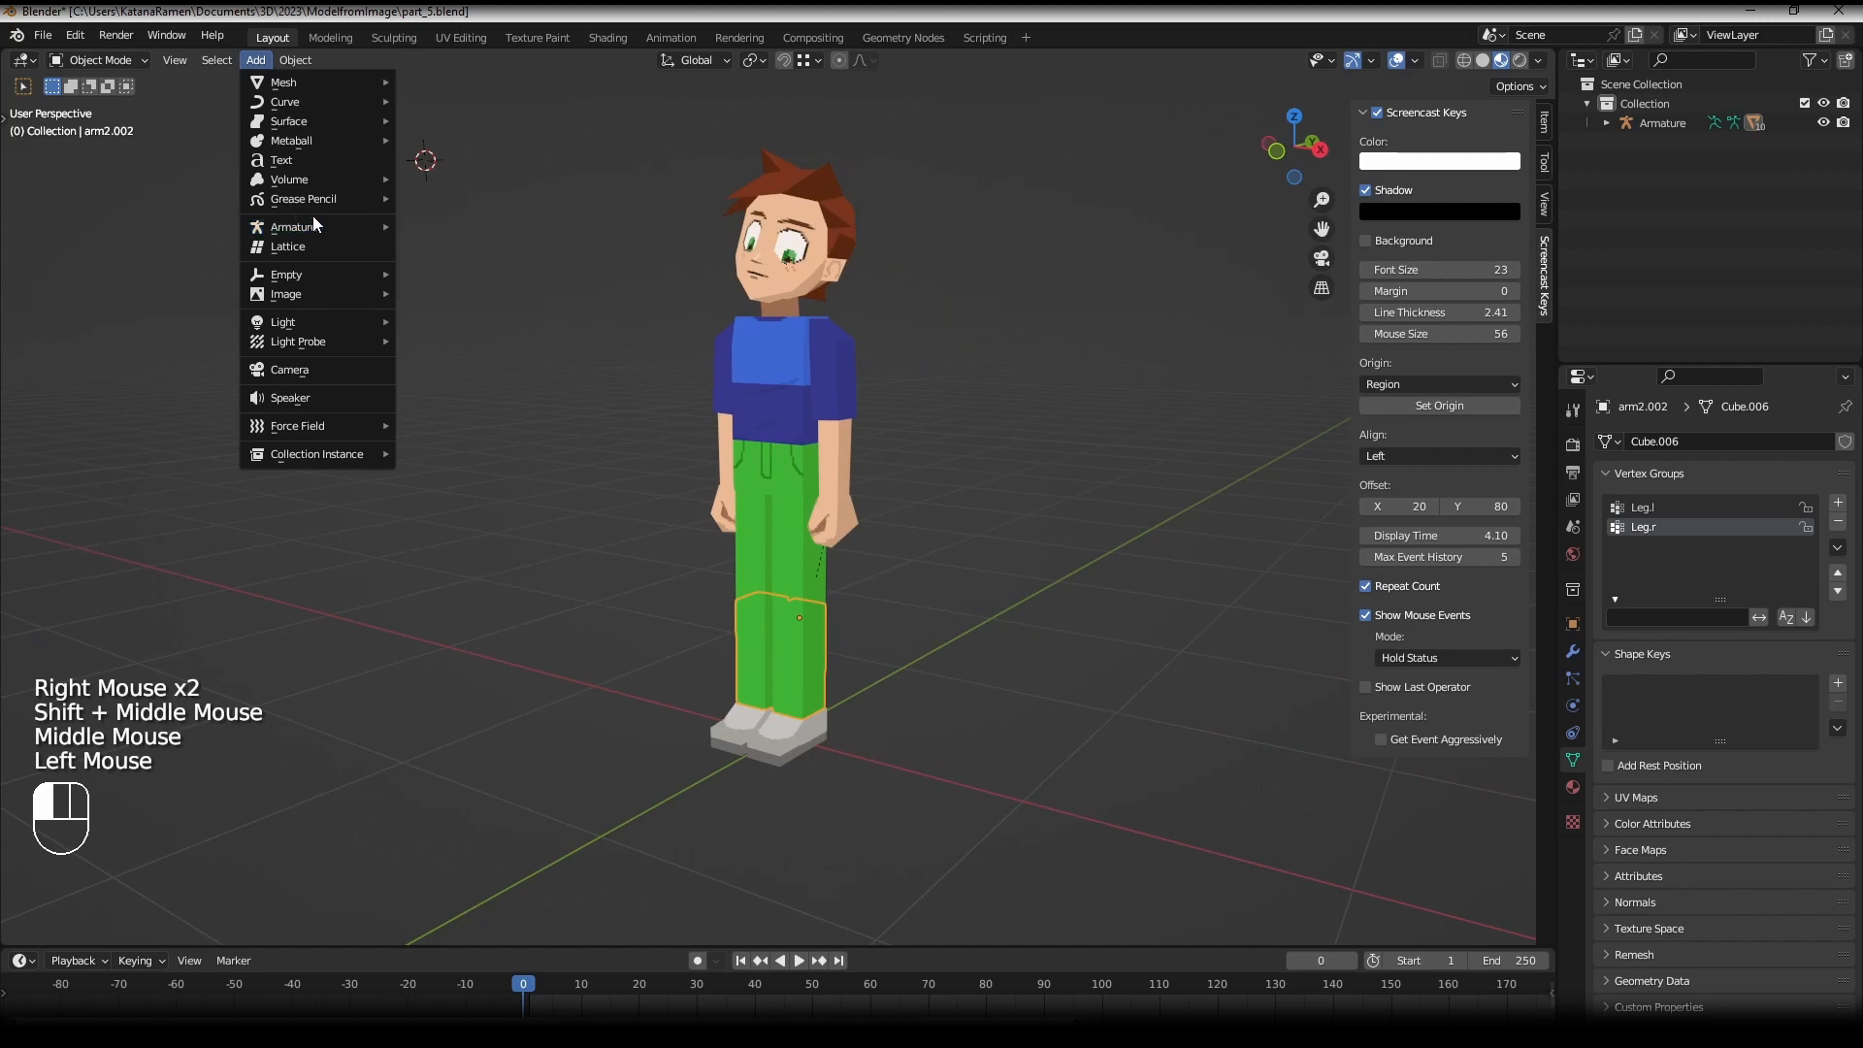
- Enable the Rigging: Rigify add-on in the preferences
left_click(256, 59)
mouse_move(286, 226)
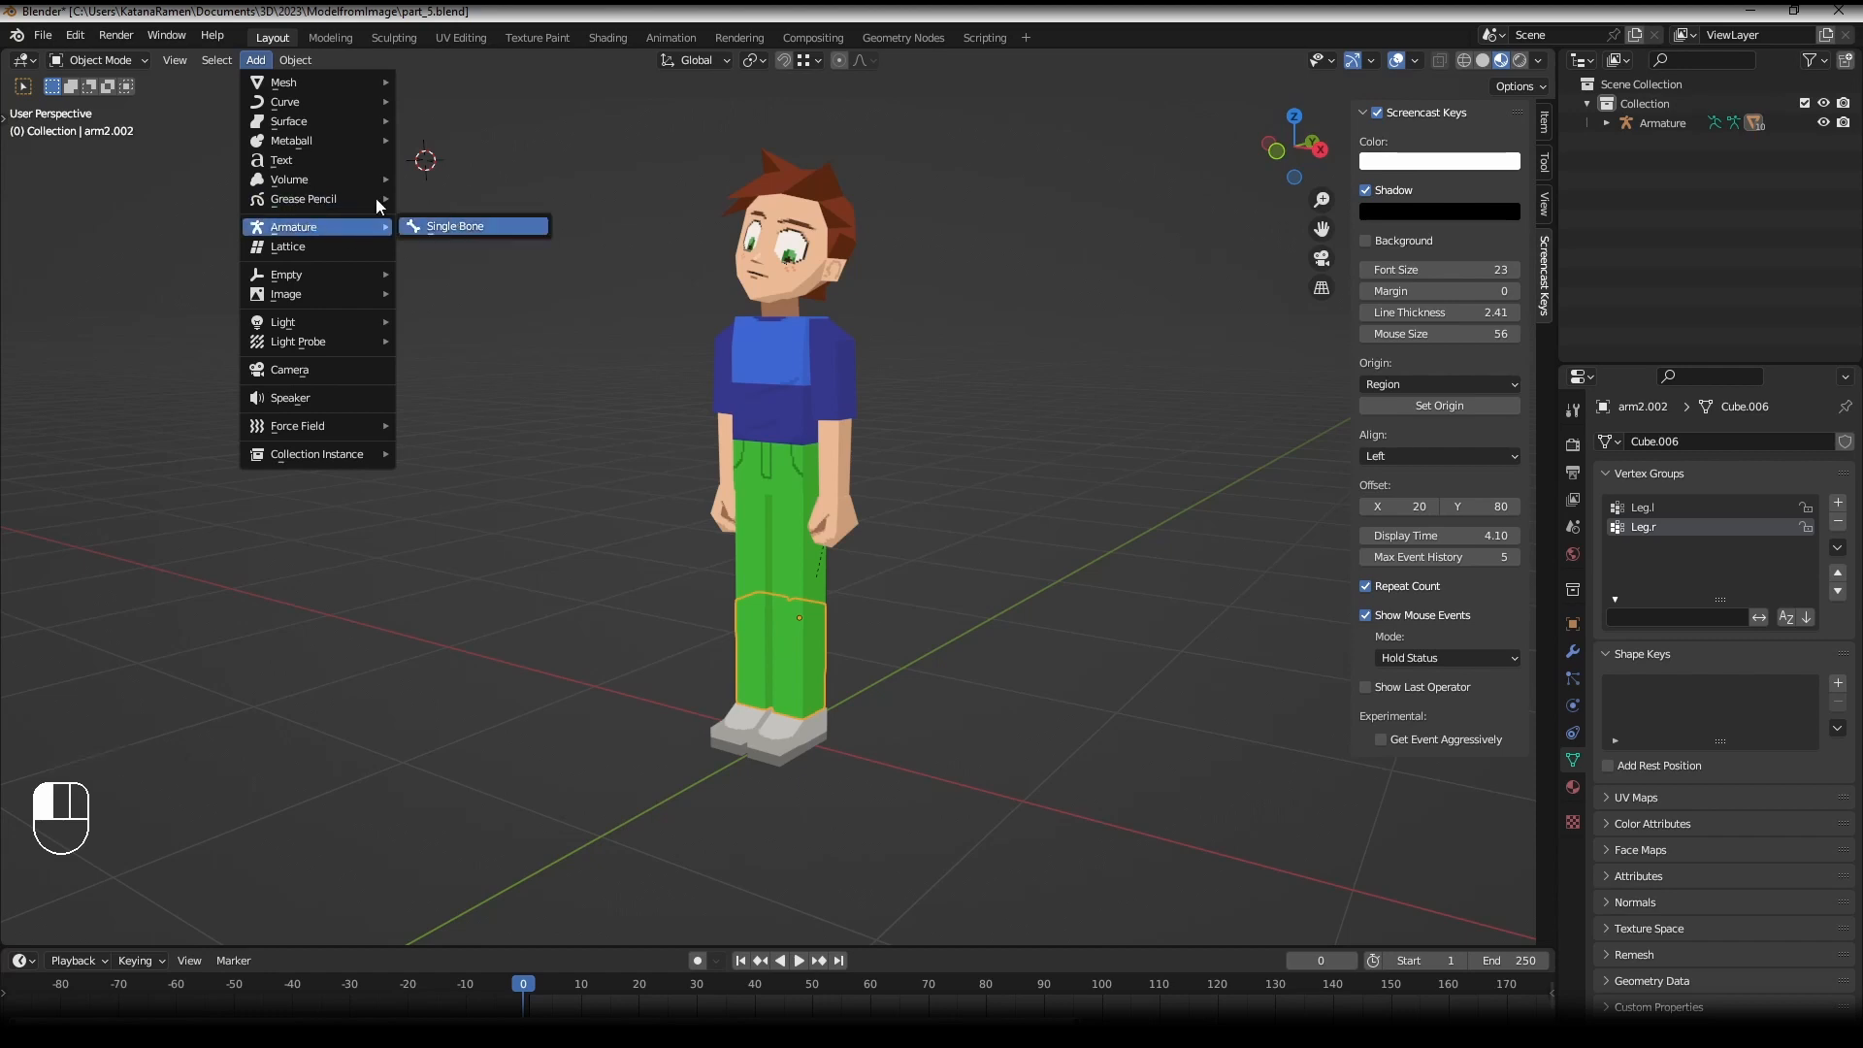
mouse_move(342, 227)
left_click(74, 59)
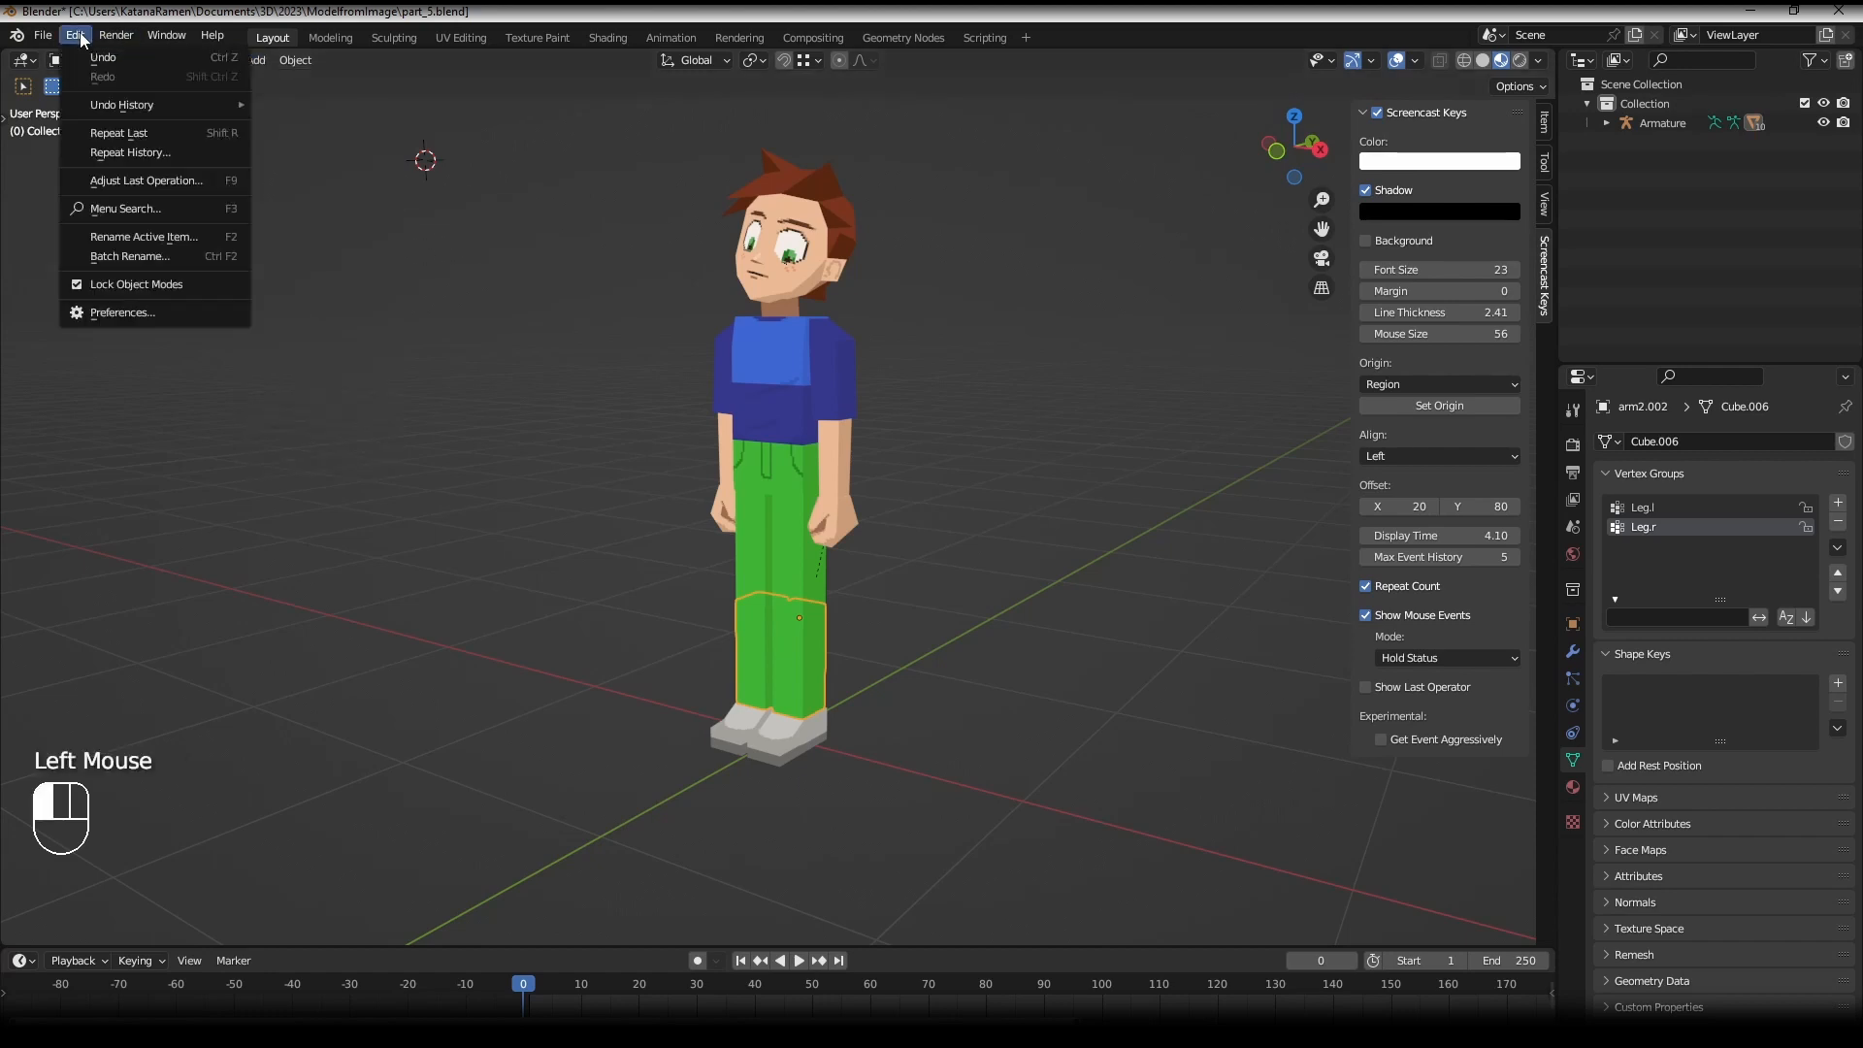
left_click(148, 312)
left_click_drag(295, 66, 498, 130)
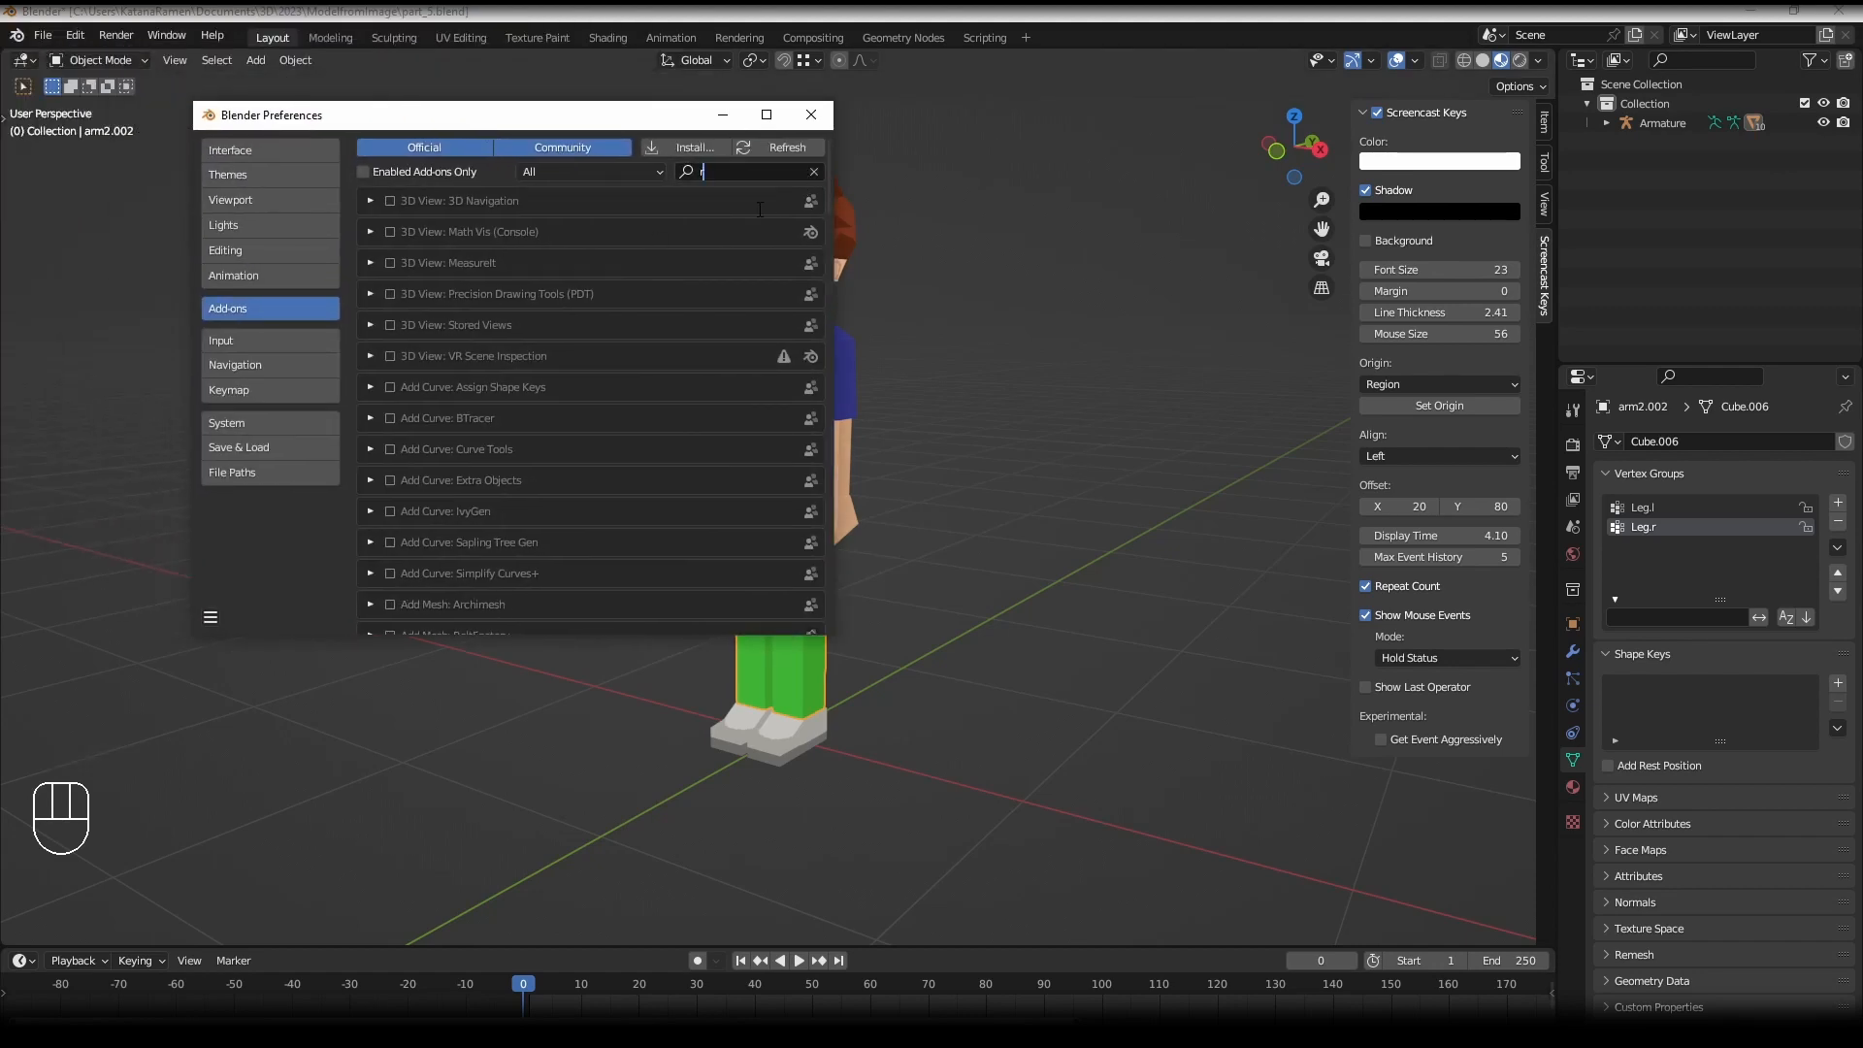
type("rigi")
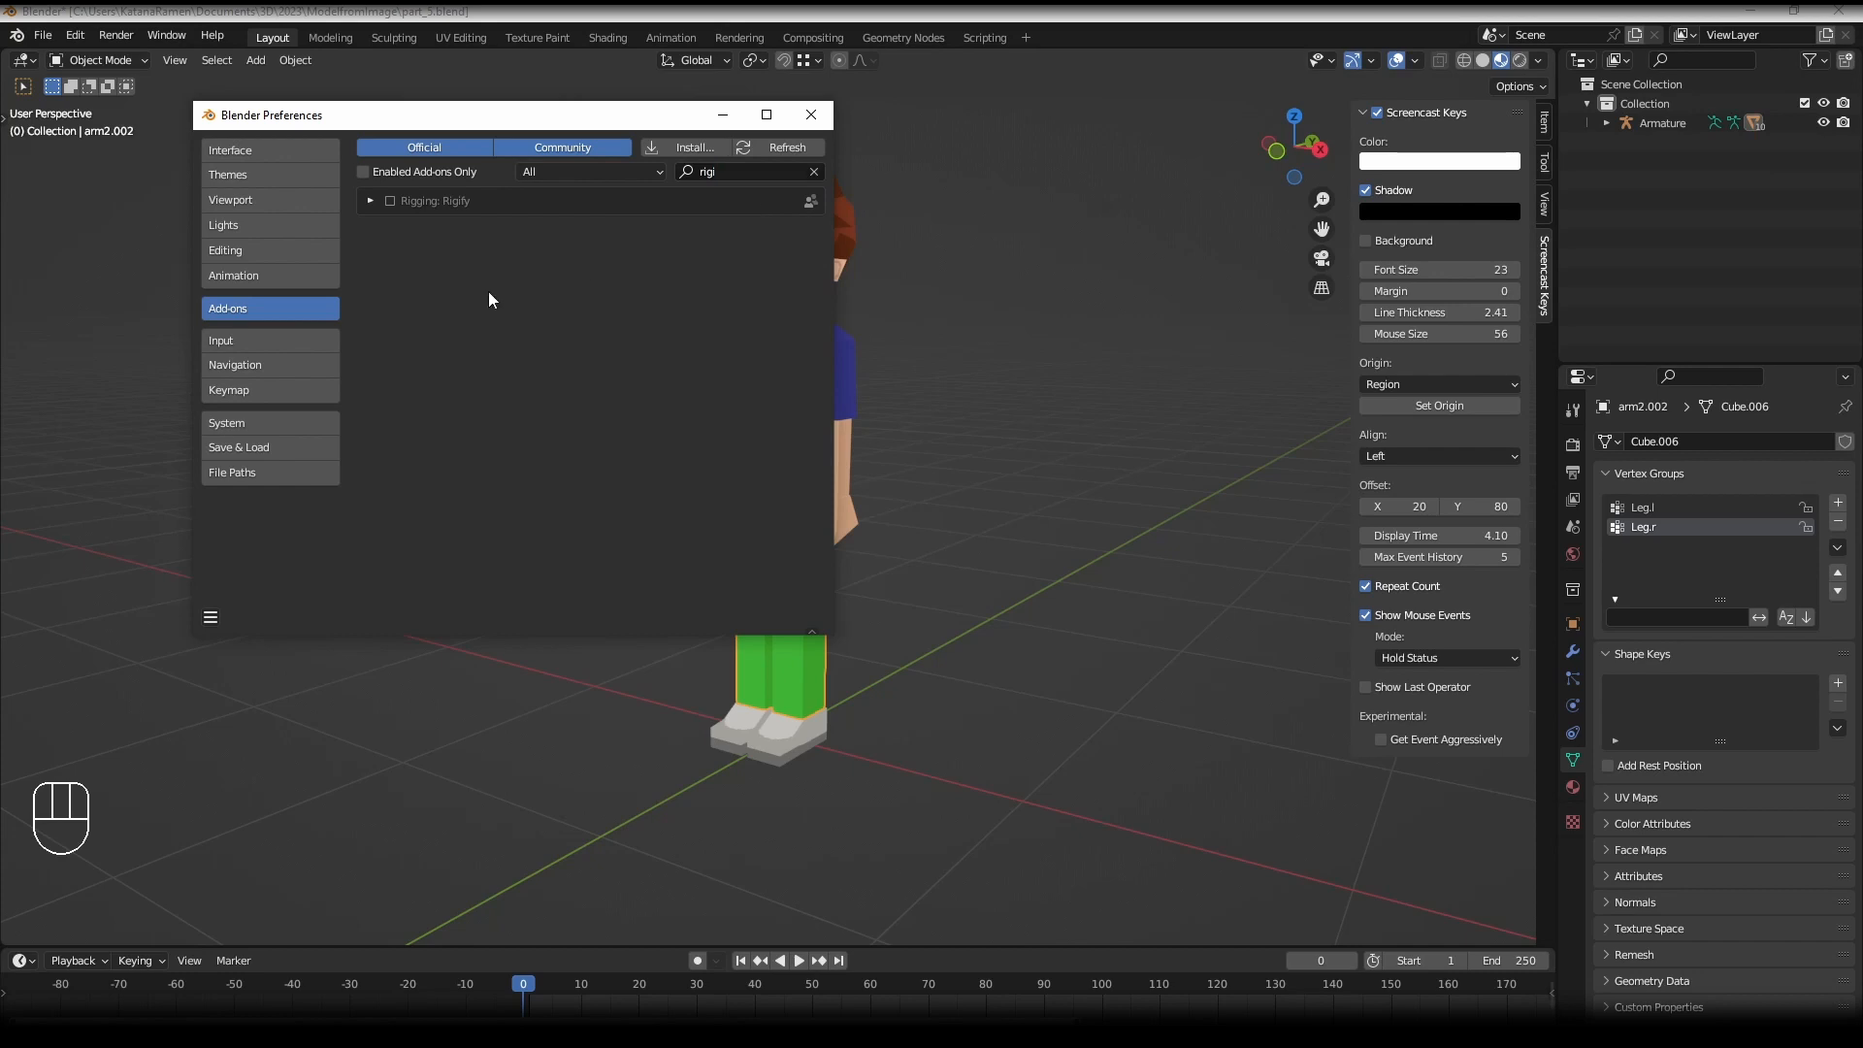
left_click(391, 202)
left_click(812, 115)
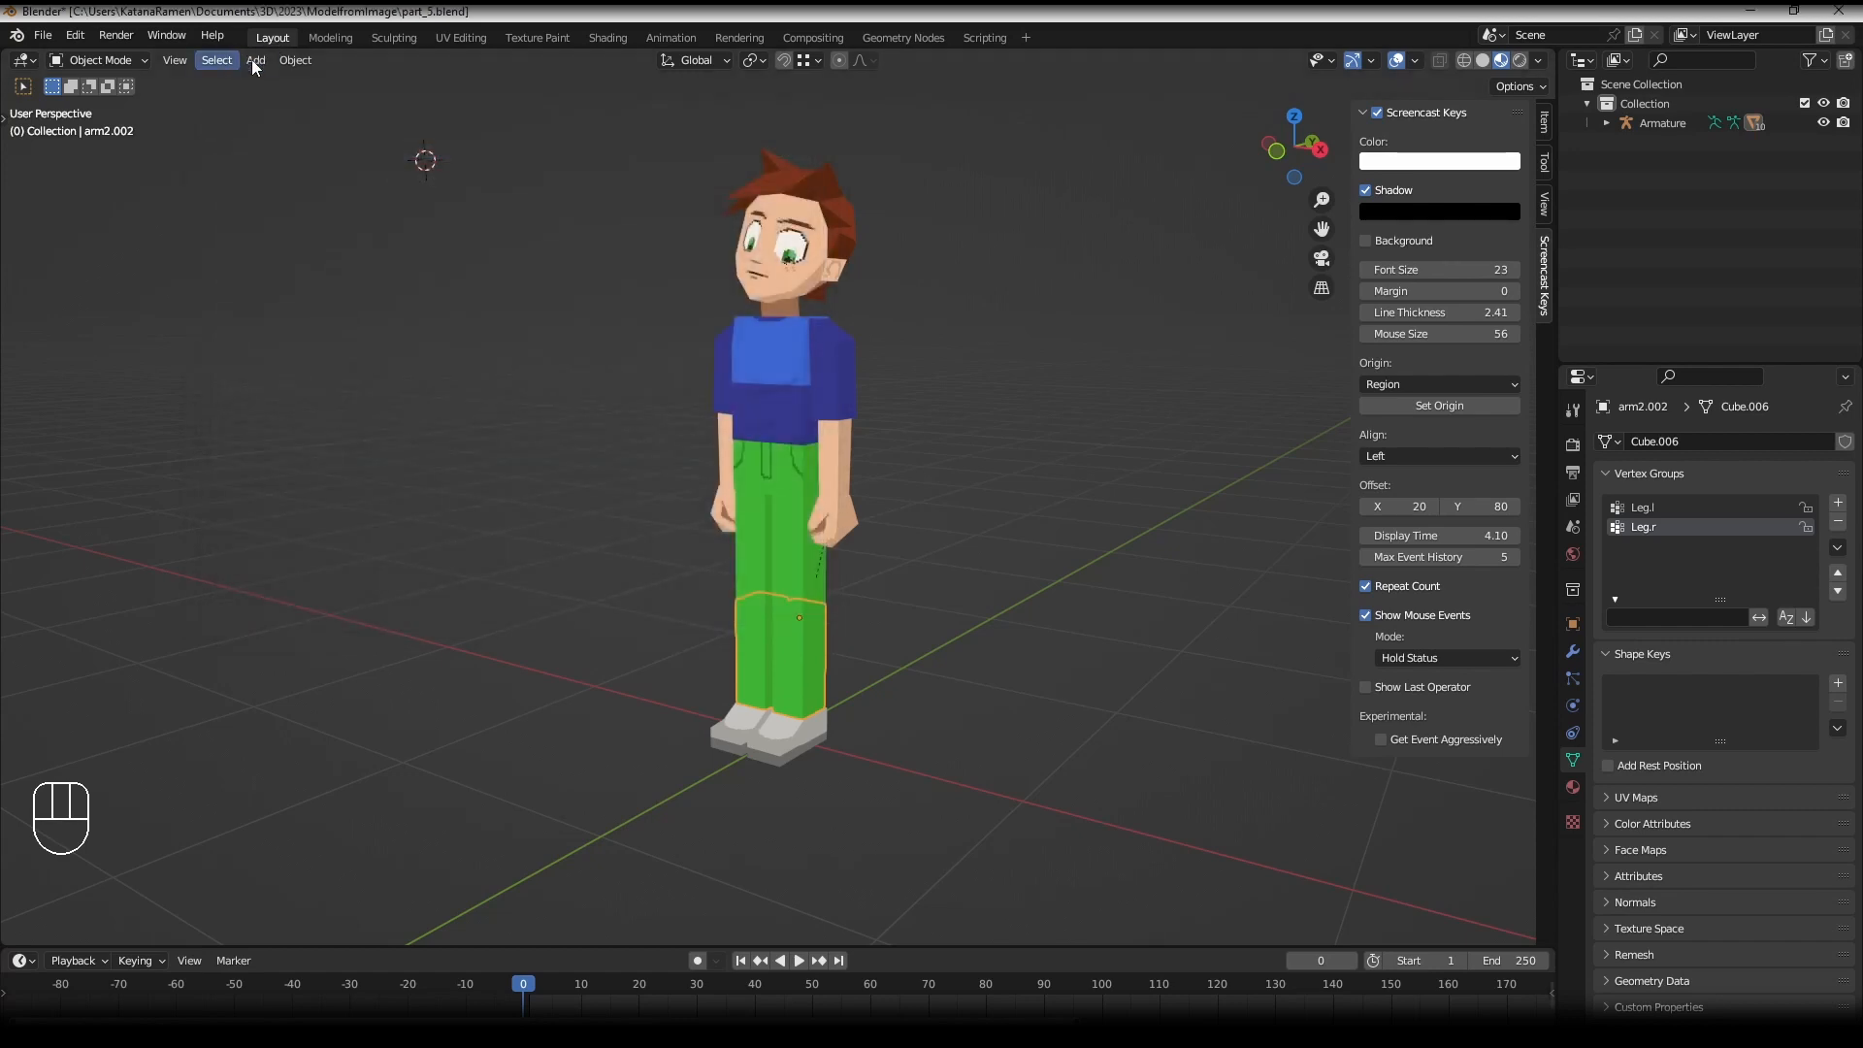
- Add a Basic Human (Meta-Rig) armature and clear its location
left_click(259, 60)
mouse_move(325, 226)
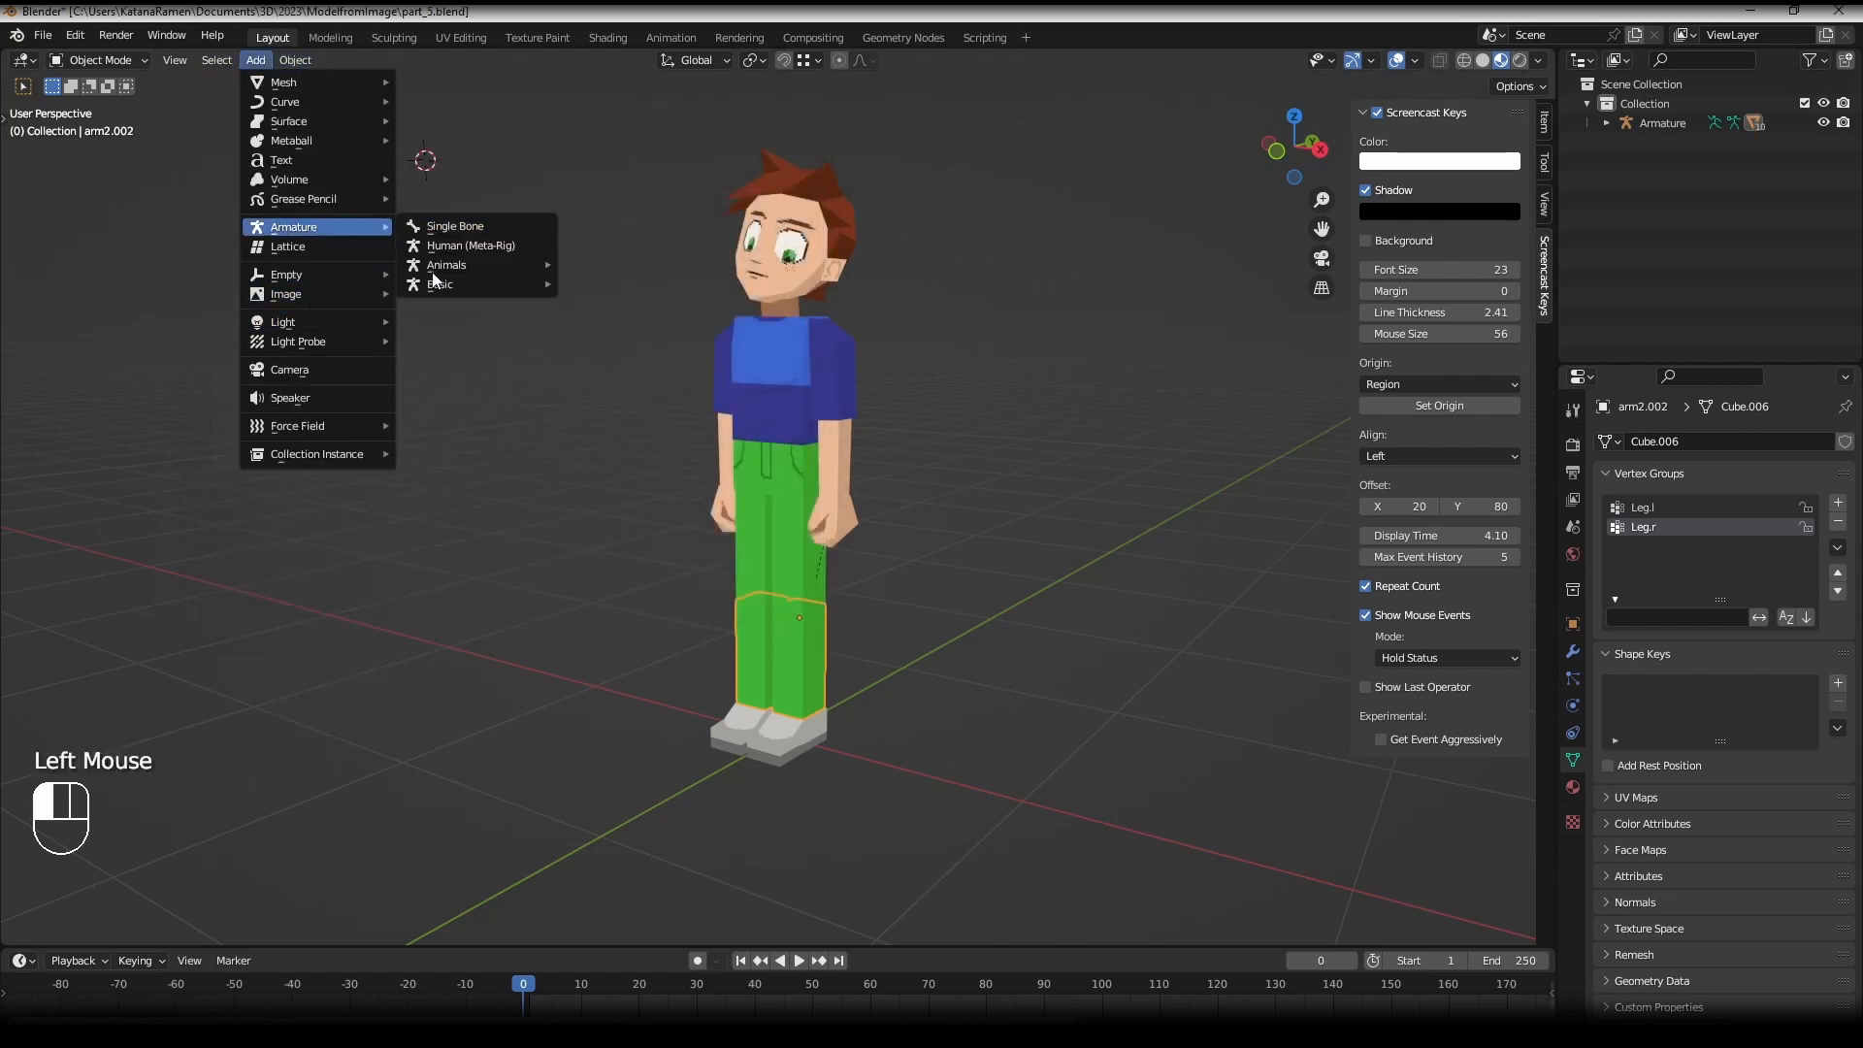
mouse_move(479, 287)
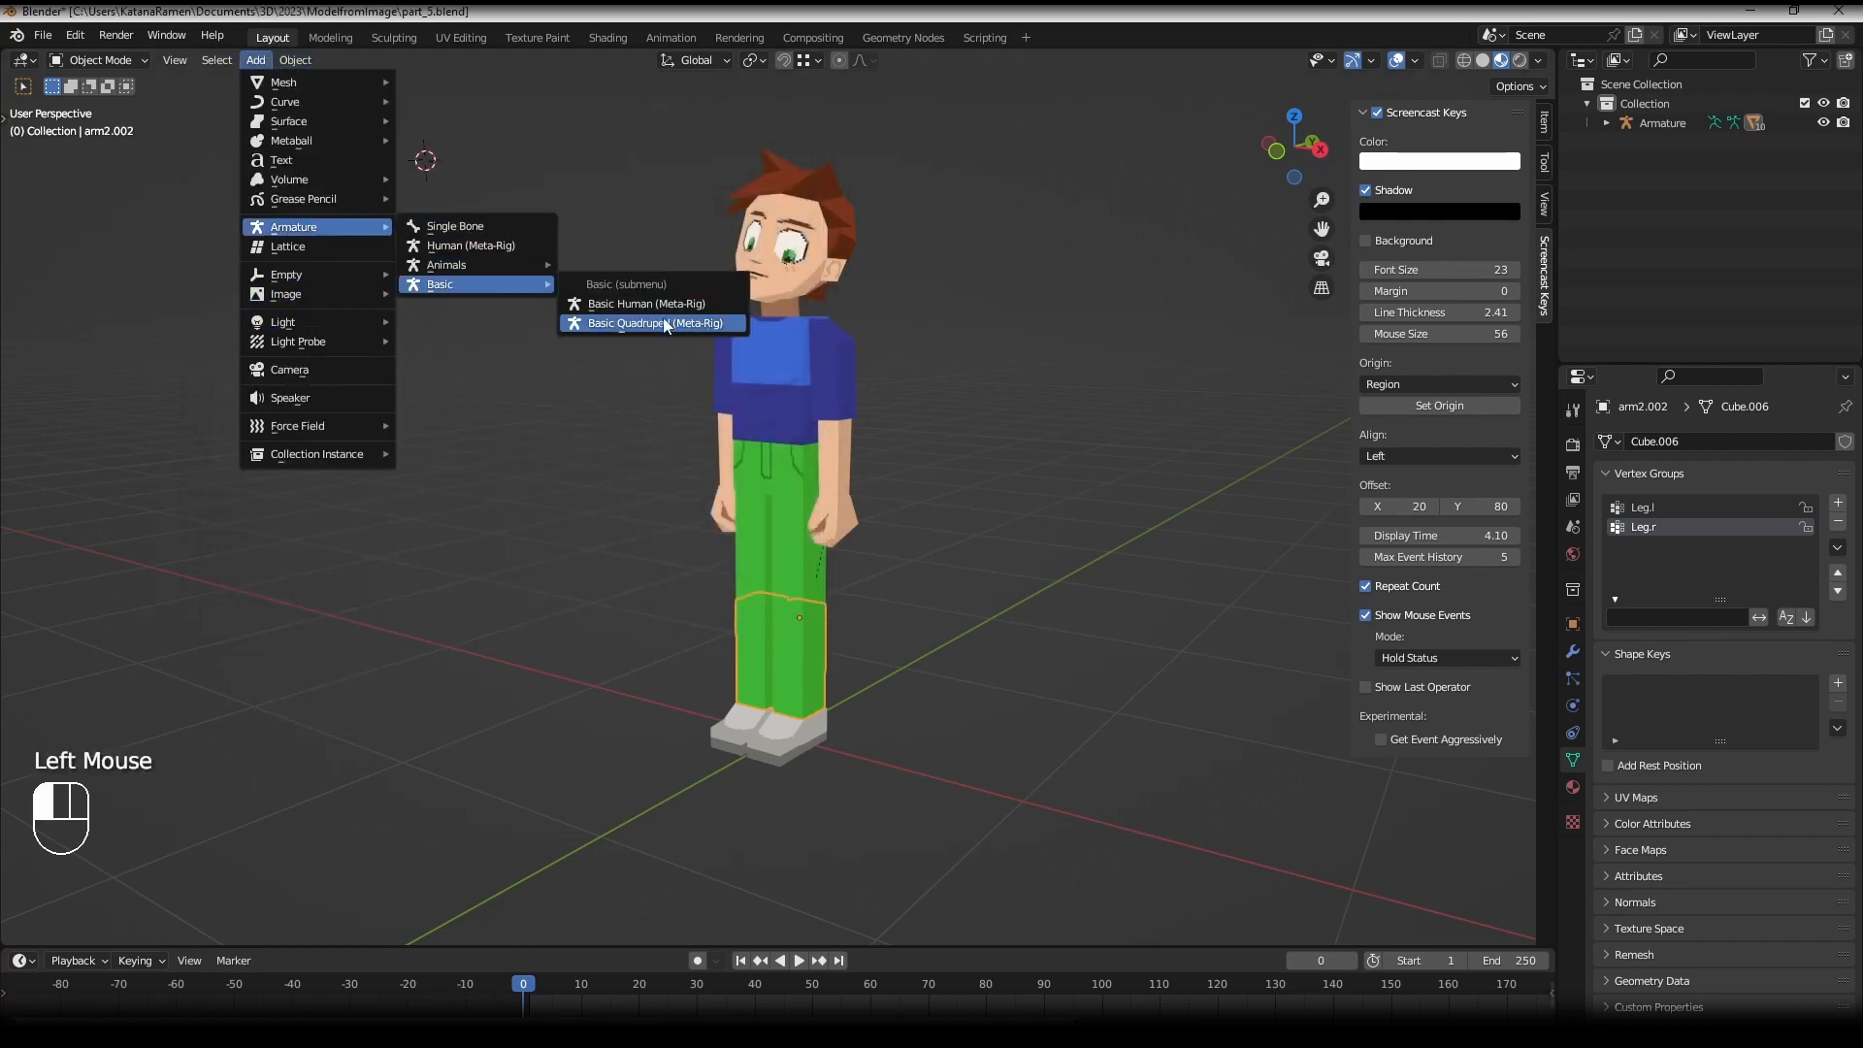
left_click(640, 304)
scroll(870, 371, "down", 3)
middle_click_drag(871, 371, 875, 353)
key("alt+g")
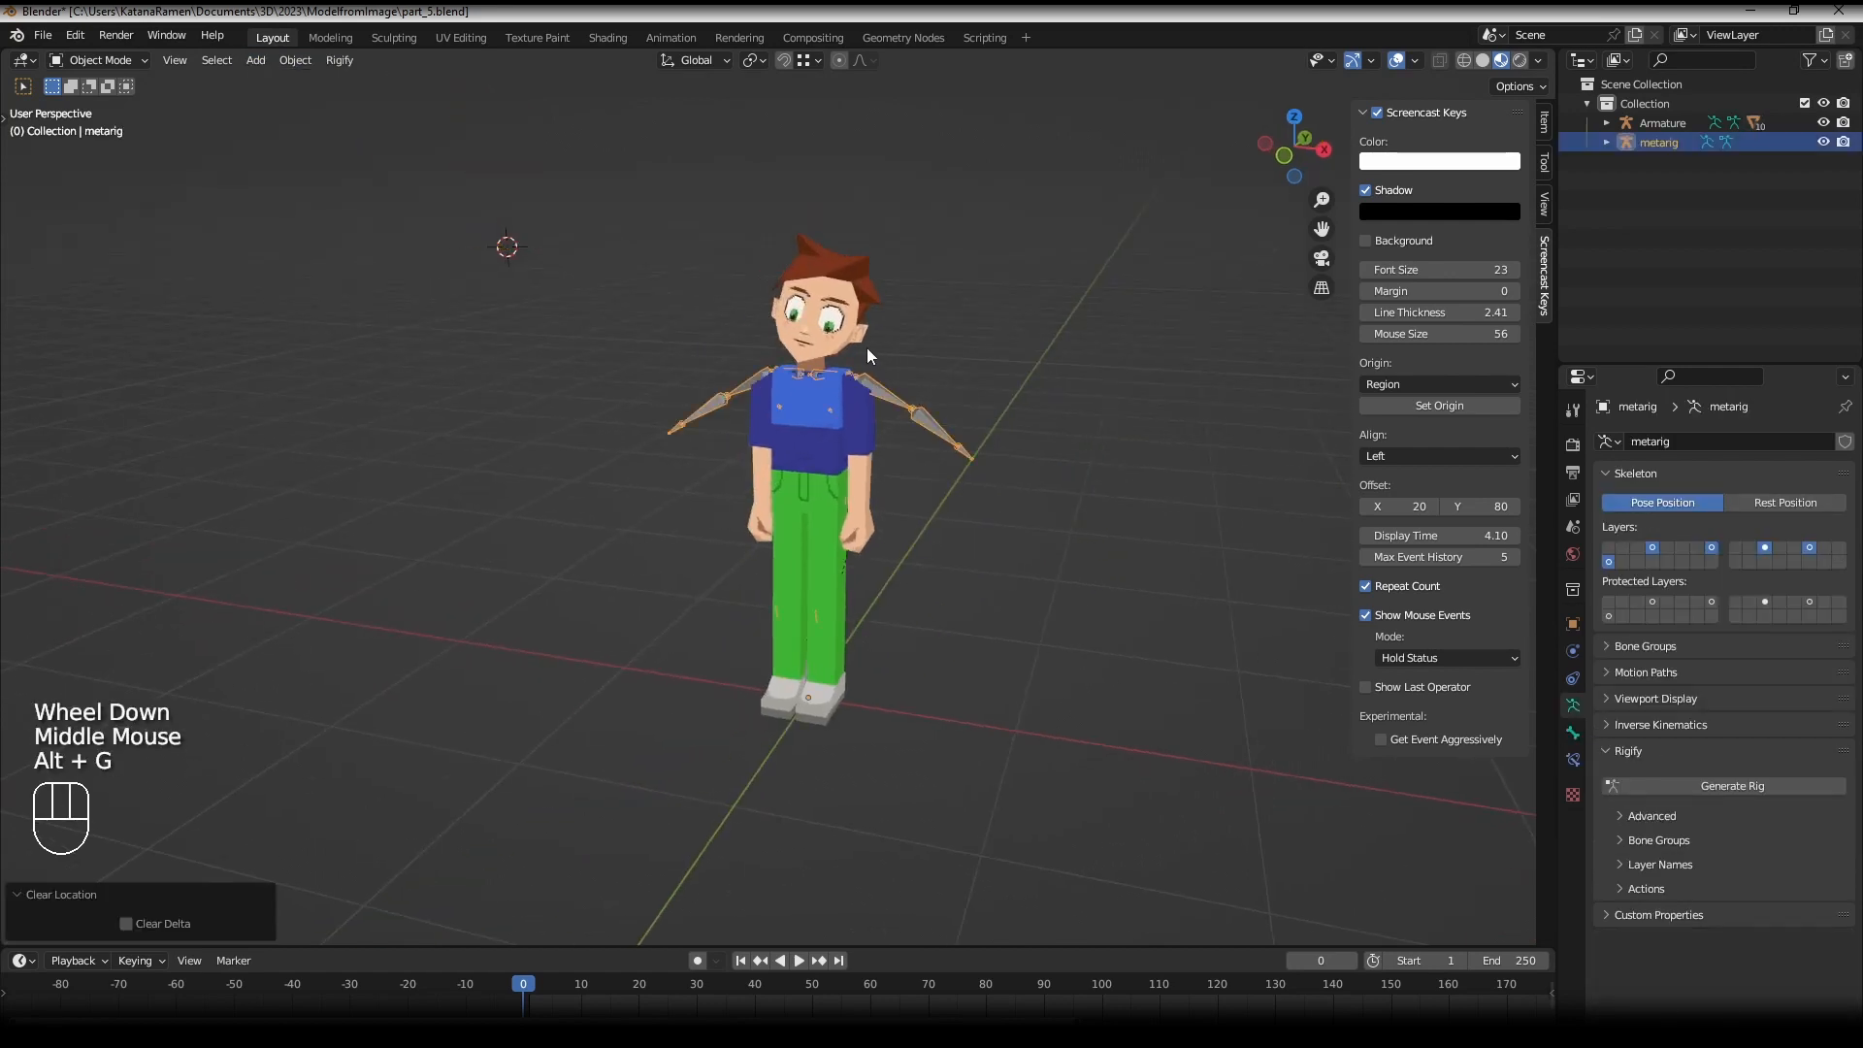
- Move the meta-rig aside freely and delete it
key("g")
left_click(1122, 400)
middle_click_drag(1122, 400, 932, 417)
key("Delete")
- Select the character's armature and switch it to Pose Mode with all bones selected
scroll(874, 447, "up", 2)
middle_click_drag(874, 447, 840, 505, "shift")
scroll(825, 562, "down", 1)
middle_click_drag(825, 601, 854, 660)
right_click(790, 752)
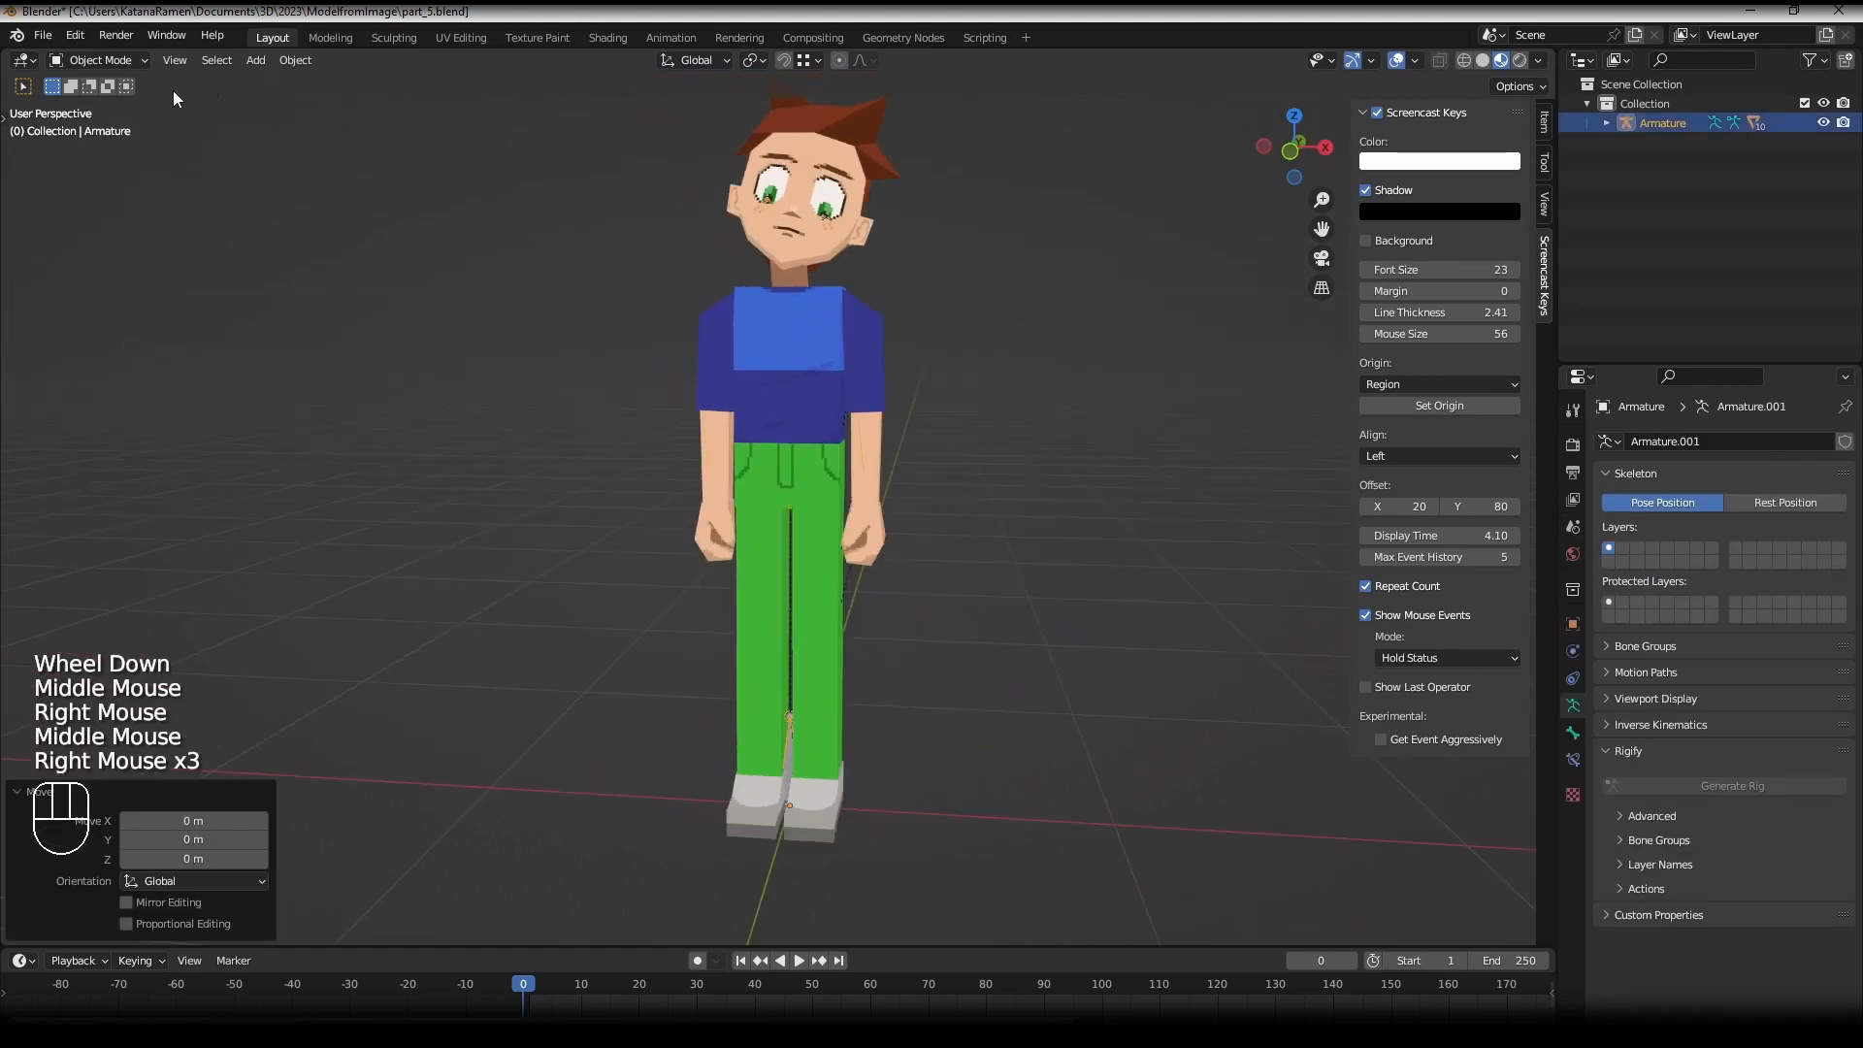
left_click(97, 60)
left_click(108, 116)
key("a")
- Clear the rotation and location of all the armature's bones to reset the character's pose
middle_click_drag(935, 357, 760, 316, "shift")
scroll(865, 380, "down", 1)
scroll(806, 396, "up", 1)
scroll(719, 322, "down", 2)
scroll(791, 358, "up", 2)
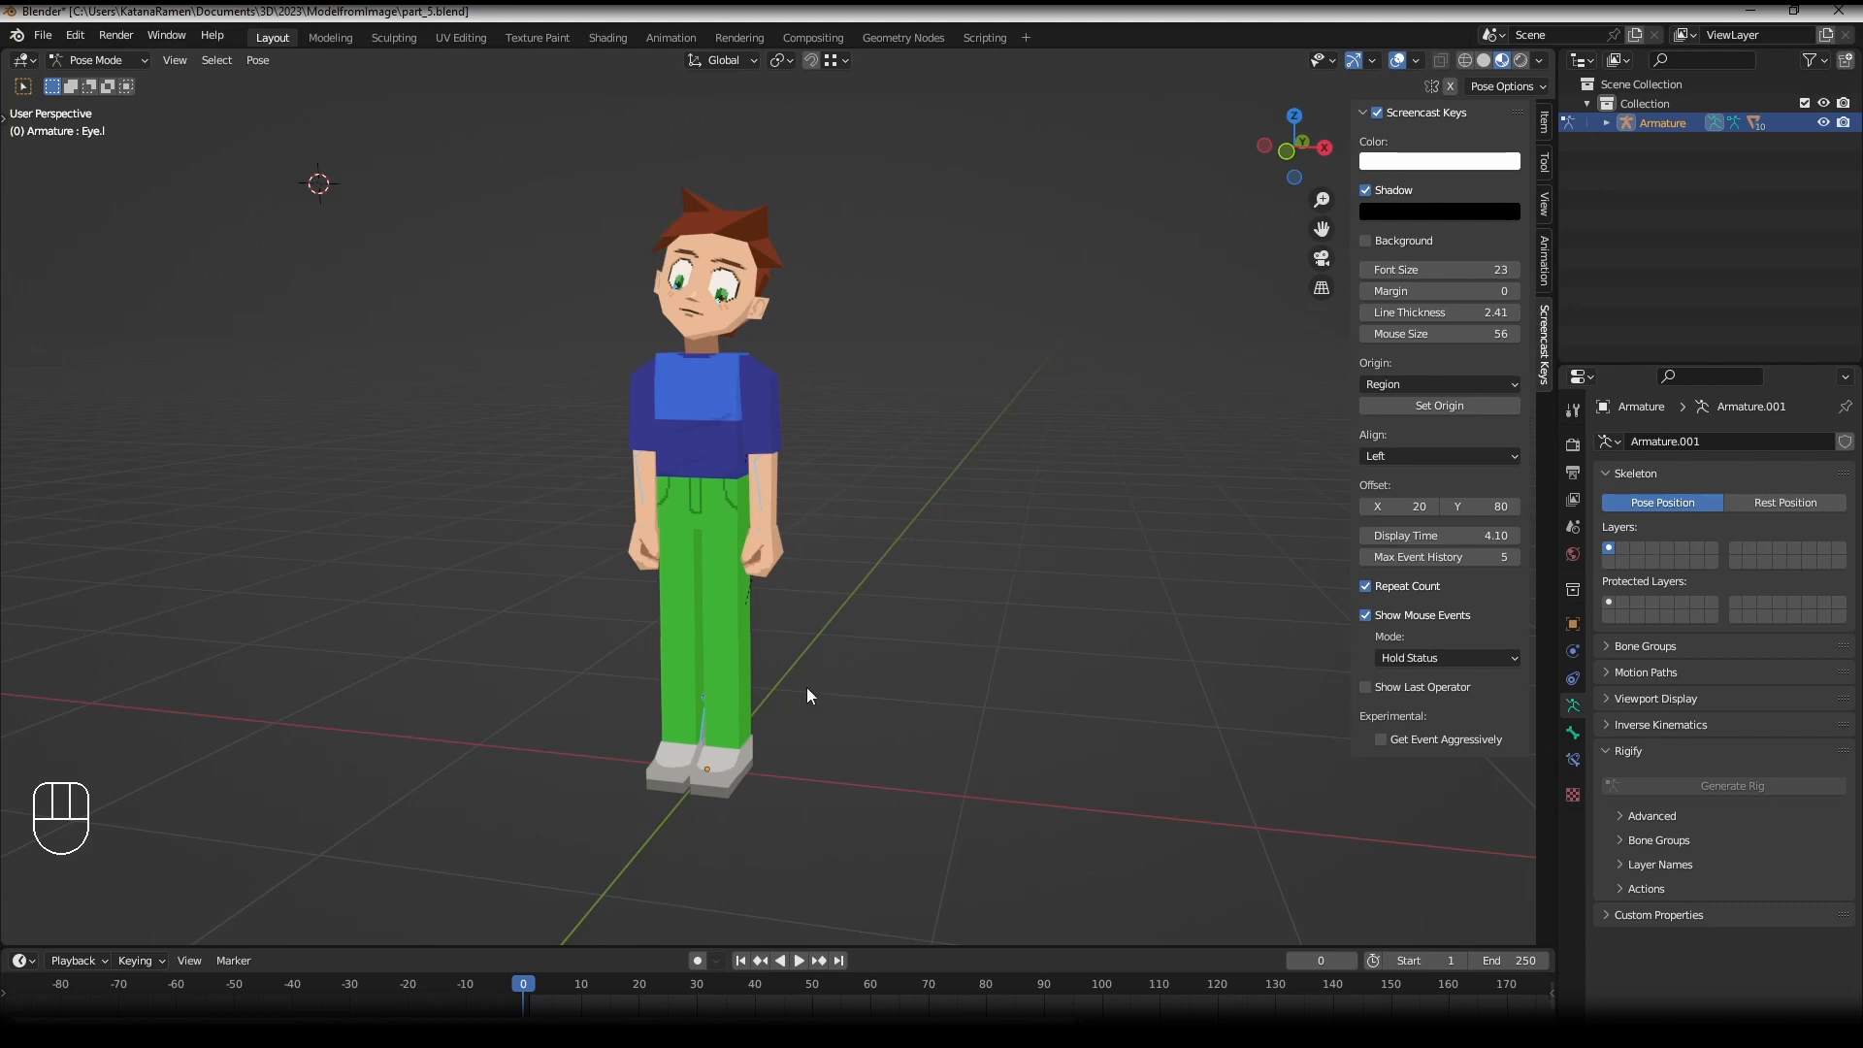
key("alt")
key("alt+r")
key("alt+g")
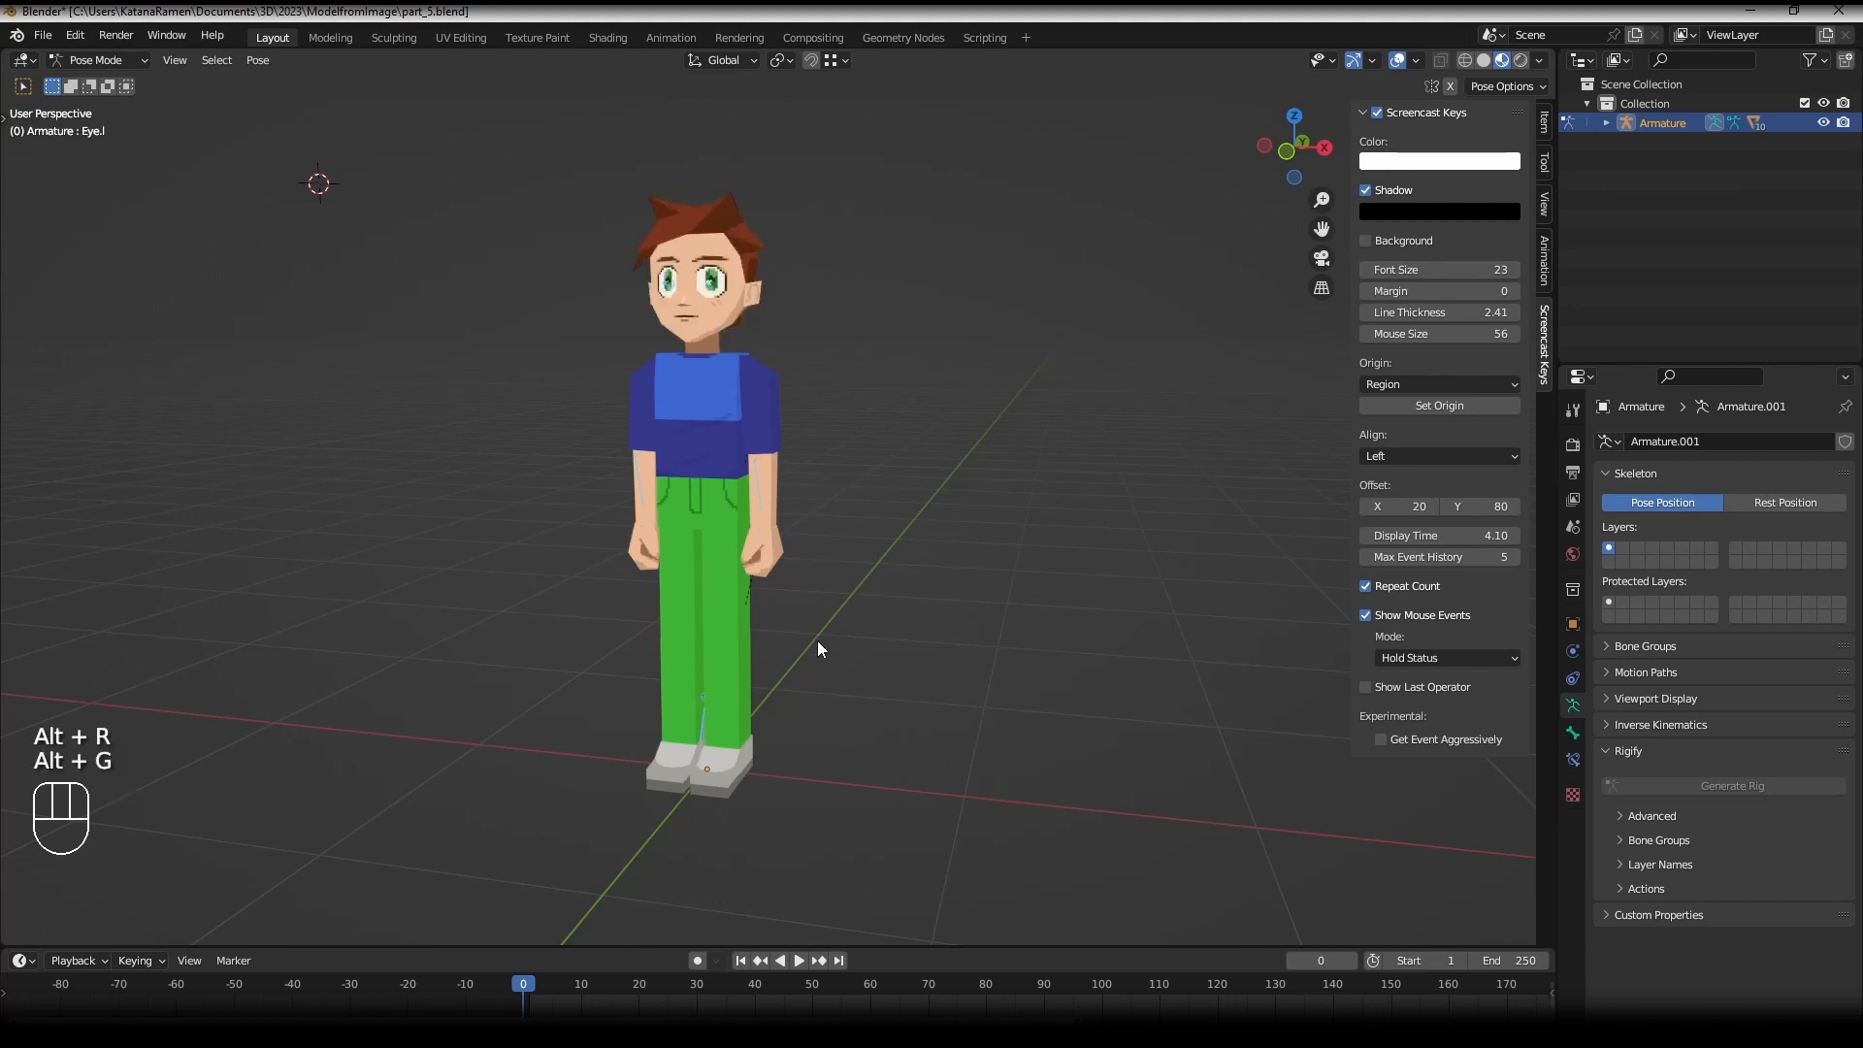
middle_click_drag(817, 640, 827, 679, "shift")
scroll(825, 404, "up", 1)
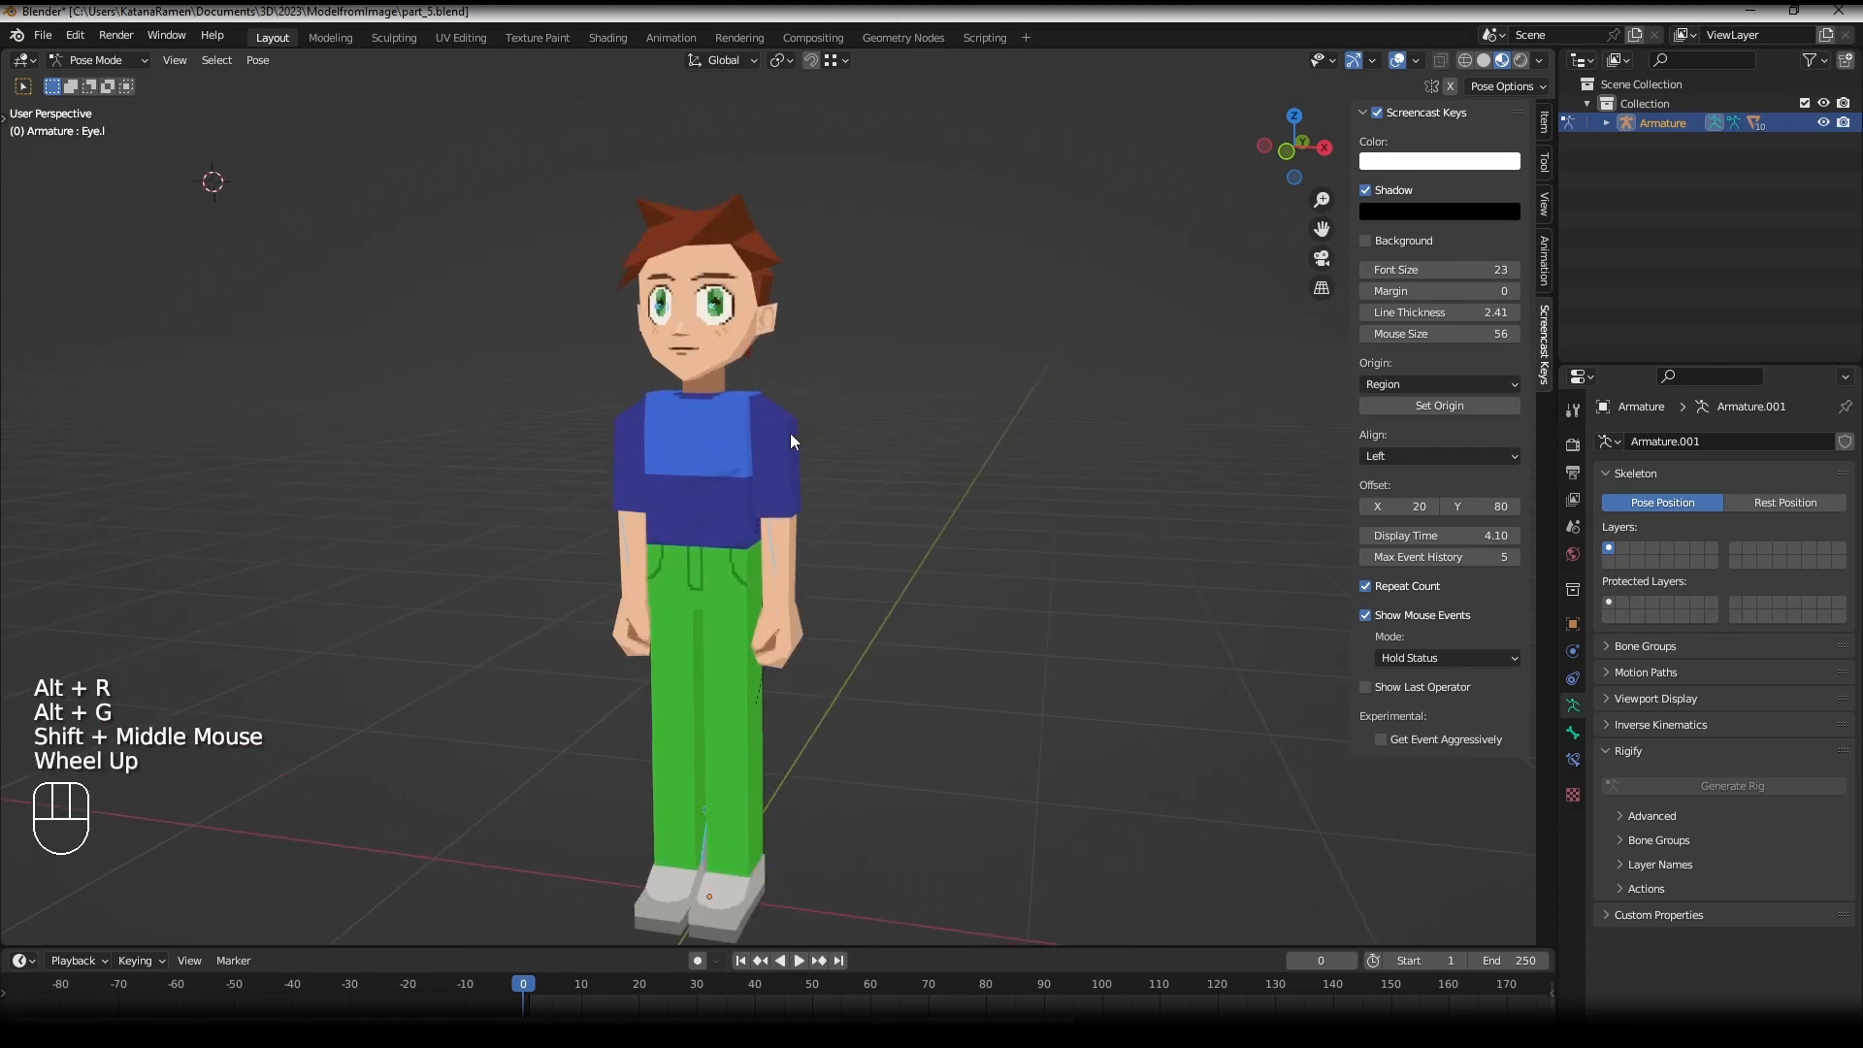
key("alt+r")
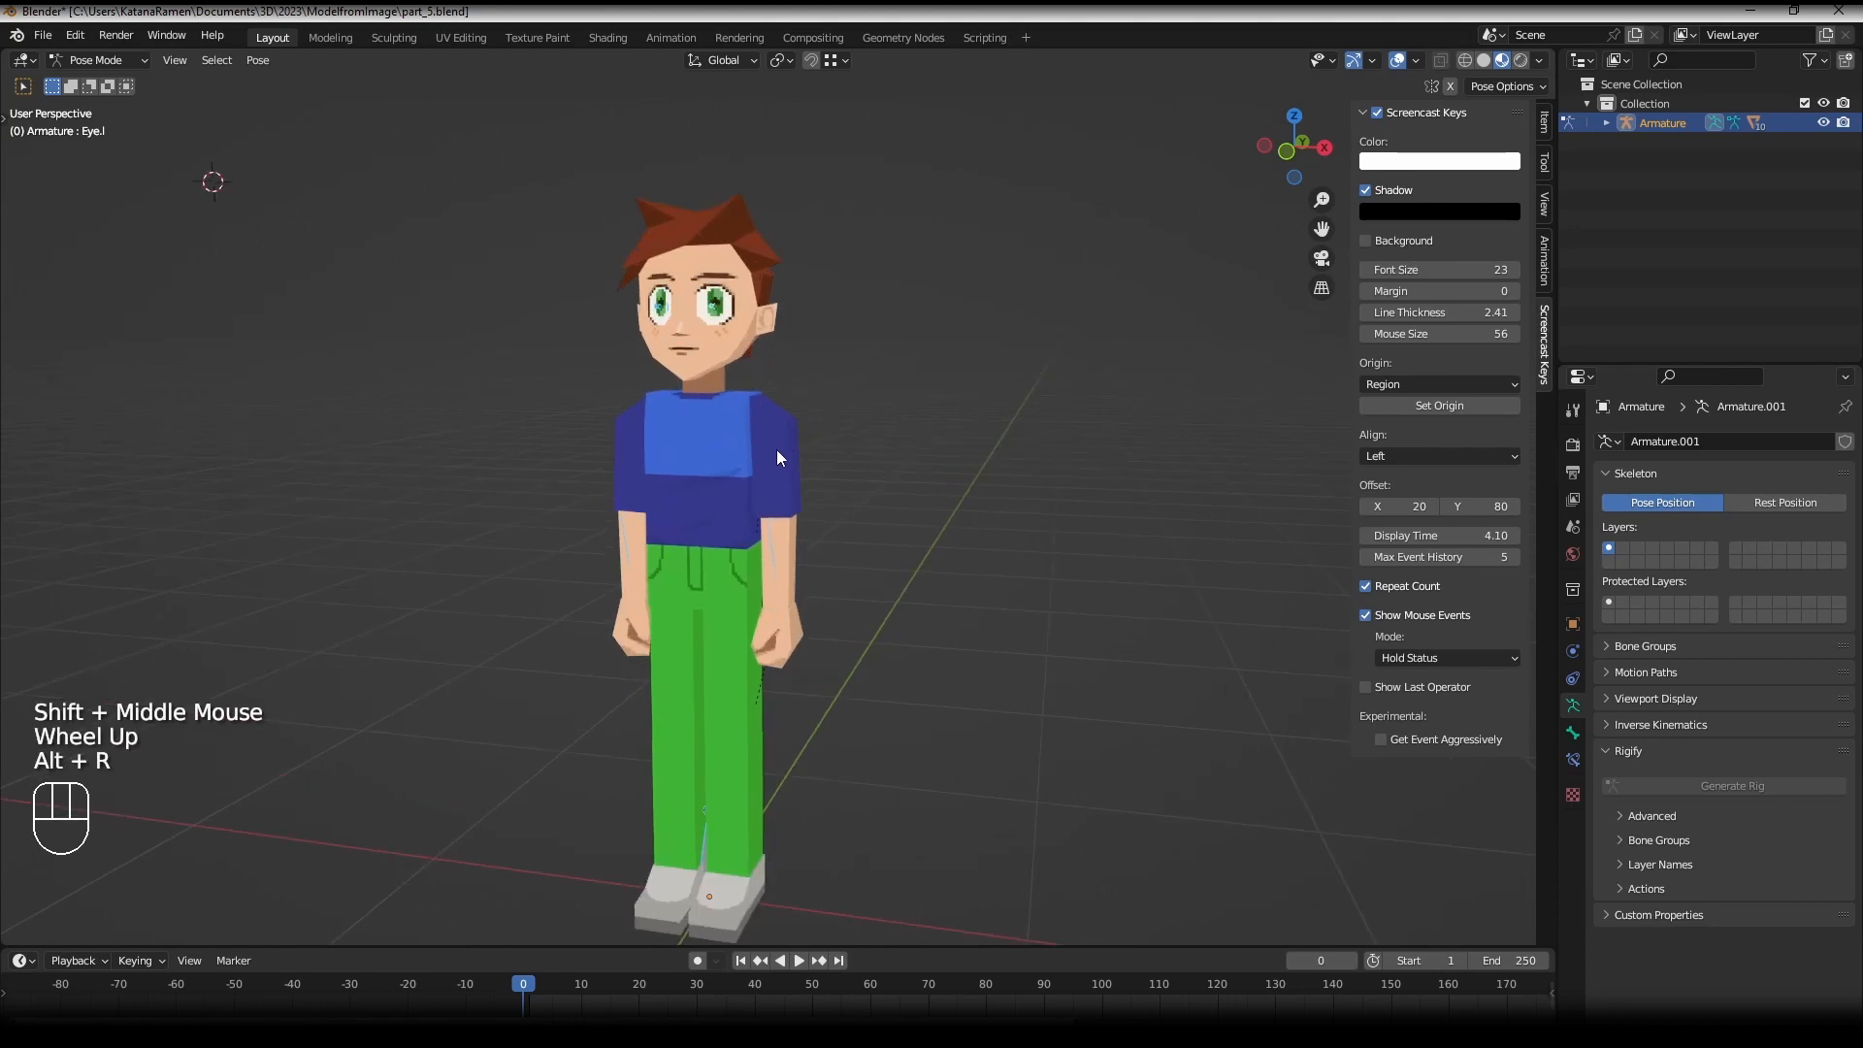
key("alt+g")
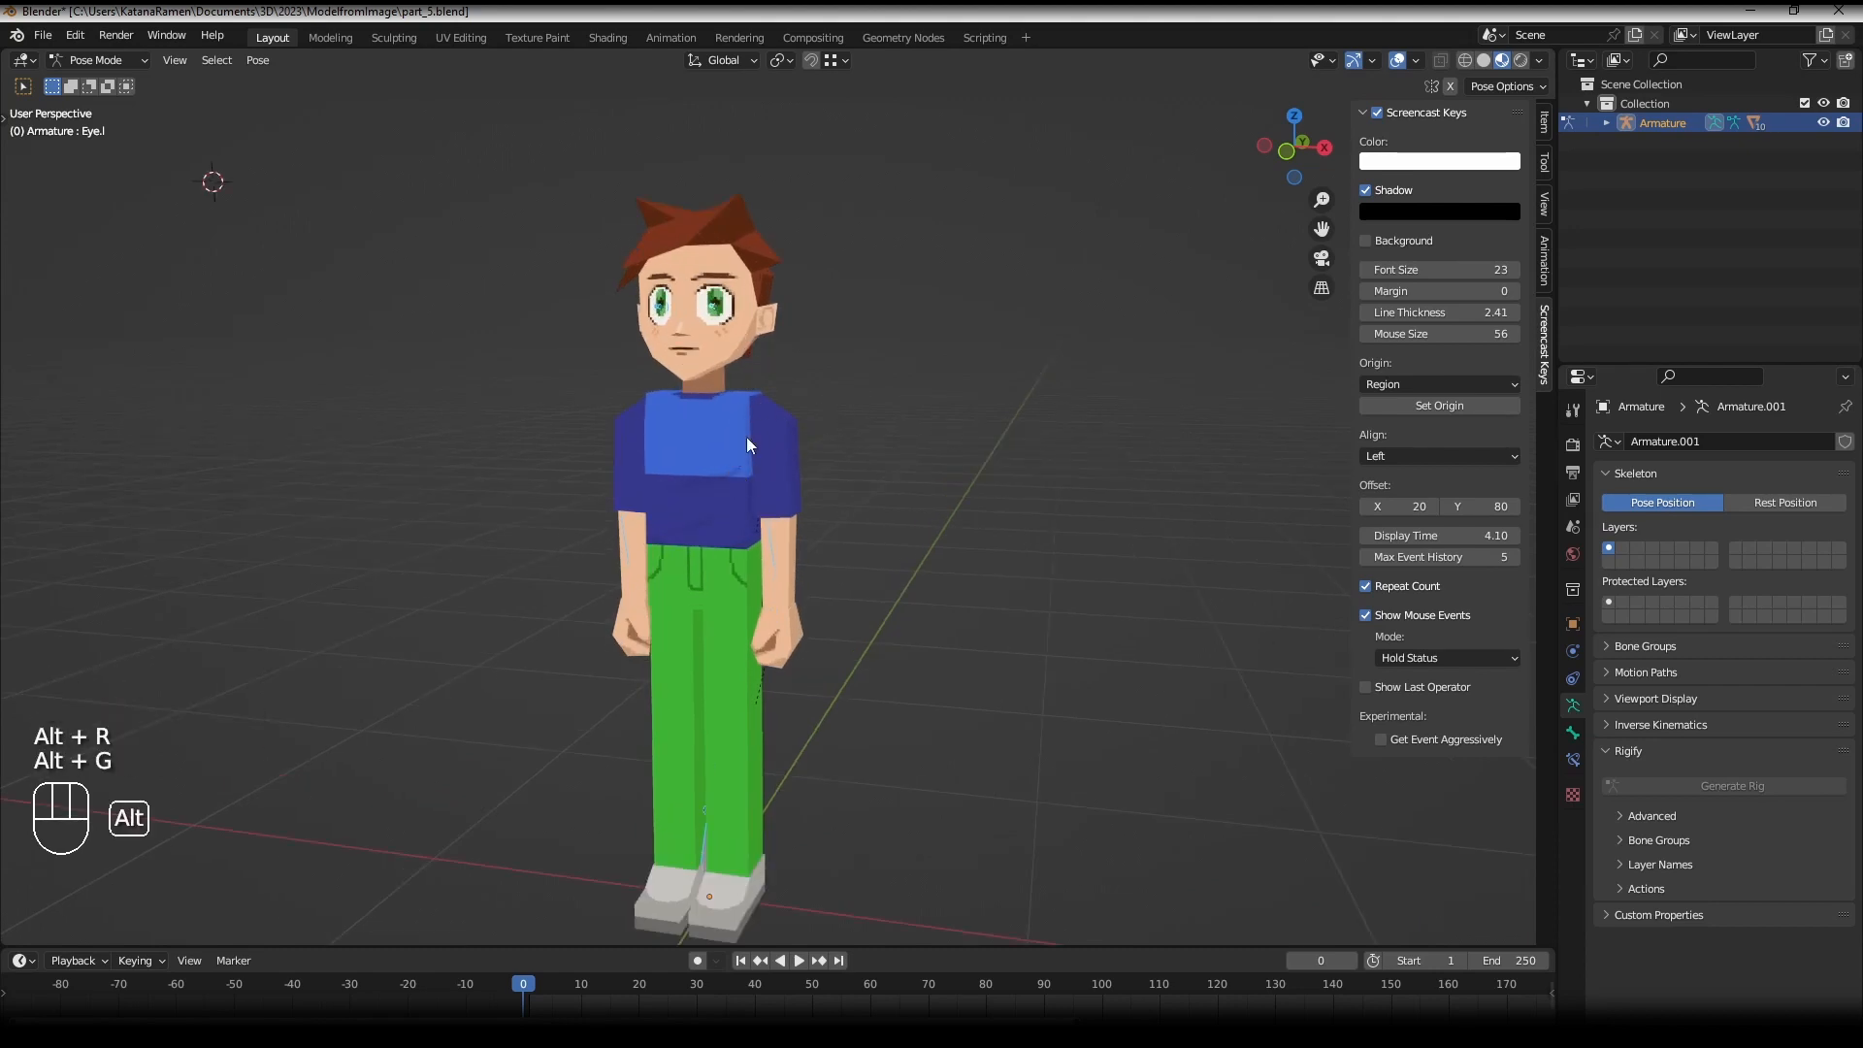
- Switch to Object Mode, add a mesh cube and rotate it freely
left_click(97, 60)
left_click(102, 79)
left_click(255, 60)
mouse_move(271, 81)
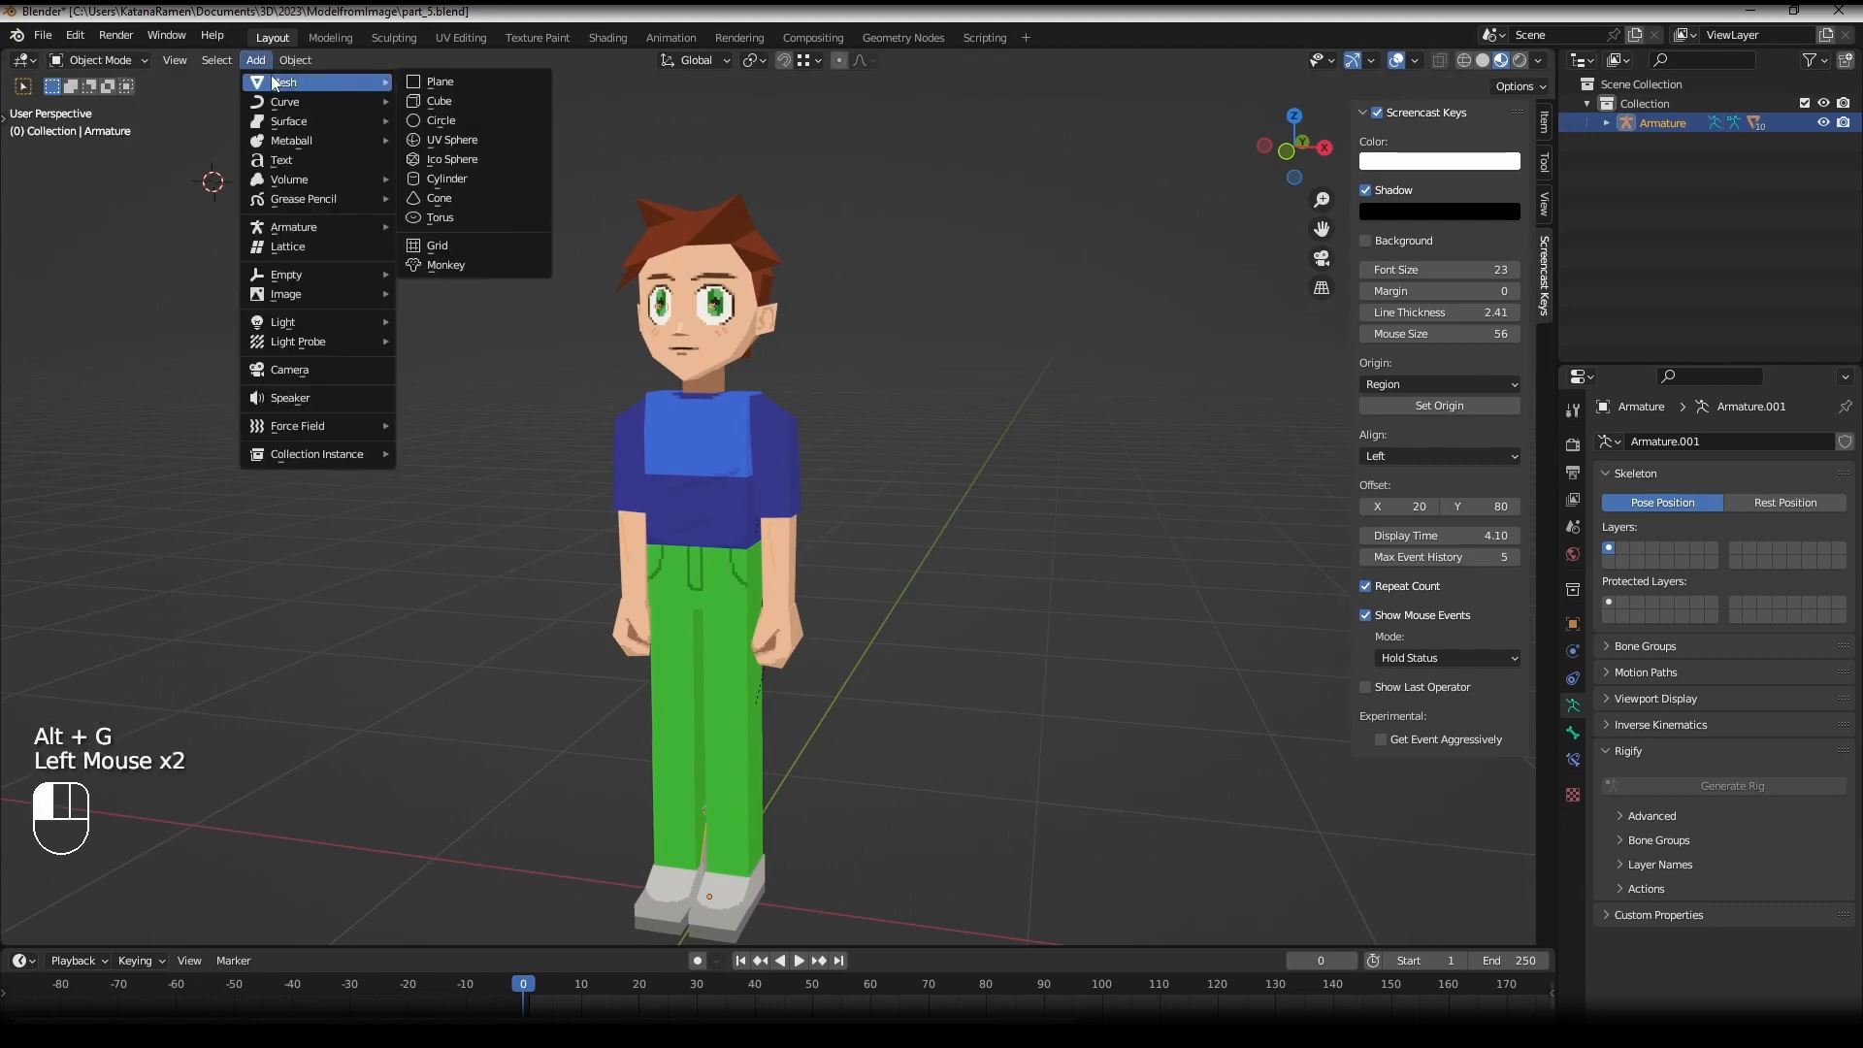
left_click(433, 101)
scroll(662, 582, "down", 1)
key("r")
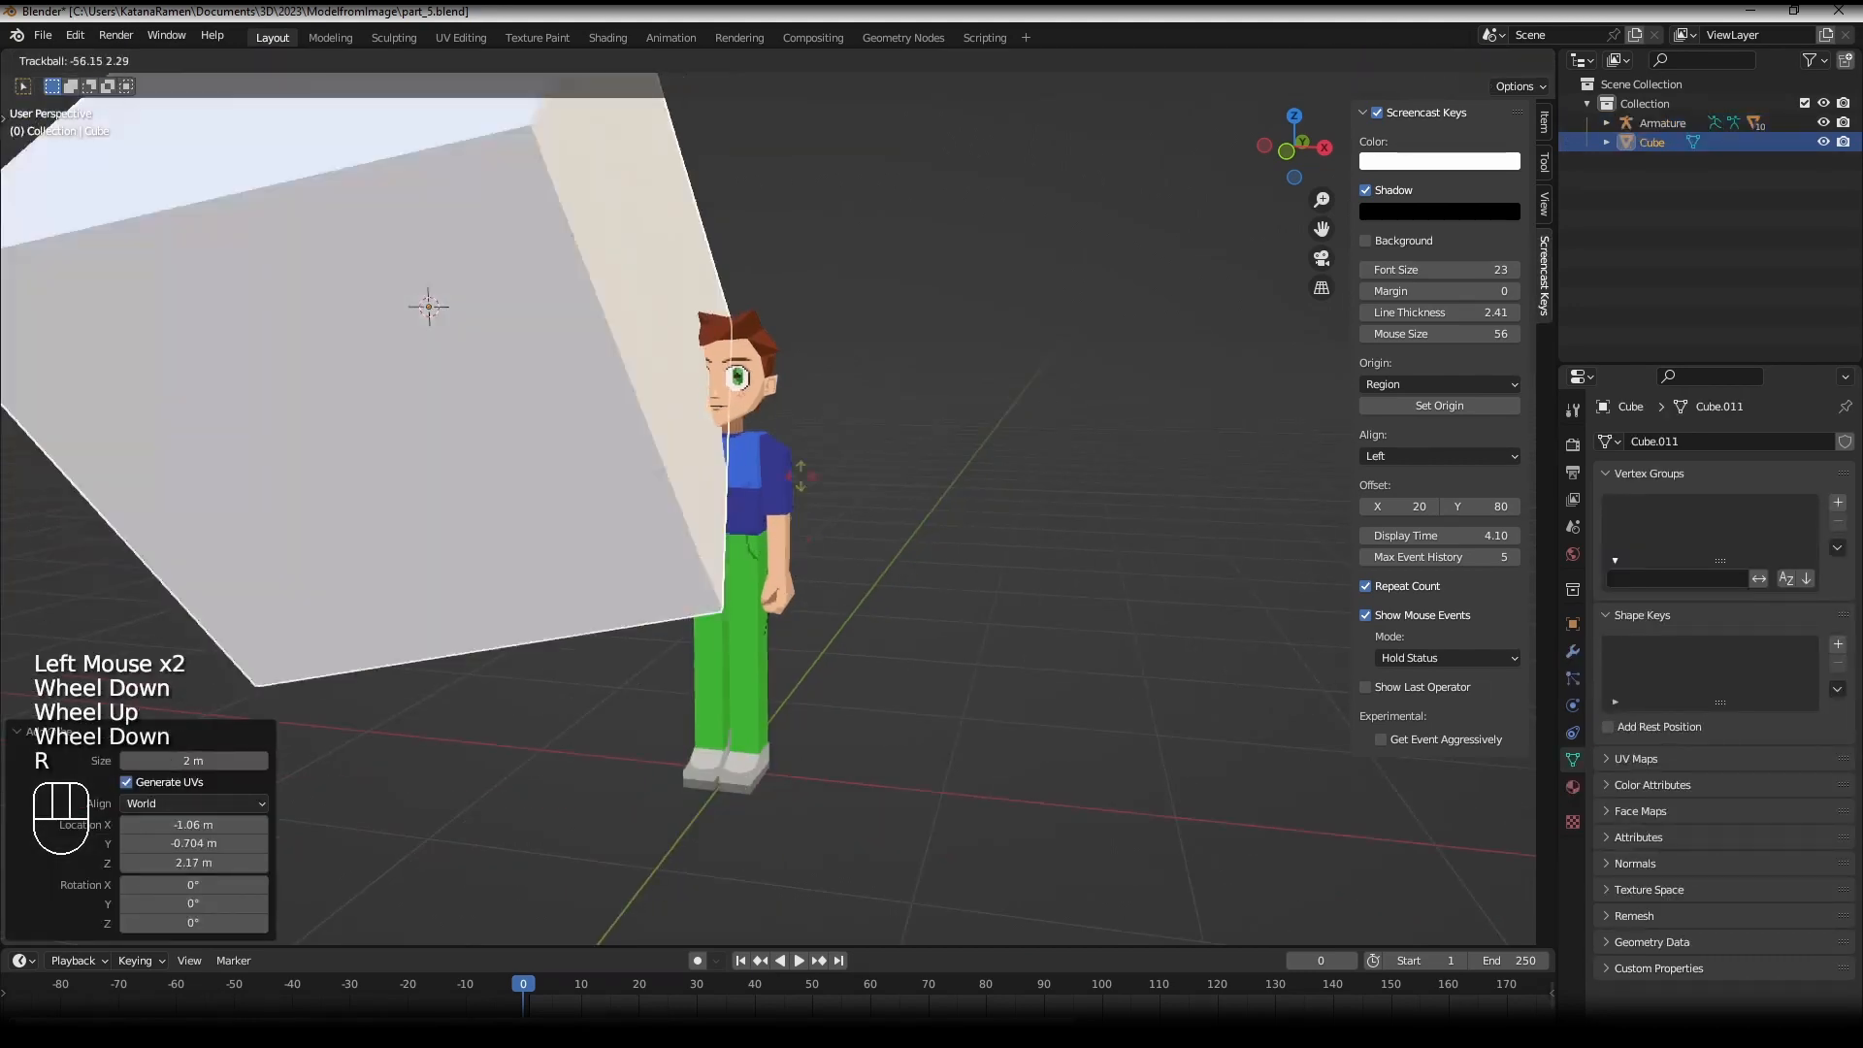
left_click(801, 468)
- Clear the cube's rotation and location, and delete the cube after rescaling it
key("alt+r")
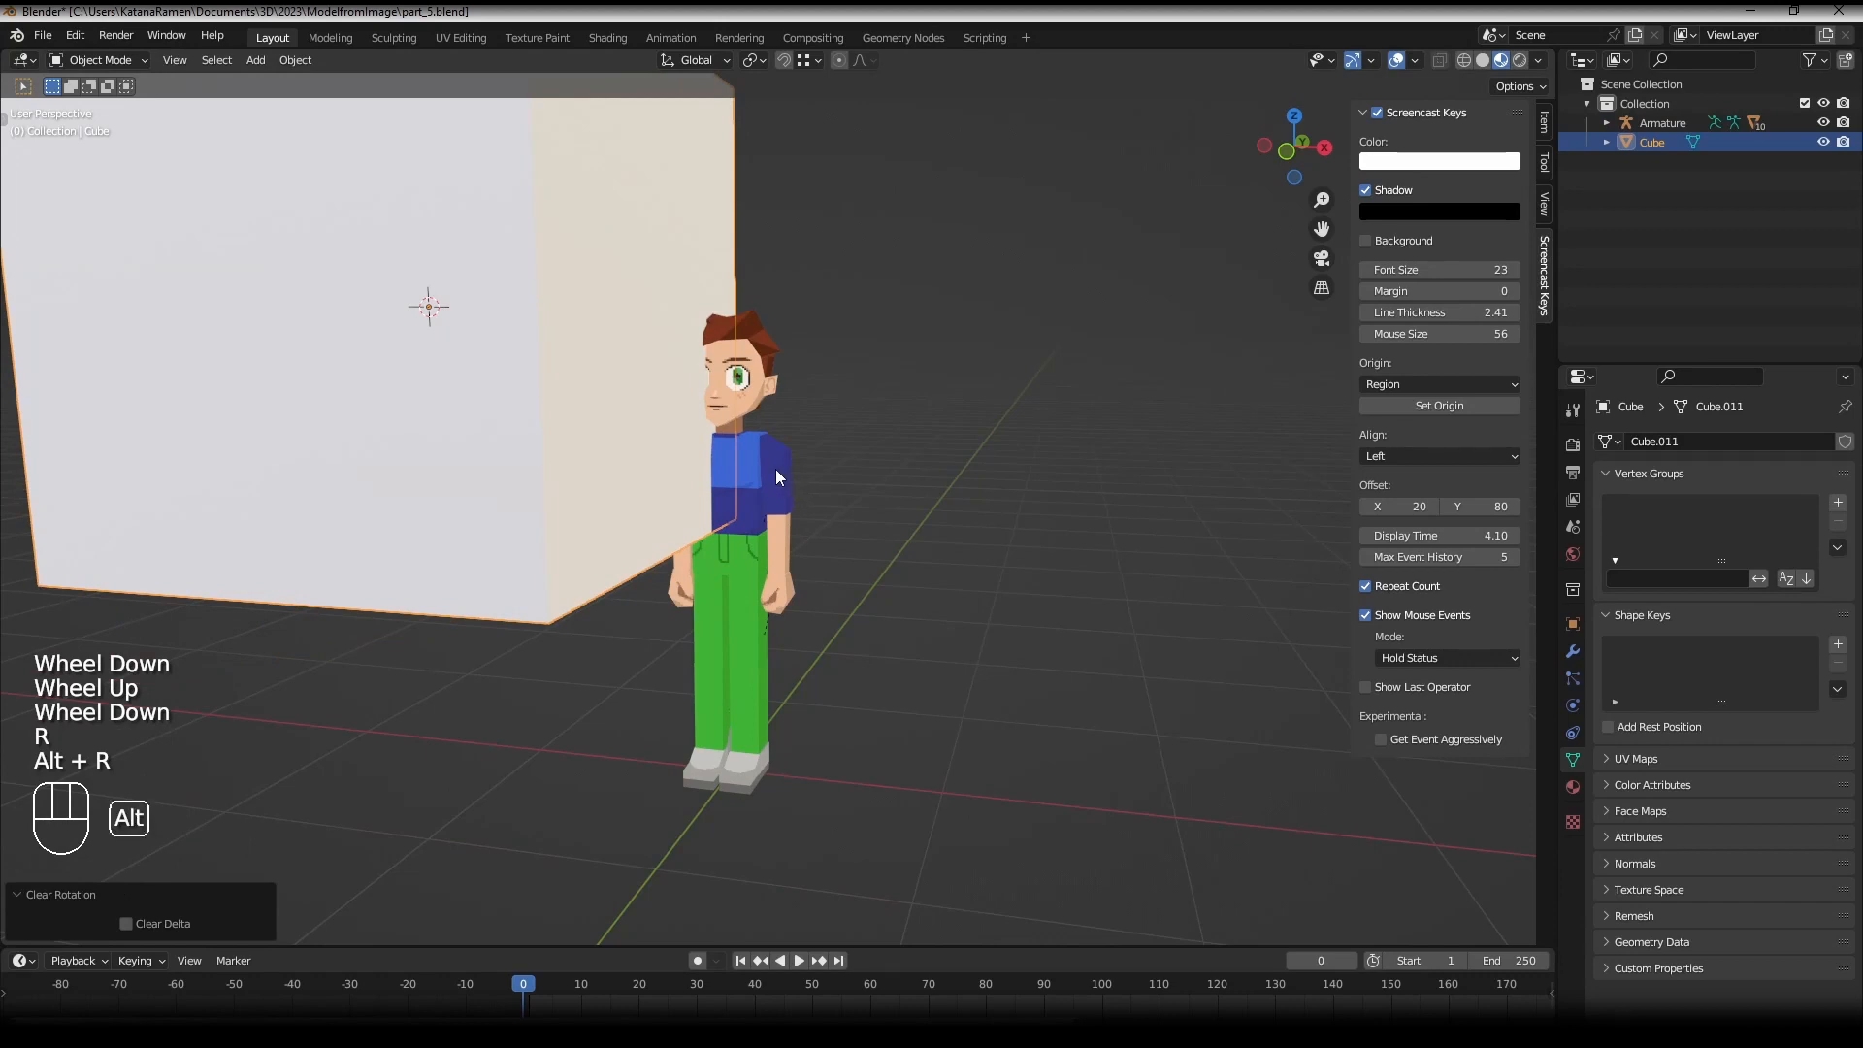
key("alt+g")
key("s")
left_click(907, 624)
middle_click_drag(948, 623, 976, 572)
key("Delete")
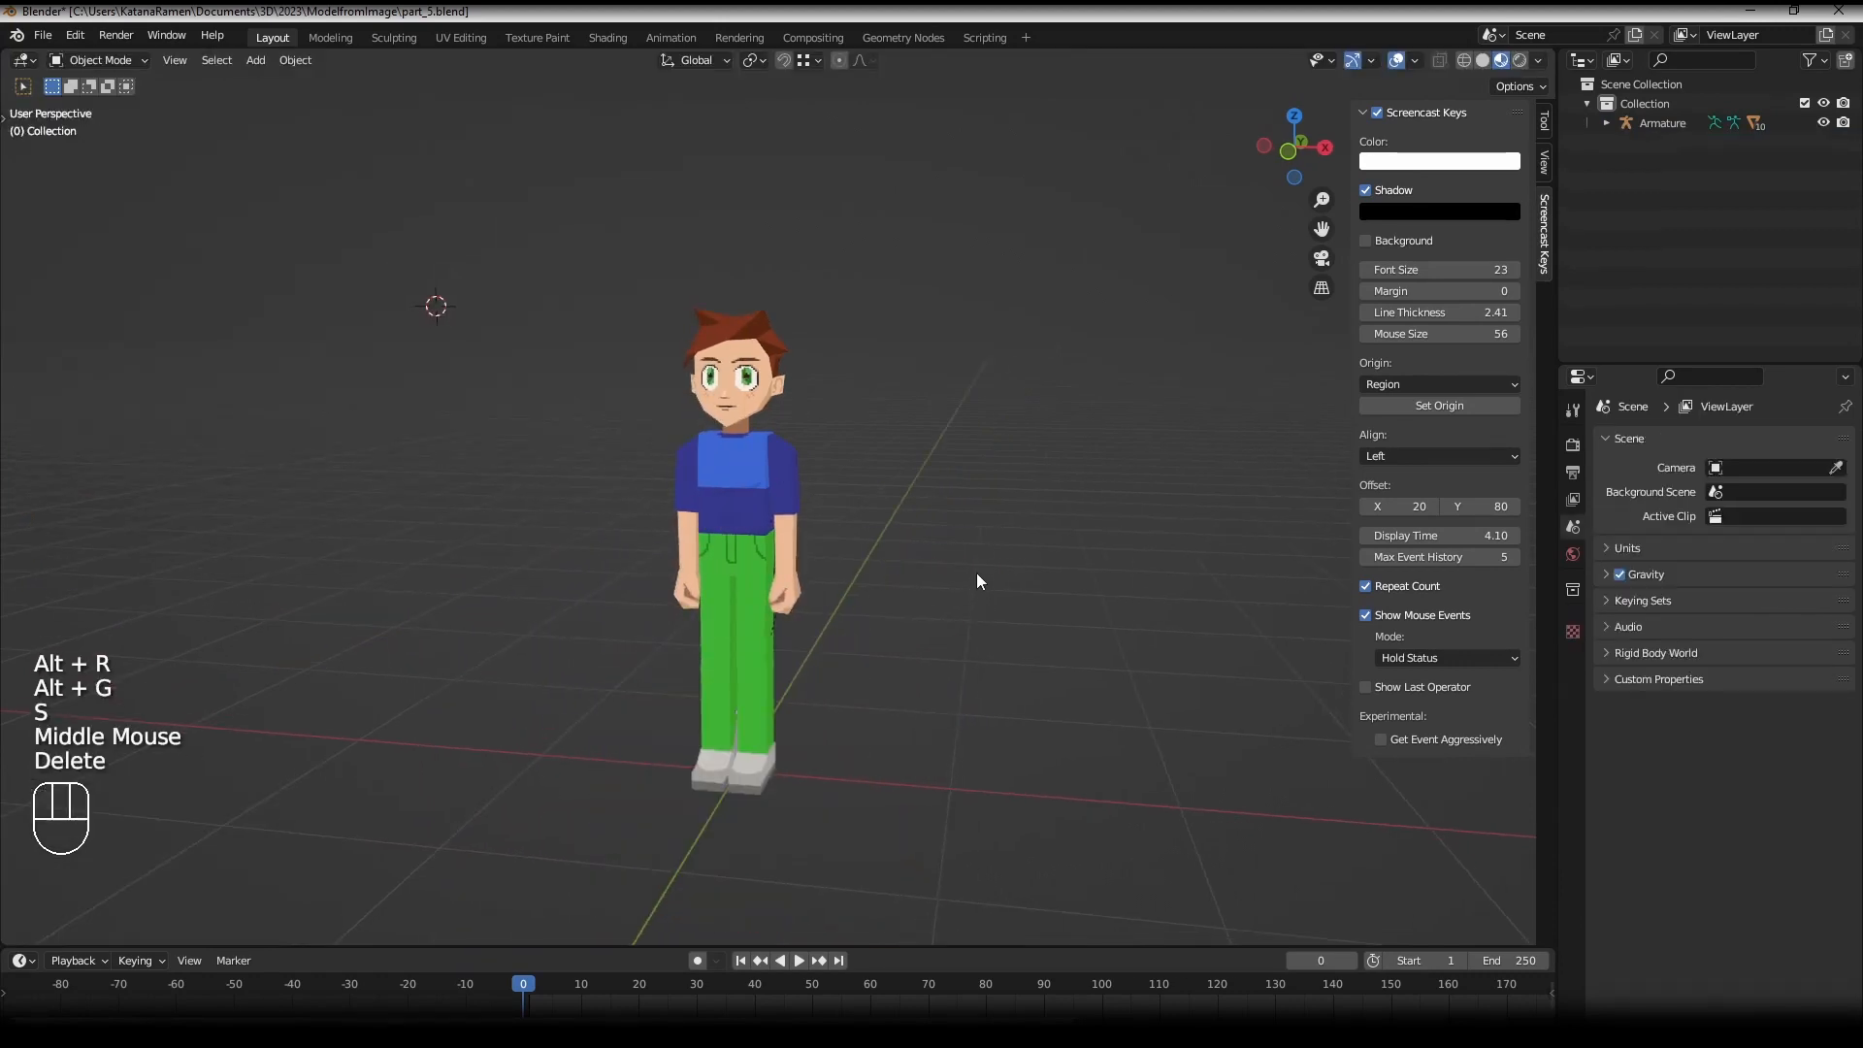
- Put the arm mesh's parent armature in Pose Mode and try rotating the Arm.l bone
middle_click_drag(867, 473, 927, 586)
scroll(777, 362, "up", 2)
scroll(986, 437, "up", 2)
scroll(793, 487, "down", 3)
middle_click_drag(794, 487, 883, 410)
right_click(817, 445)
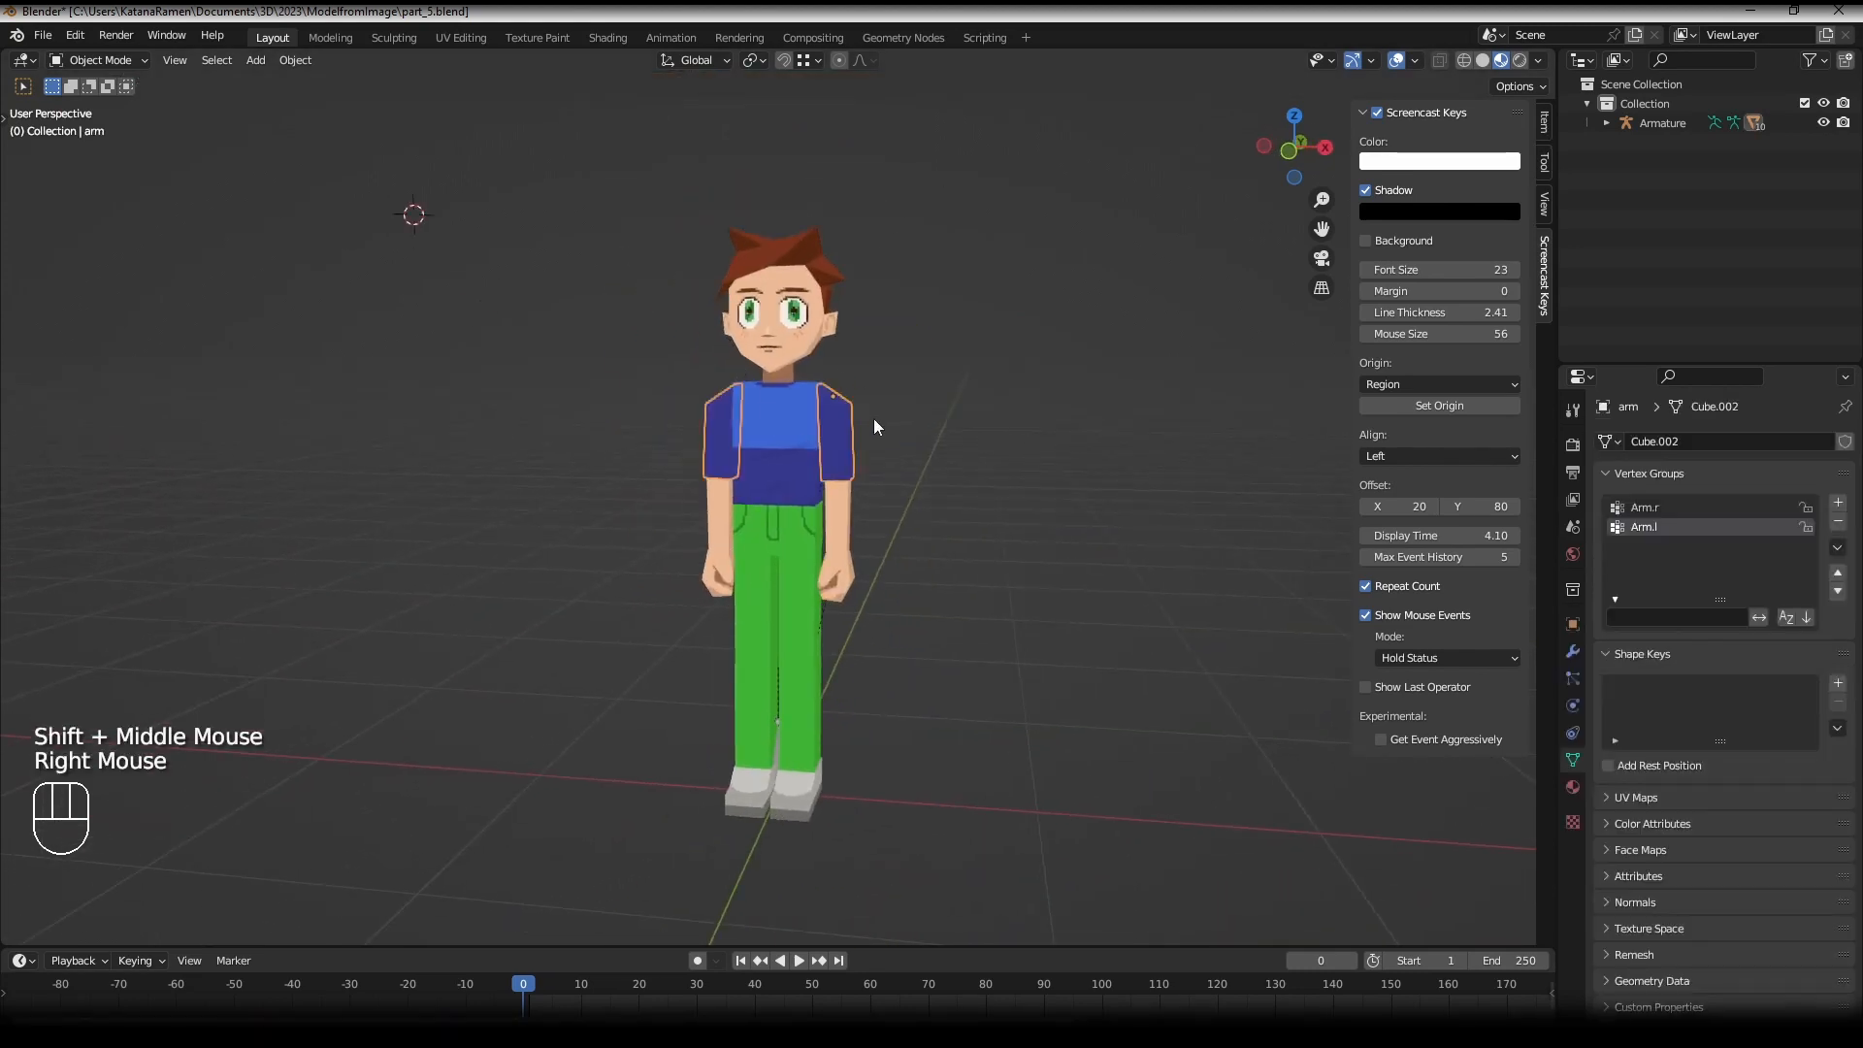
key("bracketleft")
left_click_drag(130, 58, 98, 124)
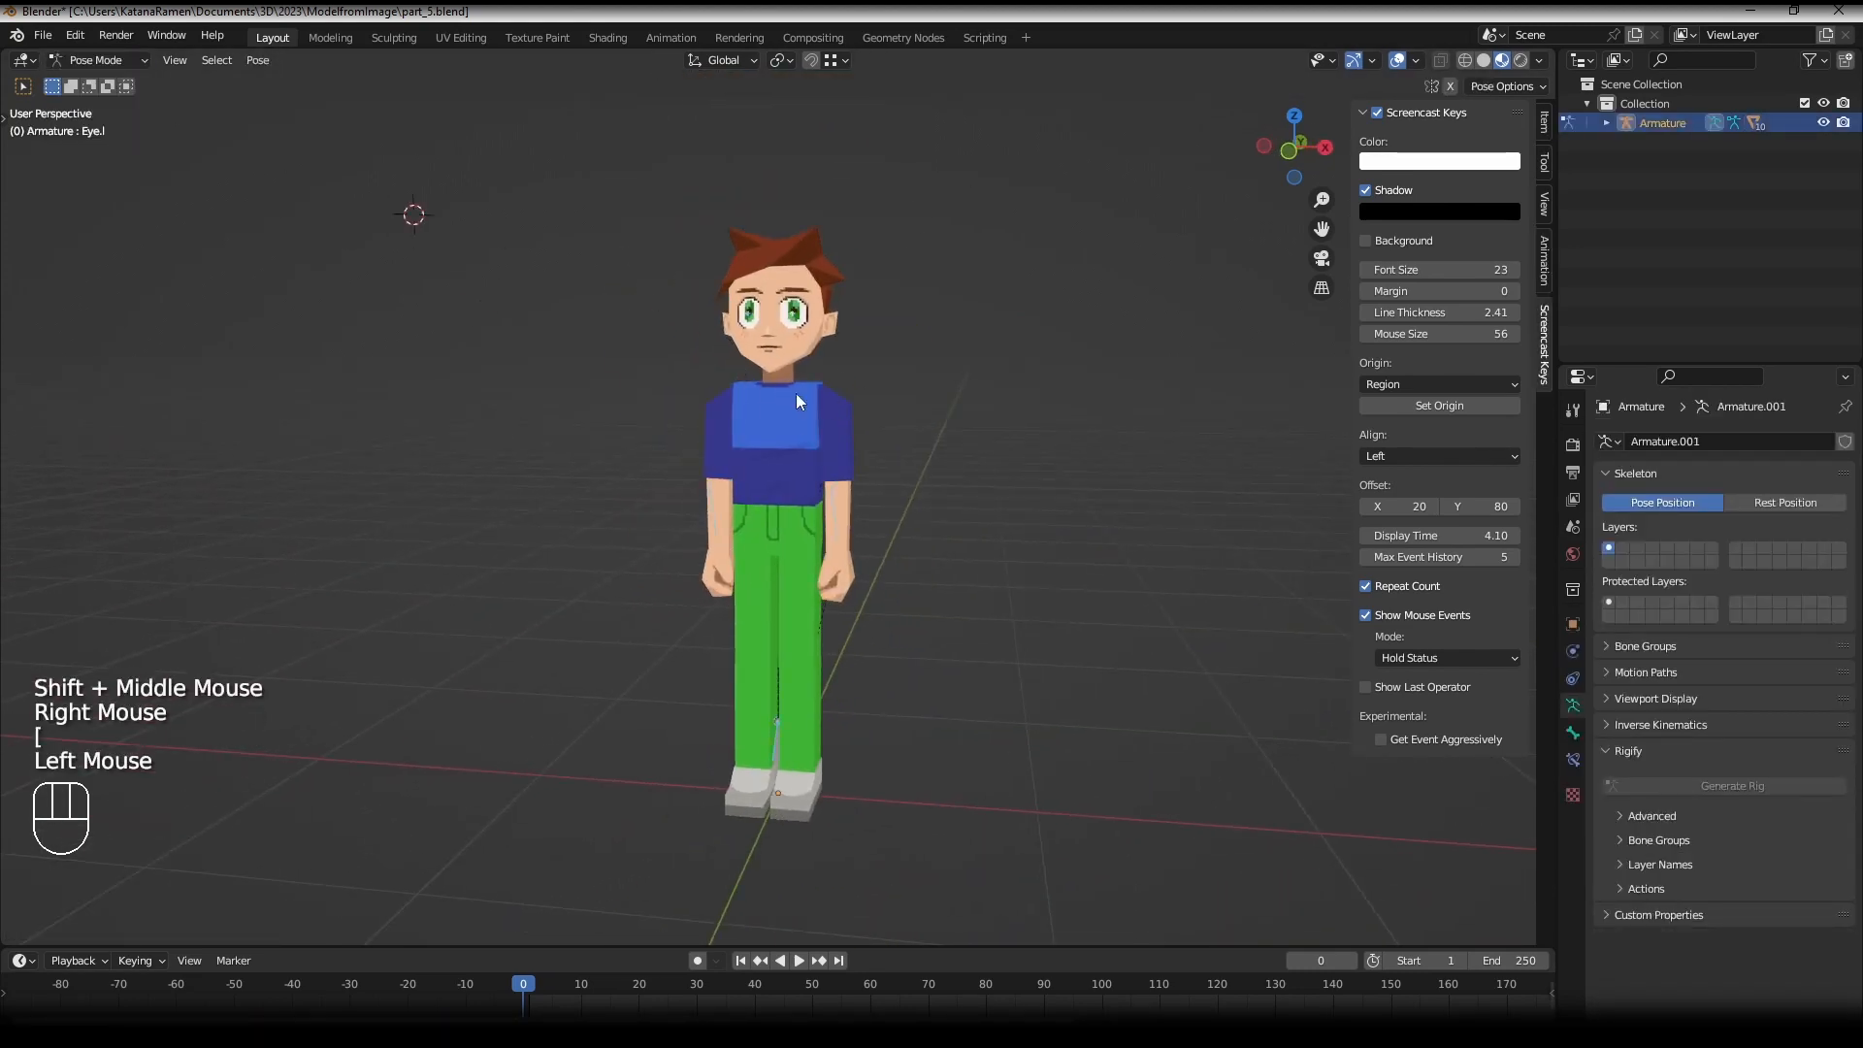
right_click(830, 416)
key("r")
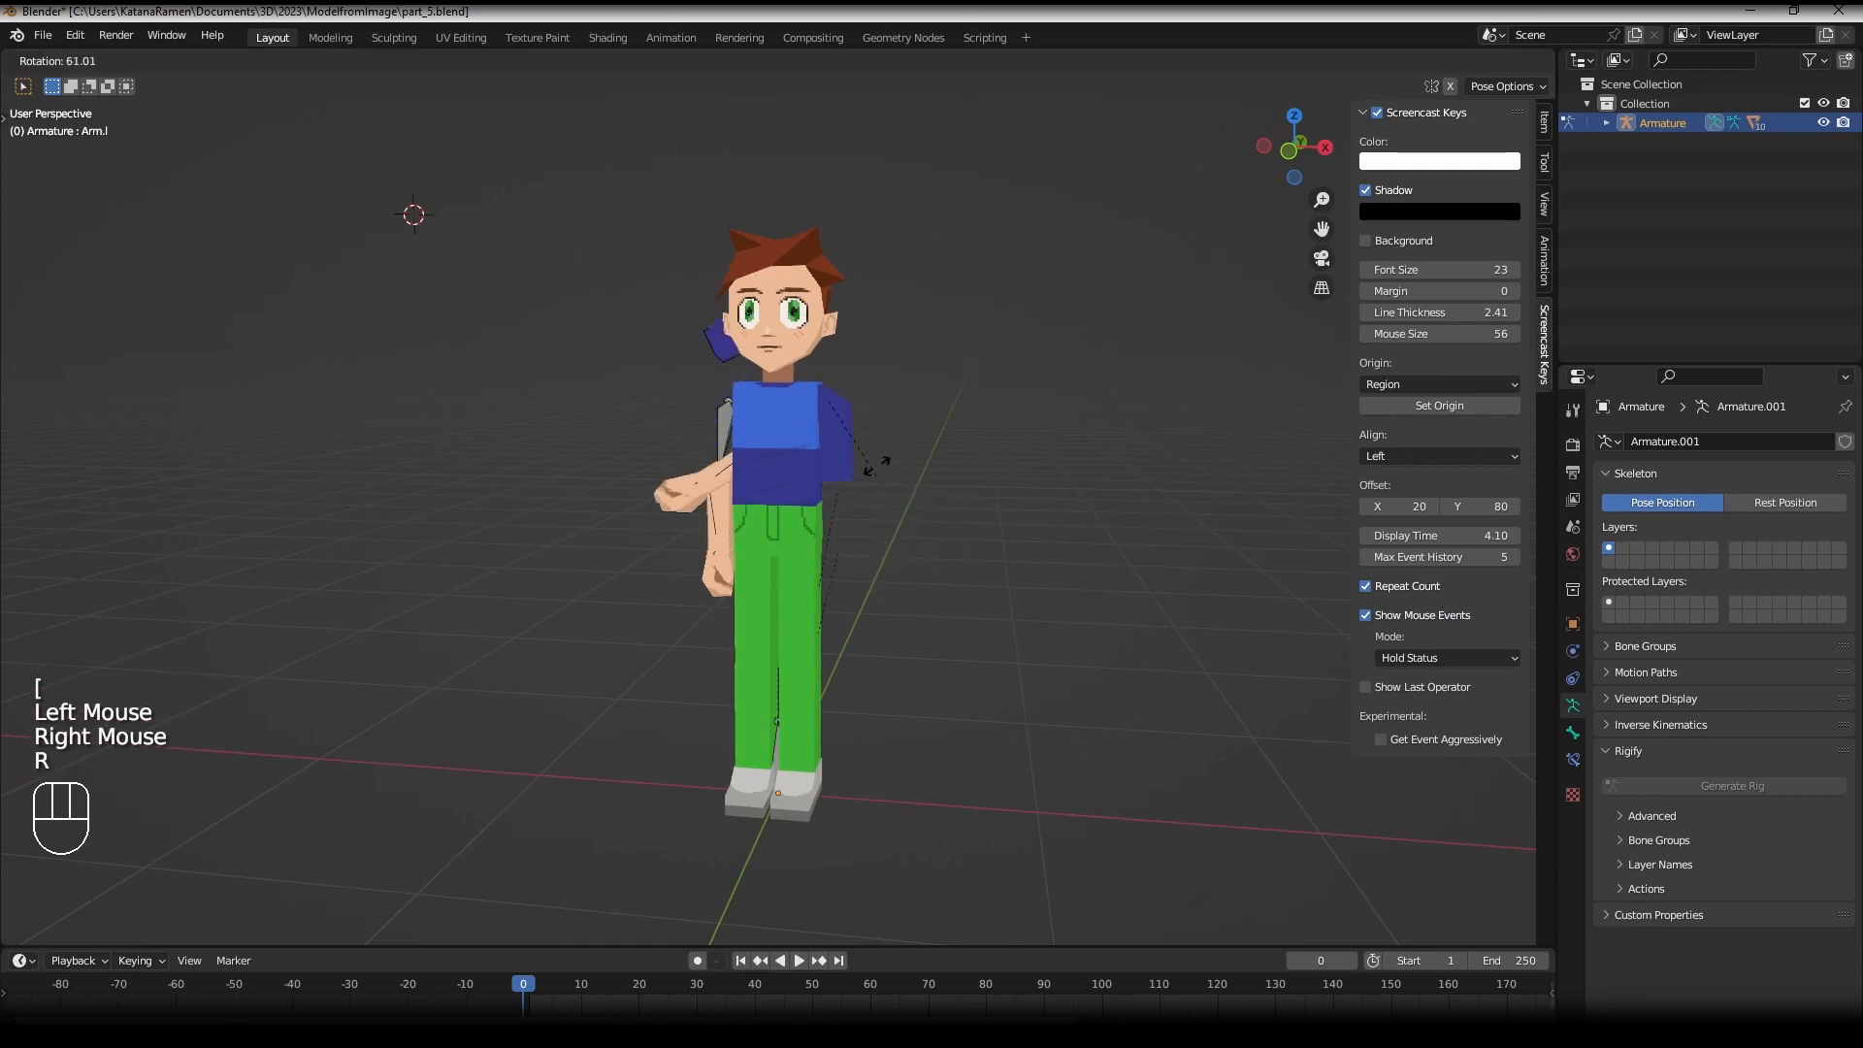
right_click(888, 391)
- Try rotating the Arm.r bone and the Arm.l bone again to test how the mirrored sleeves follow
right_click(722, 413)
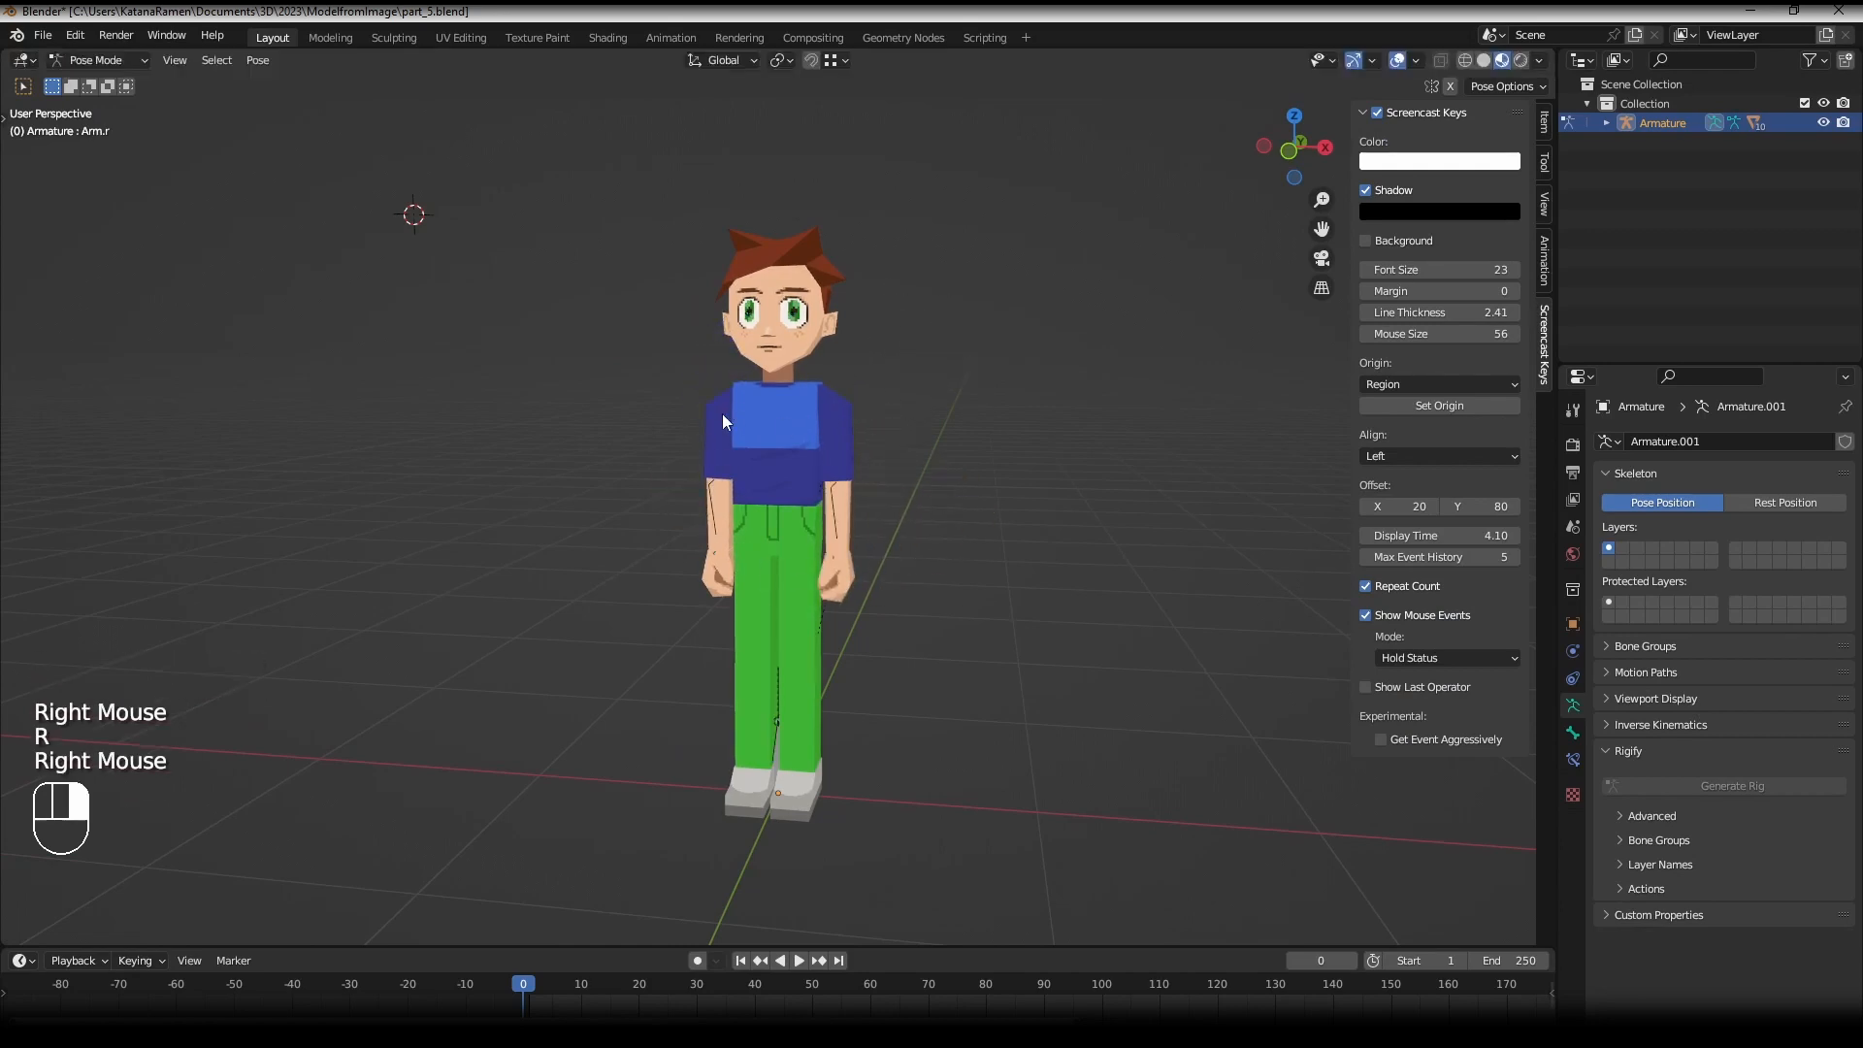
key("r")
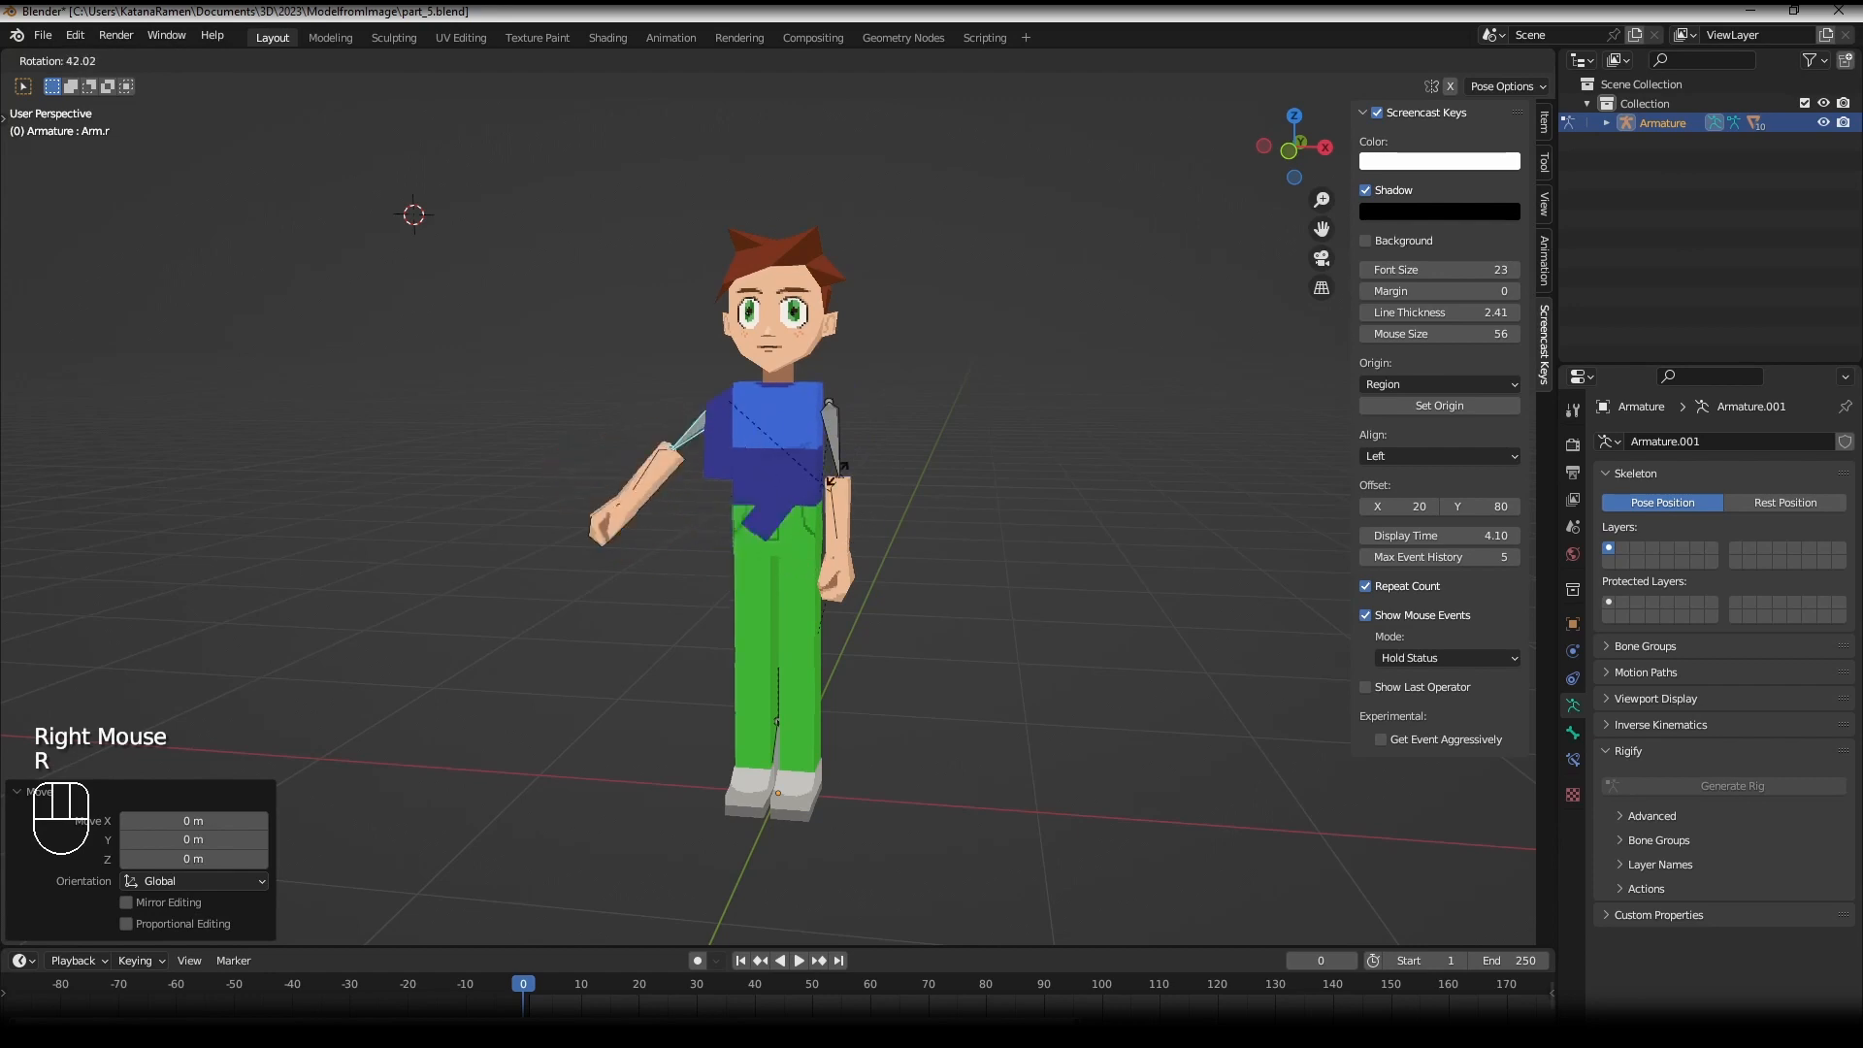
right_click(847, 439)
right_click(723, 436)
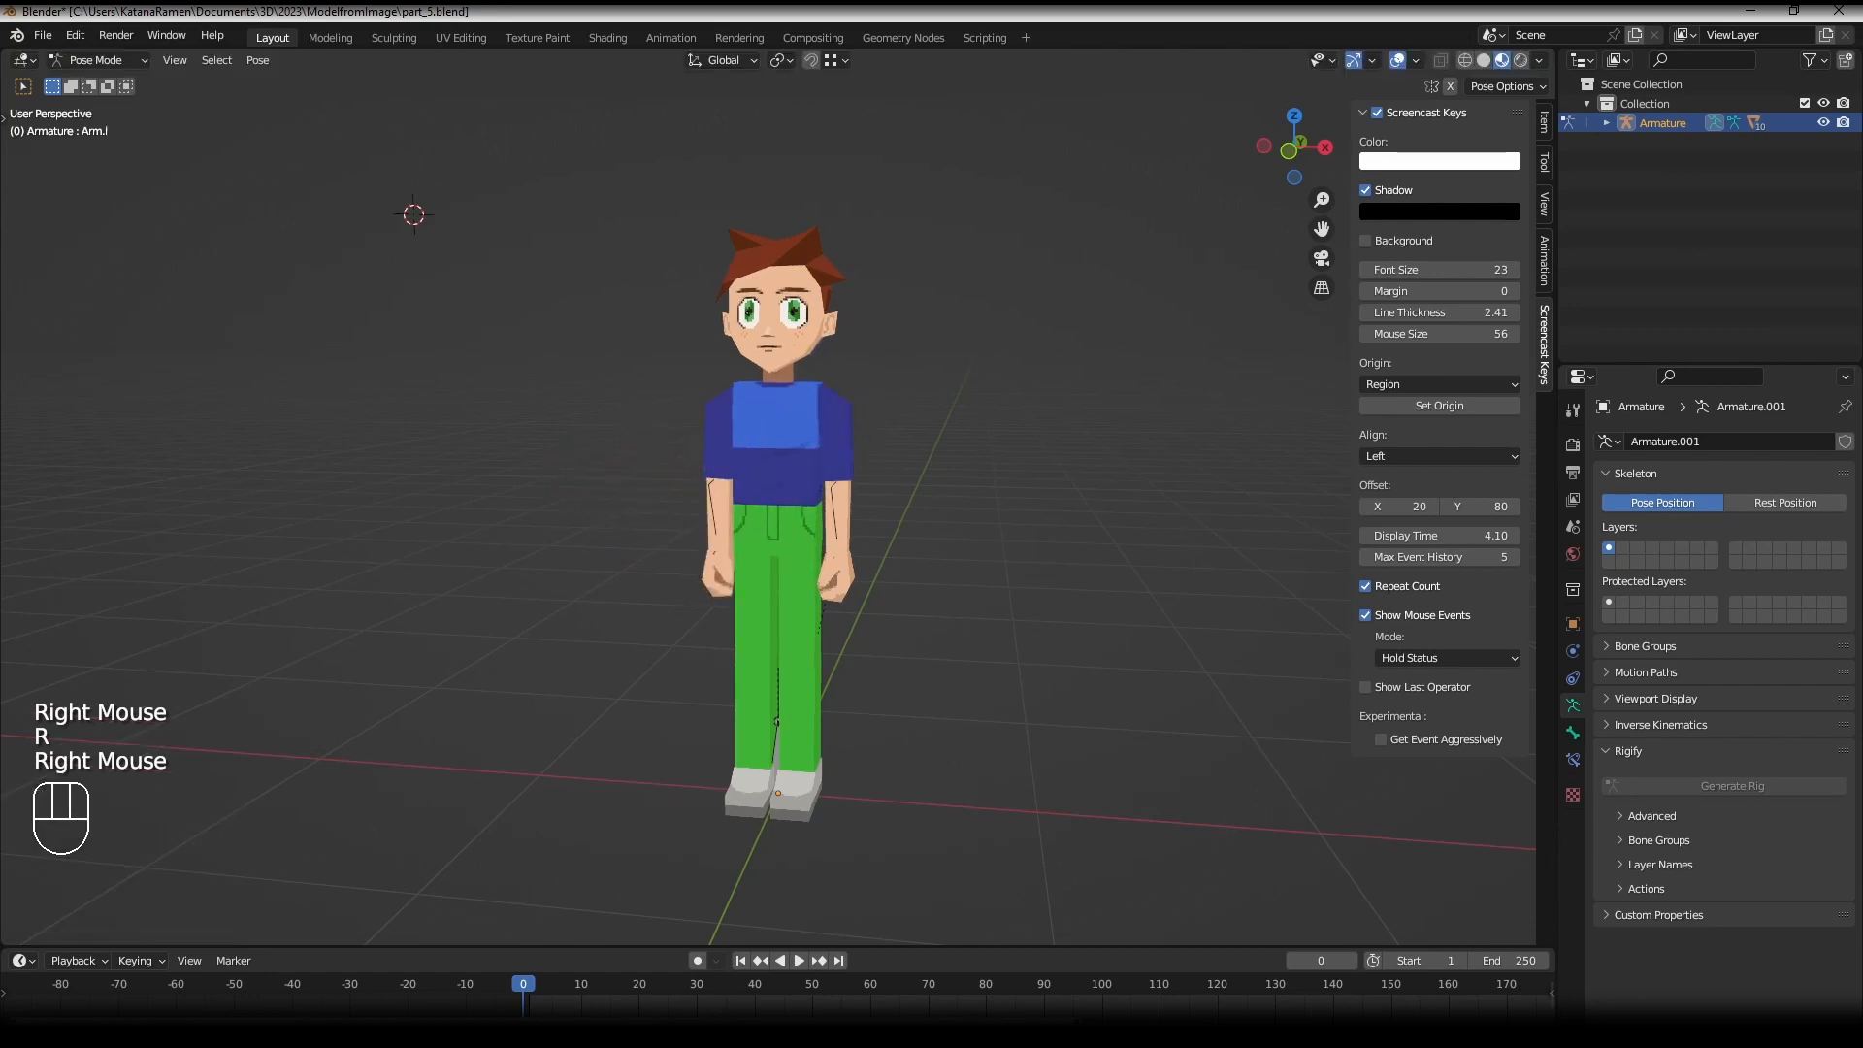
key("r")
right_click(767, 331)
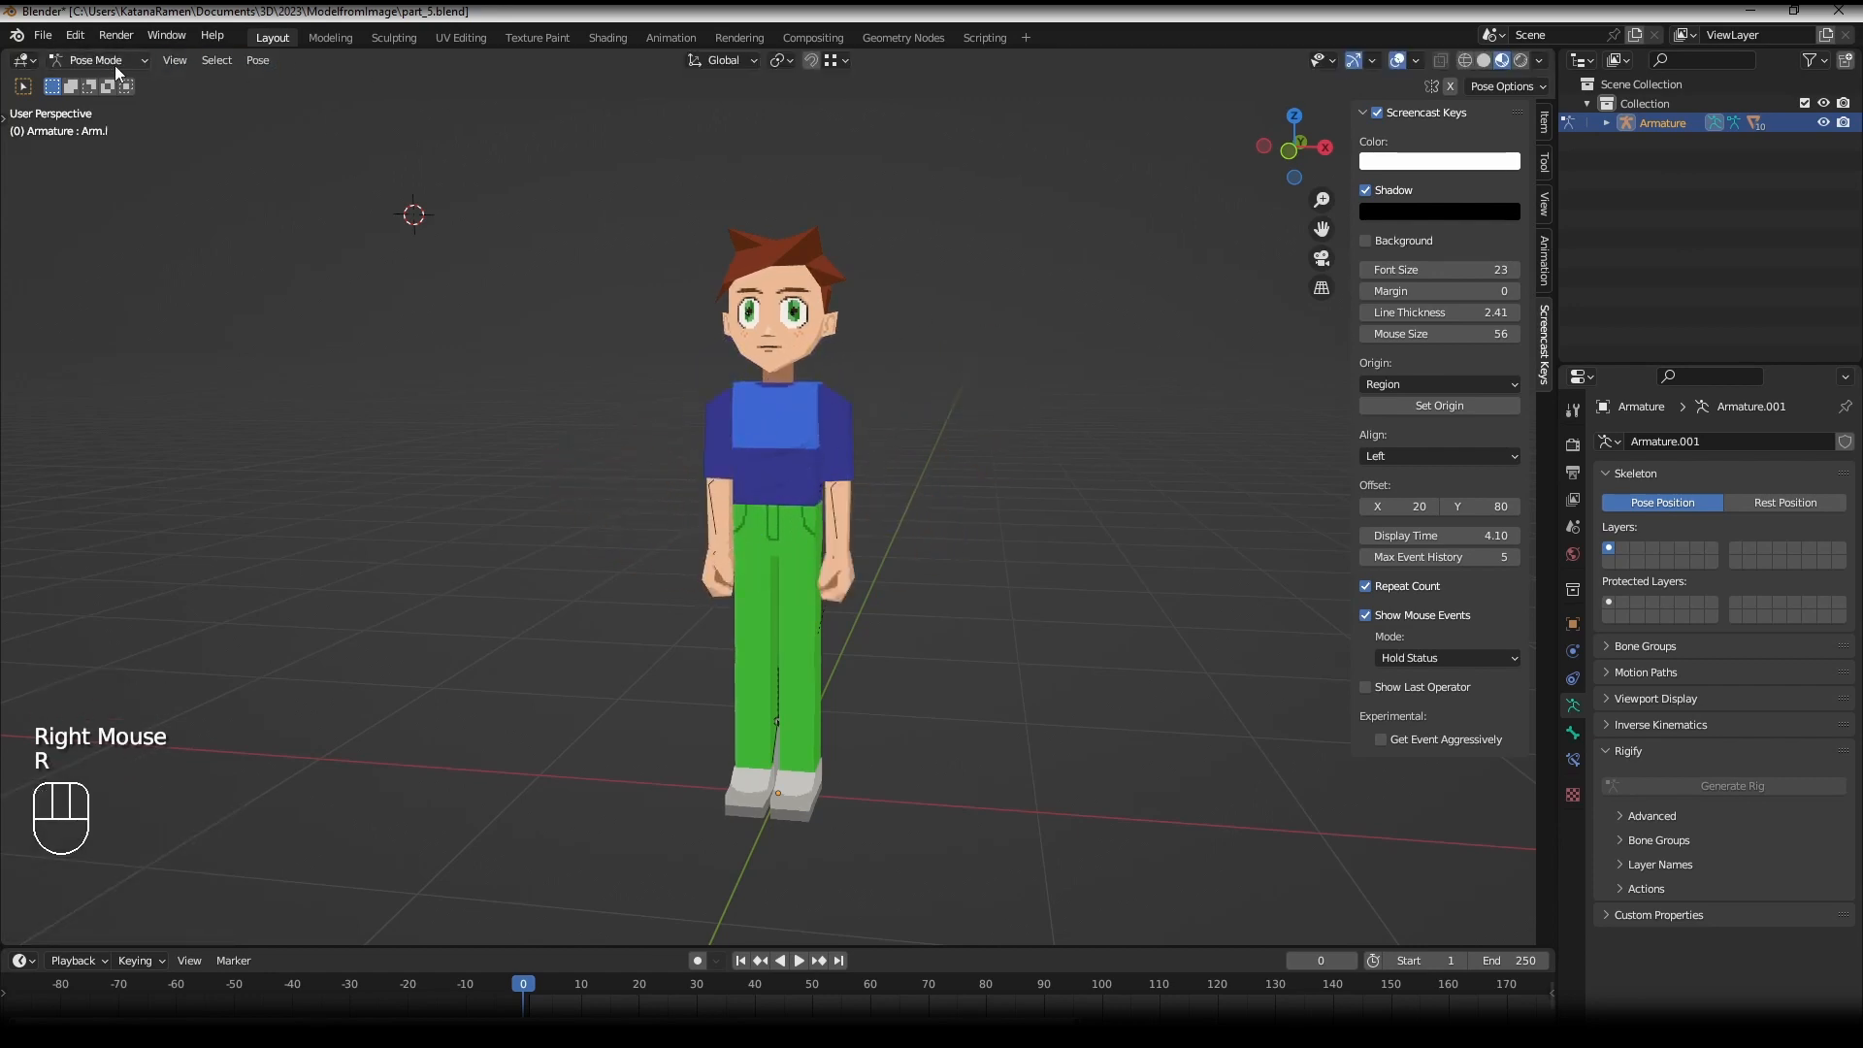
- Return to Object Mode and show the modifiers of the character's upper arm mesh
left_click_drag(114, 66, 97, 86)
right_click(825, 392)
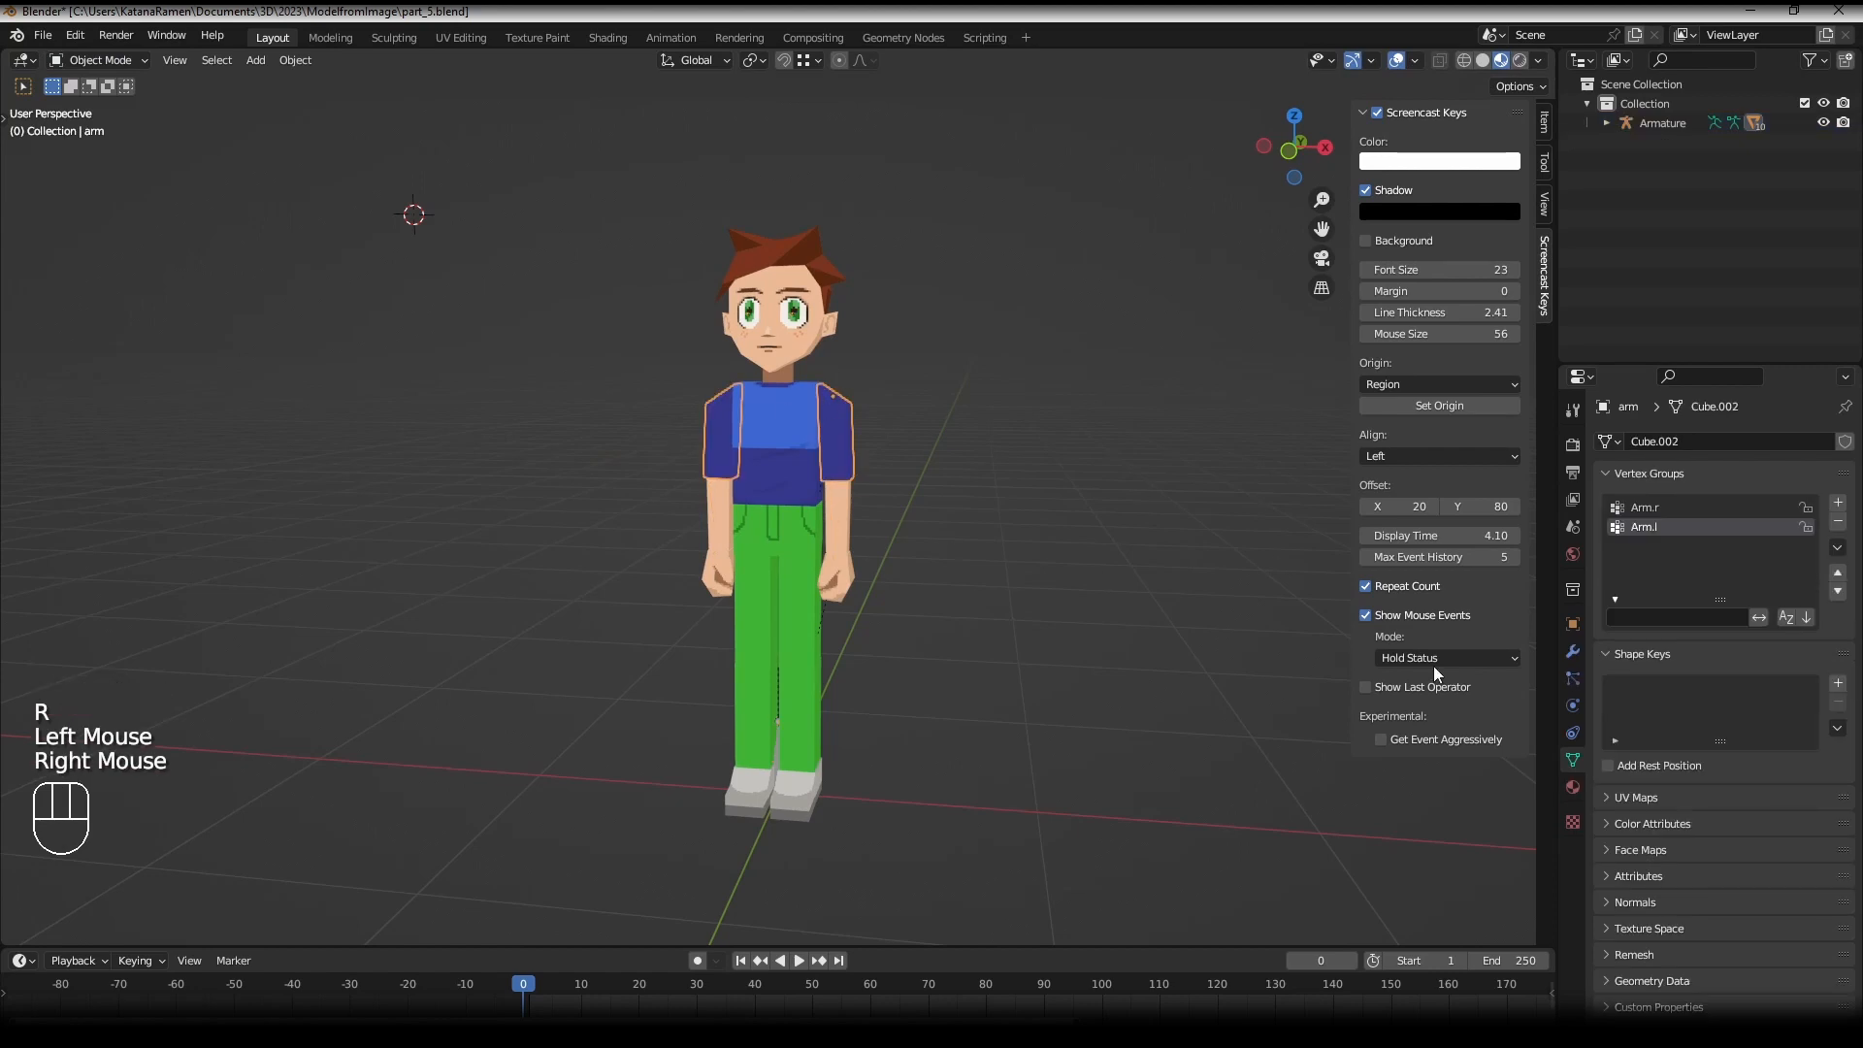
left_click(1573, 651)
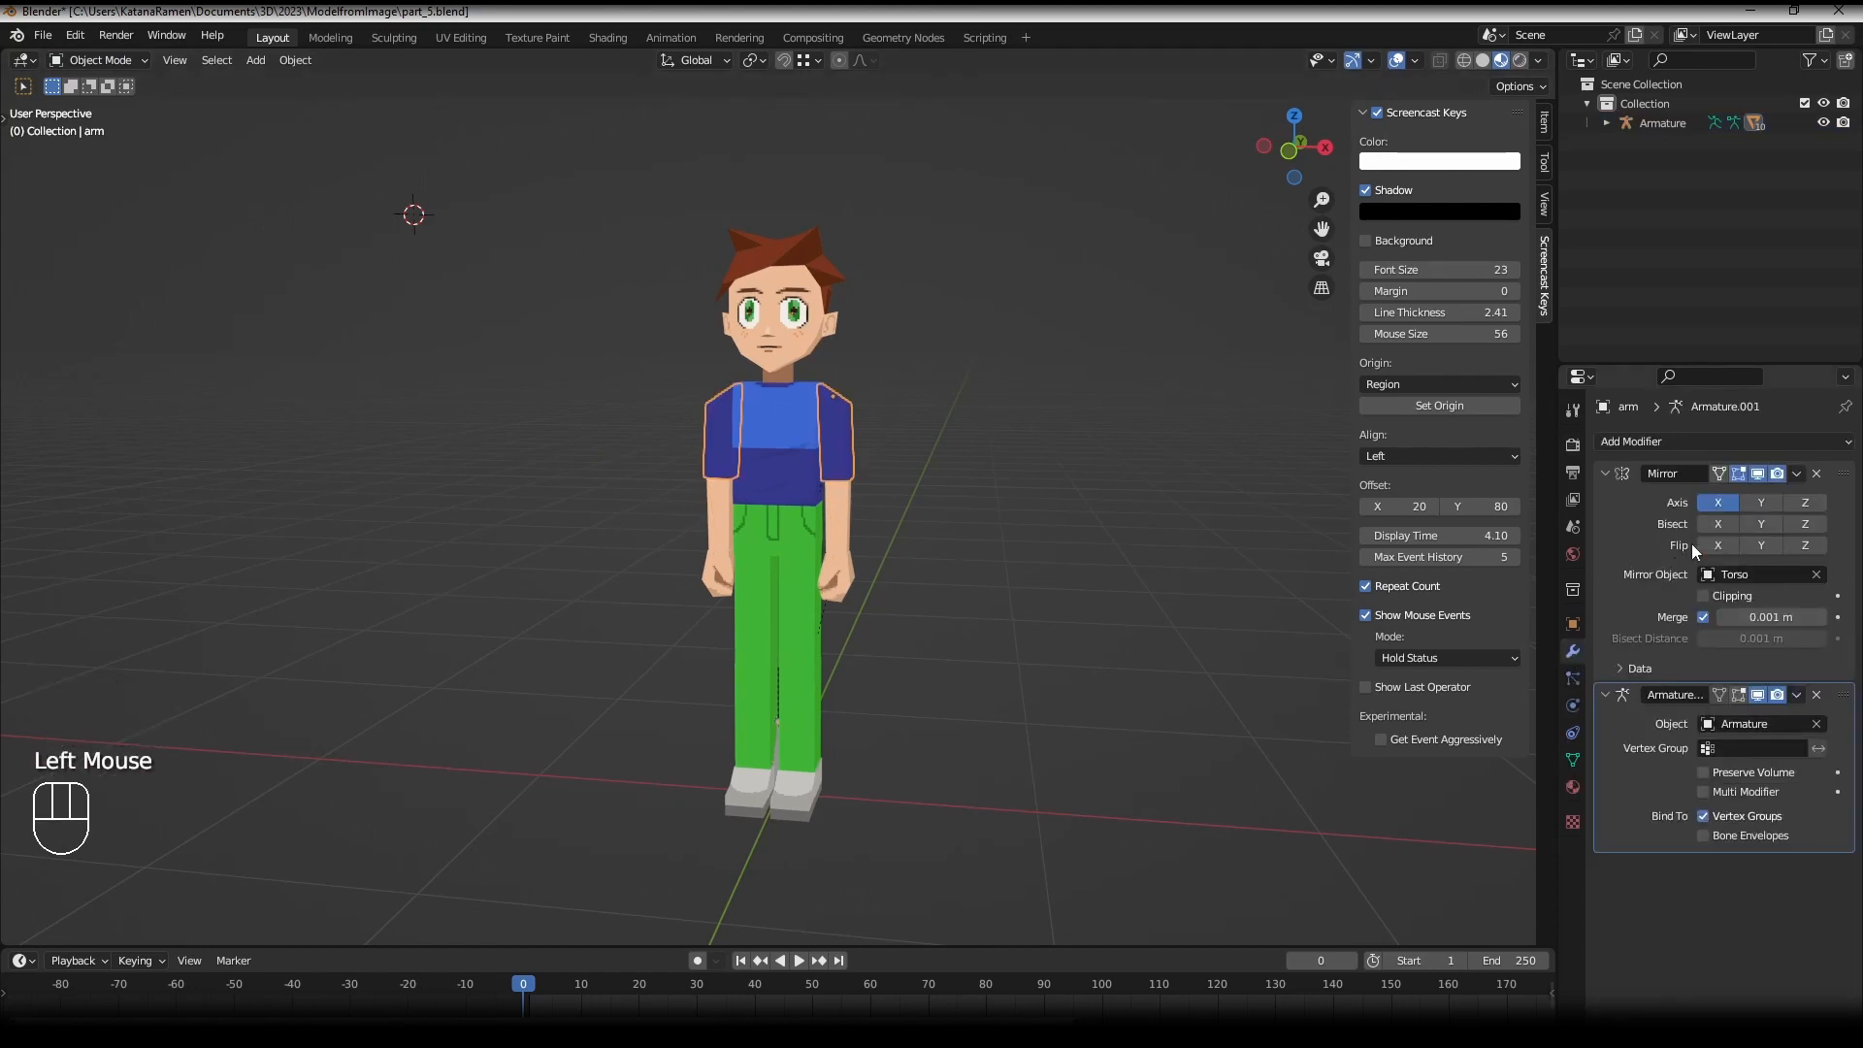
- Try moving the upper arm geometry in Edit Mode to test its mirrored copy, and return to Object Mode
scroll(903, 323, "up", 1)
scroll(902, 323, "up", 1)
middle_click_drag(902, 323, 971, 482, "shift")
key("Tab")
scroll(731, 491, "up", 1)
scroll(971, 482, "down", 1)
key("g")
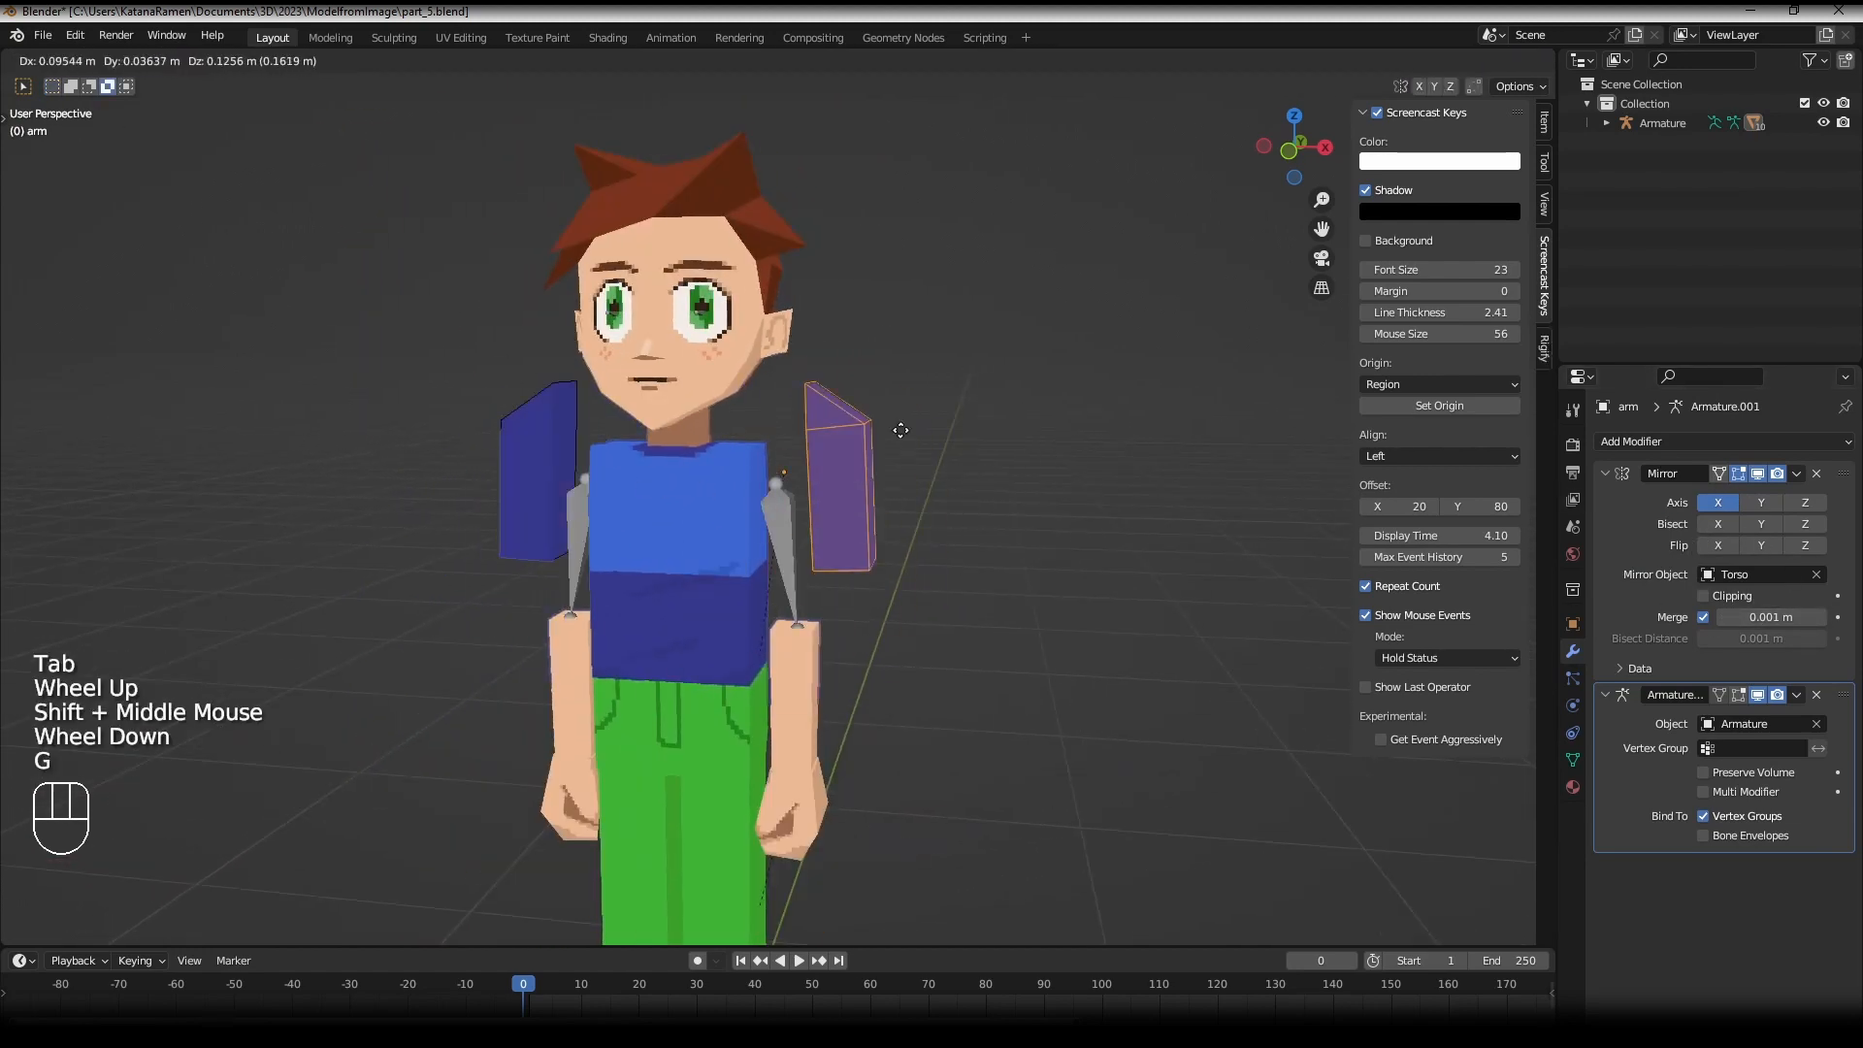
left_click(932, 480)
mouse_move(937, 487)
middle_mouse_down()
mouse_move(749, 549)
mouse_move(599, 487)
mouse_move(965, 551)
mouse_move(948, 470)
middle_mouse_up()
scroll(964, 499, "down", 1)
key("Tab")
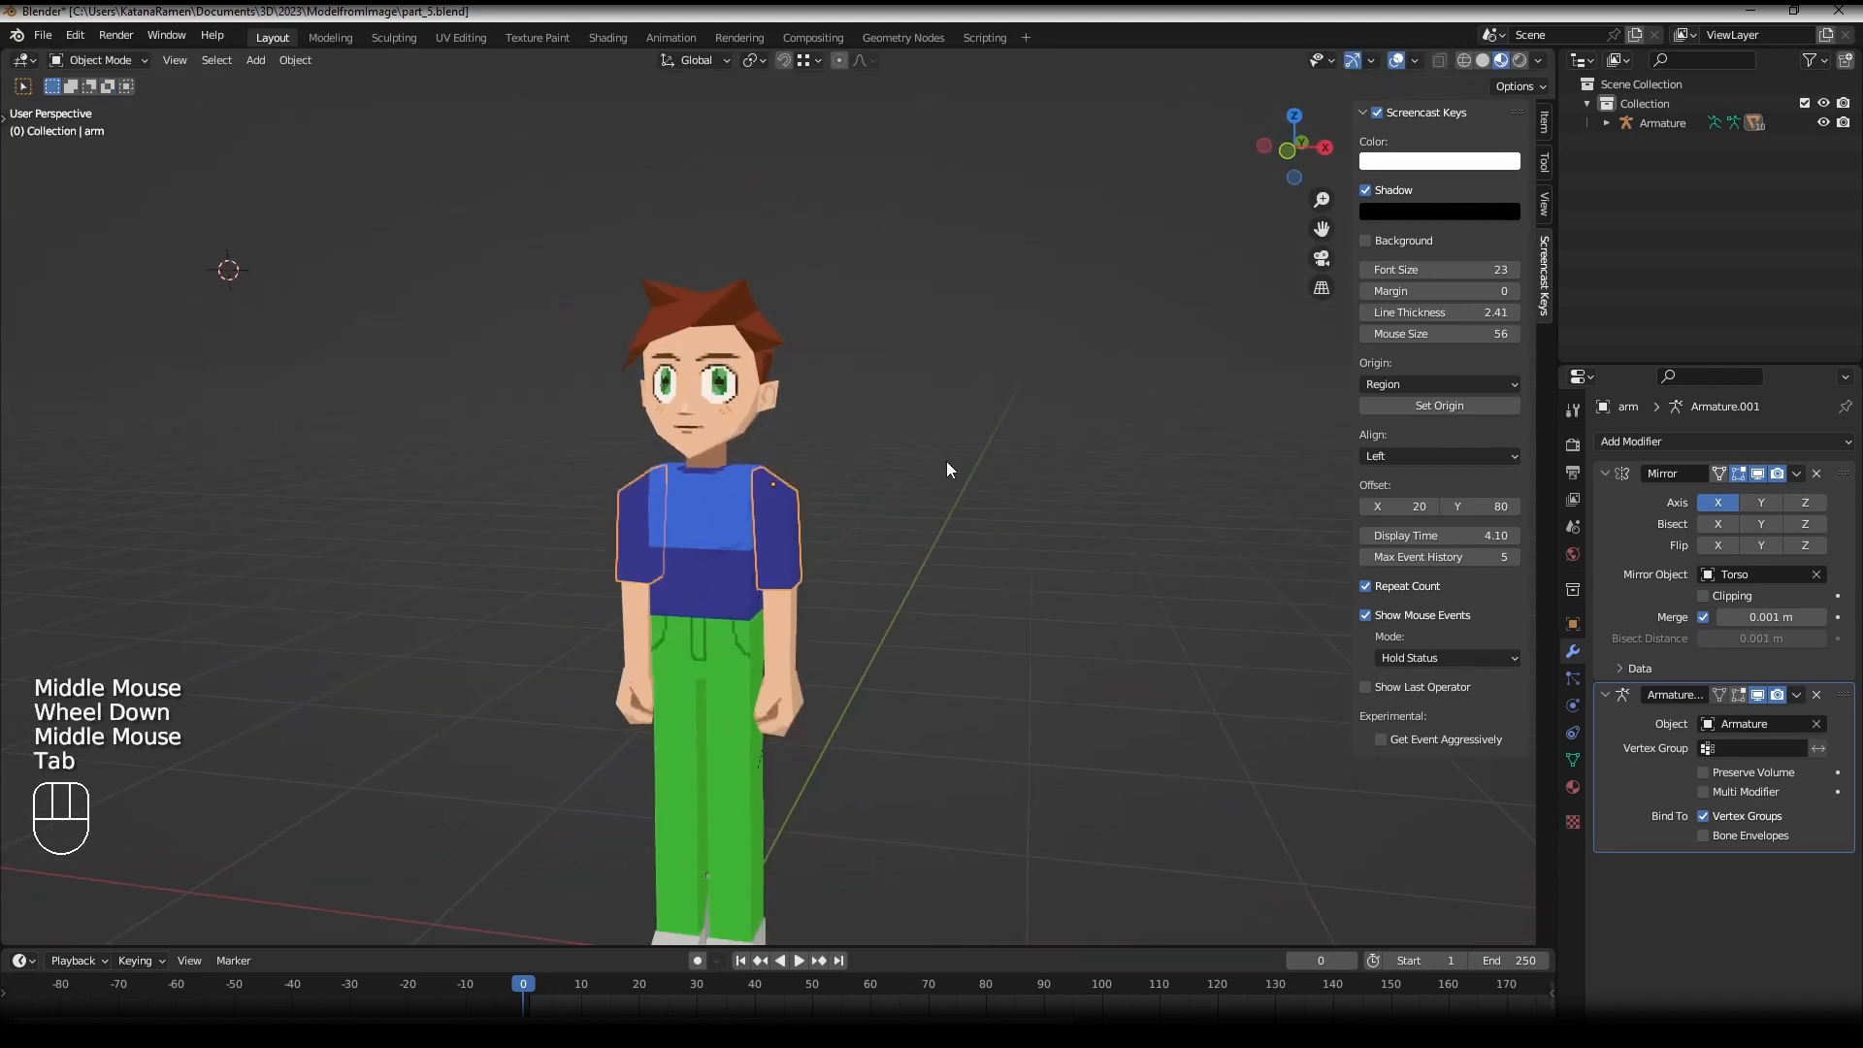
- Show the arm mesh's vertex groups and examine the mirrored sleeves in Object Mode and Edit Mode
left_click(1572, 760)
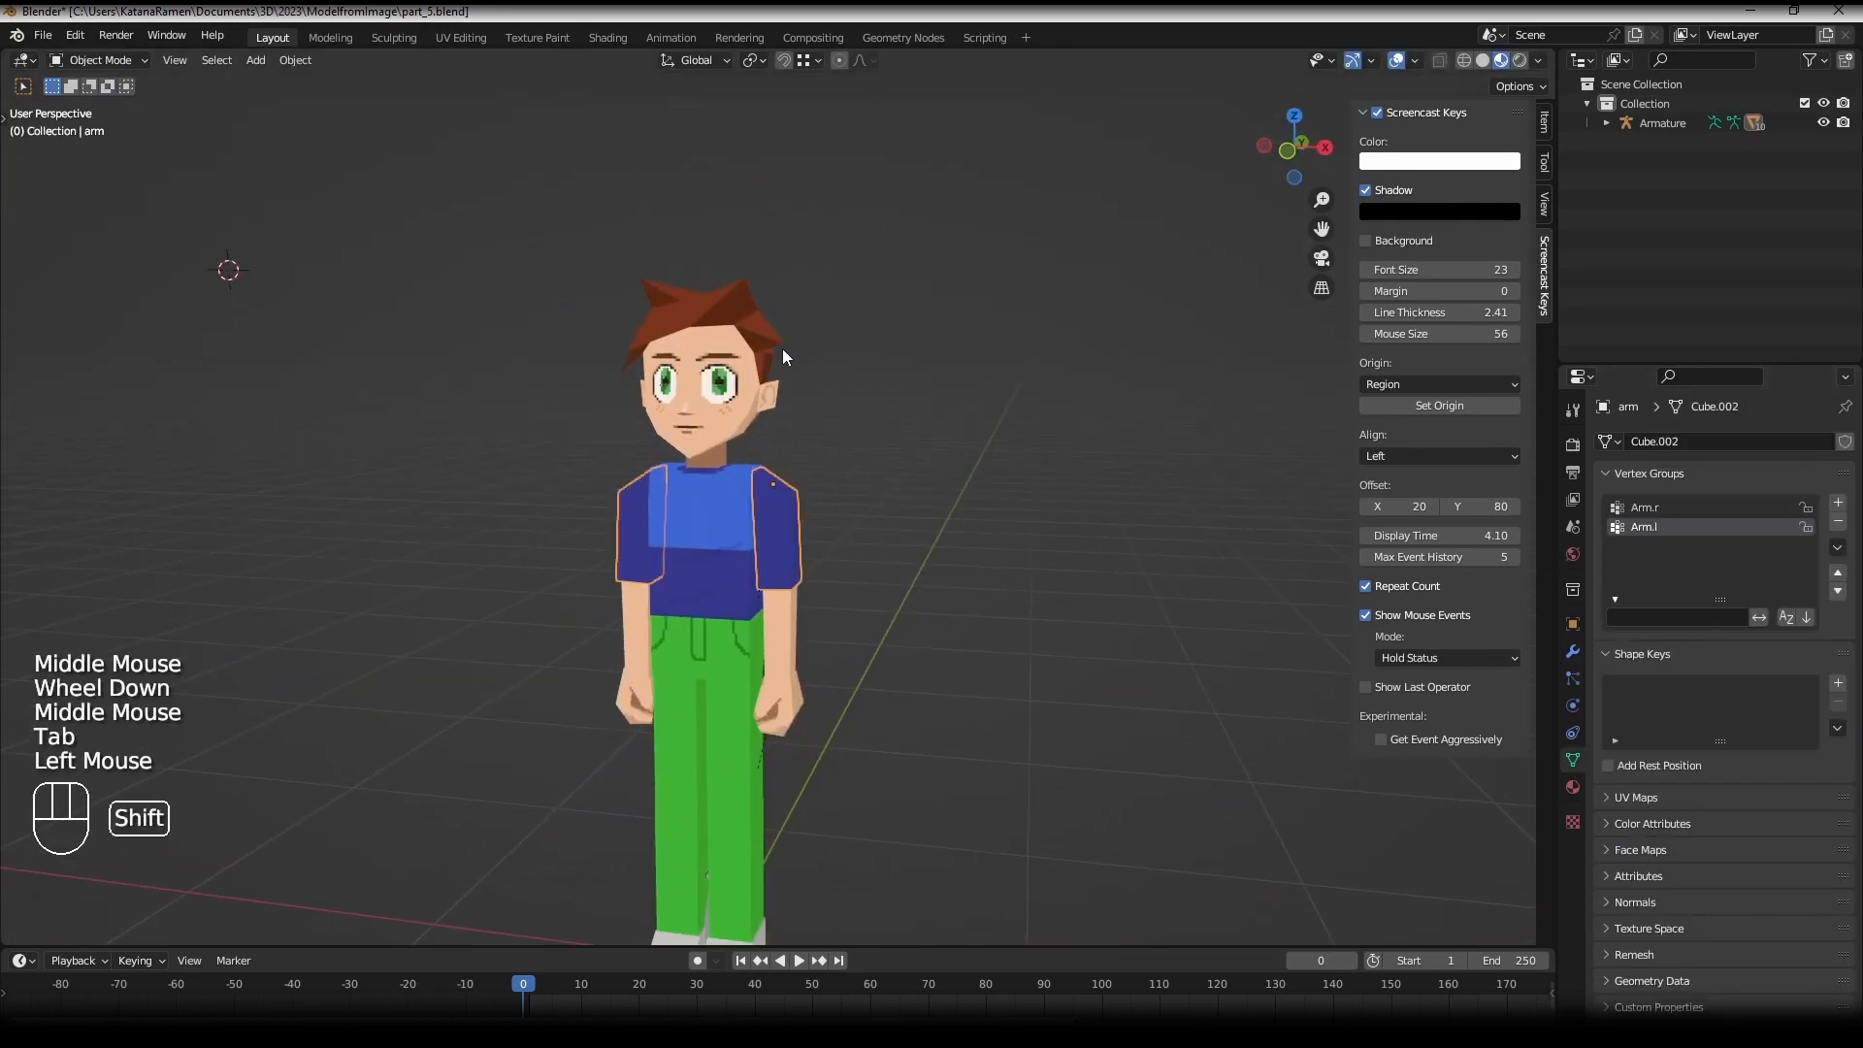
scroll(1242, 465, "down", 1)
scroll(1242, 466, "up", 2)
middle_click_drag(1135, 465, 1240, 466, "shift")
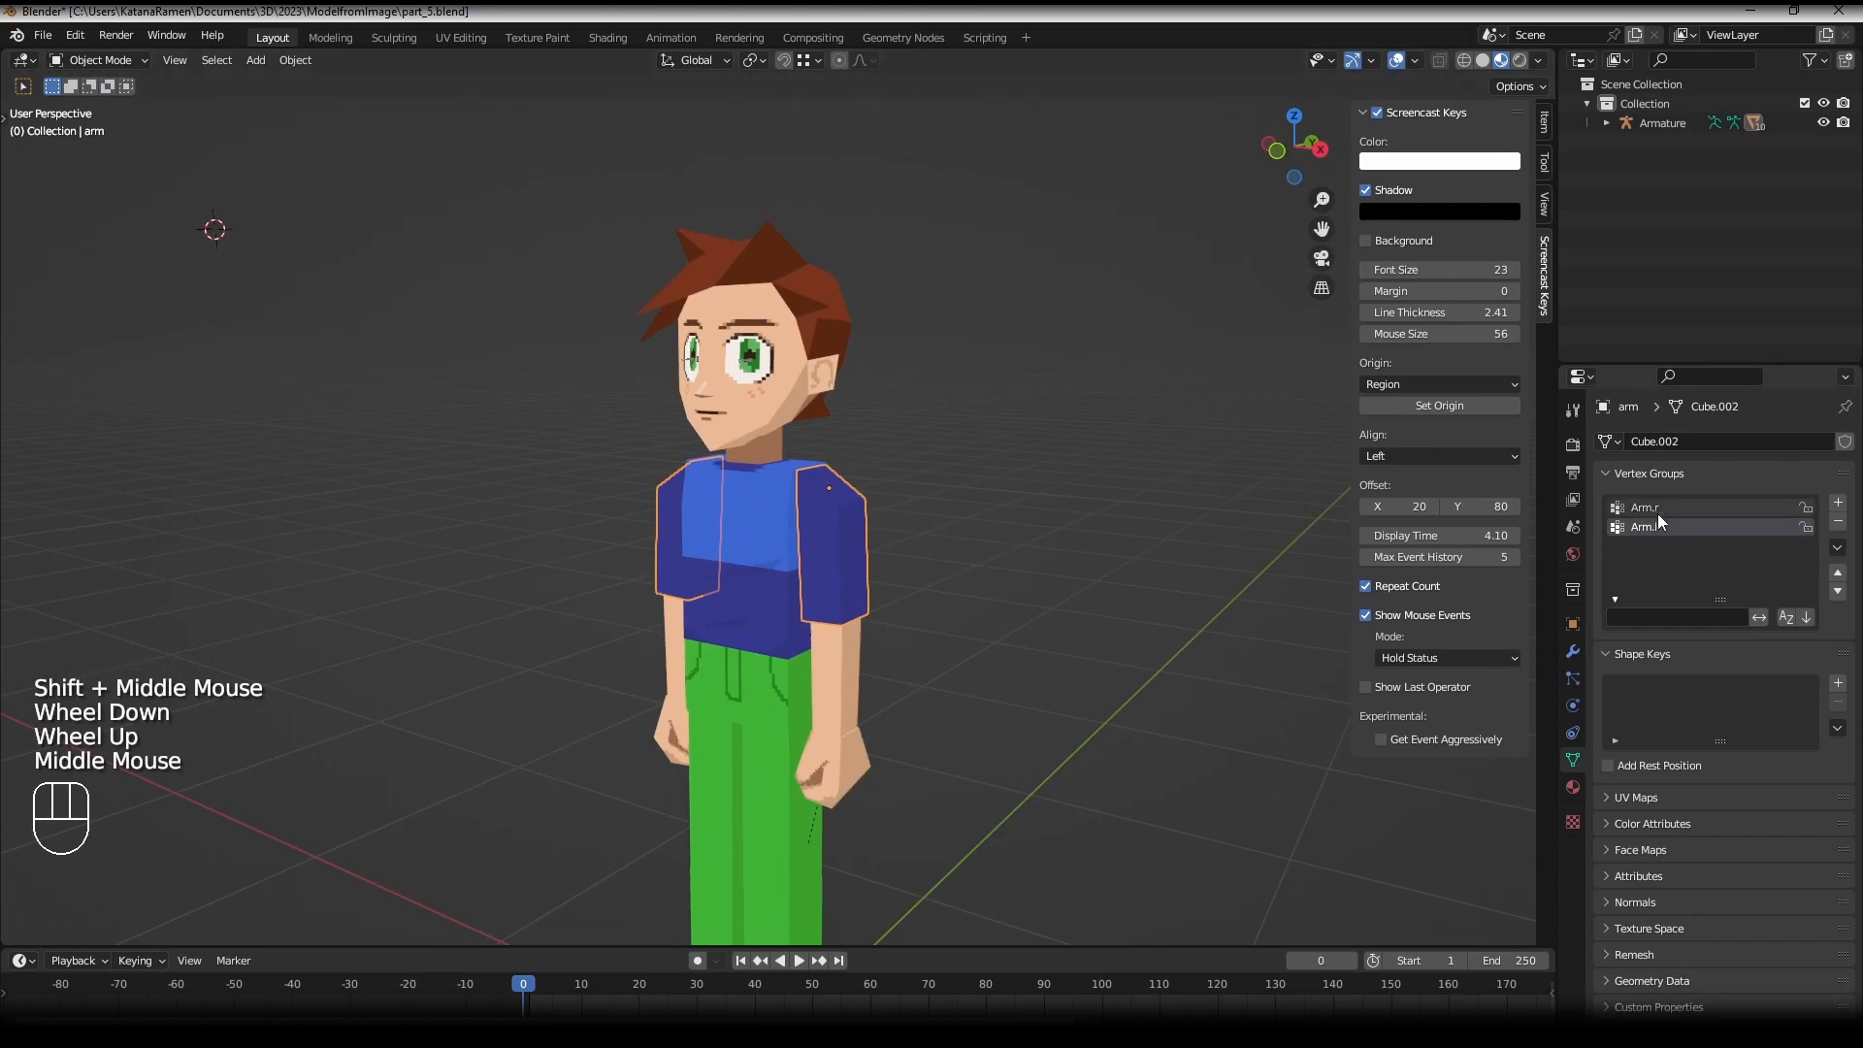
scroll(1000, 528, "up", 1)
key("Tab")
middle_click_drag(993, 498, 1221, 573)
key("Tab")
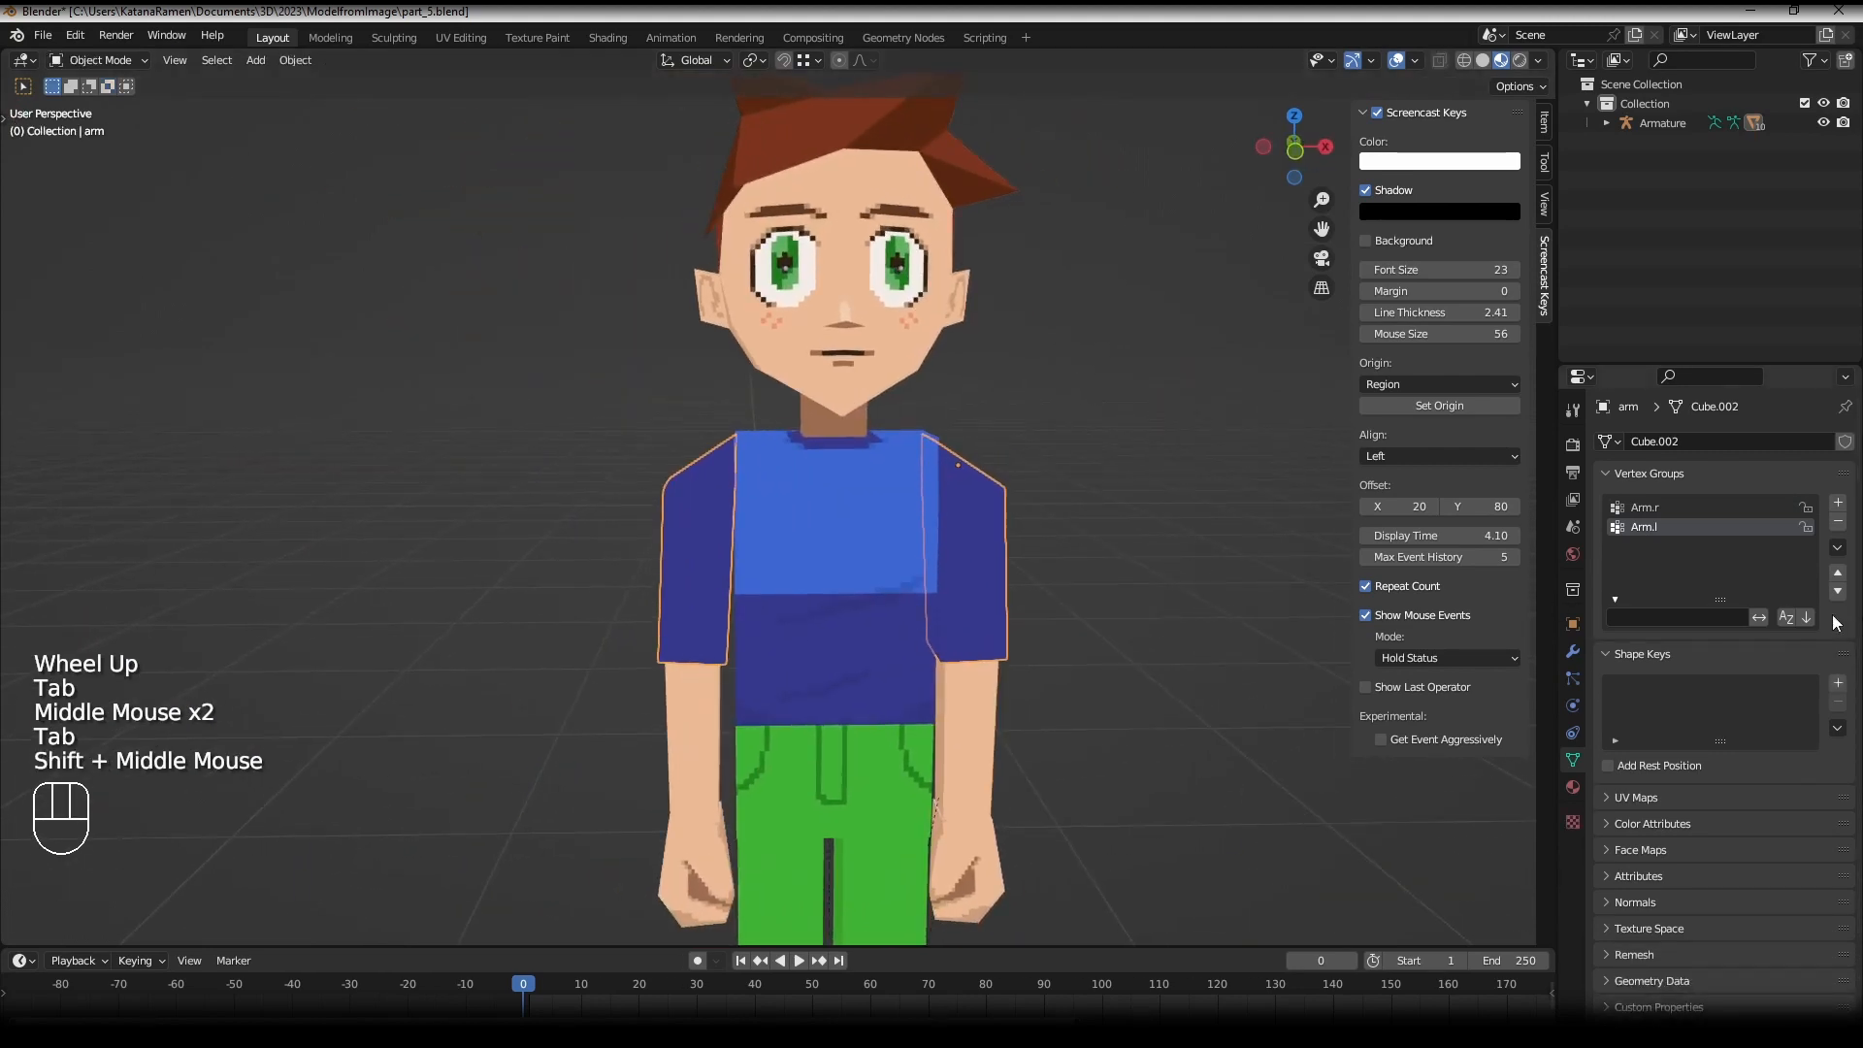
- Copy the name of the Arm.l vertex group and remove both vertex groups from the arm mesh
double_click(1696, 526)
key("ctrl+c")
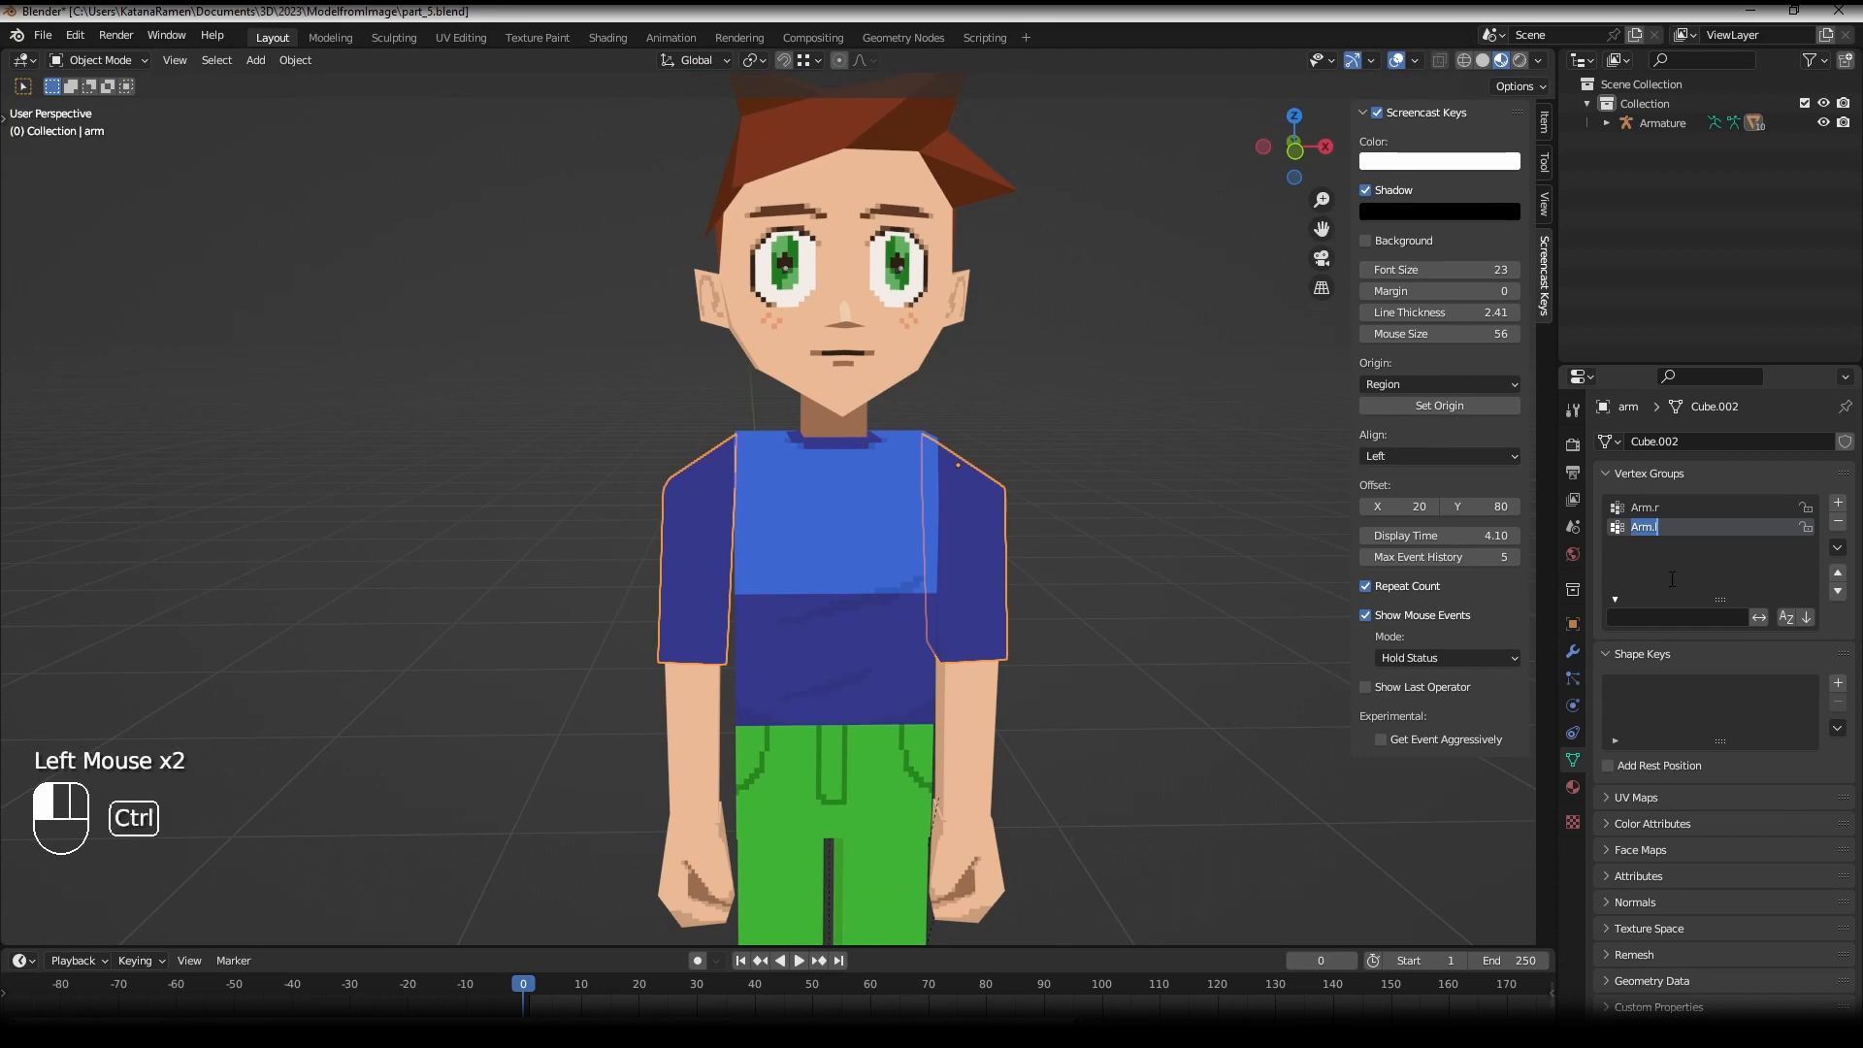
left_click(1834, 526)
left_click(1836, 522)
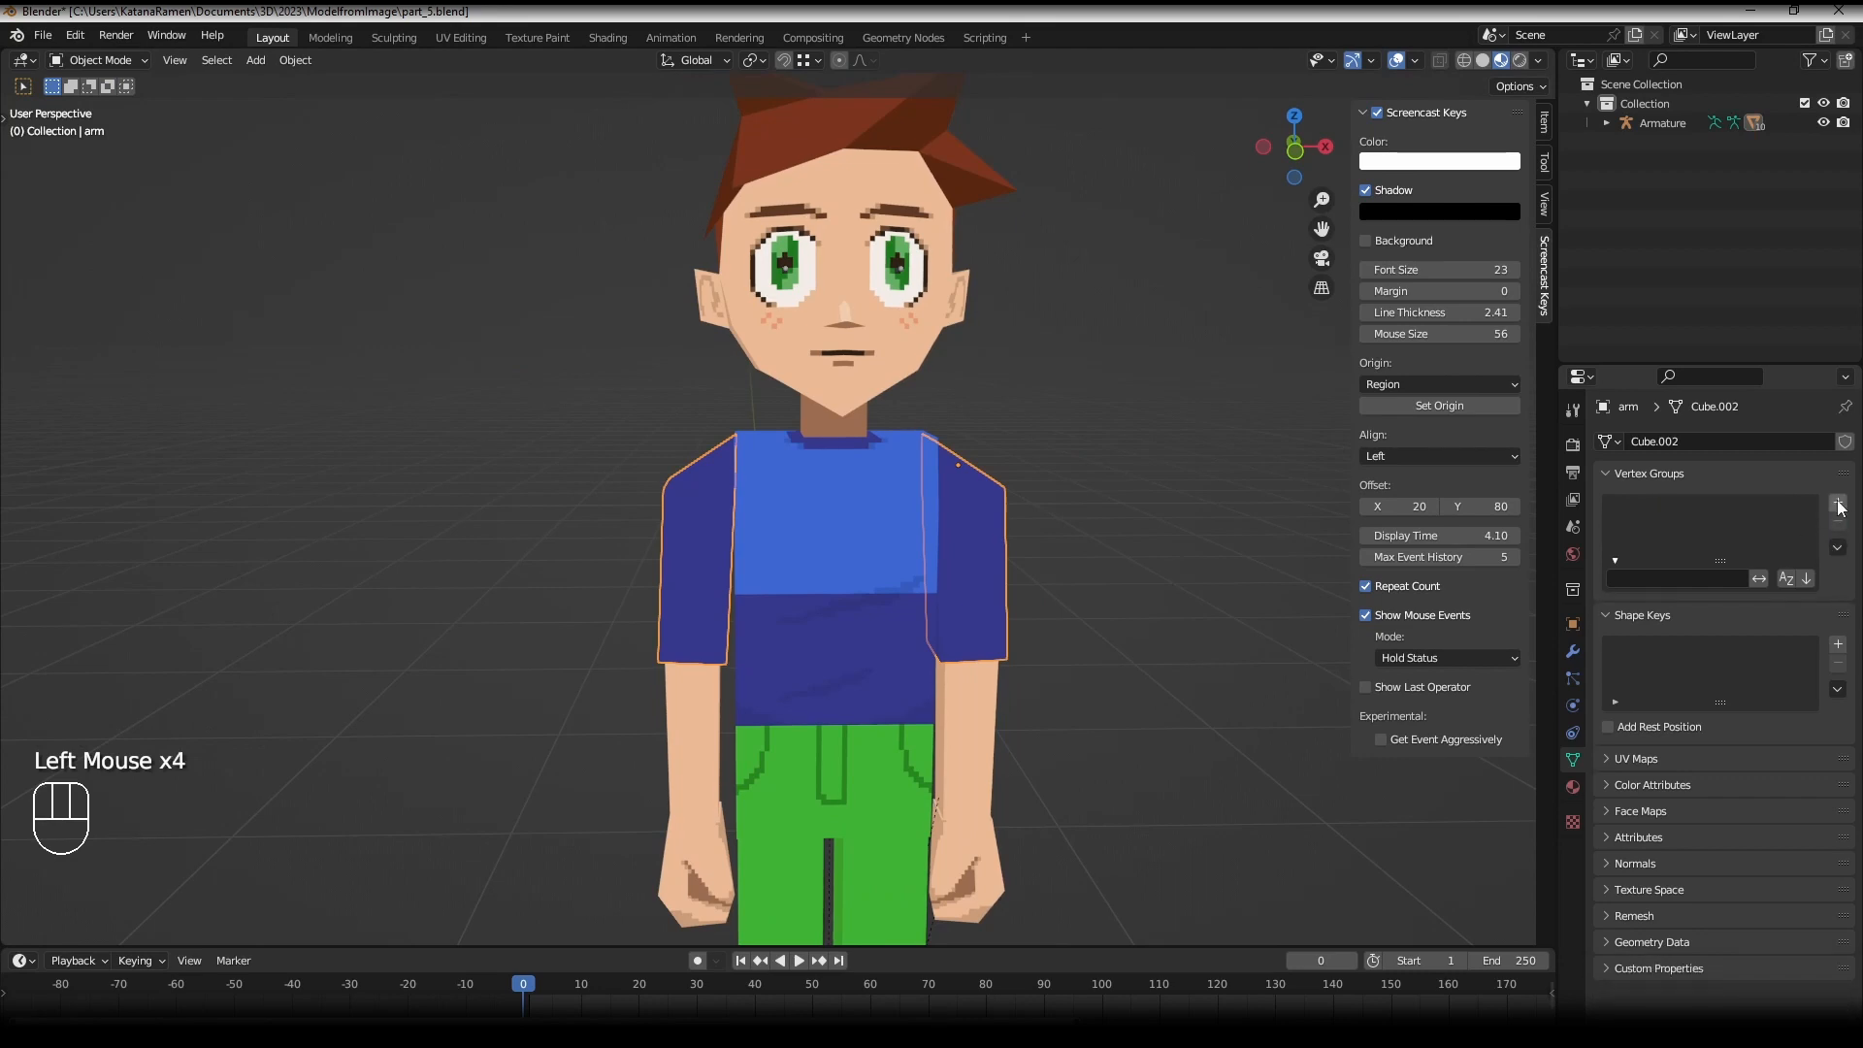
- Add a new vertex group to the arm mesh and name it Arm.l
left_click(1838, 502)
left_click(1665, 521, "ctrl")
key("ctrl+v")
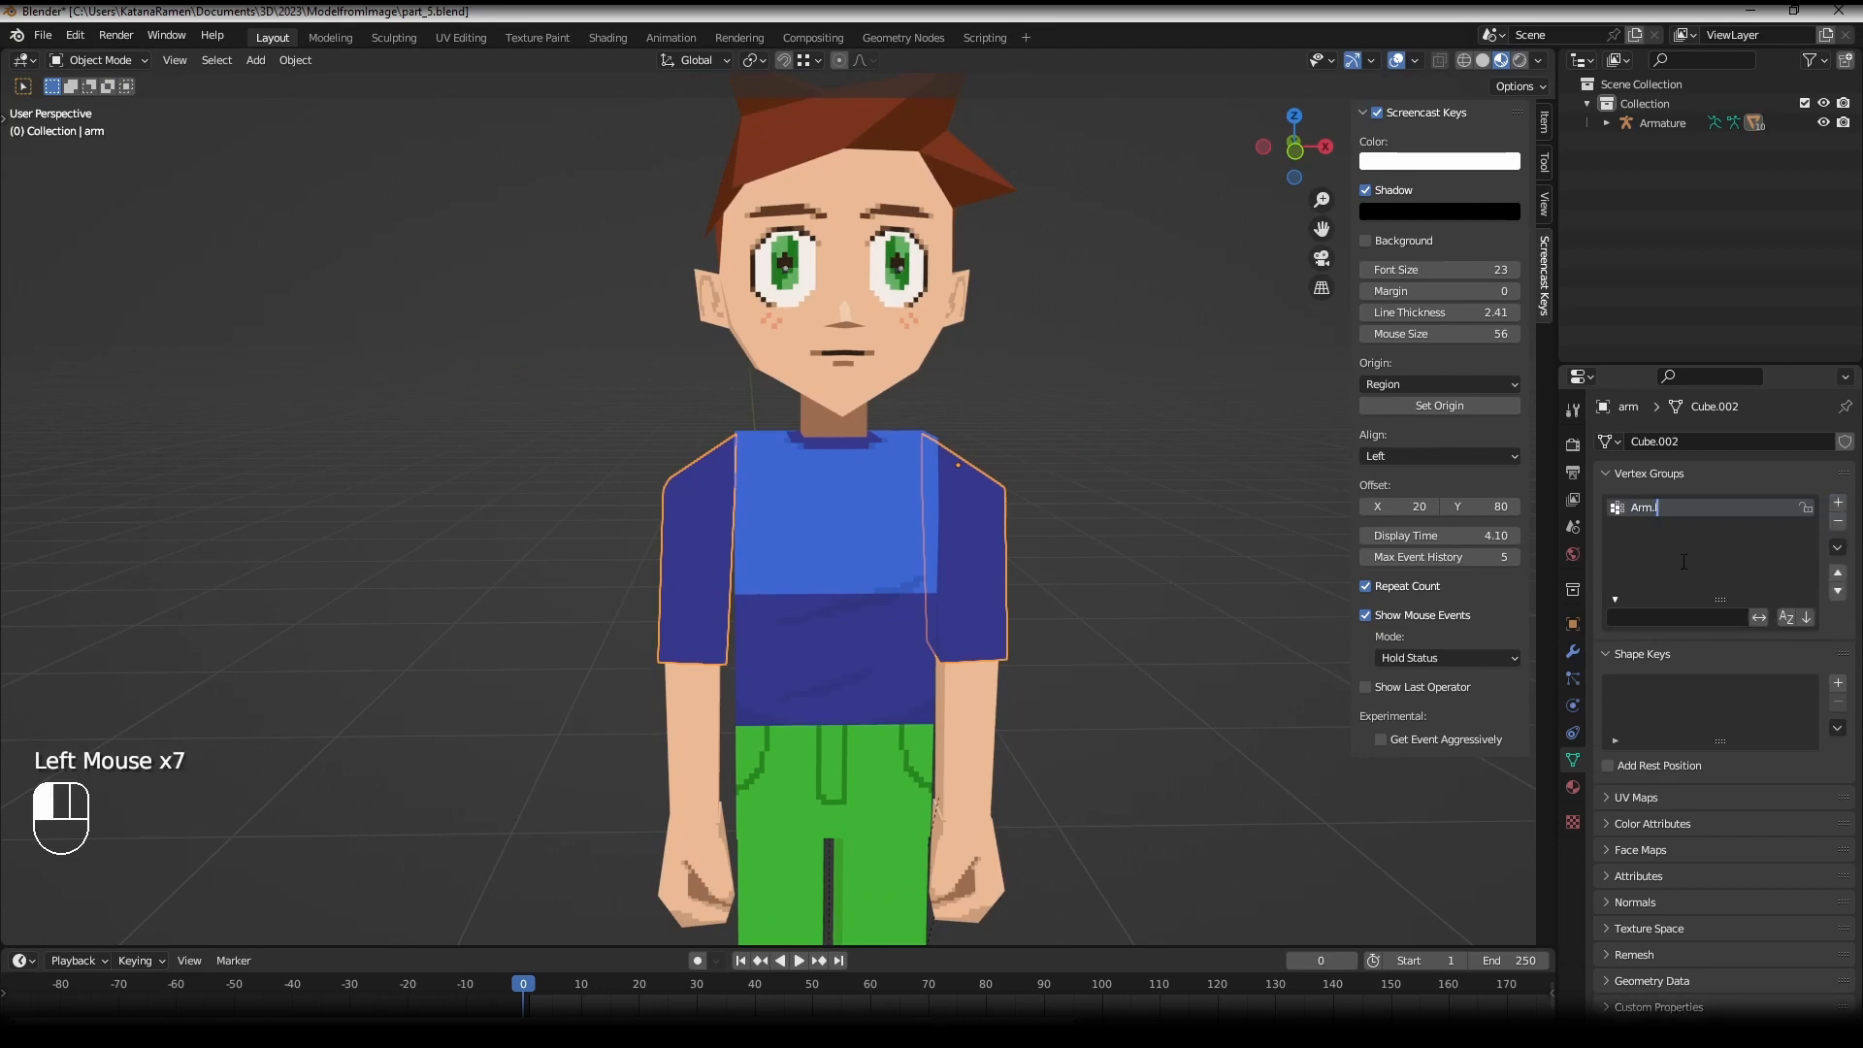
- Enter Edit Mode on the arm mesh and assign all of its geometry to the Arm.l vertex group
key("Tab")
middle_click_drag(1081, 424, 668, 516)
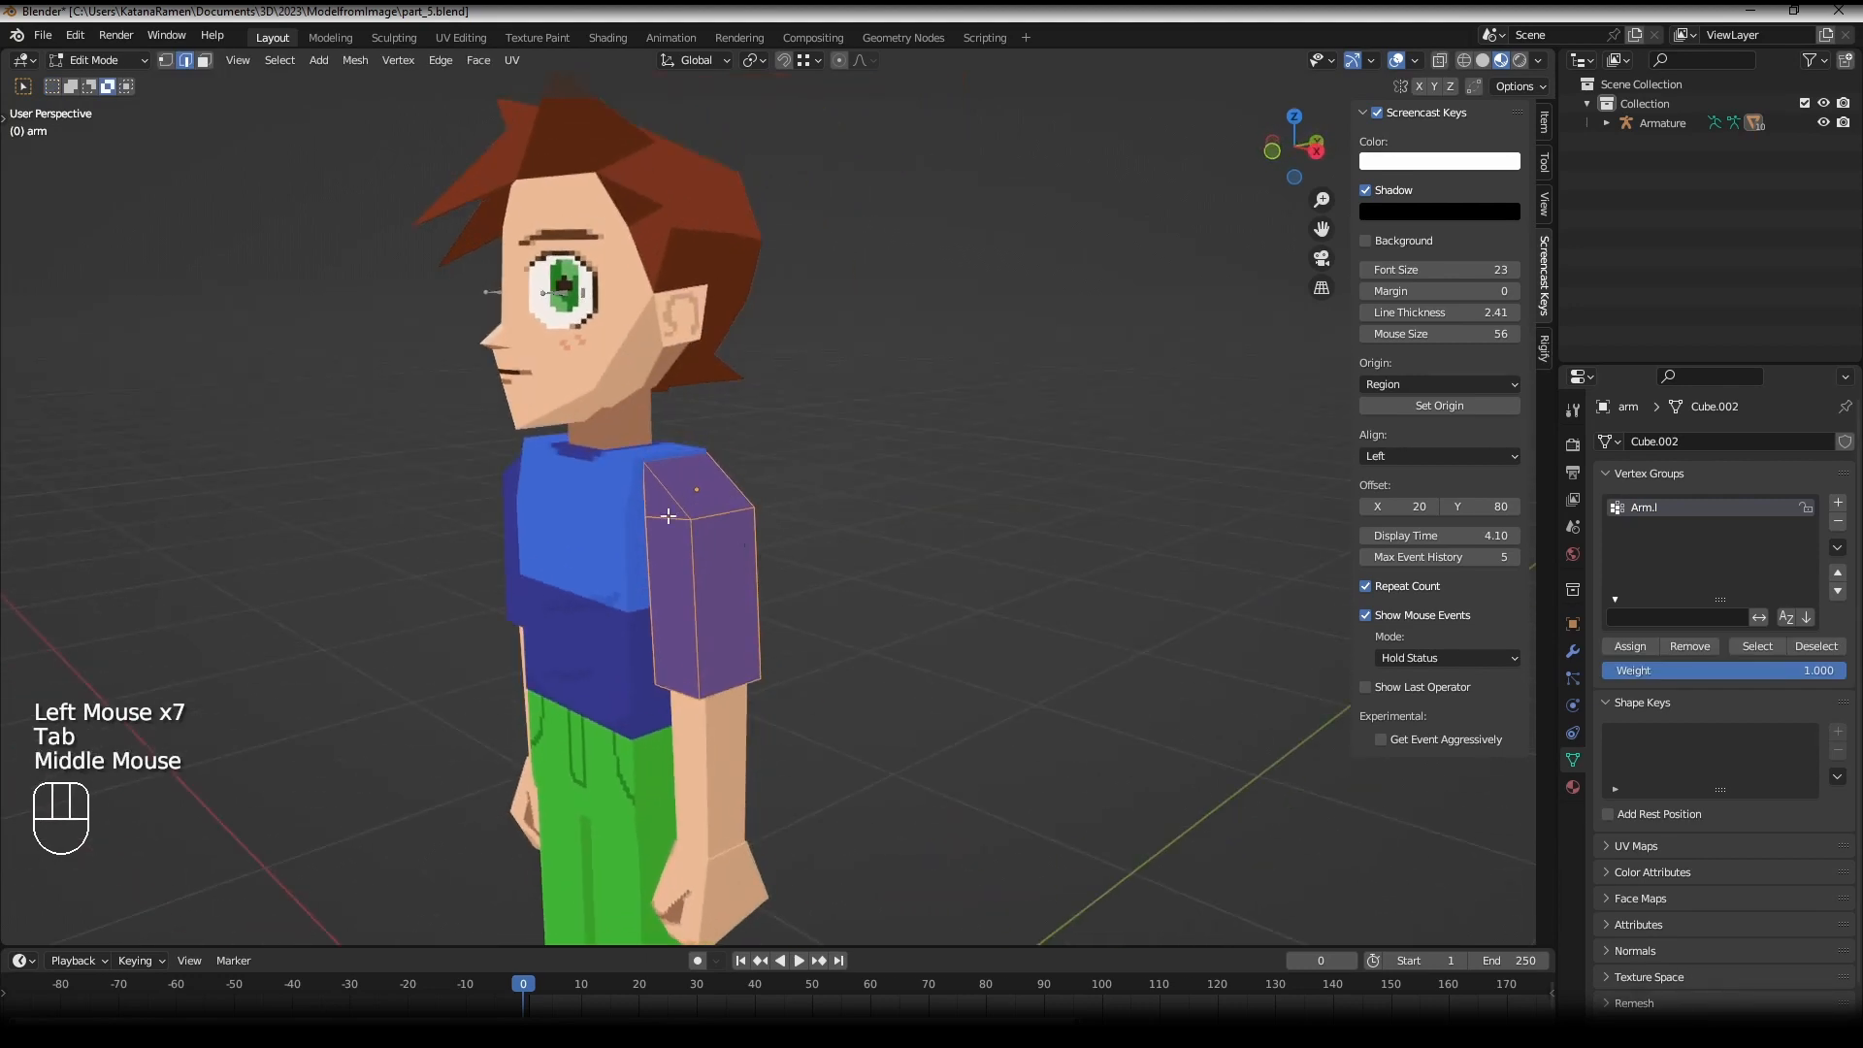
key("a")
key("a")
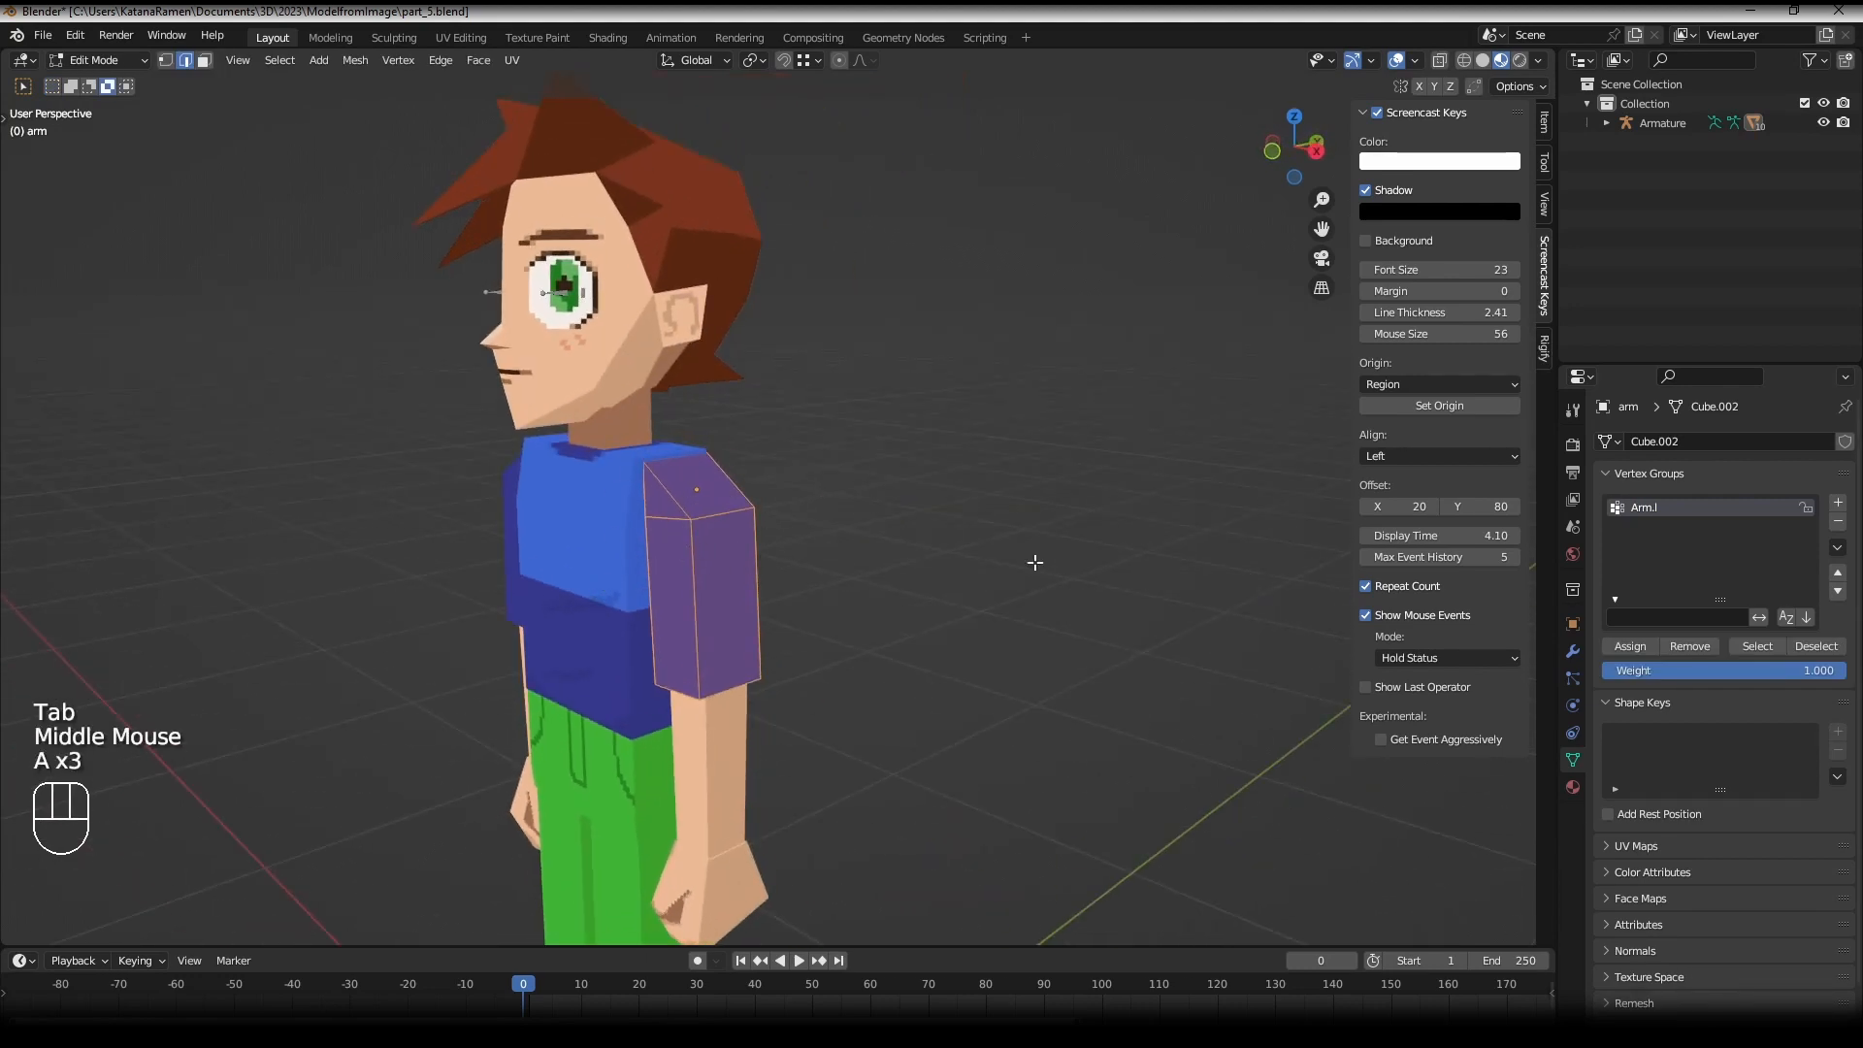
left_click(1624, 649)
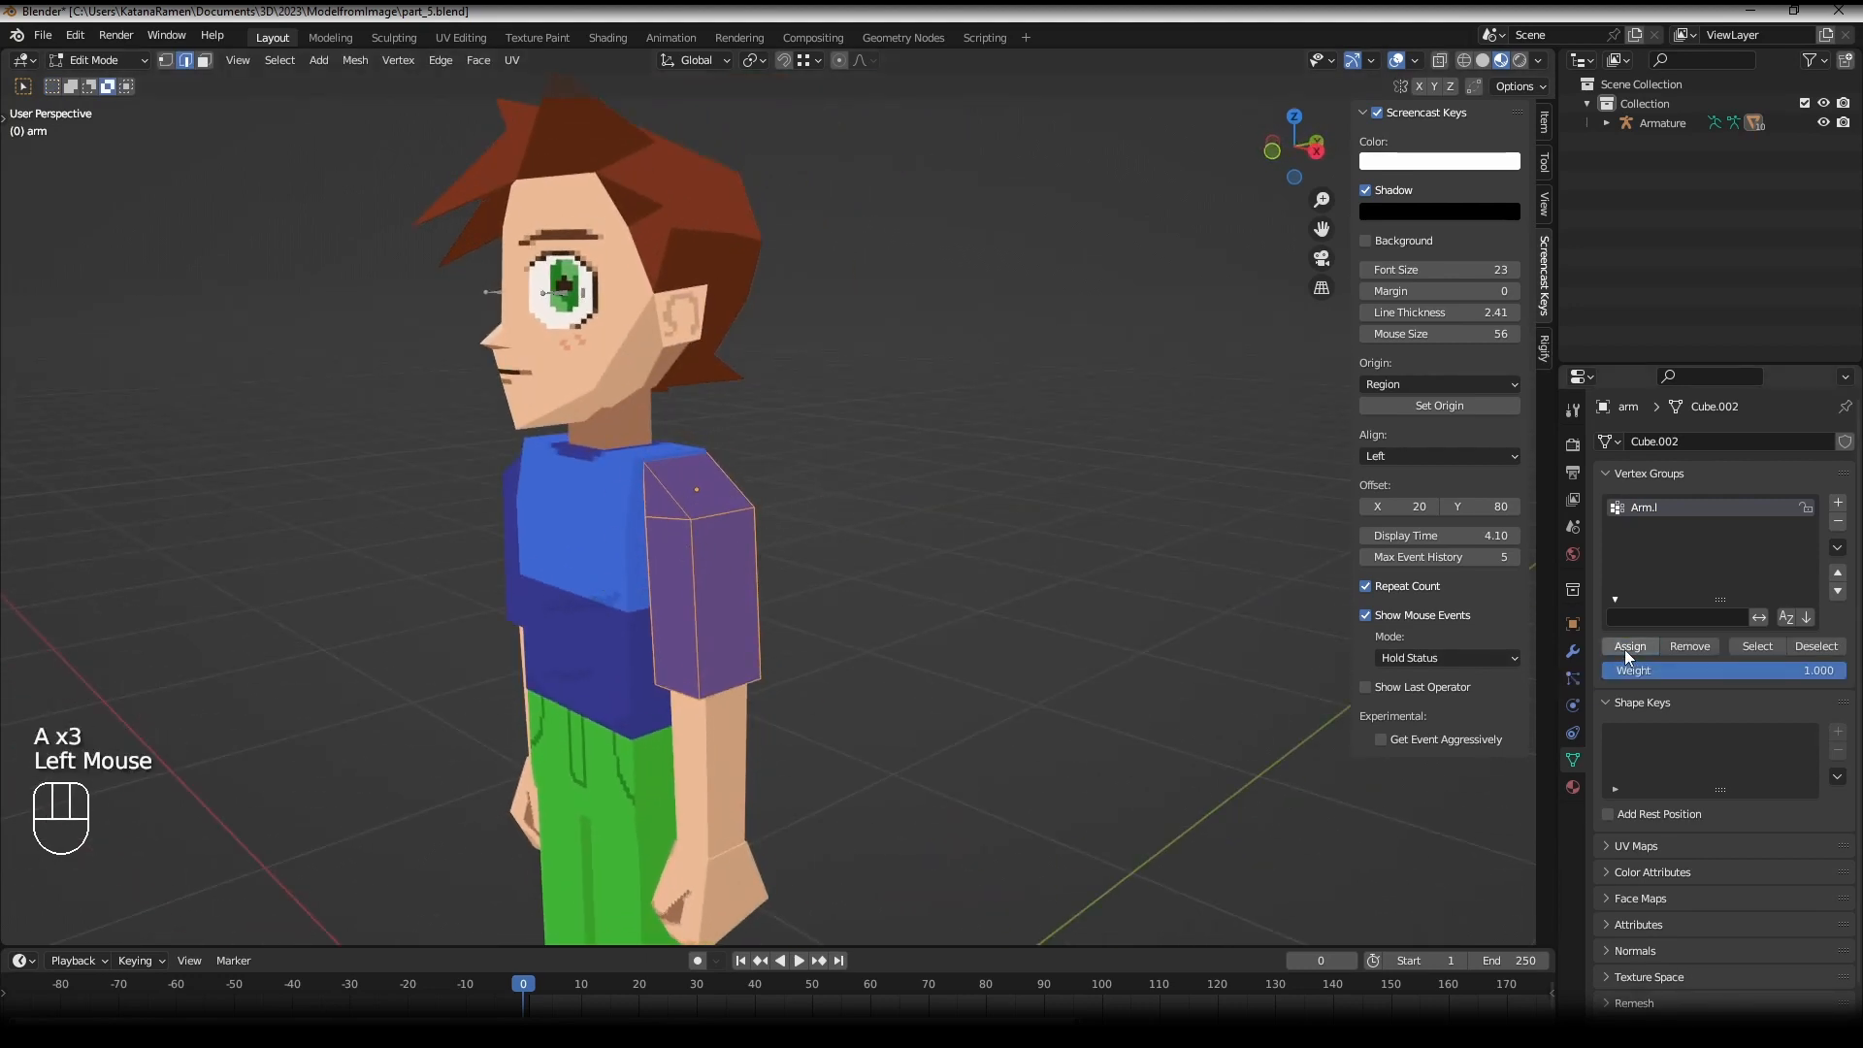
- Add a second vertex group to the arm mesh, name it Arm.r, and return to Object Mode
scroll(948, 549, "down", 1)
middle_click_drag(949, 549, 1174, 543)
left_click(1838, 501)
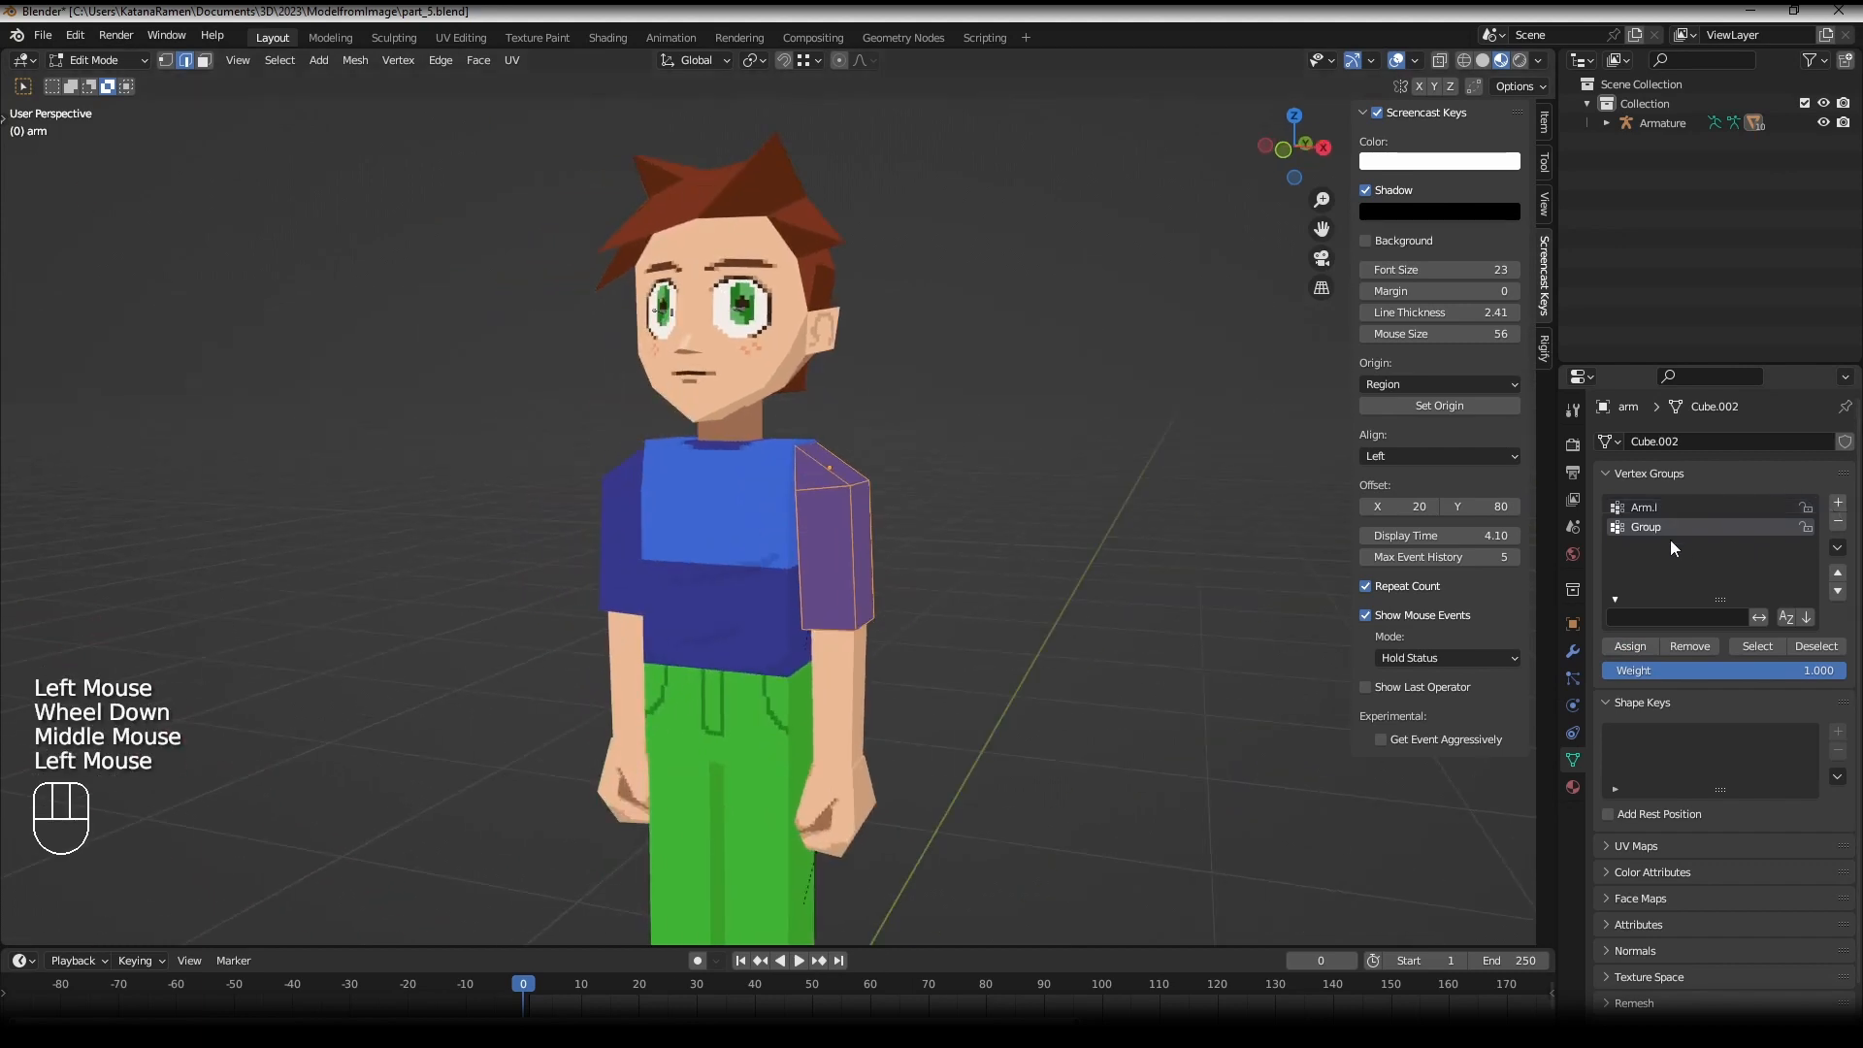
double_click(1667, 528)
key("ctrl+v")
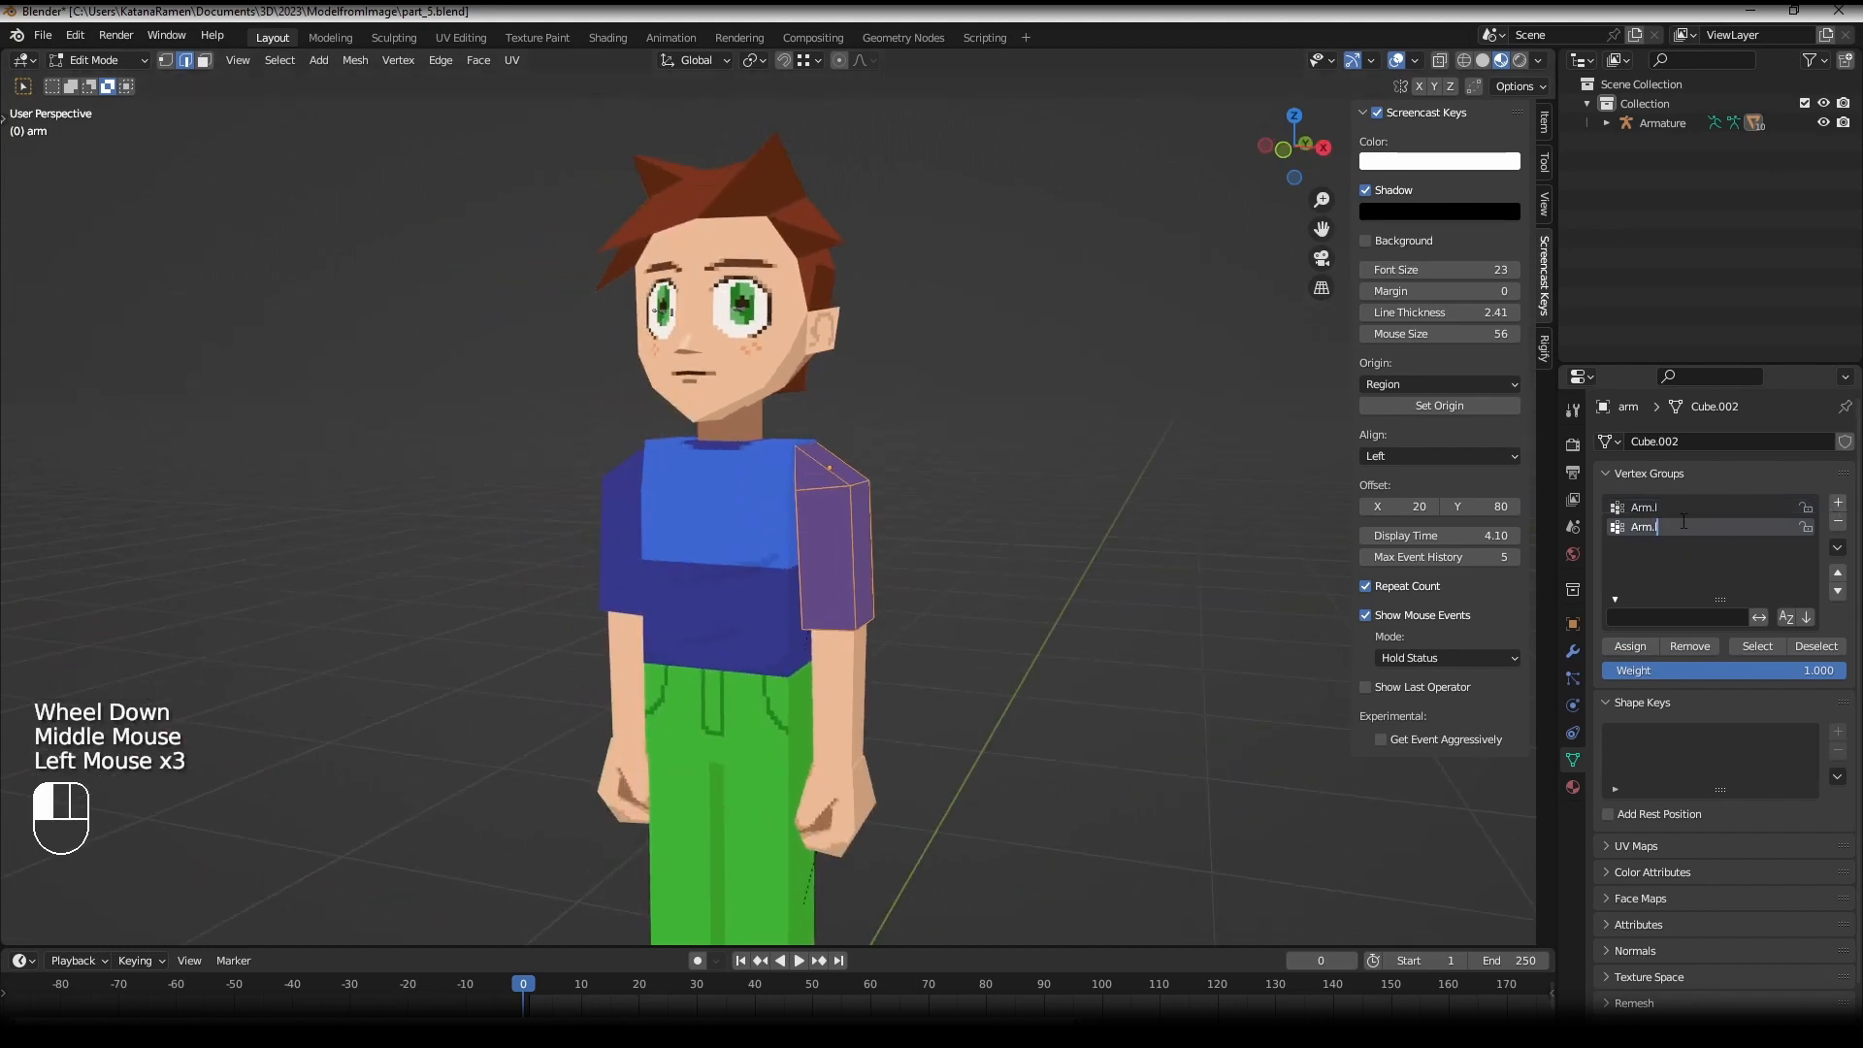
left_click(121, 61)
left_click(123, 64)
left_click_drag(121, 61, 97, 83)
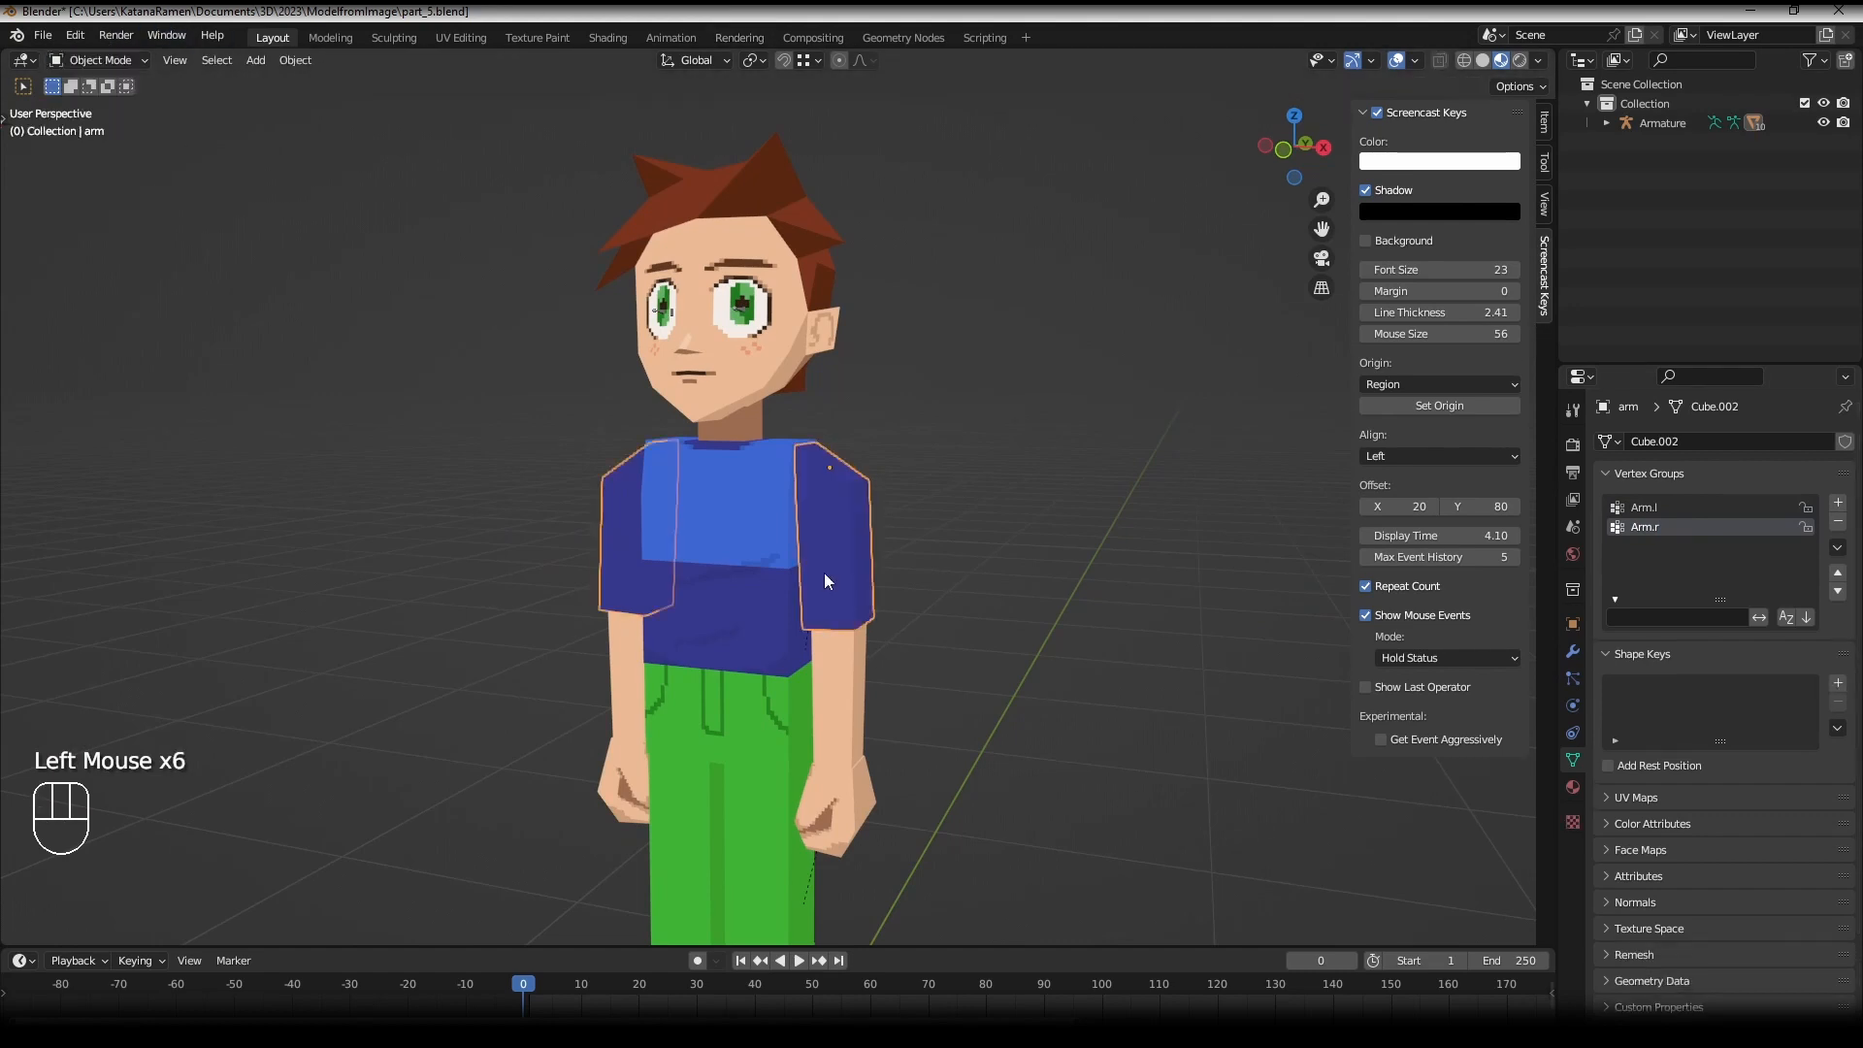
- Select the parent armature and try rotating the Arm.l and Arm.r bones in Pose Mode to test the sleeve deformation
middle_click_drag(861, 573, 919, 570)
key("bracketleft")
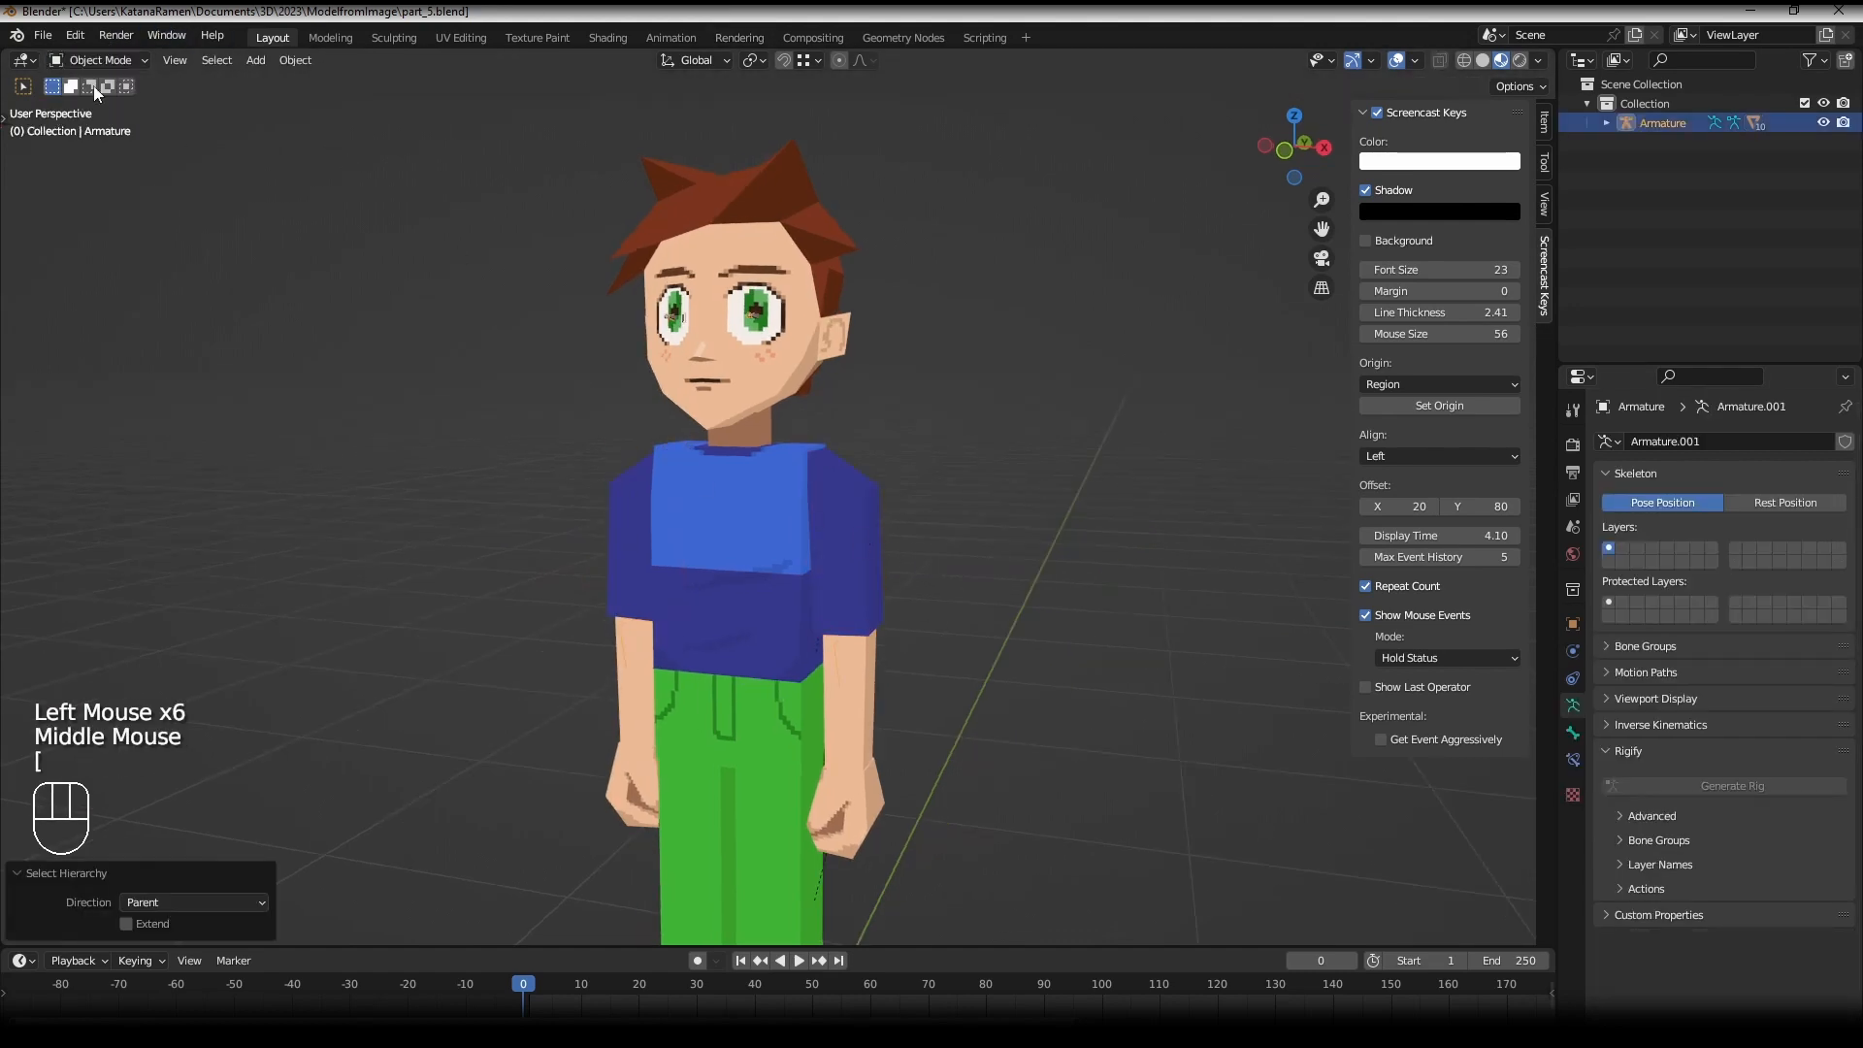
left_click(97, 60)
left_click(122, 124)
right_click(901, 574)
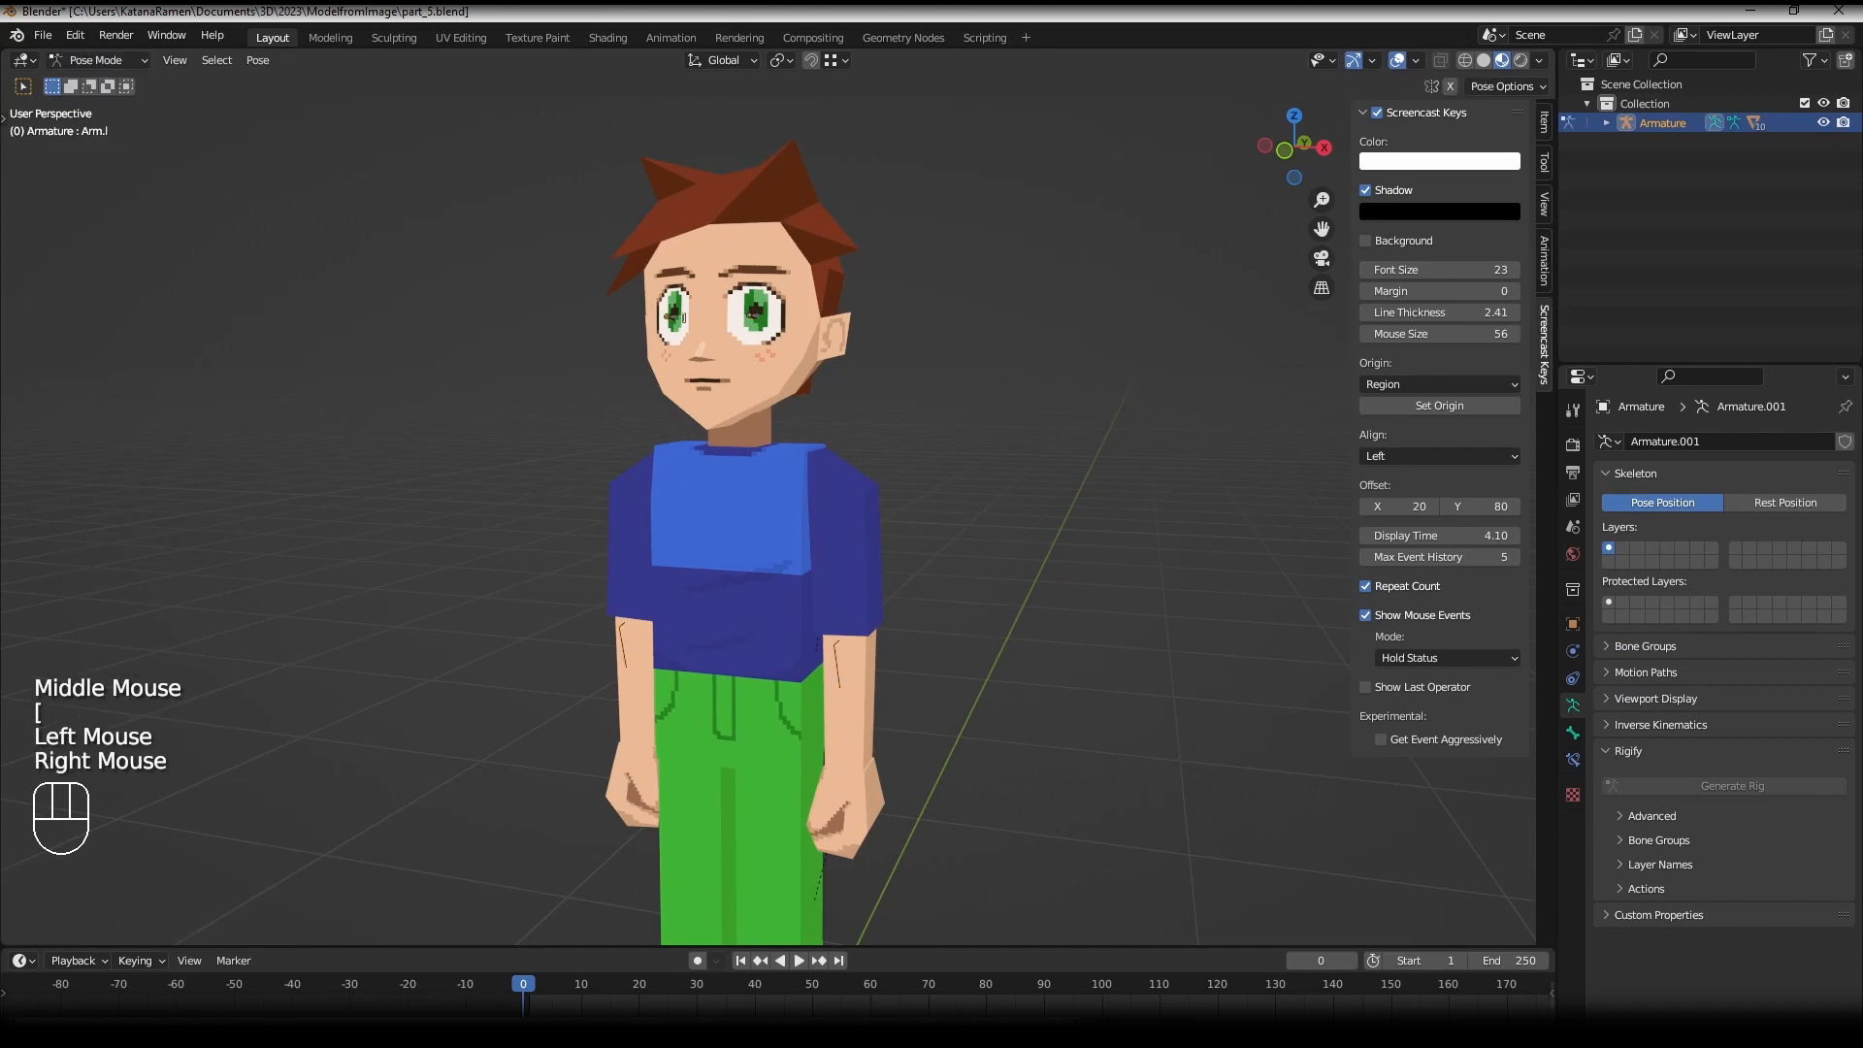
key("r")
right_click(644, 505)
key("r")
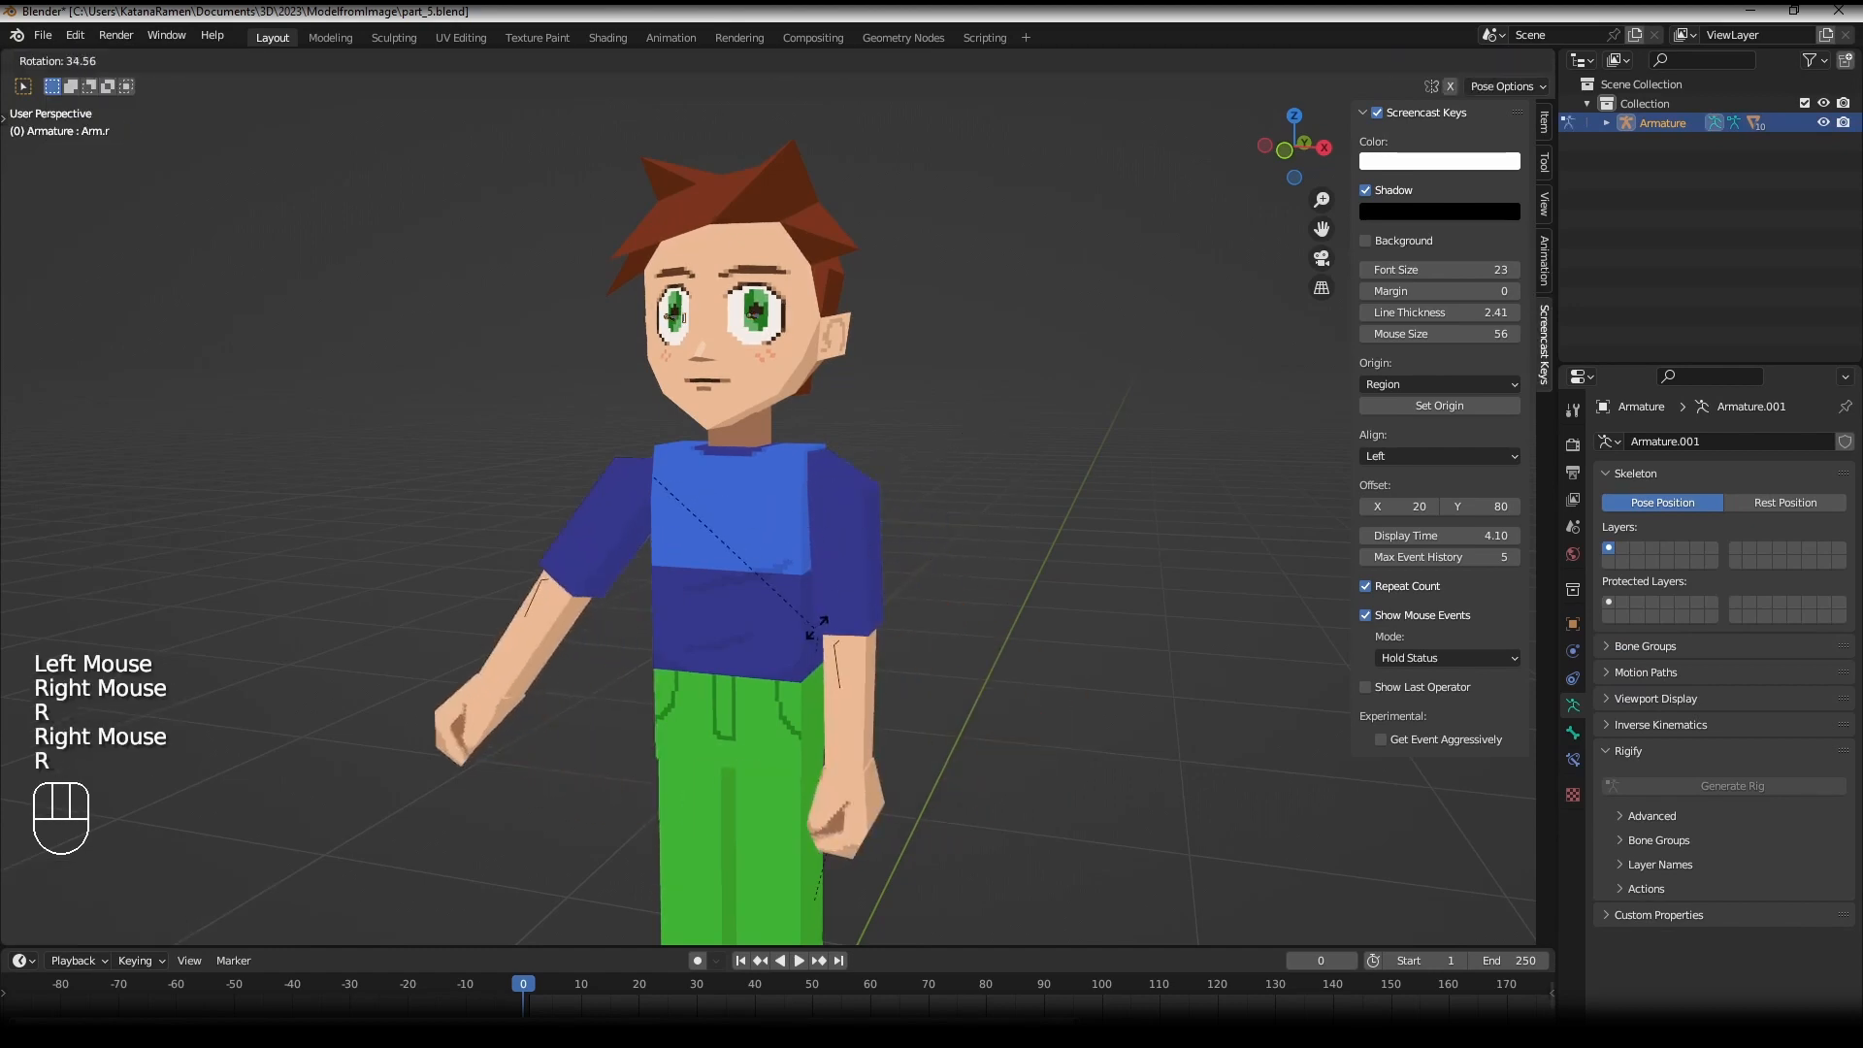
key("r")
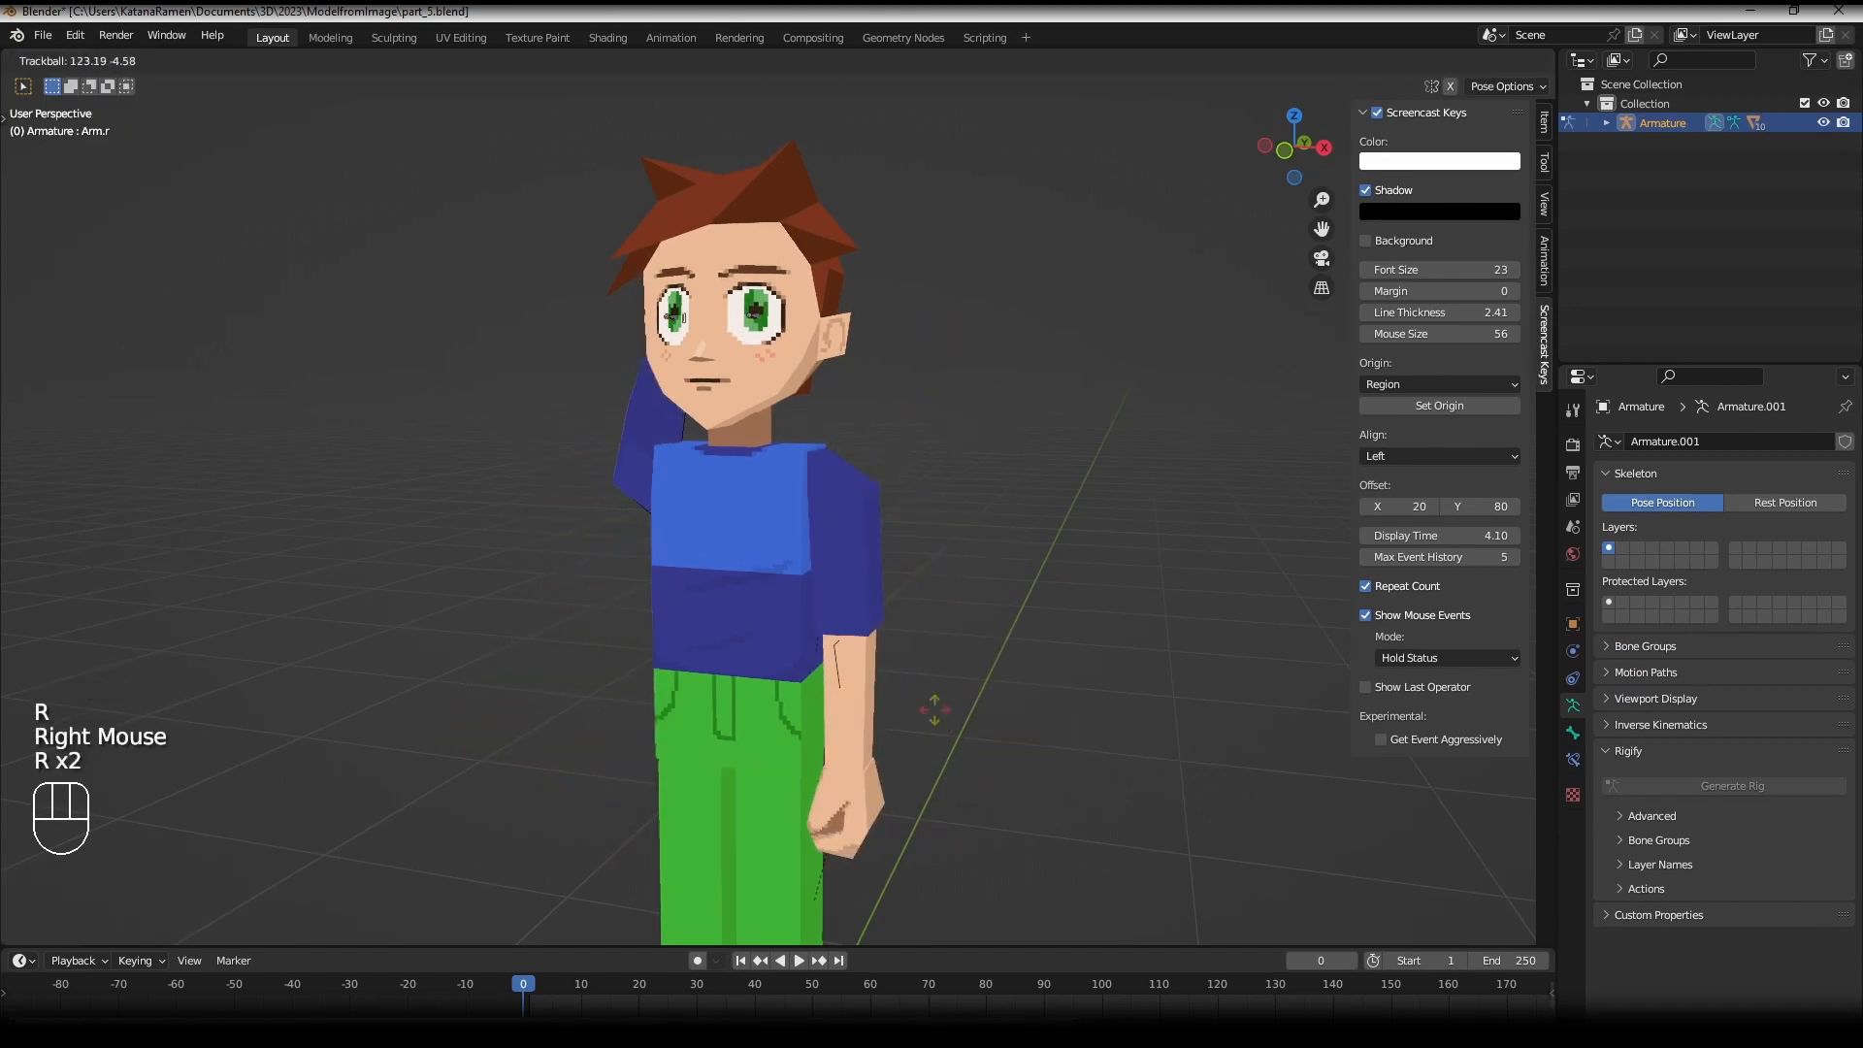
right_click(862, 386)
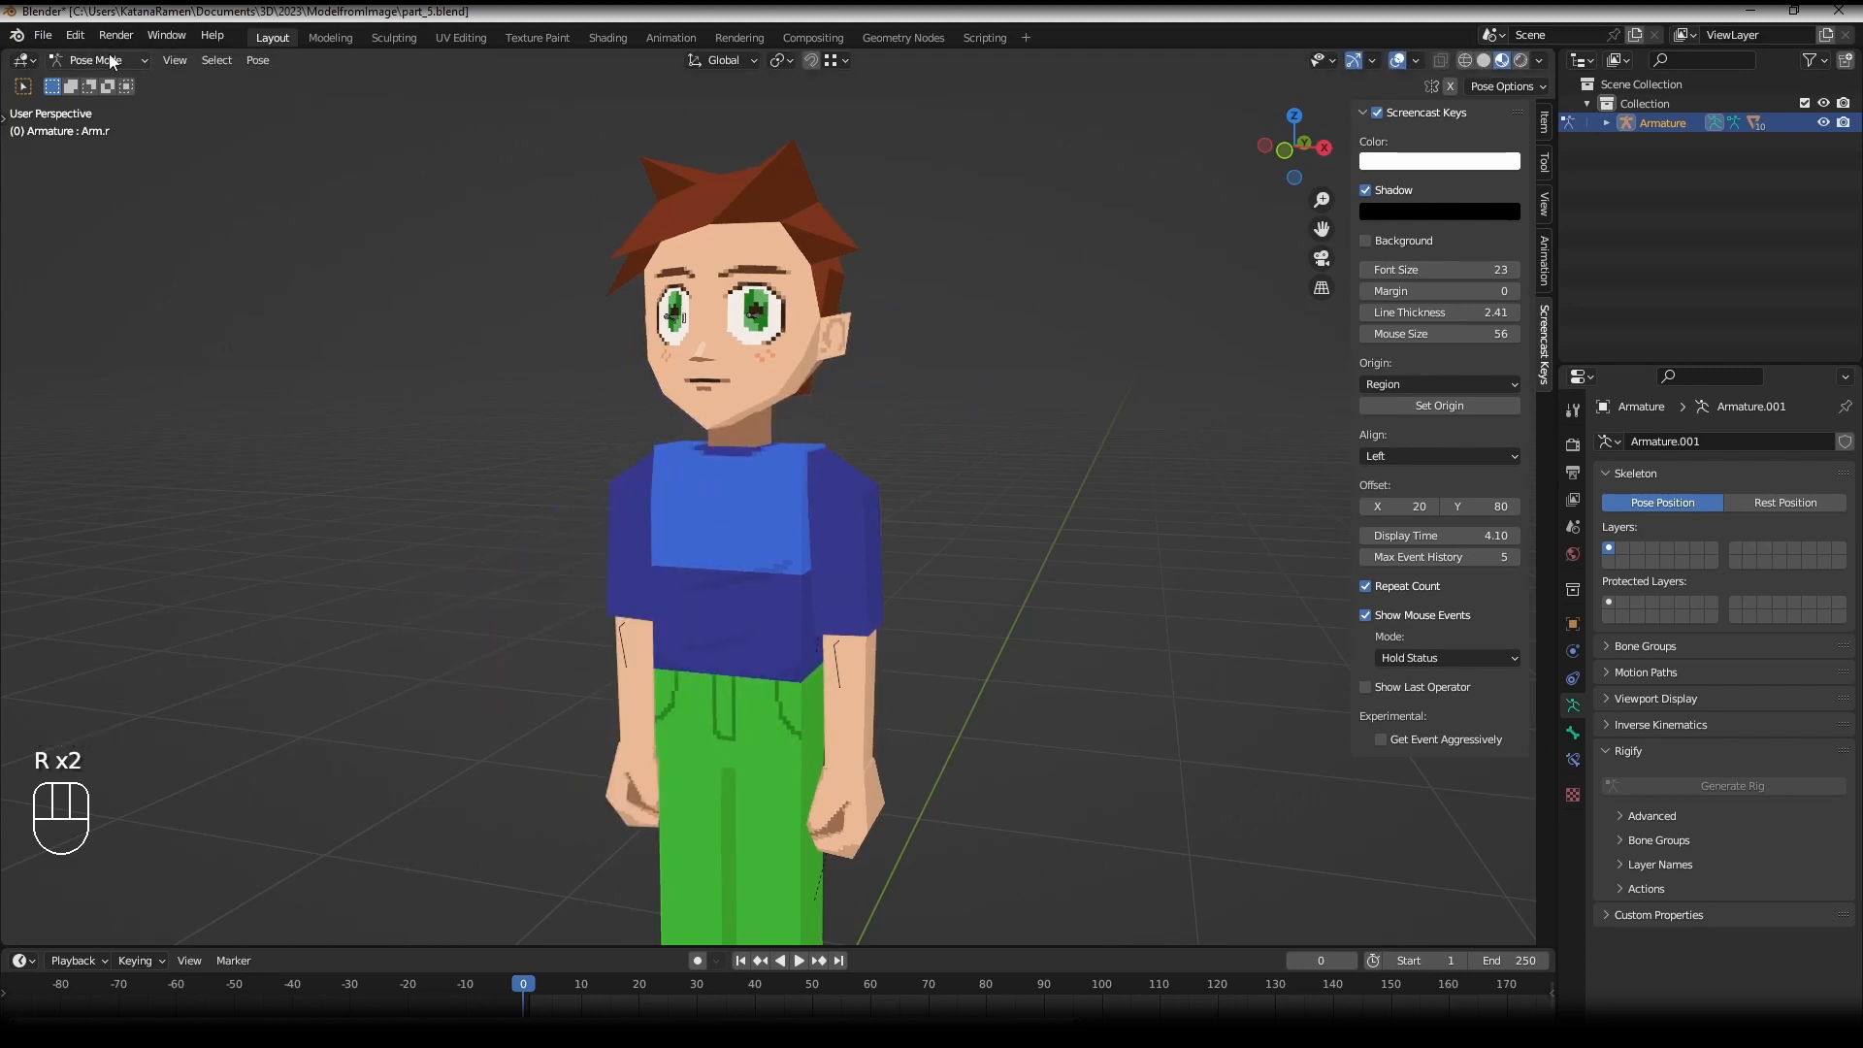
- Return to Object Mode, select the forearm mesh arm2 and show its modifiers
left_click_drag(111, 60, 102, 82)
right_click(870, 675)
mouse_move(916, 648)
middle_mouse_down()
mouse_move(881, 666)
mouse_move(902, 670)
middle_mouse_up()
left_click(1573, 651)
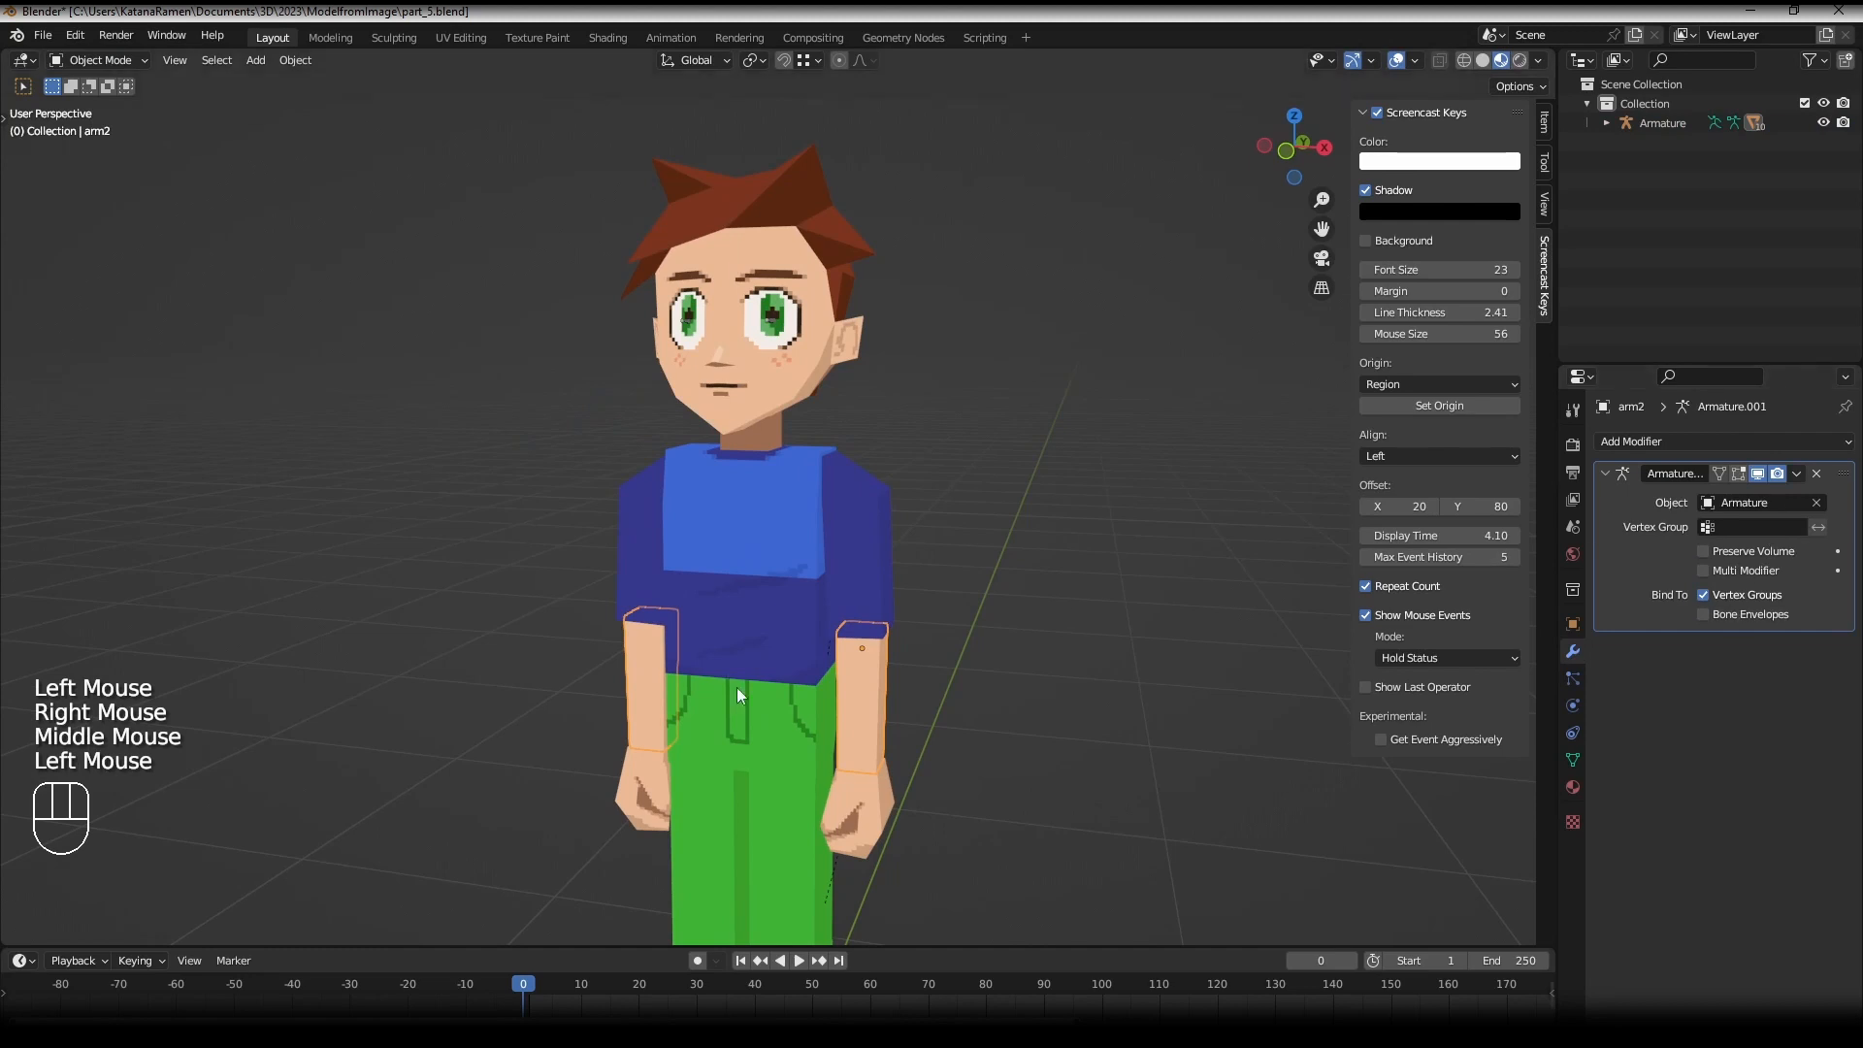
- Try moving the forearm mesh's geometry in Edit Mode
middle_click_drag(736, 687, 993, 670)
key("Tab")
scroll(989, 660, "up", 2)
right_click(993, 669)
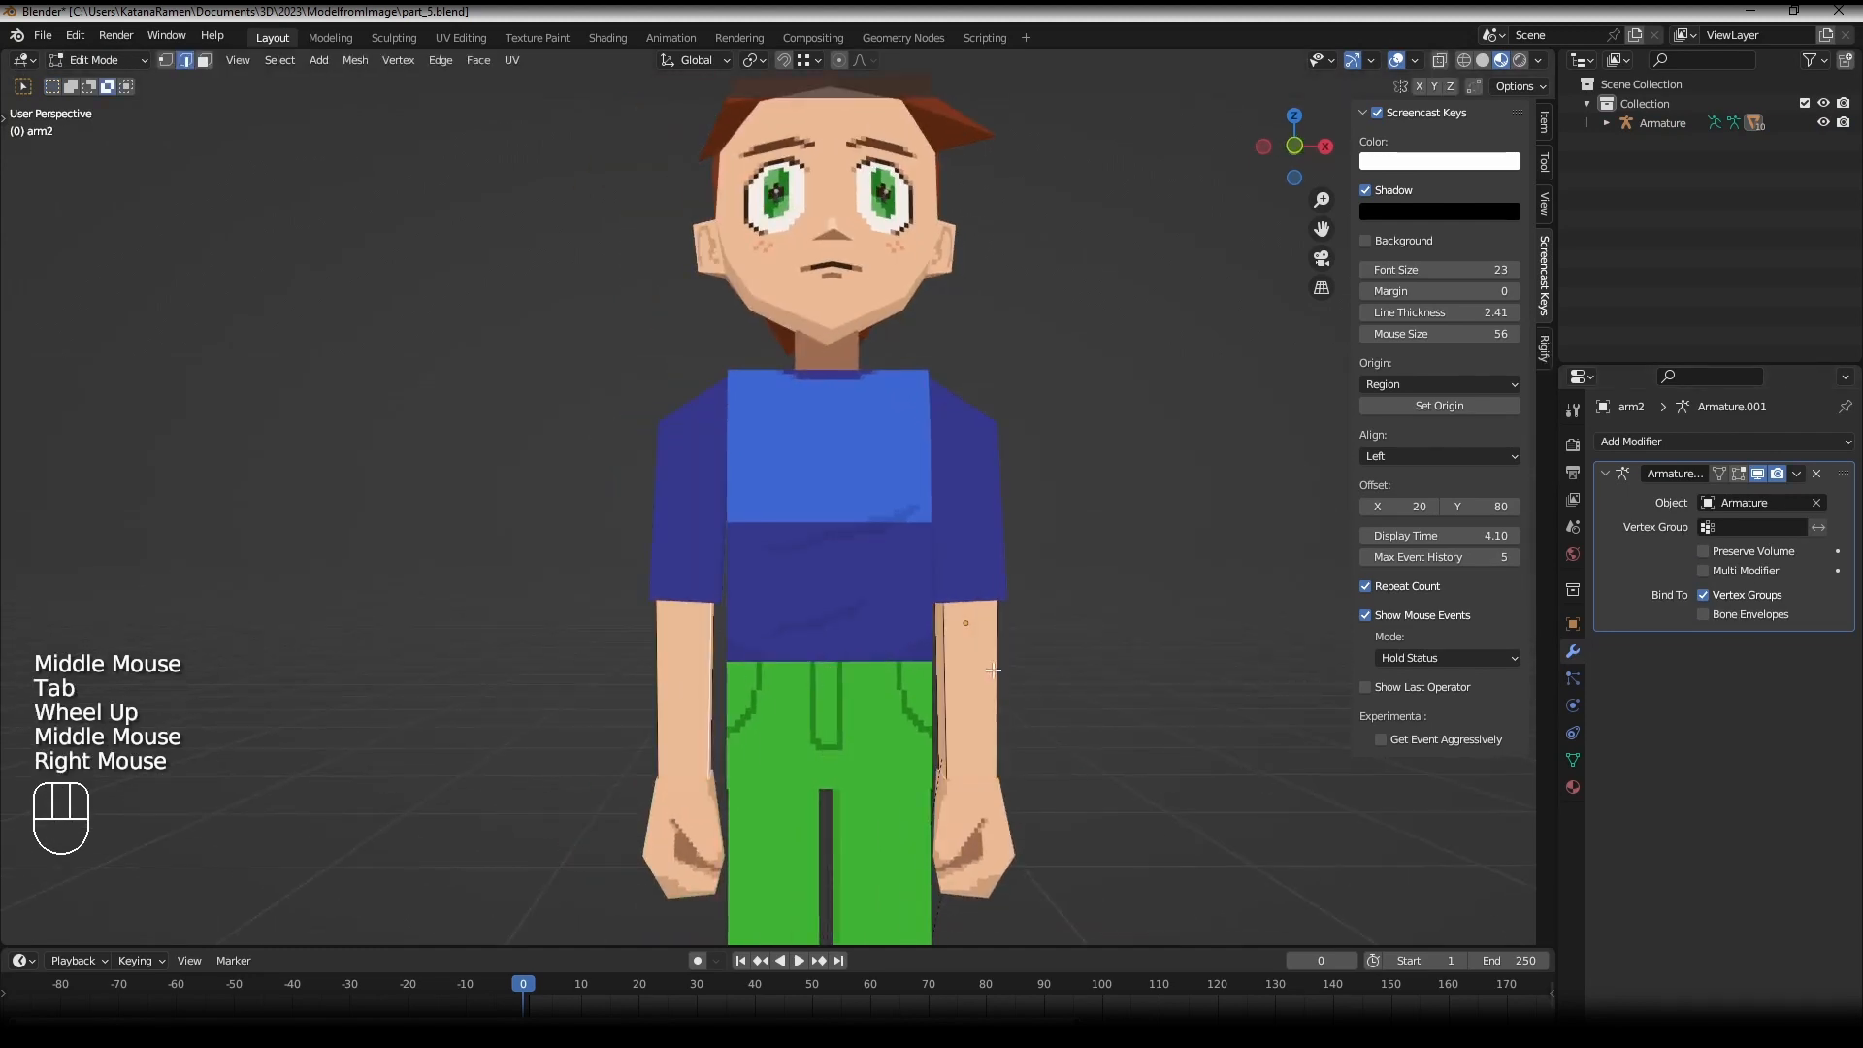
key("g")
right_click(993, 669)
key("g")
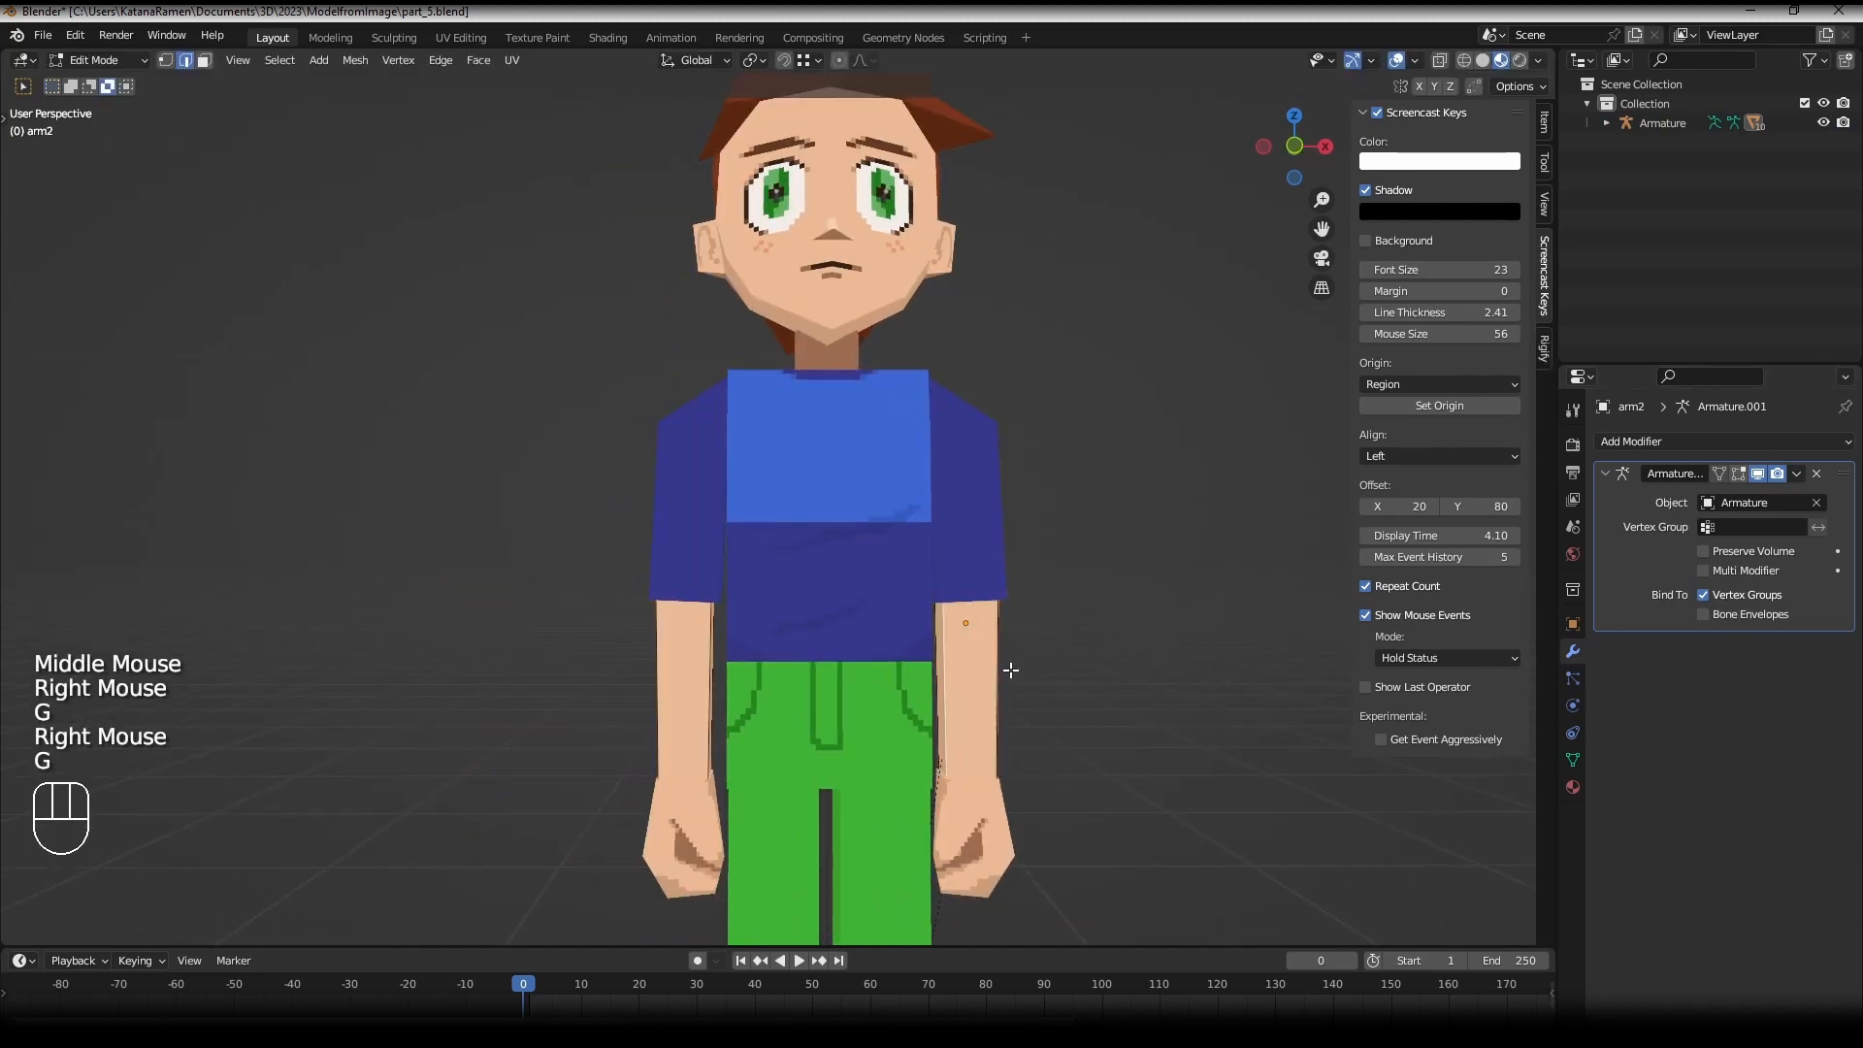
- Switch to vertex selection on the forearm mesh and expand the selection three times
left_click(180, 75)
scroll(831, 491, "down", 2)
middle_click(832, 532)
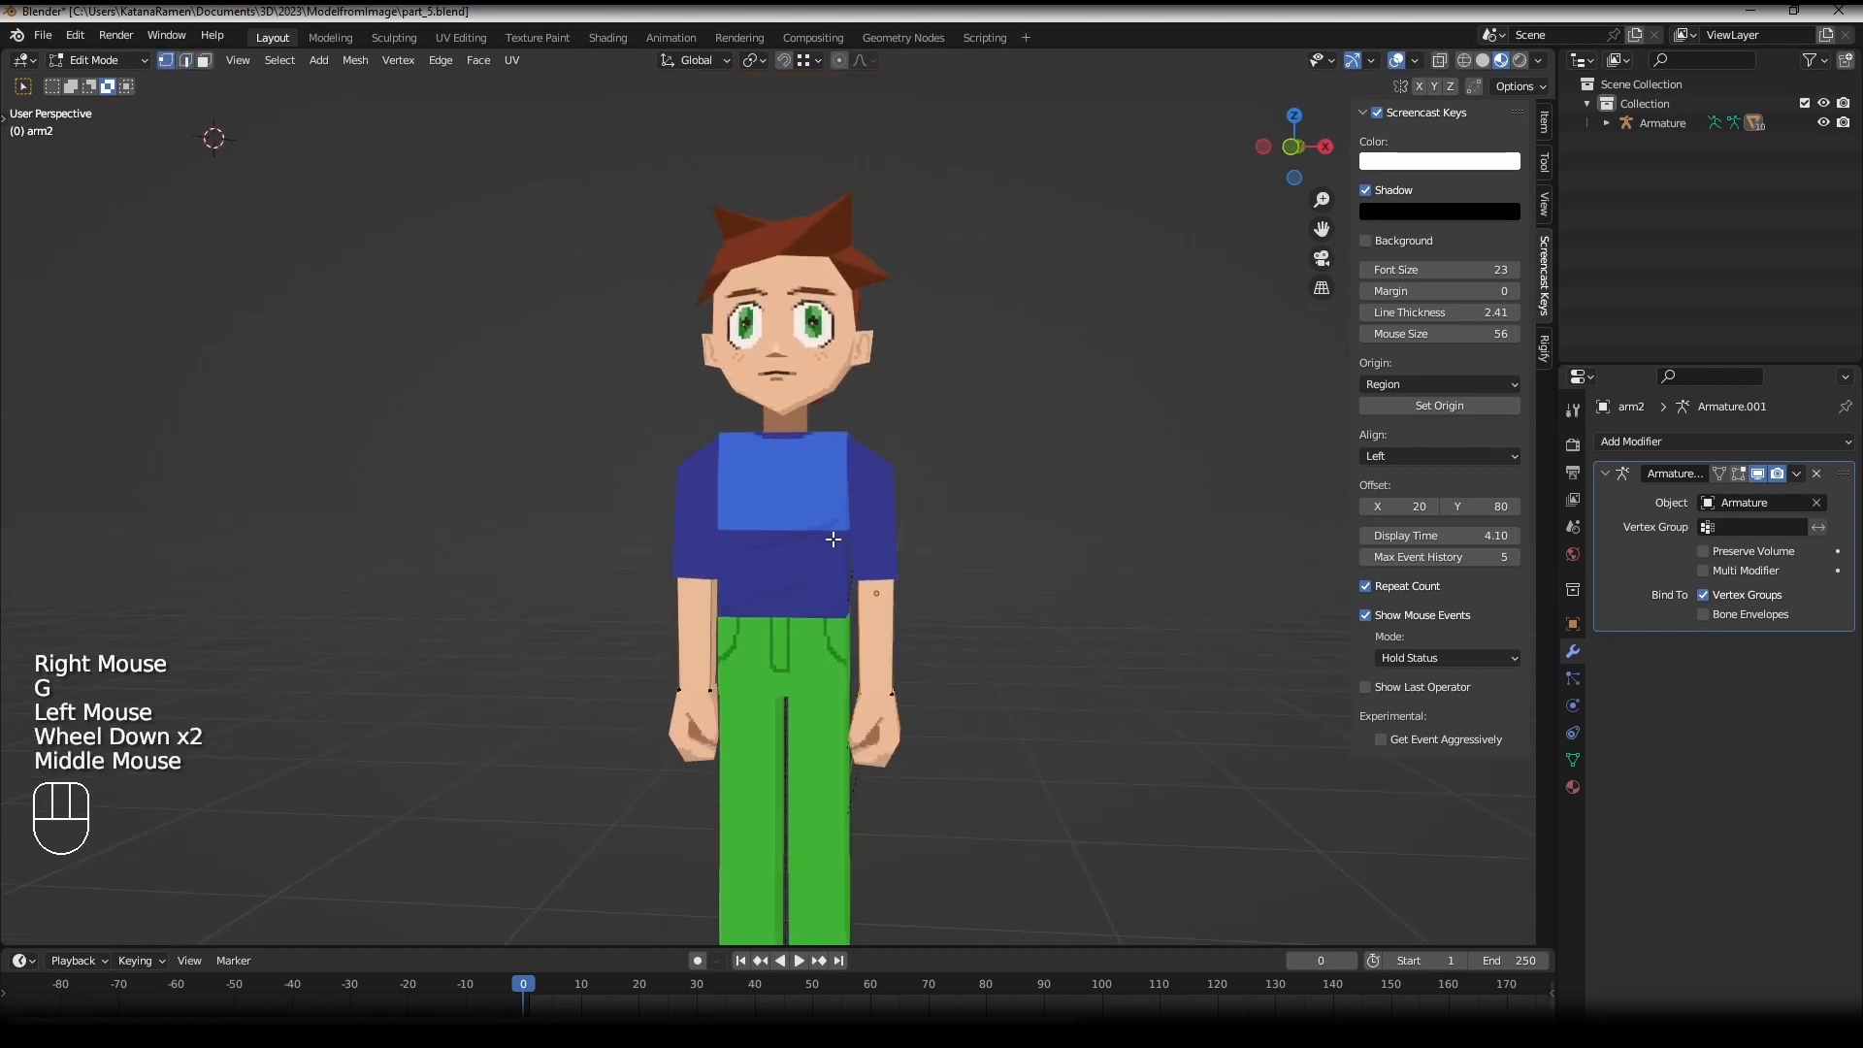
key("ctrl+KP_Add")
key("ctrl+KP_Add")
key("ctrl+KP_Add")
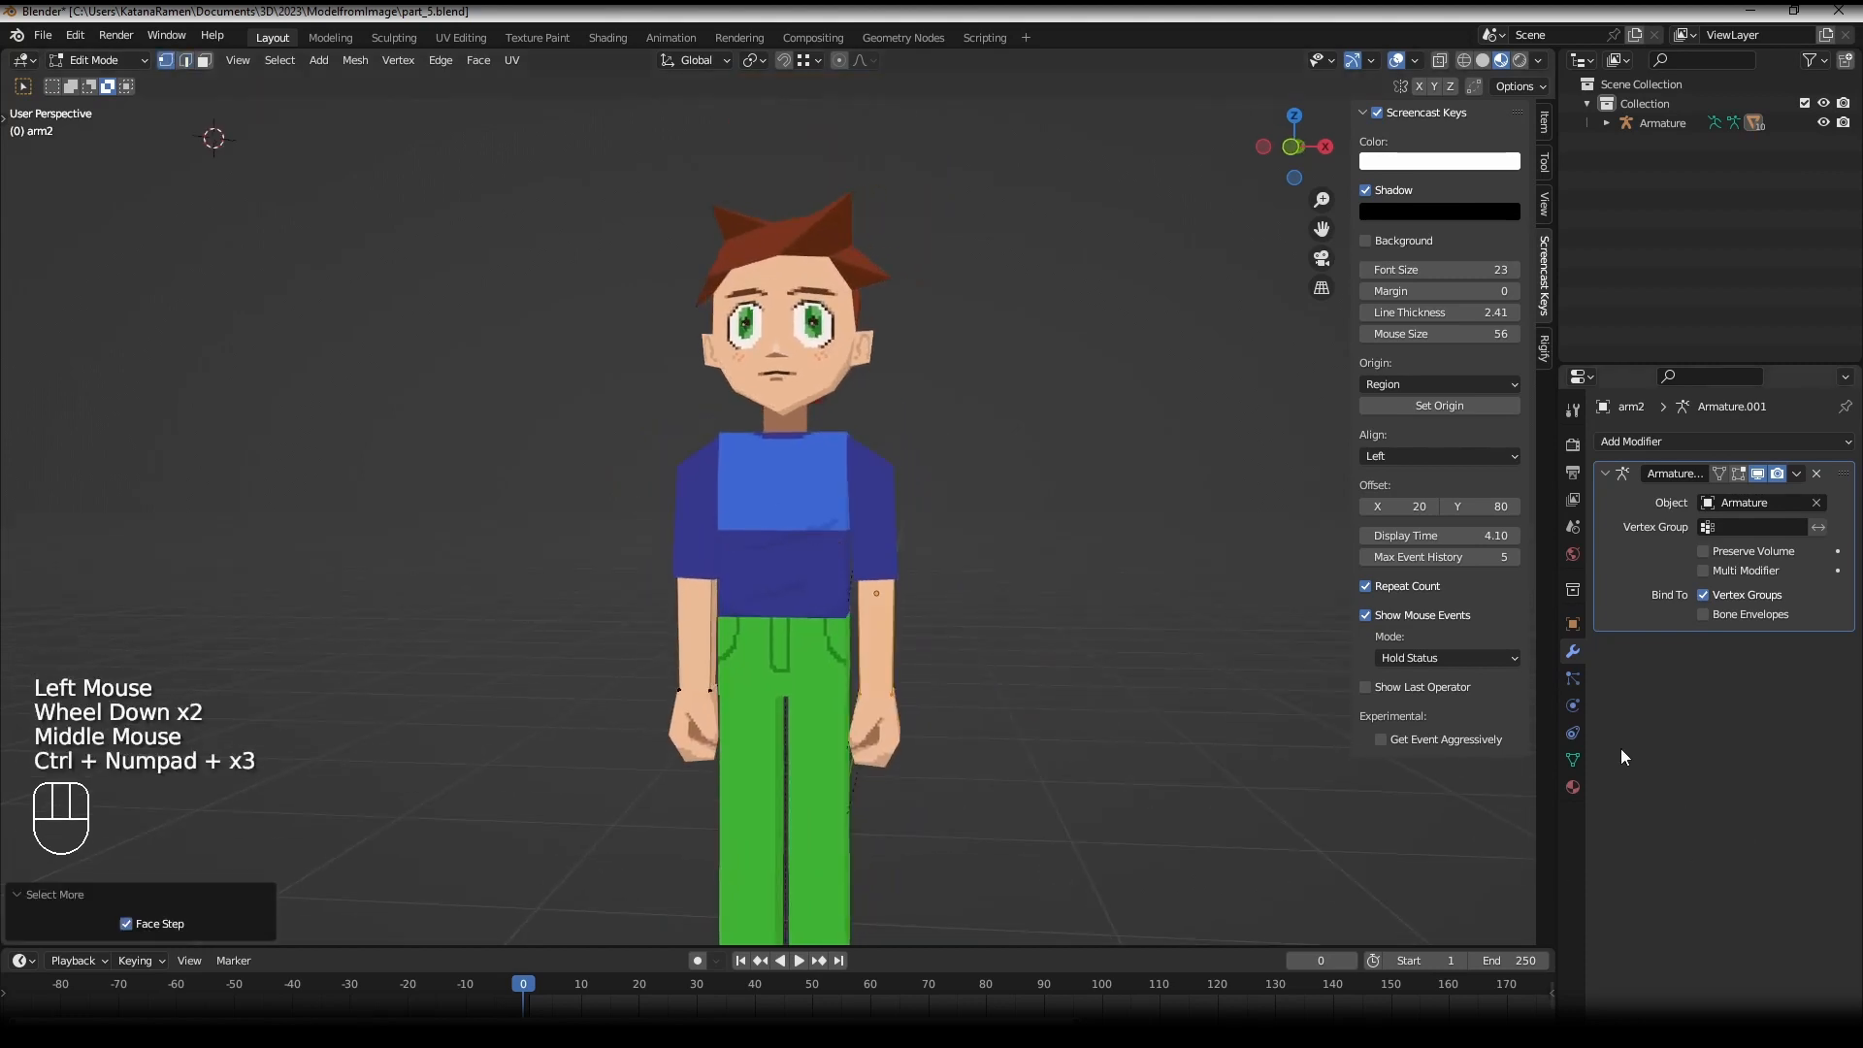
- Check the vertices assigned to the Forarm.r and Forarm.l vertex groups, and return to Object Mode
left_click(1573, 760)
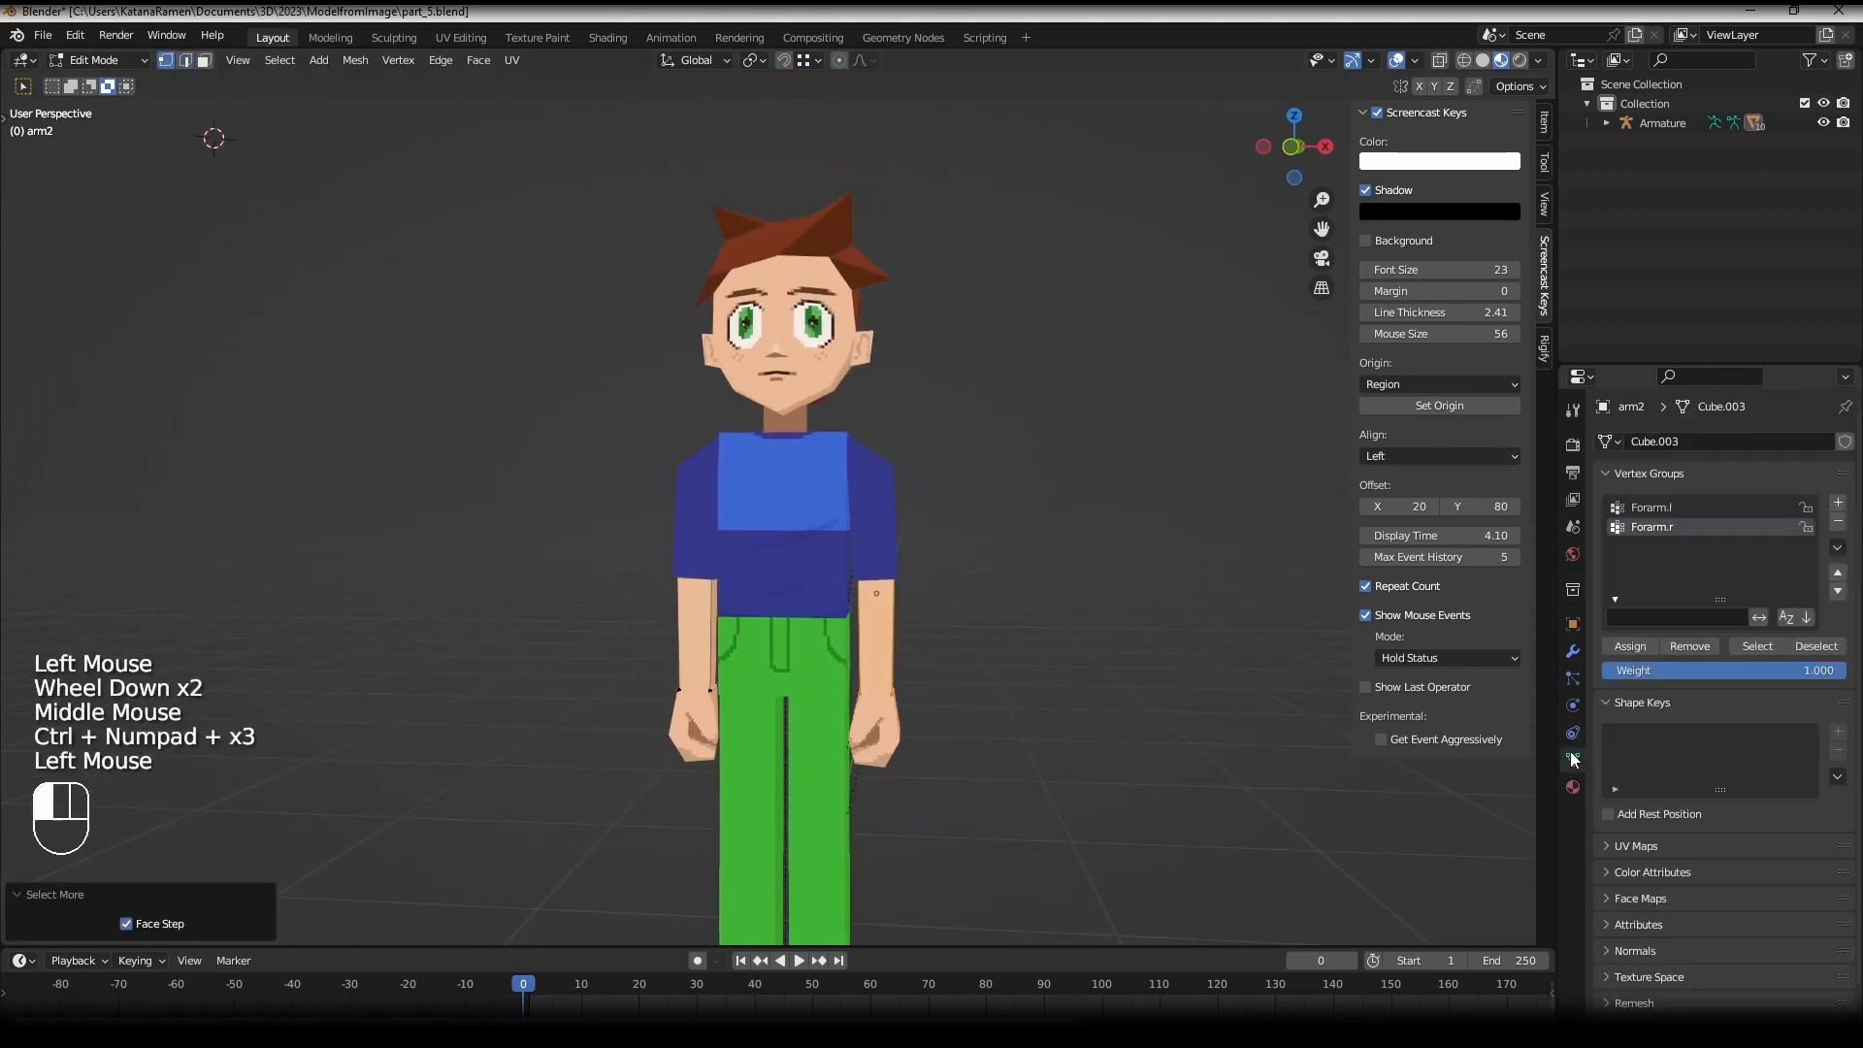
right_click(676, 681)
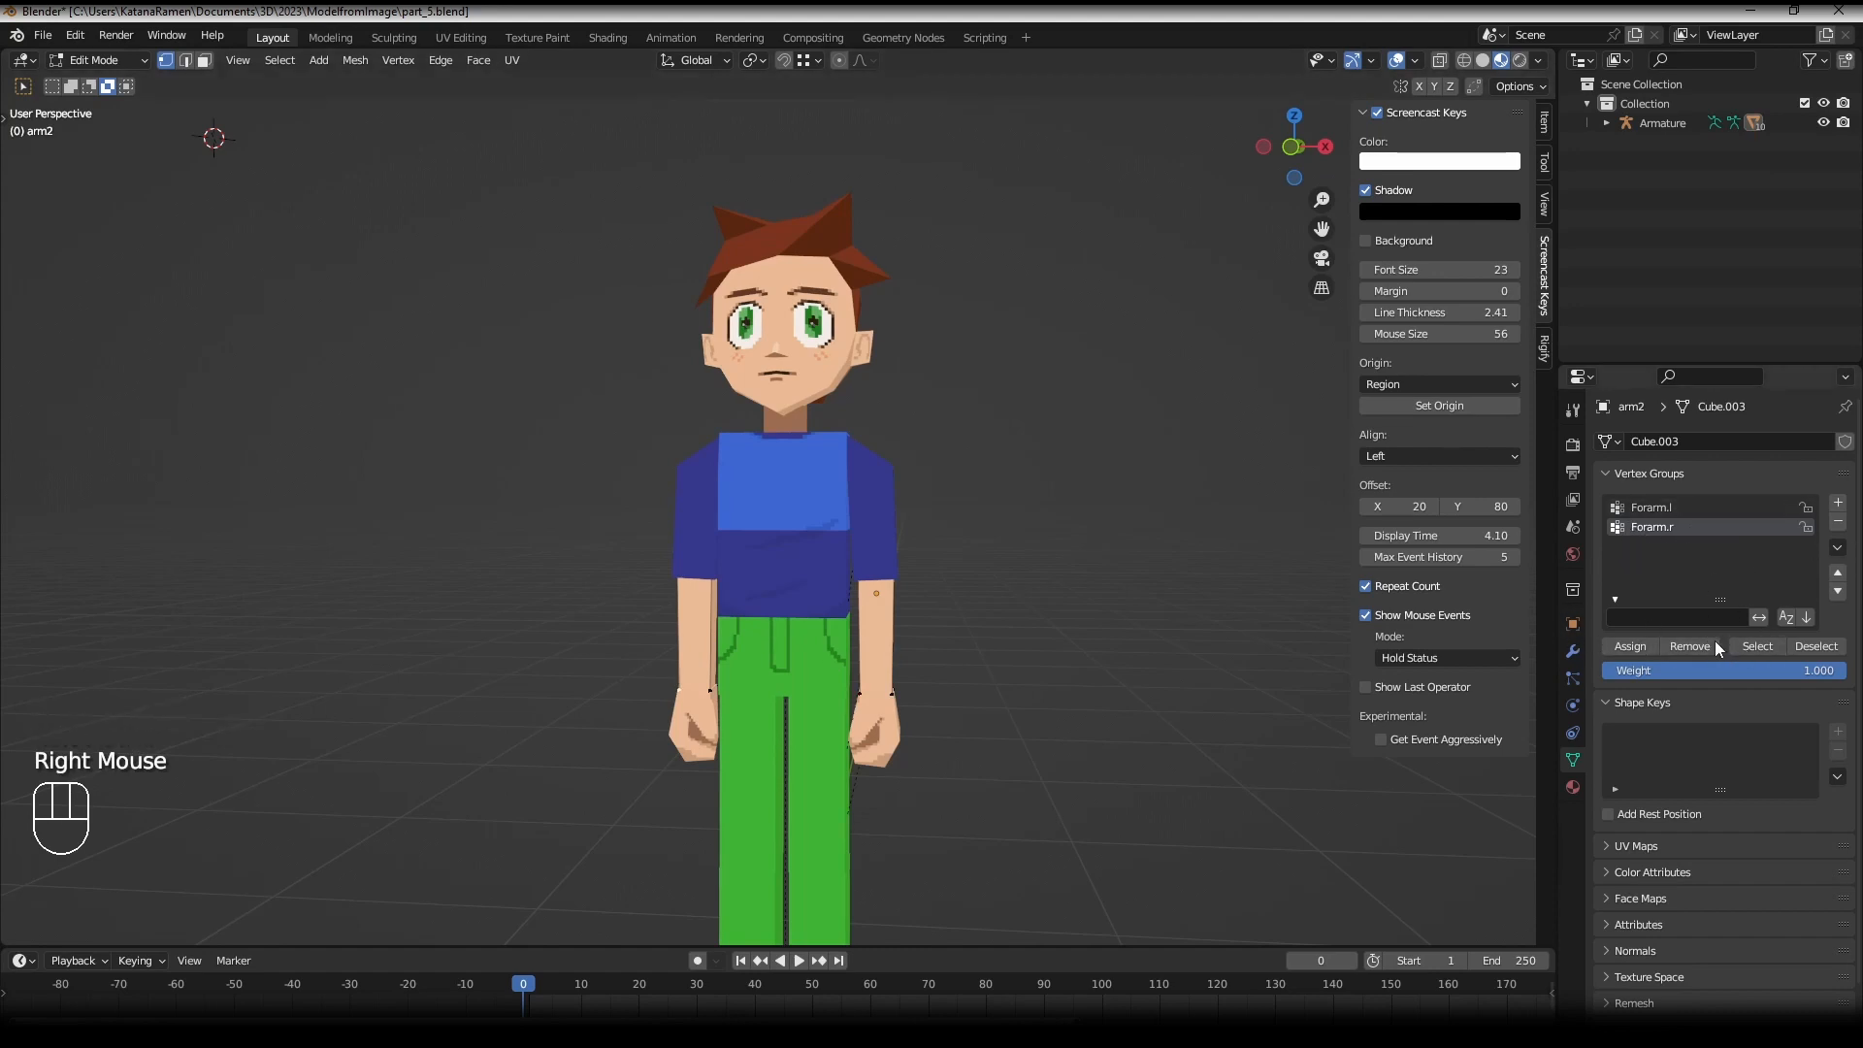
left_click(1755, 647)
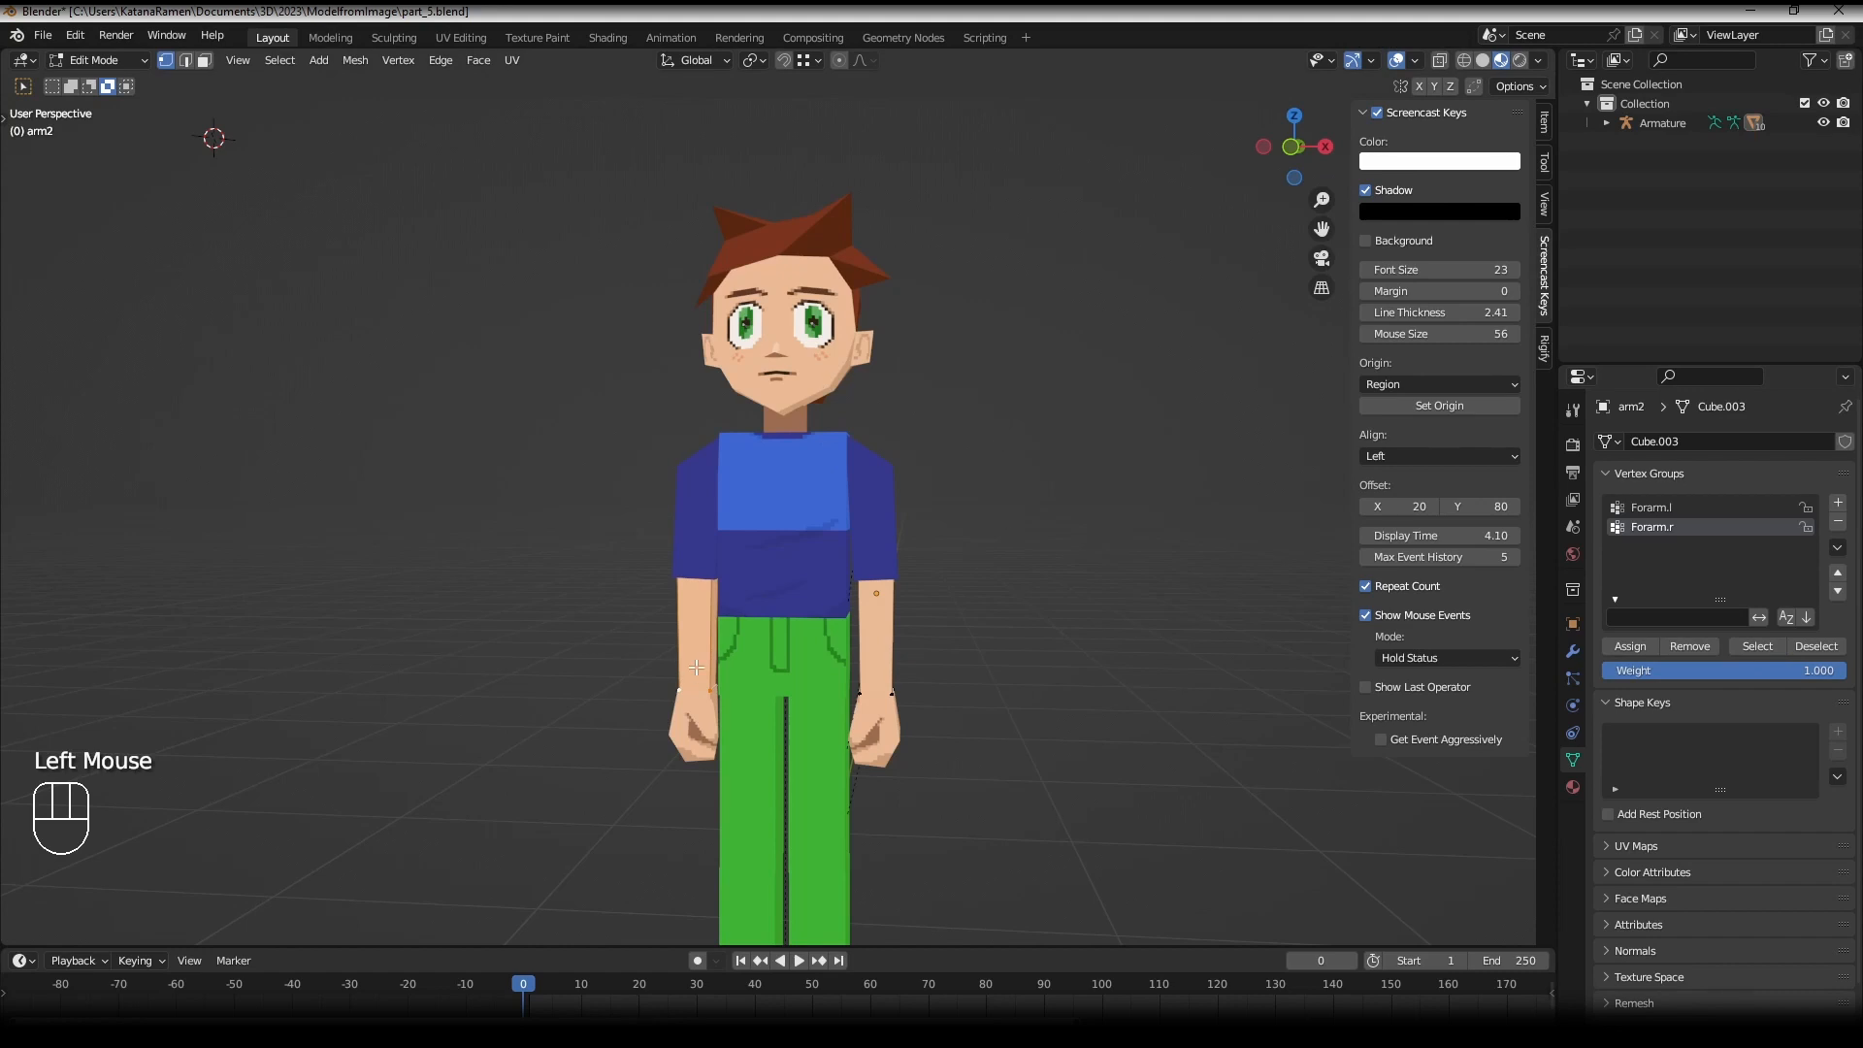
left_click(1818, 647)
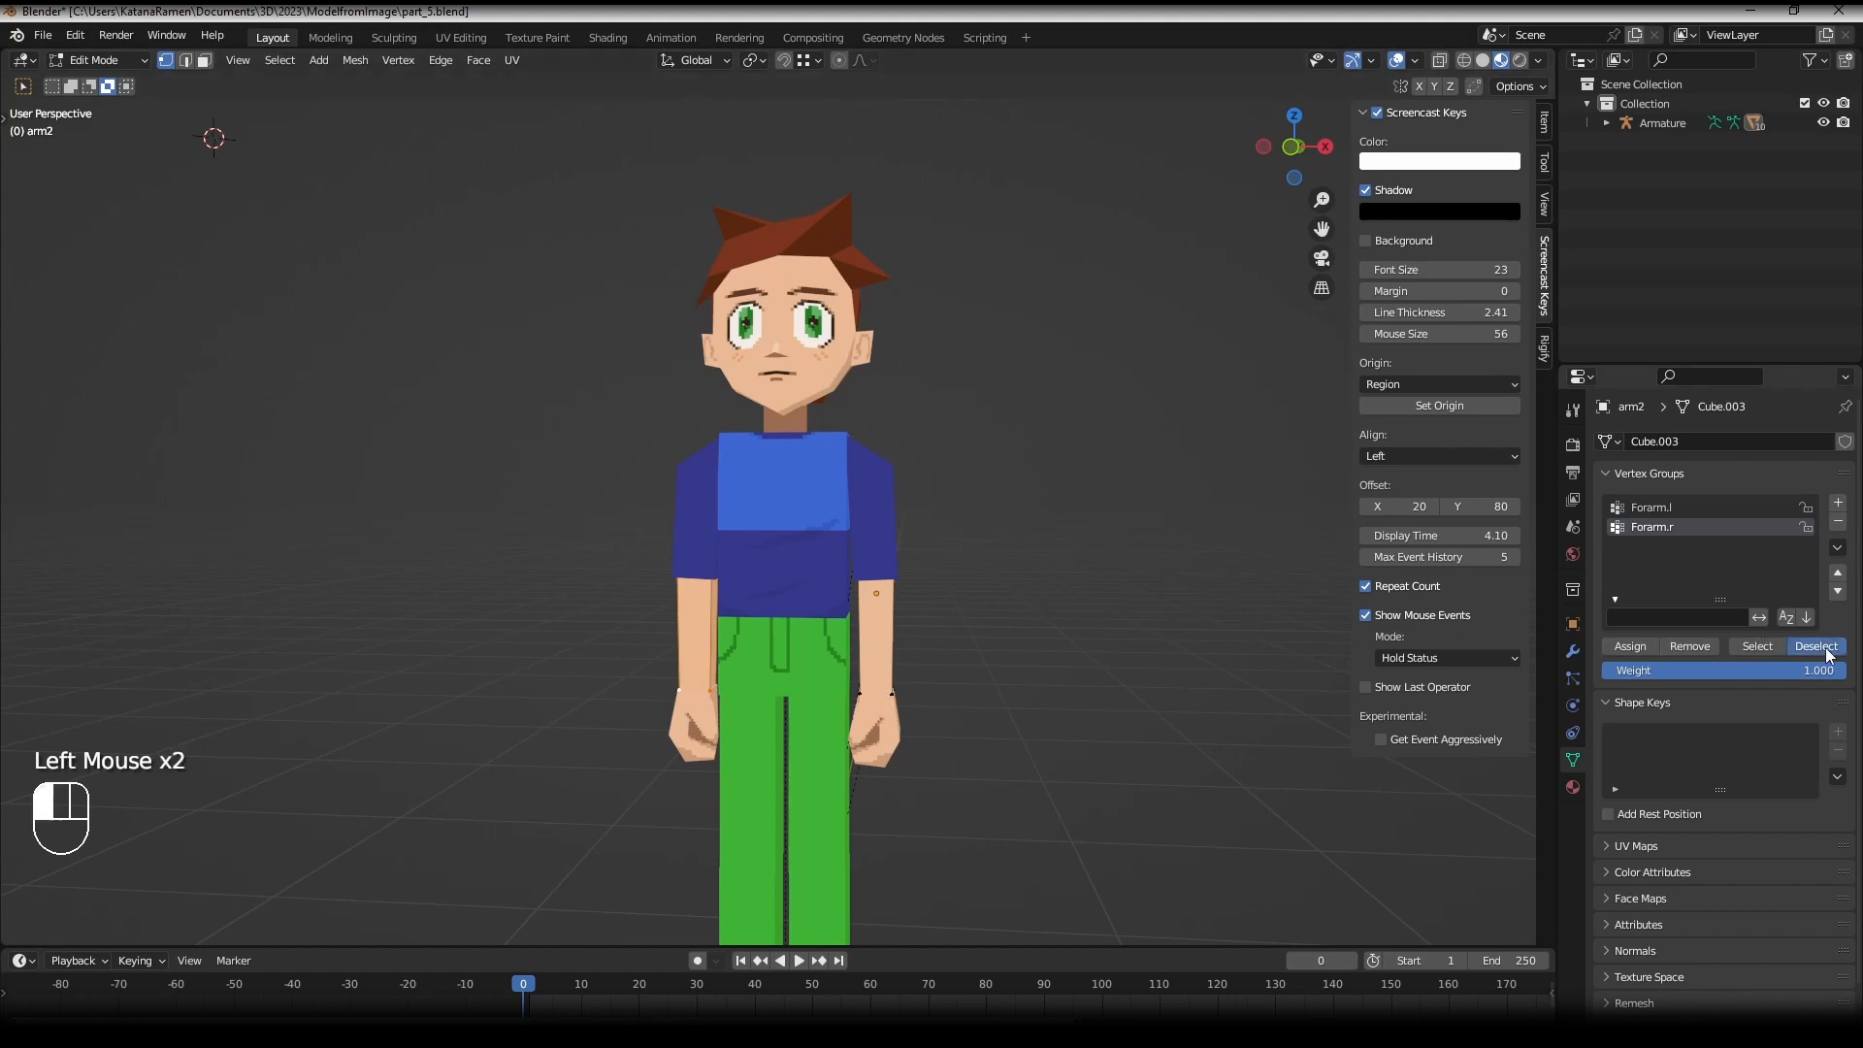
left_click(1651, 511)
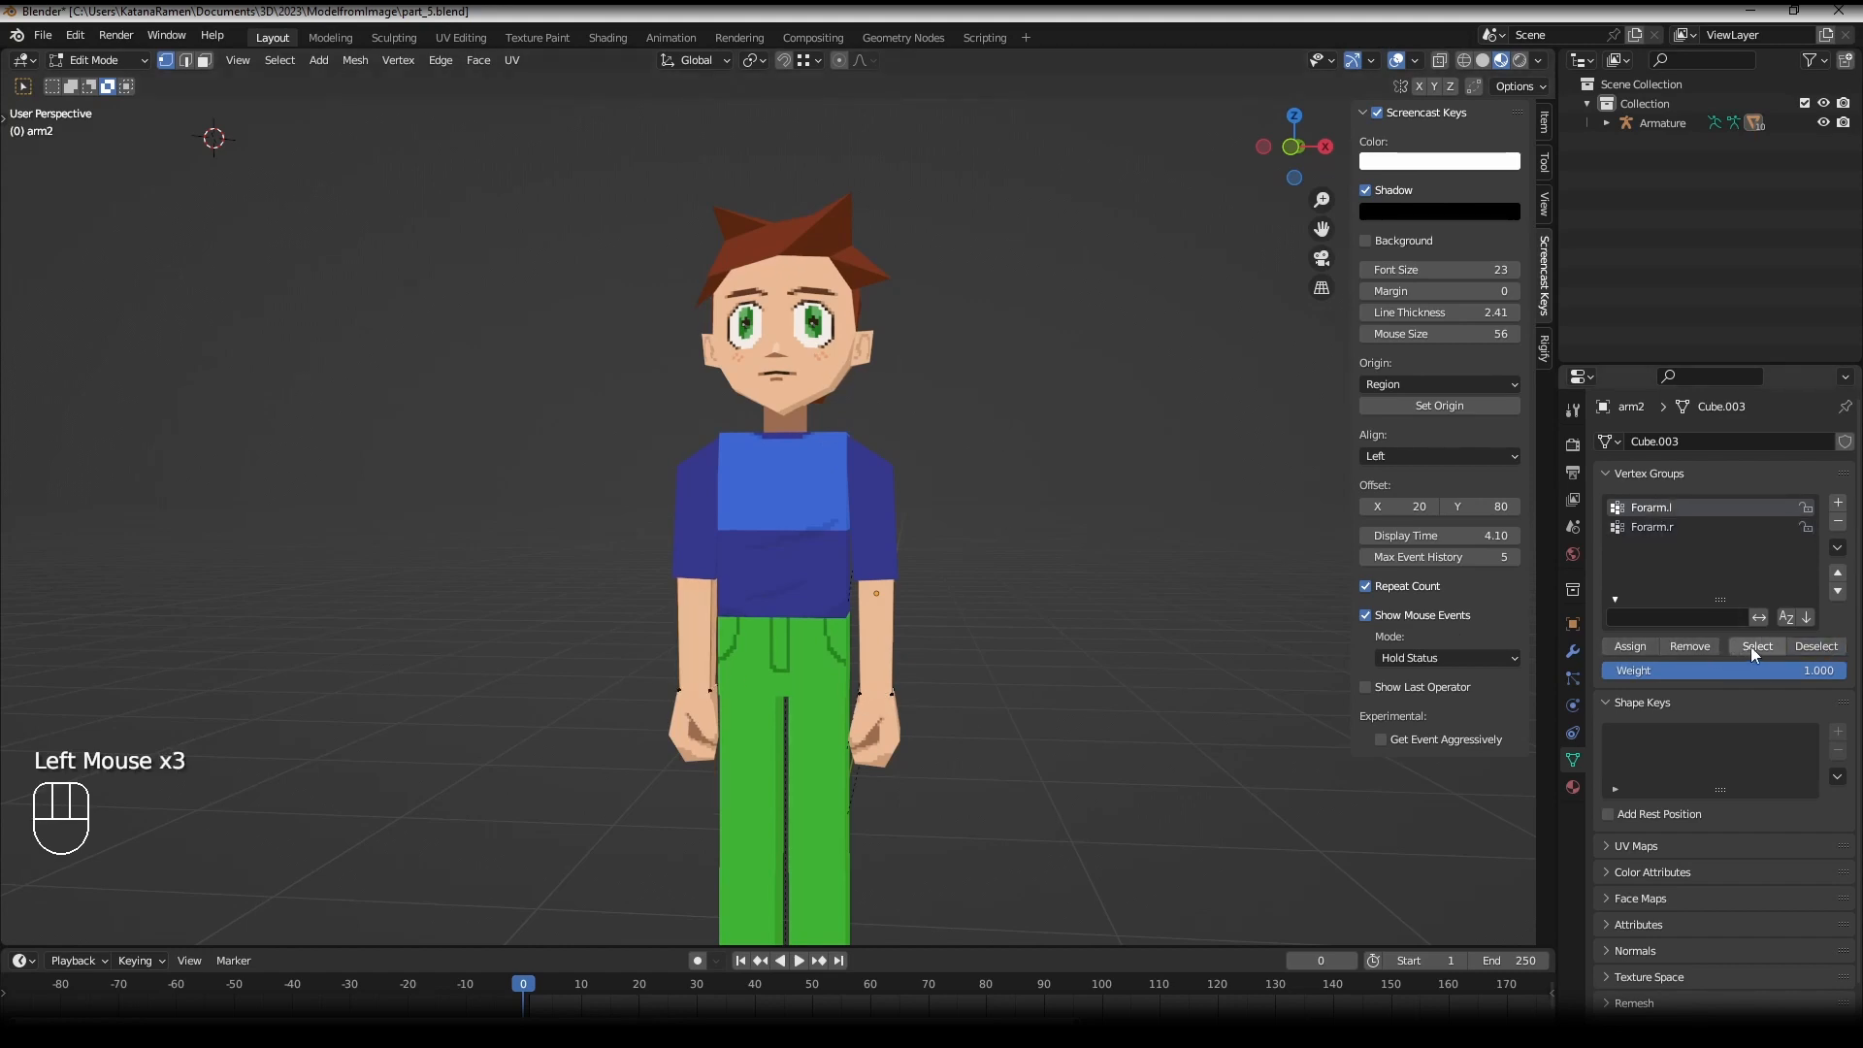
middle_click_drag(1005, 590, 1015, 574)
key("Tab")
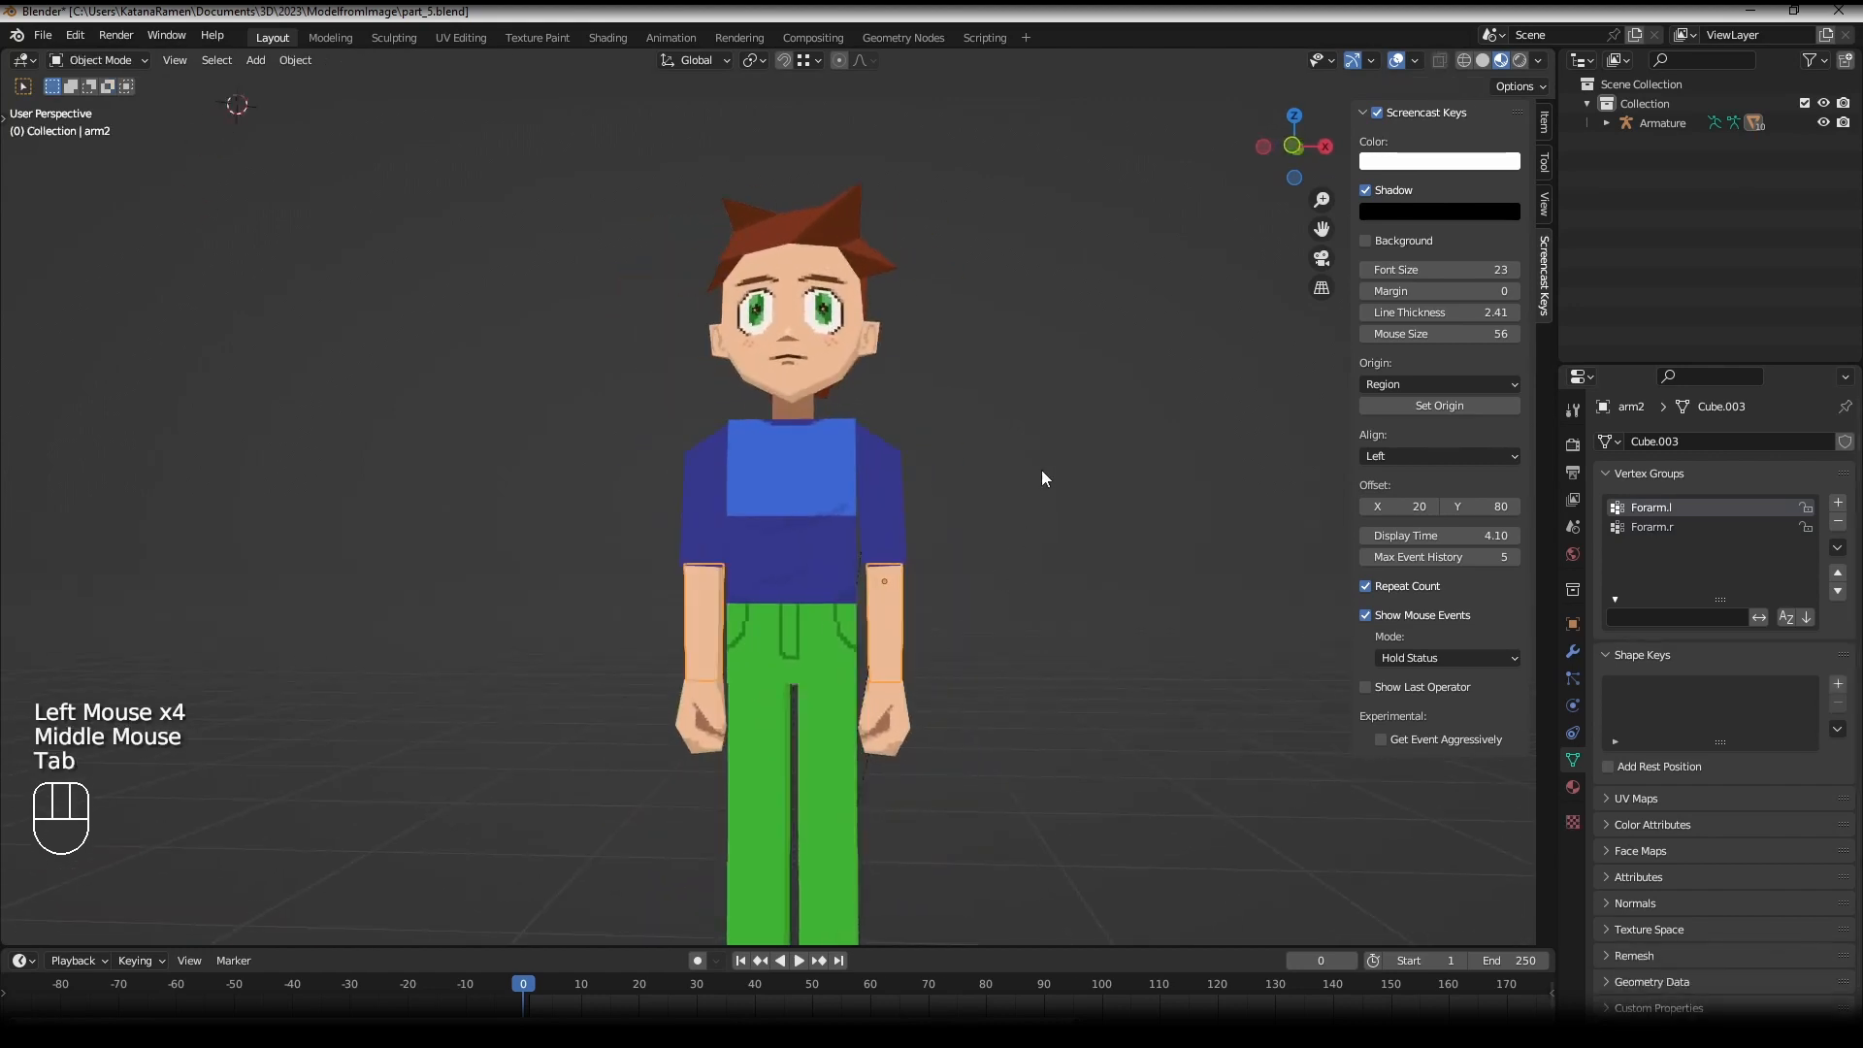
- Examine the whole character from several angles and distances in Object Mode
scroll(1040, 476, "down", 2)
middle_click_drag(1039, 476, 873, 499)
scroll(945, 526, "up", 2)
scroll(873, 500, "down", 1)
middle_click_drag(874, 500, 835, 512)
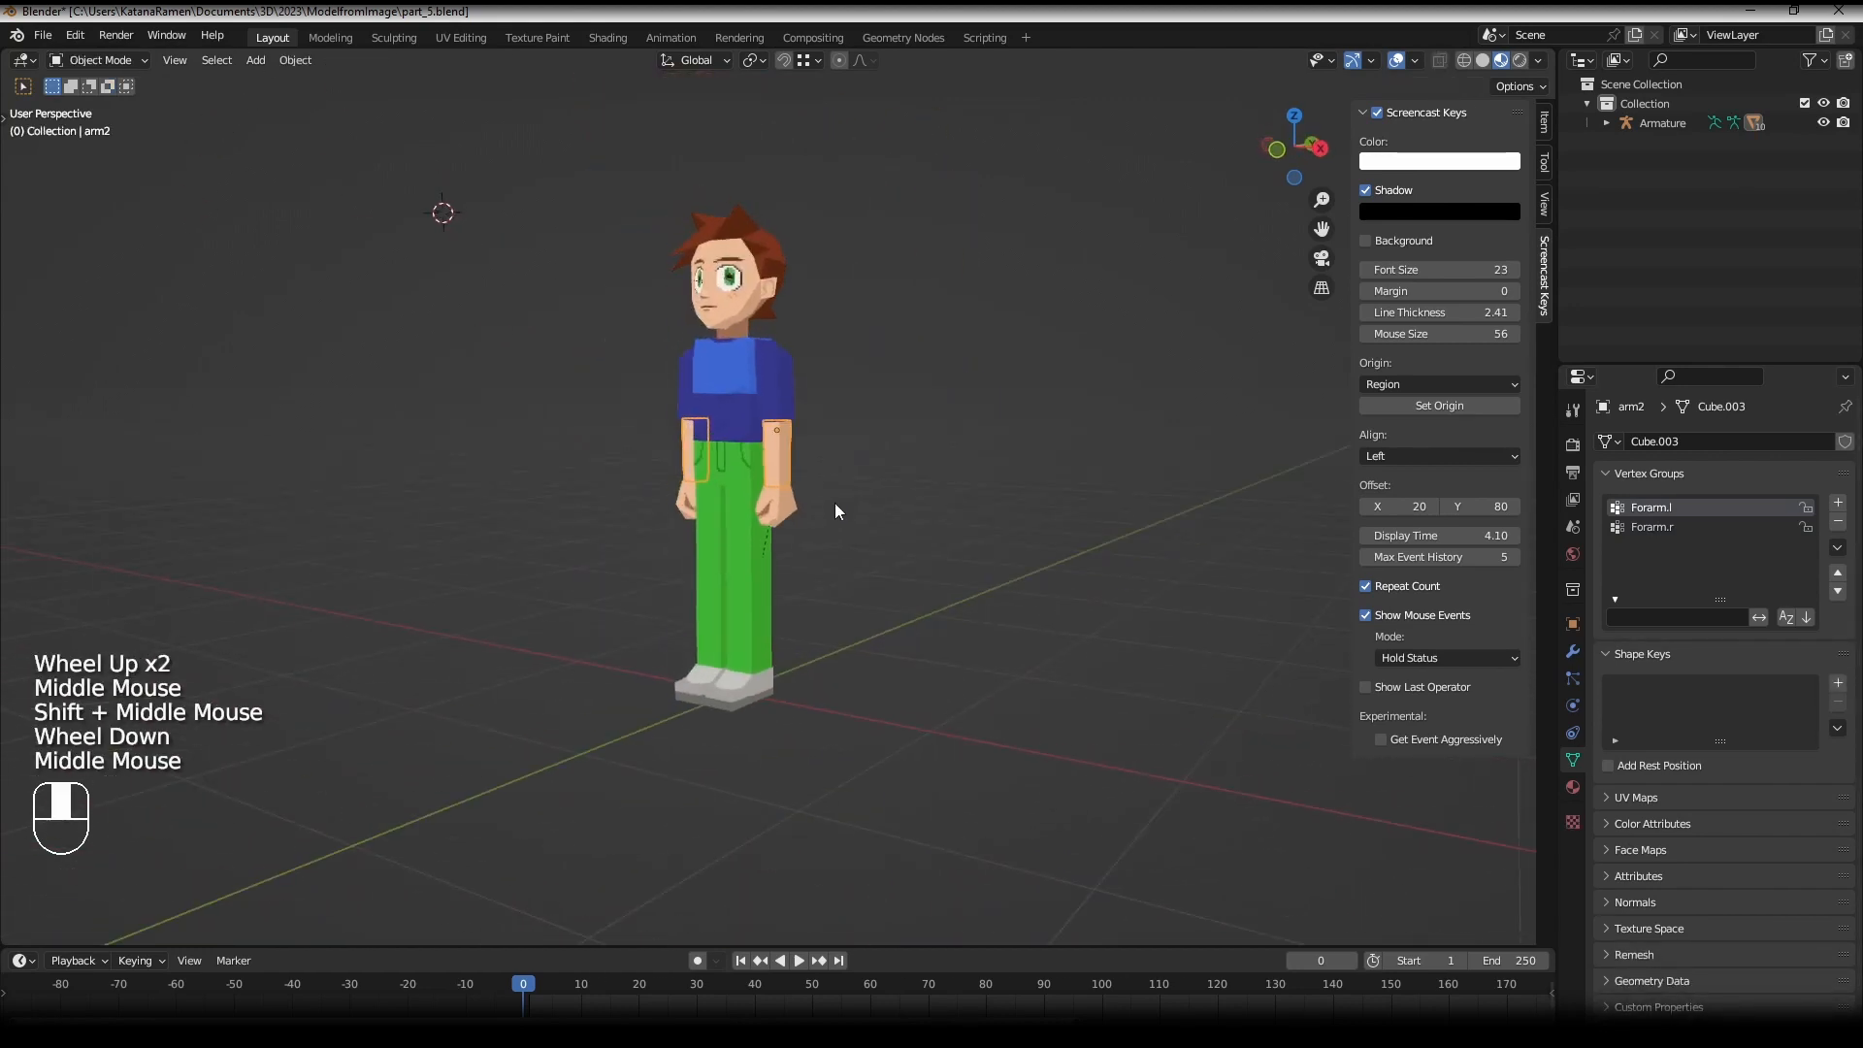
scroll(823, 450, "up", 1)
middle_click_drag(823, 449, 970, 551, "shift")
scroll(969, 492, "down", 1)
scroll(937, 541, "up", 2)
scroll(1044, 246, "down", 1)
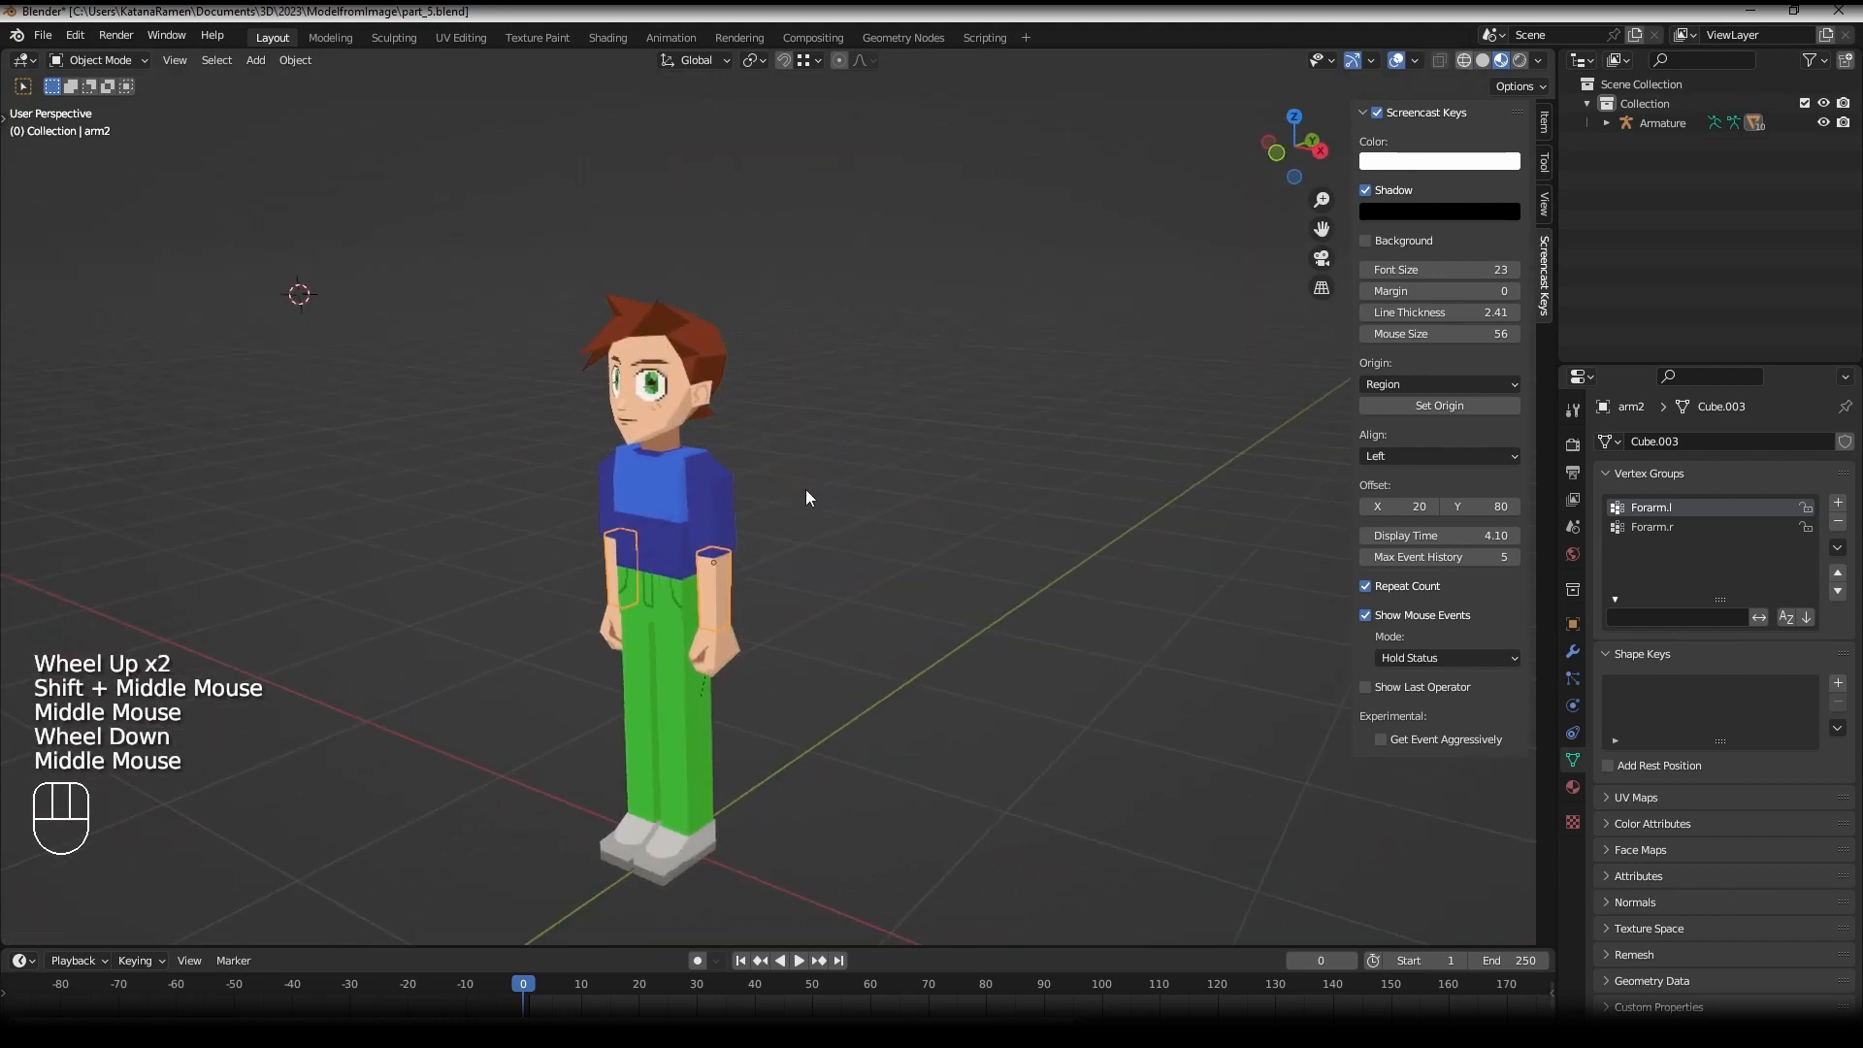
- Display the character in wireframe and select the armature inside the torso
middle_click_drag(847, 499, 871, 566)
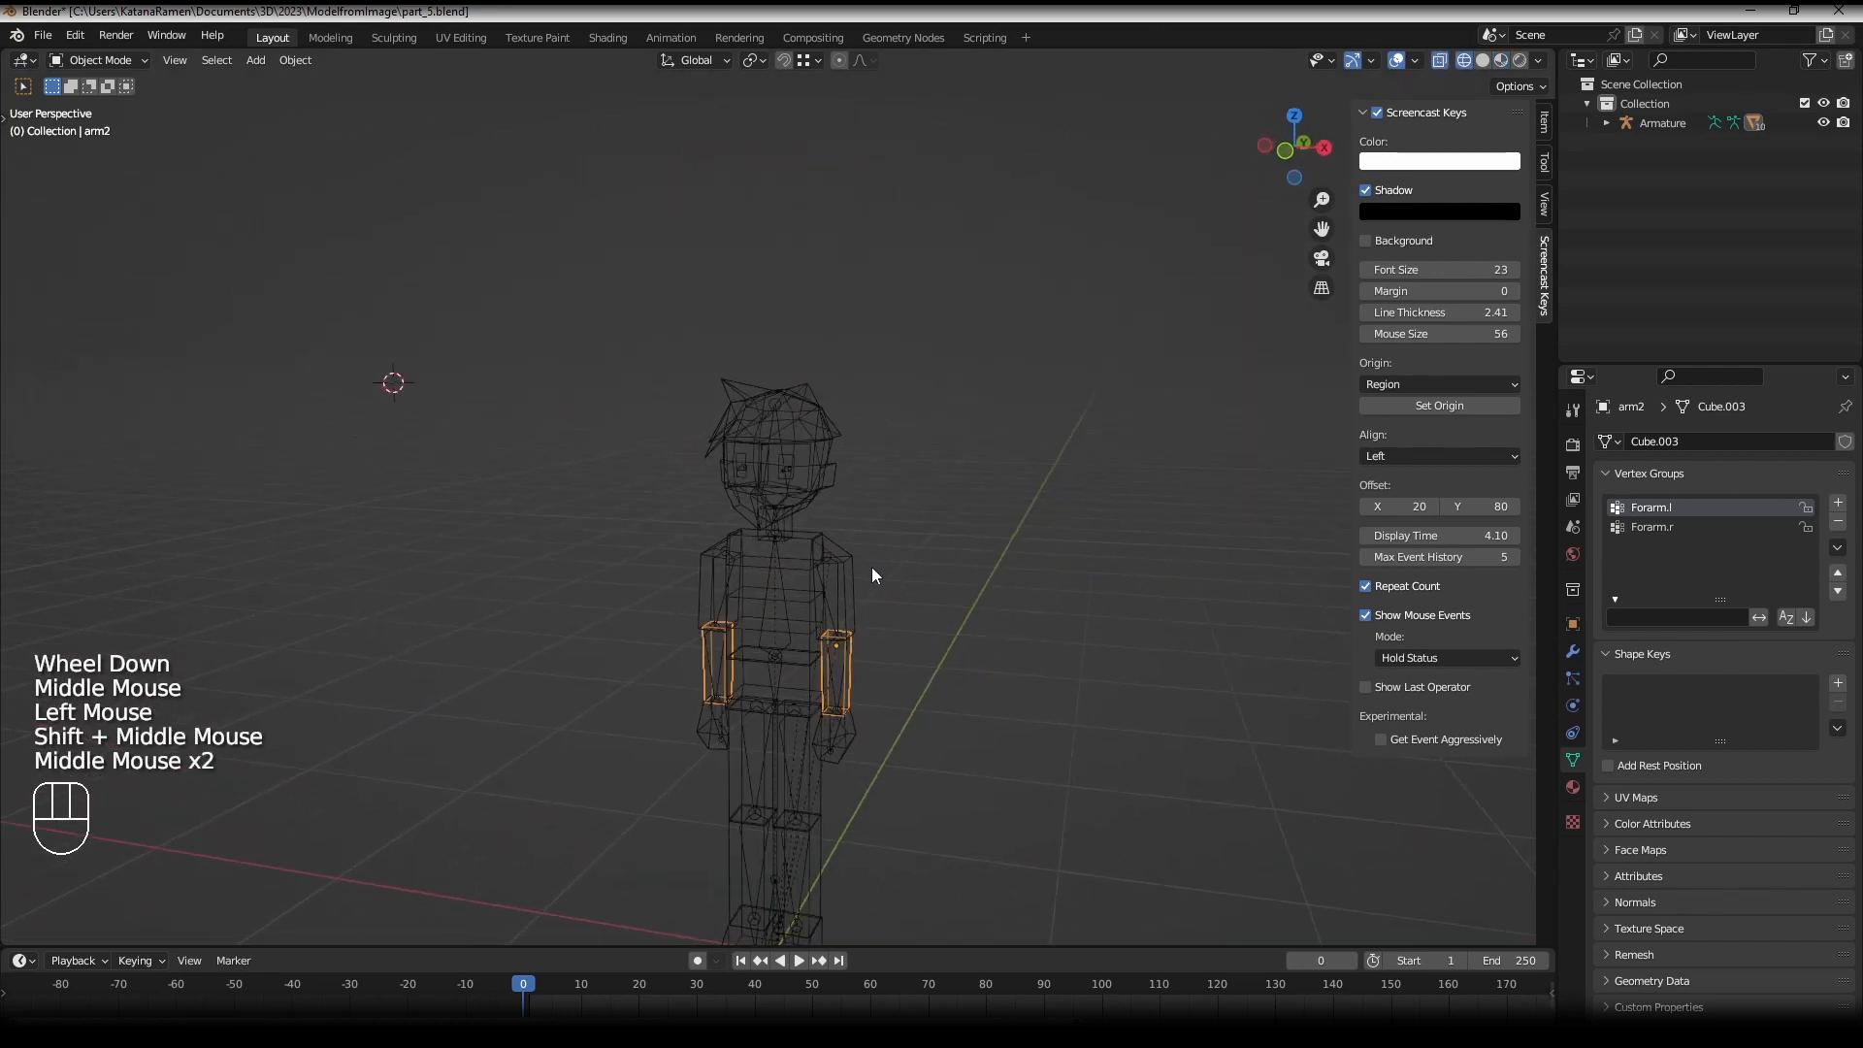
right_click(829, 568)
right_click(829, 568)
right_click(829, 568)
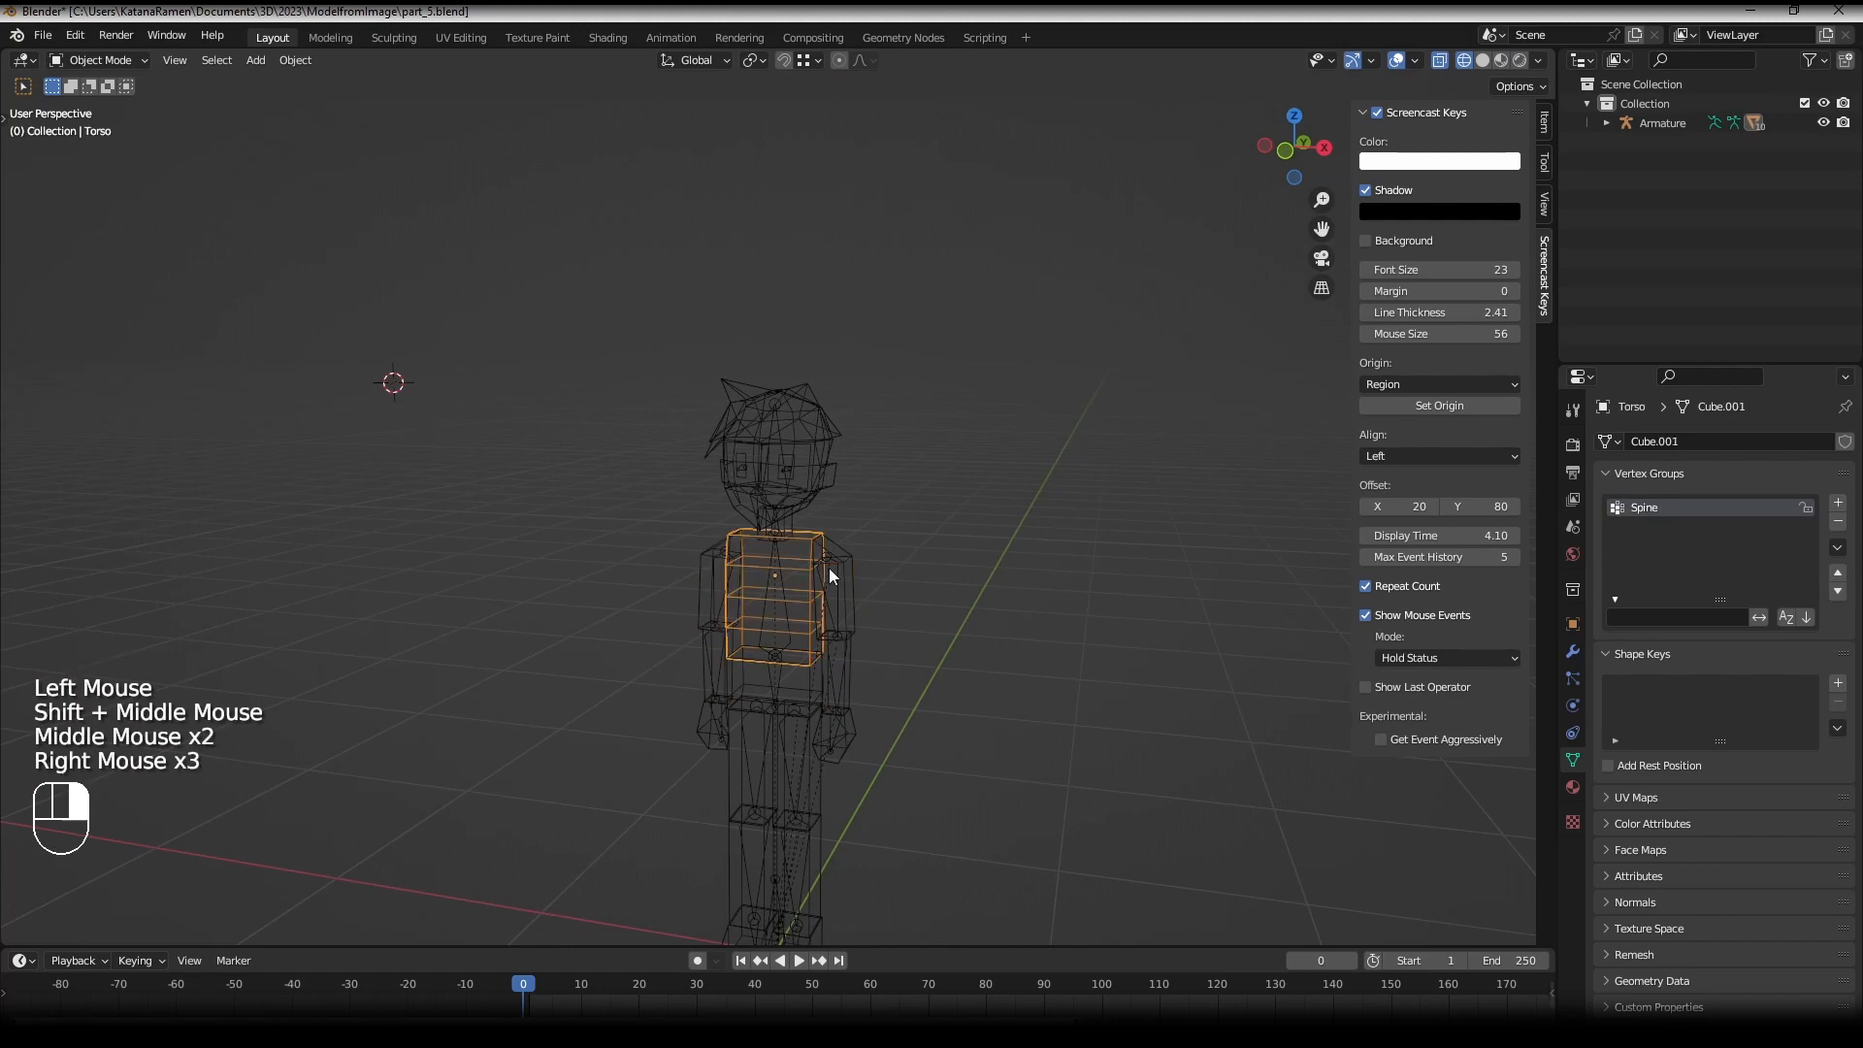
right_click(782, 582)
- Show the armature in front orthographic view and enter Edit Mode
scroll(791, 556, "up", 1)
middle_click_drag(791, 556, 801, 462)
scroll(801, 462, "down", 1)
key("KP_1")
scroll(776, 505, "up", 1)
key("Tab")
- Duplicate the Spine bone to the Arm.l shoulder joint and move the copy's tip down to just beside the elbow
right_click(735, 534)
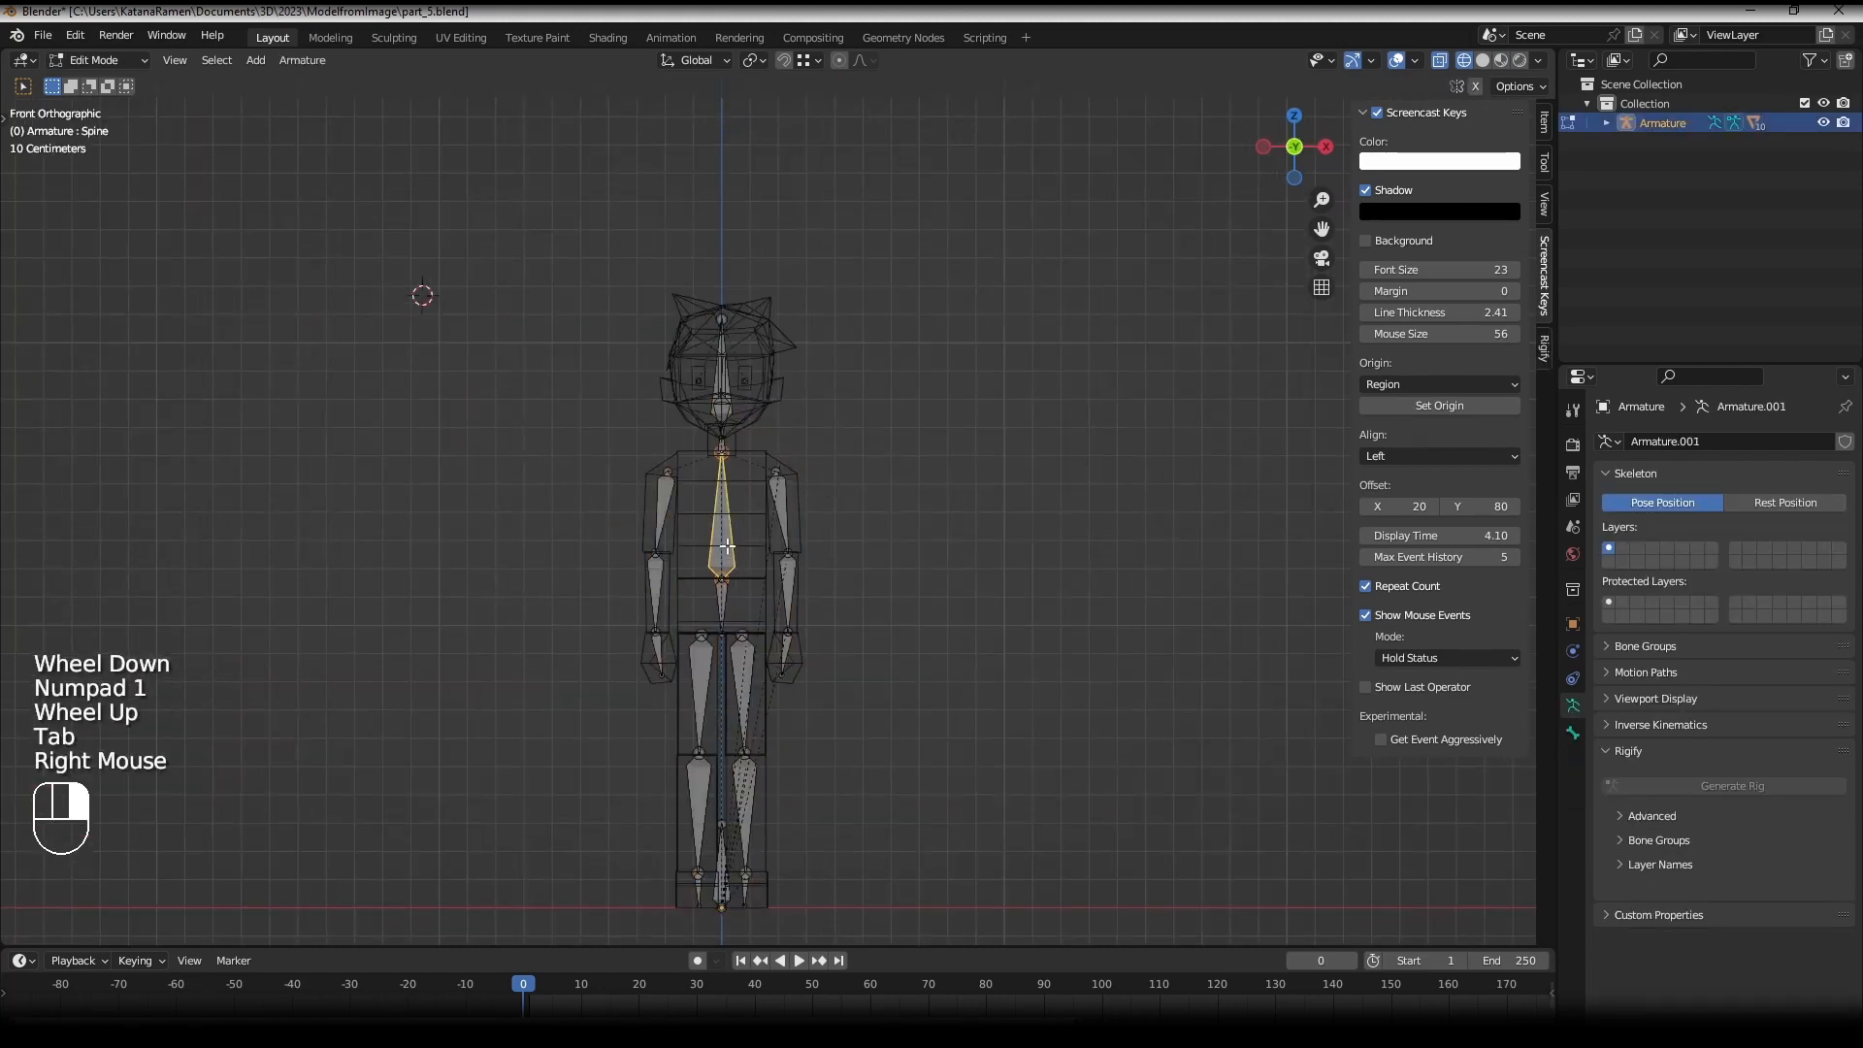
scroll(738, 543, "up", 3)
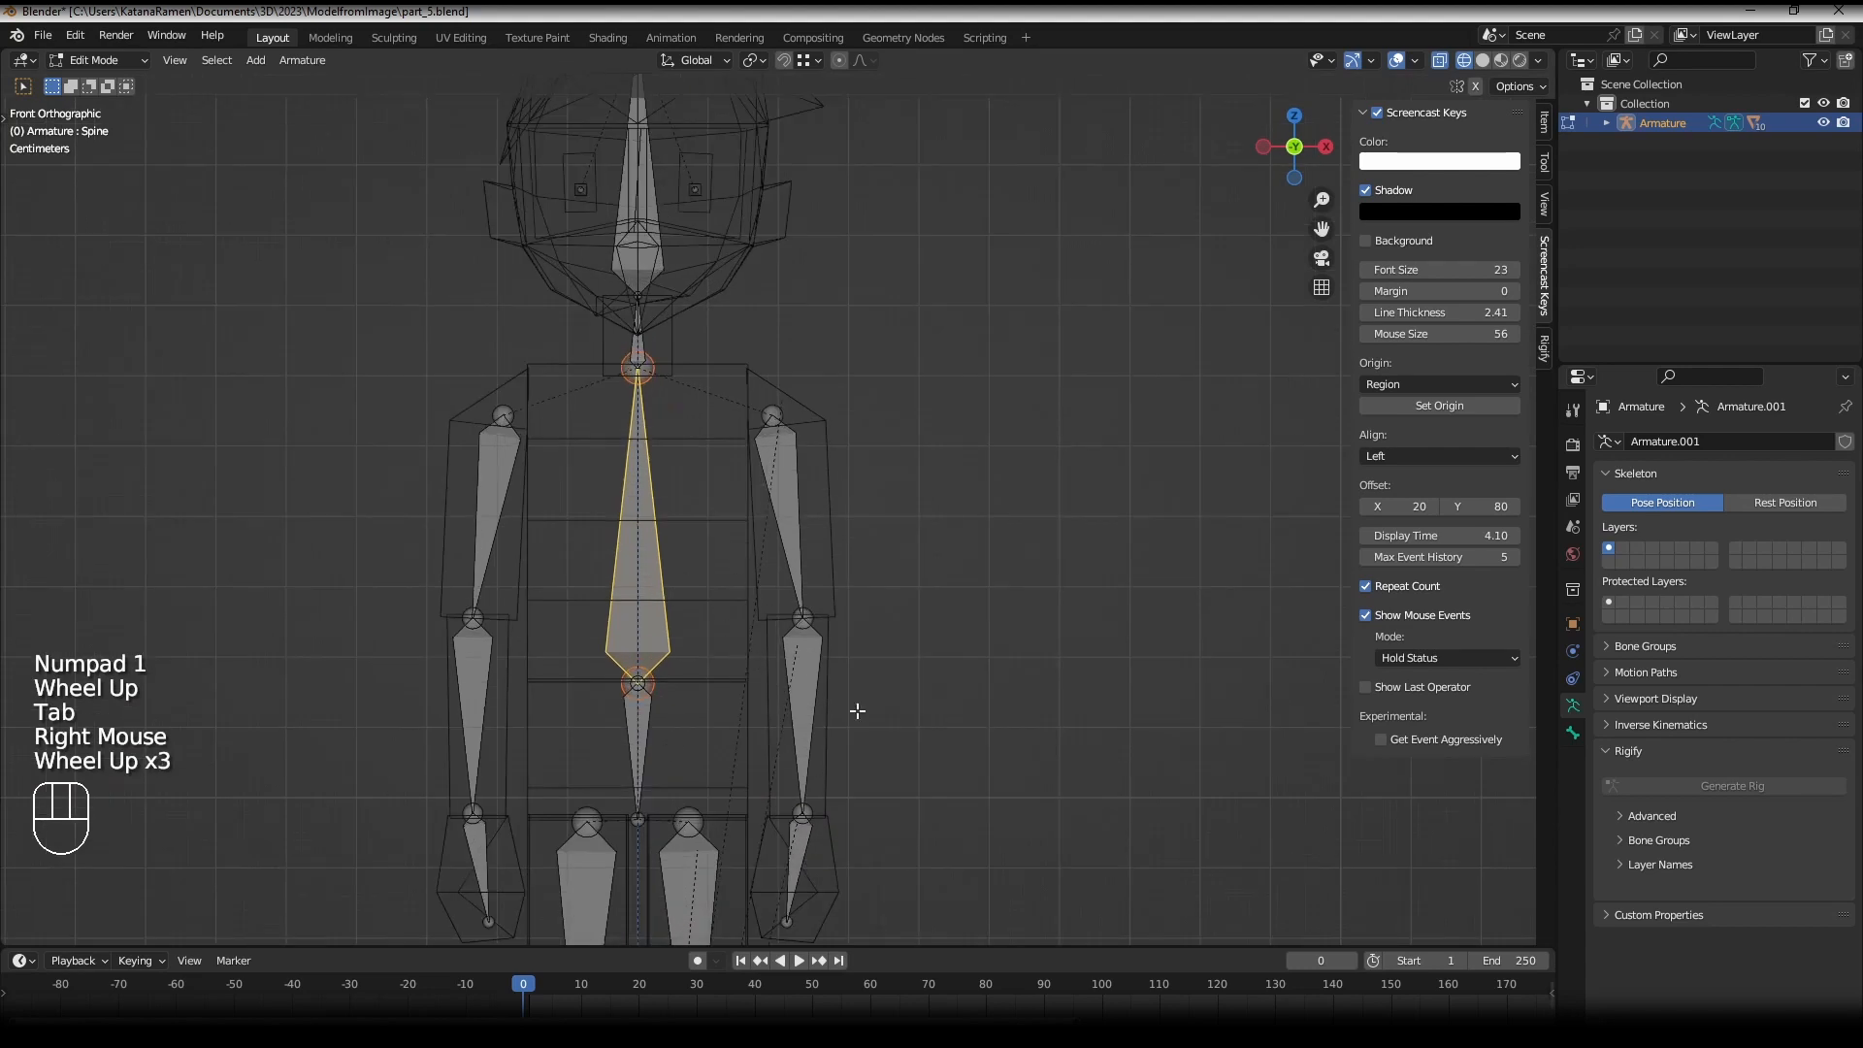
key("shift+d")
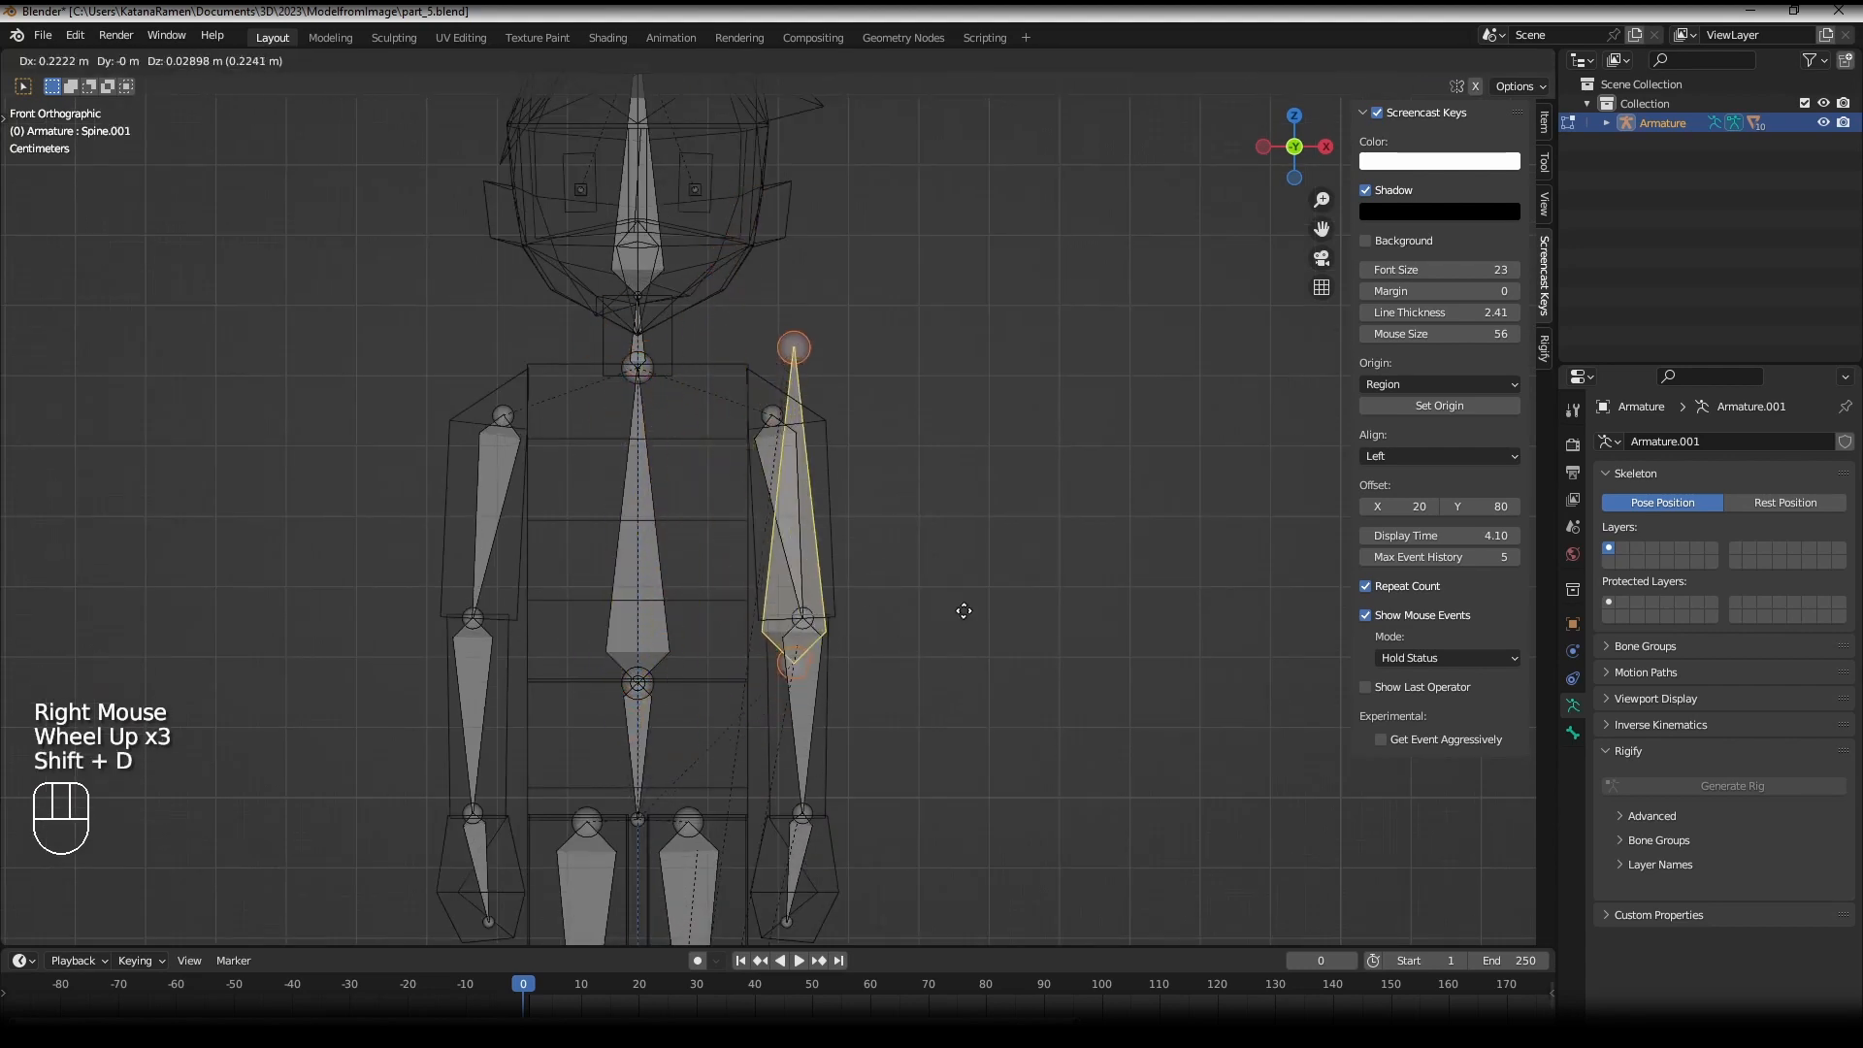
left_click(941, 388)
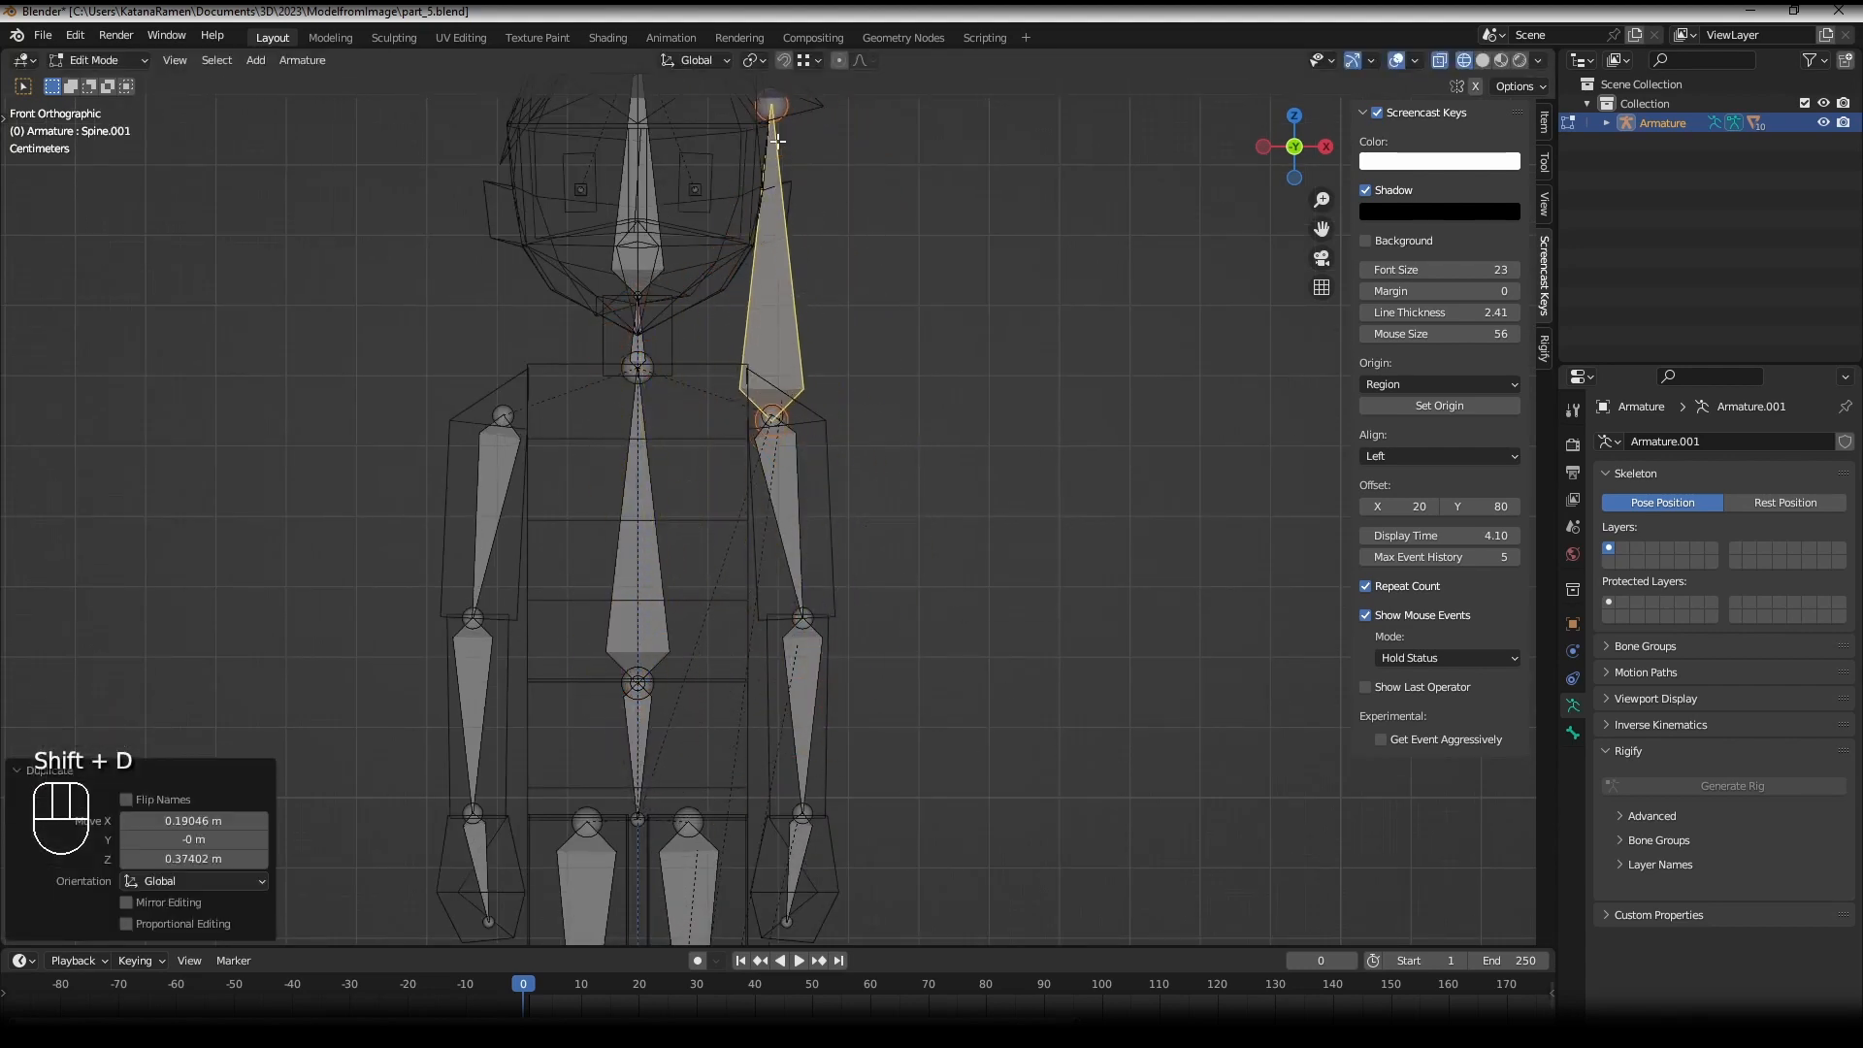
right_click_drag(770, 104, 831, 644)
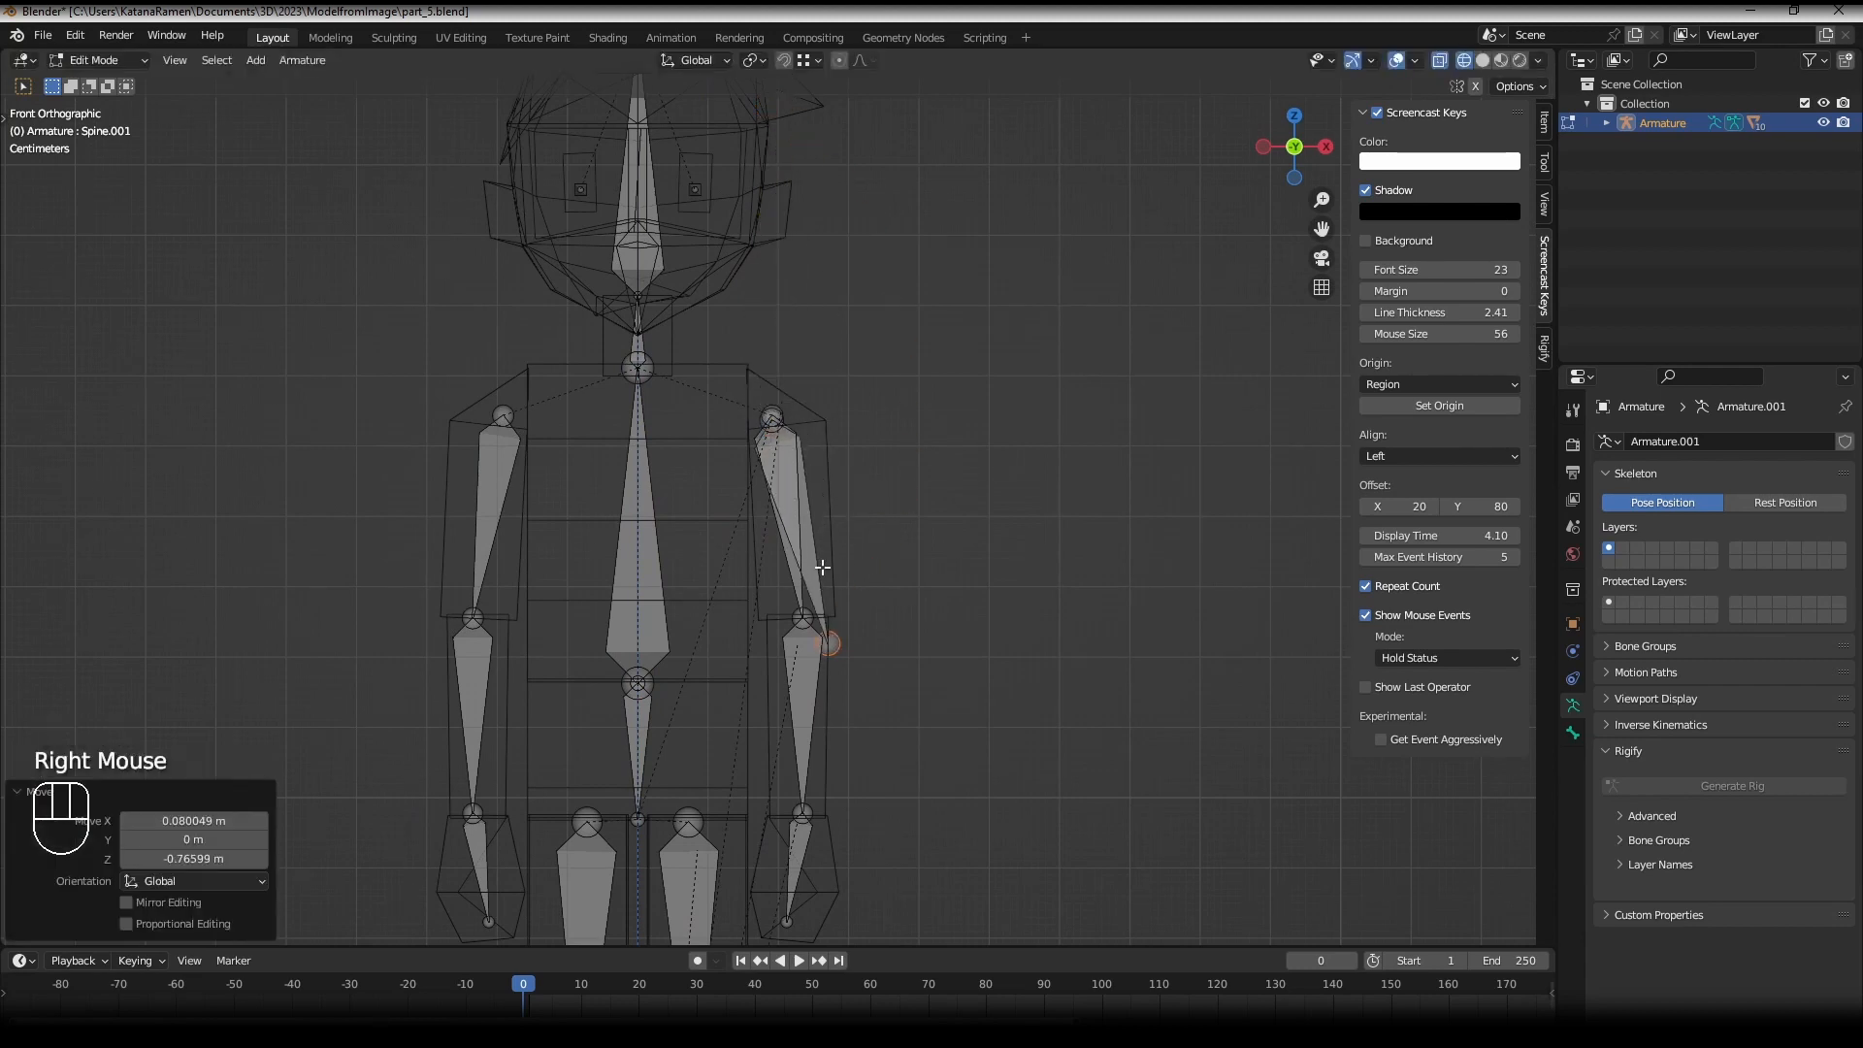
- Move the duplicated bone about 0.08 m outward along X, clear of the Arm.l bone
right_click(893, 543)
key("g")
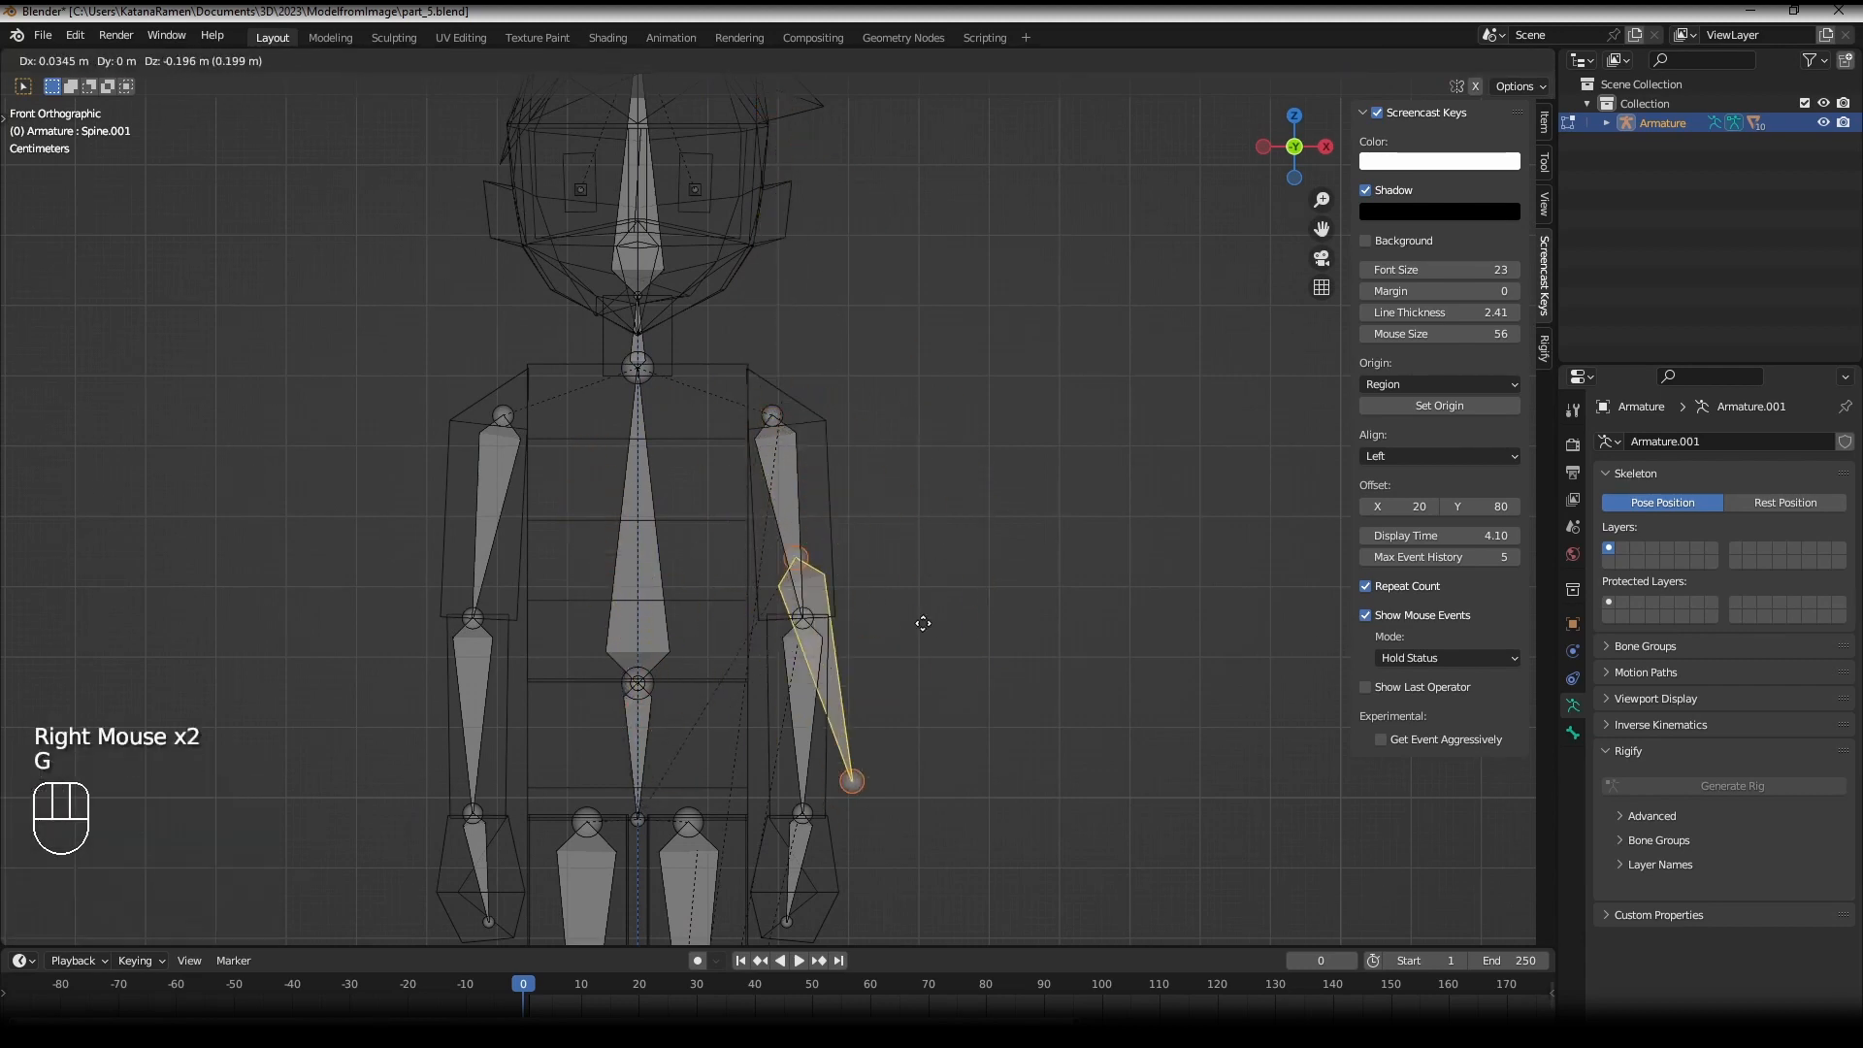
right_click(910, 529)
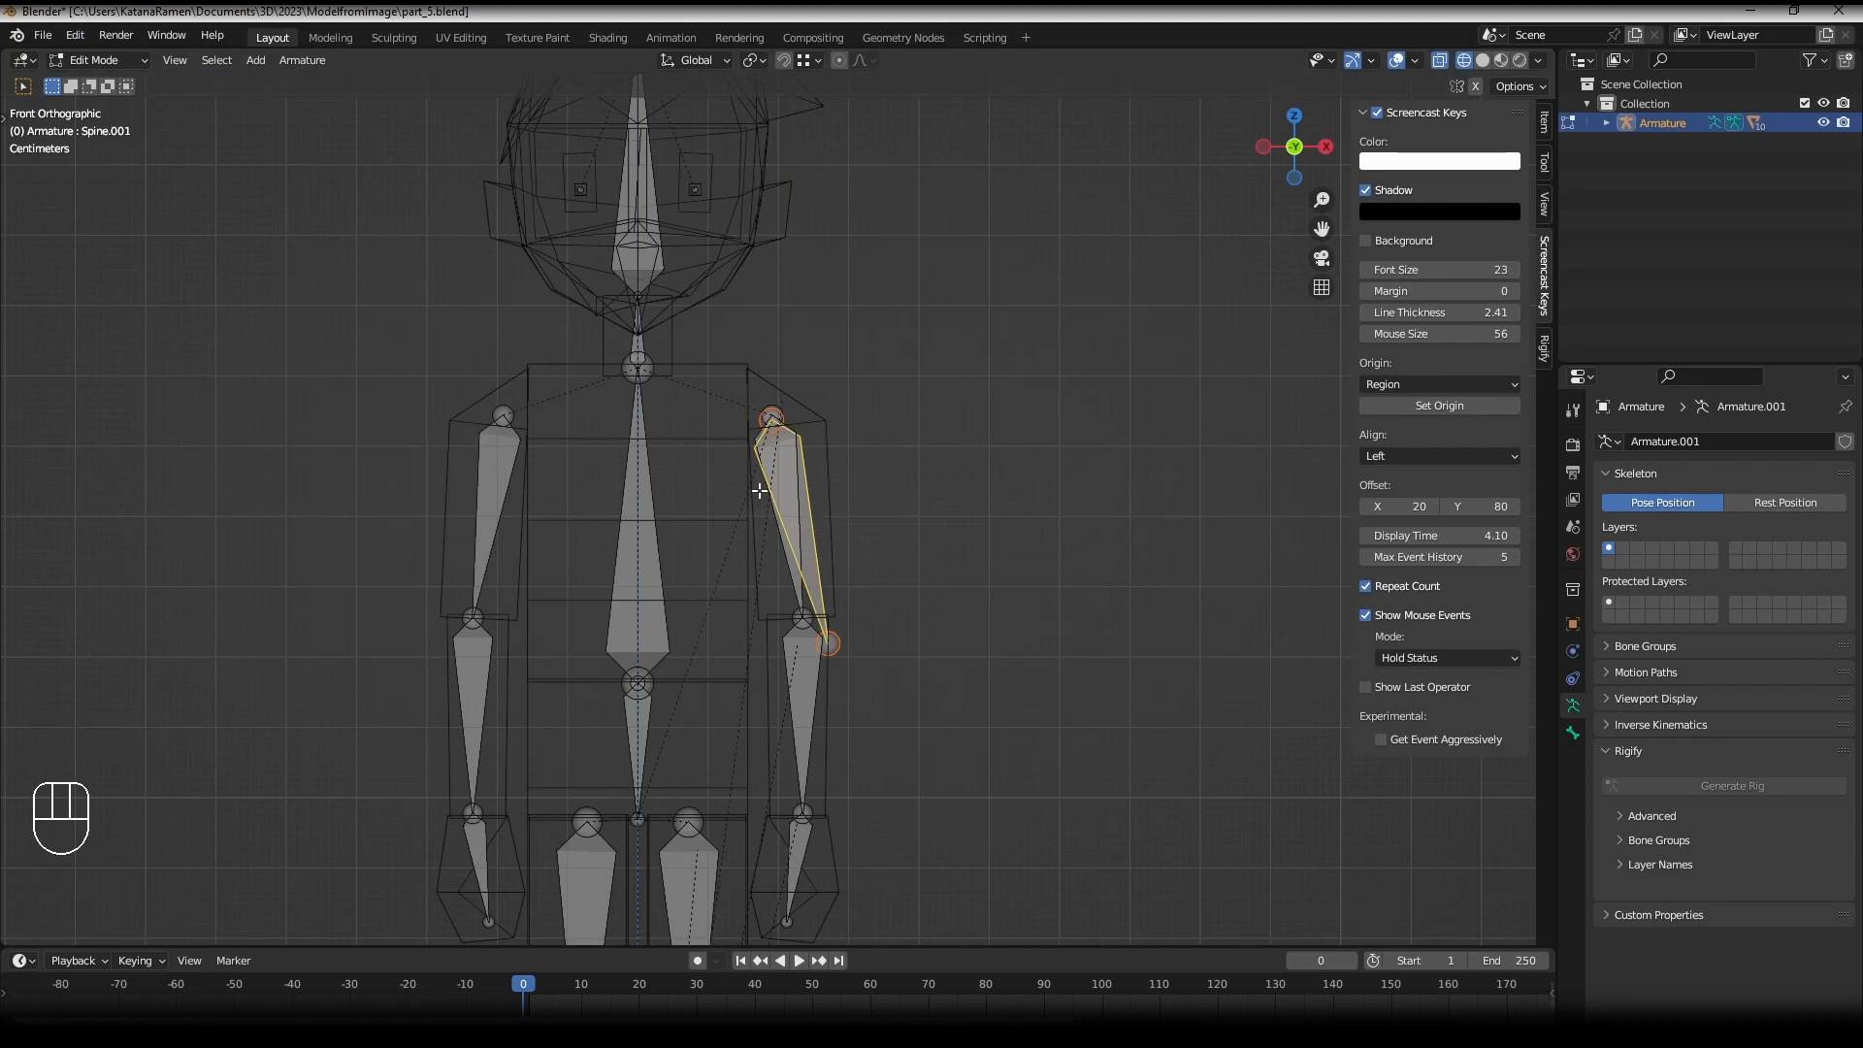
key("g")
left_click(894, 570)
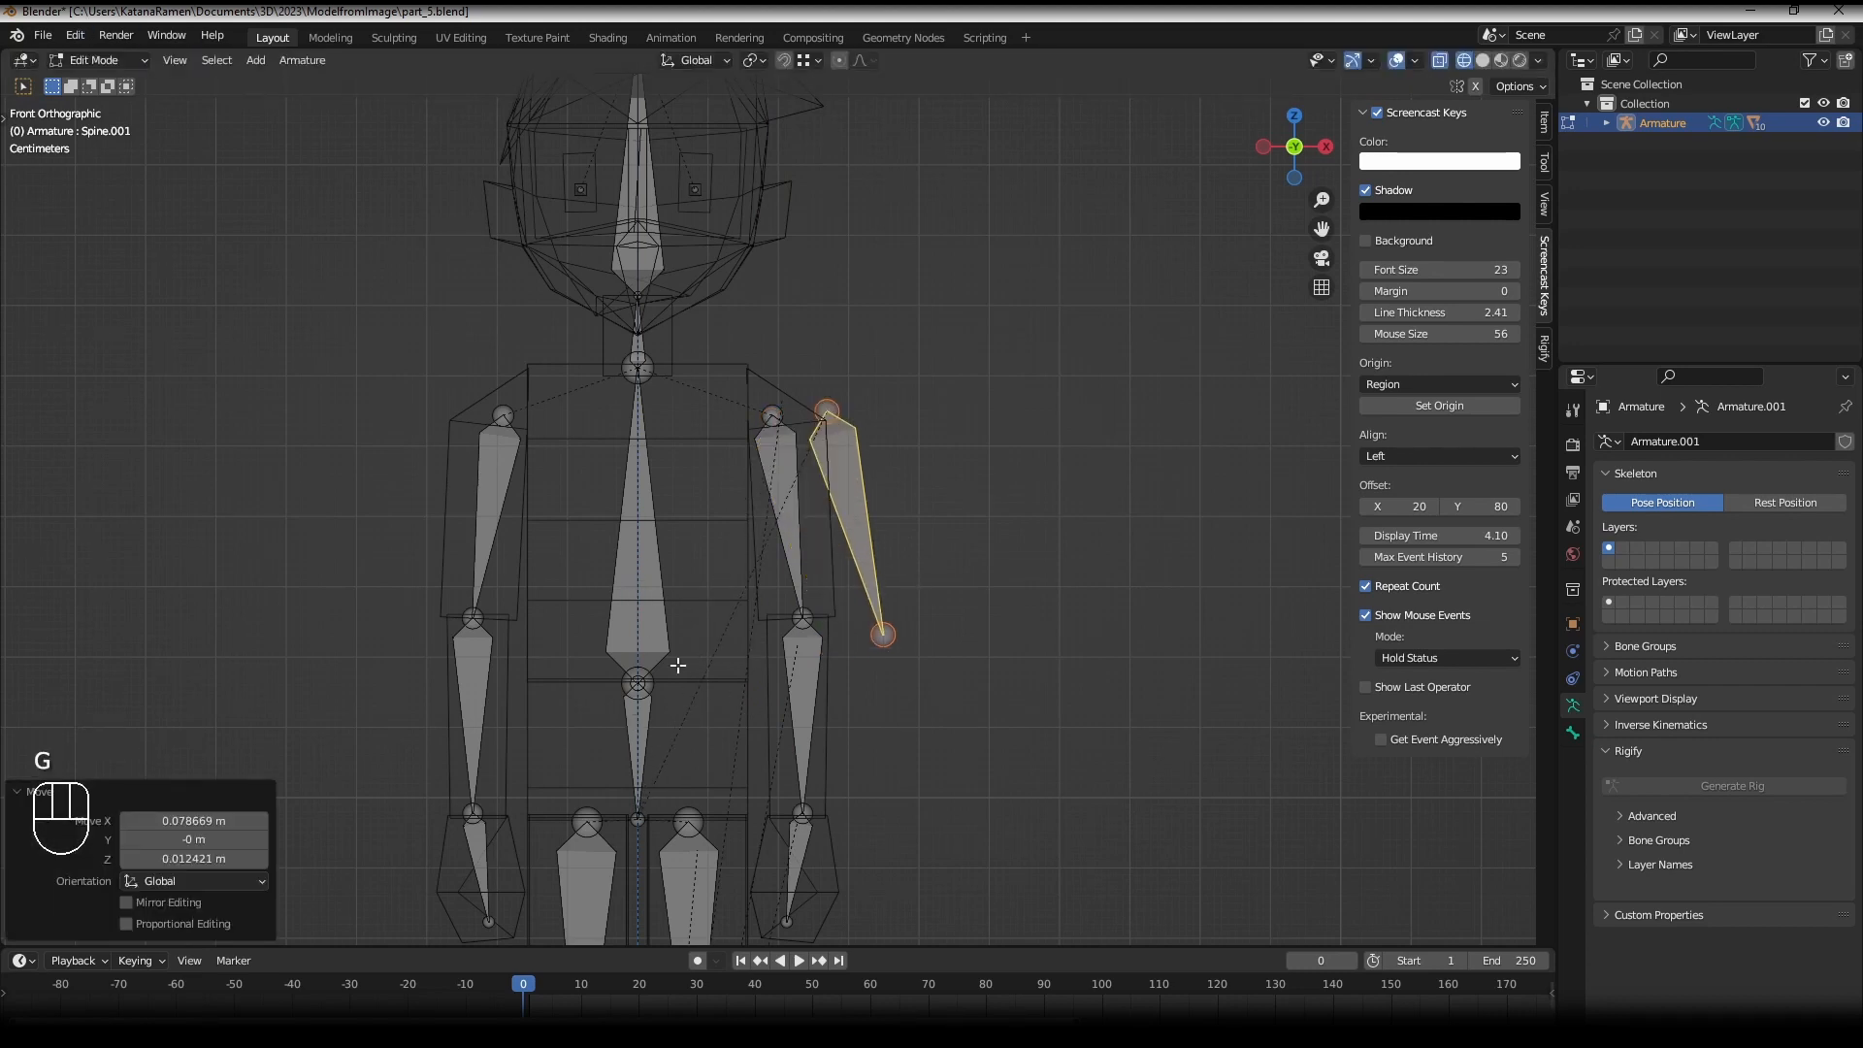
- Test-move the Pelvis and Spine bones in Edit Mode to check their link to the duplicated bone beside the Arm.l bone
right_click(632, 572)
key("g")
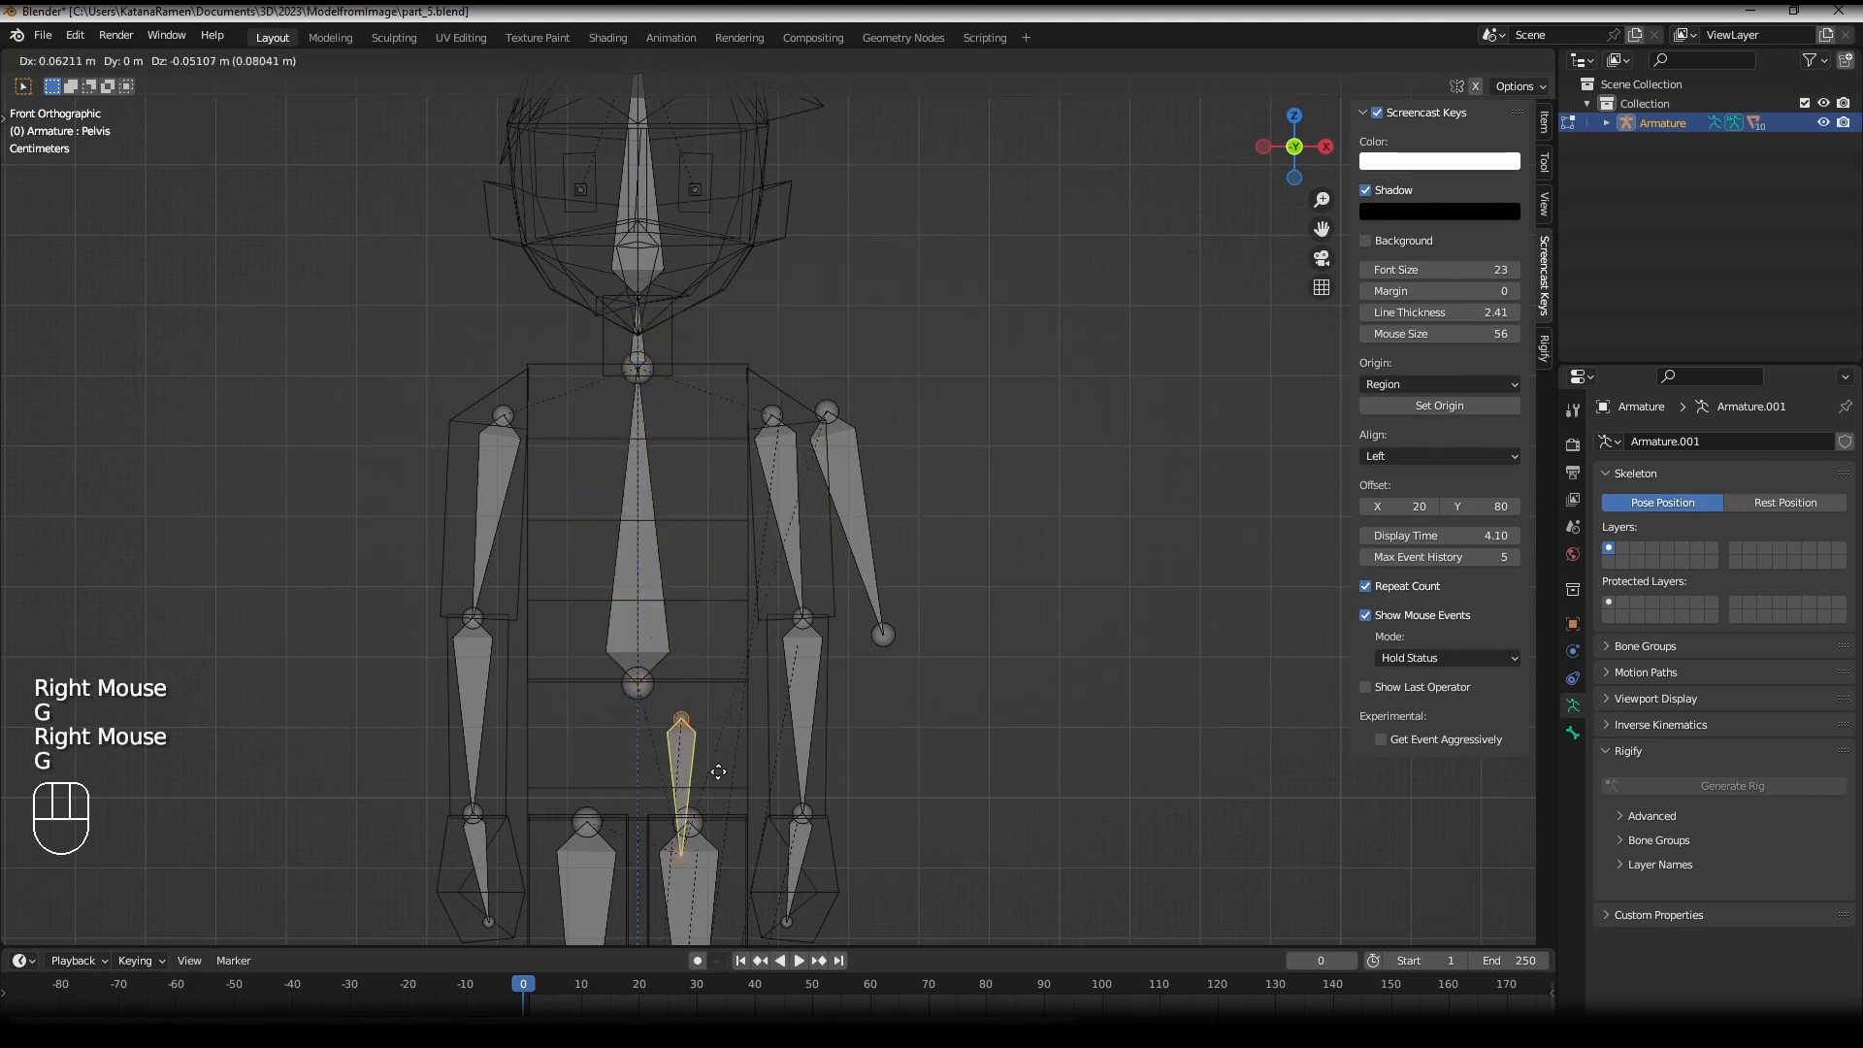
right_click(648, 706)
right_click(682, 611)
key("g")
right_click(681, 611)
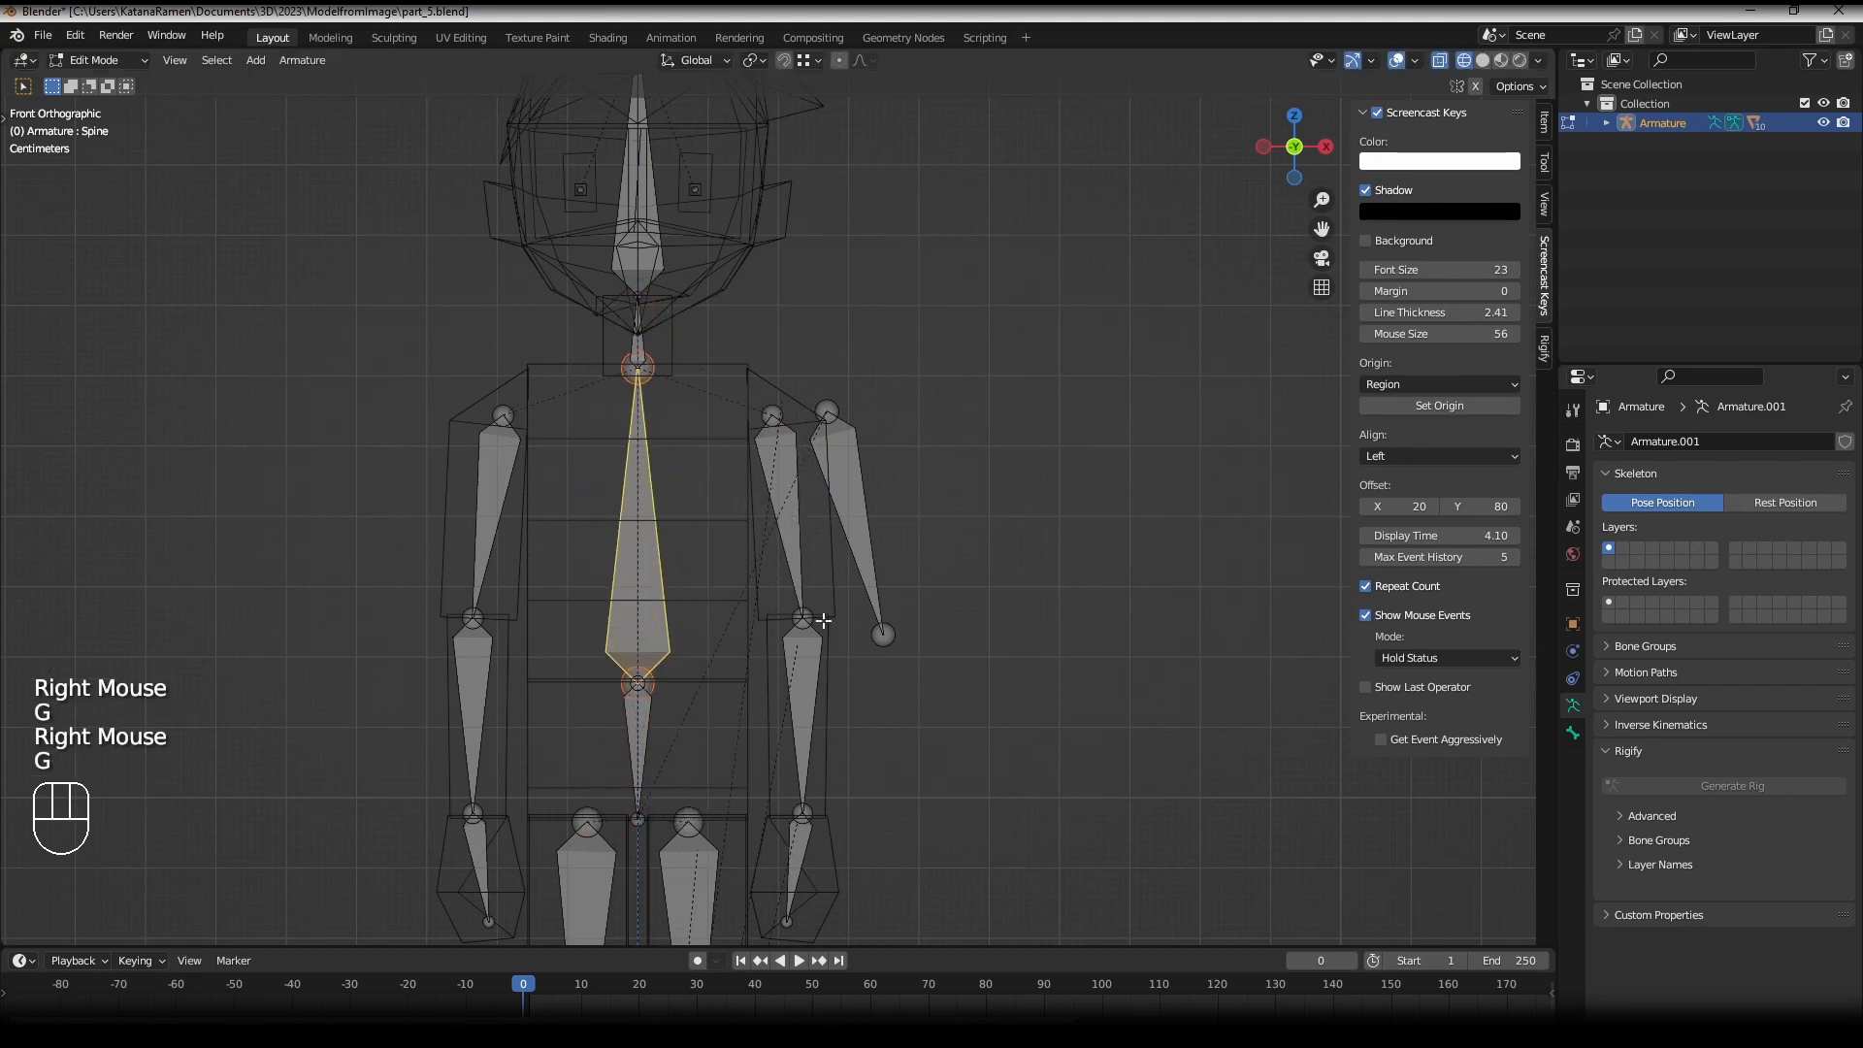
right_click(827, 528)
- Switch the armature to Pose Mode and test-rotate the Pelvis bone
left_click(74, 62)
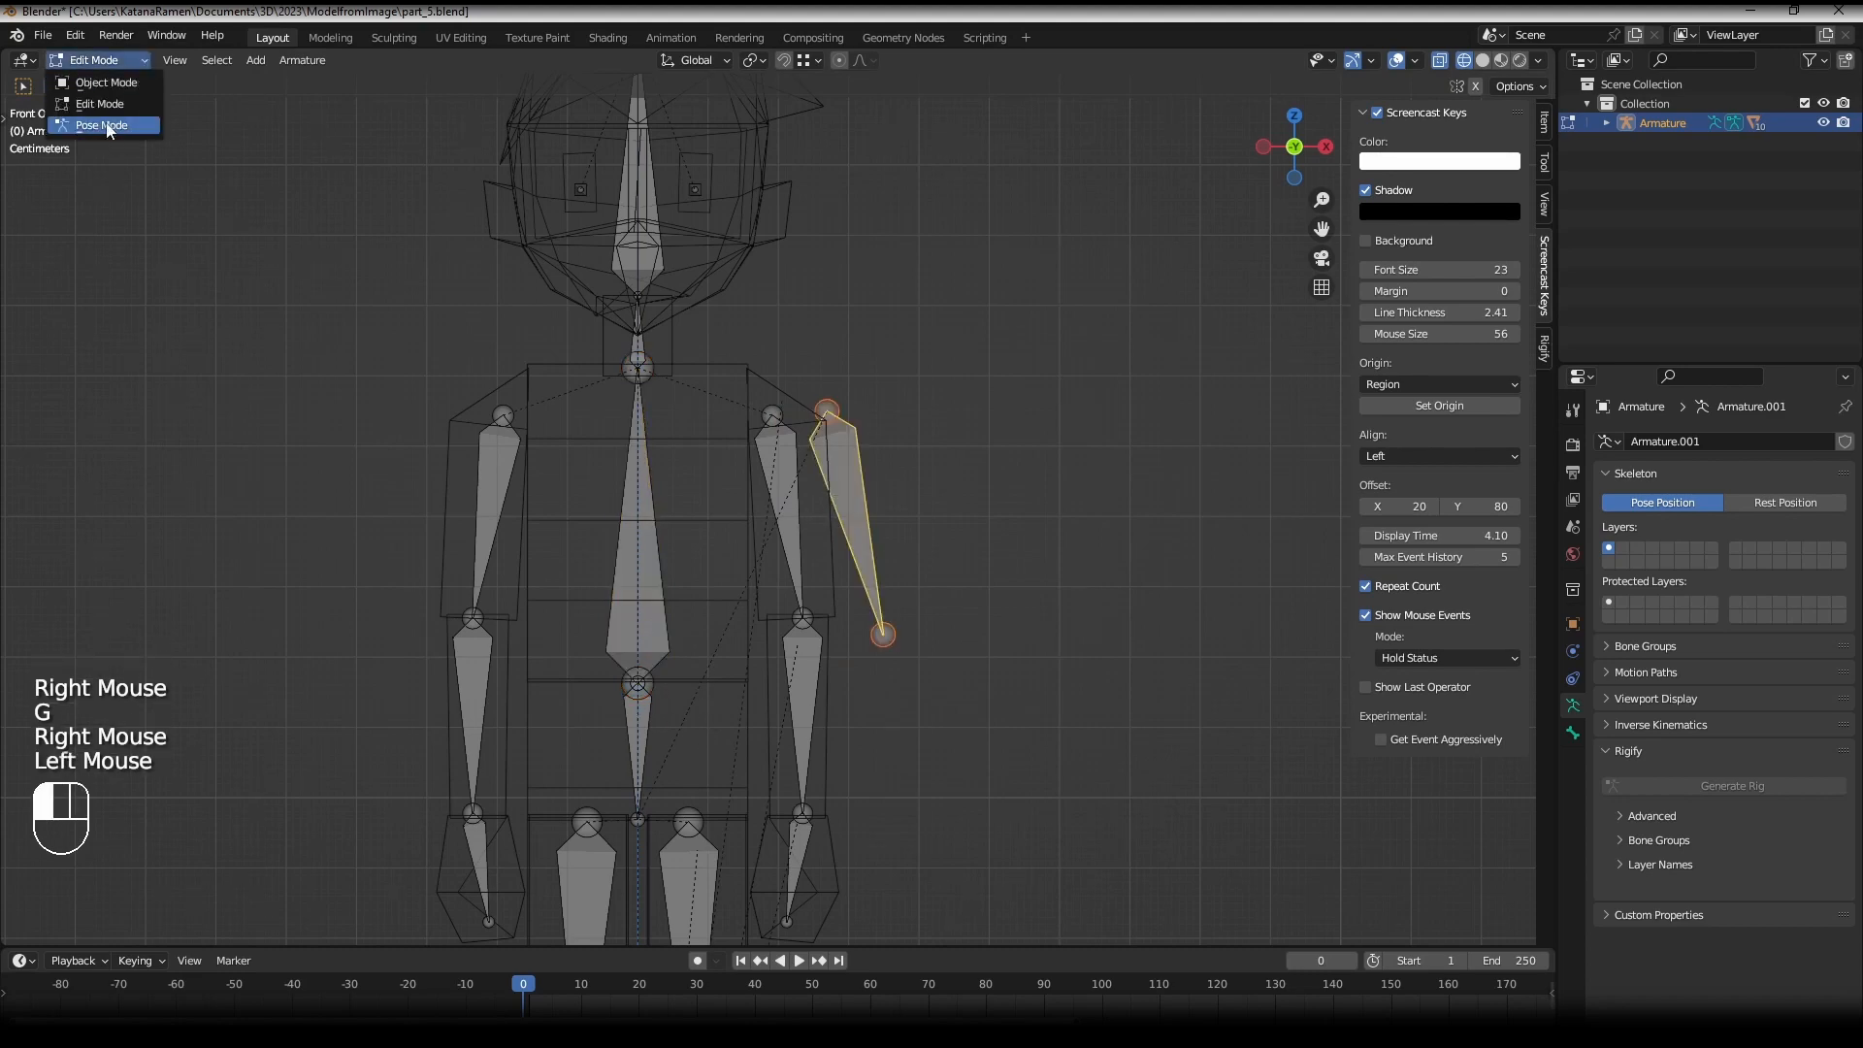
left_click(97, 125)
right_click(631, 737)
key("r")
right_click(854, 660)
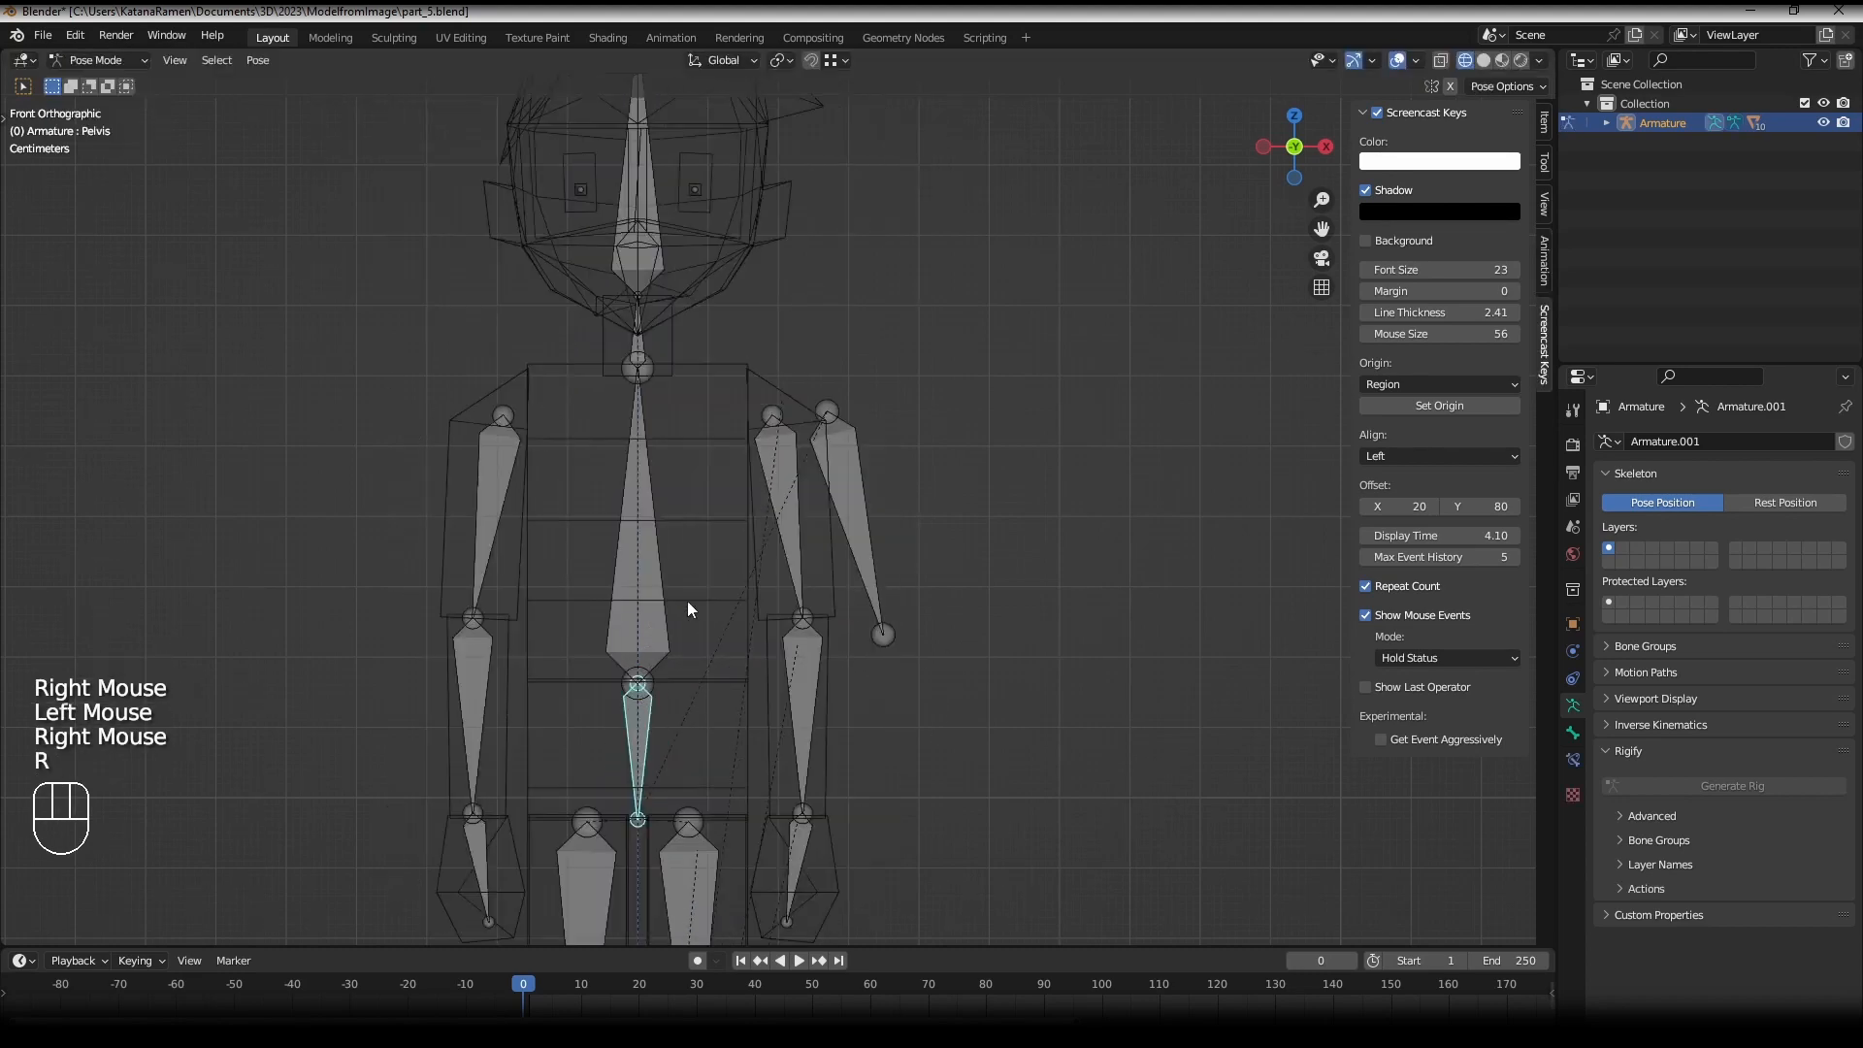
- Test-rotate the Spine bone to check whether the duplicated bone beside the arm follows it
right_click(658, 596)
key("r")
right_click(926, 621)
right_click(926, 621)
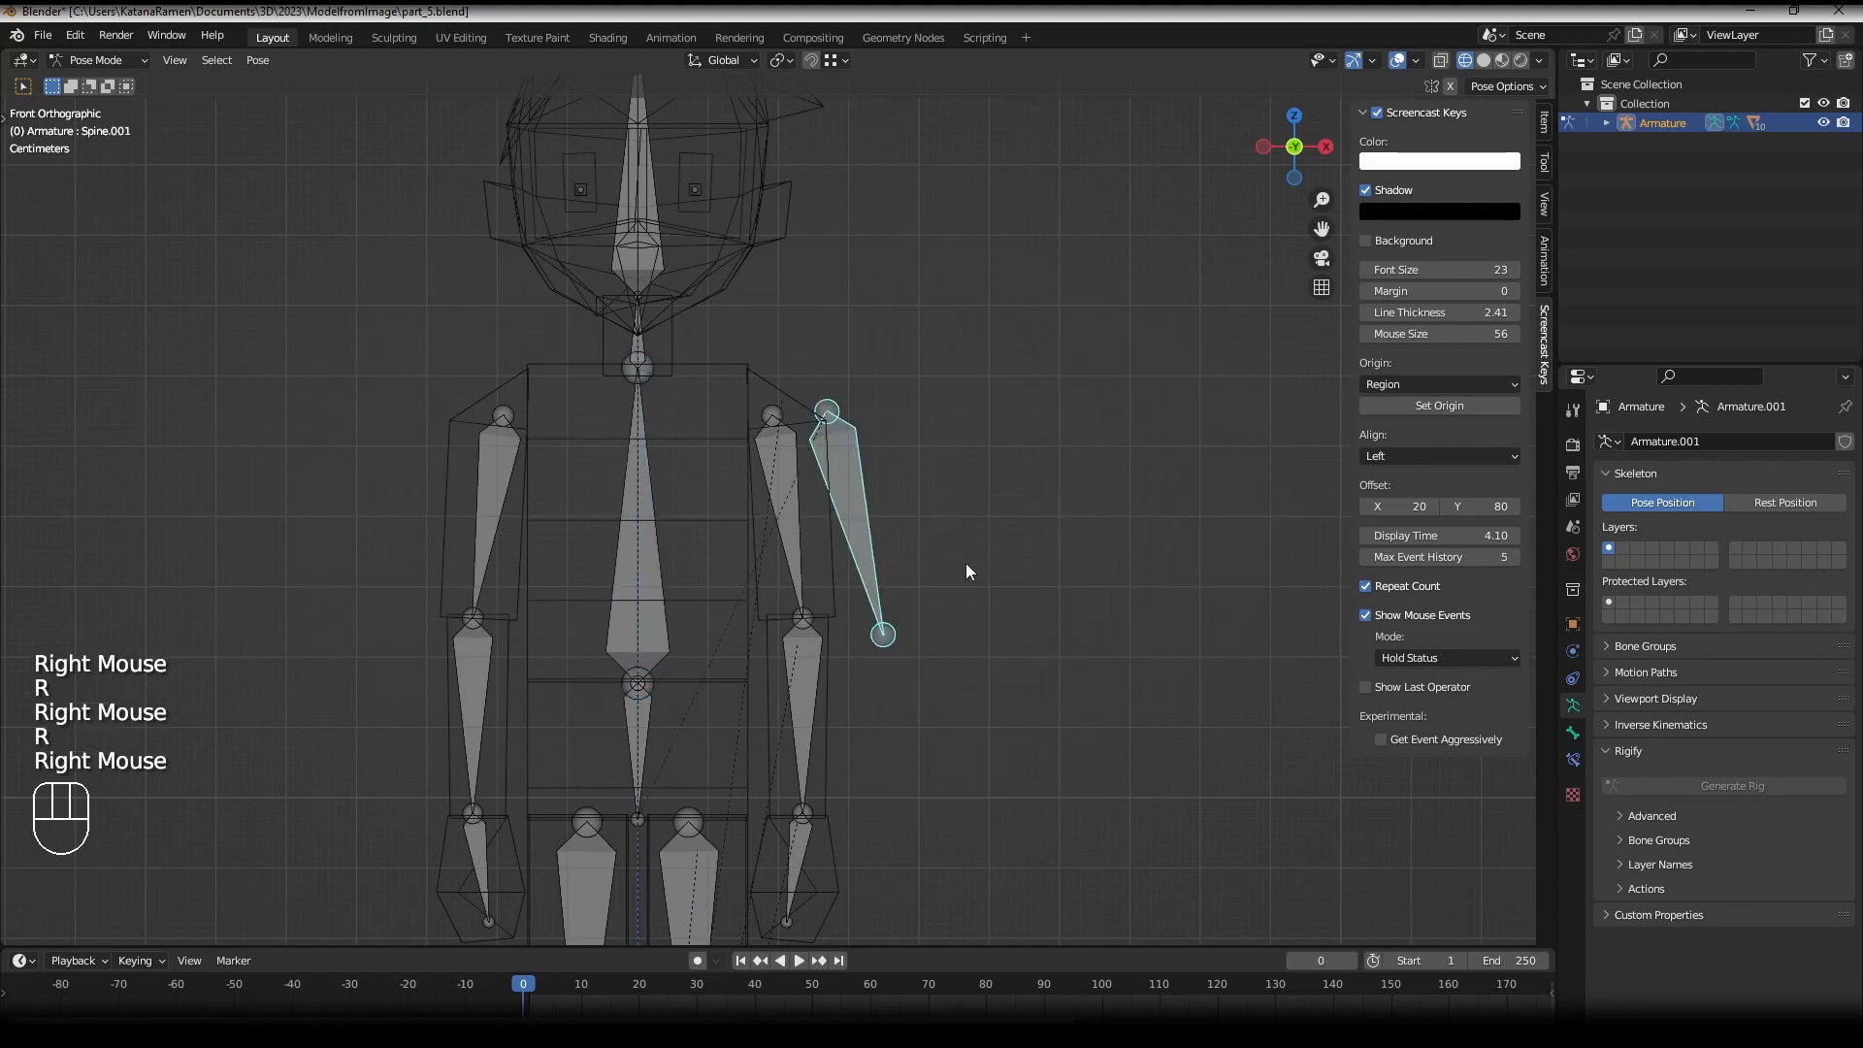
right_click(659, 604)
key("r")
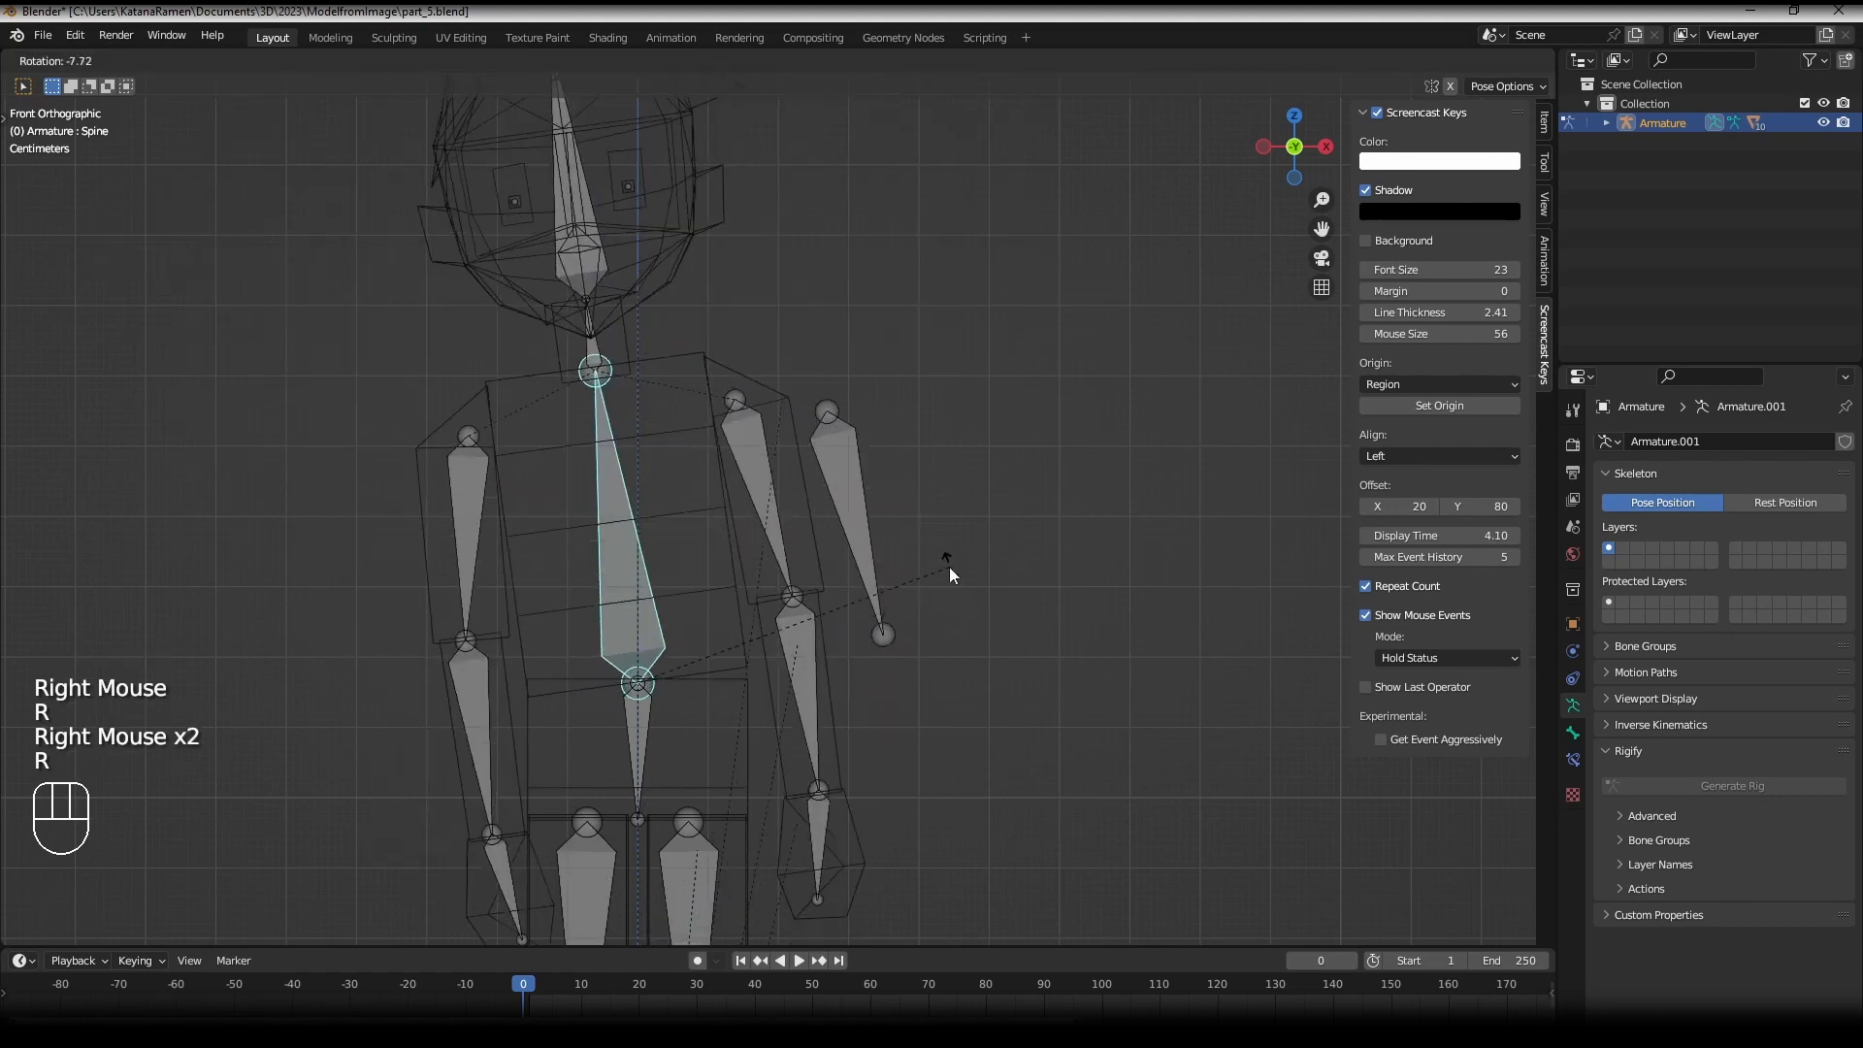
right_click(660, 535)
key("r")
right_click(832, 479)
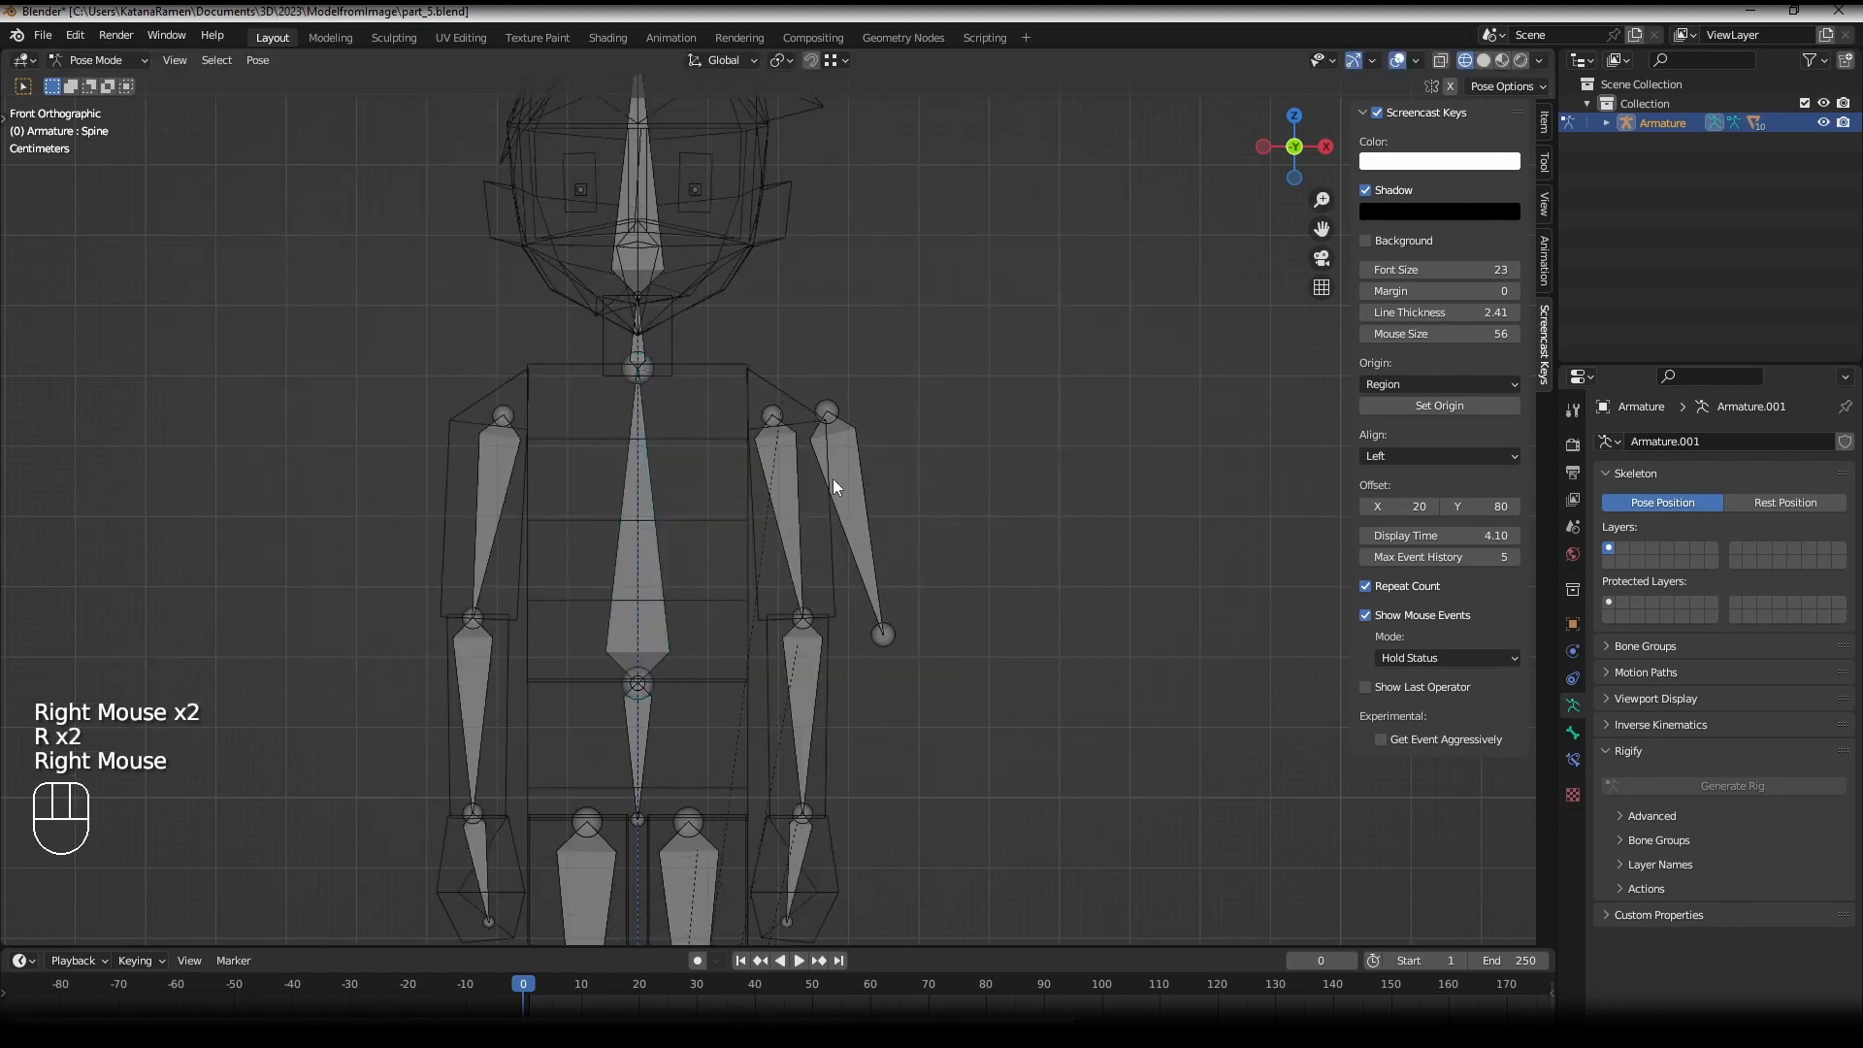
- Return to Edit Mode and parent the duplicated bone beside the arm to the Spine bone with Keep Offset
right_click(840, 475)
key("Tab")
right_click(858, 477)
right_click(664, 529, "shift")
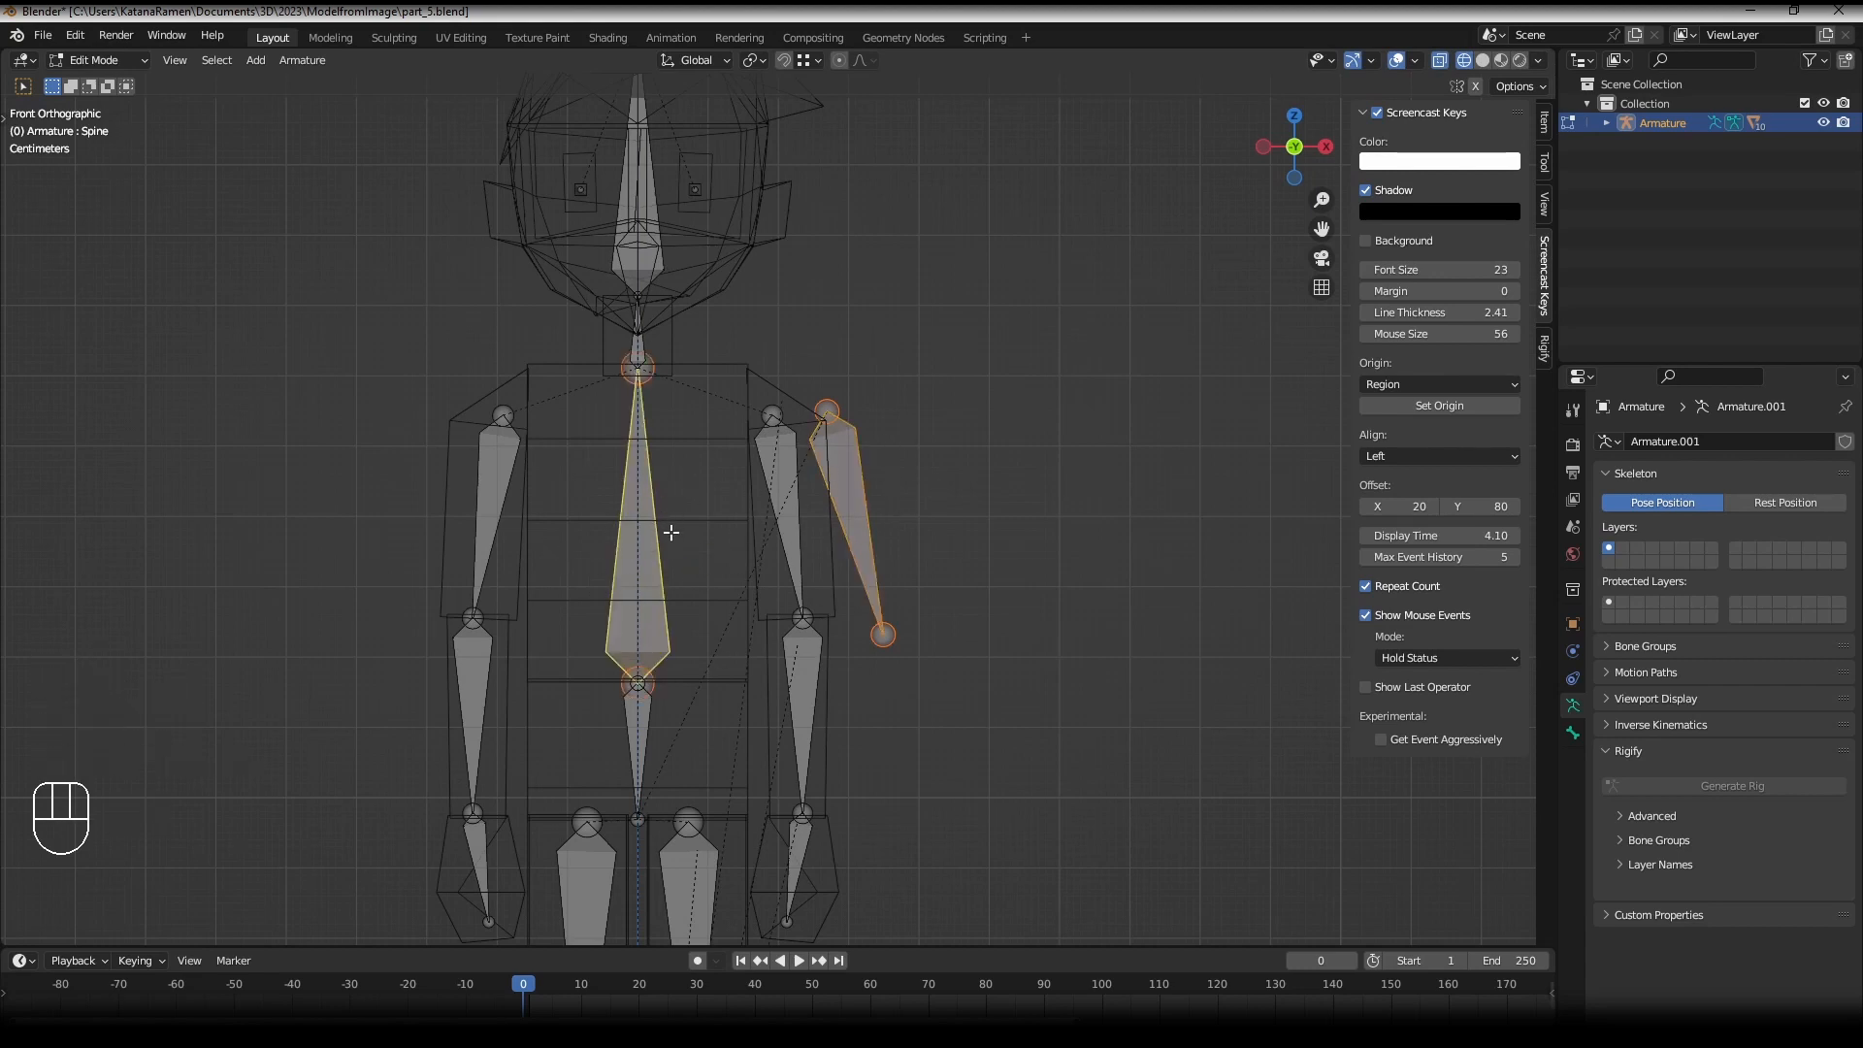
key("ctrl+p")
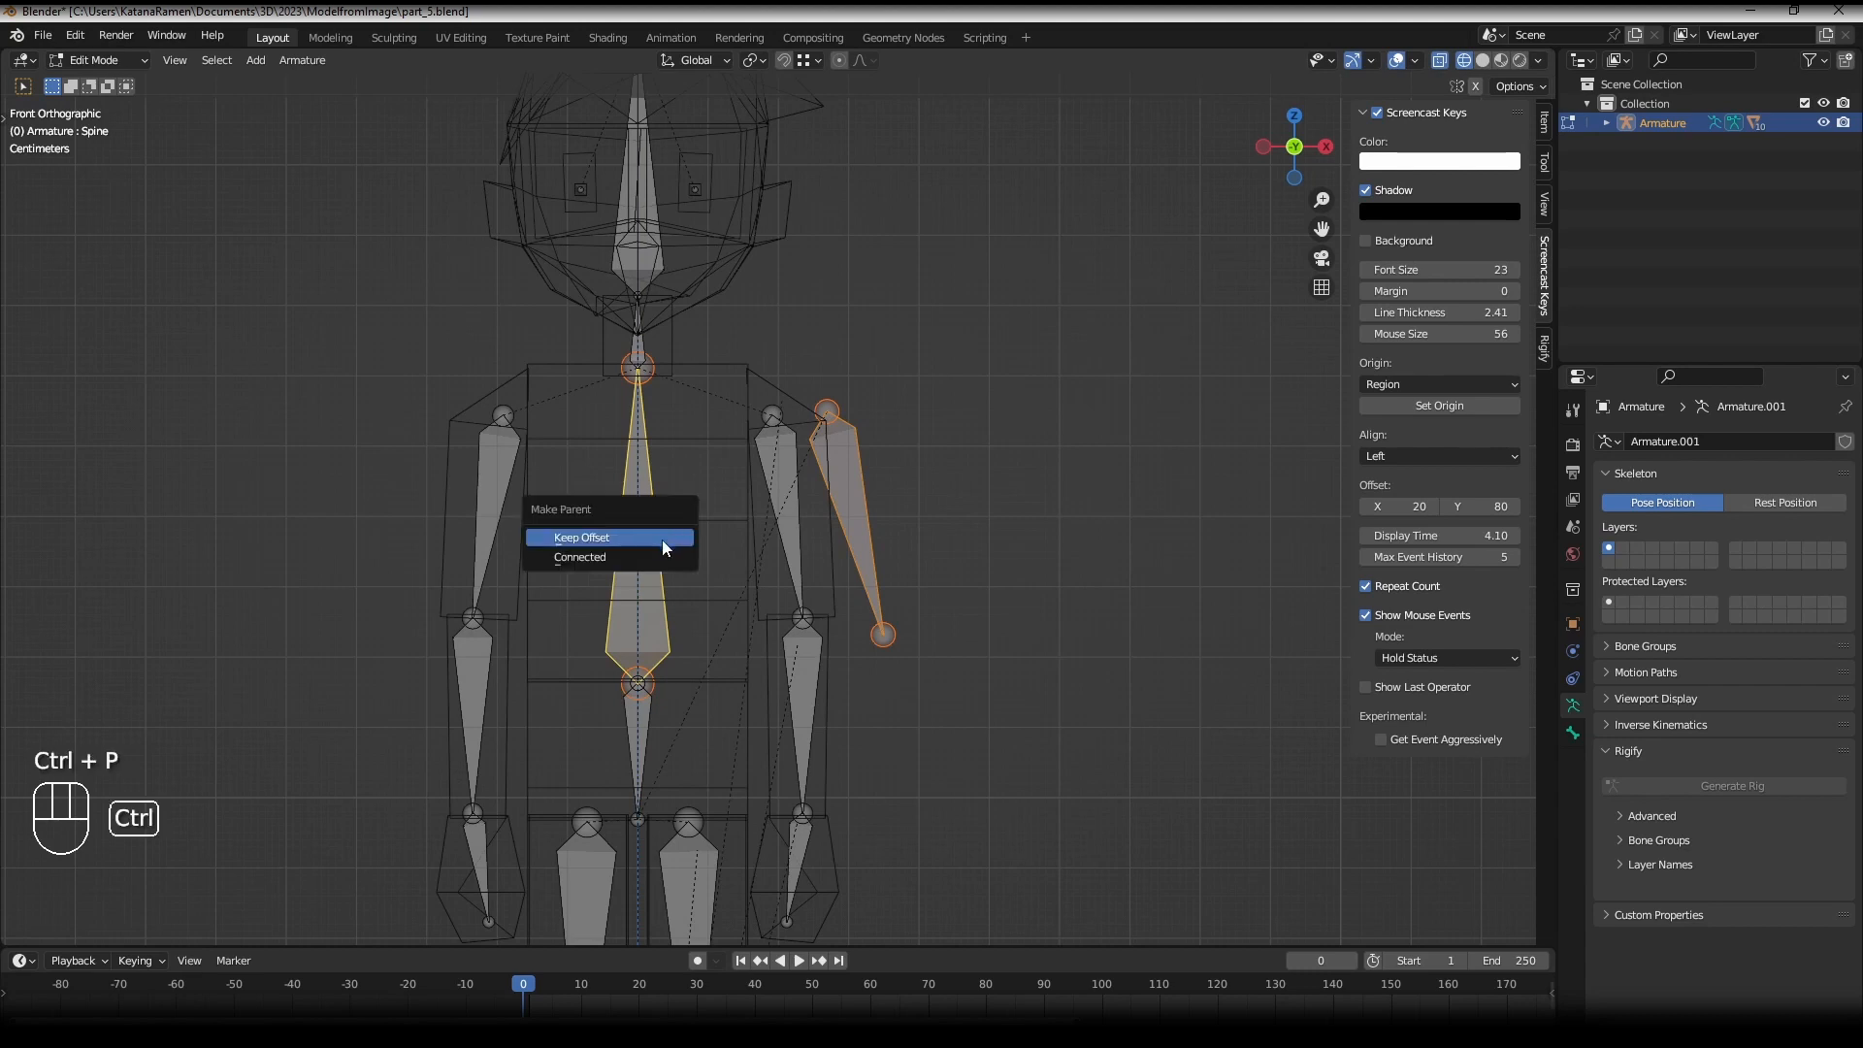
left_click(606, 543)
- Move the upper joint of the duplicated bone about 0.01 m outward along X
right_click(667, 645)
right_click(847, 490)
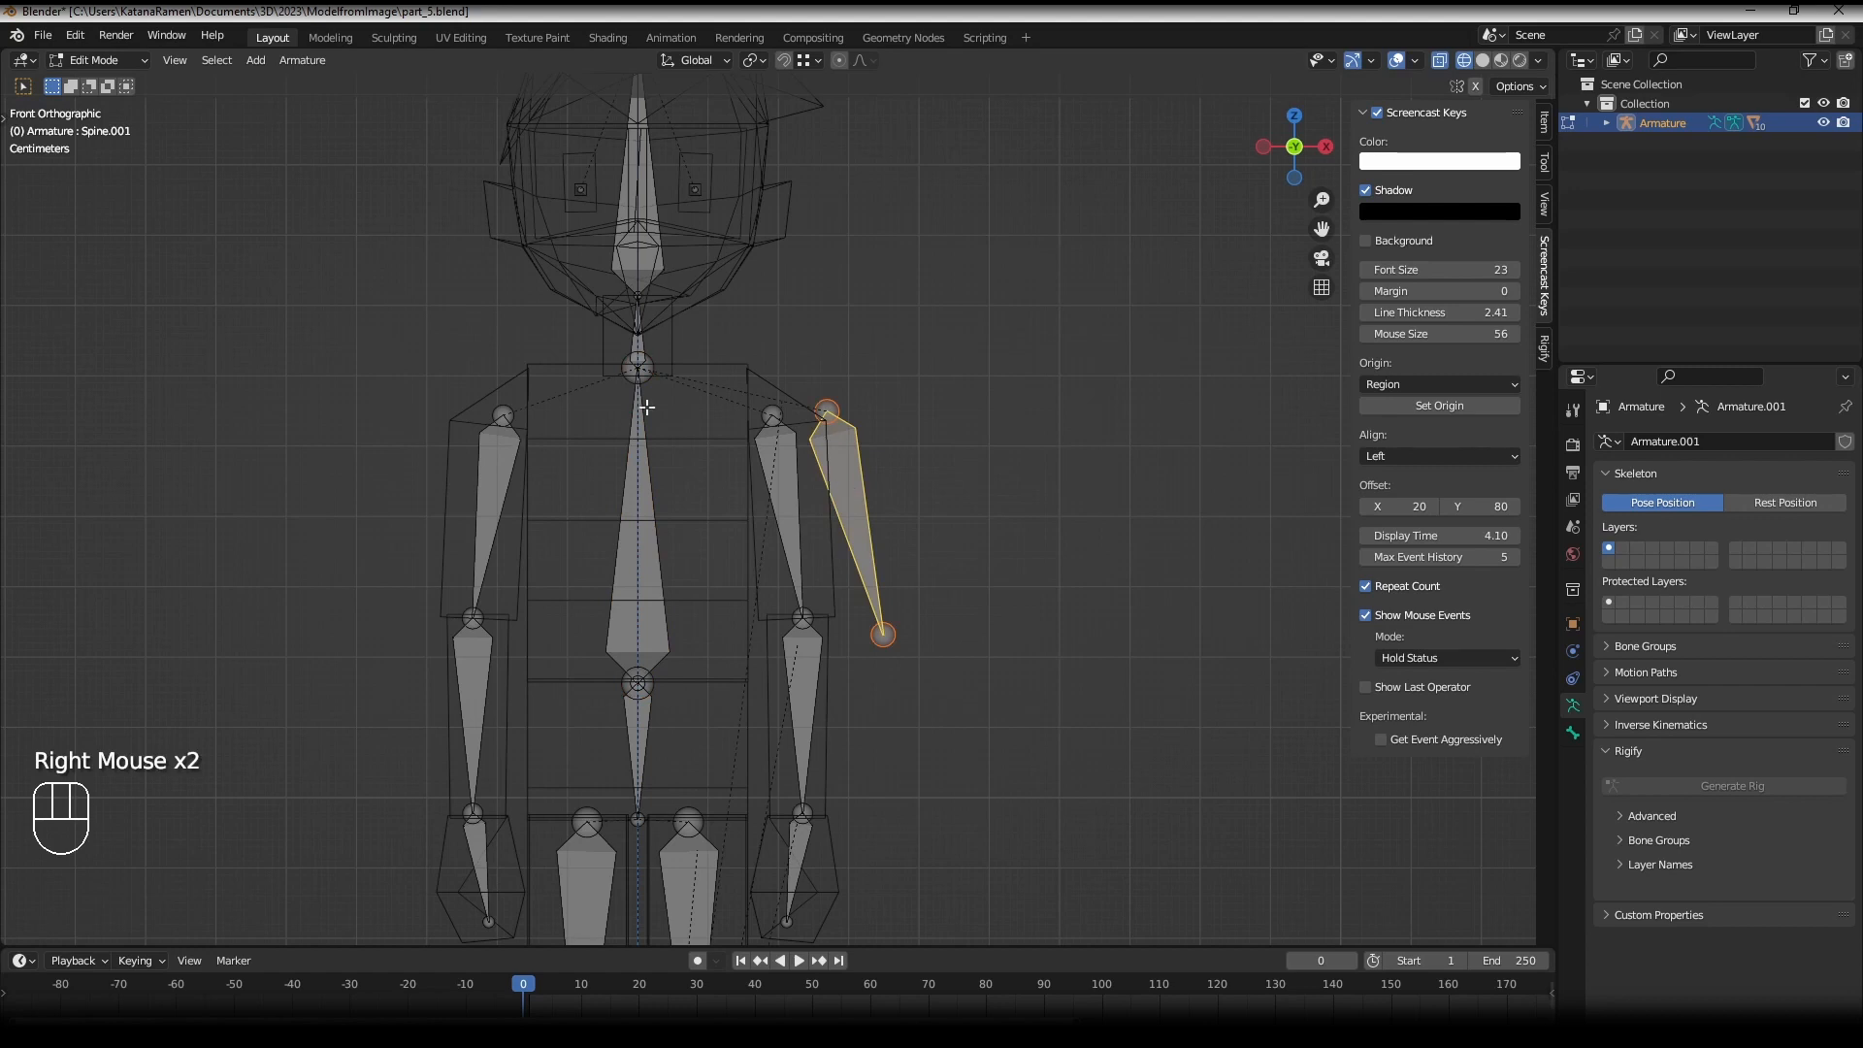
right_click_drag(834, 416, 793, 424)
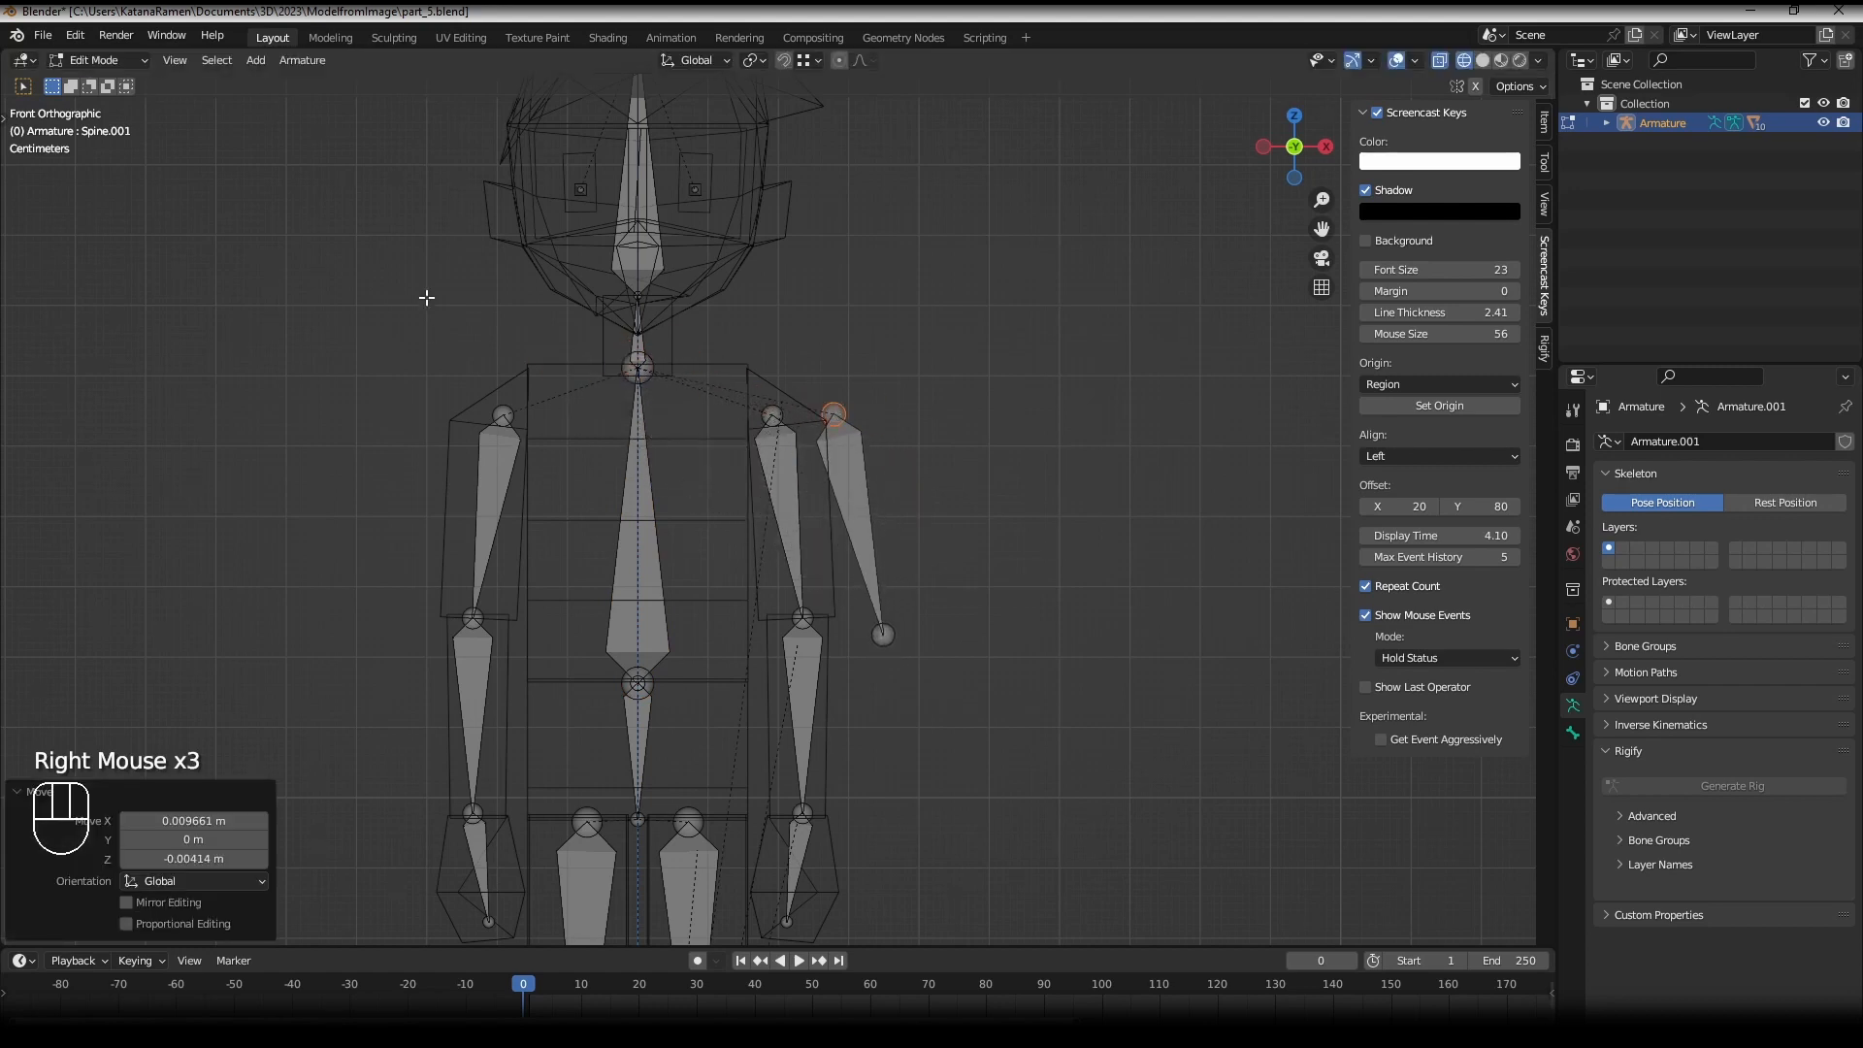
- Switch to Pose Mode and test-rotate the Spine bone to check the new parenting of the duplicated bone
left_click(102, 60)
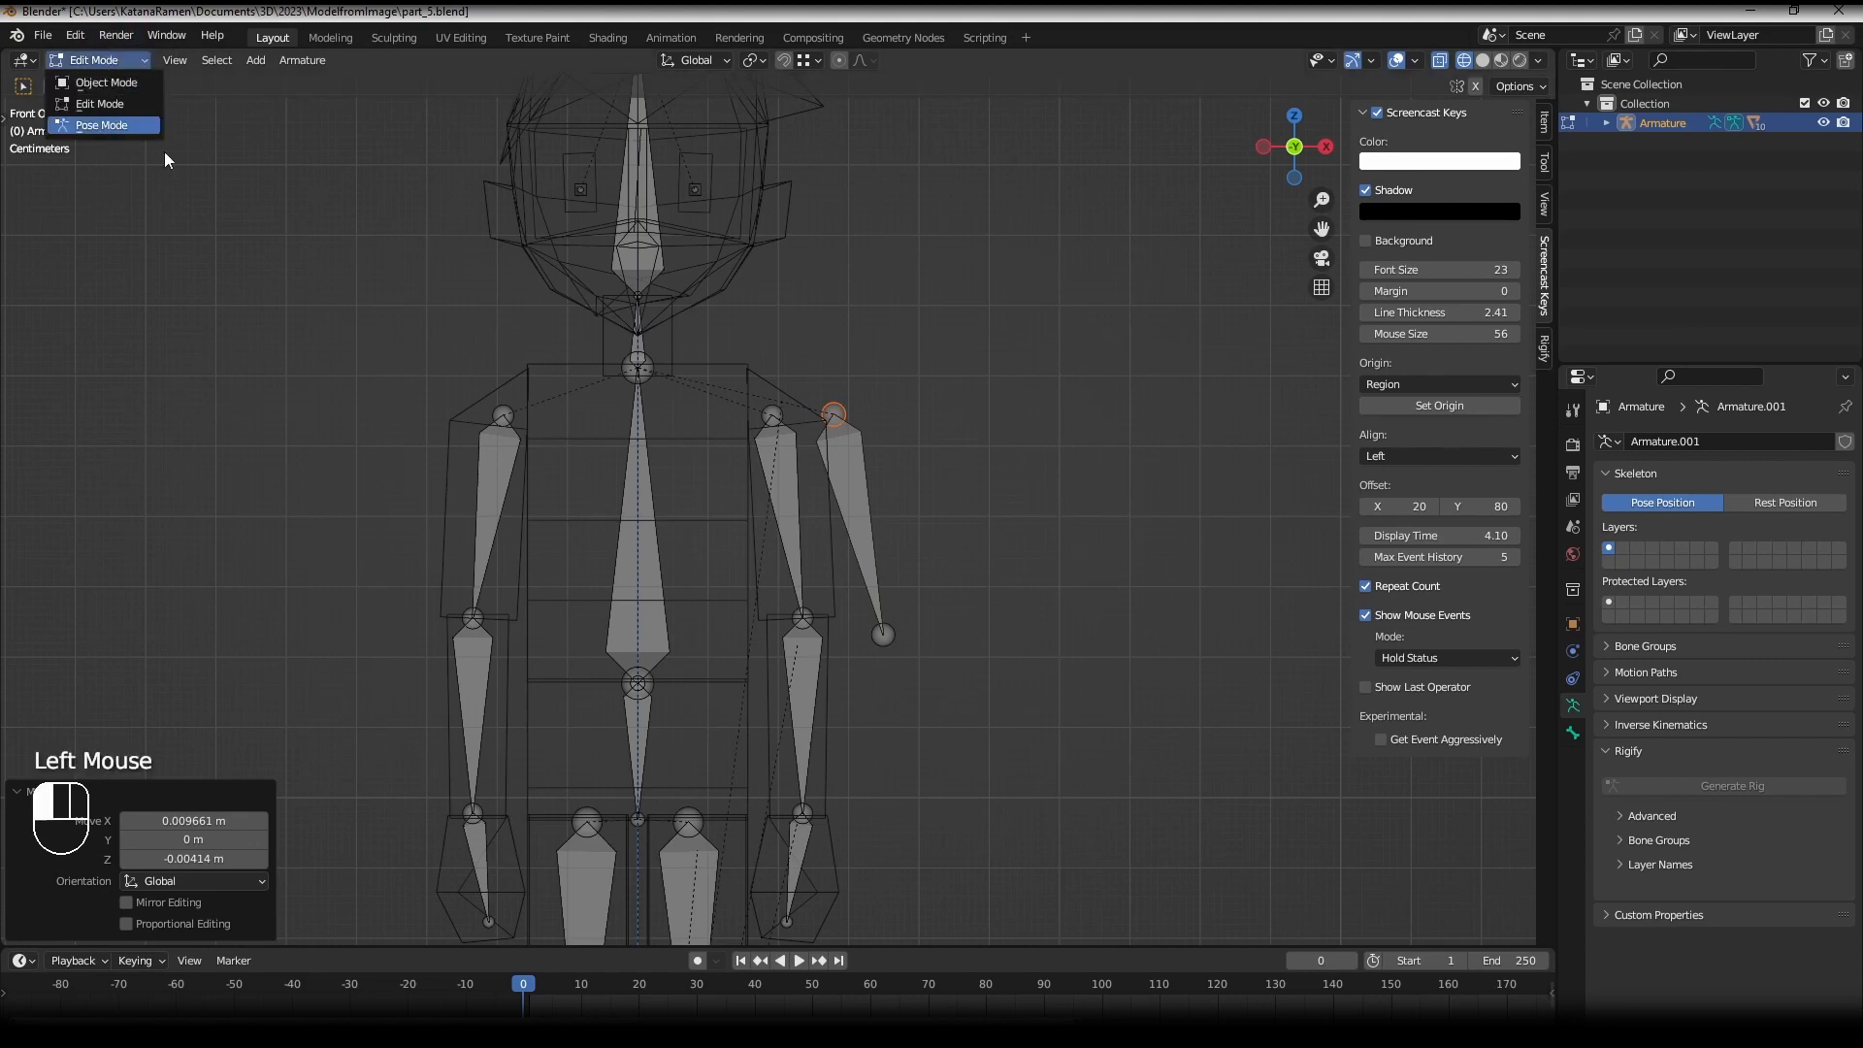
left_click(101, 126)
right_click(638, 456)
key("r")
right_click(850, 470)
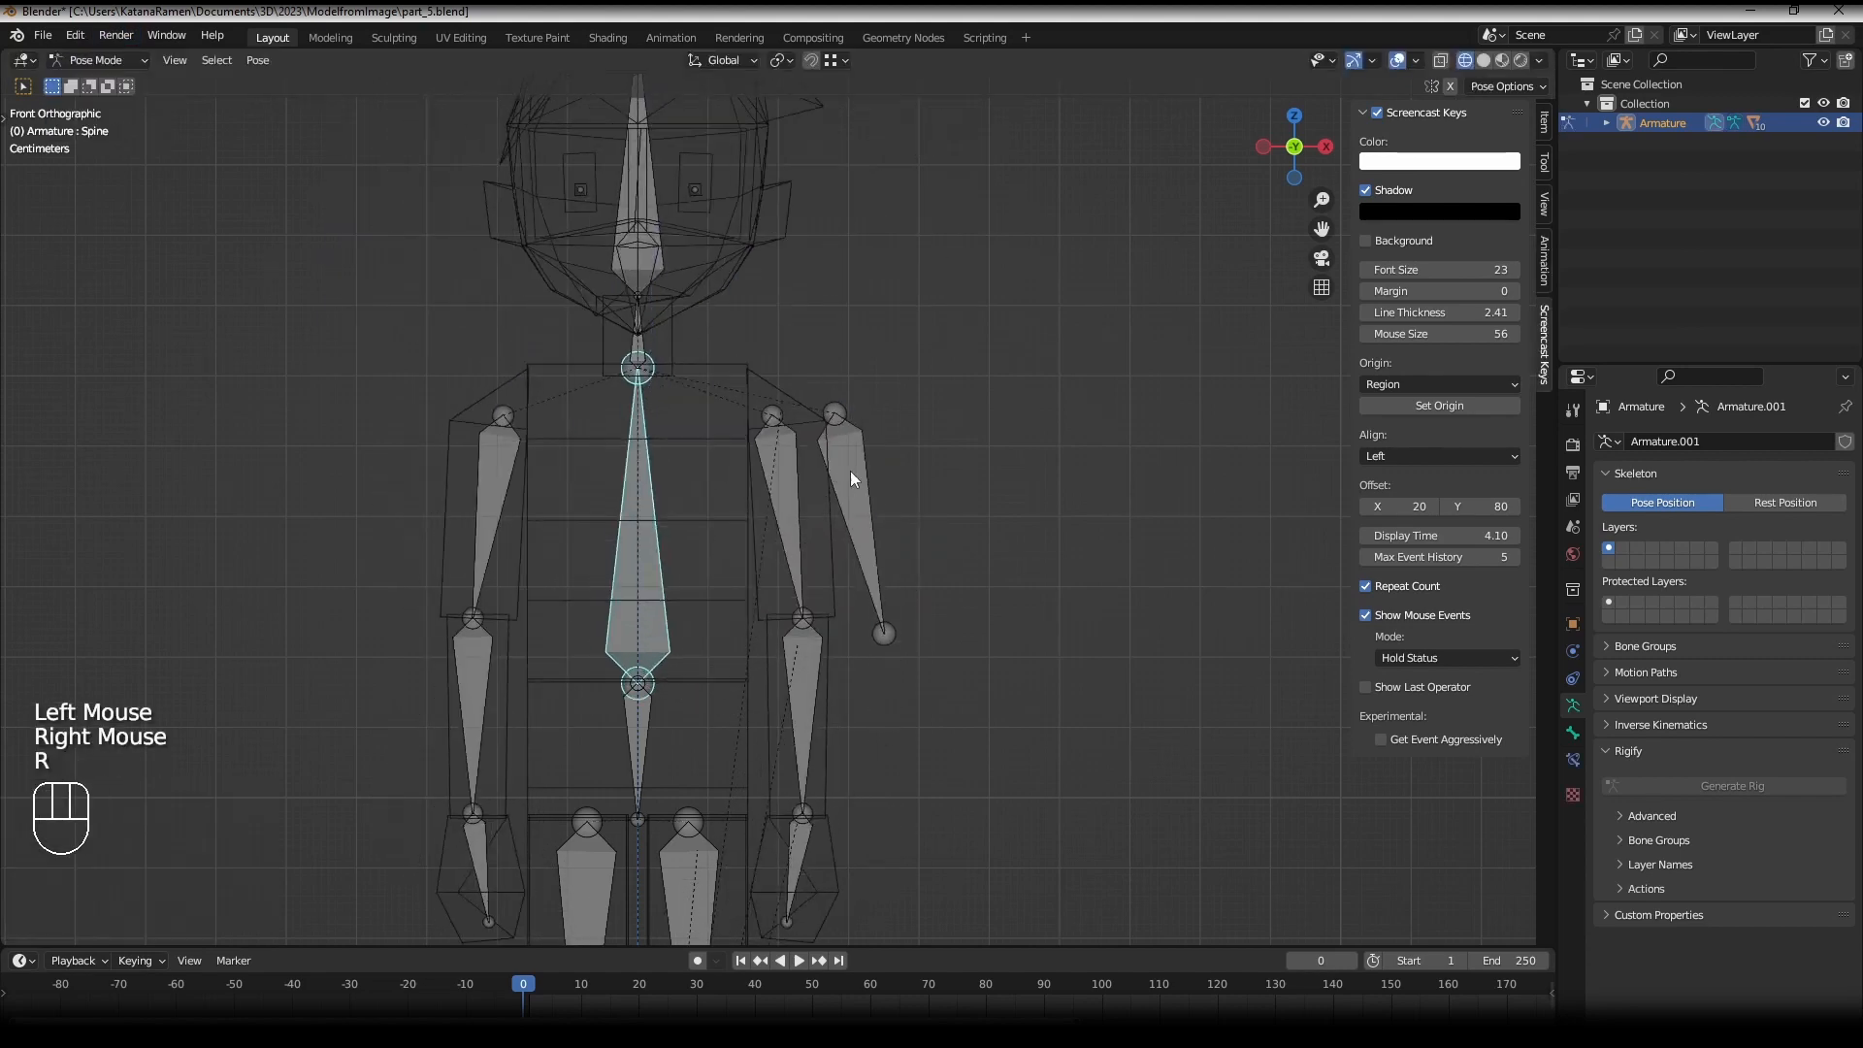
- Return to Edit Mode and delete the duplicated bone beside the Arm.l bone
middle_click_drag(730, 383, 617, 545, "shift")
scroll(637, 504, "down", 2)
key("Tab")
right_click(651, 539)
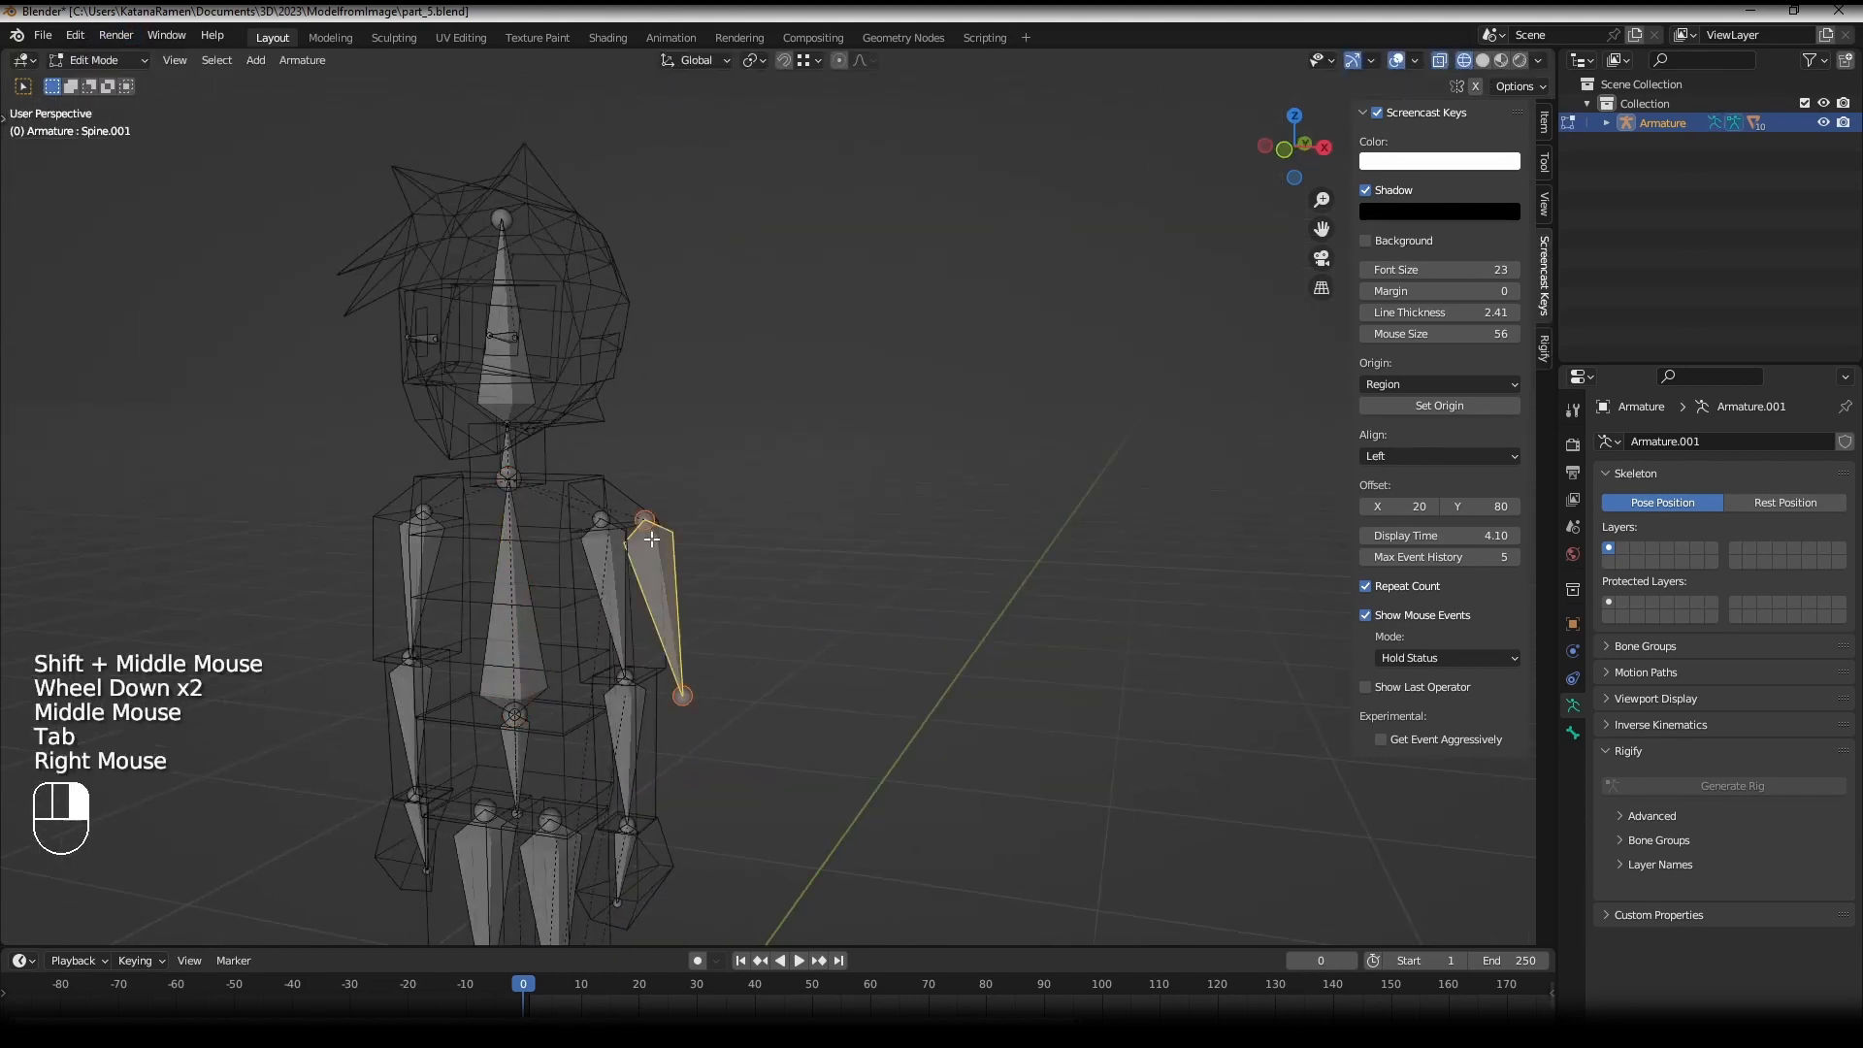
key("Delete")
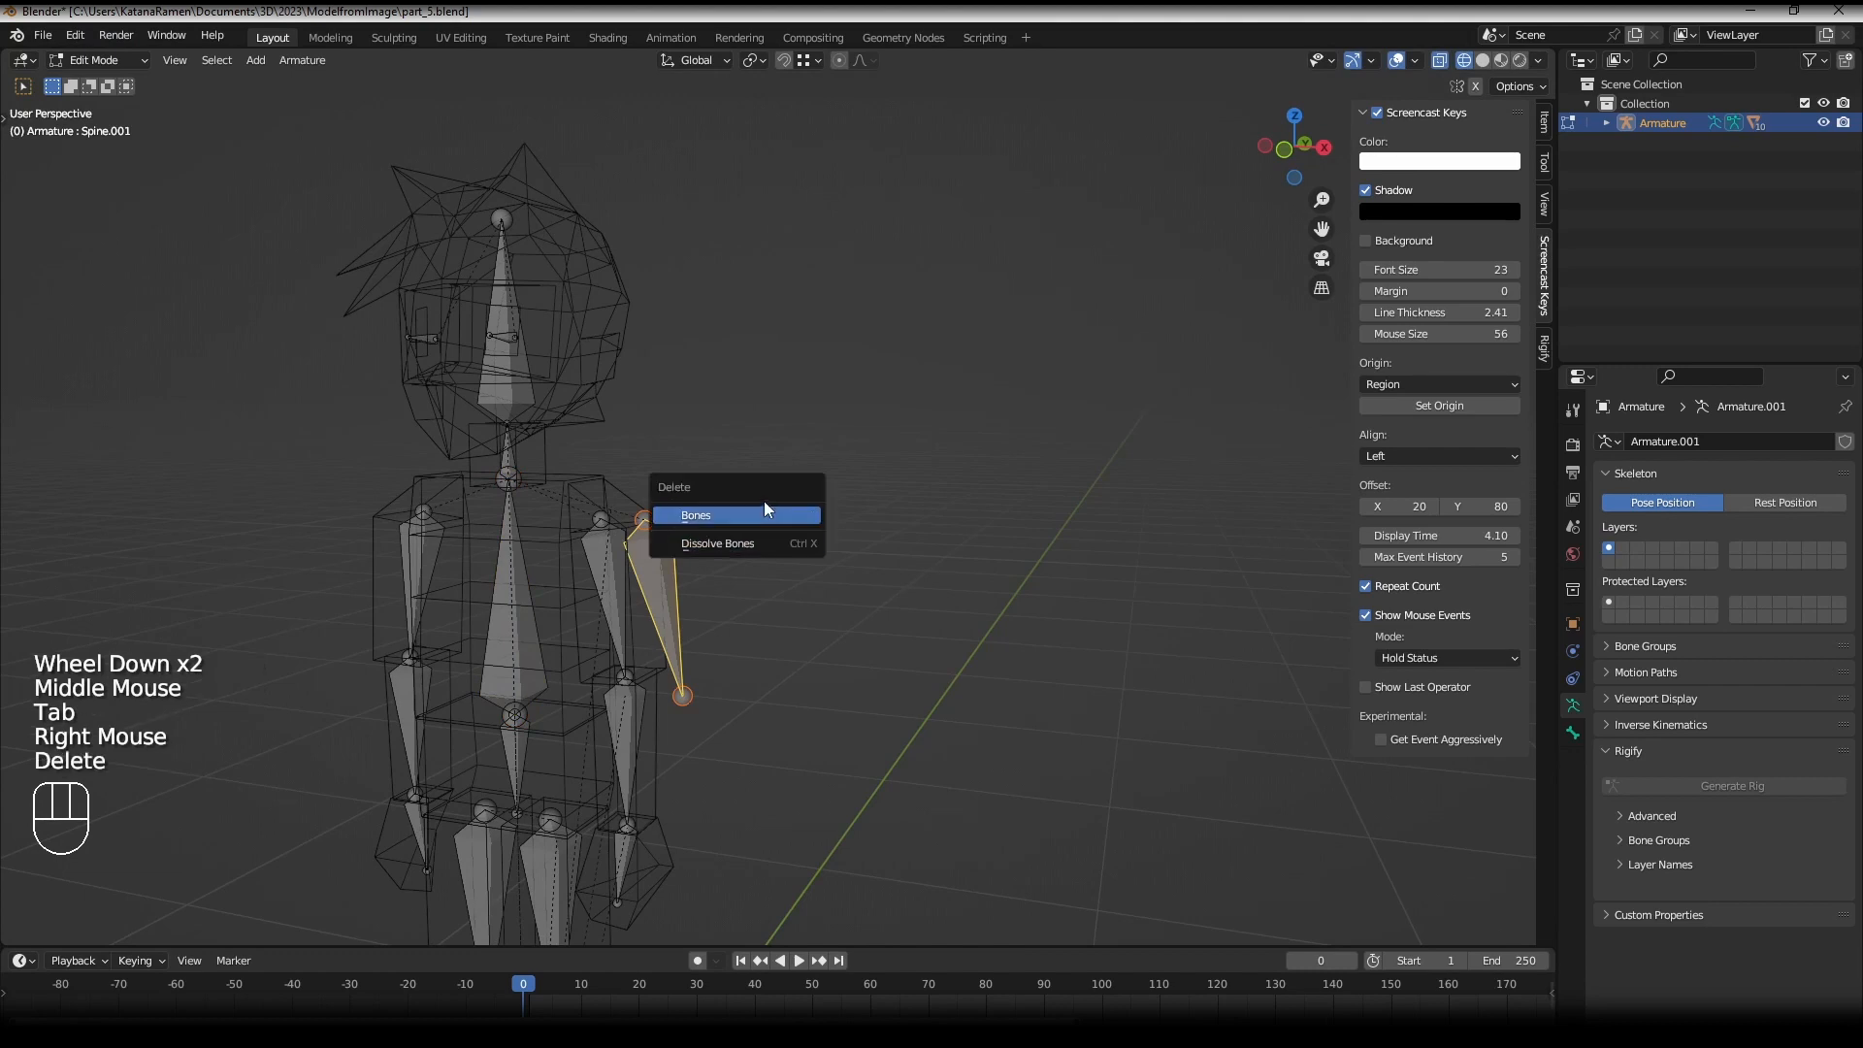
left_click(765, 508)
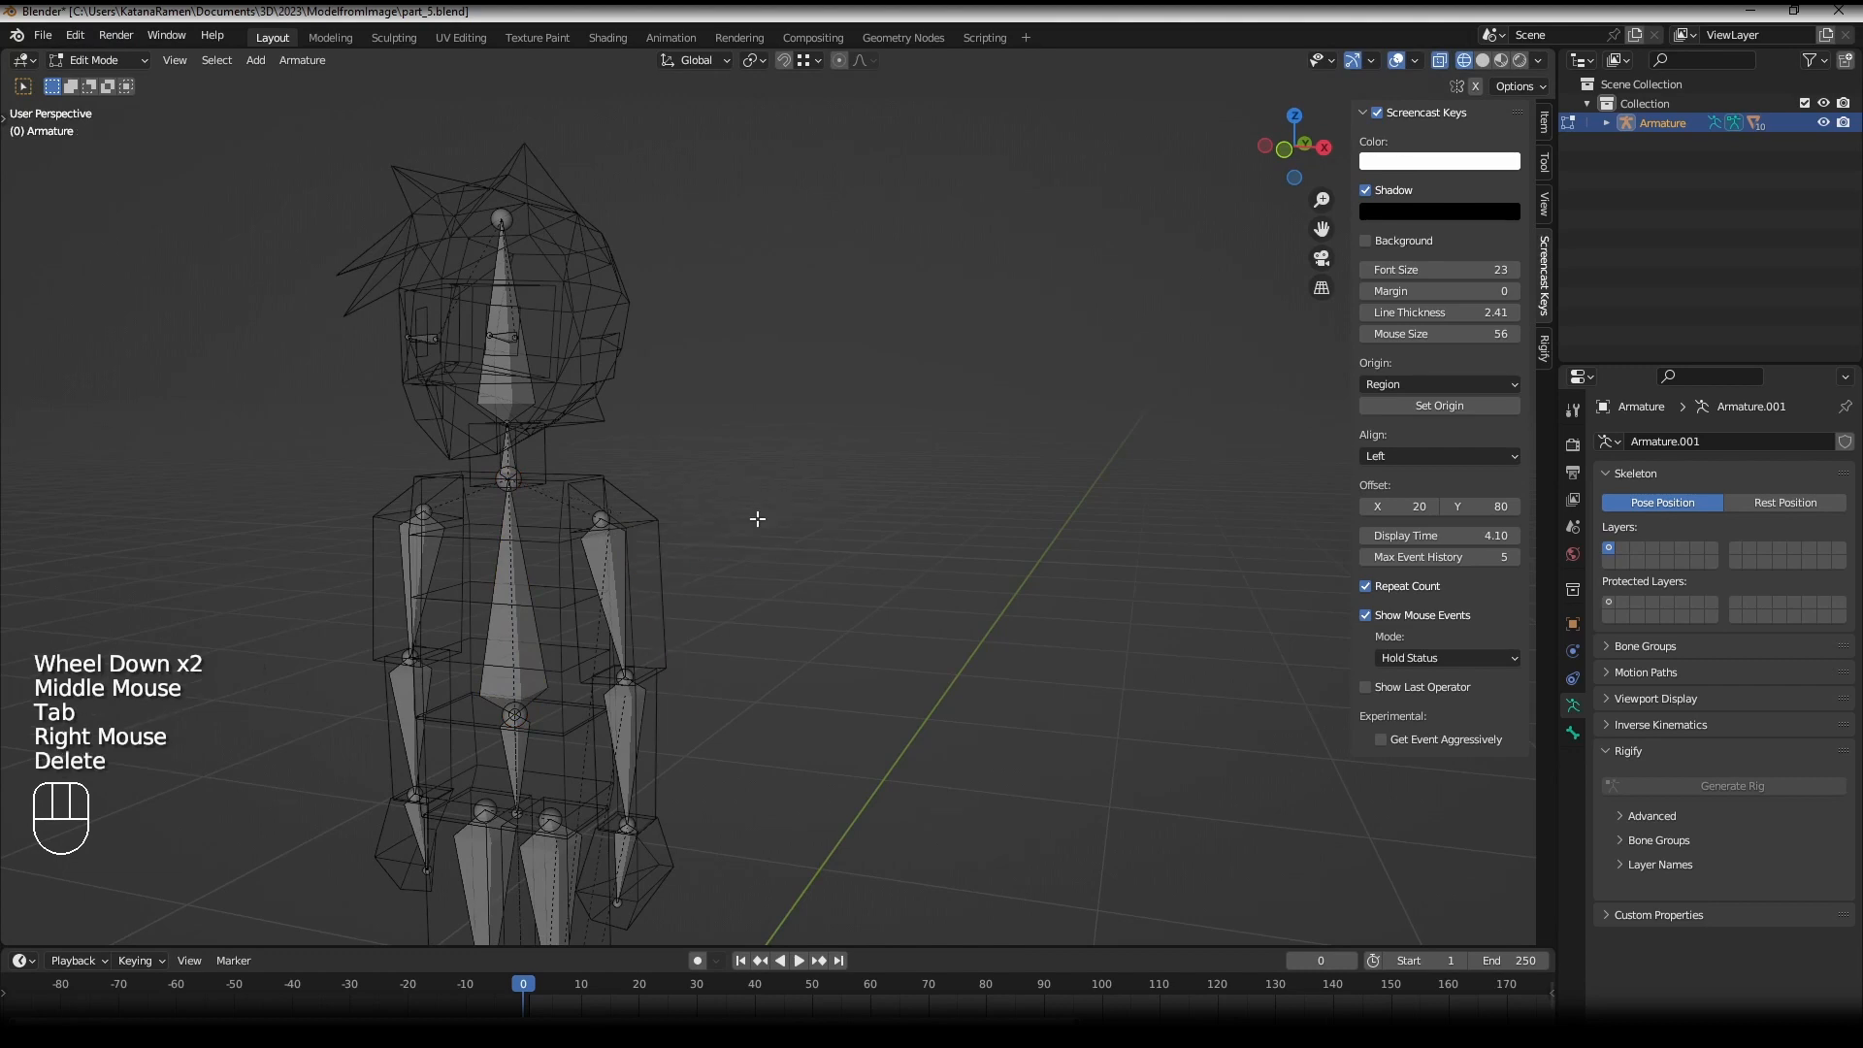
- Parent the Head bone to the Forarm.l bone with Keep Offset in front orthographic view
key("KP_1")
right_click(690, 384)
scroll(691, 595, "up", 2)
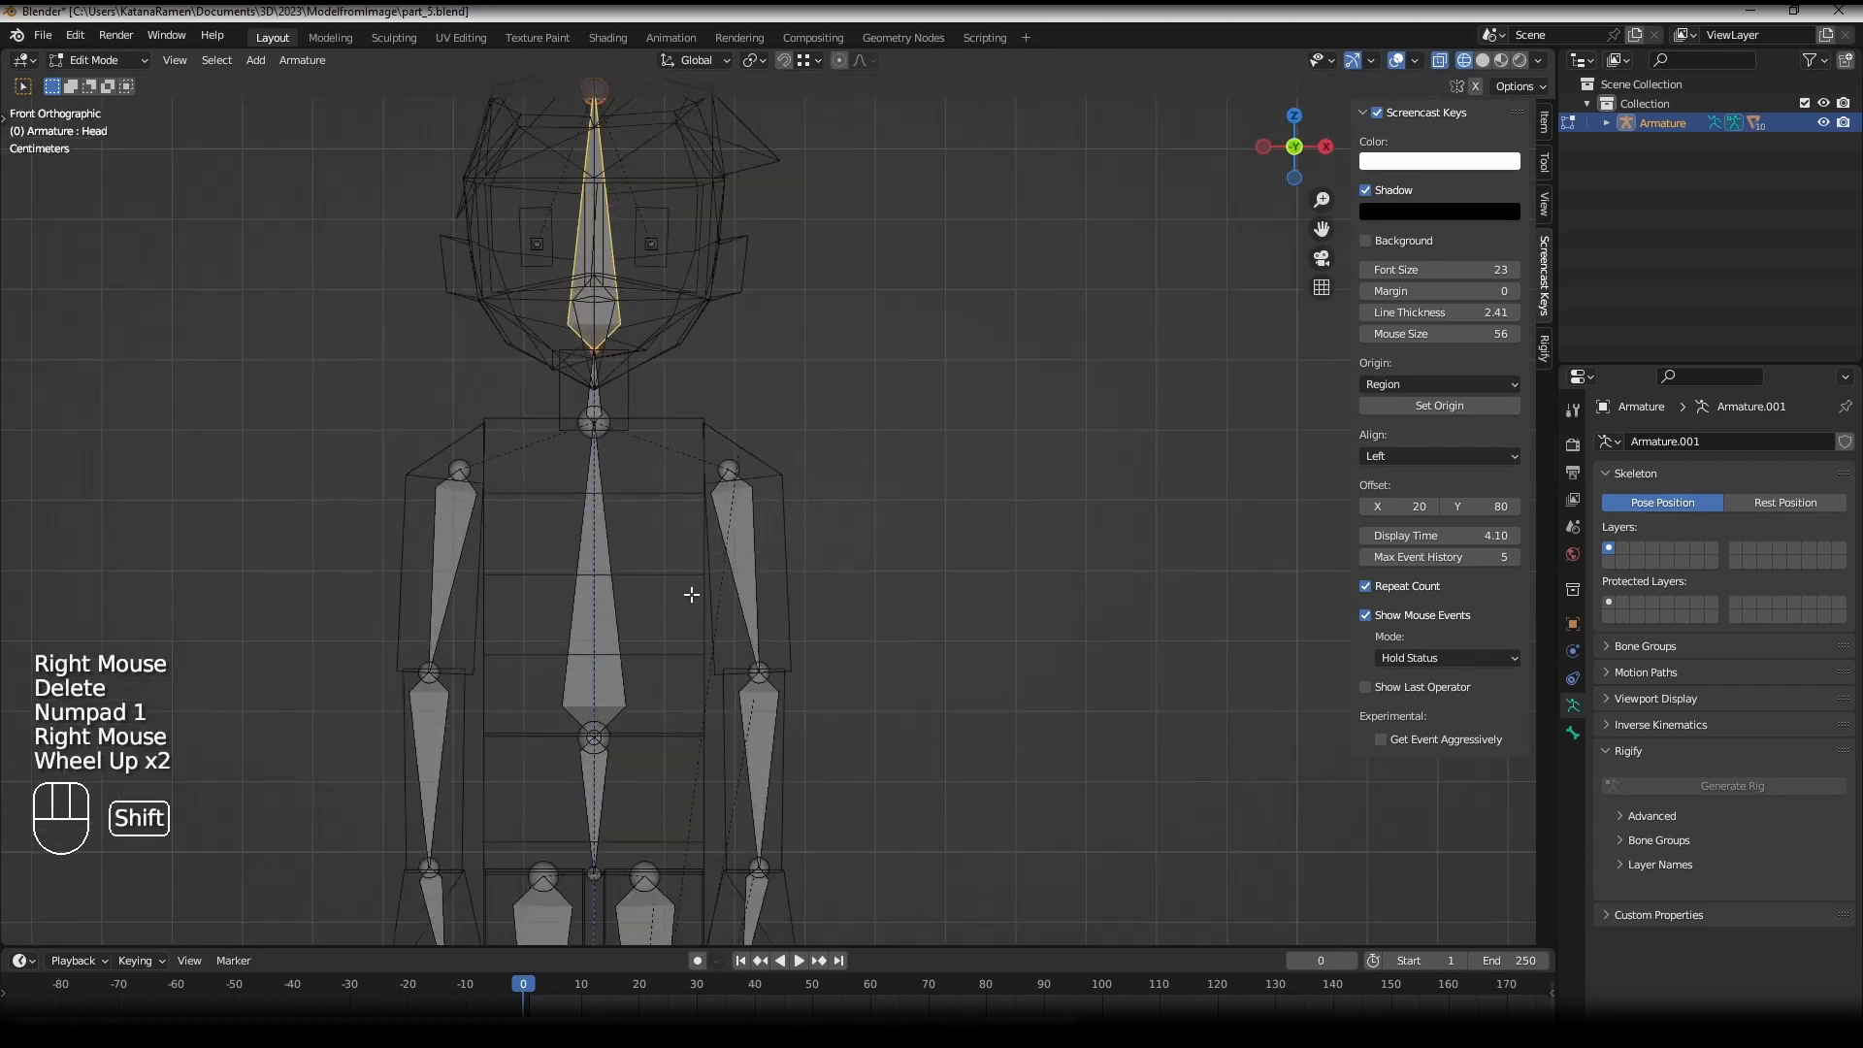
right_click(581, 805, "shift")
right_click(595, 219)
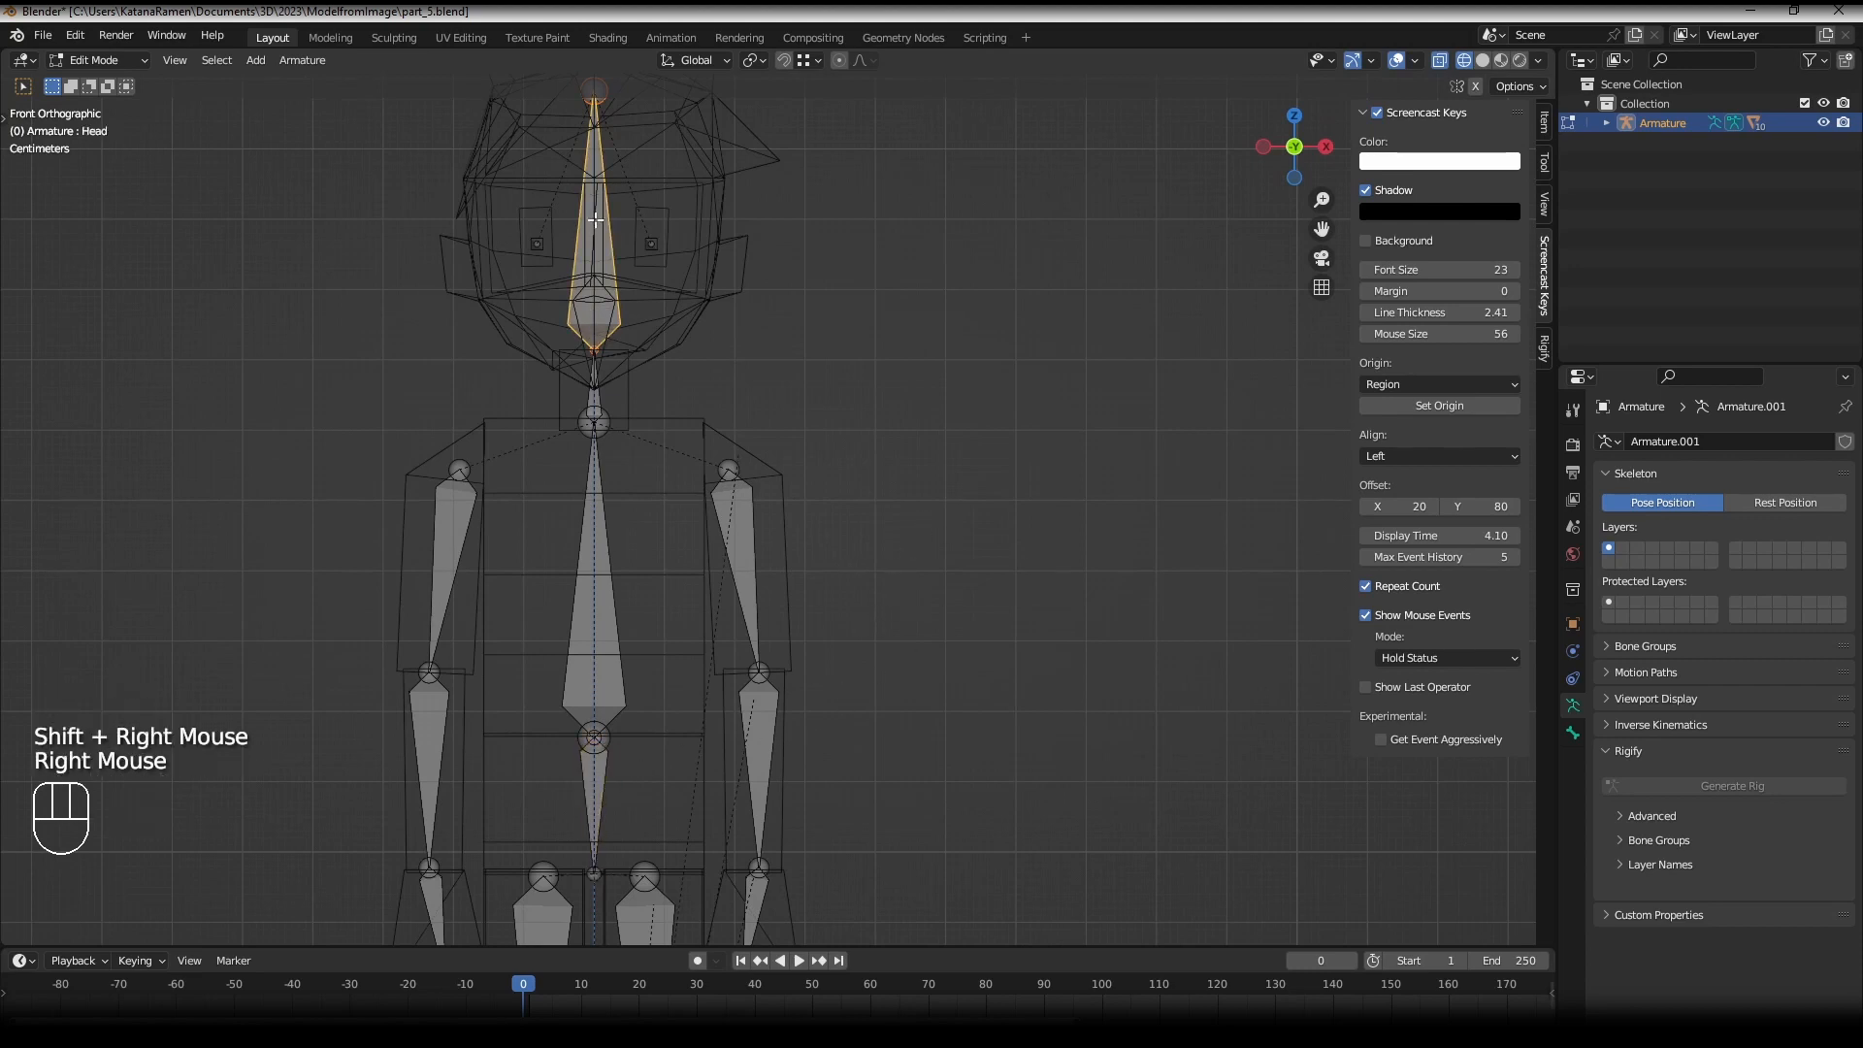
right_click(767, 708, "shift")
key("ctrl+p")
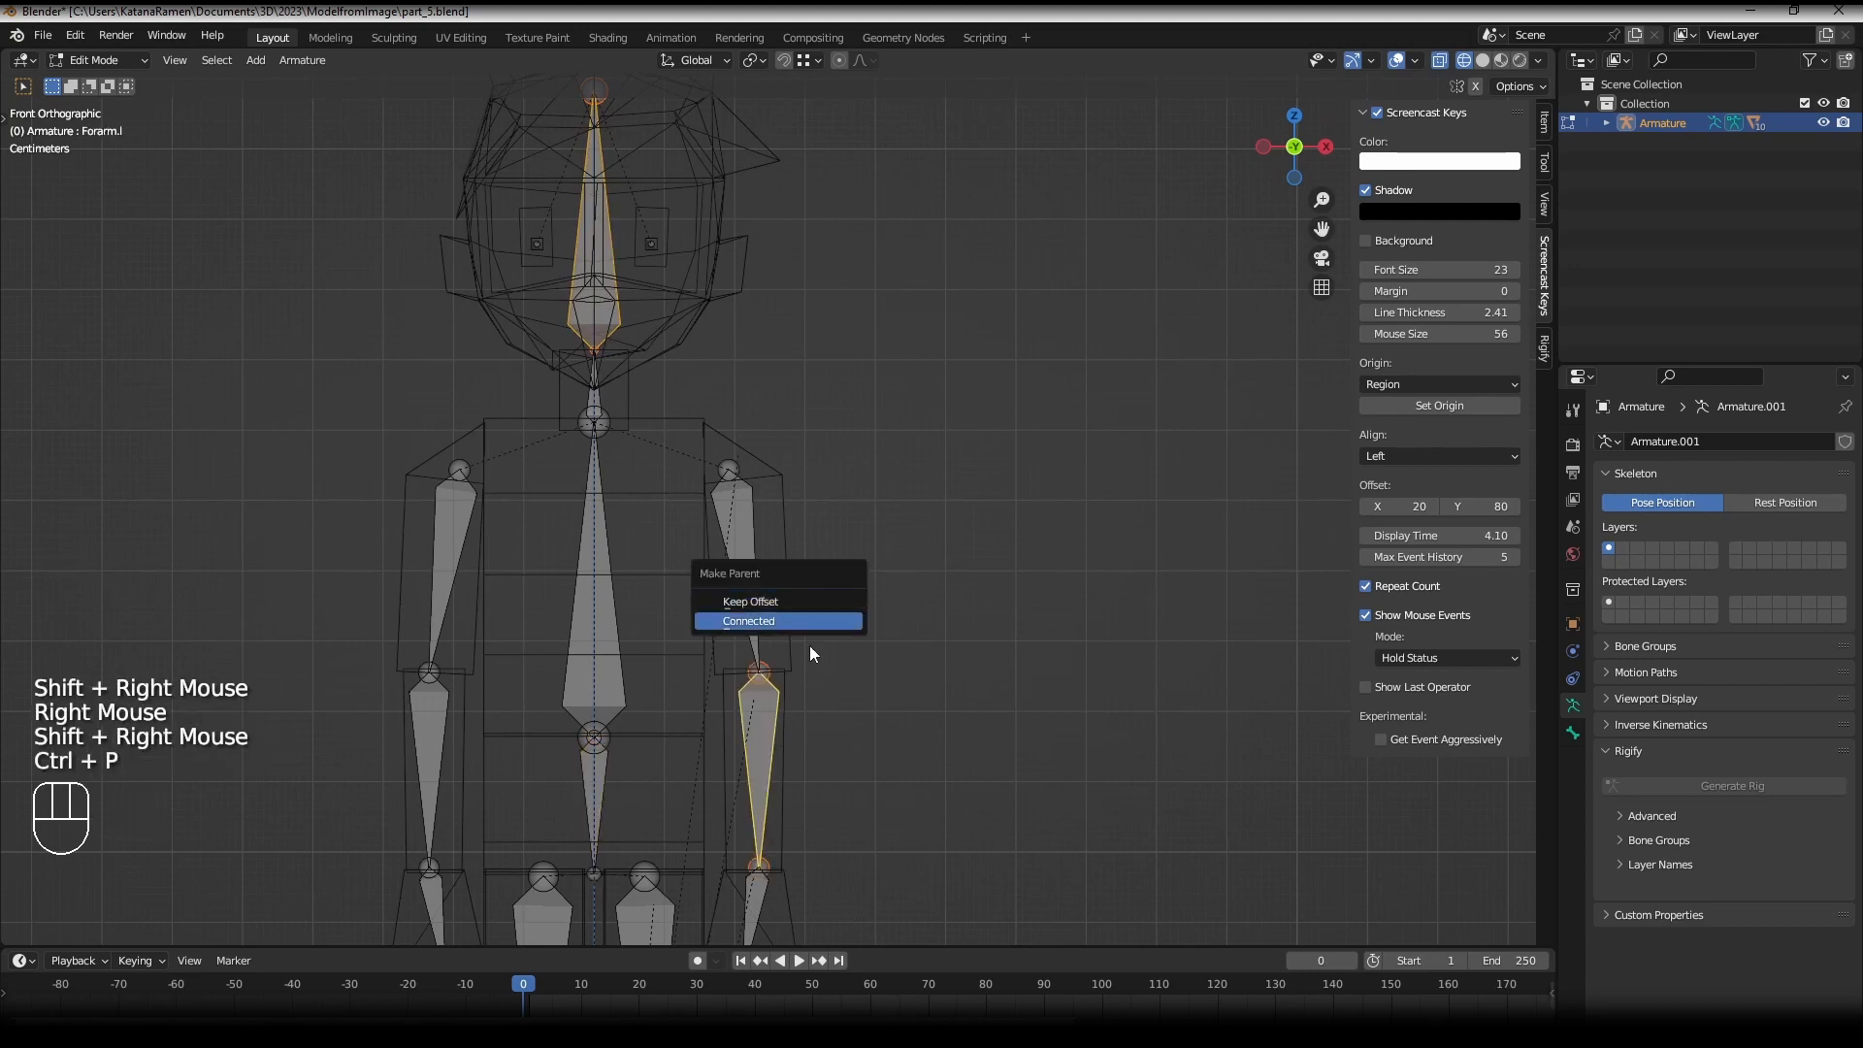
left_click(783, 603)
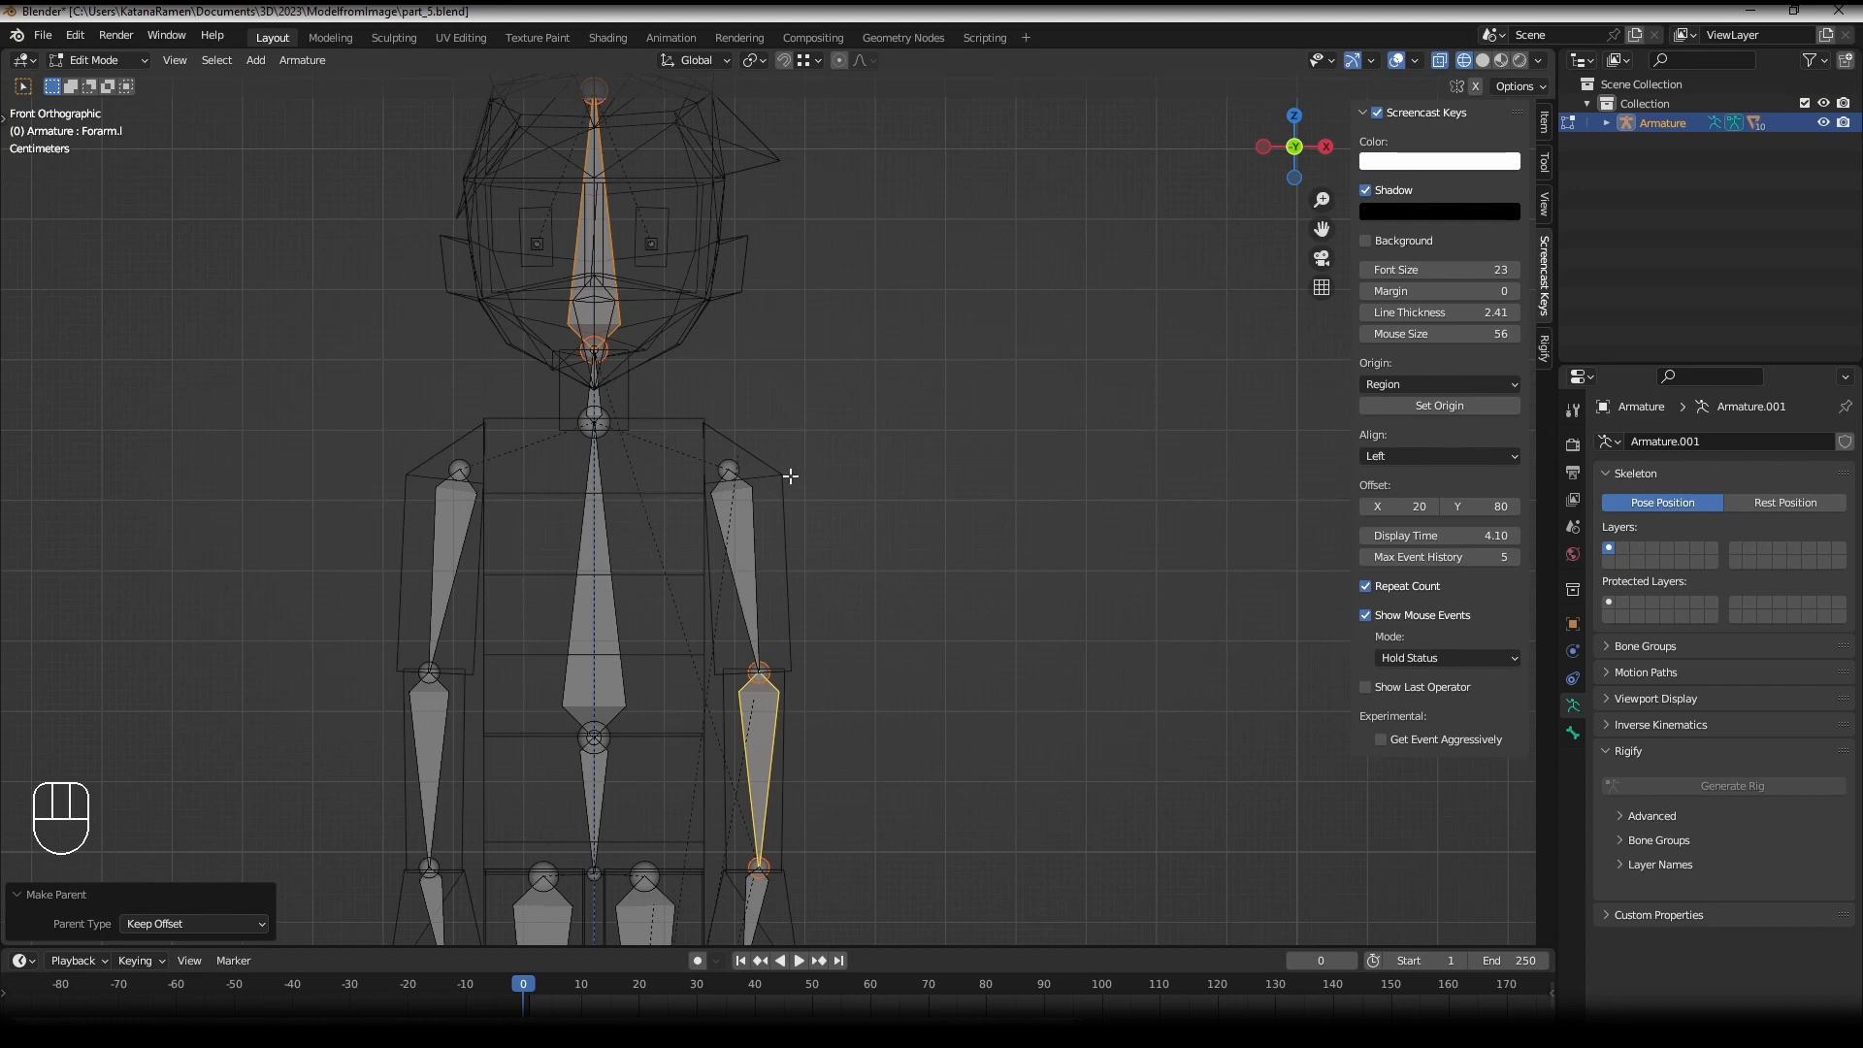
- Clear the parent of the Head and Forarm.l bones, and parent the Head bone to the Spine bone with Keep Offset
key("alt+p")
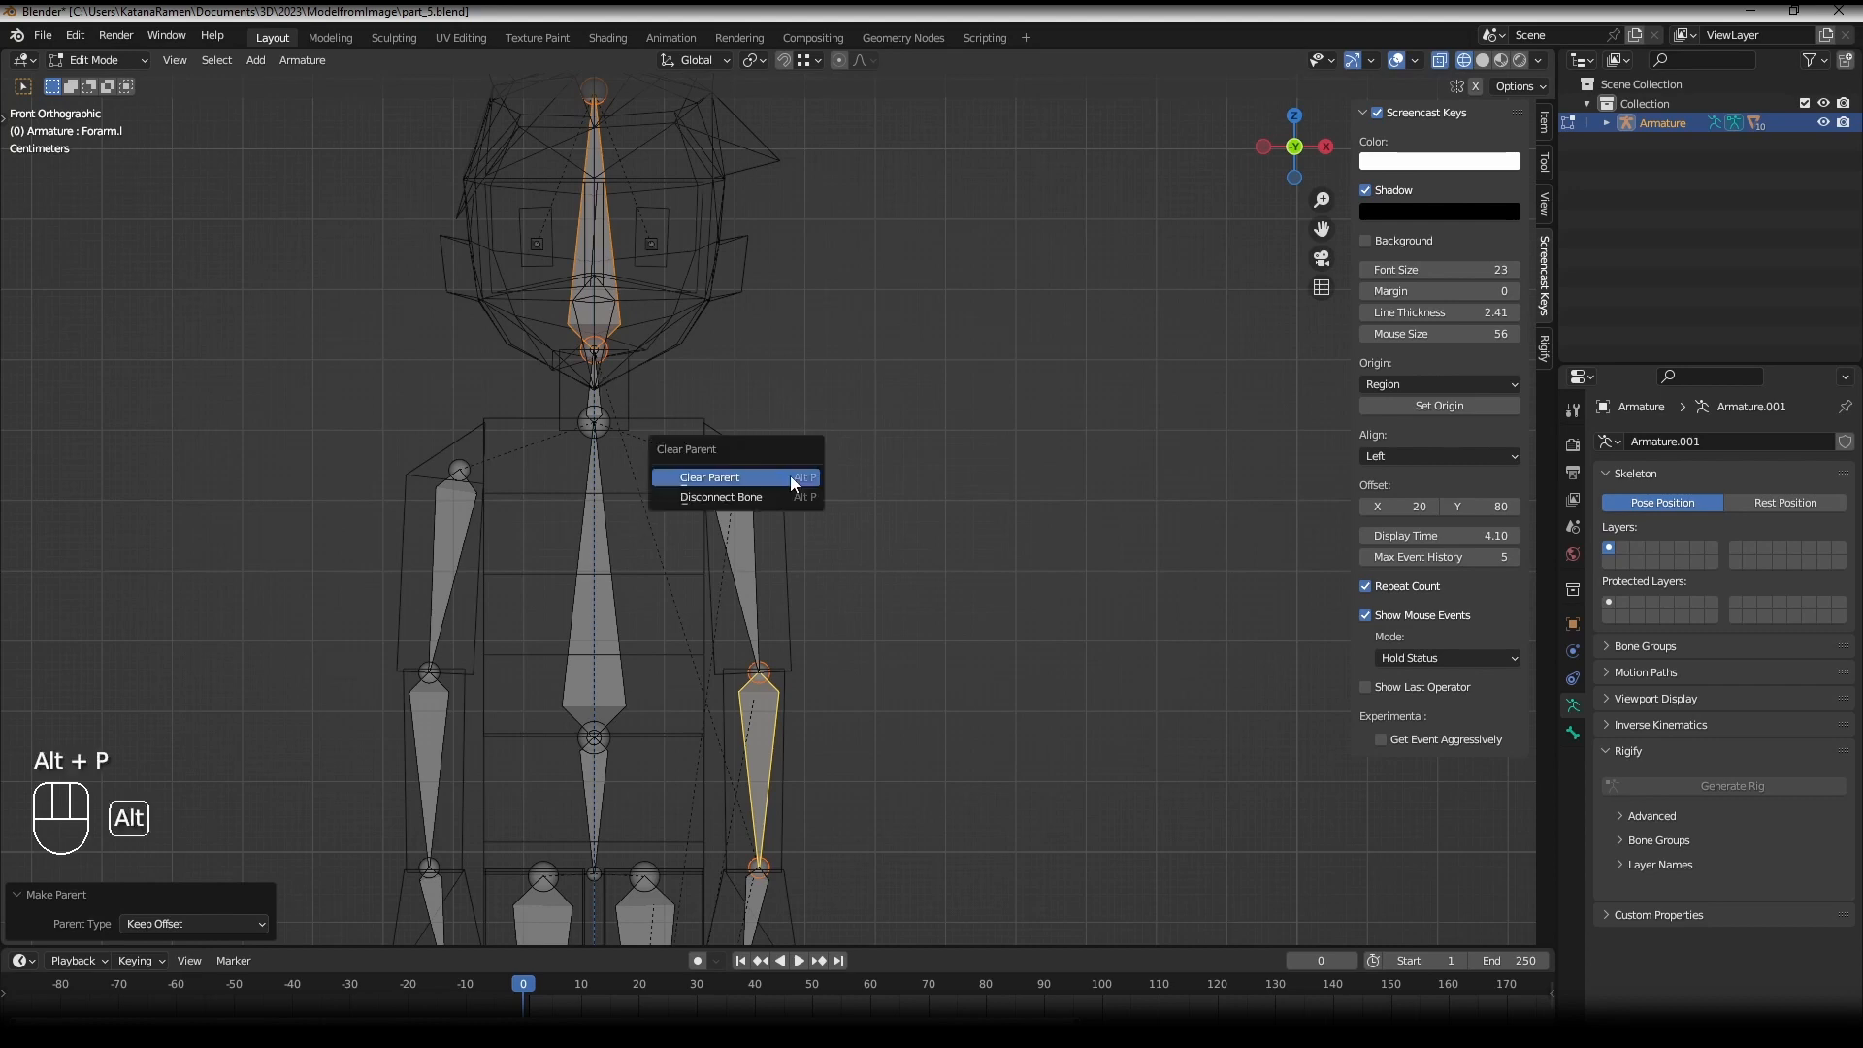
left_click(724, 478)
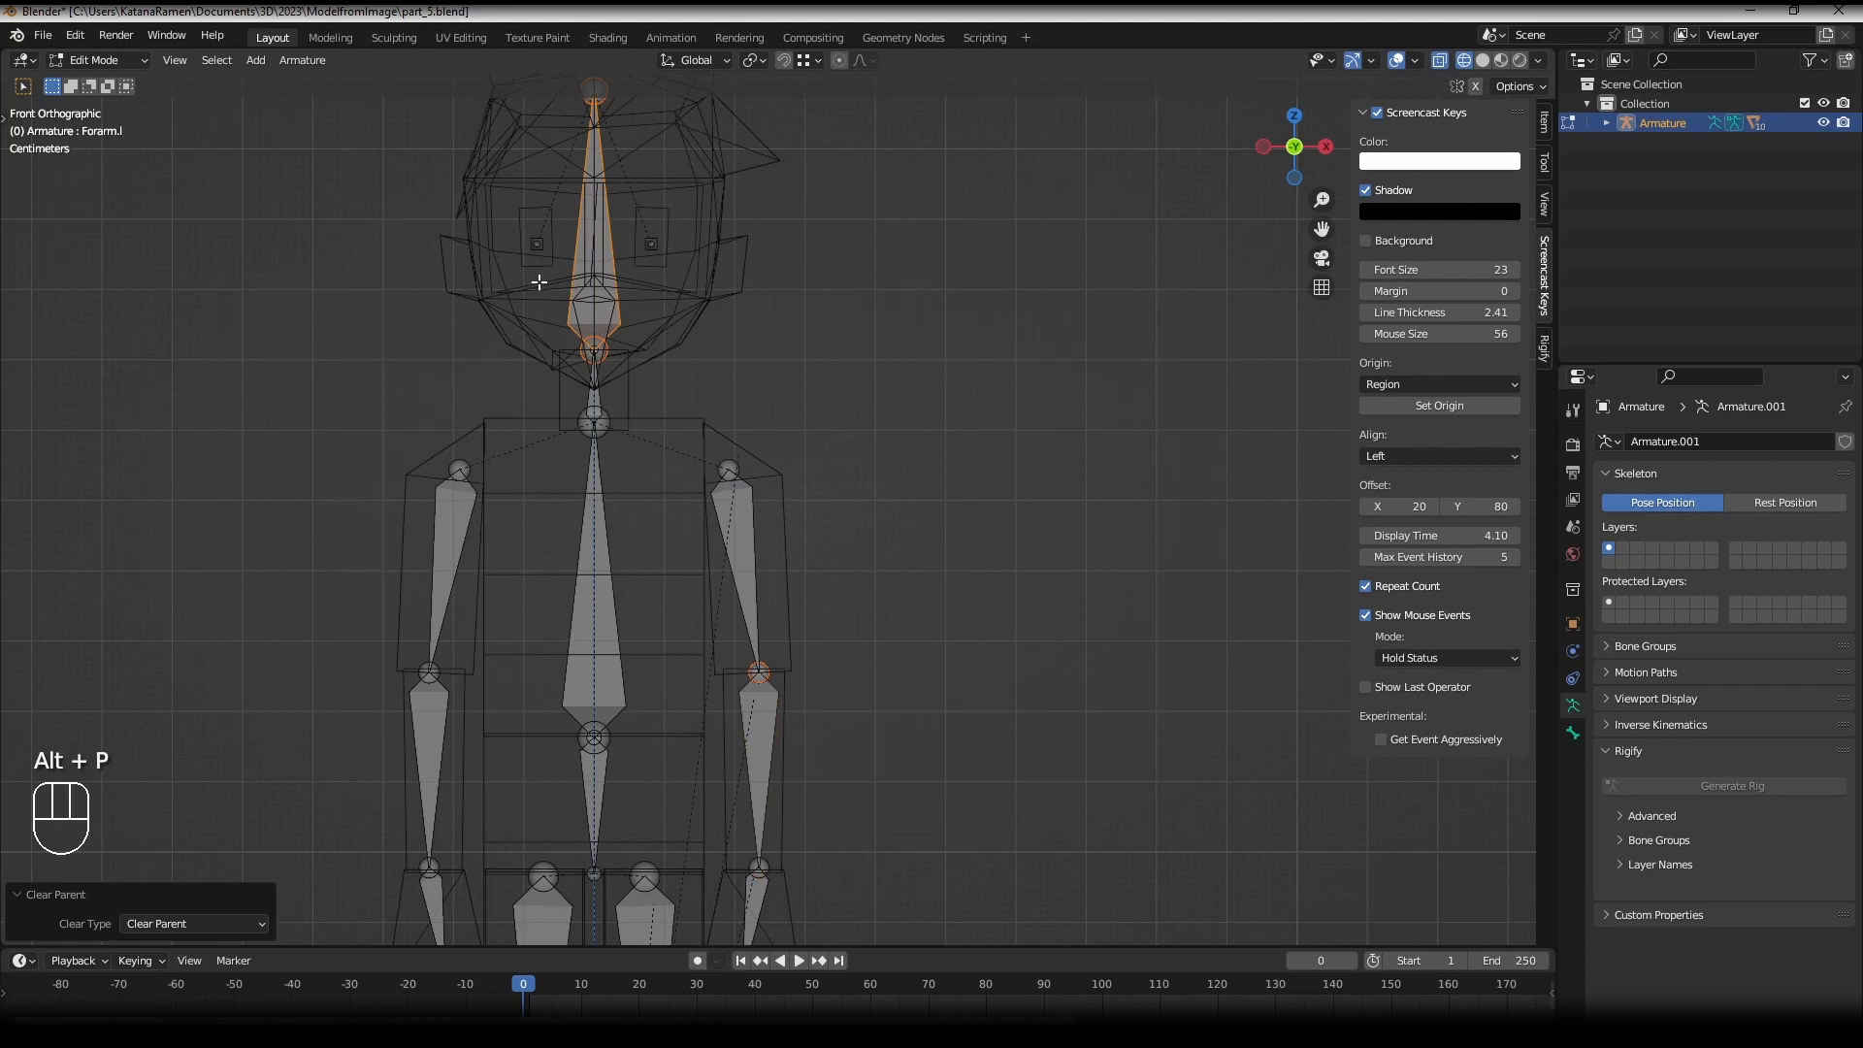
right_click(587, 607, "shift")
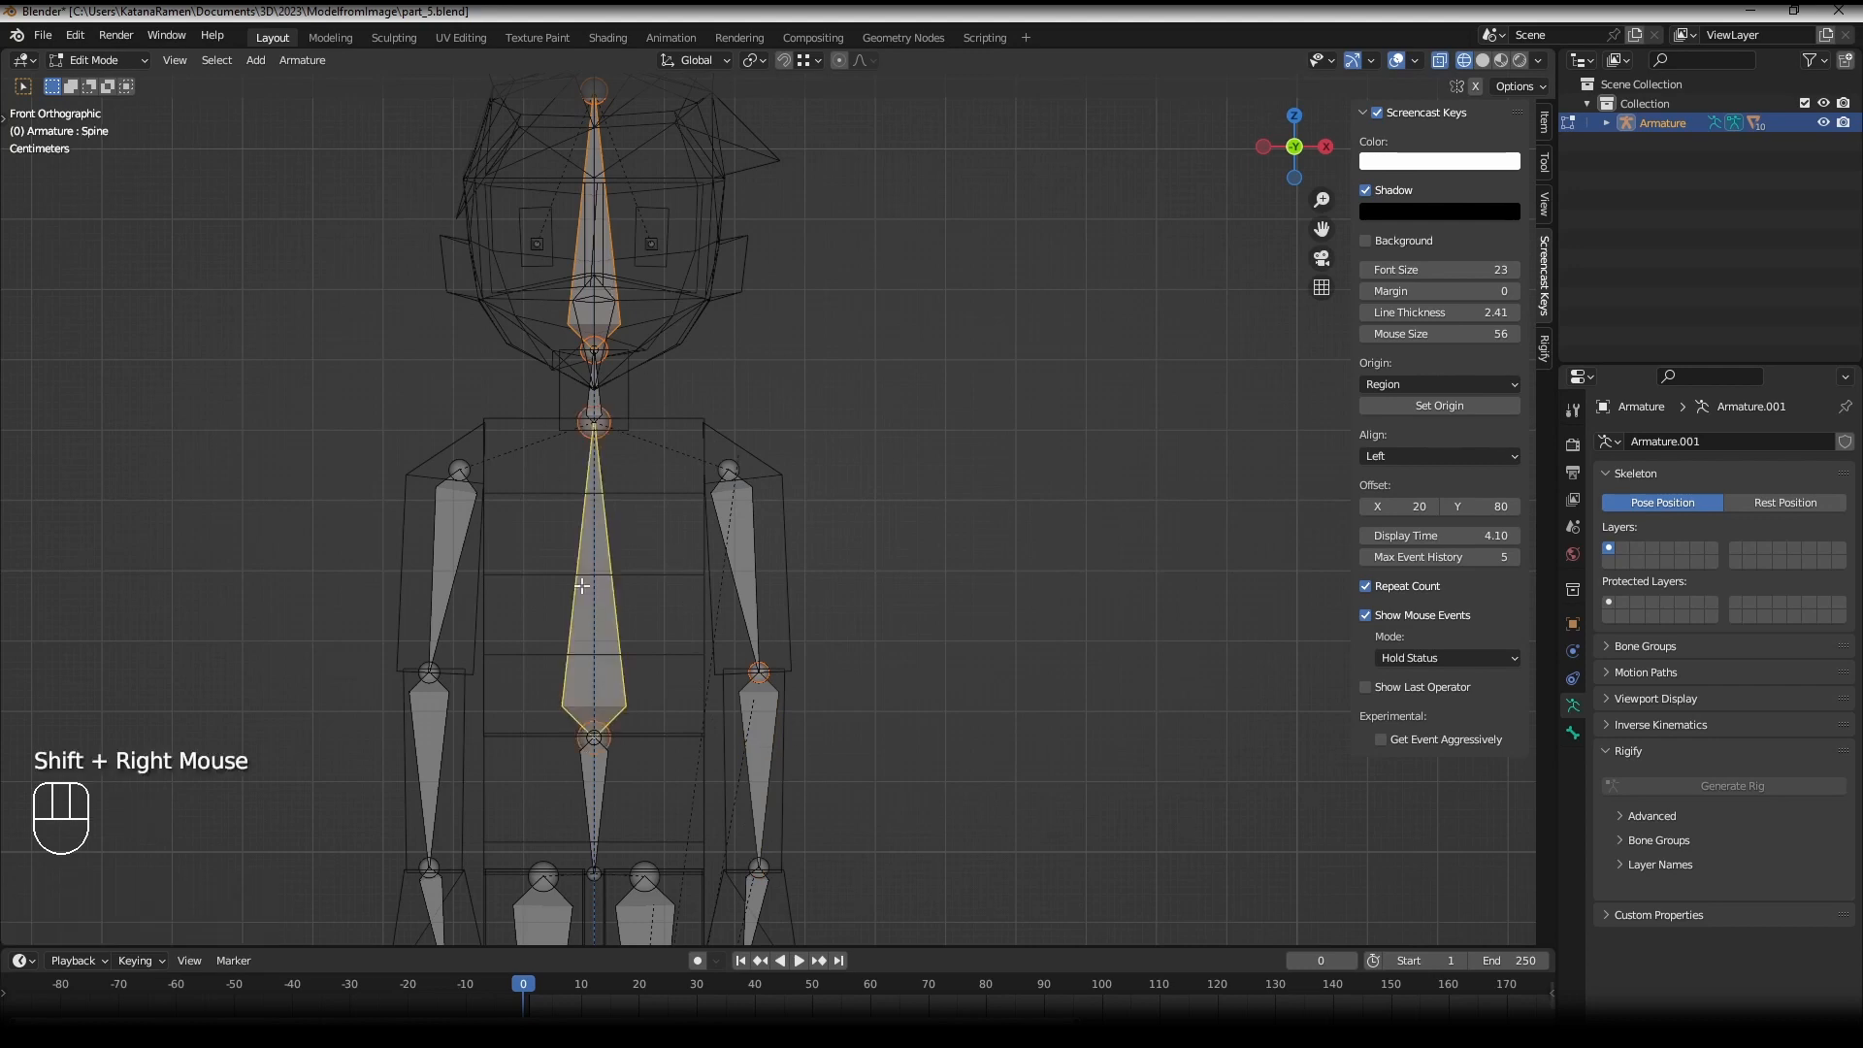
key("ctrl+p")
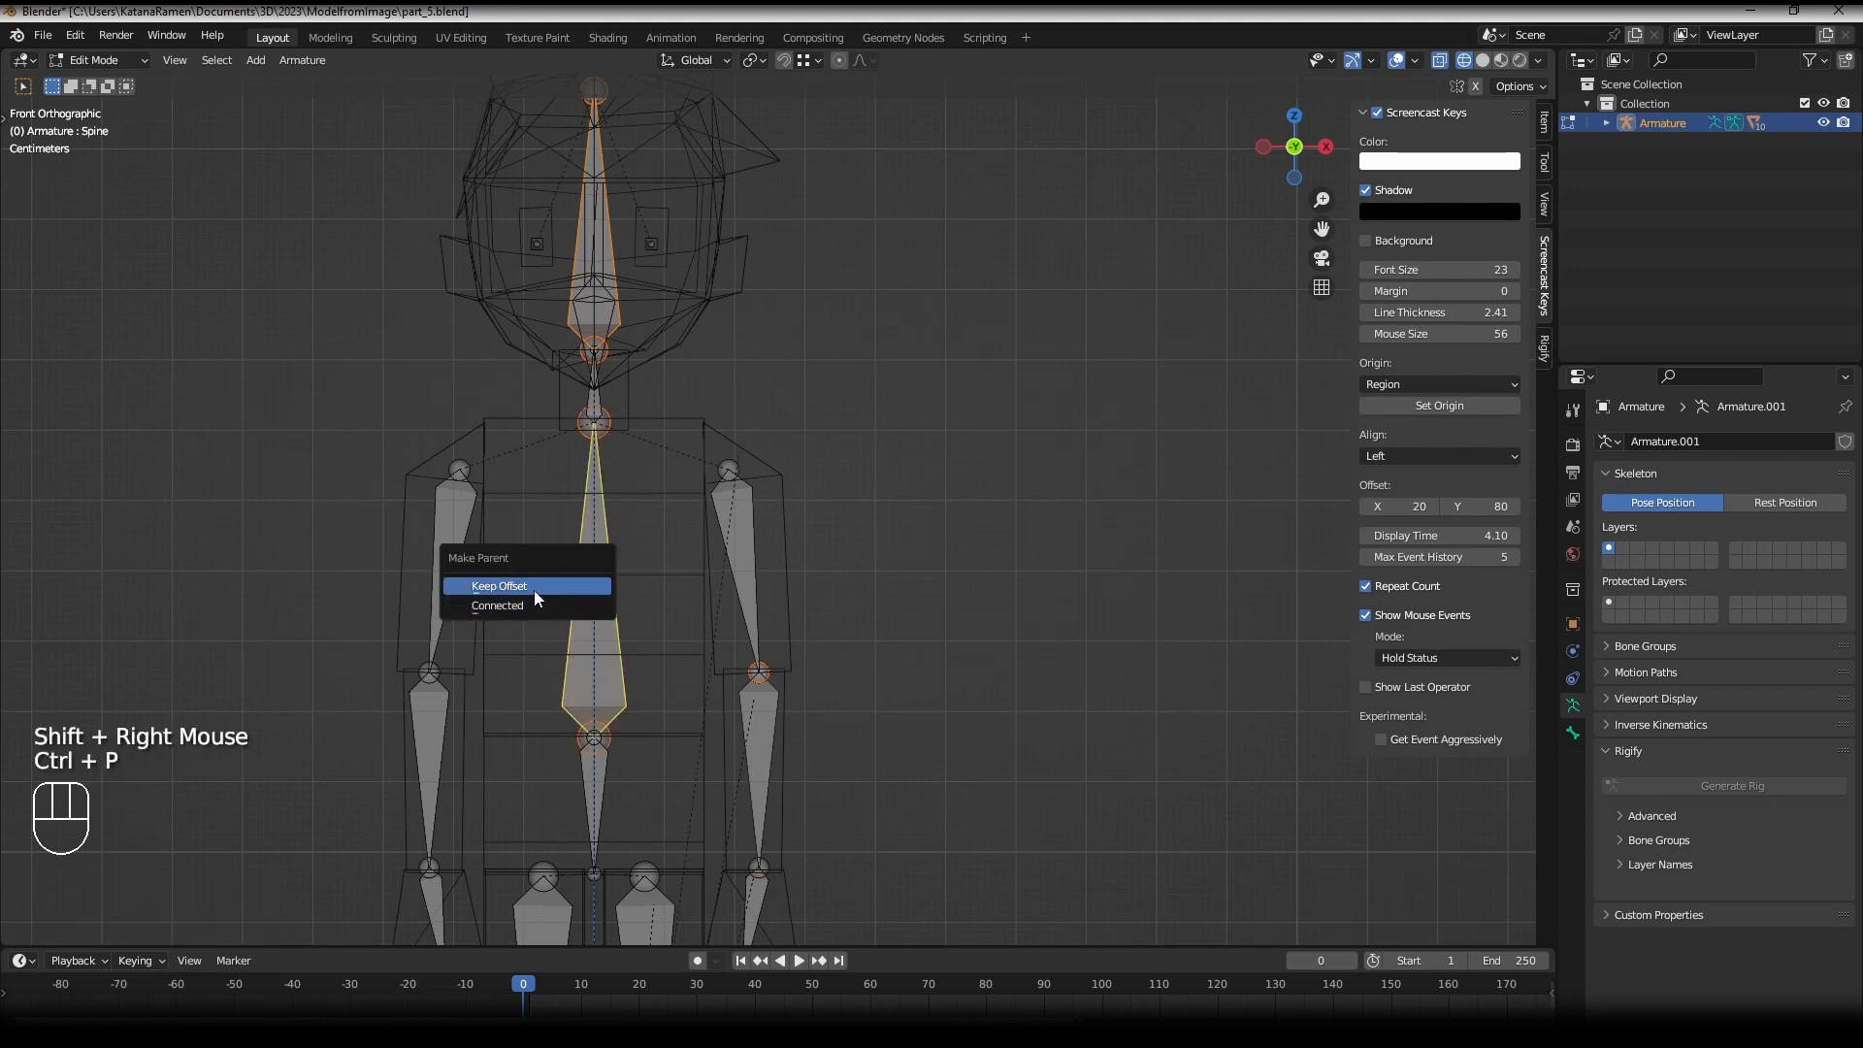
left_click(534, 588)
- Parent the Head bone to the Neck bone with the Connected option
right_click(602, 309)
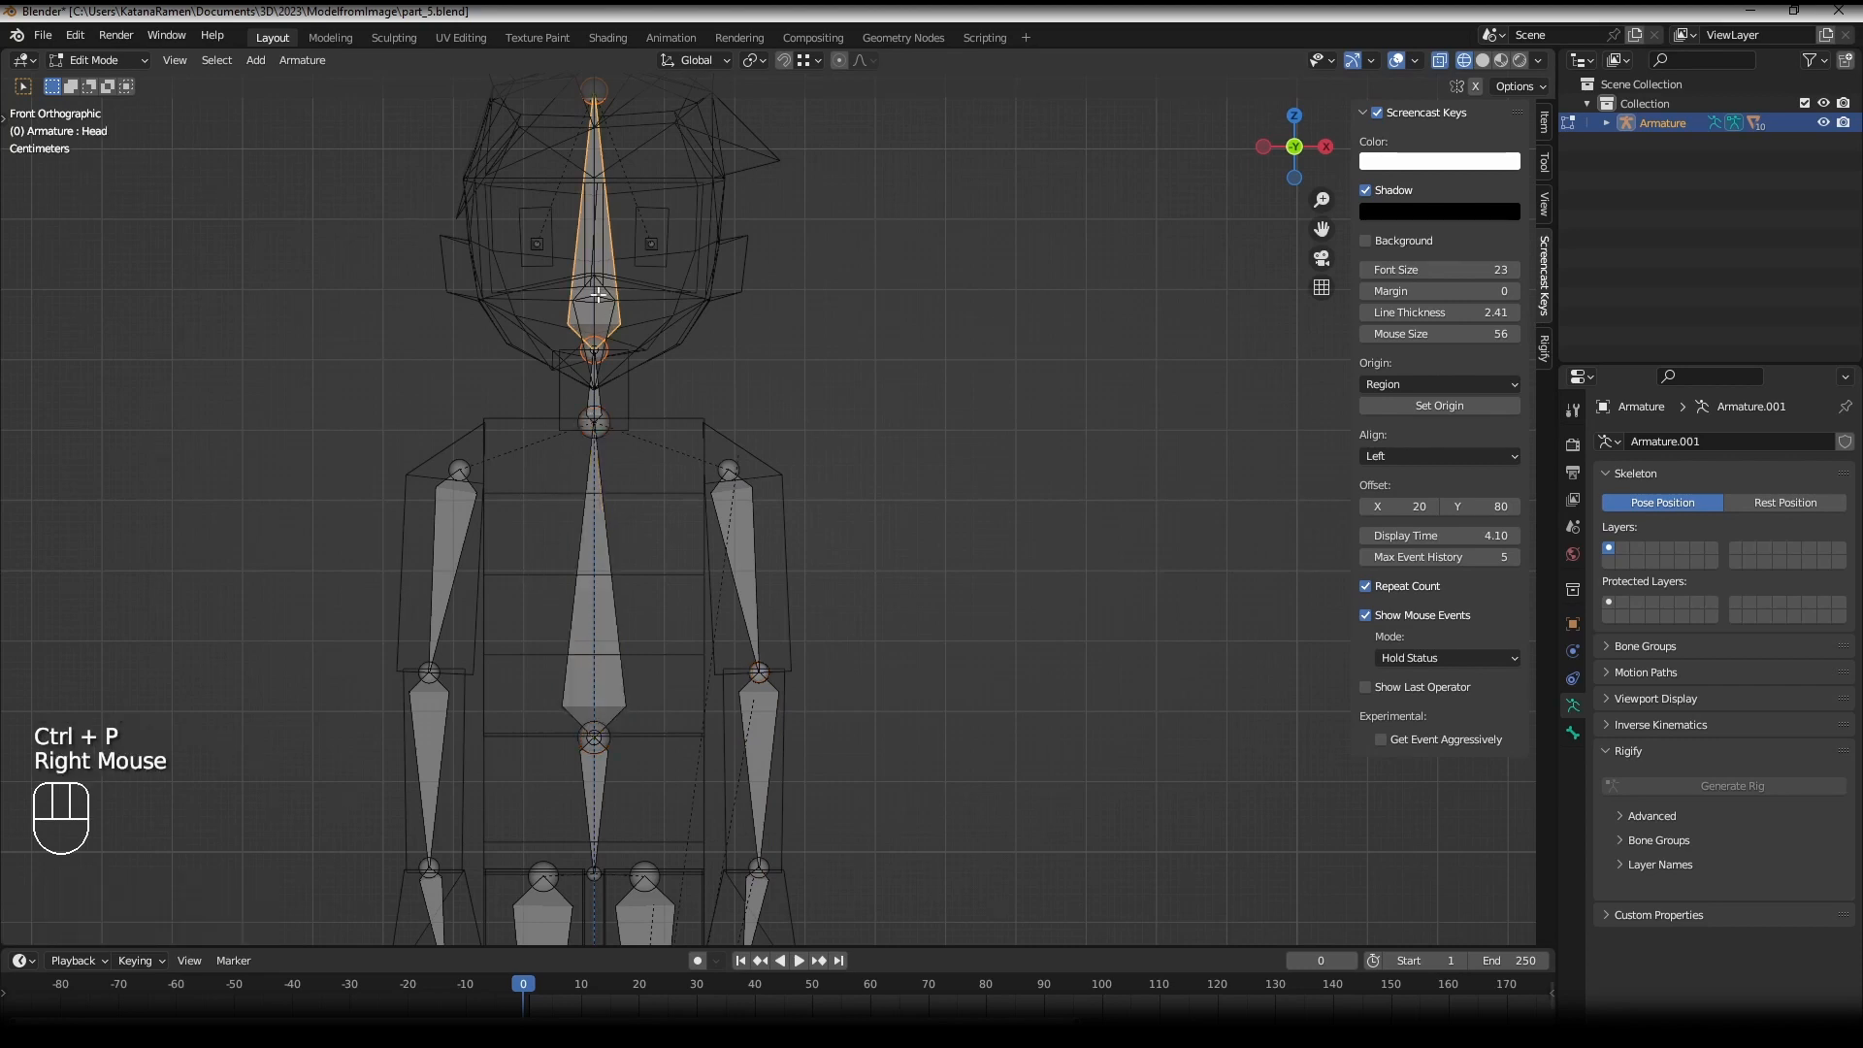
right_click(592, 401, "shift")
right_click(589, 291)
right_click(598, 394, "shift")
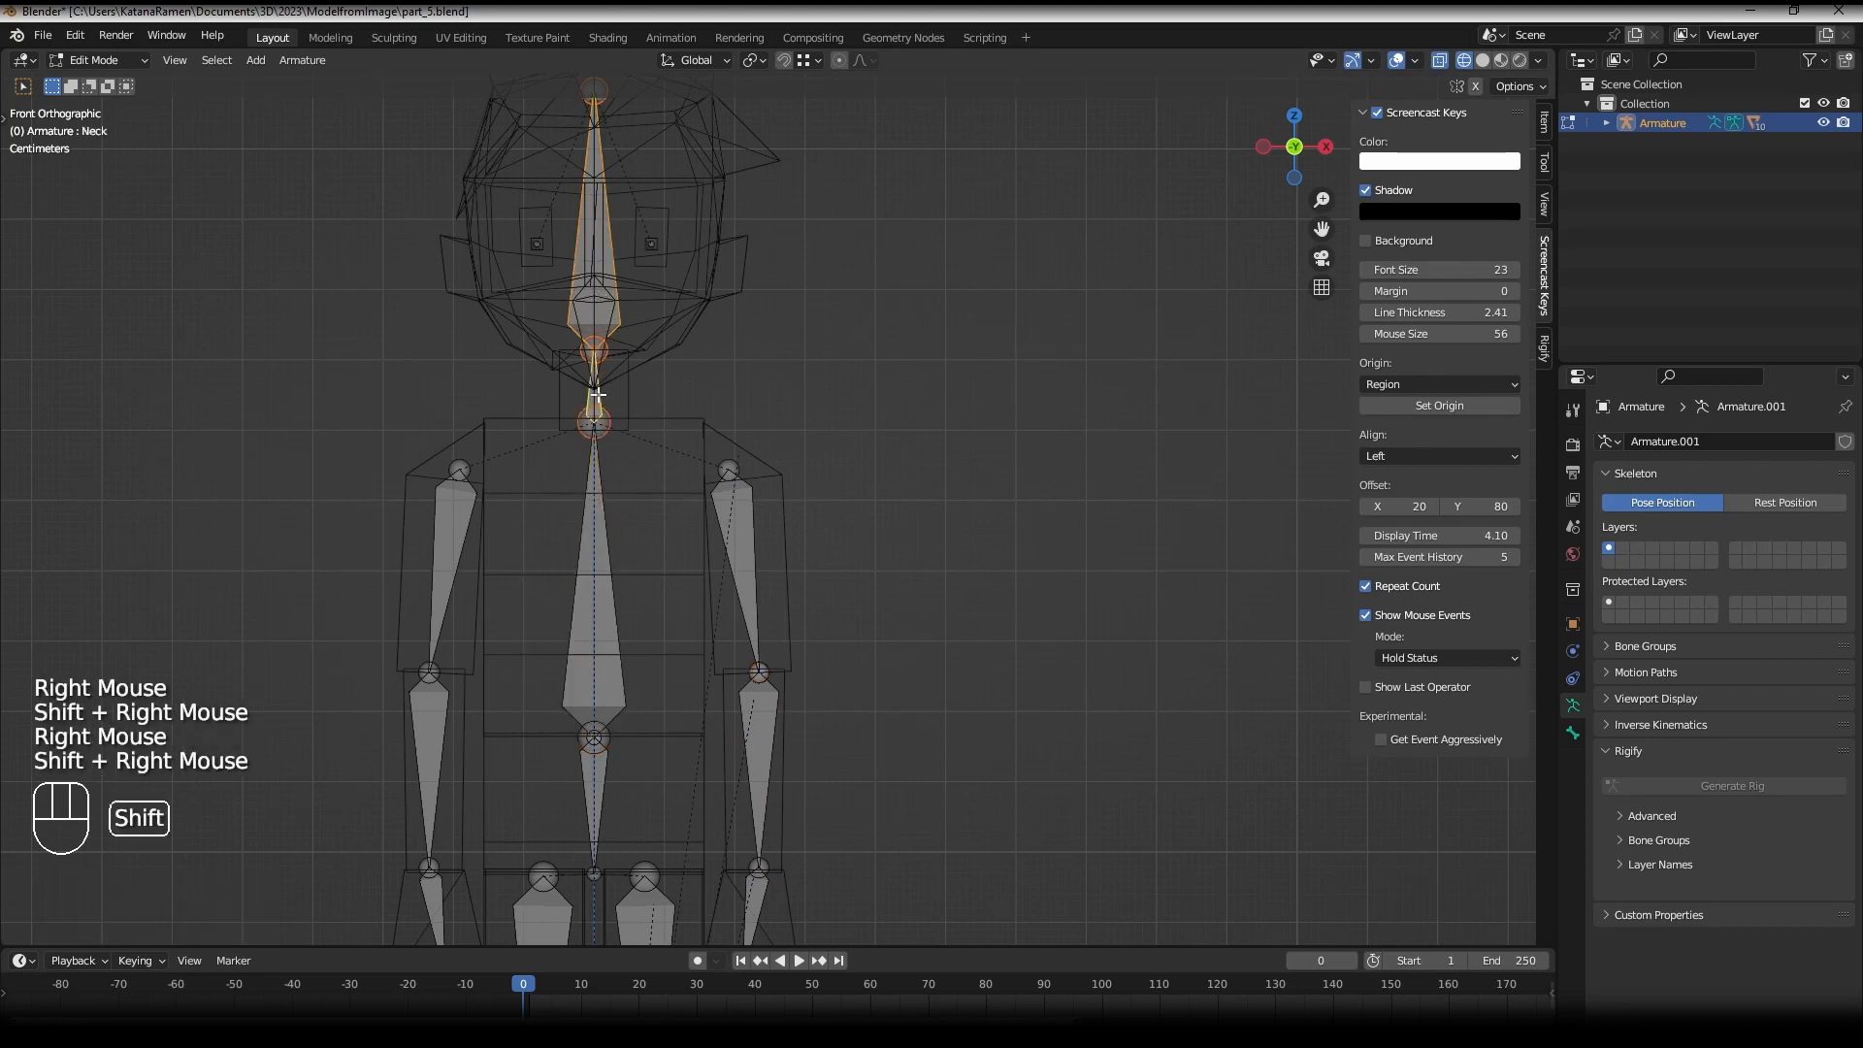
key("ctrl+p")
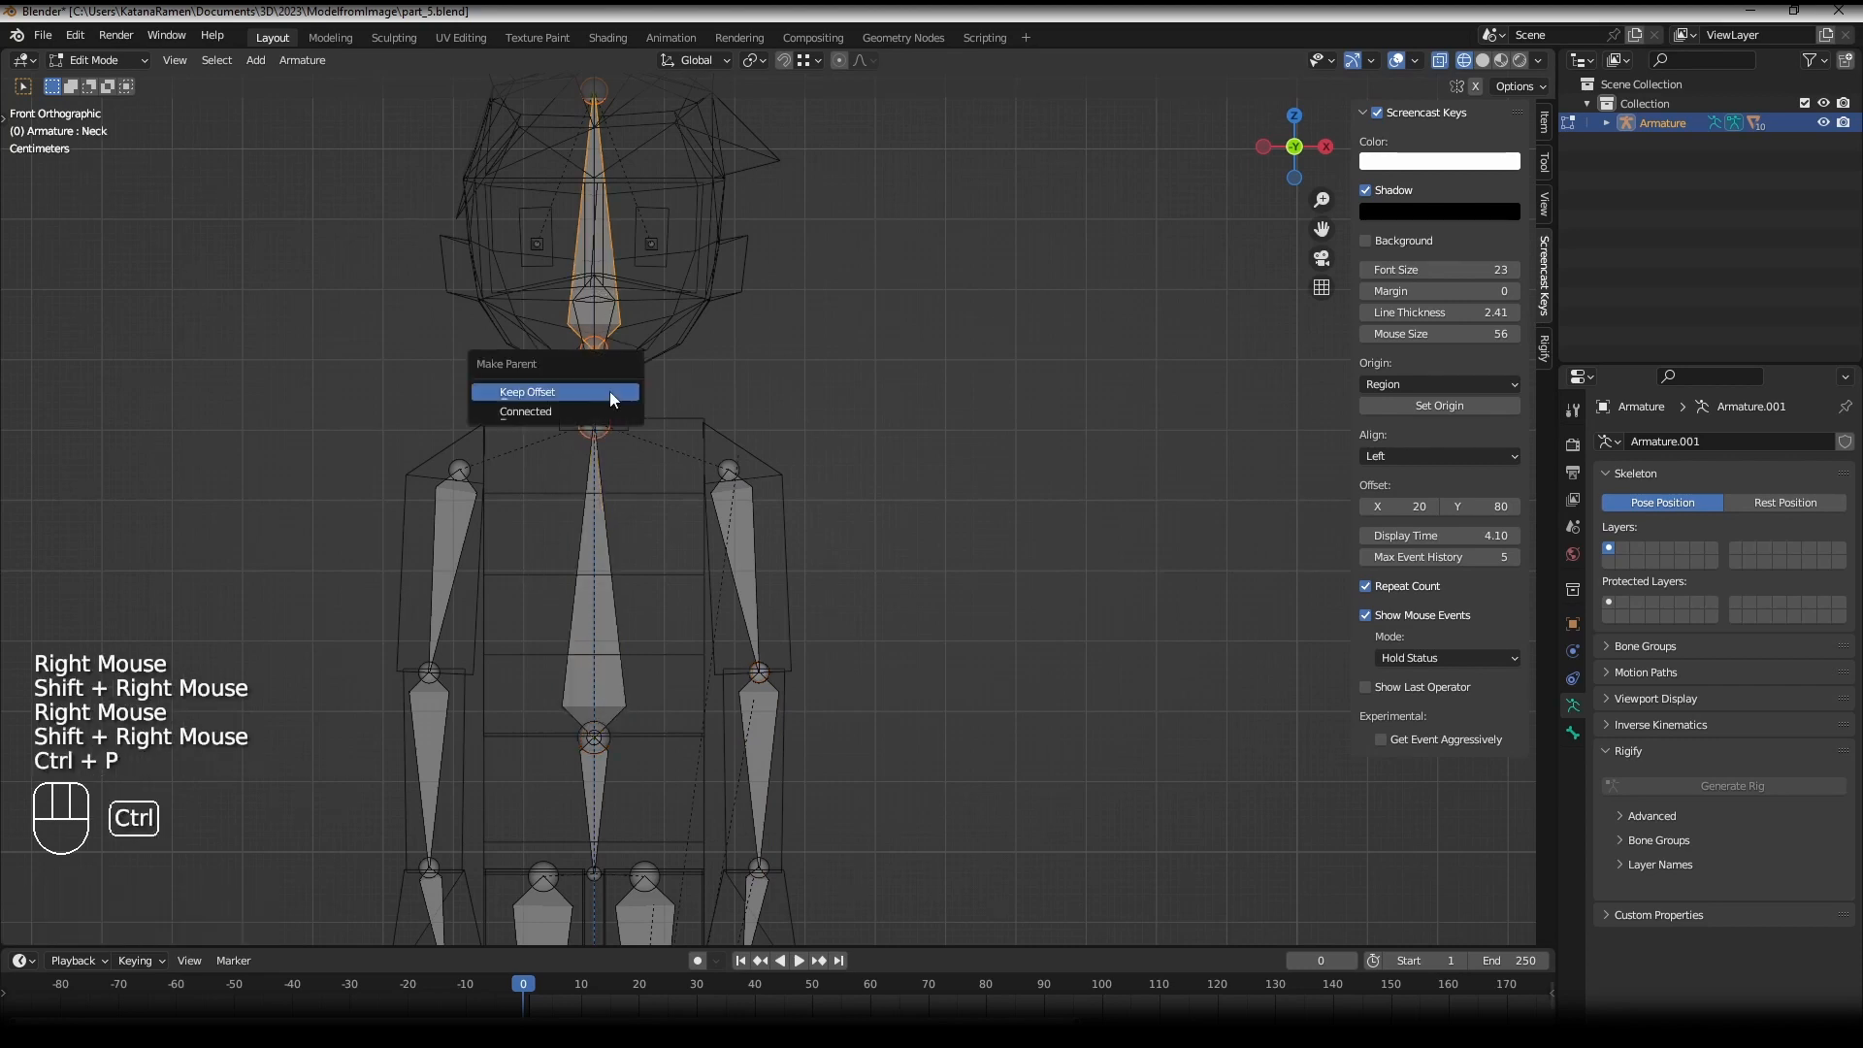
left_click(558, 411)
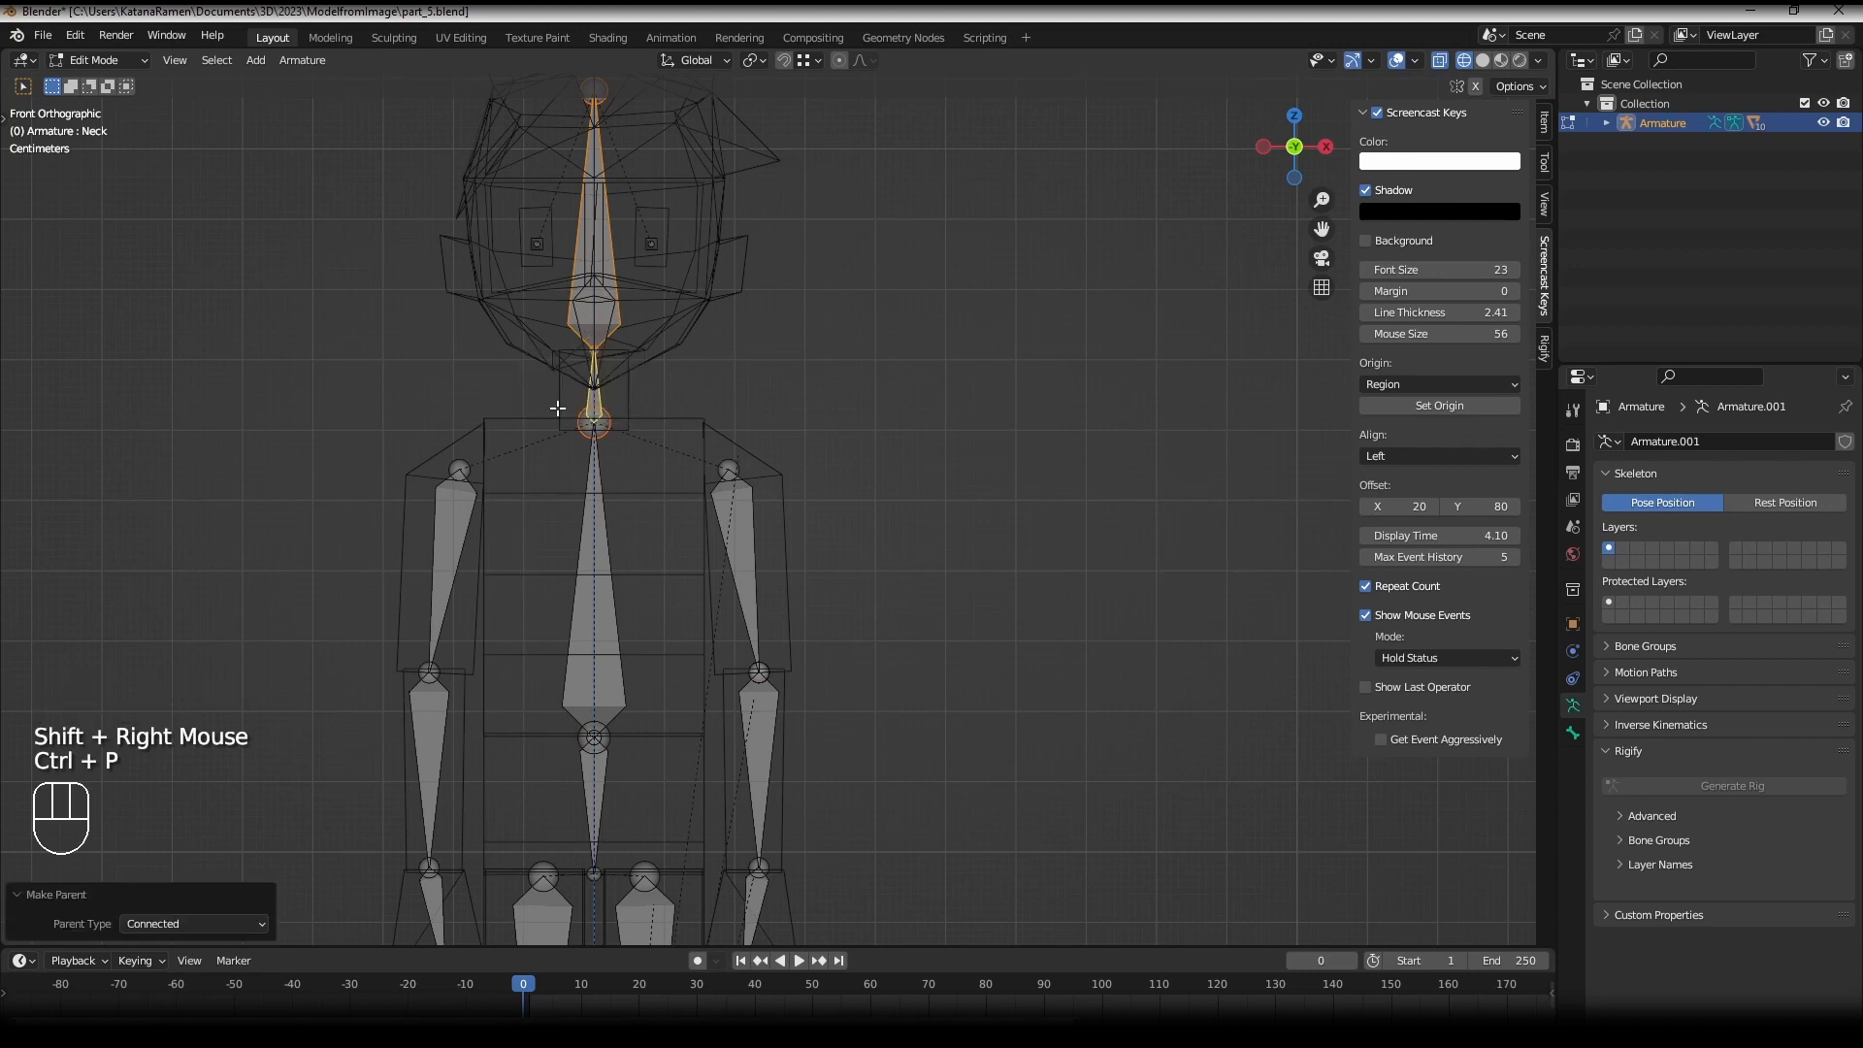
- Test-move the joint shared by the Neck and Head bones to check their connection
right_click(596, 365)
key("g")
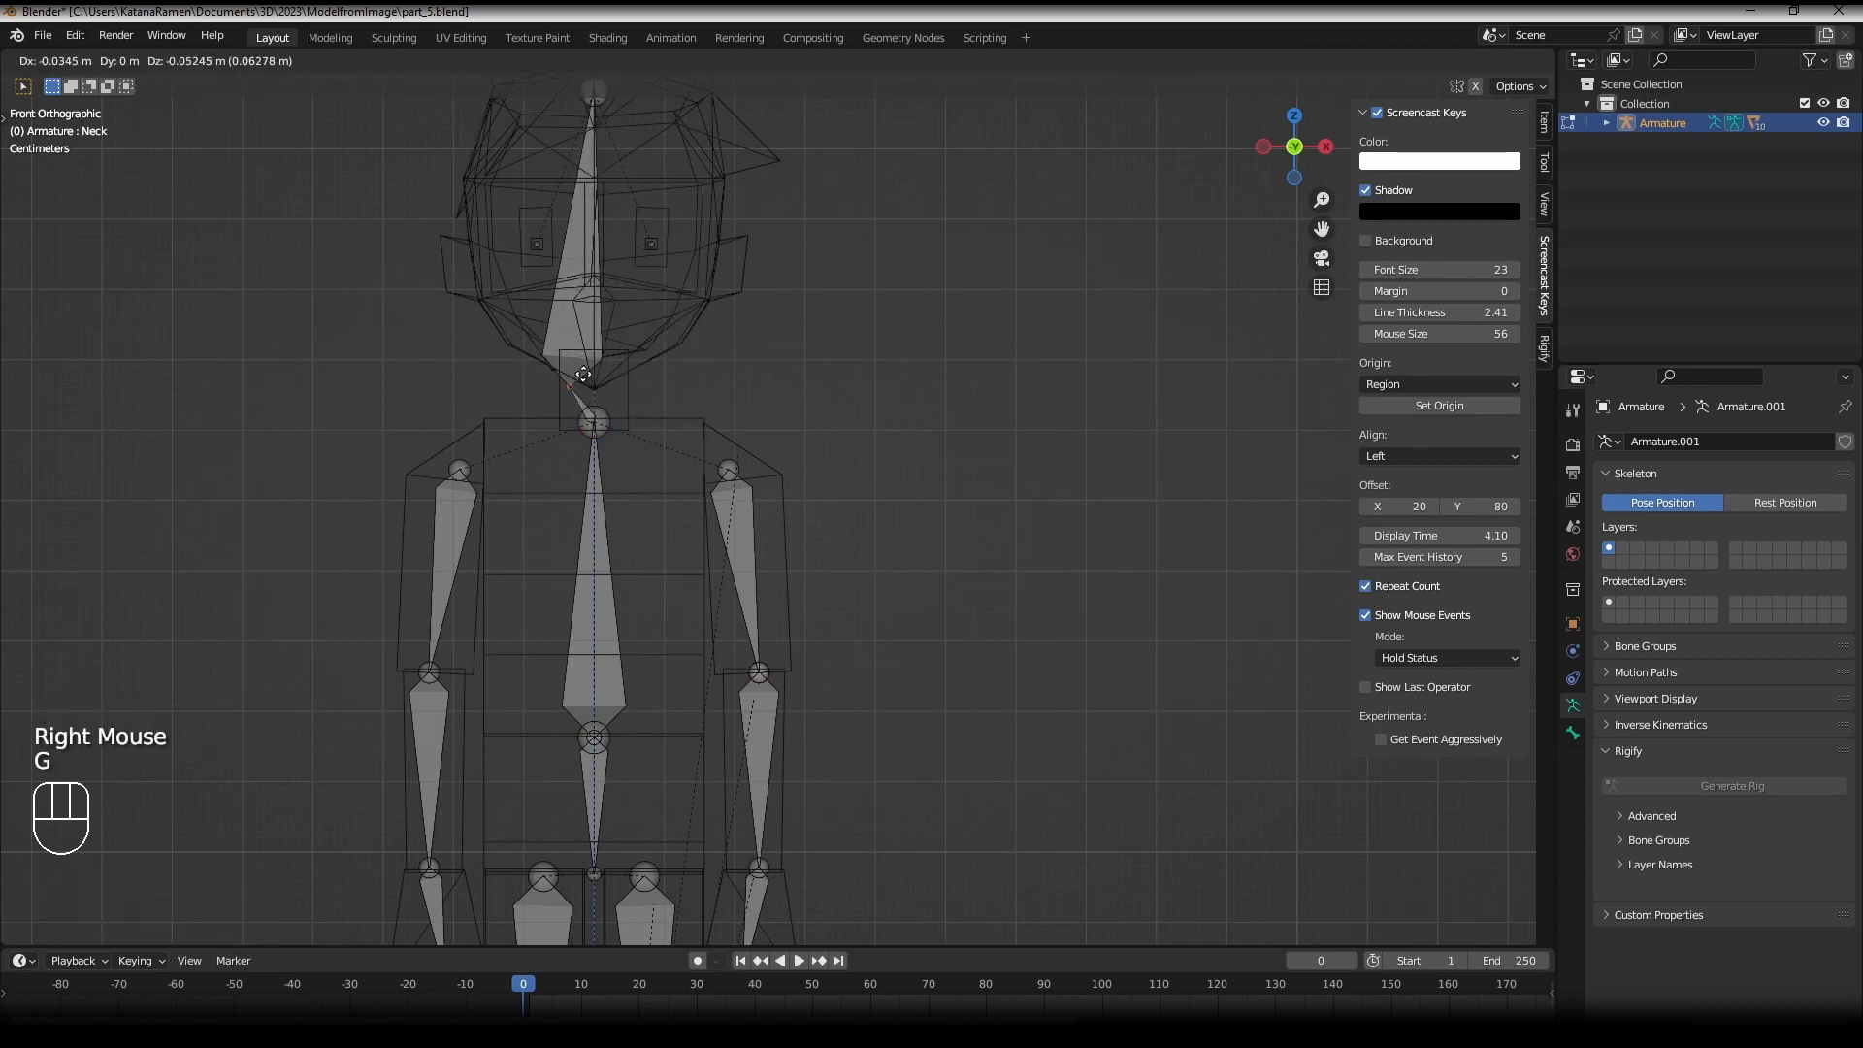
right_click(588, 343)
key("g")
right_click(590, 374)
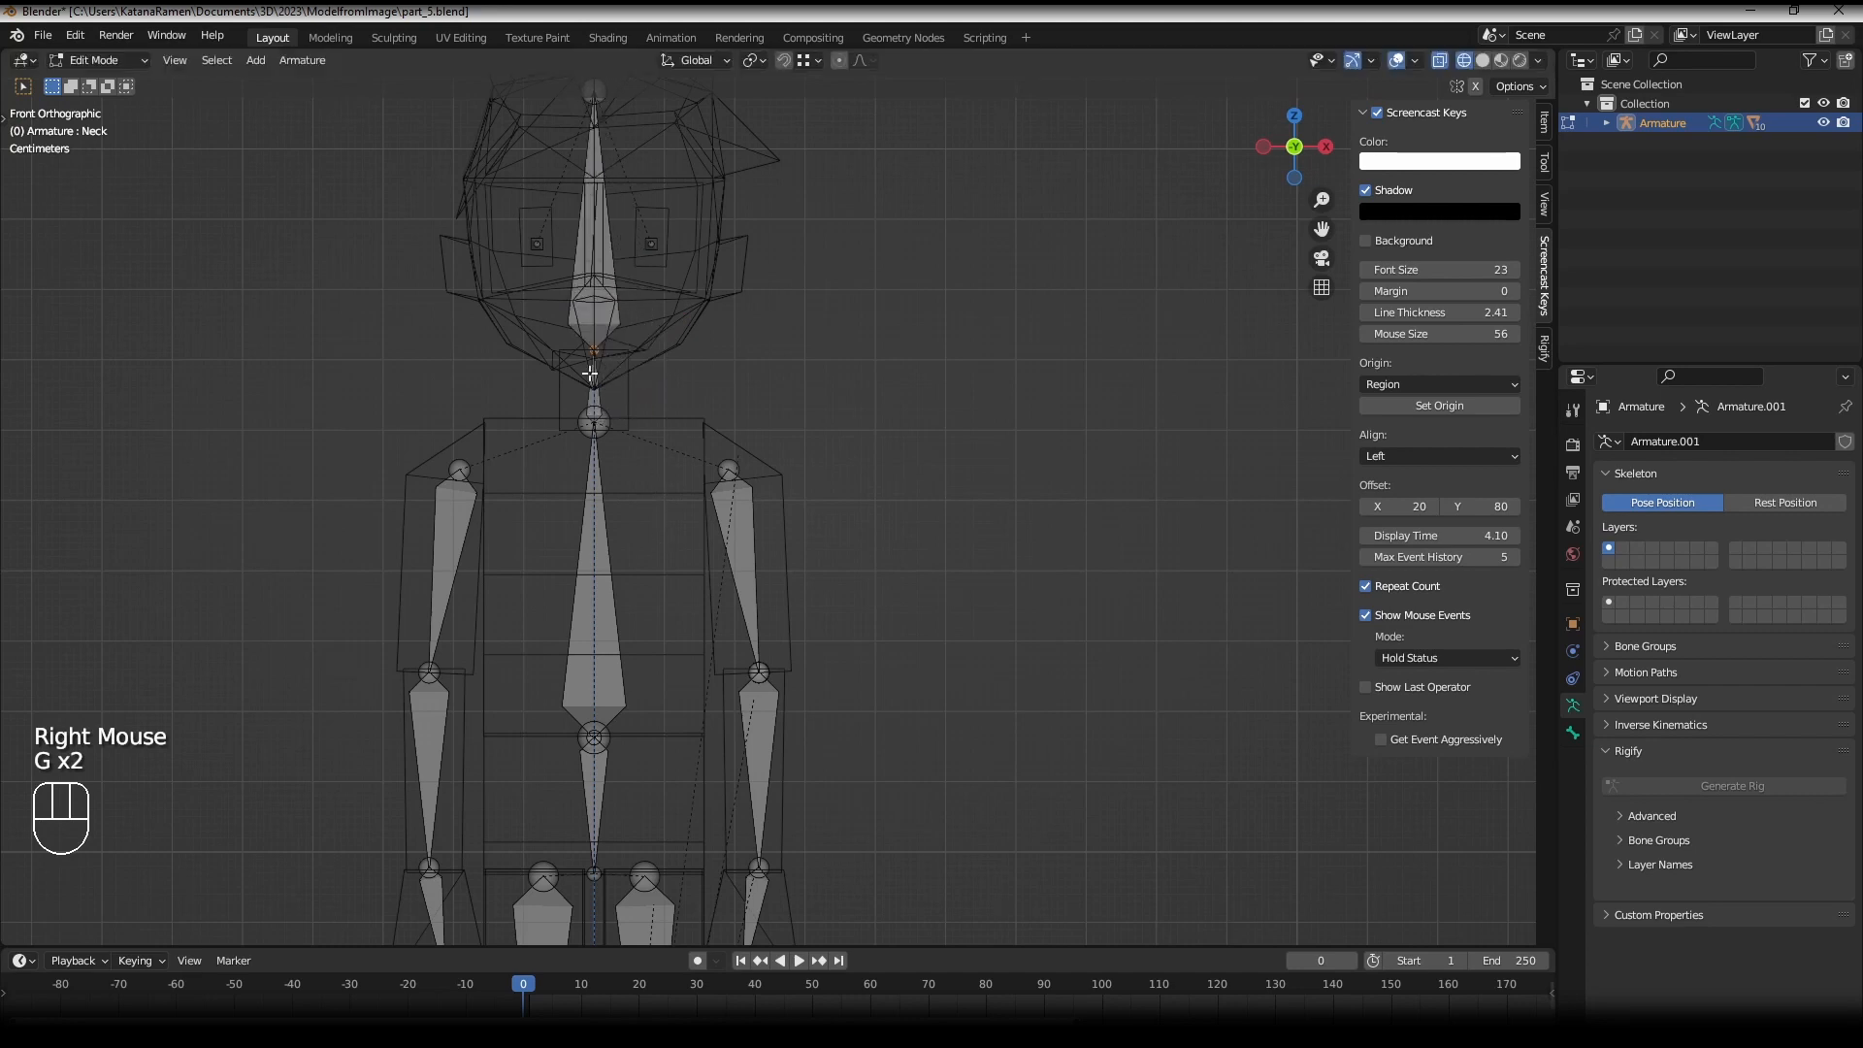
- Disconnect the Head bone from the Neck bone and move it slightly up and toward positive X, clear of the neck's tip
right_click(576, 284)
key("alt+p")
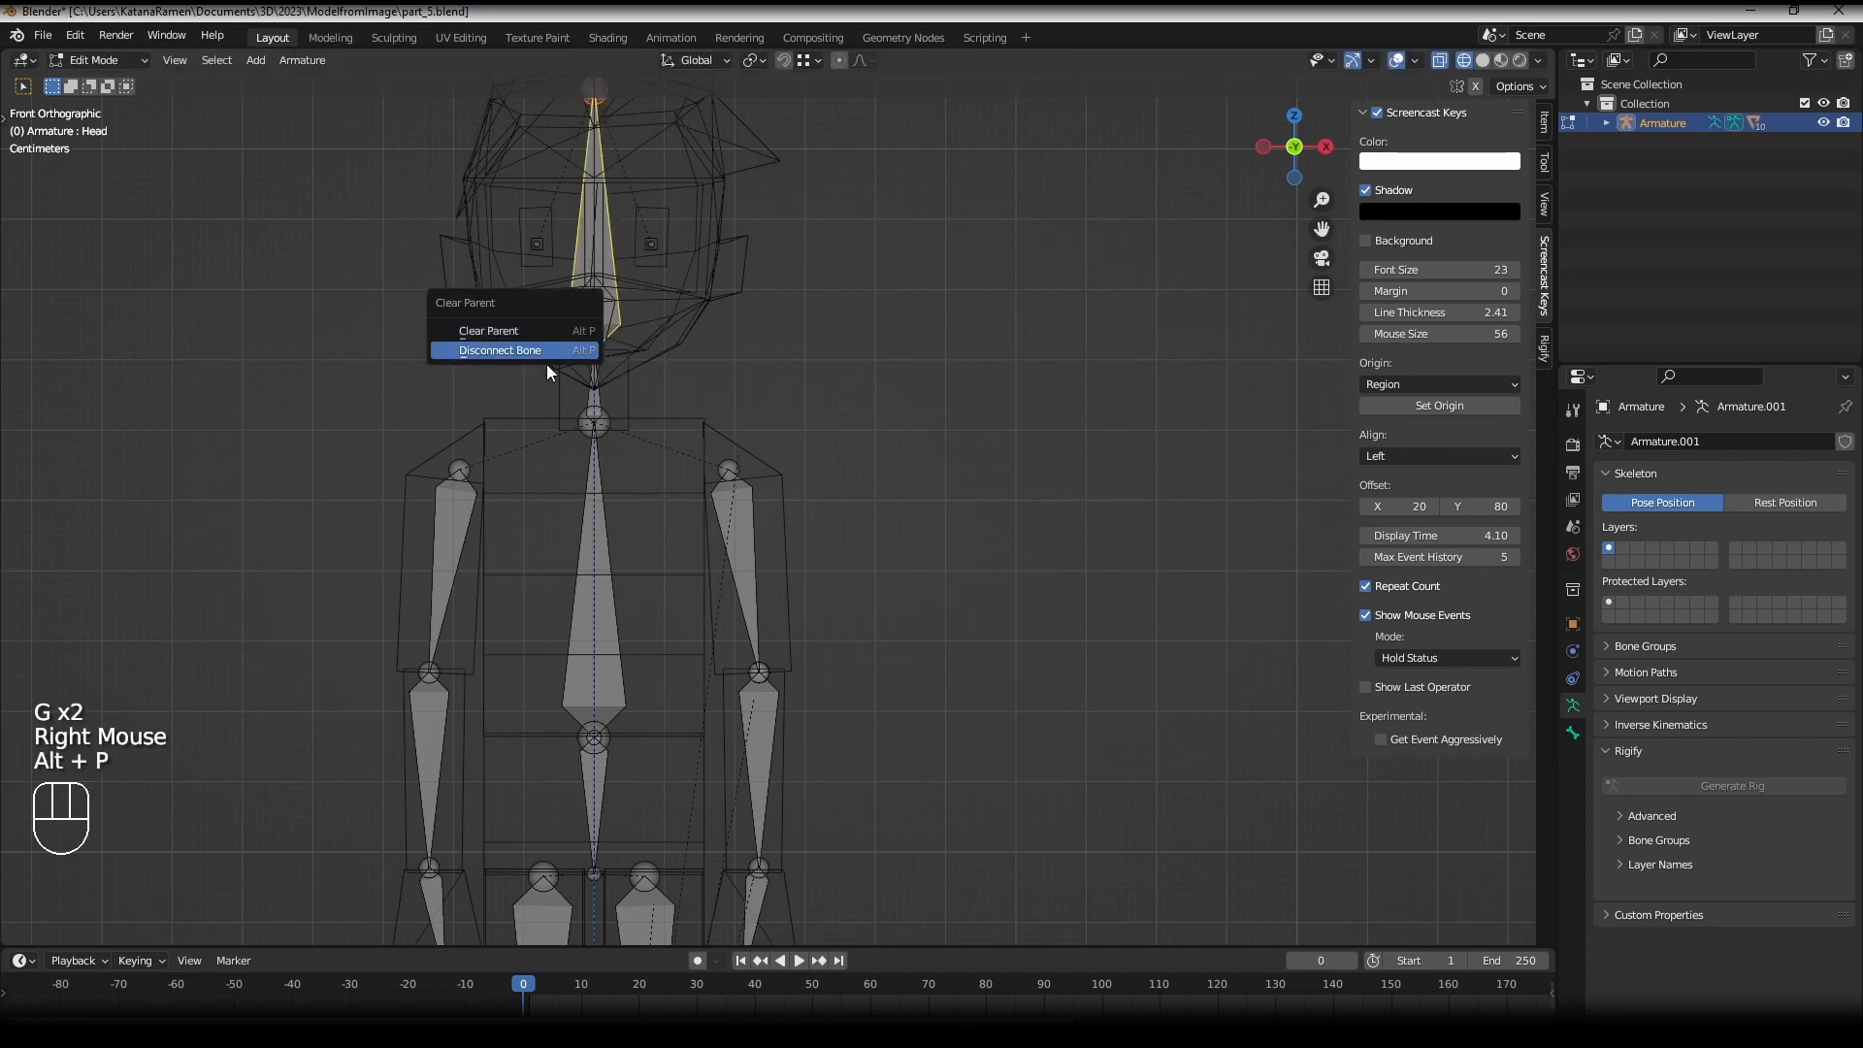
left_click(546, 345)
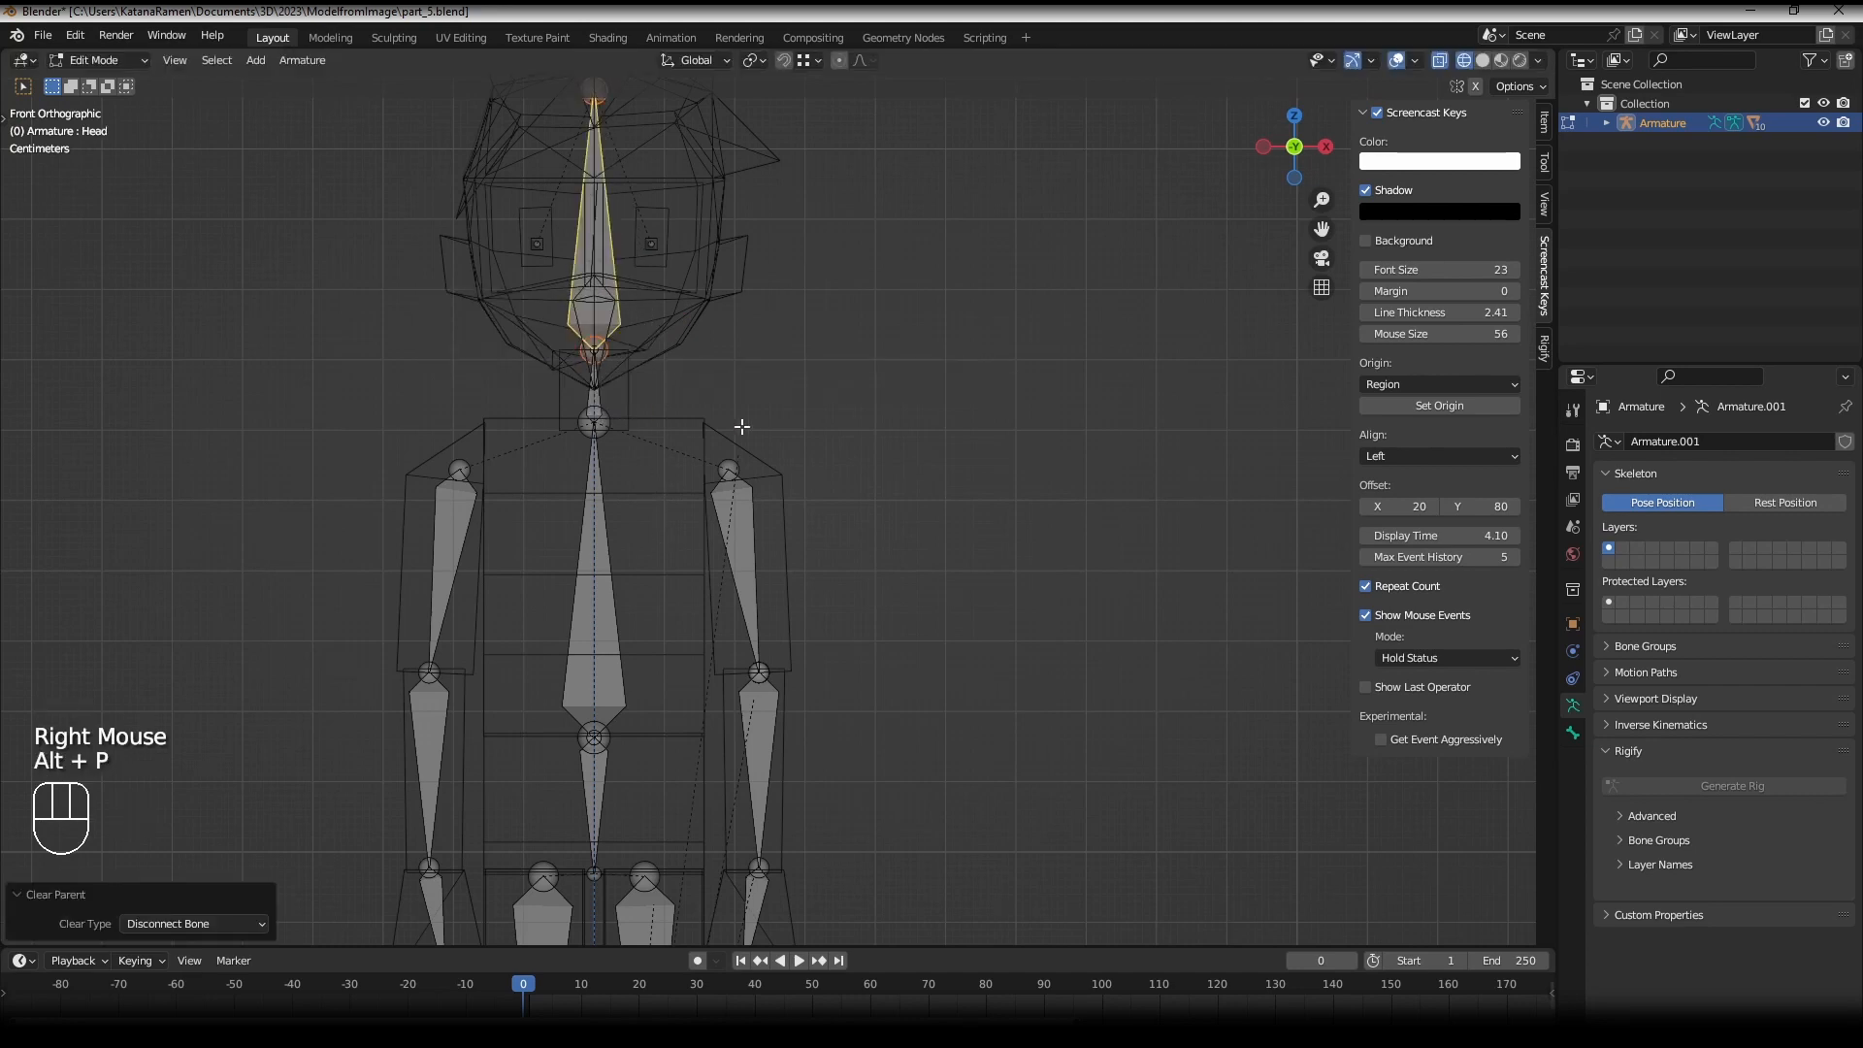
key("g")
left_click(763, 367)
- Switch the armature to Pose Mode and test-rotate the Neck bone, then rotate the Head bone by -25.1°
left_click(97, 60)
left_click(101, 111)
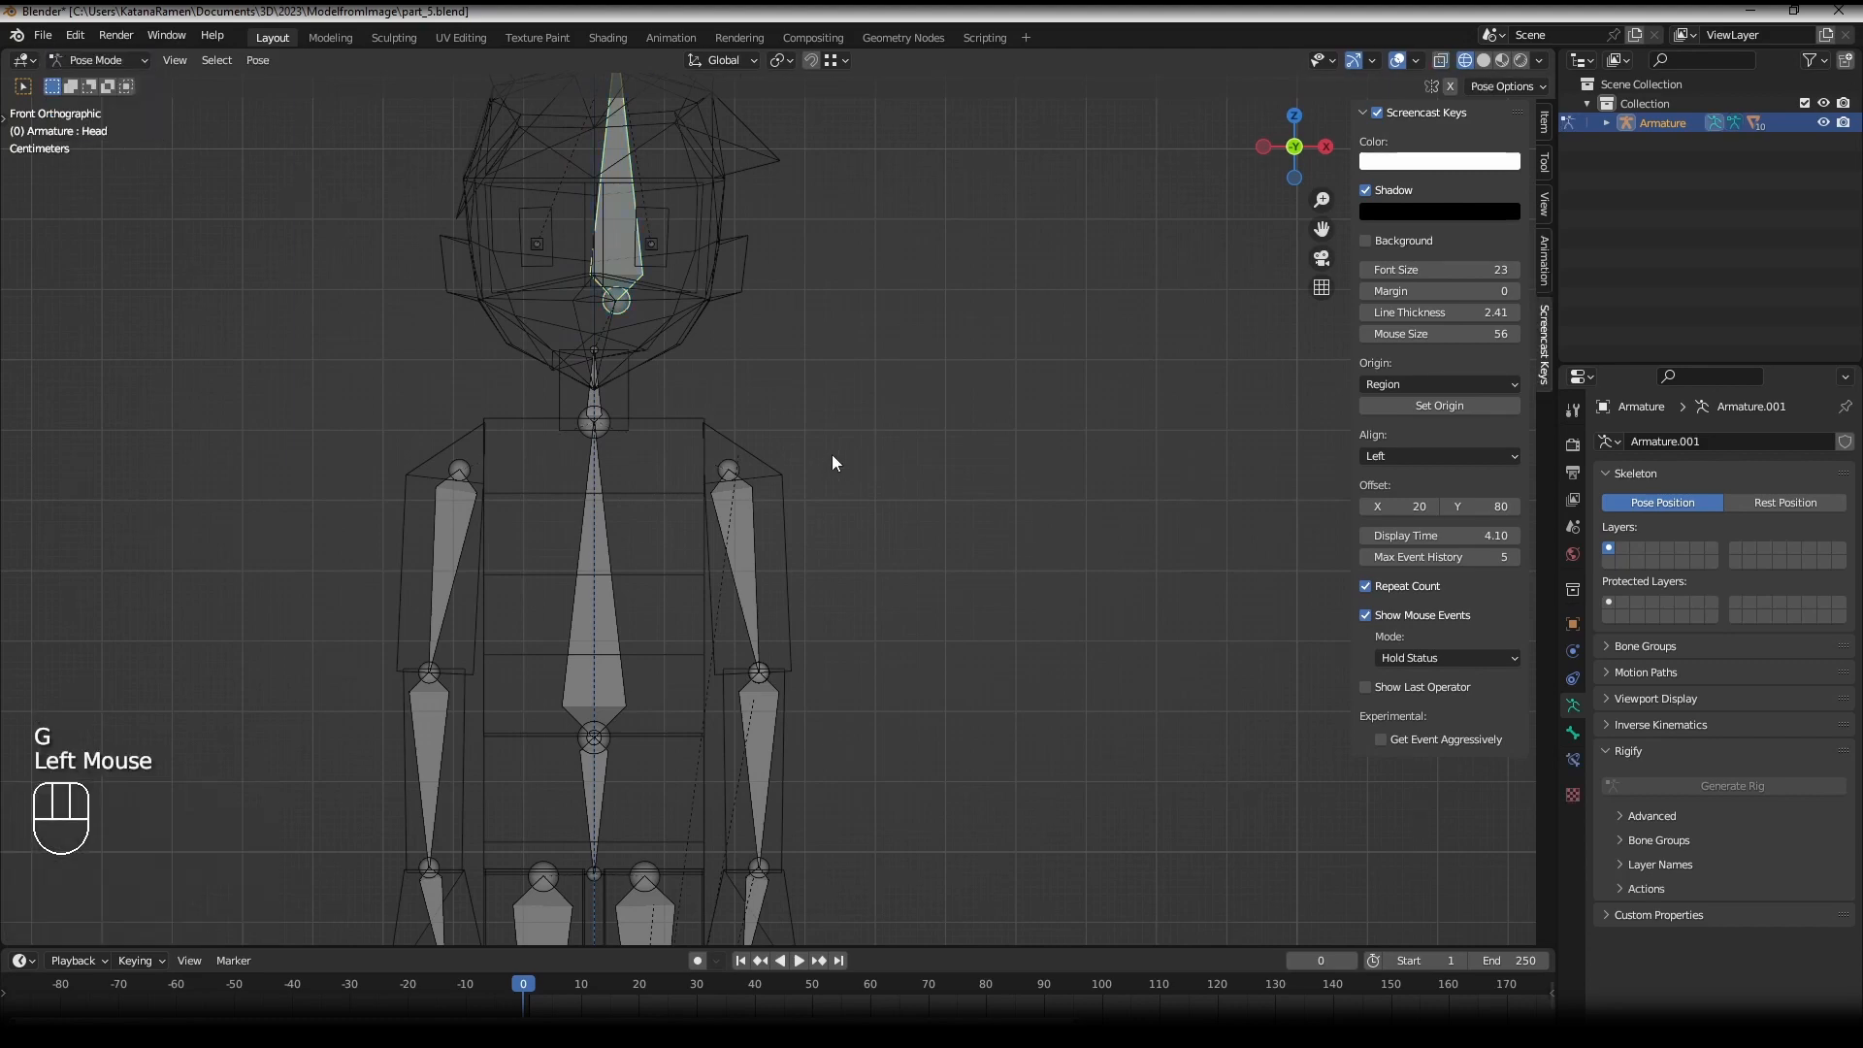
right_click(576, 381)
key("r")
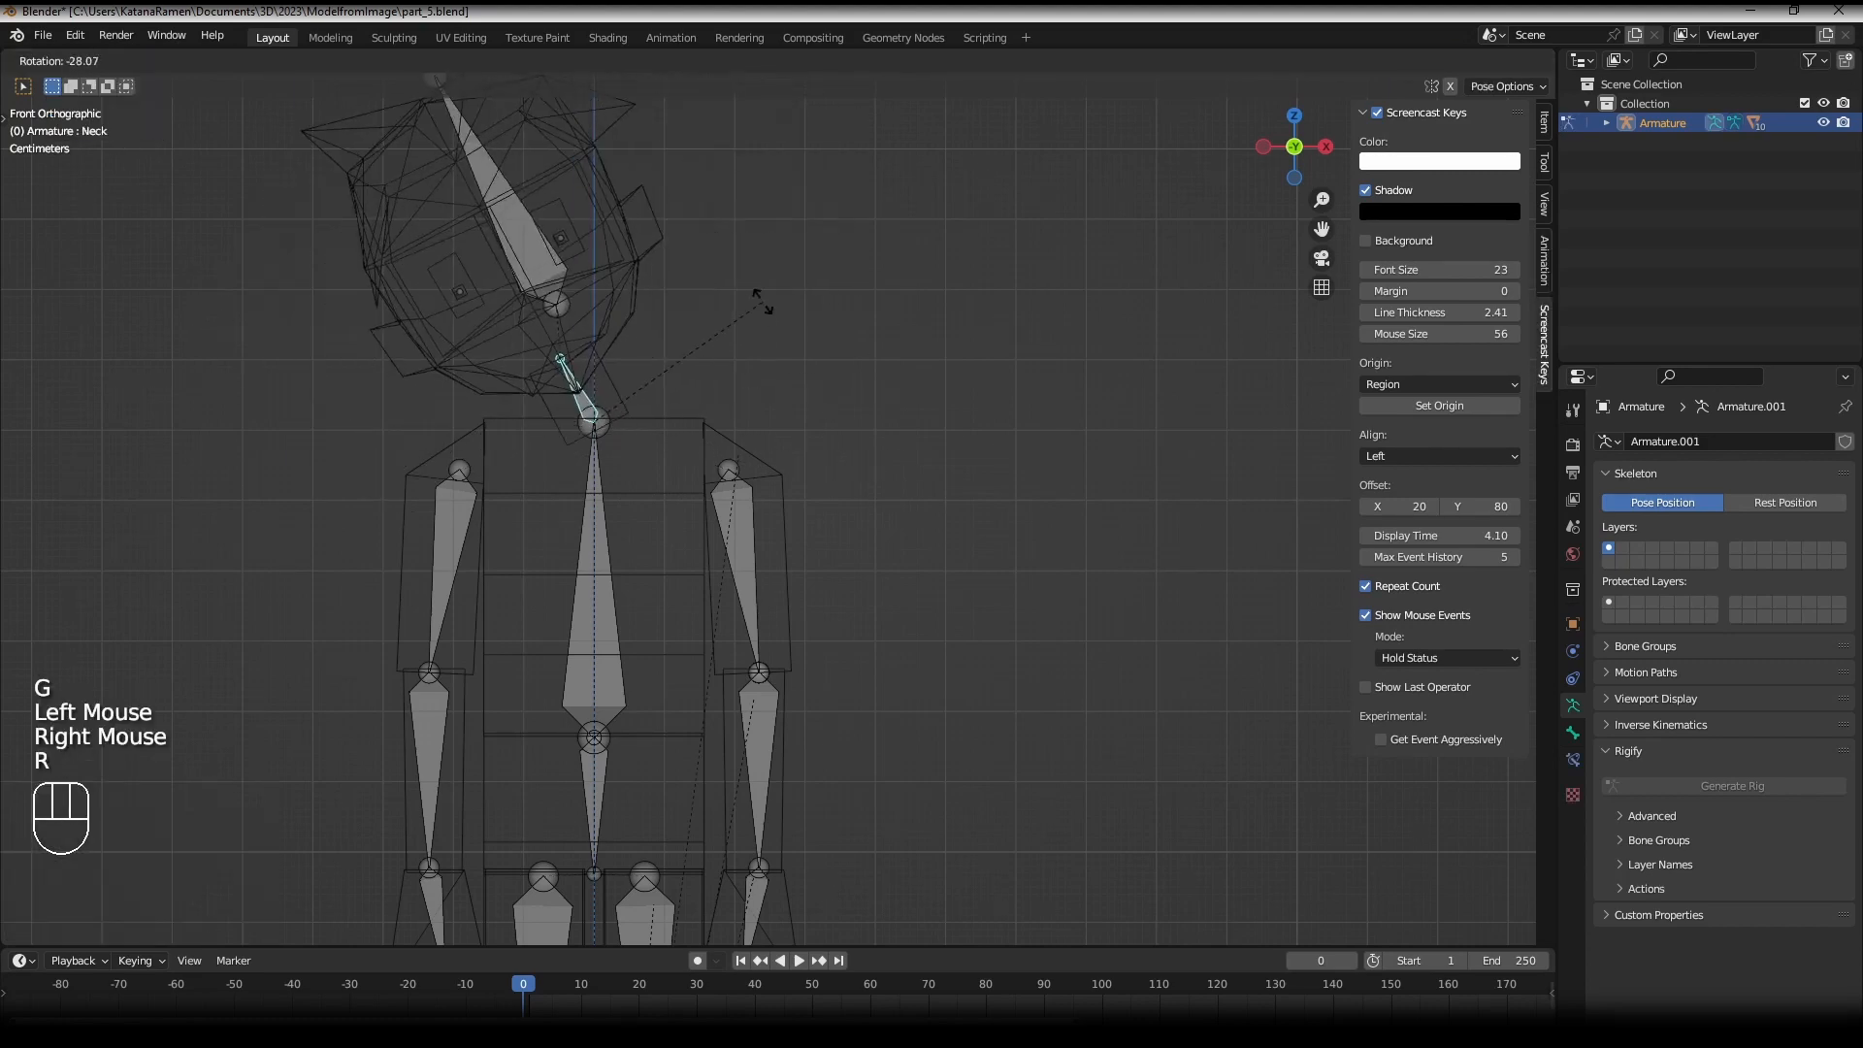
key("r")
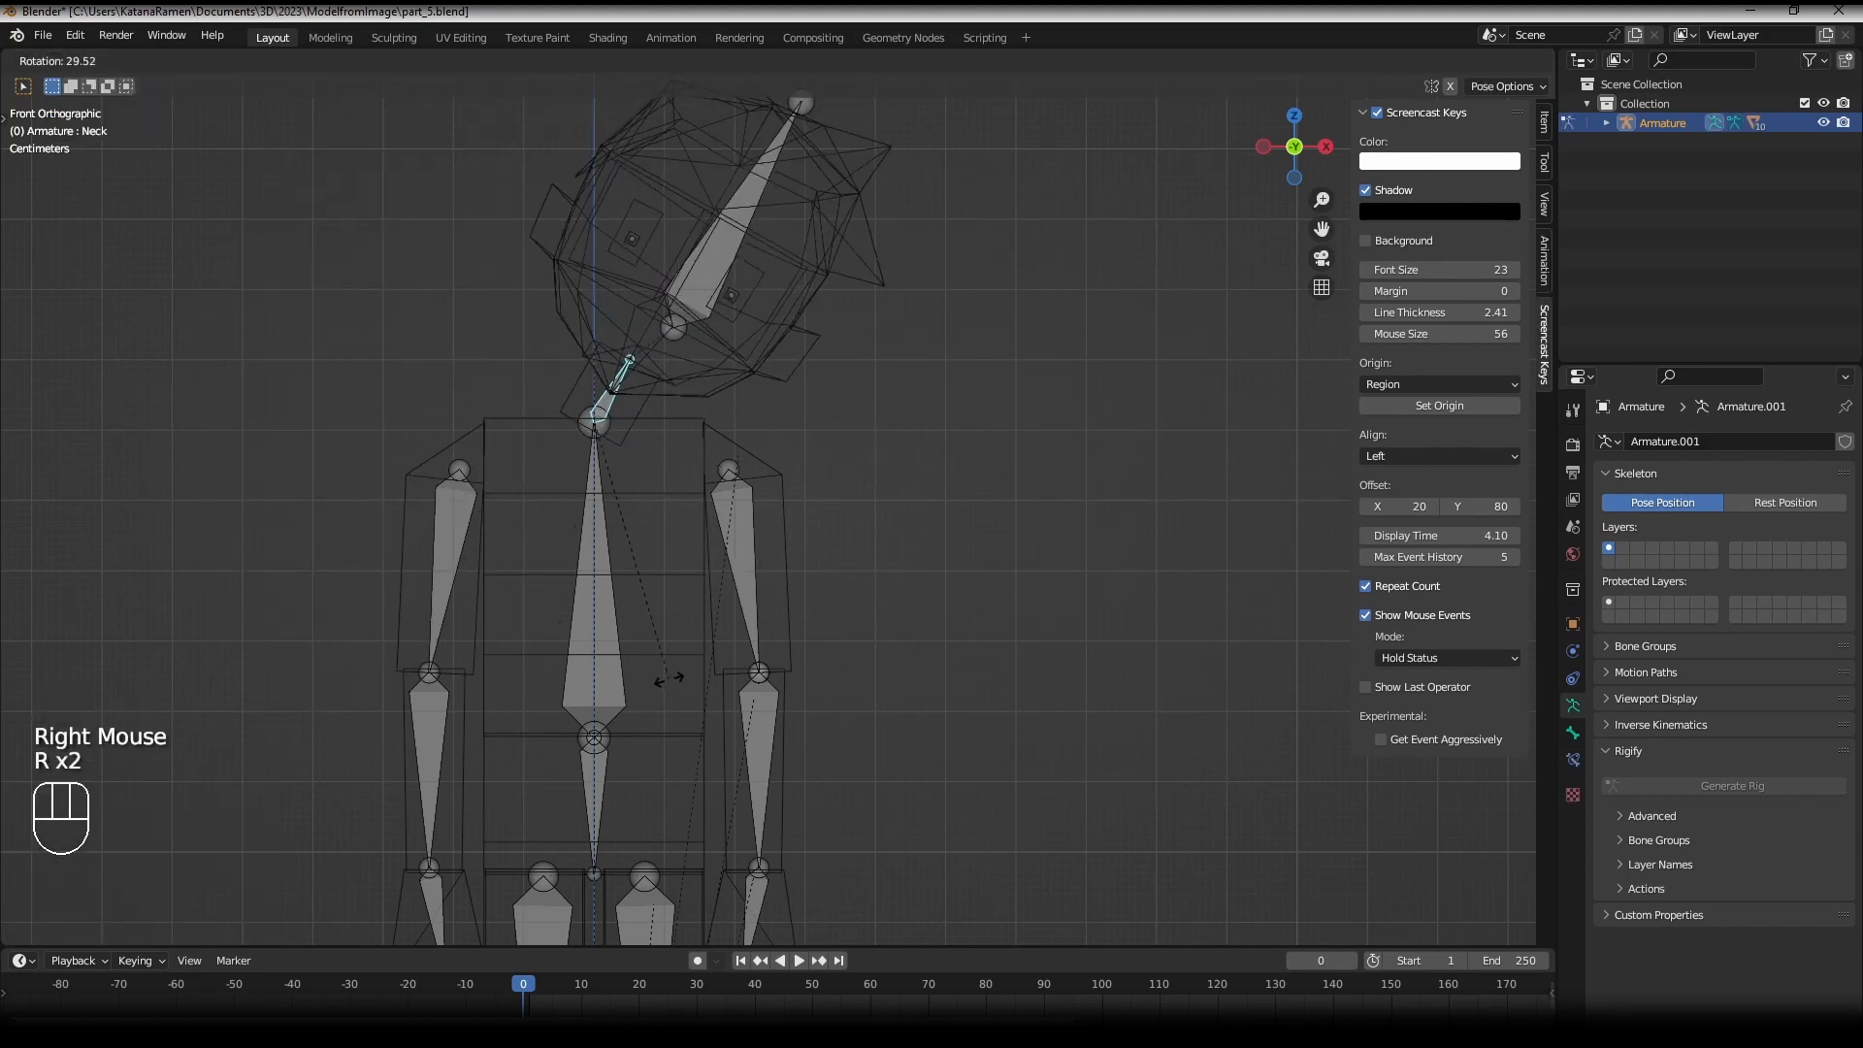
left_click(636, 266)
right_click(637, 266)
key("r")
left_click(815, 270)
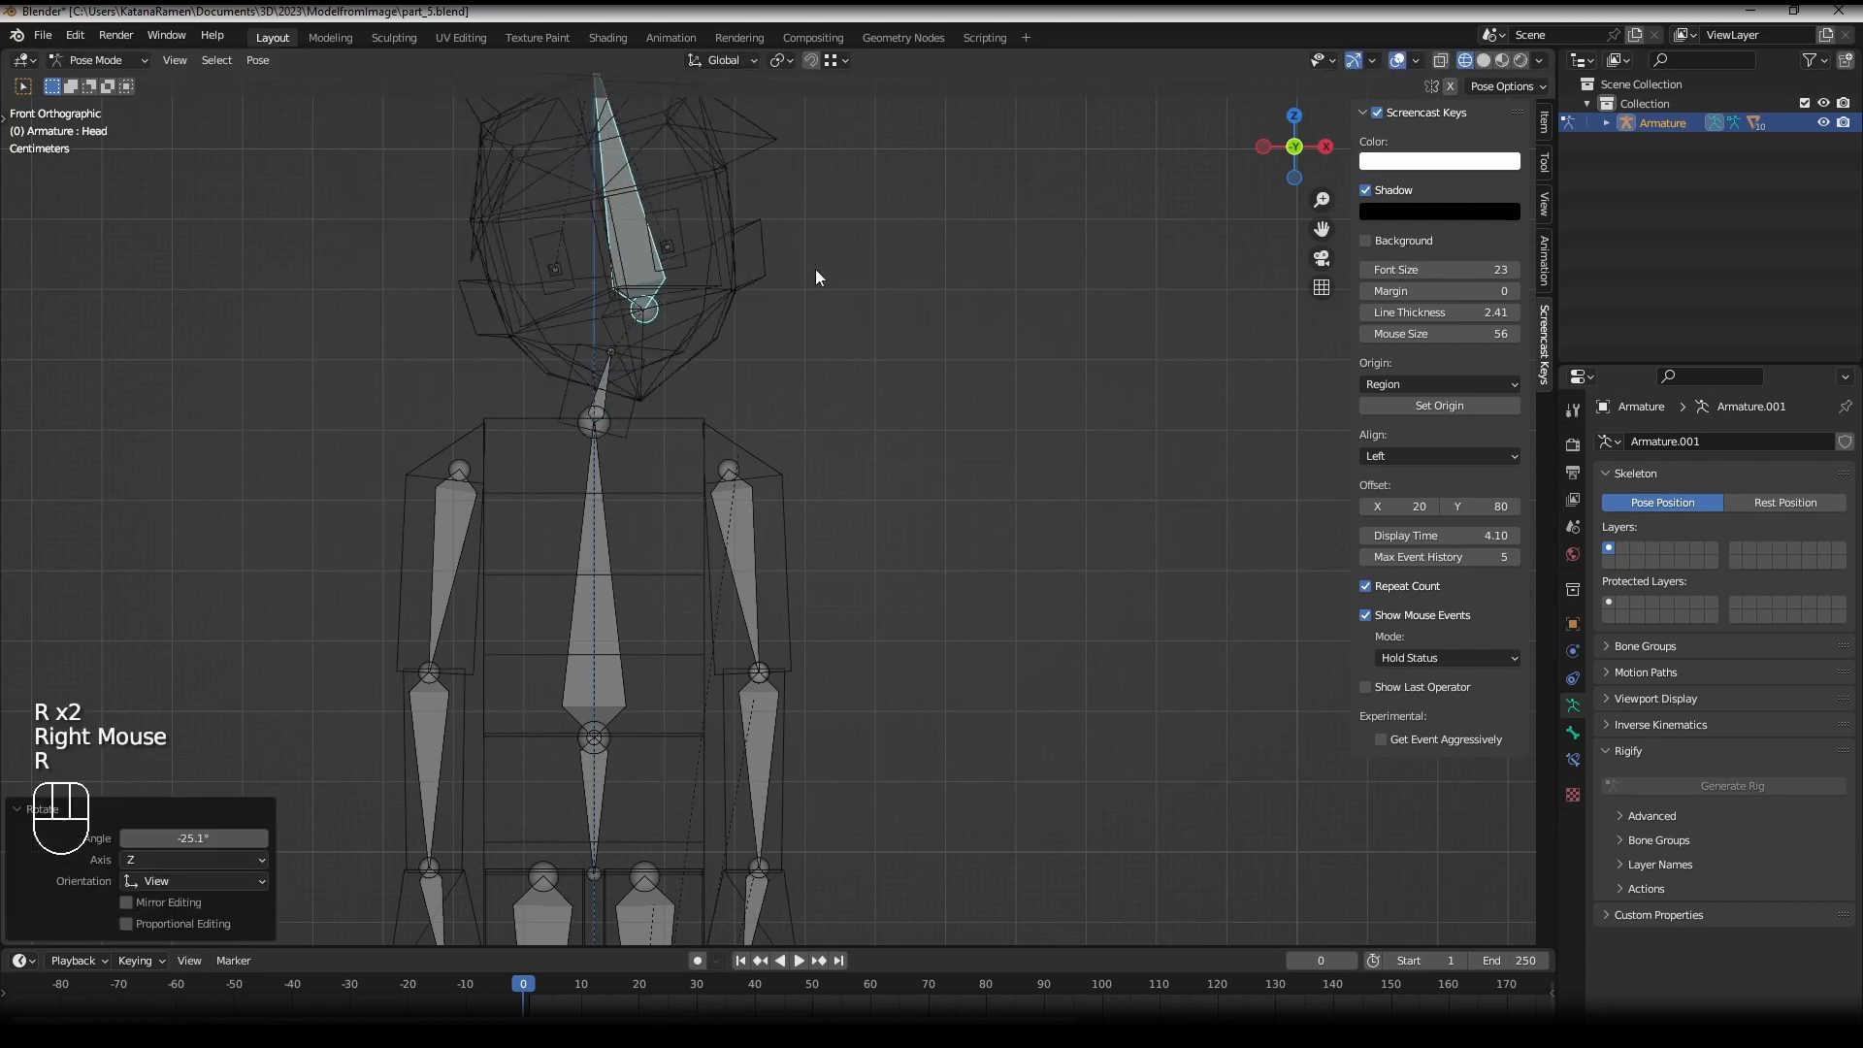
- Undo the test rotations of the Head and Neck bones
key("ctrl+z")
key("ctrl+z")
key("ctrl+z")
- Display the whole character in Material Preview shading
scroll(745, 282, "down", 2)
middle_click_drag(1004, 466, 1606, 46)
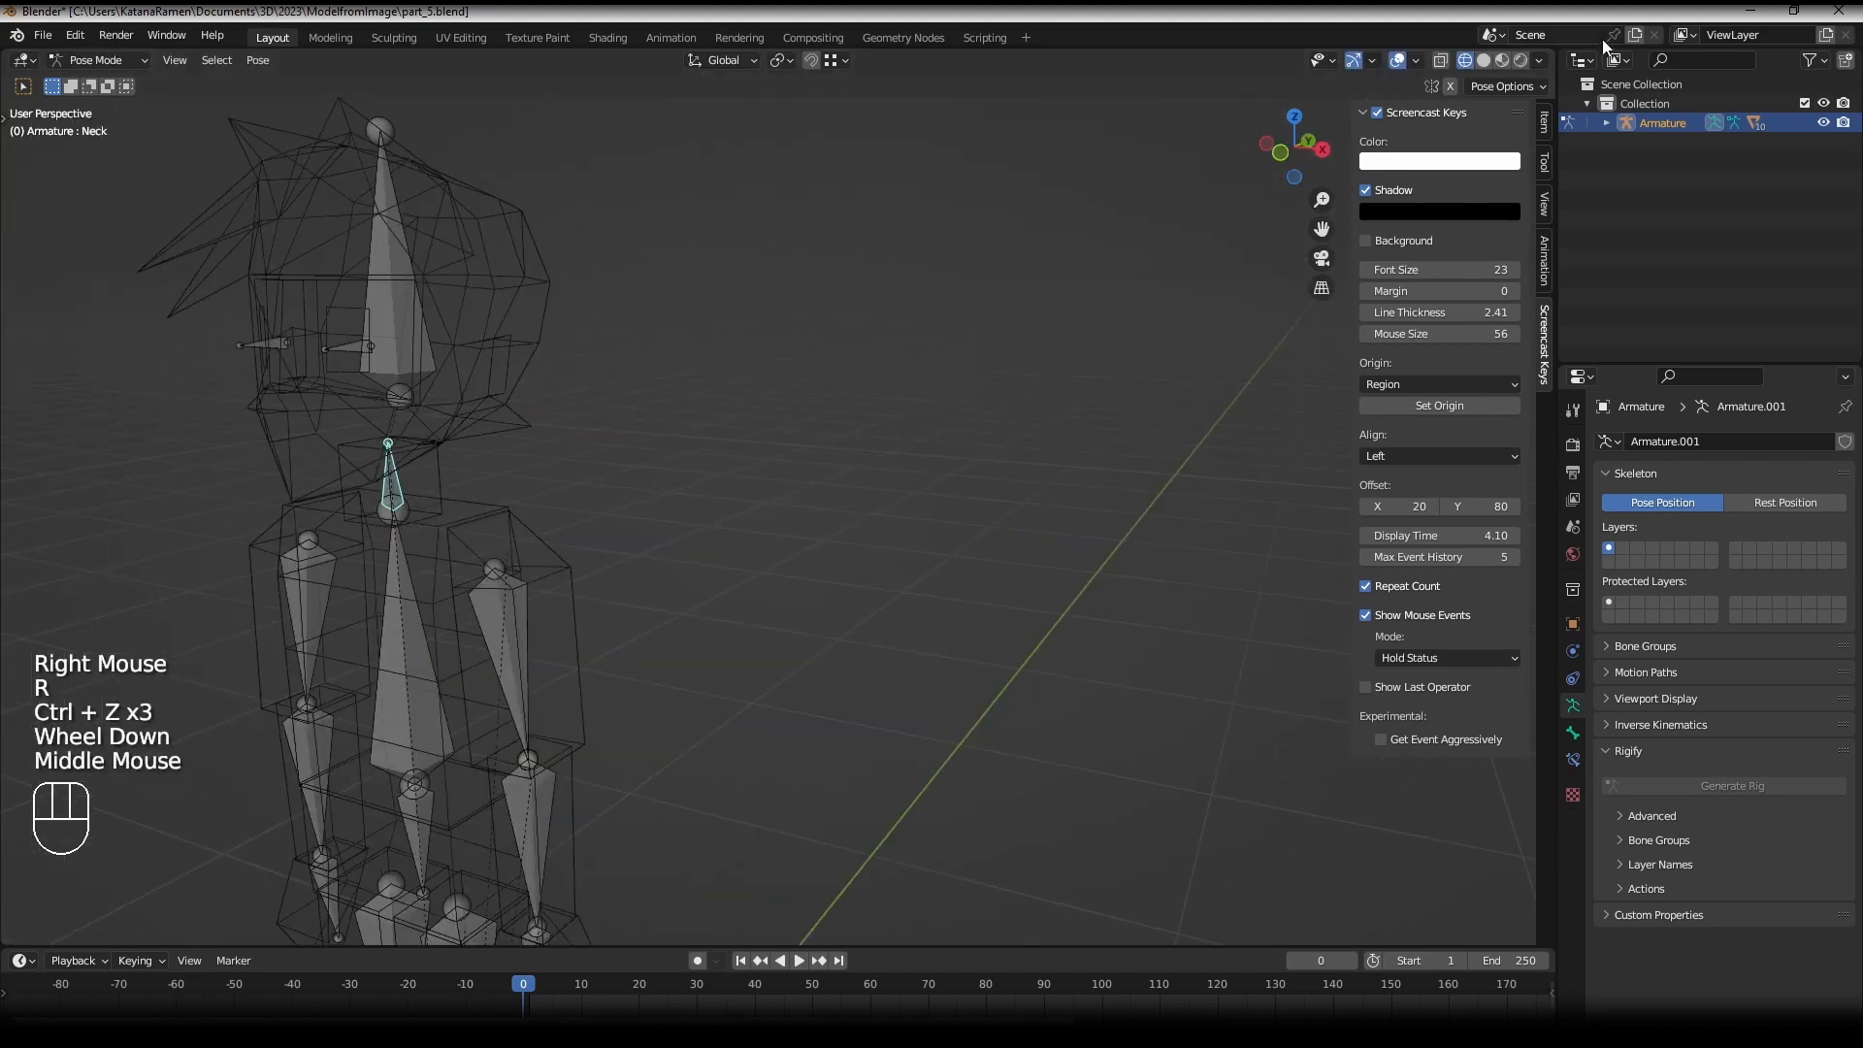
left_click(1483, 60)
scroll(603, 448, "down", 2)
mouse_move(582, 466)
middle_mouse_down("shift")
mouse_move(603, 448)
mouse_move(665, 503)
mouse_move(751, 440)
mouse_move(858, 535)
mouse_move(1084, 527)
mouse_move(875, 446)
mouse_move(834, 475)
middle_mouse_up("shift")
middle_click_drag(834, 476, 485, 451)
middle_click_drag(486, 451, 670, 466)
middle_click_drag(946, 572, 893, 551, "shift")
scroll(908, 506, "down", 1)
scroll(909, 505, "up", 1)
scroll(894, 550, "down", 1)
middle_click_drag(895, 550, 766, 456)
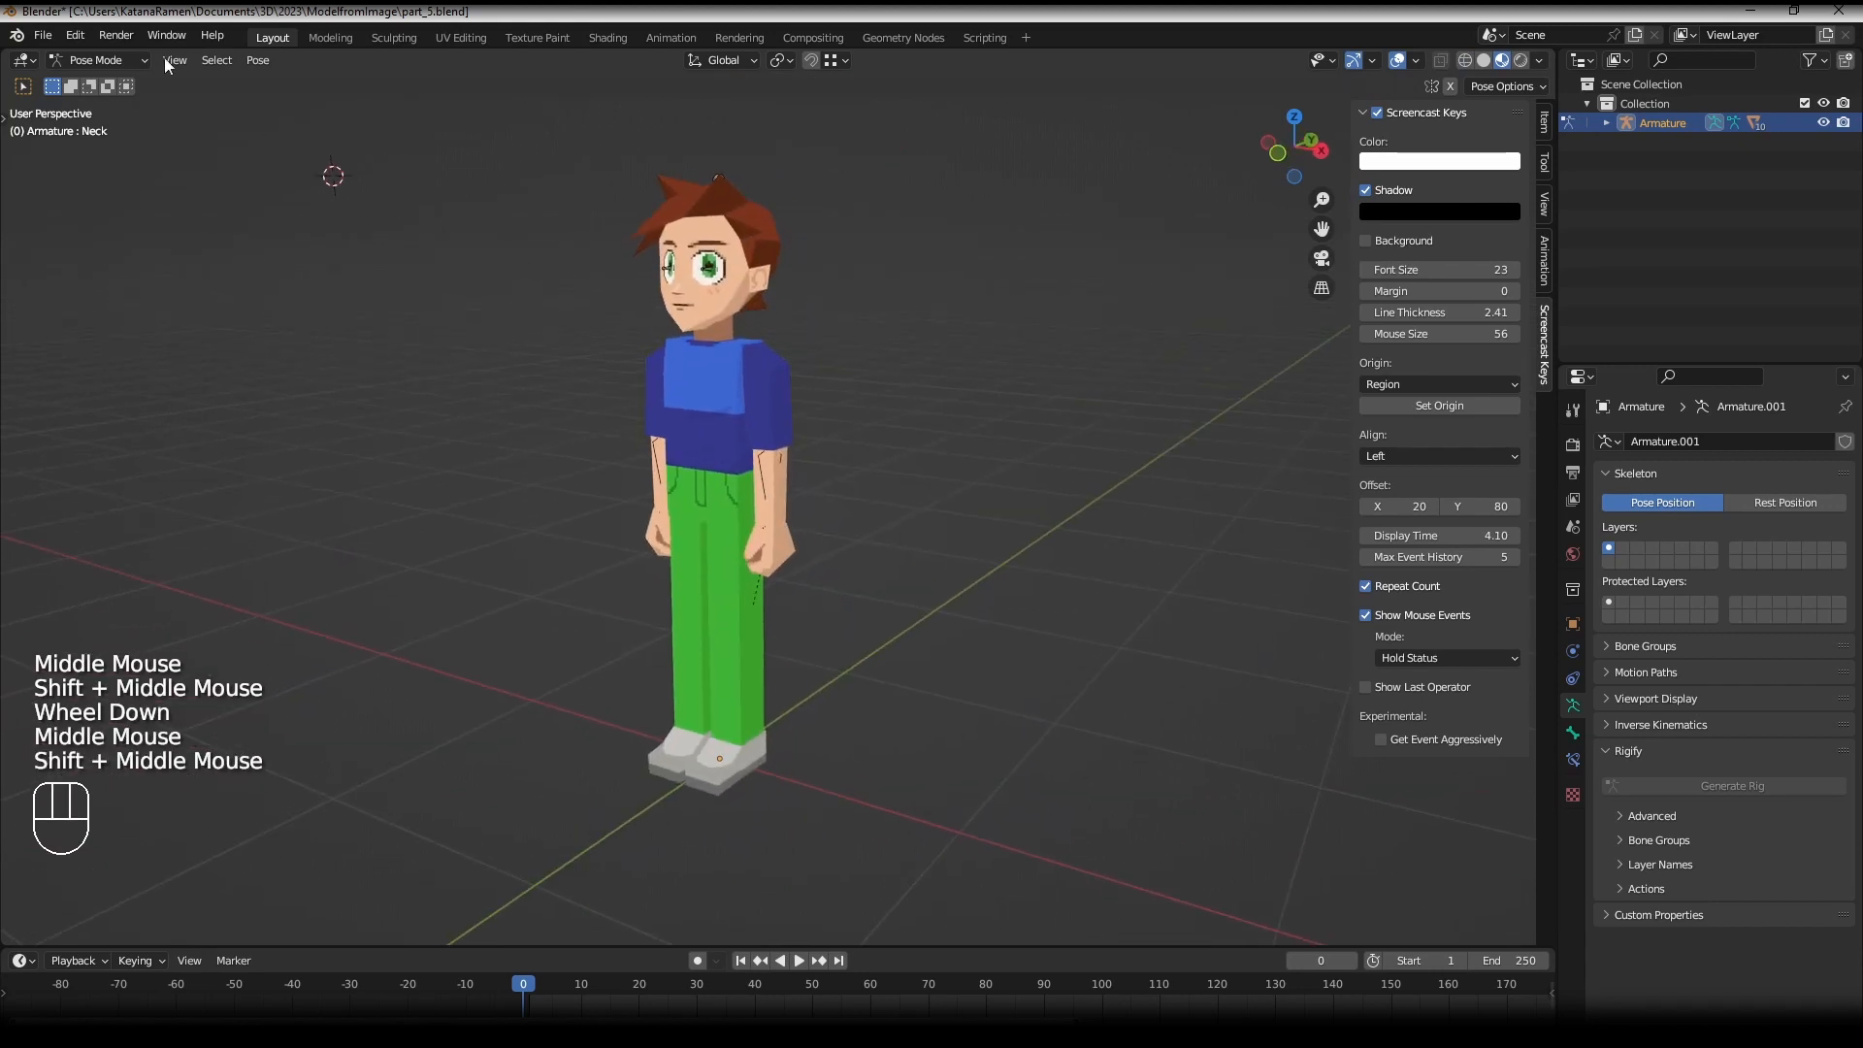
- Turn off Lock Object Modes and select the Head bone
left_click(83, 35)
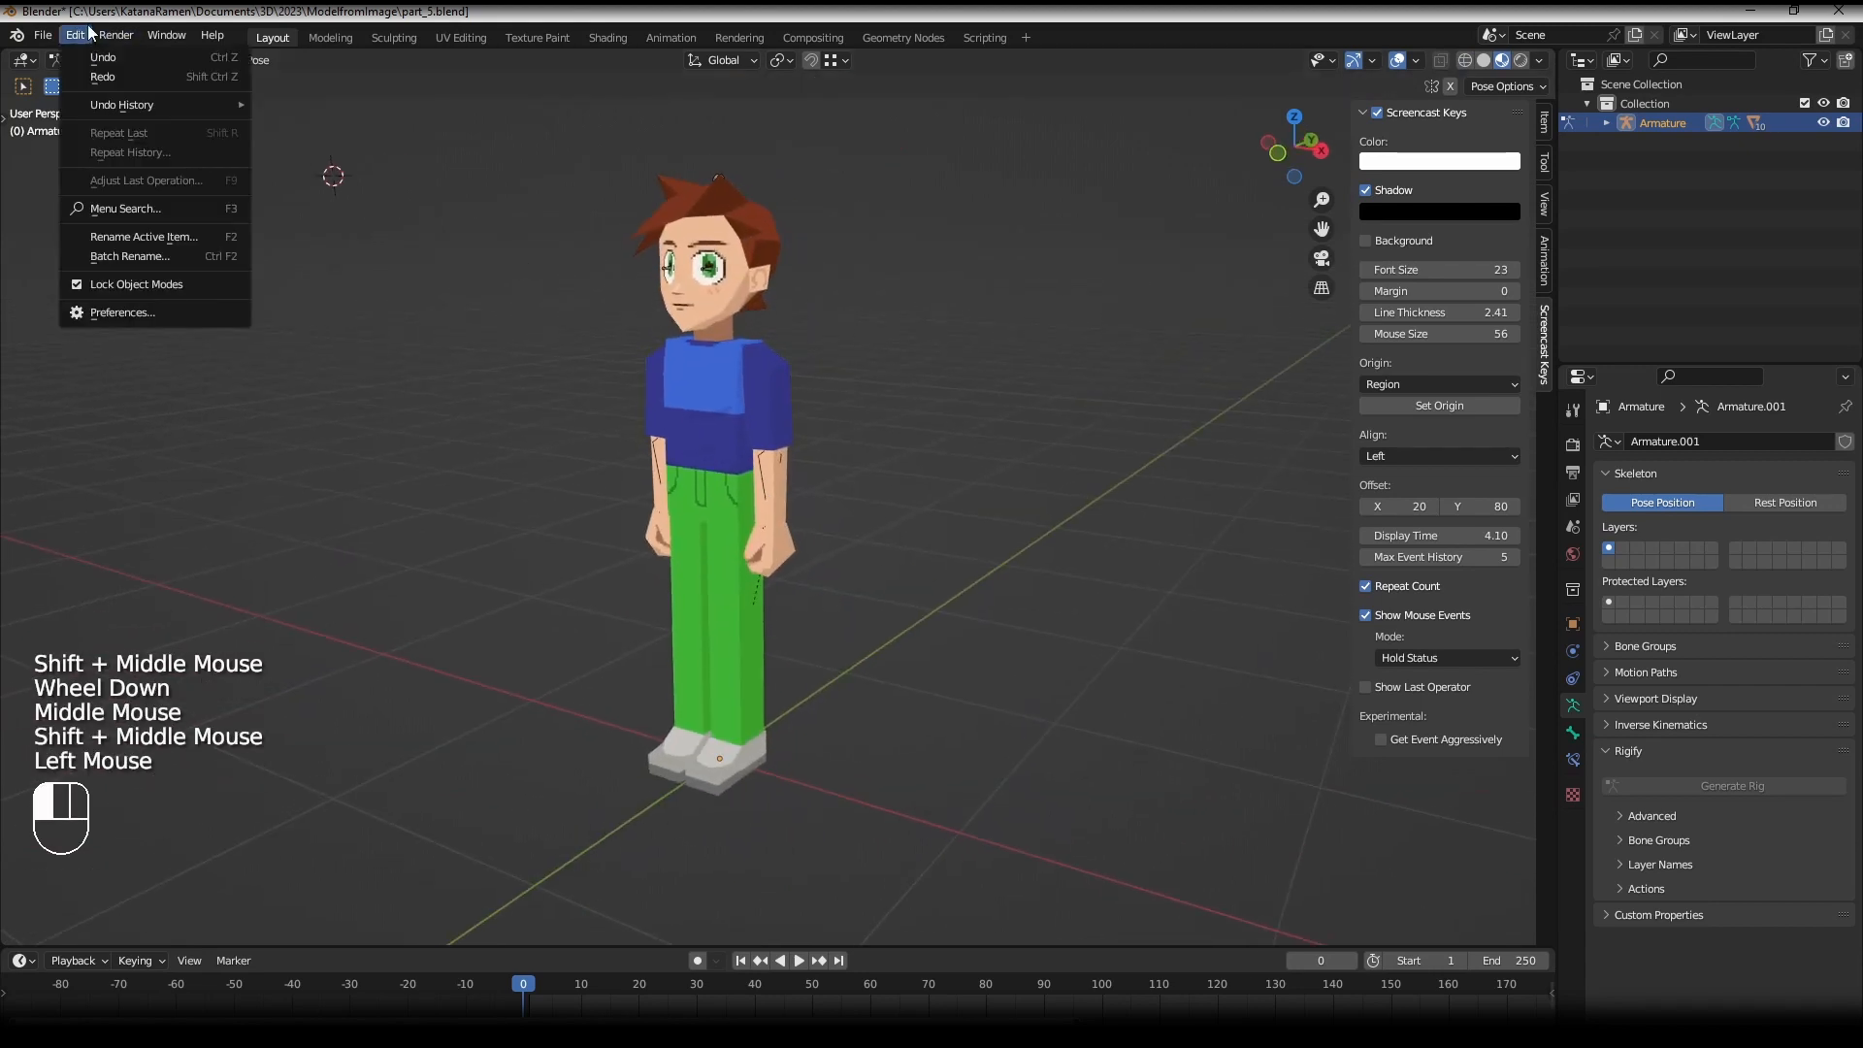
left_click(73, 289)
middle_click_drag(724, 393, 678, 393, "shift")
right_click(687, 184)
right_click(690, 182)
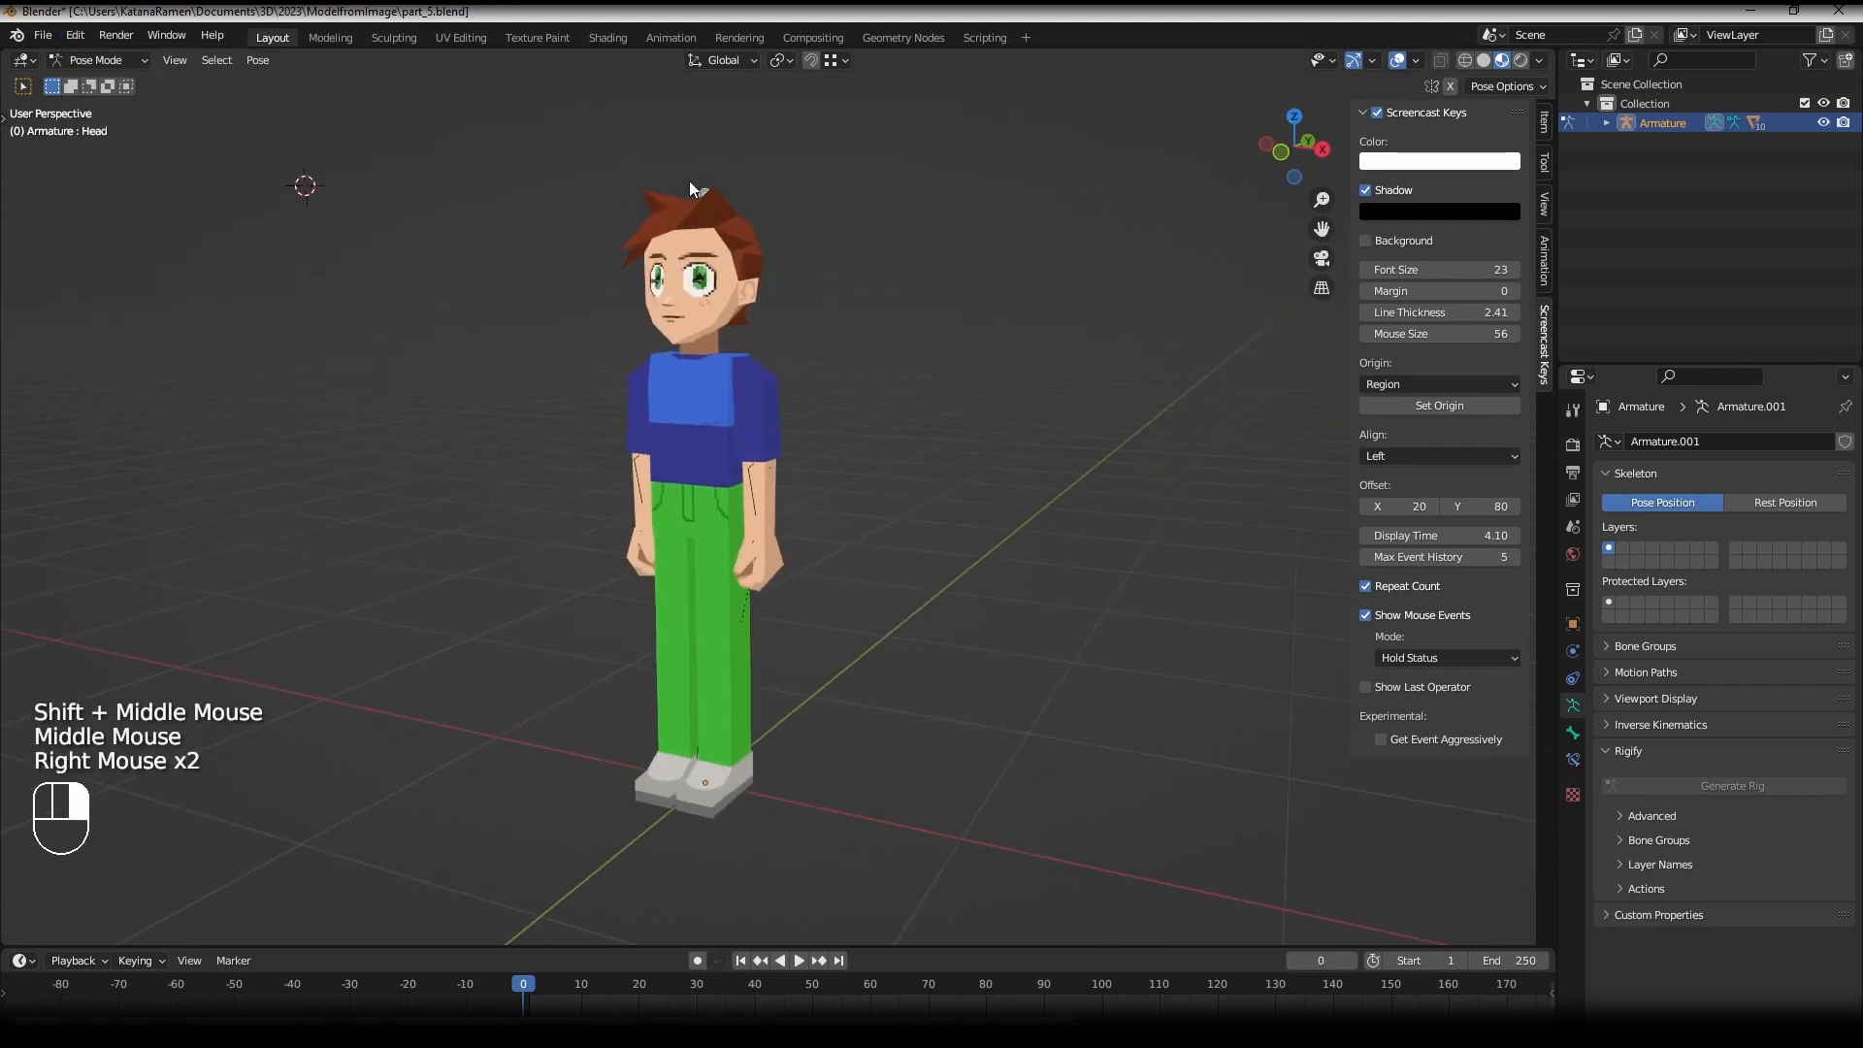
- Select the head mesh and switch it to Weight Paint mode
middle_click_drag(728, 213, 695, 341, "shift")
right_click(696, 342)
left_click(100, 61)
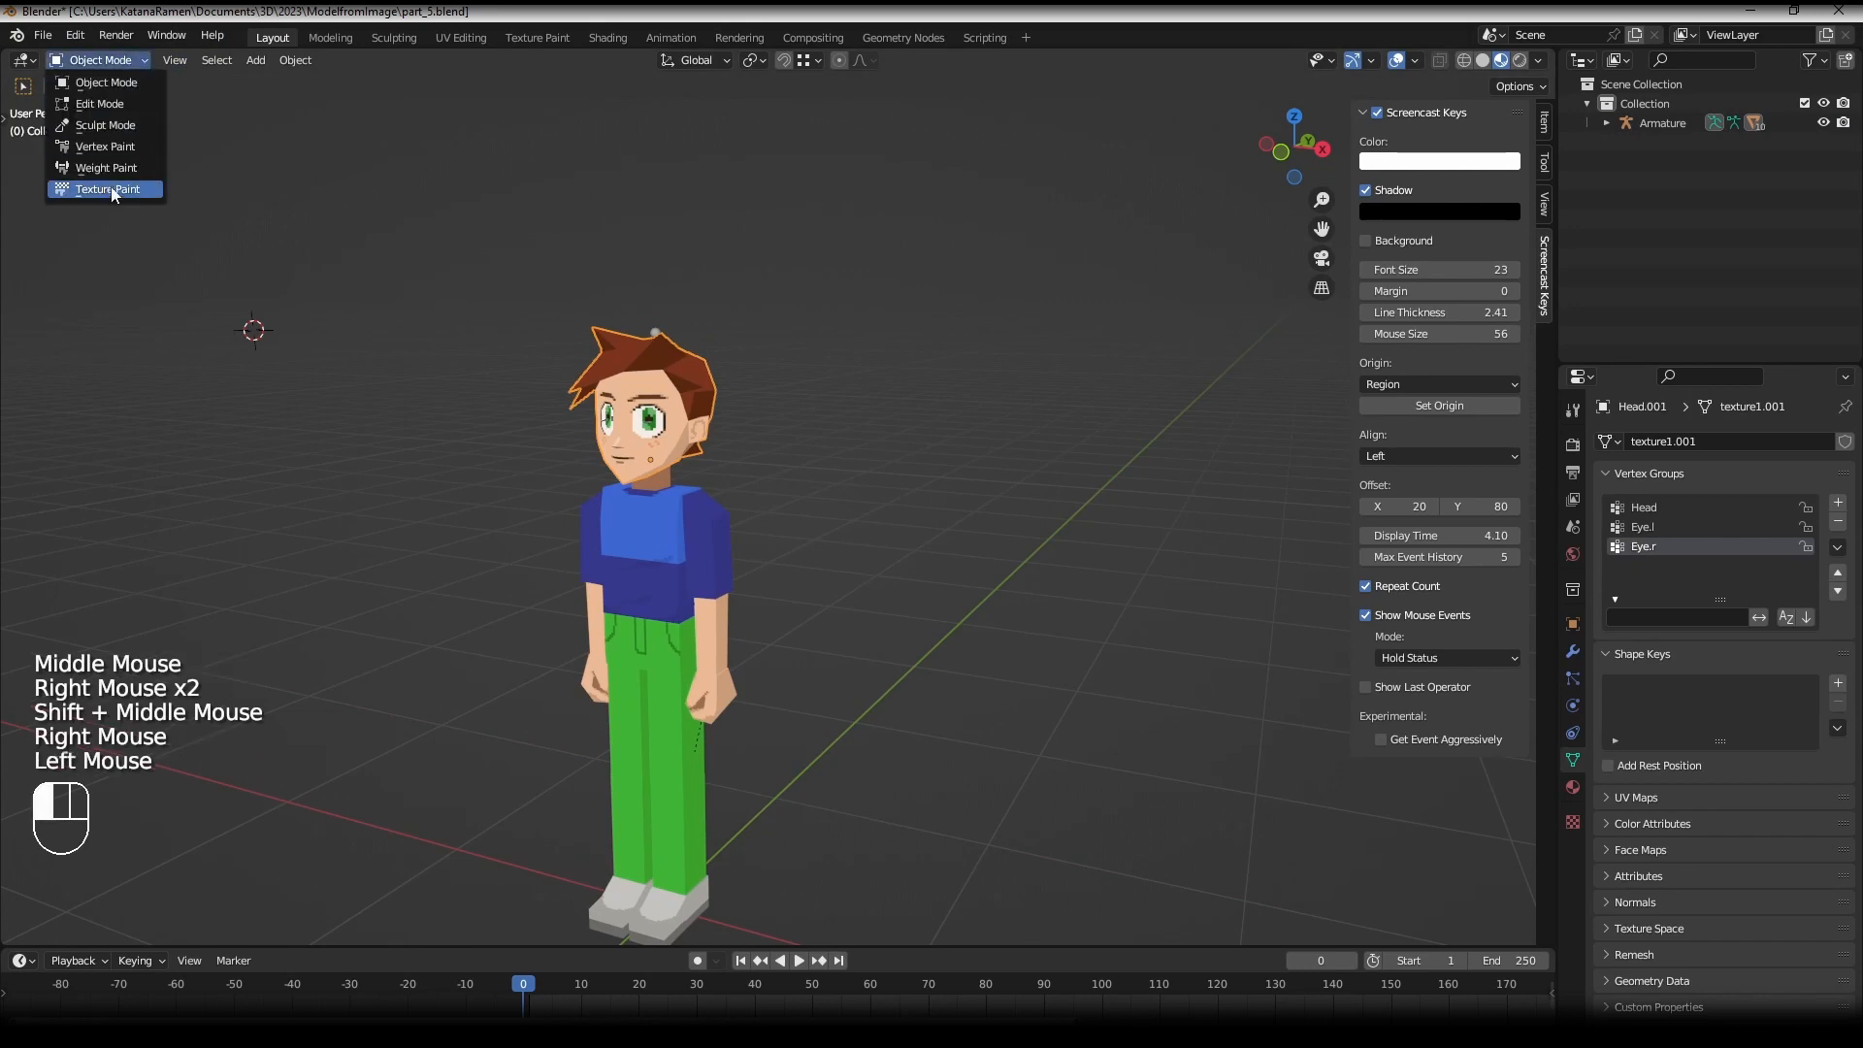
left_click(108, 171)
scroll(773, 249, "up", 1)
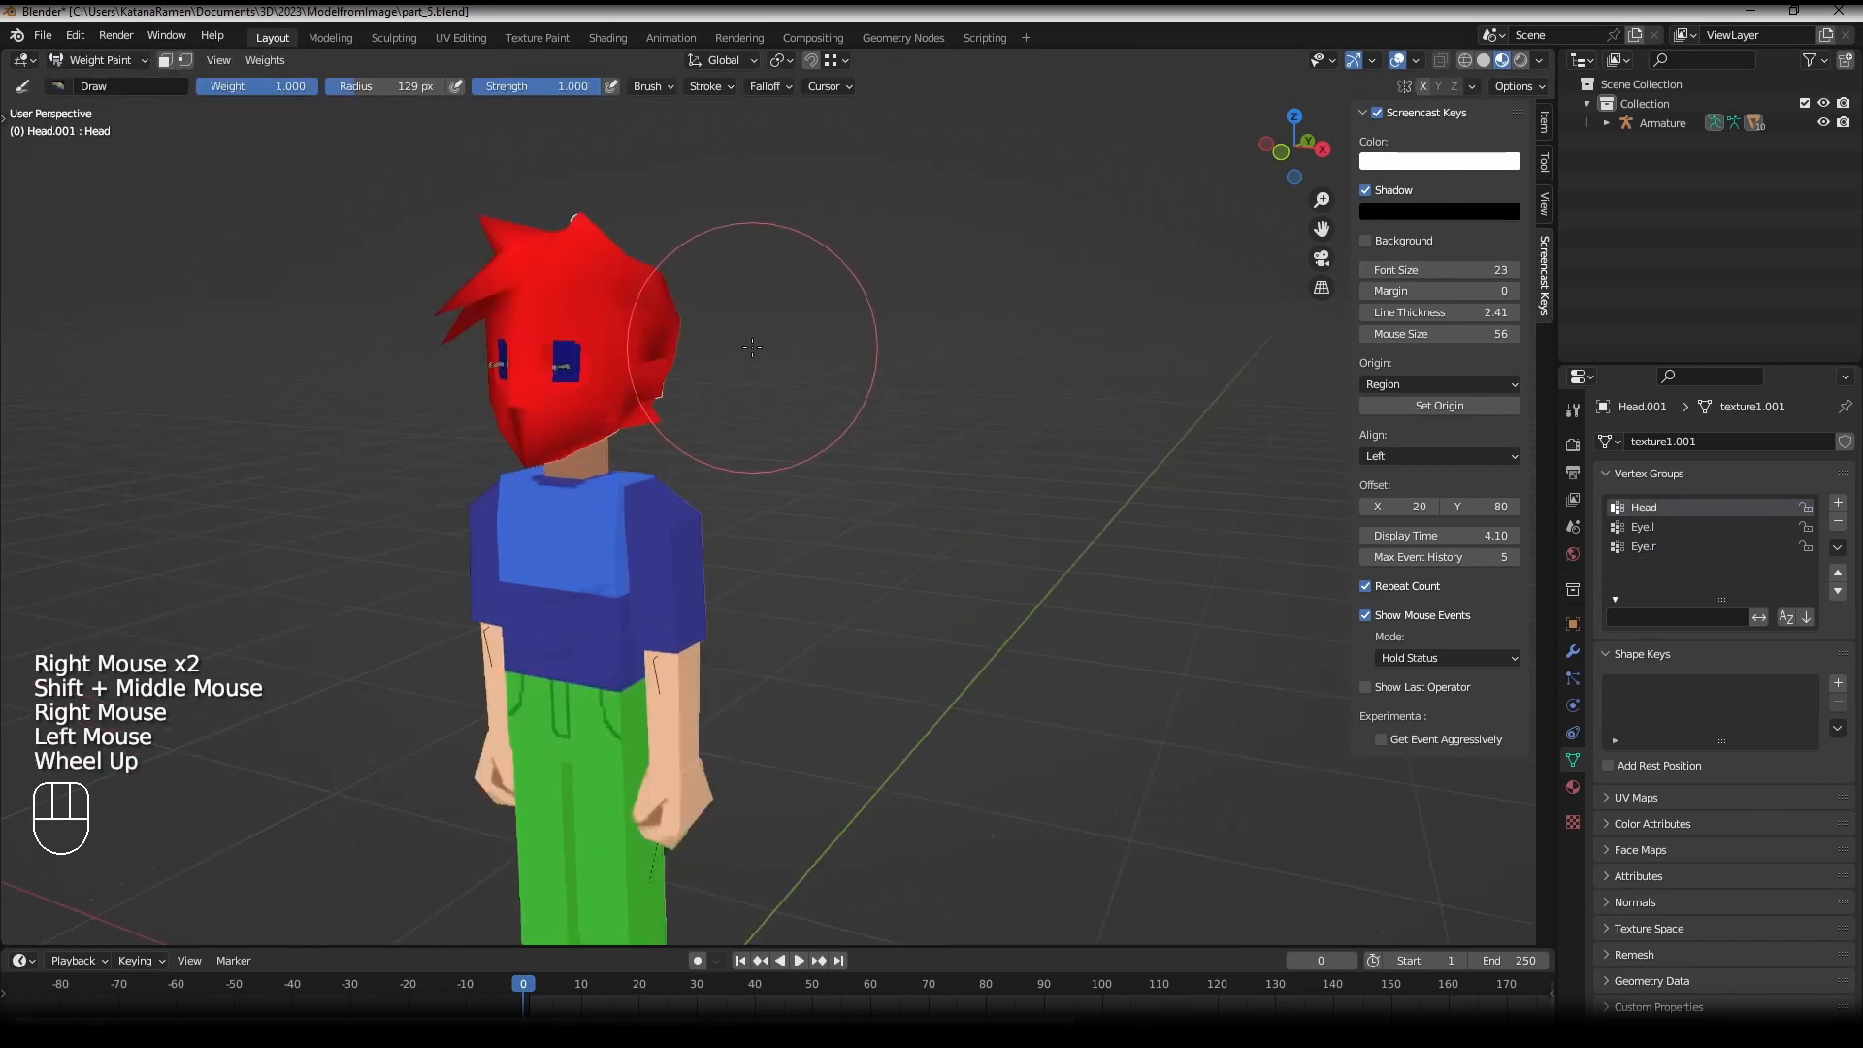
- Show the toolbar and test-rotate the Head bone with its weights displayed on the head mesh
middle_click_drag(773, 250, 673, 582, "shift")
scroll(674, 583, "up", 1)
scroll(590, 441, "down", 1)
scroll(772, 763, "down", 1)
key("t")
key("r")
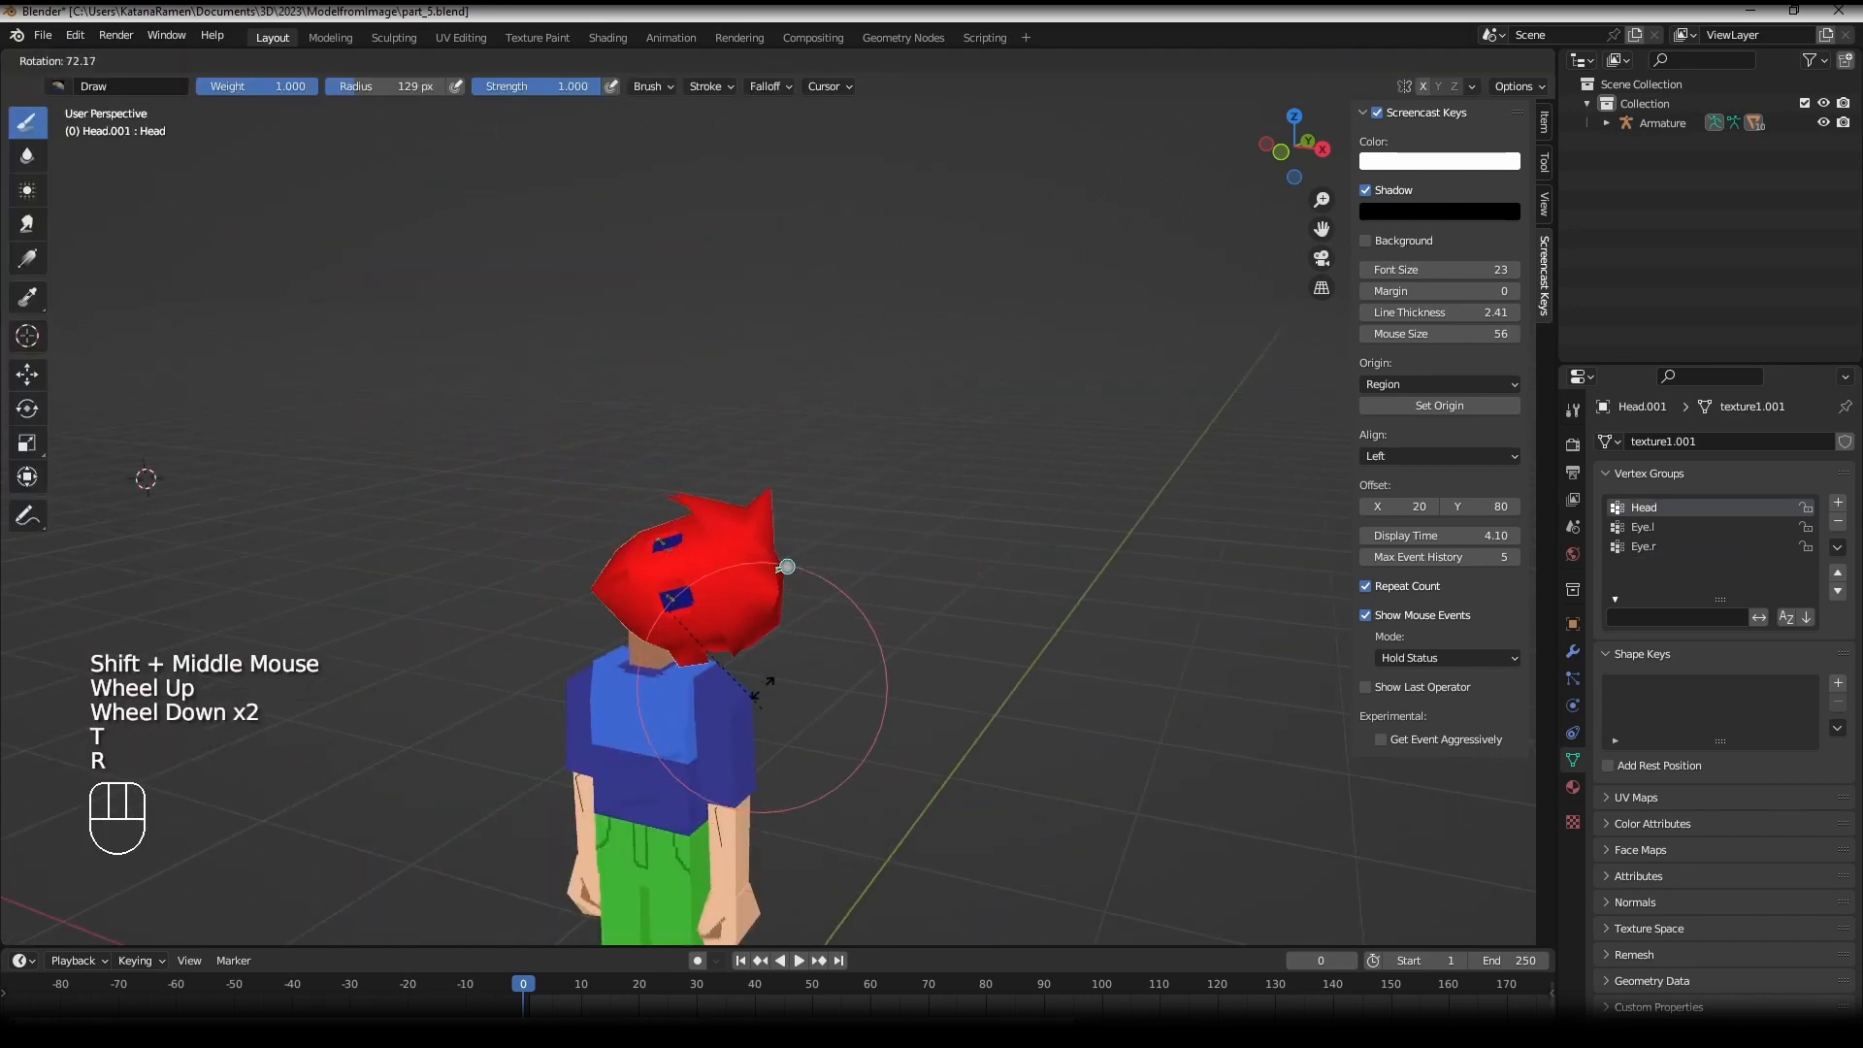
middle_click_drag(786, 660, 694, 462, "shift")
right_click(603, 398)
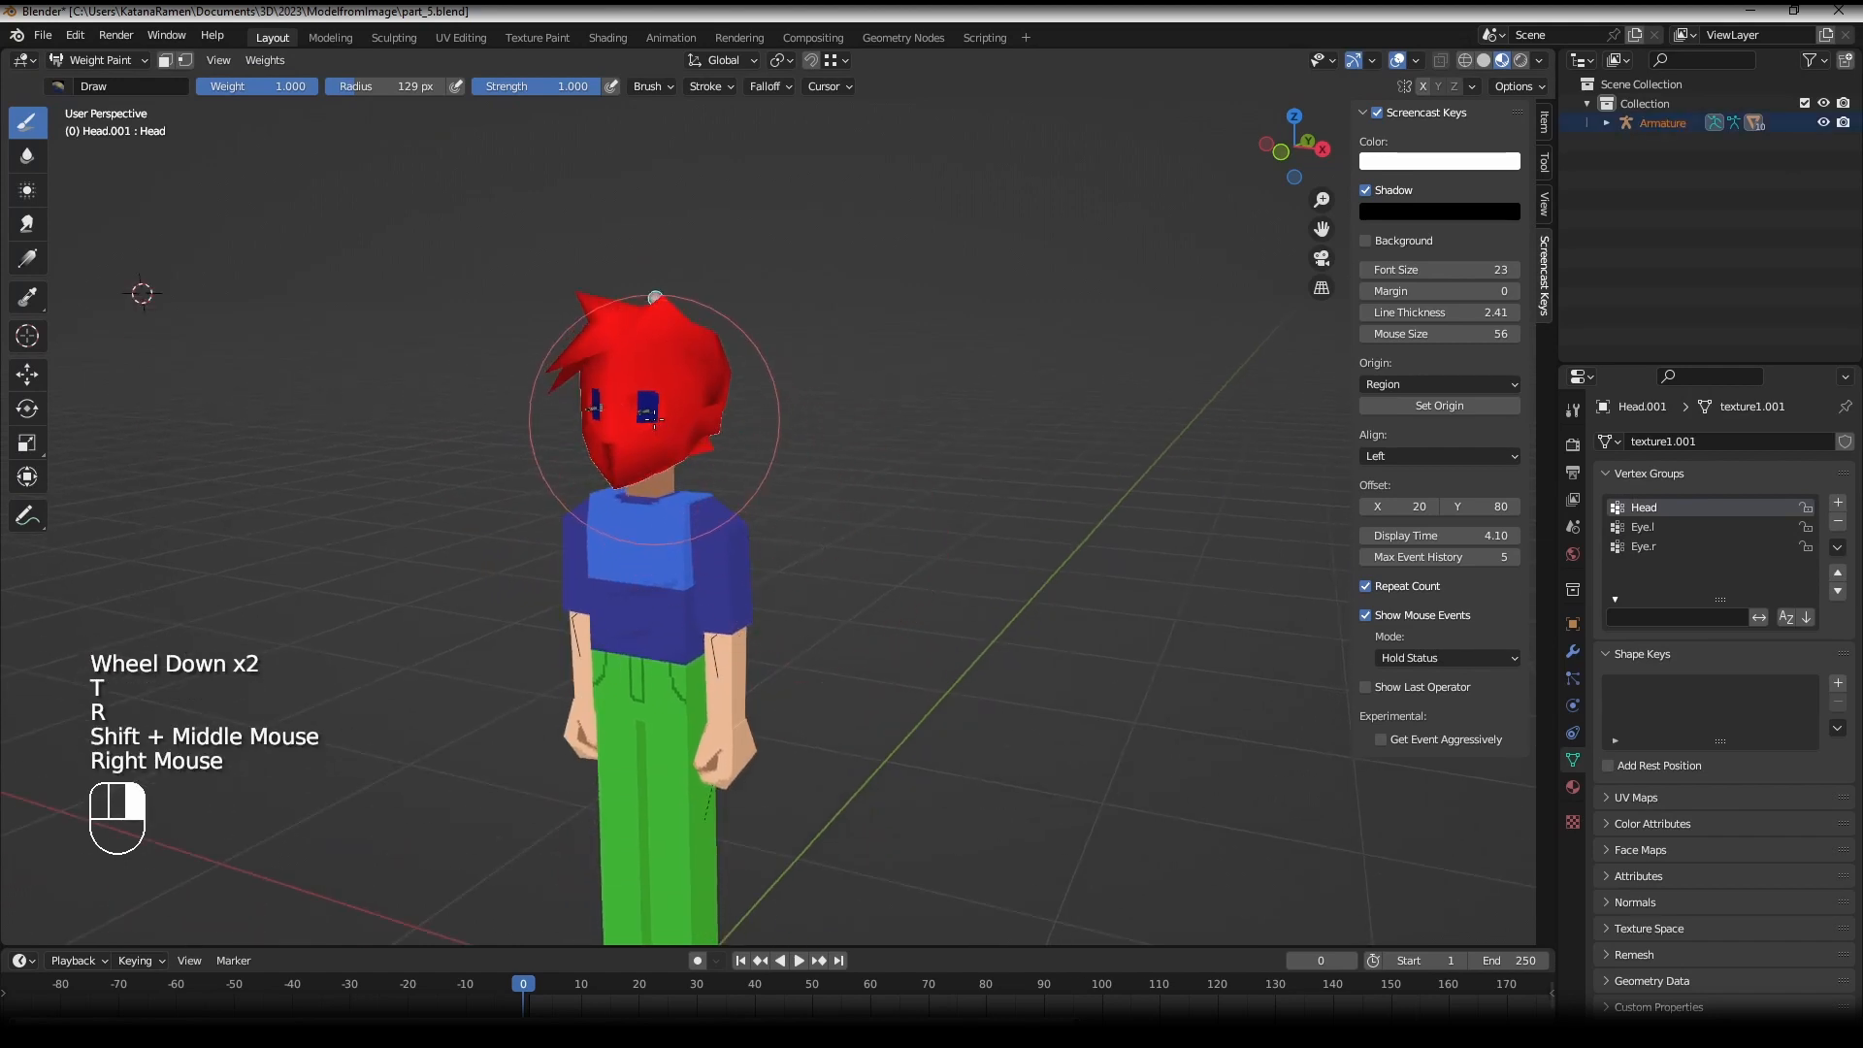
- Select the Eye.l bone in Weight Paint mode and test-rotate it to check its weights
right_click(604, 396)
right_click(631, 336)
right_click(635, 335)
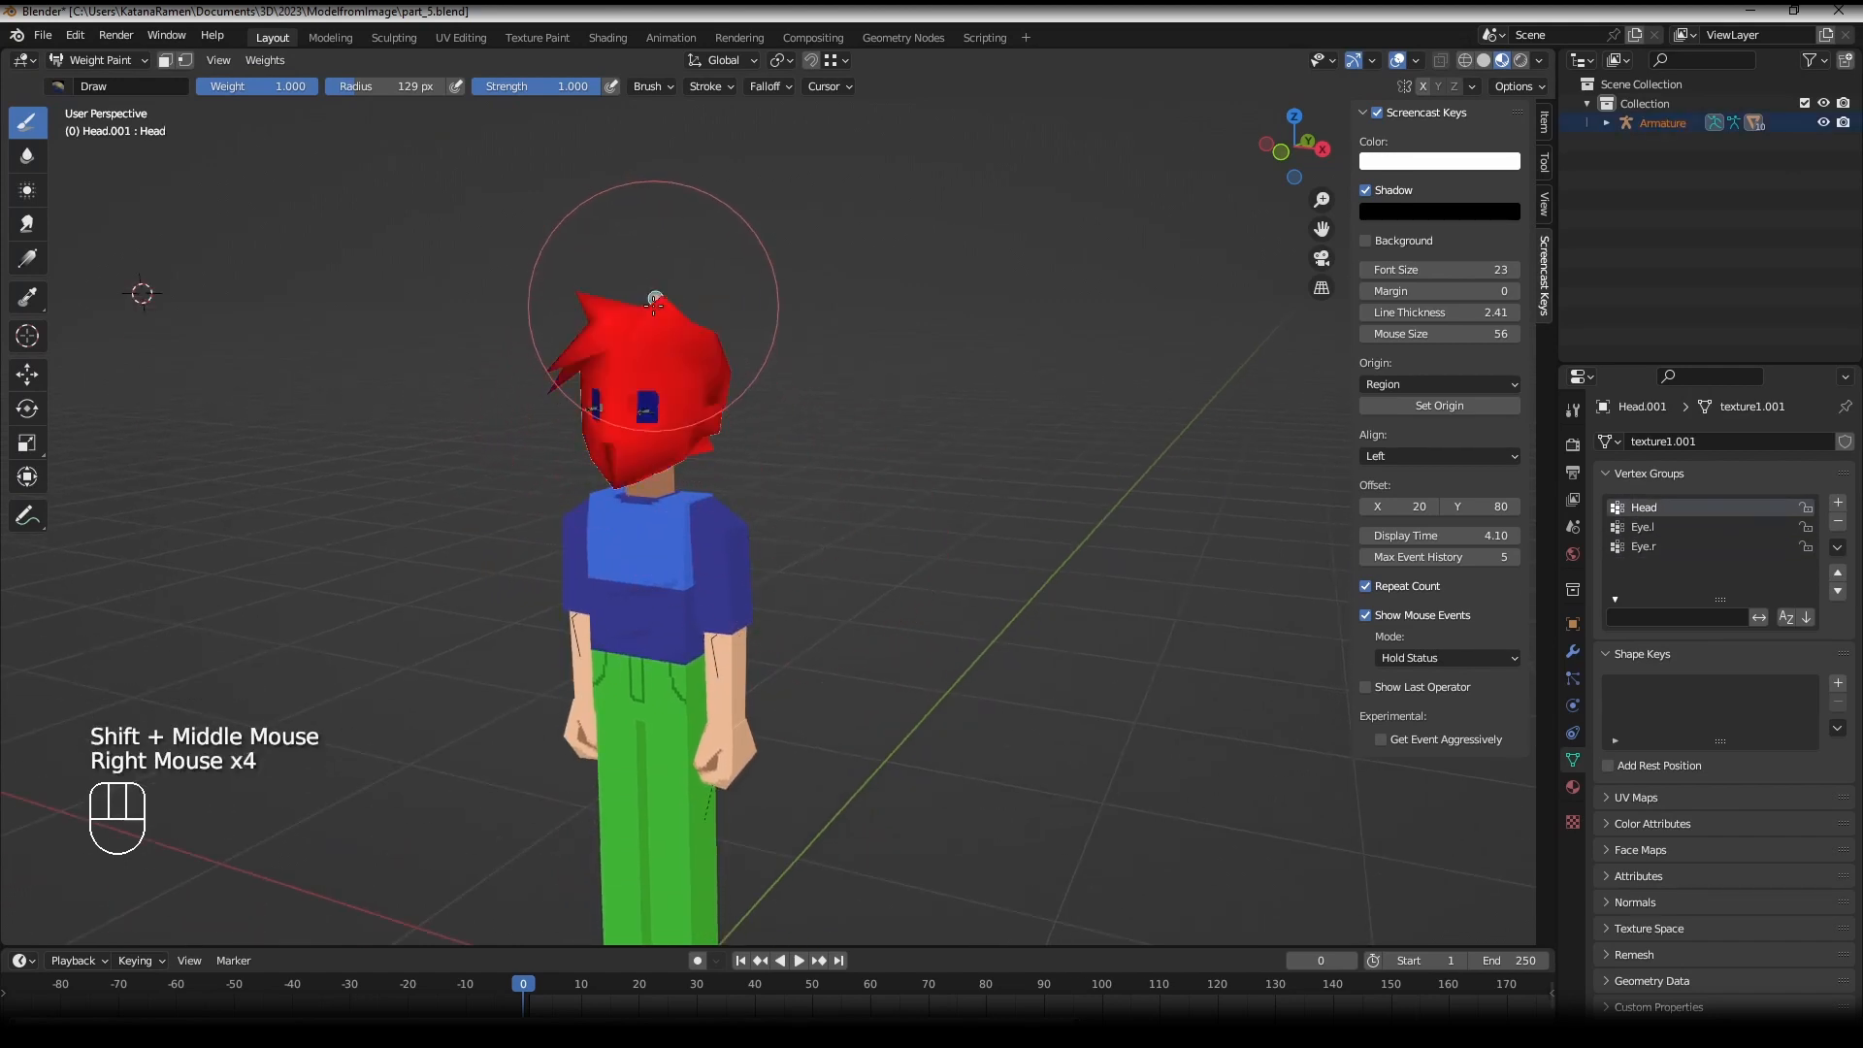
middle_click_drag(621, 378, 622, 504)
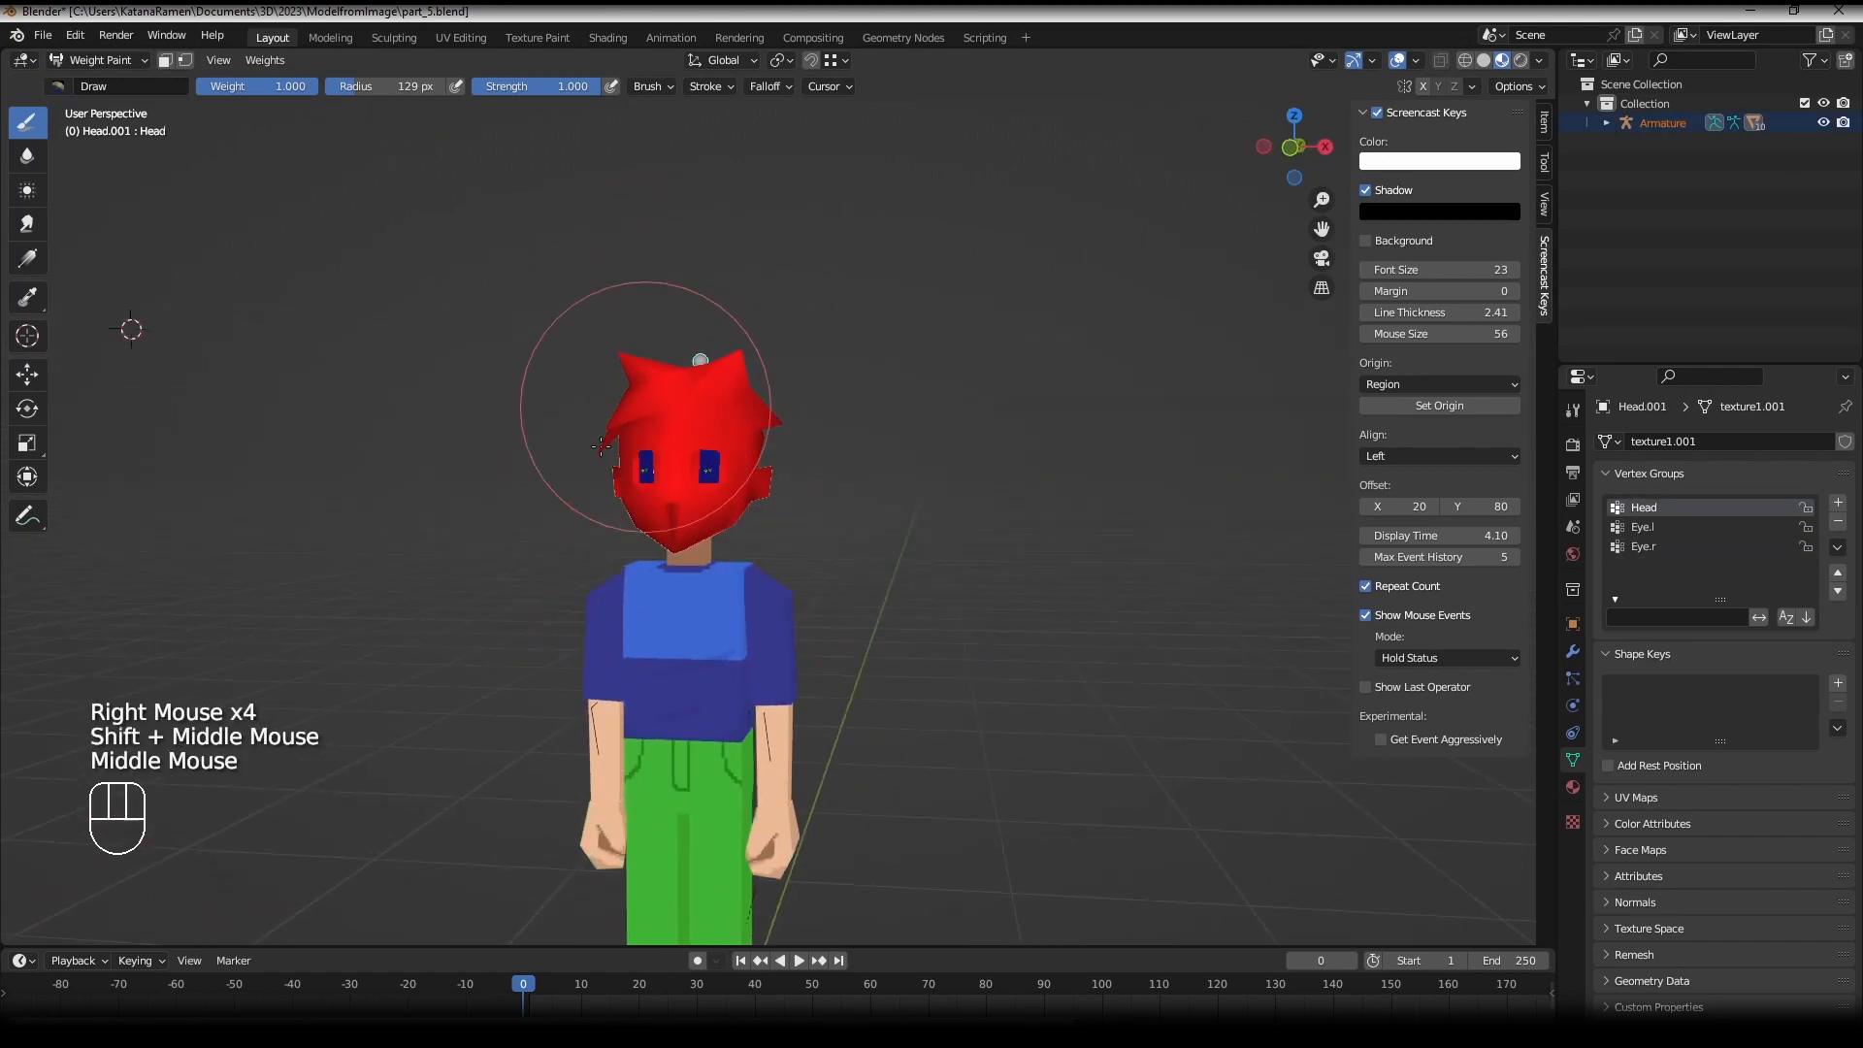
right_click(669, 351)
key("r")
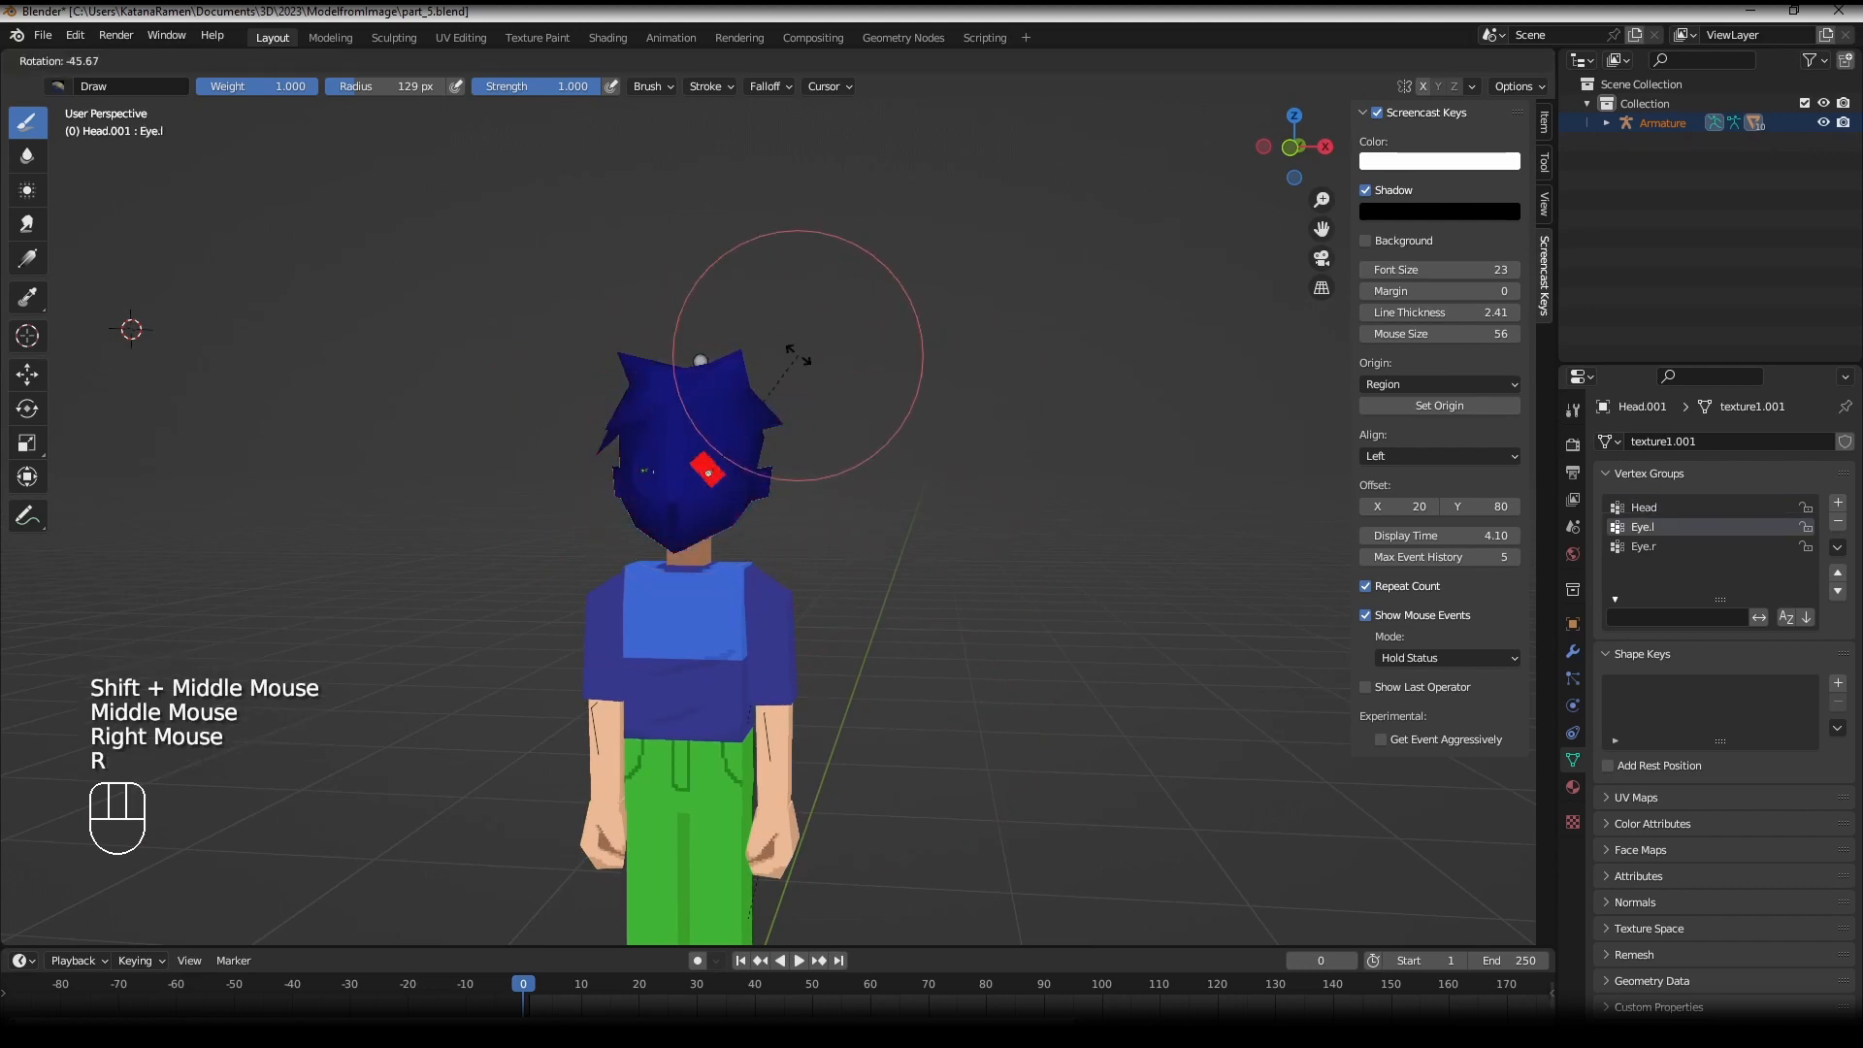
right_click(796, 355)
- Select the Eye.r bone, test-rotate it to check its weights, and undo the stray weight stroke
right_click(635, 468)
right_click(648, 473)
right_click(647, 475)
key("r")
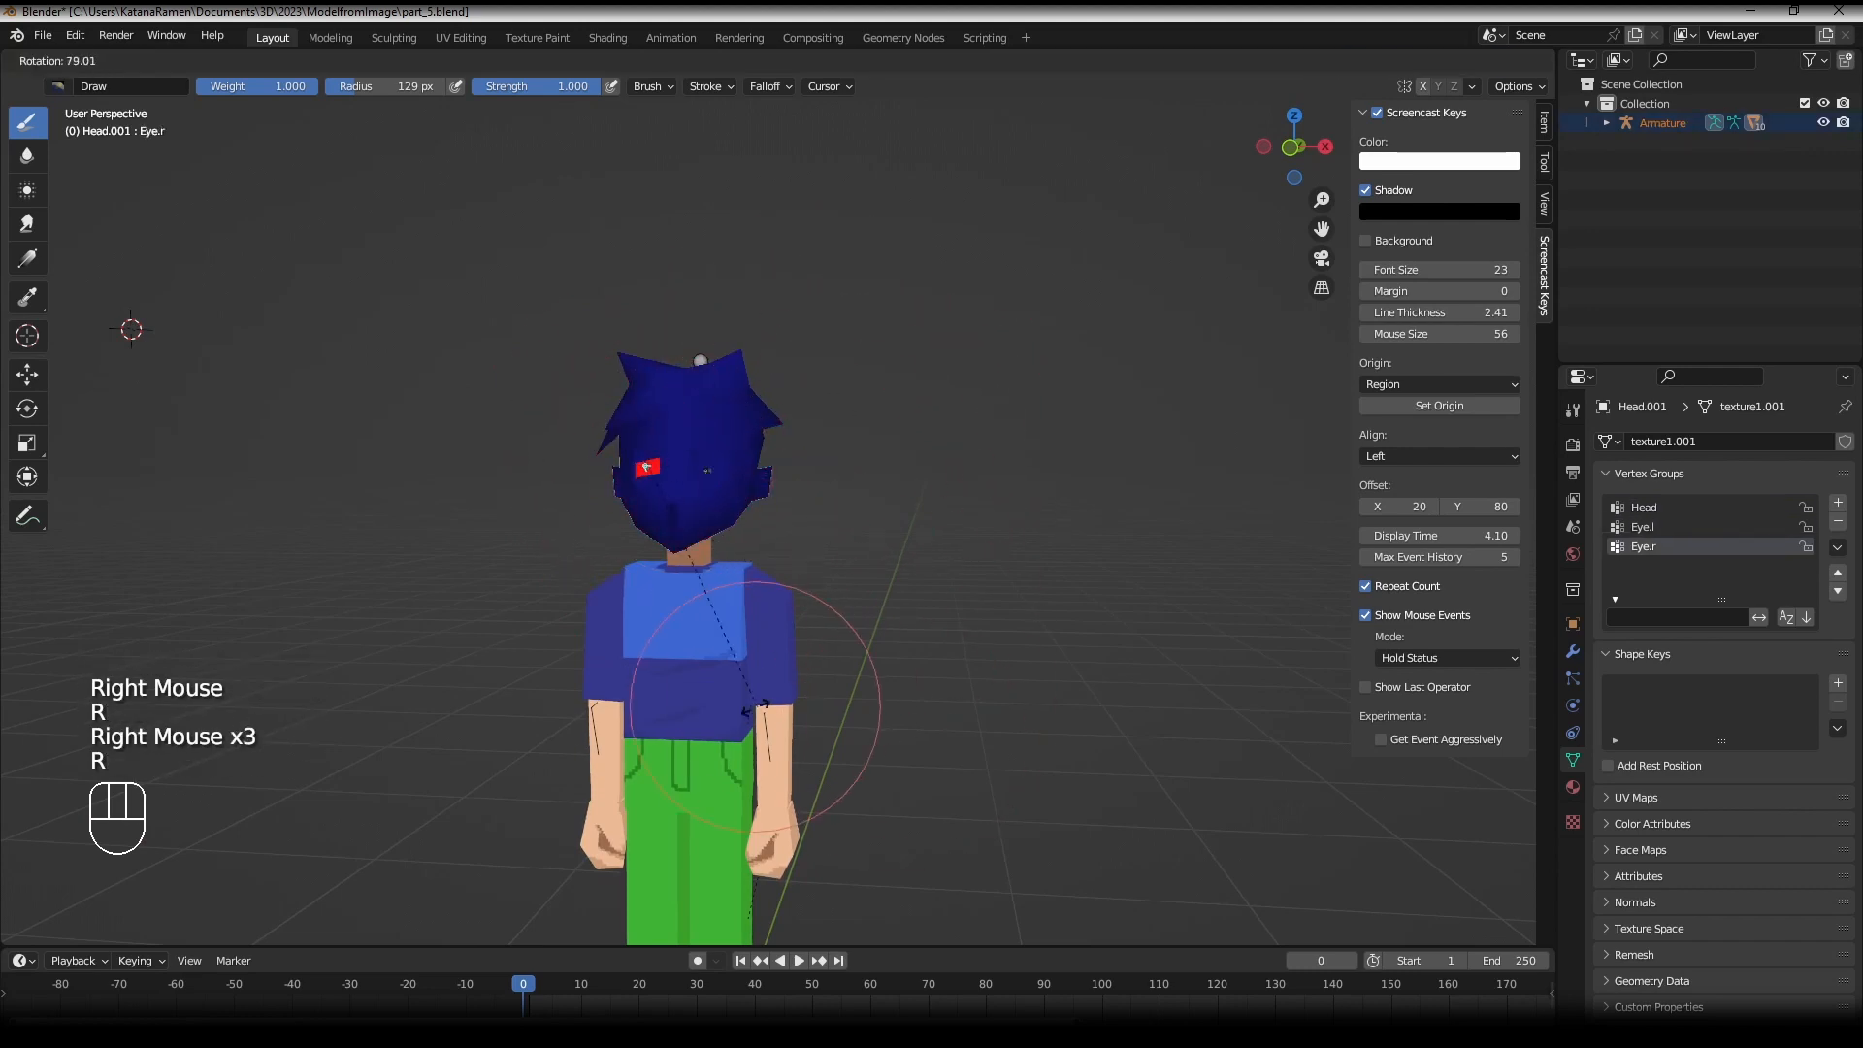
left_click(702, 469)
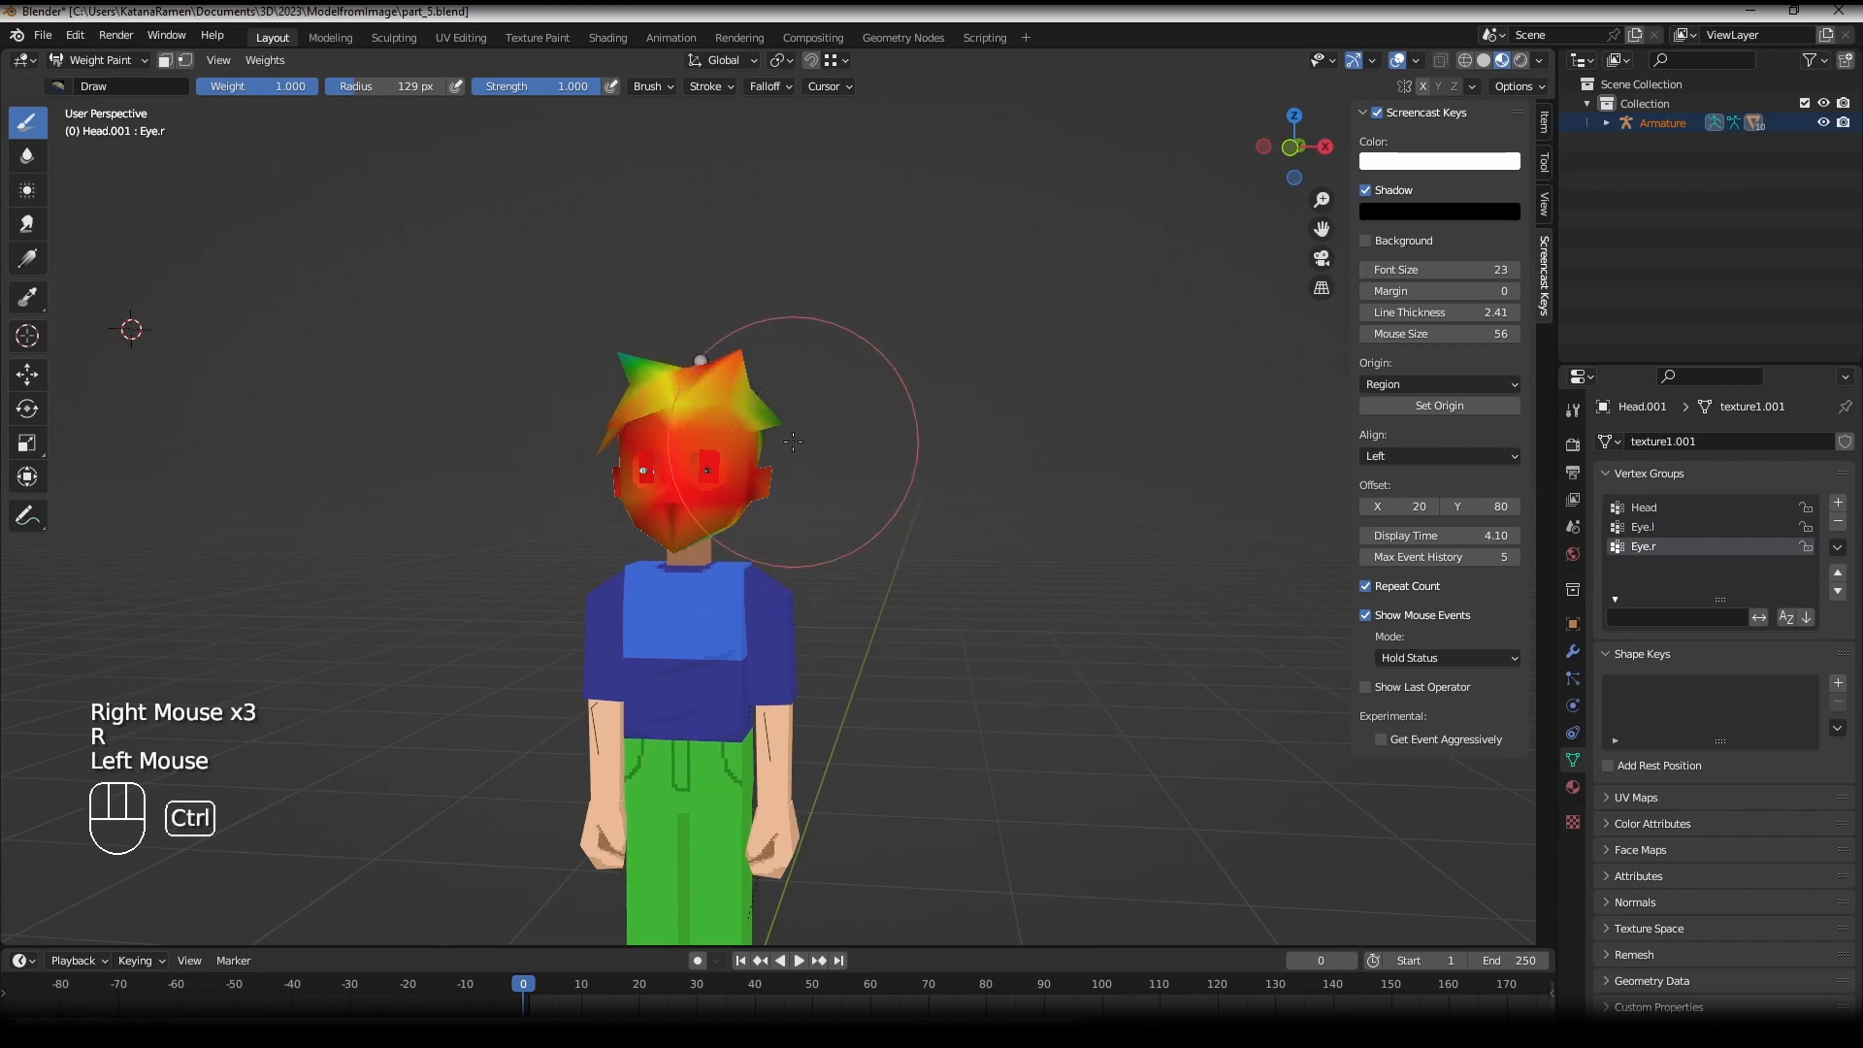
key("ctrl+z")
key("r")
right_click(971, 507)
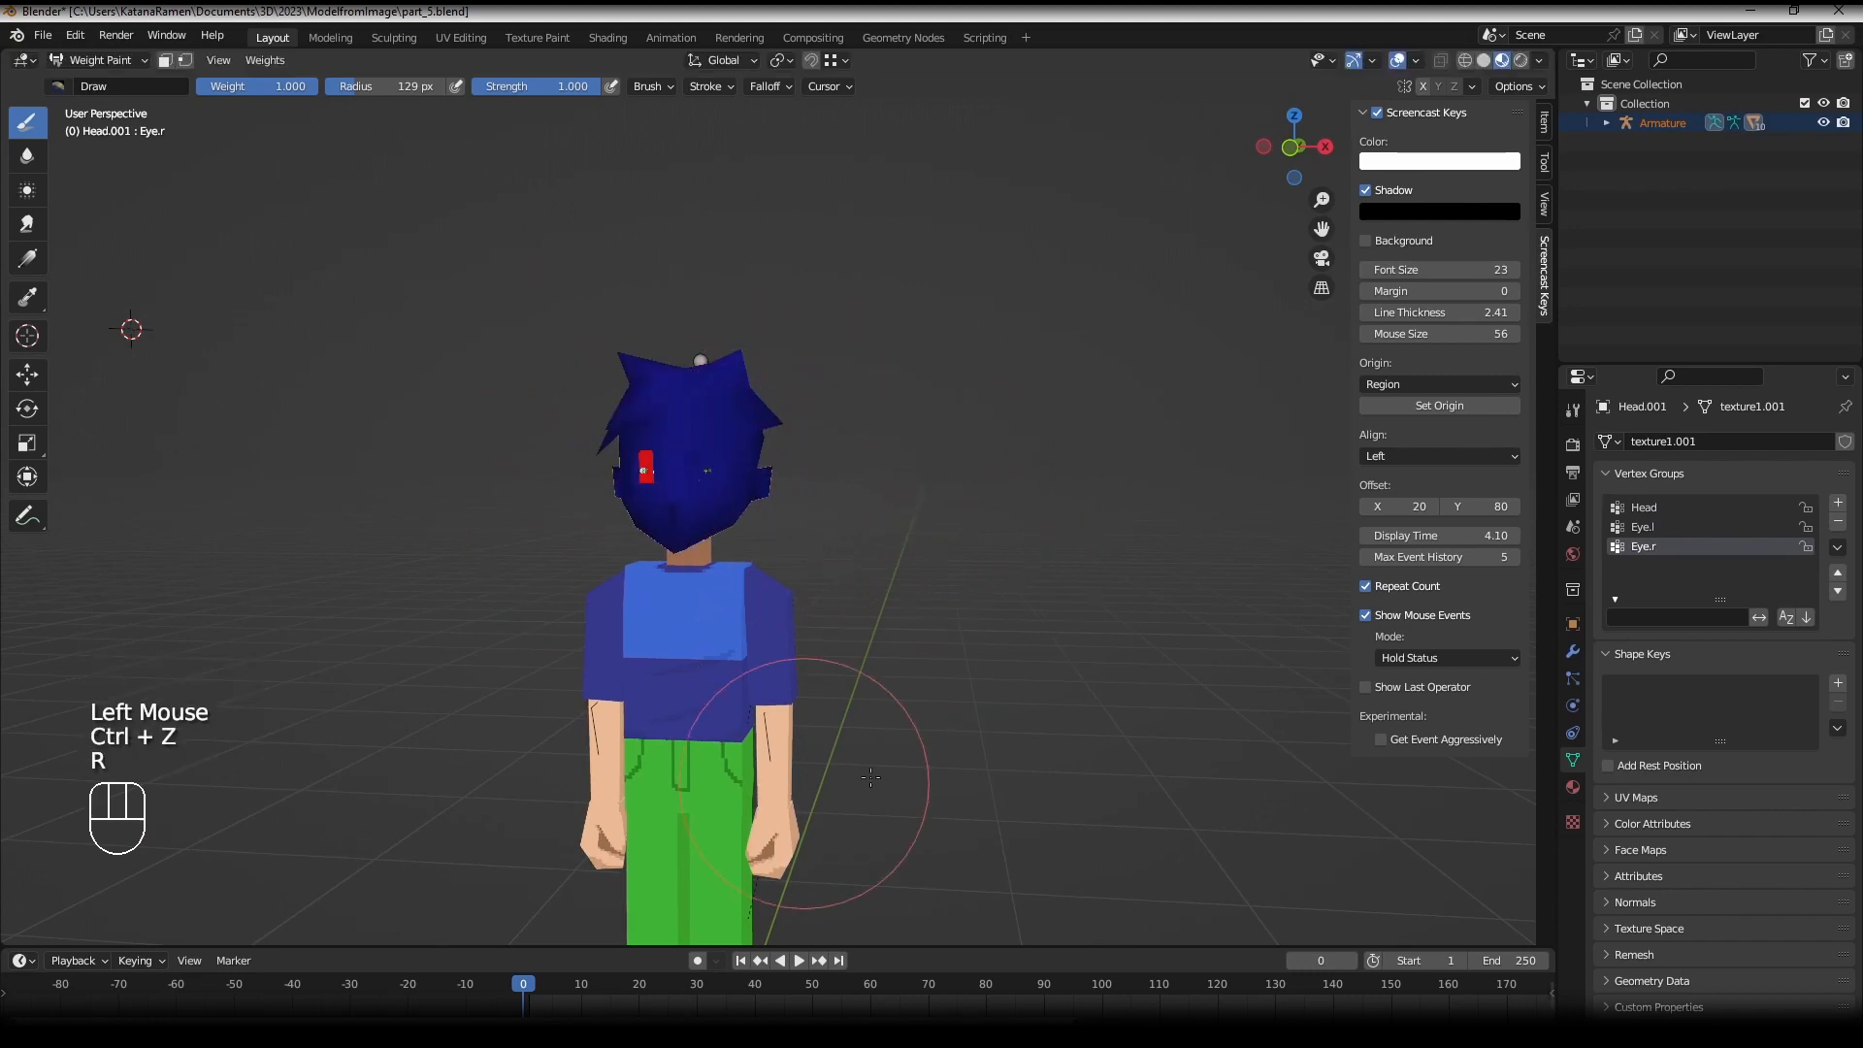
- Switch the head mesh to Edit Mode and try to move a vertex at the side of the forehead
middle_click_drag(817, 776, 874, 704)
mouse_move(704, 529)
middle_mouse_down()
mouse_move(661, 595)
mouse_move(679, 466)
middle_mouse_up()
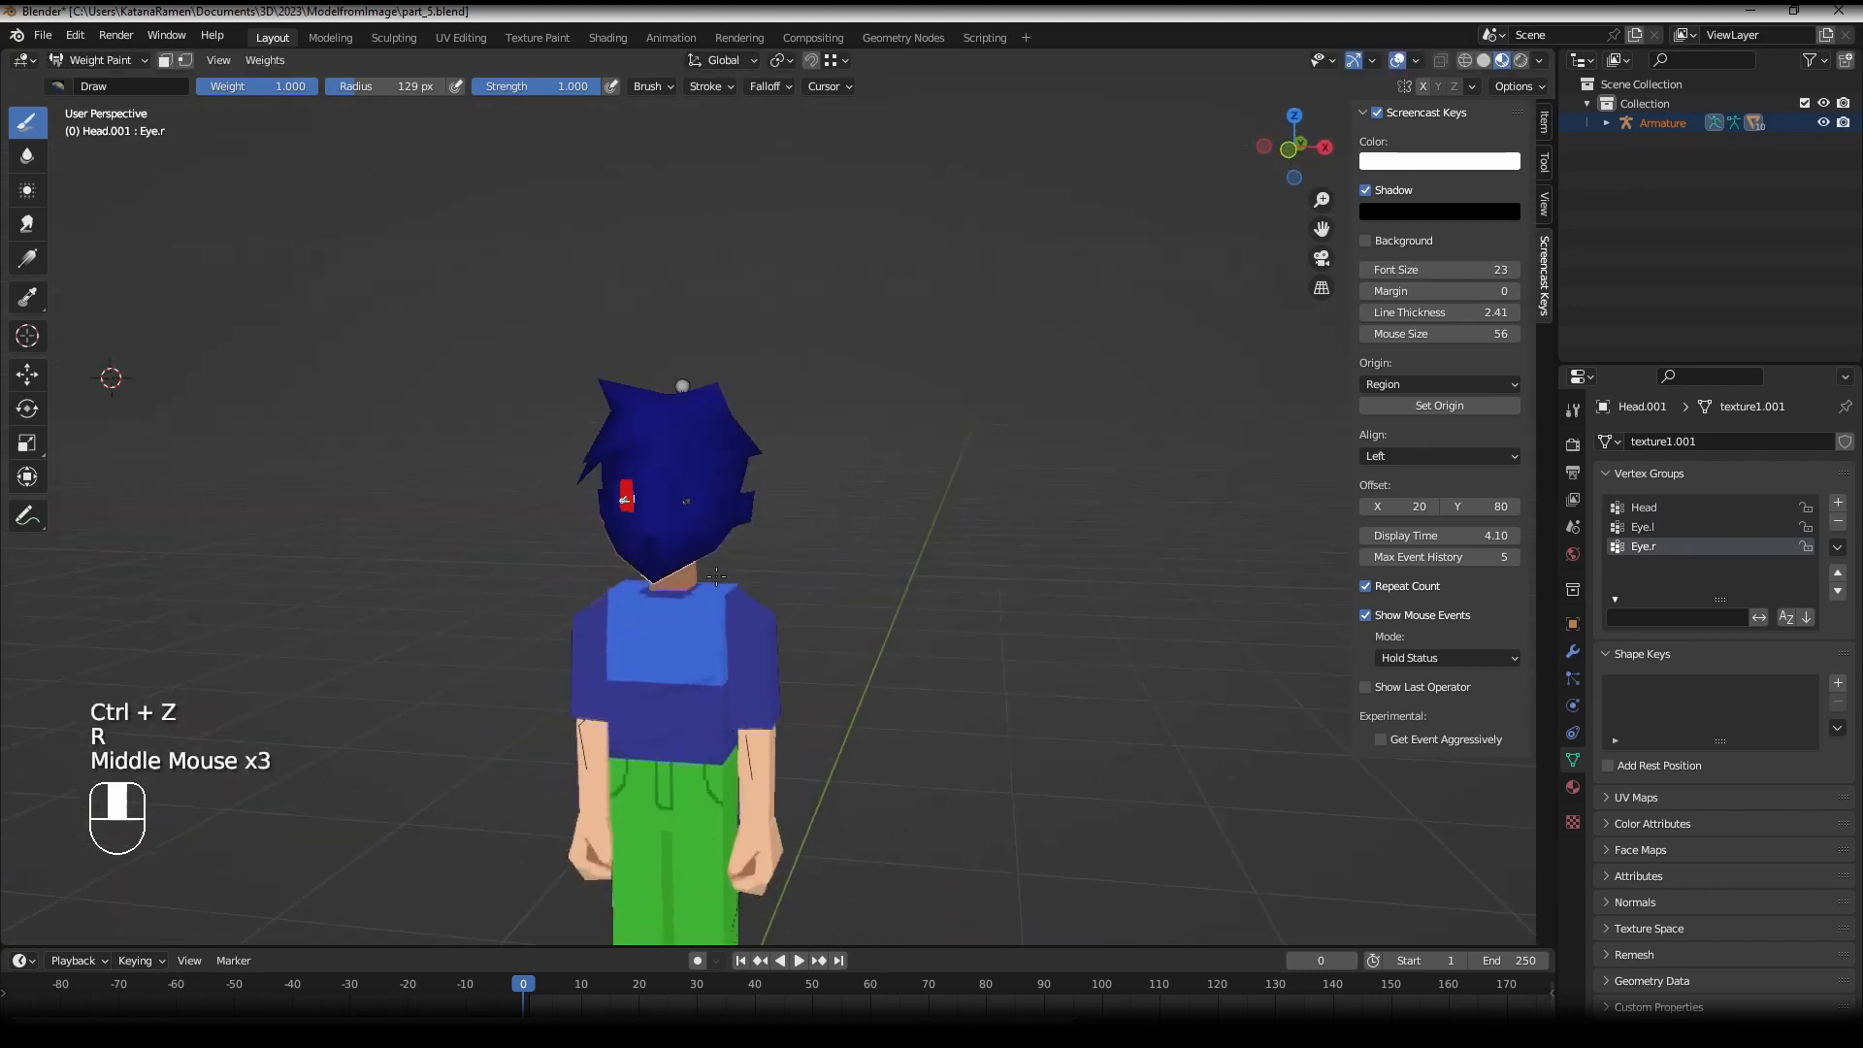
mouse_move(679, 466)
left_mouse_down()
mouse_move(707, 361)
mouse_move(567, 465)
left_mouse_up()
mouse_move(567, 465)
middle_mouse_down()
mouse_move(471, 465)
mouse_move(592, 442)
middle_mouse_up()
key("ctrl+z")
key("Tab")
right_click(598, 437)
scroll(598, 437, "up", 3)
scroll(597, 438, "up", 1)
right_click(588, 430)
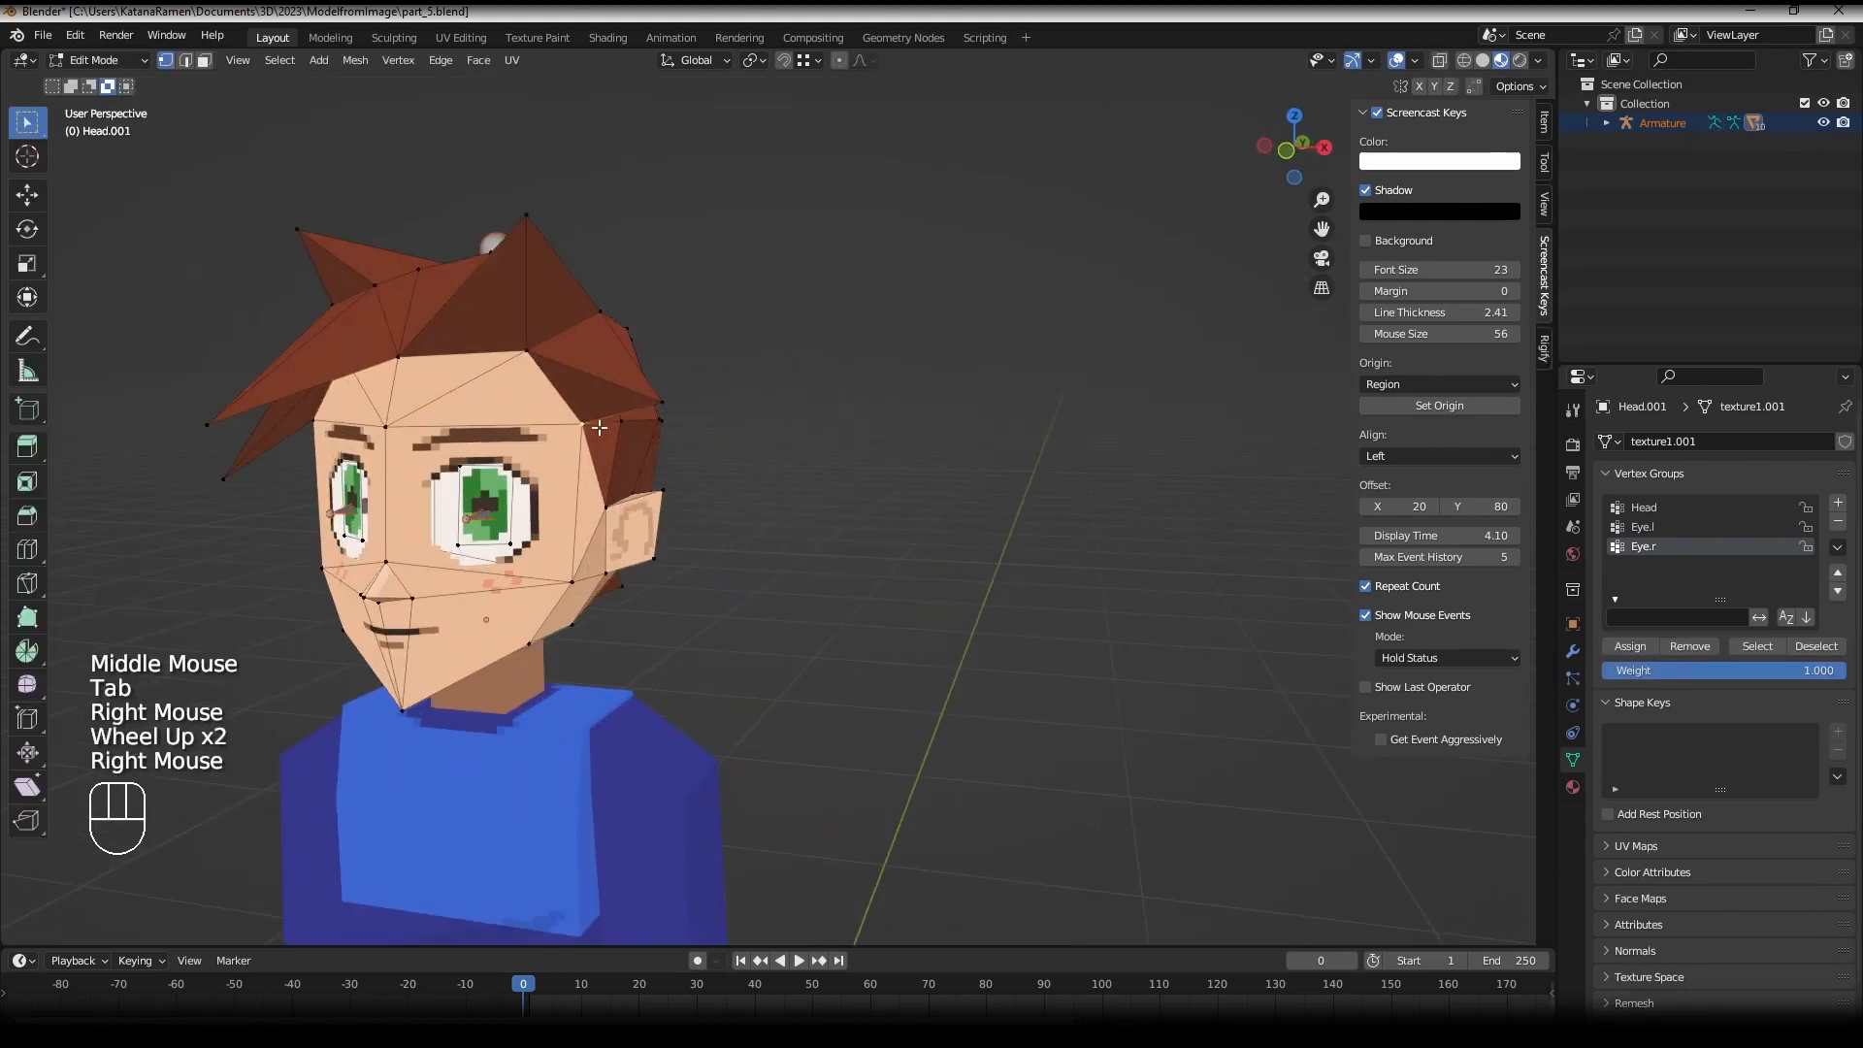
key("g")
right_click(575, 389)
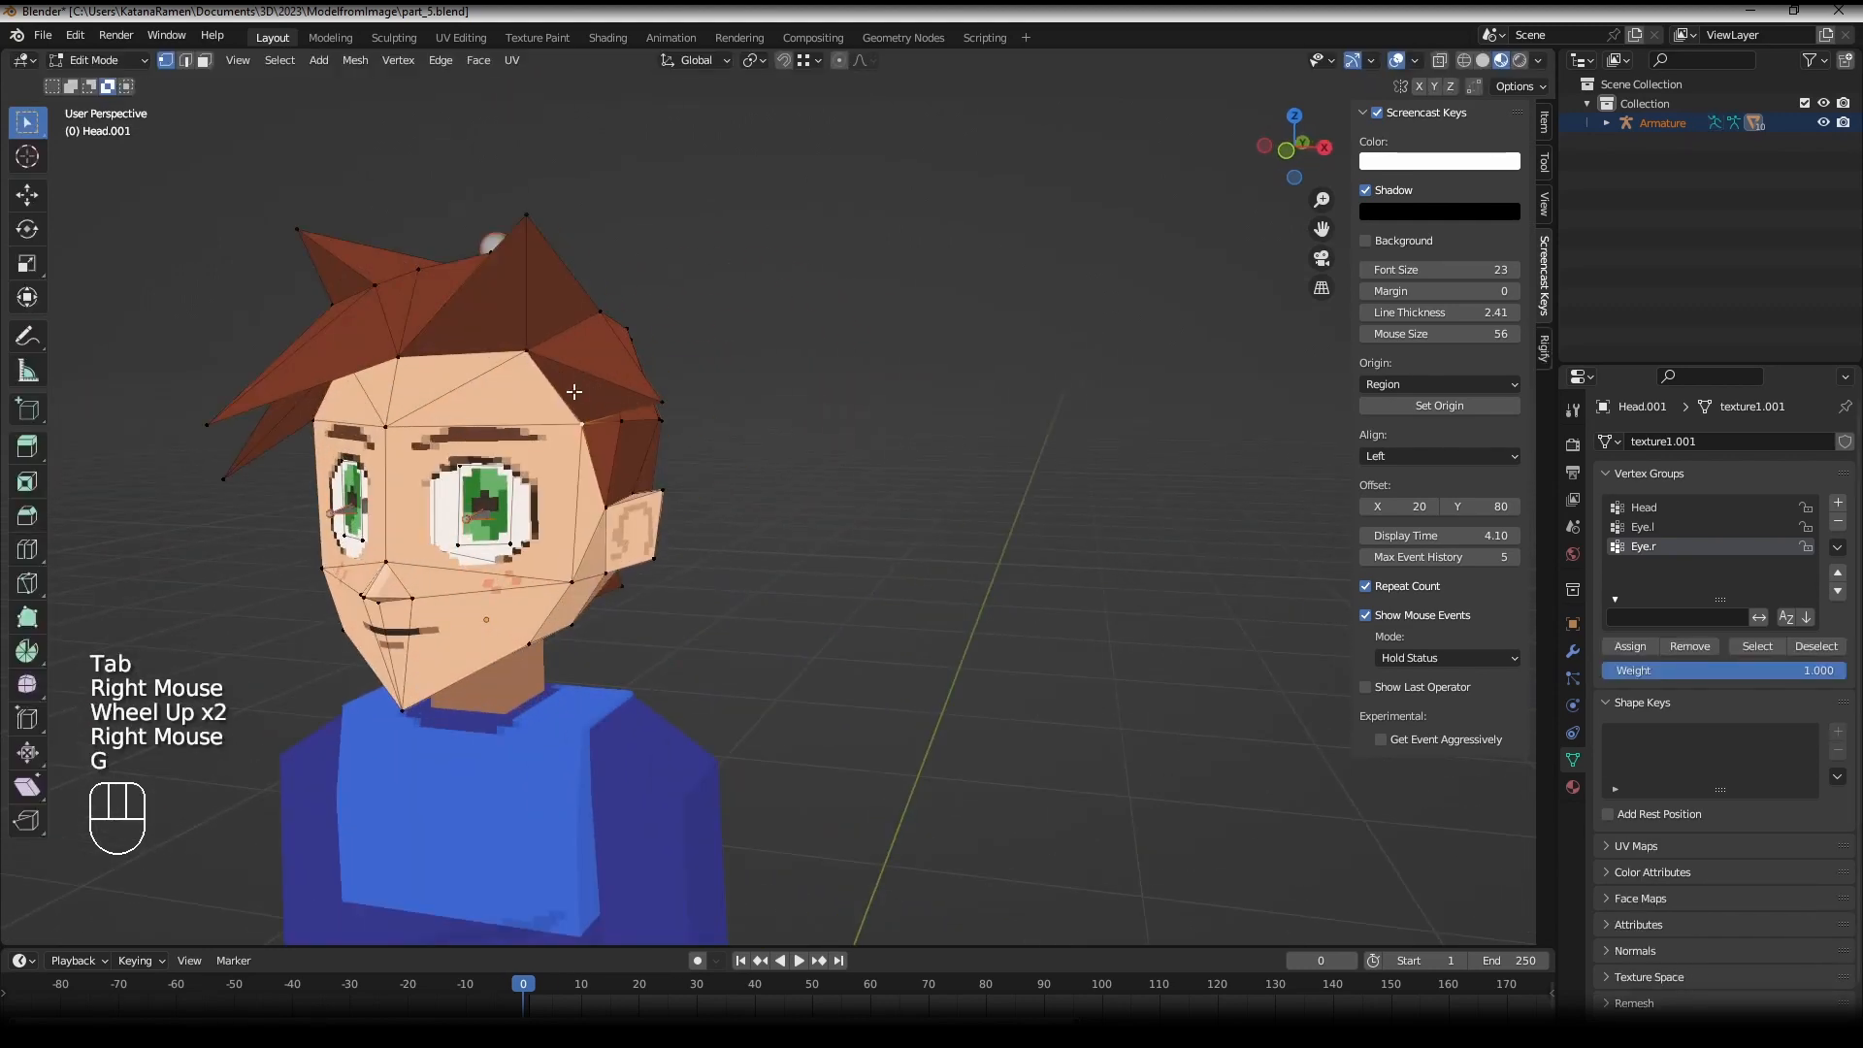
- Return the head mesh to Weight Paint mode and test-move the Eye.l bone
left_click(1661, 509)
key("Tab")
right_click(485, 512)
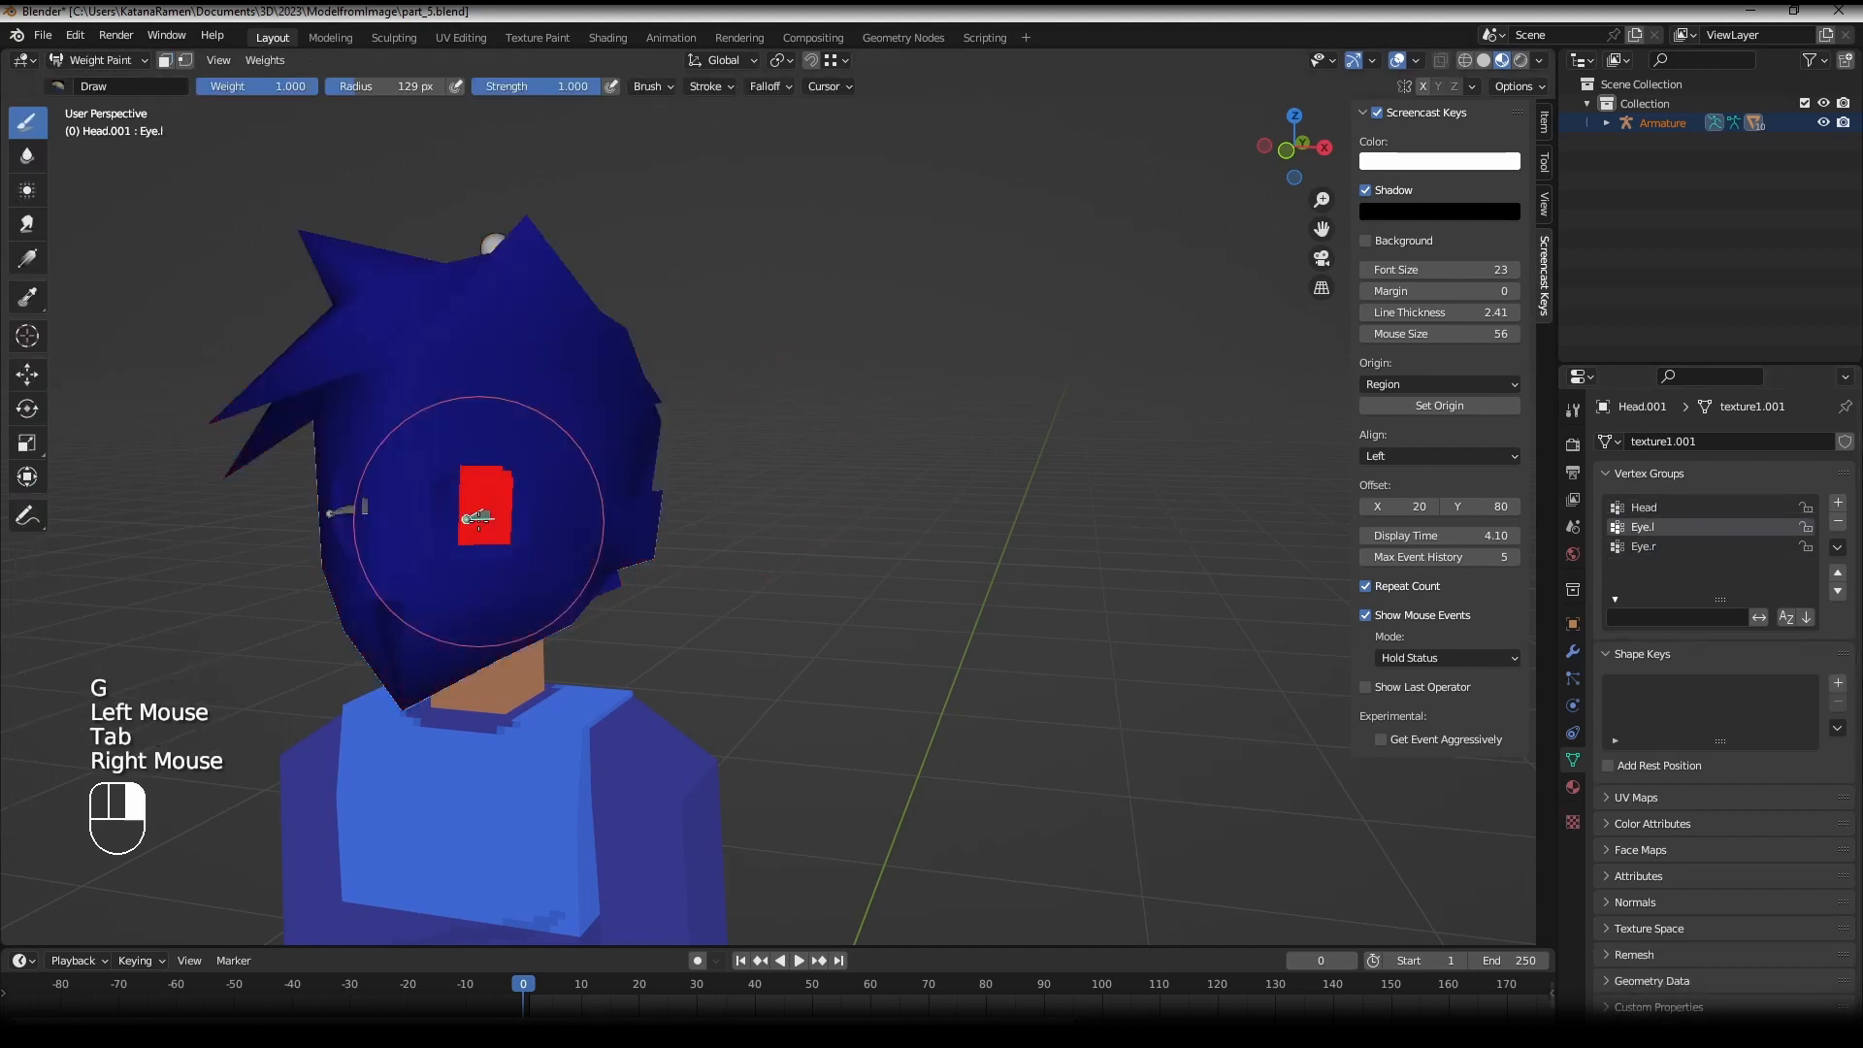
key("g")
right_click(483, 545)
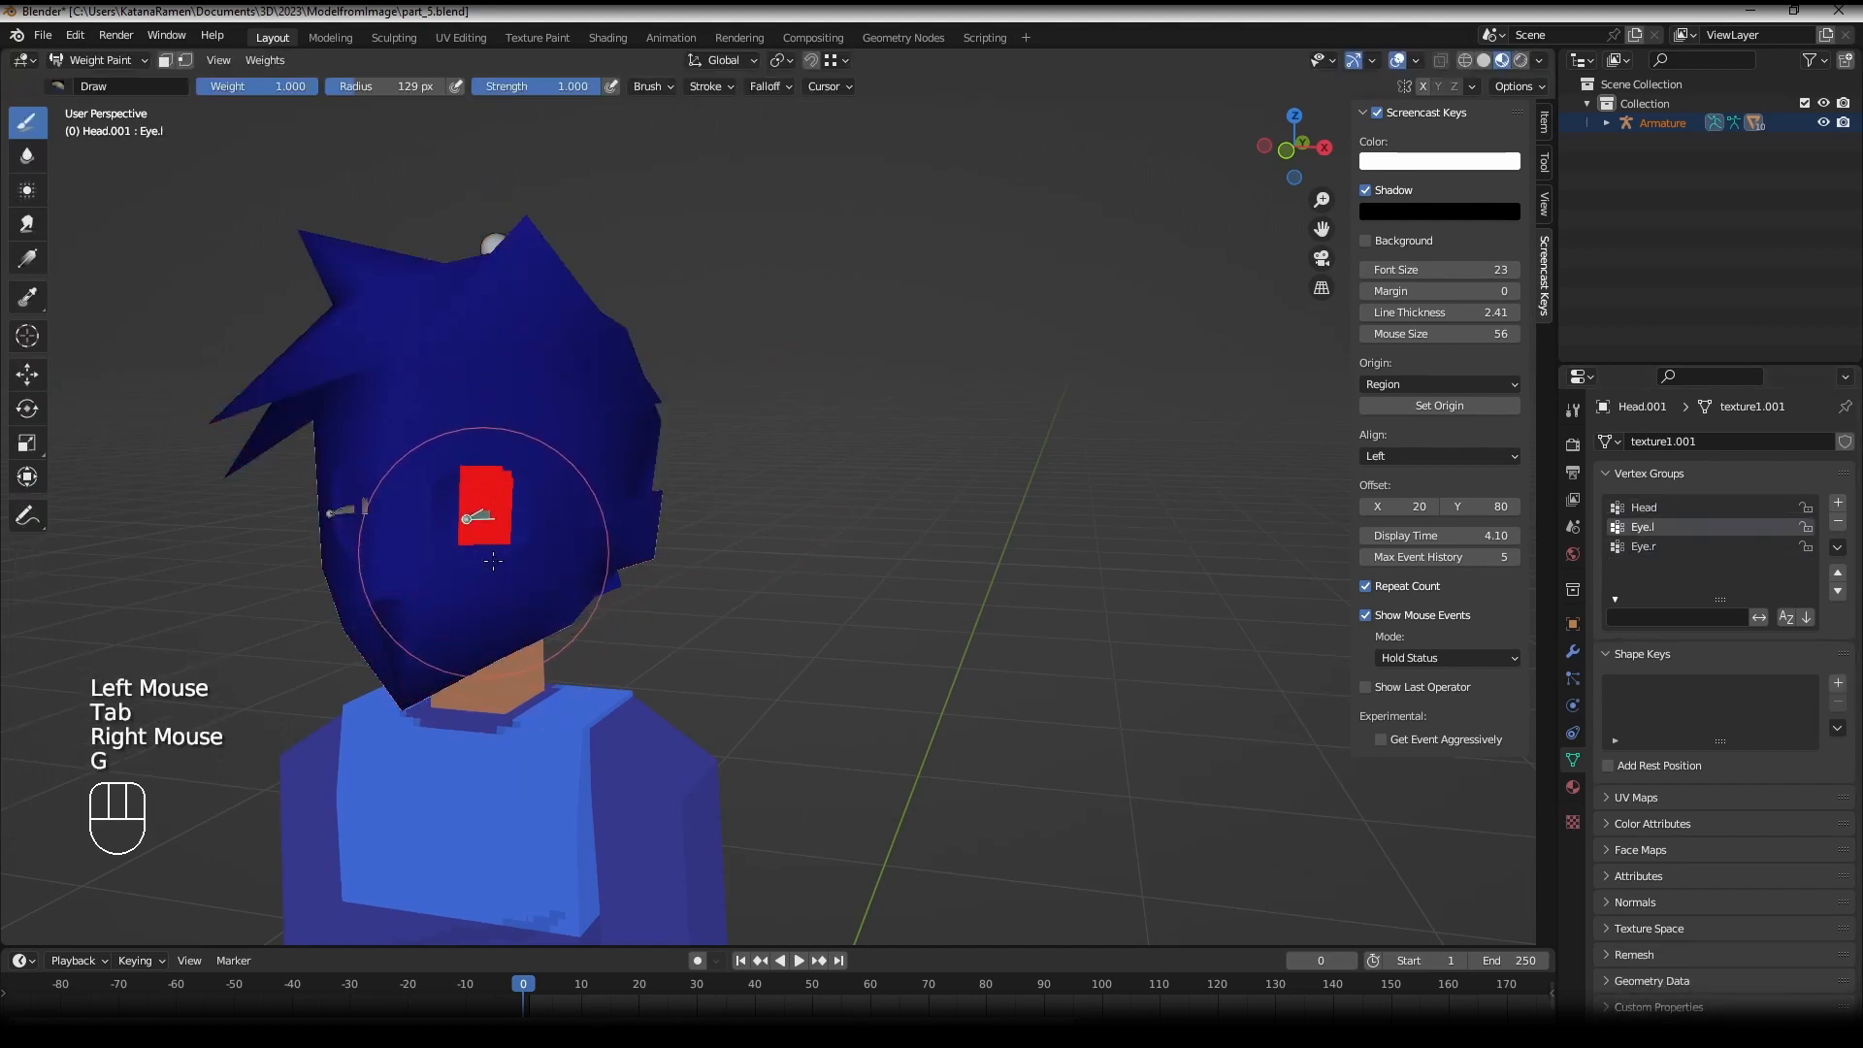
- Select the Neck bone in Weight Paint mode to check its influence on the head mesh
scroll(495, 548, "down", 1)
middle_click_drag(631, 533, 716, 487)
right_click(715, 467)
middle_click_drag(864, 504, 734, 613)
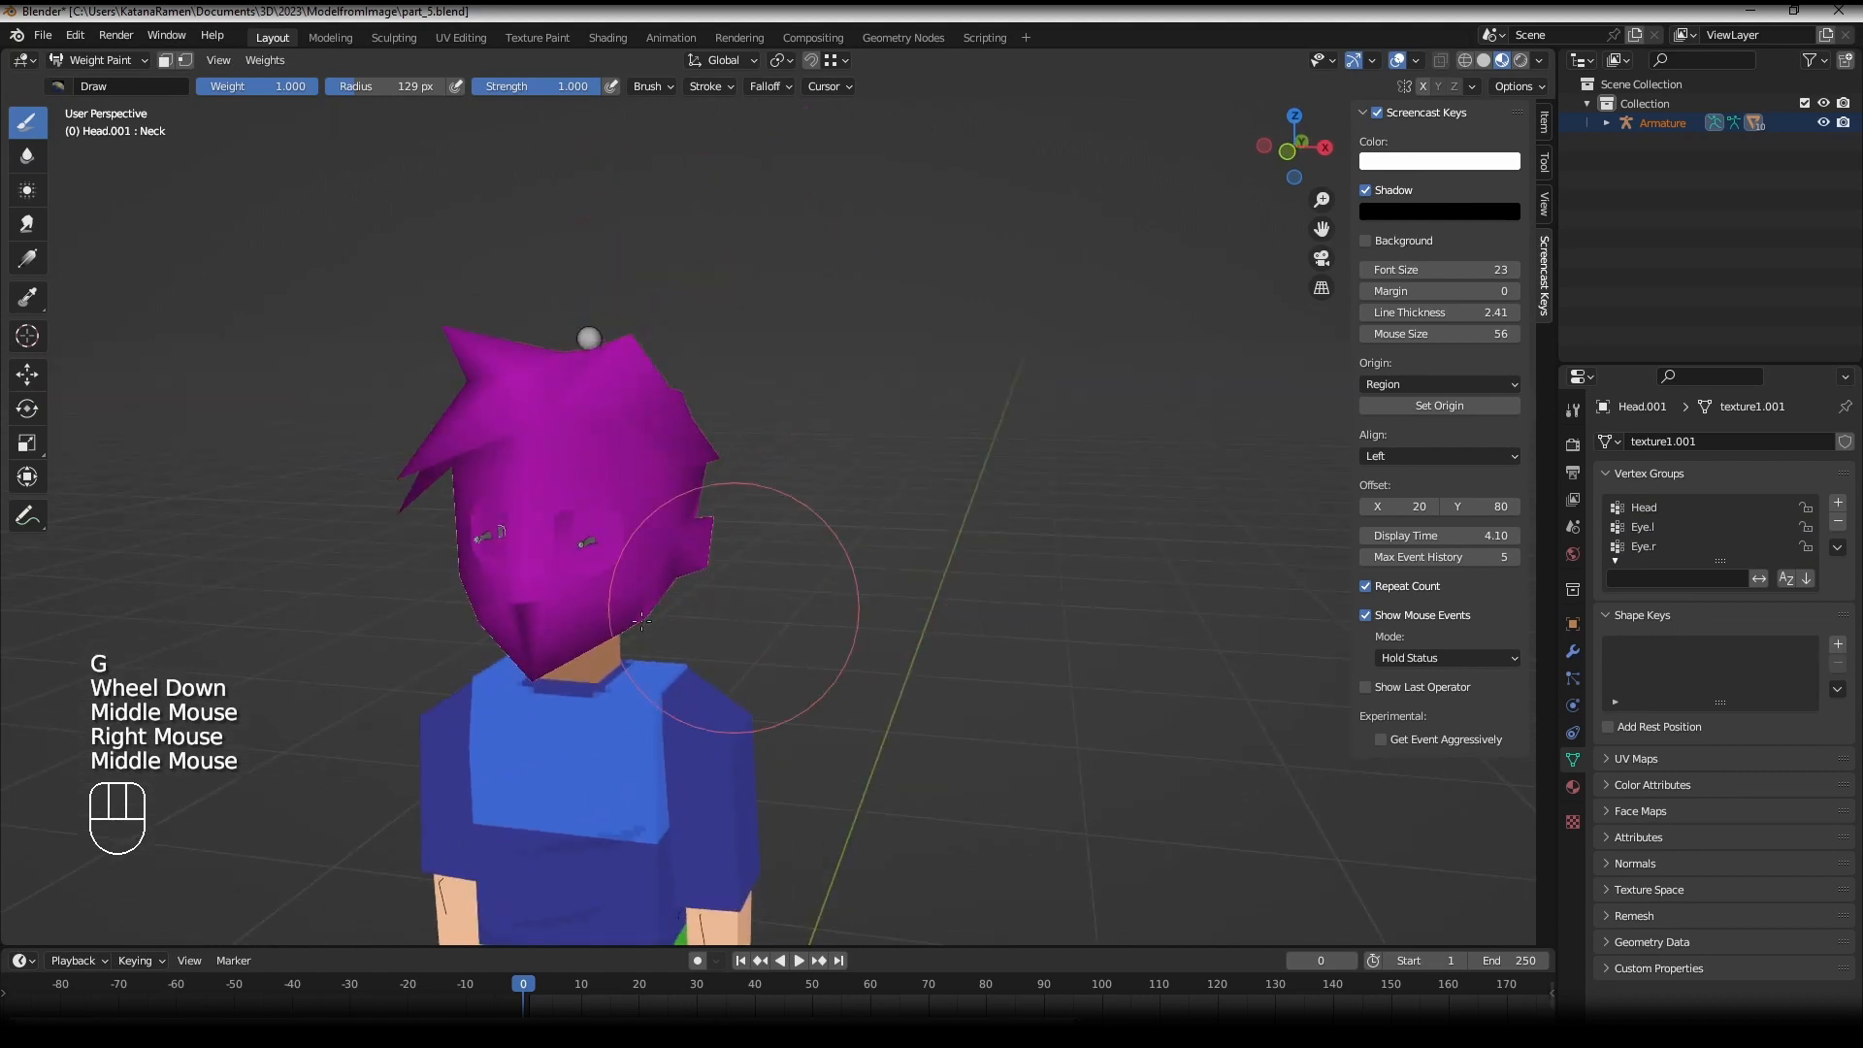
- Select the upper arm mesh in Object Mode and test-rotate it
right_click(590, 669)
right_click(584, 674)
right_click(584, 673)
right_click(584, 673)
key("r")
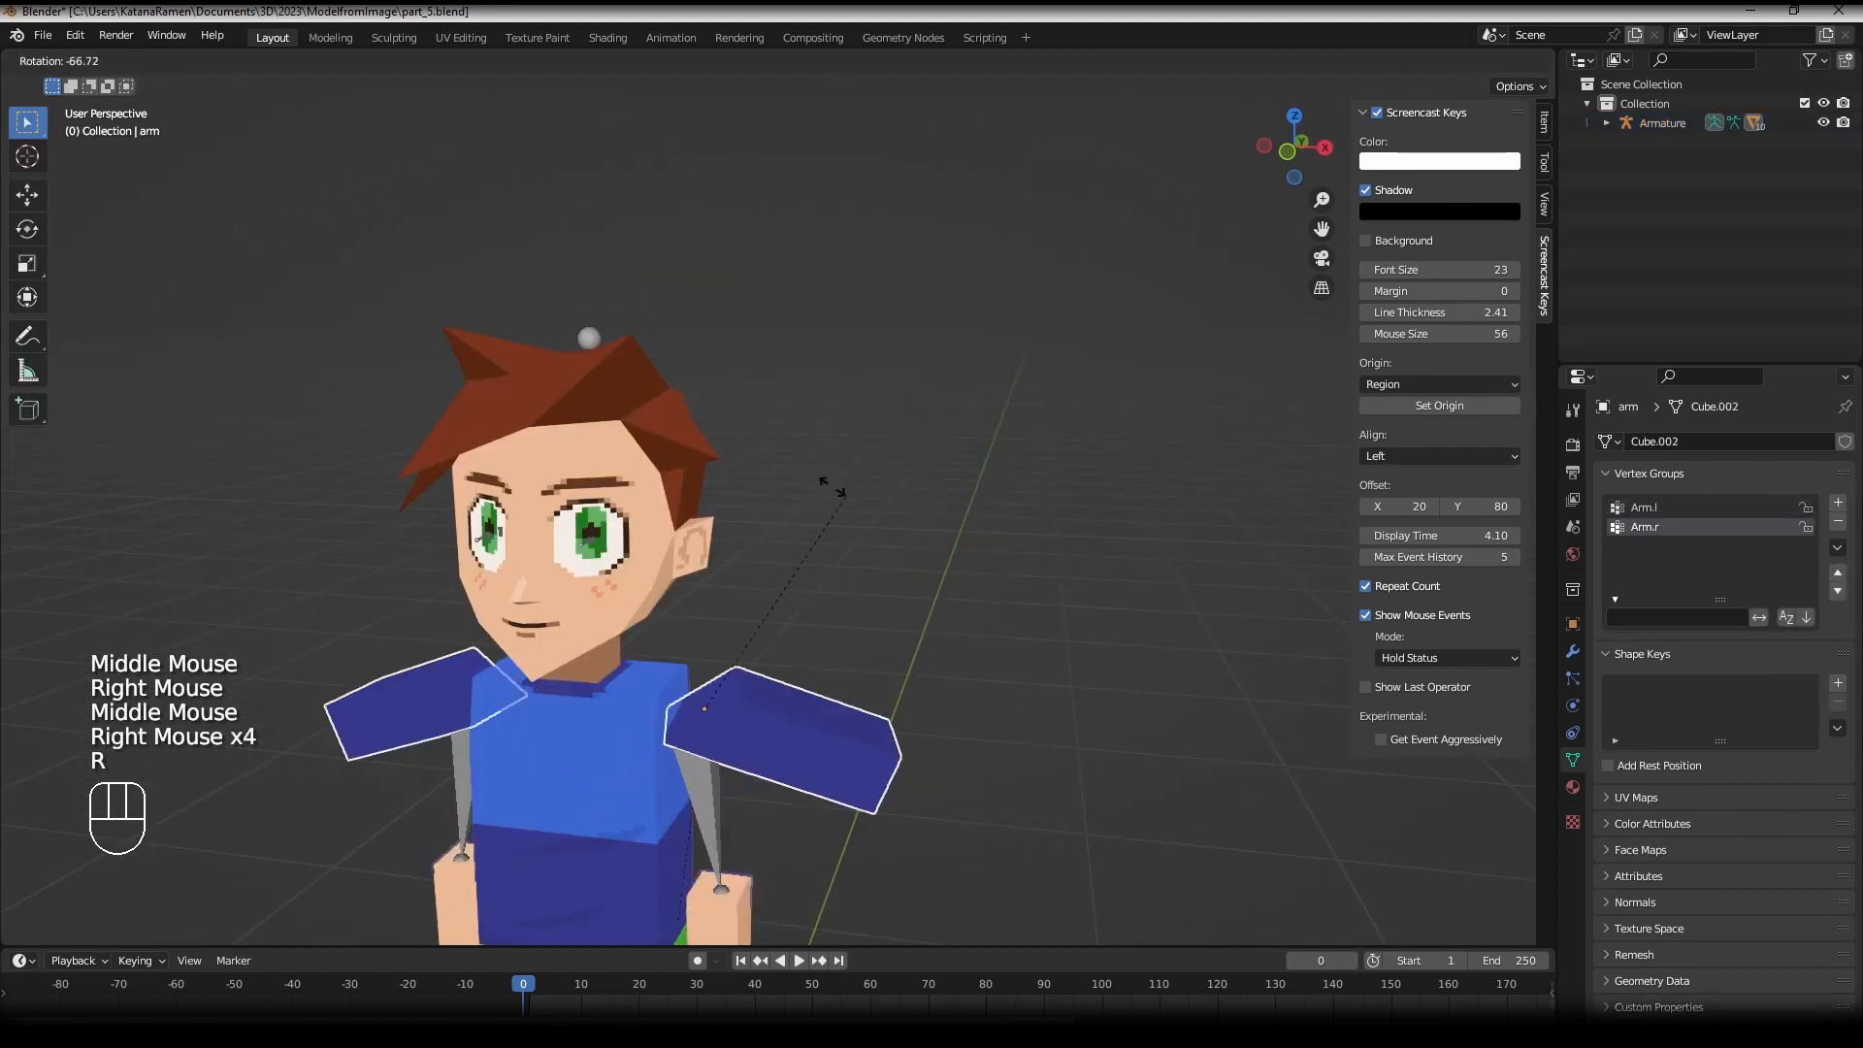
right_click(636, 838)
right_click(694, 781)
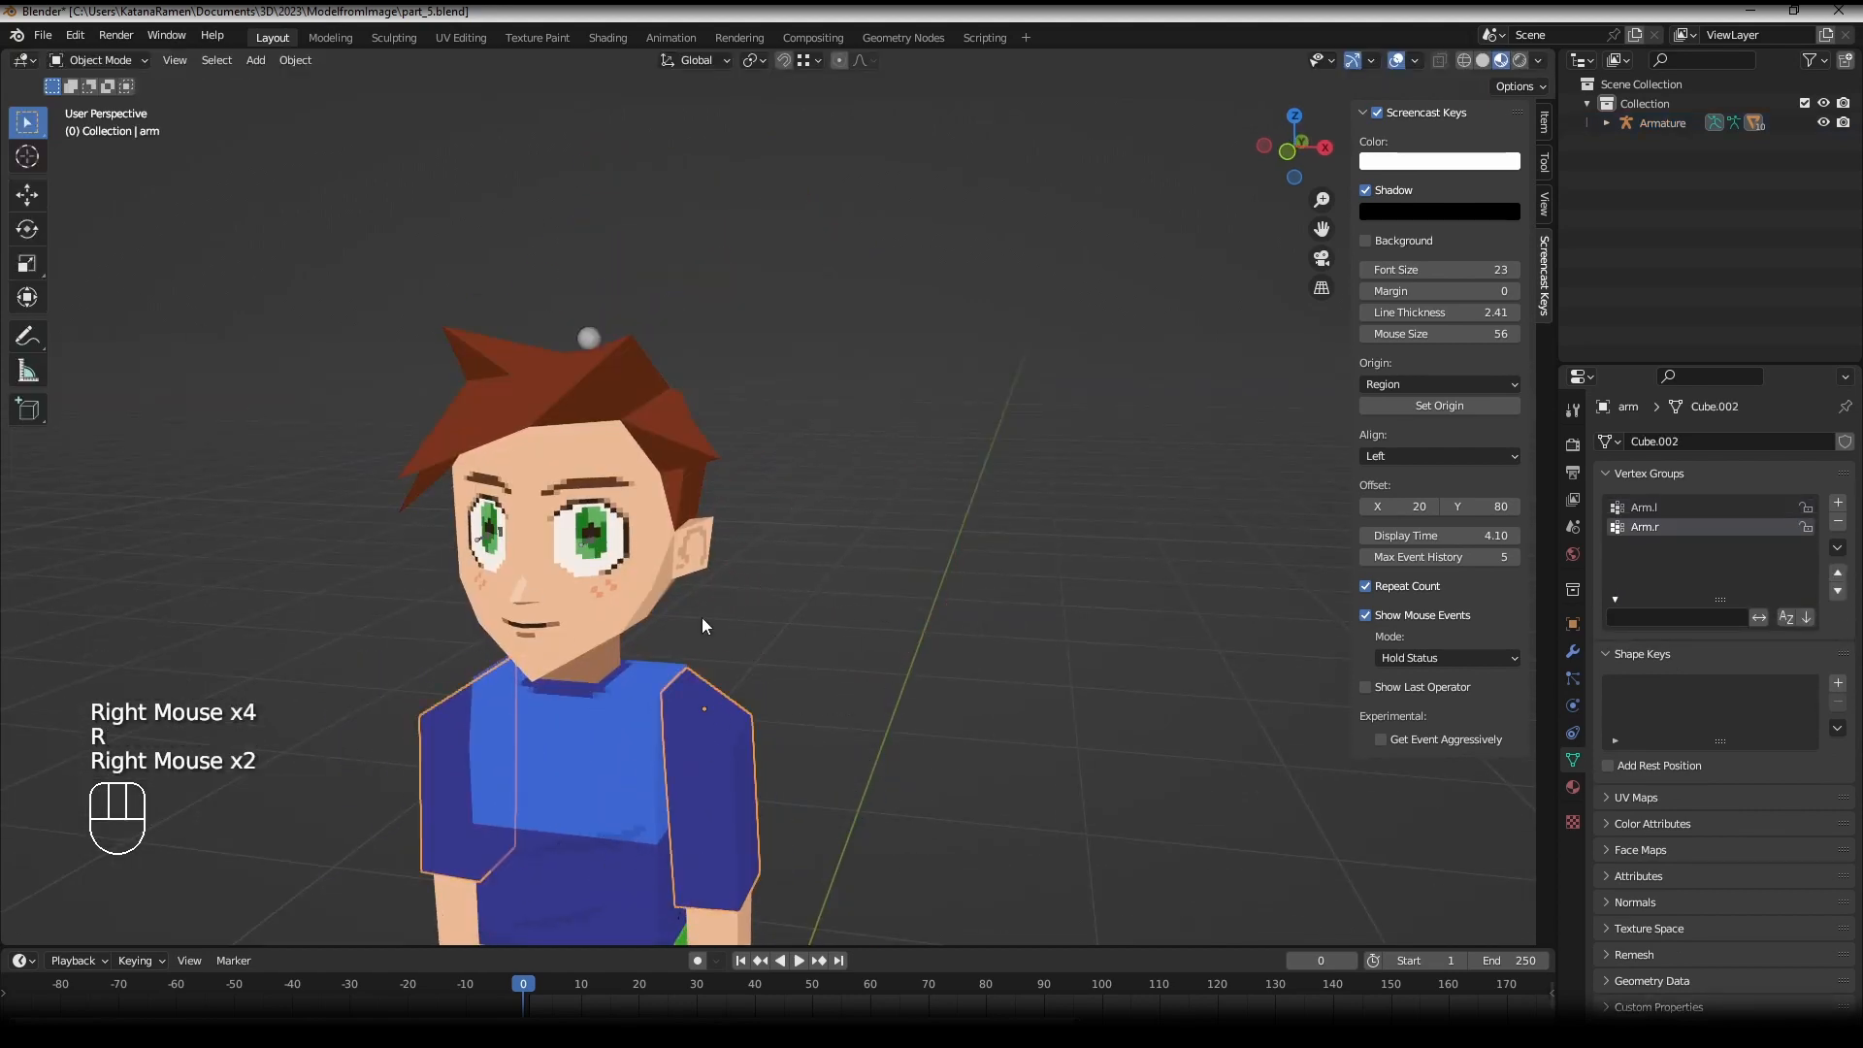
- Select the forearm mesh in Object Mode
scroll(918, 615, "down", 2)
middle_click_drag(773, 715, 1843, 458, "shift")
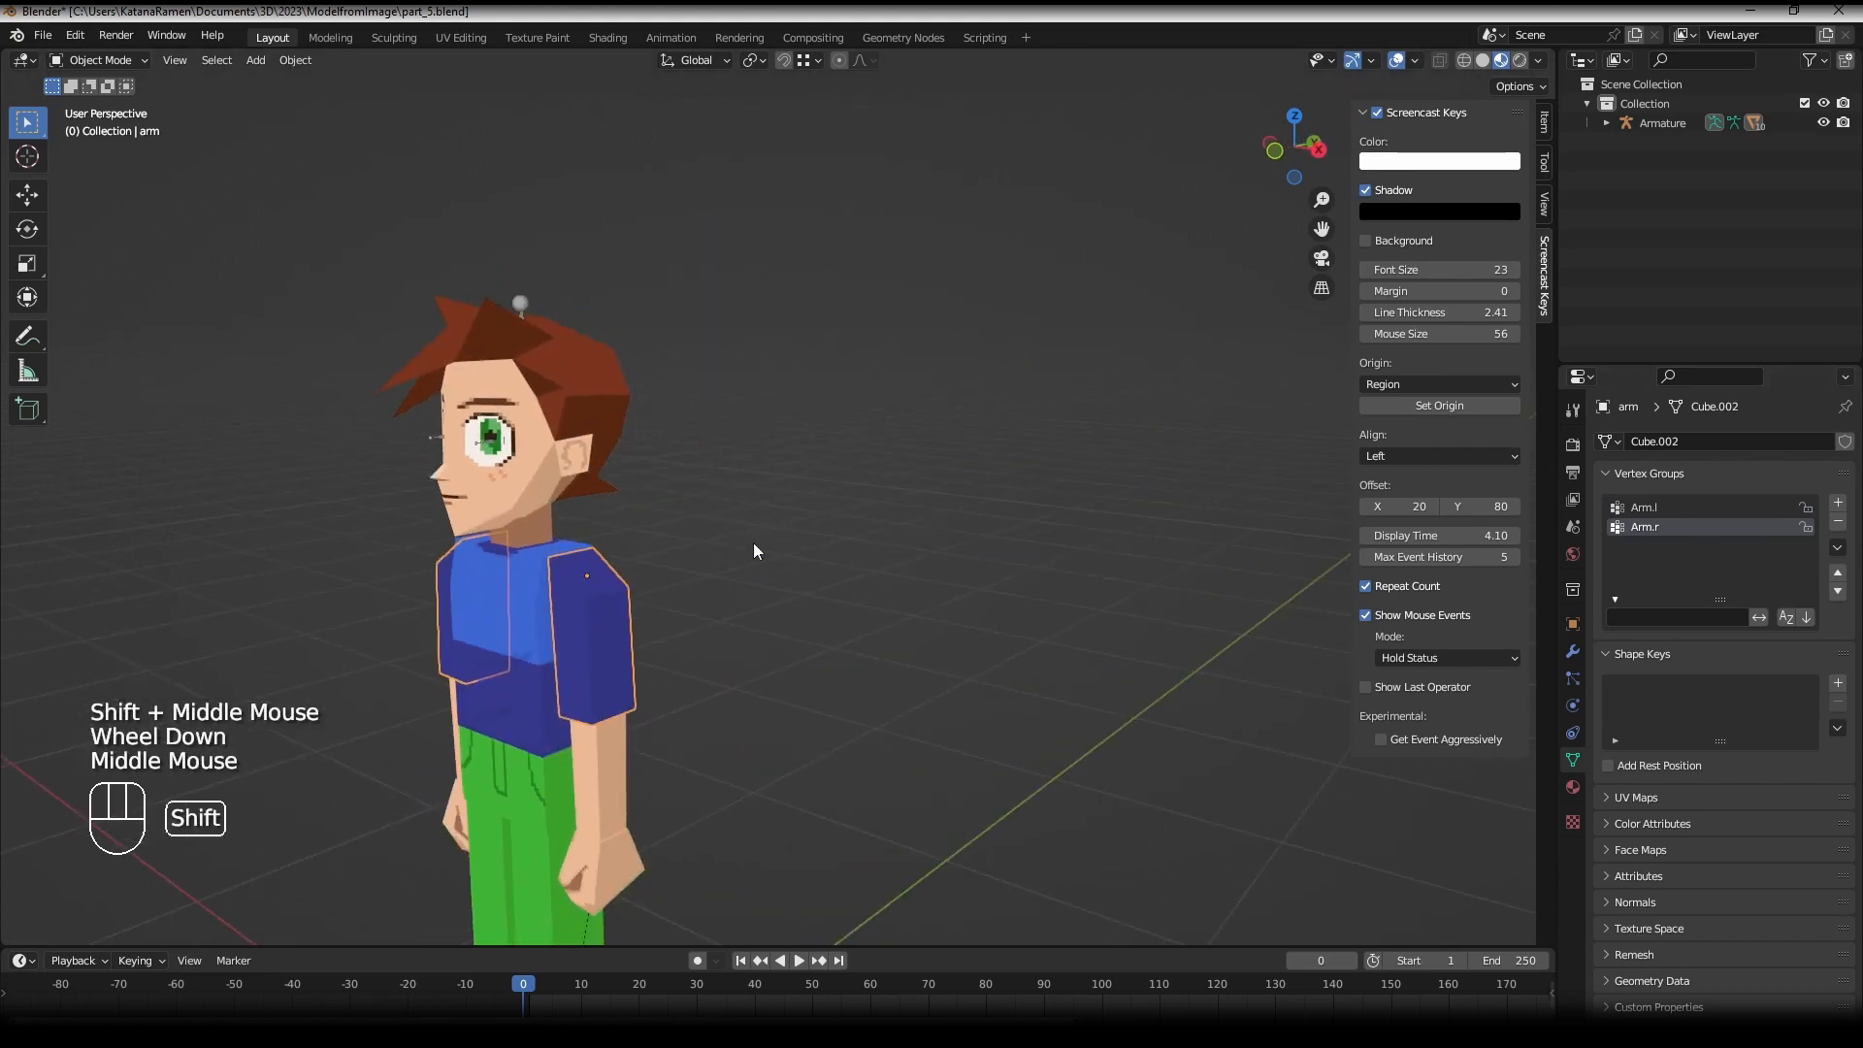
middle_click_drag(755, 549, 956, 813, "shift")
right_click(856, 763)
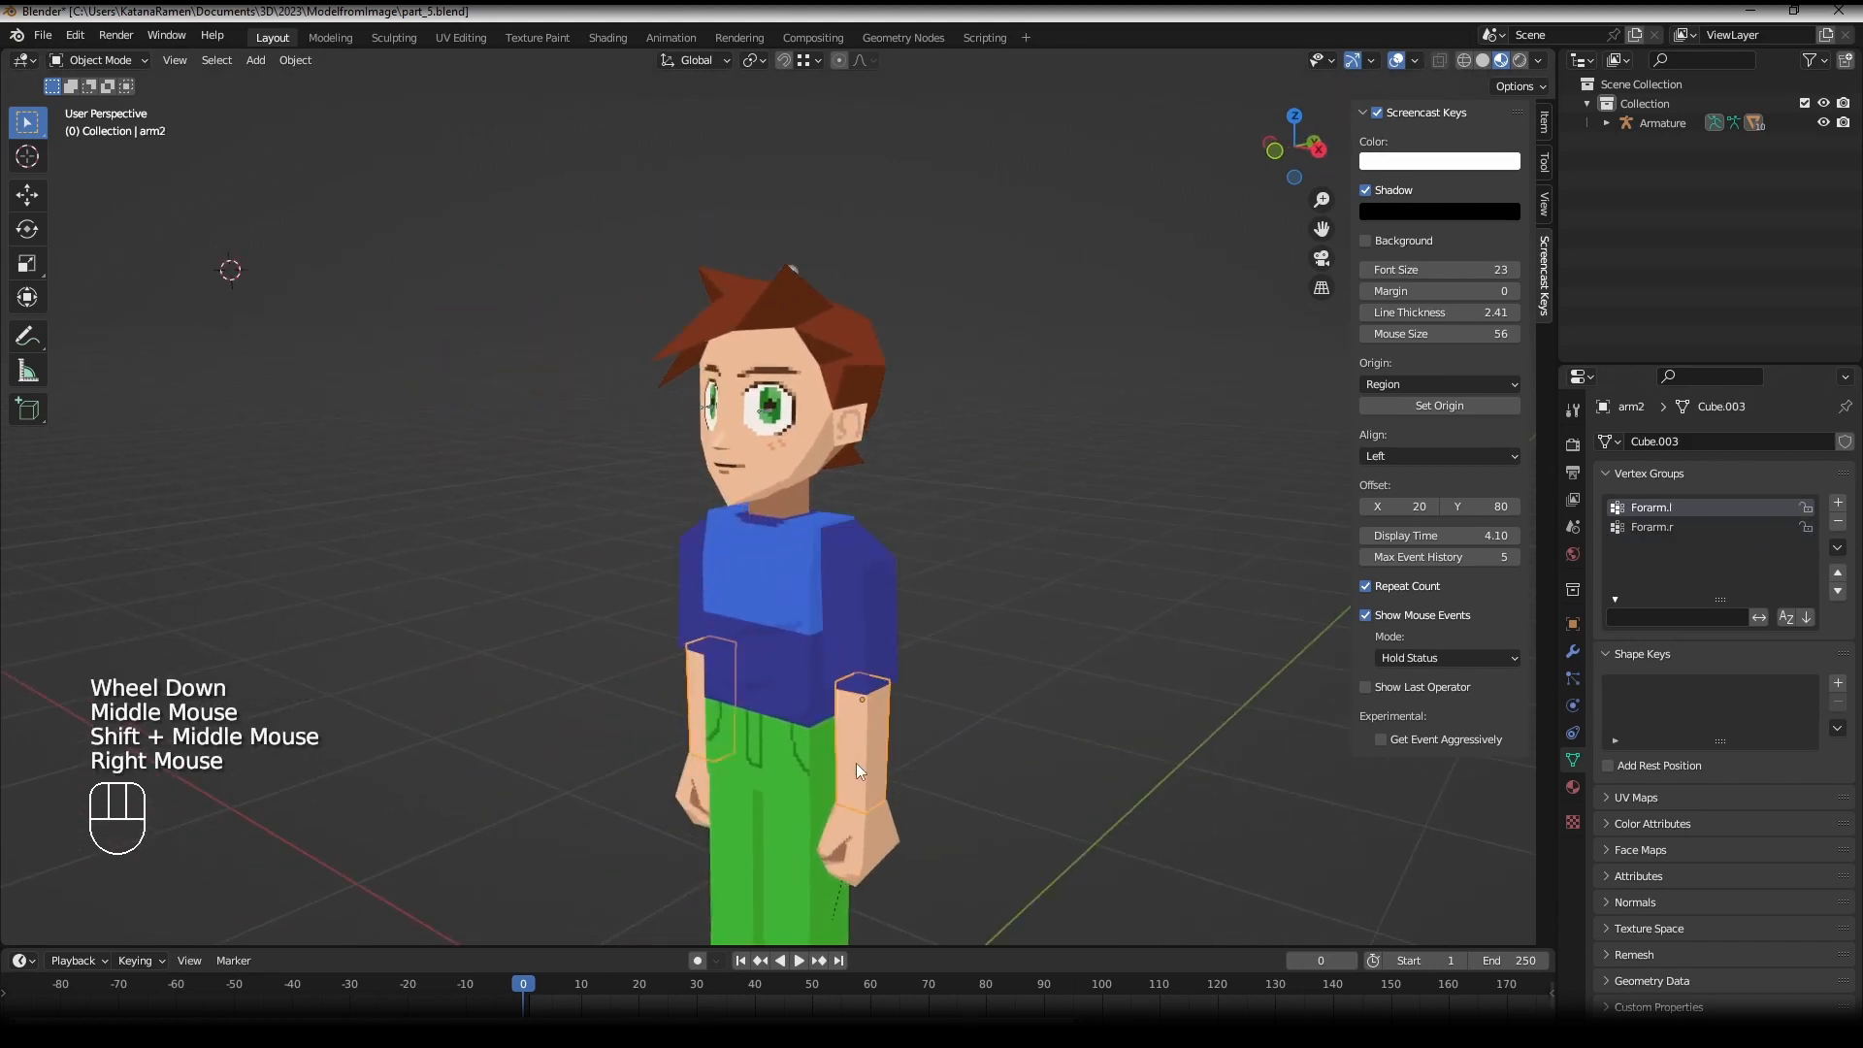
right_click(856, 763)
key("ctrl+z")
middle_click_drag(879, 662, 815, 631, "shift")
middle_click_drag(815, 631, 744, 592)
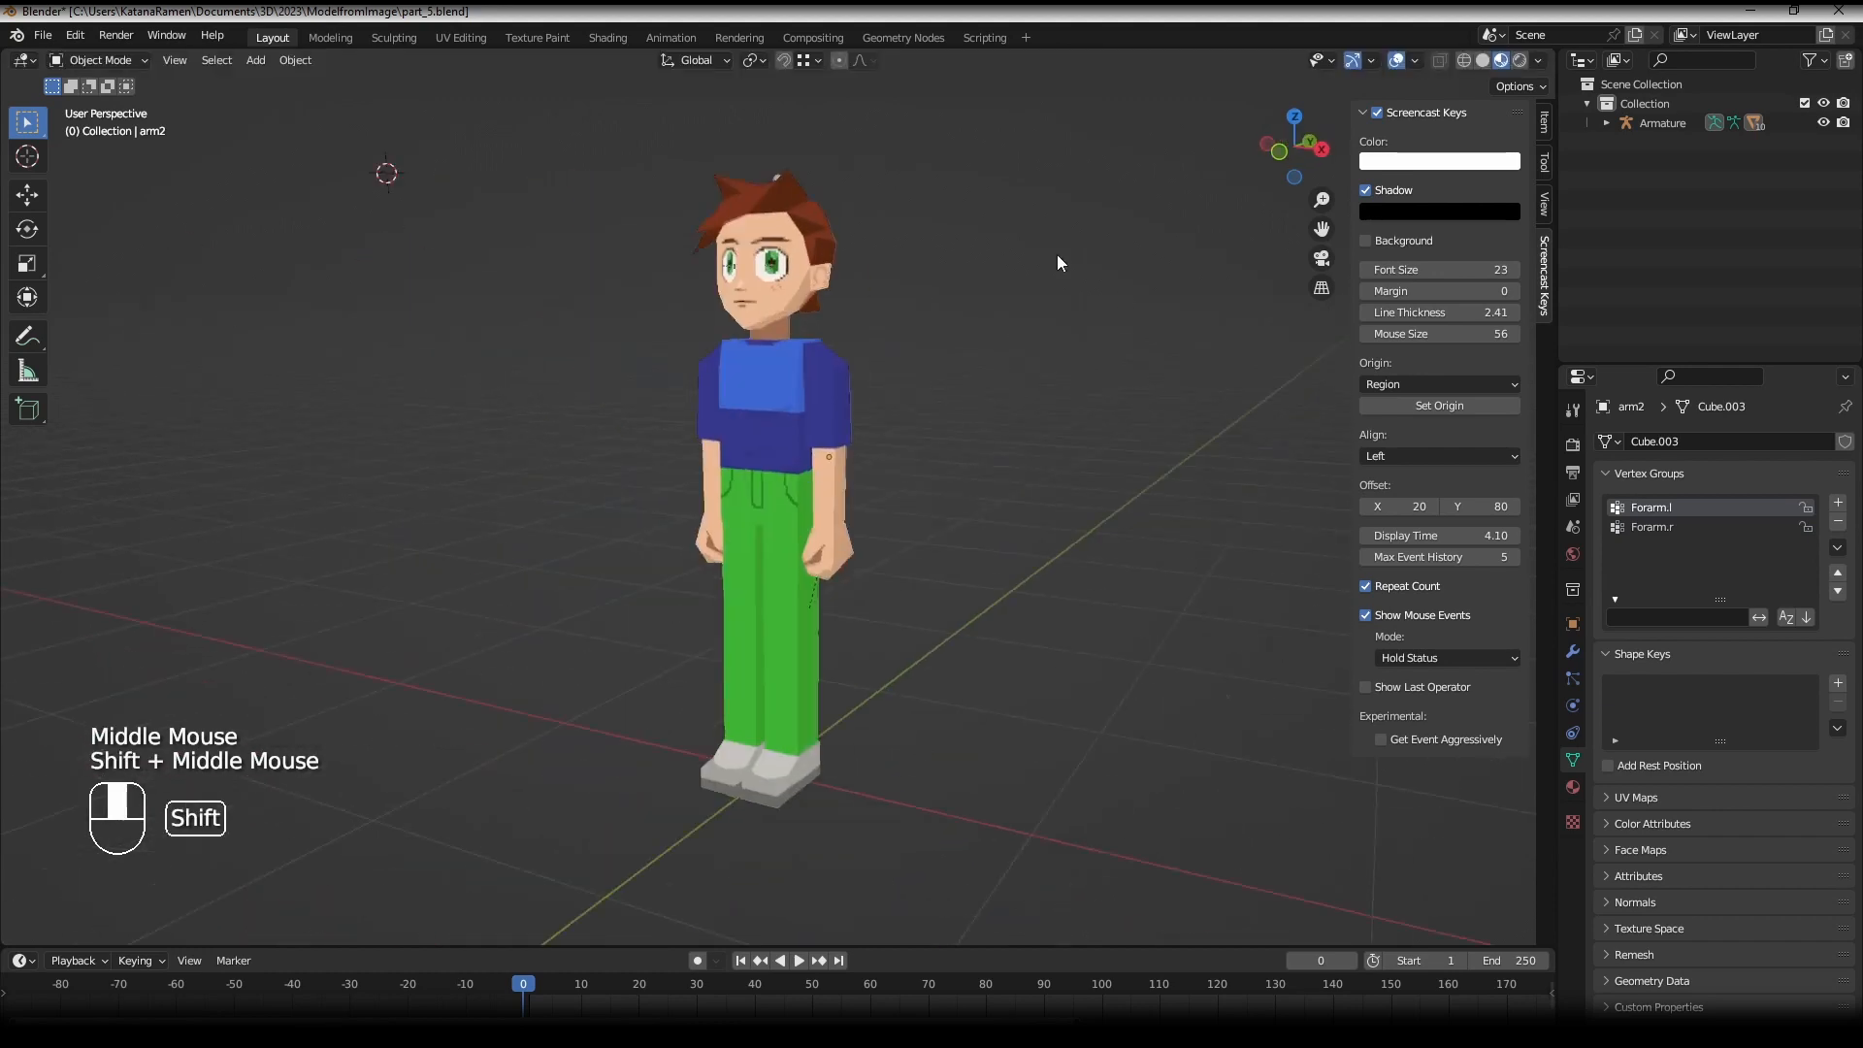
- Select the Torso mesh
middle_click_drag(1057, 255, 1046, 277, "shift")
scroll(1046, 277, "down", 2)
middle_click_drag(1033, 301, 1011, 326, "shift")
scroll(1011, 326, "up", 1)
middle_click_drag(786, 341, 849, 329)
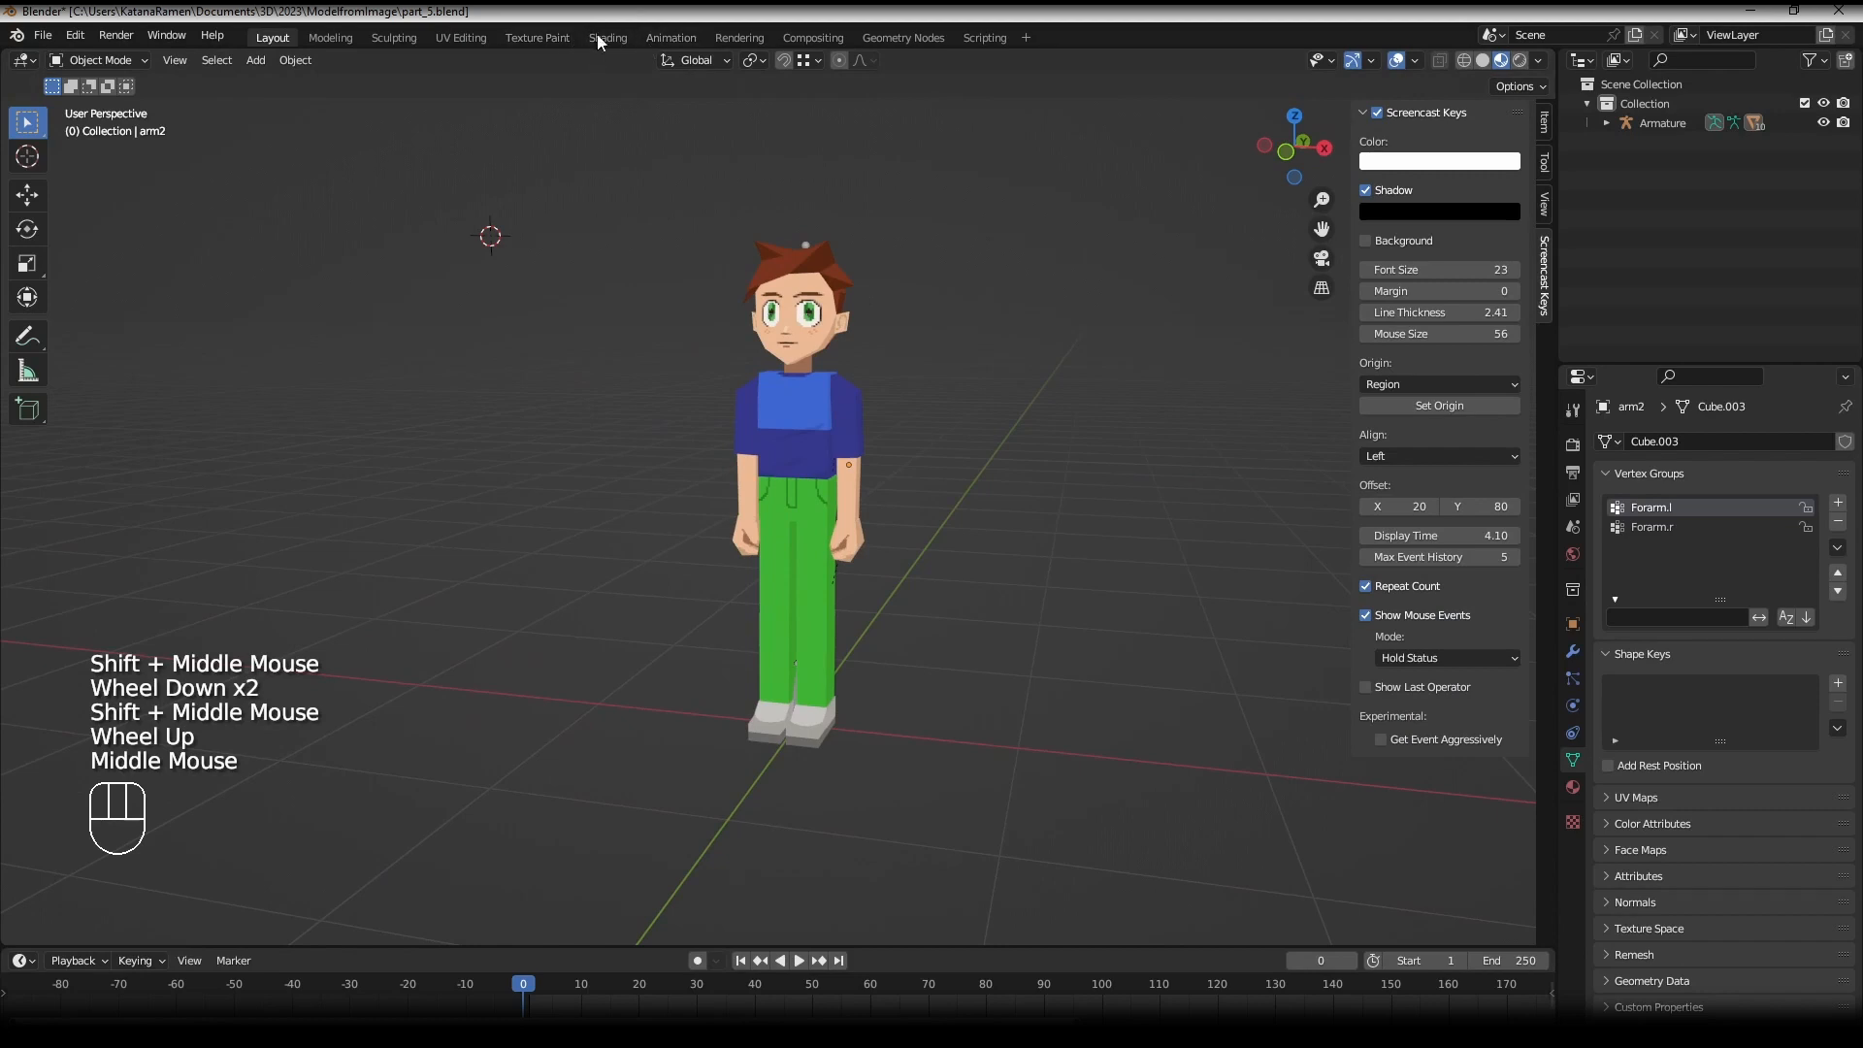
right_click(793, 417)
scroll(794, 418, "up", 1, "shift")
middle_click_drag(794, 418, 602, 165, "shift")
scroll(999, 458, "up", 1)
middle_click_drag(999, 458, 718, 437, "shift")
middle_click_drag(718, 437, 648, 705)
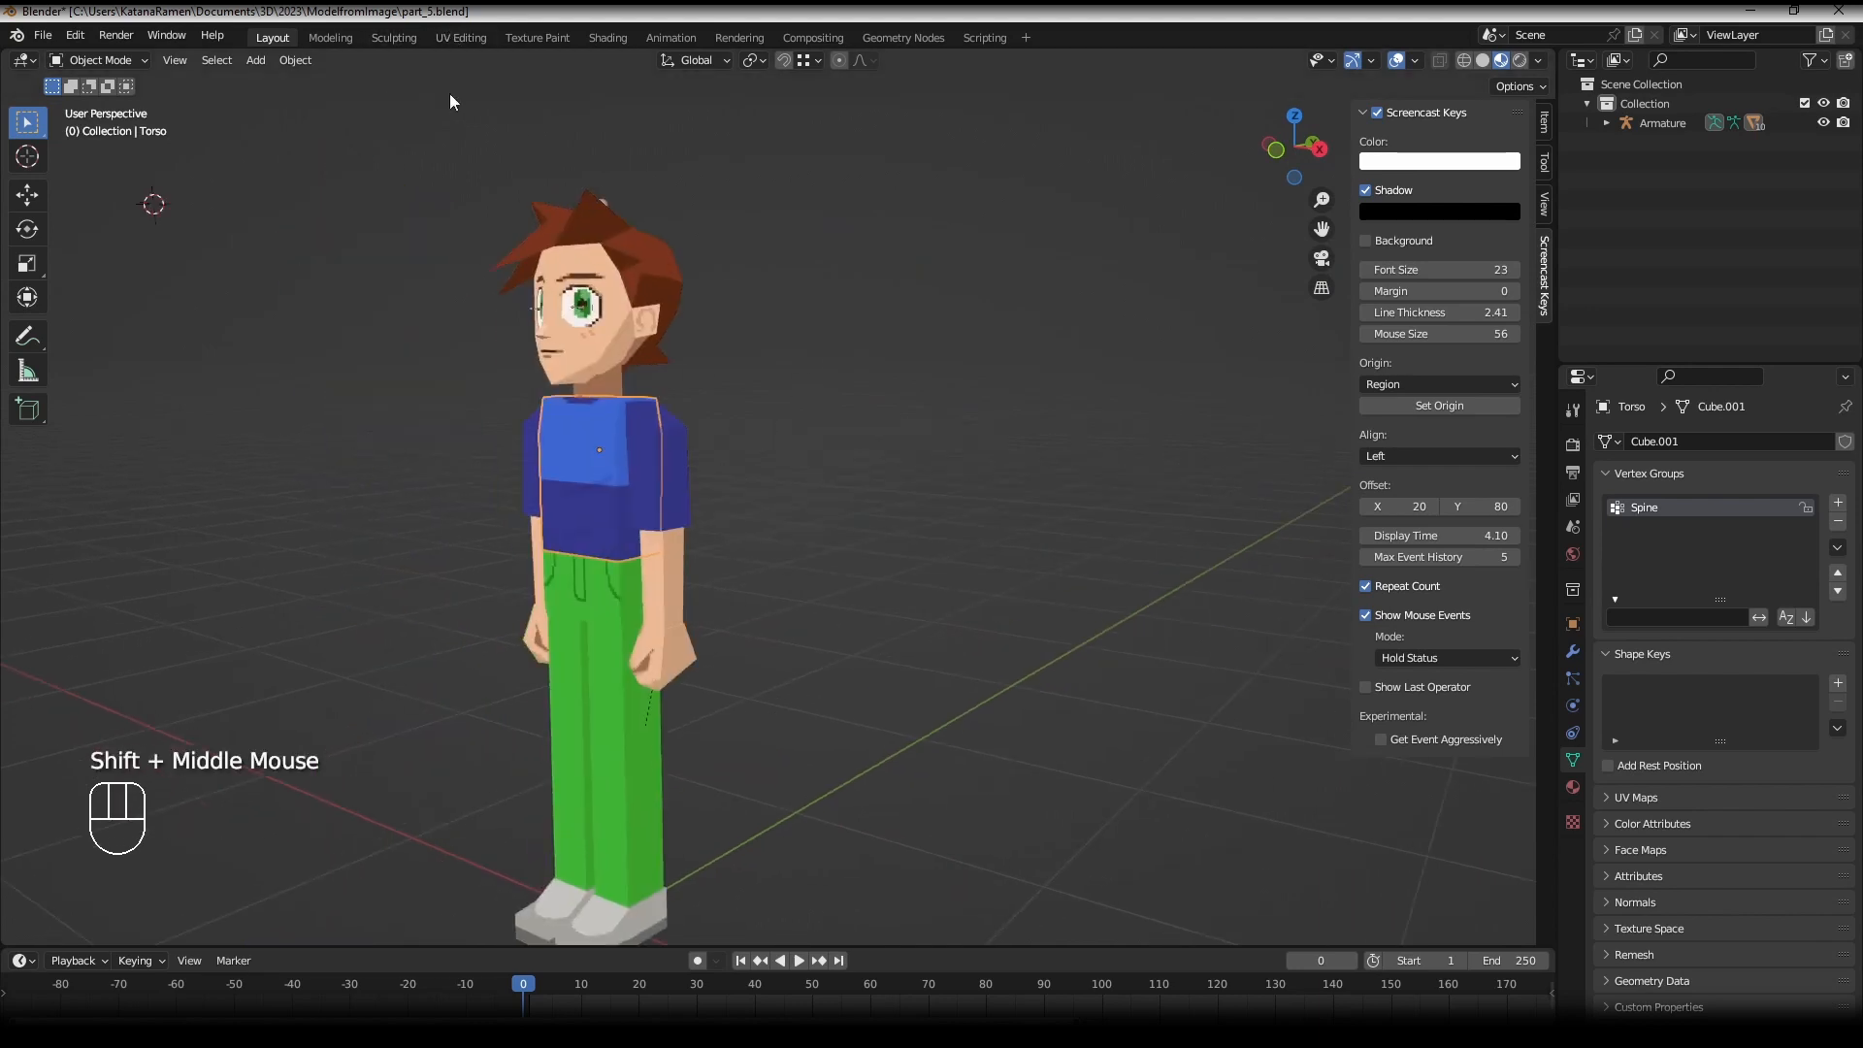
- Examine the Torso's UV layout on the texture in the UV Editing workspace, and return to the Layout workspace
left_click(468, 35)
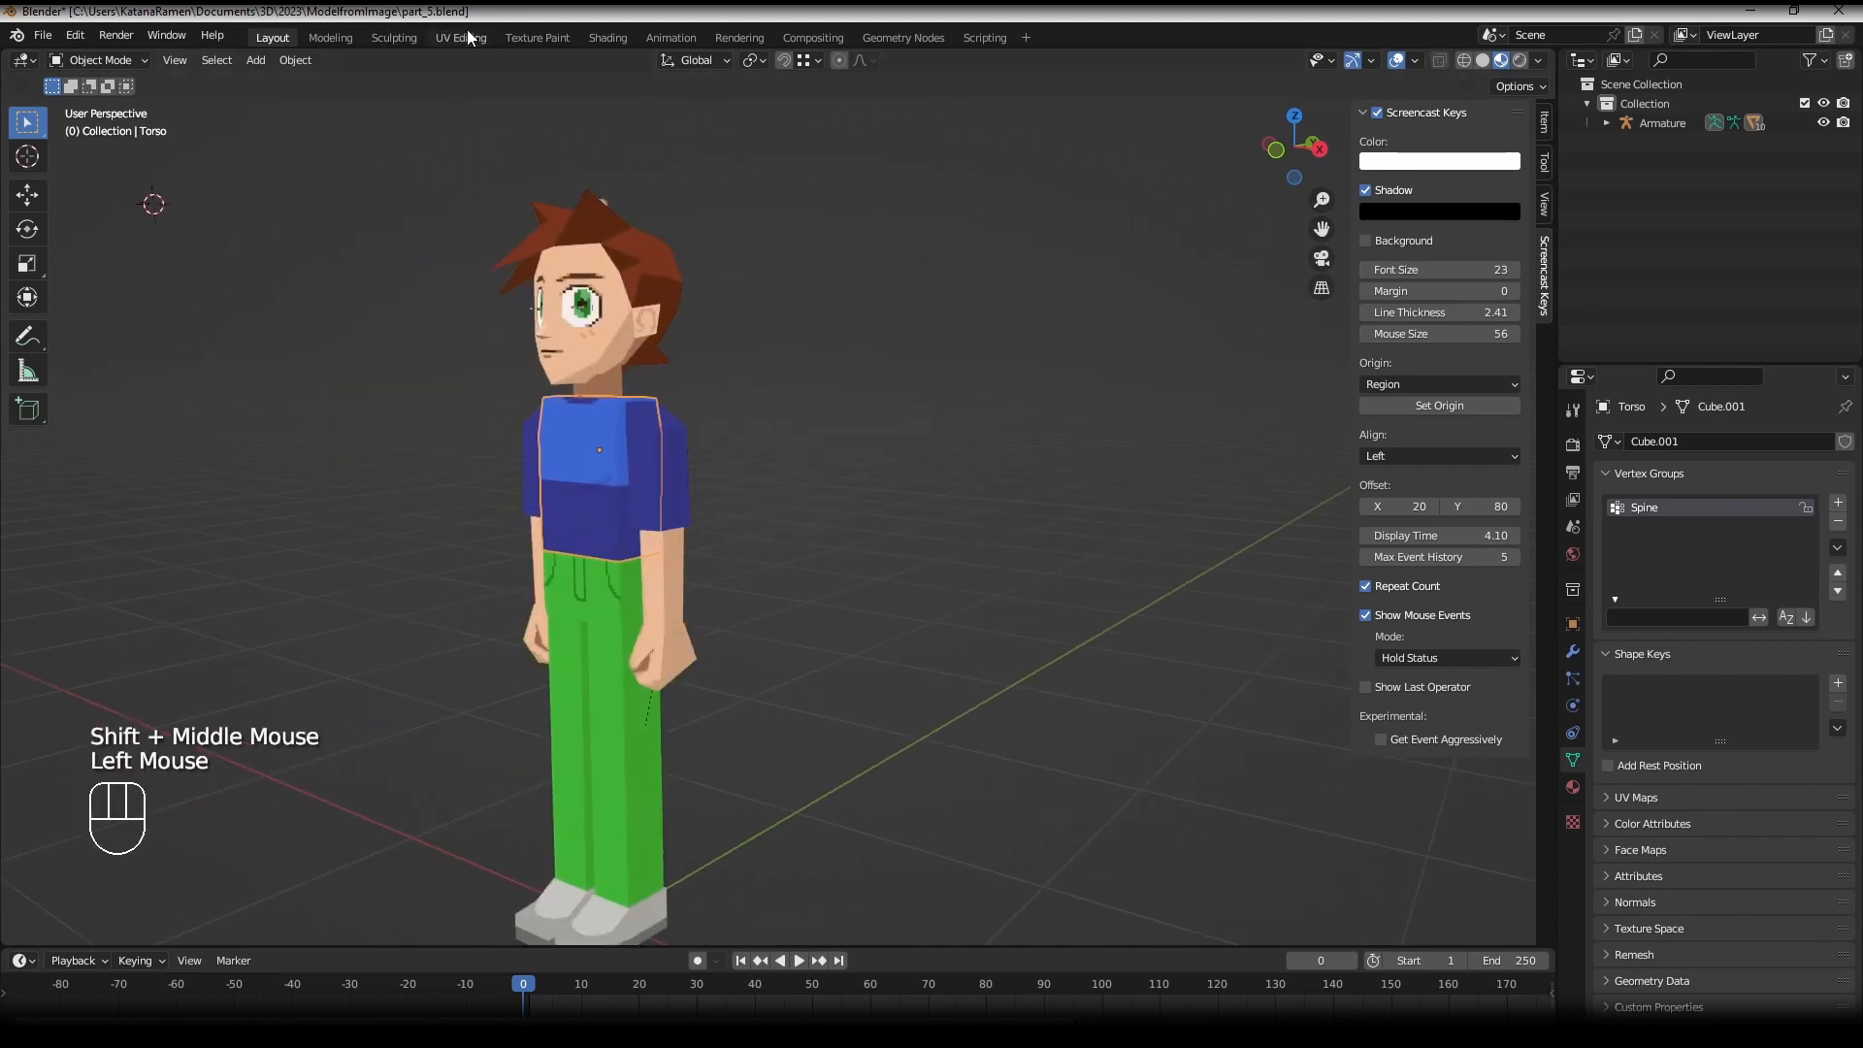
middle_click_drag(206, 599, 386, 639)
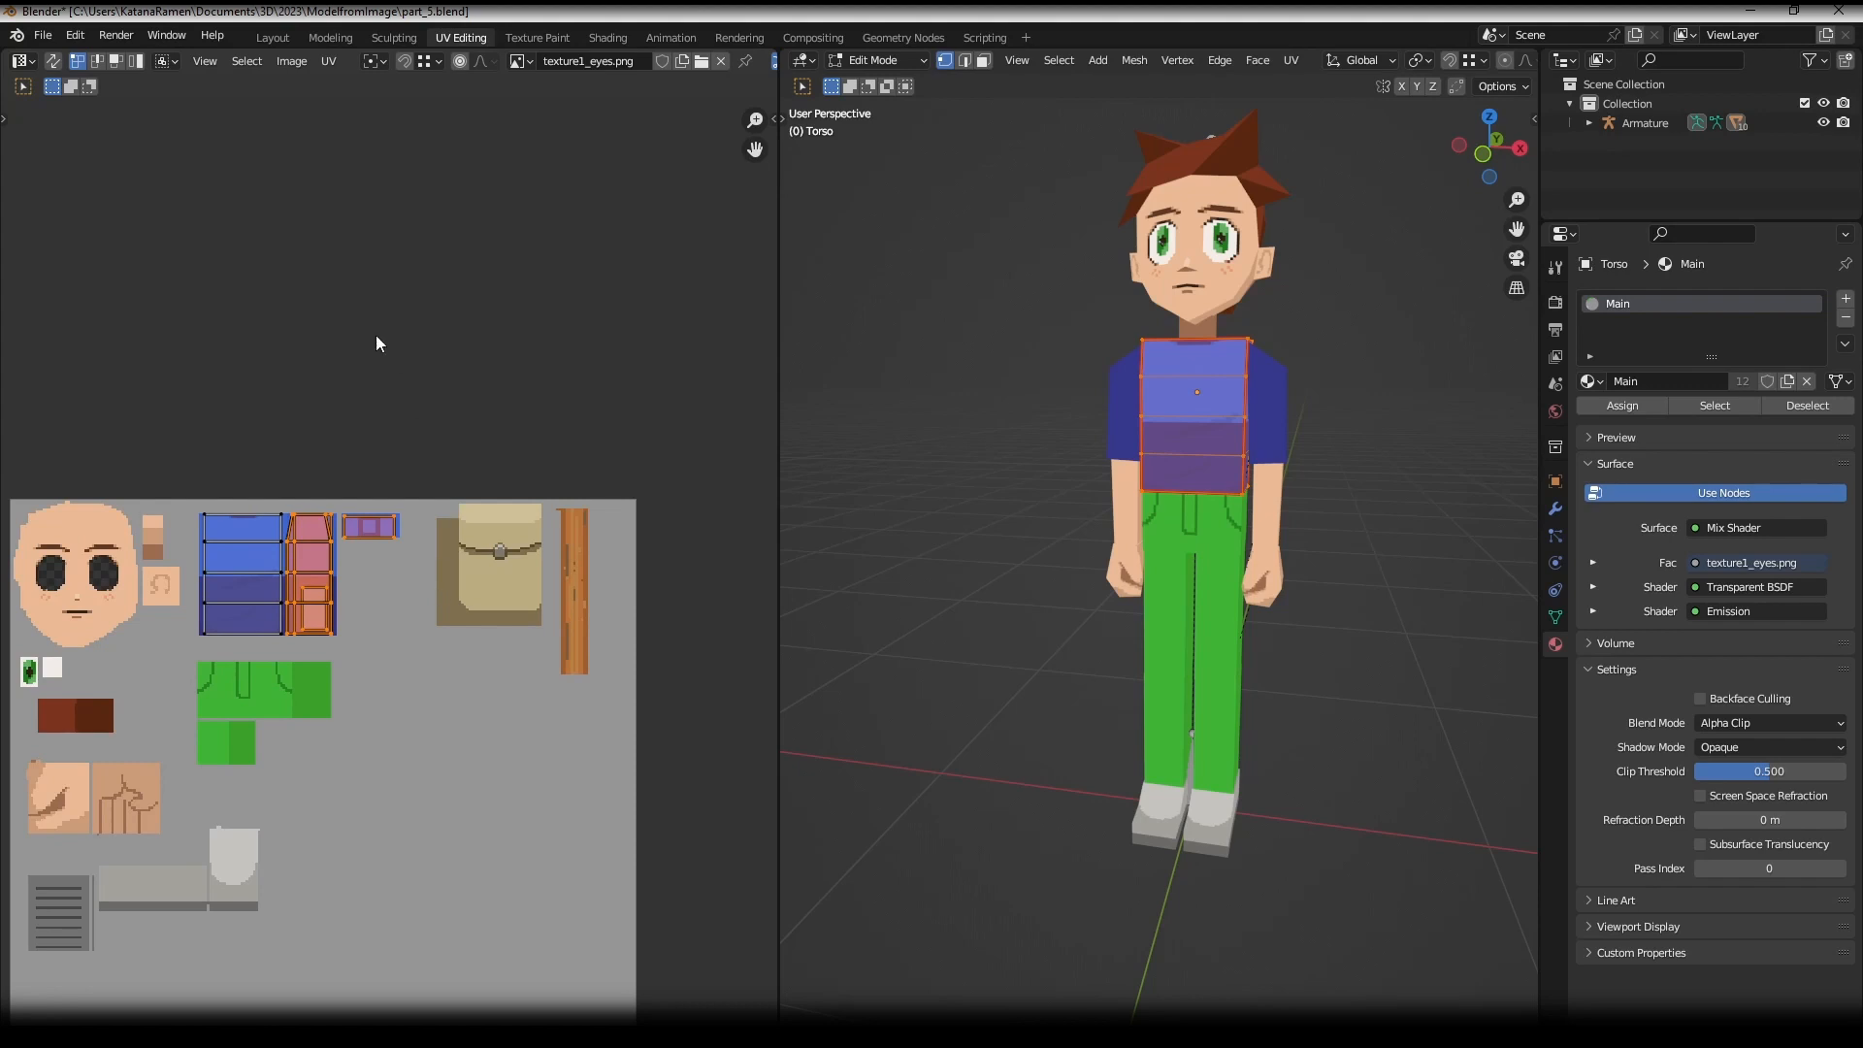
left_click(268, 37)
- Inspect the Torso's geometry in Edit Mode and return to Object Mode
middle_click_drag(669, 437, 735, 508, "shift")
key("Tab")
scroll(796, 466, "up", 1)
key("Tab")
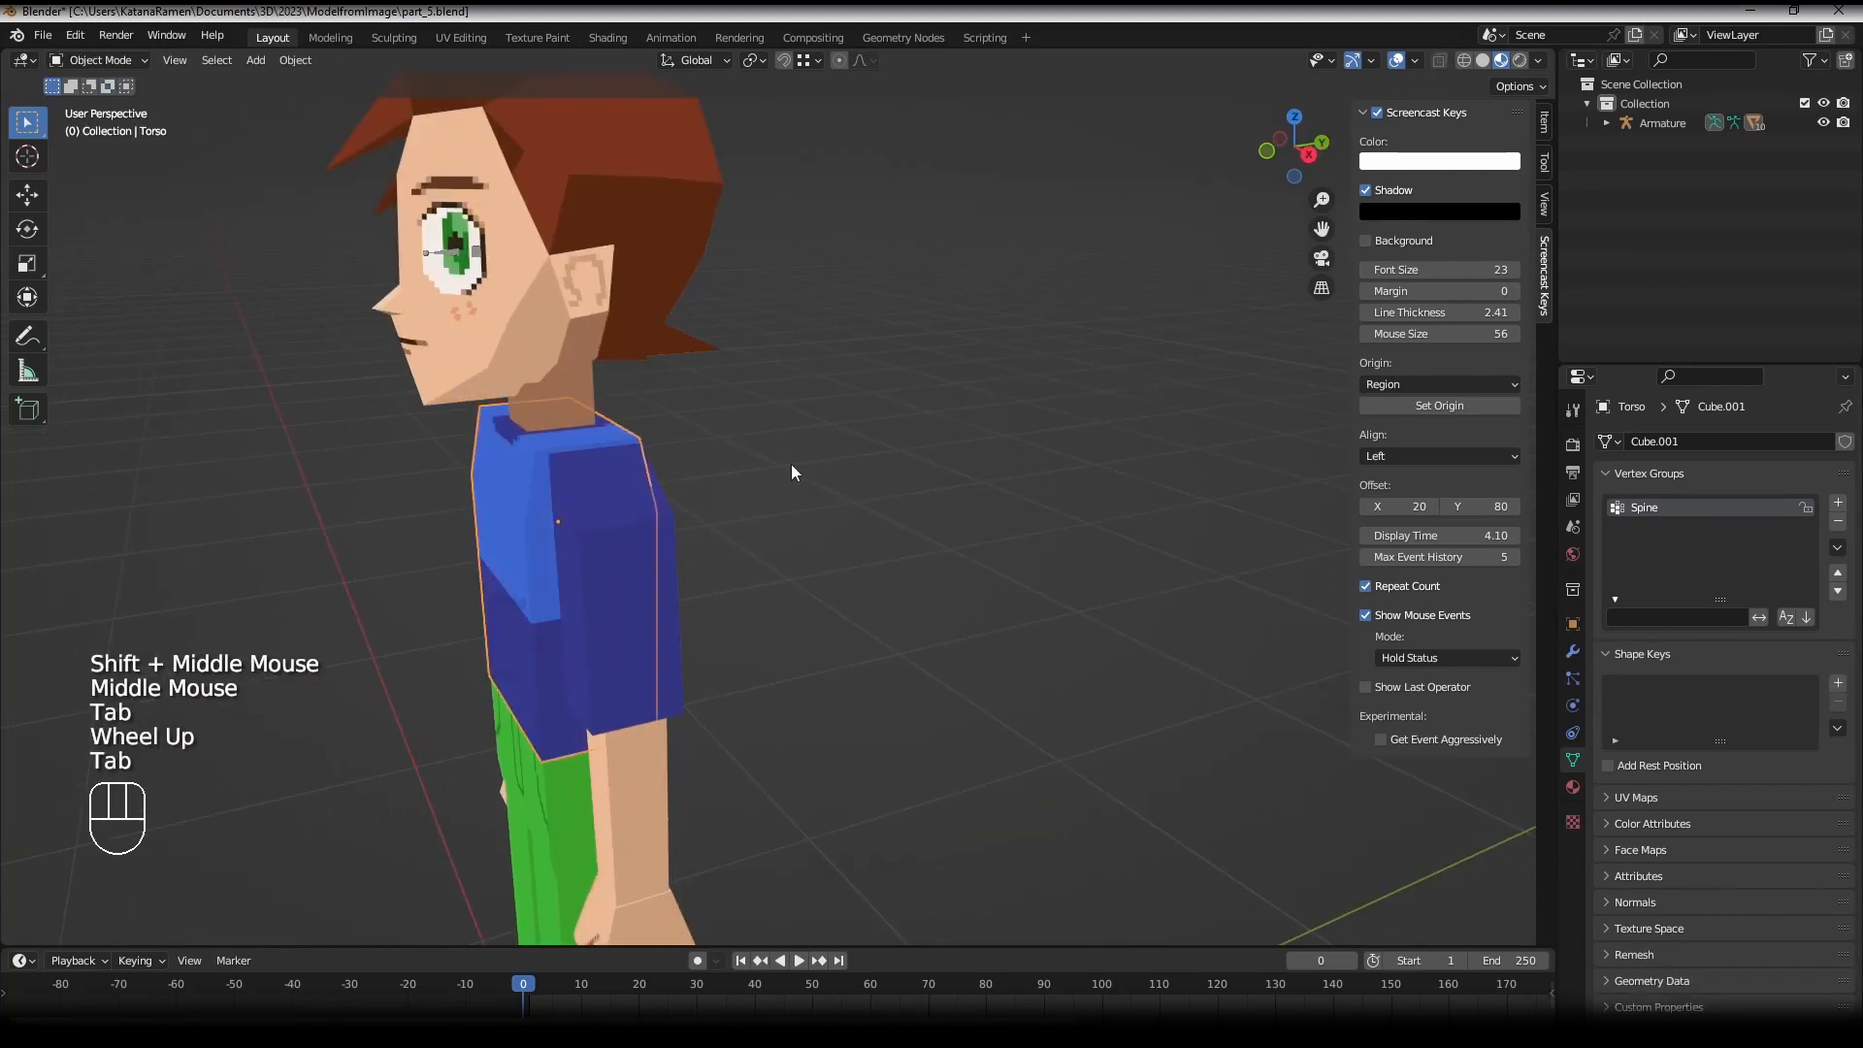
key("Tab")
key("Tab")
- Duplicate the Torso mesh and move the copy along the global Y axis so it sits behind the character's back
scroll(642, 405, "down", 1)
mouse_move(642, 405)
middle_mouse_down()
mouse_move(573, 415)
mouse_move(603, 353)
mouse_move(448, 372)
mouse_move(654, 417)
middle_mouse_up()
scroll(654, 417, "up", 2)
middle_click_drag(654, 417, 777, 582)
key("shift+d")
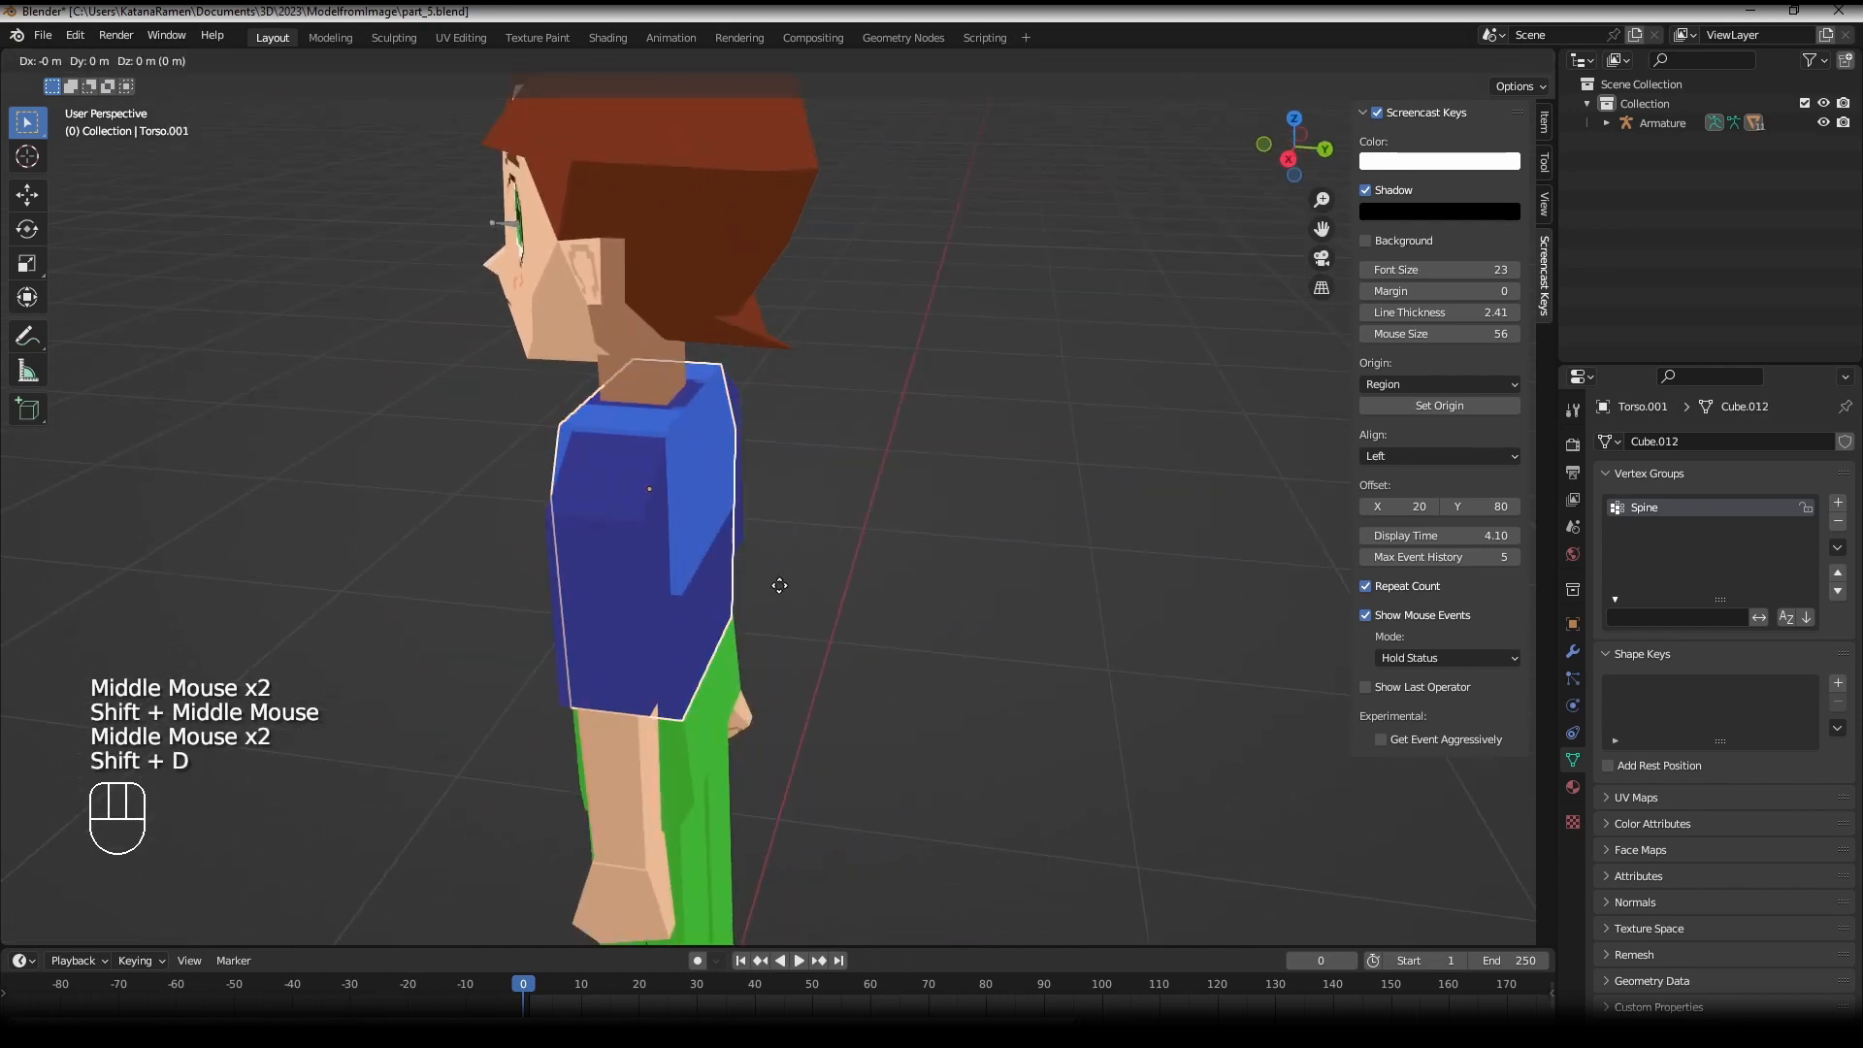
key("y")
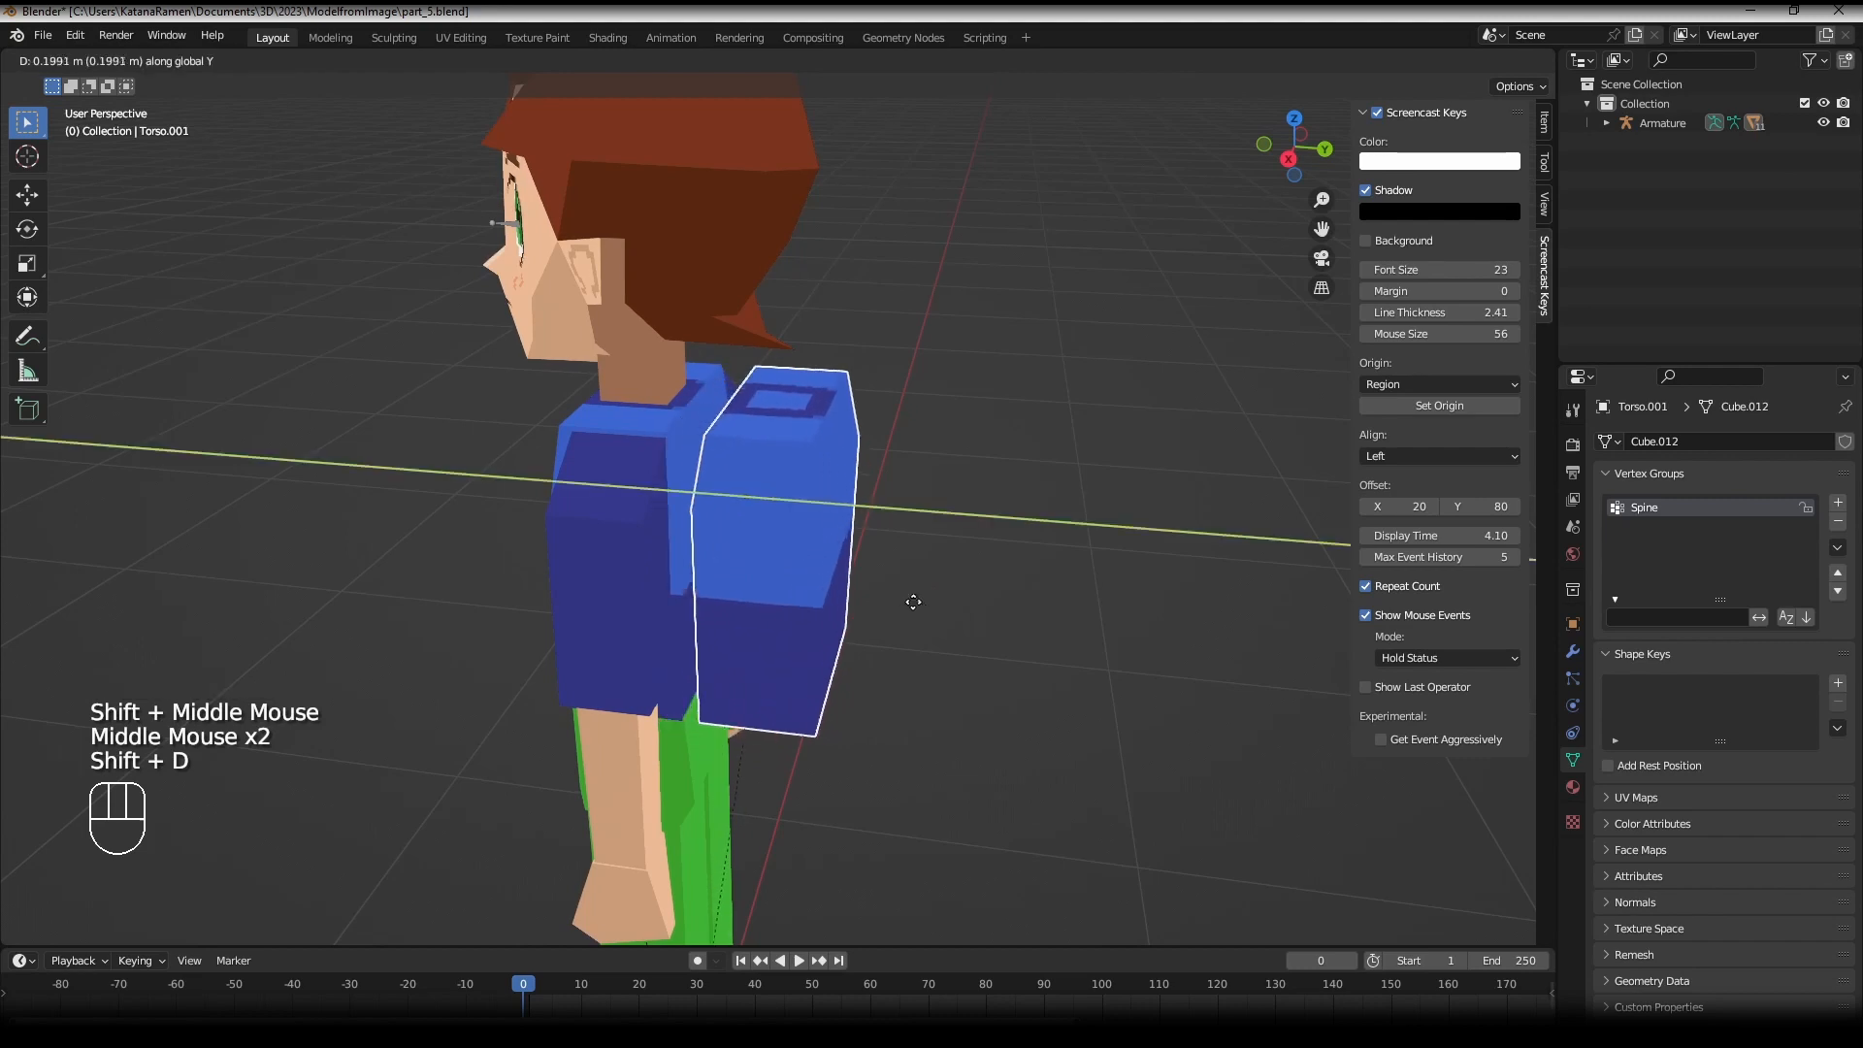
left_click(887, 580)
- In Edit Mode, select the duplicate's bottom face and raise it about 0.06 m along Z
middle_click_drag(807, 590, 753, 566)
key("Tab")
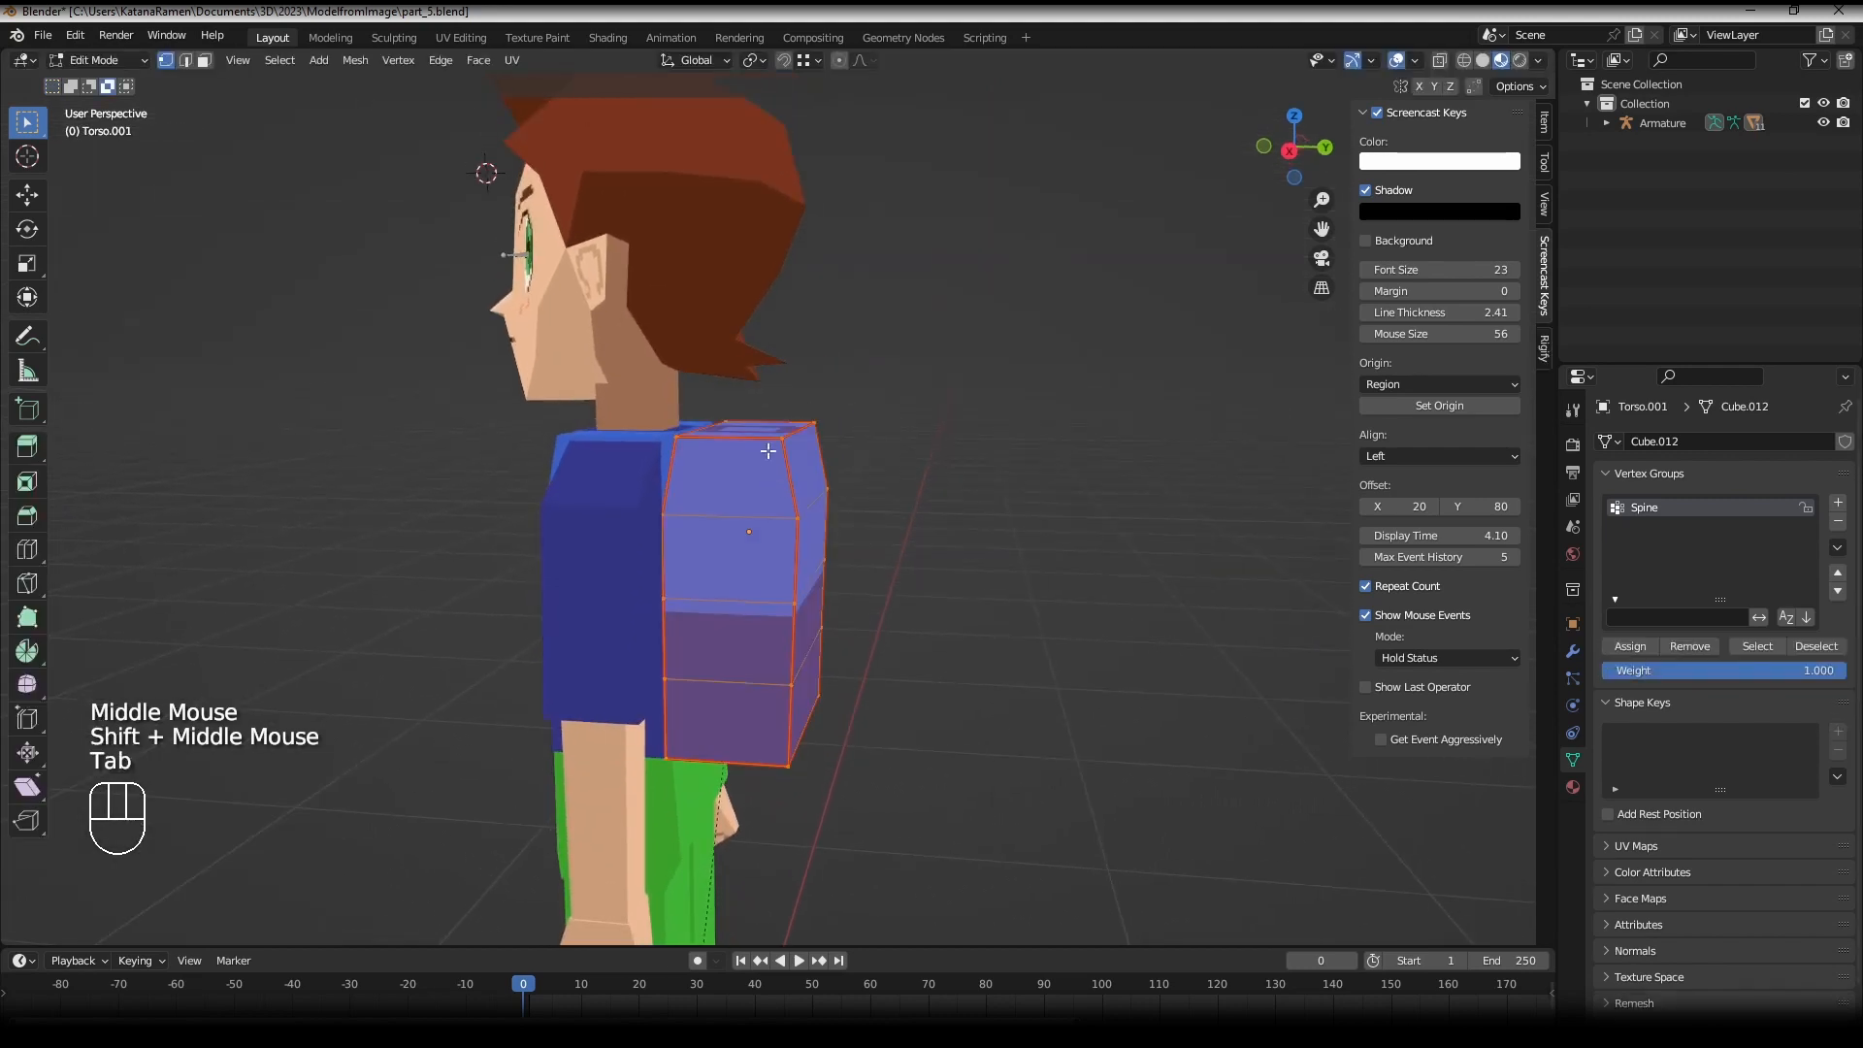
right_click(800, 738)
right_click(752, 753, "alt")
middle_click_drag(753, 753, 643, 446)
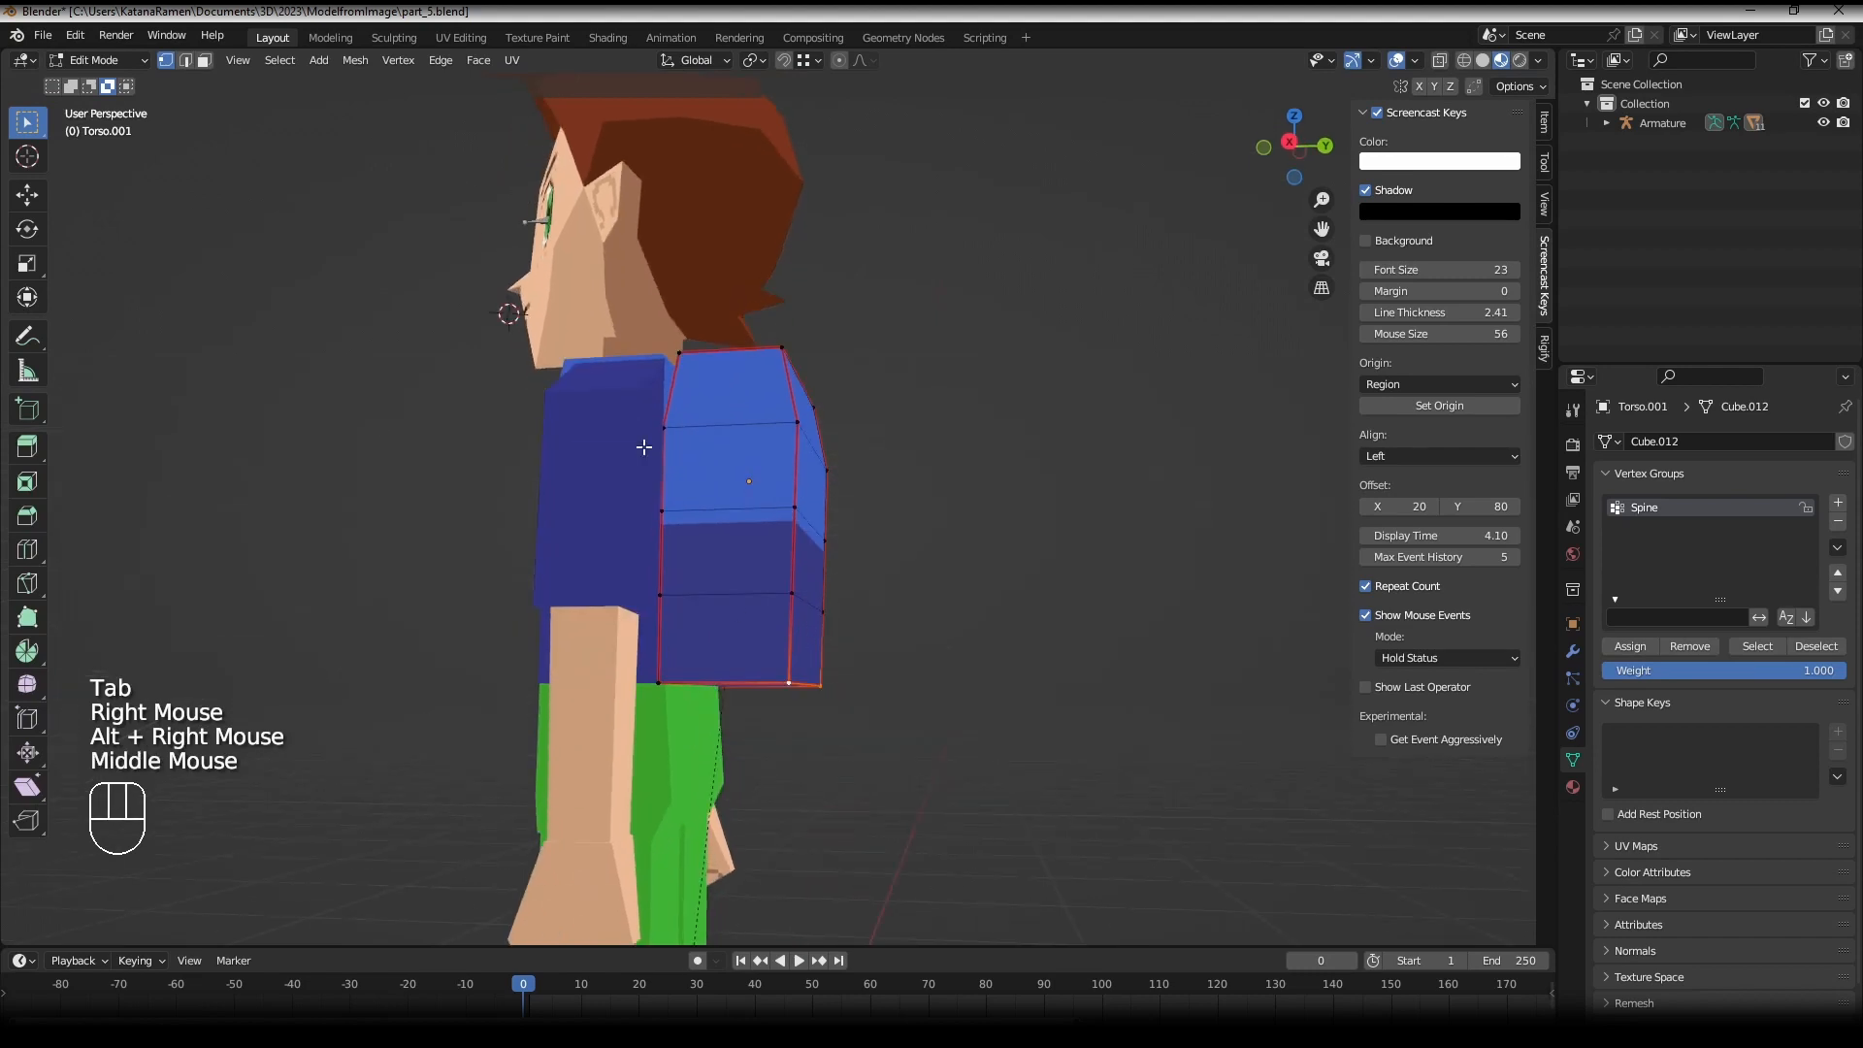
left_click(204, 60)
middle_click_drag(1035, 748, 970, 699)
right_click(718, 611)
key("g")
key("z")
left_click(1127, 697)
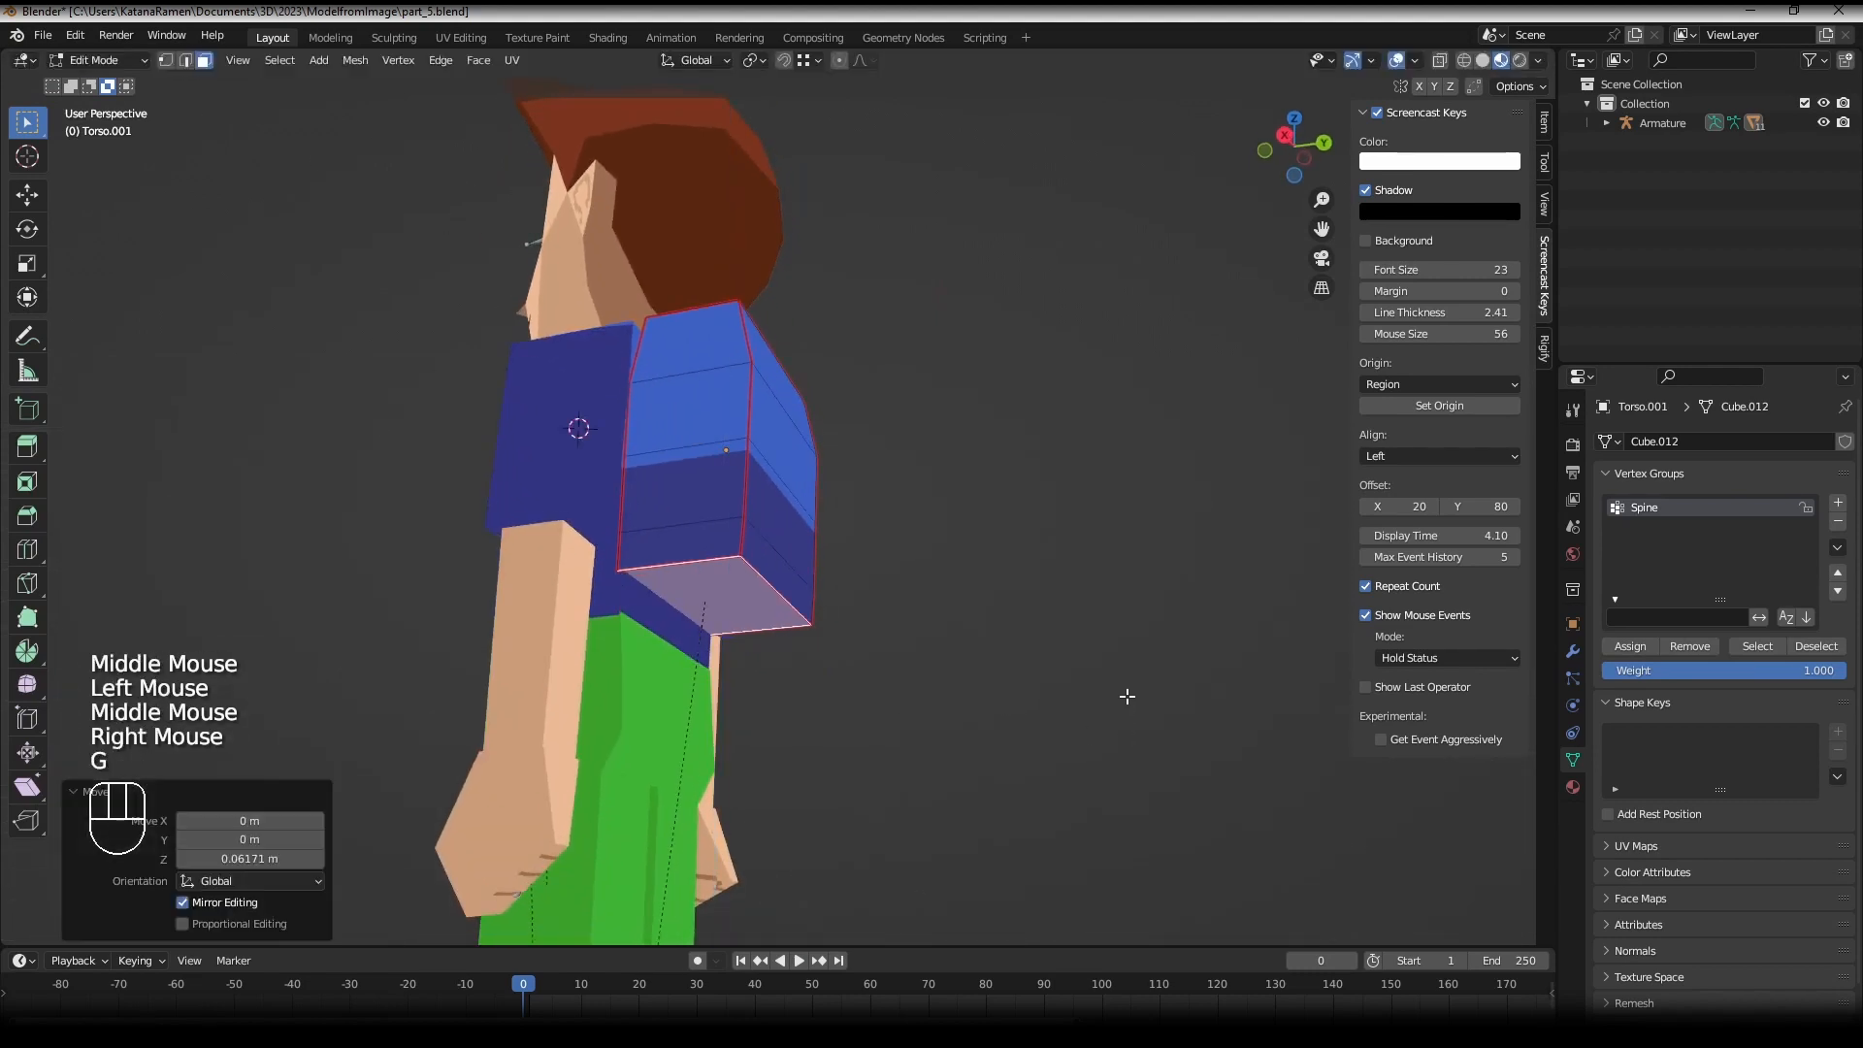
- Select the duplicate's top face and widen it along the Y axis
middle_click_drag(1127, 697, 739, 492)
right_click(739, 492)
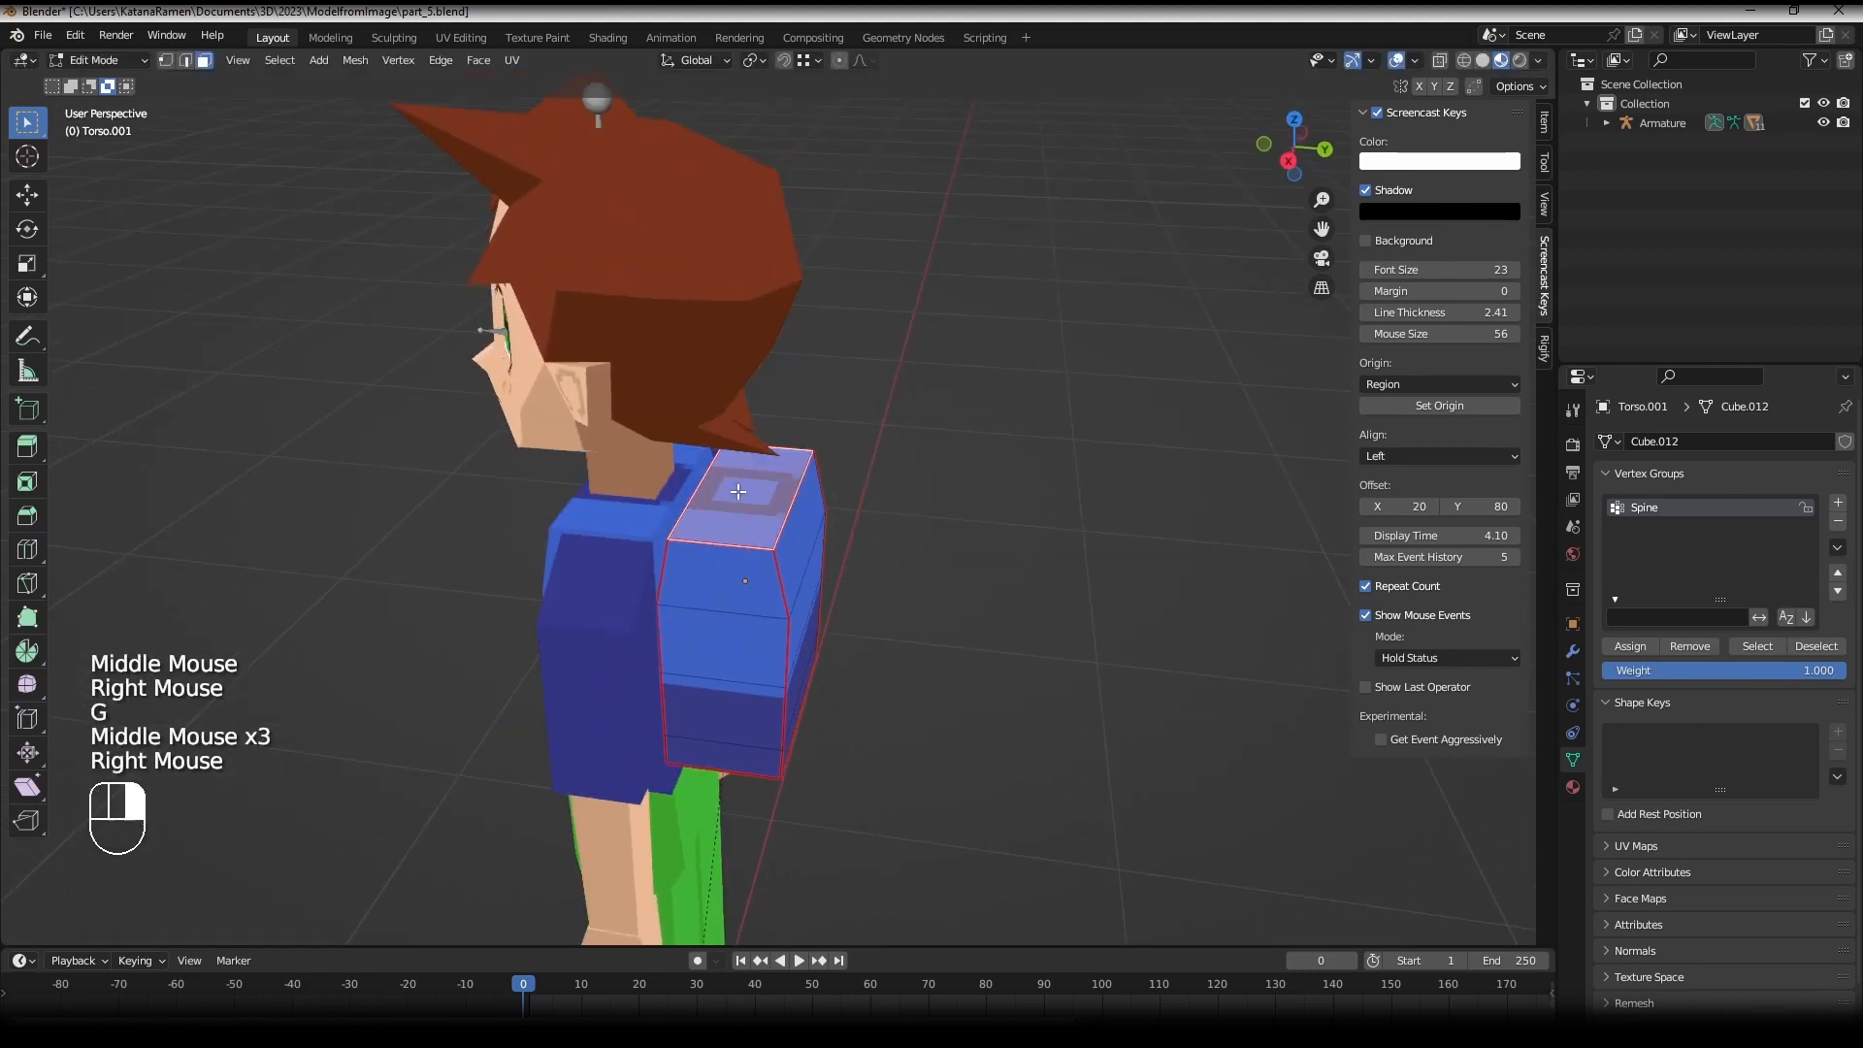
key("s")
key("y")
left_click(1170, 516)
- Bevel the duplicate's upper rear edge to form a sloped corner
mouse_move(1011, 506)
middle_mouse_down()
mouse_move(1006, 486)
mouse_move(1068, 457)
mouse_move(1001, 493)
middle_mouse_up()
left_click(166, 61)
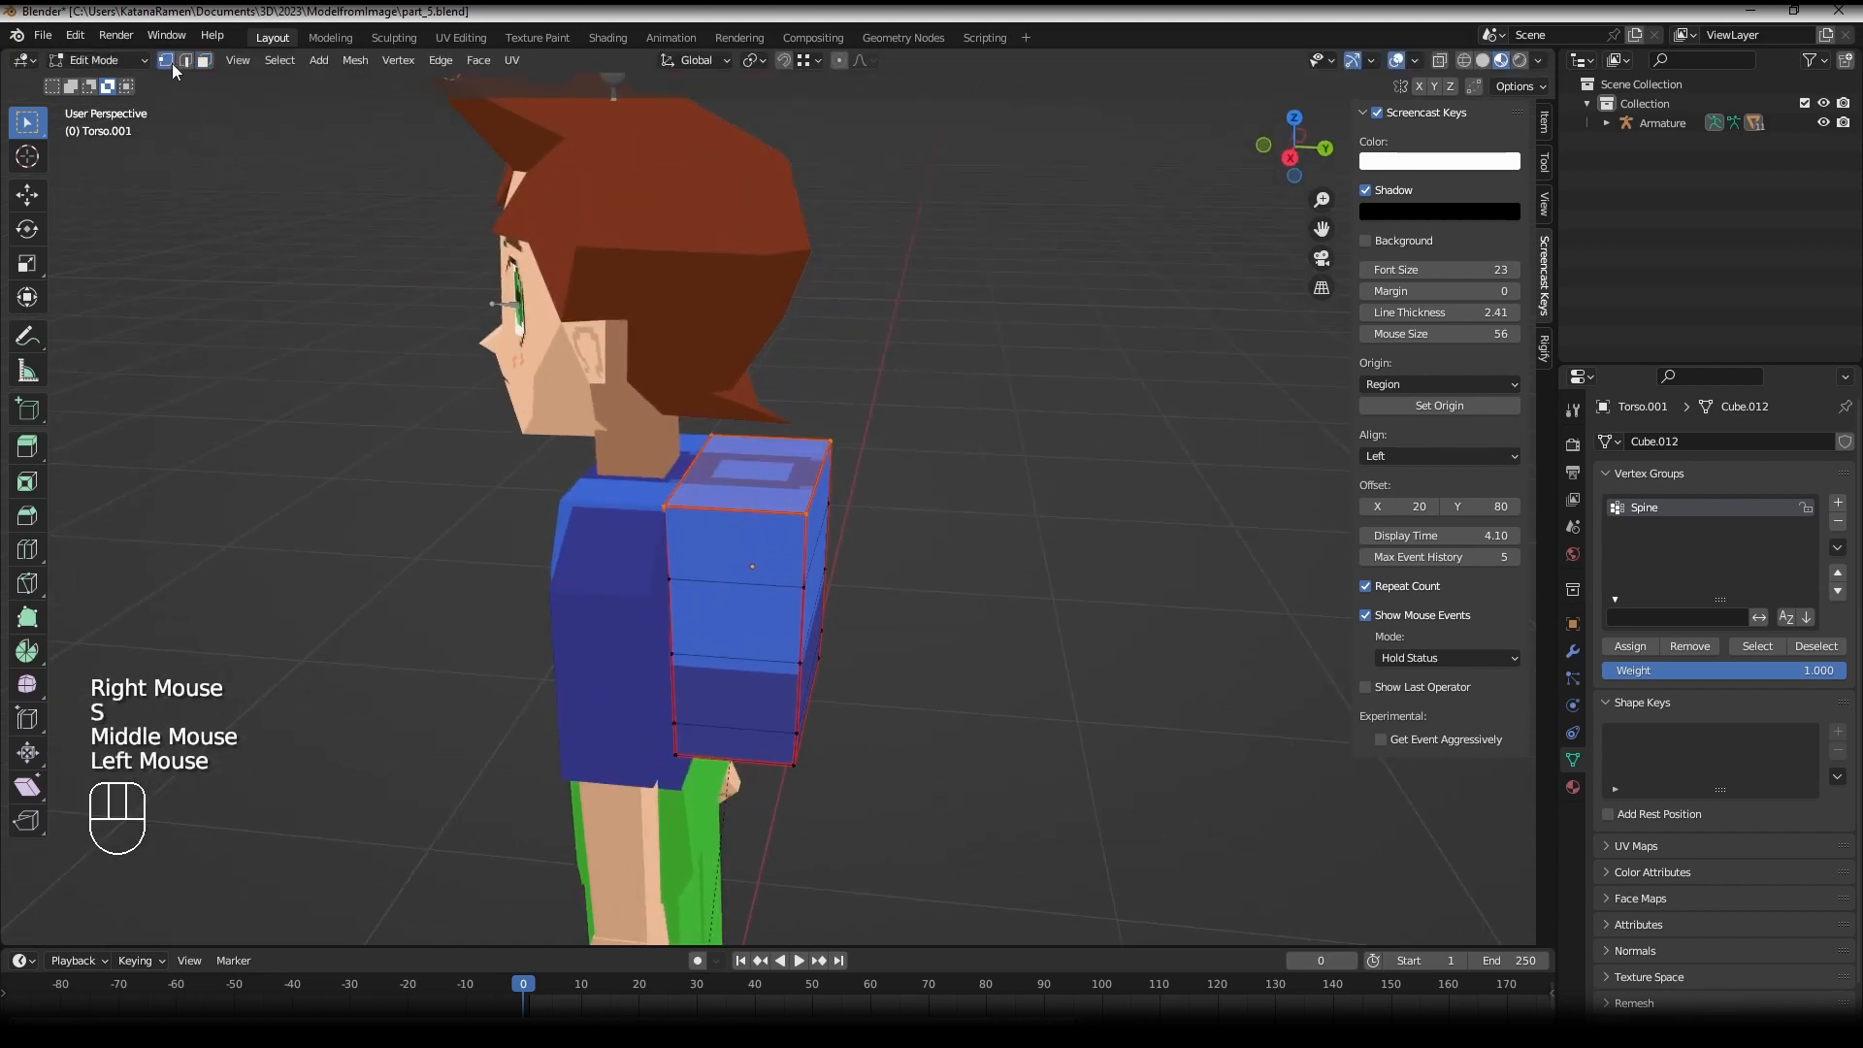
right_click(806, 512)
right_click(831, 442, "shift")
key("ctrl+b")
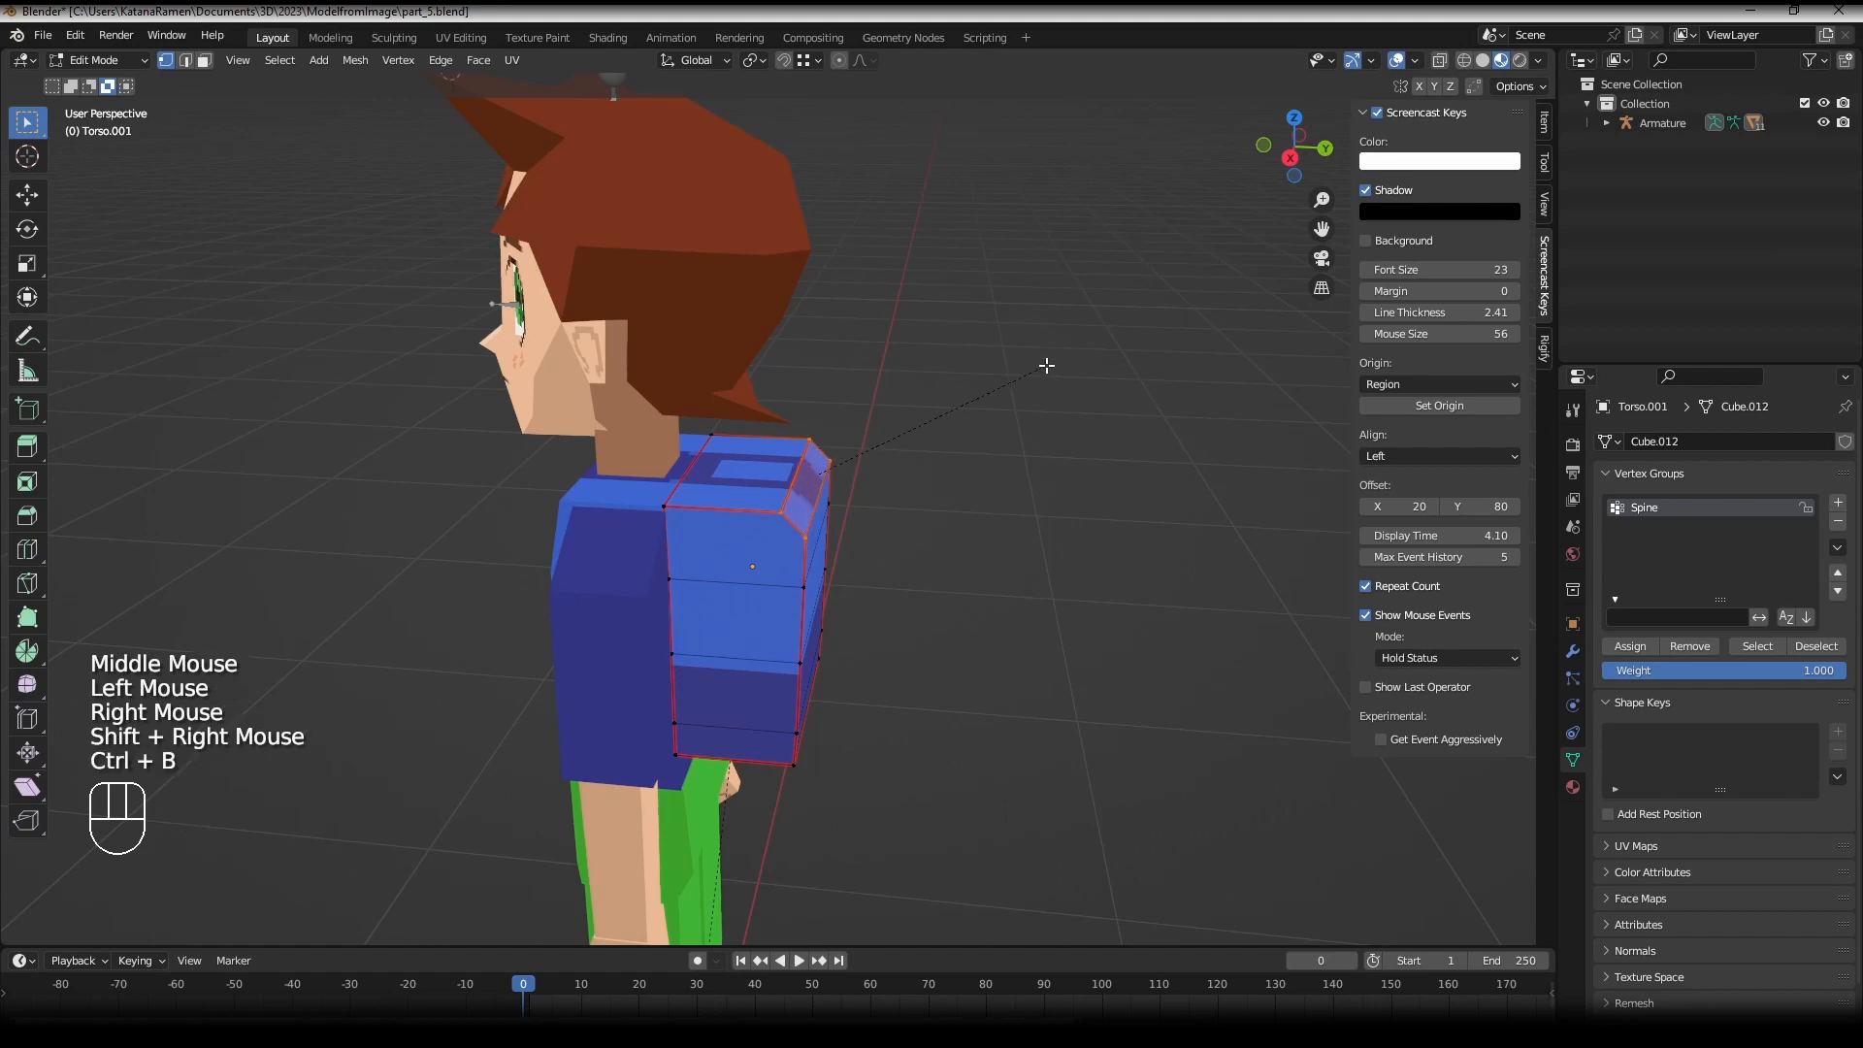
left_click(1060, 345)
- Expand the selection to the whole duplicate and scale it down to about 0.92
key("ctrl+KP_Add")
key("ctrl+KP_Add")
key("ctrl+KP_Add")
key("ctrl+KP_Add")
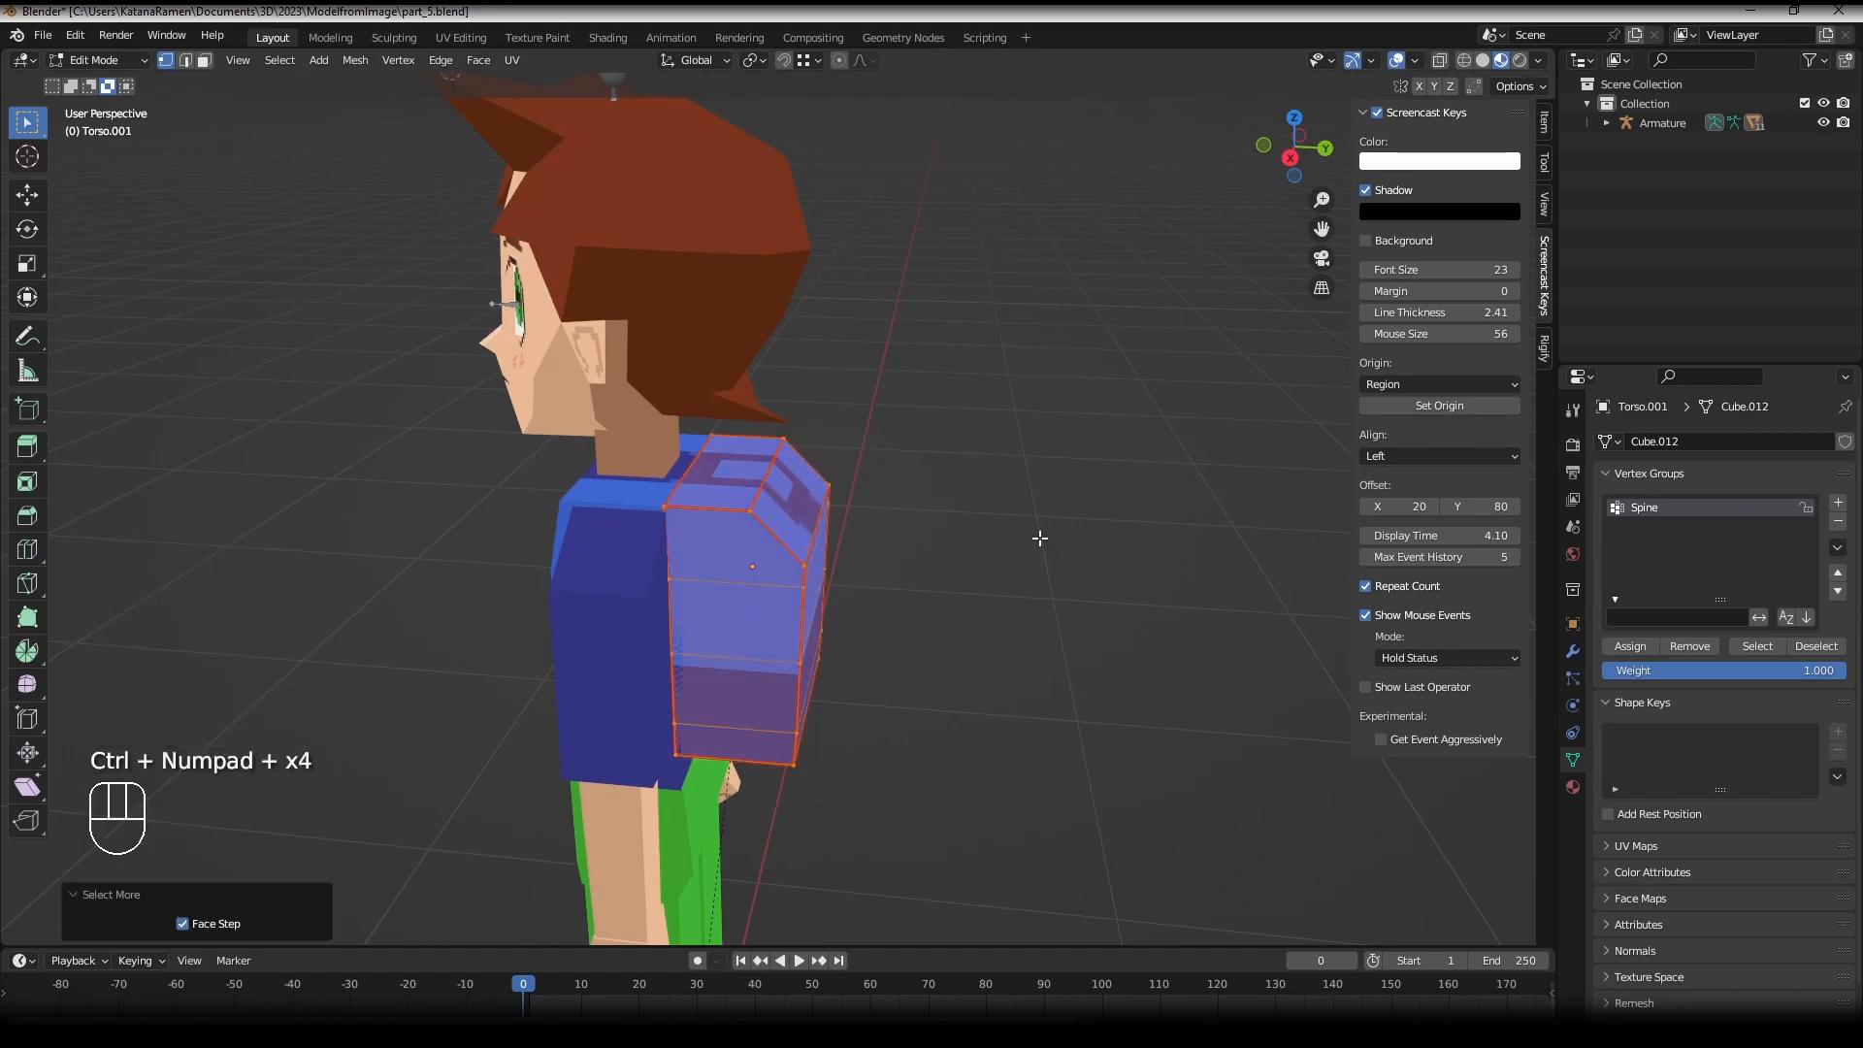
key("s")
middle_click_drag(1040, 538, 1011, 512)
left_click(1073, 502)
- Make the backpack mesh thinner along Y and move it about -0.02 m along Y towards the torso
key("s")
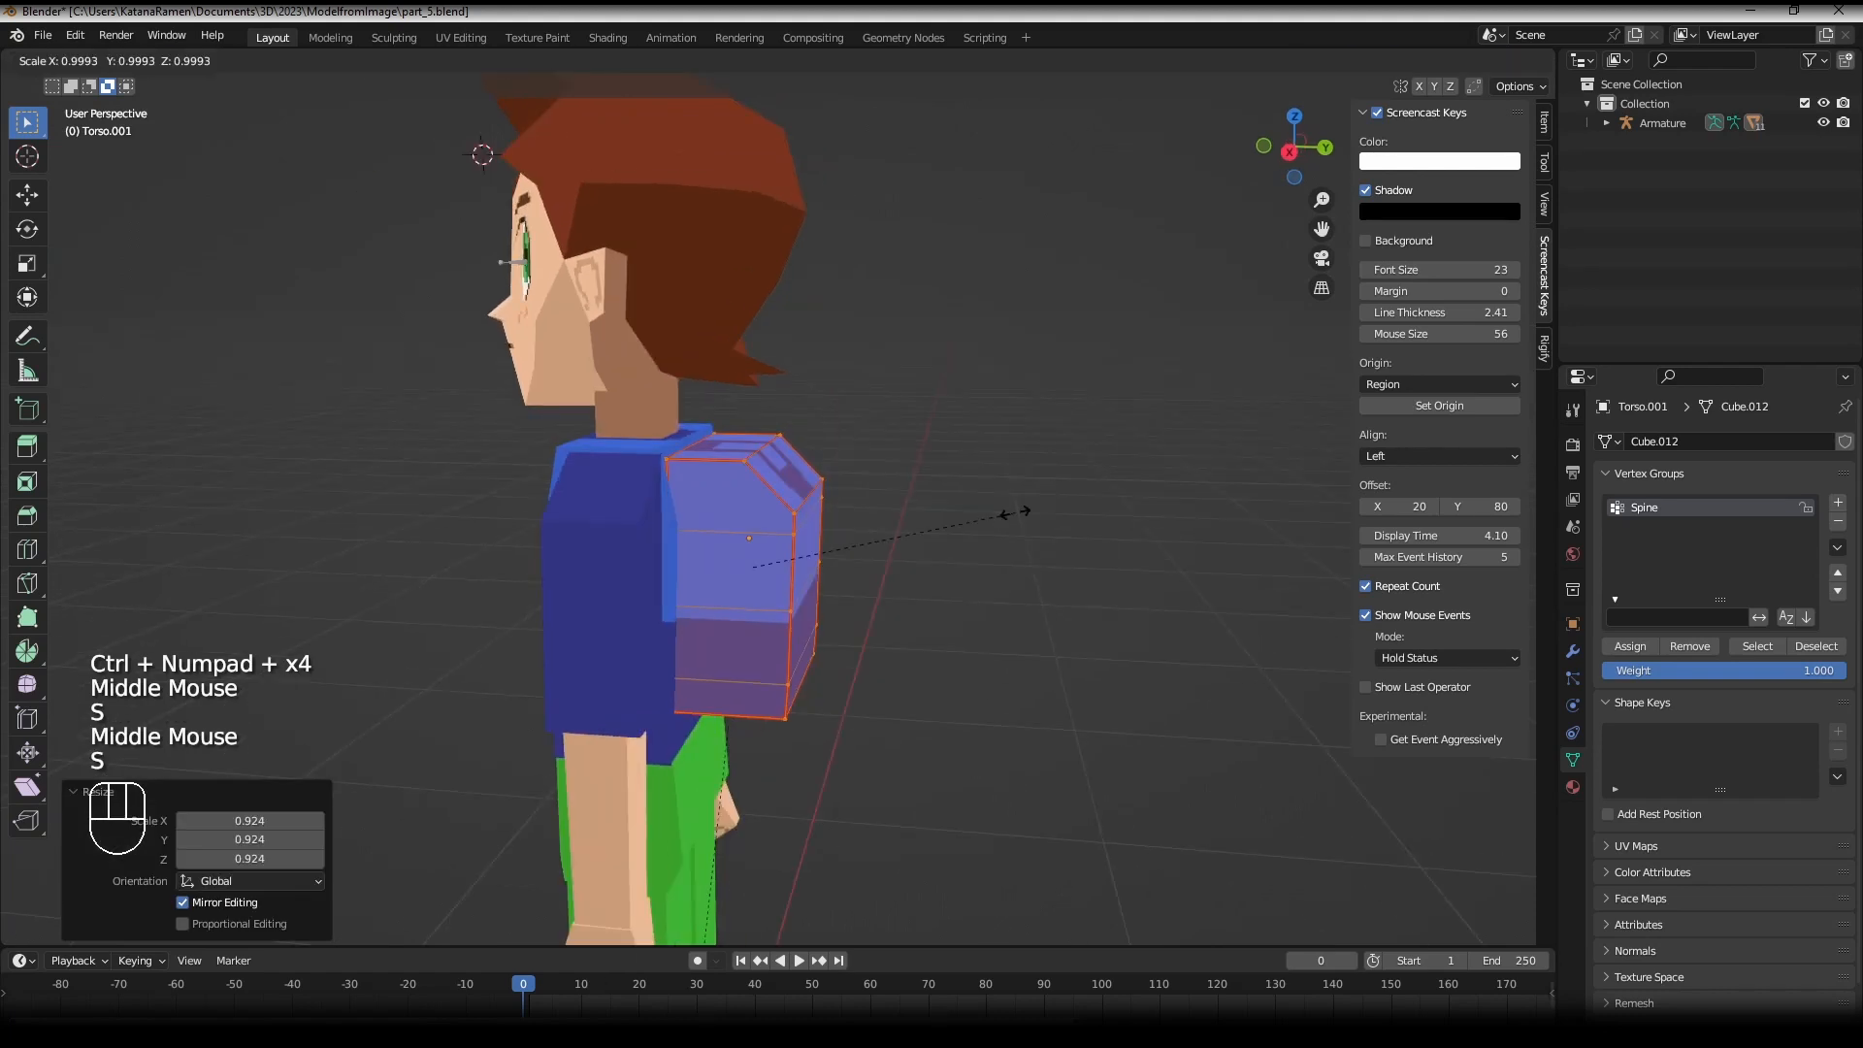
key("y")
left_click(963, 527)
key("g")
key("y")
left_click(947, 515)
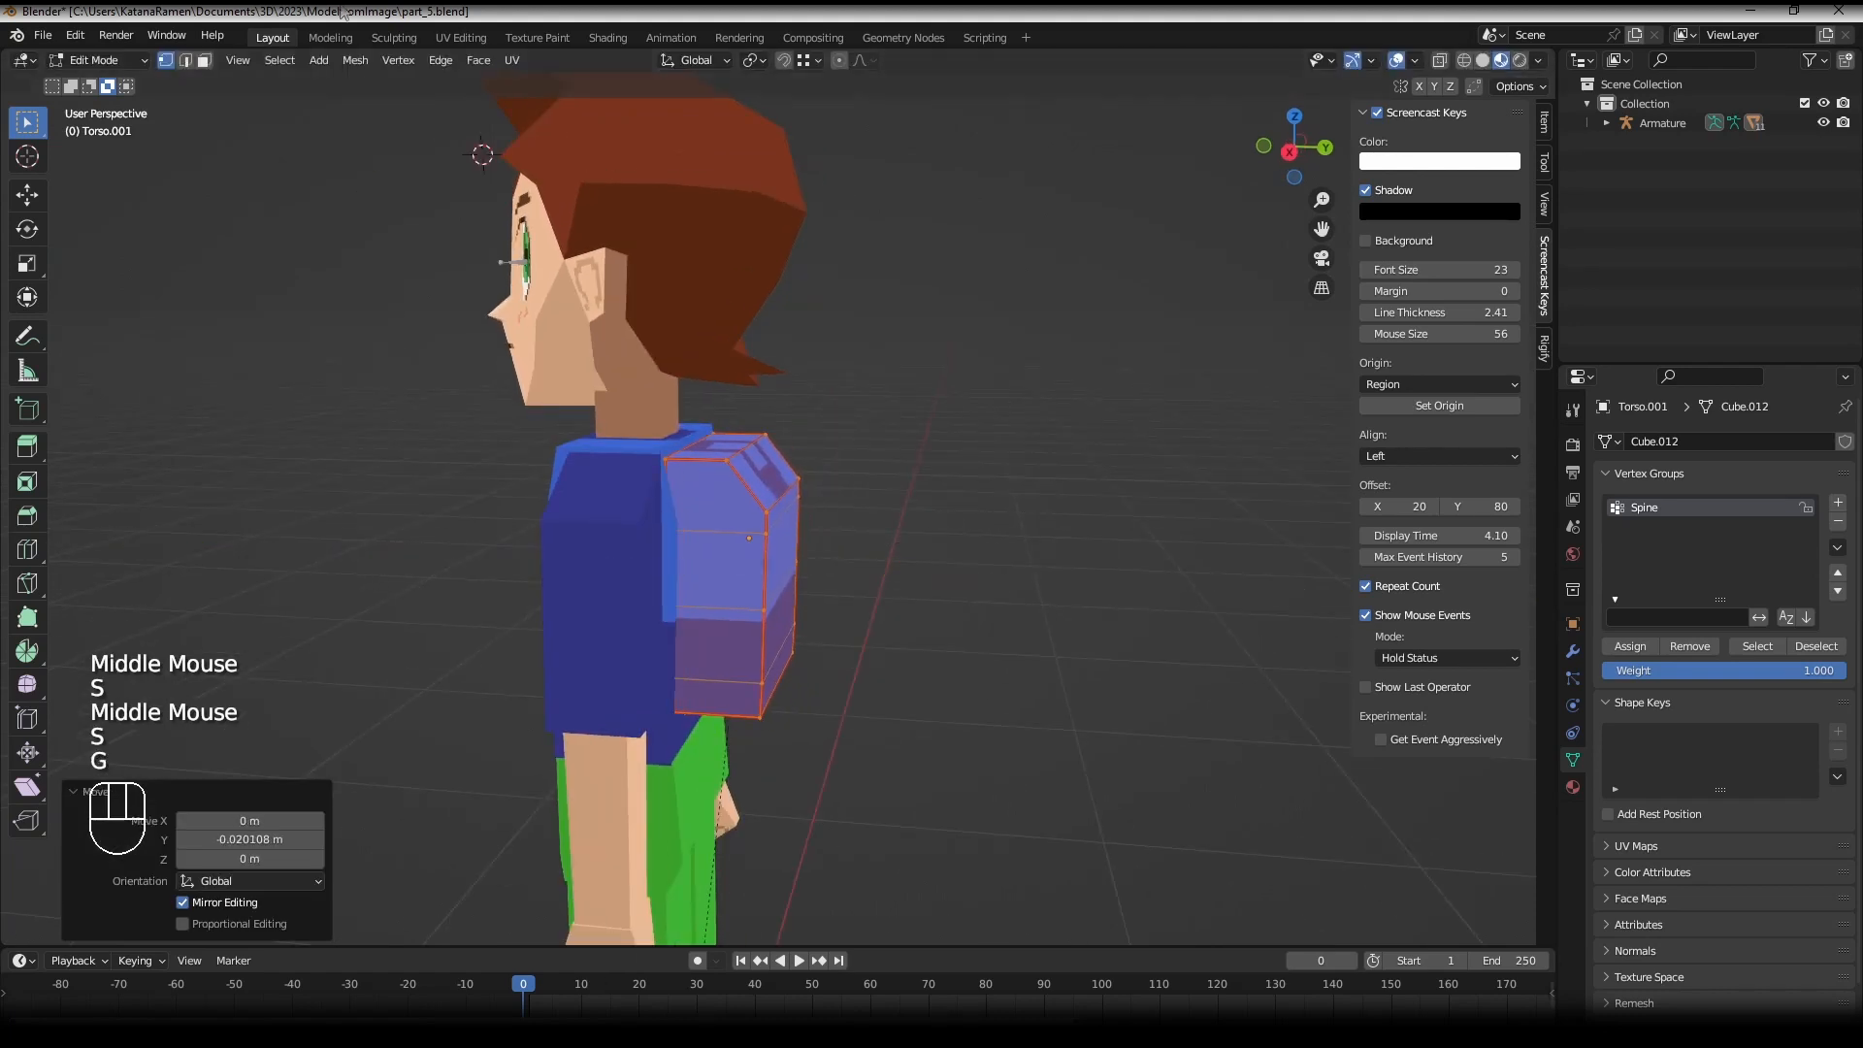
- Open the UV Editing workspace and move the copied UV layout over the backpack drawing on the texture
left_click(461, 38)
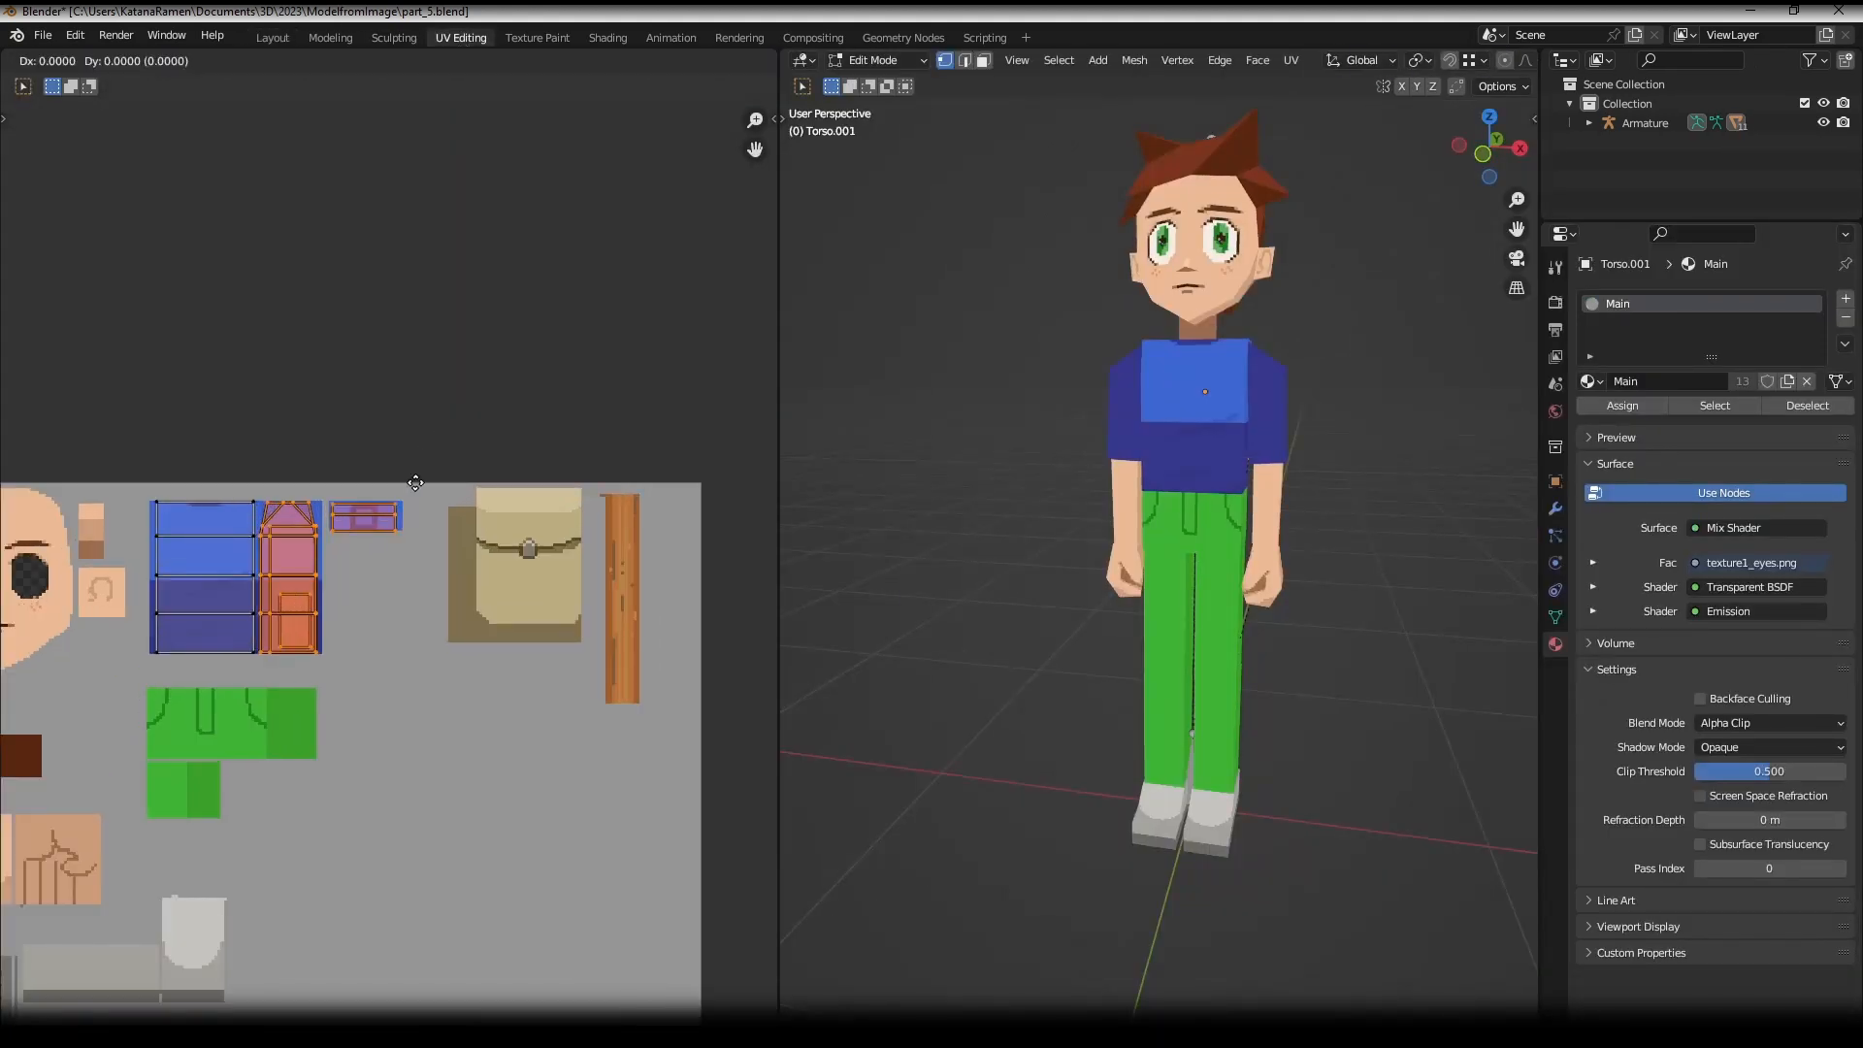
left_click(753, 403)
key("g")
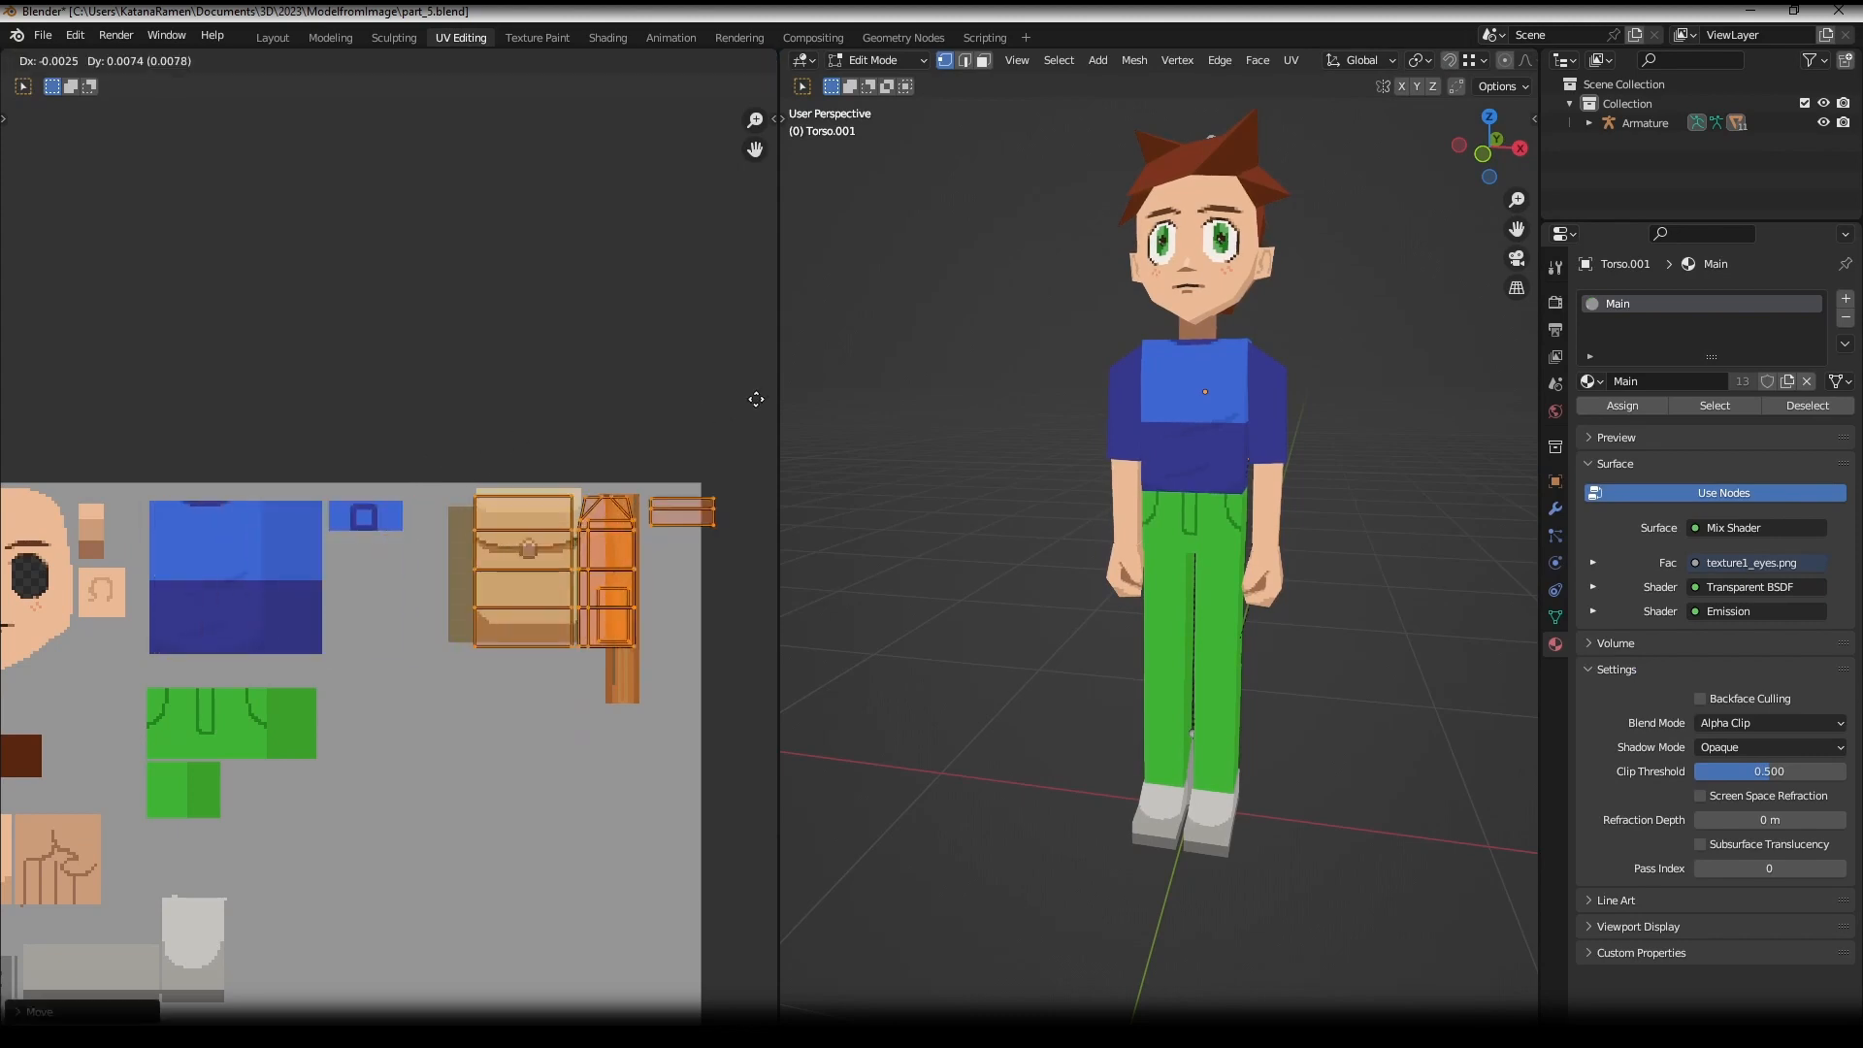
left_click(763, 393)
- View the character's back and try mirroring the UV layout on X and repositioning it over the backpack drawing
middle_click_drag(1097, 417, 794, 446)
scroll(1160, 456, "up", 4)
middle_click_drag(1271, 427, 1208, 442)
middle_click_drag(1208, 442, 1165, 641, "shift")
scroll(378, 533, "up", 2)
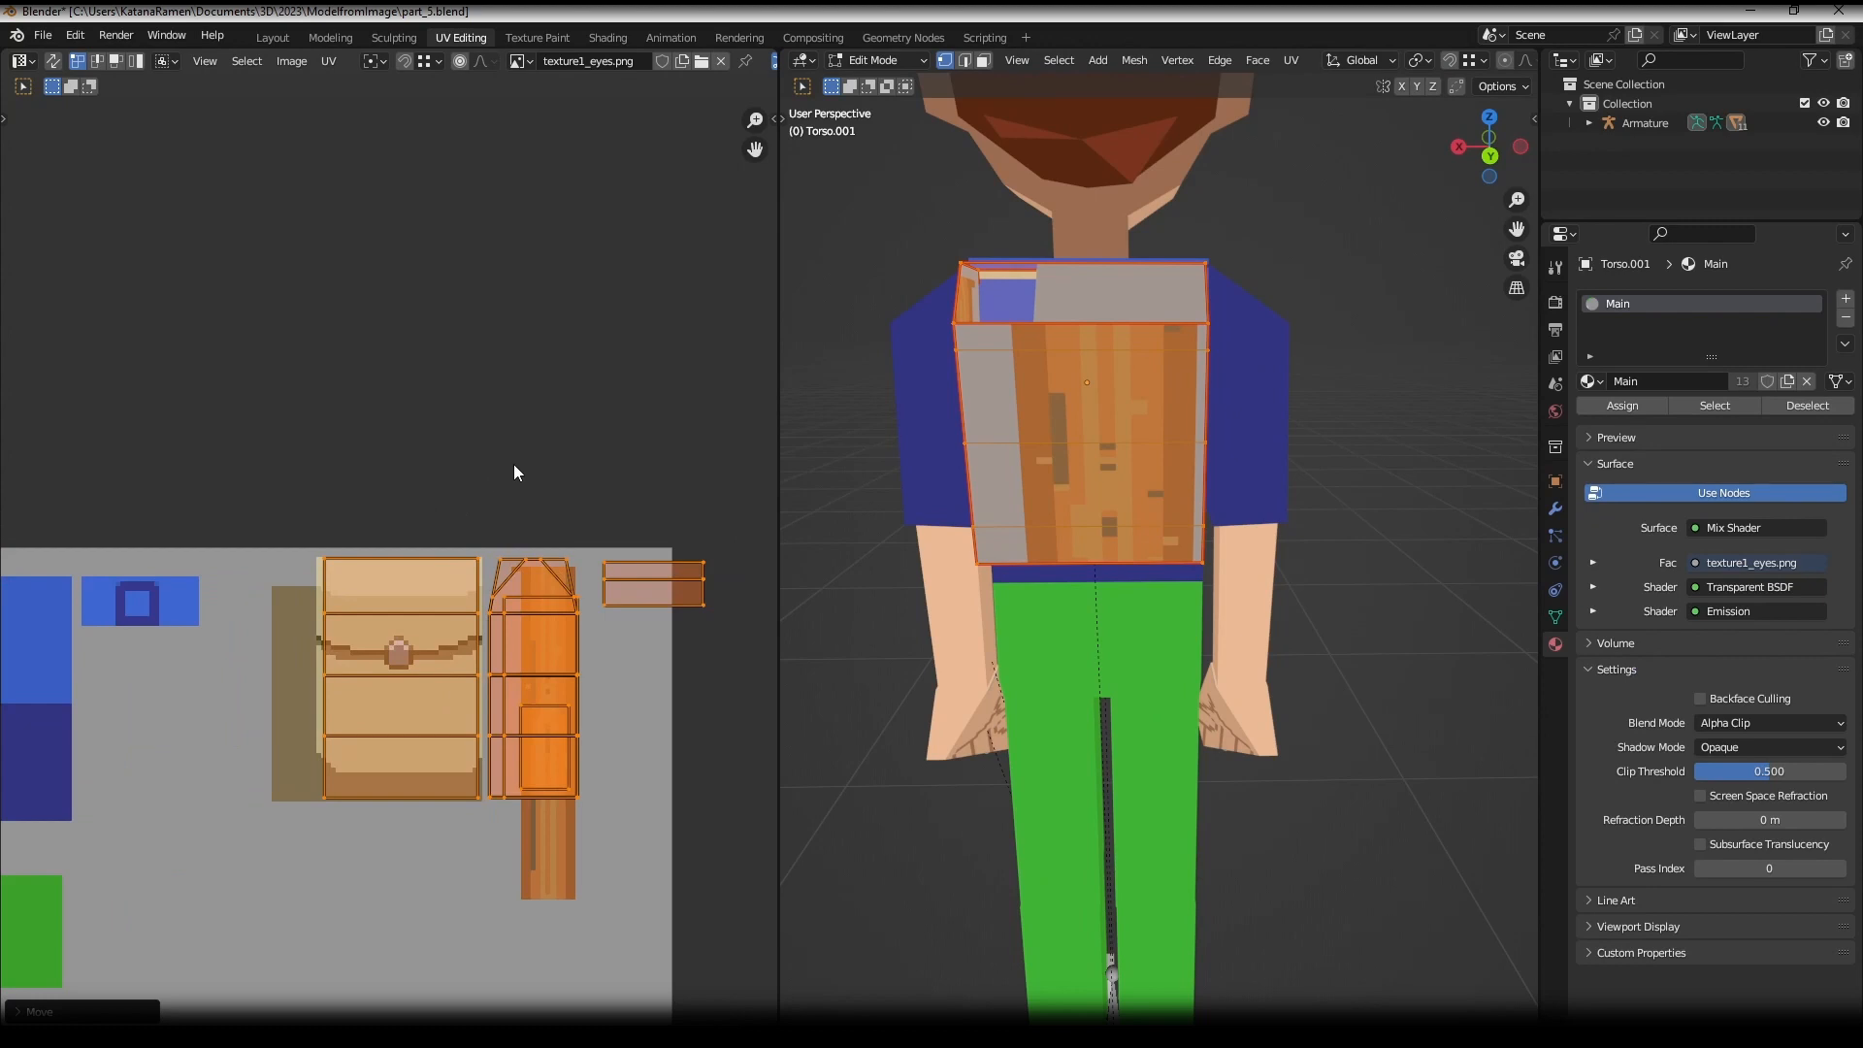
key("x")
key("g")
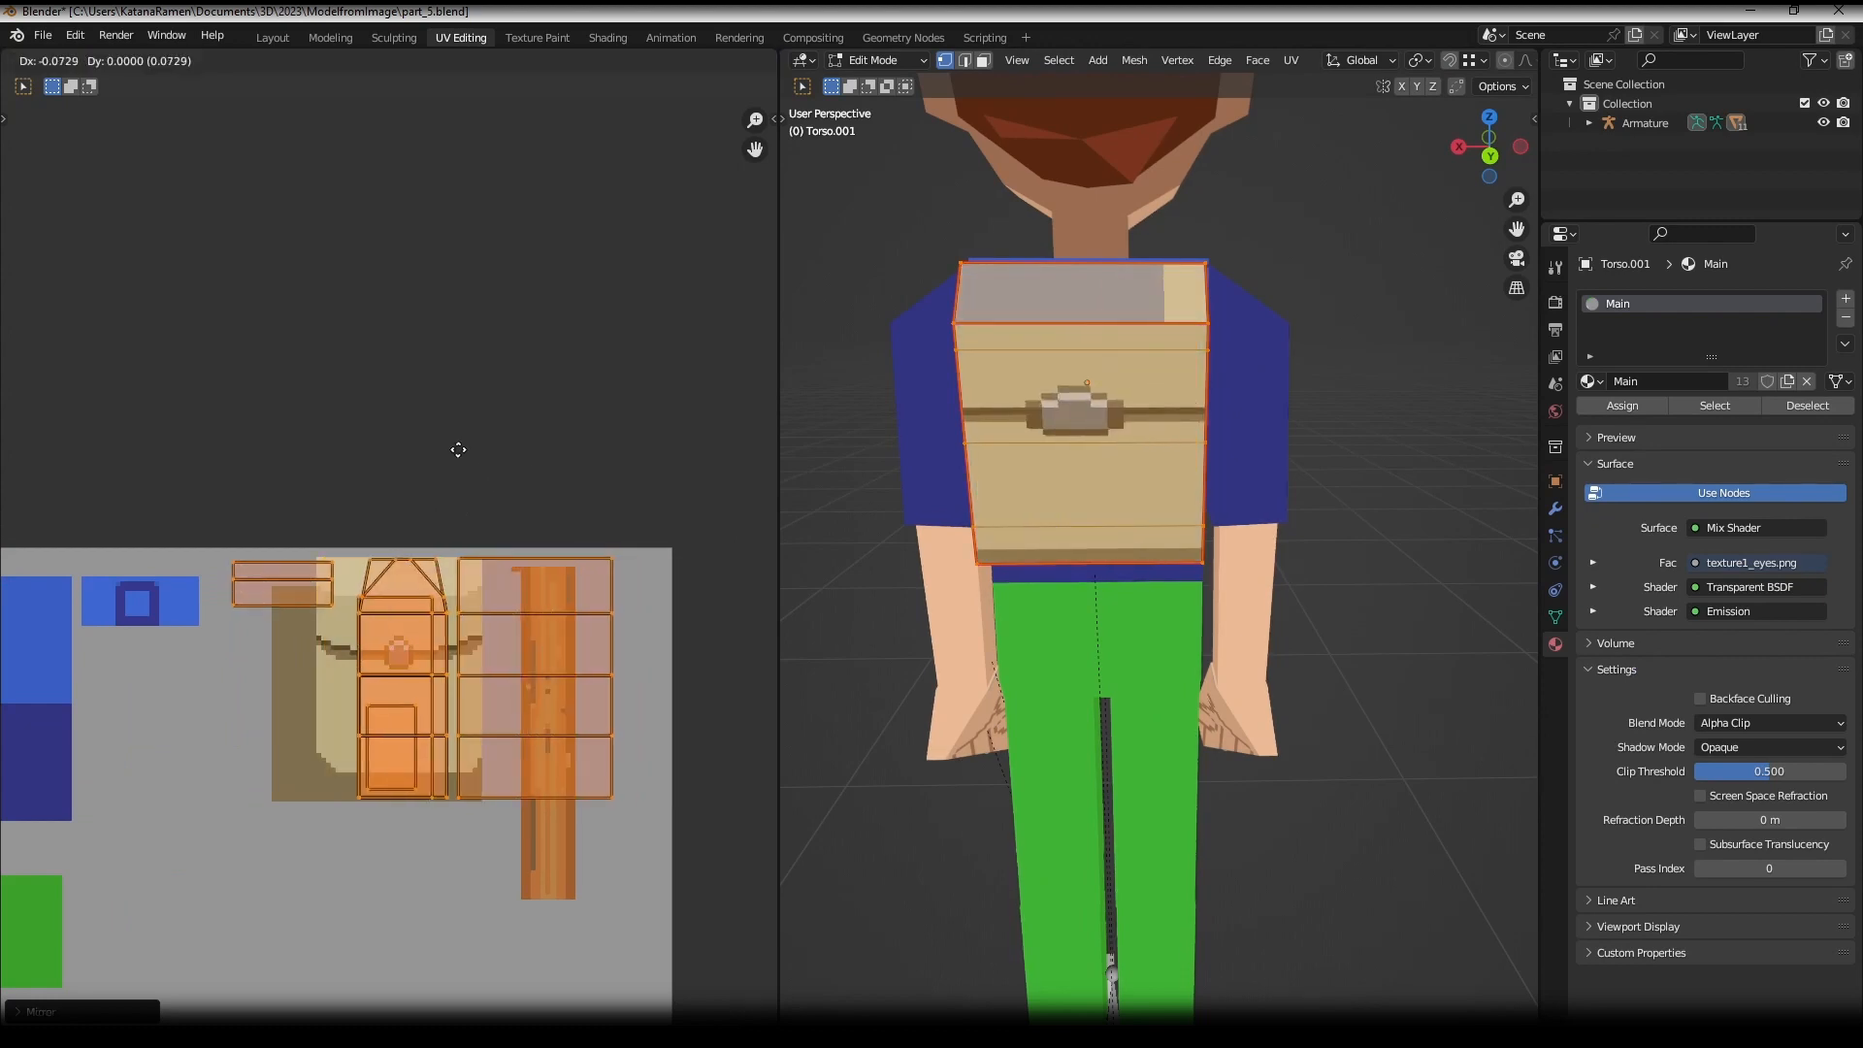
left_click(407, 498)
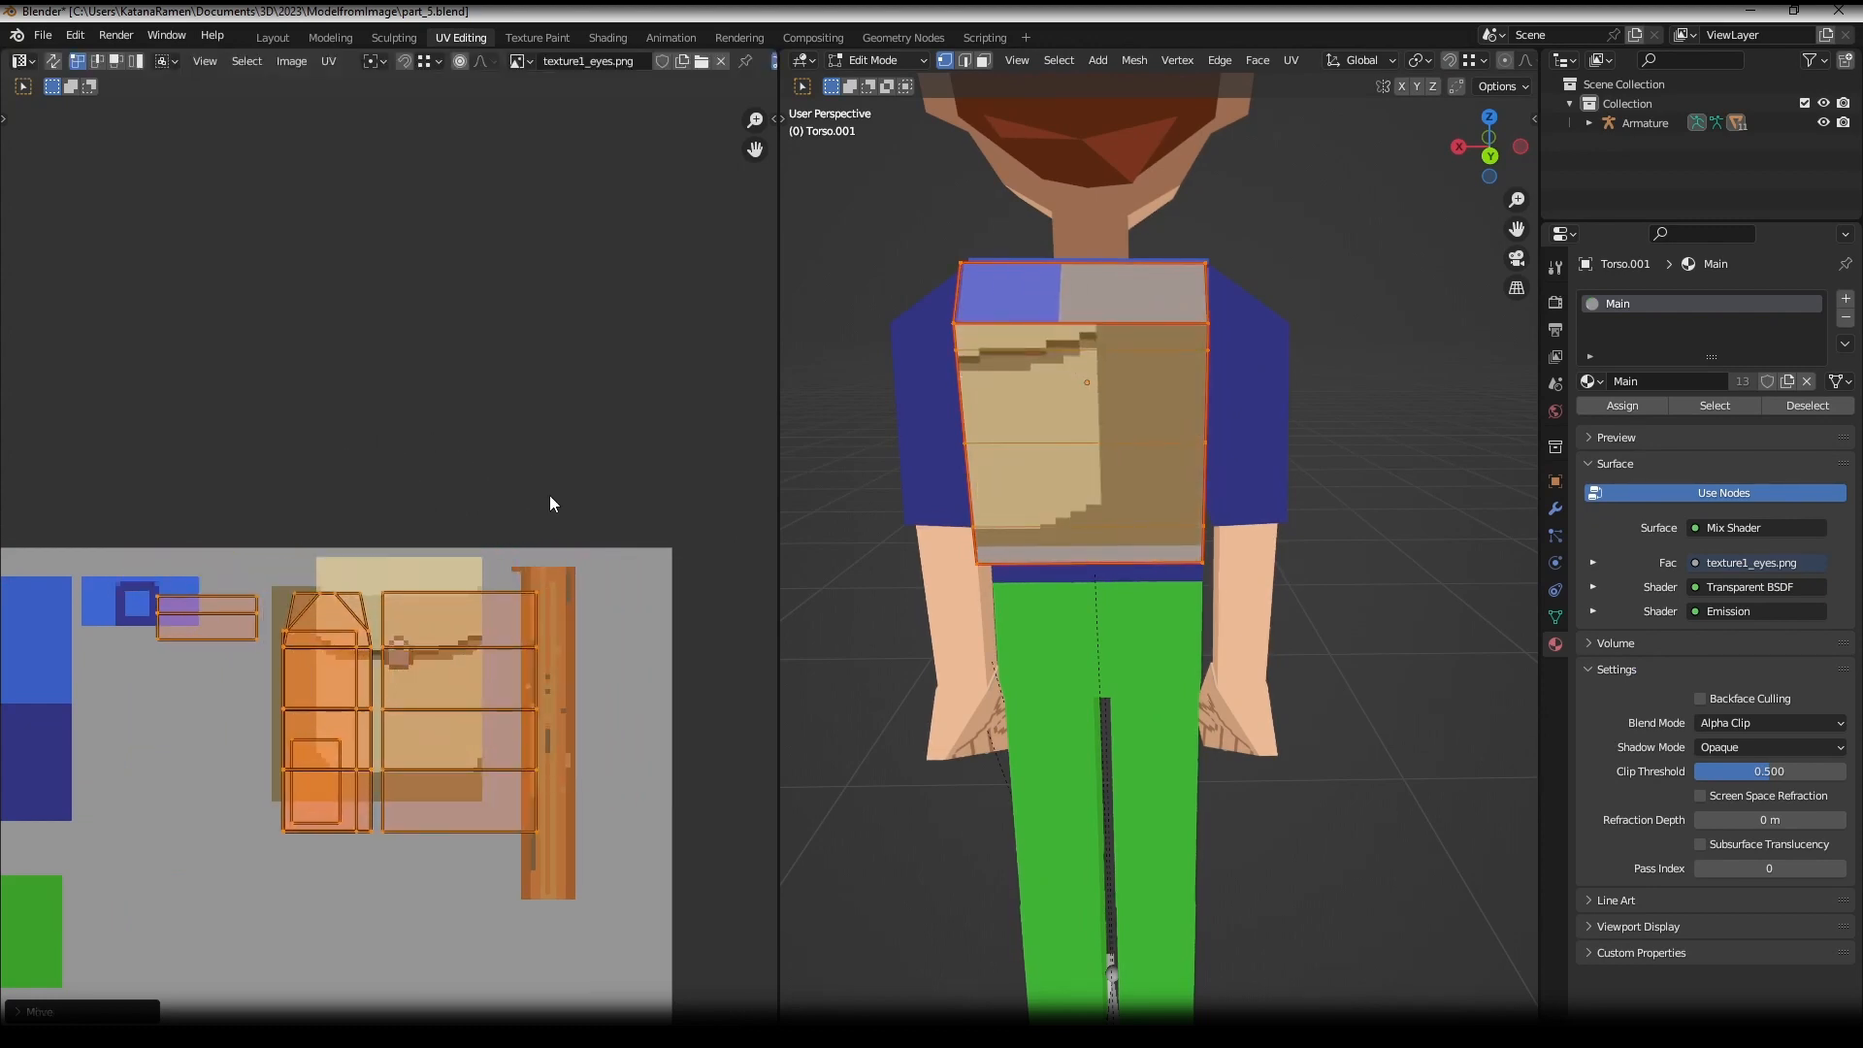
- Unwrap the backpack mesh and scale the resulting UV layout down to a small size
key("u")
left_click(532, 540)
scroll(532, 514, "down", 2)
key("s")
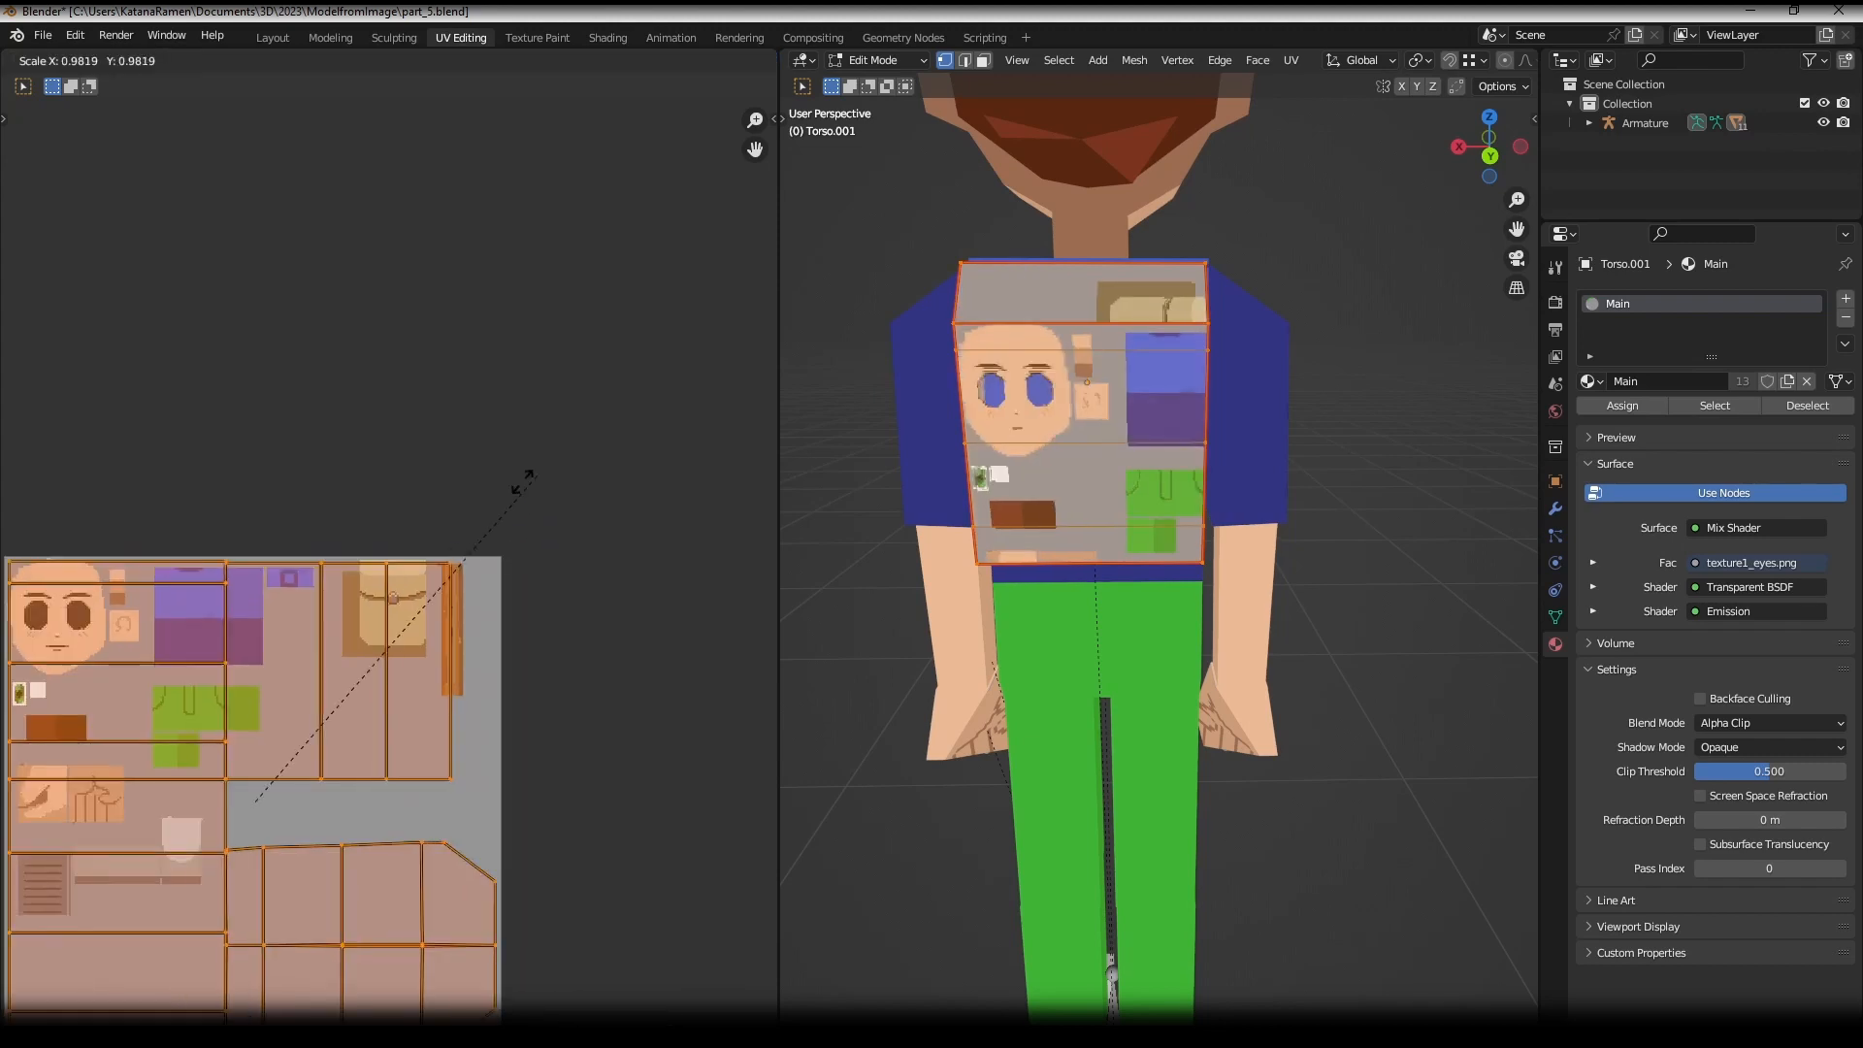
left_click(291, 720)
- Position the UV layout over the backpack drawing and orient it with rotations of 90° and 180°
key("g")
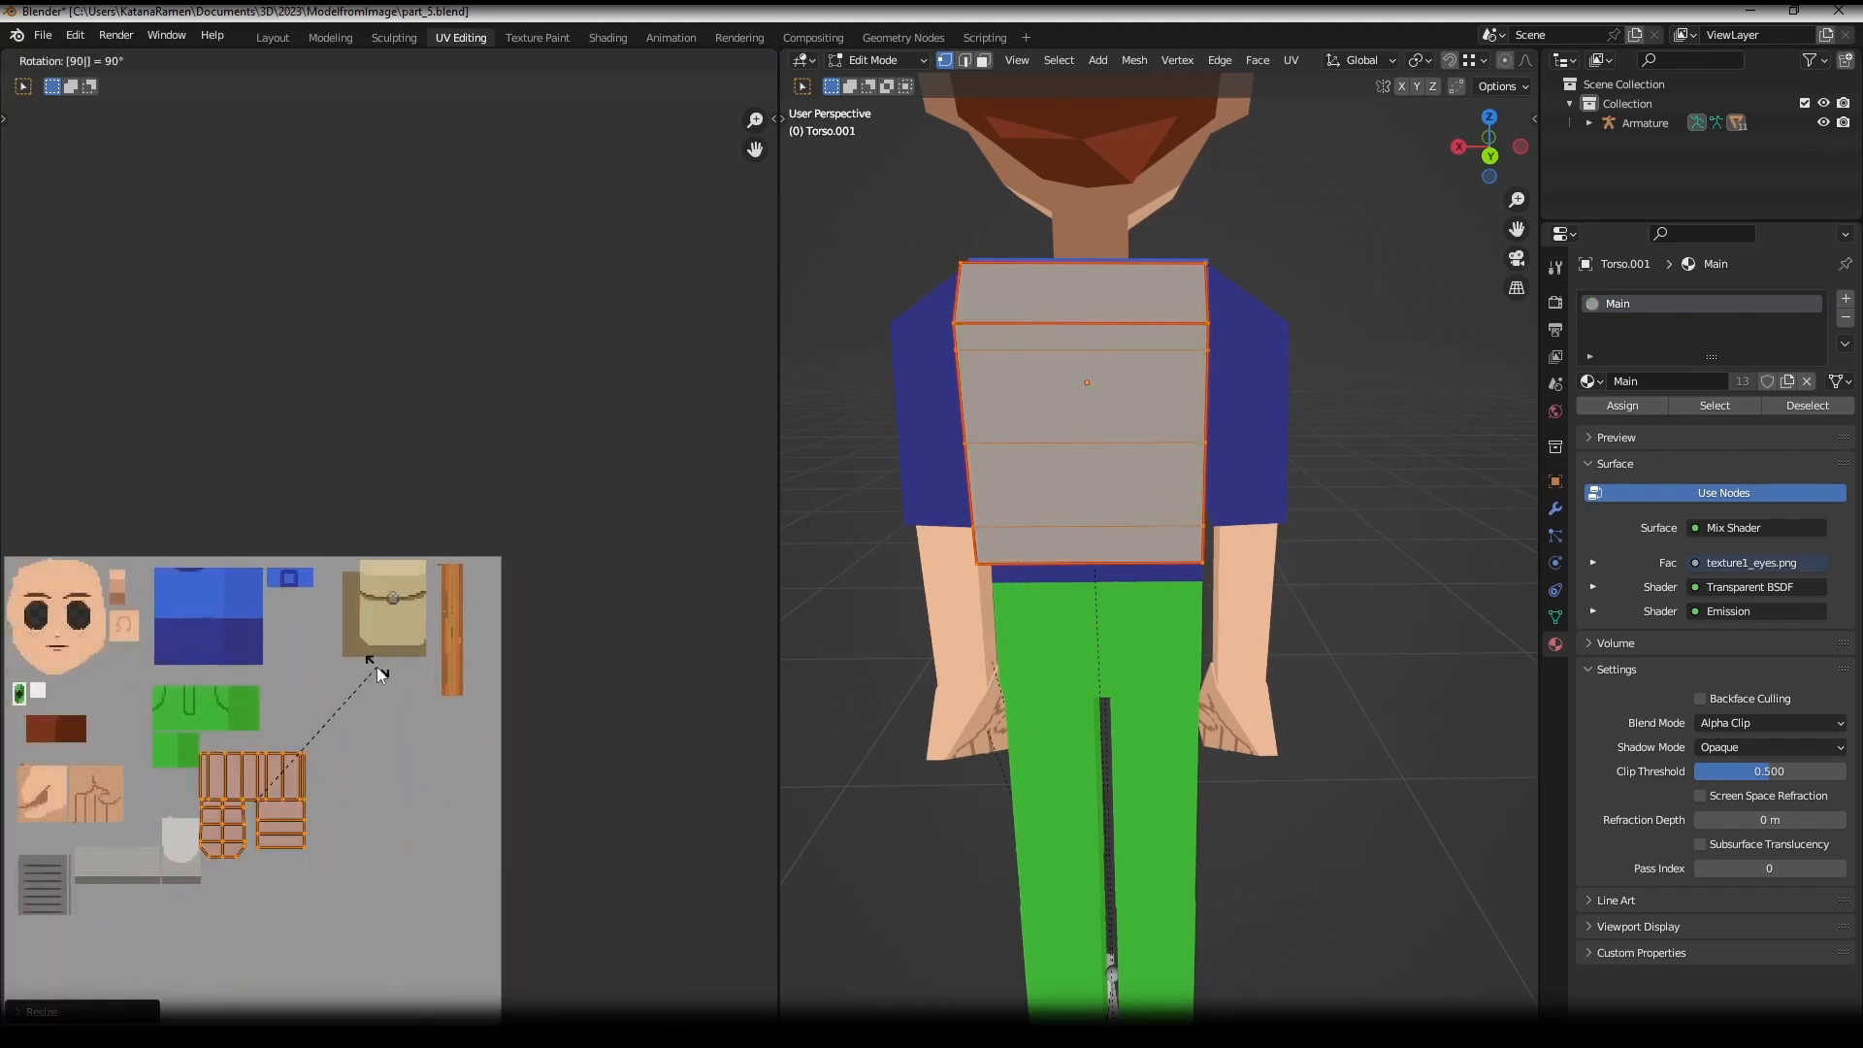
left_click(495, 524)
scroll(470, 553, "up", 5)
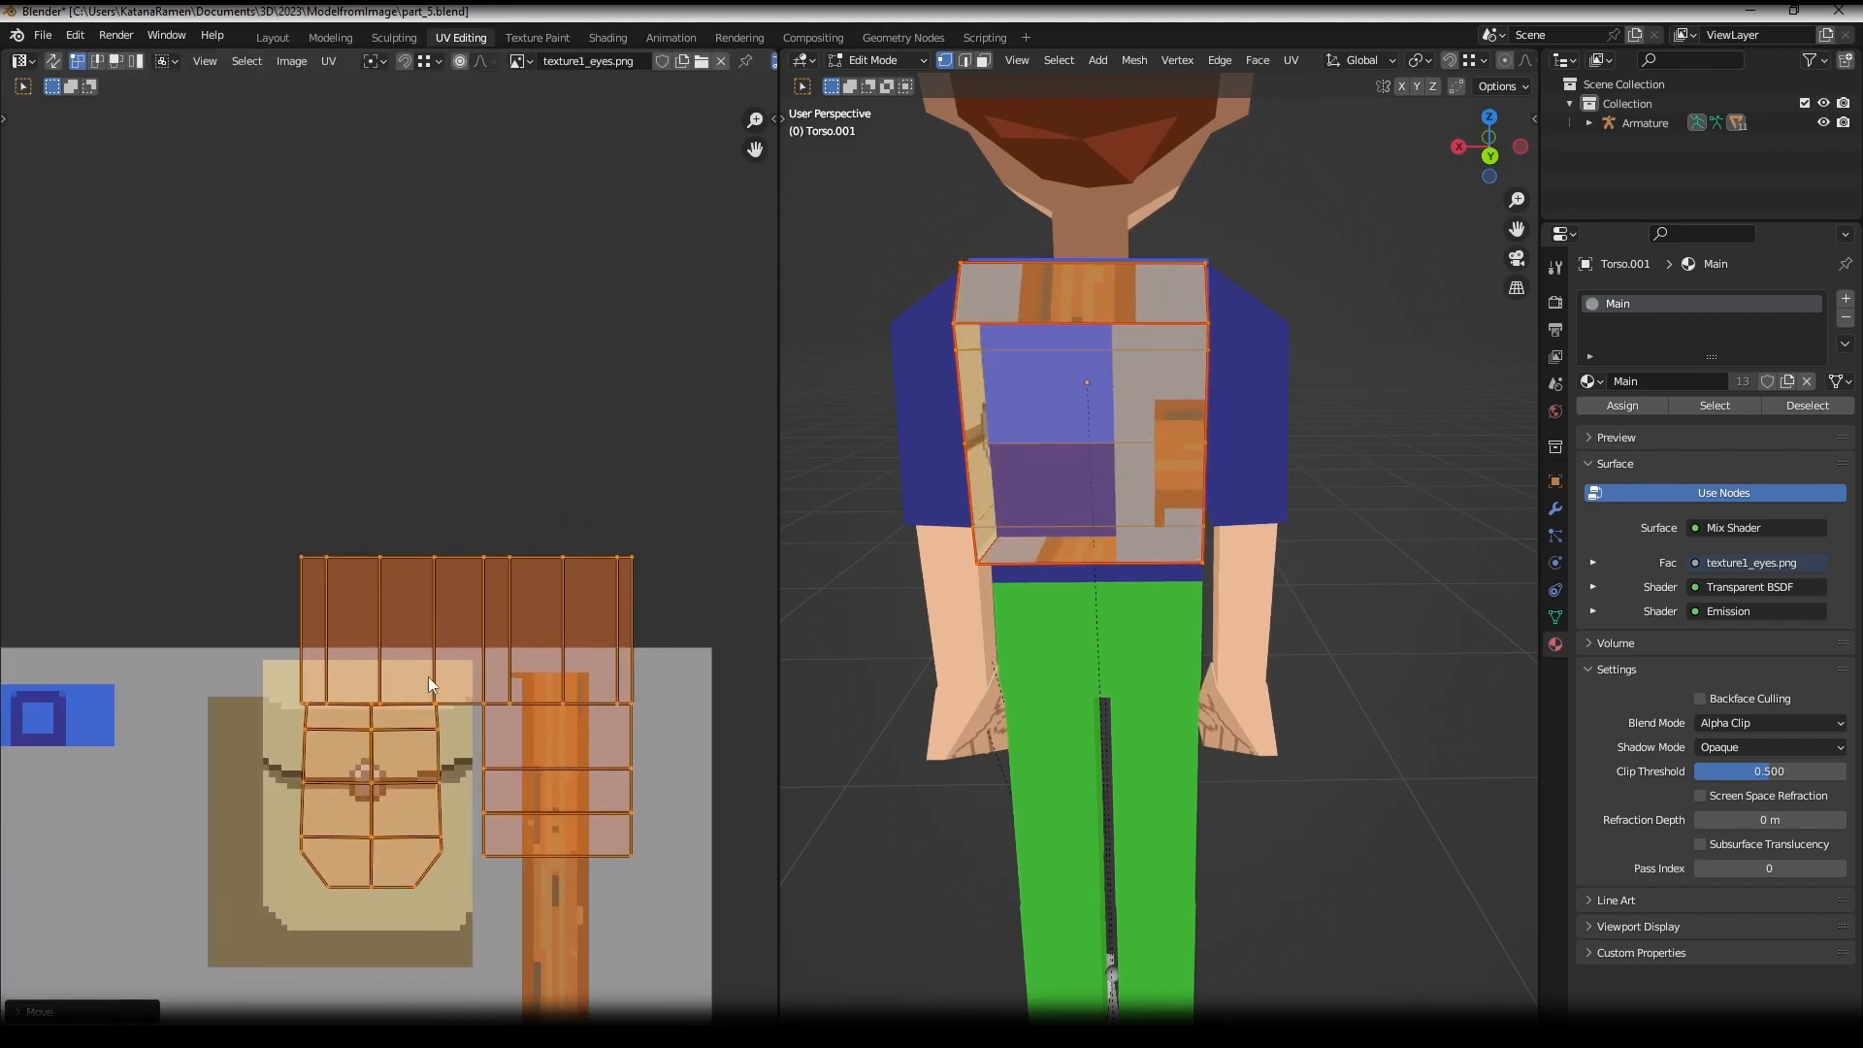
type("180")
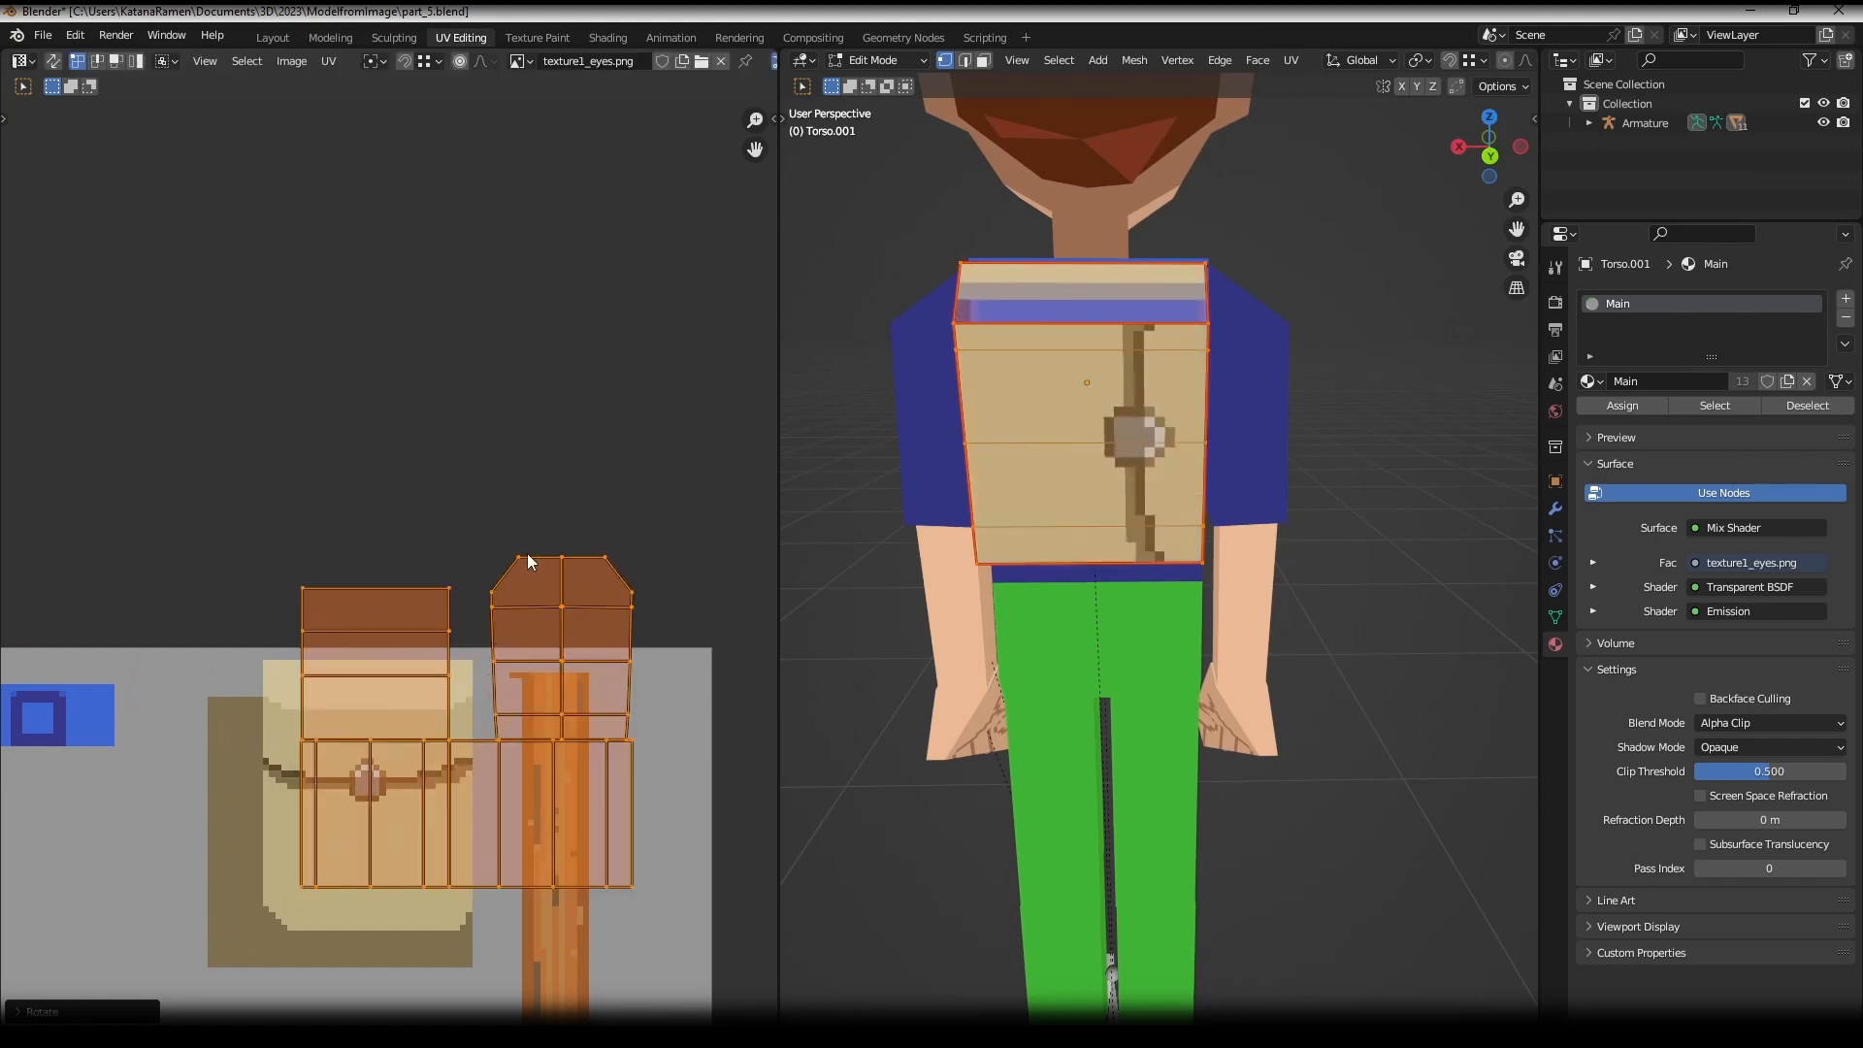
- Enlarge the UV layout and shift it to match the width of the backpack drawing
type("s")
left_click(466, 582)
key("g")
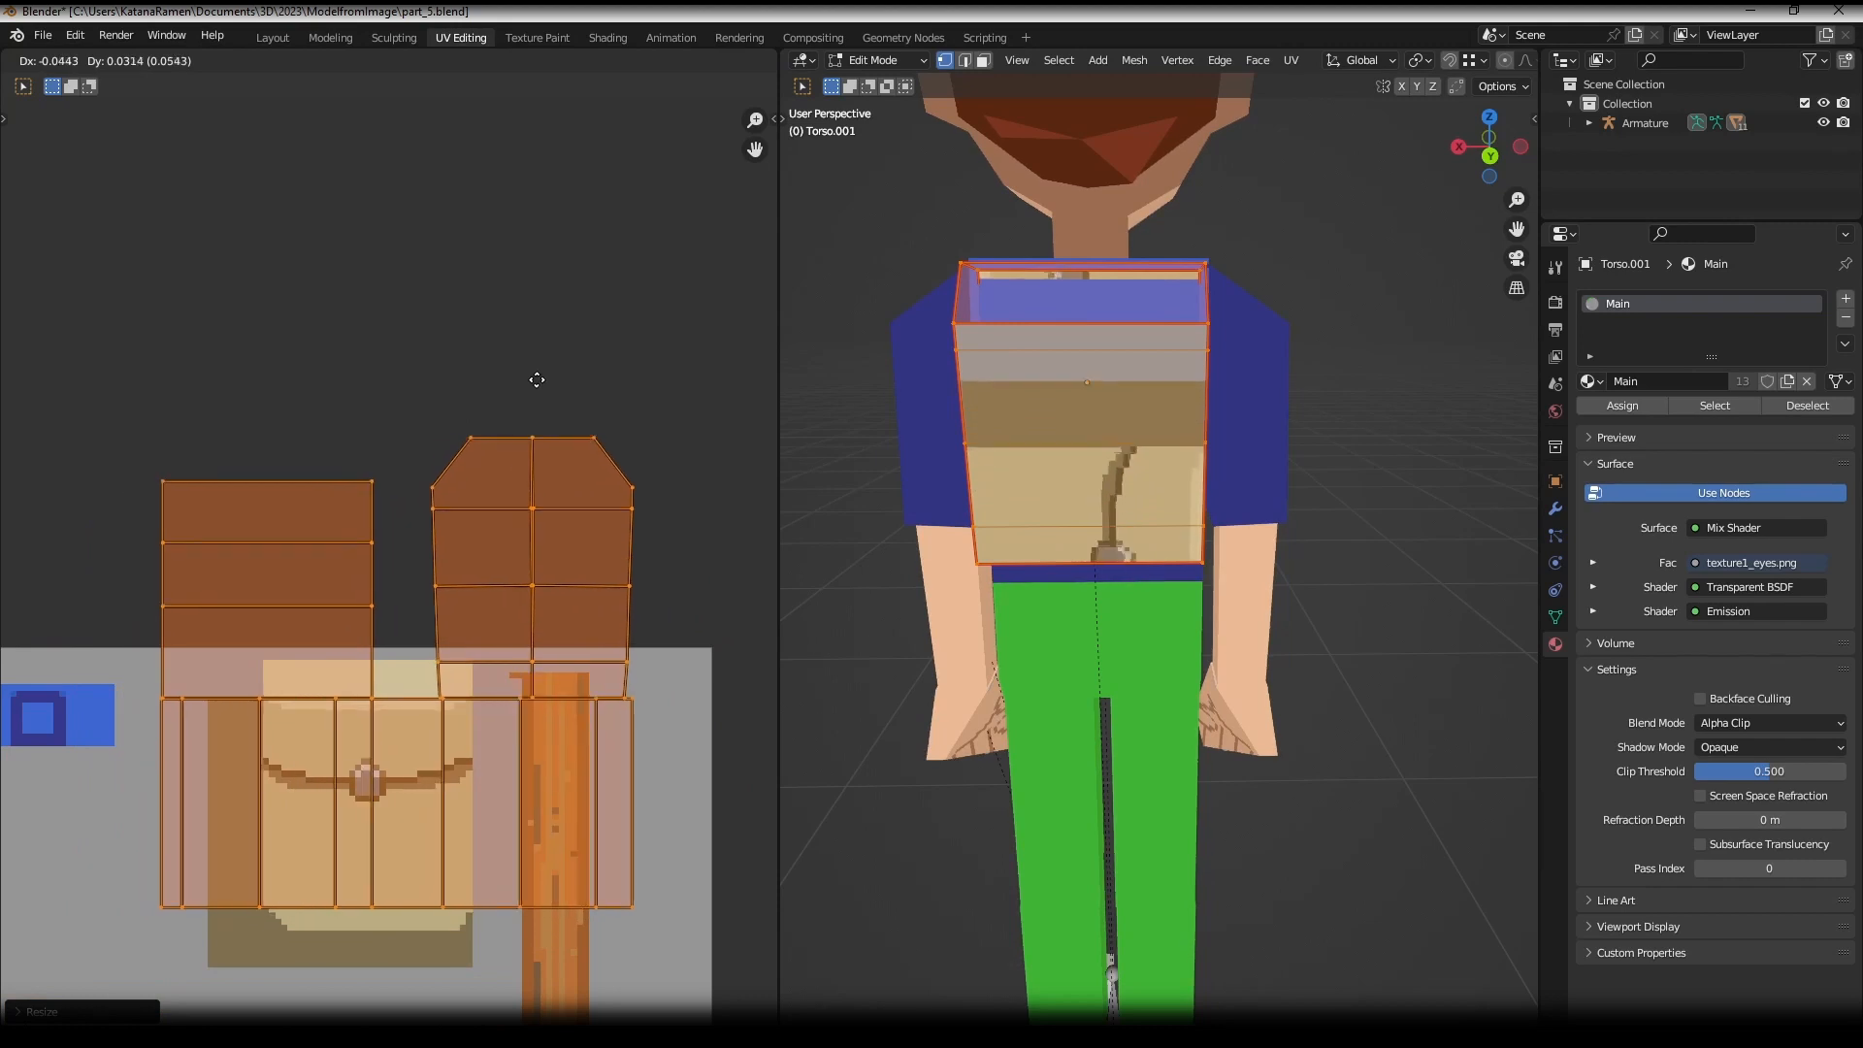
left_click(626, 389)
- Rotate the UV layout by 90° and try moving it down over the backpack drawing
type("r90")
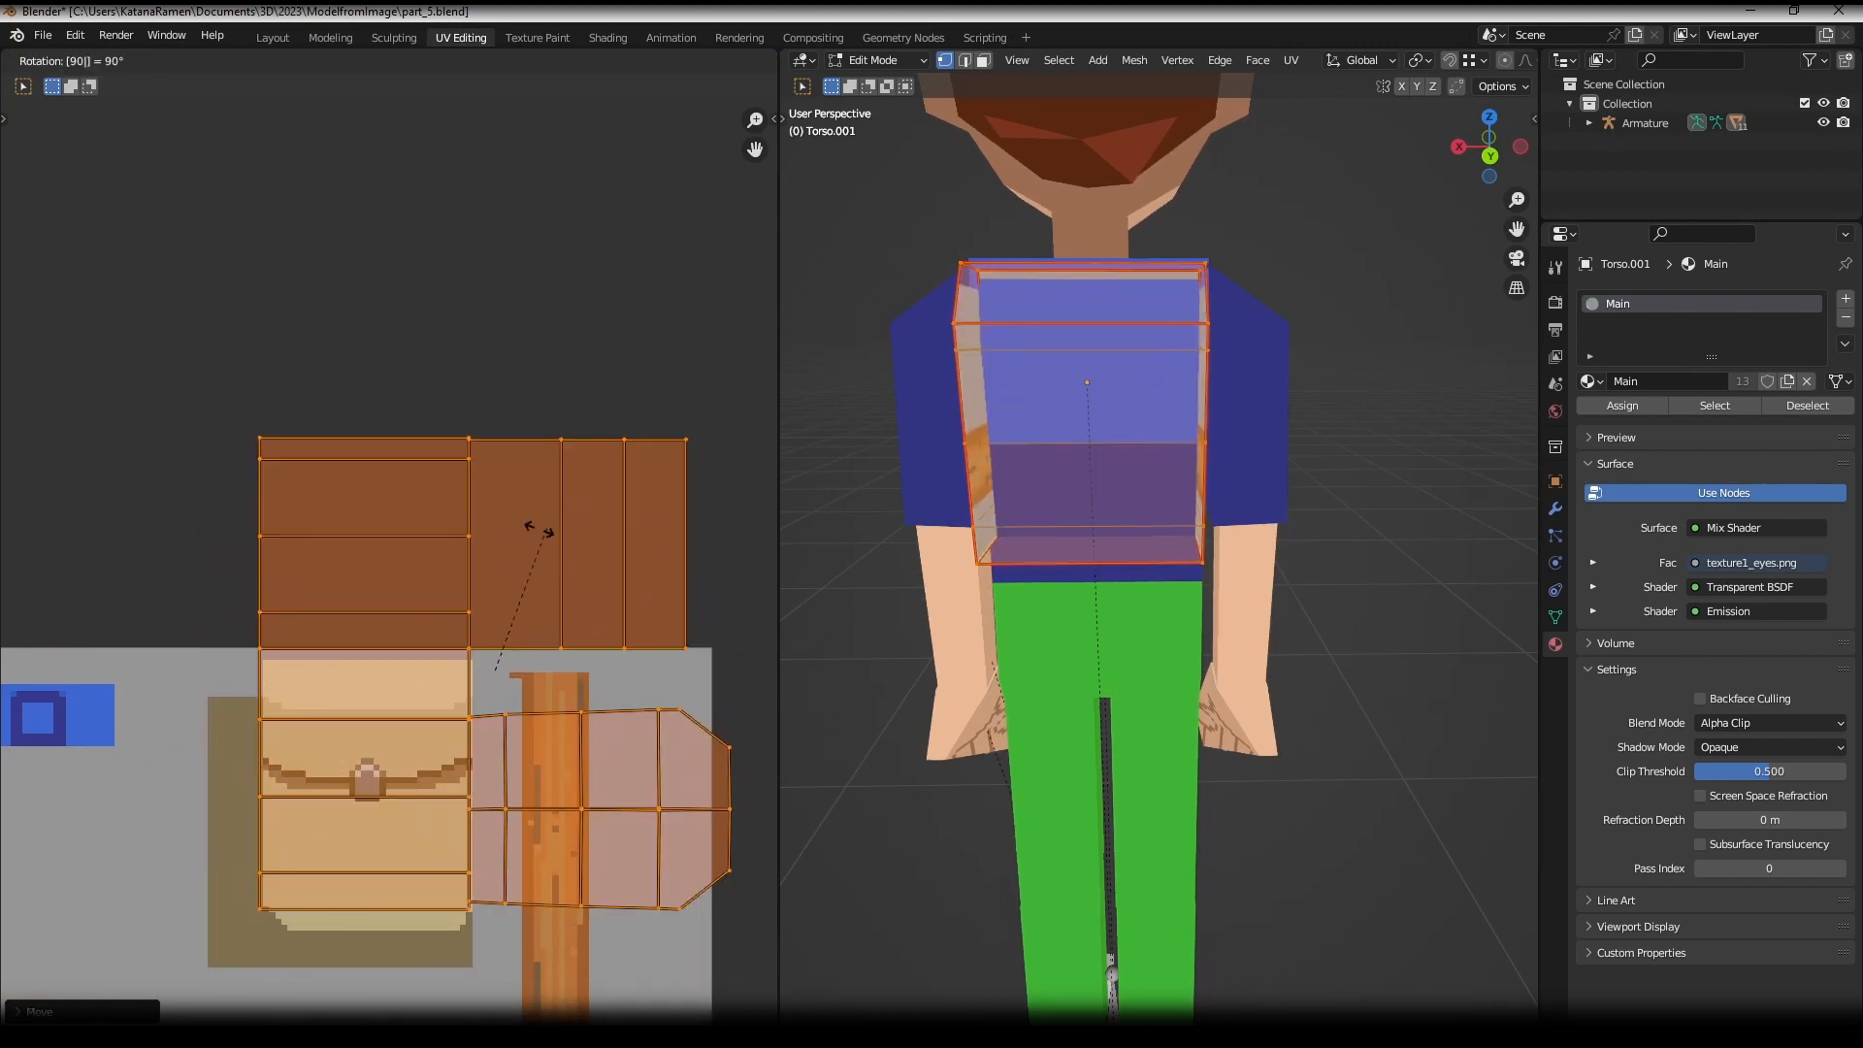
left_click(516, 550)
key("g")
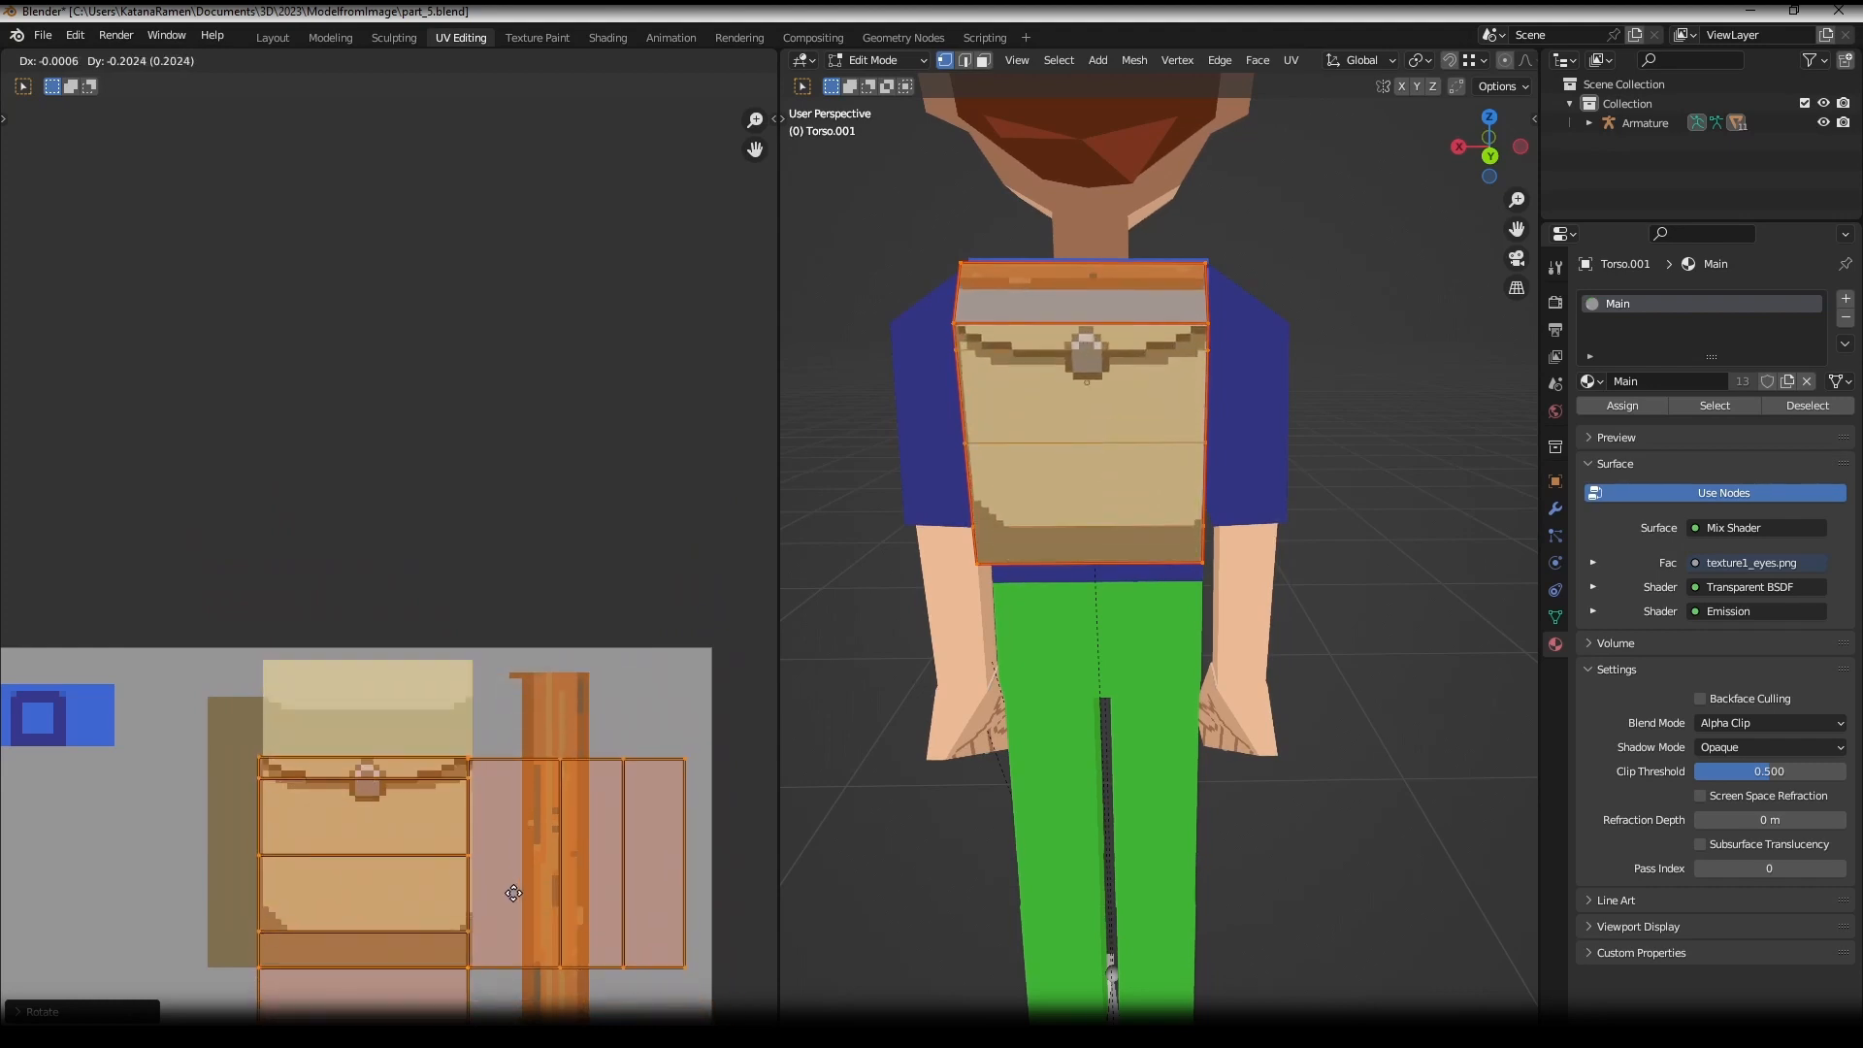
key("Escape")
- Select the lower edge of the backpack's rear bevel and clear its seam
left_click(951, 320)
middle_click_drag(1210, 325, 1360, 433)
key("ctrl+e")
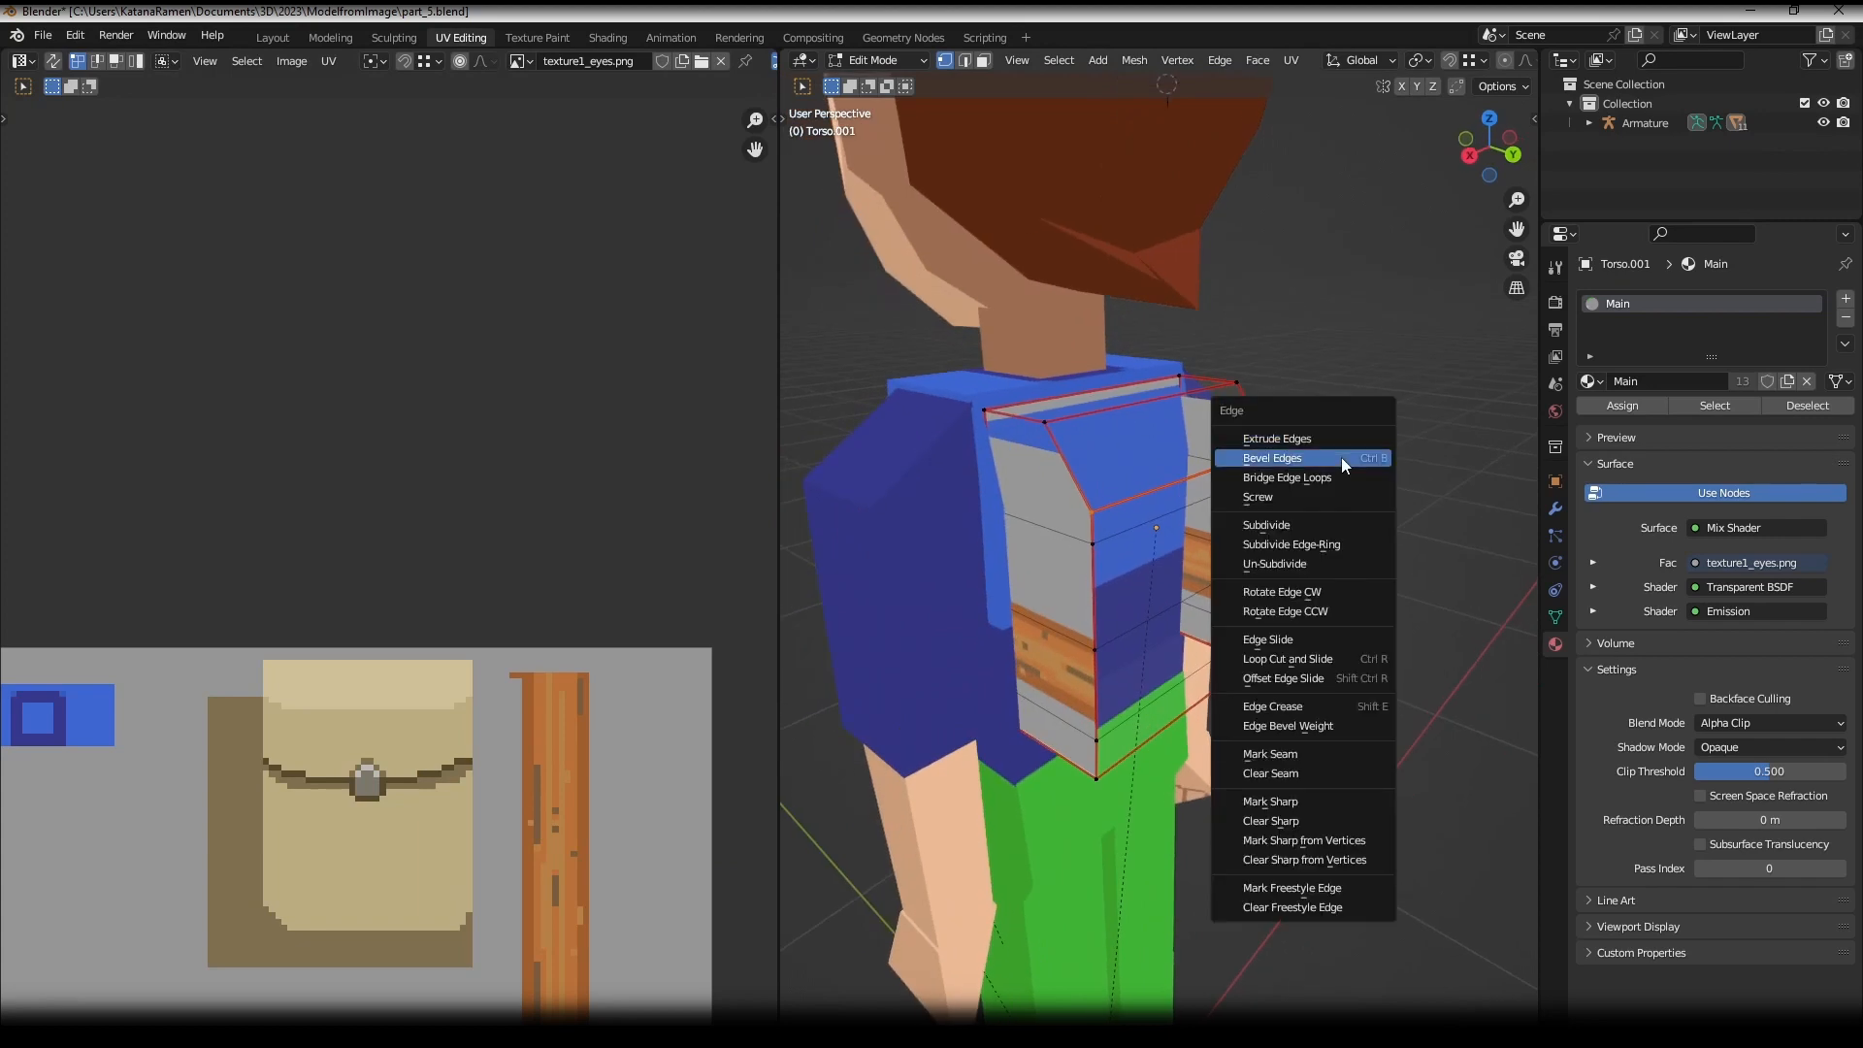
left_click(1289, 781)
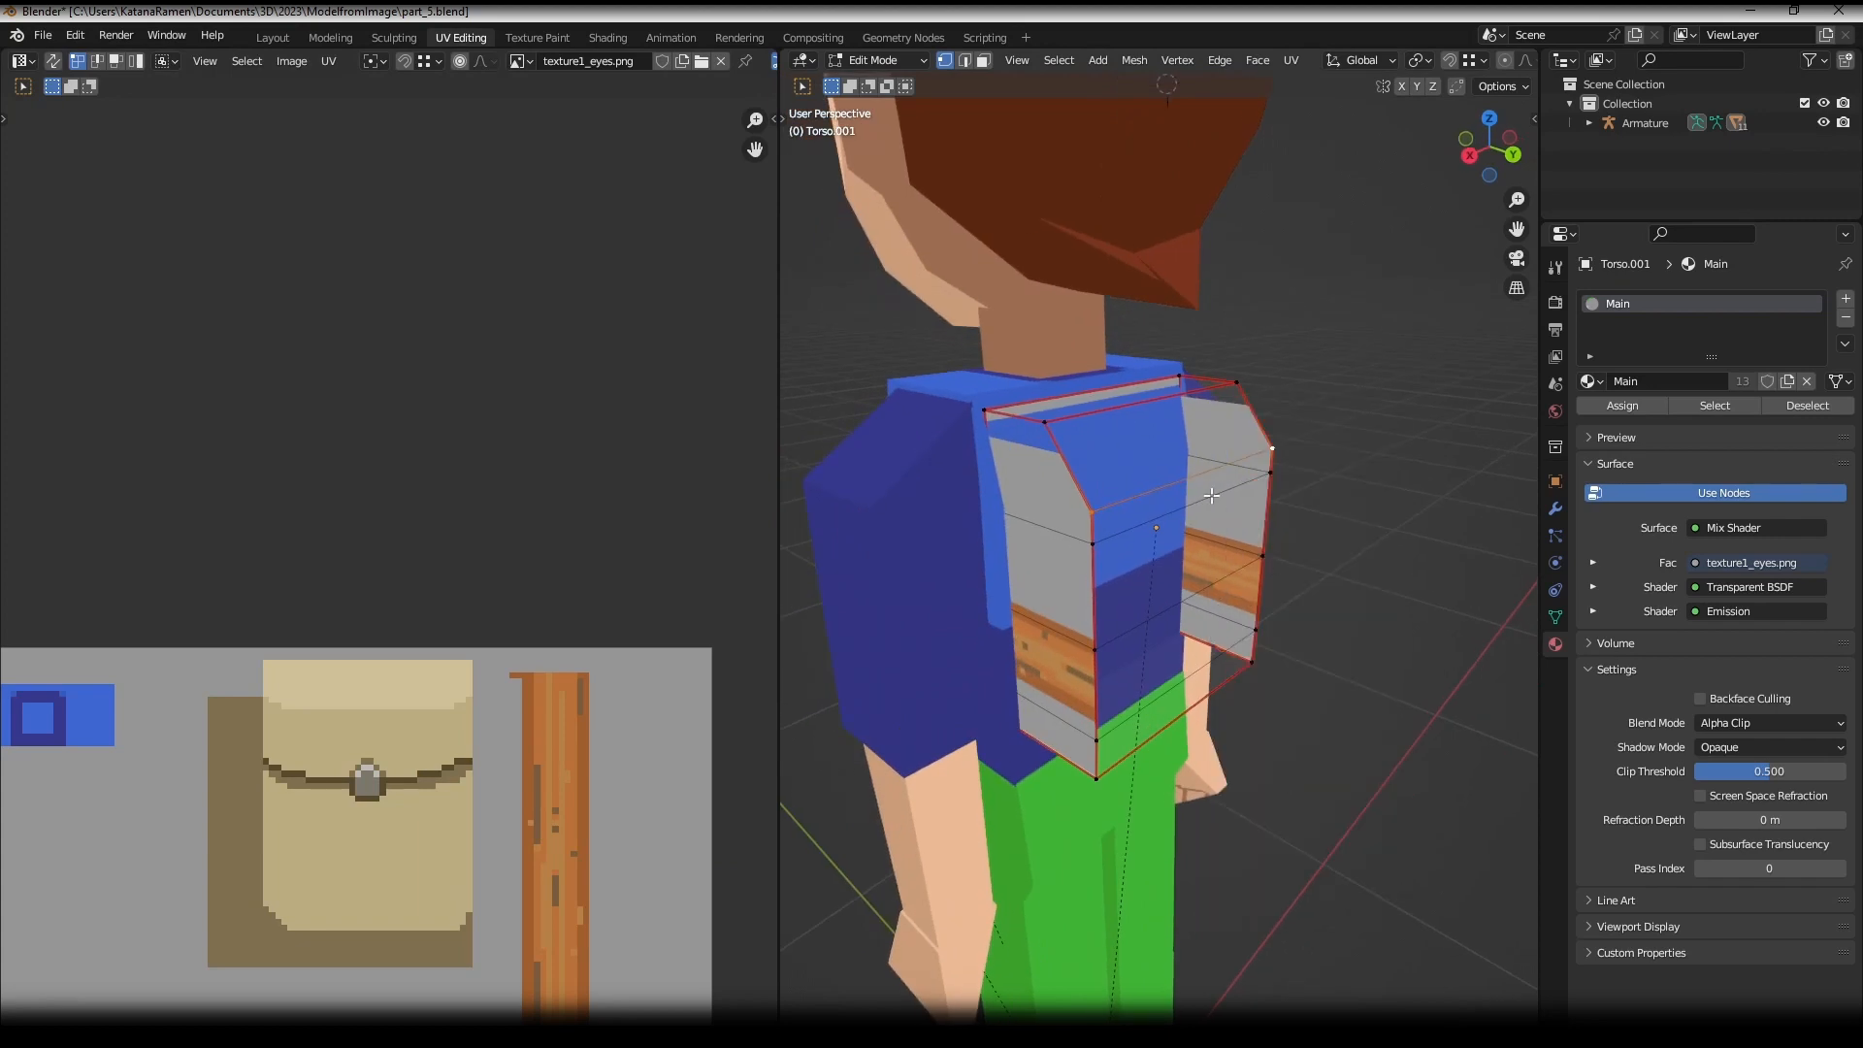
- Expand the selection to the whole backpack mesh and unwrap it again
key("ctrl+KP_Add")
key("ctrl+KP_Add")
key("ctrl+KP_Add")
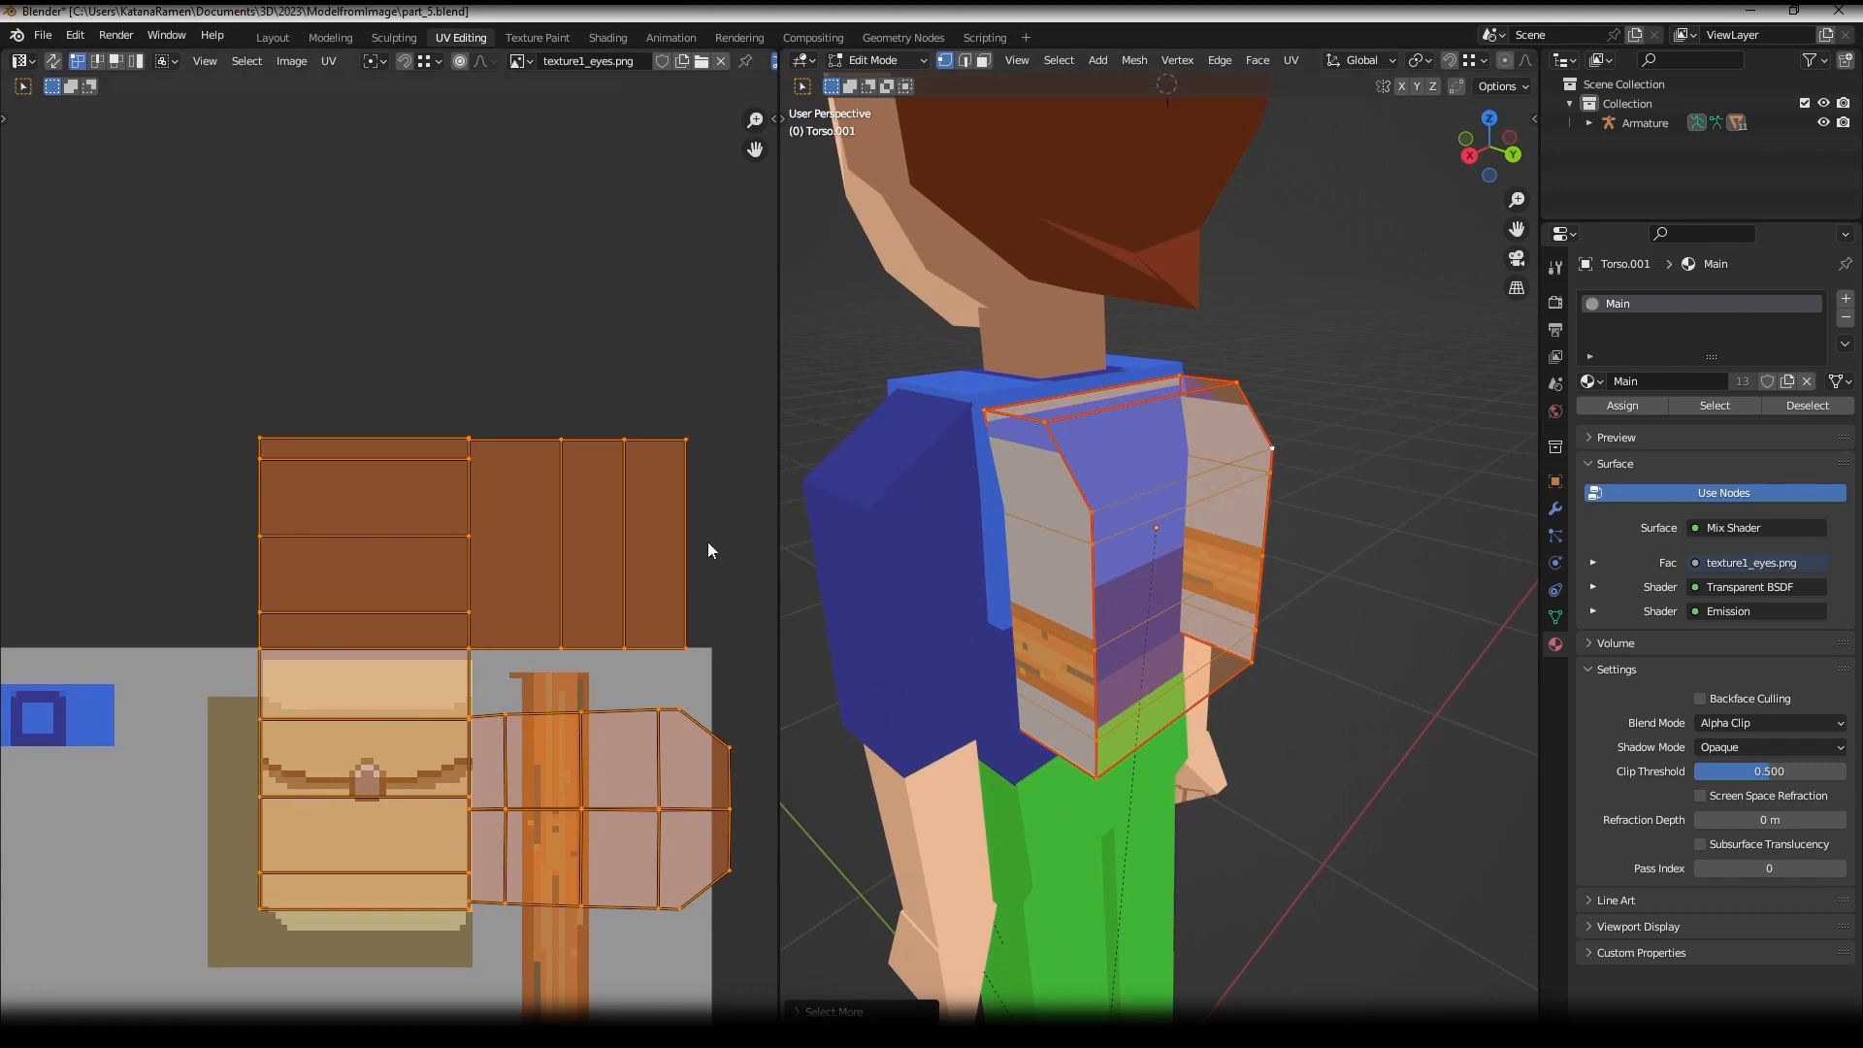
key("u")
left_click(415, 457)
scroll(457, 486, "down", 2)
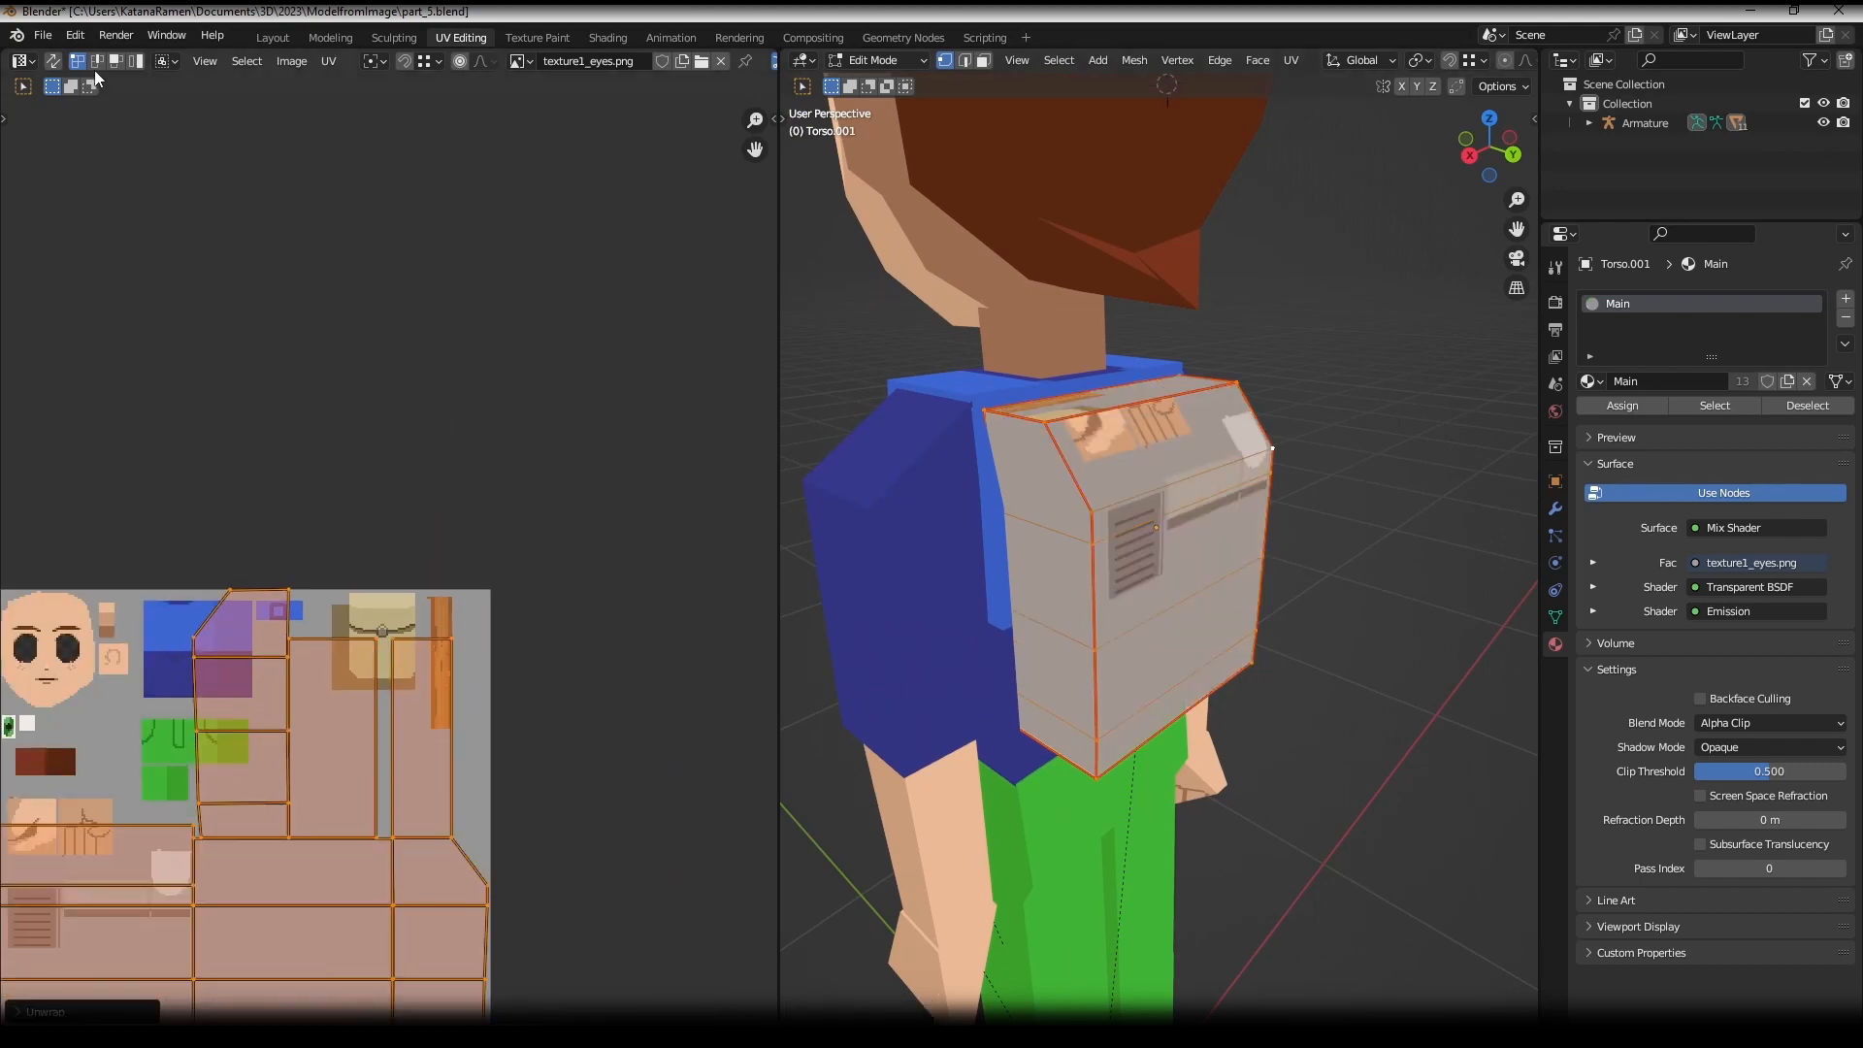
- In UV island selection, pick the backpack's rear panel island, move it onto the backpack drawing and shrink it to fit
left_click(134, 66)
scroll(396, 435, "down", 1)
middle_click_drag(404, 440, 518, 359)
left_click(325, 688)
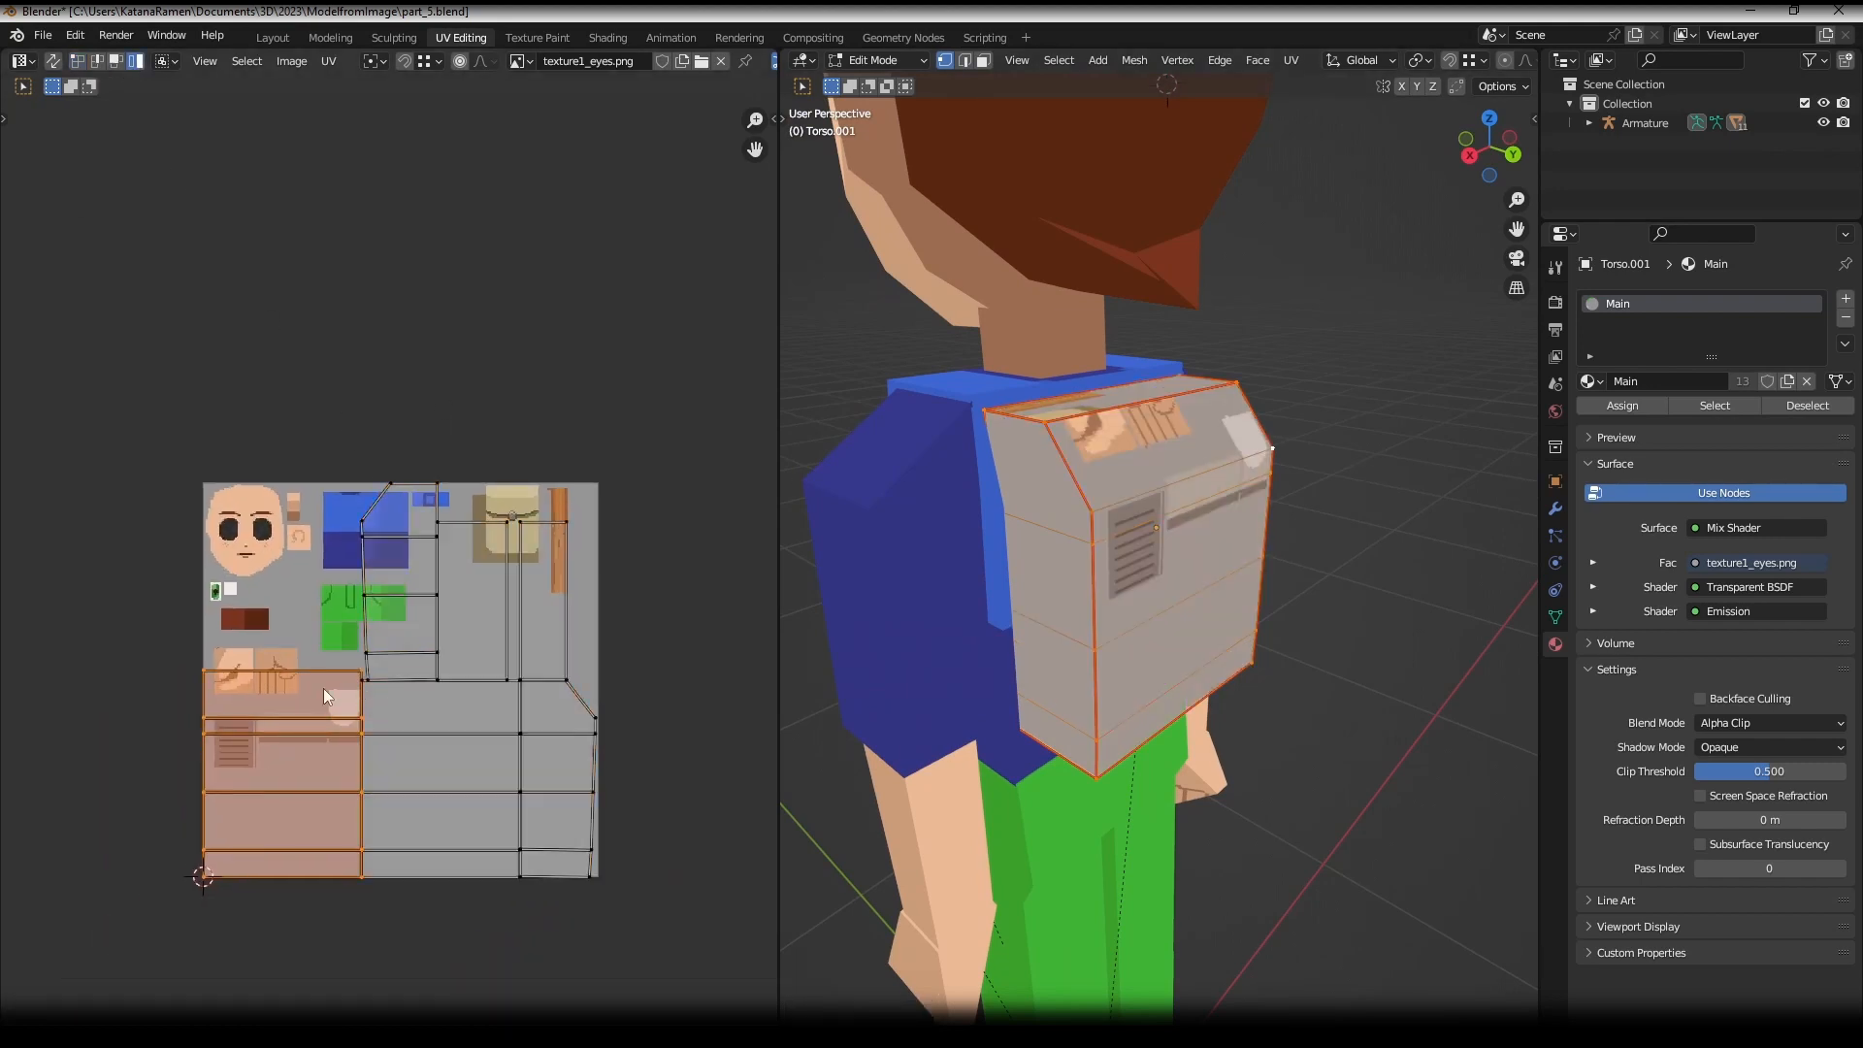
key("g")
left_click(555, 453)
key("s")
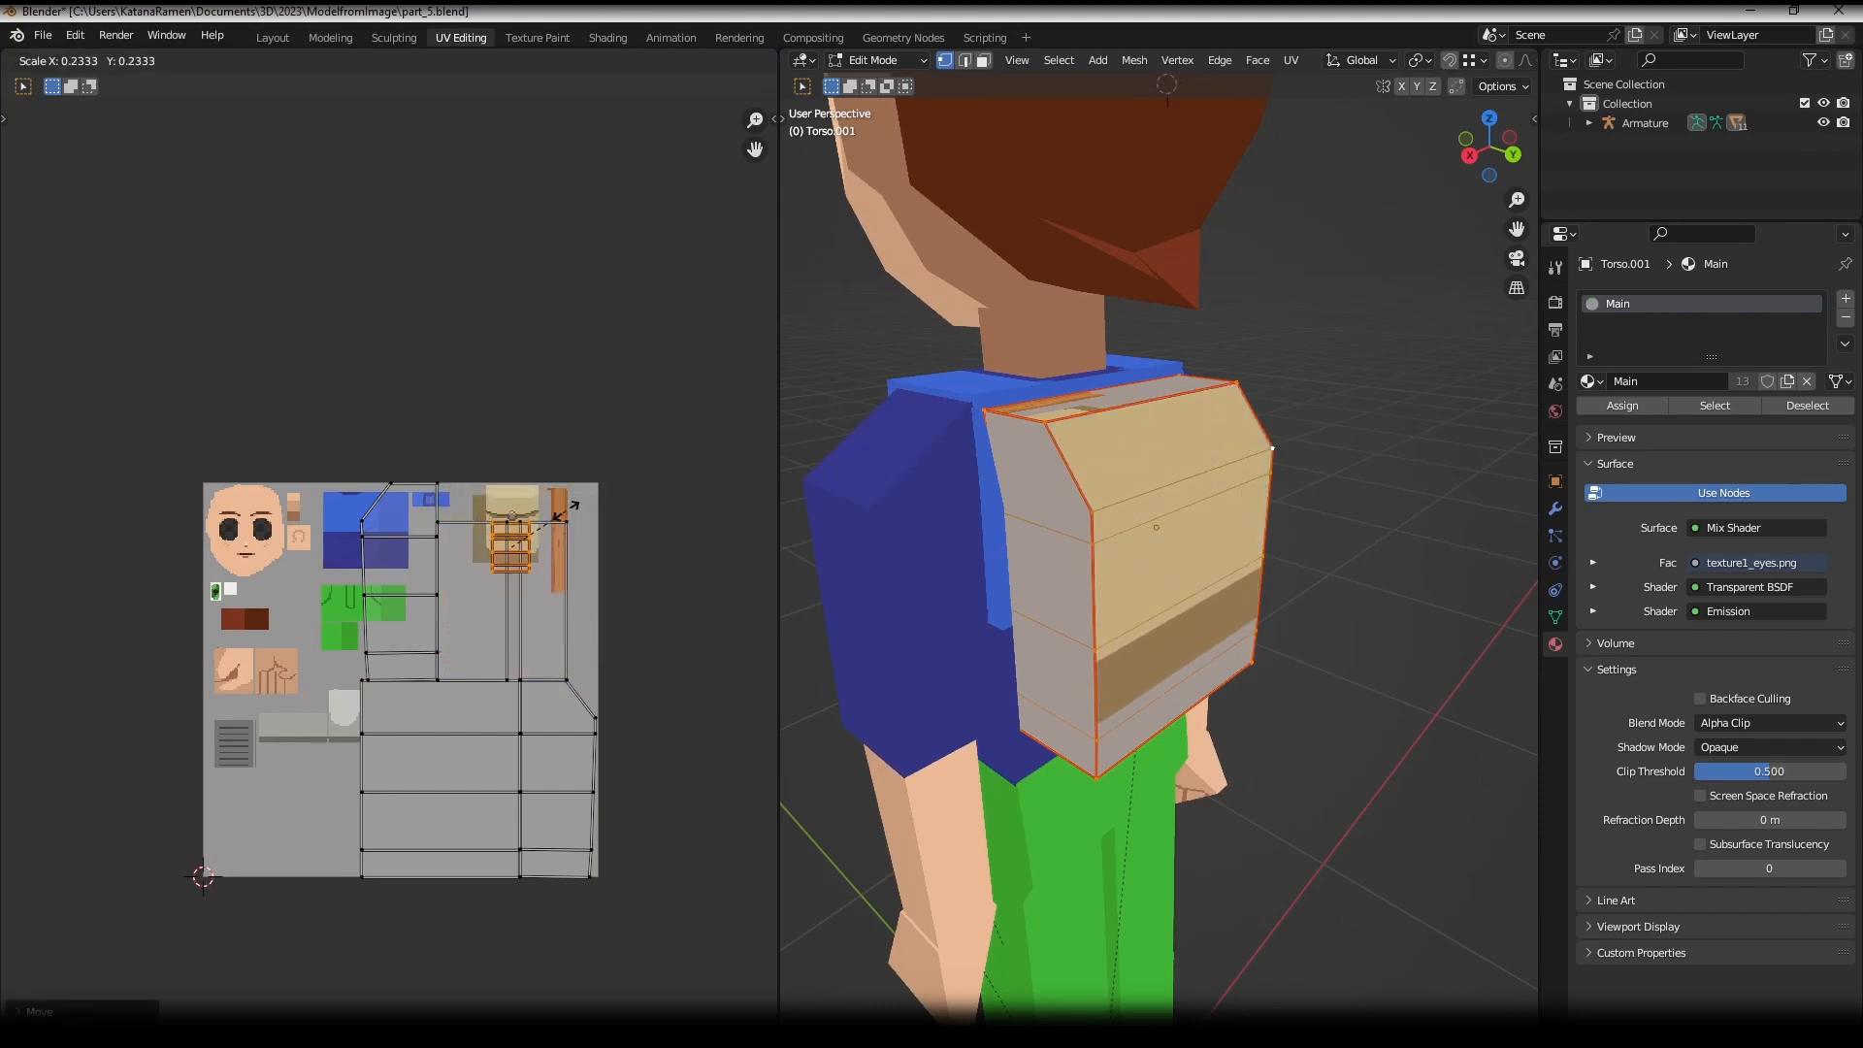
left_click(569, 502)
key("g")
left_click(582, 450)
- Fine-tune the rear panel island's scale and position so its outline matches the backpack drawing
middle_click_drag(582, 449, 511, 487)
scroll(504, 466, "up", 7)
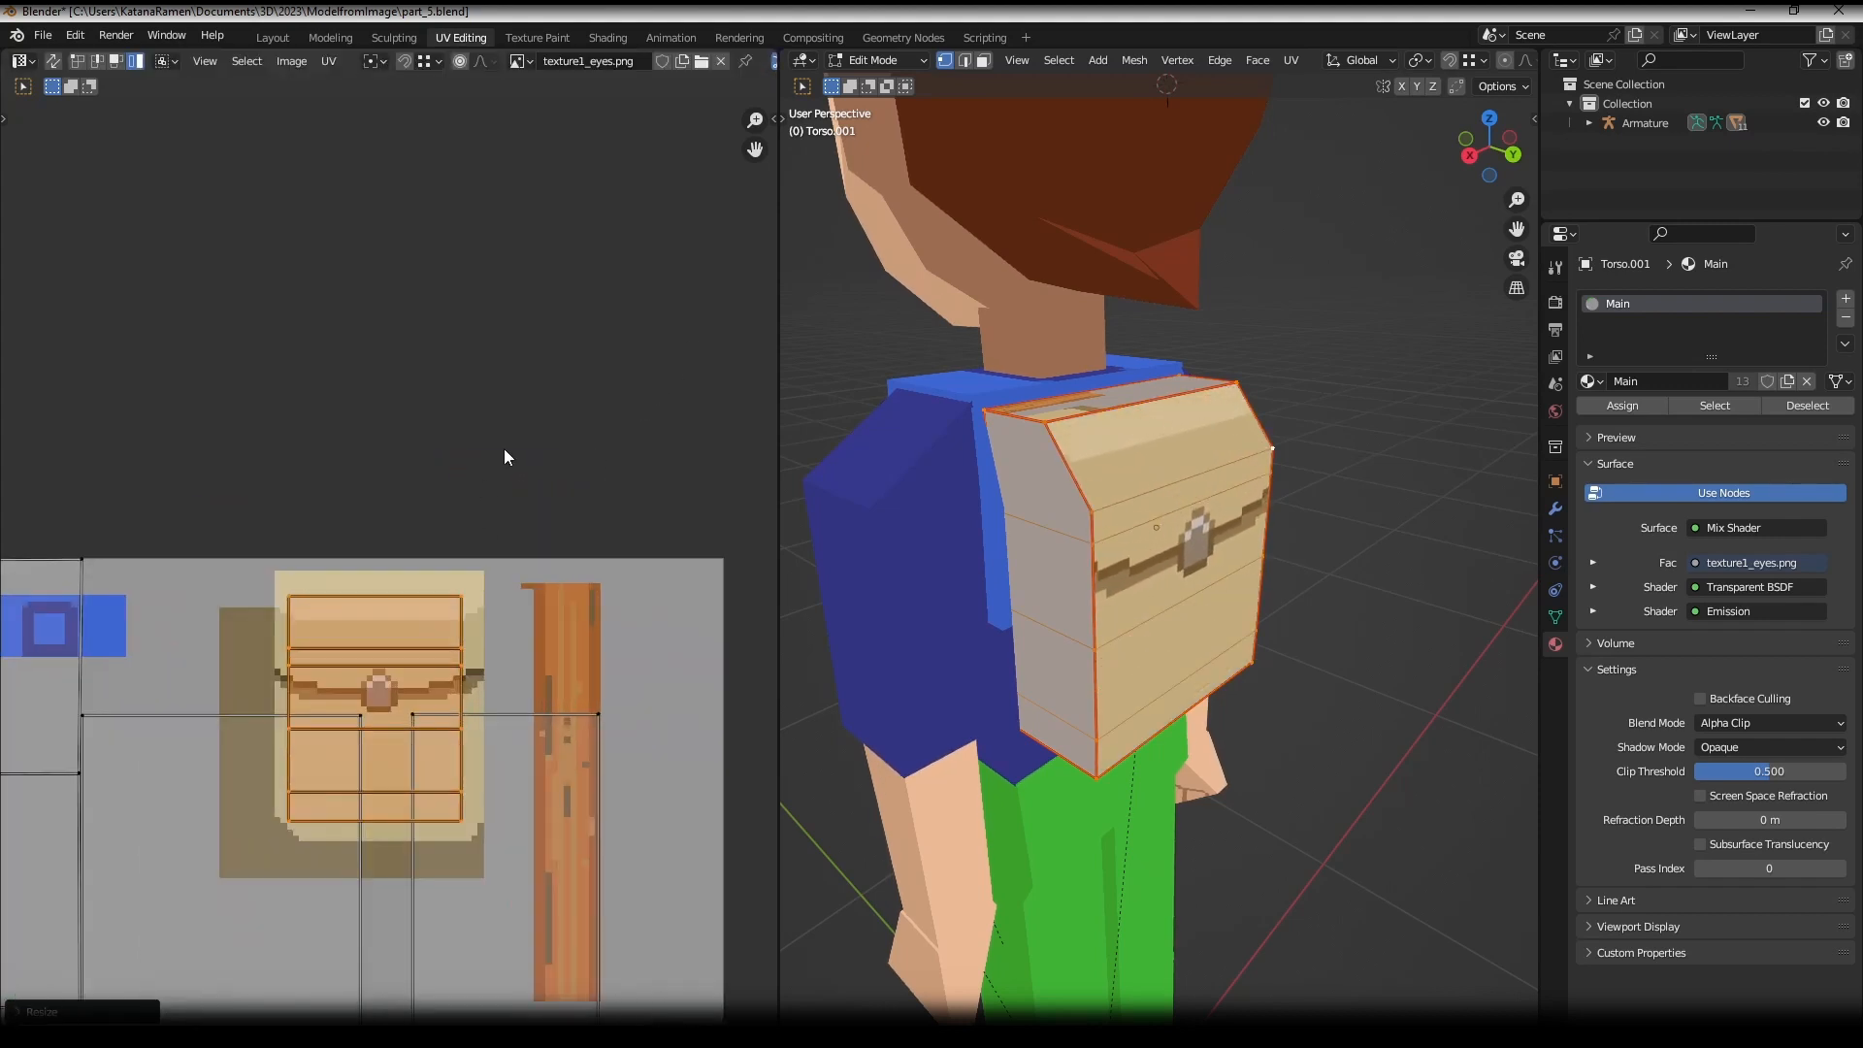
key("s")
left_click(541, 408)
key("g")
left_click(547, 404)
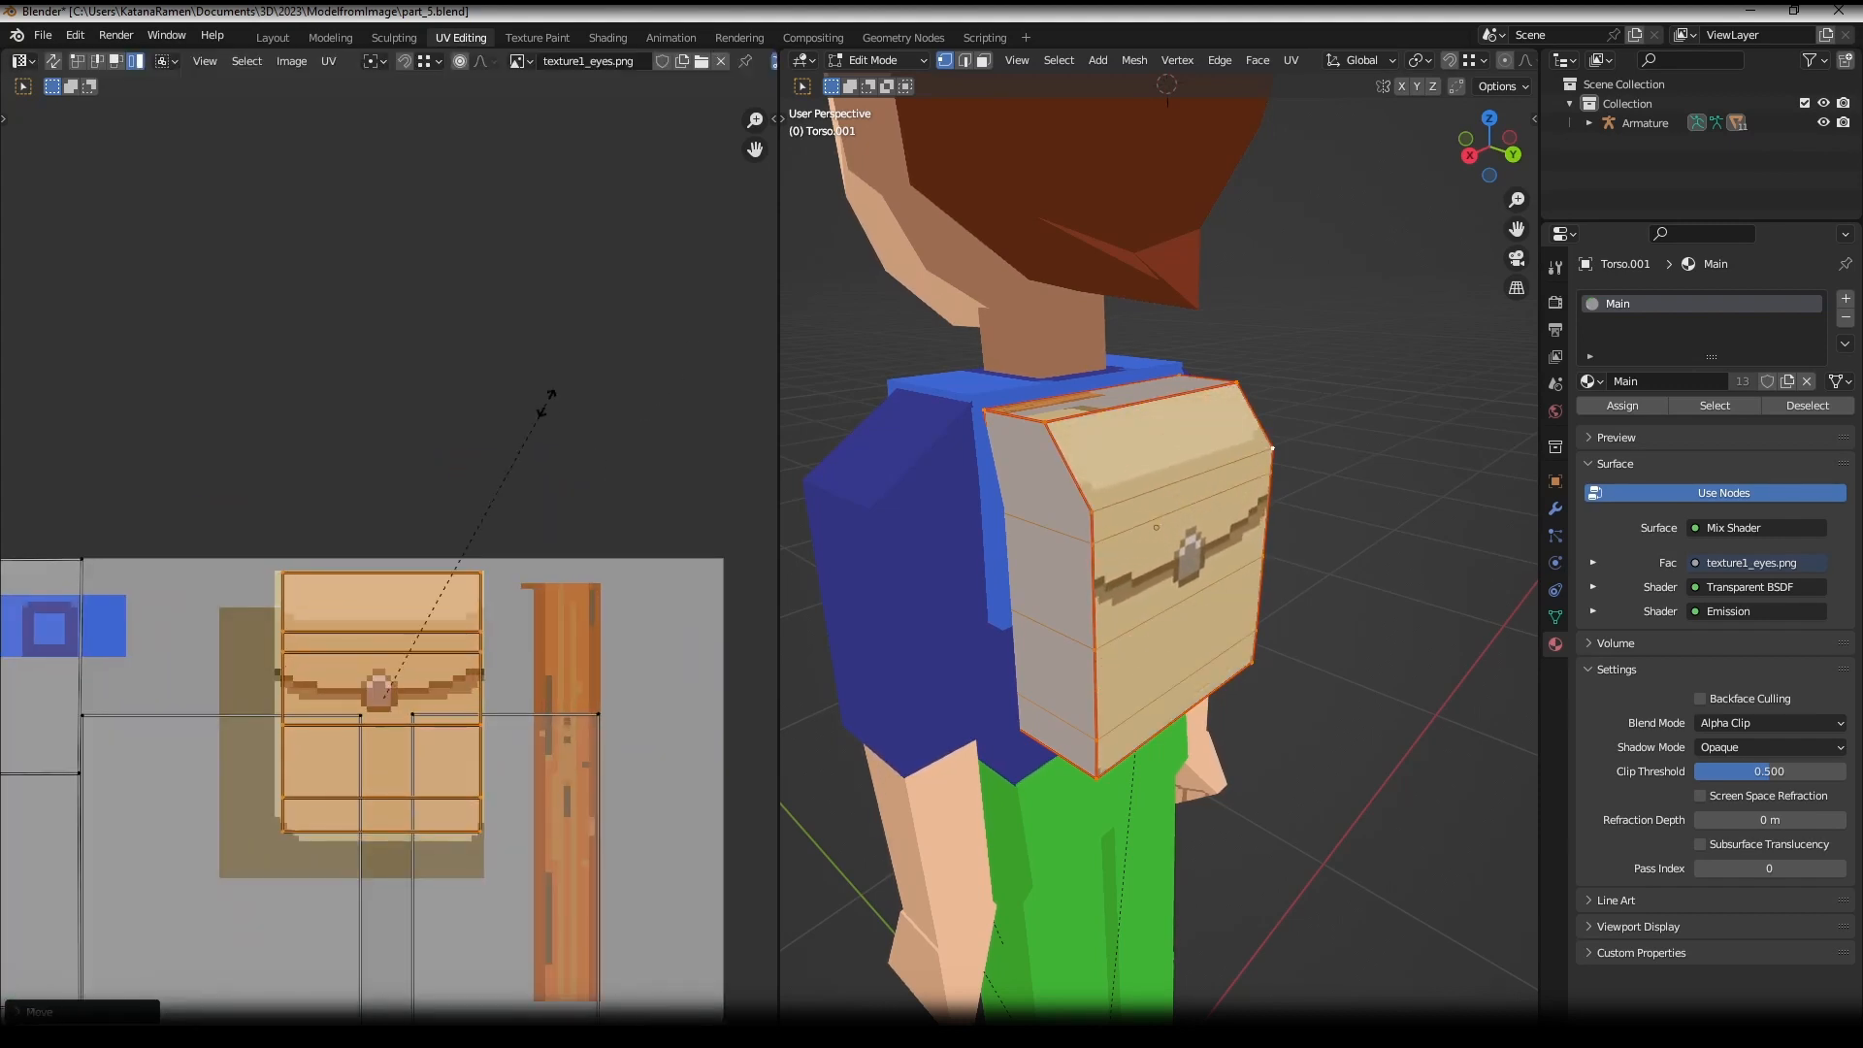
key("s")
left_click(557, 398)
key("g")
left_click(554, 402)
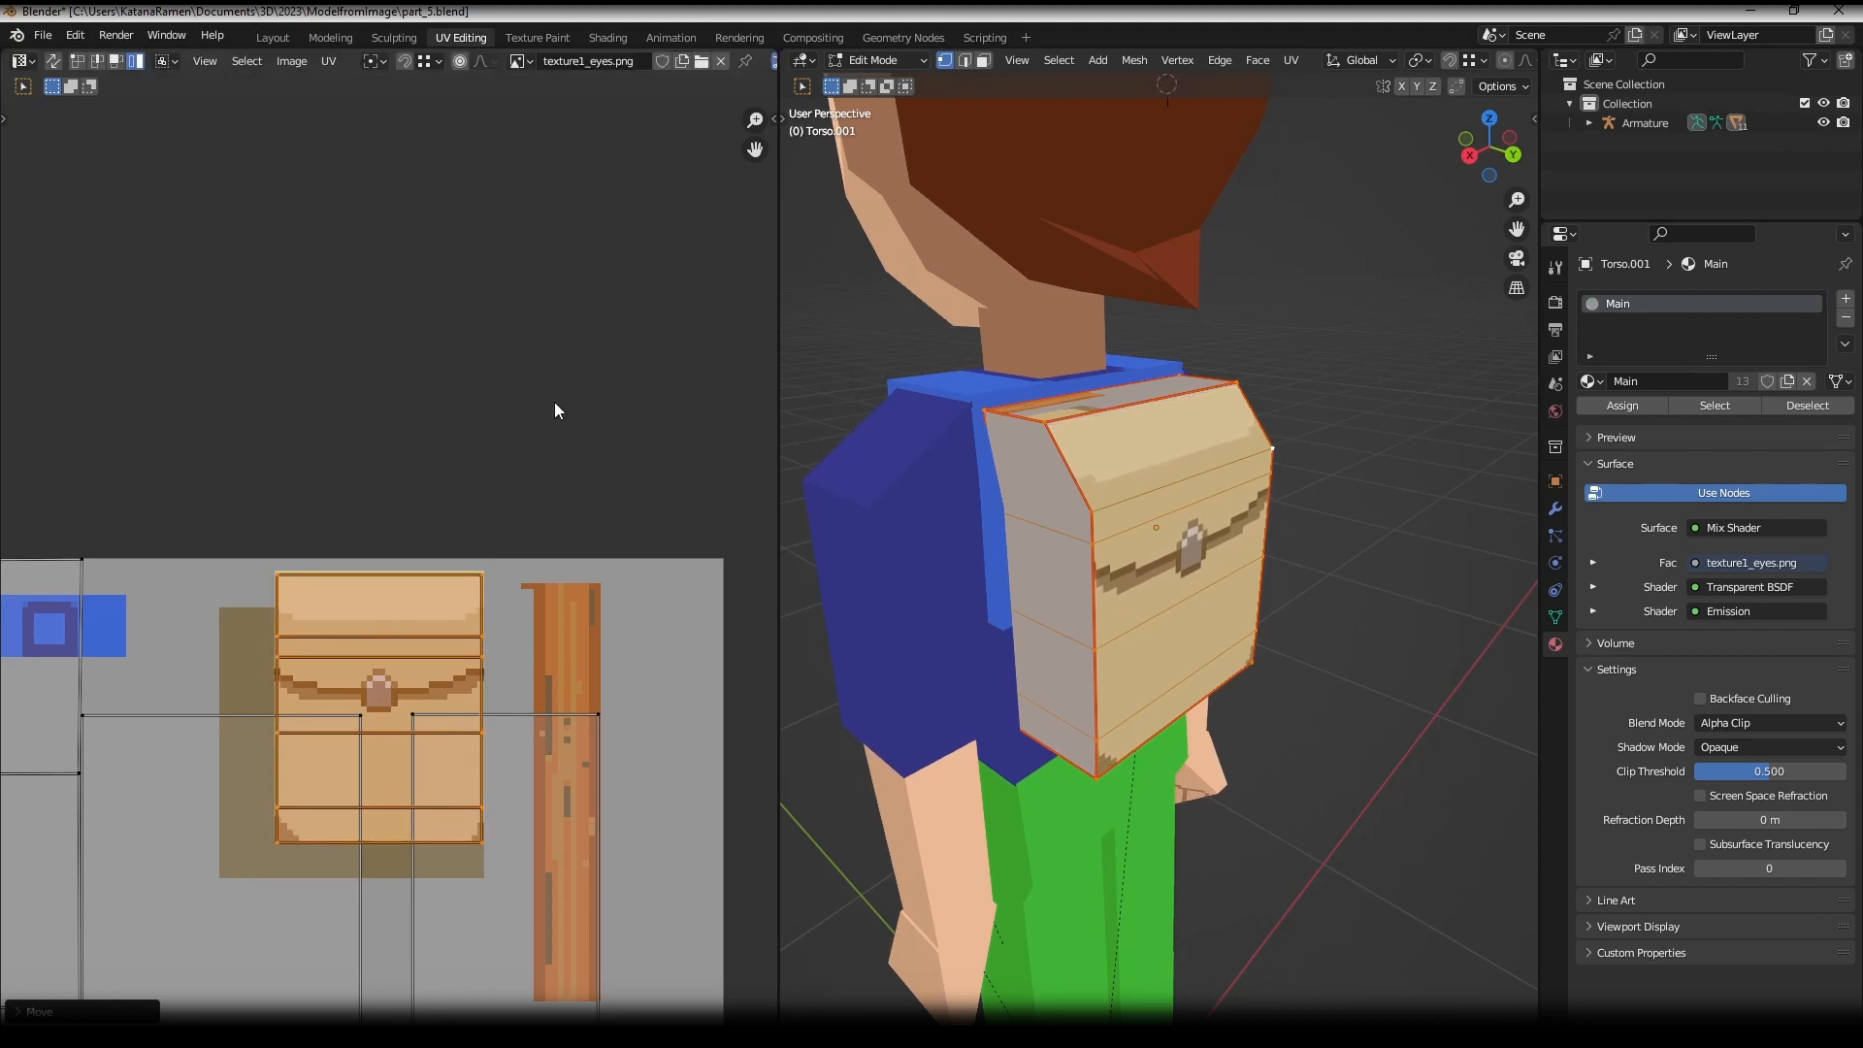
- Shrink the UV island of the backpack's top face and place it on the light flap area of the drawing
scroll(450, 753, "down", 5)
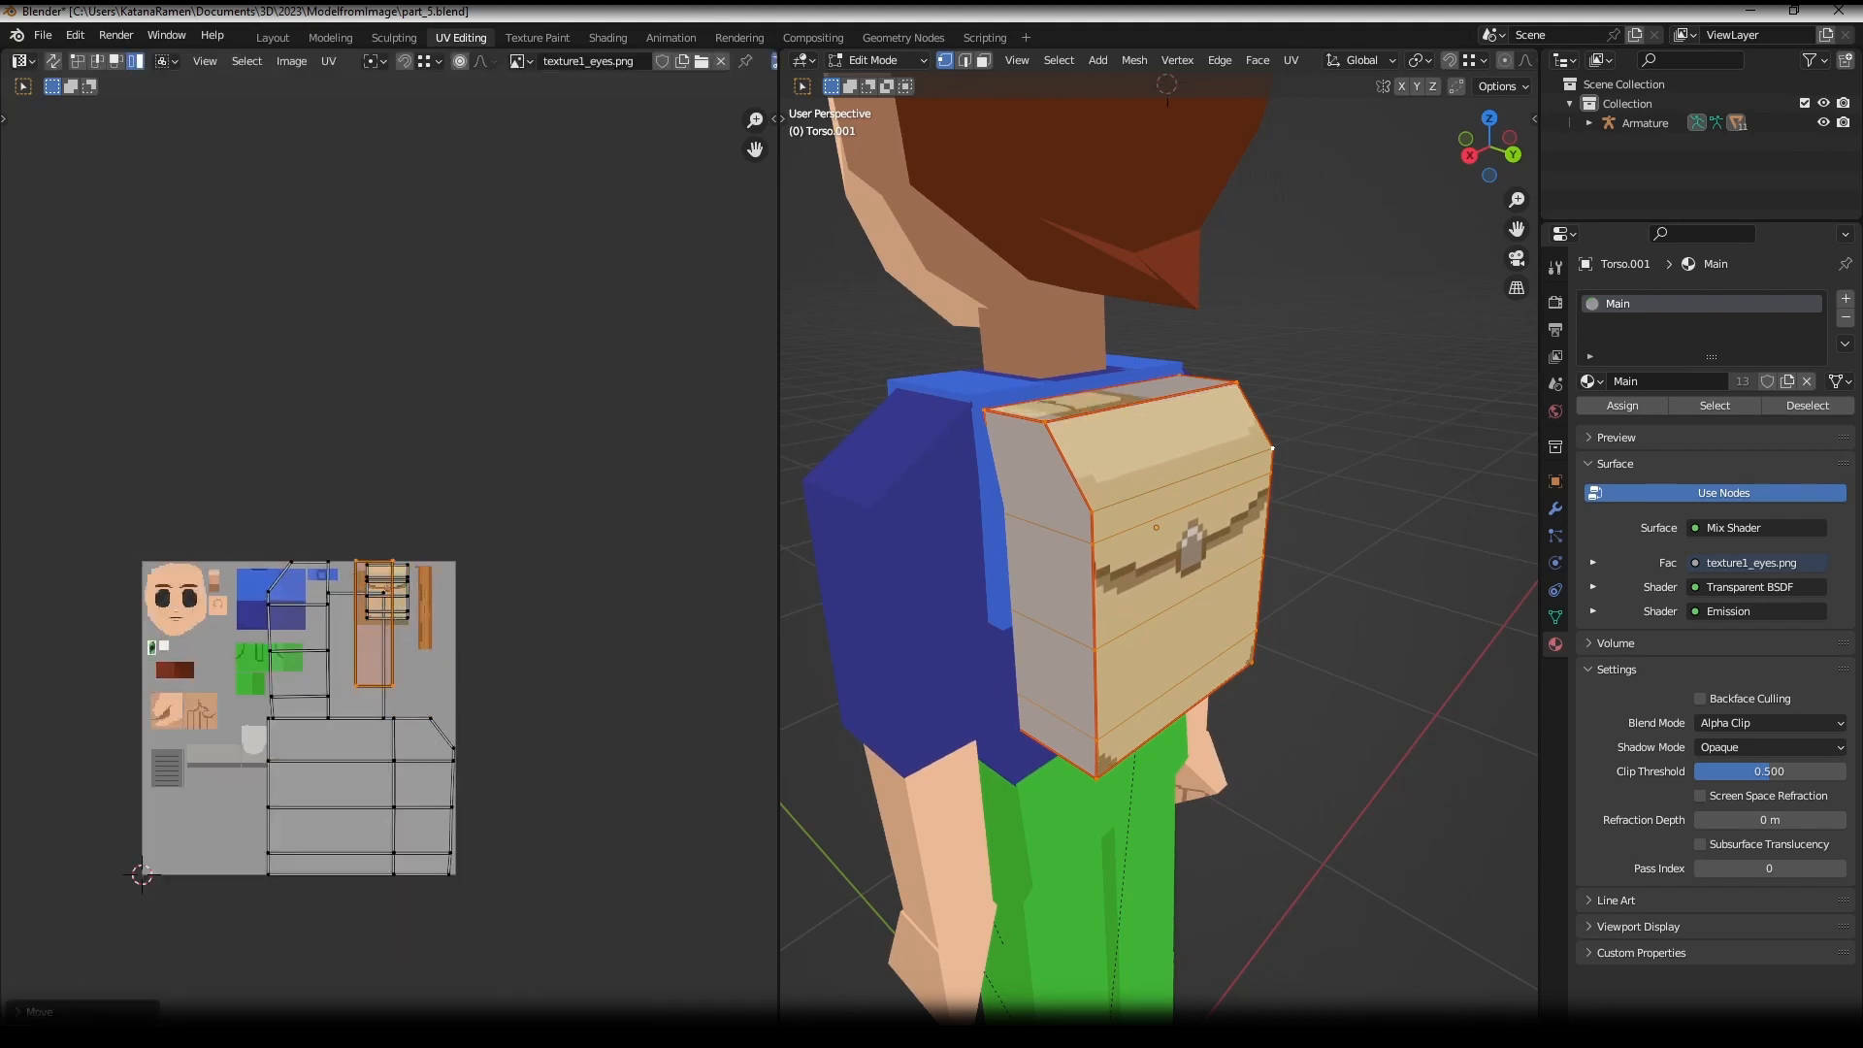
left_click(396, 626)
key("s")
scroll(456, 698, "up", 4)
scroll(374, 679, "up", 4)
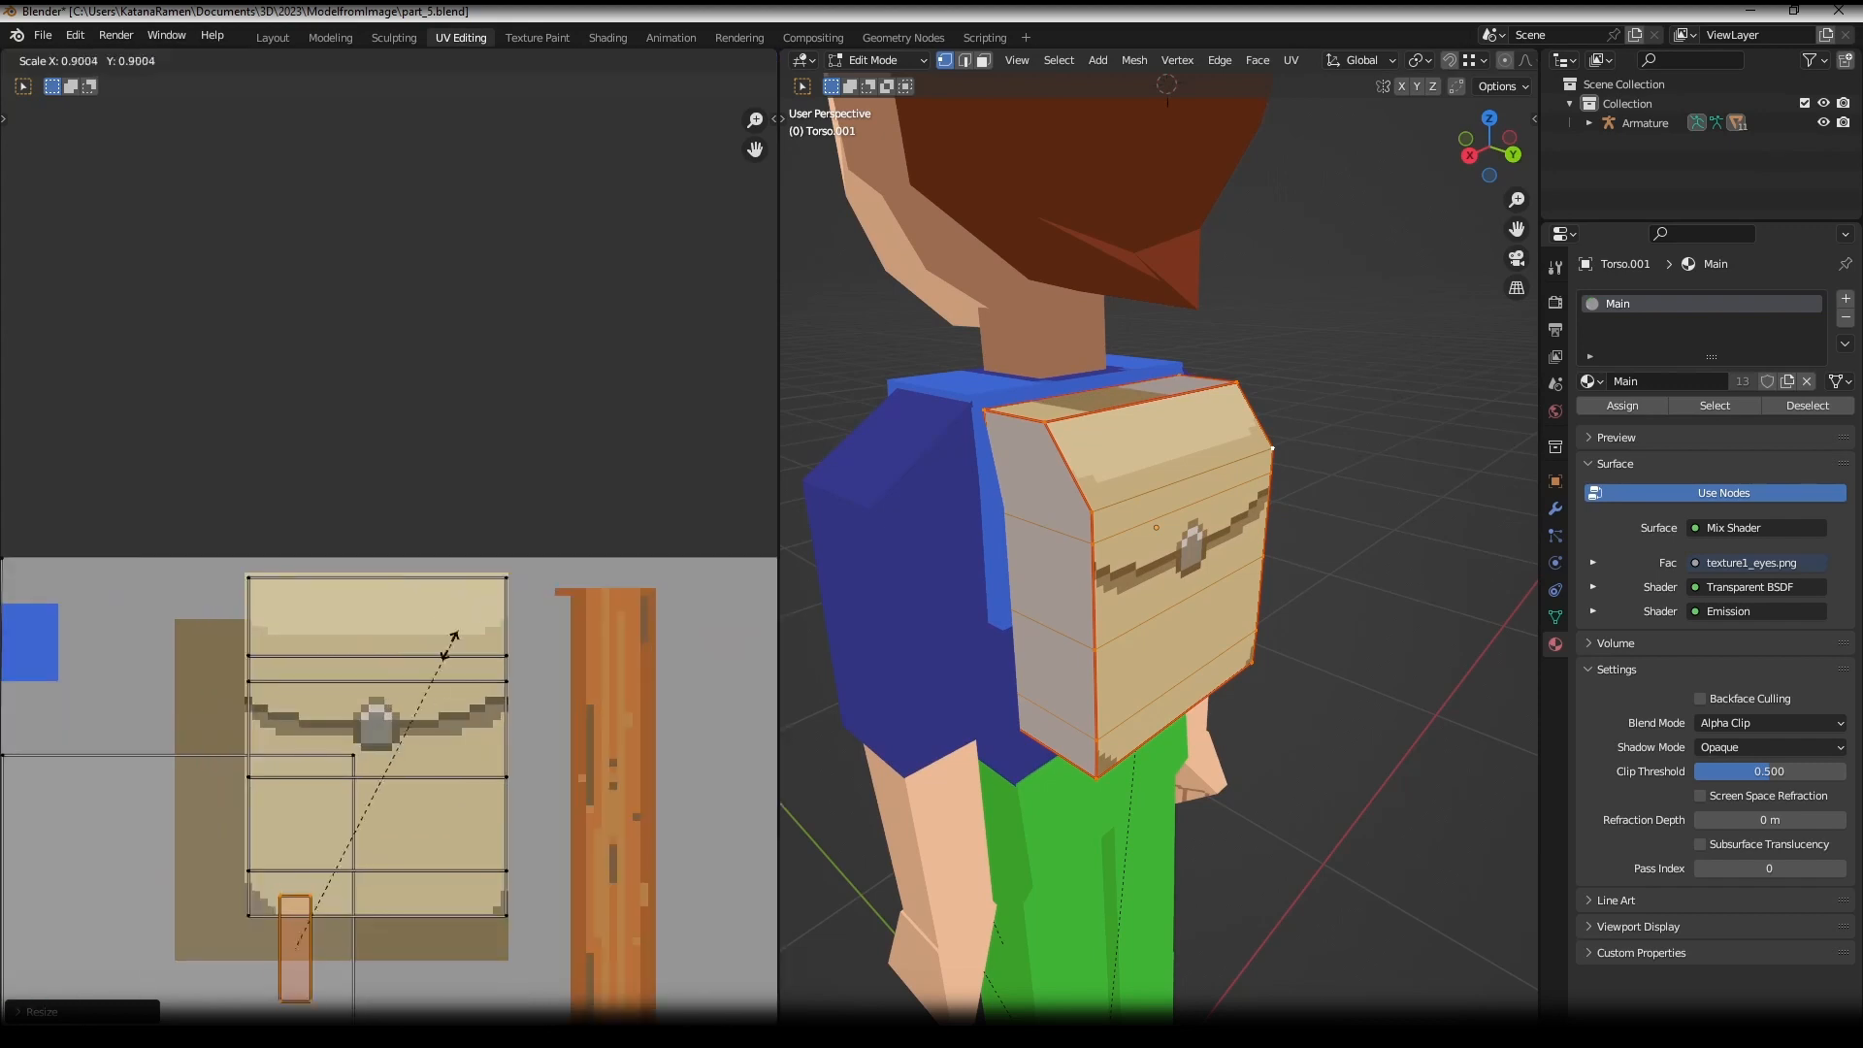
key("g")
left_click(430, 409)
scroll(396, 563, "down", 3)
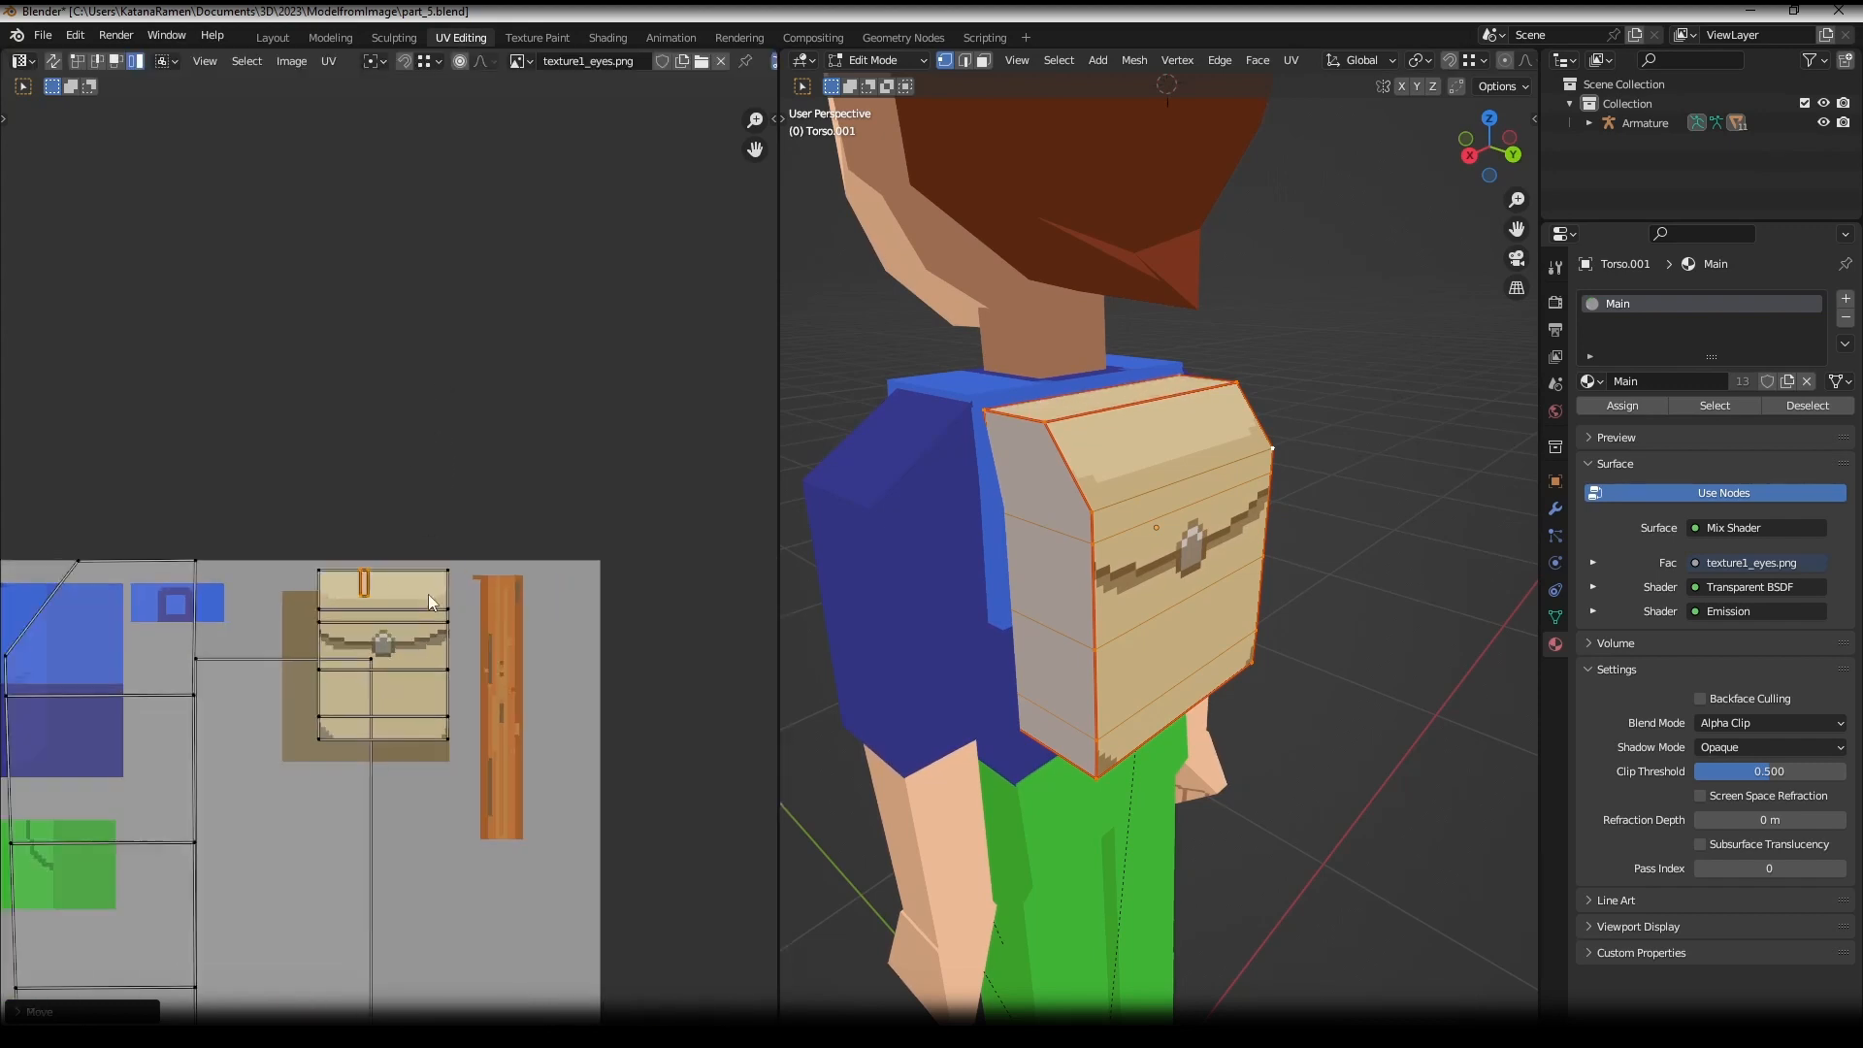
- Shrink the UV island of the backpack's bottom face and place it on the brown strip beside the backpack drawing
middle_click_drag(425, 682, 460, 626)
key("g")
left_click(443, 726)
middle_click_drag(913, 641, 834, 534)
key("g")
left_click(457, 481)
key("s")
left_click(421, 645)
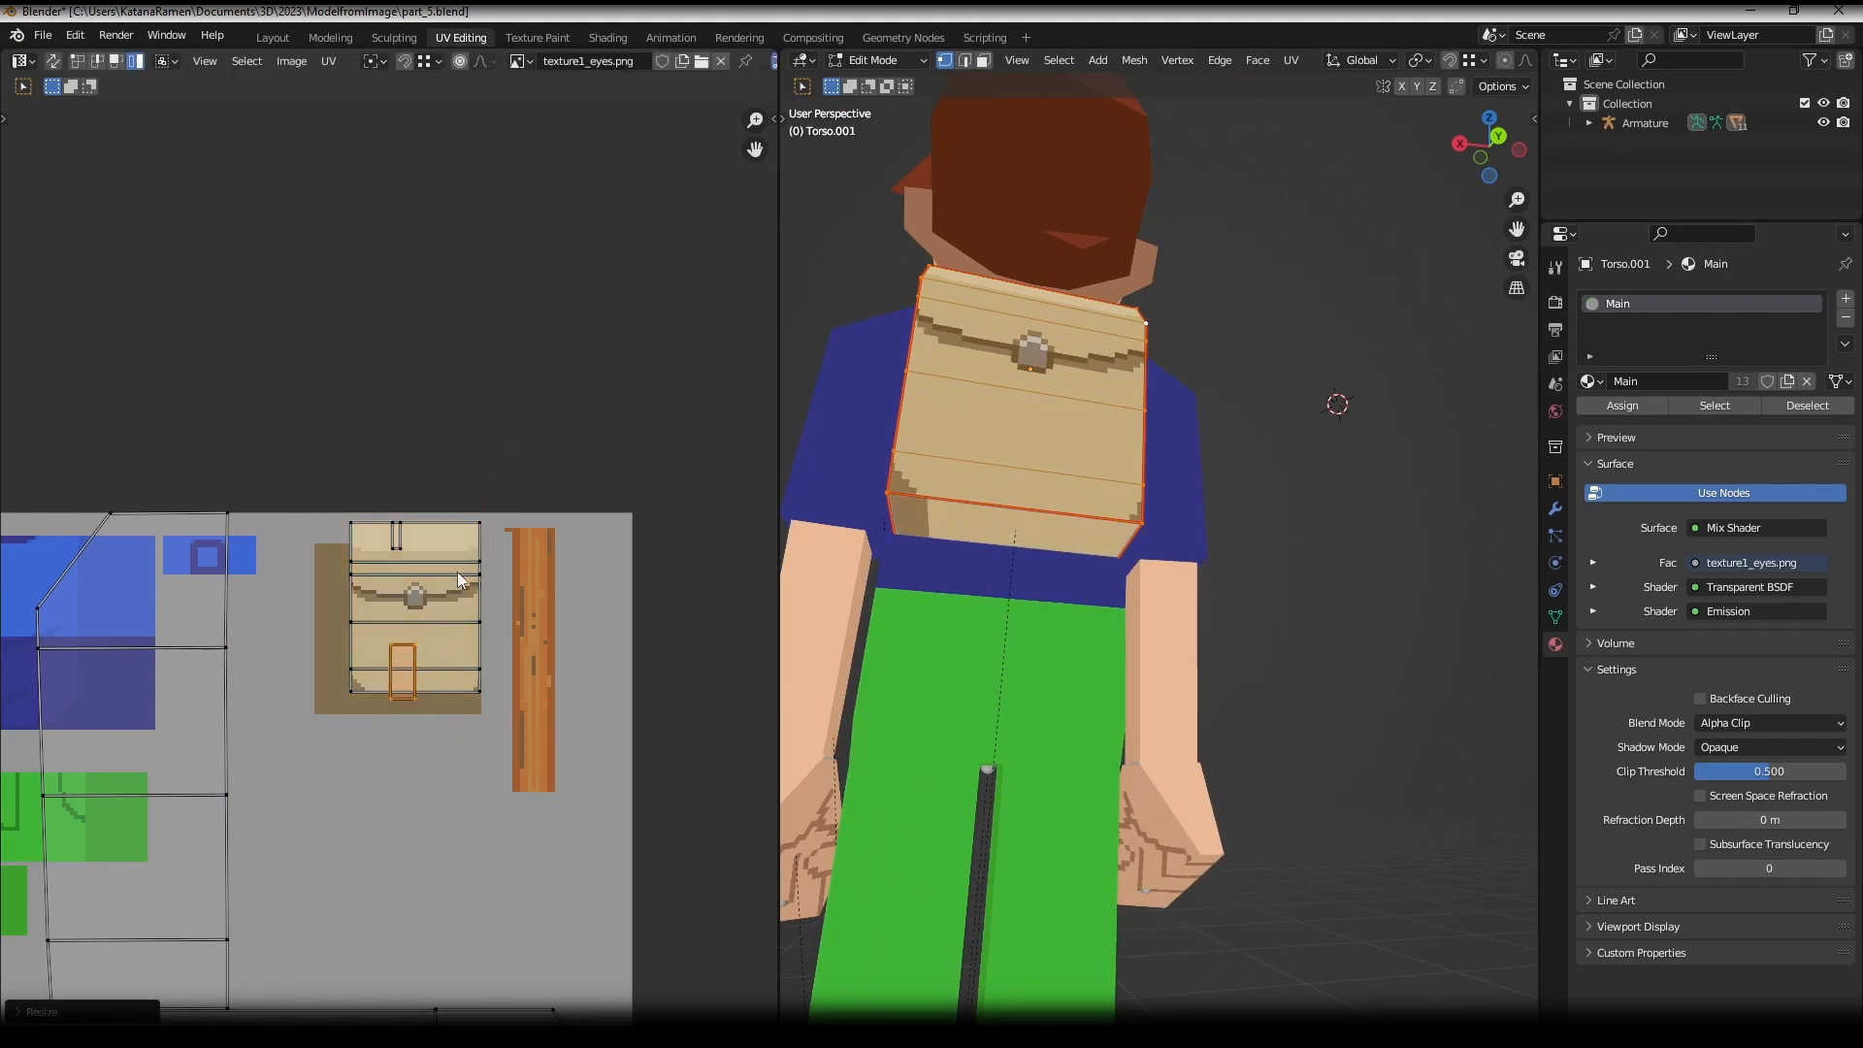
key("s")
left_click(361, 609)
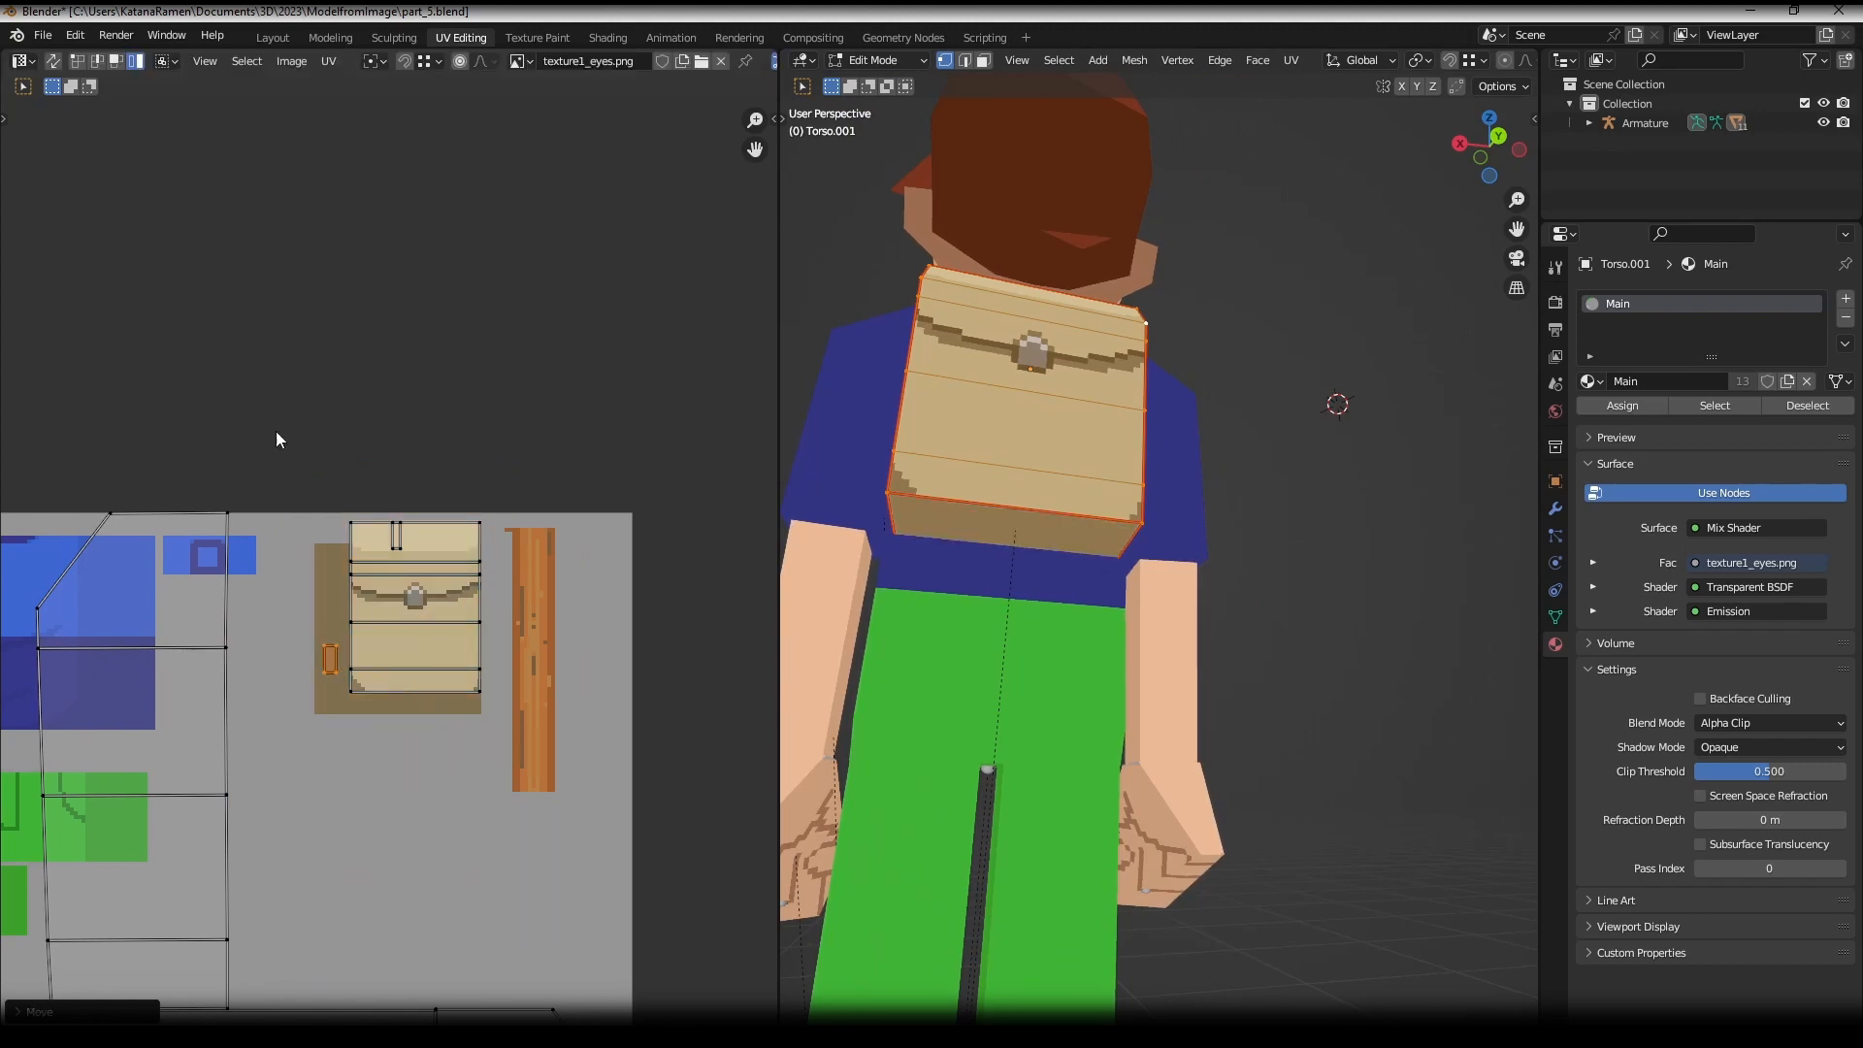
- Reload the texture image, then rotate the bottom face's UV island 90° and place it on the dark strip beneath the backpack drawing
left_click(298, 64)
left_click(317, 176)
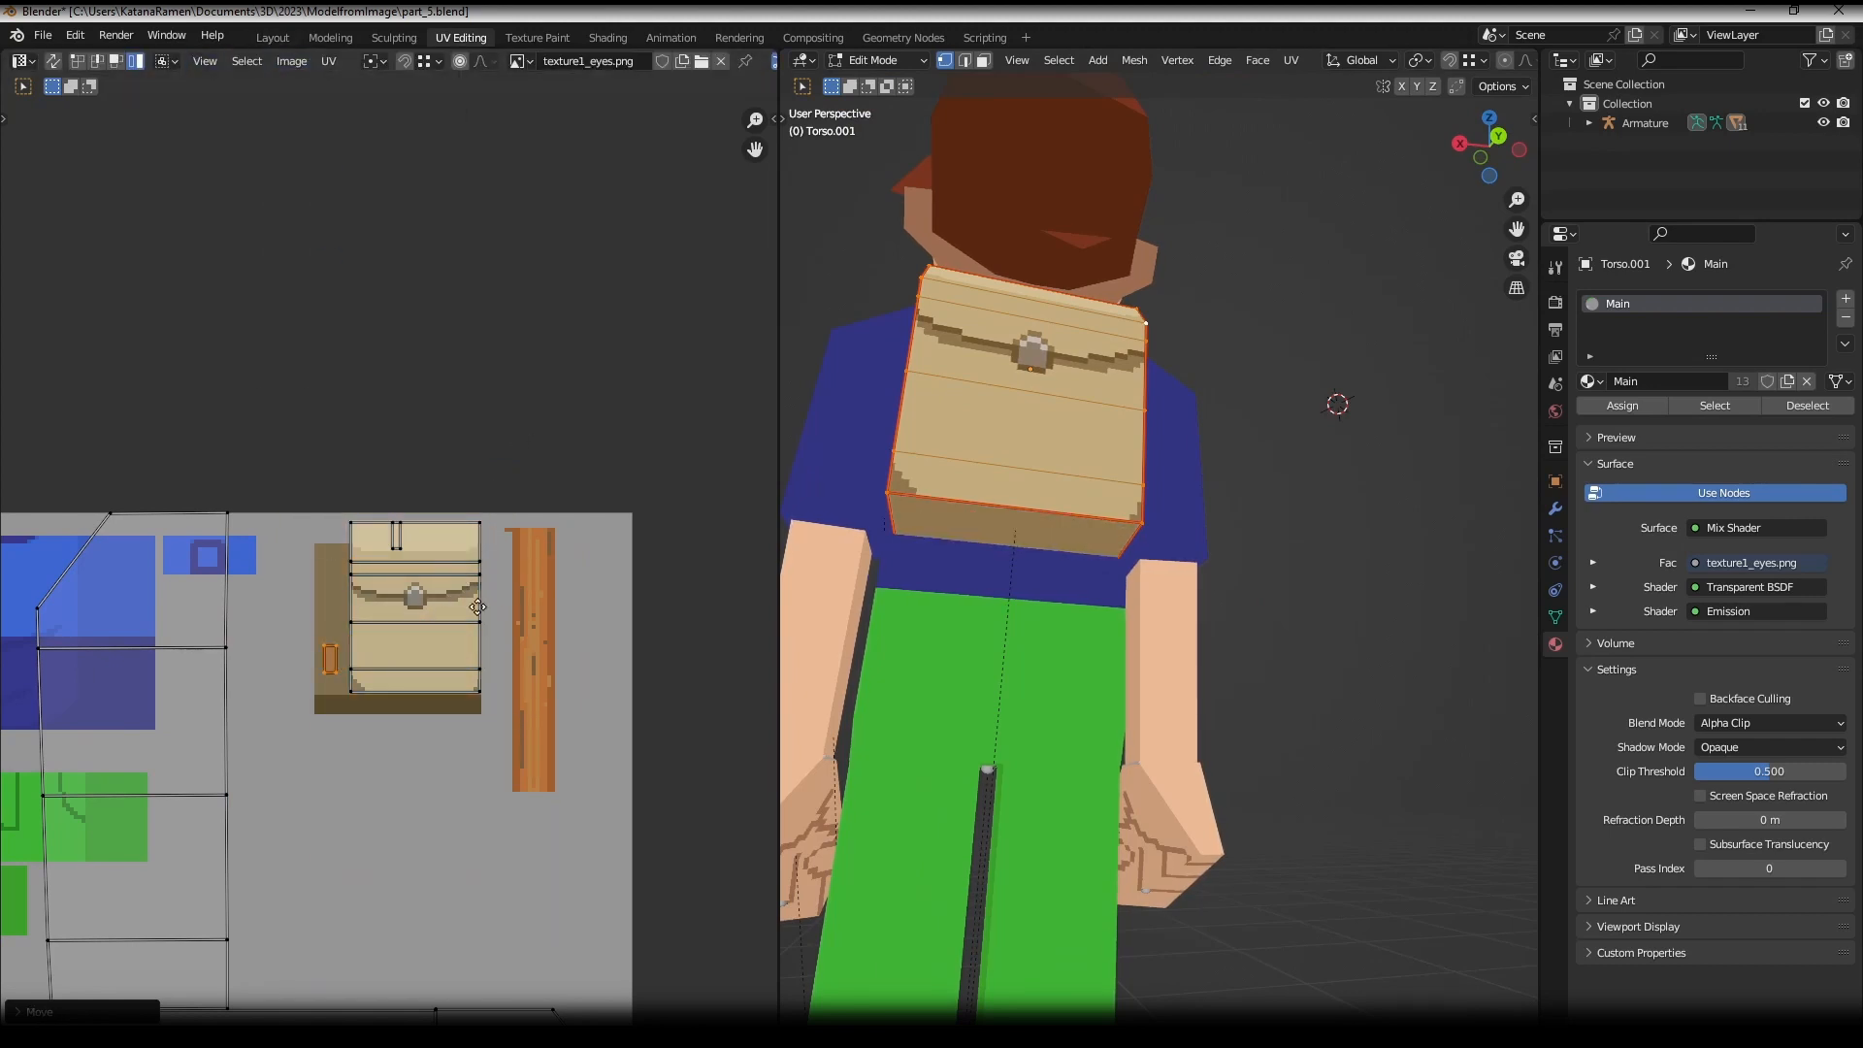
key("g")
left_click(564, 649)
type("r90")
left_click(572, 587)
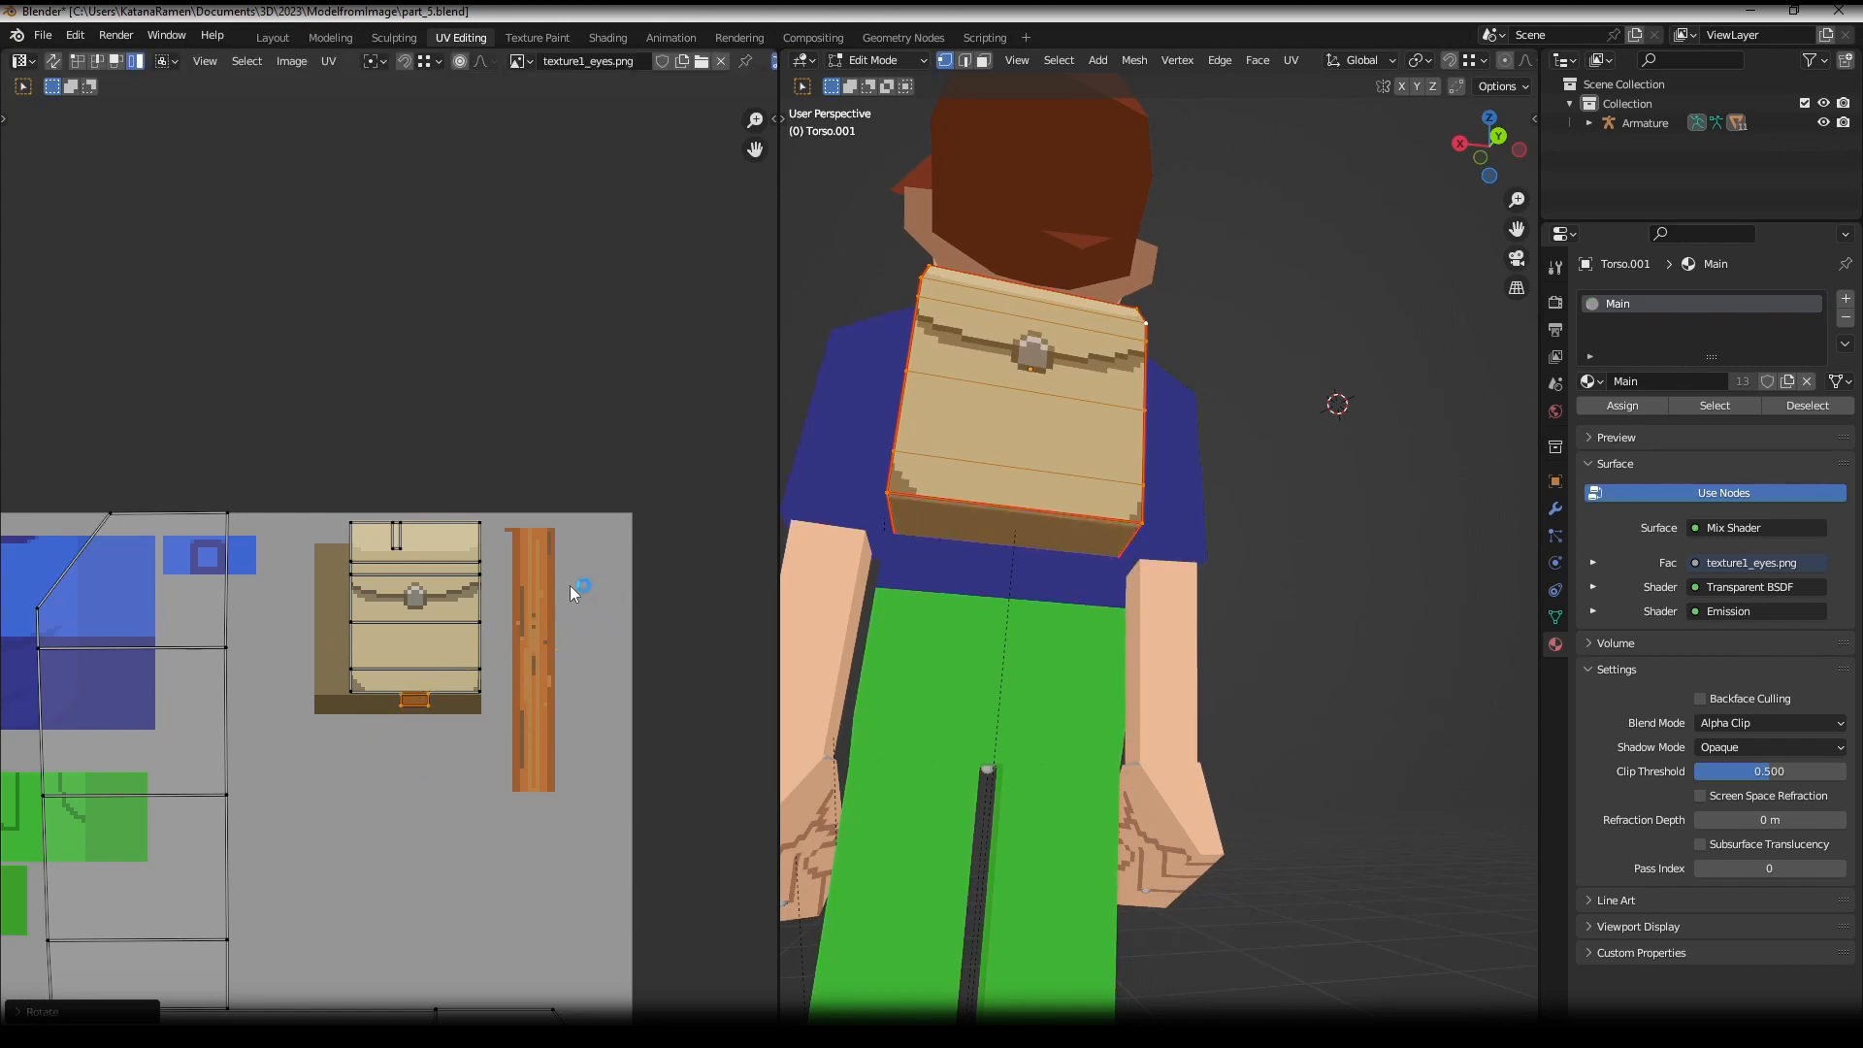
key("g")
left_click(563, 588)
key("g")
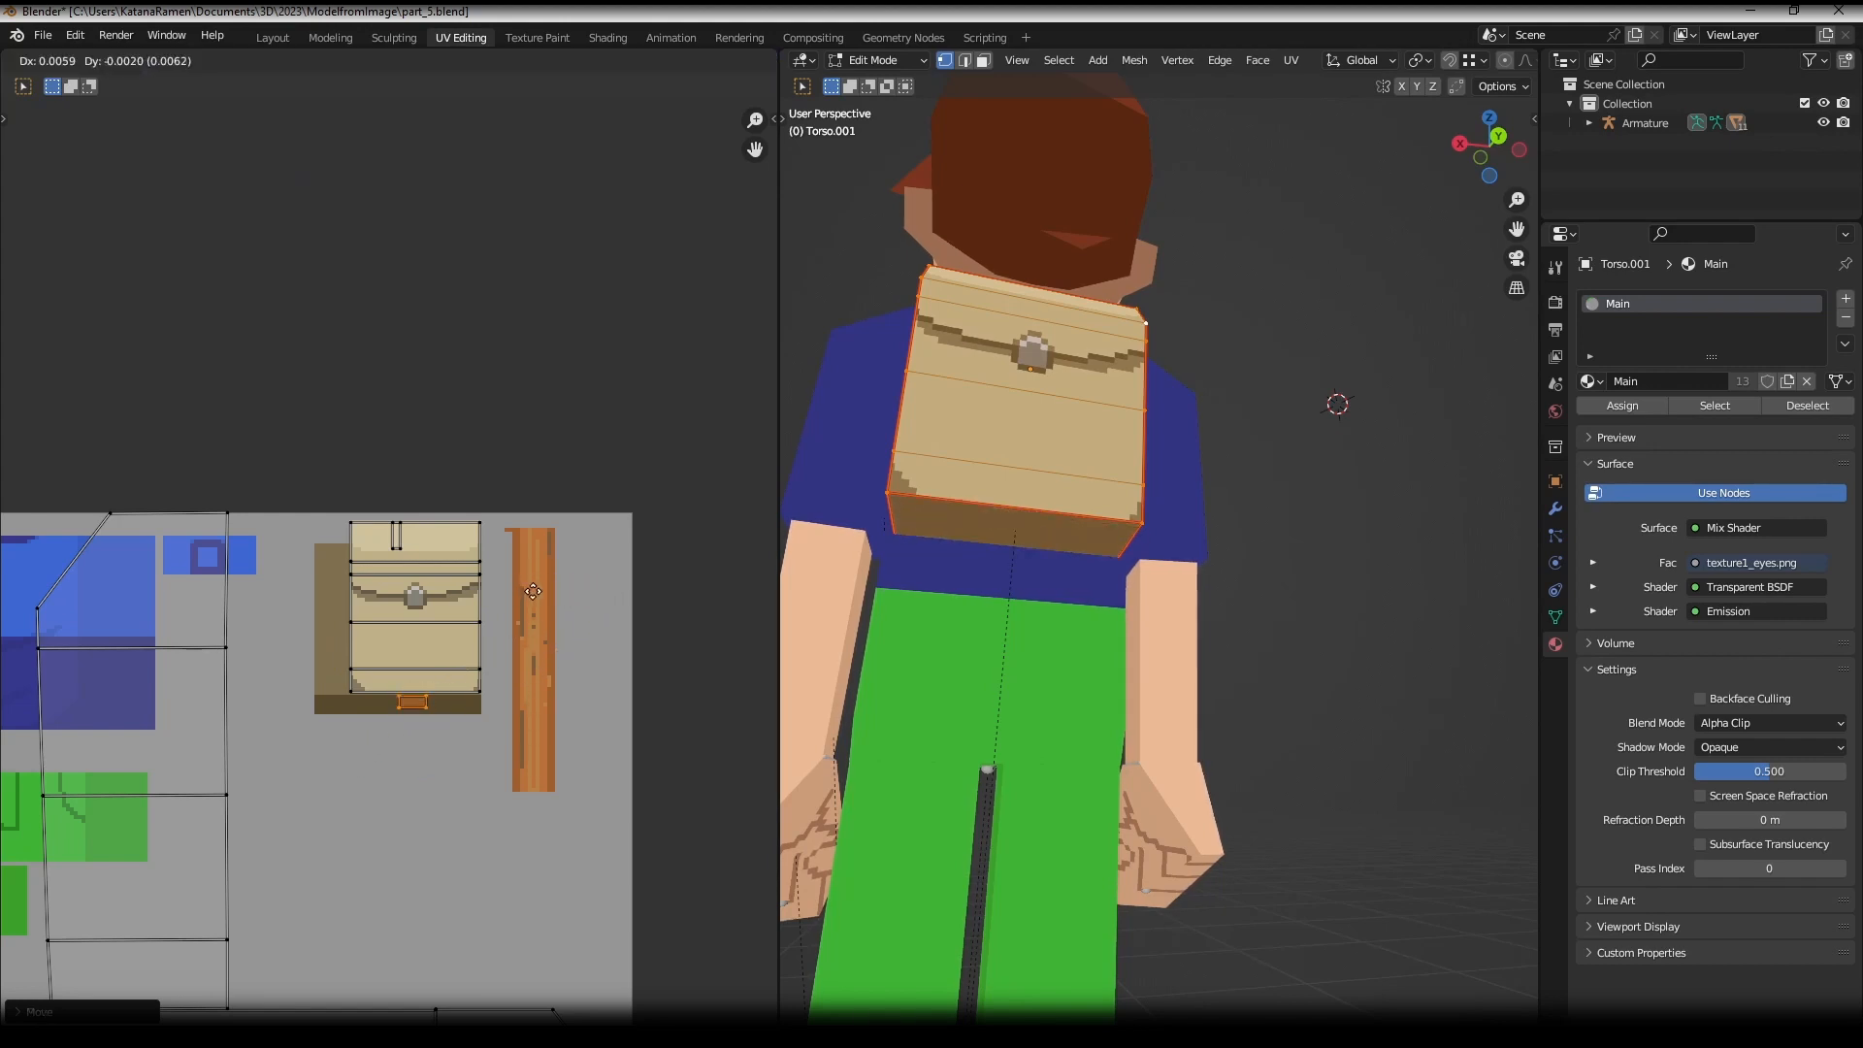
left_click(532, 591)
- Clear the selection and select all the faces on both sides of the backpack in face selection
middle_click_drag(429, 728, 547, 616)
middle_click_drag(927, 587, 1033, 640)
key("alt+a")
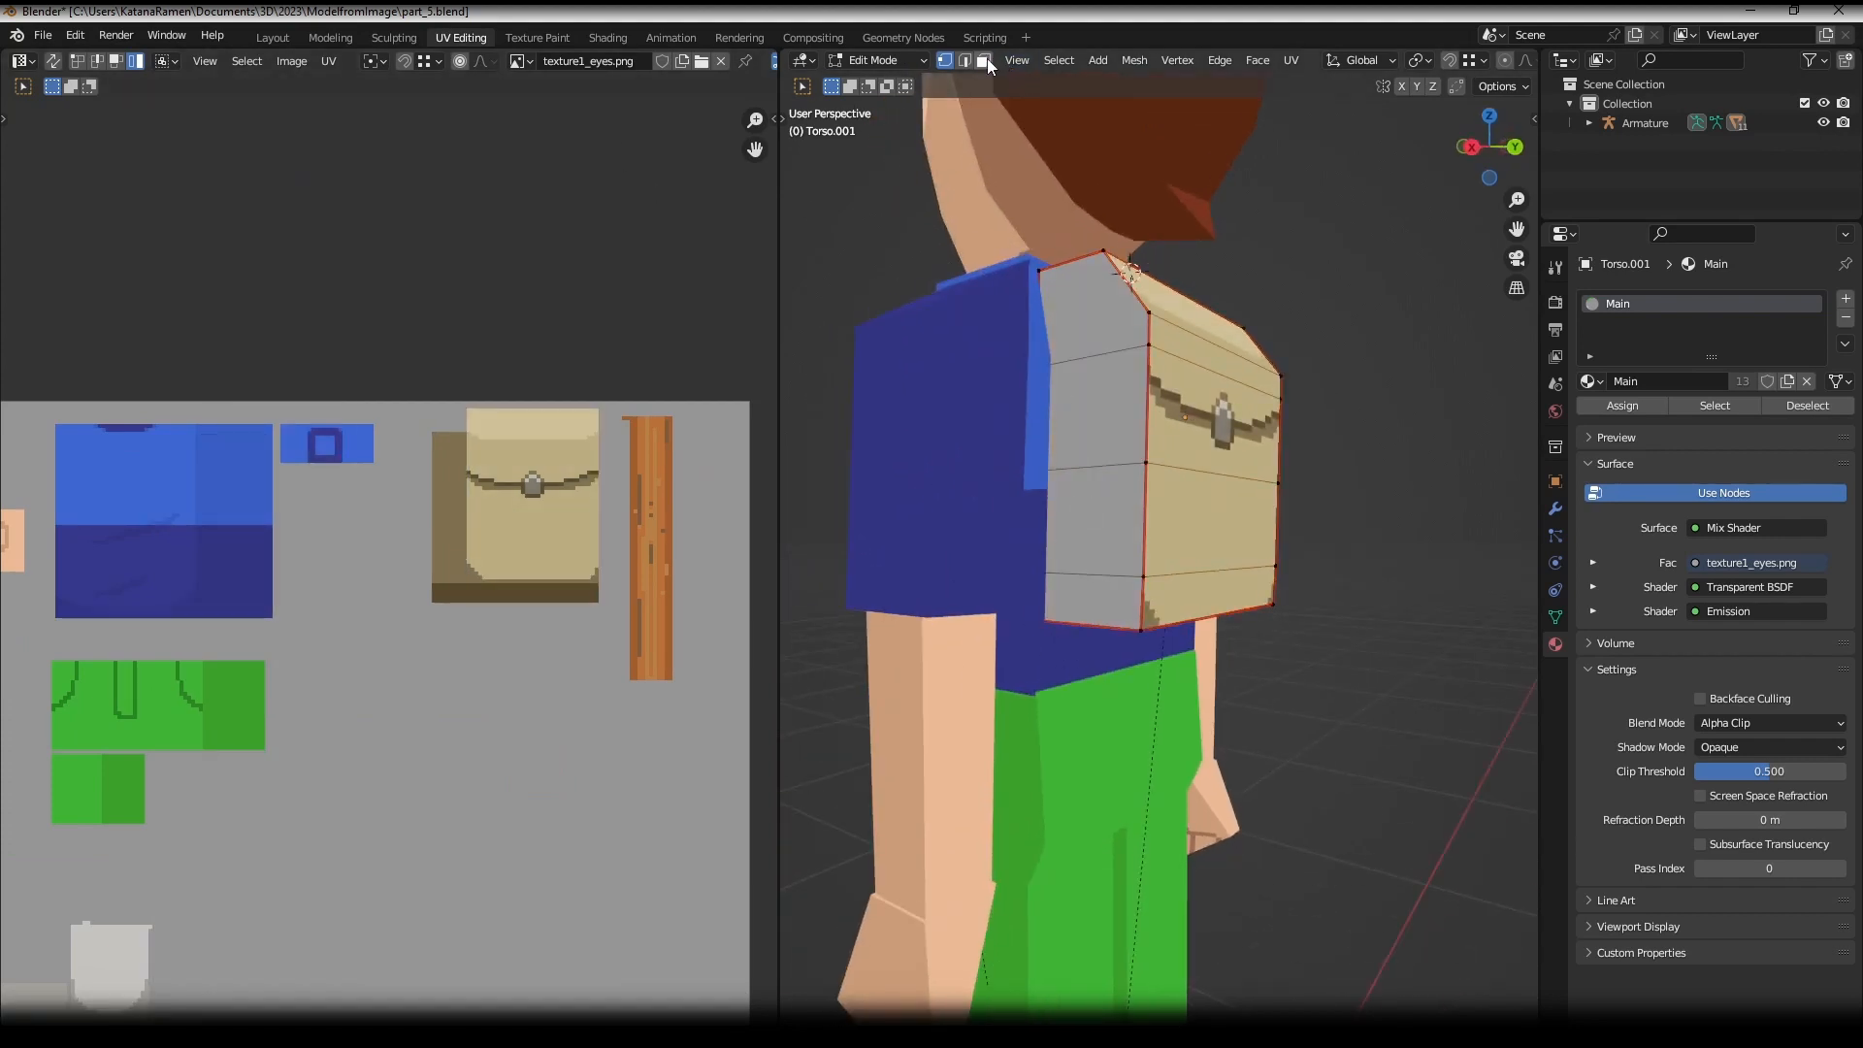
left_click(1103, 330)
left_click(1080, 595, "ctrl")
middle_click_drag(1079, 595, 835, 572)
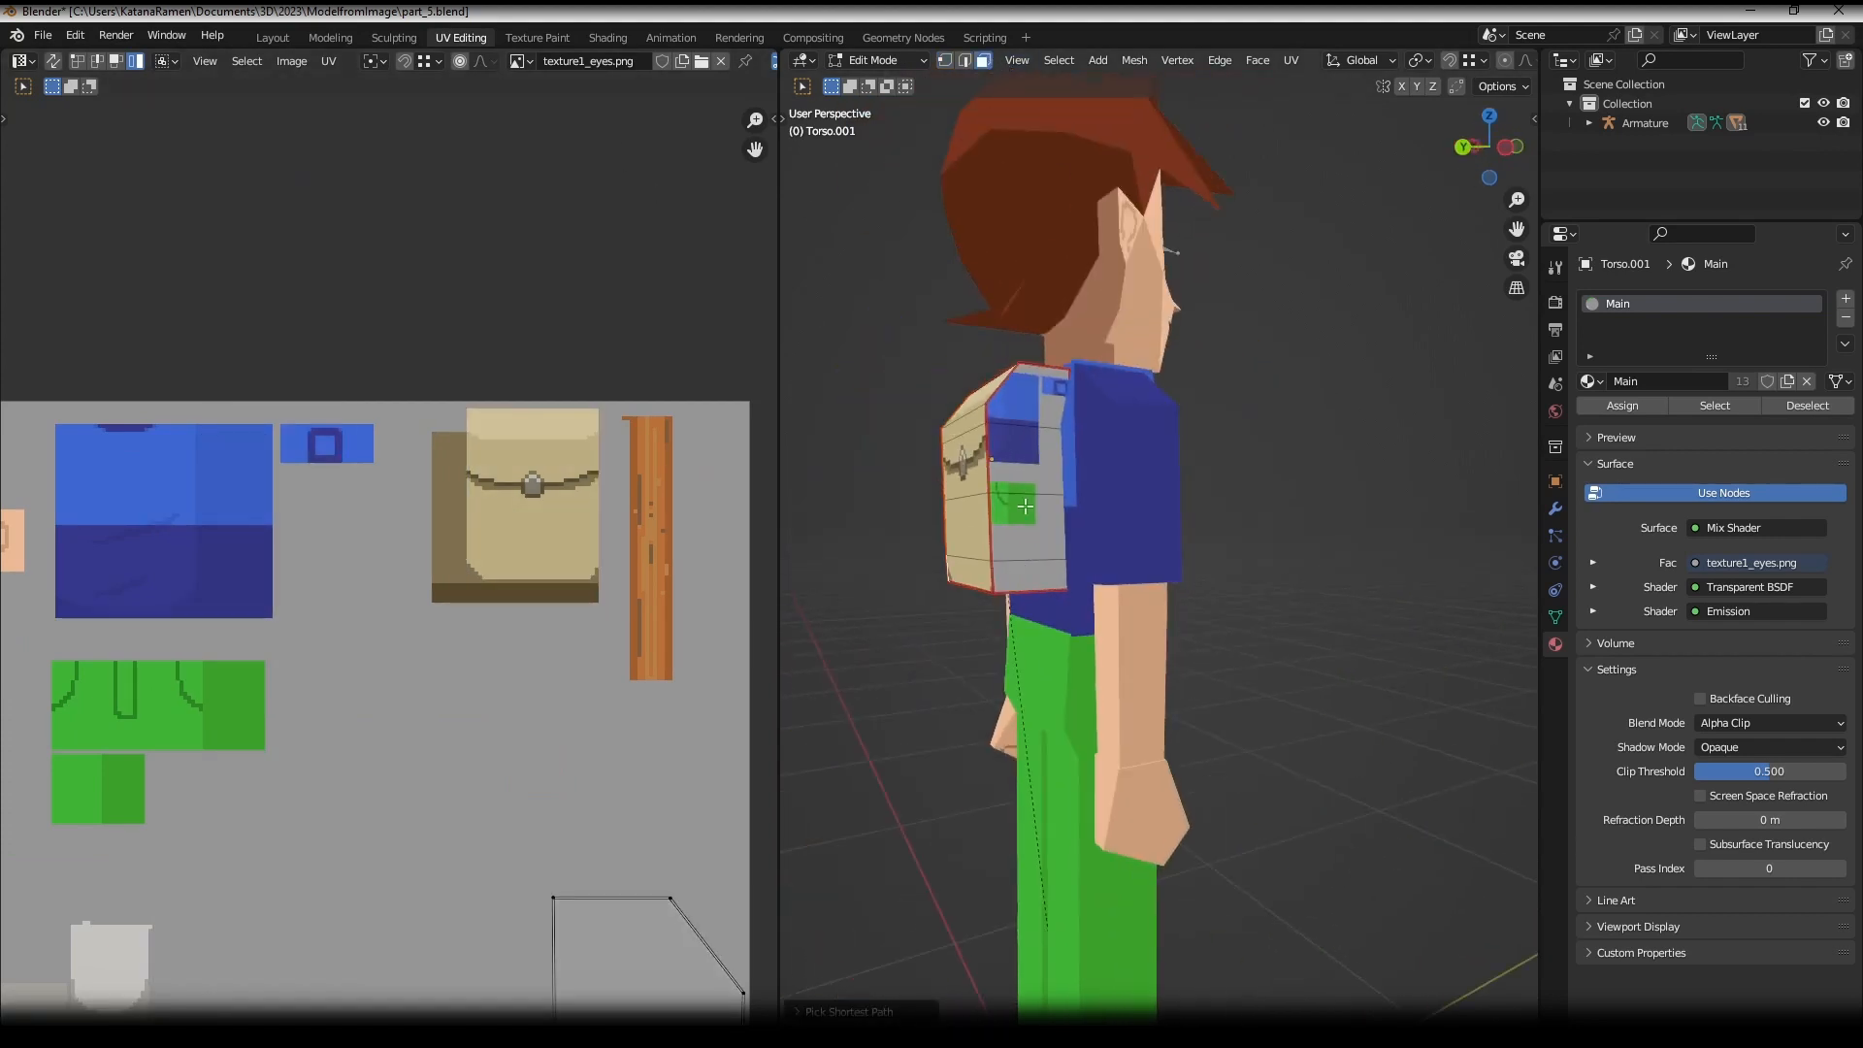
left_click(1042, 392, "shift")
left_click(1042, 585, "ctrl")
- Move one side panel's UV island next to the other side's island and mirror it along X
scroll(548, 667, "down", 4)
middle_click_drag(545, 669, 537, 617)
key("l")
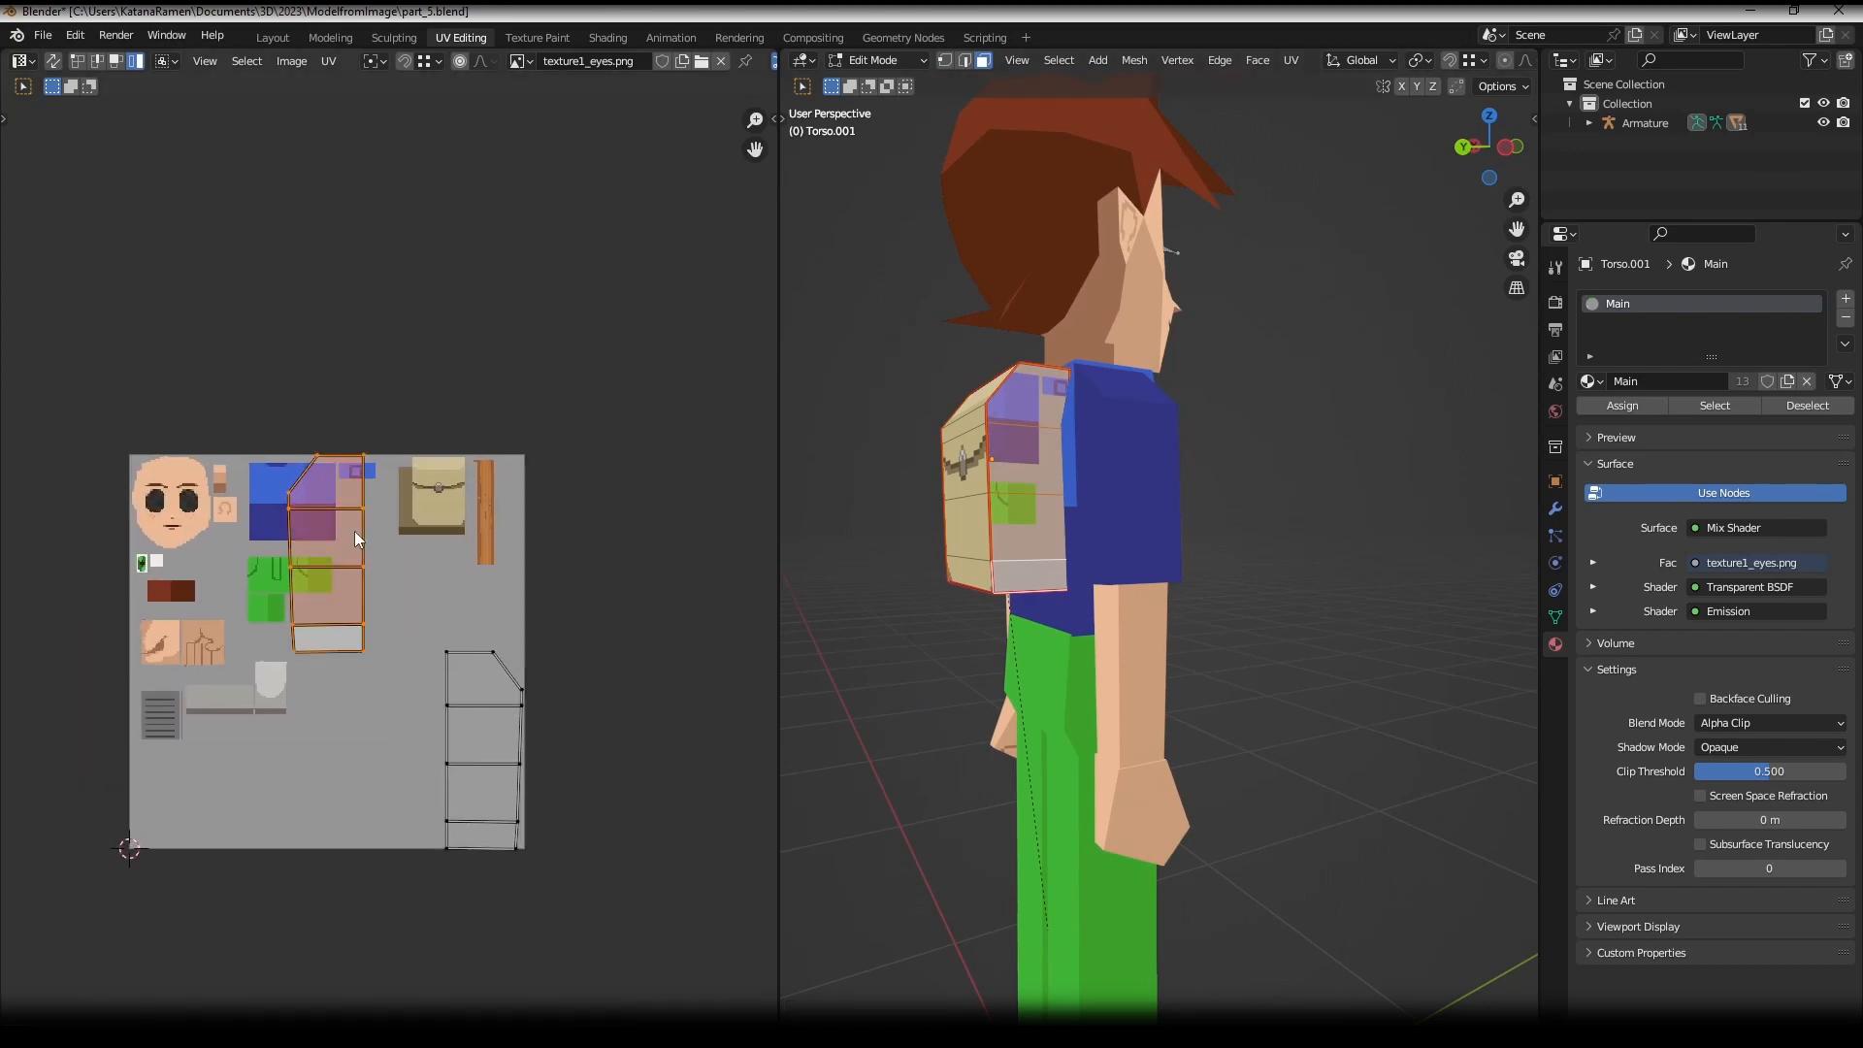
key("g")
left_click(433, 720)
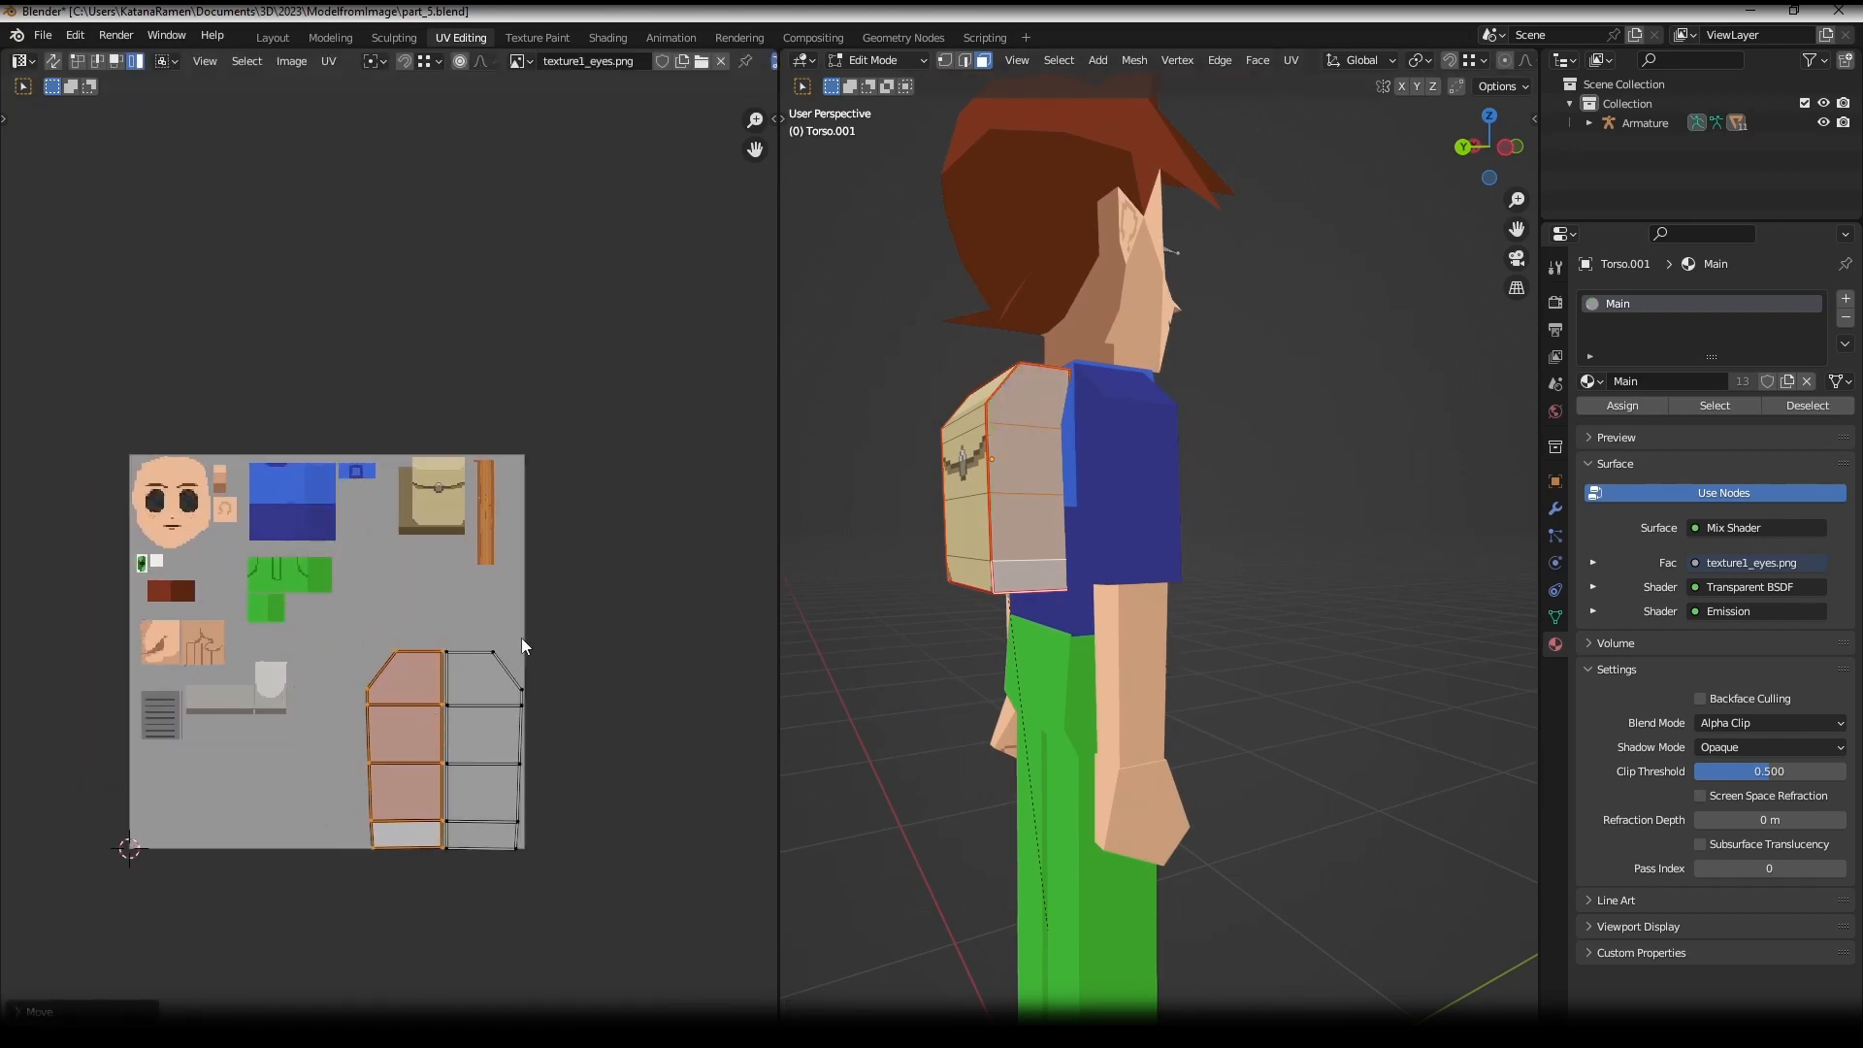
scroll(529, 669, "up", 3)
key("ctrl+m")
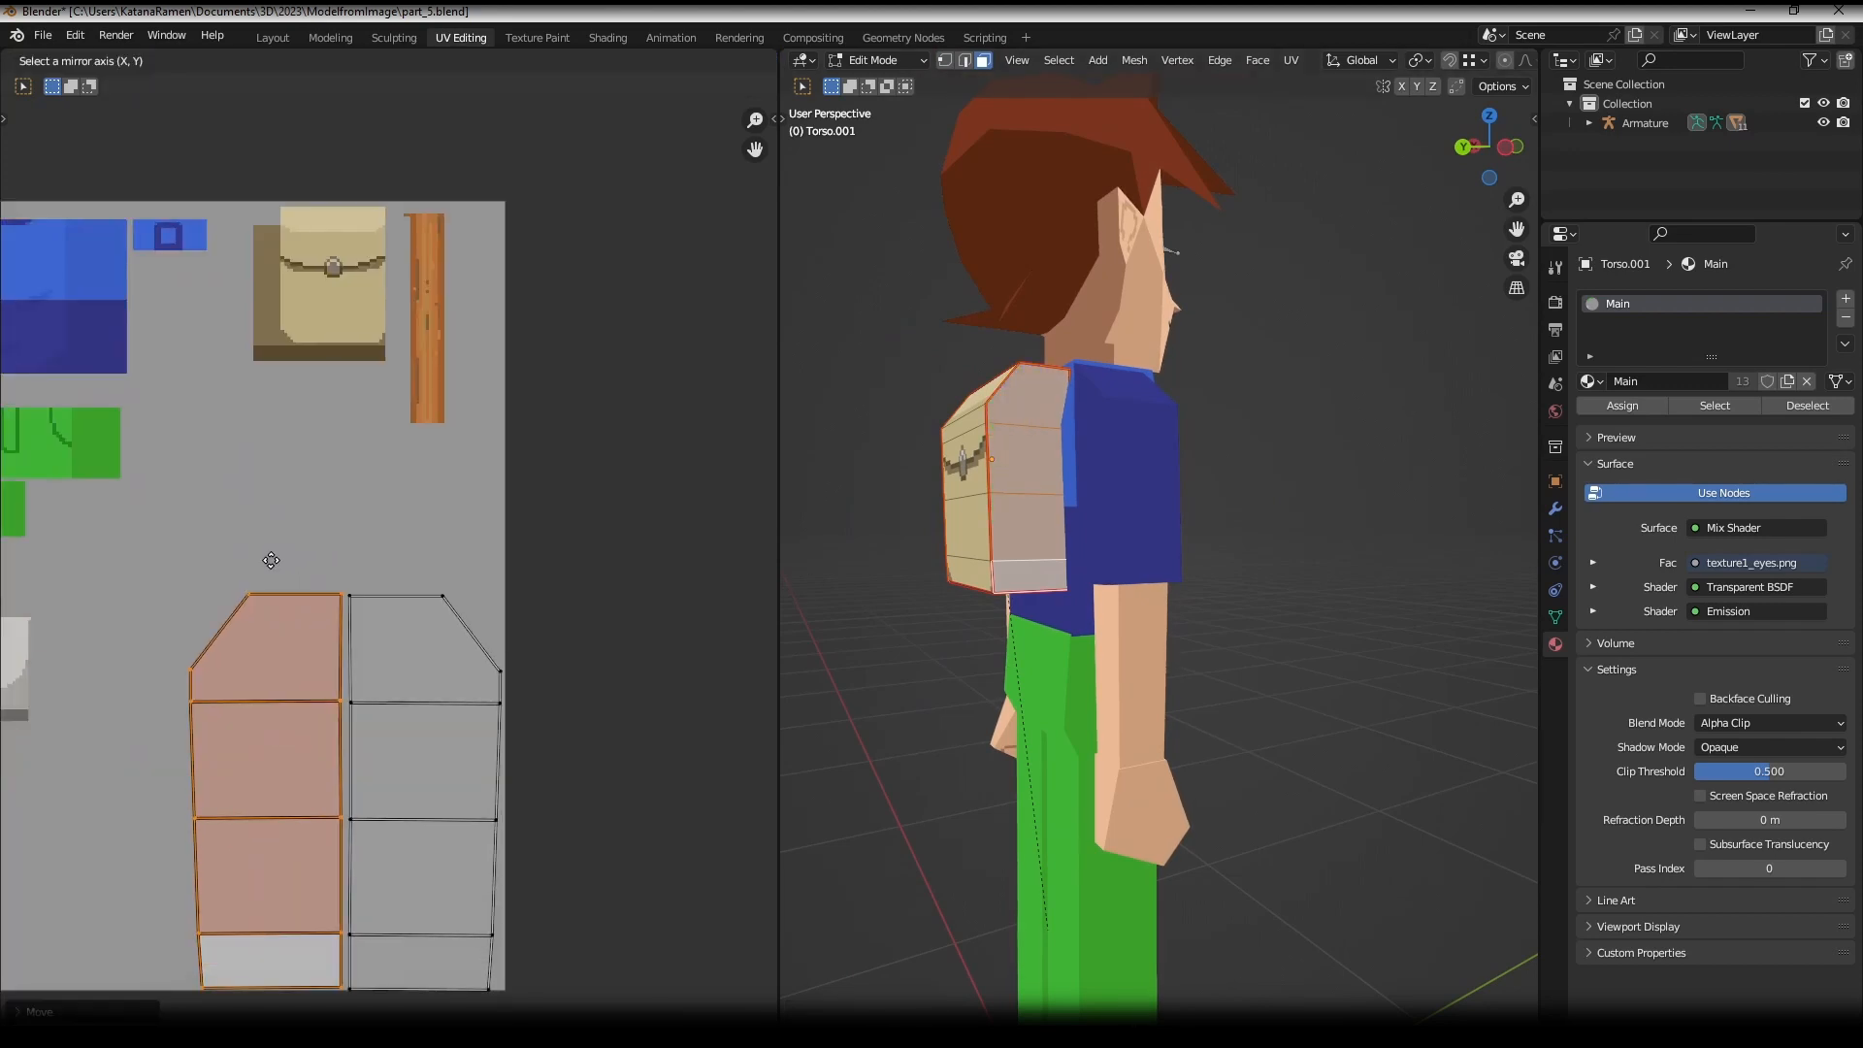
key("x")
left_click(278, 572)
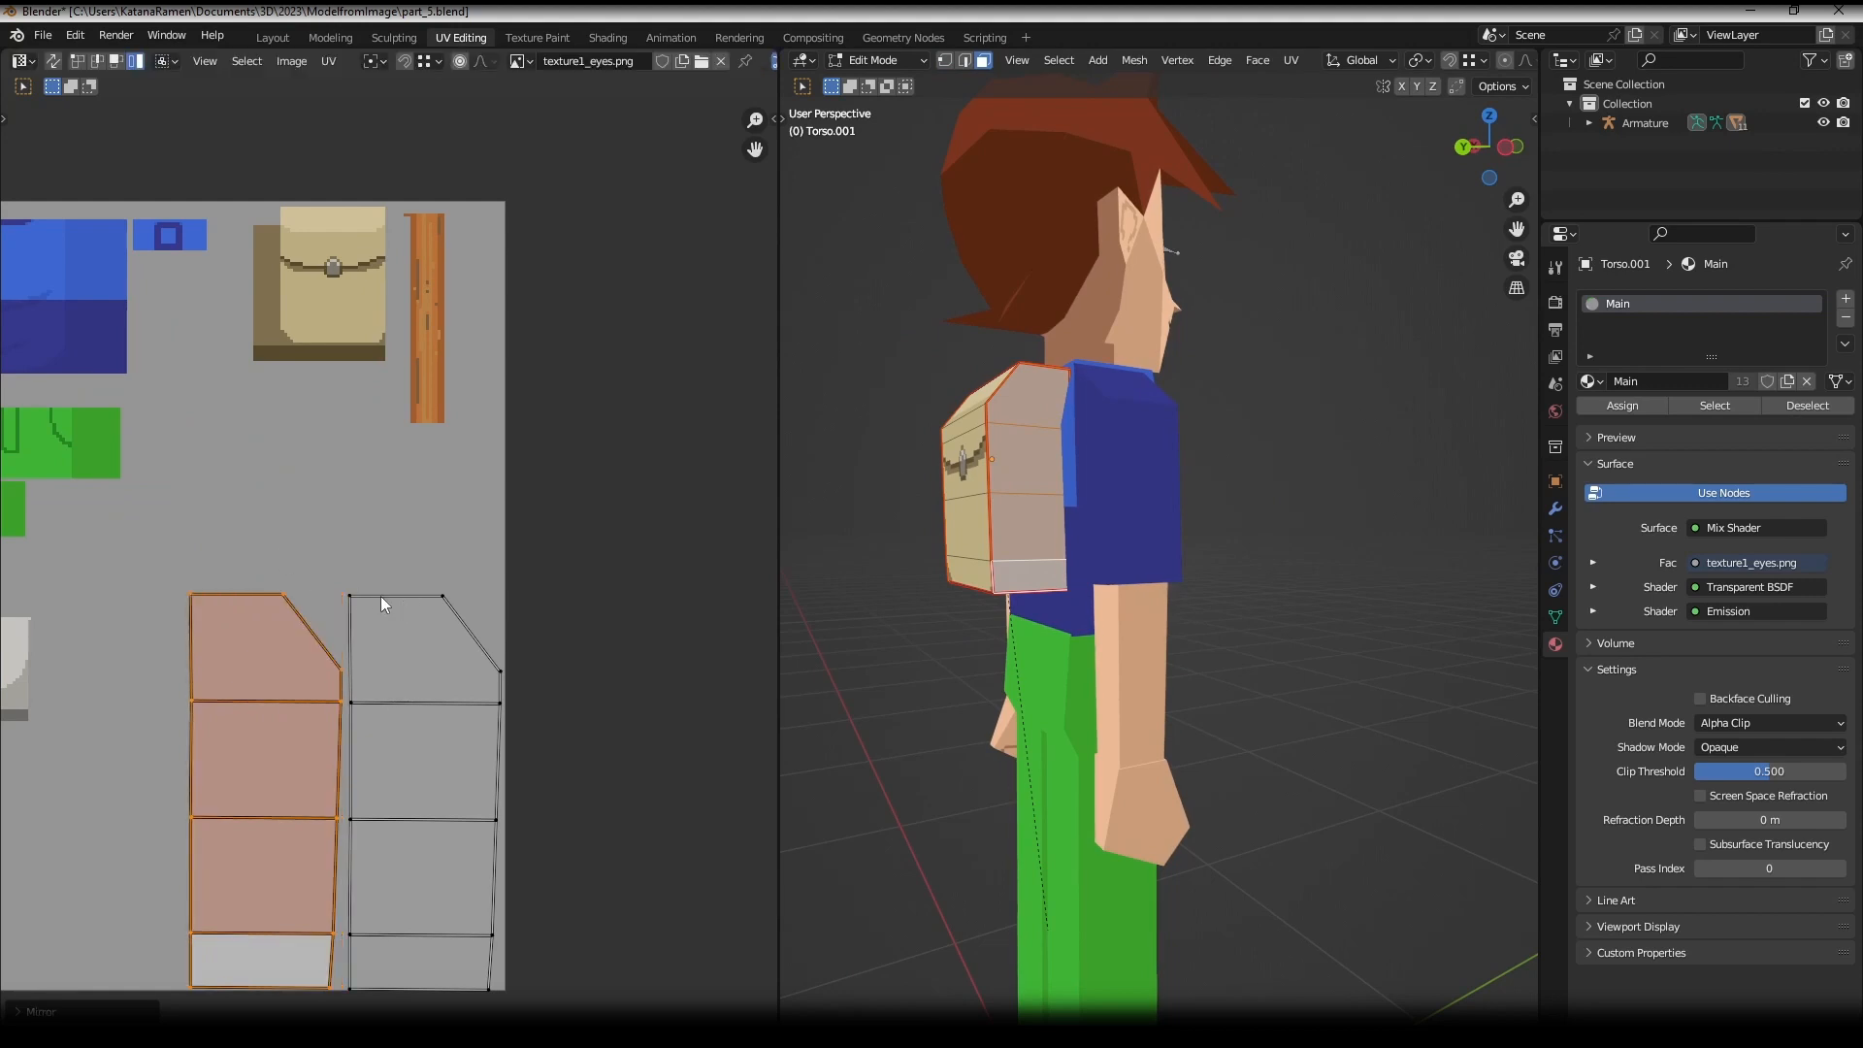
- Overlay the mirrored side island exactly on the other side's island using Vertex snapping
key("g")
left_click(516, 608)
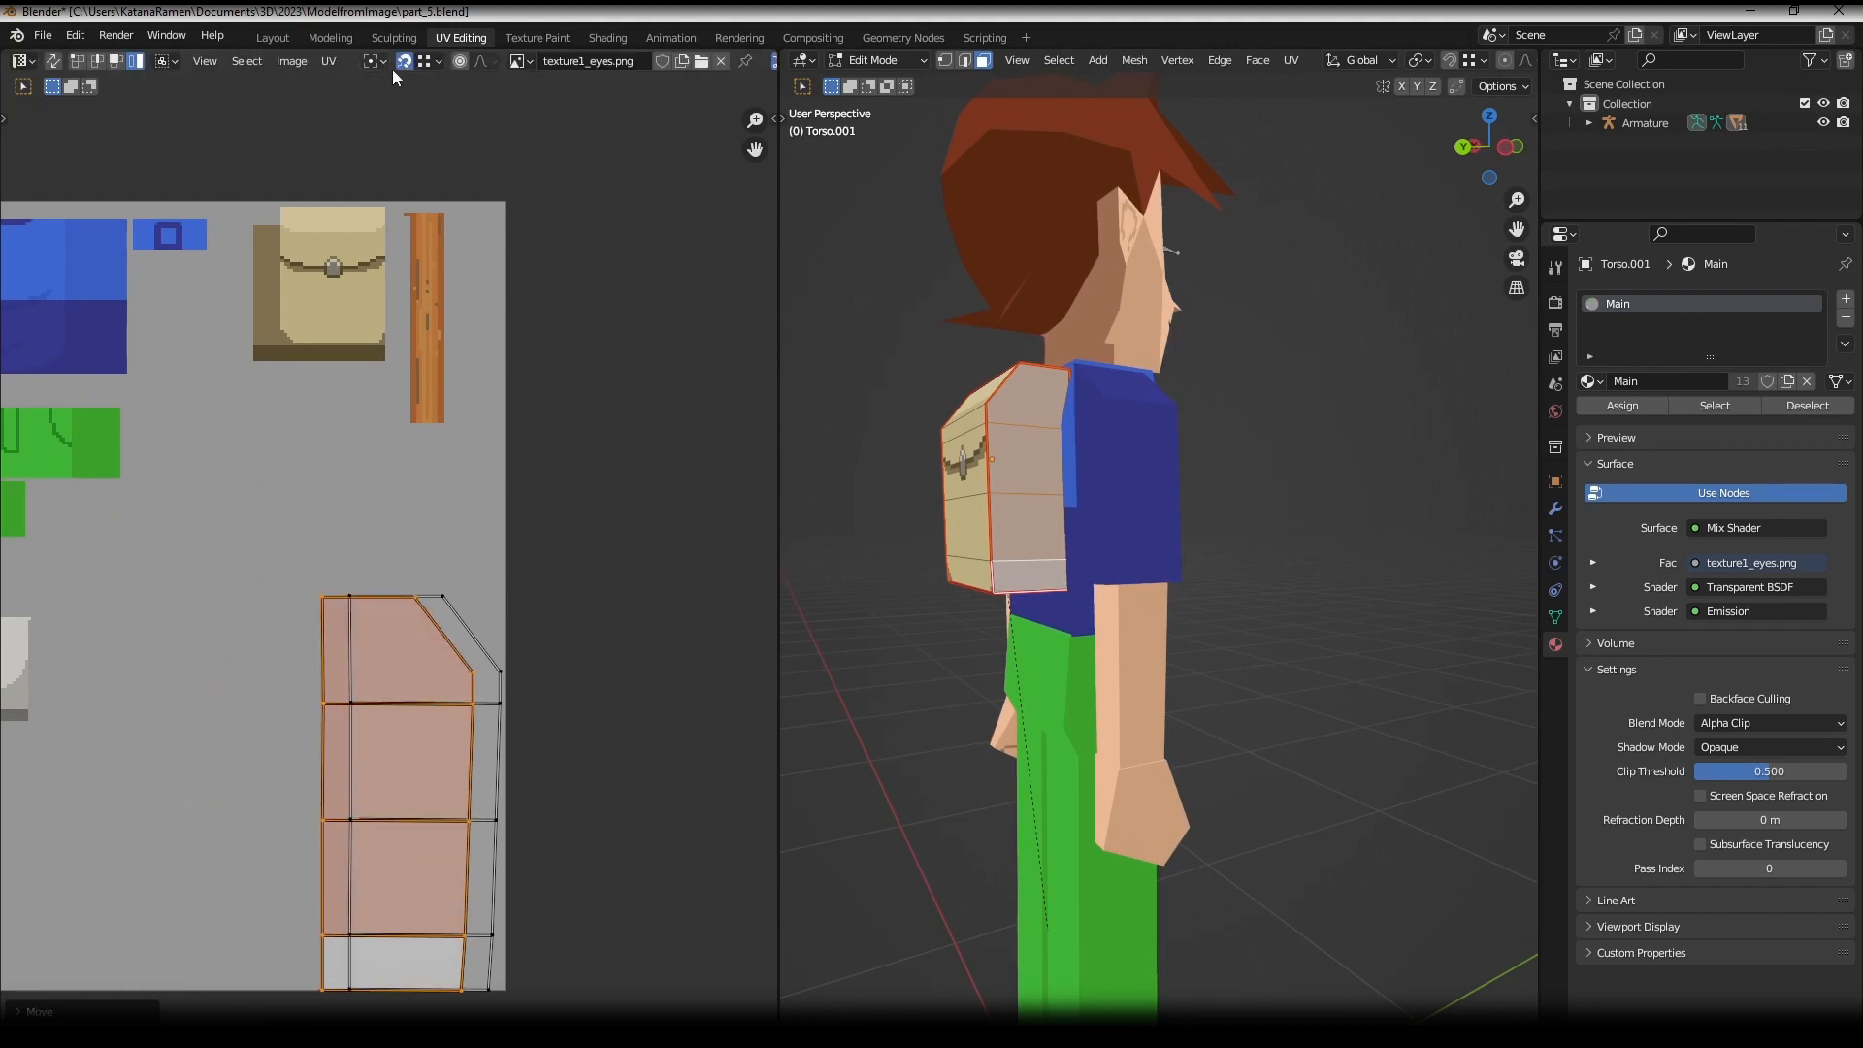
left_click(374, 60)
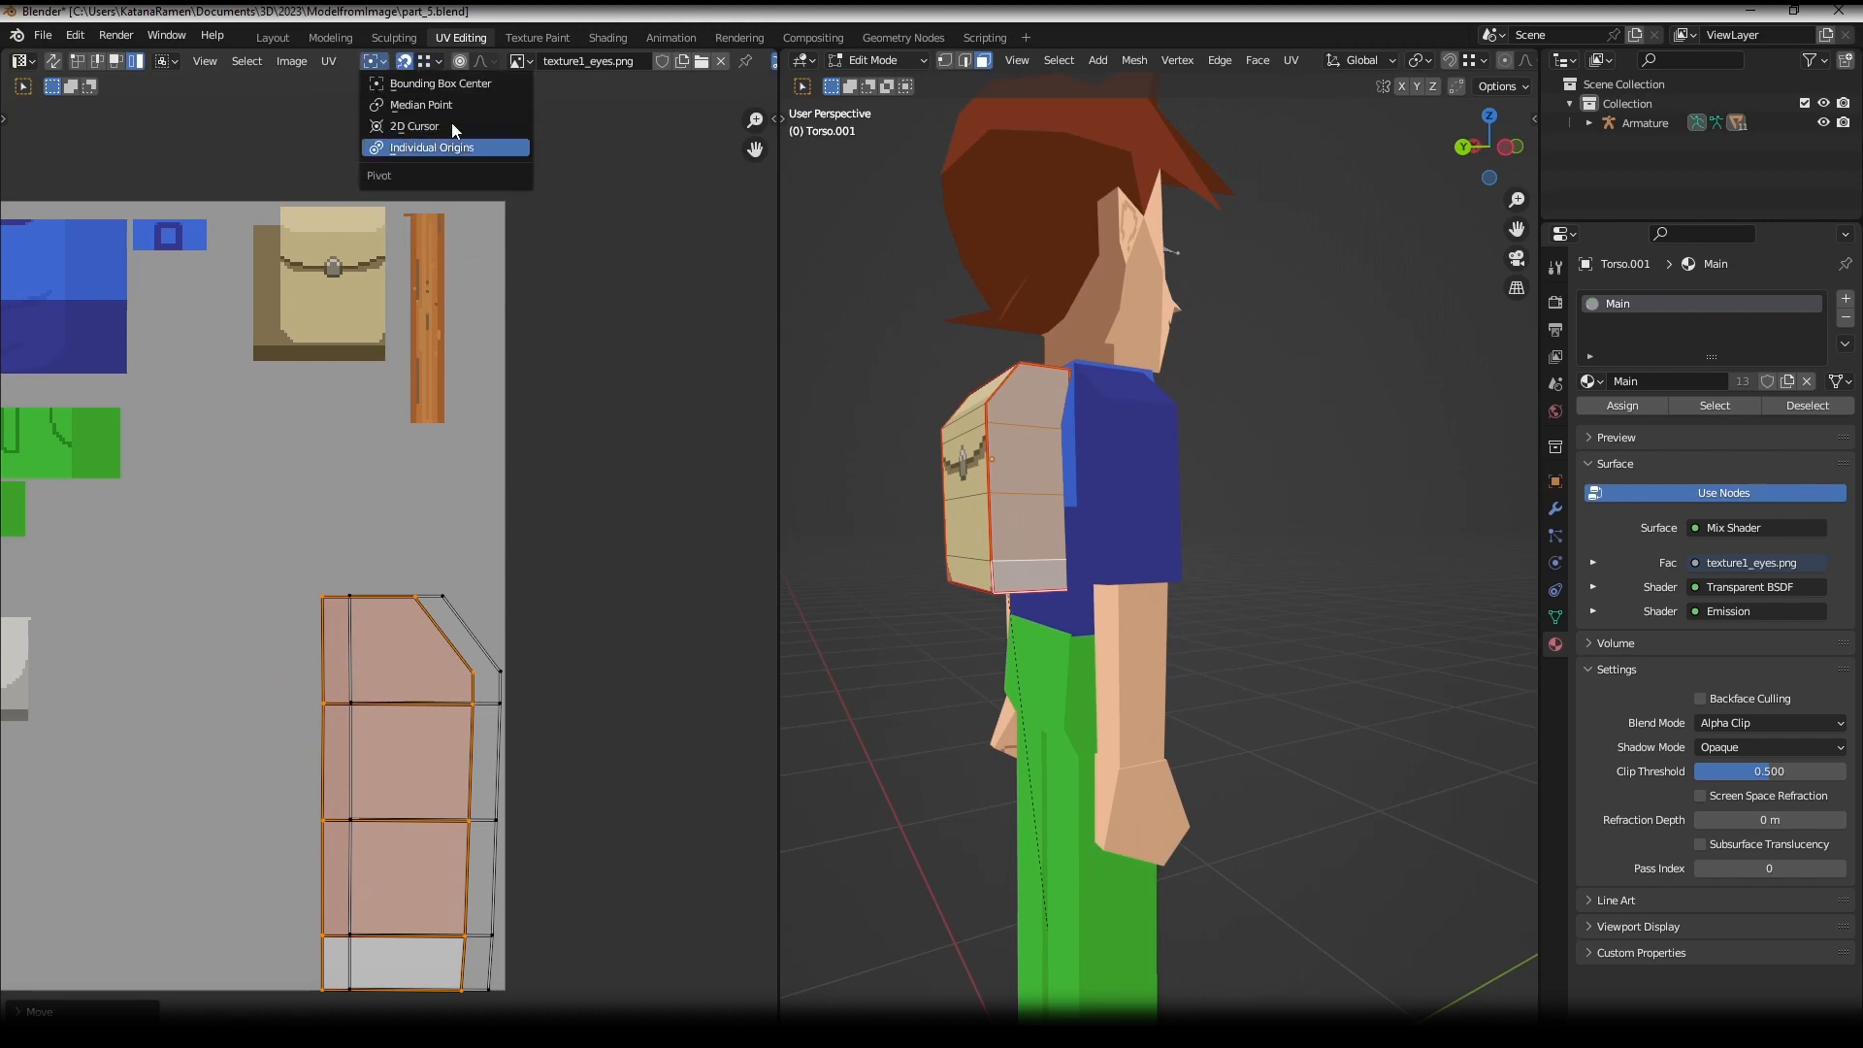
left_click(427, 61)
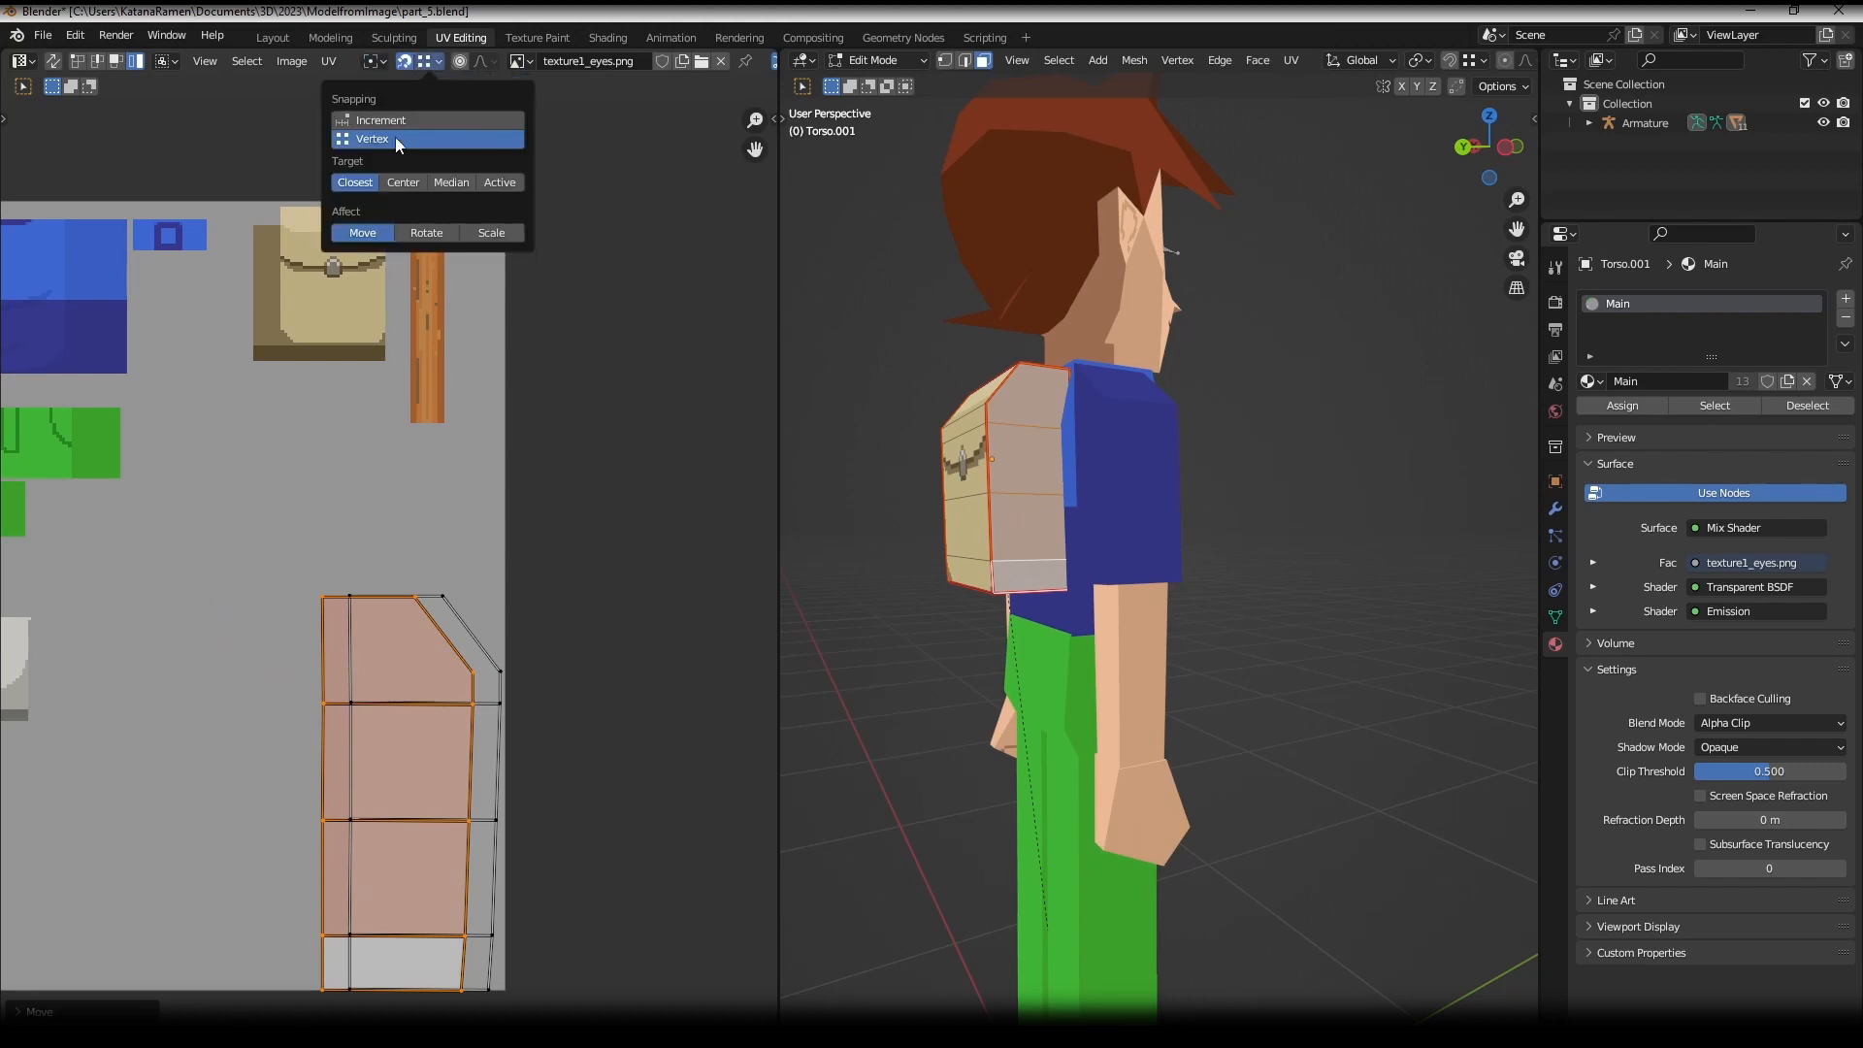
key("g")
left_click(349, 597)
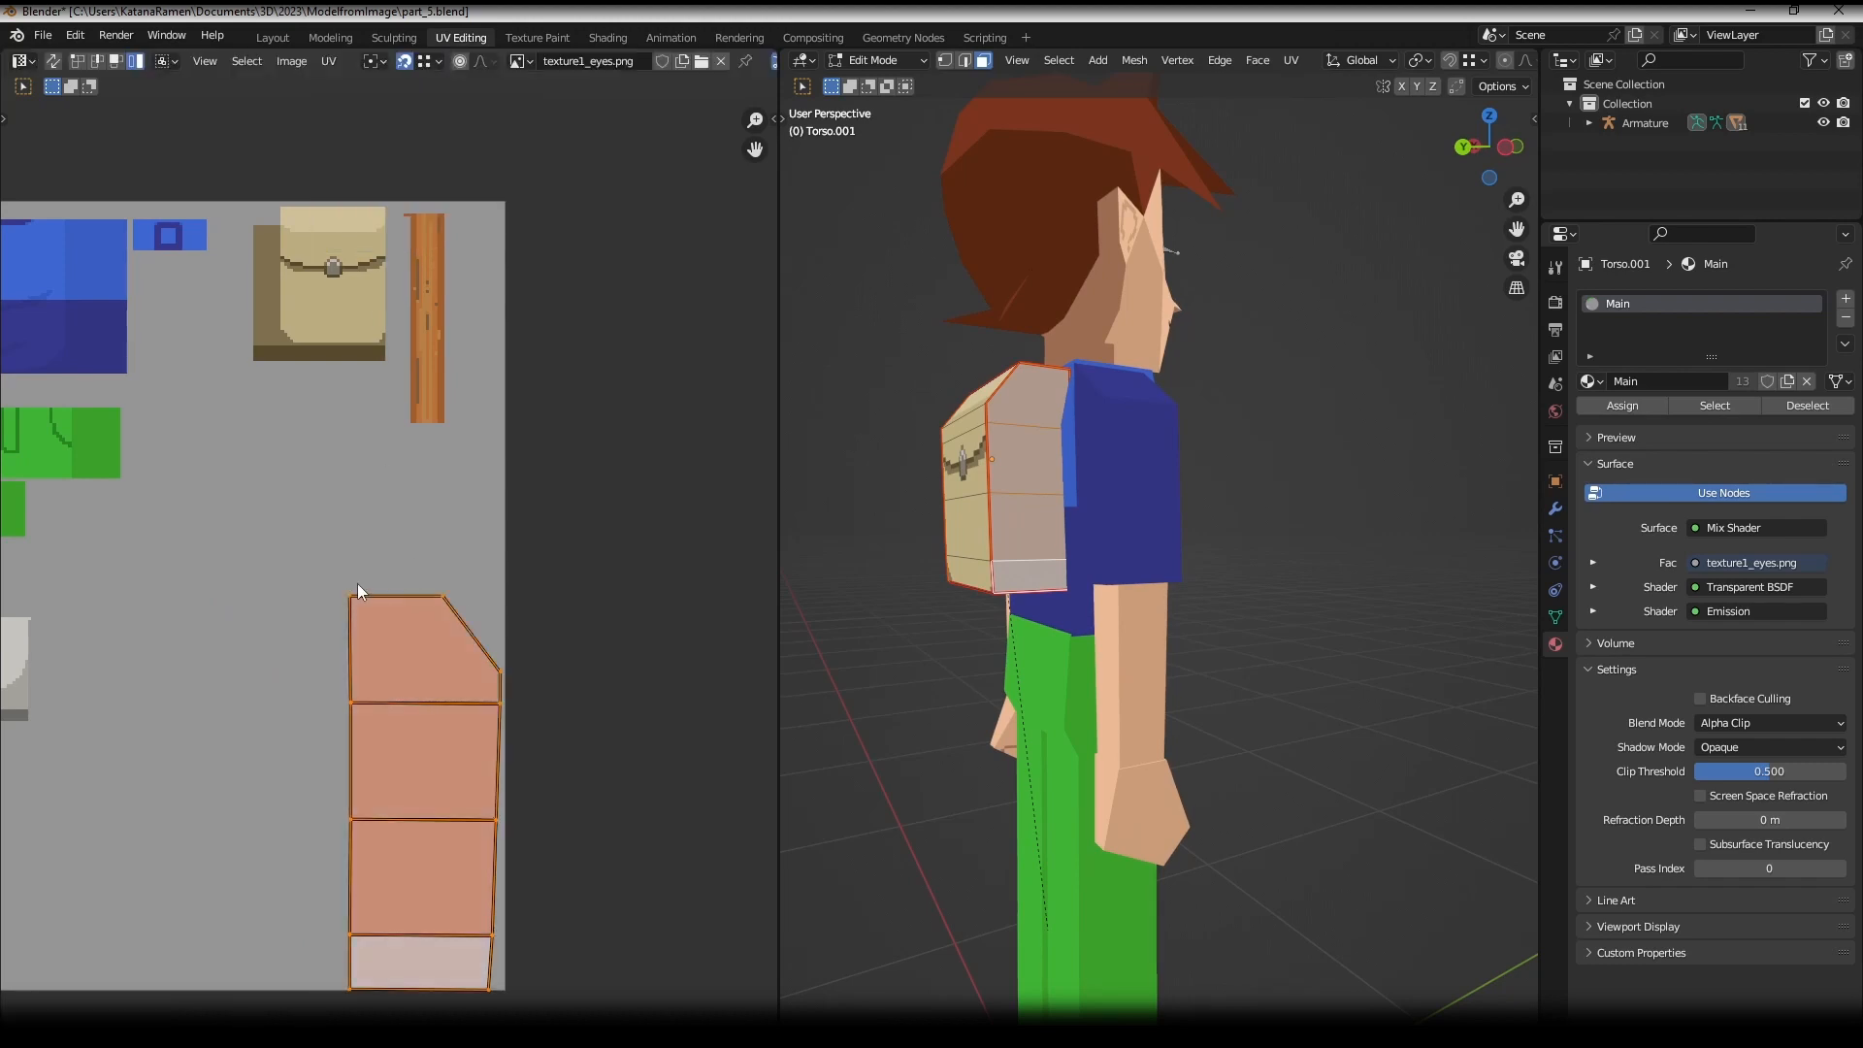
- Move both stacked side islands to the backpack drawing and shrink them to fit the brown side strip
key("g")
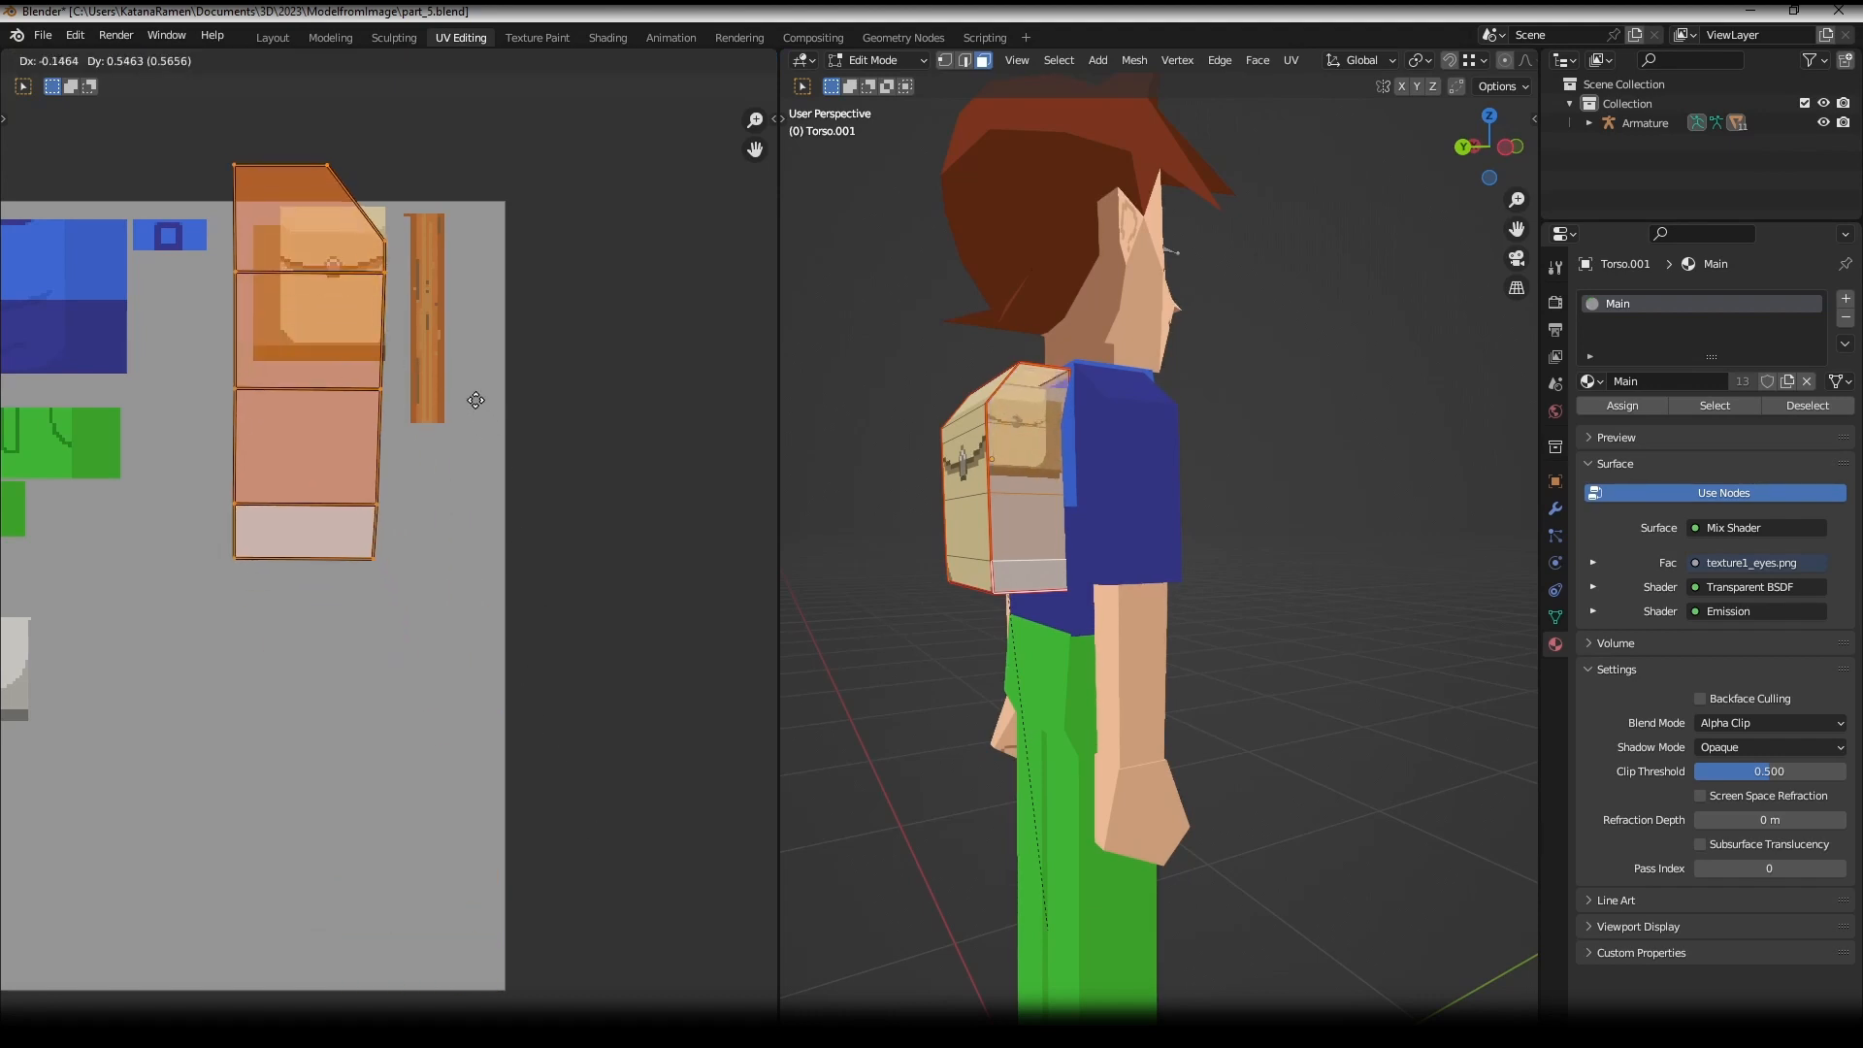
left_click(476, 401)
key("s")
left_click(372, 383)
key("s")
left_click(464, 442)
key("g")
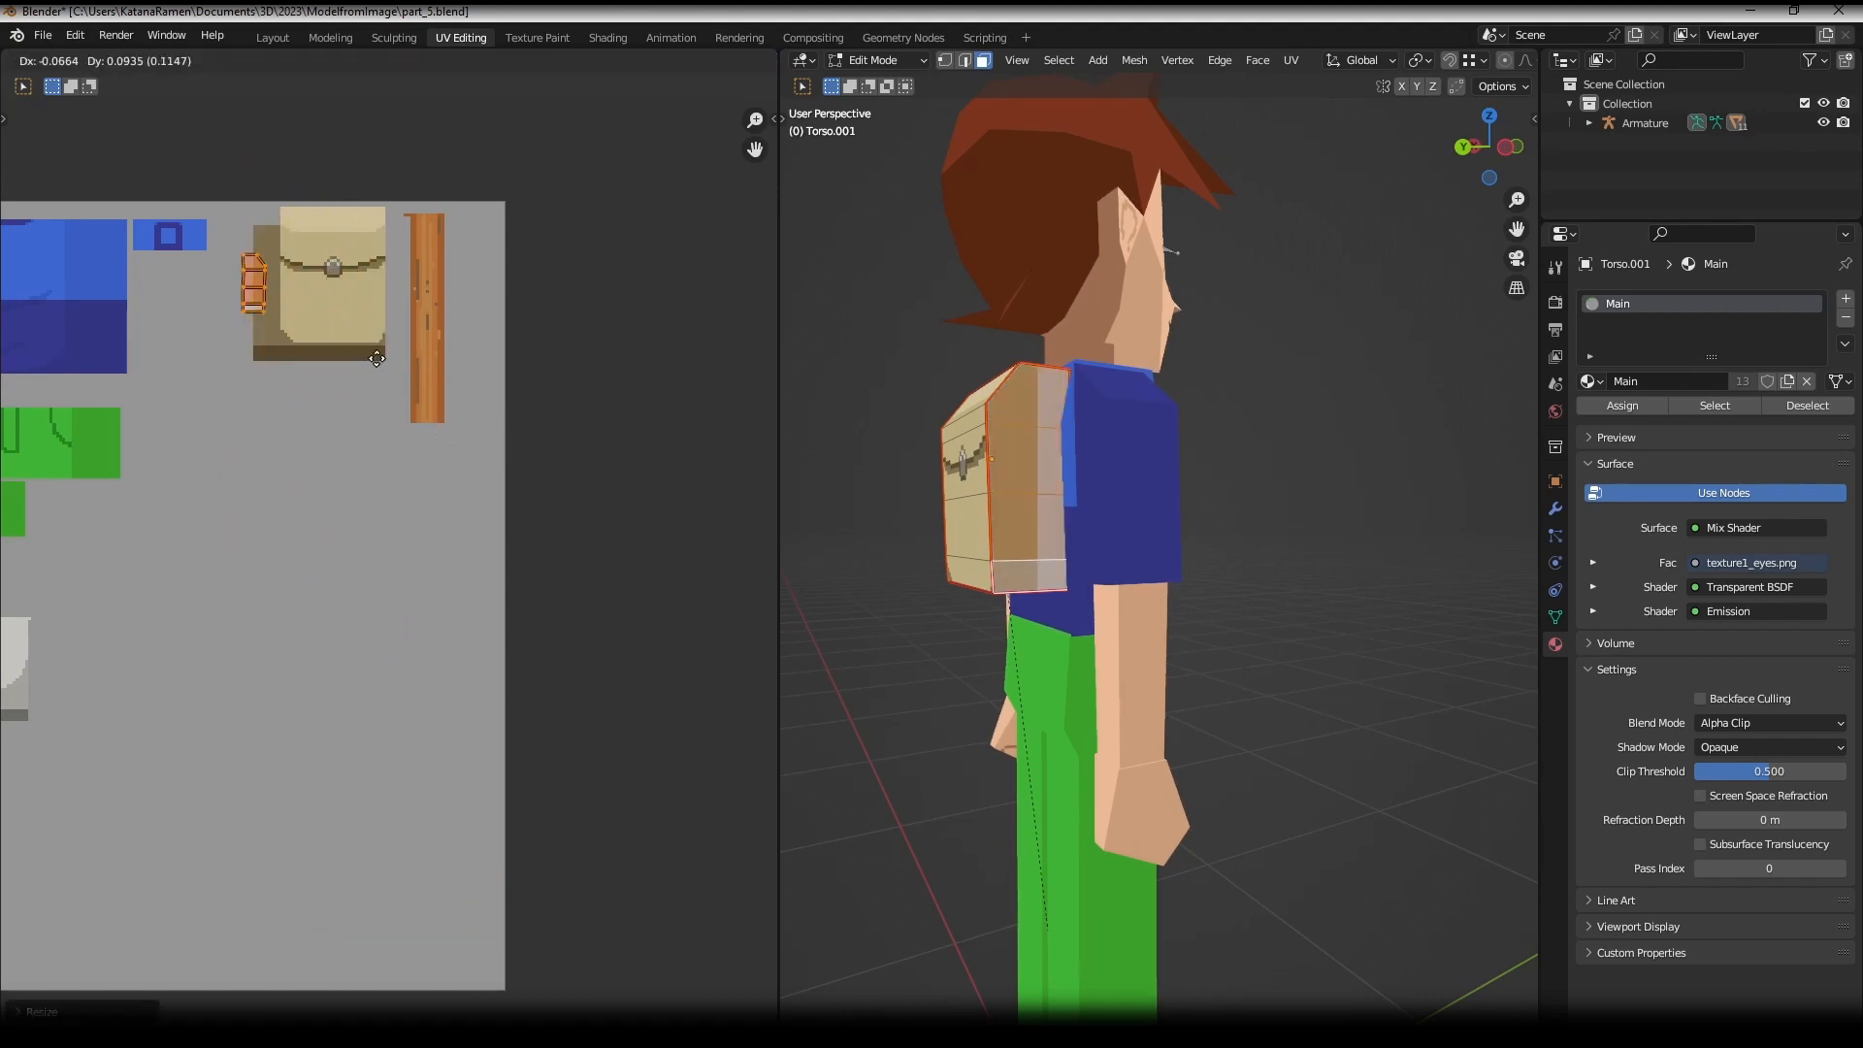
left_click(395, 370)
- Mirror the stacked side islands horizontally and adjust their position within the brown side strip
scroll(379, 369, "up", 2)
middle_click_drag(277, 338, 348, 709)
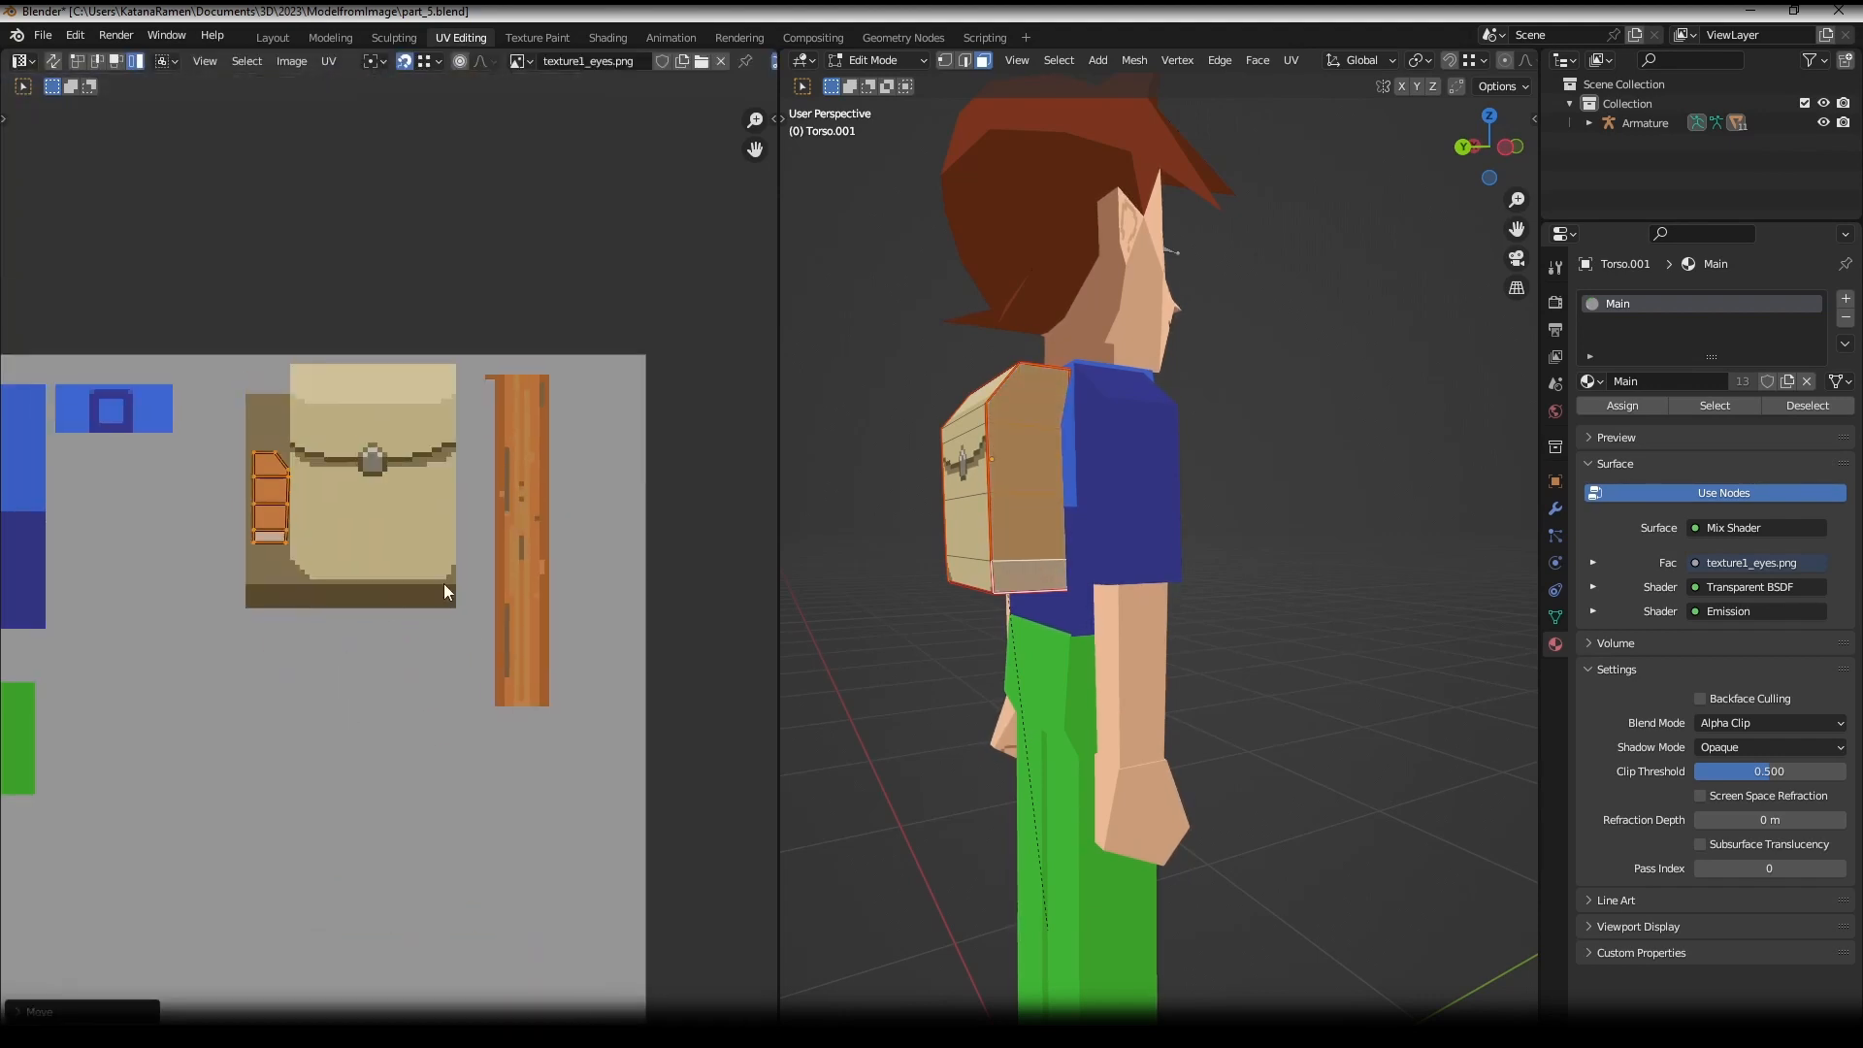
scroll(411, 528, "up", 3)
middle_click_drag(328, 491, 523, 647)
scroll(383, 612, "up", 1)
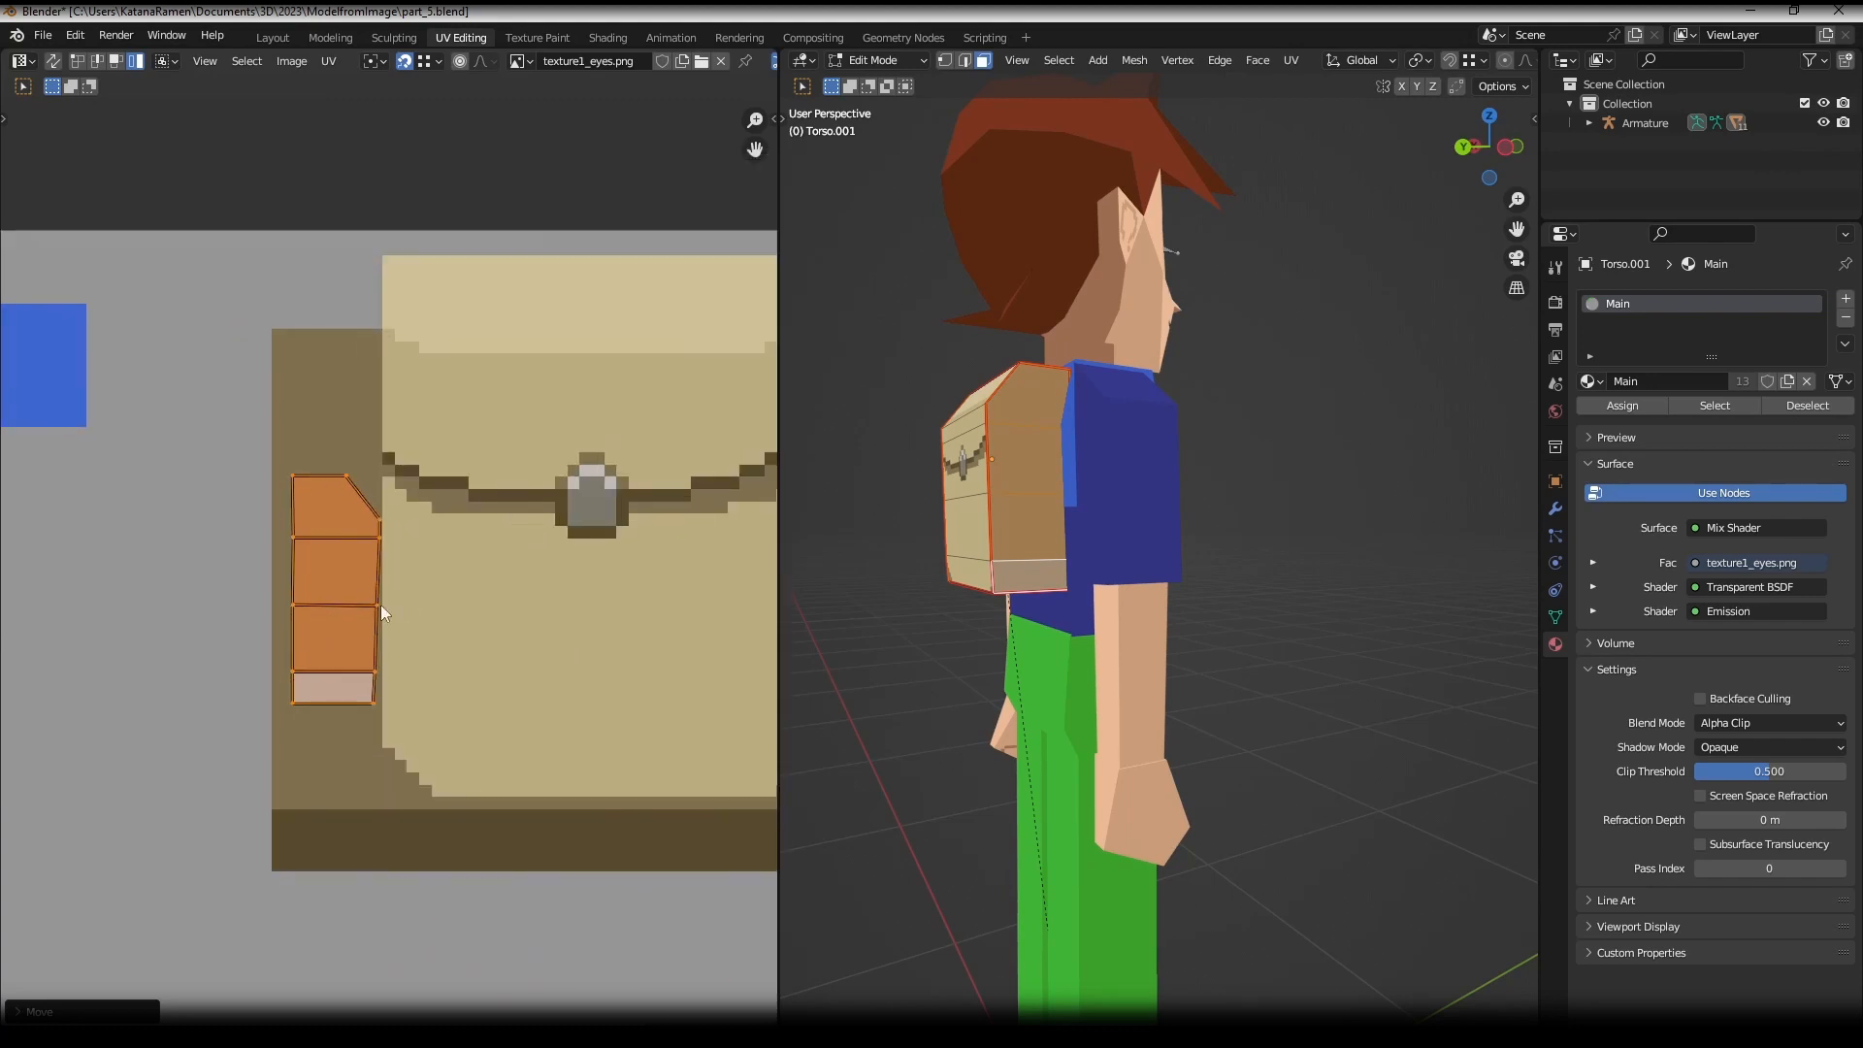
key("ctrl+m")
left_click(475, 481)
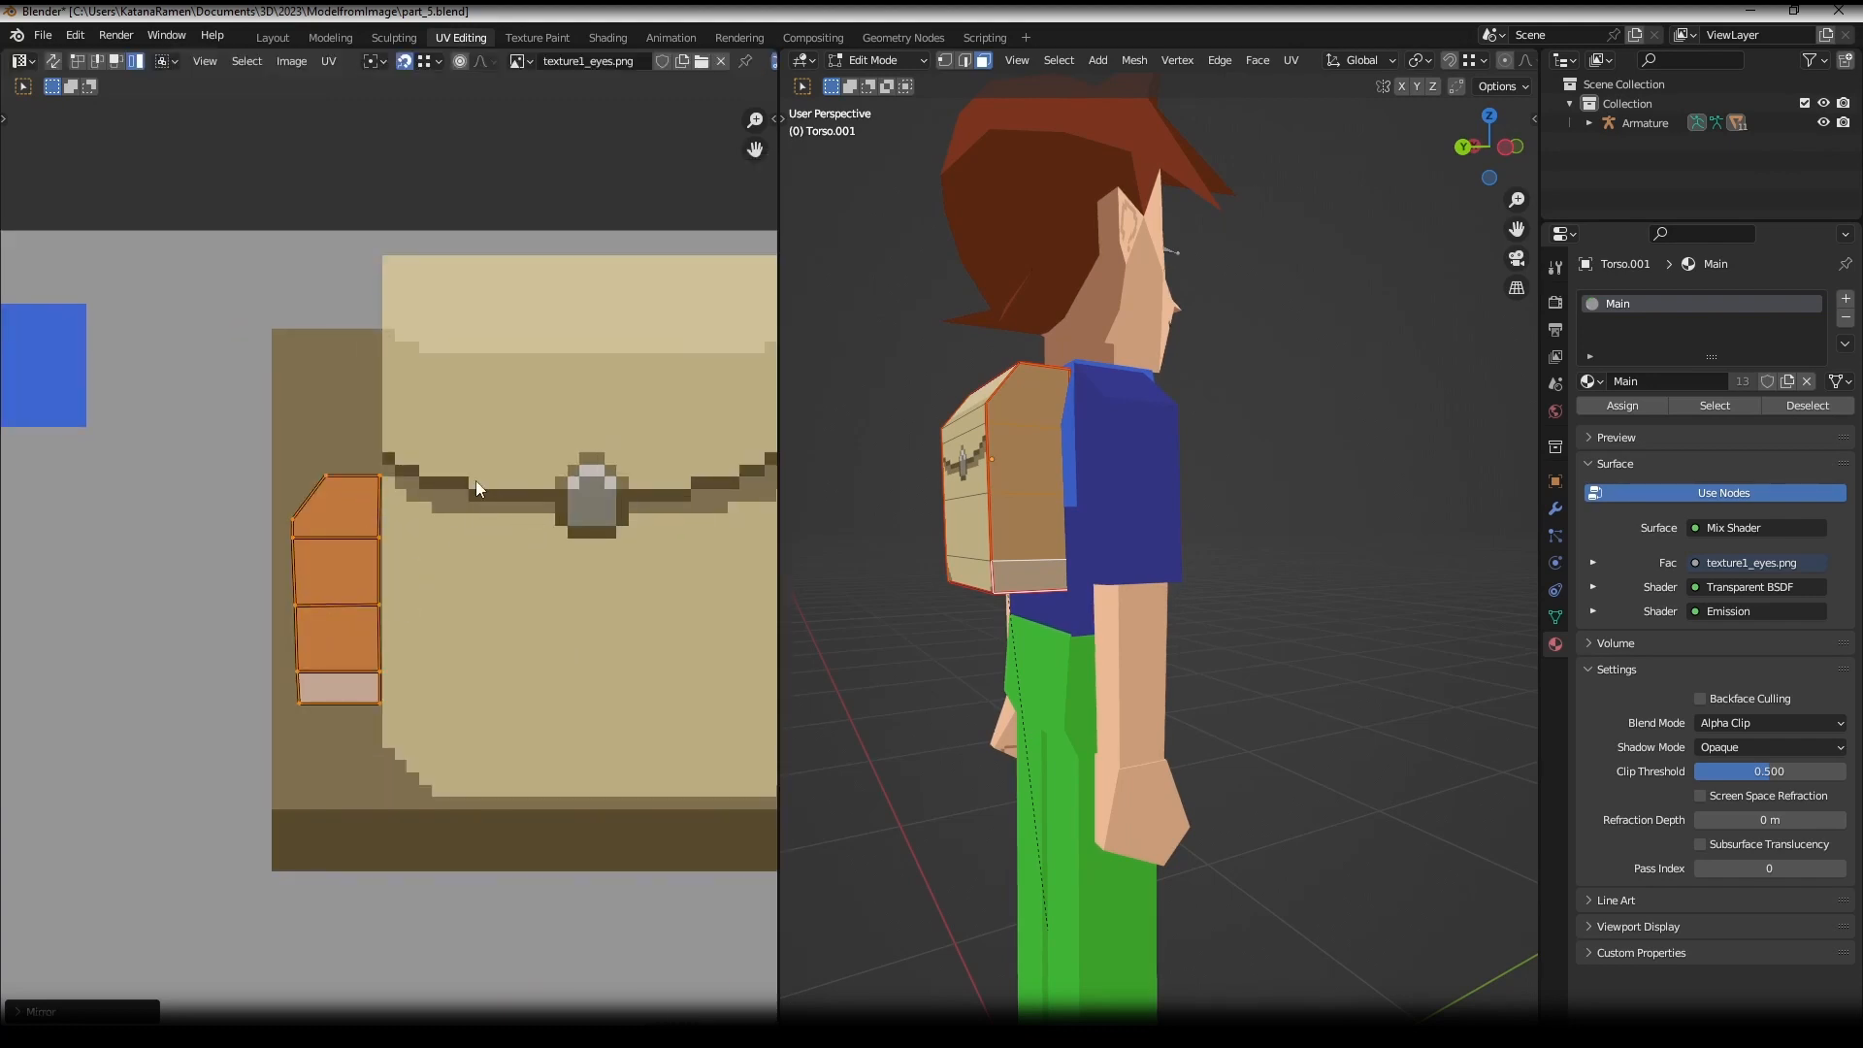
key("g")
left_click(466, 449)
- Return to Object Mode and rename the finished object "backpack" in its object properties
key("Tab")
scroll(1116, 534, "down", 2)
middle_click_drag(1184, 569, 1132, 479)
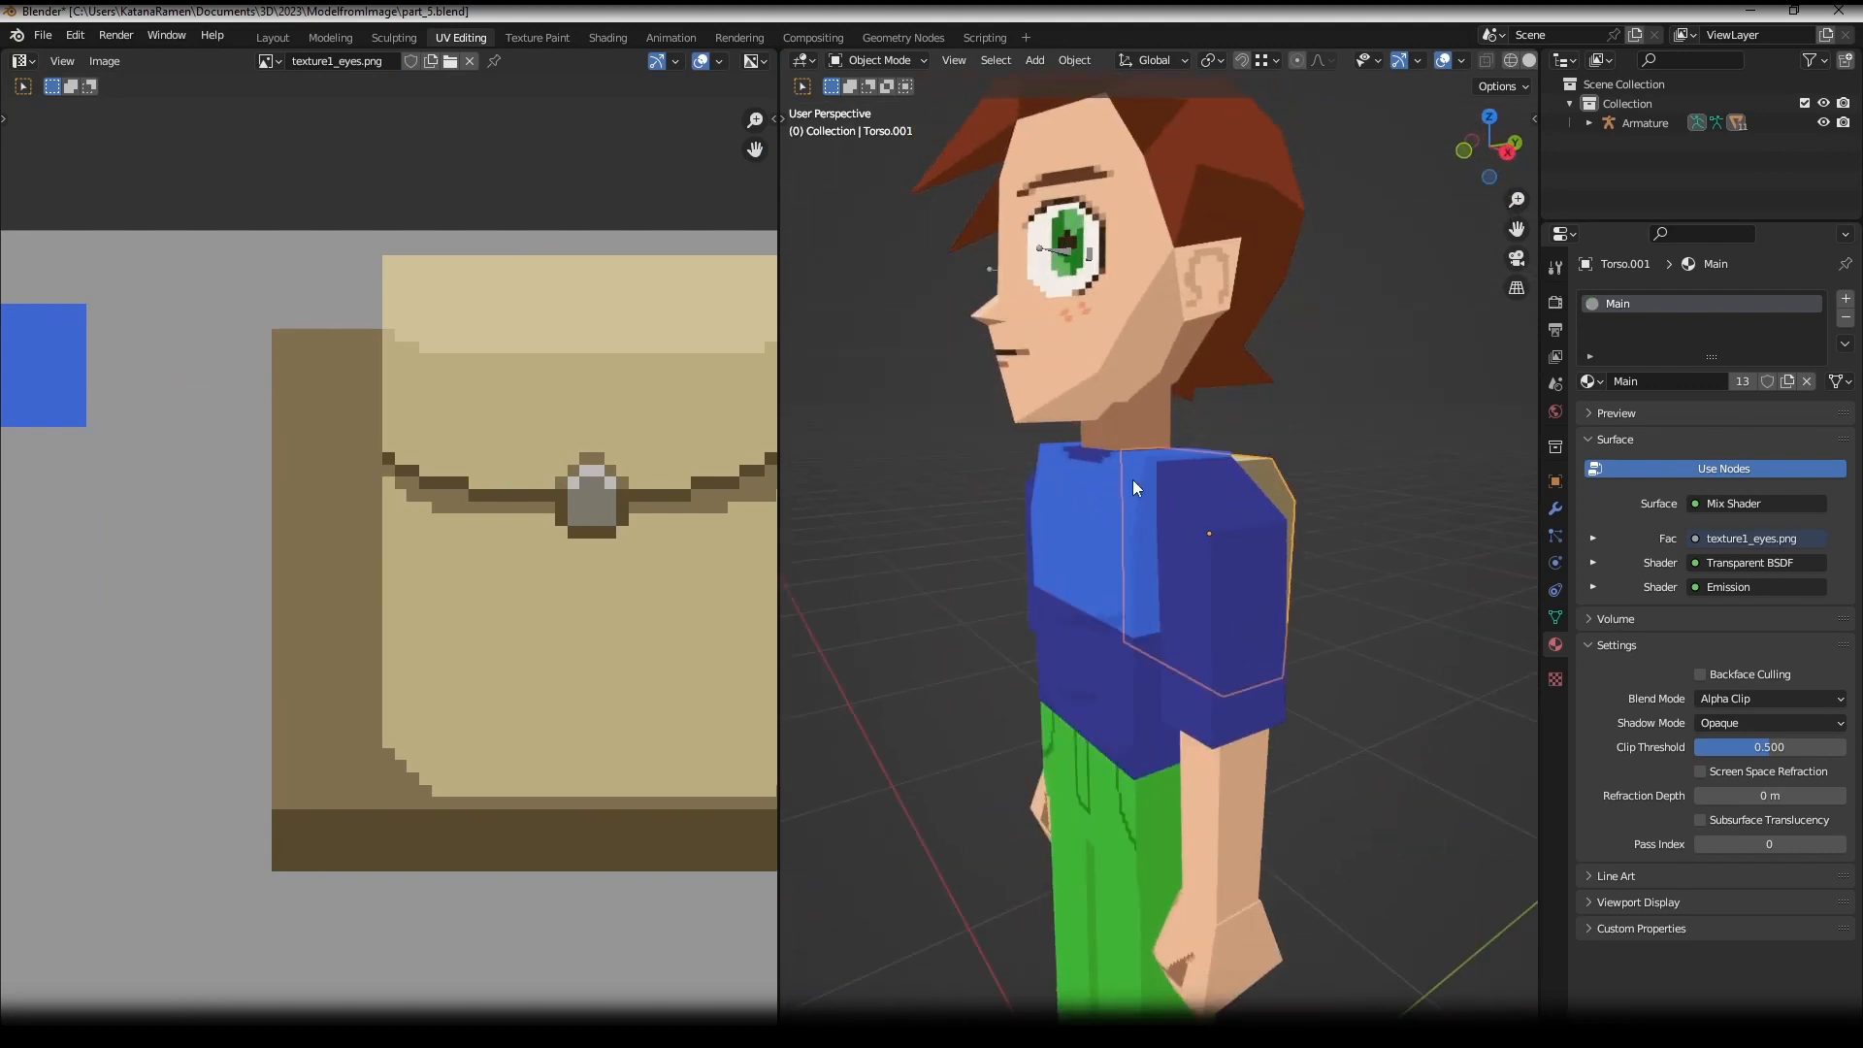
middle_click_drag(1353, 491, 1202, 538)
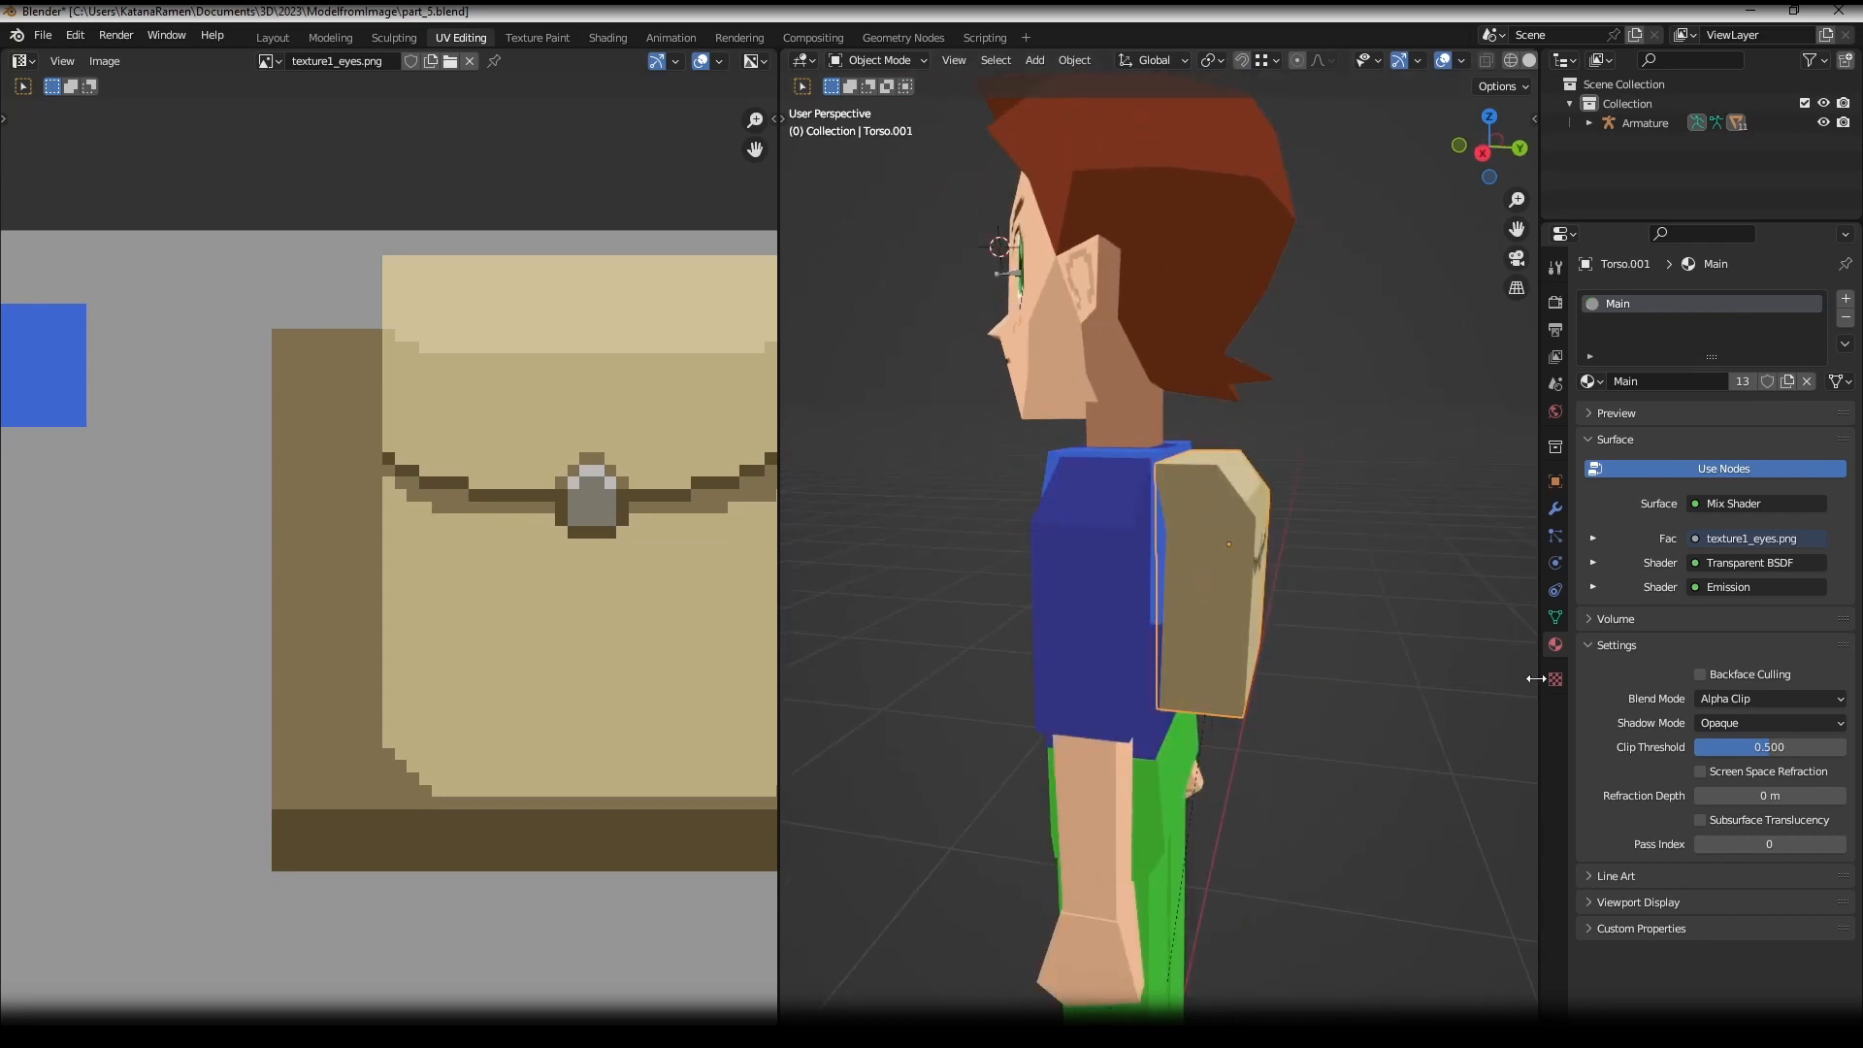
left_click(1556, 481)
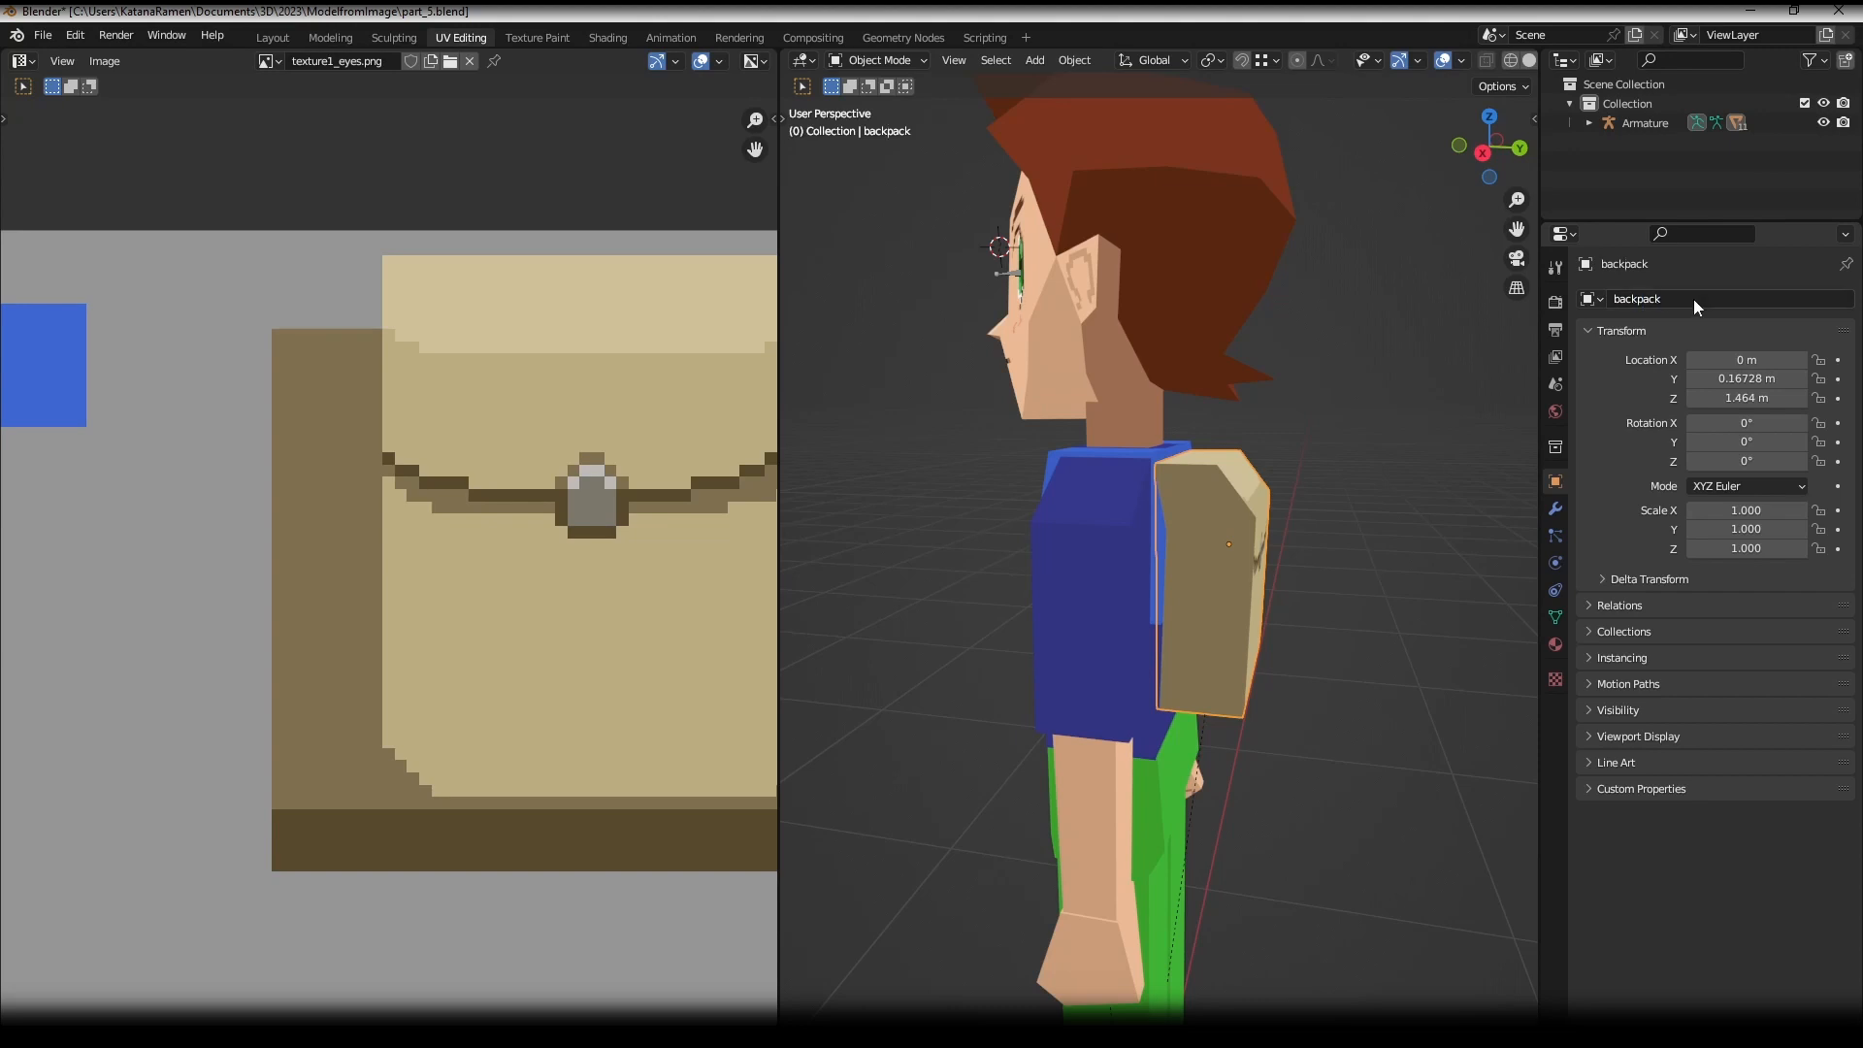
- Select the backpack's parent armature and switch it to Pose Mode
left_click(879, 60)
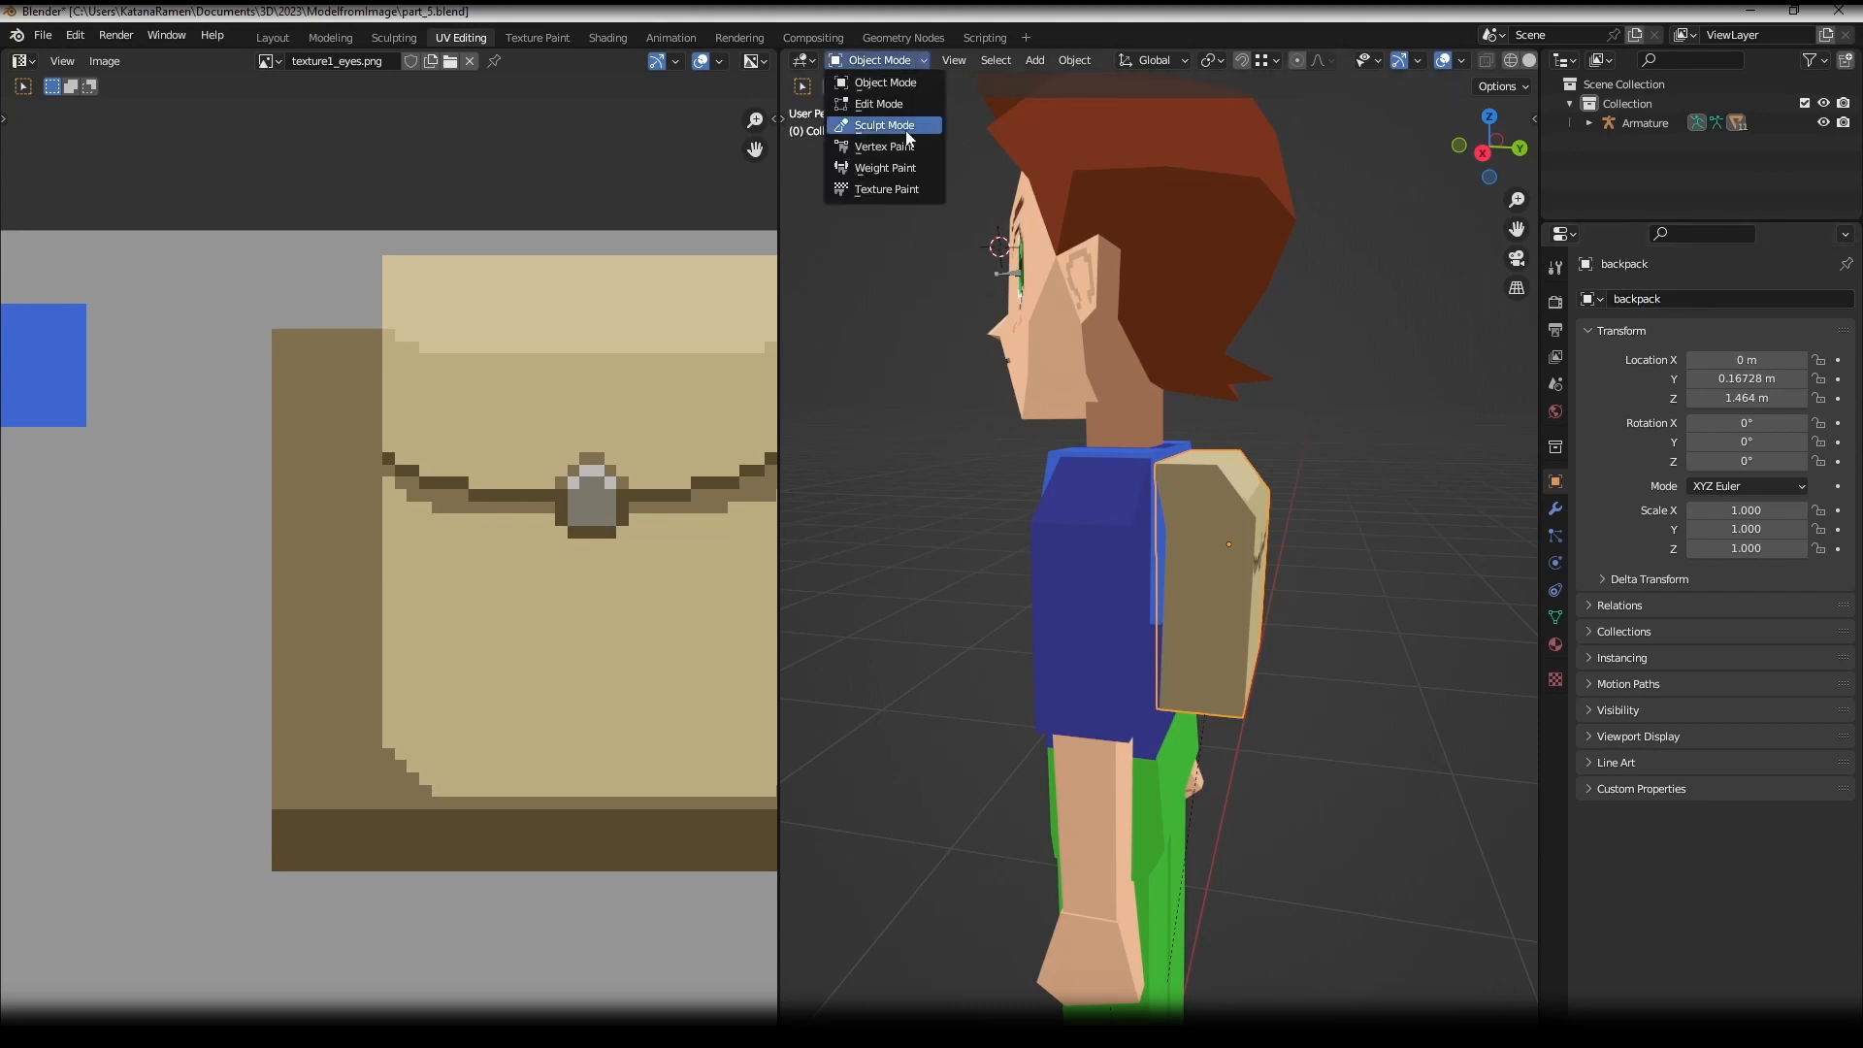
left_click(884, 82)
left_click(1097, 423)
key("bracketleft")
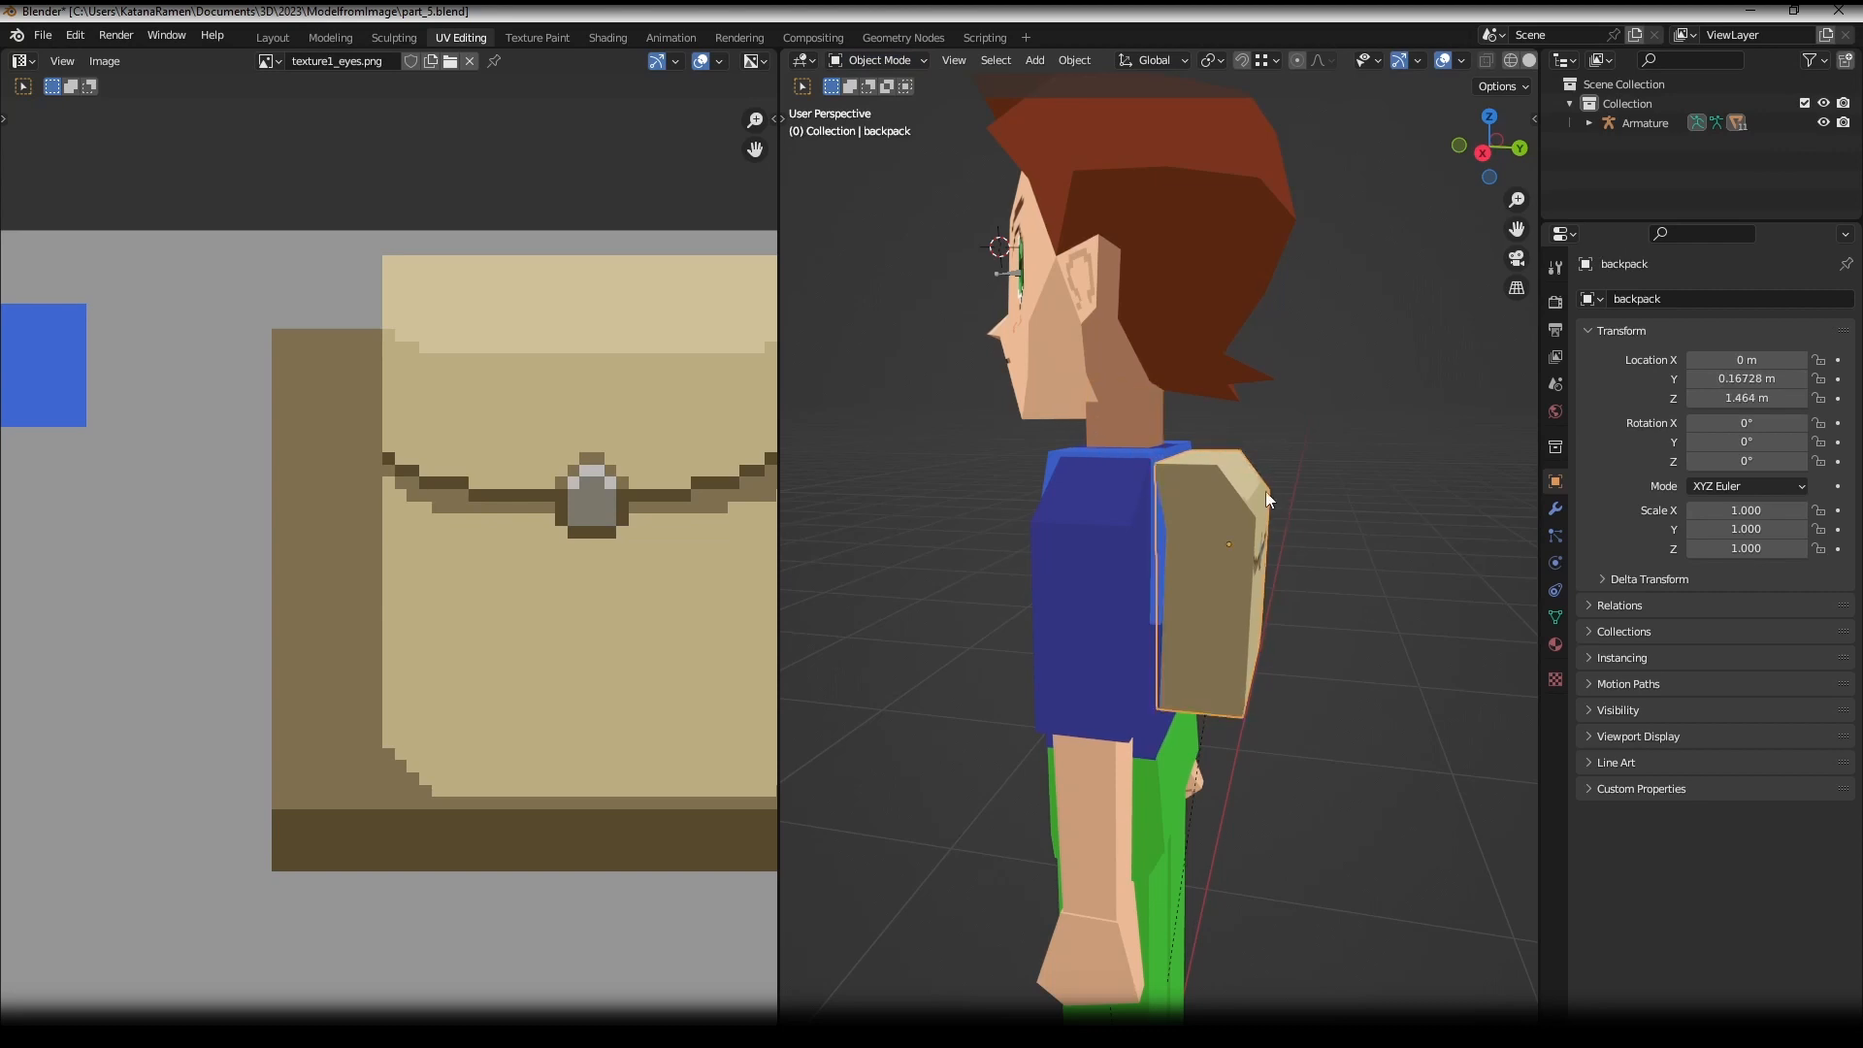
key("ctrl+Tab")
left_click(903, 58)
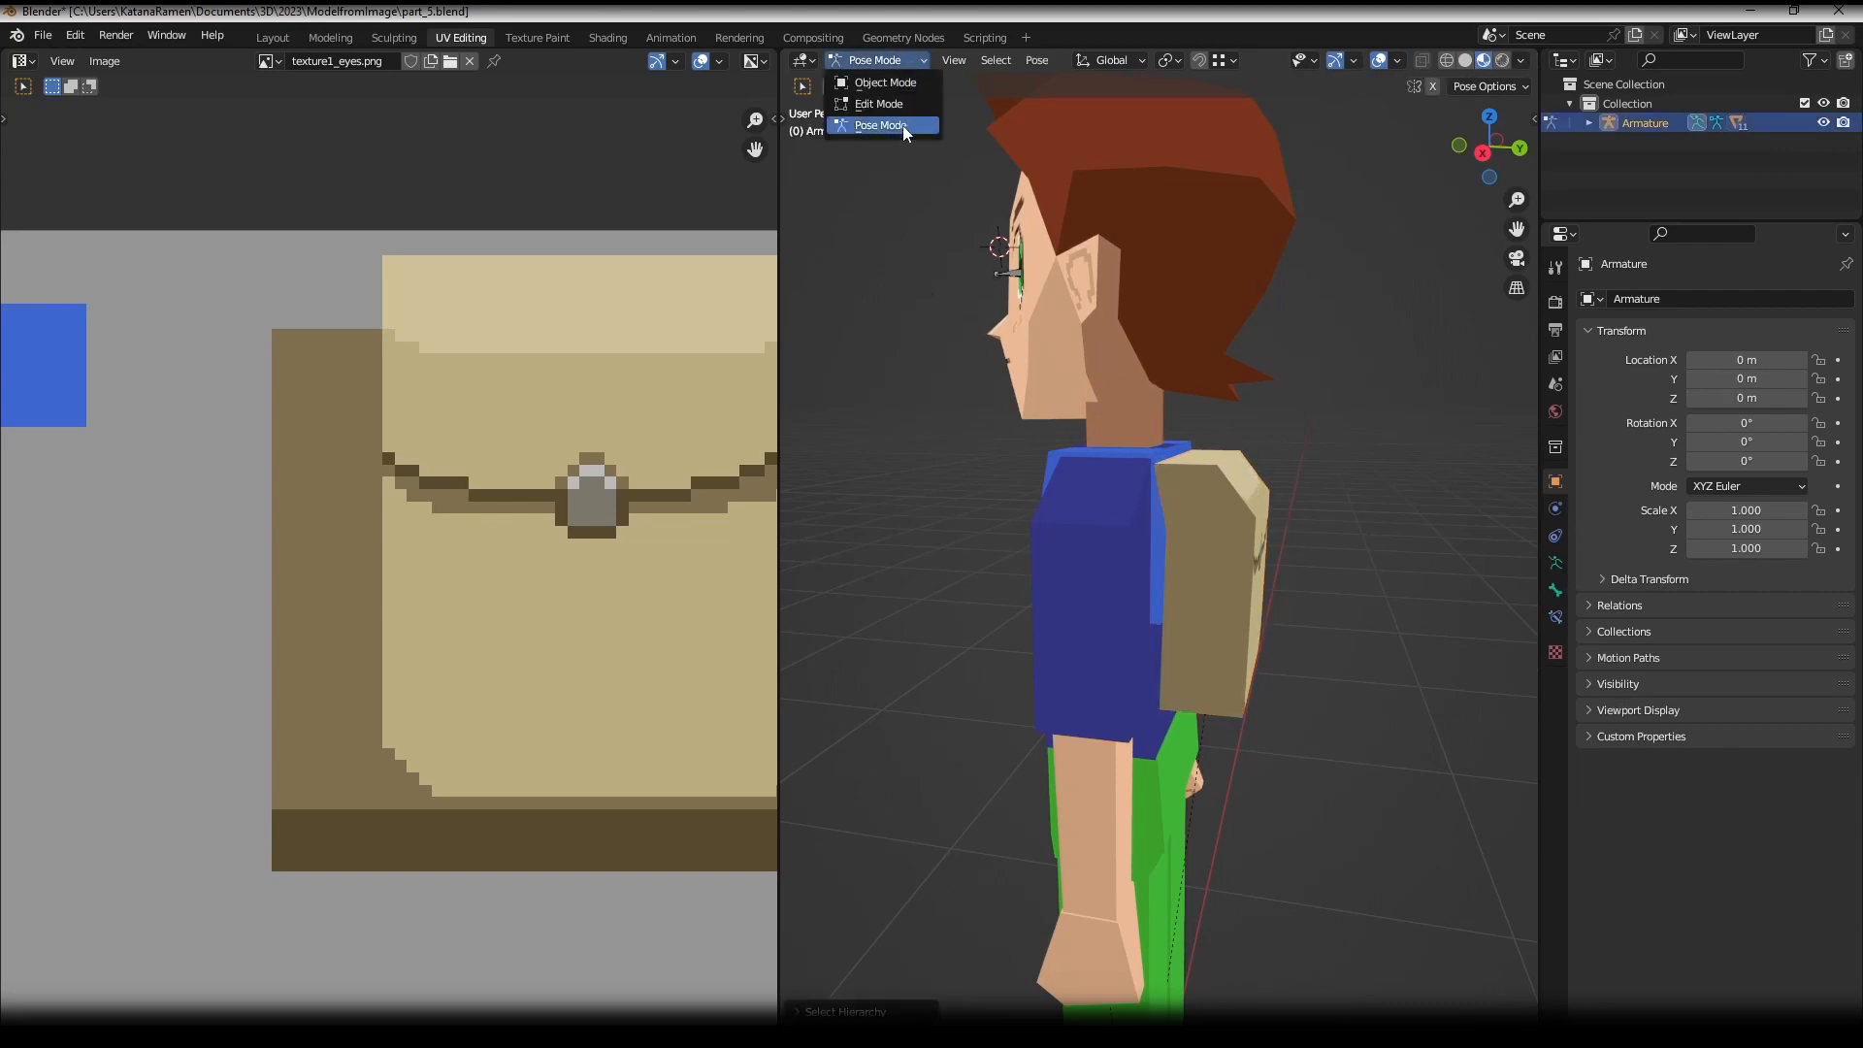
left_click(902, 125)
- Test-rotate the spine bone to check which body parts follow, and cancel the rotation
middle_click_drag(1052, 602, 1155, 620)
scroll(1155, 620, "down", 2)
left_click(1154, 620)
key("r")
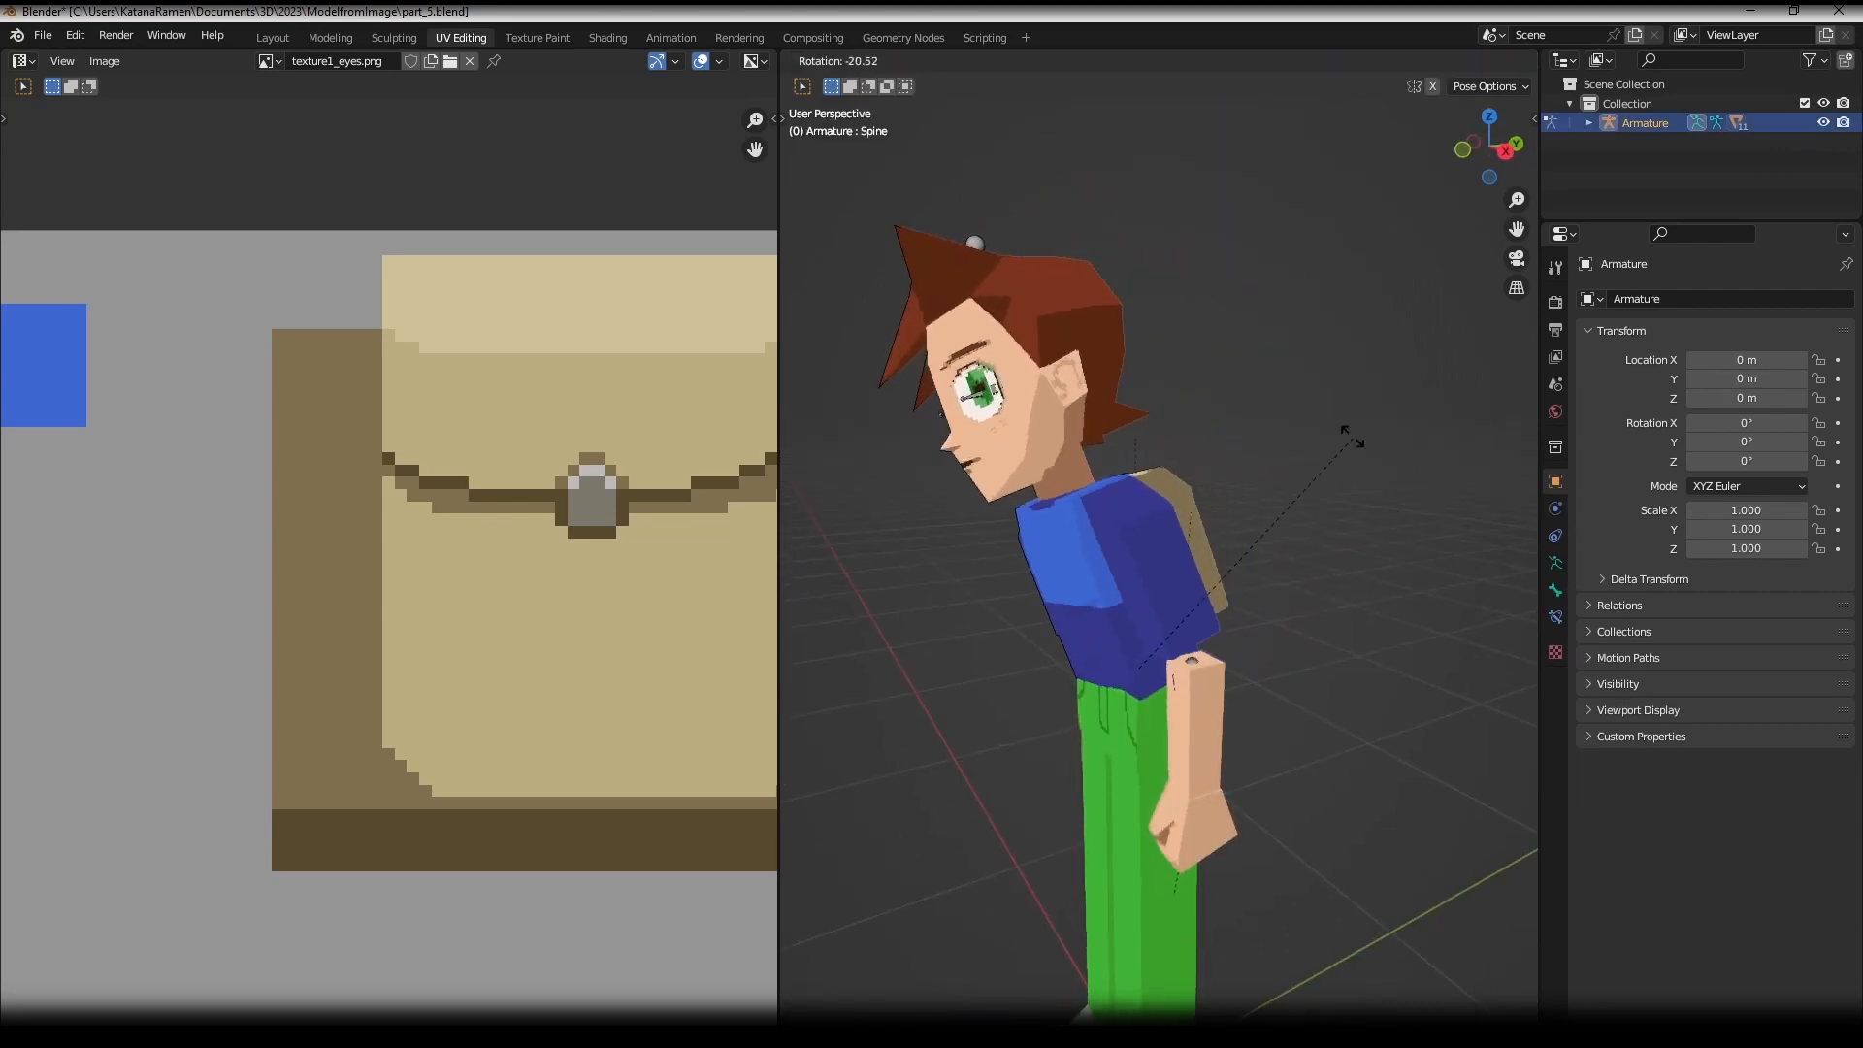
right_click(1196, 717)
- In the armature's Edit Mode, parent the left arm bone (Arm.l) to the spine bone with Keep Offset, and return to Pose Mode
middle_click_drag(1196, 716, 1236, 684)
left_click(1236, 683)
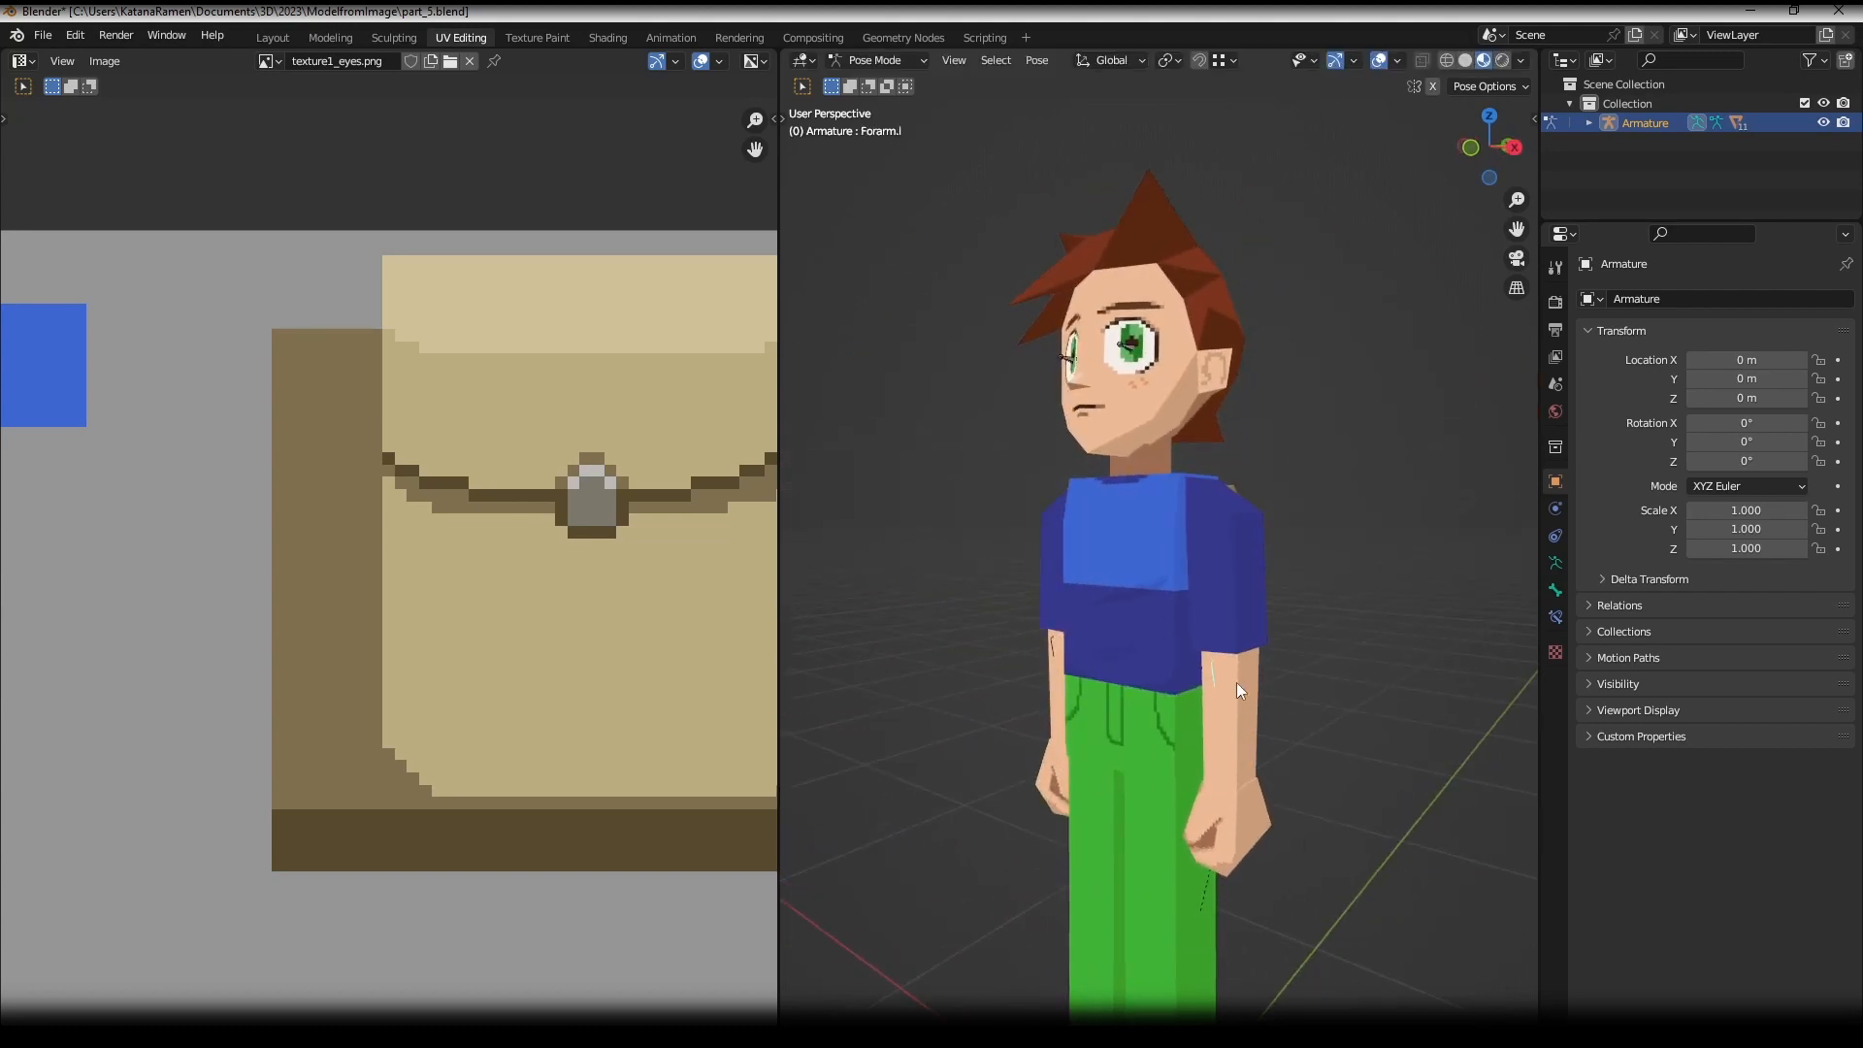
key("Tab")
left_click(1217, 594)
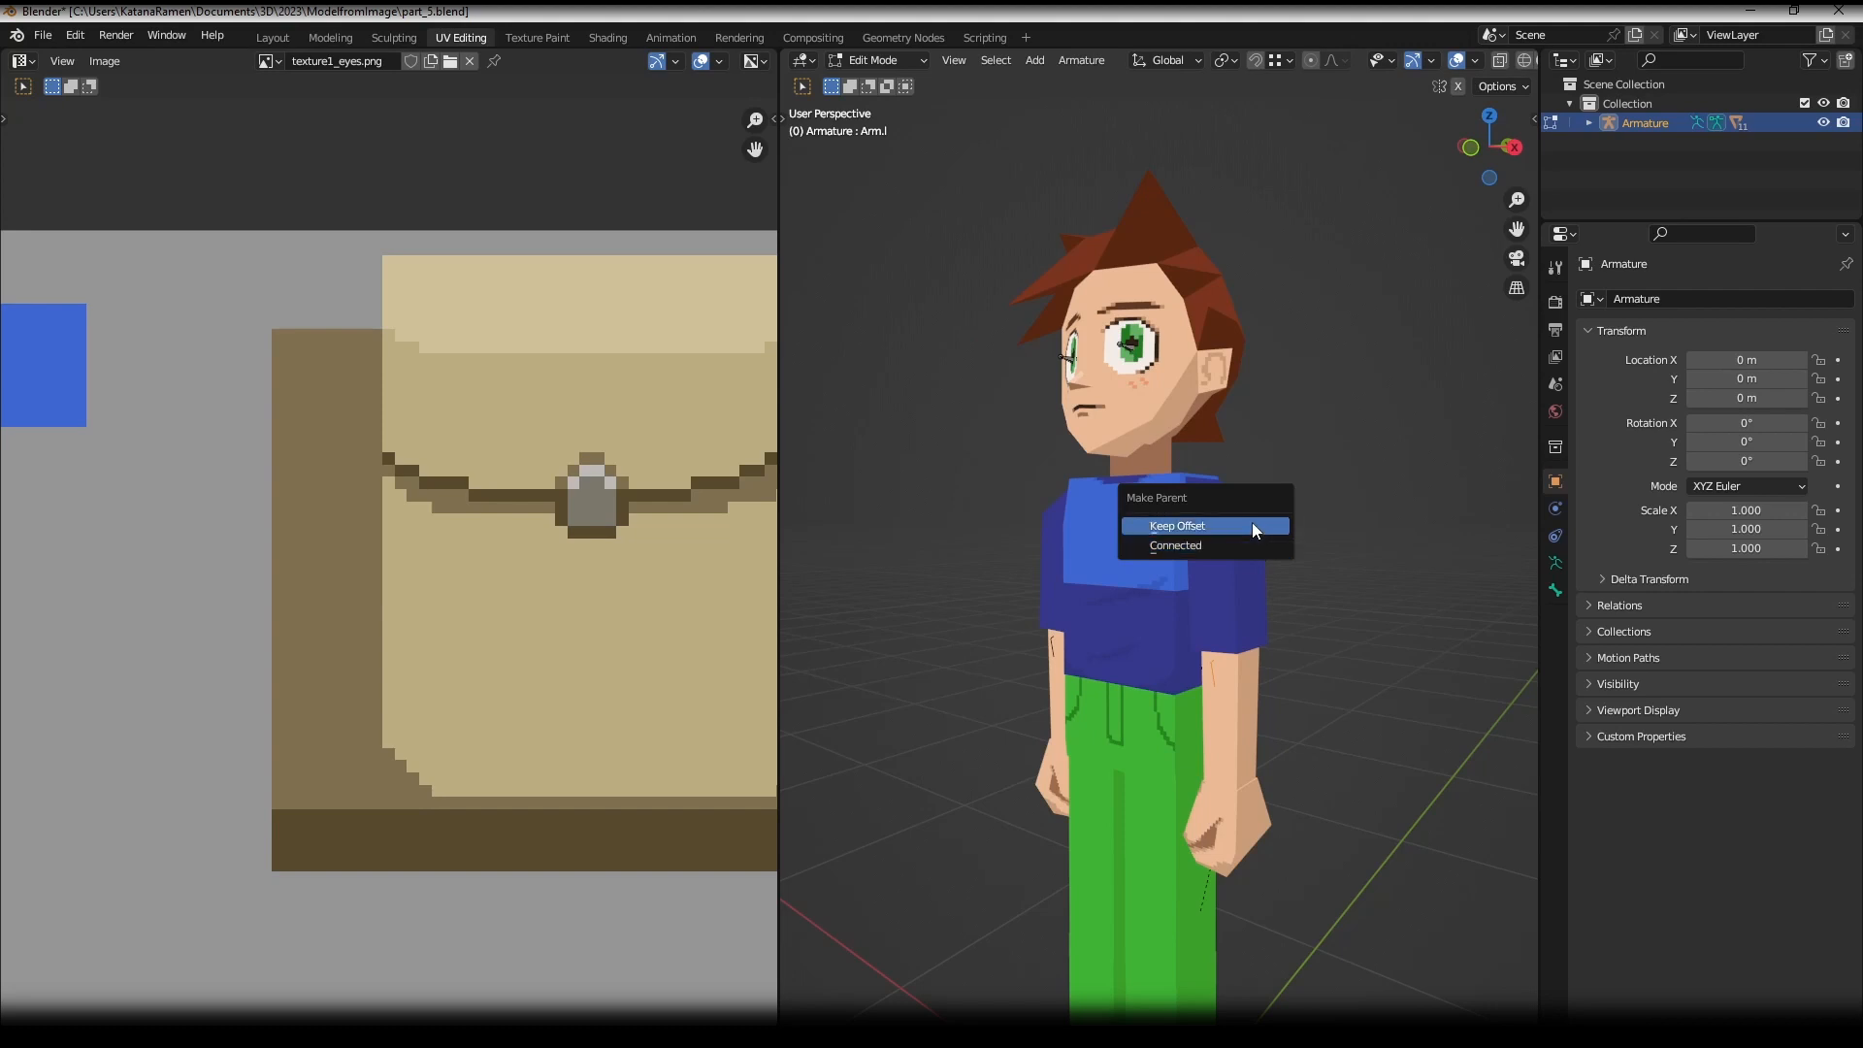
left_click(1190, 545)
key("Tab")
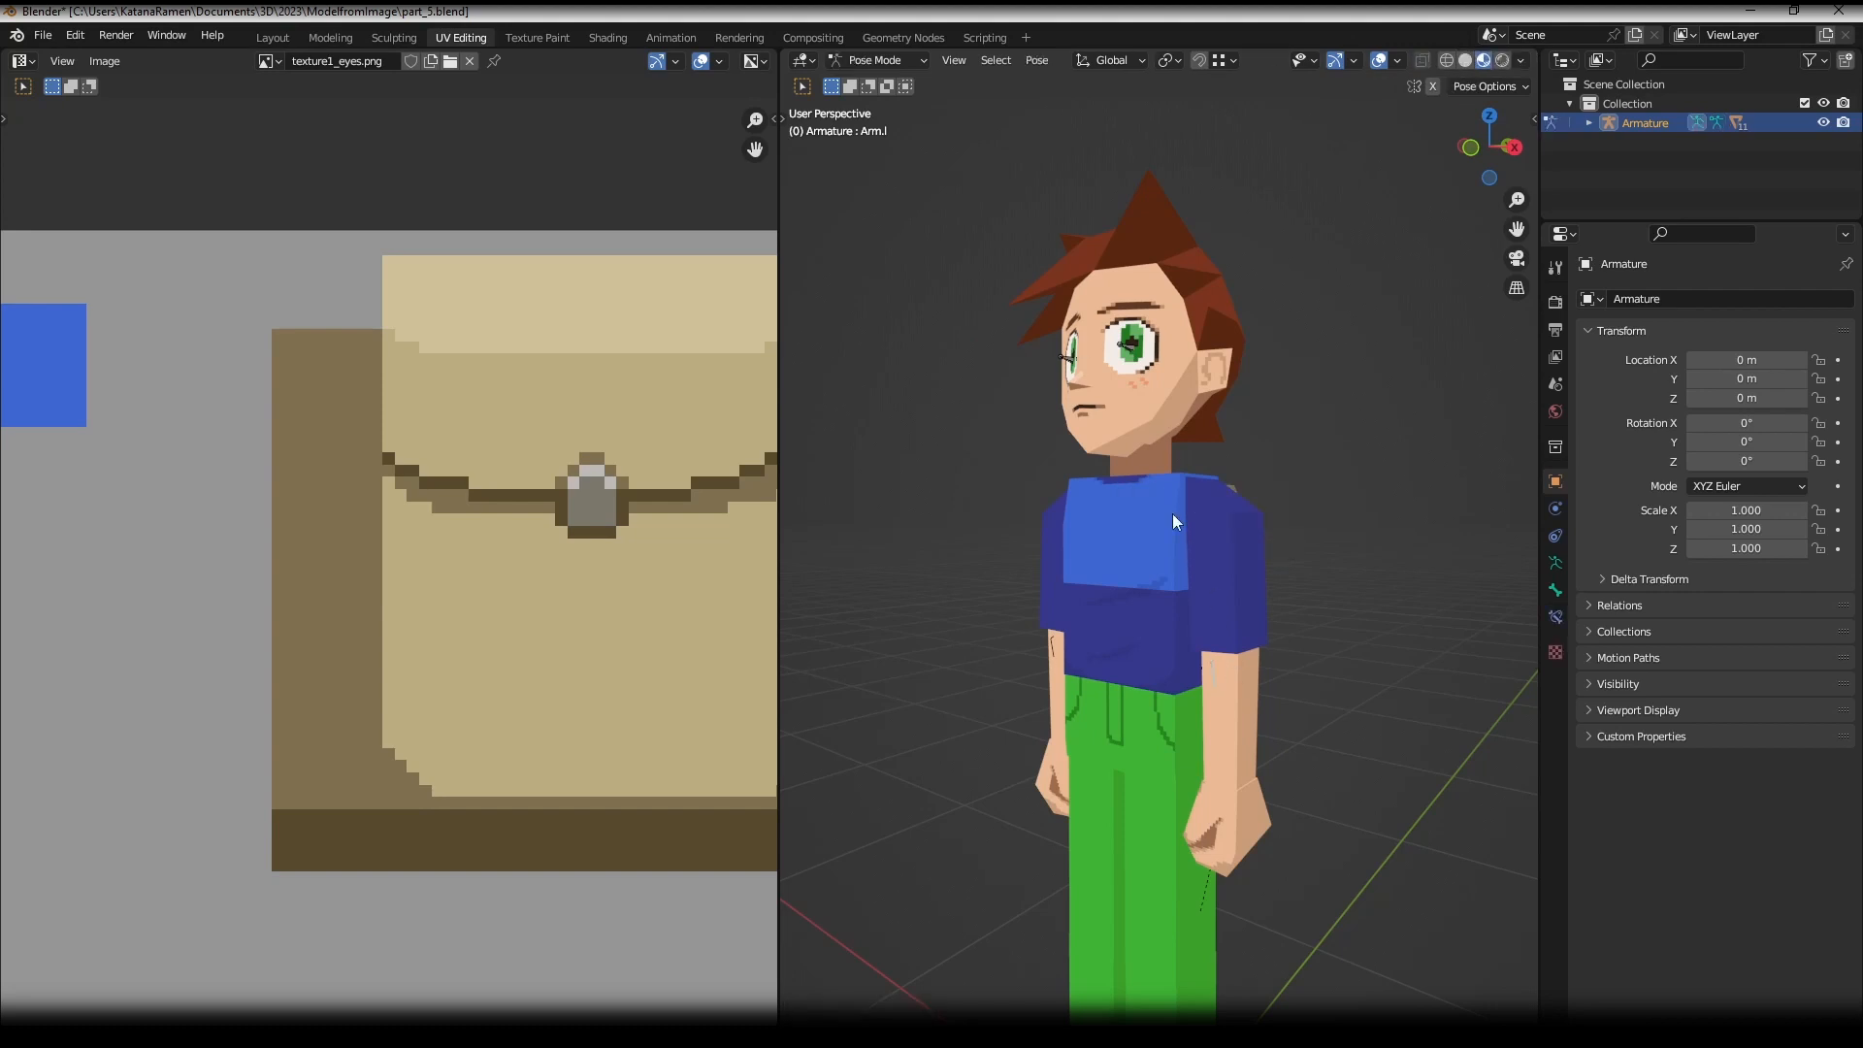
- Test-rotate the arm and spine bones to check that the arms and backpack follow, cancelling each rotation
key("r")
right_click(1127, 567)
key("r")
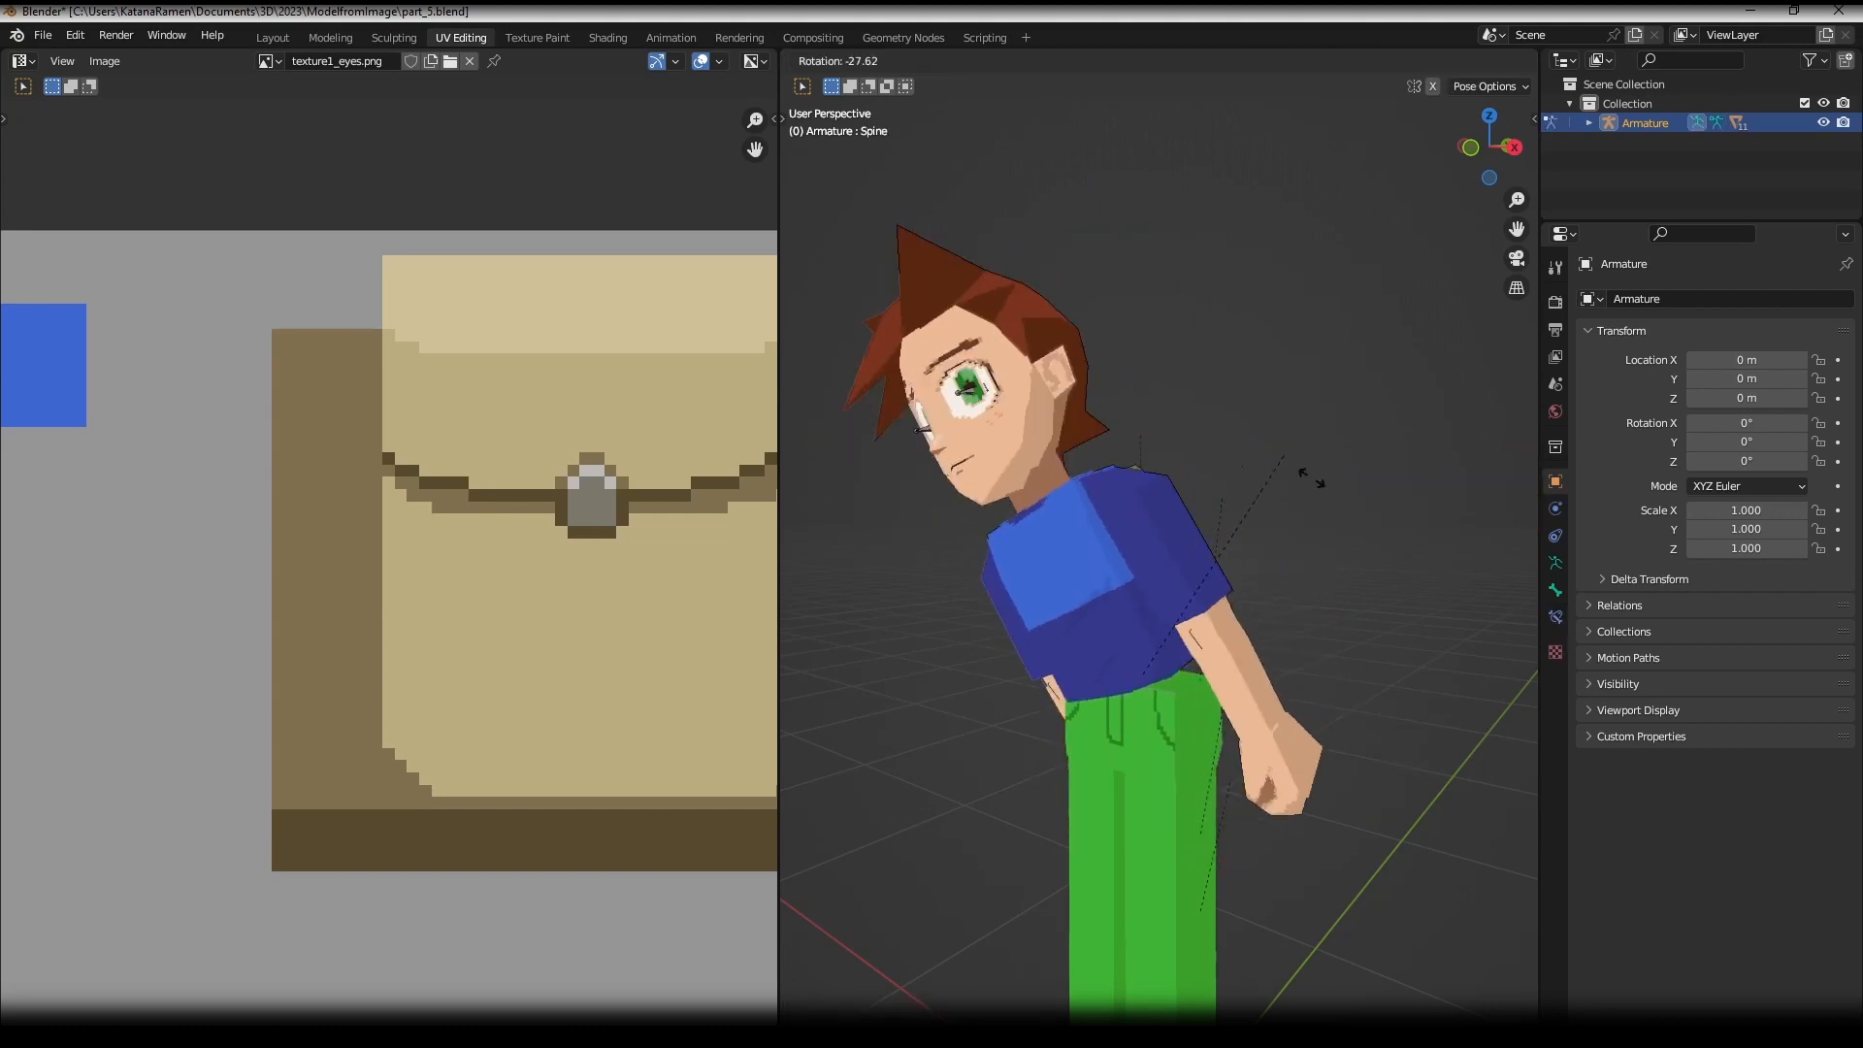
right_click(1290, 500)
middle_click_drag(1330, 519, 1224, 526)
key("r")
key("r")
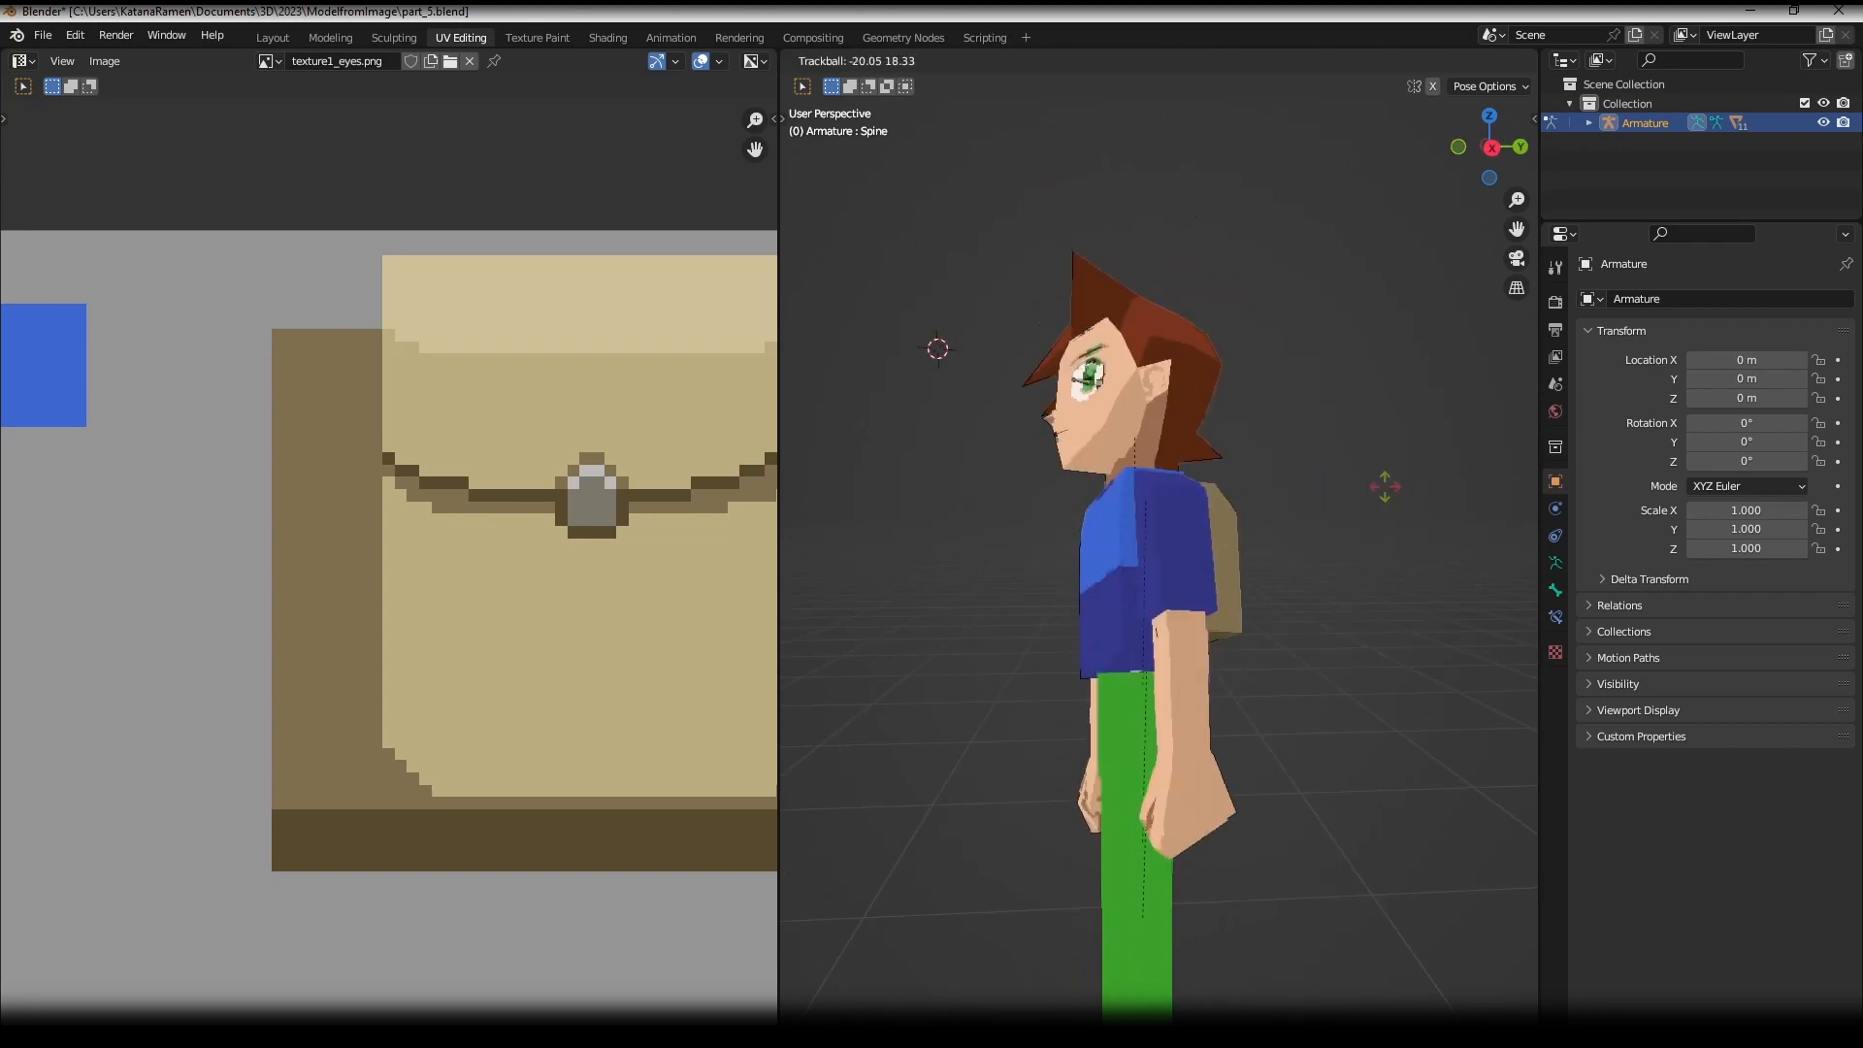
right_click(946, 665)
scroll(940, 667, "down", 4)
middle_click_drag(1109, 428, 1104, 573)
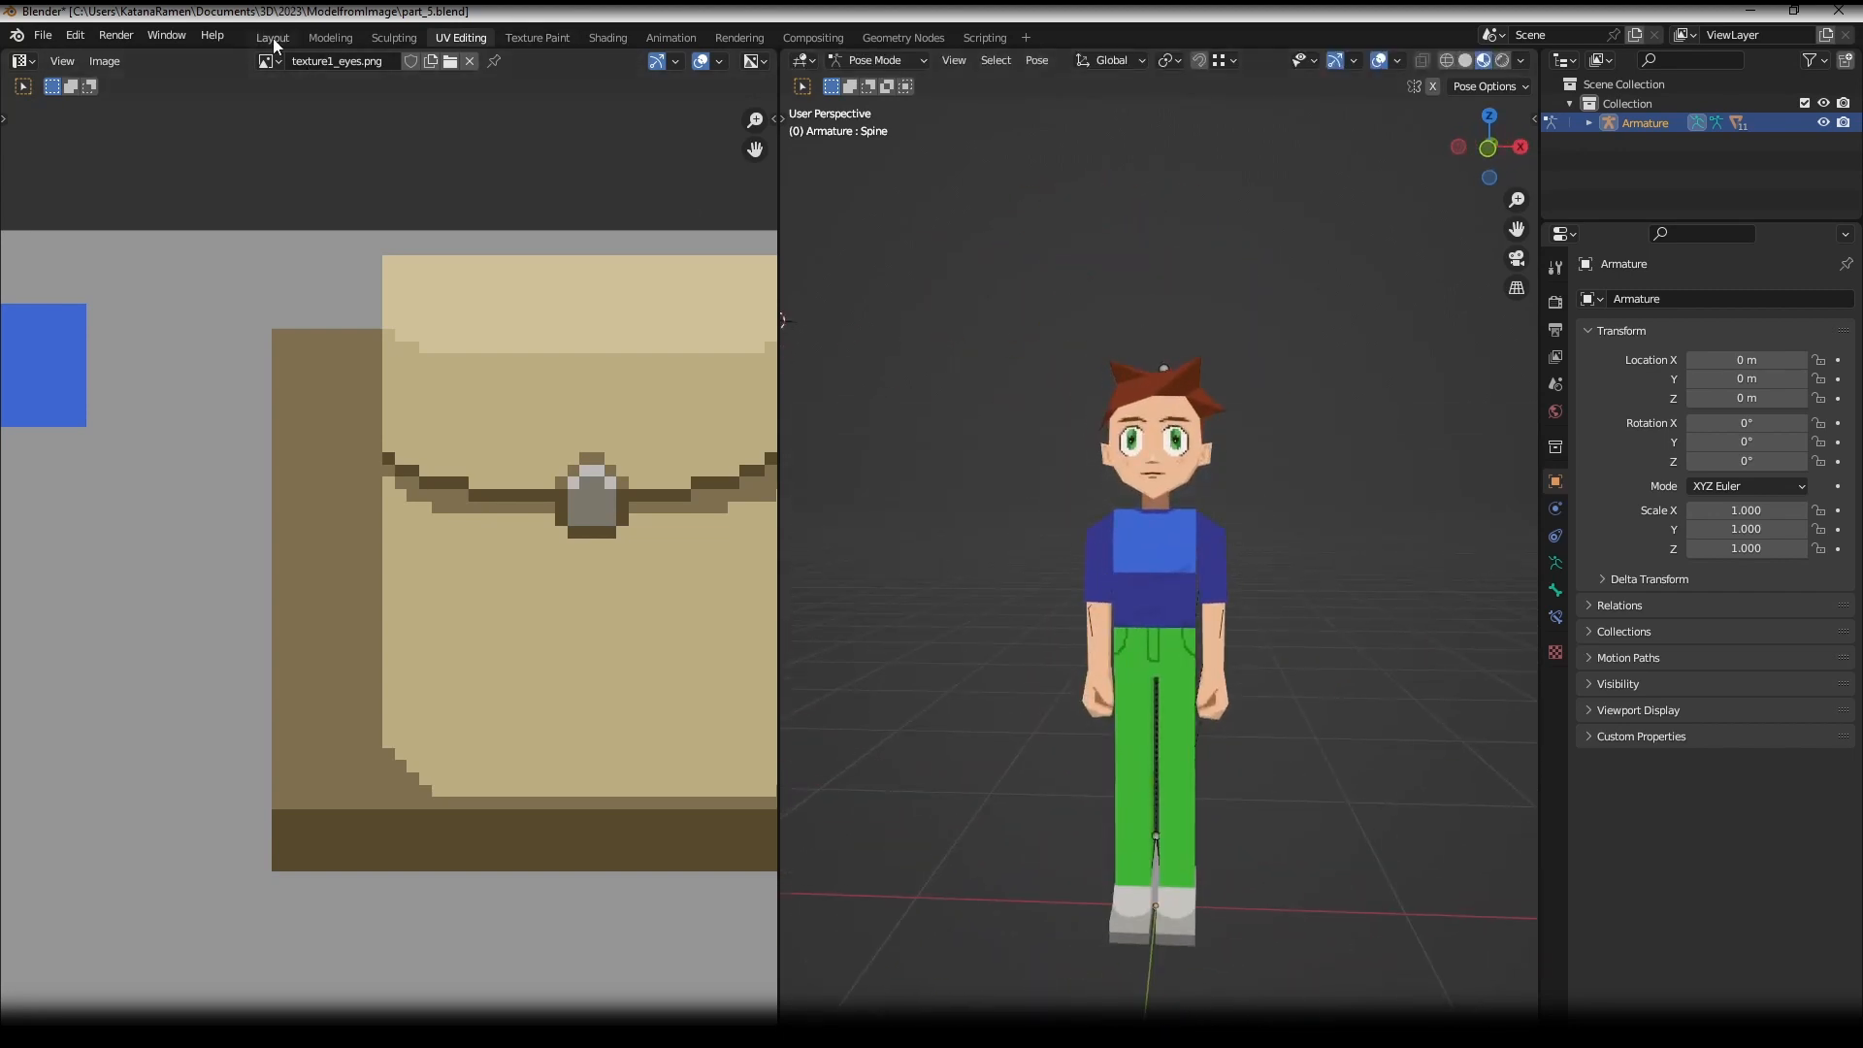
- Switch to the Layout workspace, put the armature in Object Mode and add a cube mesh
left_click(272, 39)
scroll(639, 381, "down", 2)
left_click(97, 60)
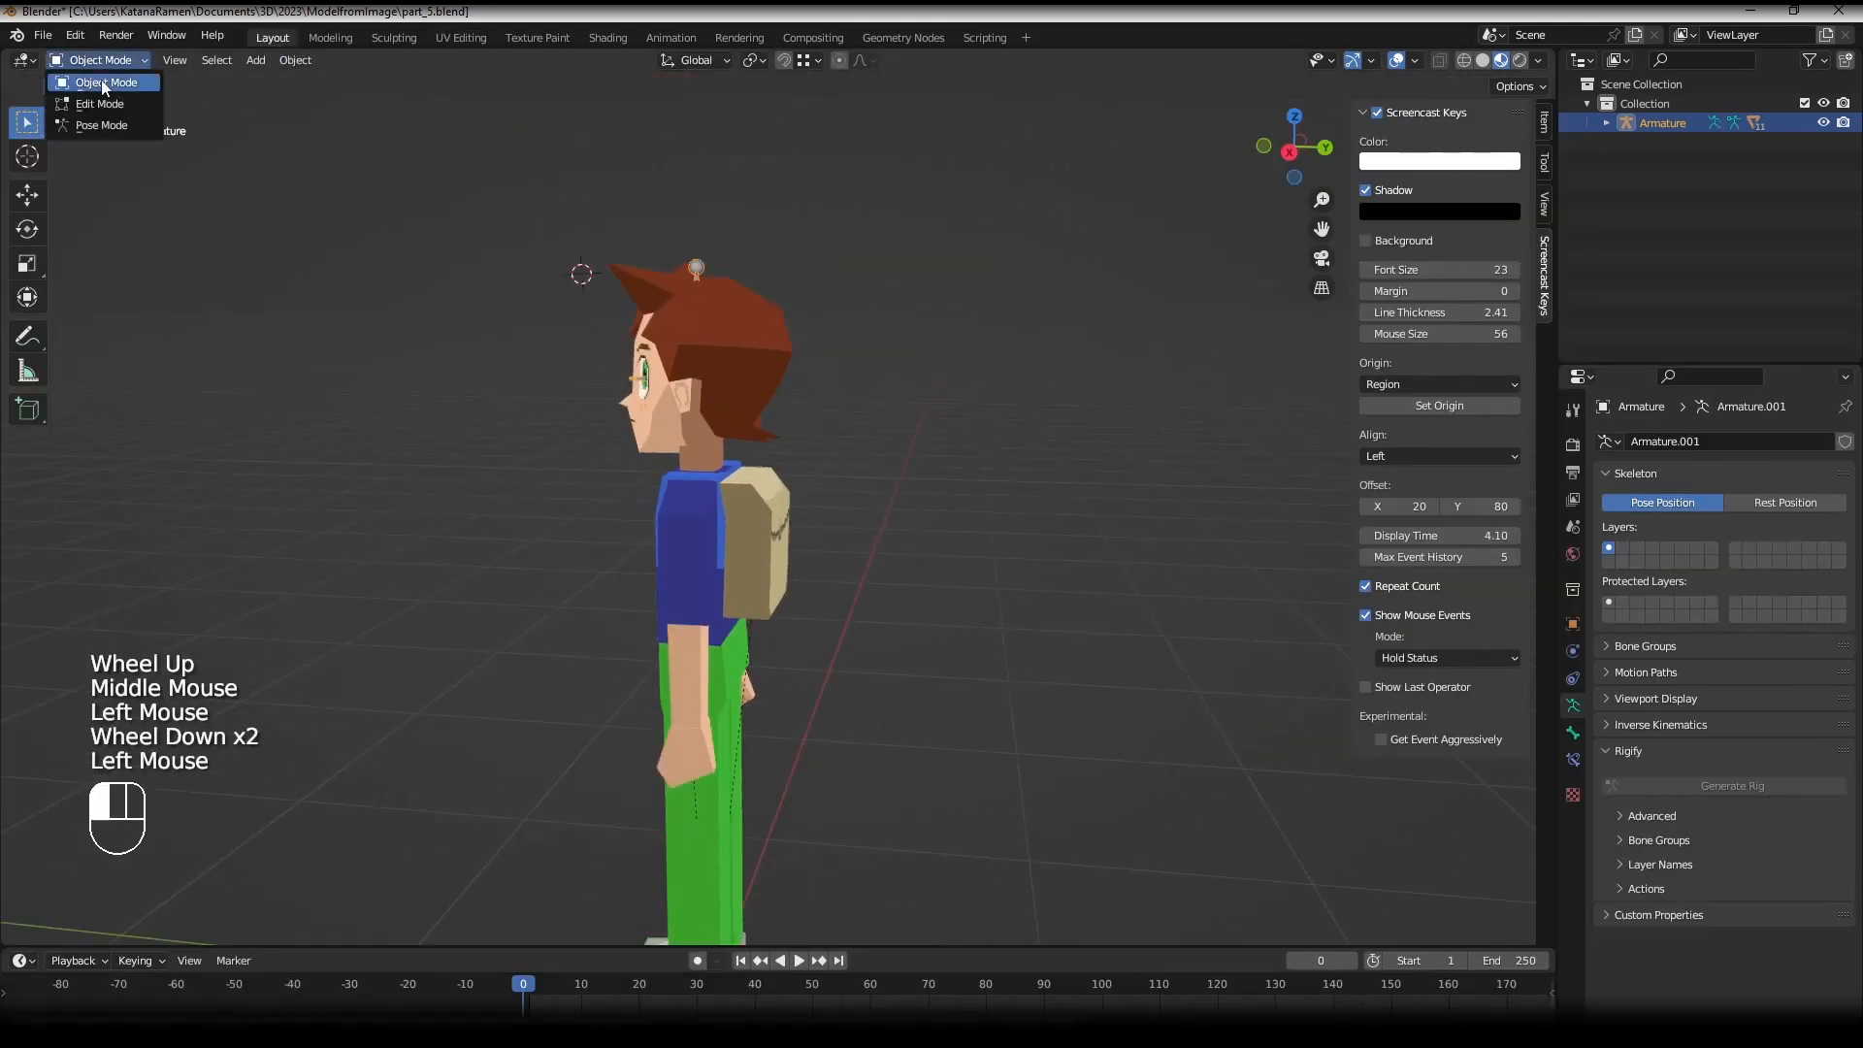
left_click(255, 60)
mouse_move(262, 83)
left_click(423, 100)
scroll(537, 388, "down", 2)
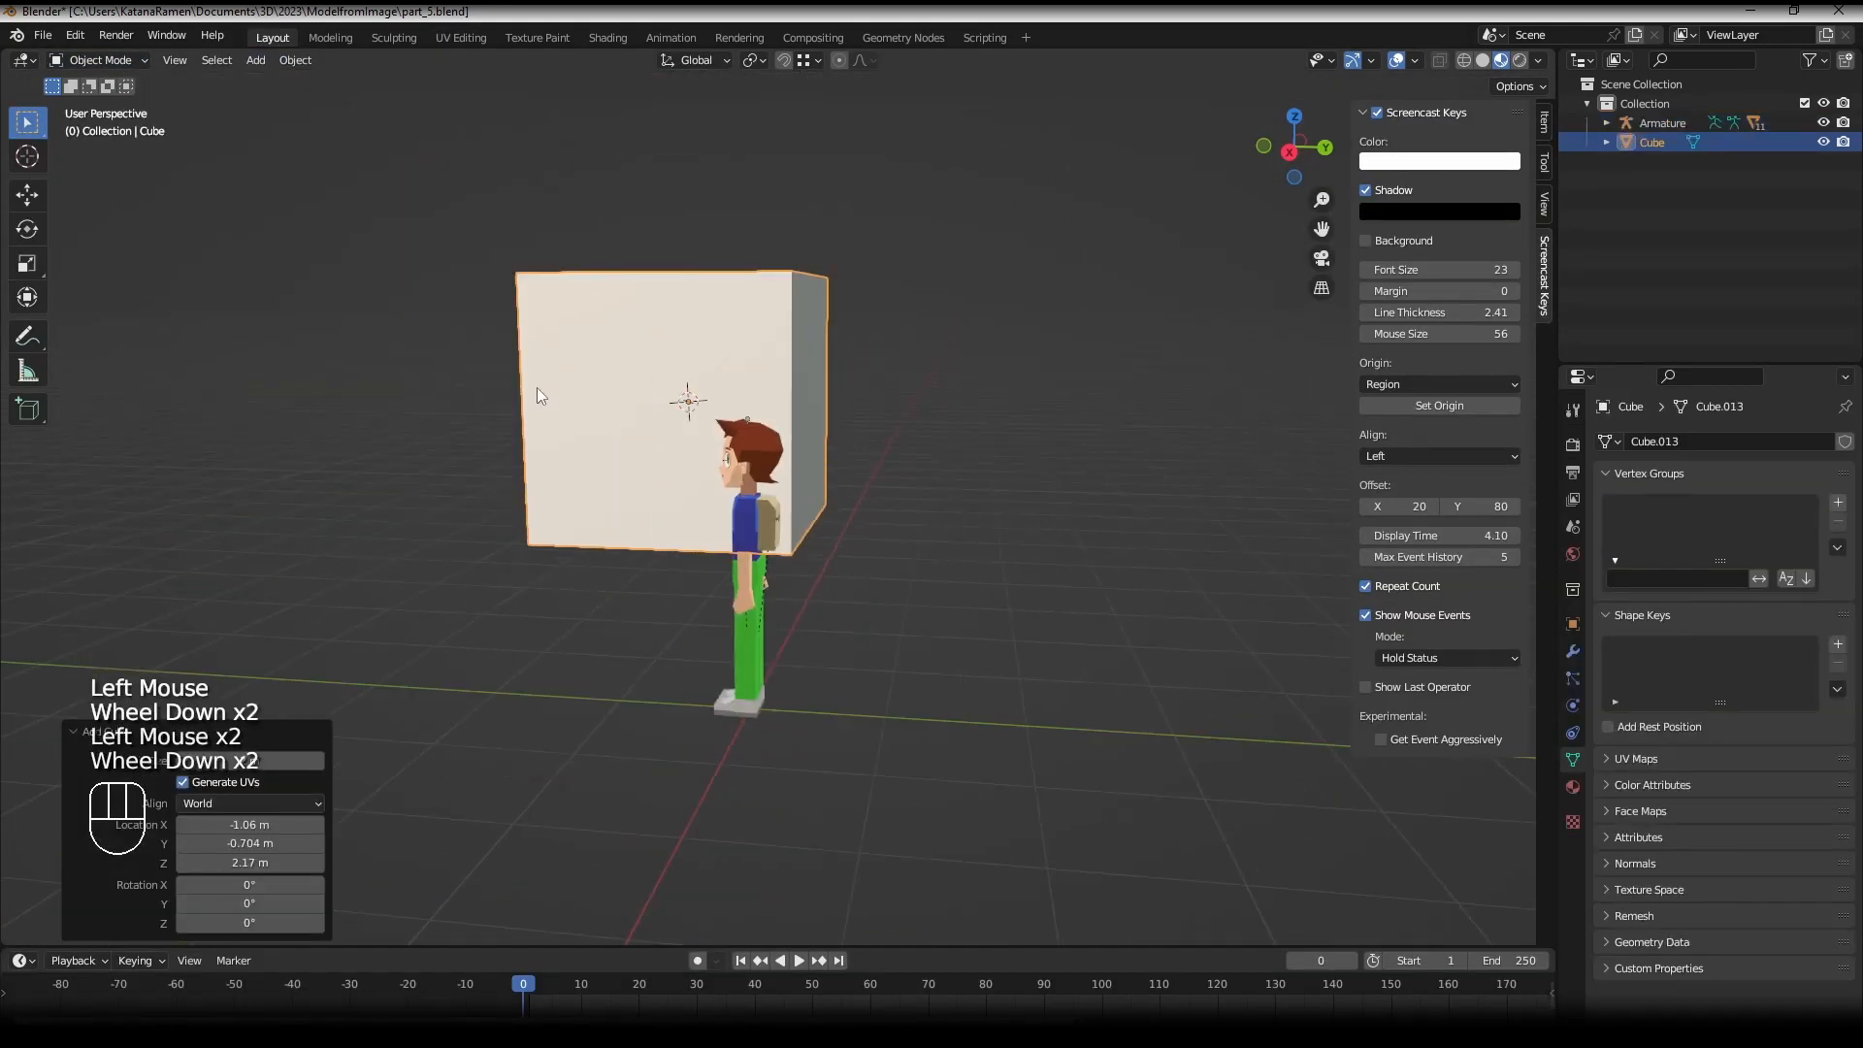
- Scale the cube's mesh down in X and Y only in Edit Mode to form a thin, tall pole, and return to Object Mode
scroll(538, 387, "down", 2)
key("Tab")
key("s")
scroll(817, 479, "up", 1)
key("ctrl+z")
middle_click_drag(817, 480, 1031, 479)
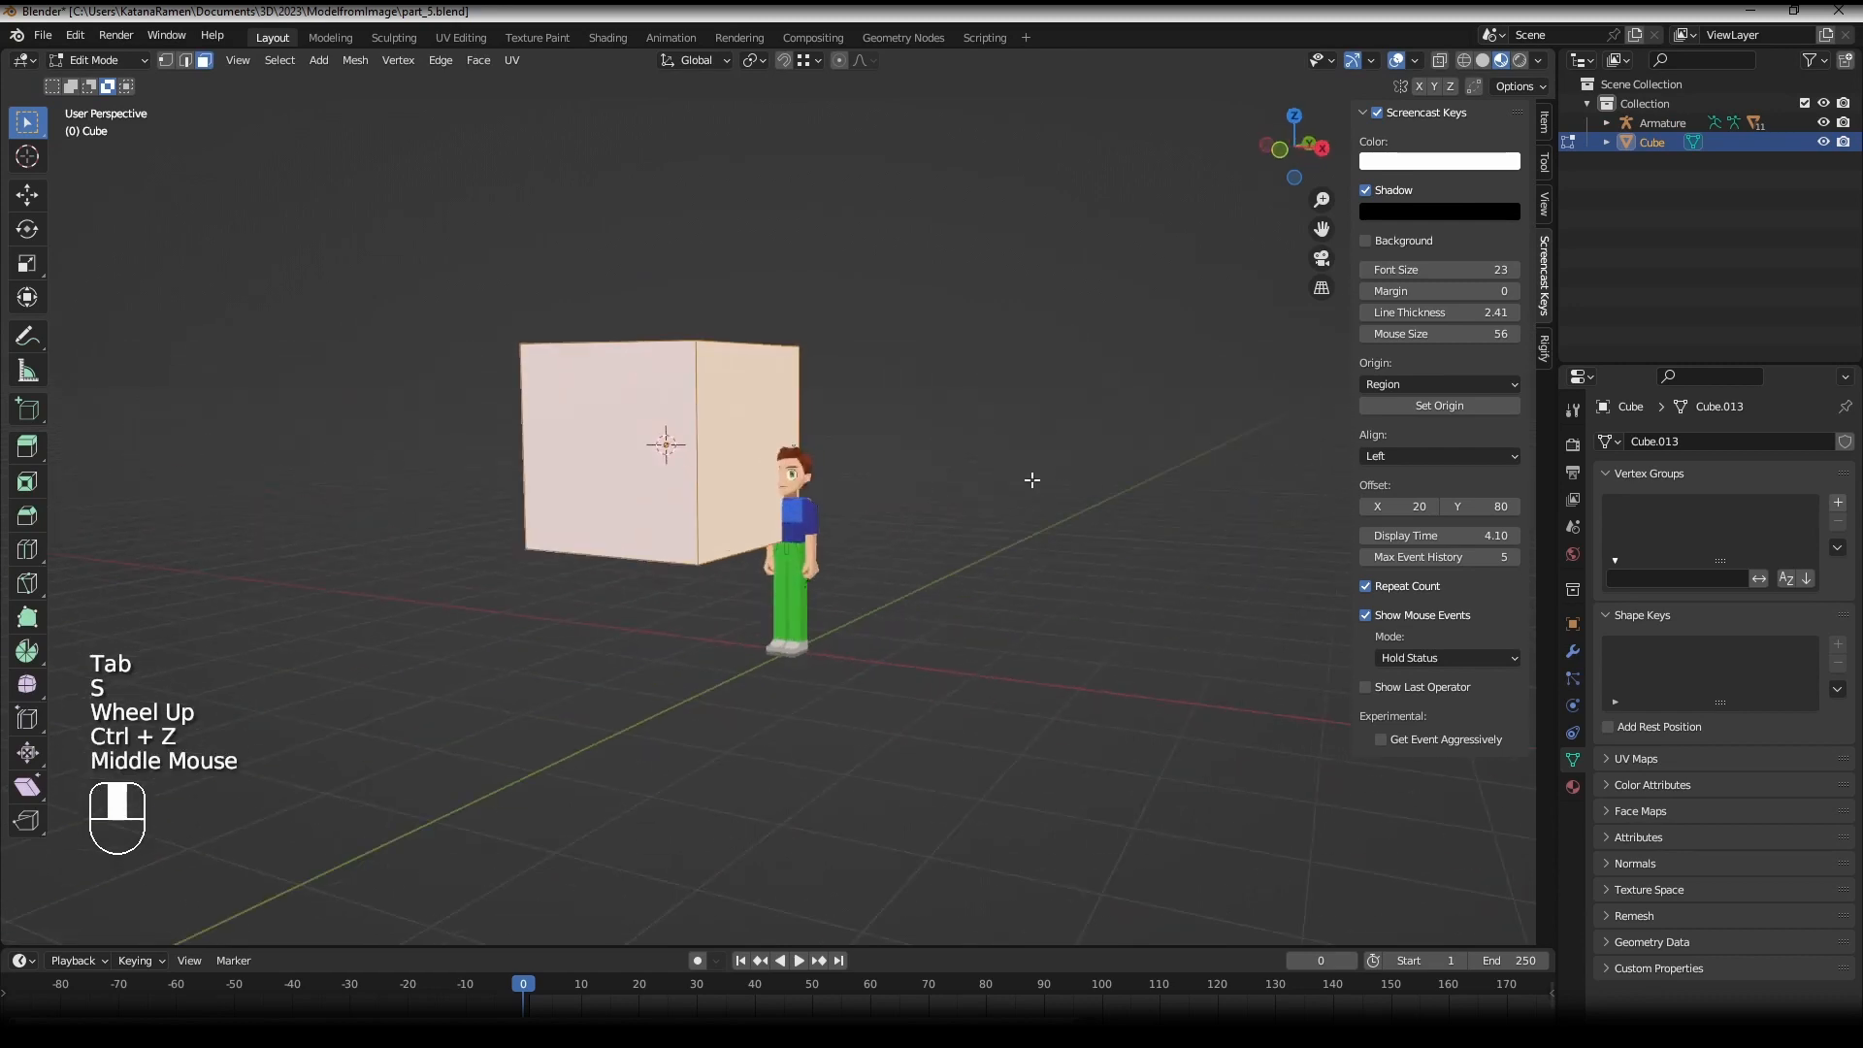
key("s")
key("shift+z")
left_click(776, 454)
key("s")
key("shift+z")
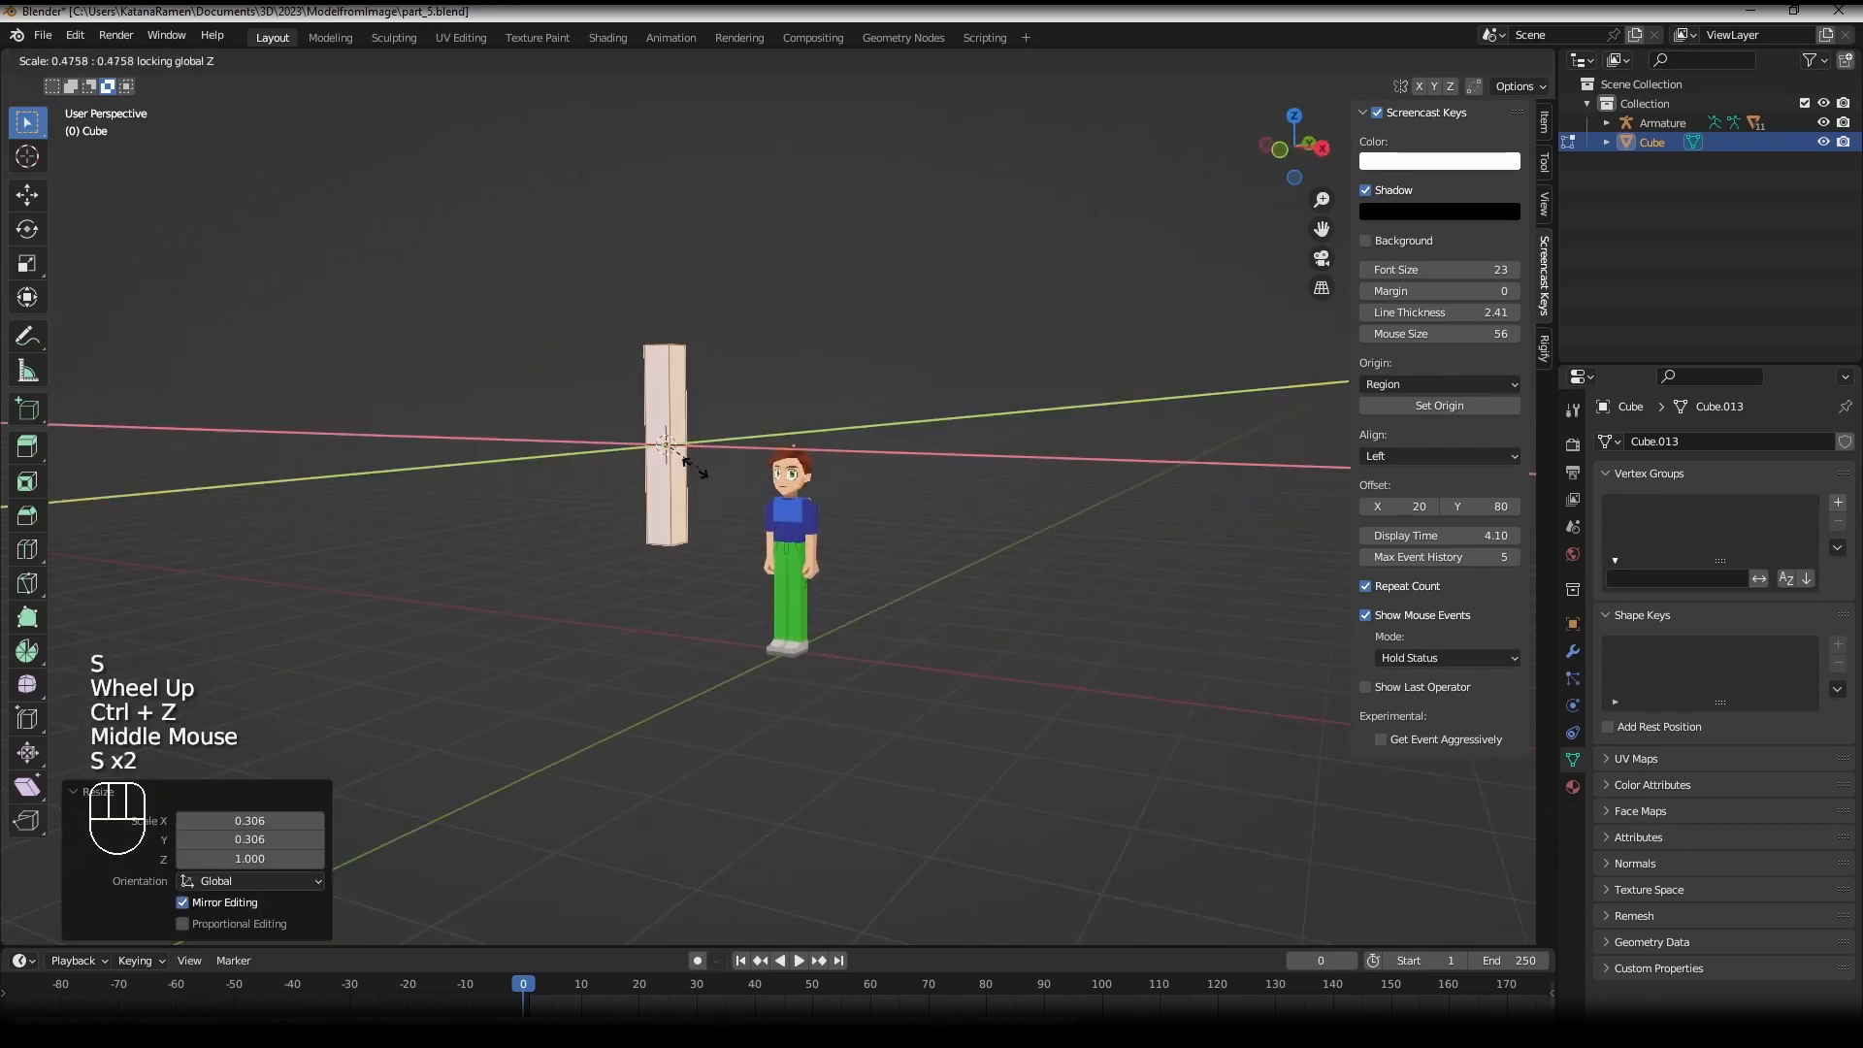
left_click(766, 459)
key("s")
key("shift+z")
left_click(668, 429)
key("s")
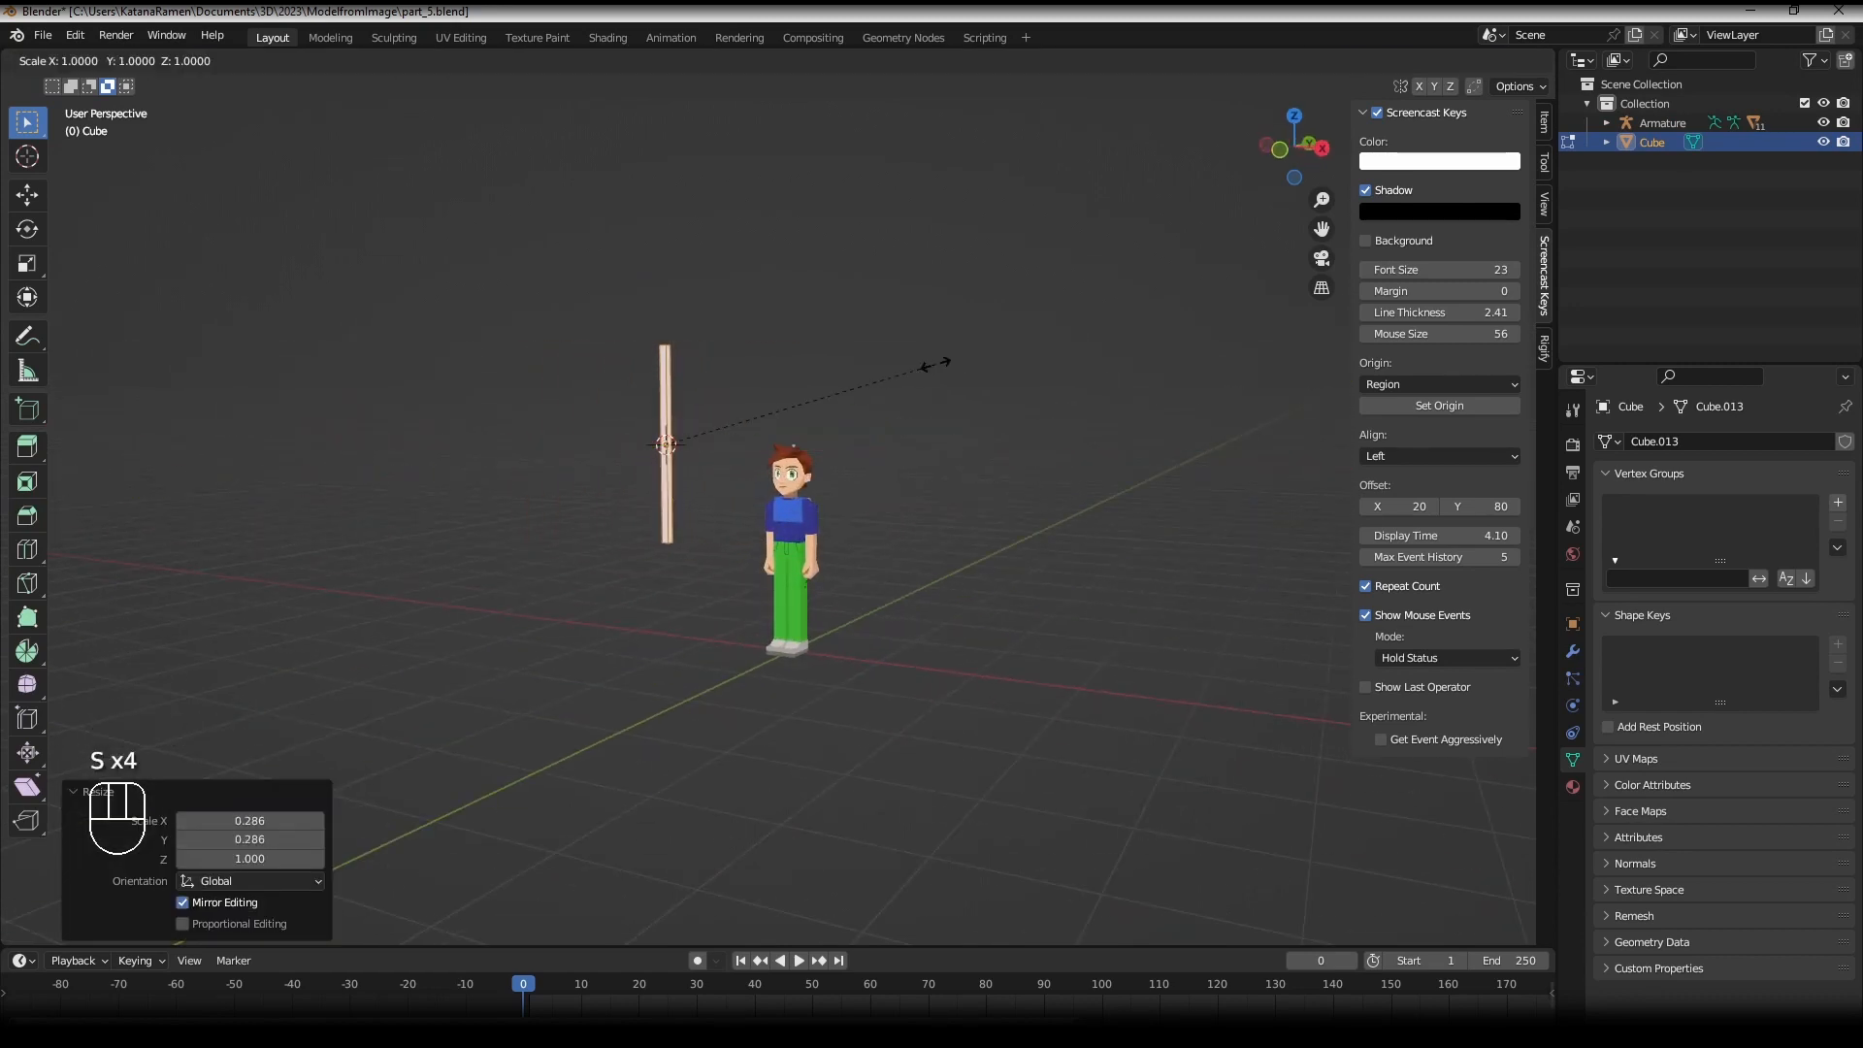
key("shift+z")
left_click(784, 412)
key("Tab")
- Move the pole horizontally to the character's side and lower it by about 0.27 m
key("g")
key("shift+z")
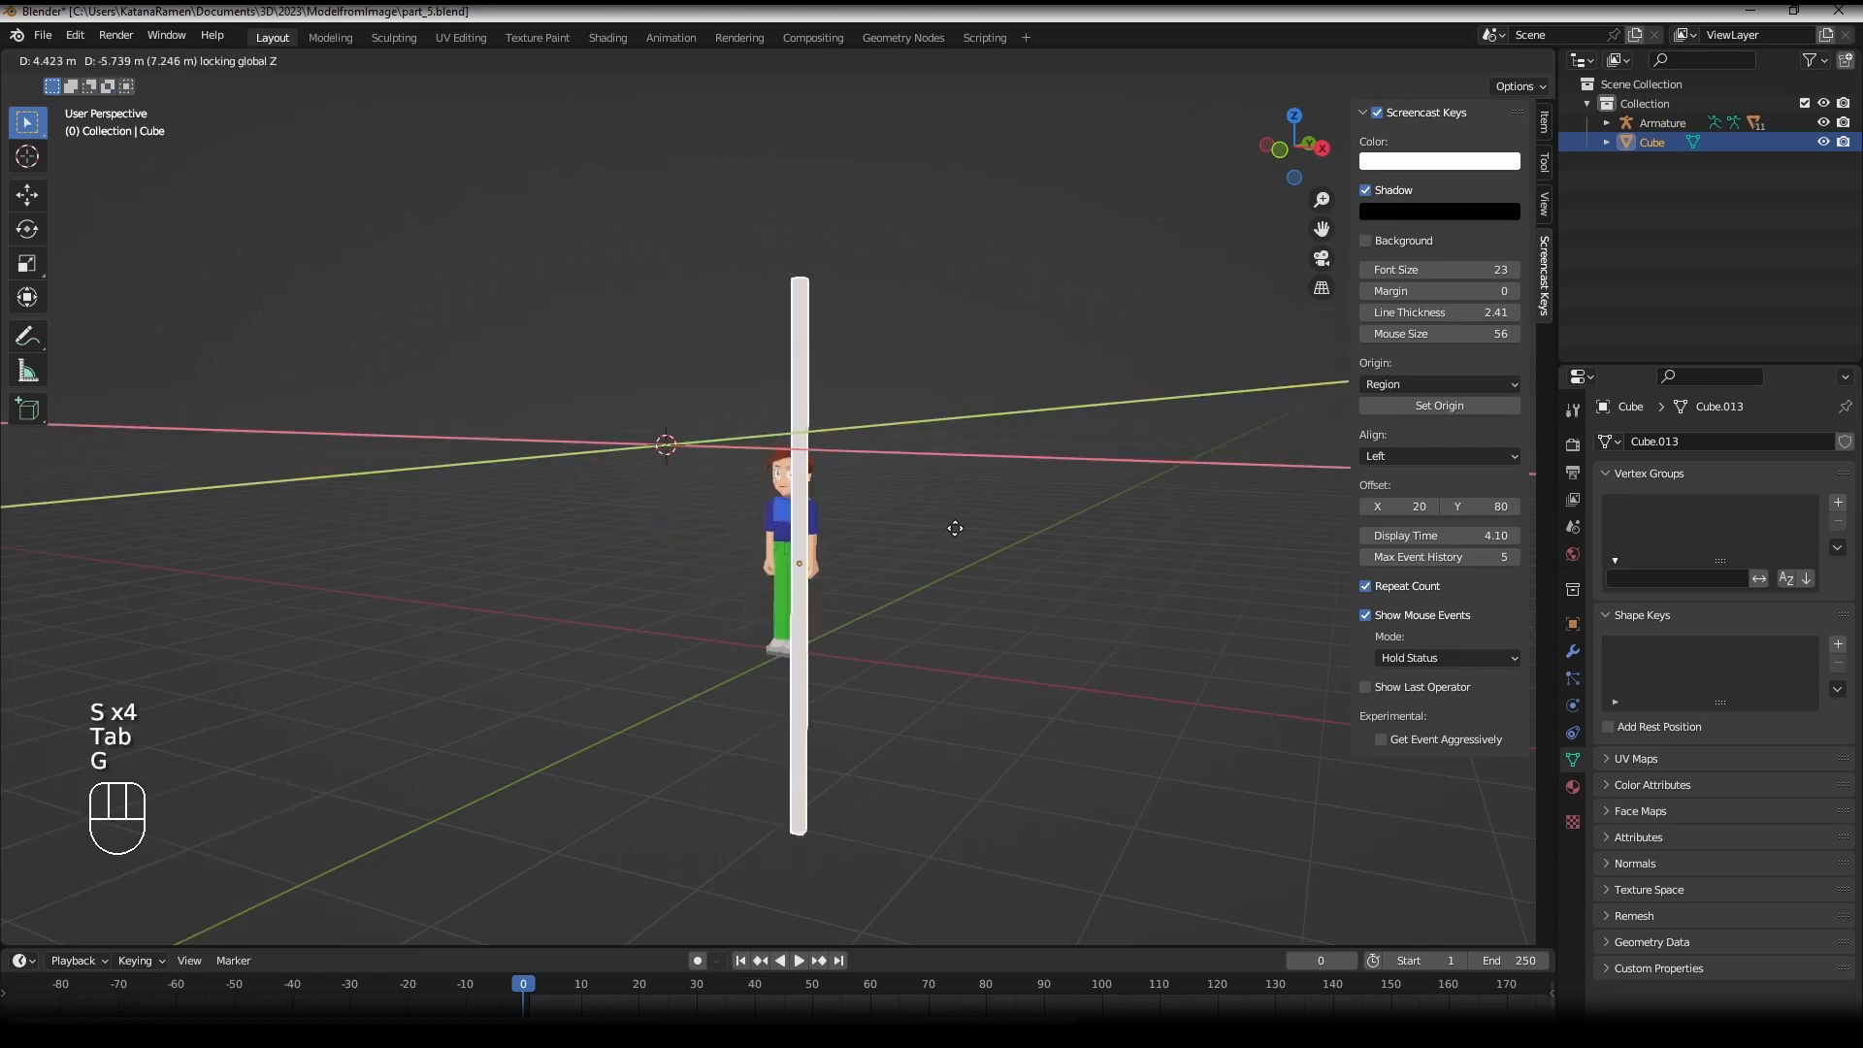
left_click(926, 462)
key("g")
key("z")
scroll(899, 631, "down", 1)
scroll(900, 630, "up", 1)
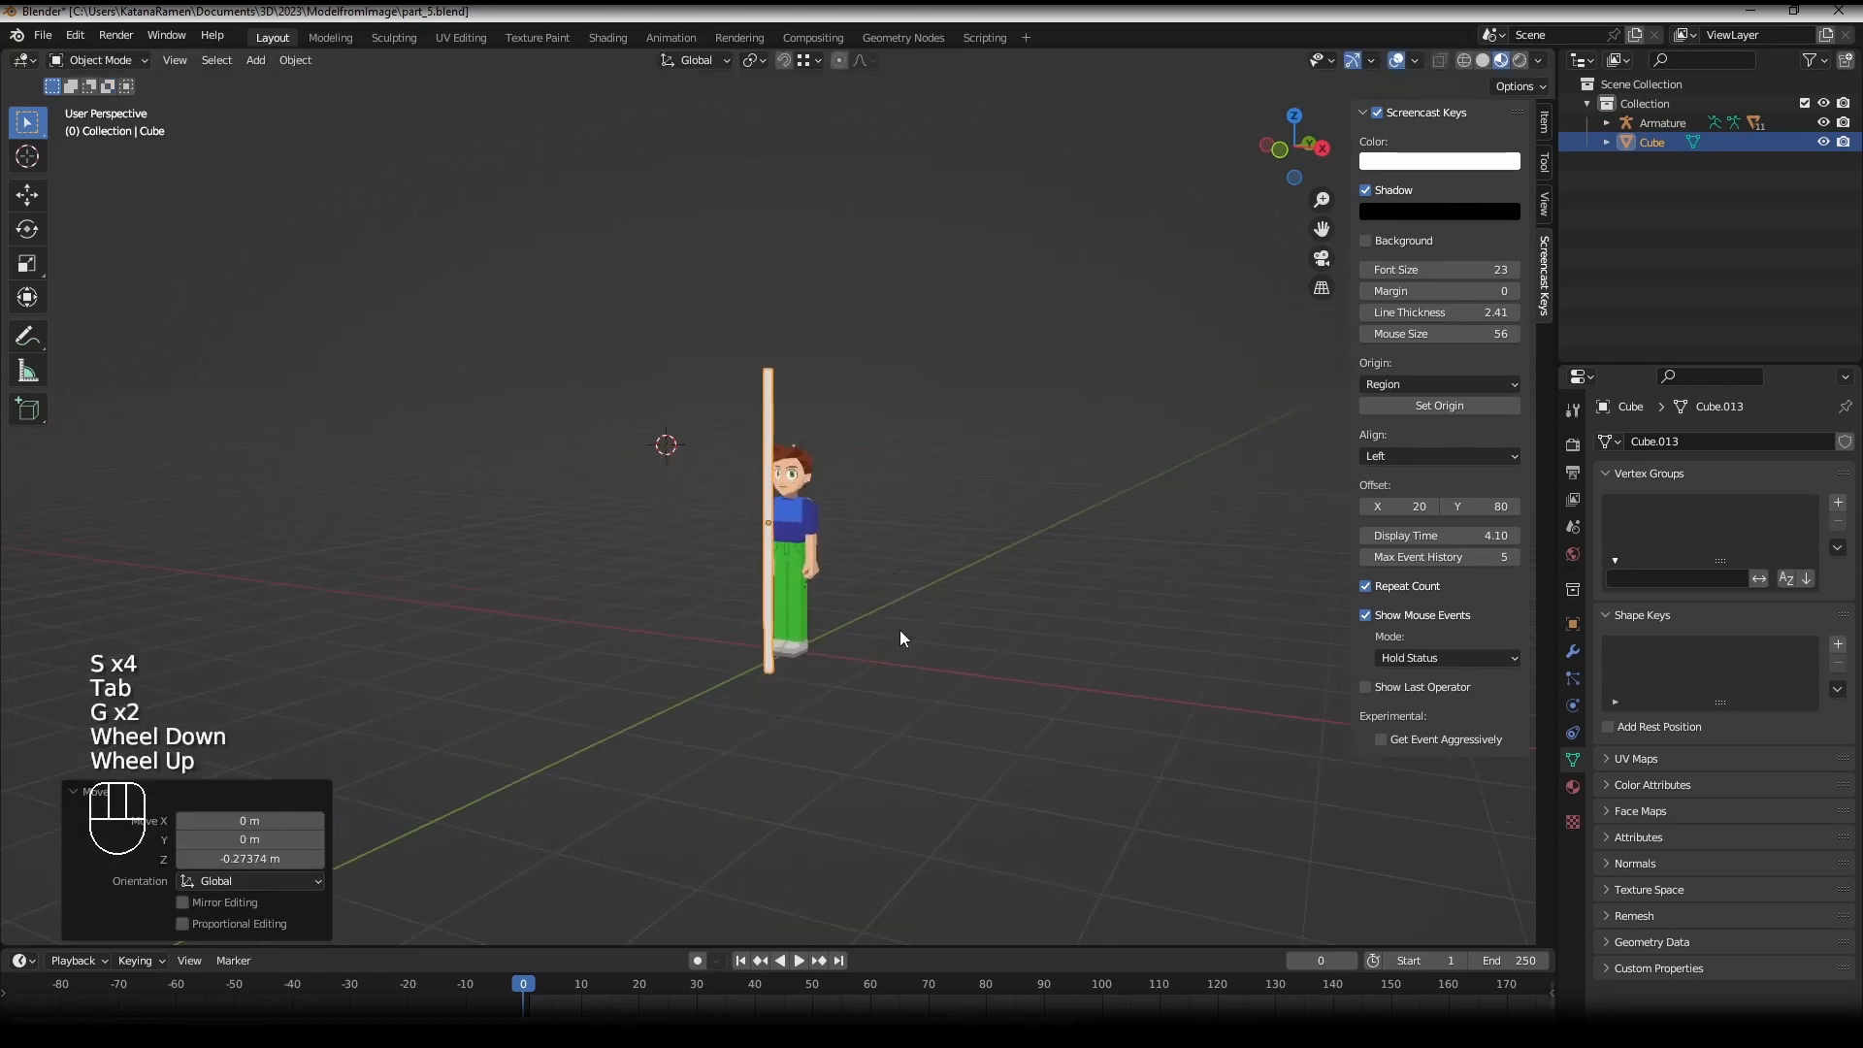
- Clear the pole's location and move it horizontally to stand beside the character
middle_click_drag(899, 631, 763, 598)
scroll(735, 708, "up", 1, "shift")
key("alt+g")
scroll(778, 599, "up", 2)
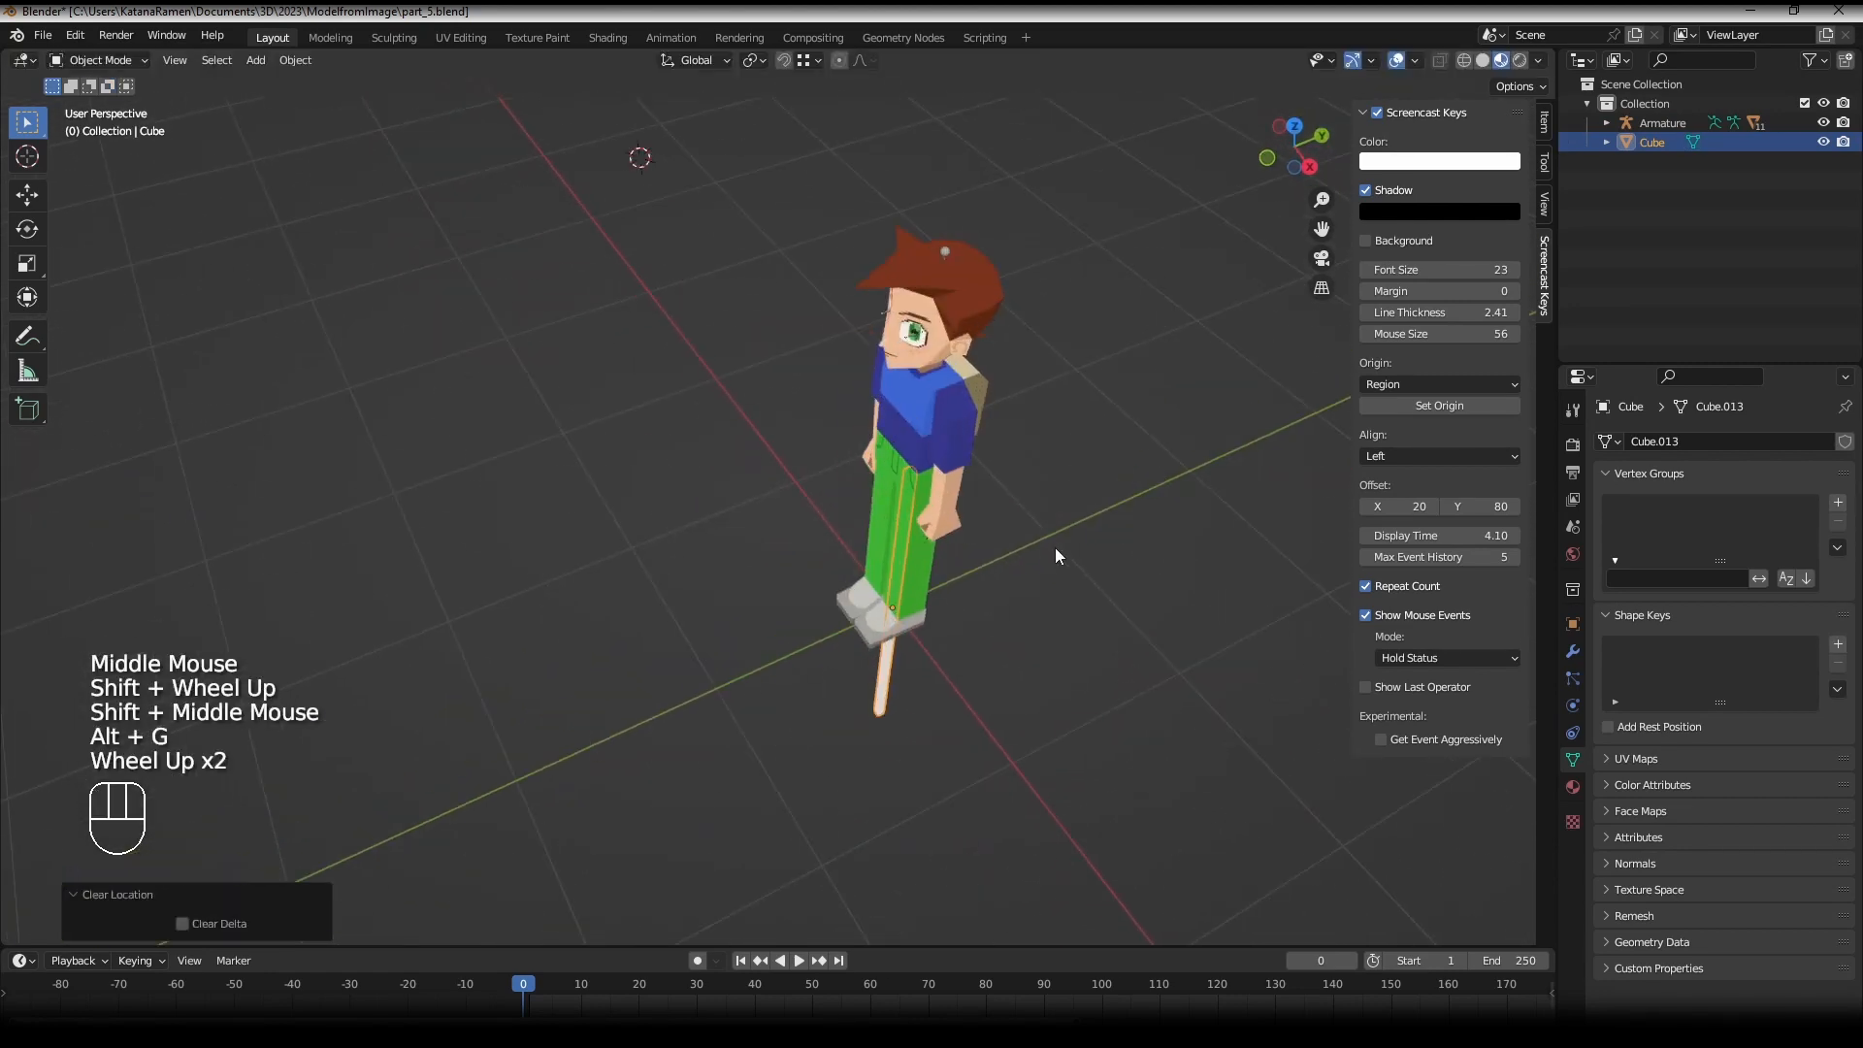
key("g")
key("shift+z")
left_click(951, 470)
- In Edit Mode, select two neighbouring vertical edges of the pole and scale them to 0 along X
middle_click_drag(886, 545, 971, 601, "shift")
key("Tab")
scroll(893, 640, "up", 3)
scroll(971, 602, "up", 2)
left_click(183, 64)
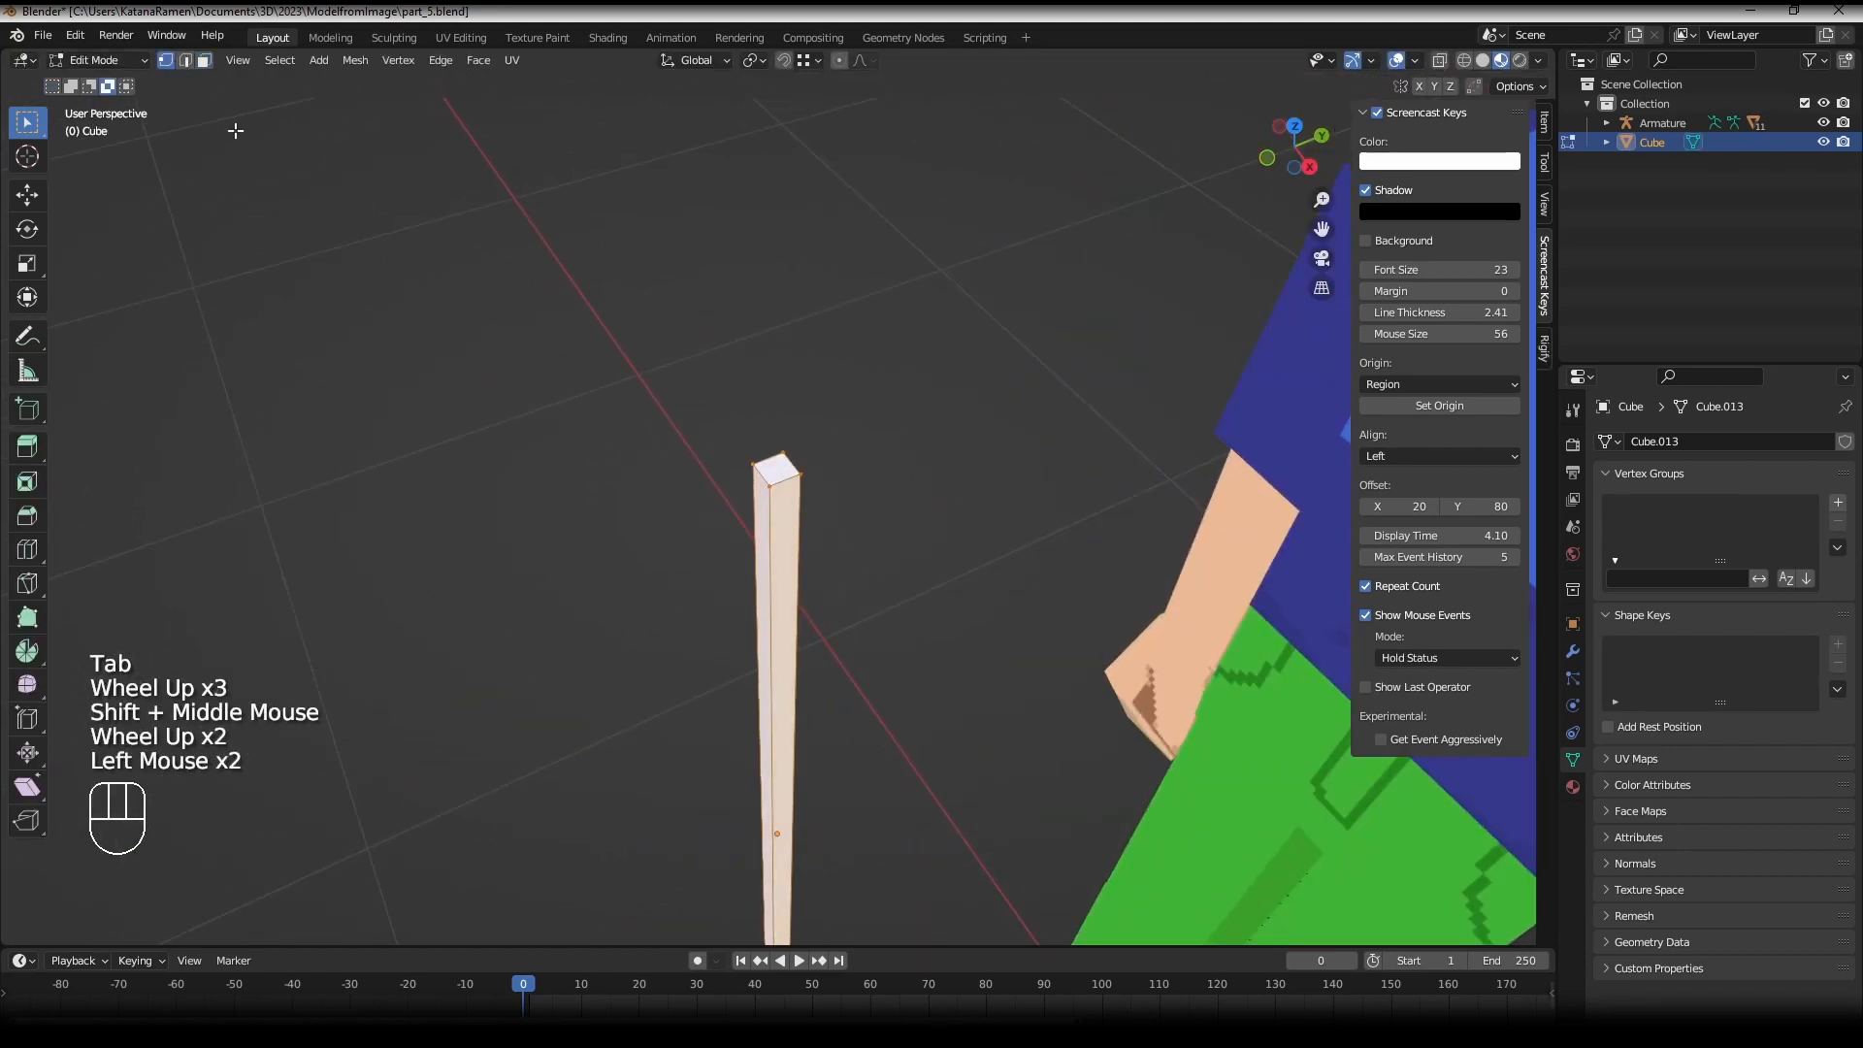
scroll(796, 463, "up", 1)
right_click(795, 464, "alt")
right_click(738, 492, "alt+shift")
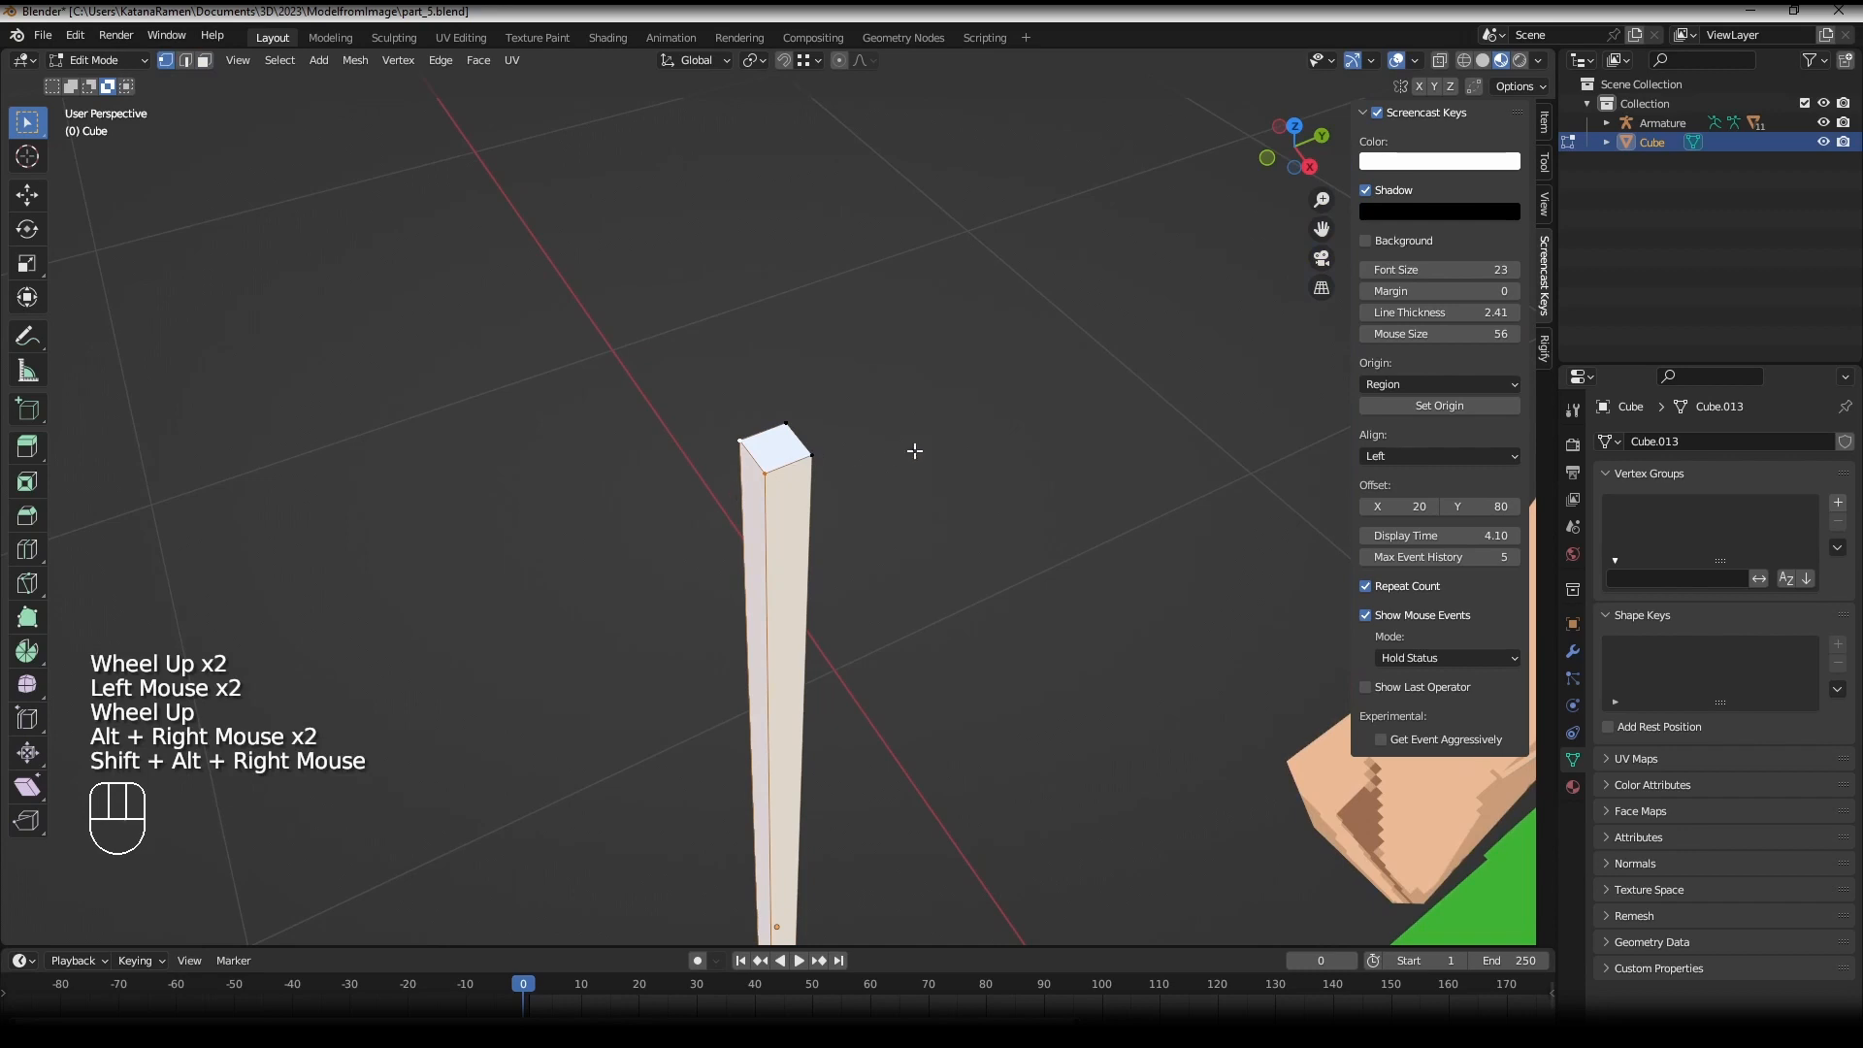
key("s")
key("x")
key("0")
key("Return")
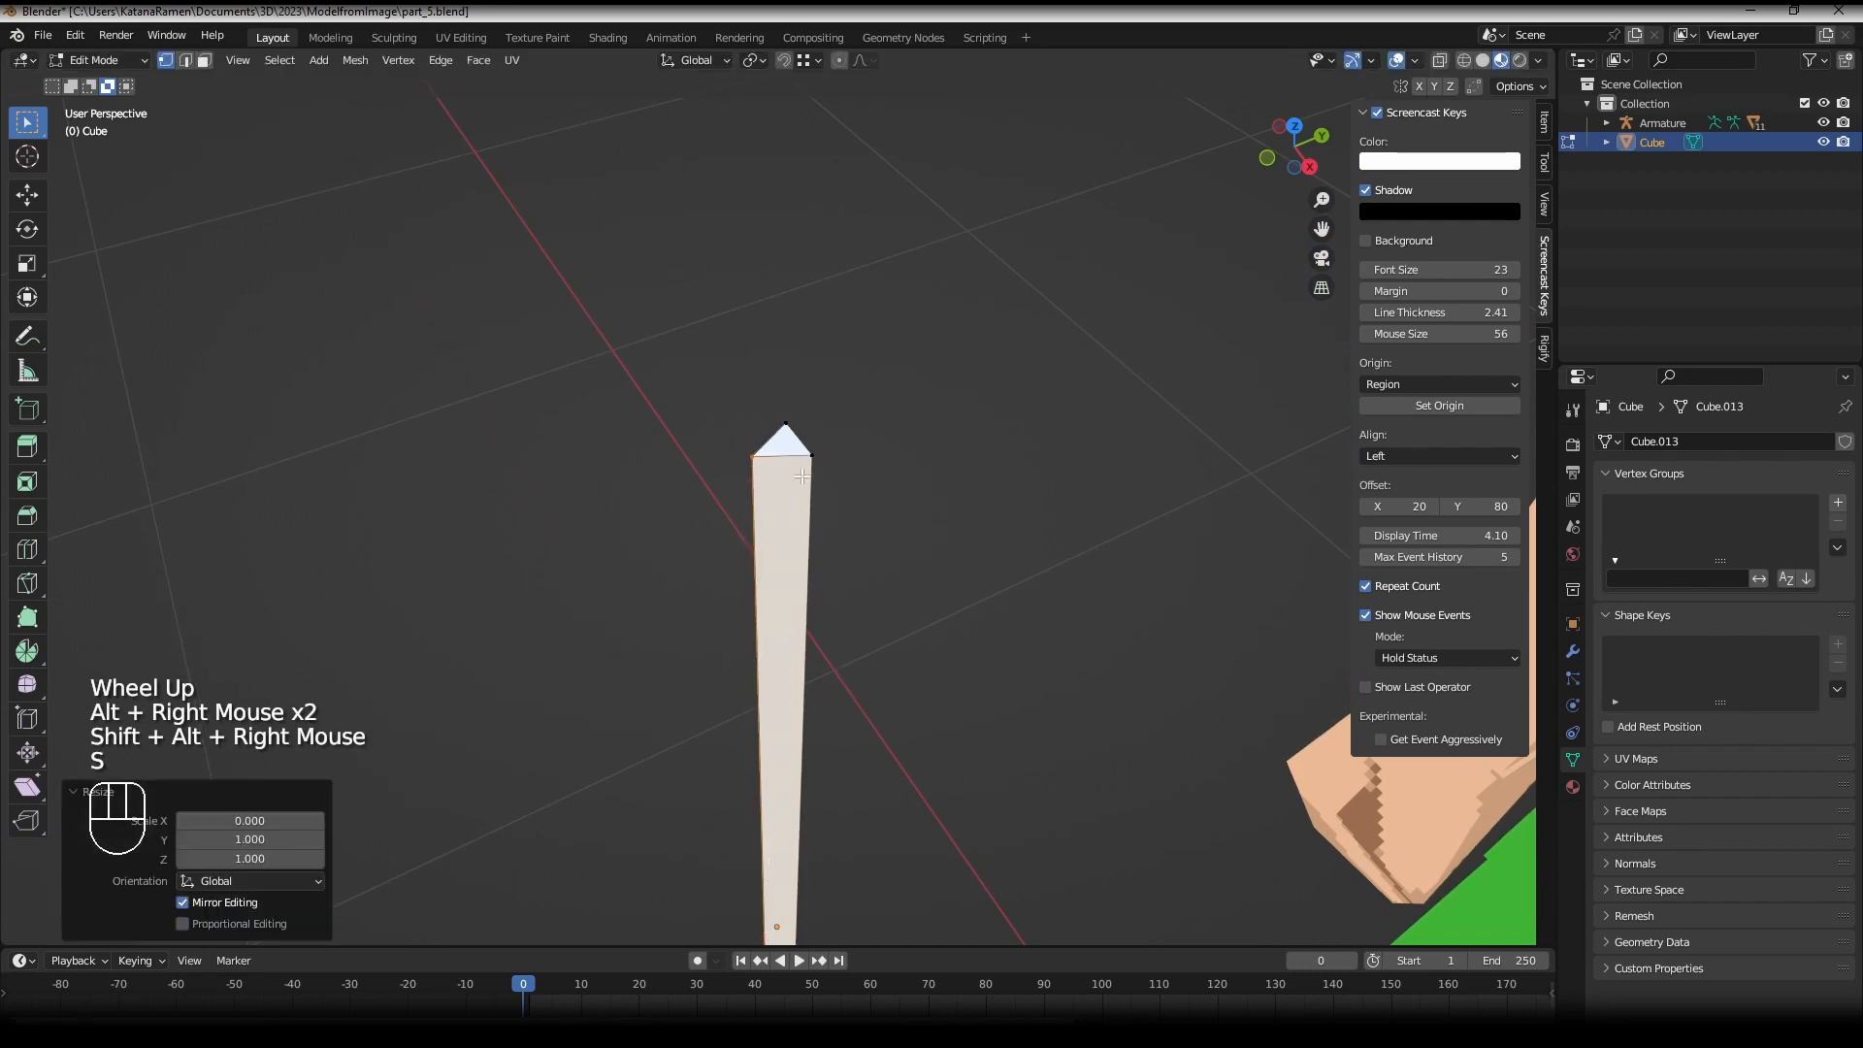
- Merge the pole's overlapping vertices for a triangular cross-section, and return to Object Mode
key("m")
left_click(835, 584)
scroll(853, 601, "down", 1)
key("Tab")
scroll(870, 627, "down", 2)
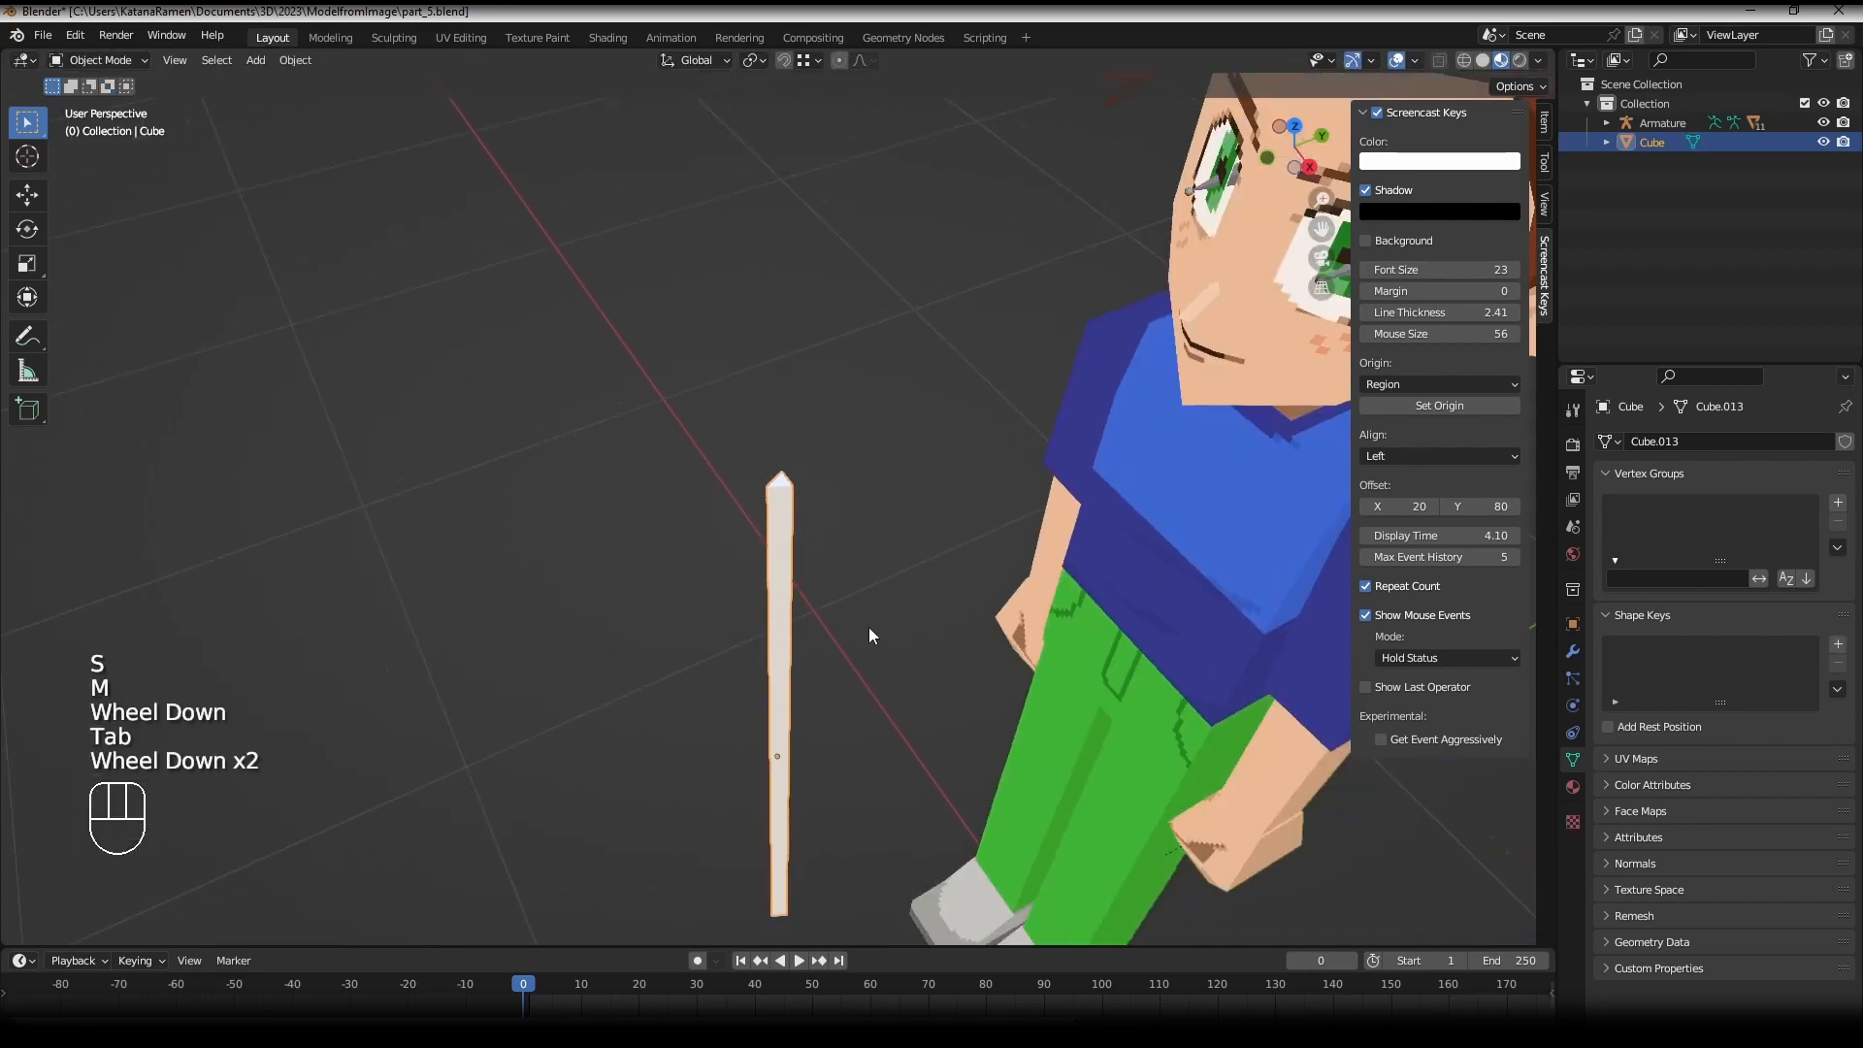
- Raise the pole along Z so that its lower end sits near the character's foot level
middle_click_drag(869, 627, 873, 715)
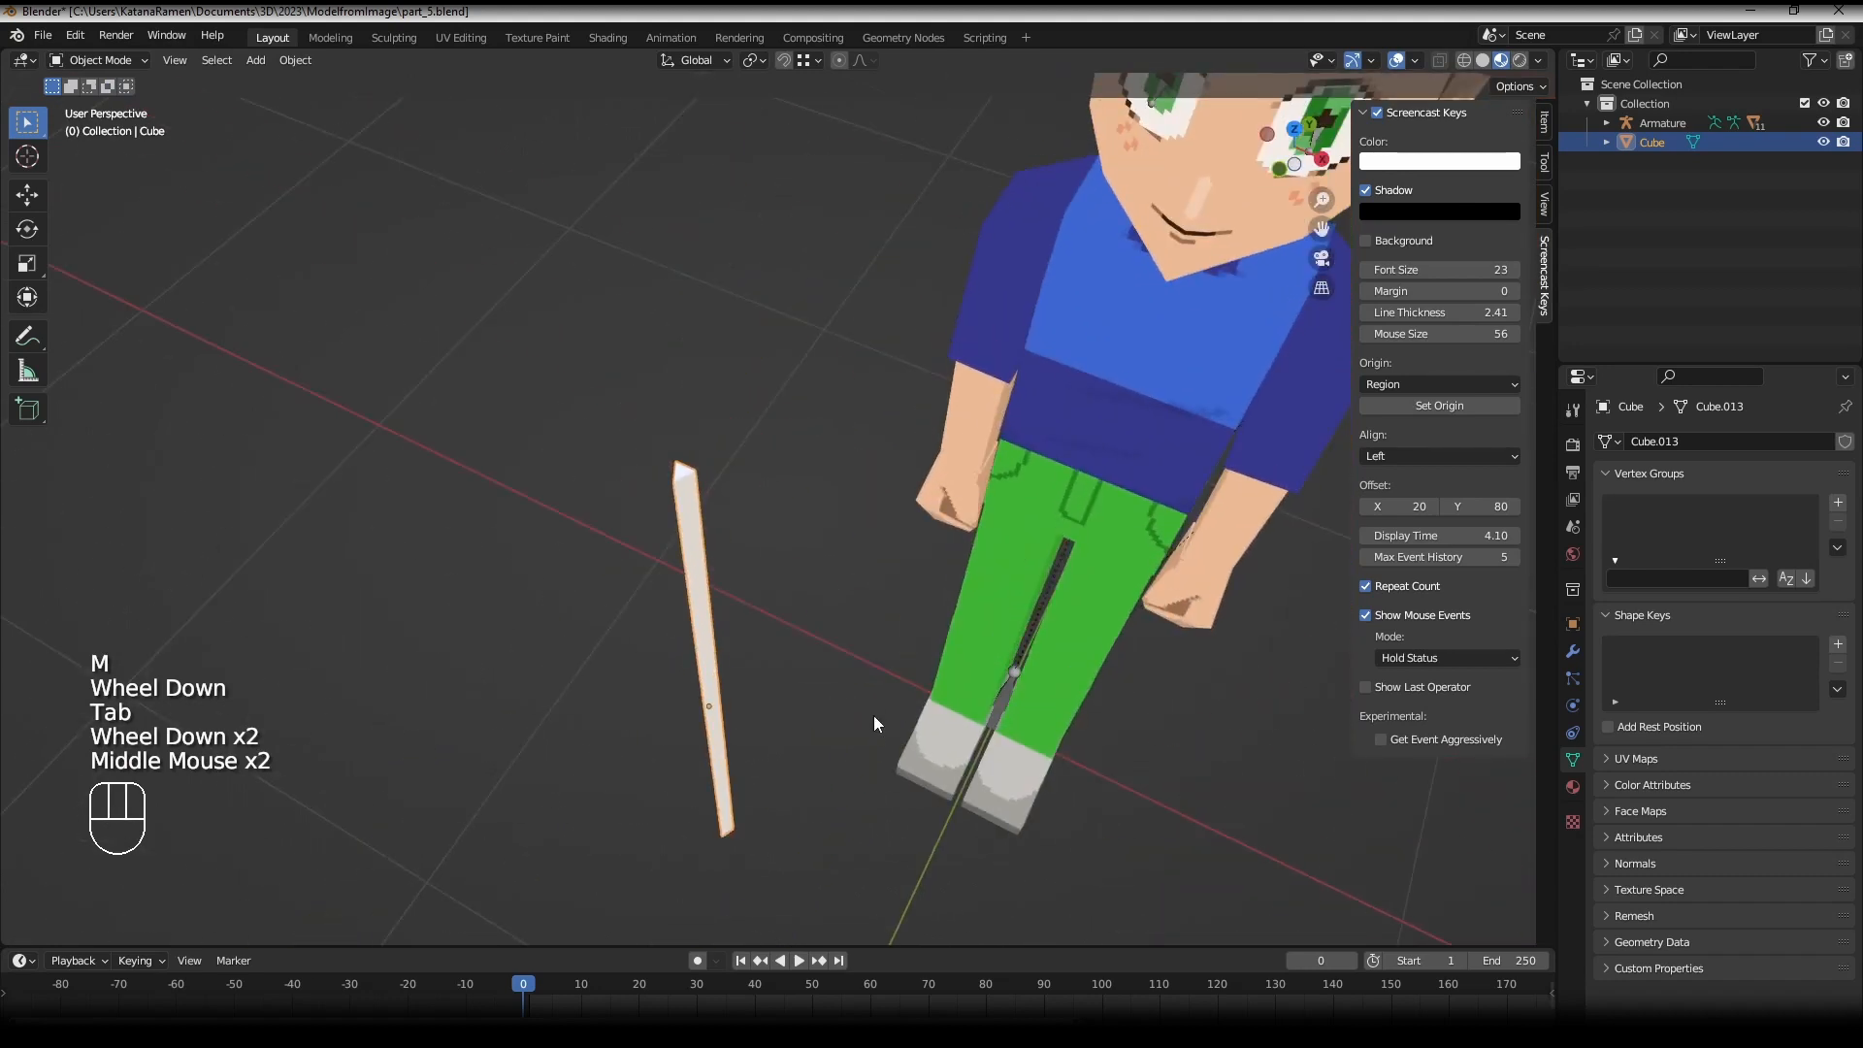
key("Tab")
key("g")
right_click(852, 688)
key("Tab")
key("g")
key("z")
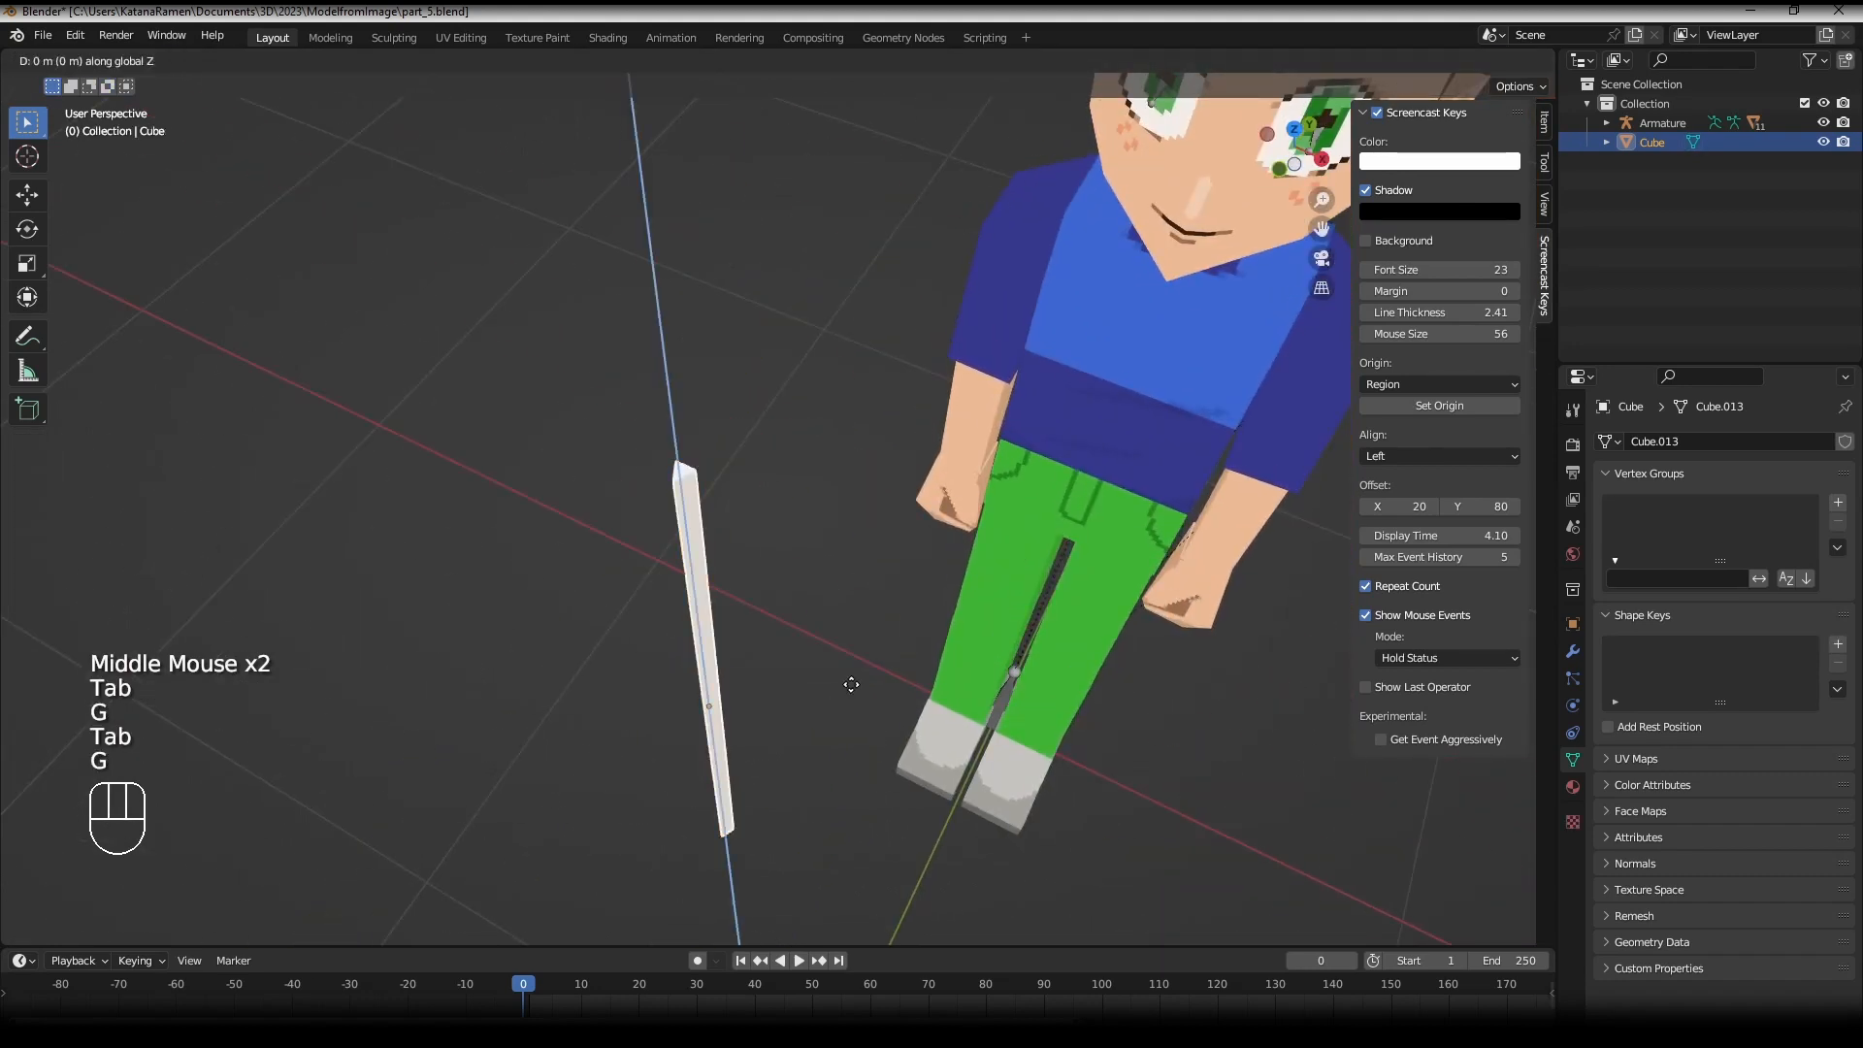
left_click(927, 379)
scroll(912, 393, "down", 1)
middle_click_drag(863, 441, 958, 366)
- Shorten the pole's whole mesh along Z in Edit Mode, and shift the object along X closer to the character
key("Tab")
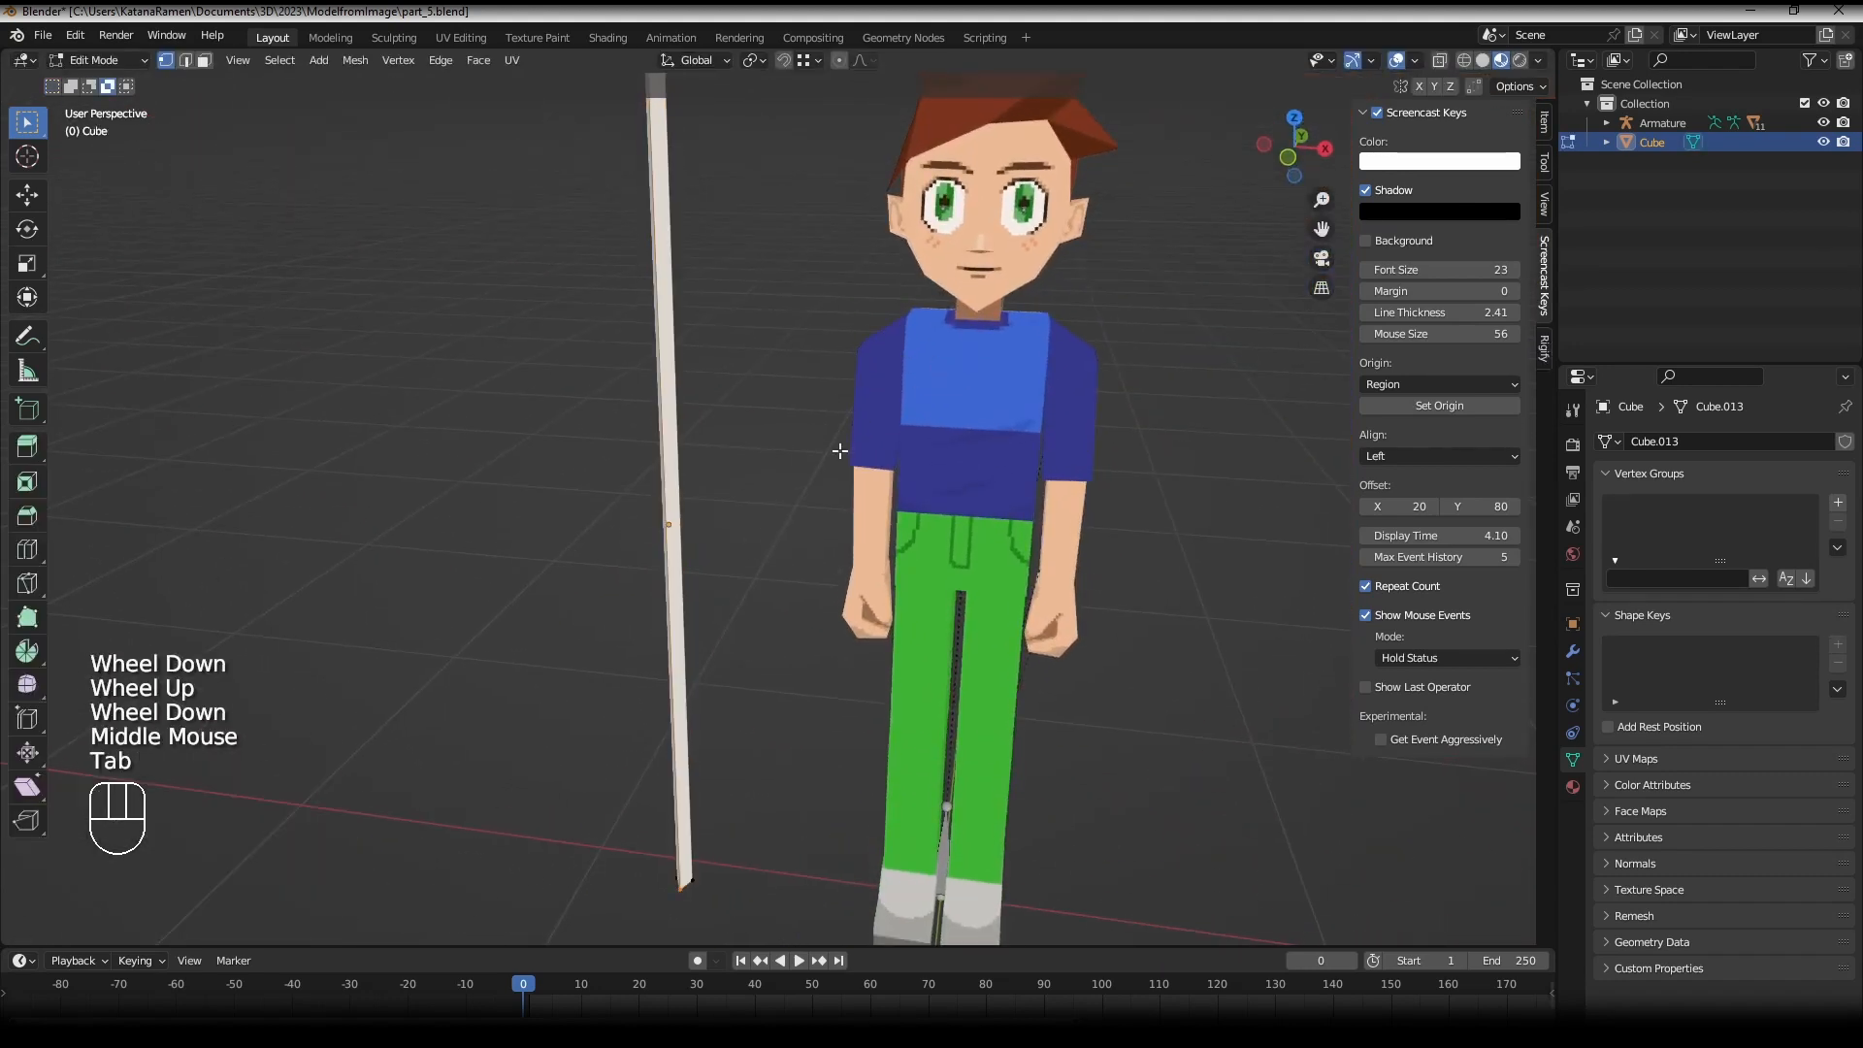
key("a")
key("s")
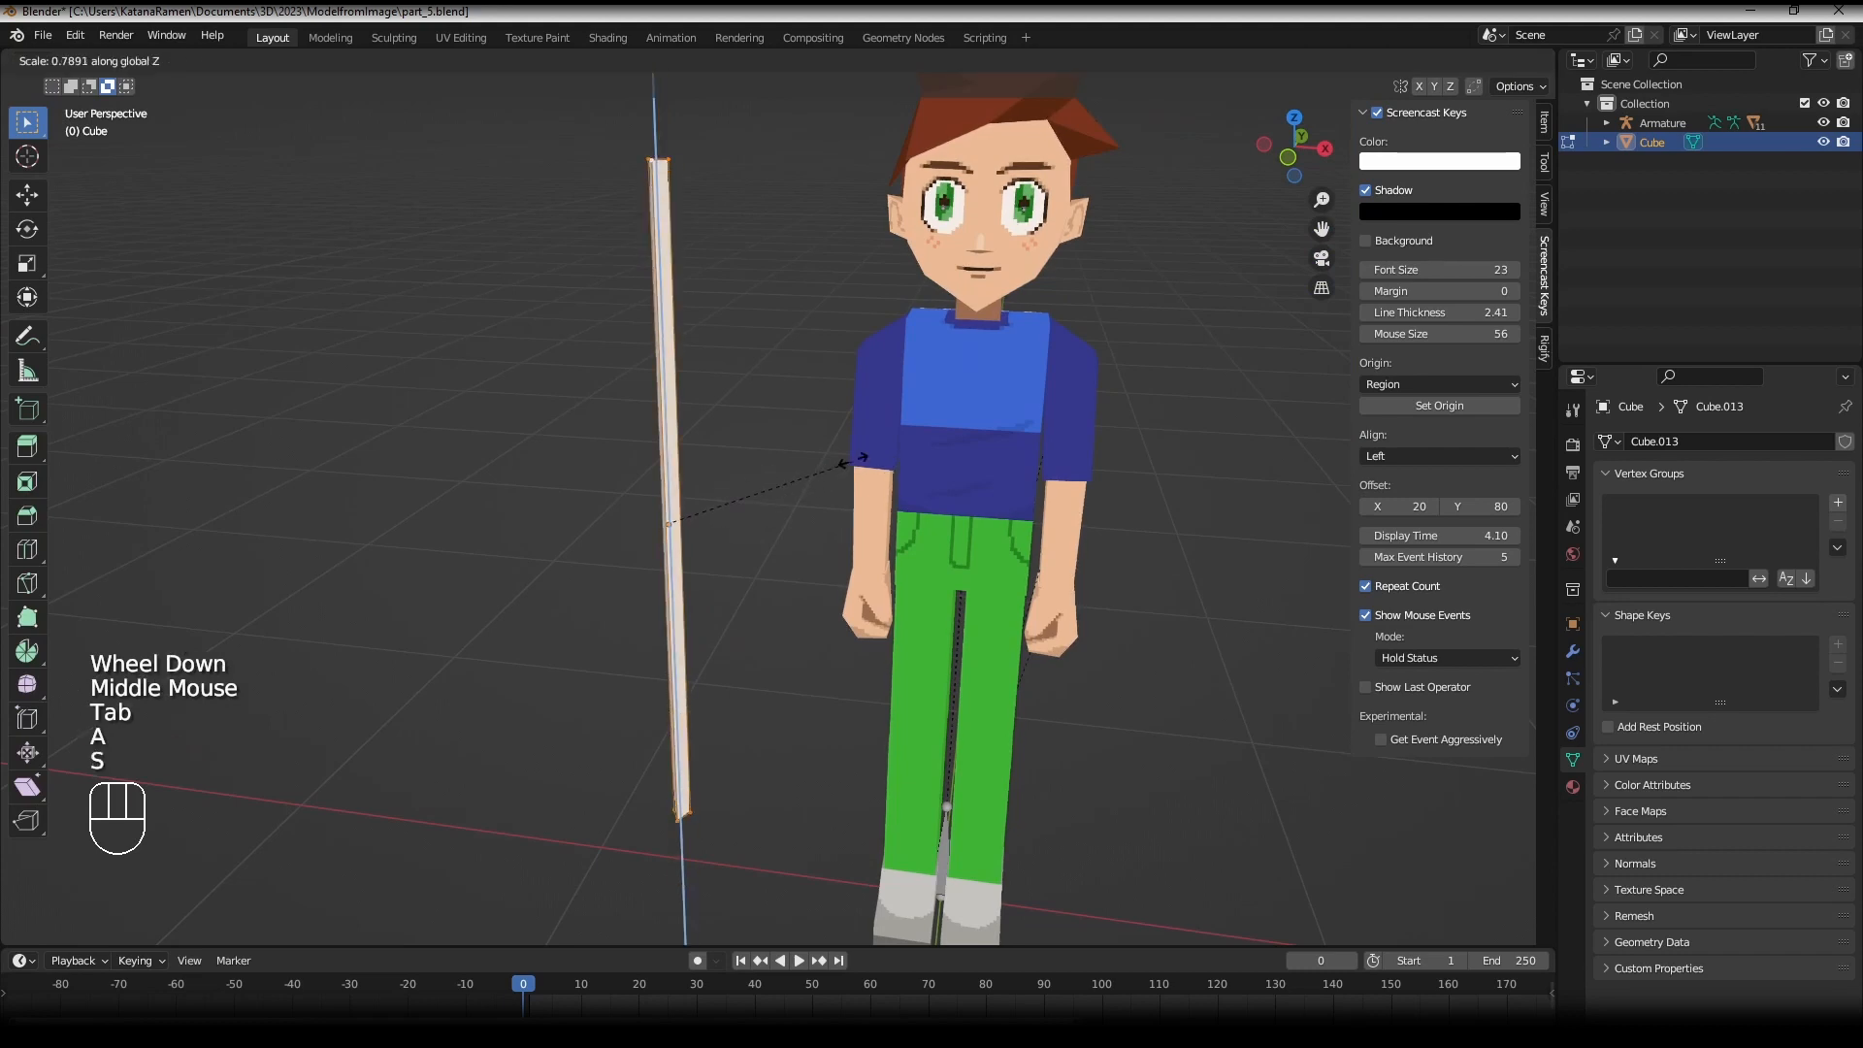
key("s")
left_click(832, 476)
key("Tab")
key("g")
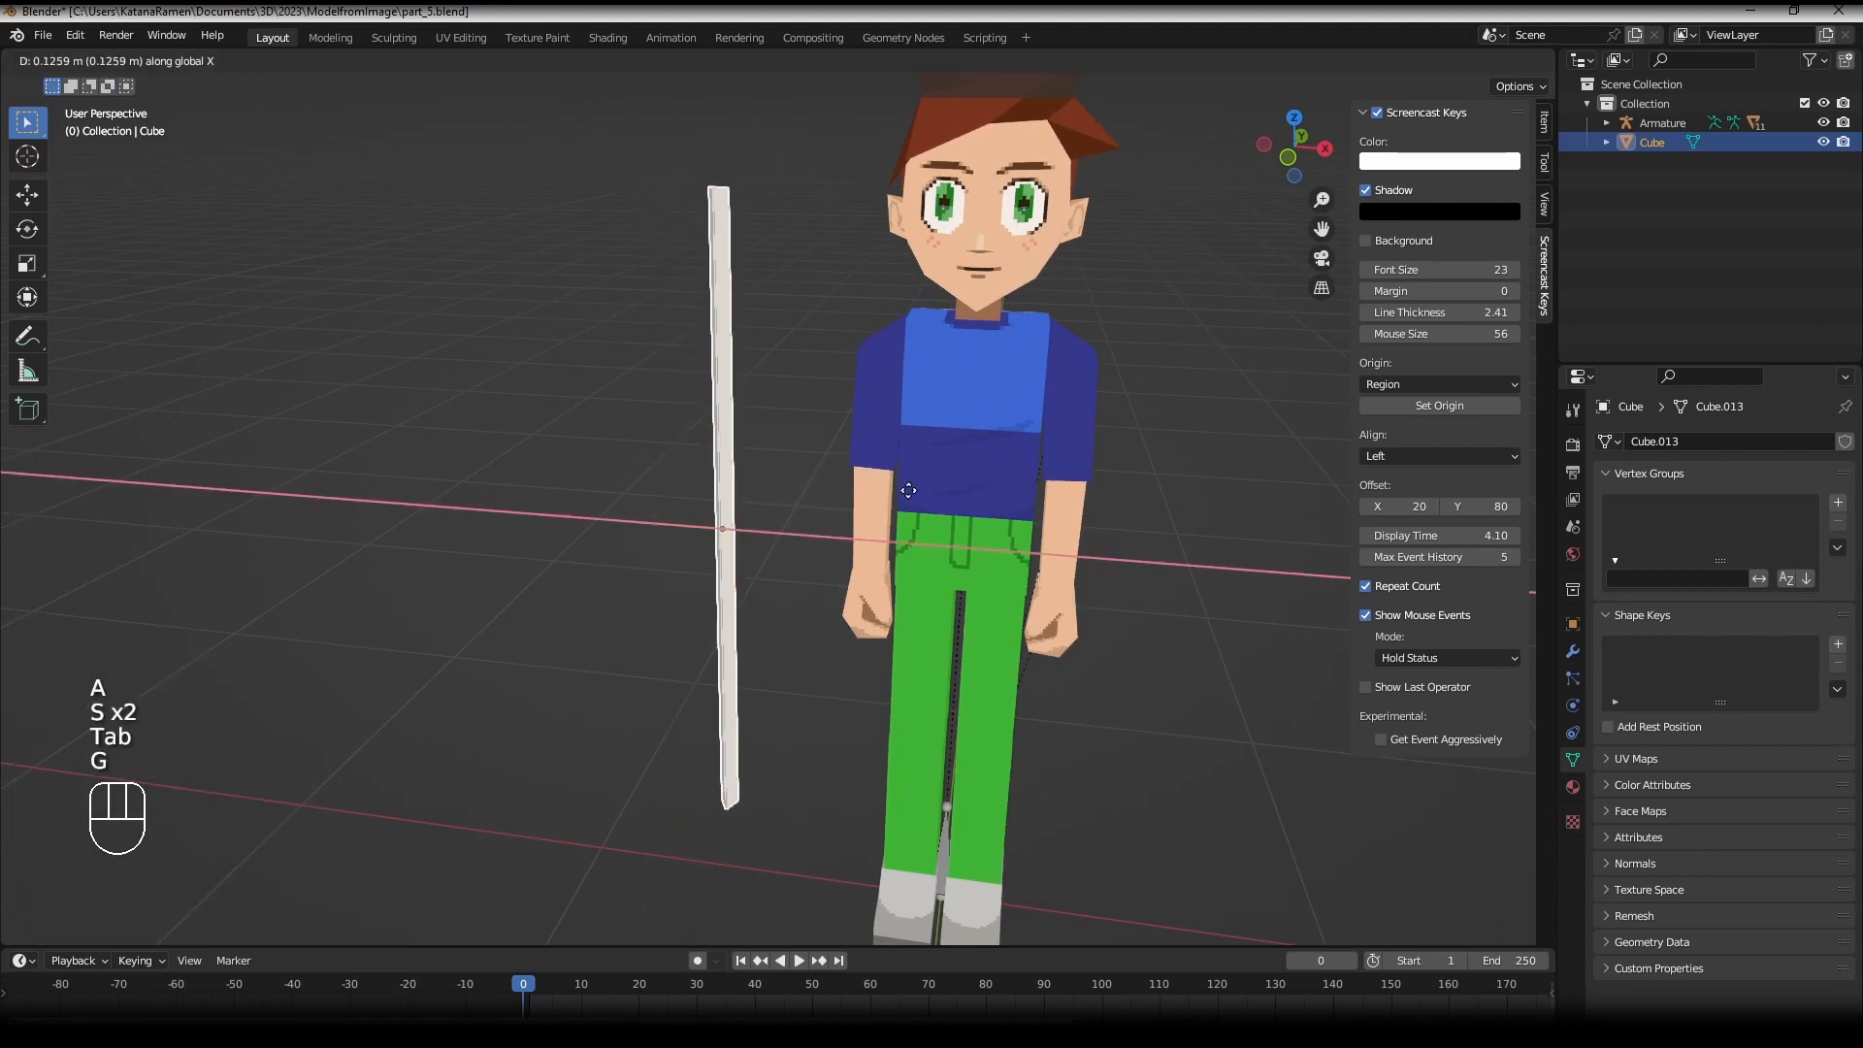
left_click(958, 477)
middle_click_drag(958, 477, 736, 456)
- Mark a seam along one full-length vertical edge of the pole in Edit Mode
key("Tab")
scroll(753, 511, "down", 2)
scroll(737, 456, "up", 1)
right_click(716, 291)
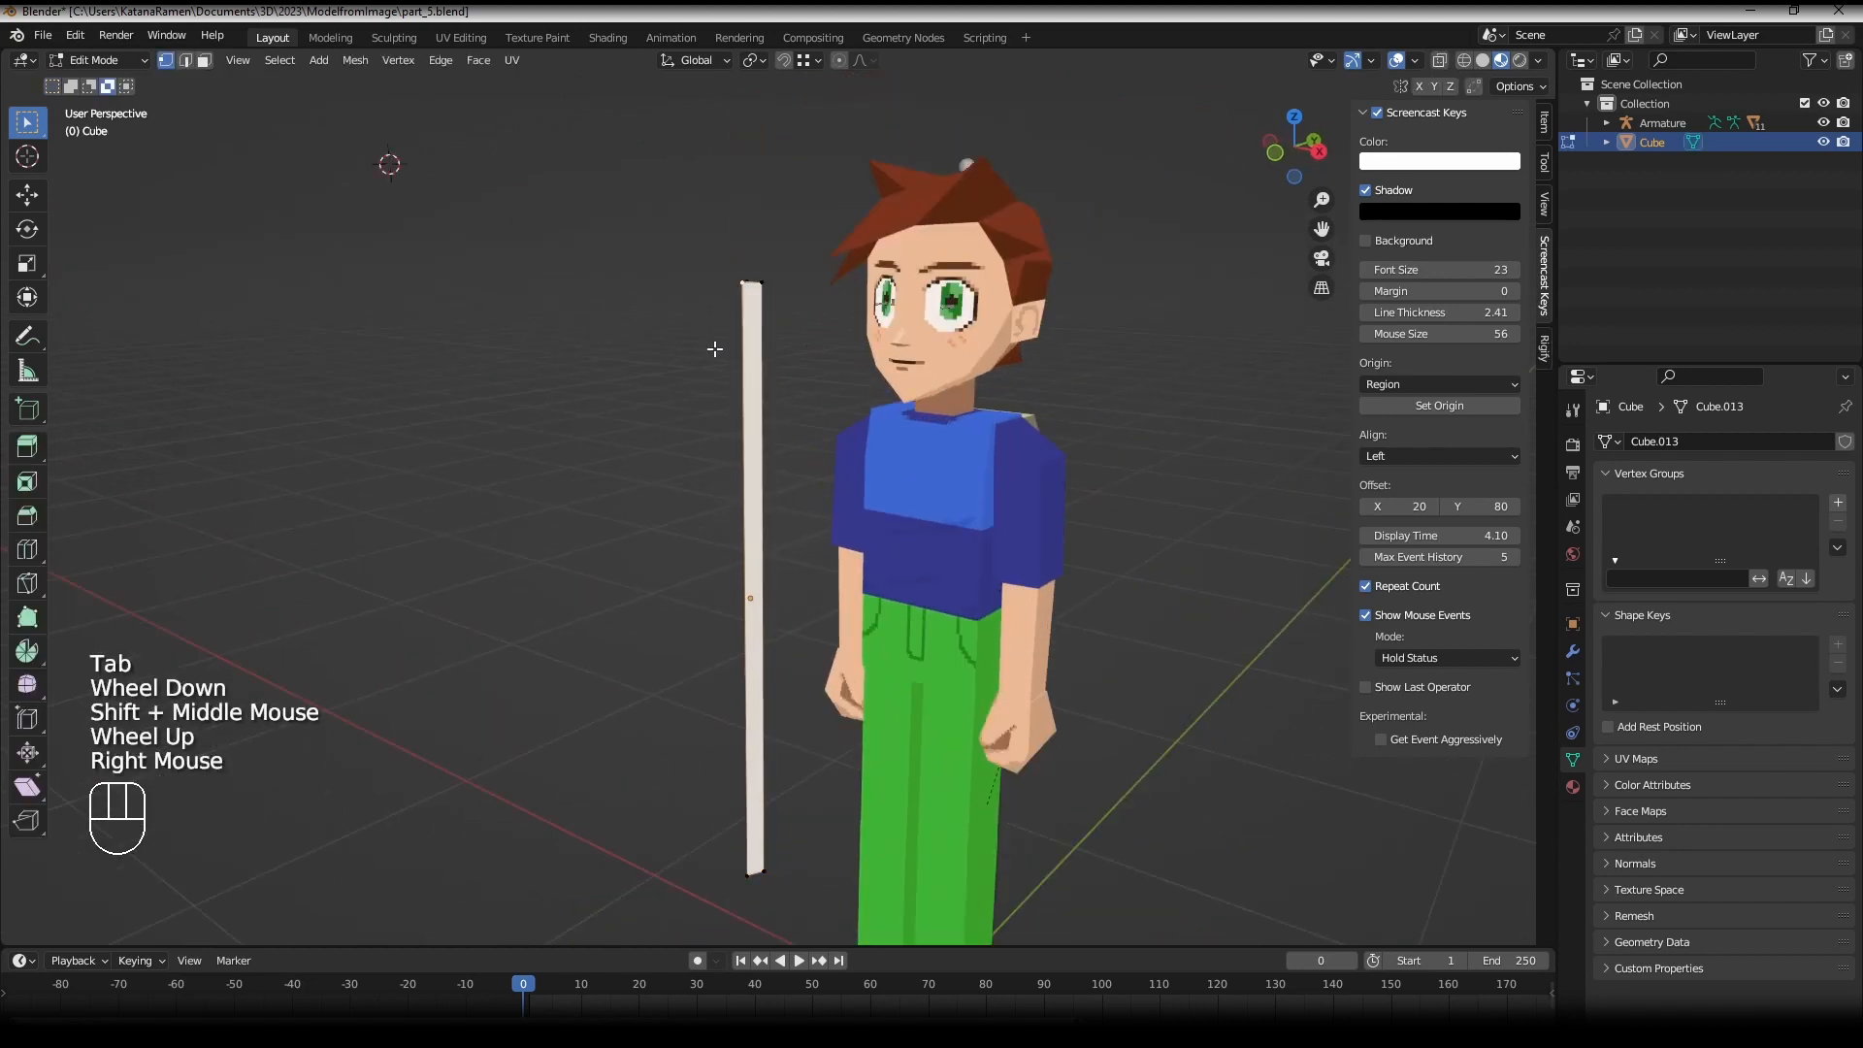
right_click(702, 874, "shift")
key("ctrl+e")
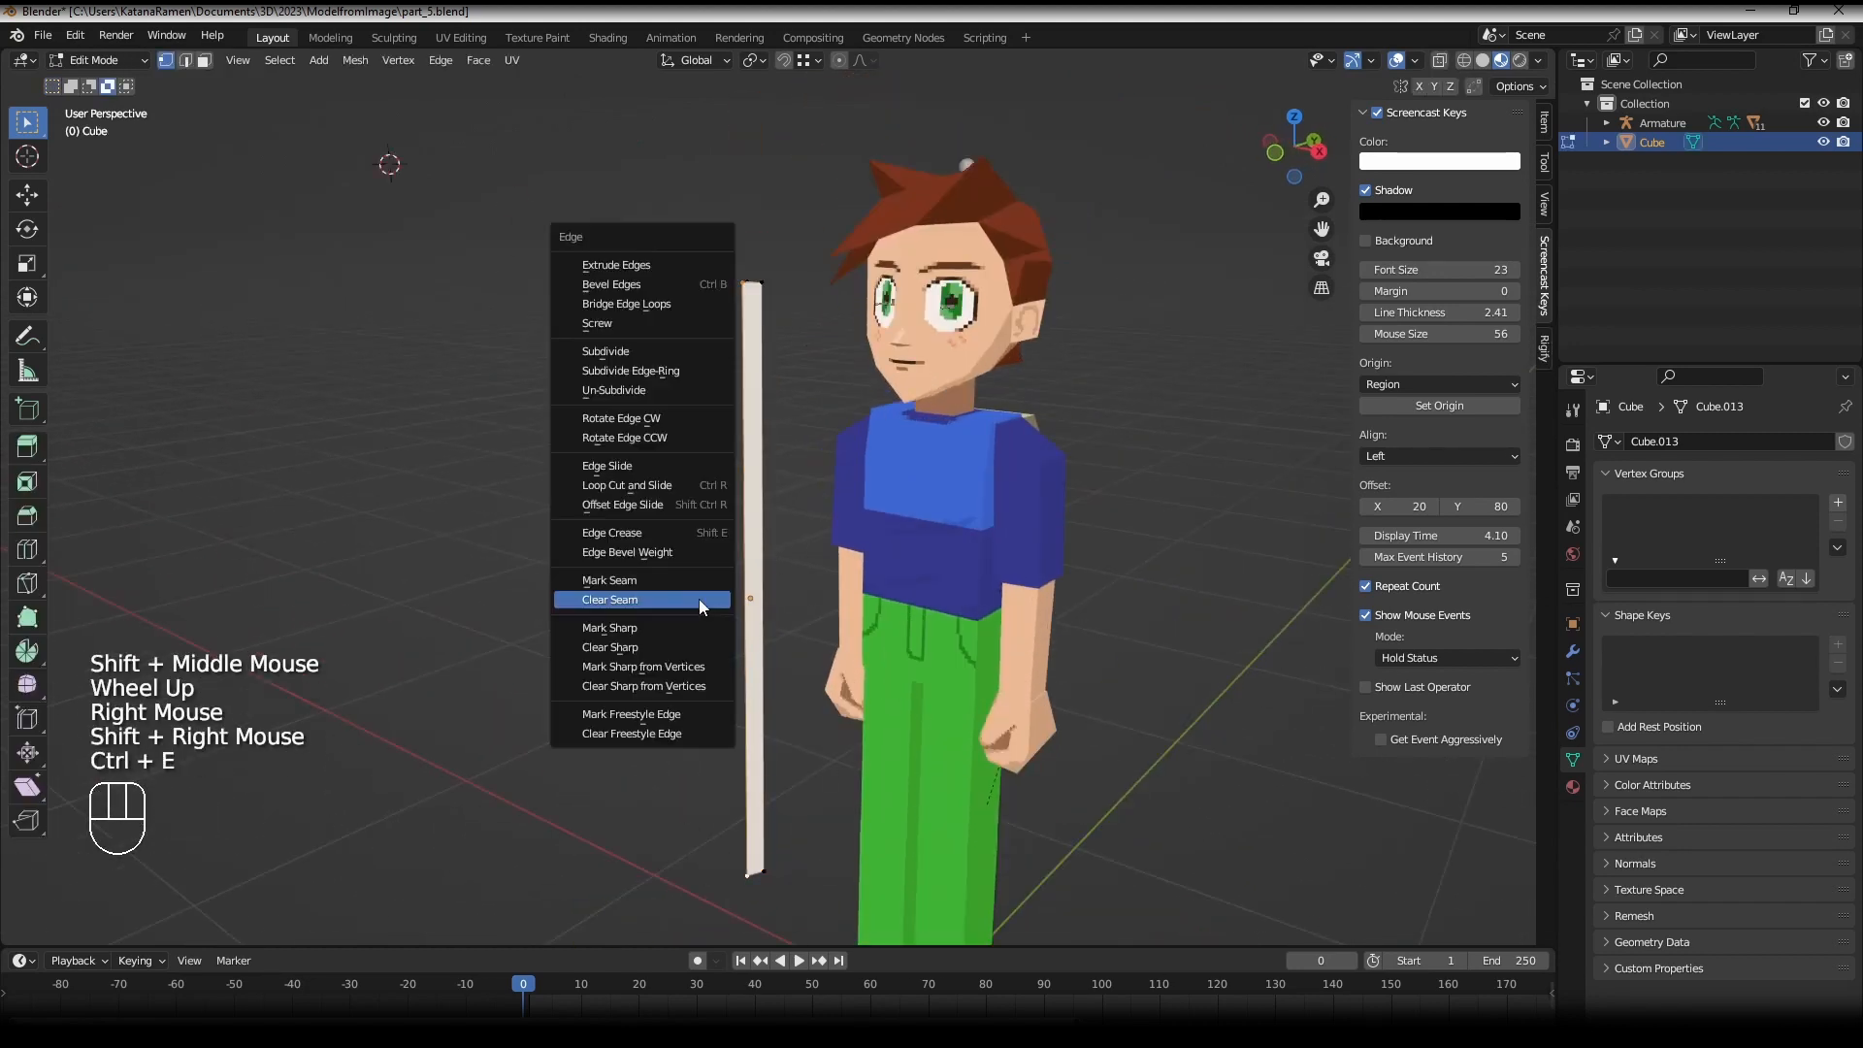
left_click(684, 580)
- Mark seams on two edges of the pole's triangular top cap
scroll(707, 499, "up", 1)
middle_click_drag(707, 499, 715, 524)
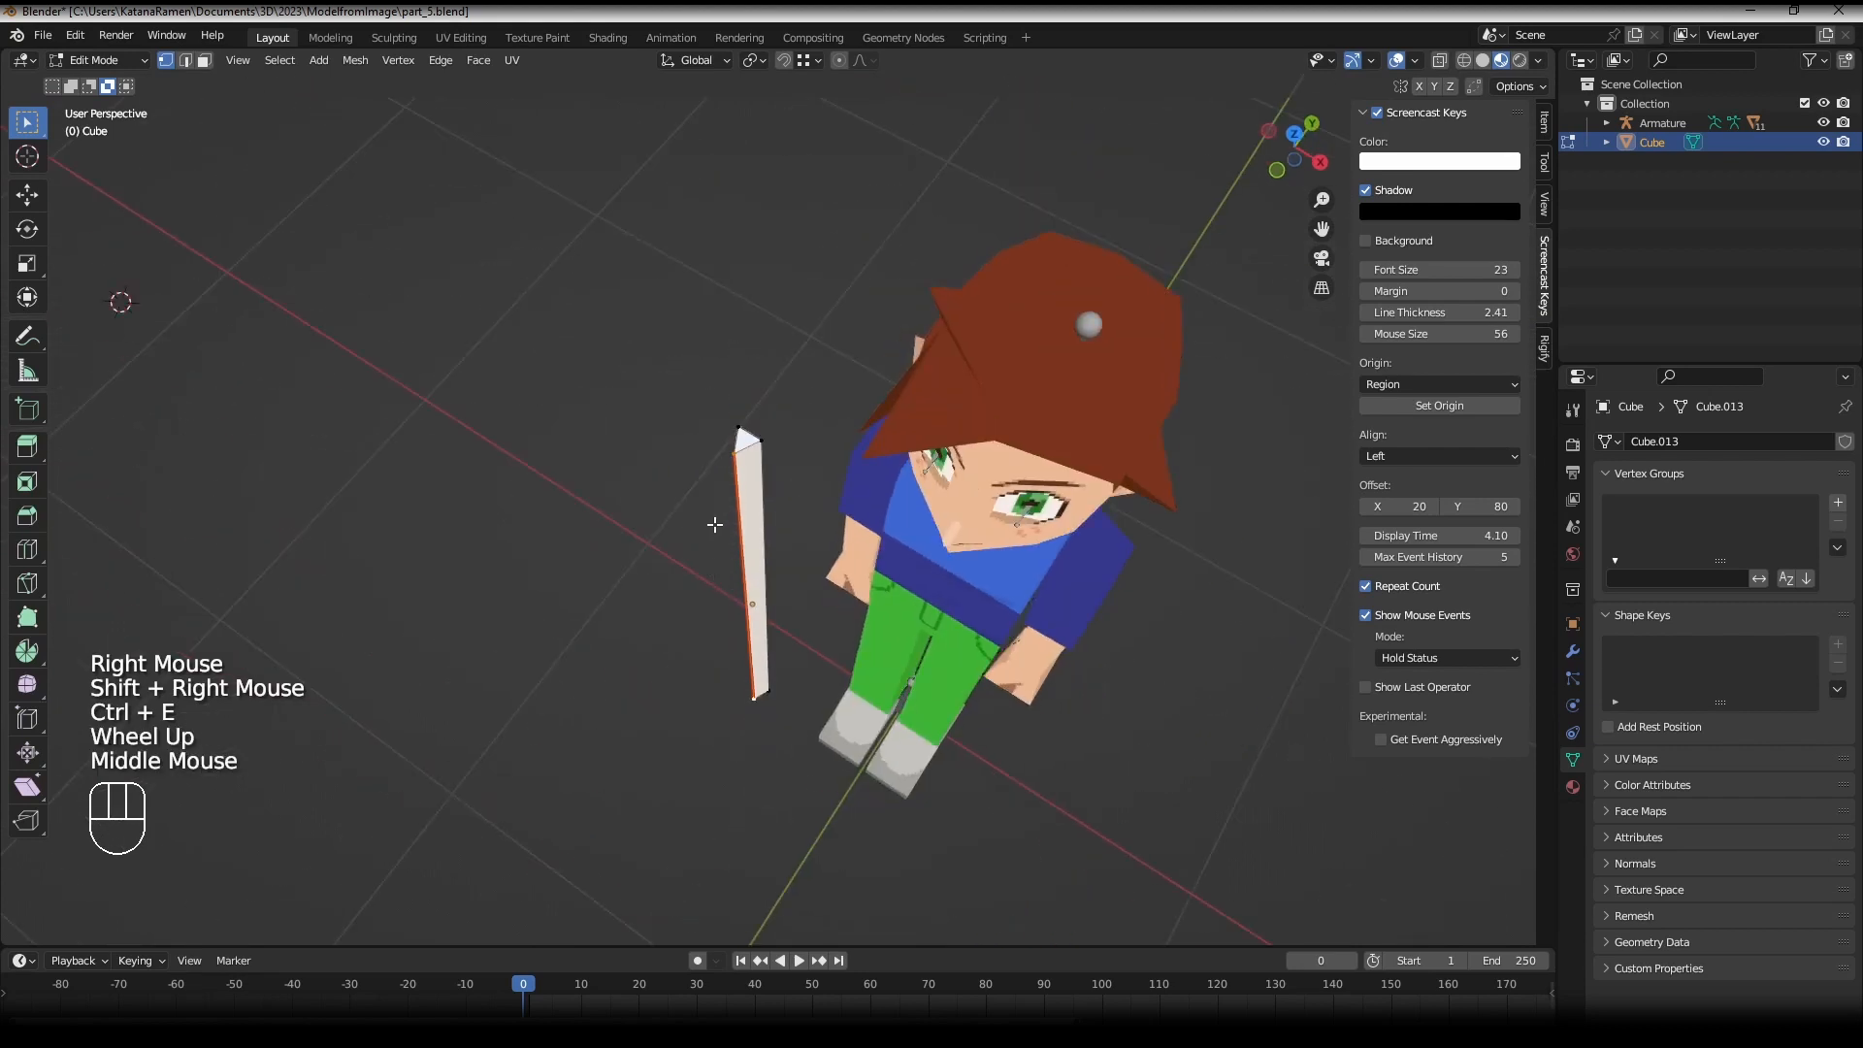
right_click(733, 431)
right_click(766, 443, "shift")
scroll(764, 436, "up", 2)
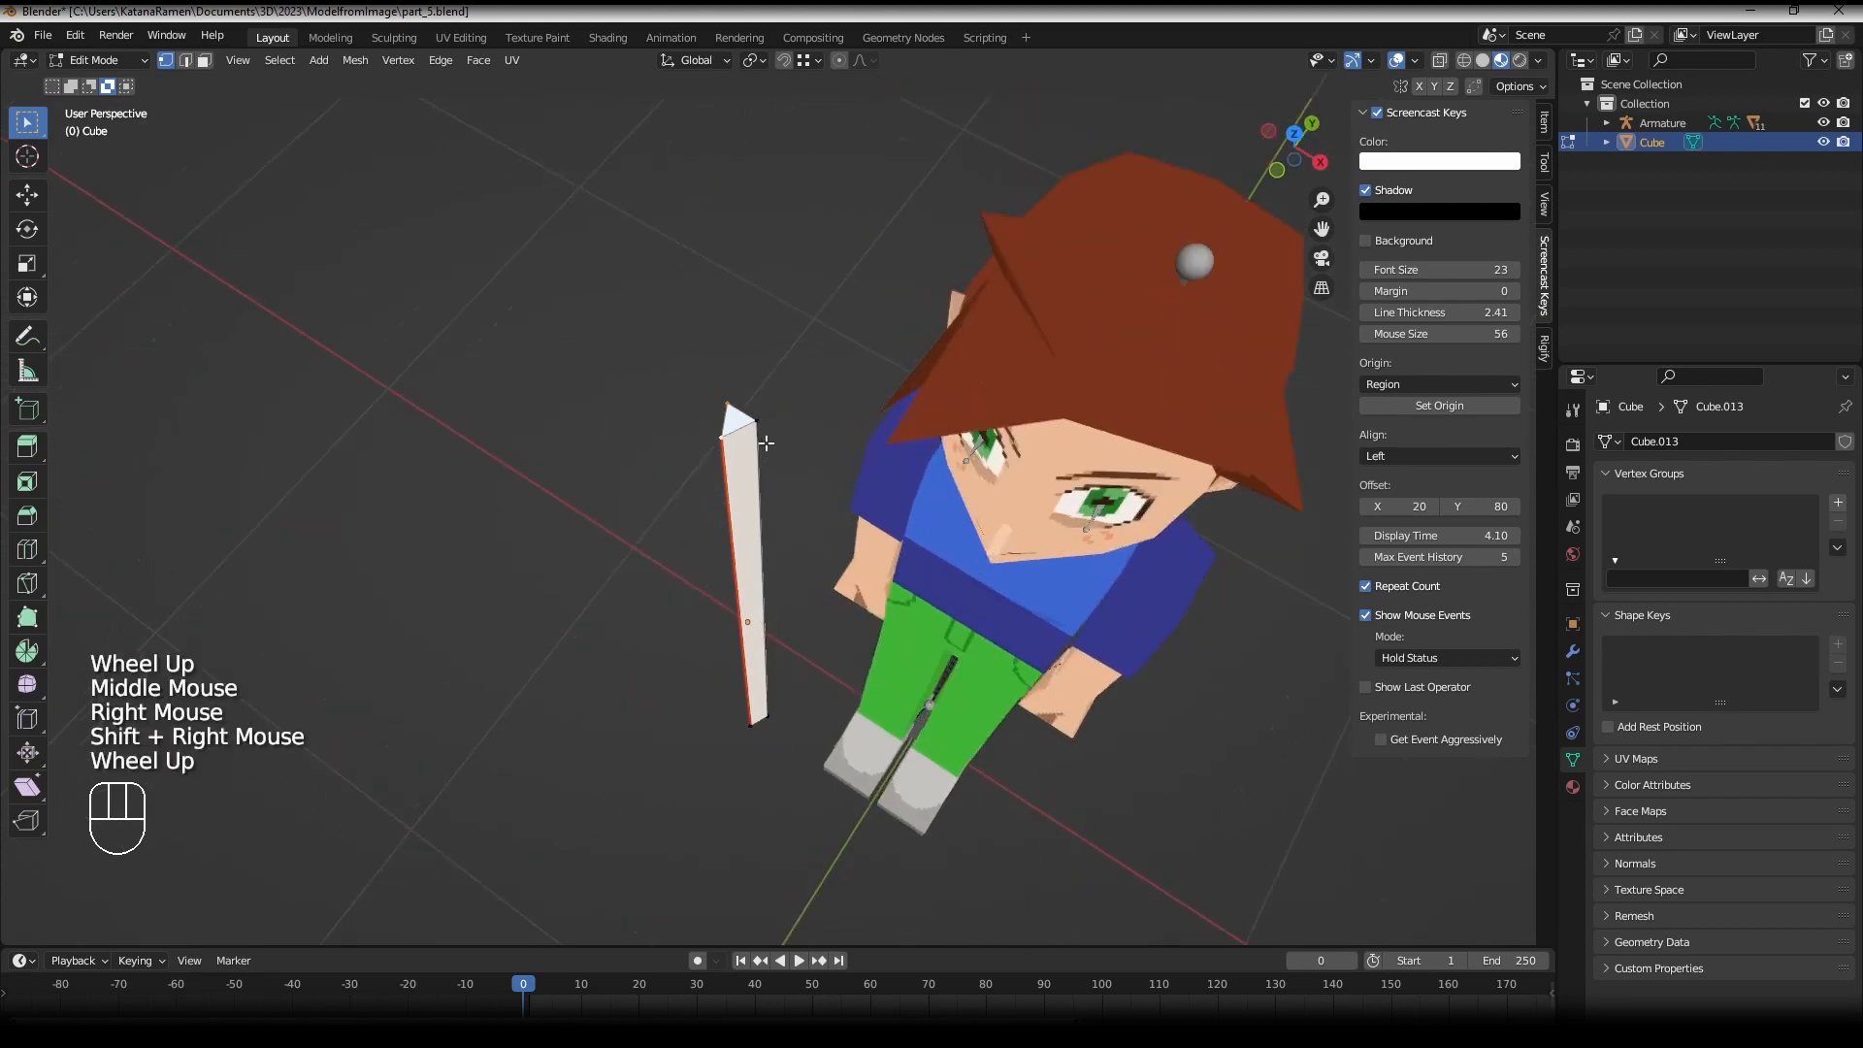
key("ctrl+e")
right_click(781, 422)
right_click(801, 398, "shift")
key("ctrl+e")
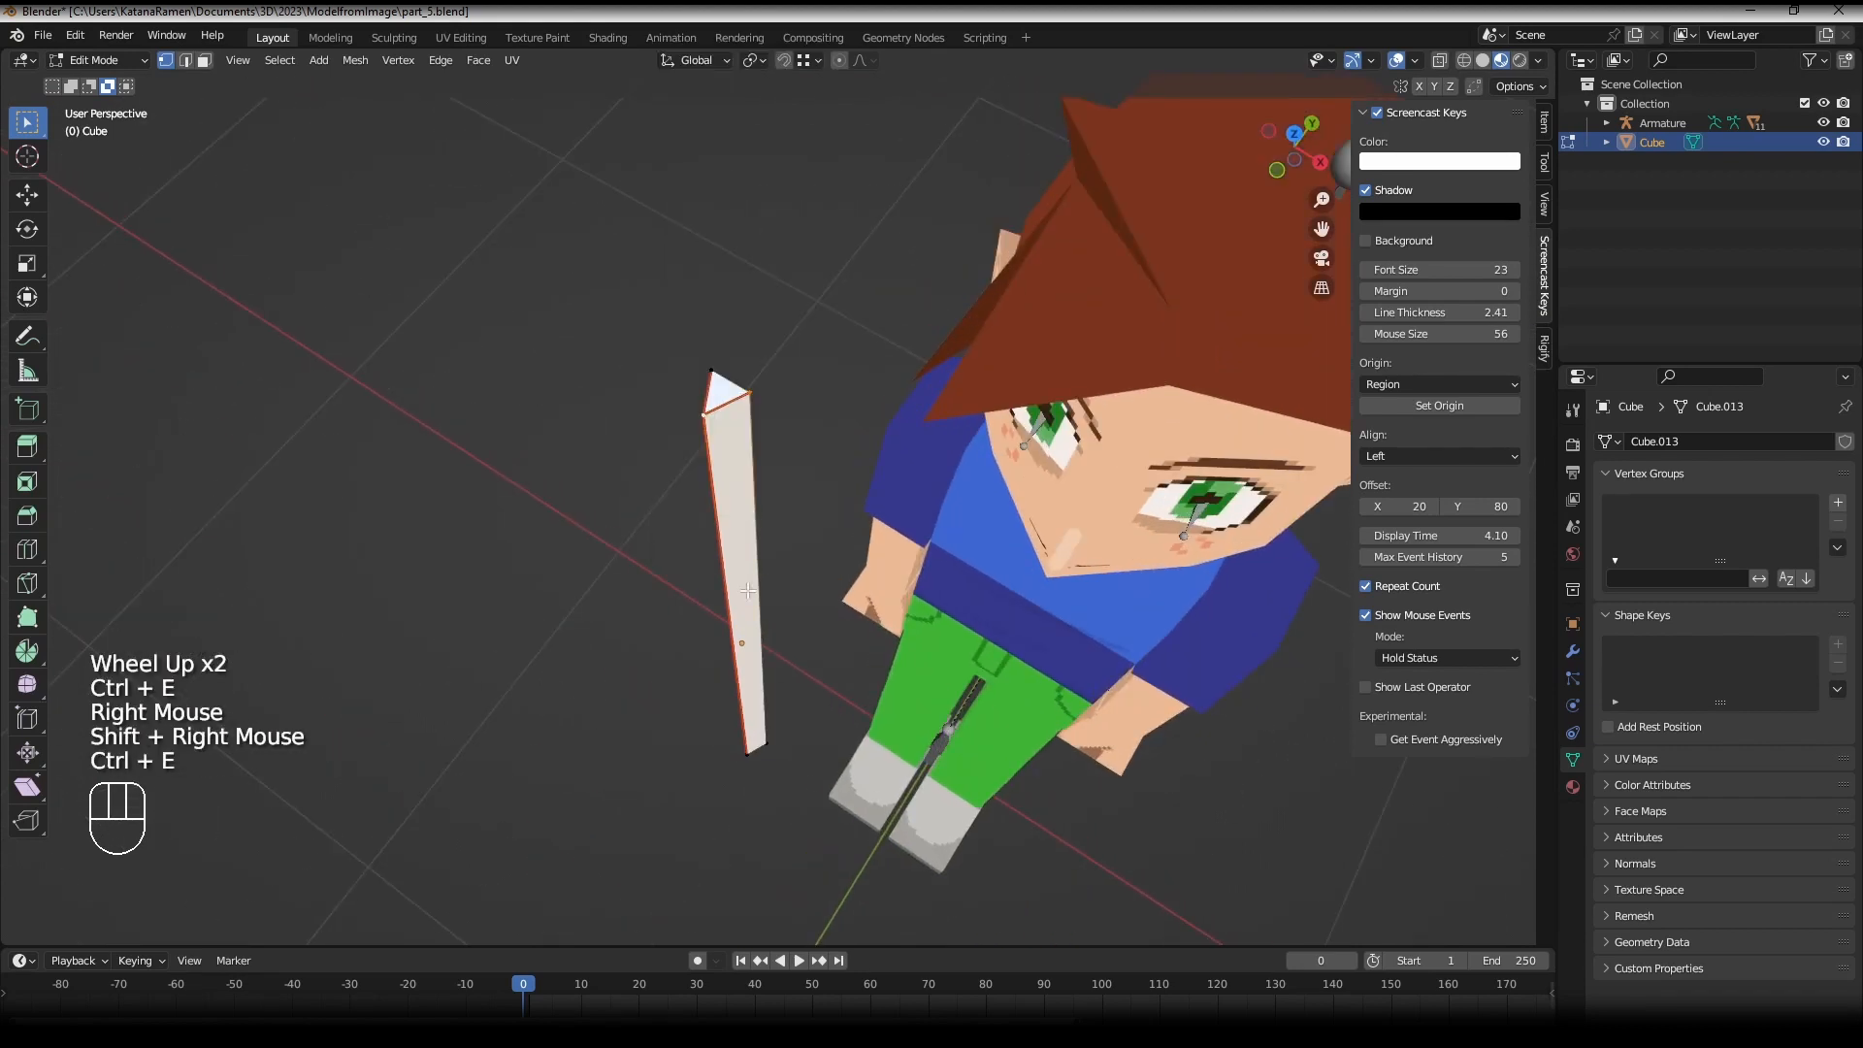
- Mark seams on two edges of the pole's triangular bottom cap
scroll(800, 398, "down", 2)
middle_click_drag(801, 398, 786, 528)
right_click(757, 554)
right_click(767, 575, "shift")
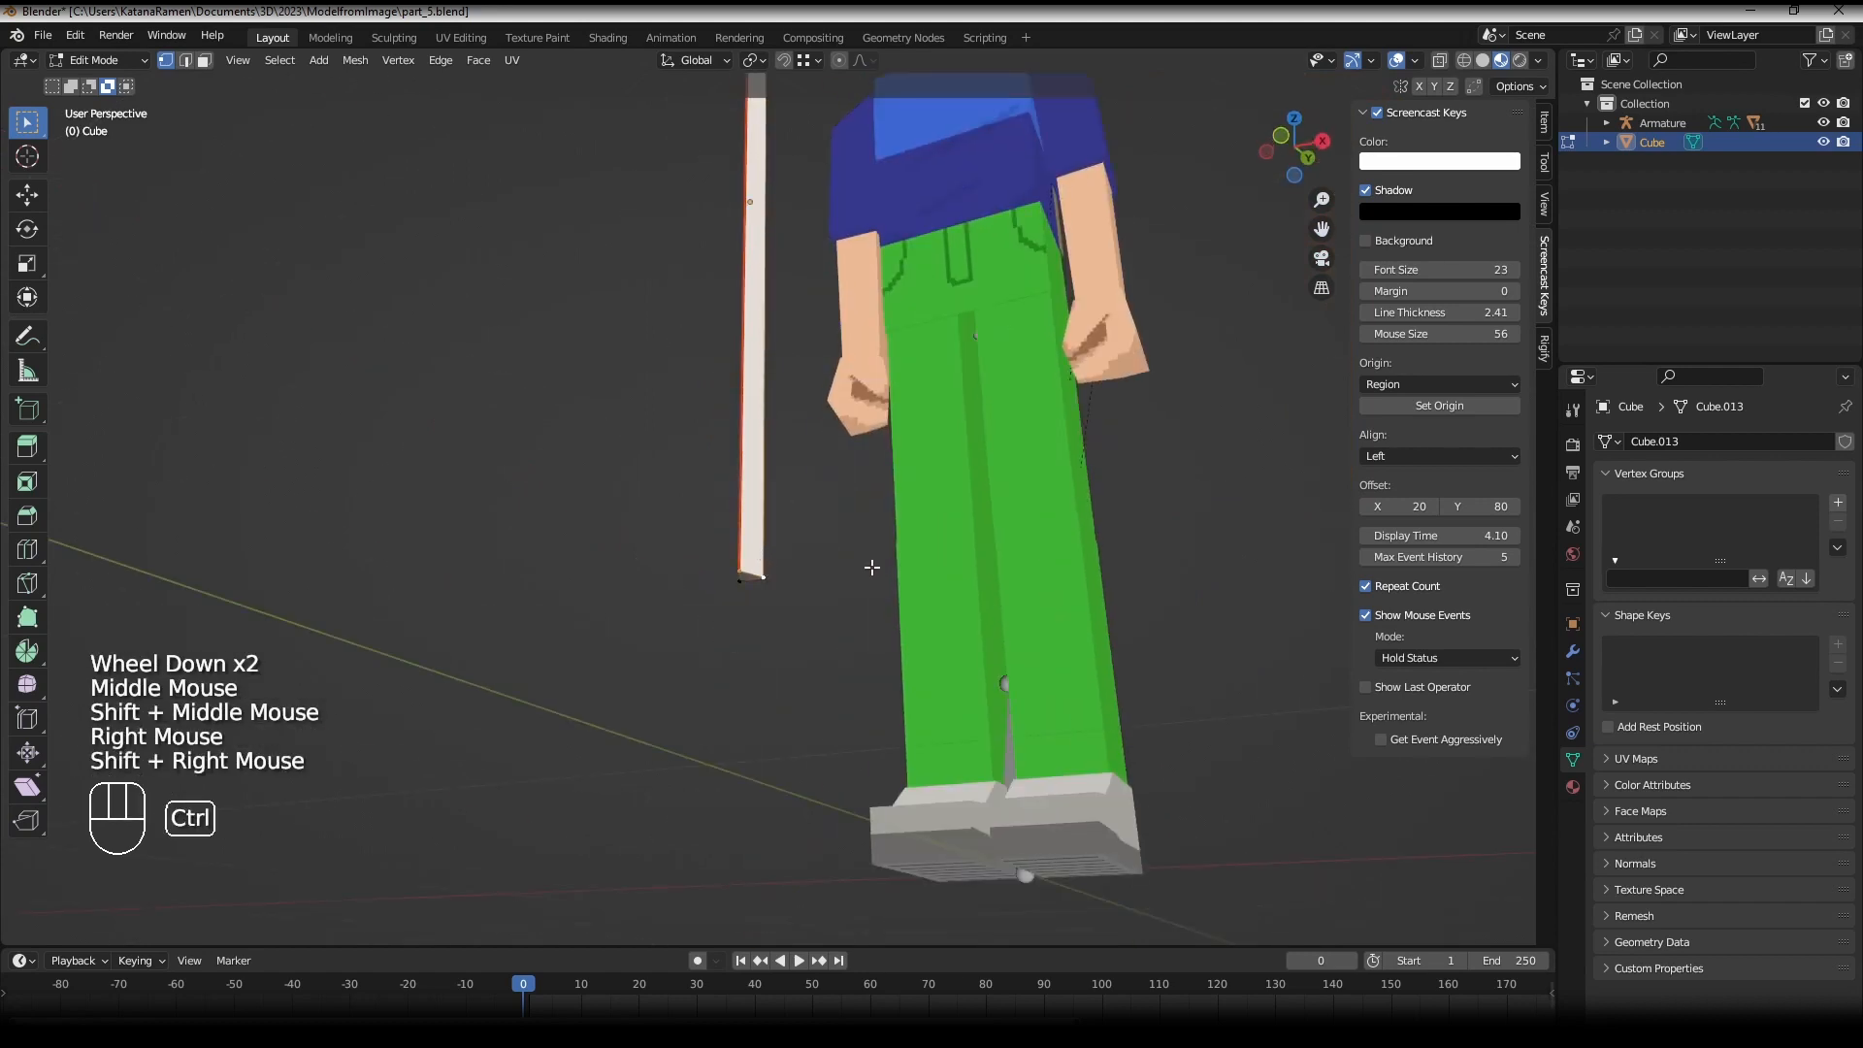
key("ctrl+e")
left_click(869, 566)
right_click(747, 569)
right_click(742, 592, "shift")
key("ctrl+e")
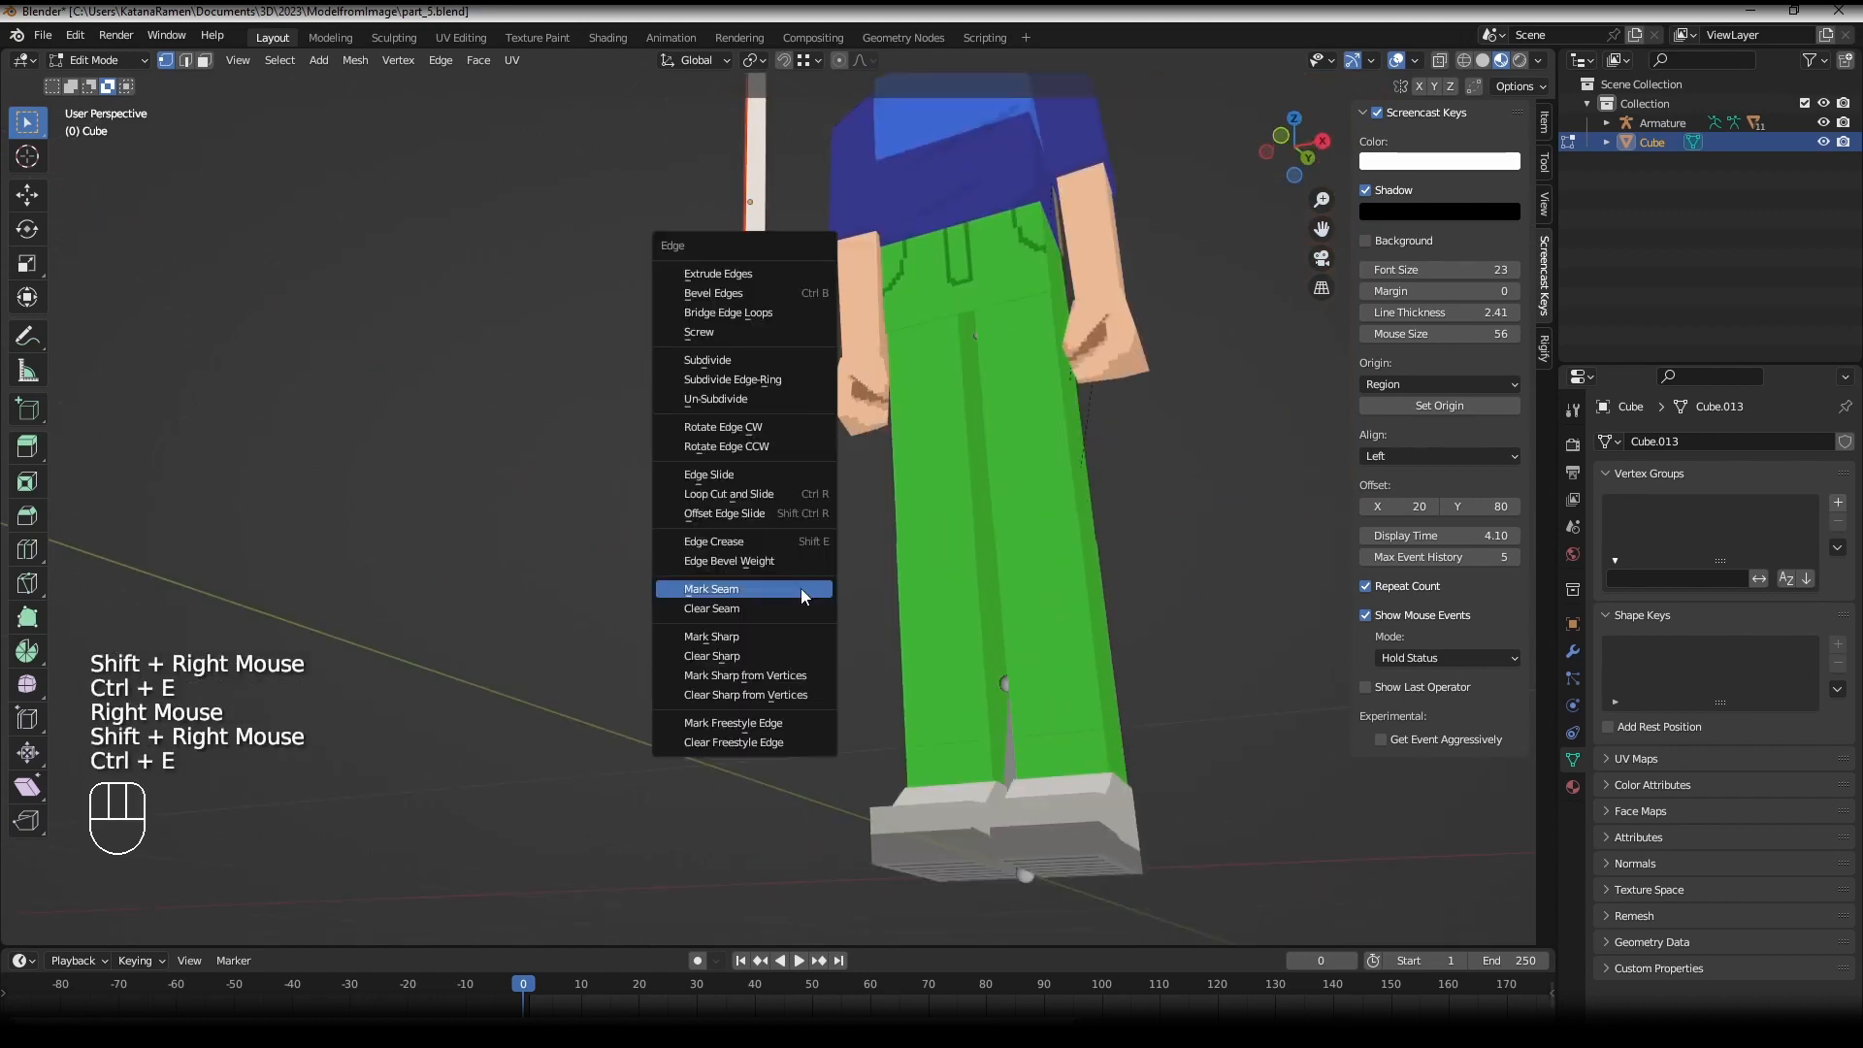
scroll(773, 491, "down", 1)
- Select the pole's whole mesh and, in the UV Editing workspace, assign it the existing Main material
key("ctrl+KP_Add")
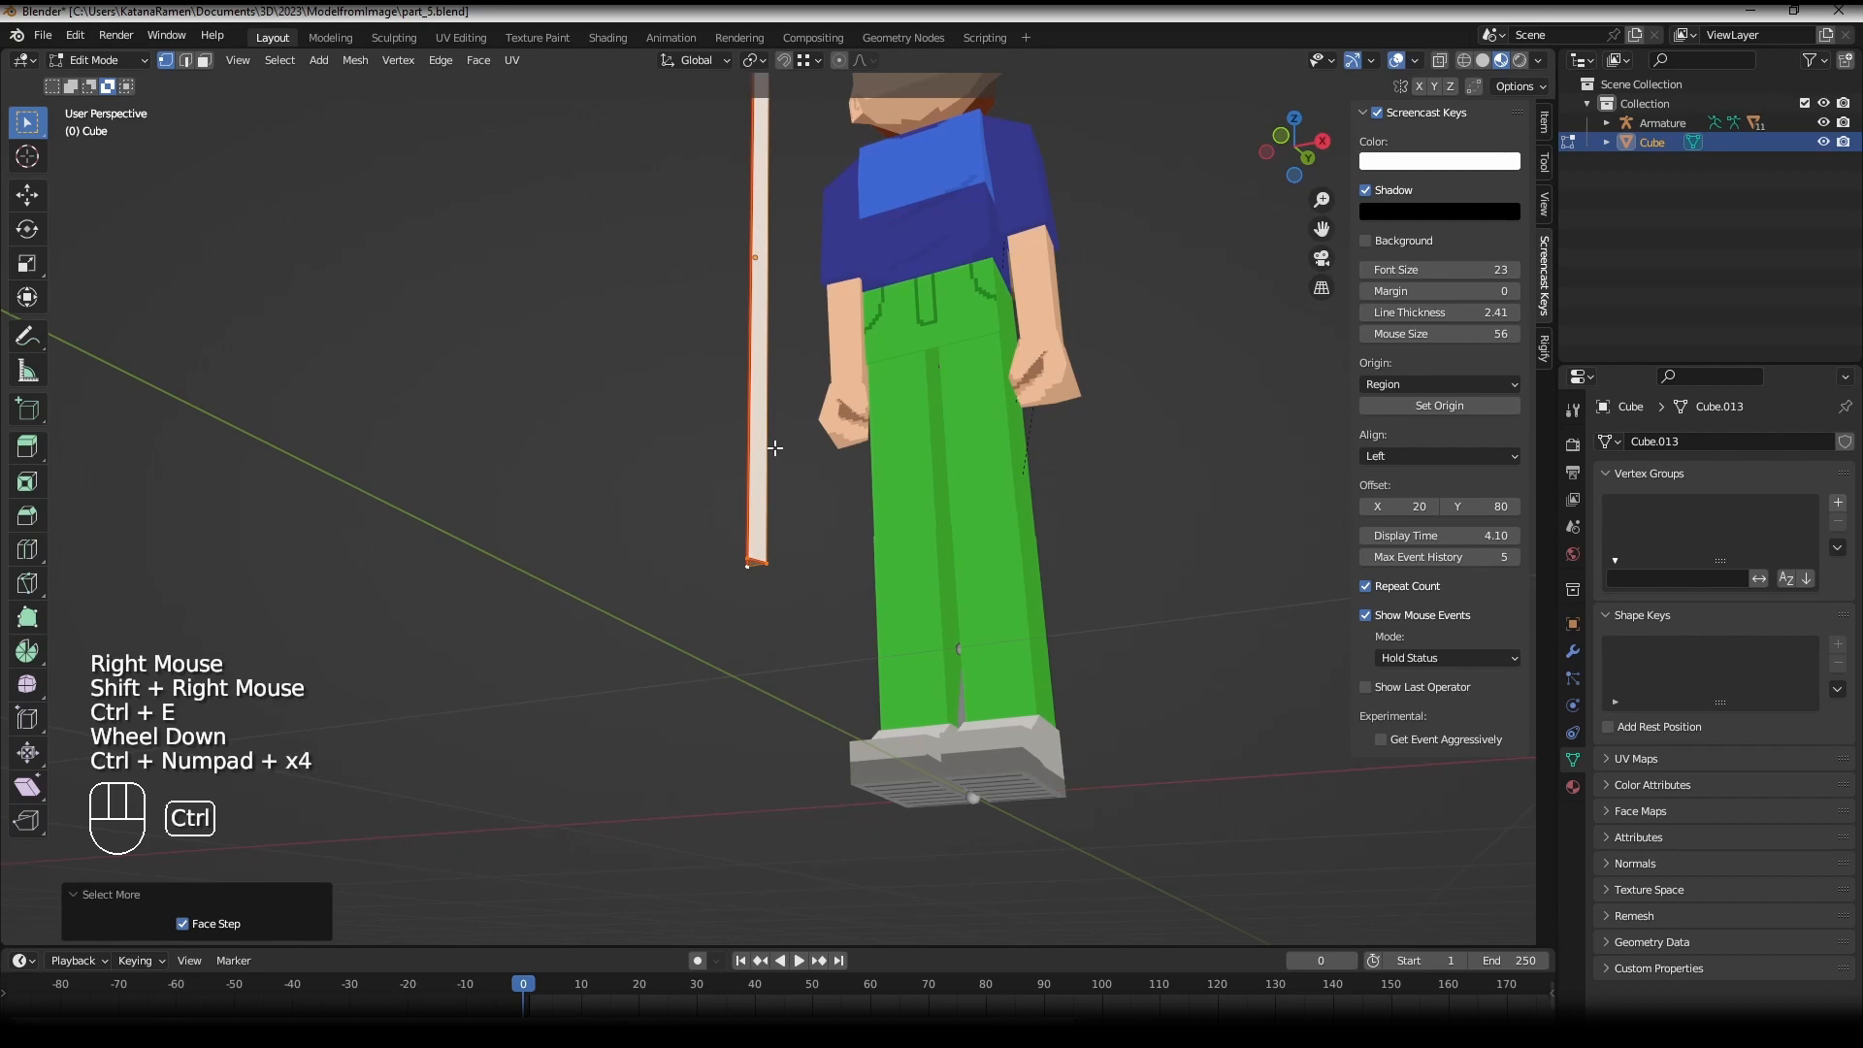
left_click(473, 39)
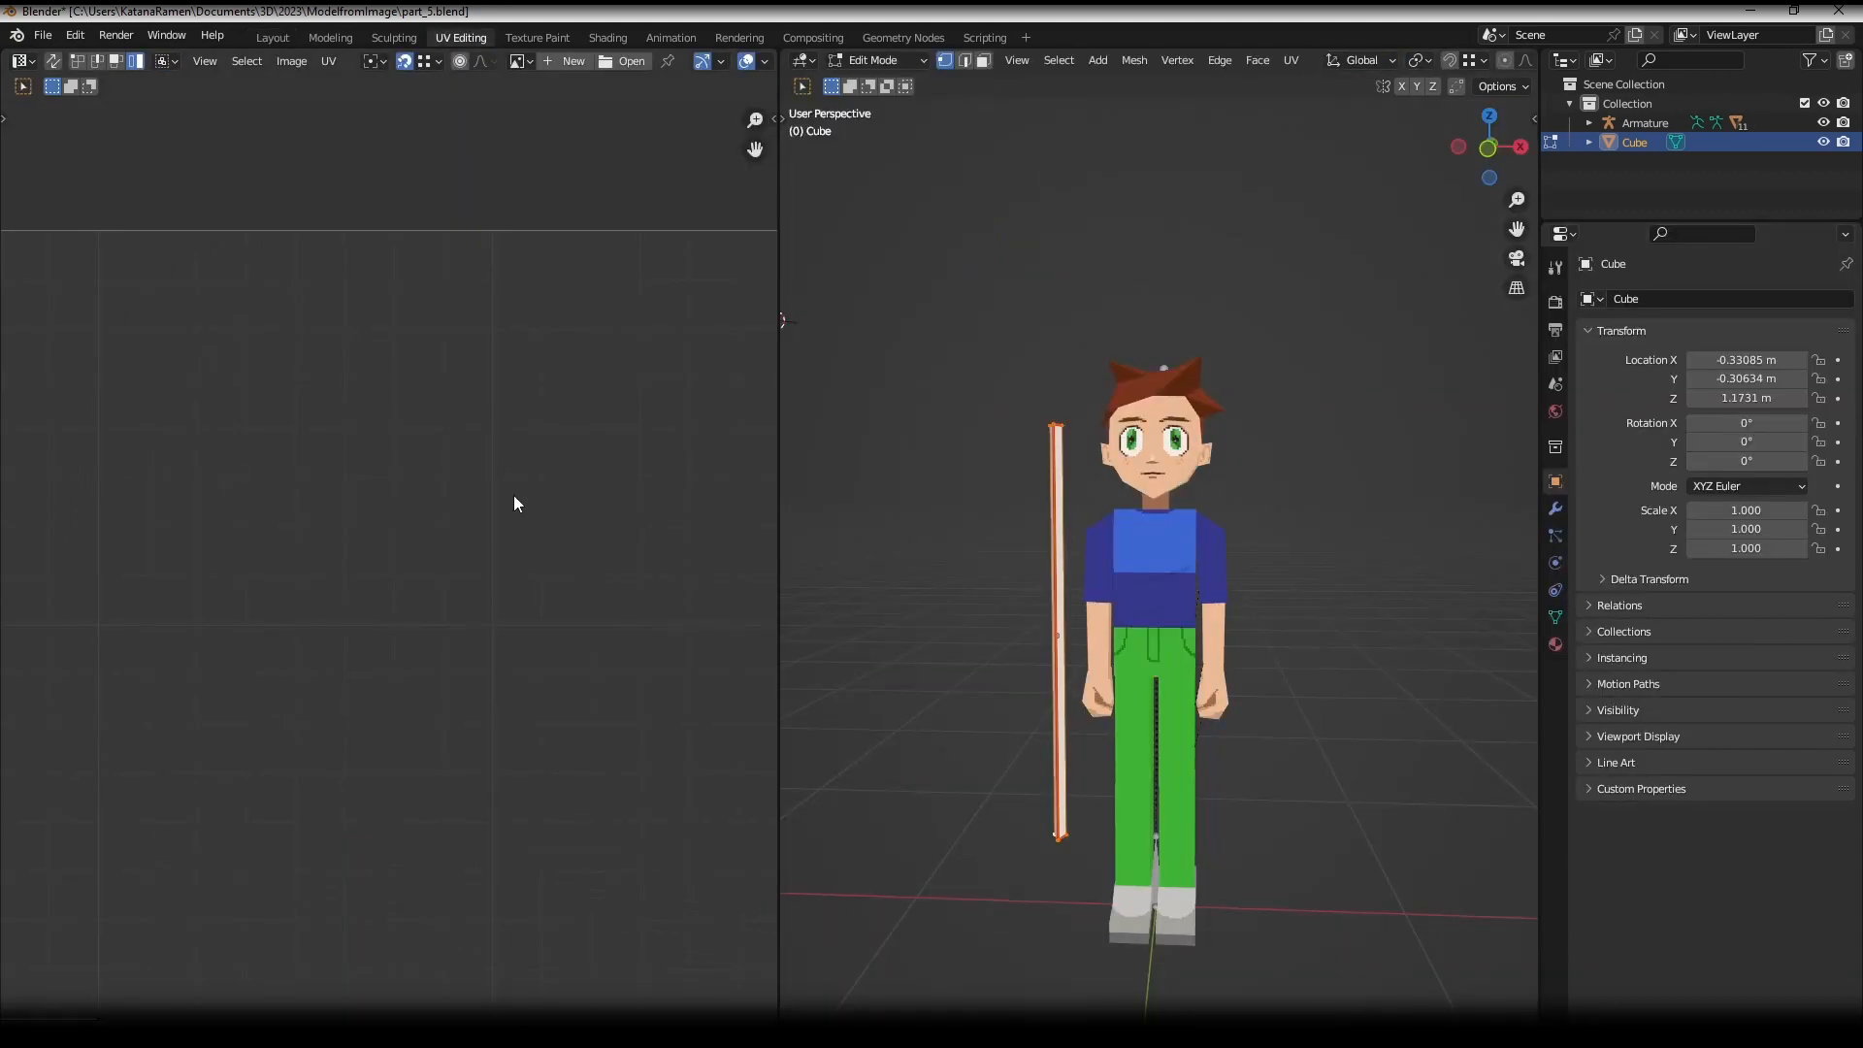
scroll(514, 504, "down", 9)
middle_click_drag(507, 499, 631, 344)
left_click(1555, 644)
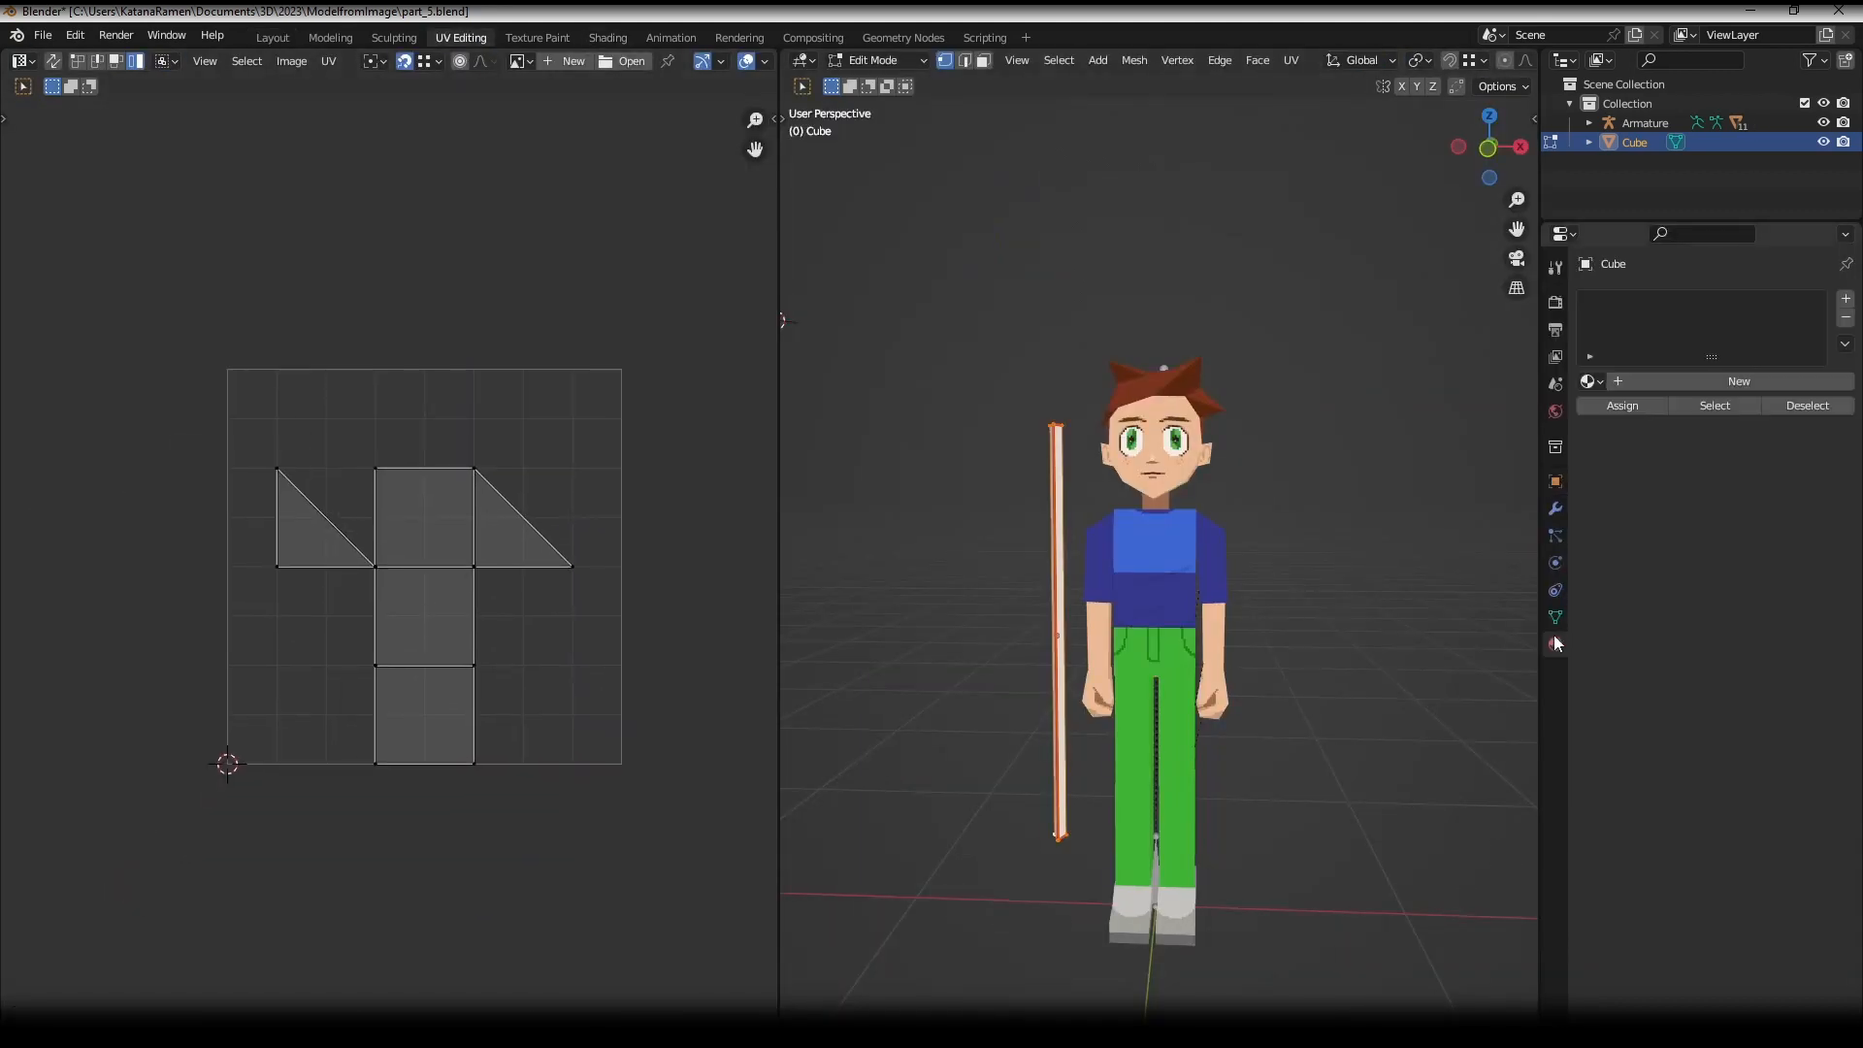
left_click(1588, 382)
left_click(1630, 435)
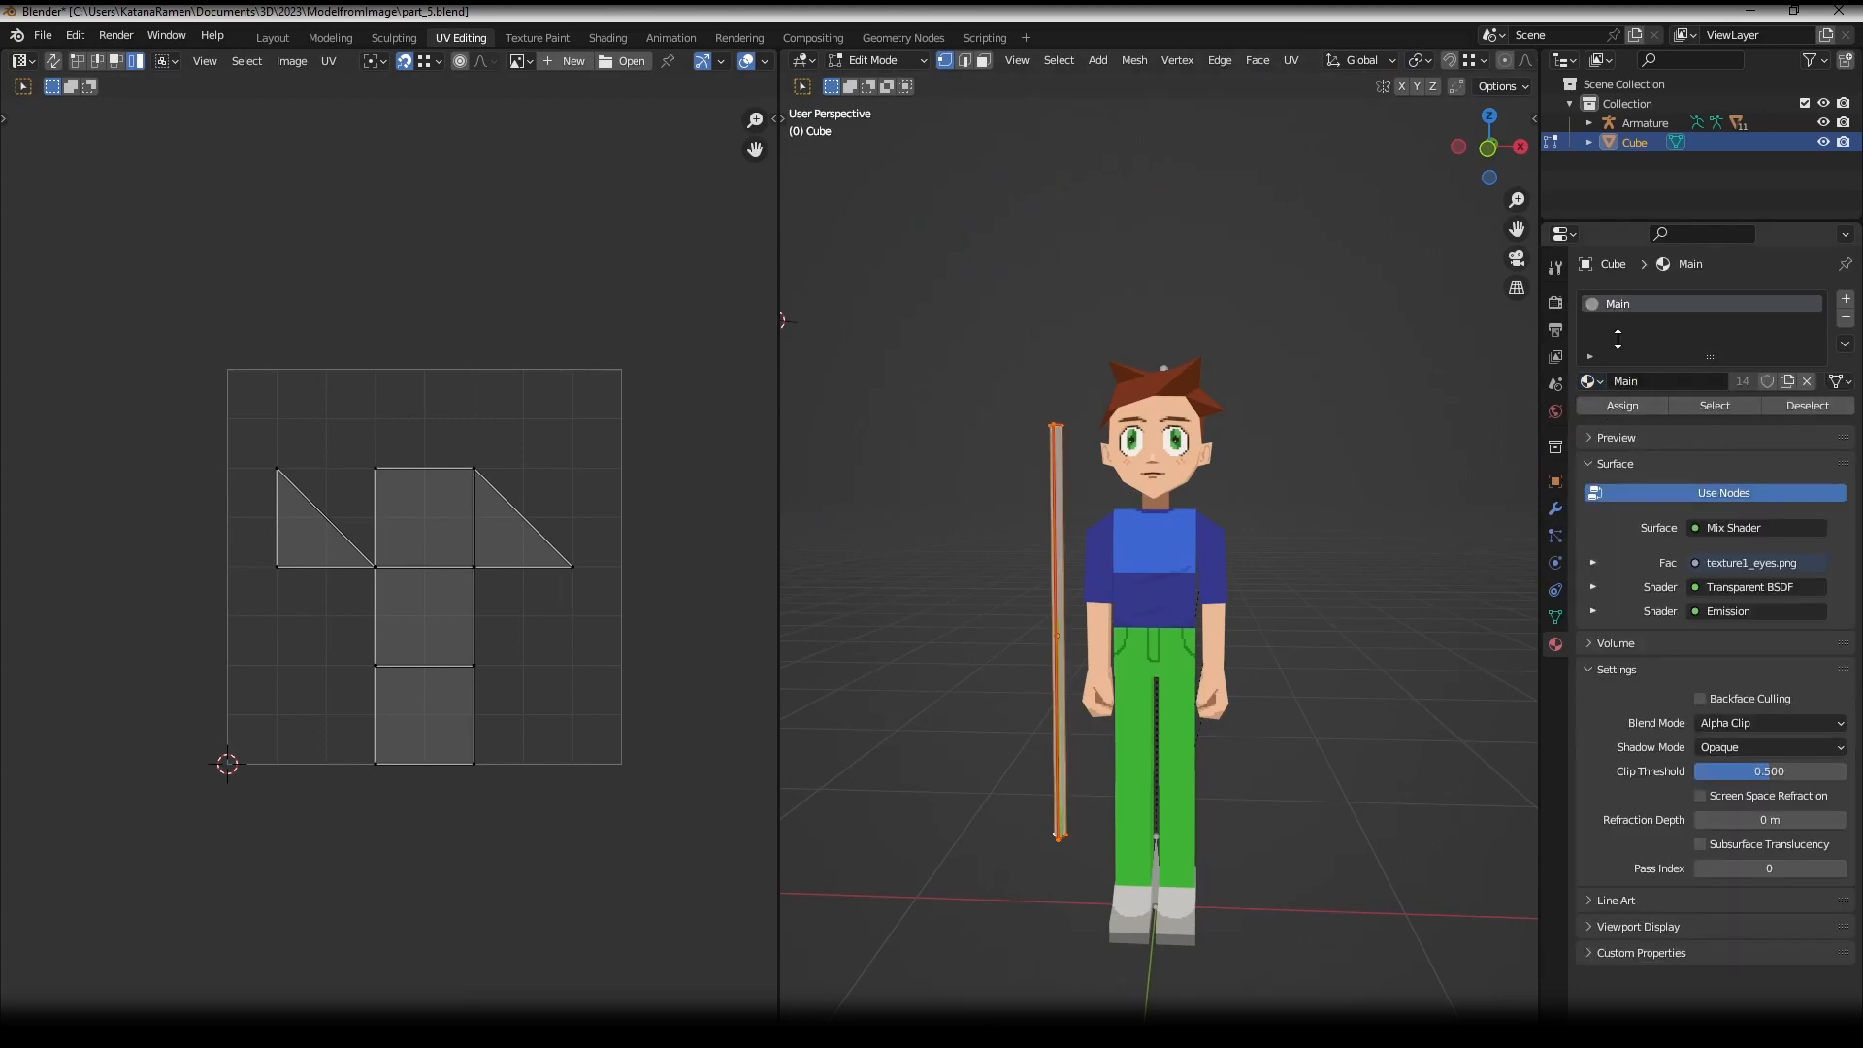
- Unwrap the pole along its seams and scale the resulting UV layout down
scroll(389, 563, "up", 3)
key("a")
key("s")
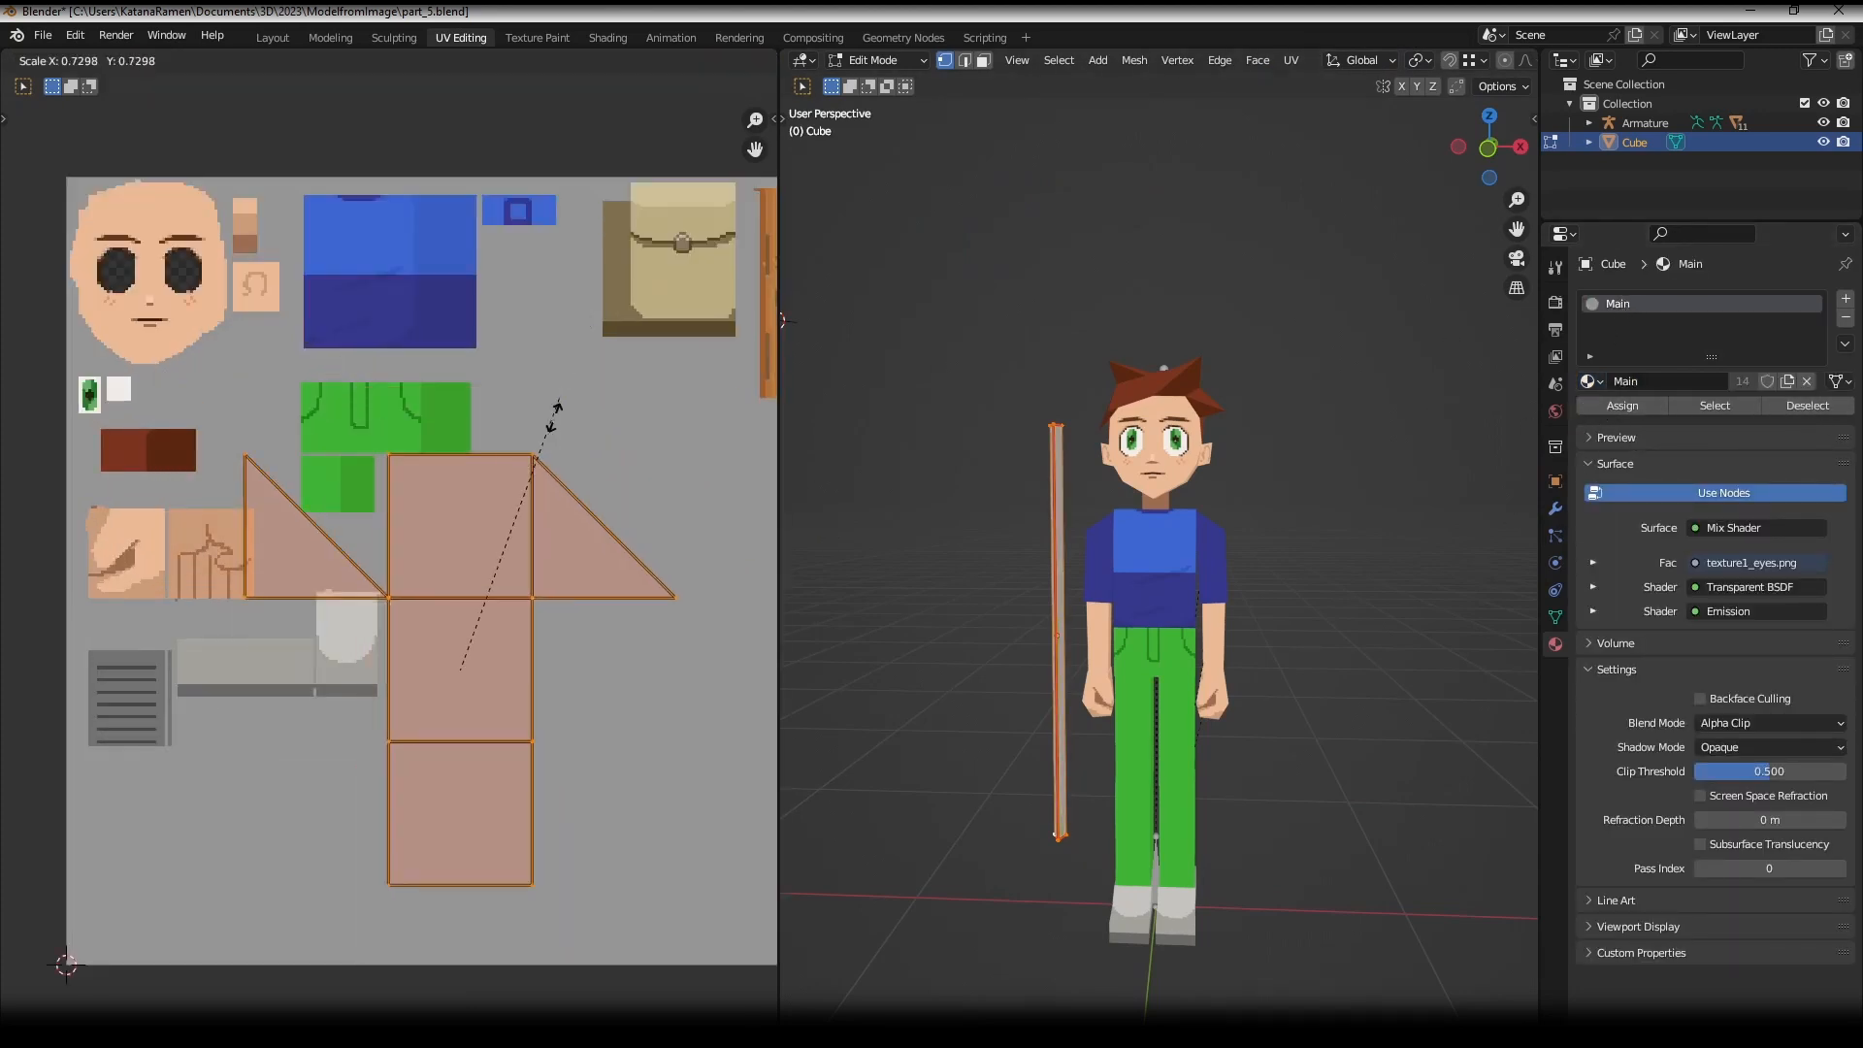
right_click(534, 467)
key("u")
left_click(543, 449)
key("s")
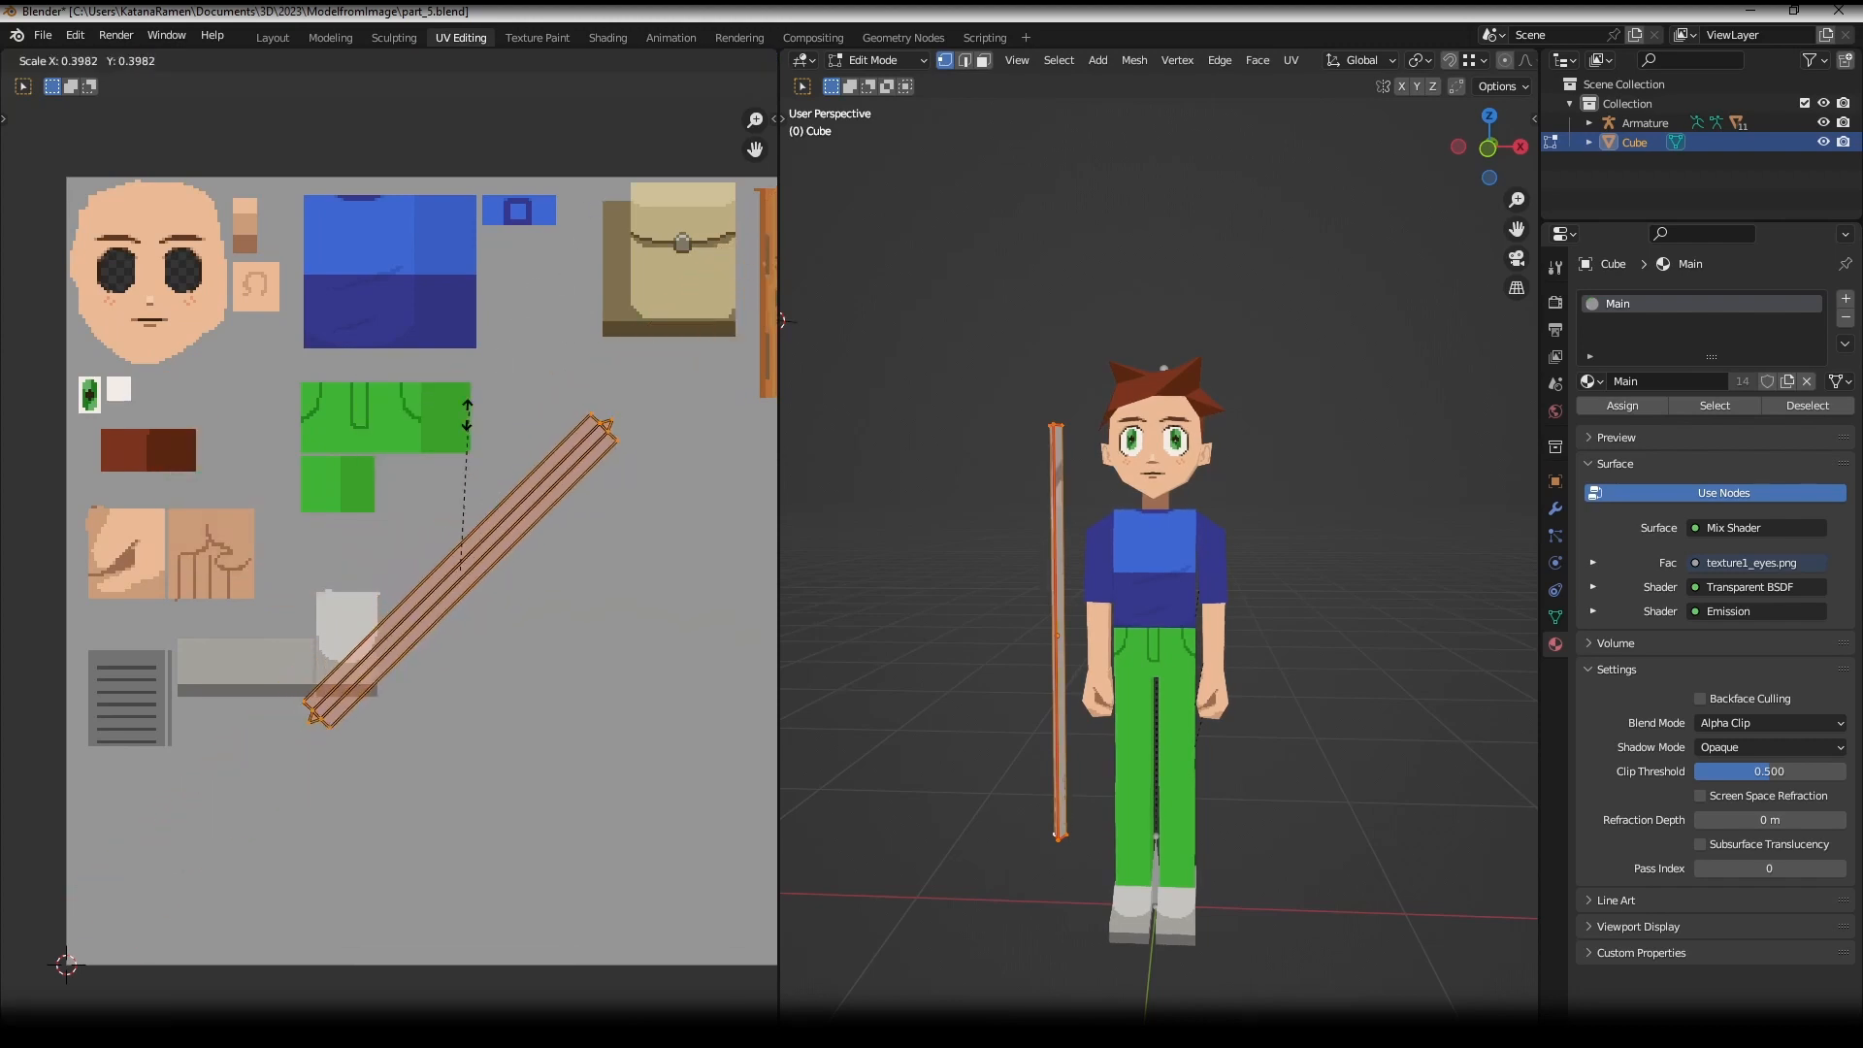
left_click(555, 462)
- Rotate the pole's UV layout upright and place it over the wood strip of the texture
key("r")
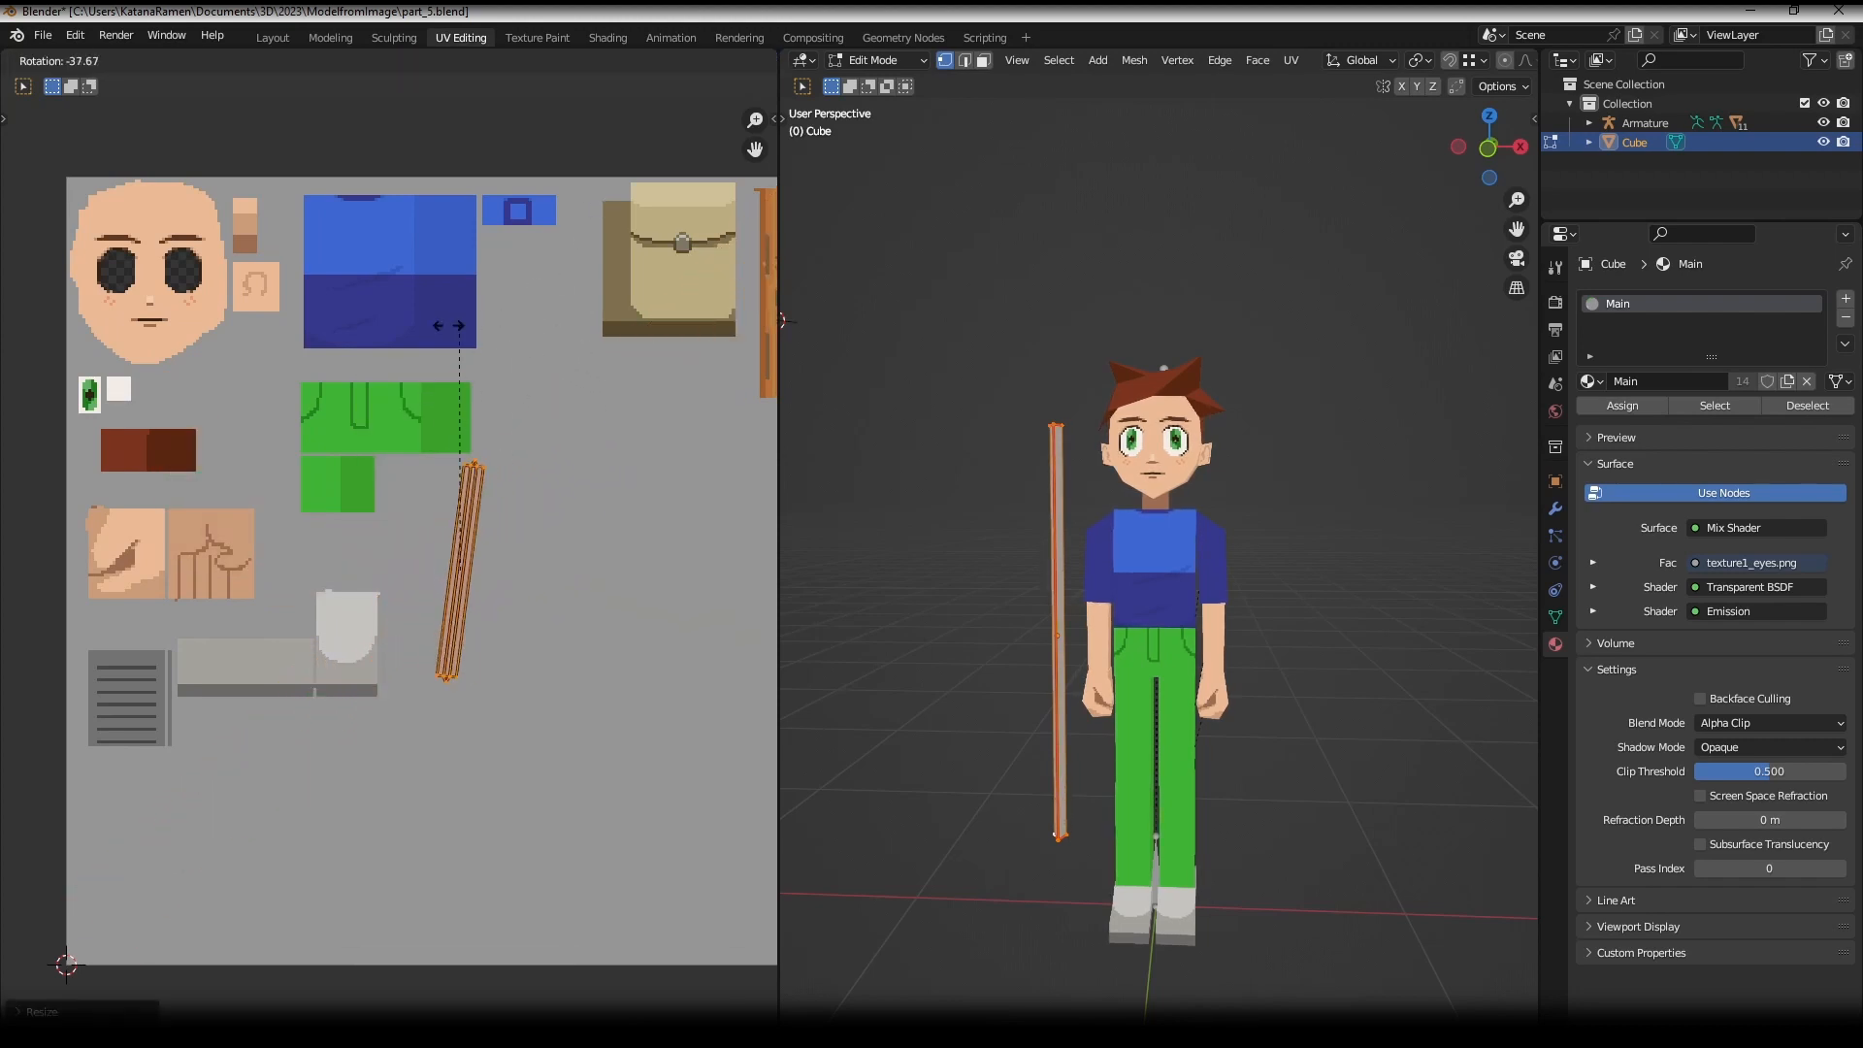
left_click(427, 329)
middle_click_drag(519, 327, 187, 395)
key("g")
left_click(565, 216)
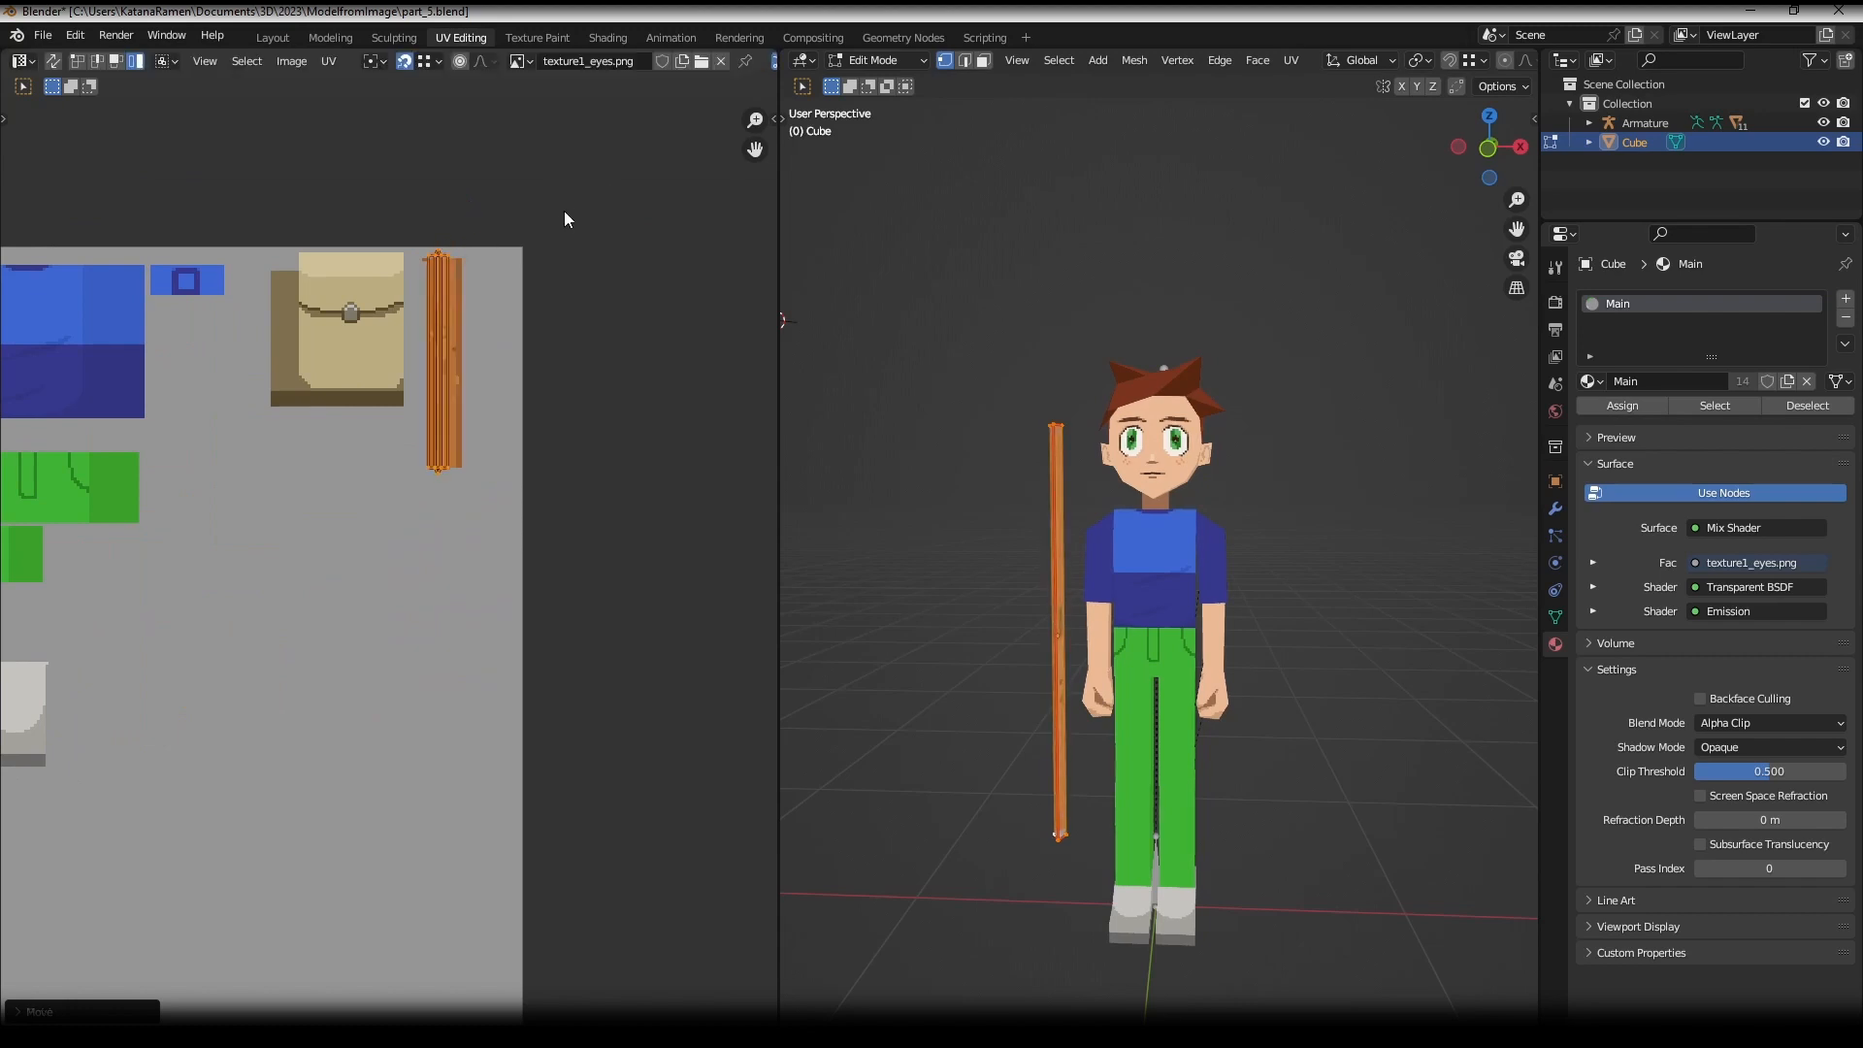
- Resize the pole's UV layout to suit the wood strip, and check the textured pole in Object Mode
scroll(532, 277, "up", 2)
middle_click_drag(531, 277, 502, 437)
scroll(502, 438, "up", 3)
key("s")
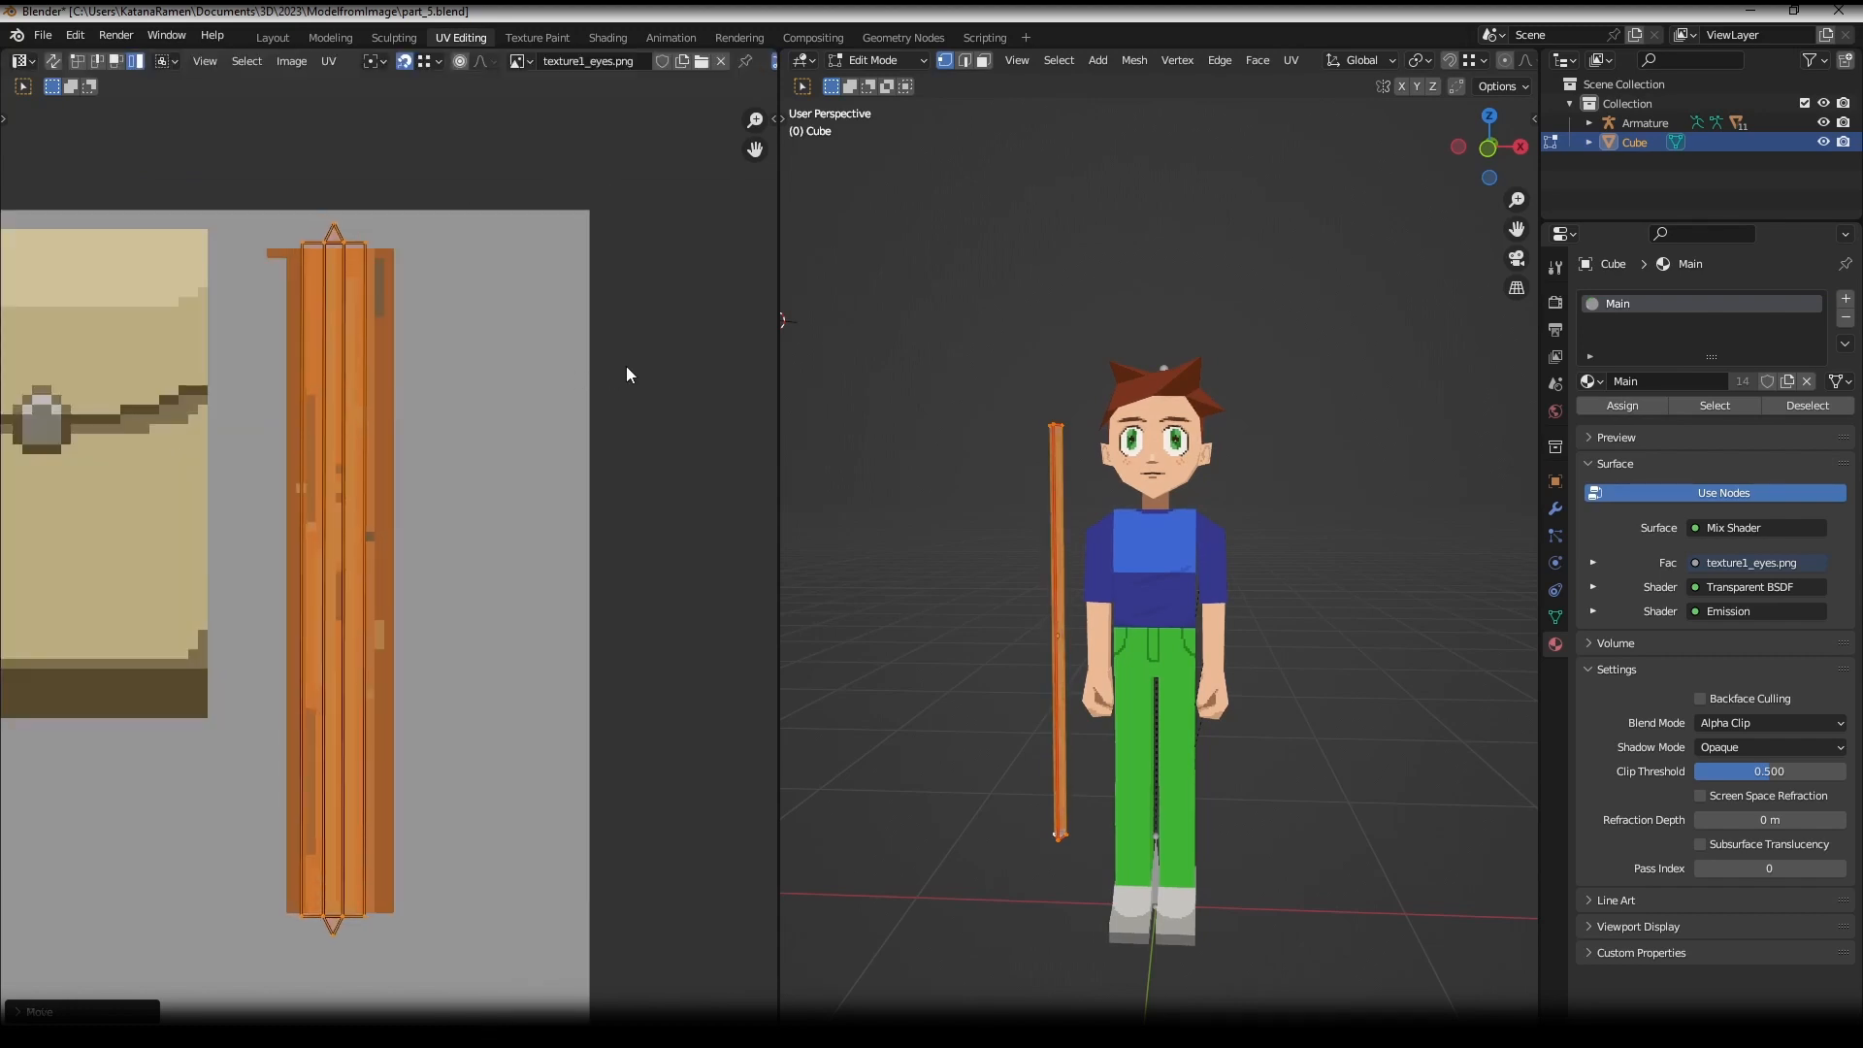
left_click(595, 381)
key("Tab")
middle_click_drag(1330, 416, 1099, 516)
key("Tab")
key("Tab")
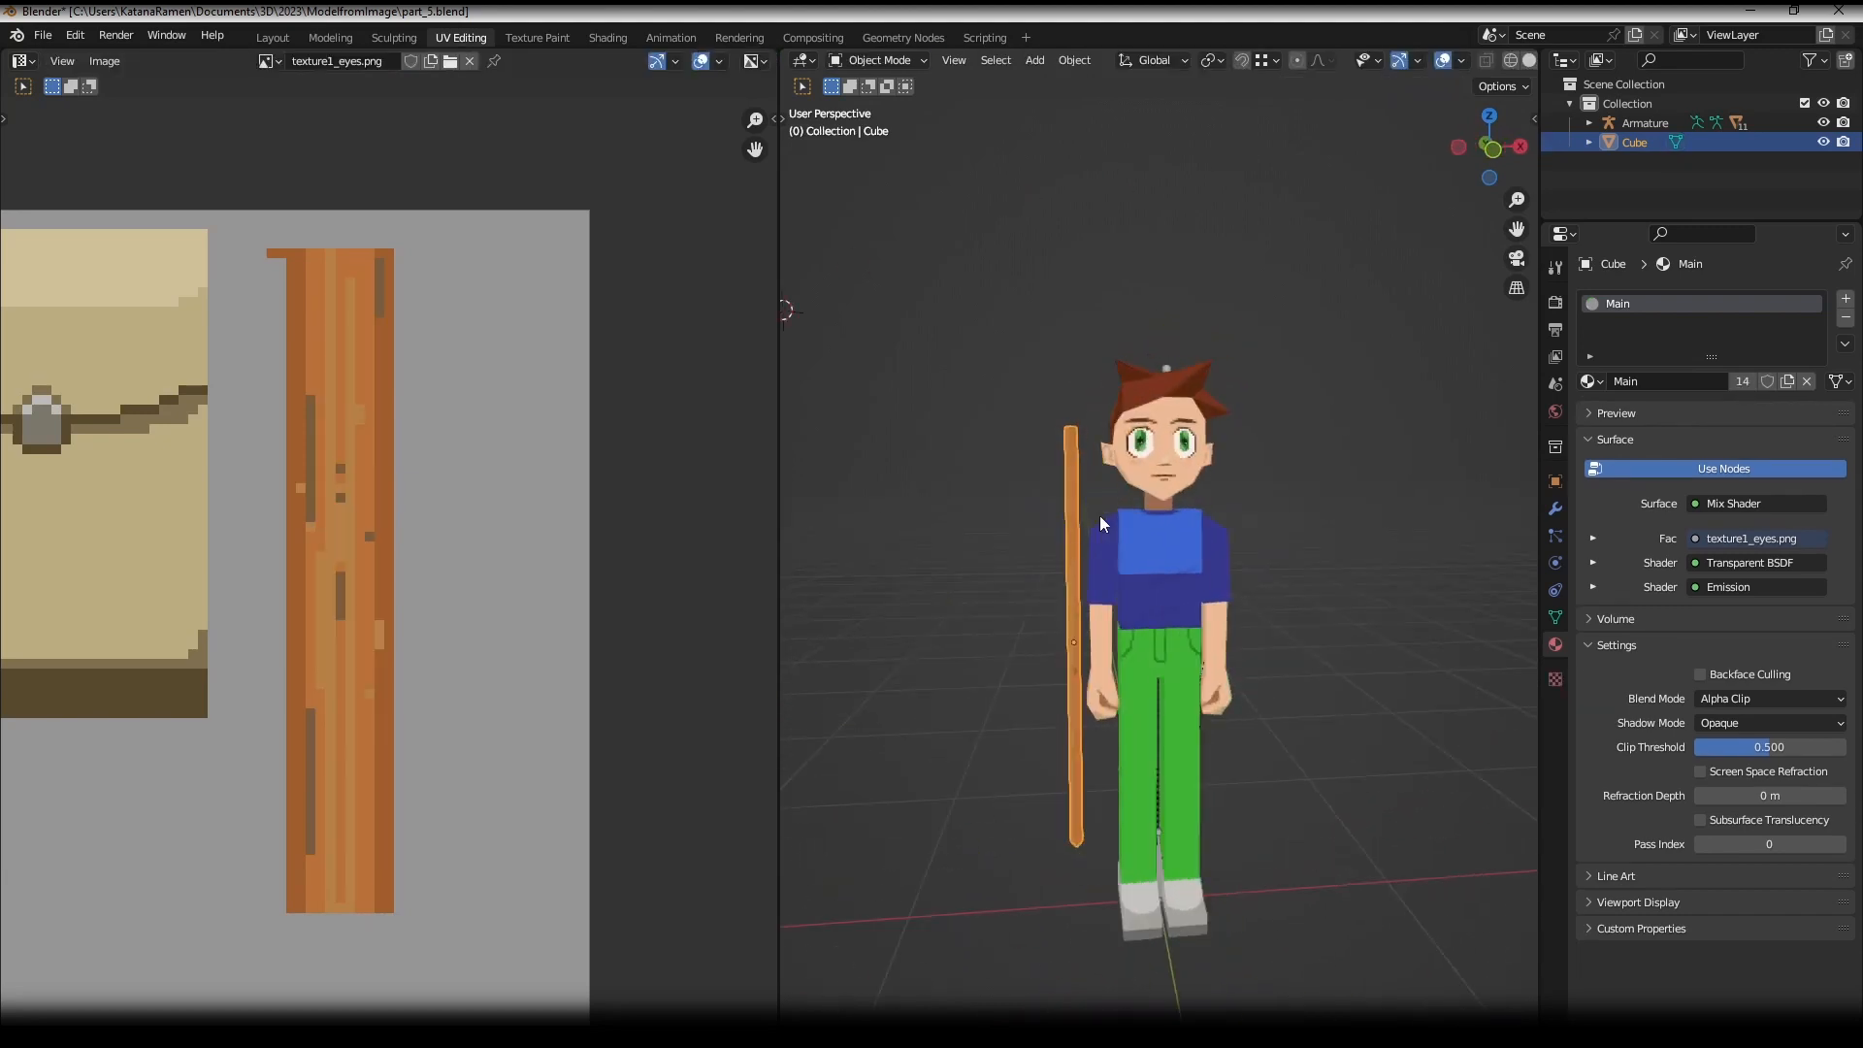
- Readjust the scale of the pole's UVs so both ends stay within the wood strip
key("Tab")
key("s")
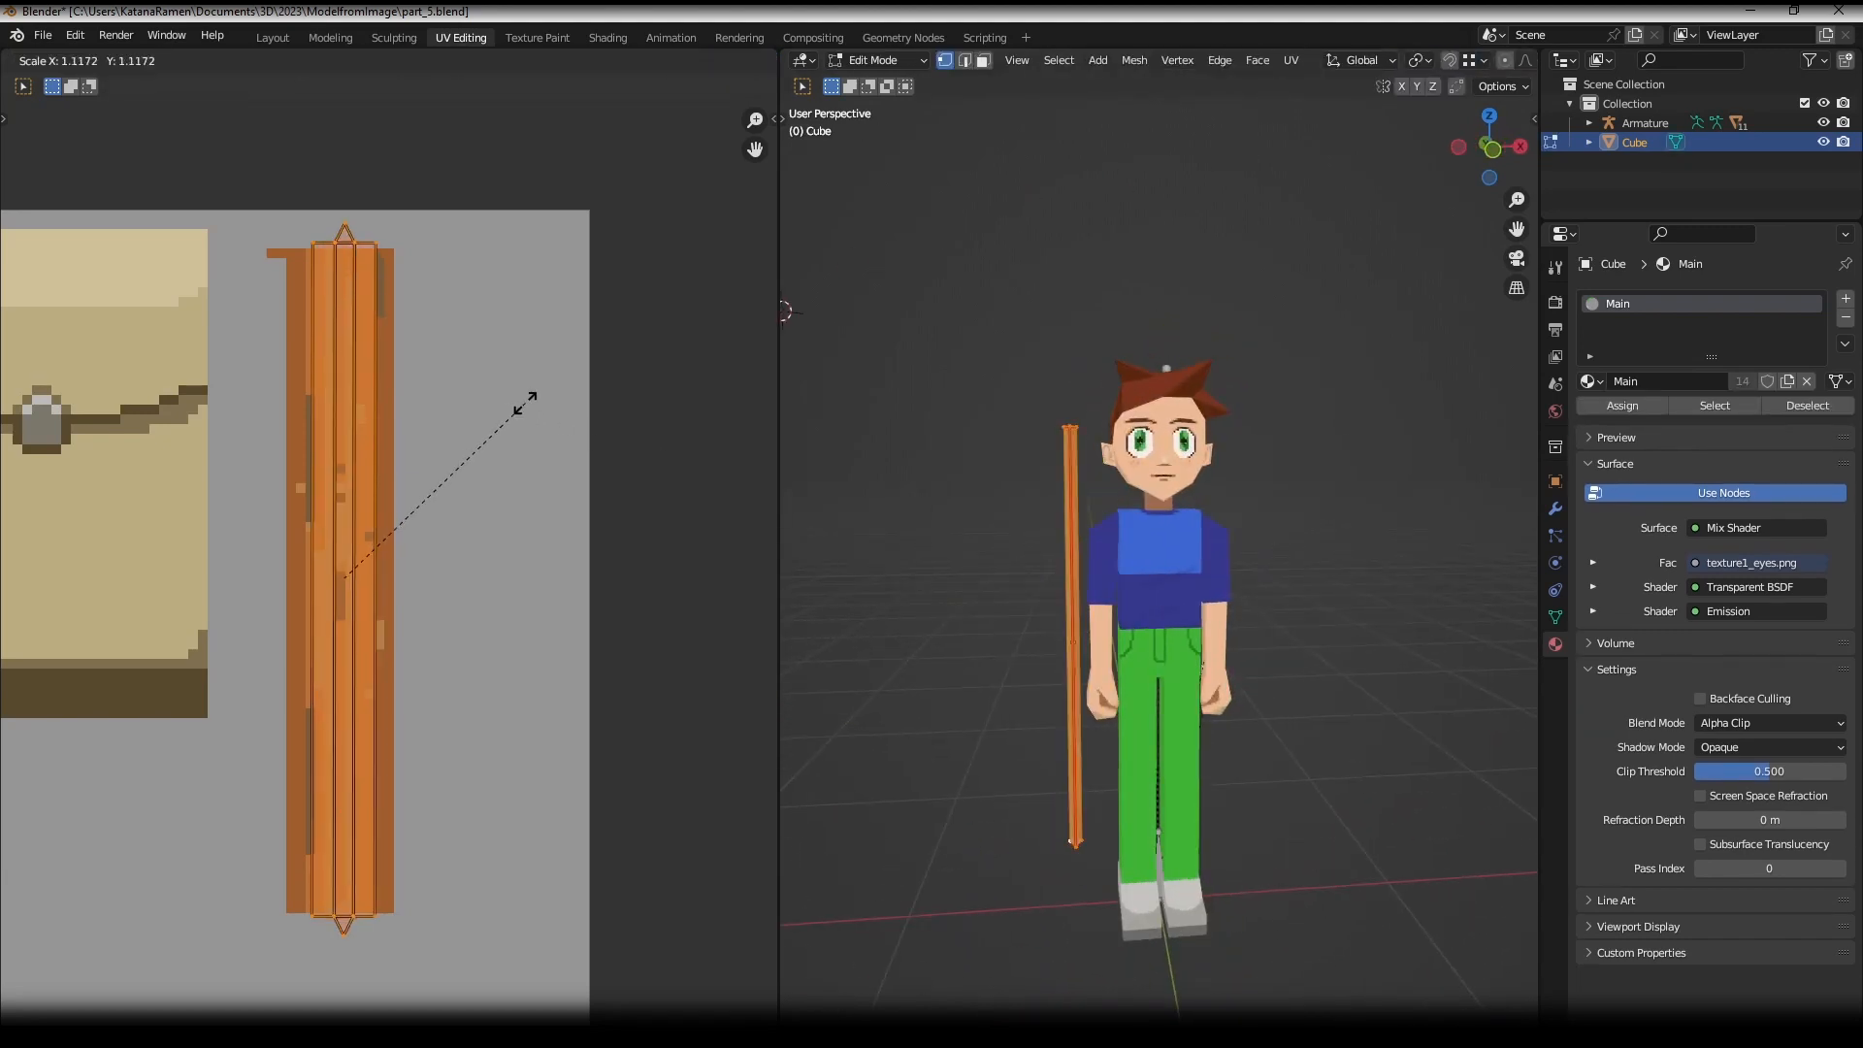
left_click(524, 406)
- Examine the wood texture on the pole from several angles in Object Mode
key("Tab")
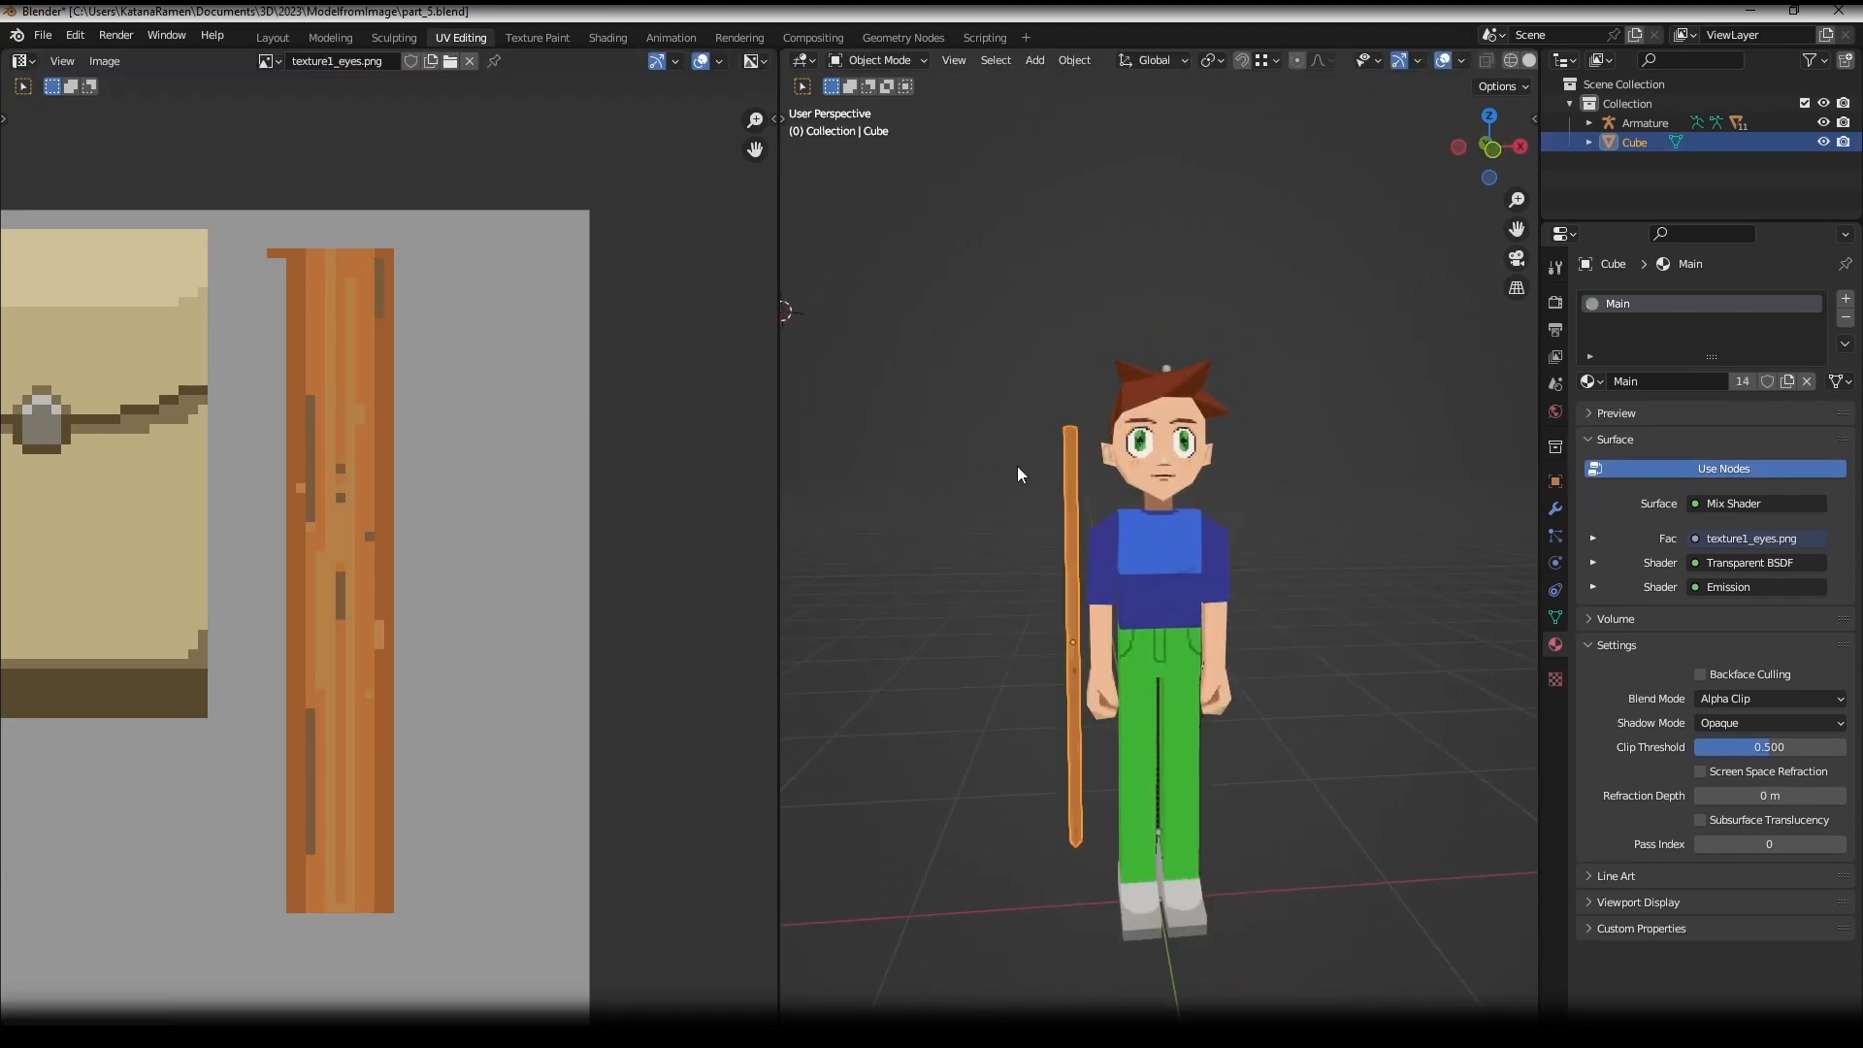
middle_click_drag(1017, 475, 1139, 477)
key("Tab")
scroll(1139, 478, "up", 3)
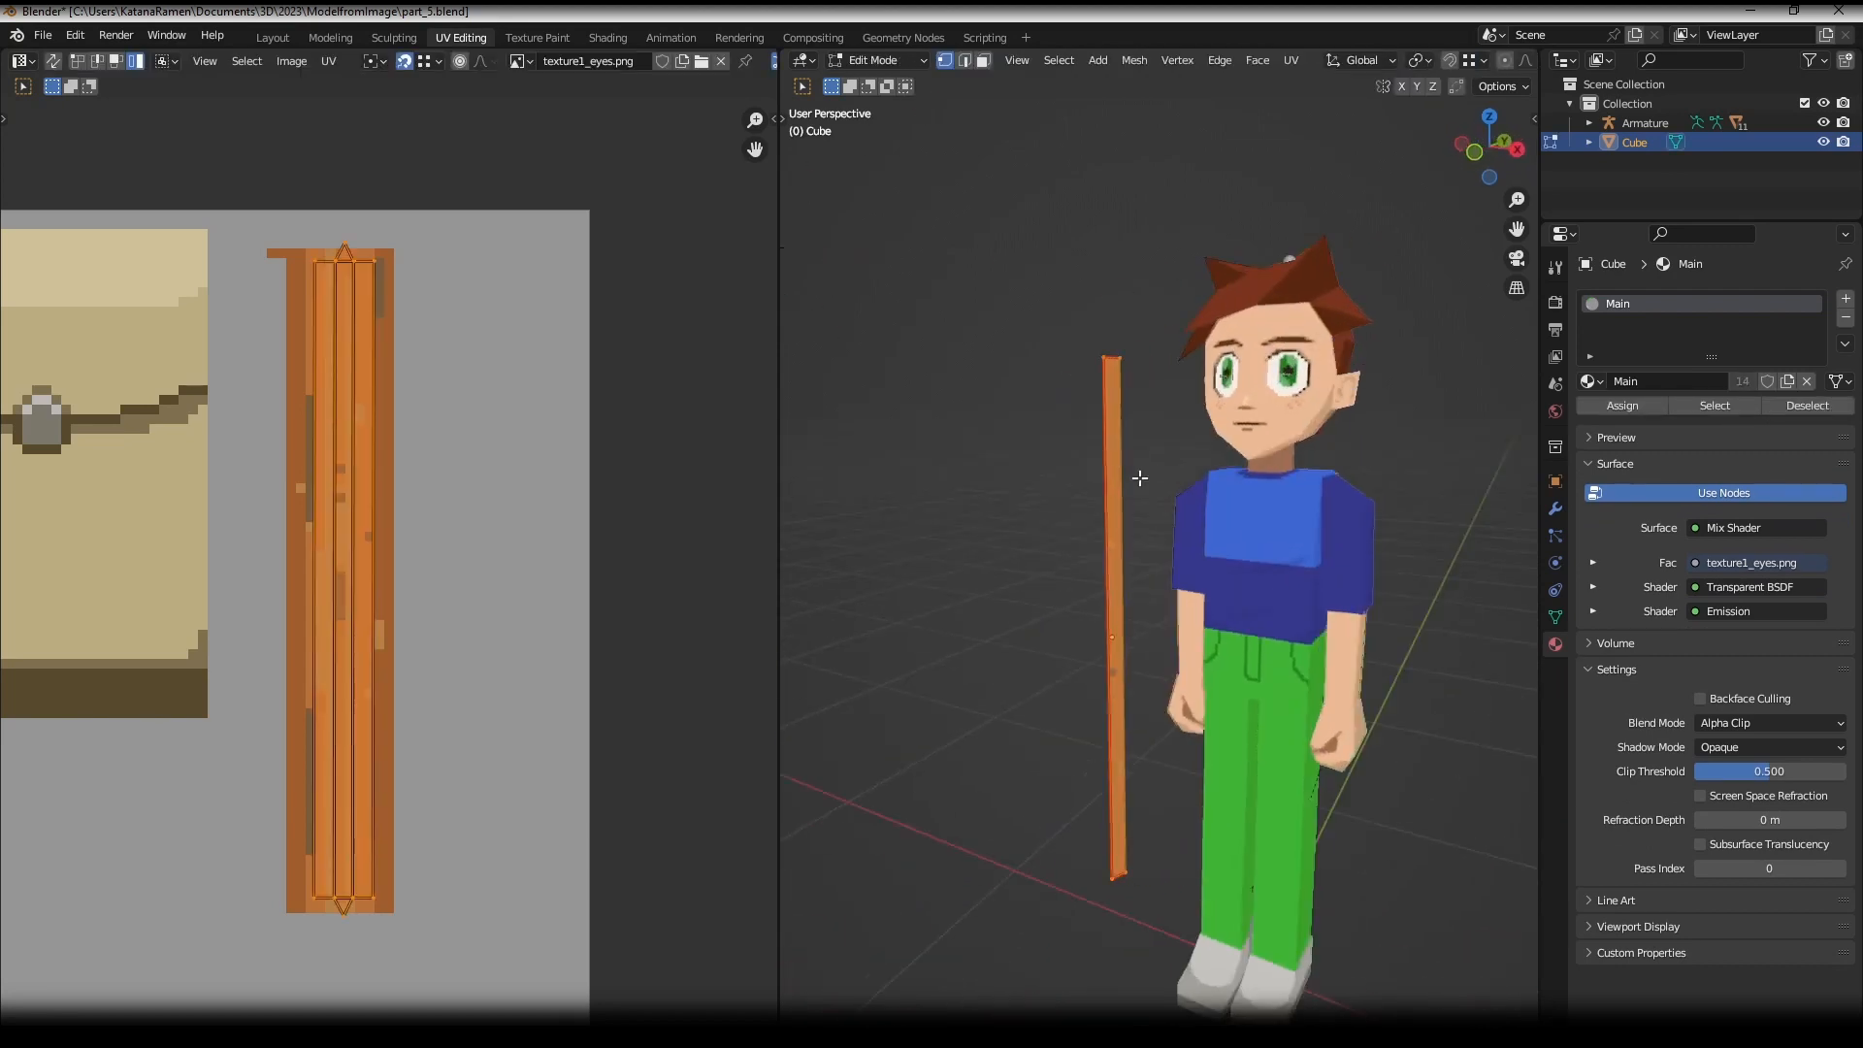
key("Tab")
scroll(1085, 428, "up", 3)
scroll(1084, 425, "down", 3)
middle_click_drag(1188, 404, 1074, 386)
key("Tab")
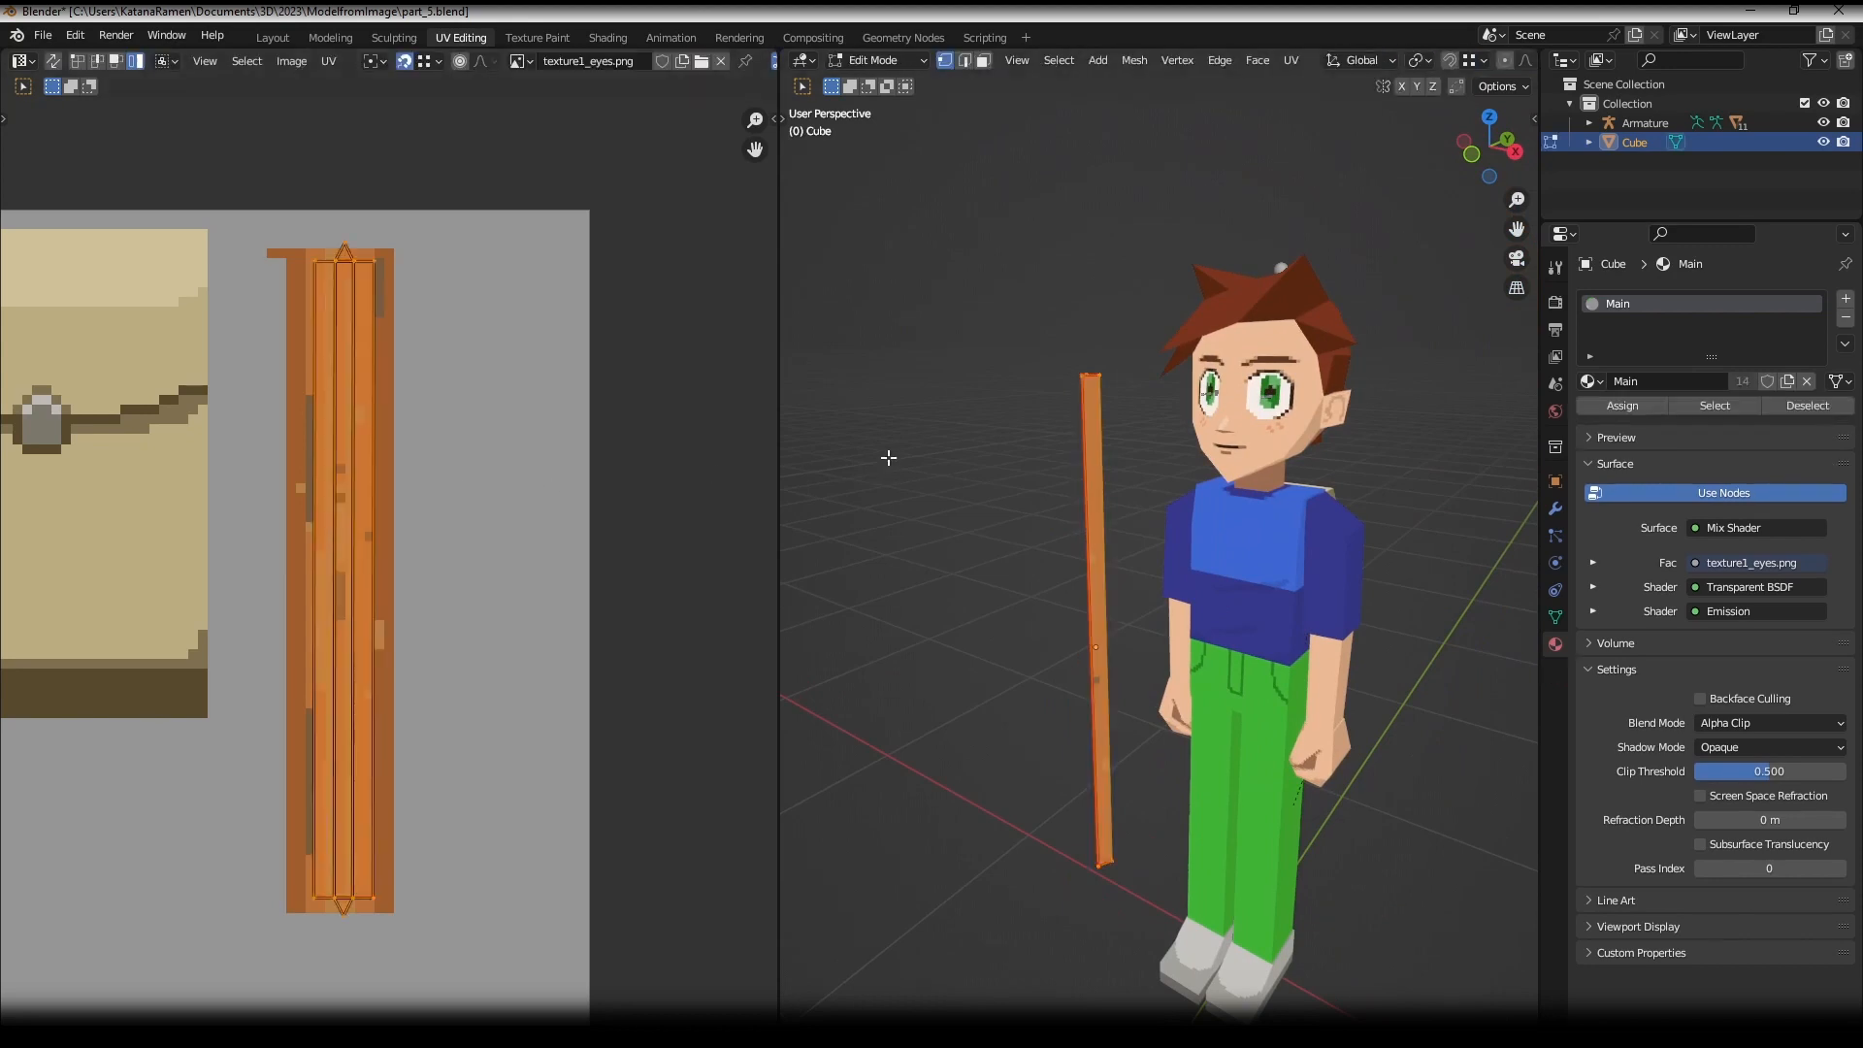
- Widen the pole's UV layout along X to cover more of the wood strip
key("s")
key("x")
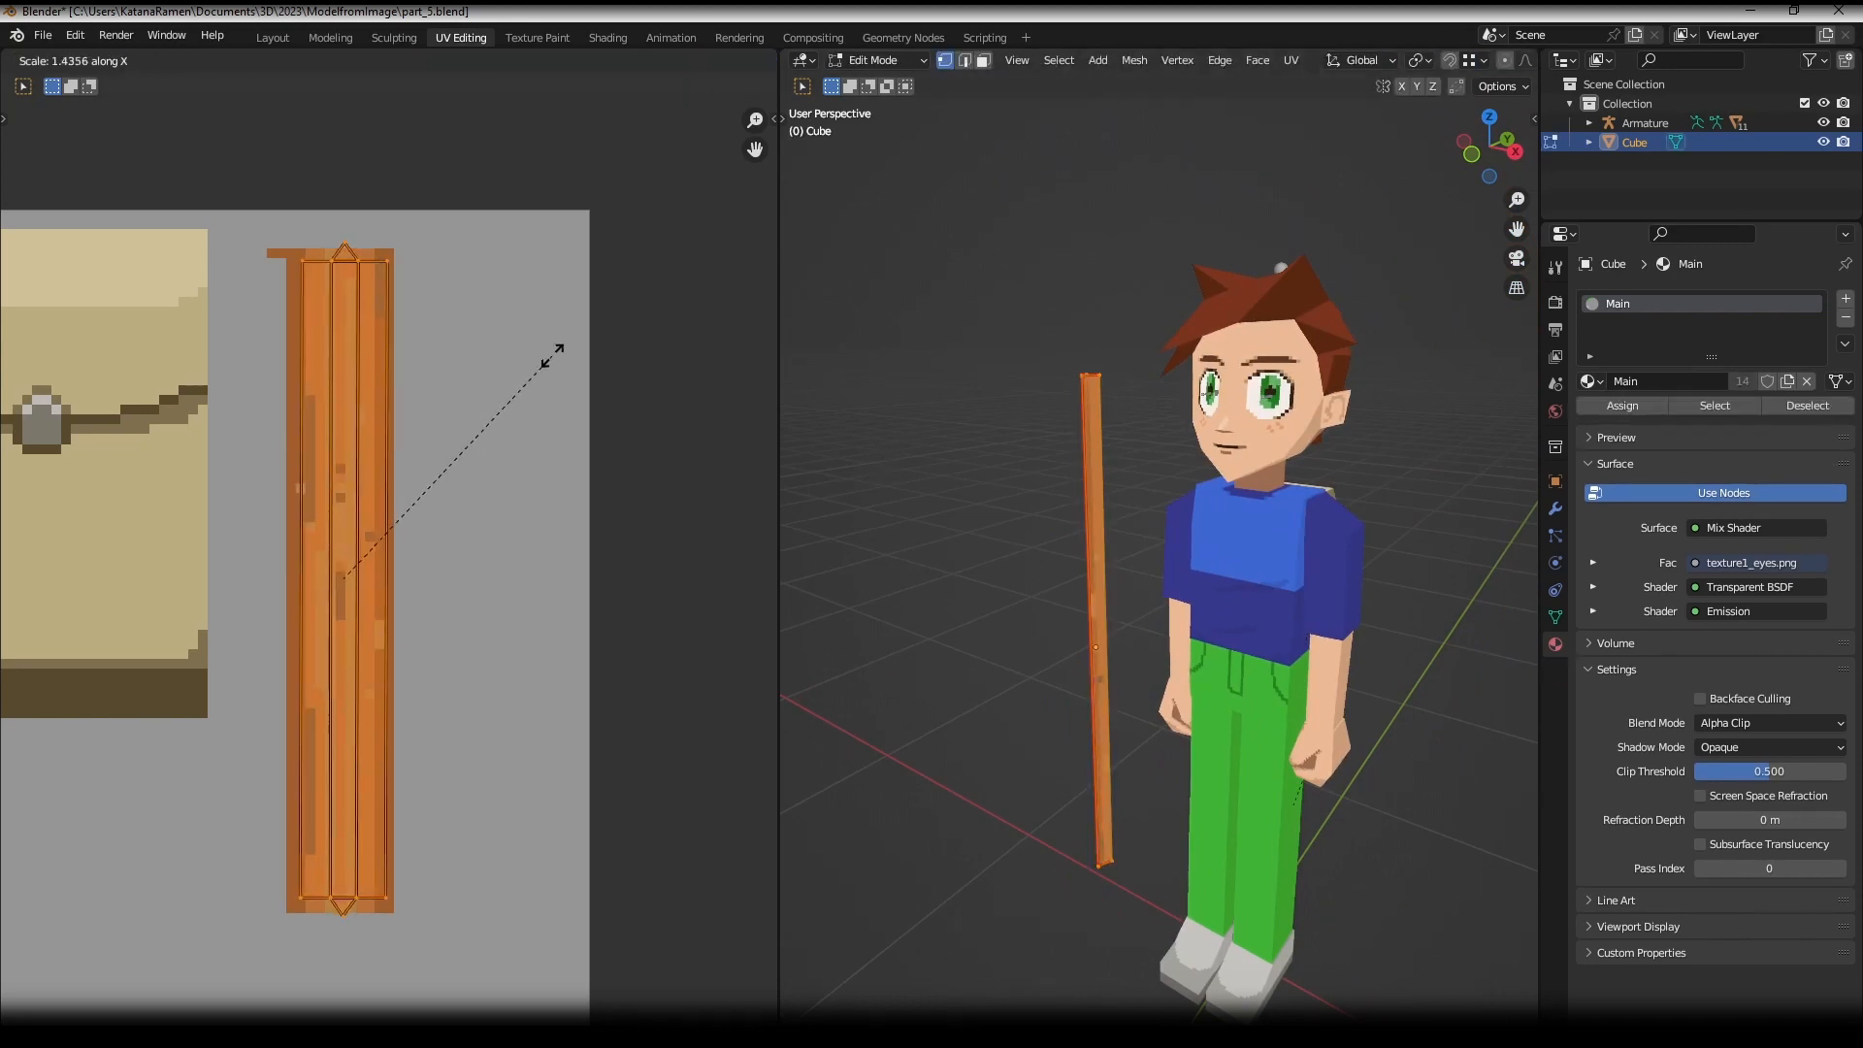
- Stretch the staff's UV island by about 1.44 along X and return to Object Mode
left_click(555, 353)
key("Tab")
middle_click_drag(1080, 462, 1125, 450)
scroll(1098, 415, "up", 3)
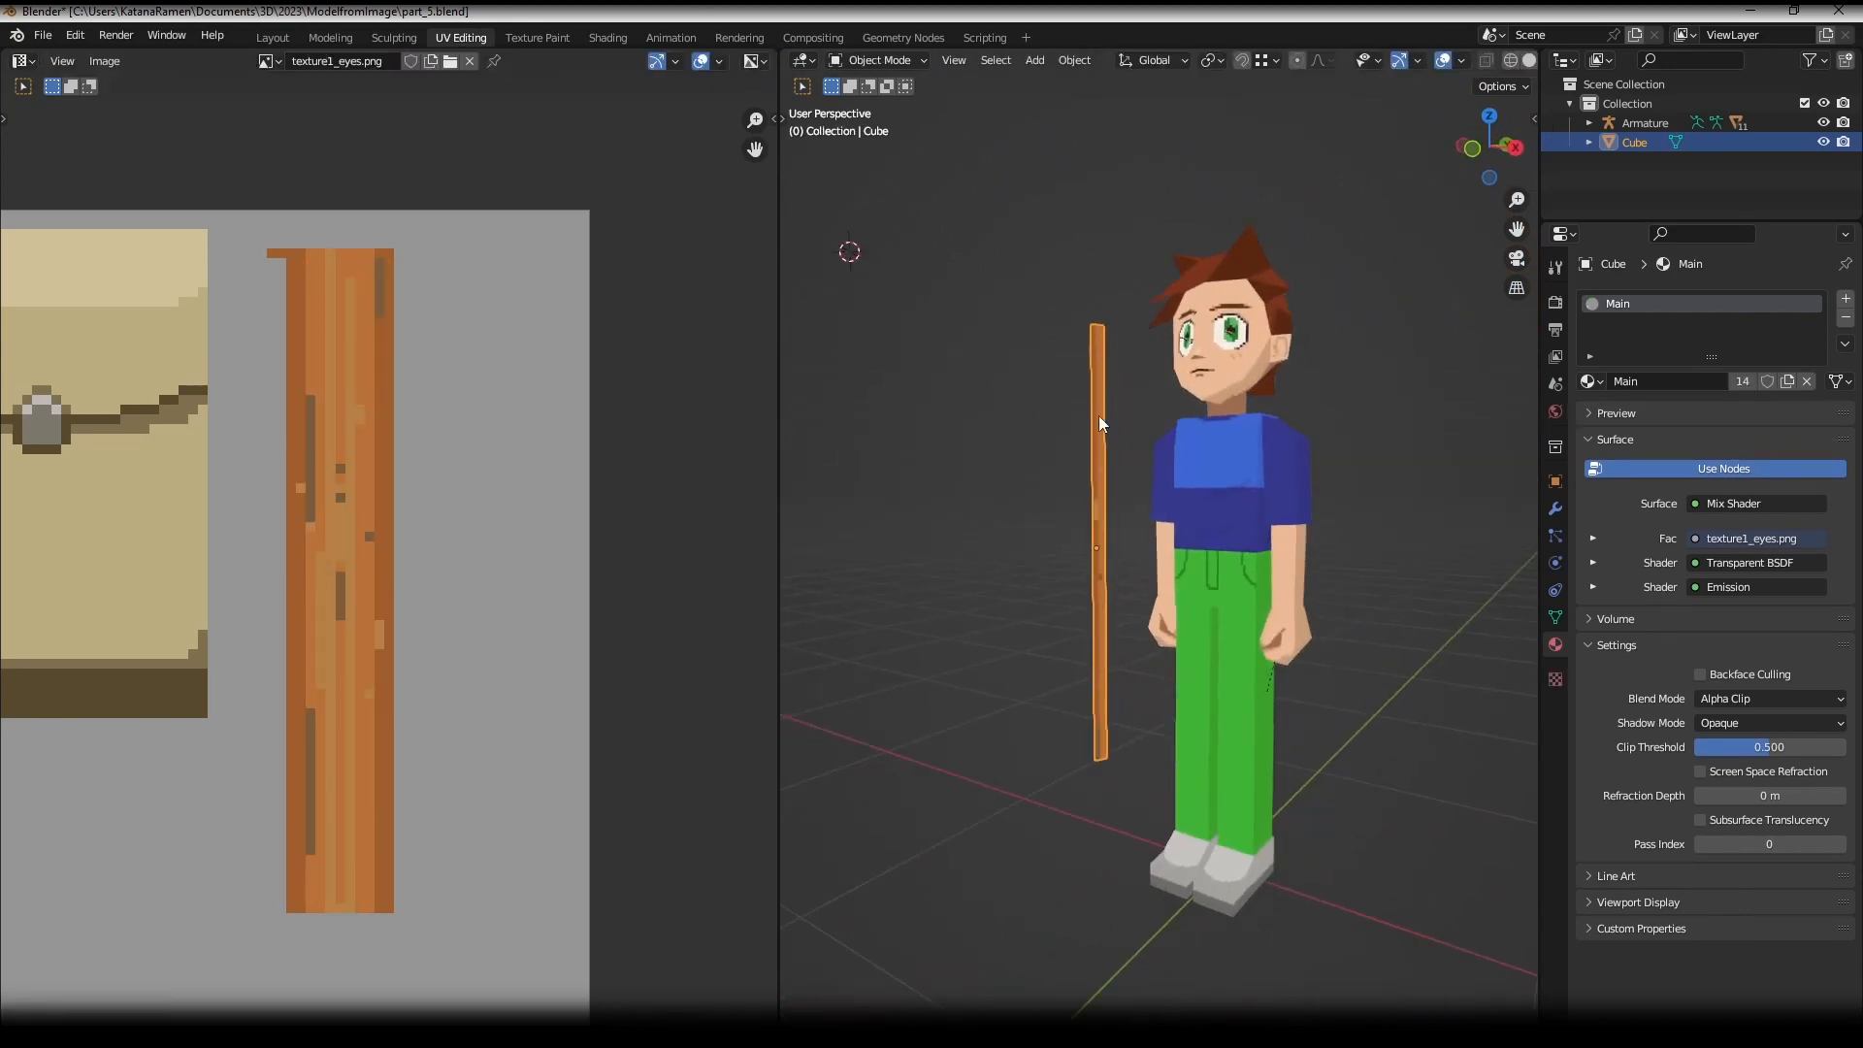
middle_click_drag(1213, 592, 1357, 545)
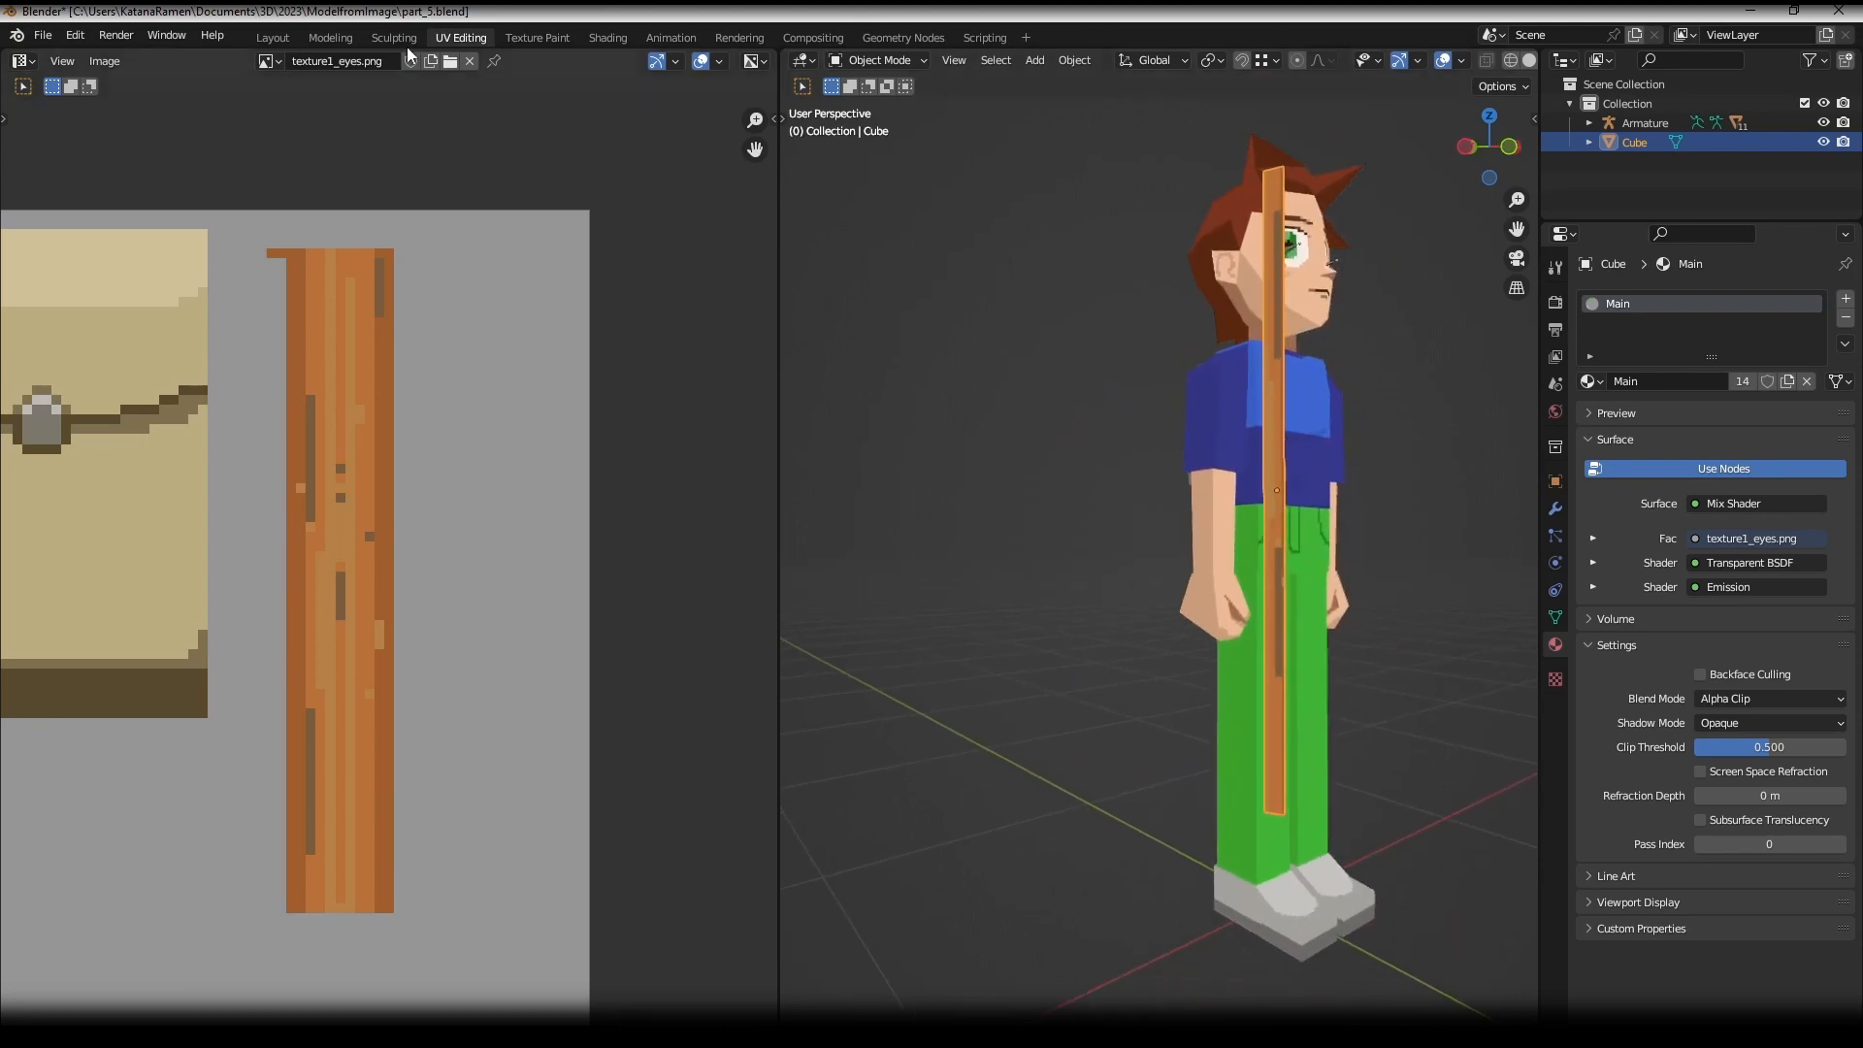
- Switch to the Layout workspace and select the wooden staff beside the character
left_click(272, 36)
scroll(643, 380, "down", 2)
middle_click_drag(650, 386, 776, 575)
middle_click_drag(777, 574, 907, 442)
right_click(762, 260)
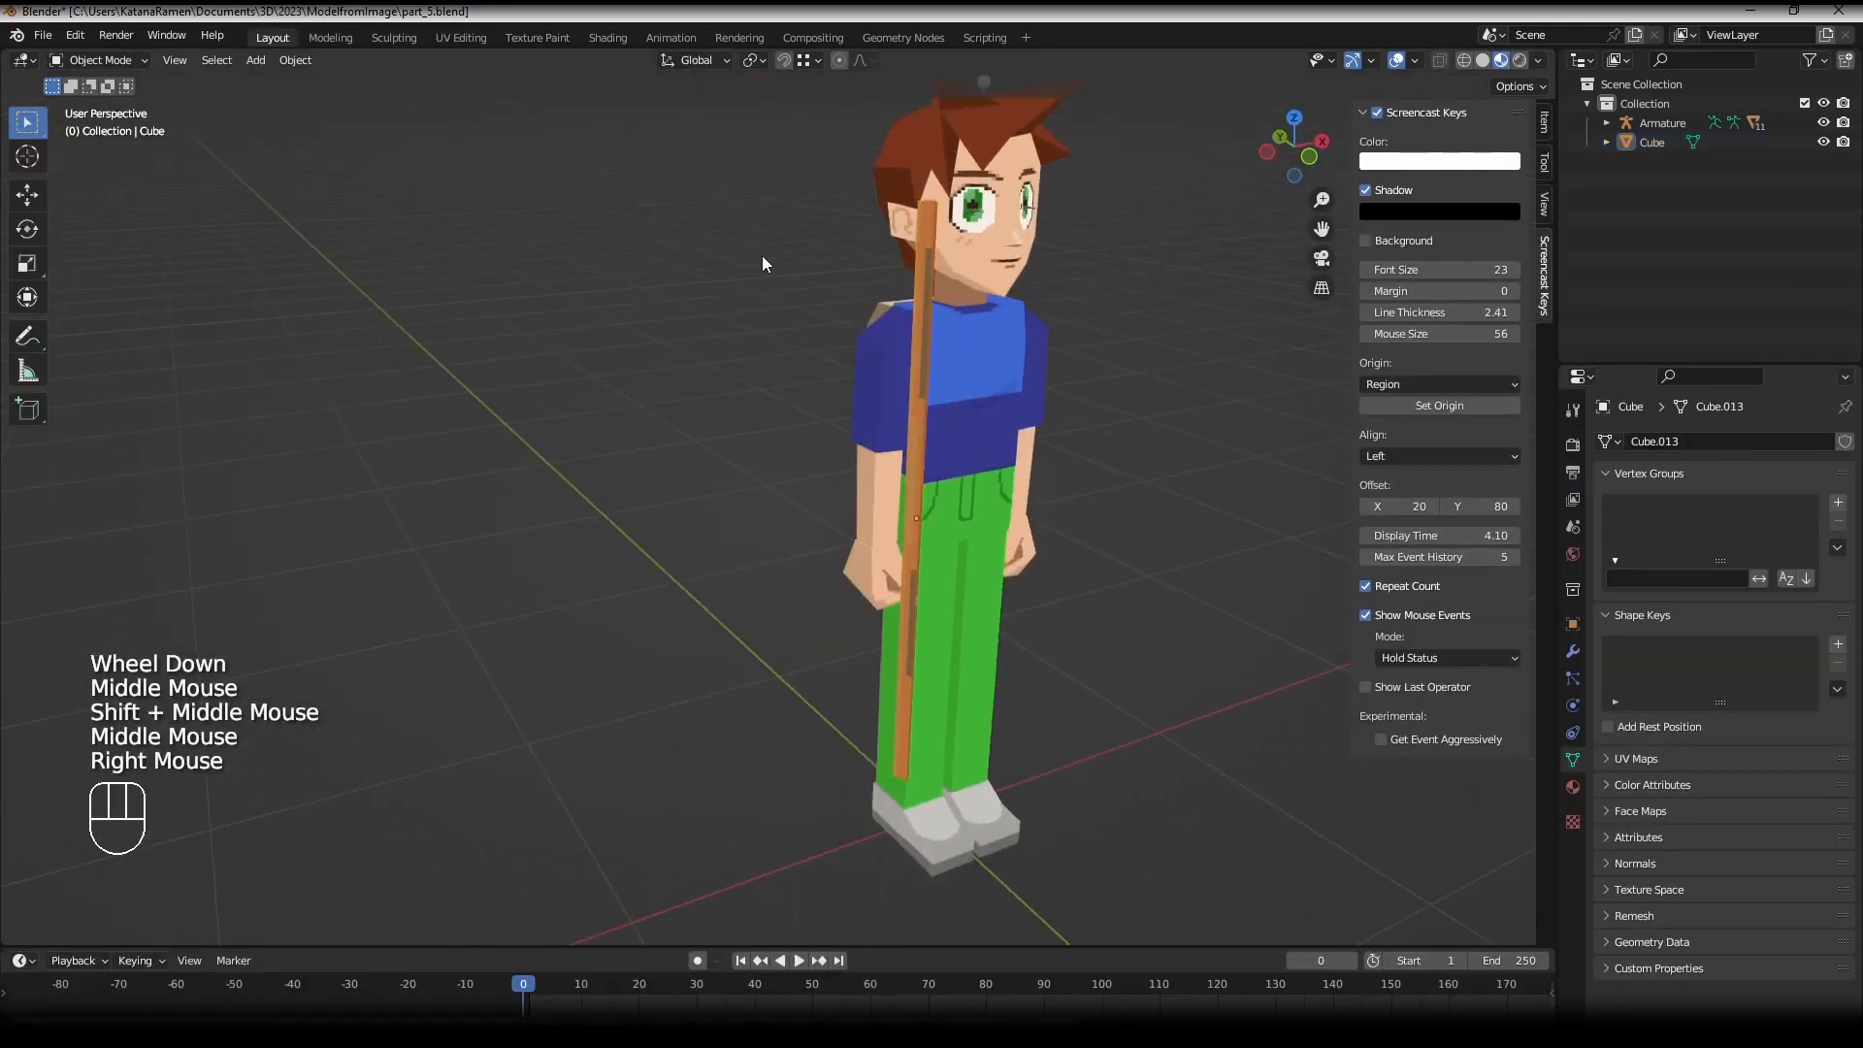
scroll(763, 262, "down", 1)
middle_click_drag(763, 262, 587, 186, "shift")
right_click(607, 392)
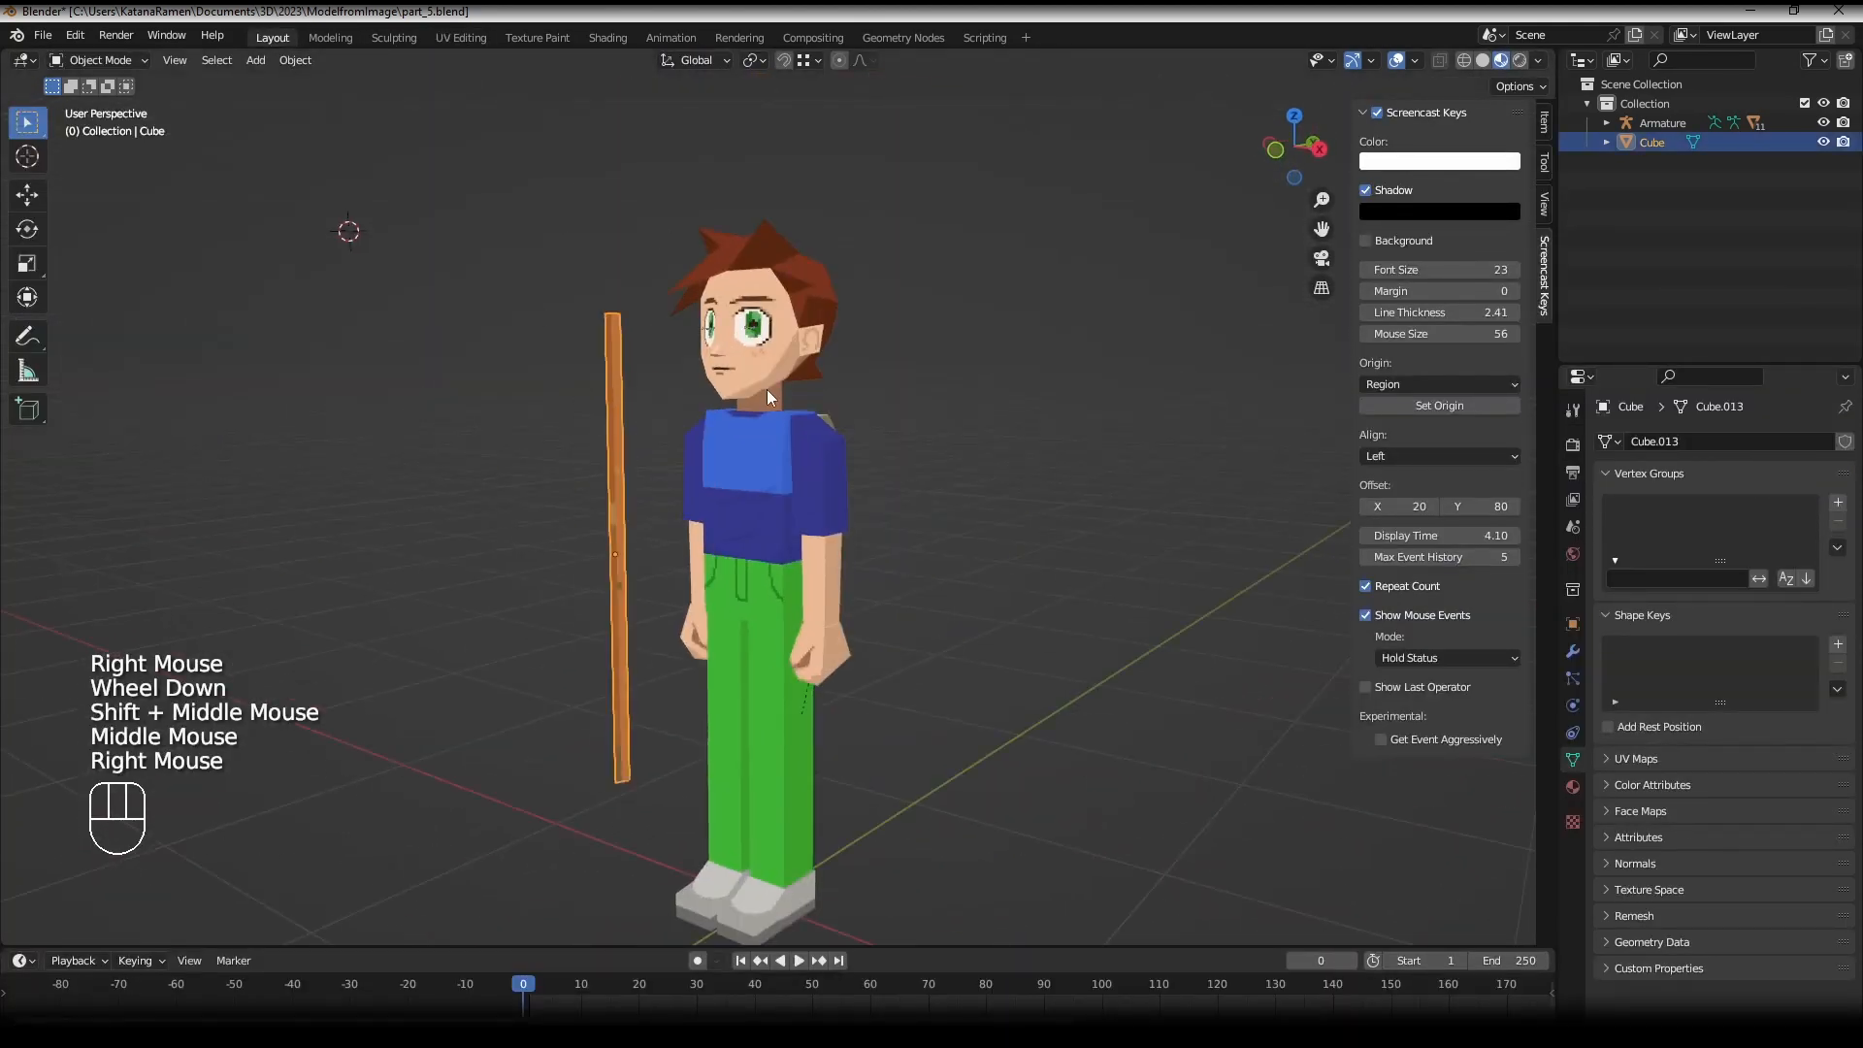
key("r")
key("r")
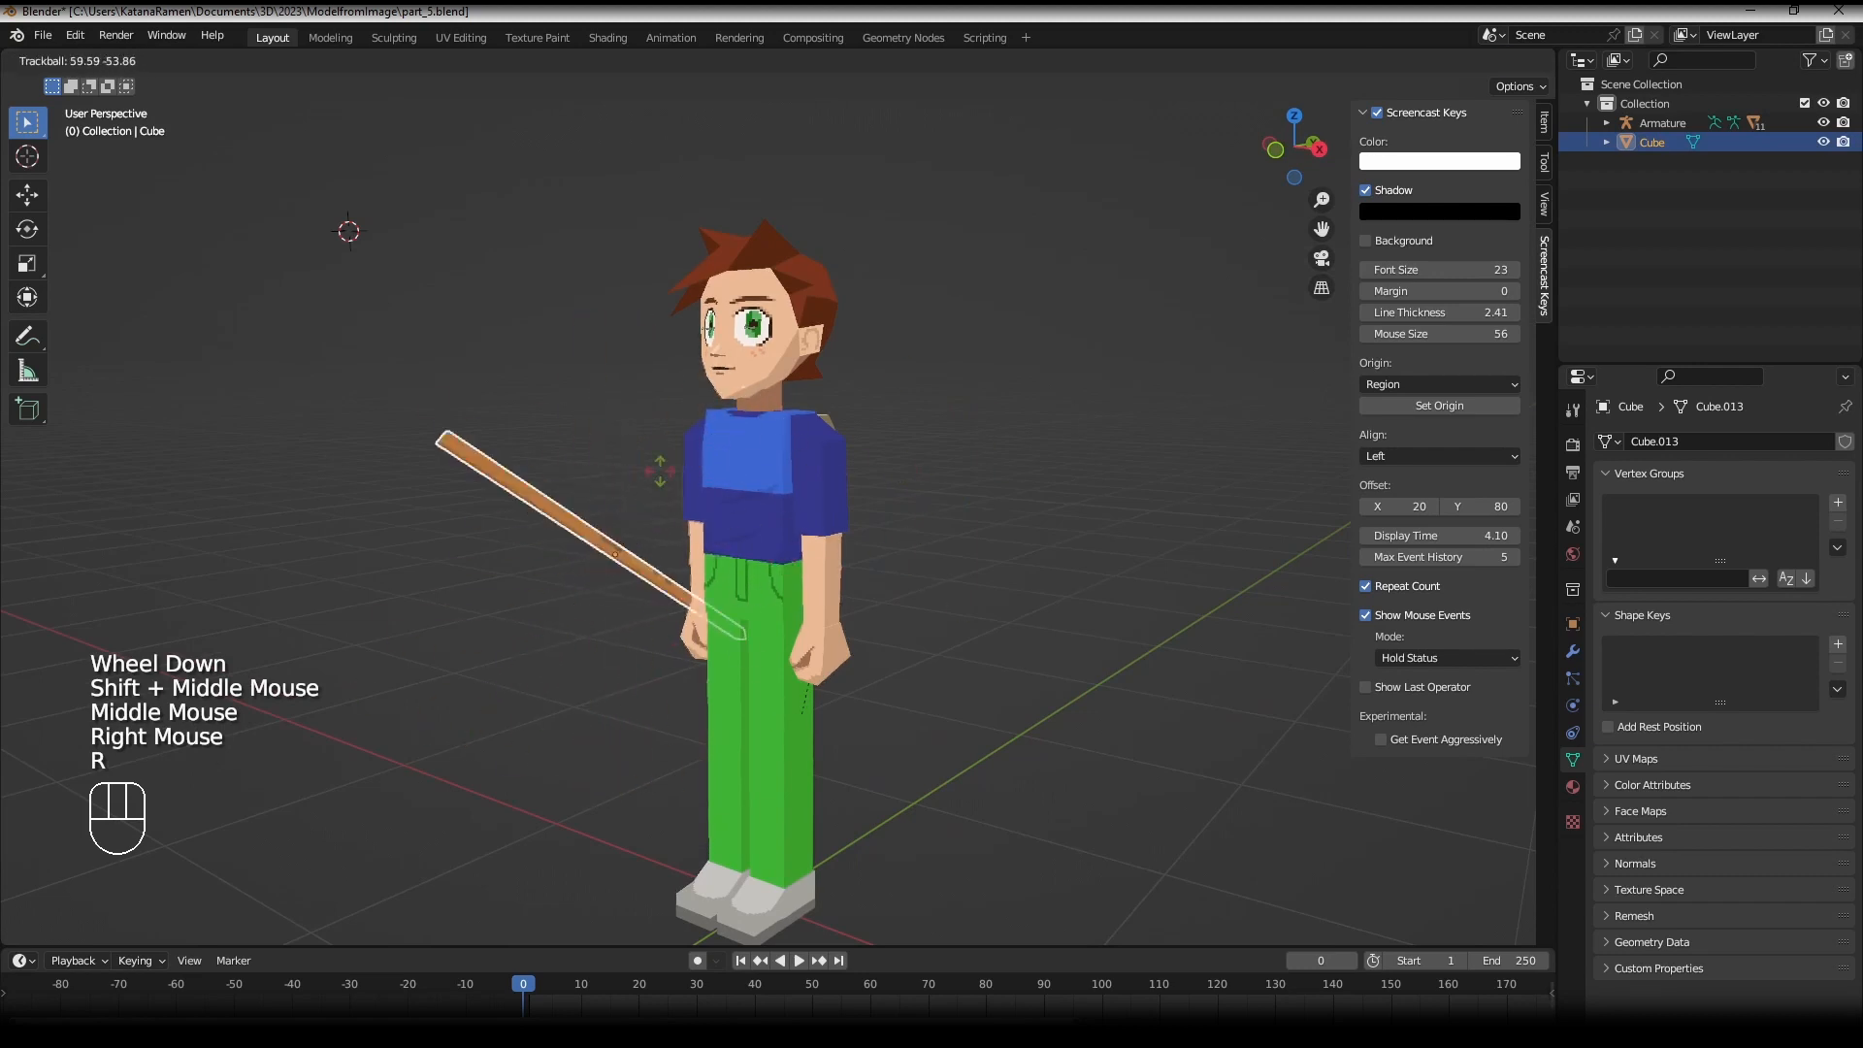
right_click(660, 471)
- Hide the hands mesh to expose the hand bones of the armature
scroll(653, 504, "up", 1)
middle_click_drag(636, 572, 326, 464)
scroll(703, 586, "up", 2)
right_click(407, 635)
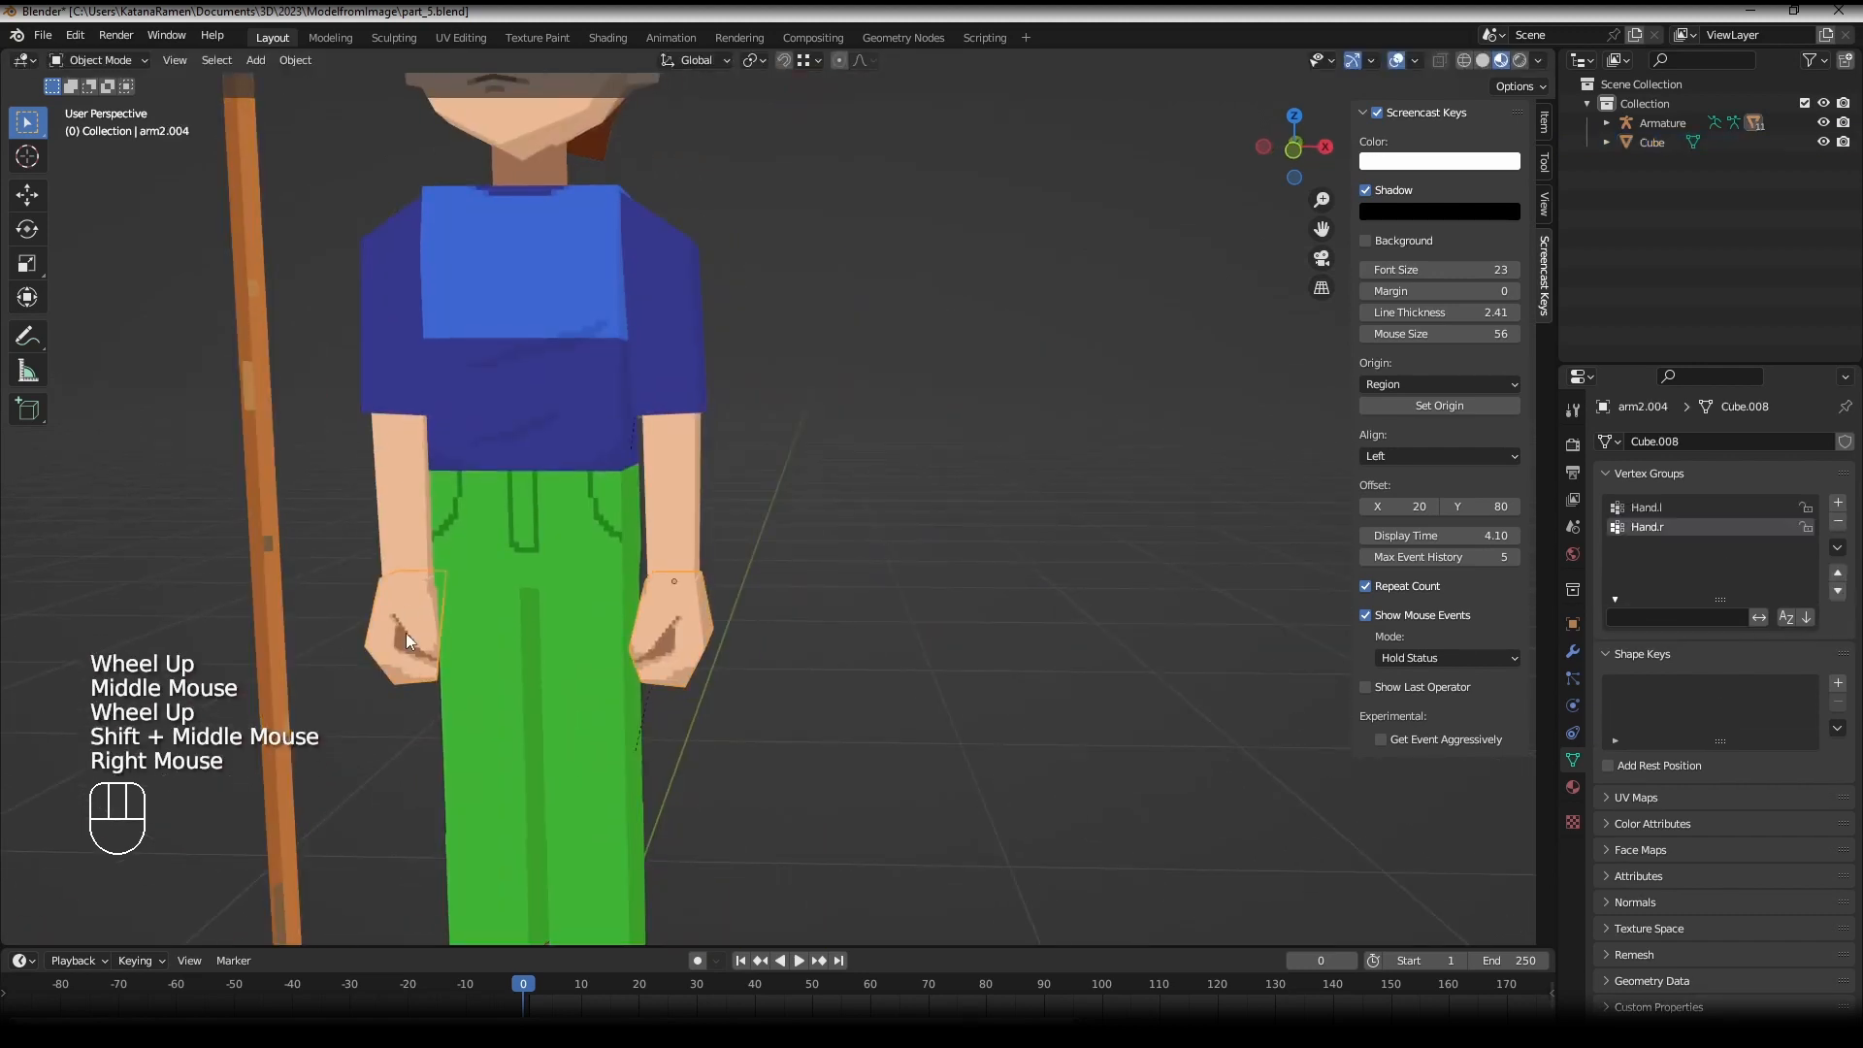
right_click(404, 608)
right_click(404, 608)
right_click(305, 374)
right_click(237, 370)
right_click_drag(230, 370, 231, 369)
right_click(383, 576)
key("ctrl+z")
right_click(377, 609)
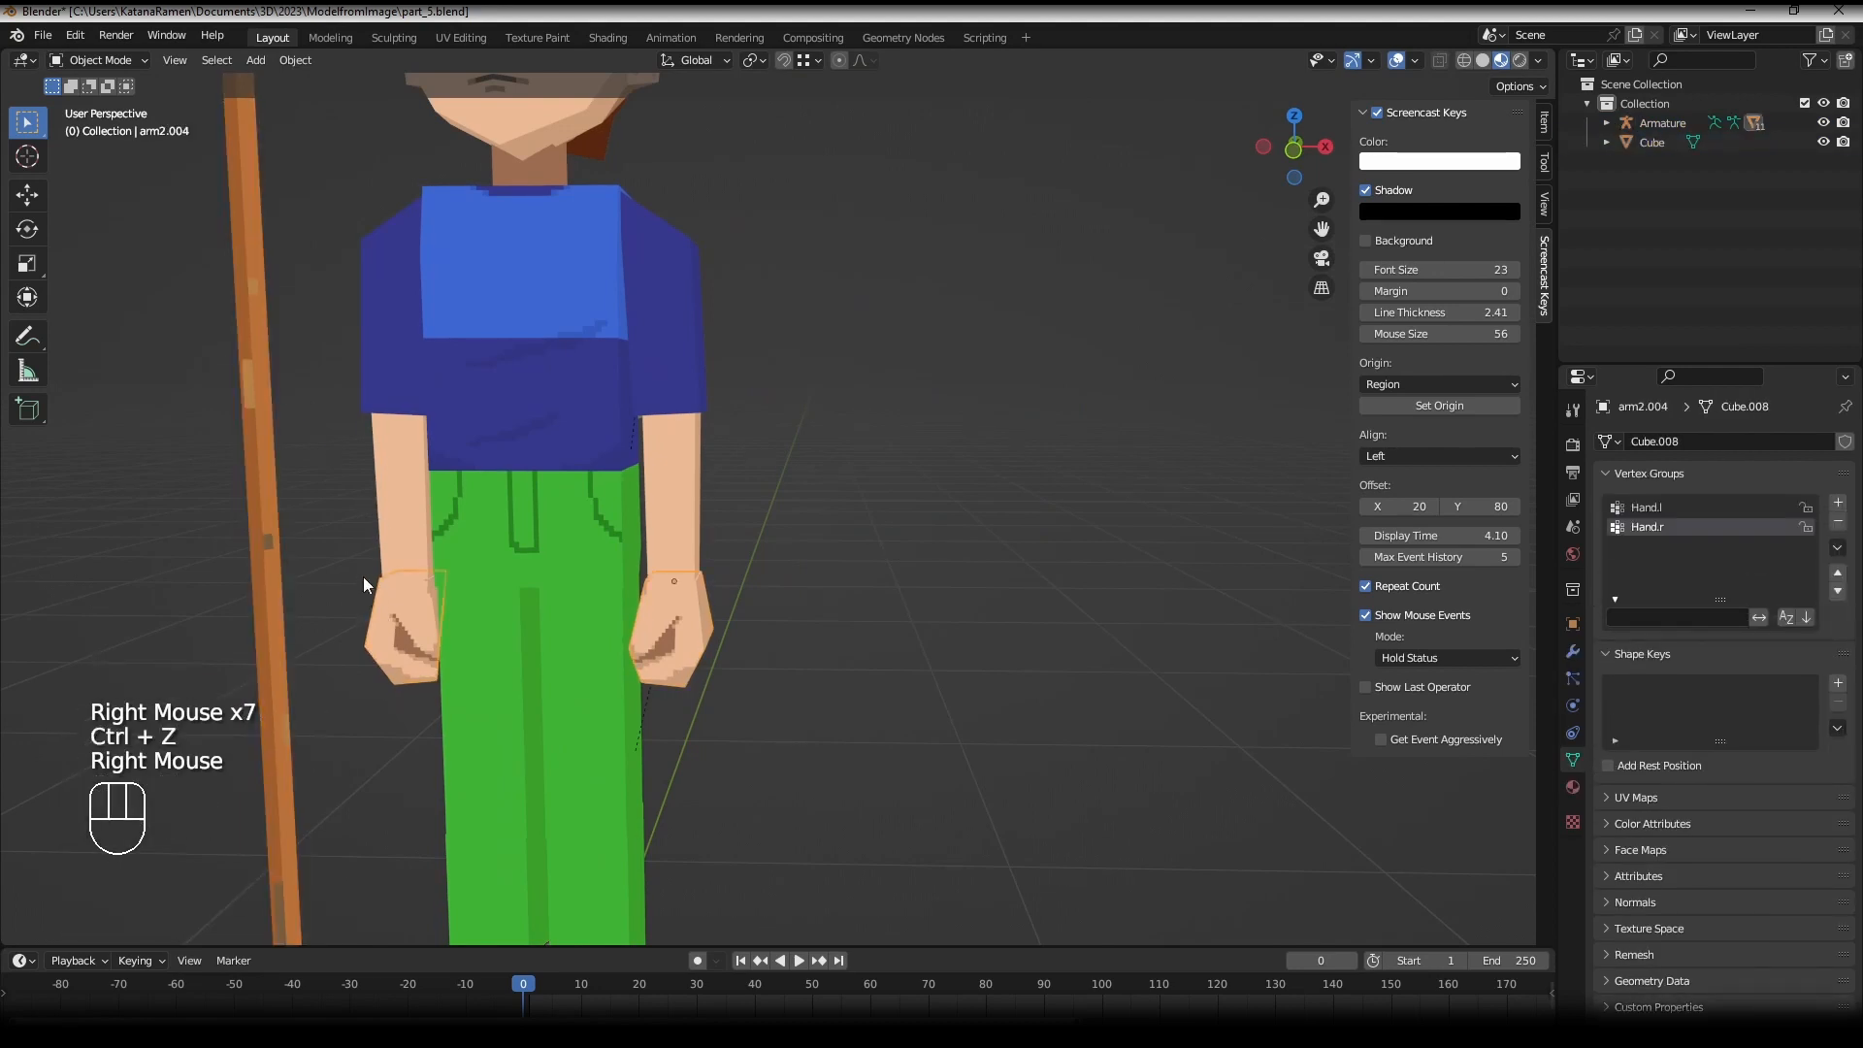
key("h")
- Put the armature in Pose Mode and try a trackball rotation of the right hand bone
right_click(387, 596)
left_click(137, 58)
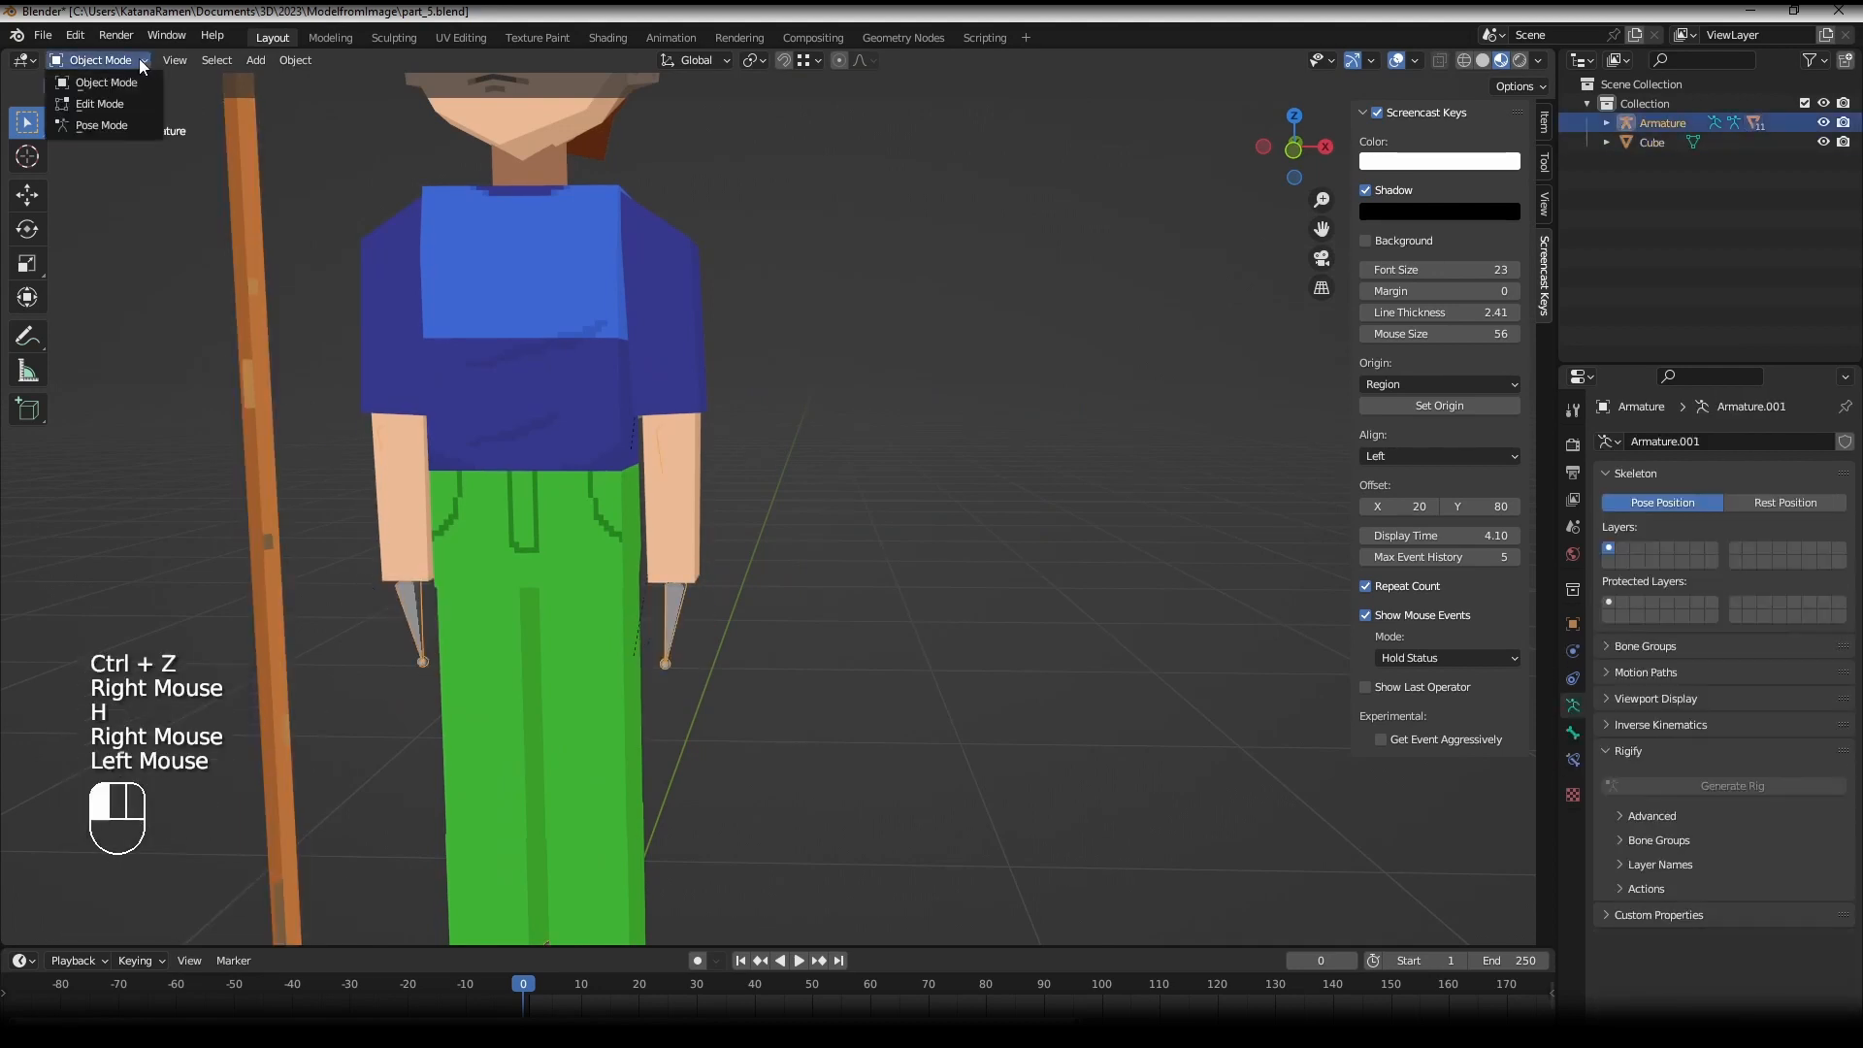
left_click(97, 125)
right_click(417, 631)
key("r")
key("r")
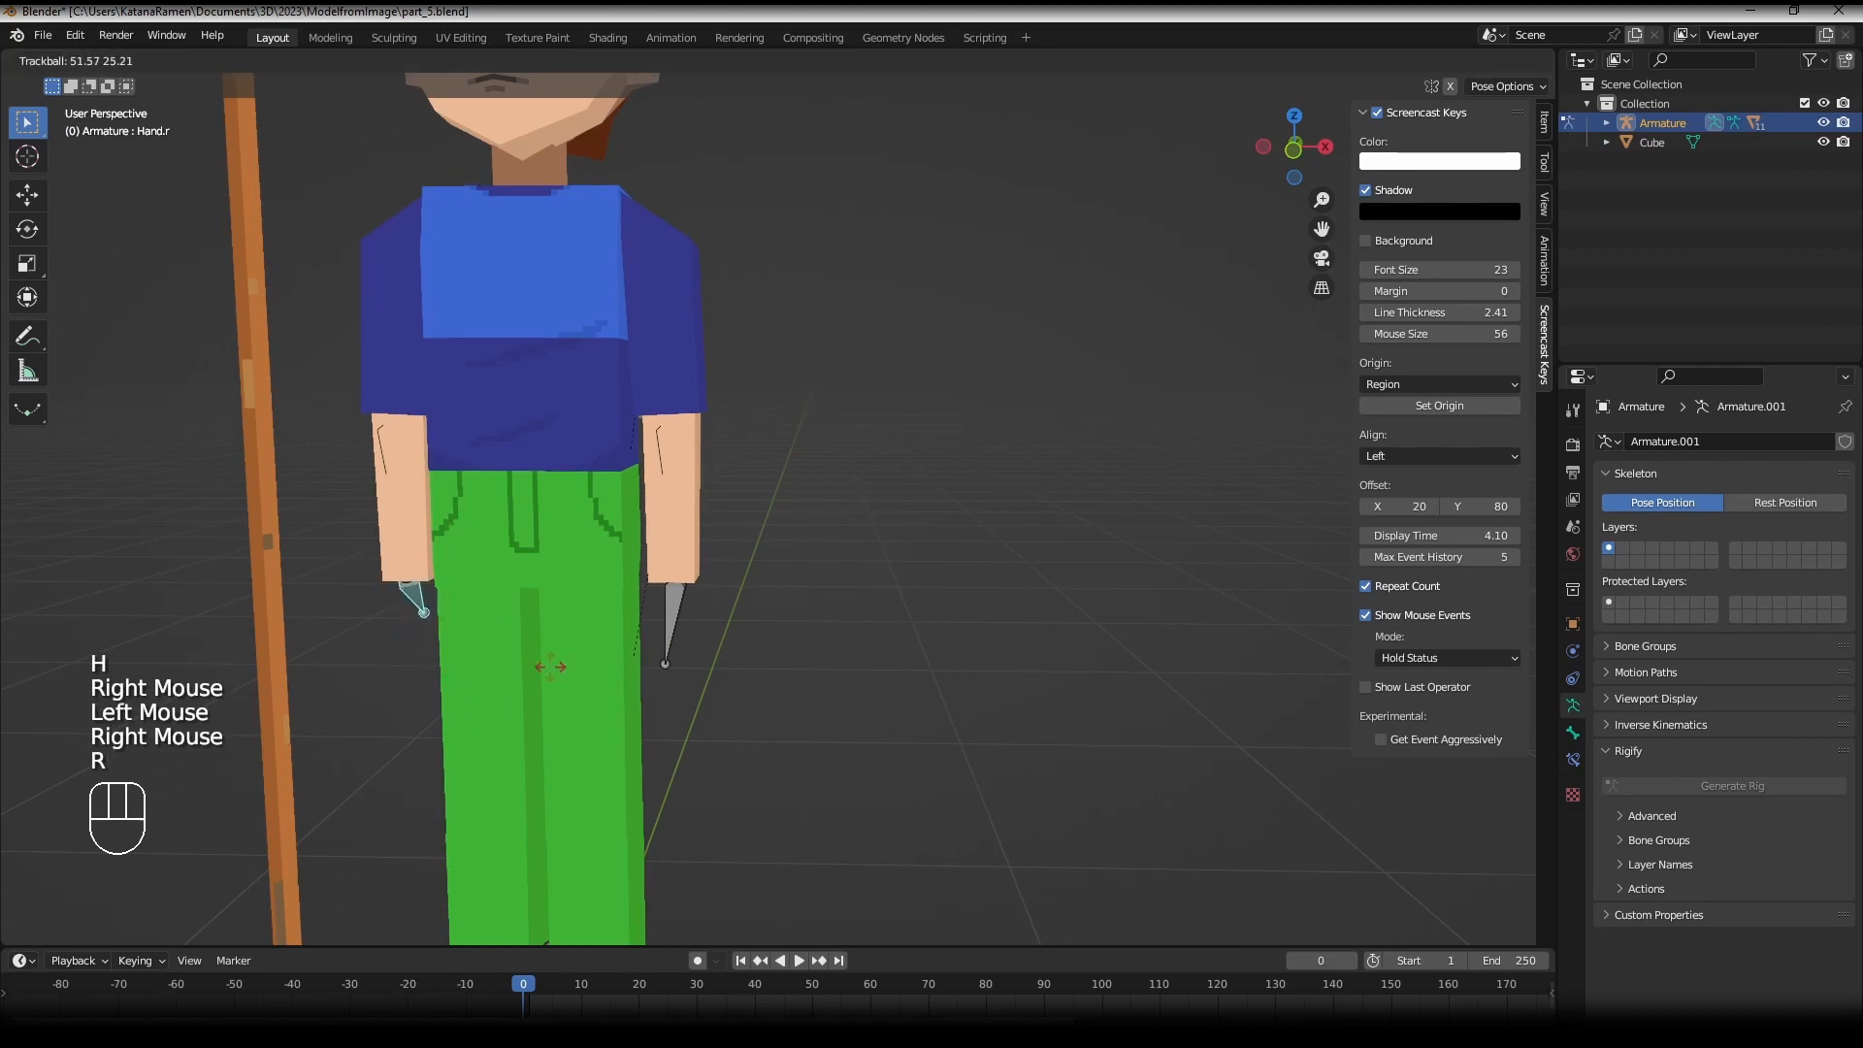
right_click(544, 660)
- Parent the staff to the armature's right hand bone using the Bone parent type
right_click(259, 300)
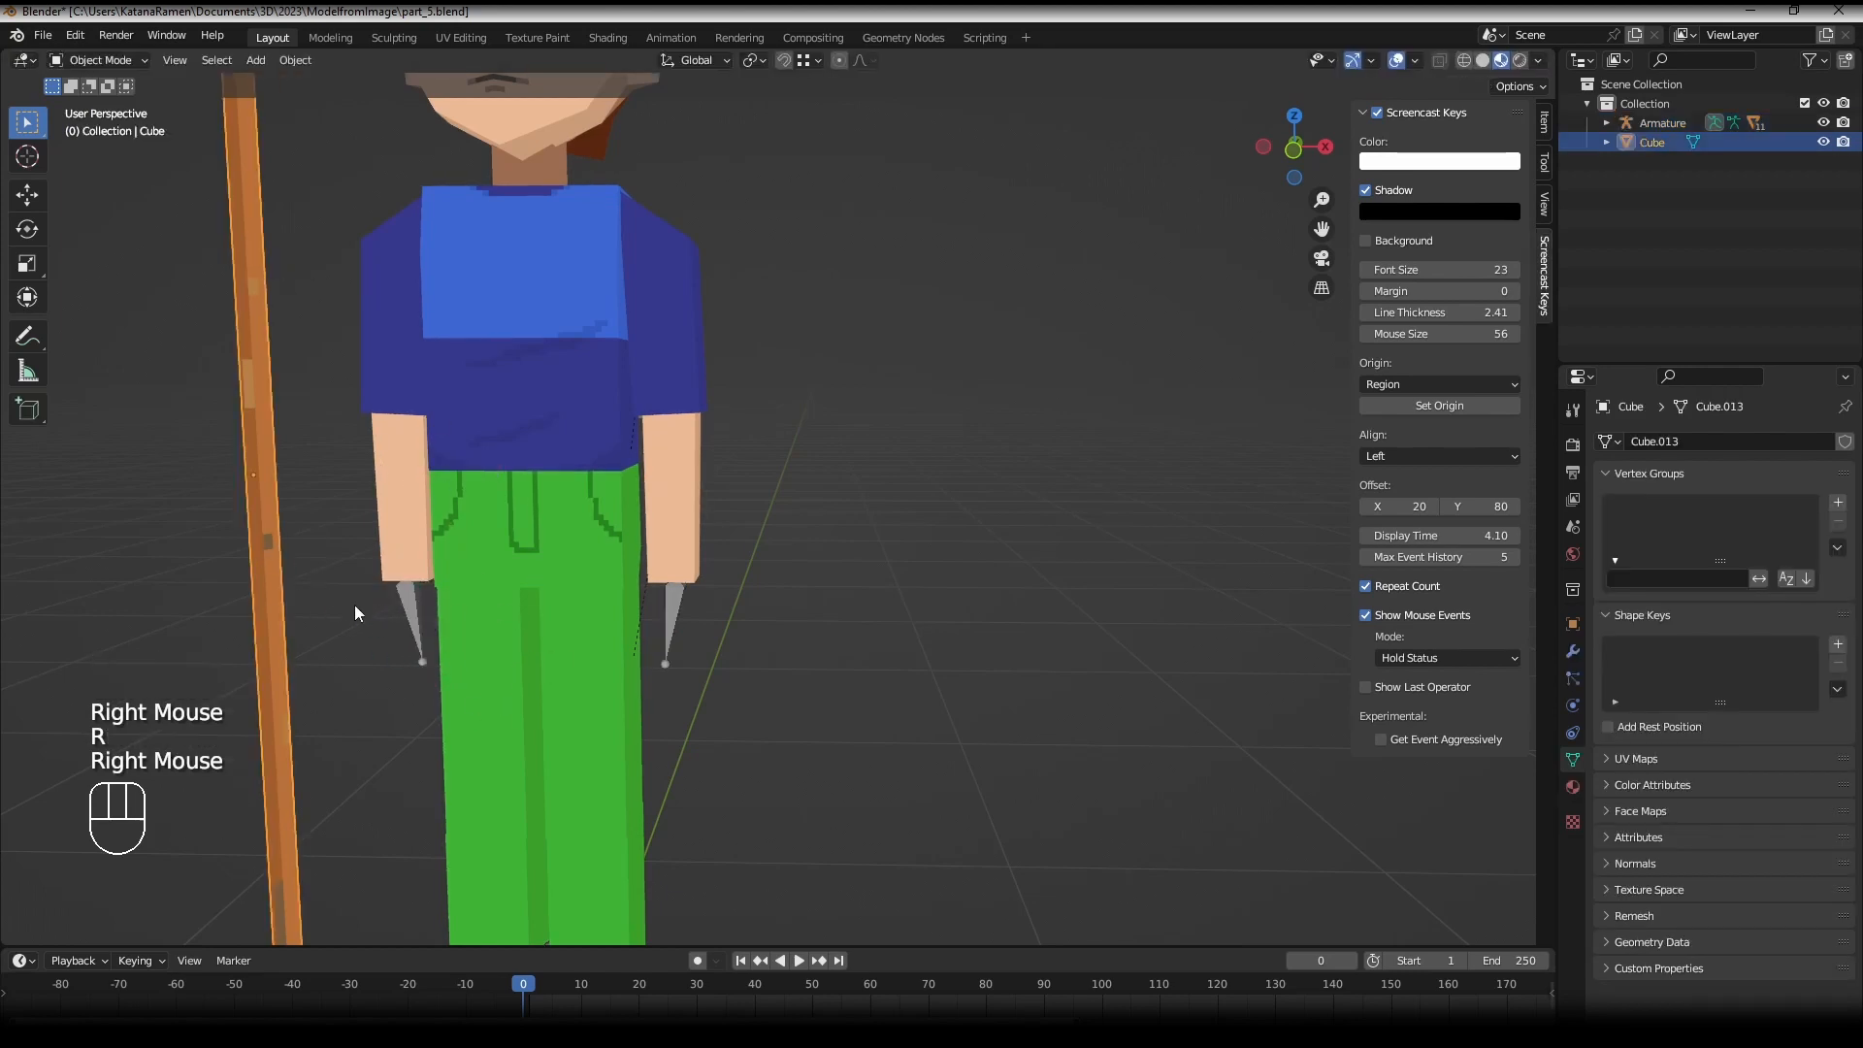
right_click(405, 605, "shift")
right_click(415, 621)
right_click(281, 546)
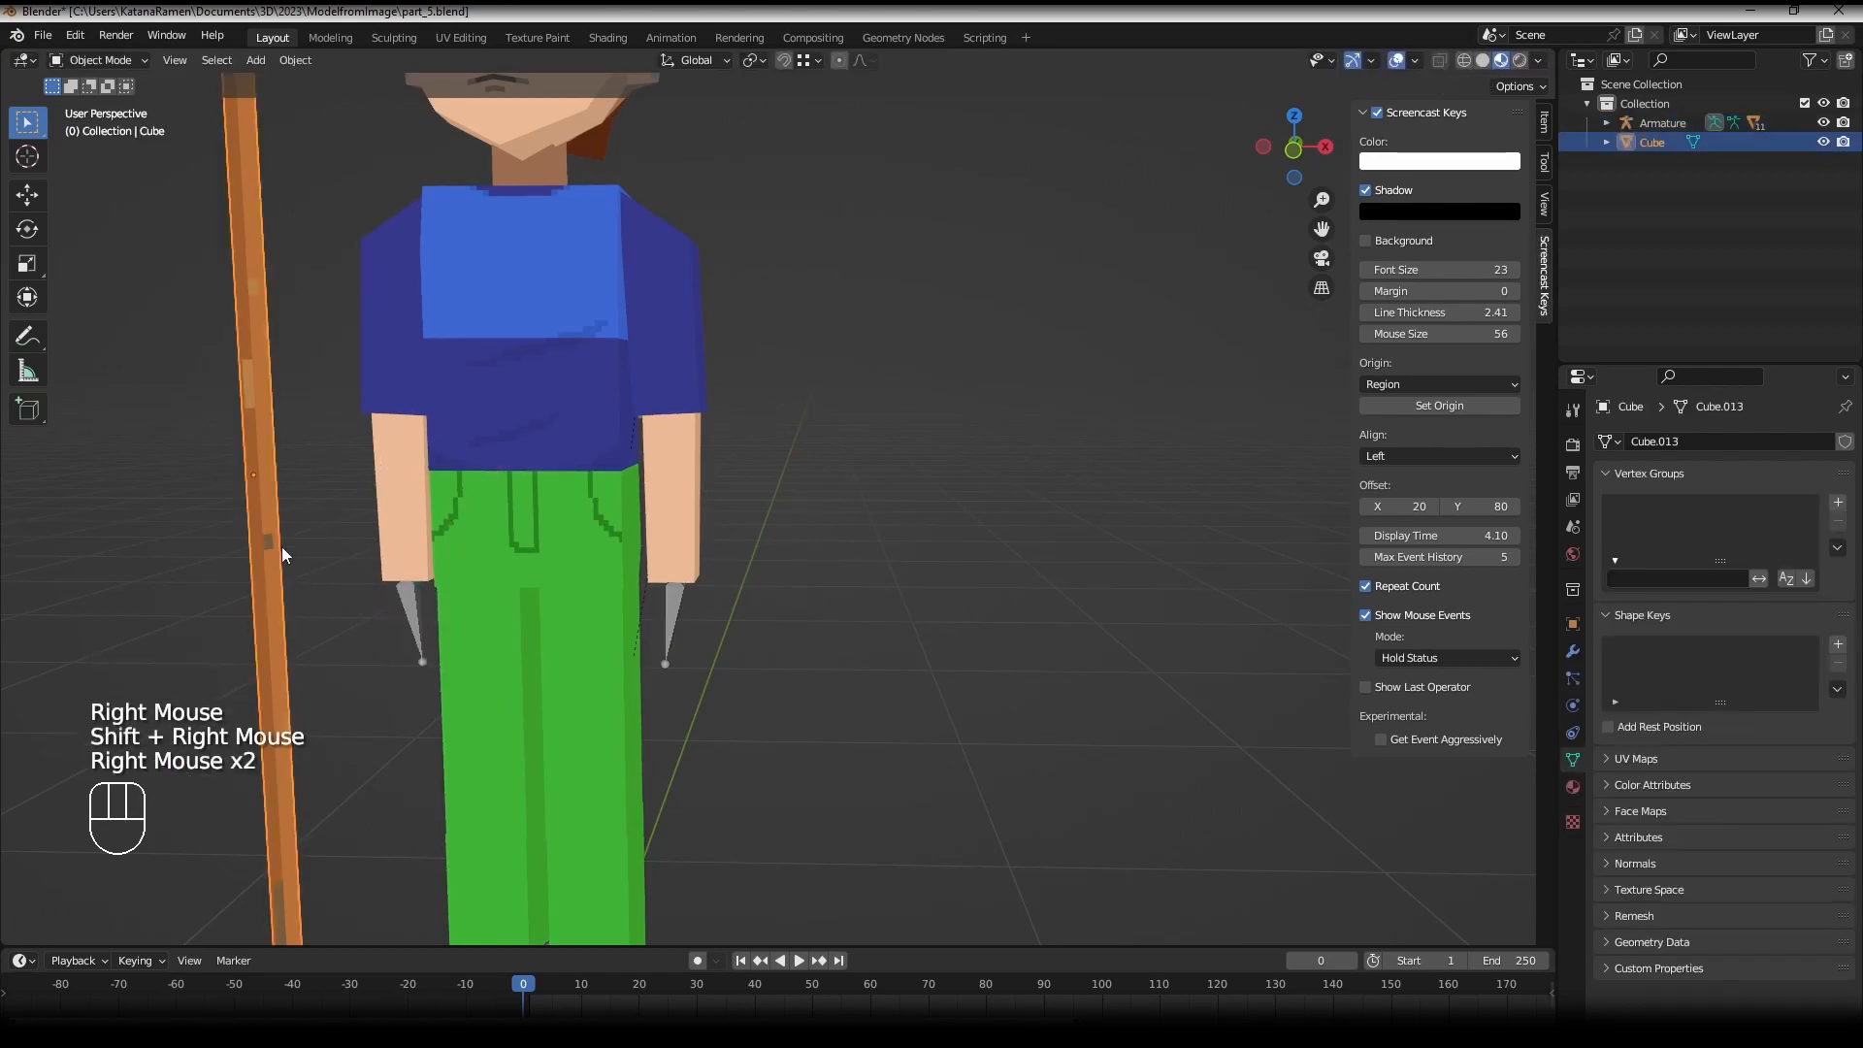
right_click(415, 620, "shift")
right_click(415, 620, "shift")
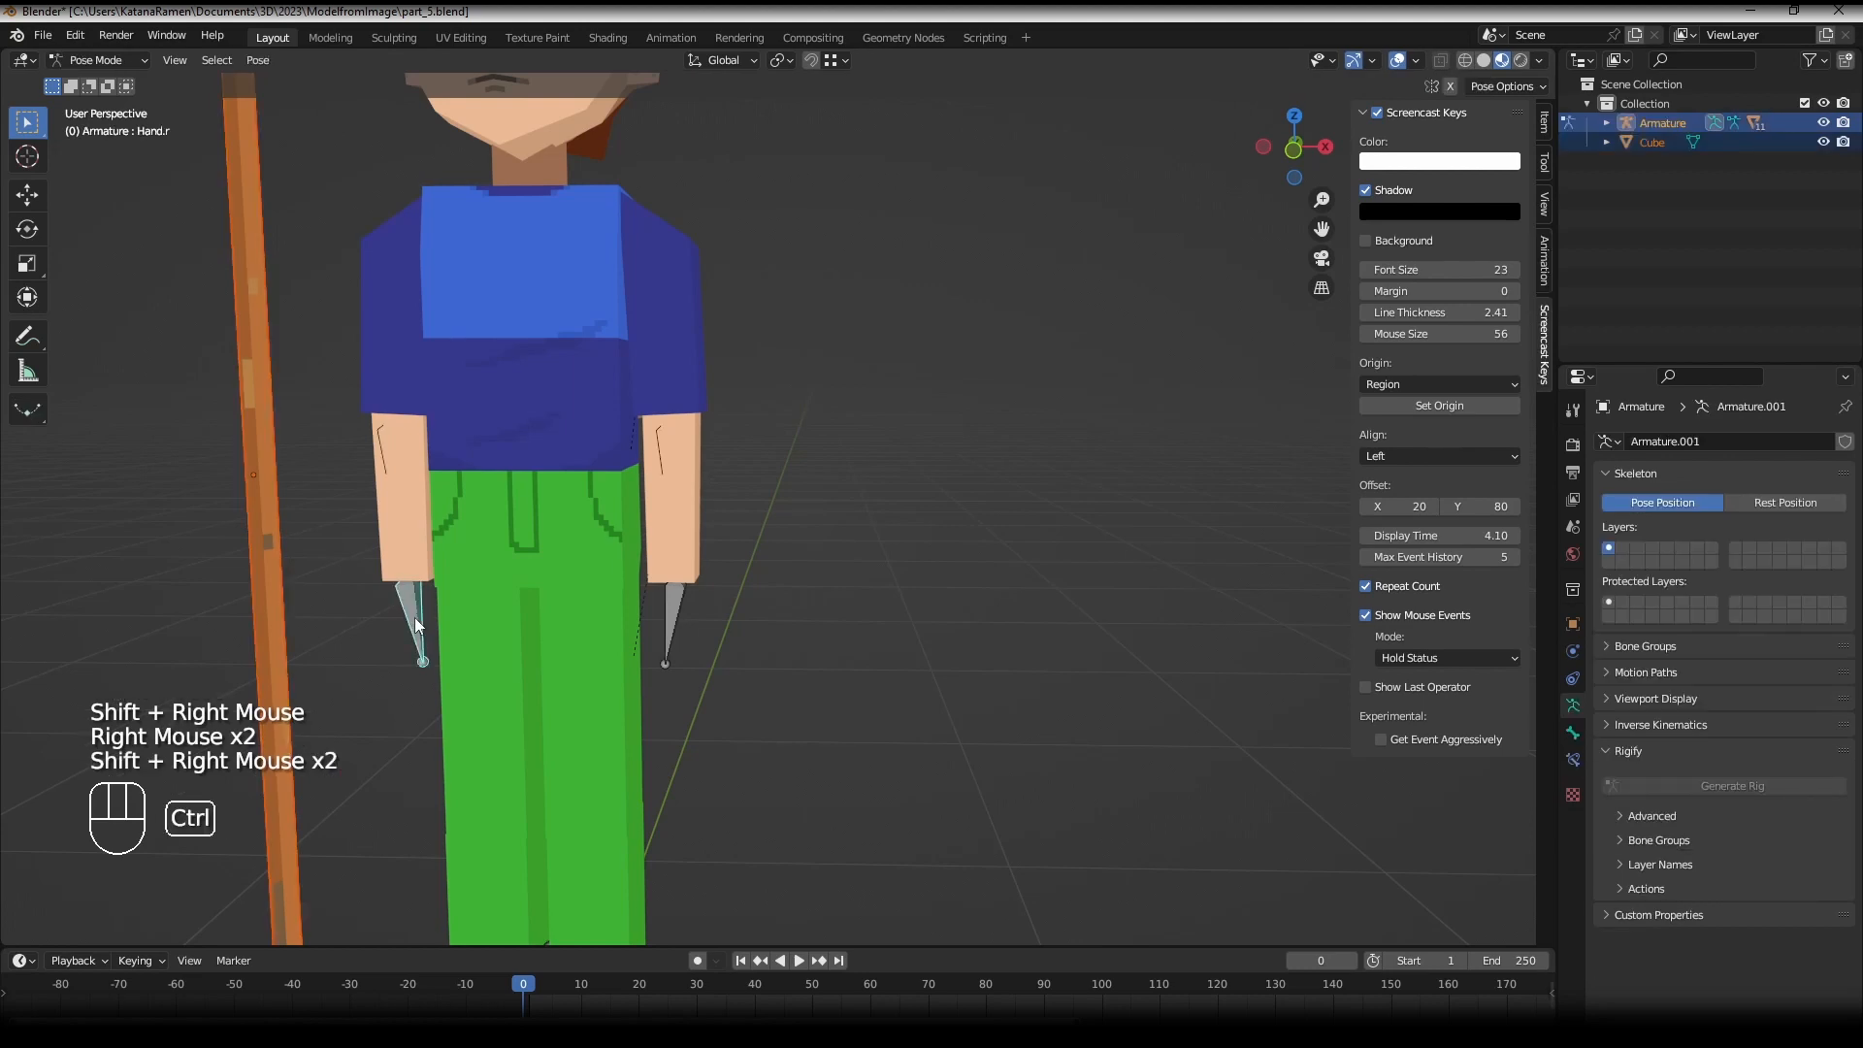
key("ctrl+p")
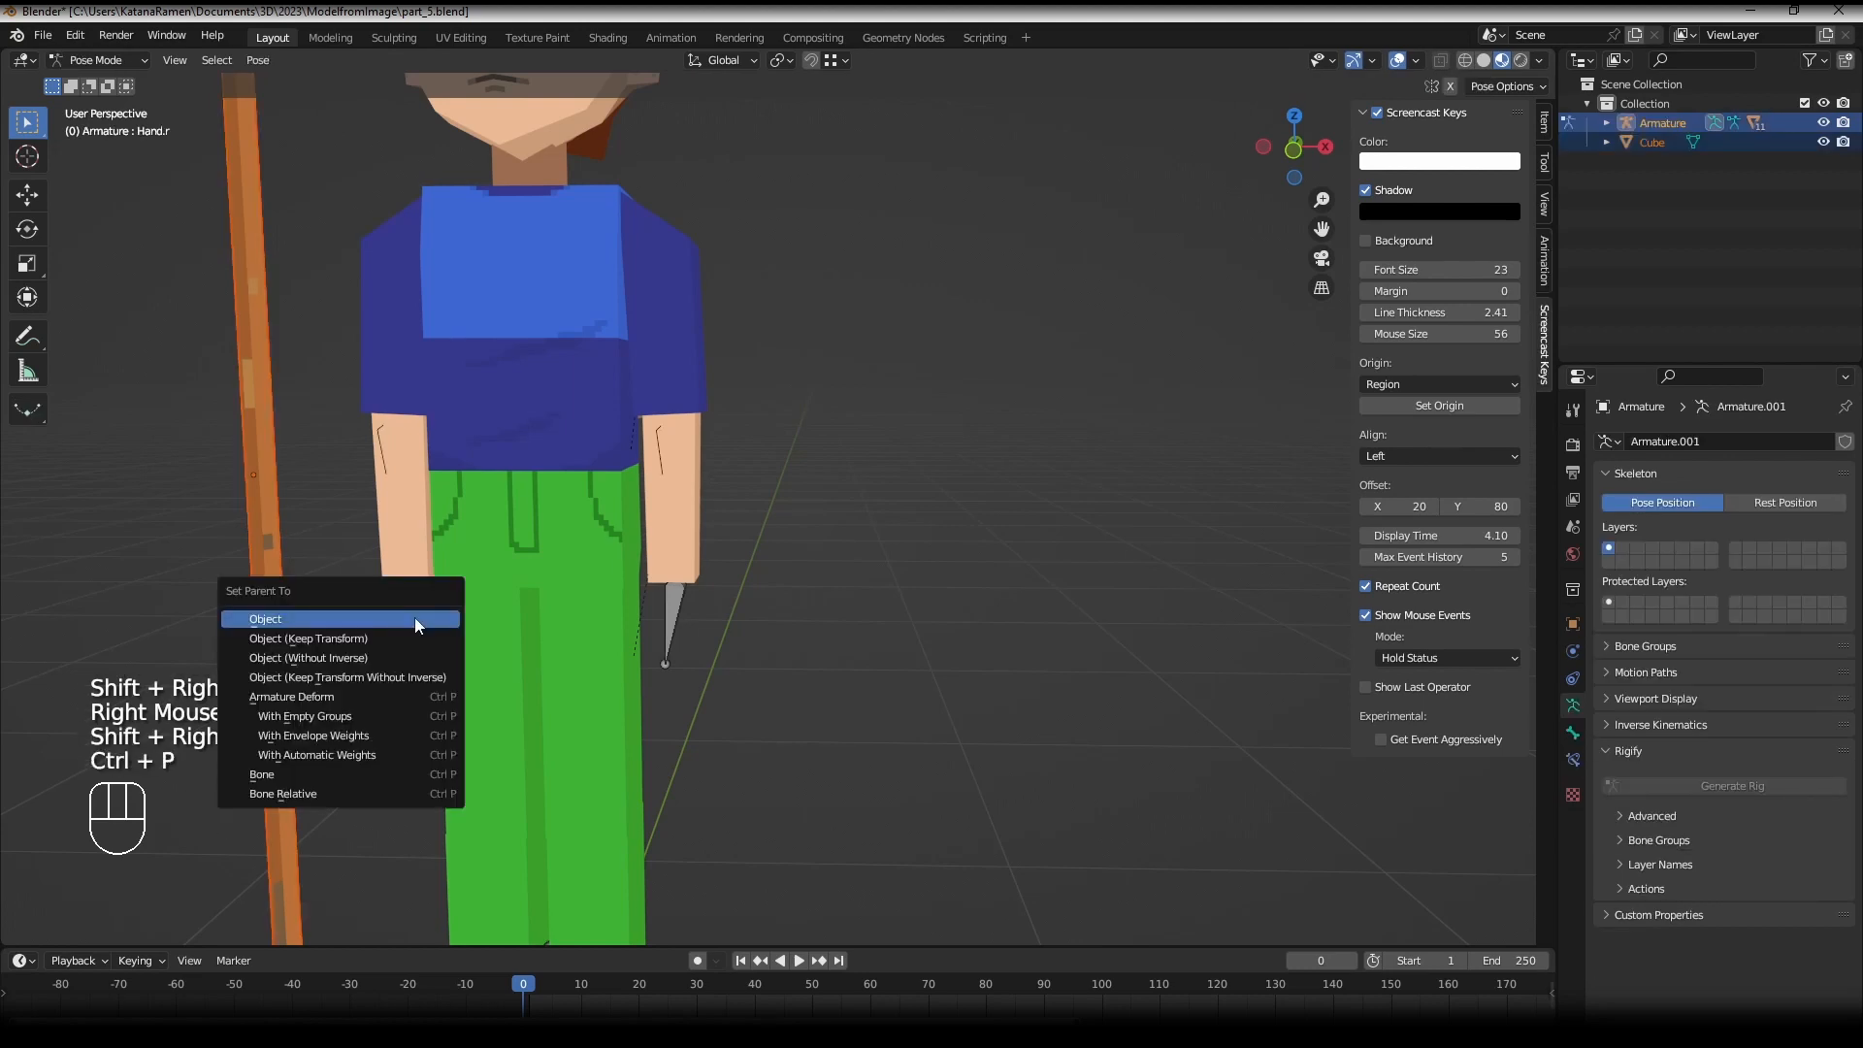
left_click(317, 776)
- Test-rotate the right hand bone to check that the staff follows it
key("r")
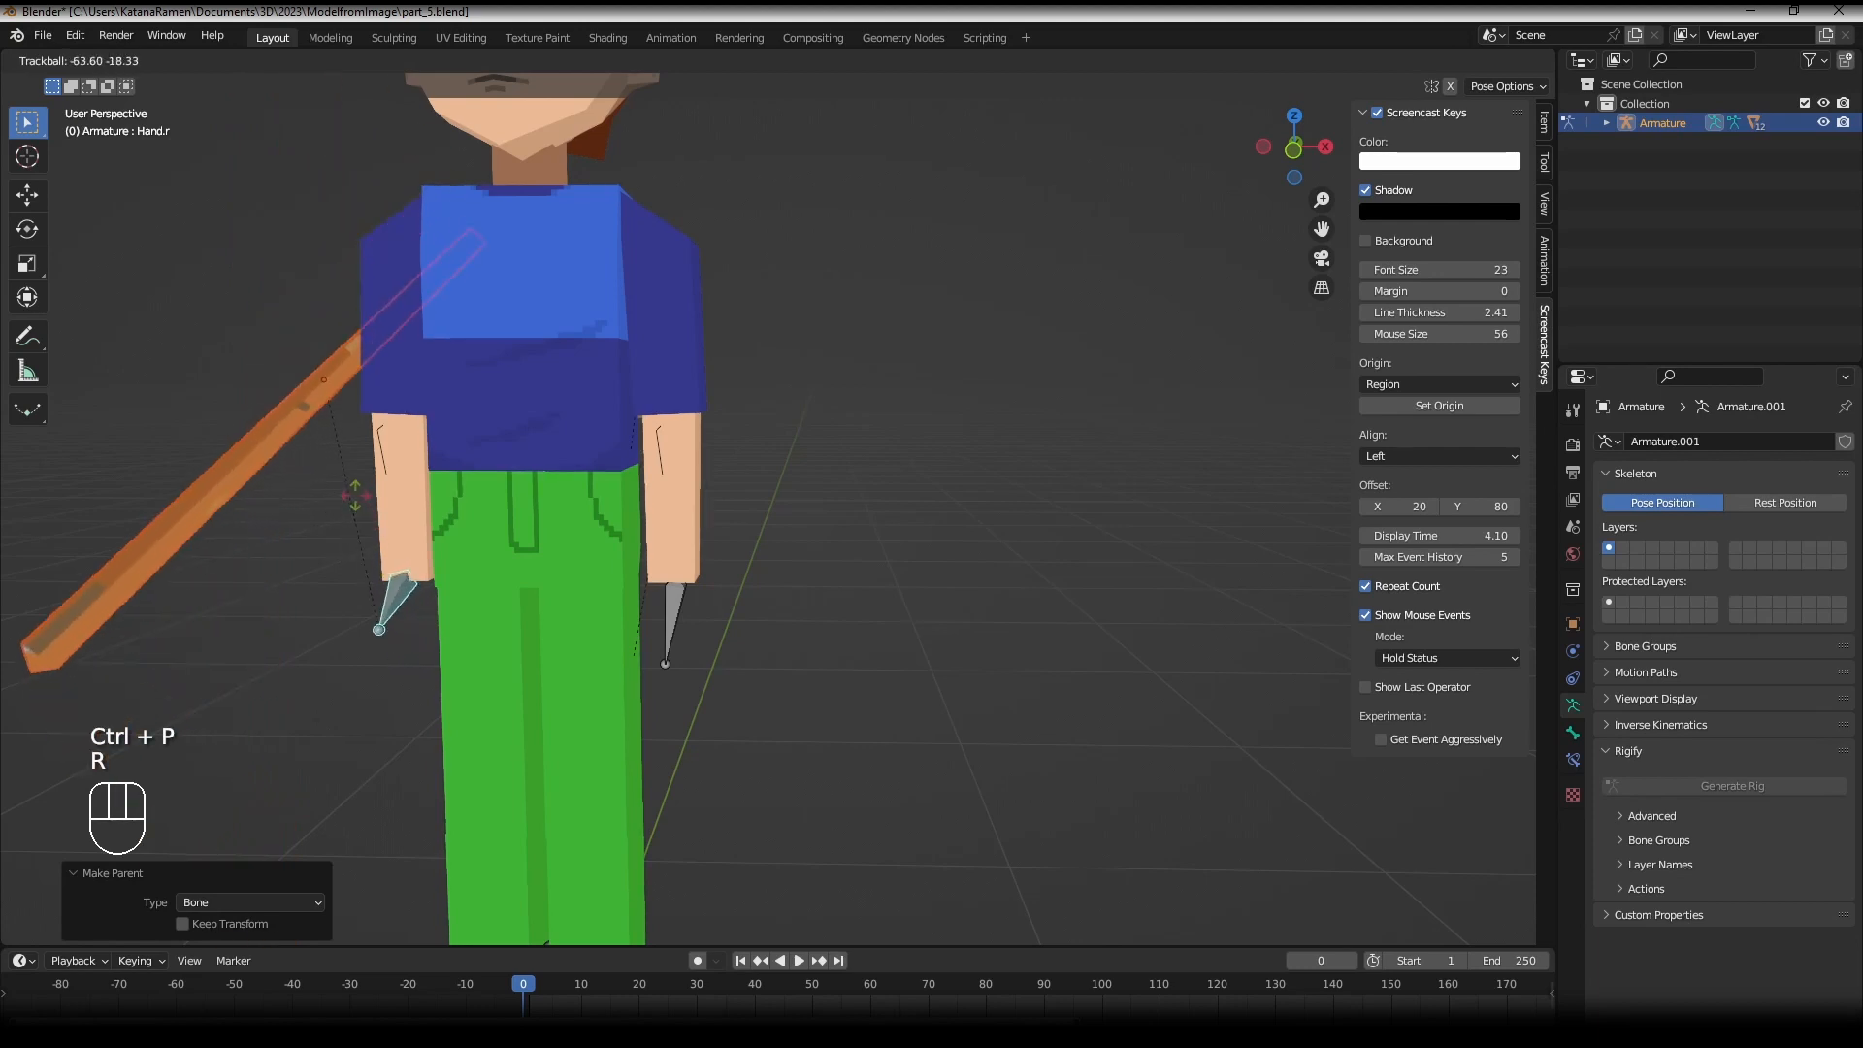
right_click(413, 616)
key("r")
right_click(299, 512)
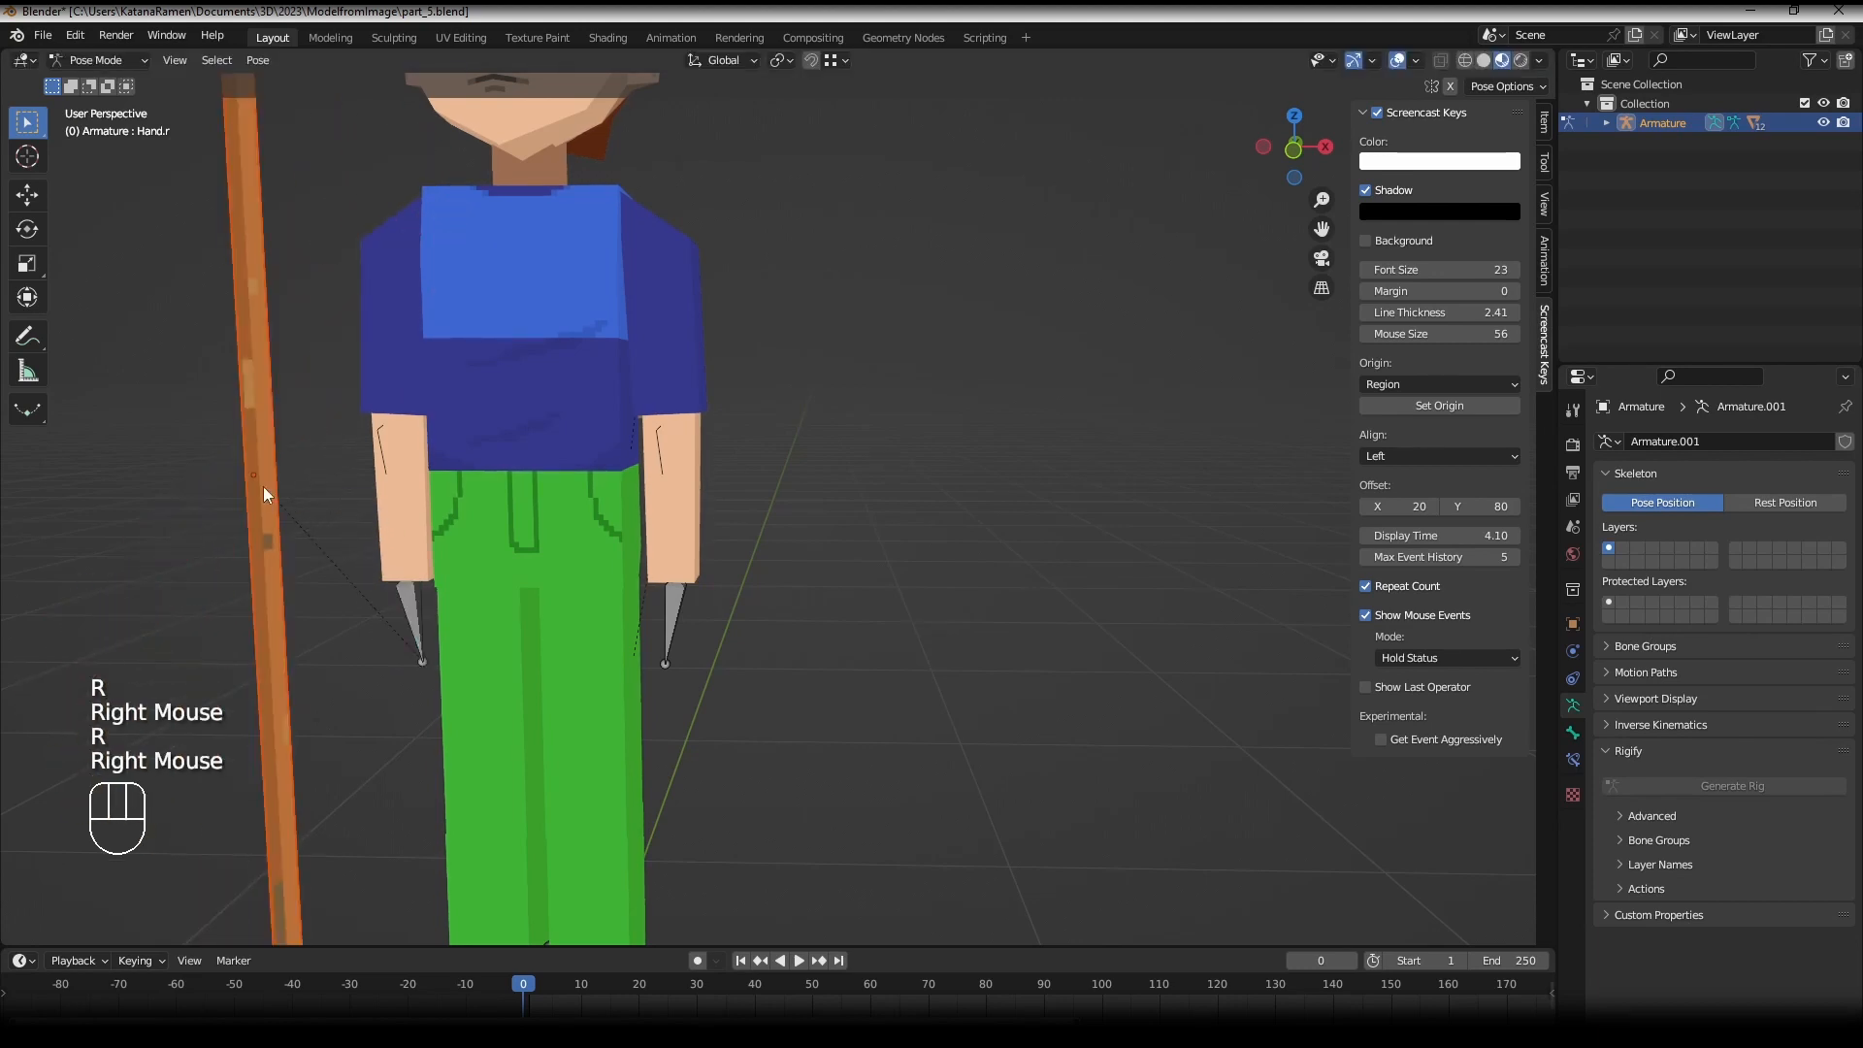
key("c")
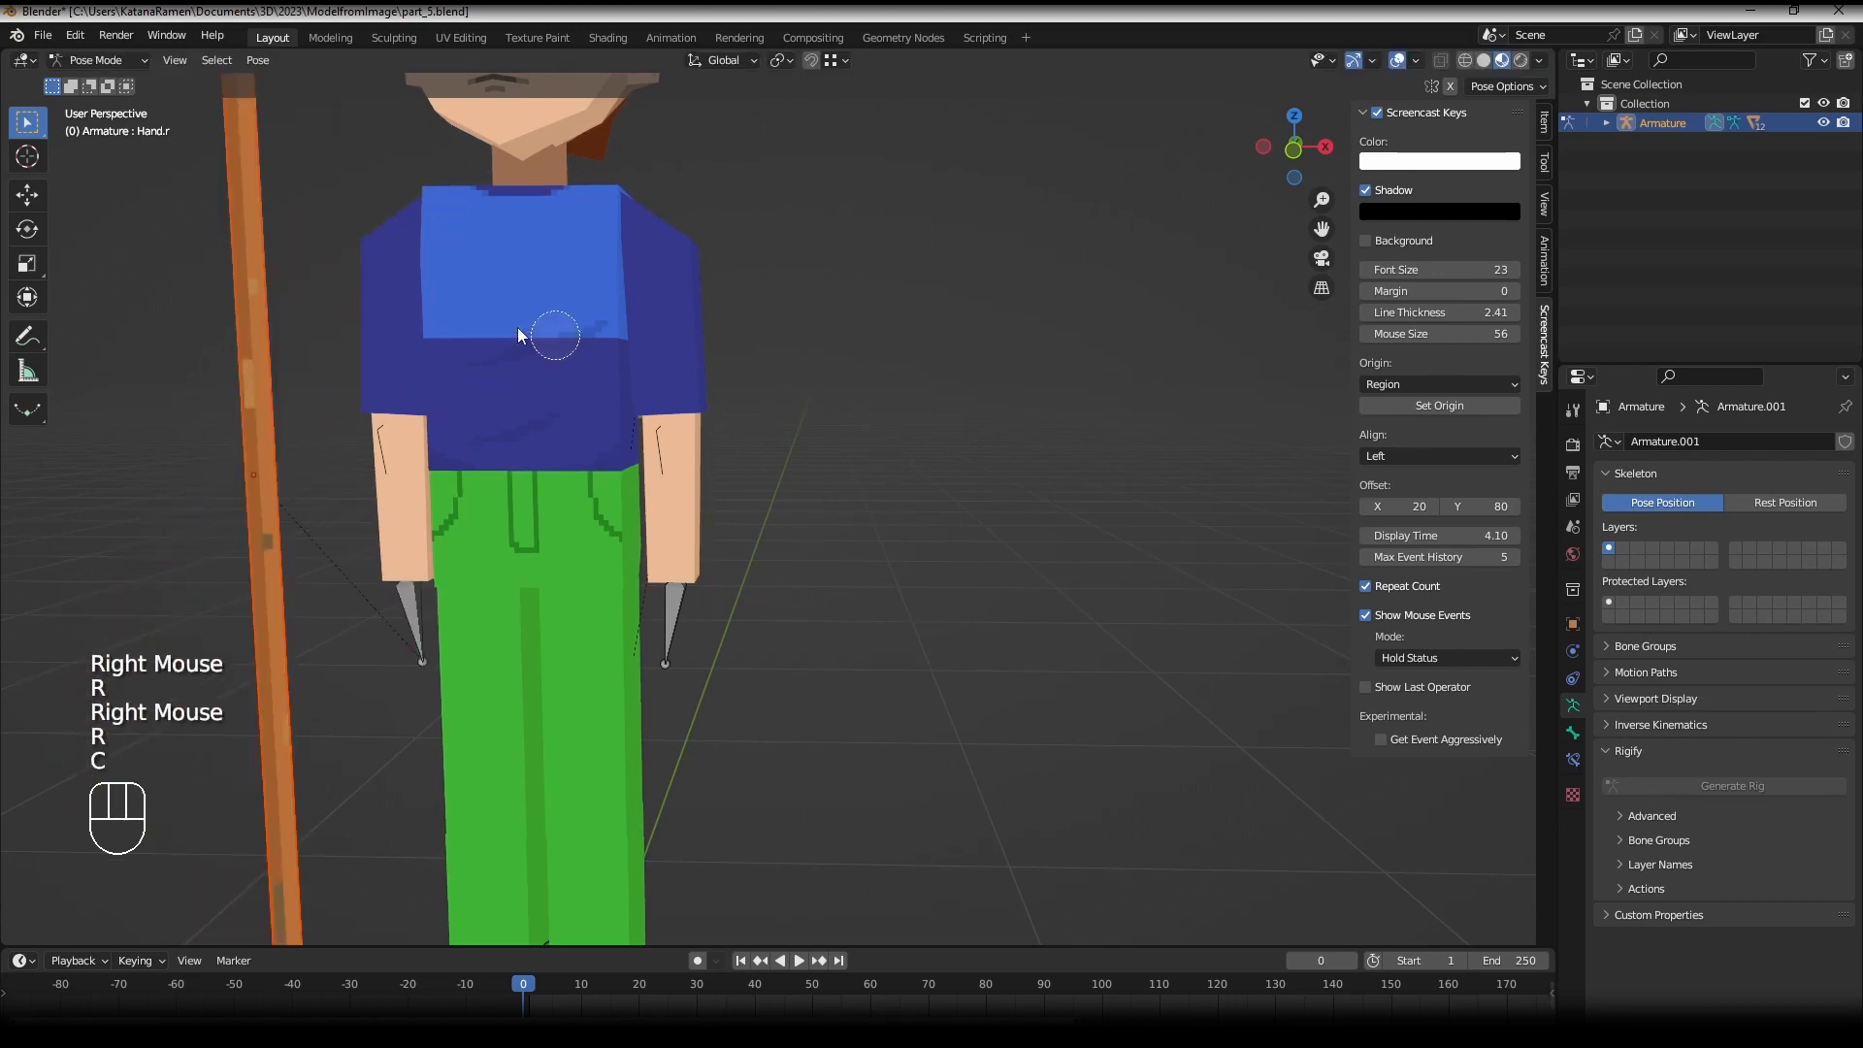
- Return to Object Mode and rotate the staff 90° around the X axis
left_click(102, 60)
left_click(102, 68)
right_click(223, 137)
type("r")
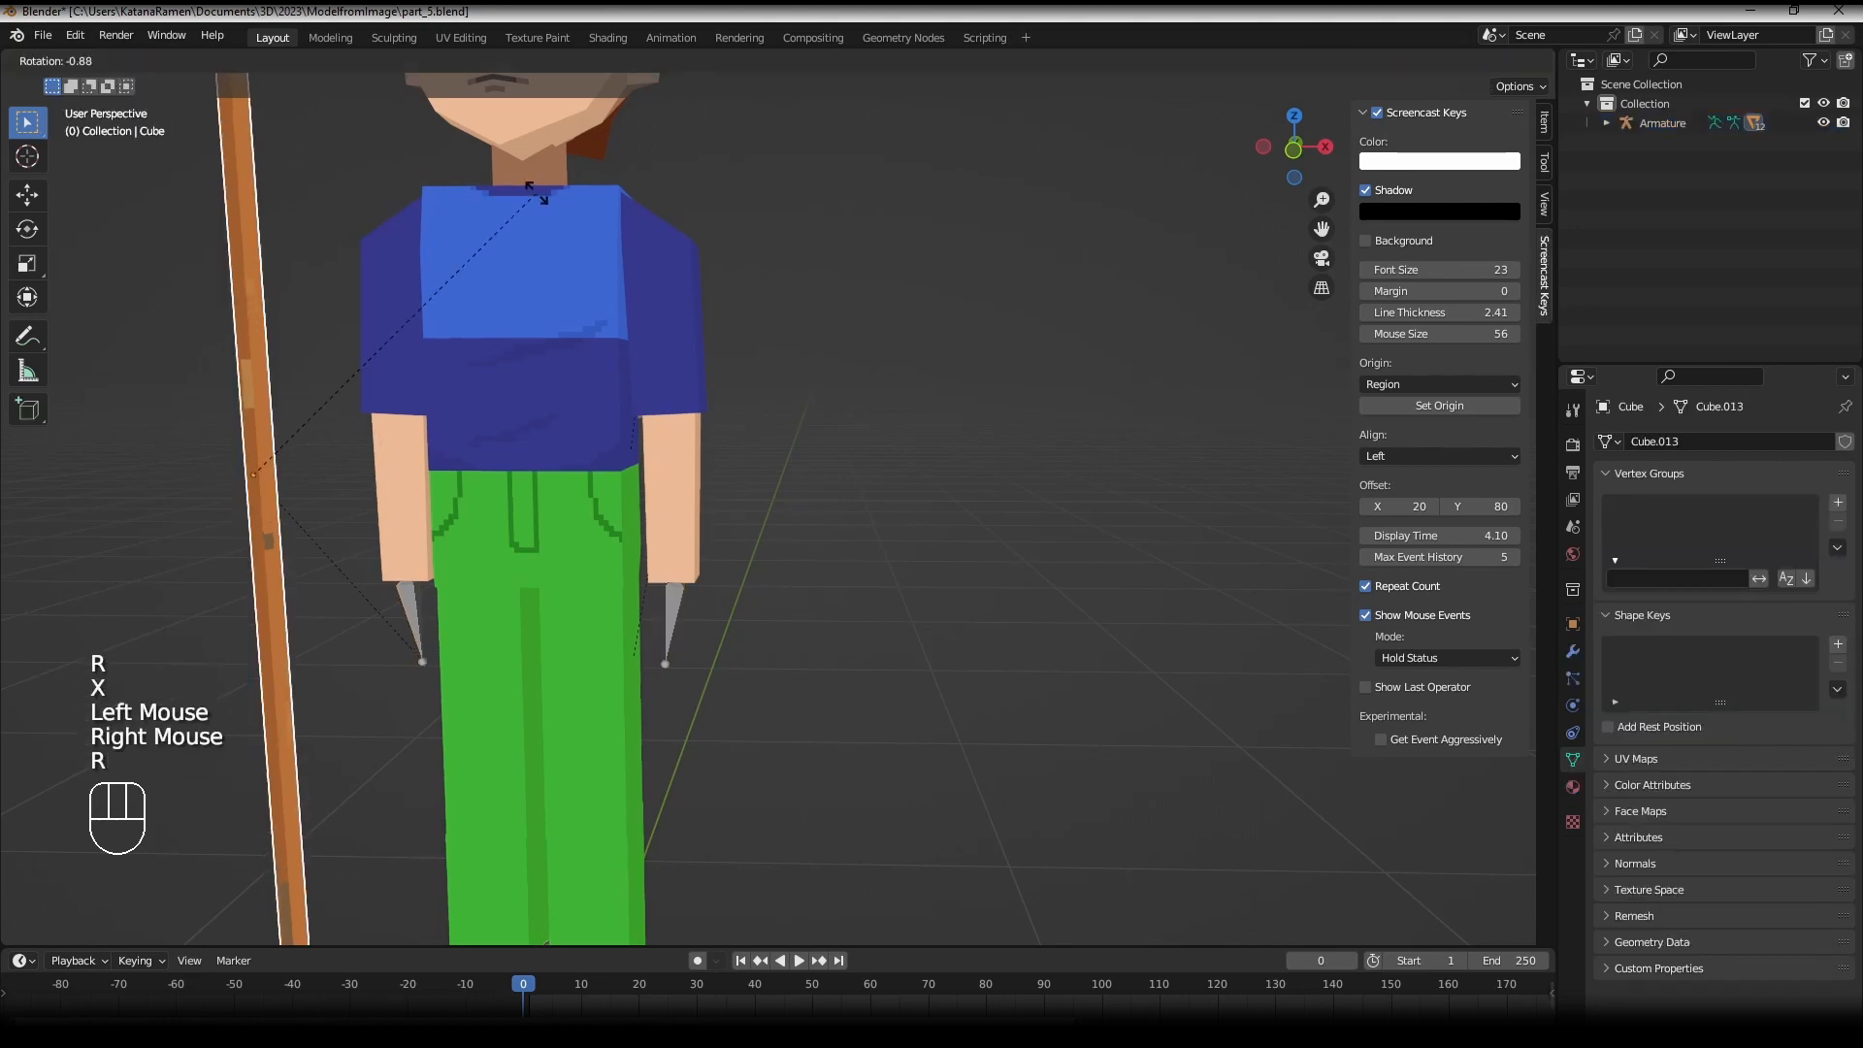
type("x90")
key("Return")
- Move the staff about 0.35 m along Y, then down along Z and slightly along X to the right hand bone
key("g")
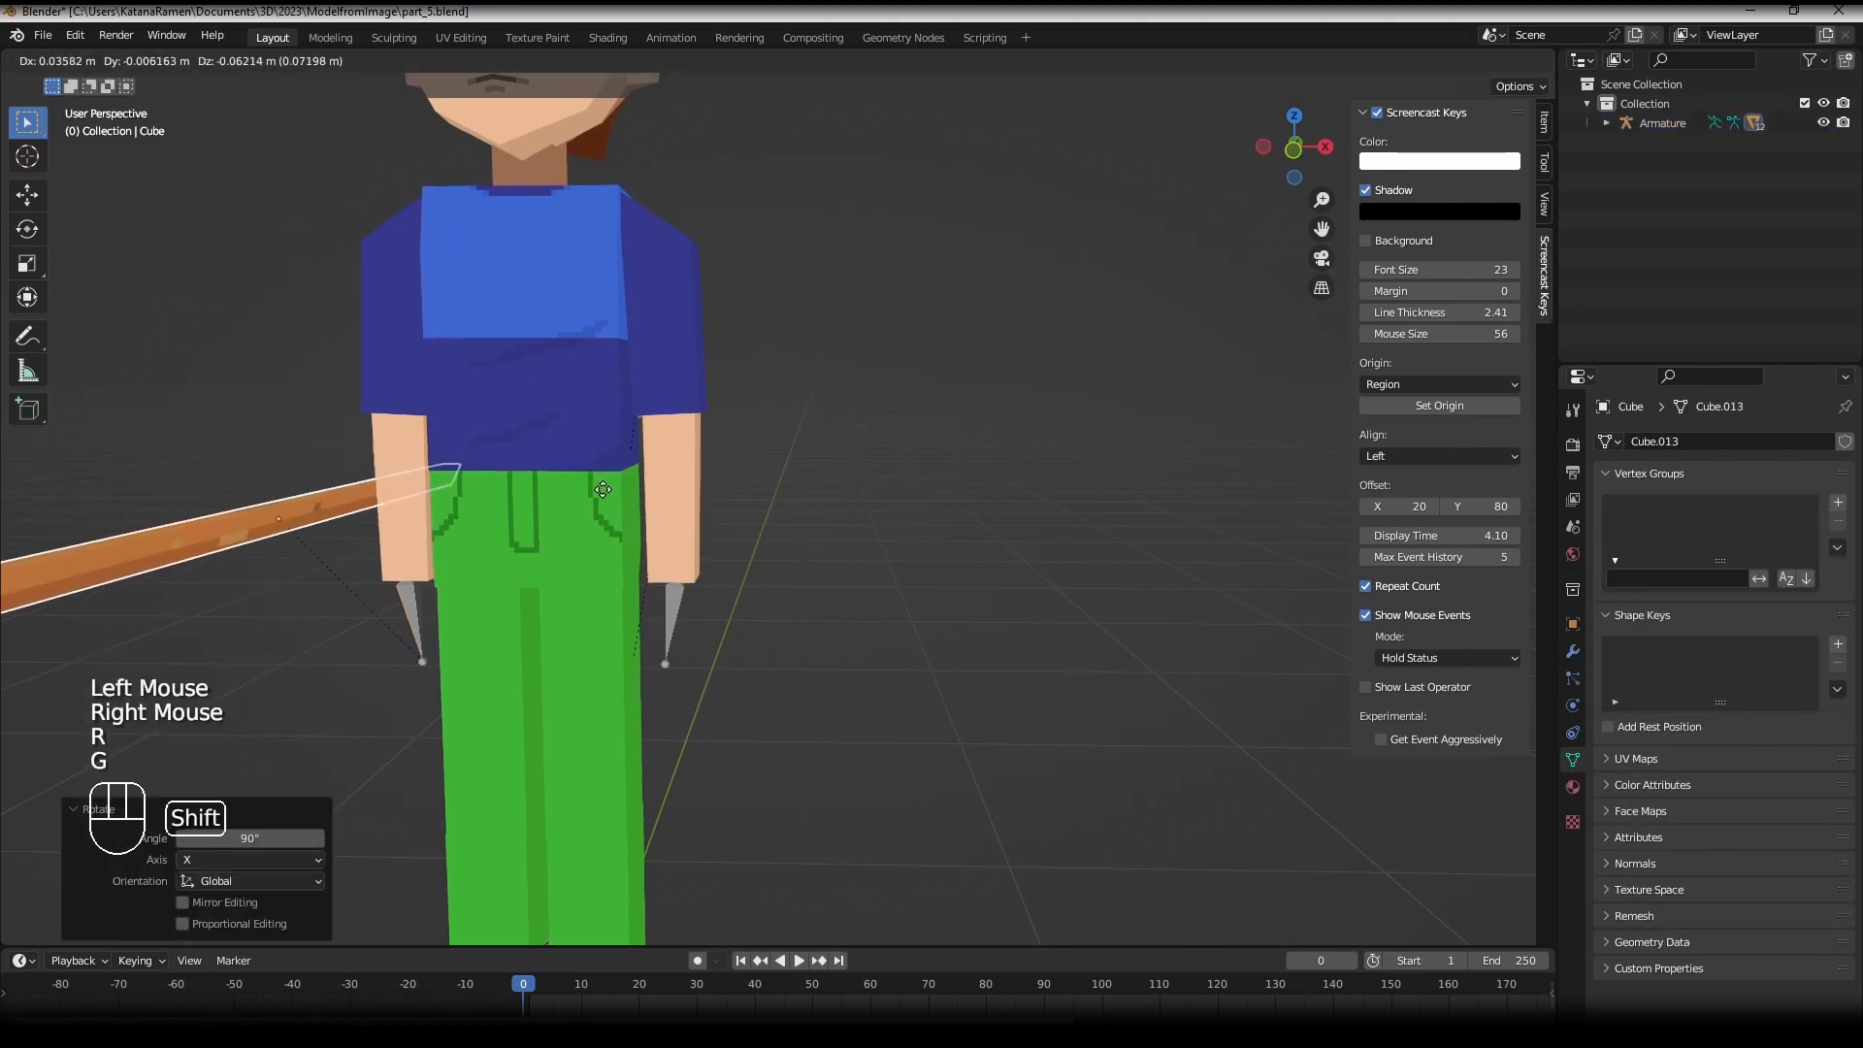
key("shift+z")
left_click(752, 436)
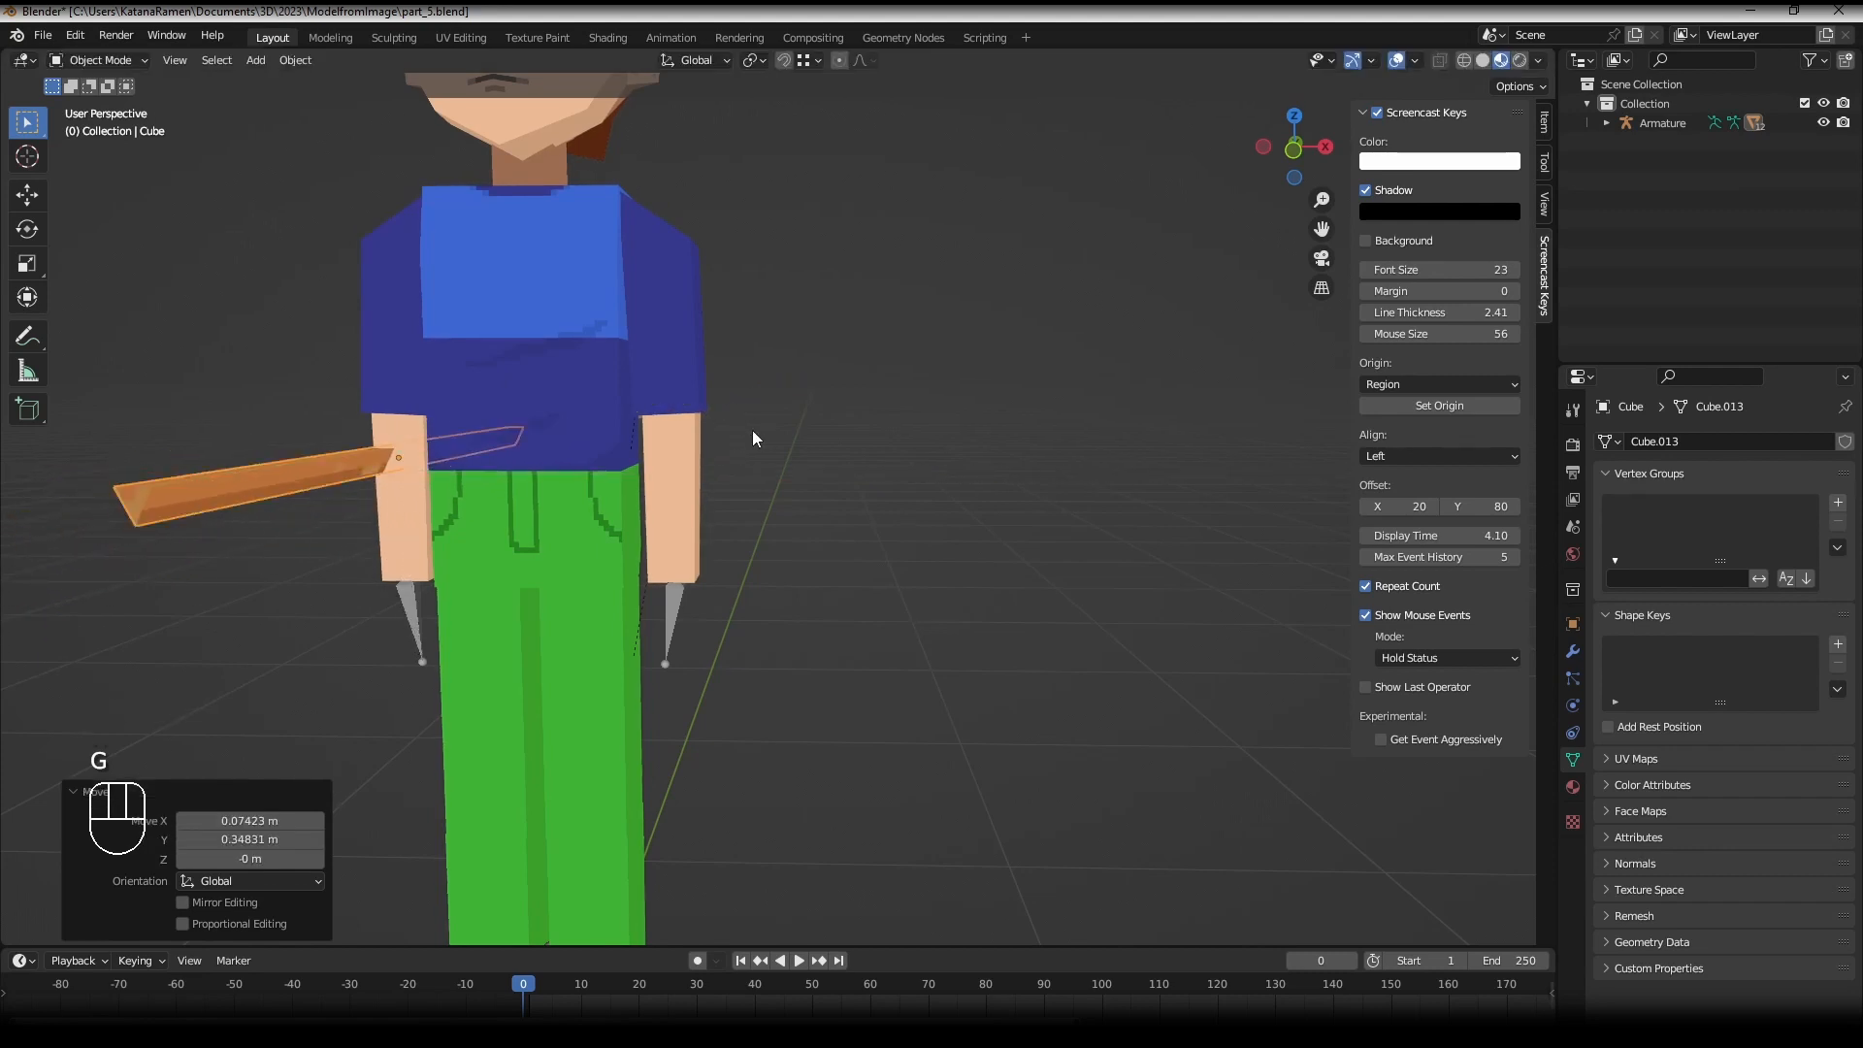
key("g")
key("z")
left_click(765, 589)
key("g")
key("x")
left_click(779, 580)
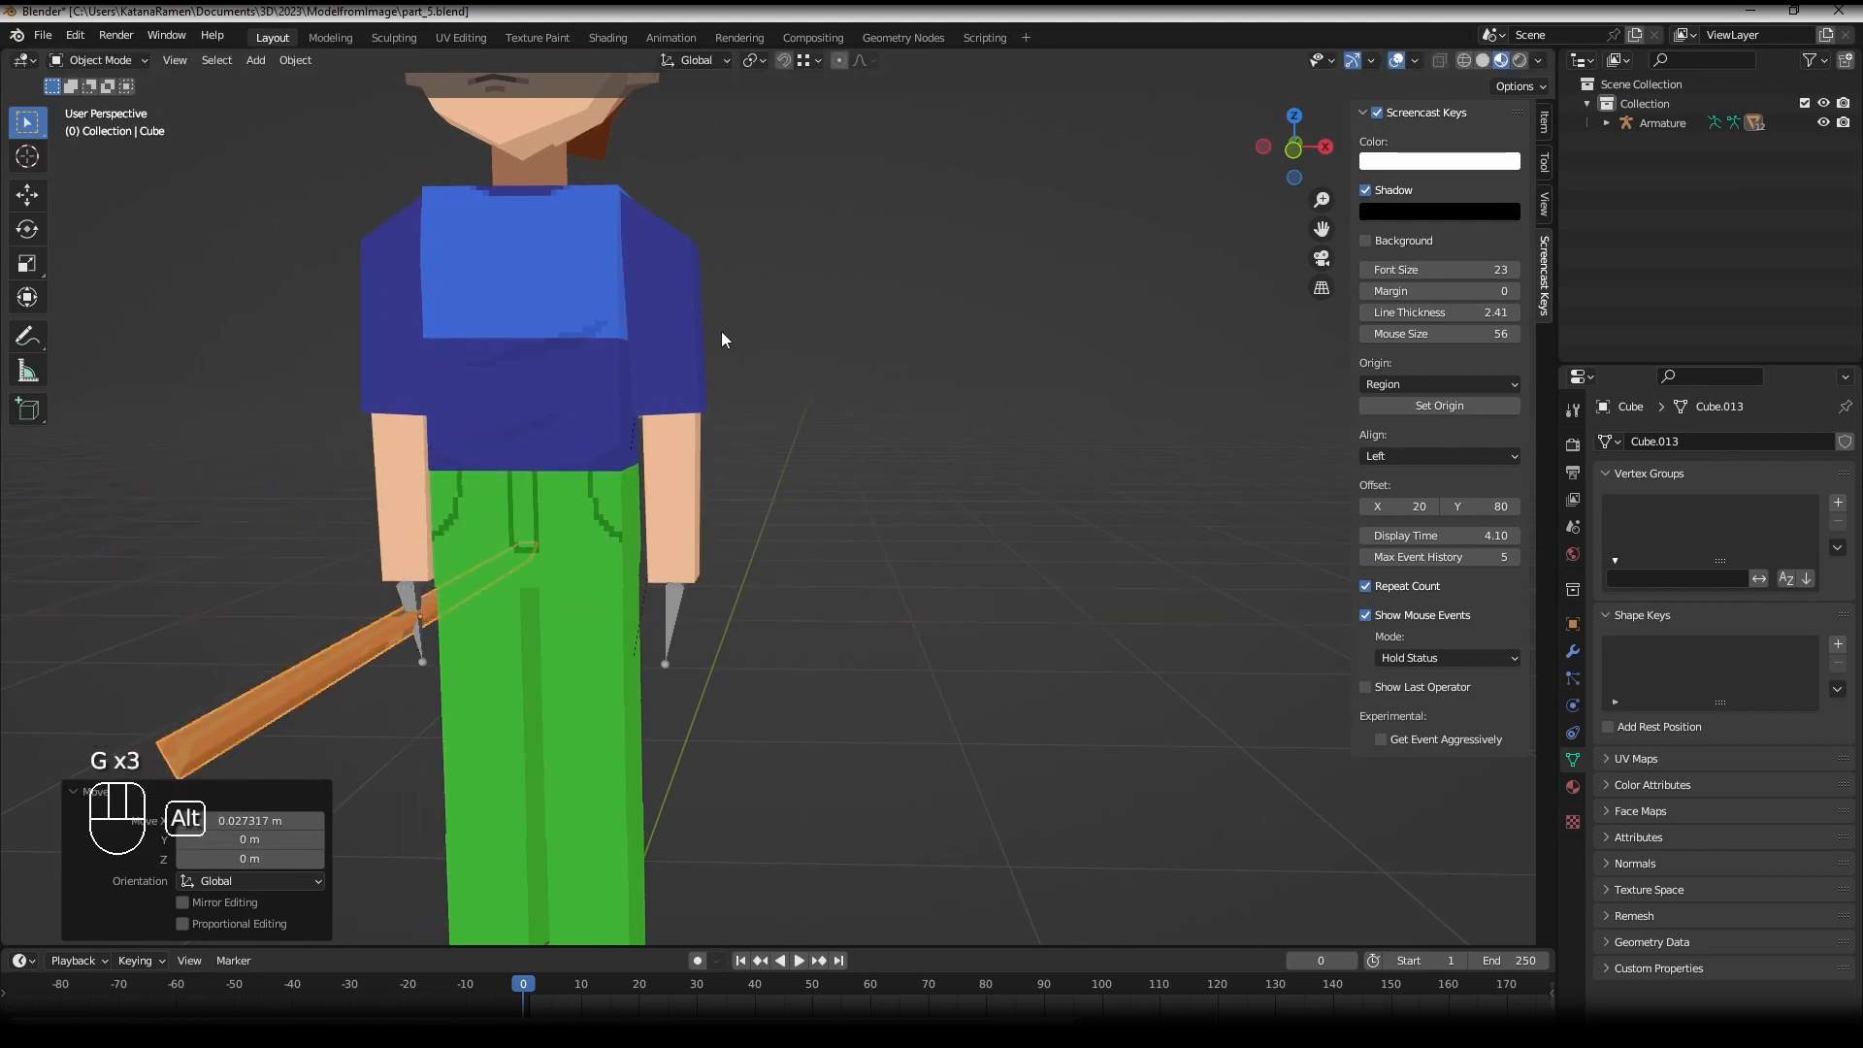
- Unhide the hands and lower the staff about 0.02 m along Z into the right fist
key("alt+h")
right_click(368, 638)
key("g")
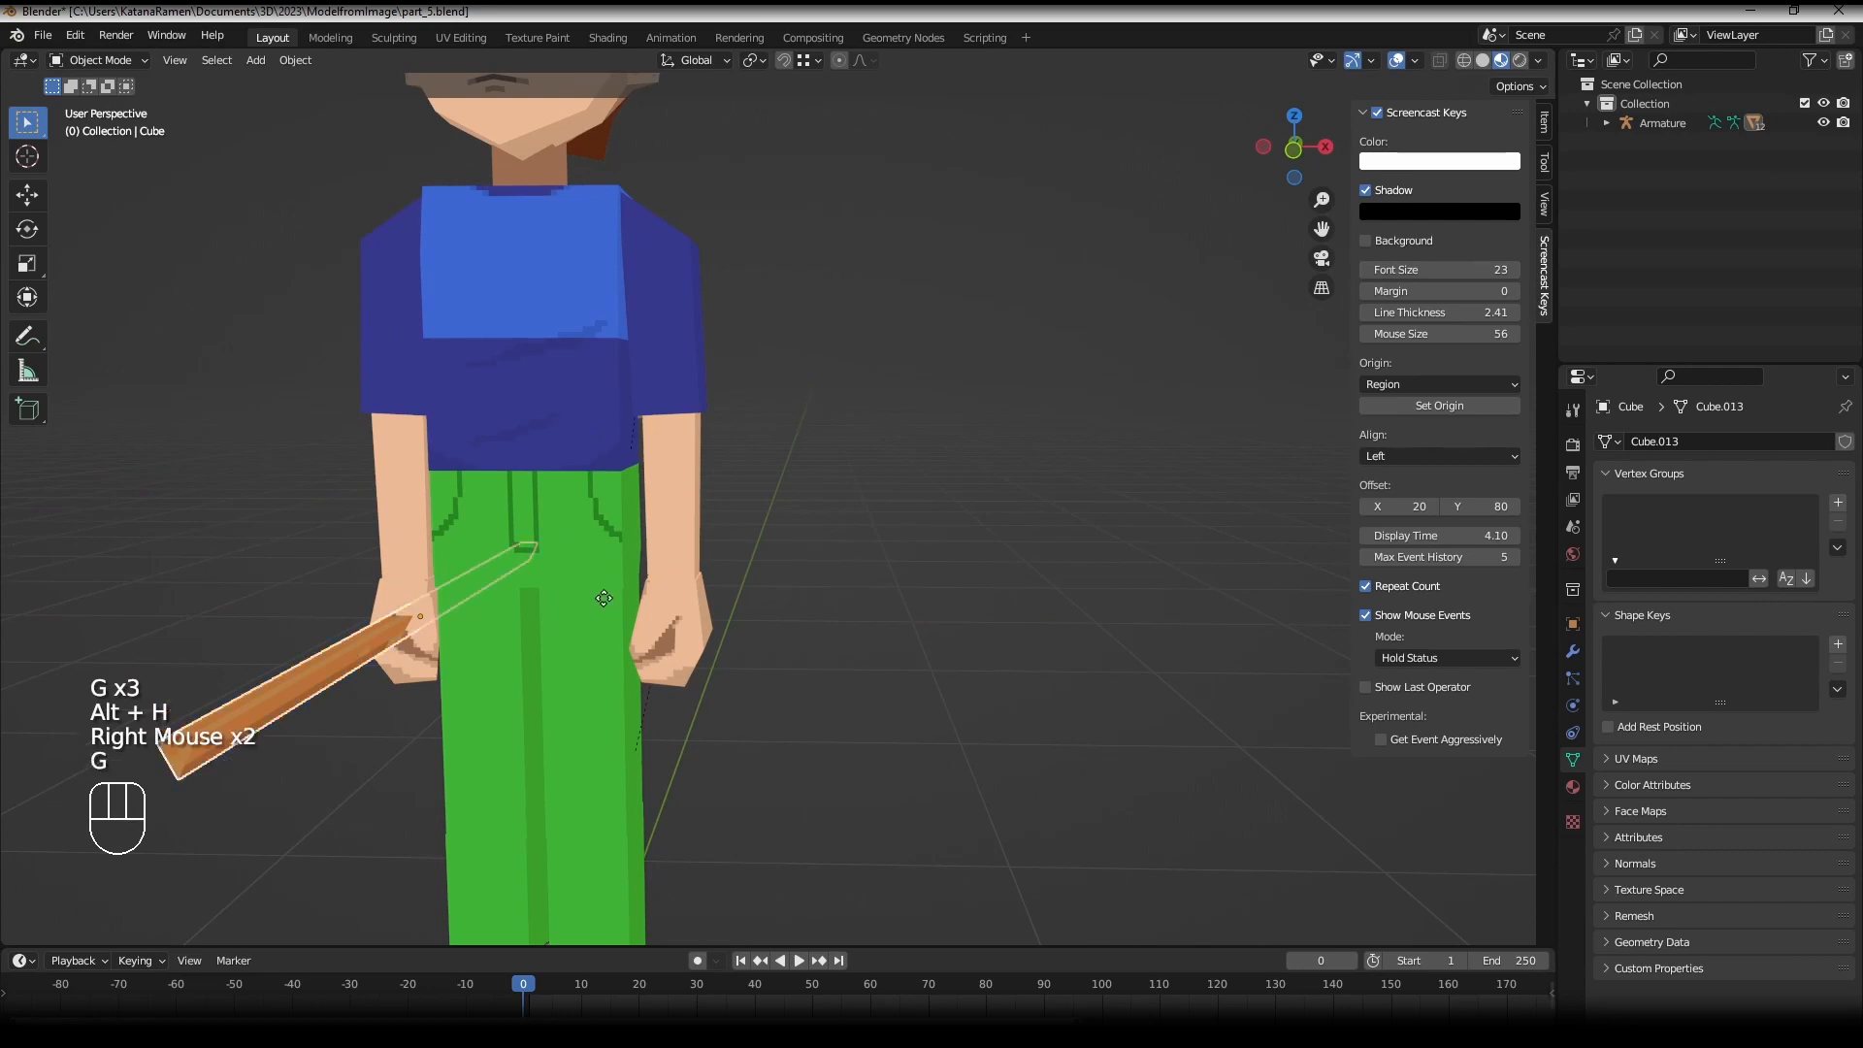
key("z")
left_click(834, 474)
- Rotate the staff about 3.45° around the Z axis to line it up with the right fist
middle_click_drag(835, 474, 842, 608)
key("r")
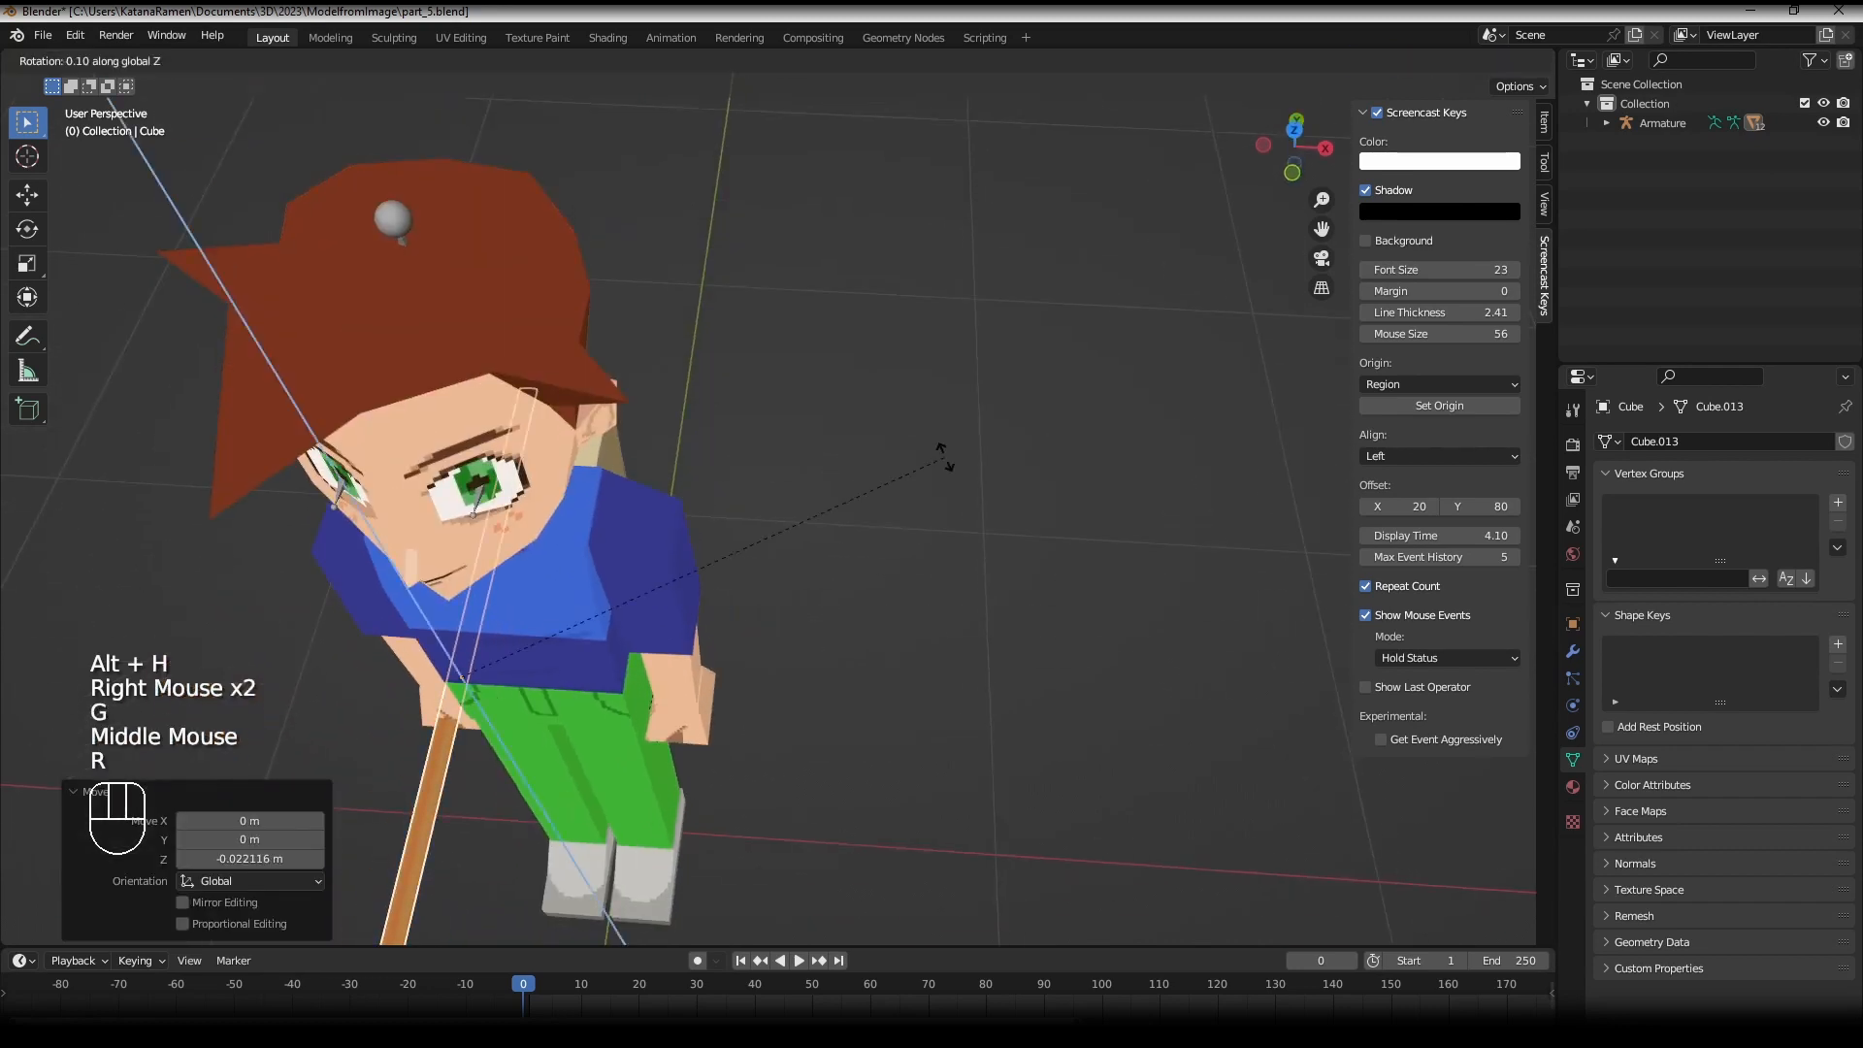
left_click(923, 425)
middle_click_drag(923, 425, 860, 391)
scroll(955, 471, "down", 2)
middle_click_drag(955, 468, 709, 425, "shift")
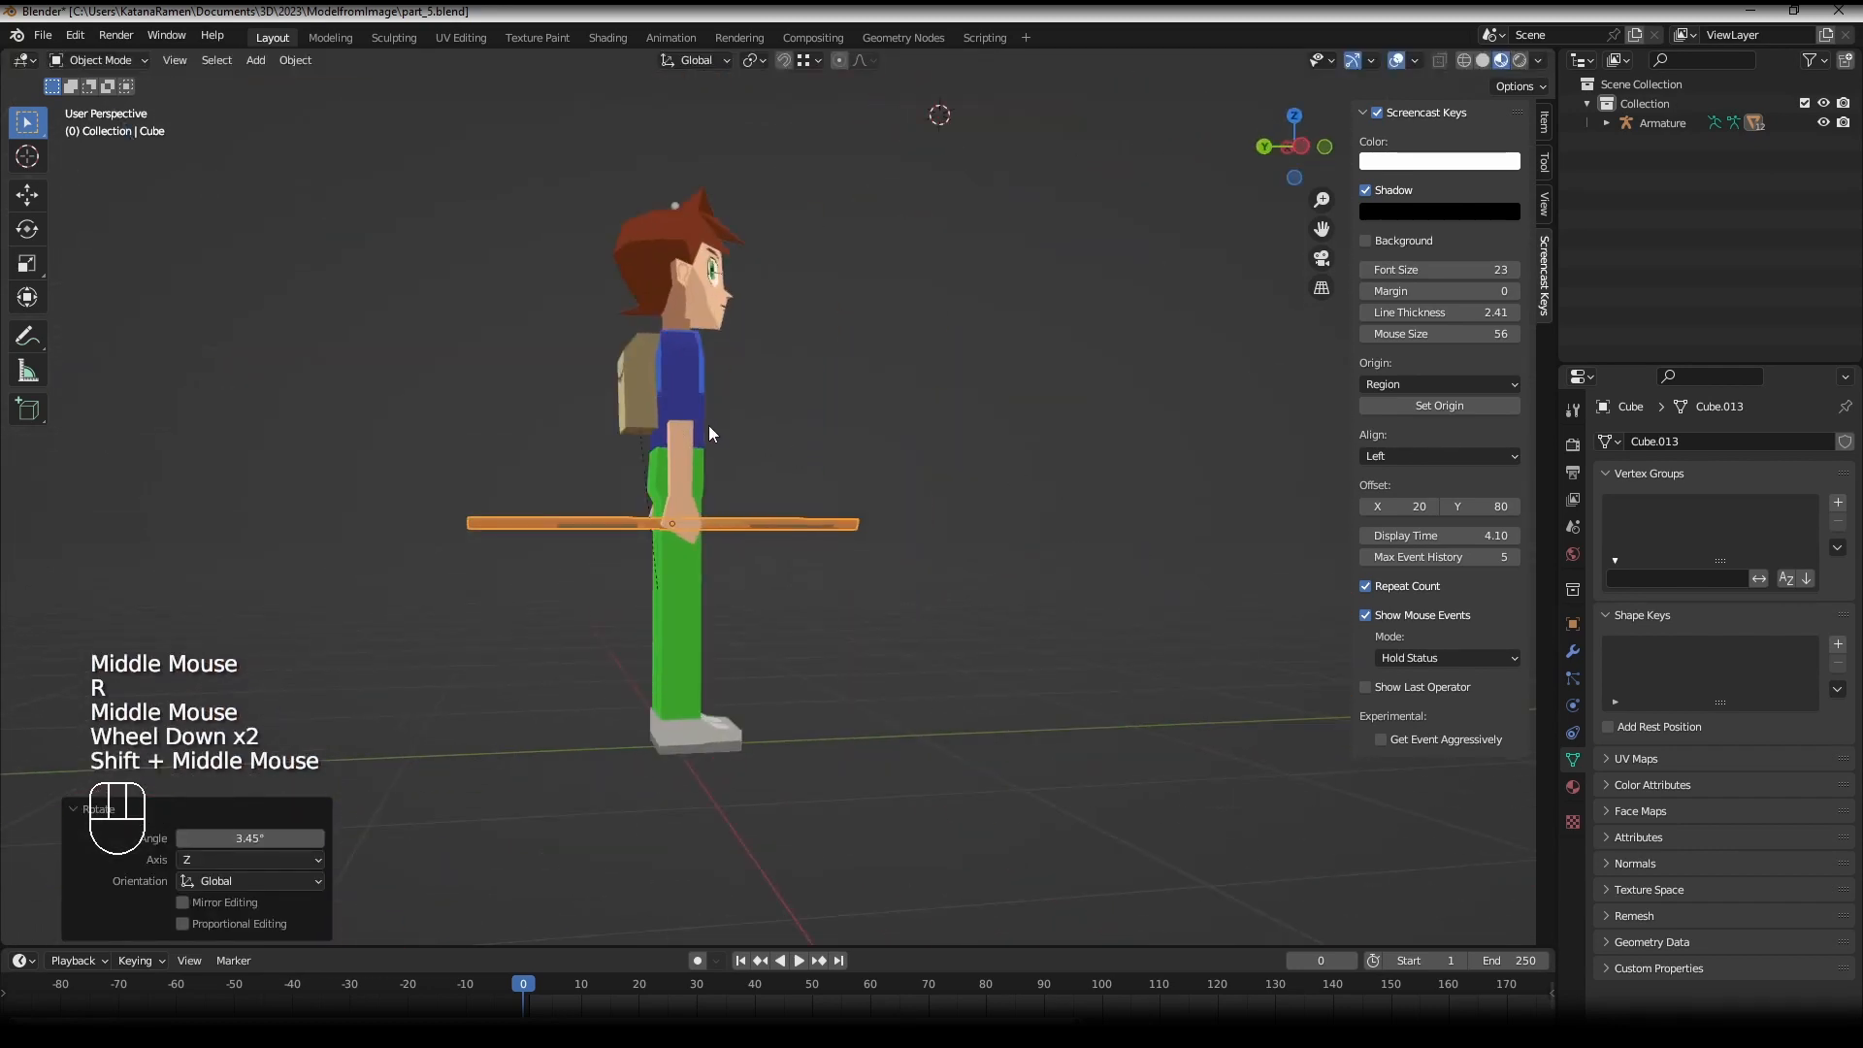
- Select the character's parent armature through the hierarchy and put it in Pose Mode
right_click(670, 376)
key("bracketleft")
scroll(864, 322, "up", 1)
middle_click_drag(866, 324, 340, 155)
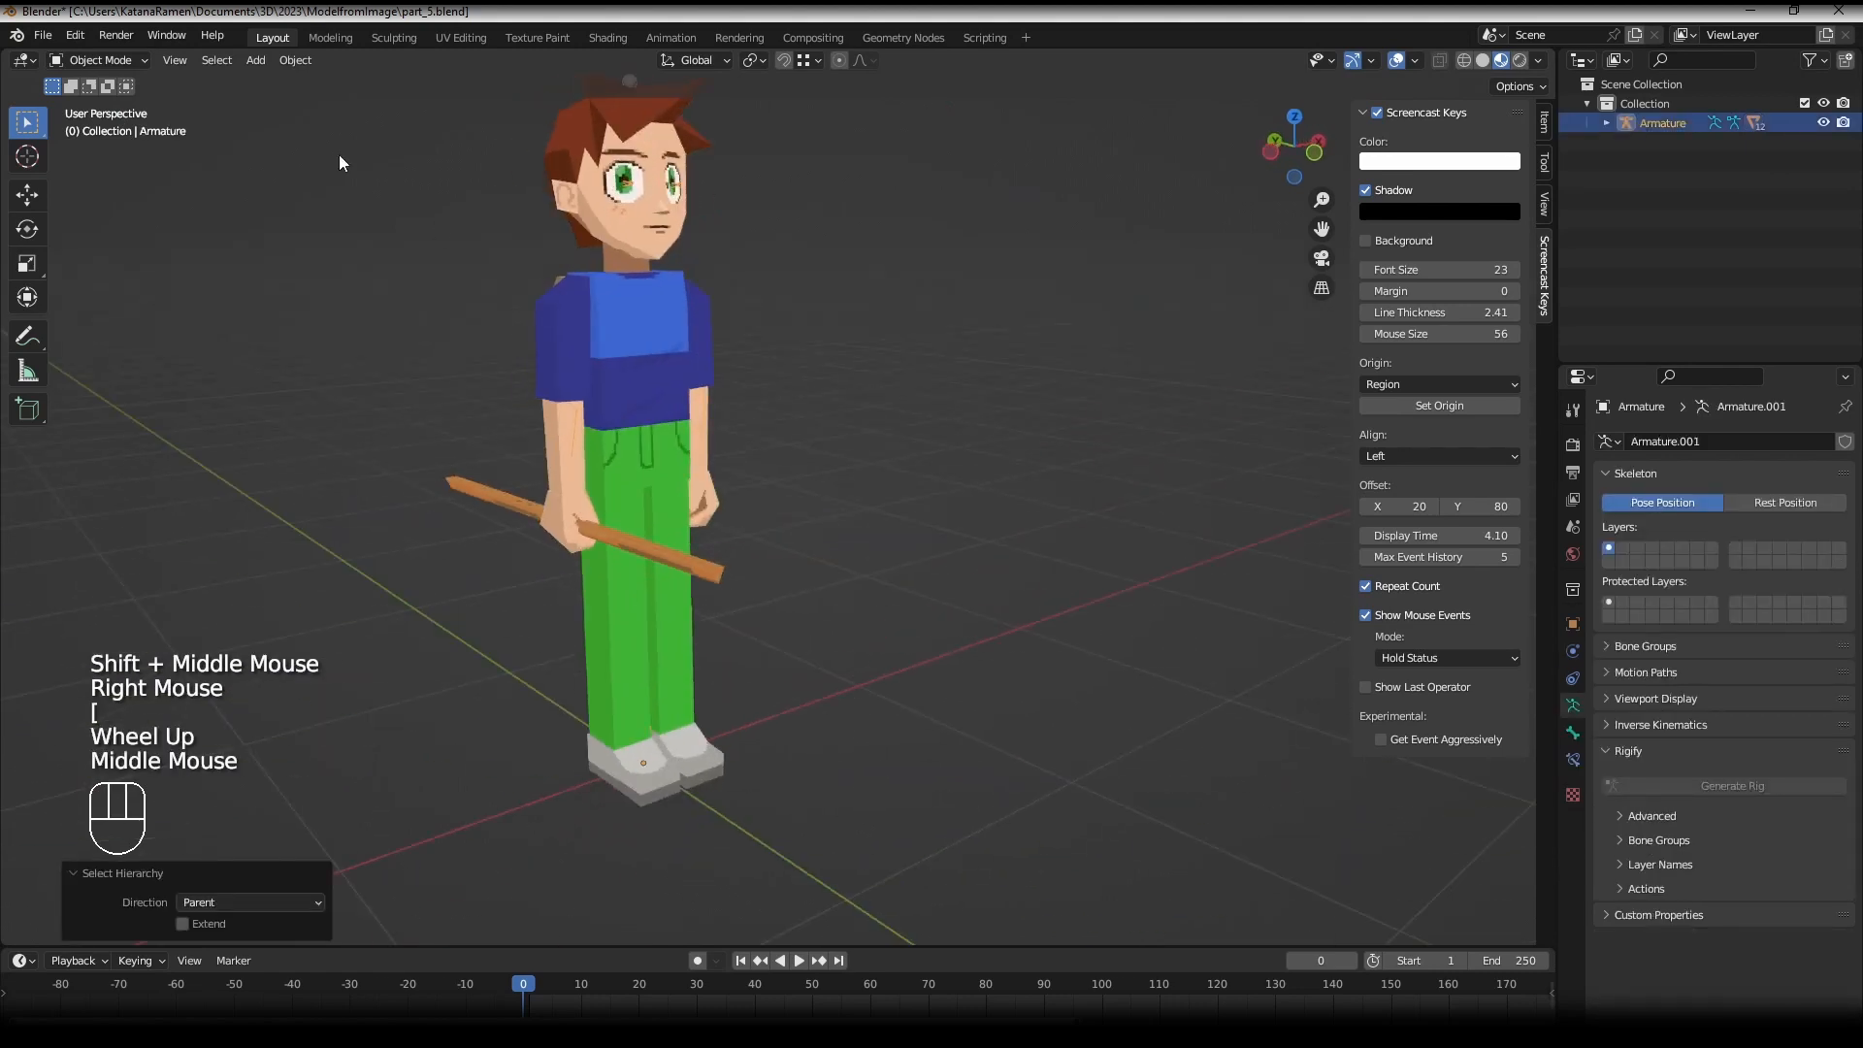
left_click(78, 61)
left_click(104, 126)
- Raise the right upper arm bone forward with a trackball rotation of about -63° and 5.7°
right_click(565, 317)
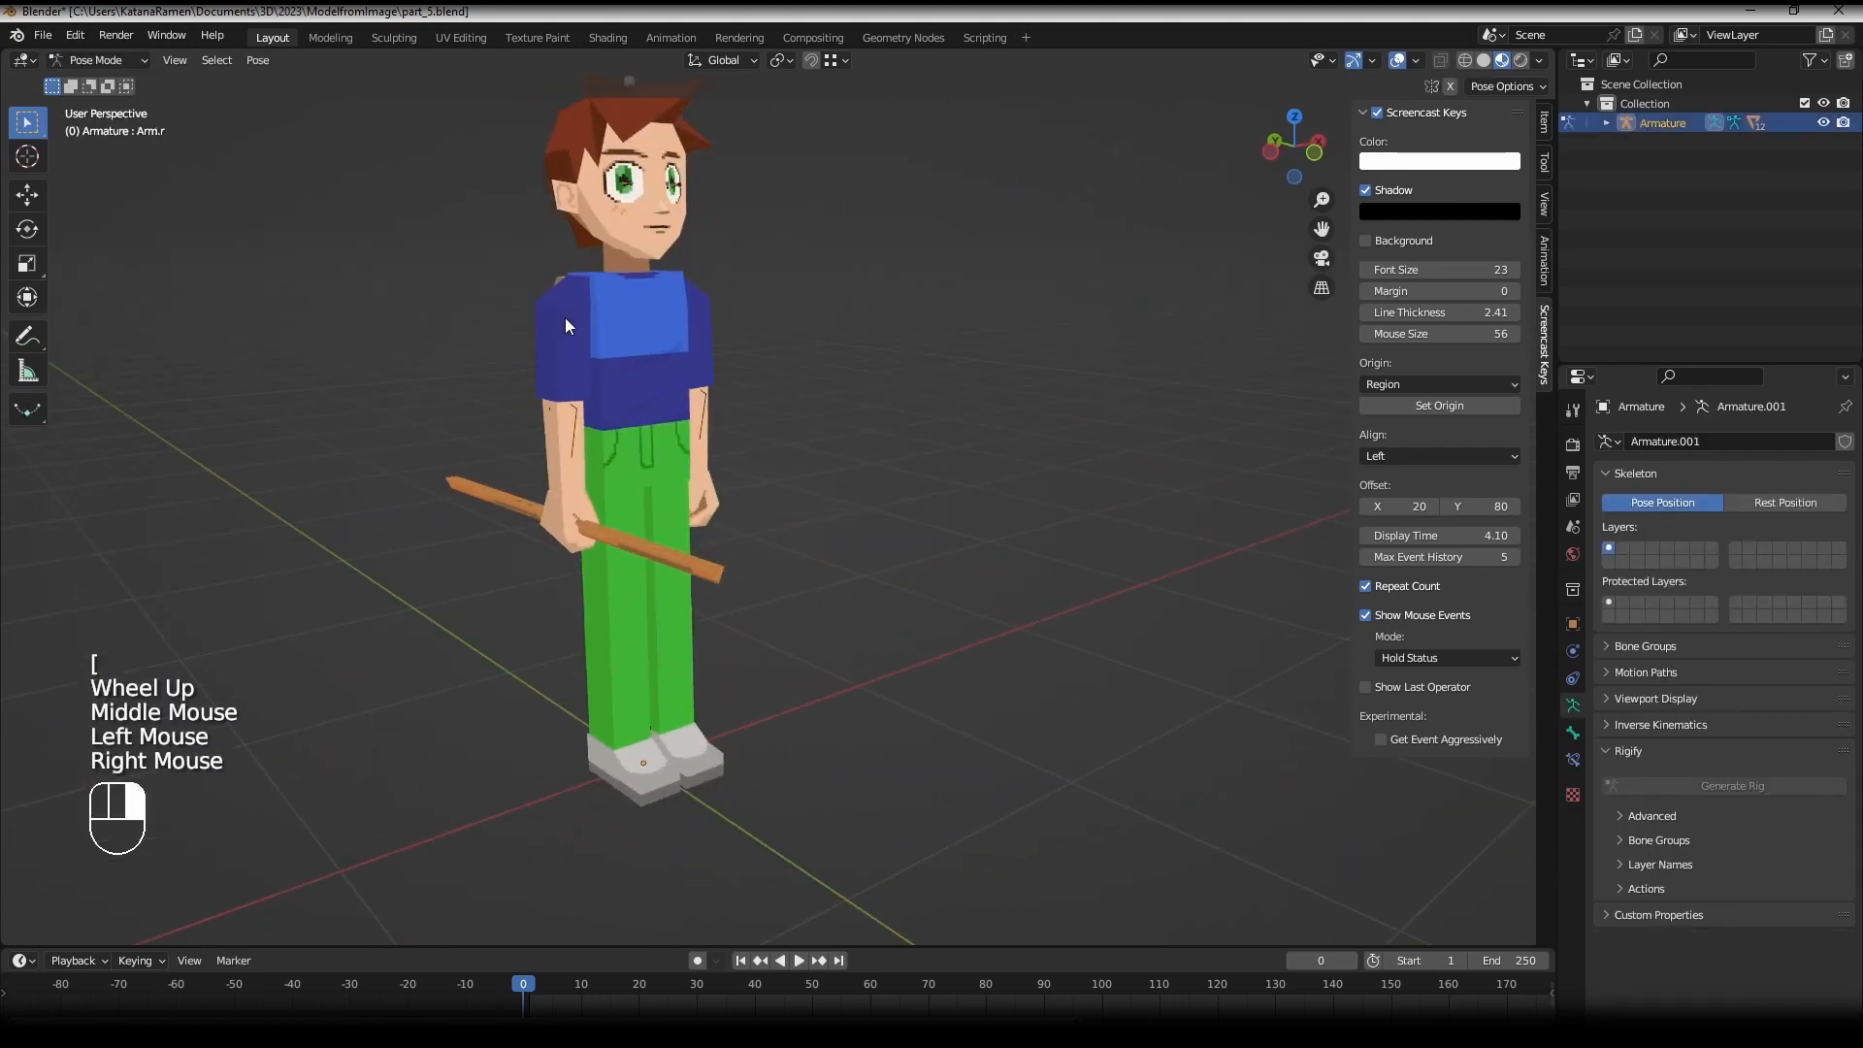
middle_click_drag(564, 318, 658, 322)
scroll(620, 314, "up", 1)
key("r")
key("r")
left_click(631, 301)
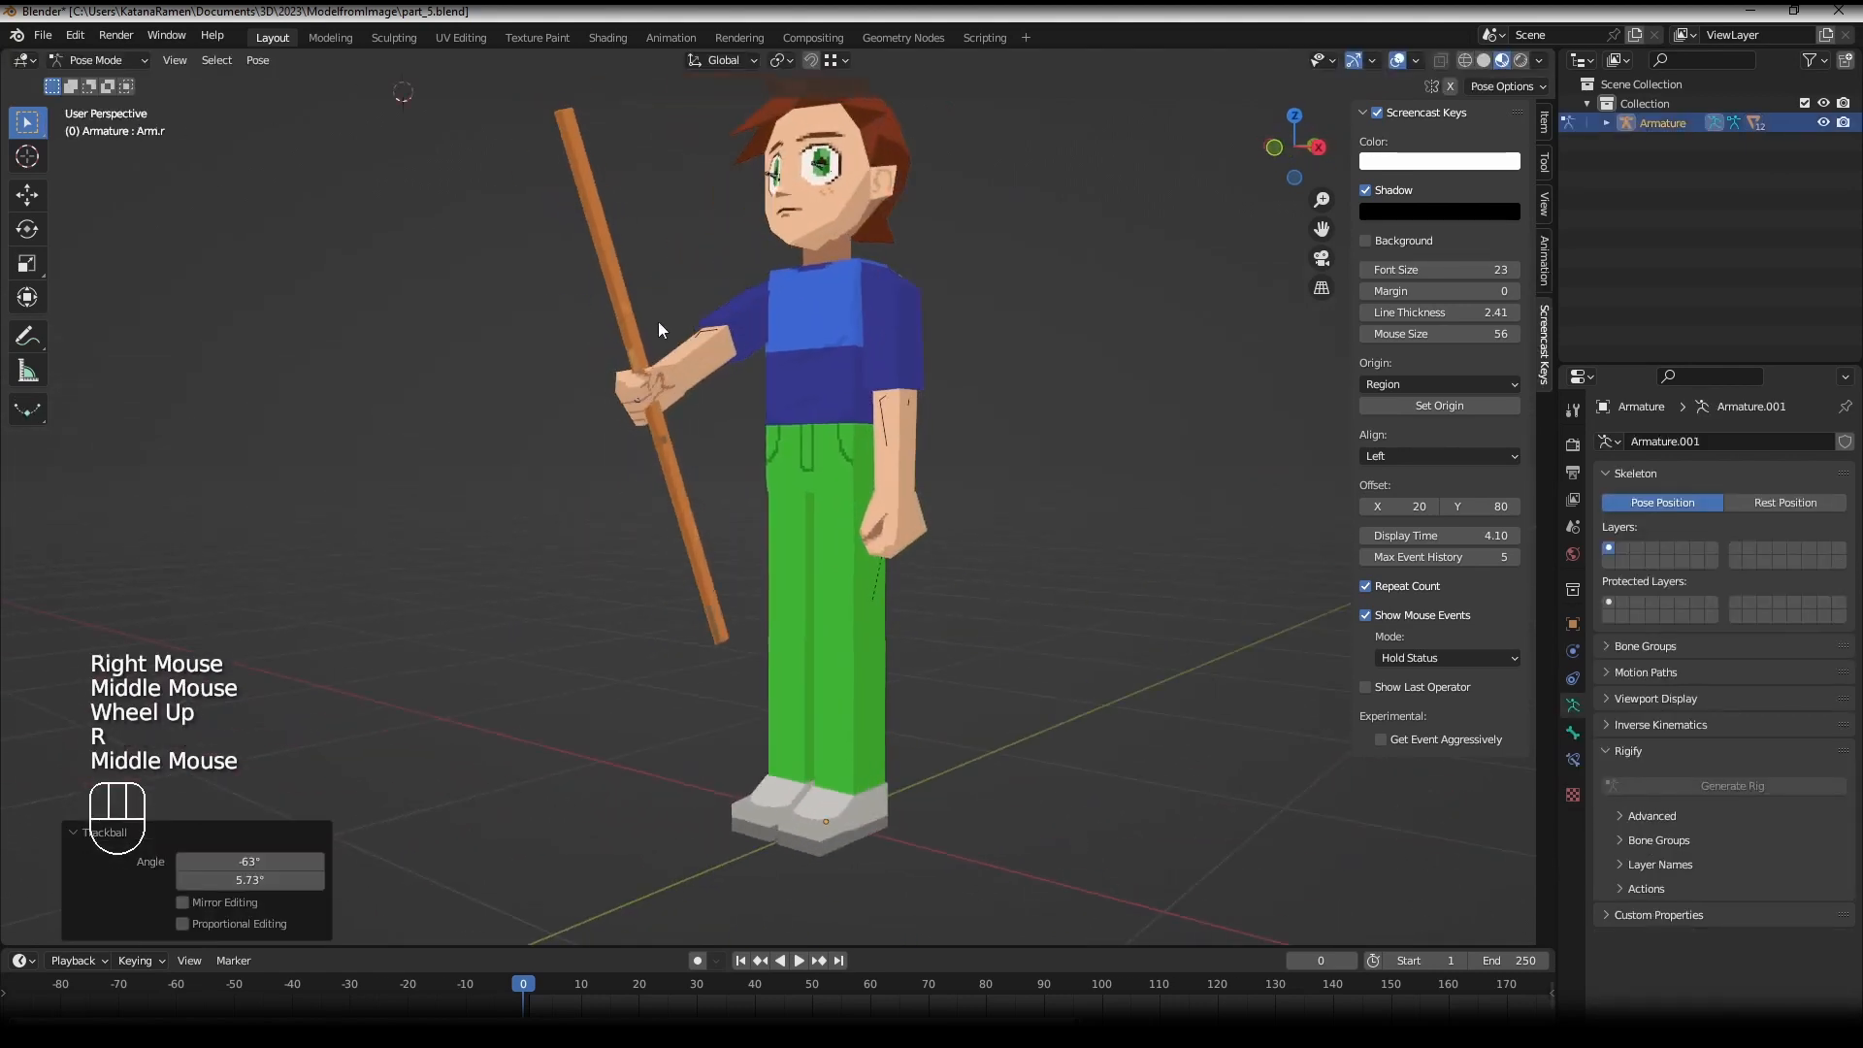
- Bend the right forearm upward with a trackball rotation so the staff stands more upright
right_click(685, 335)
key("r")
key("r")
left_click(675, 262)
- Slide the staff down along its local Z axis through the fist until its lower end reaches the feet
right_click(636, 242)
key("g")
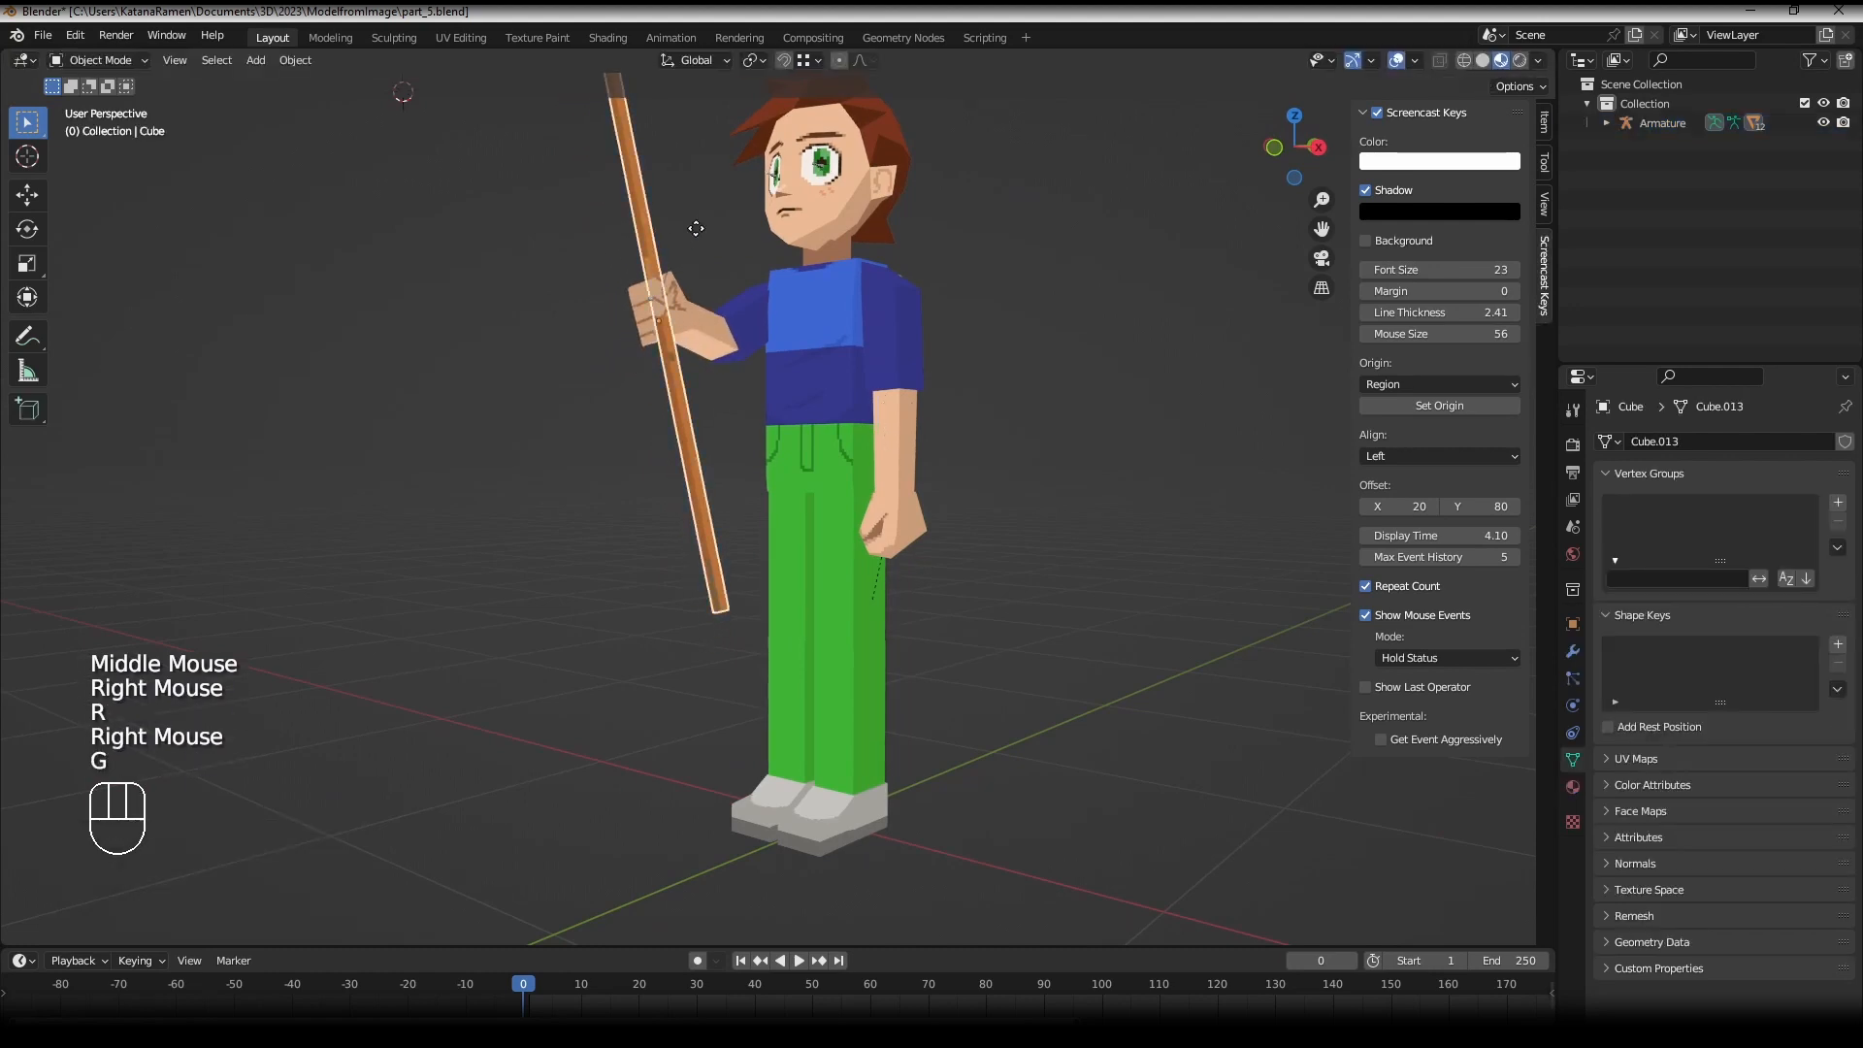
key("z")
key("z")
left_click(715, 397)
- Put the armature back in Pose Mode and straighten the right forearm with a trackball rotation
right_click(795, 349)
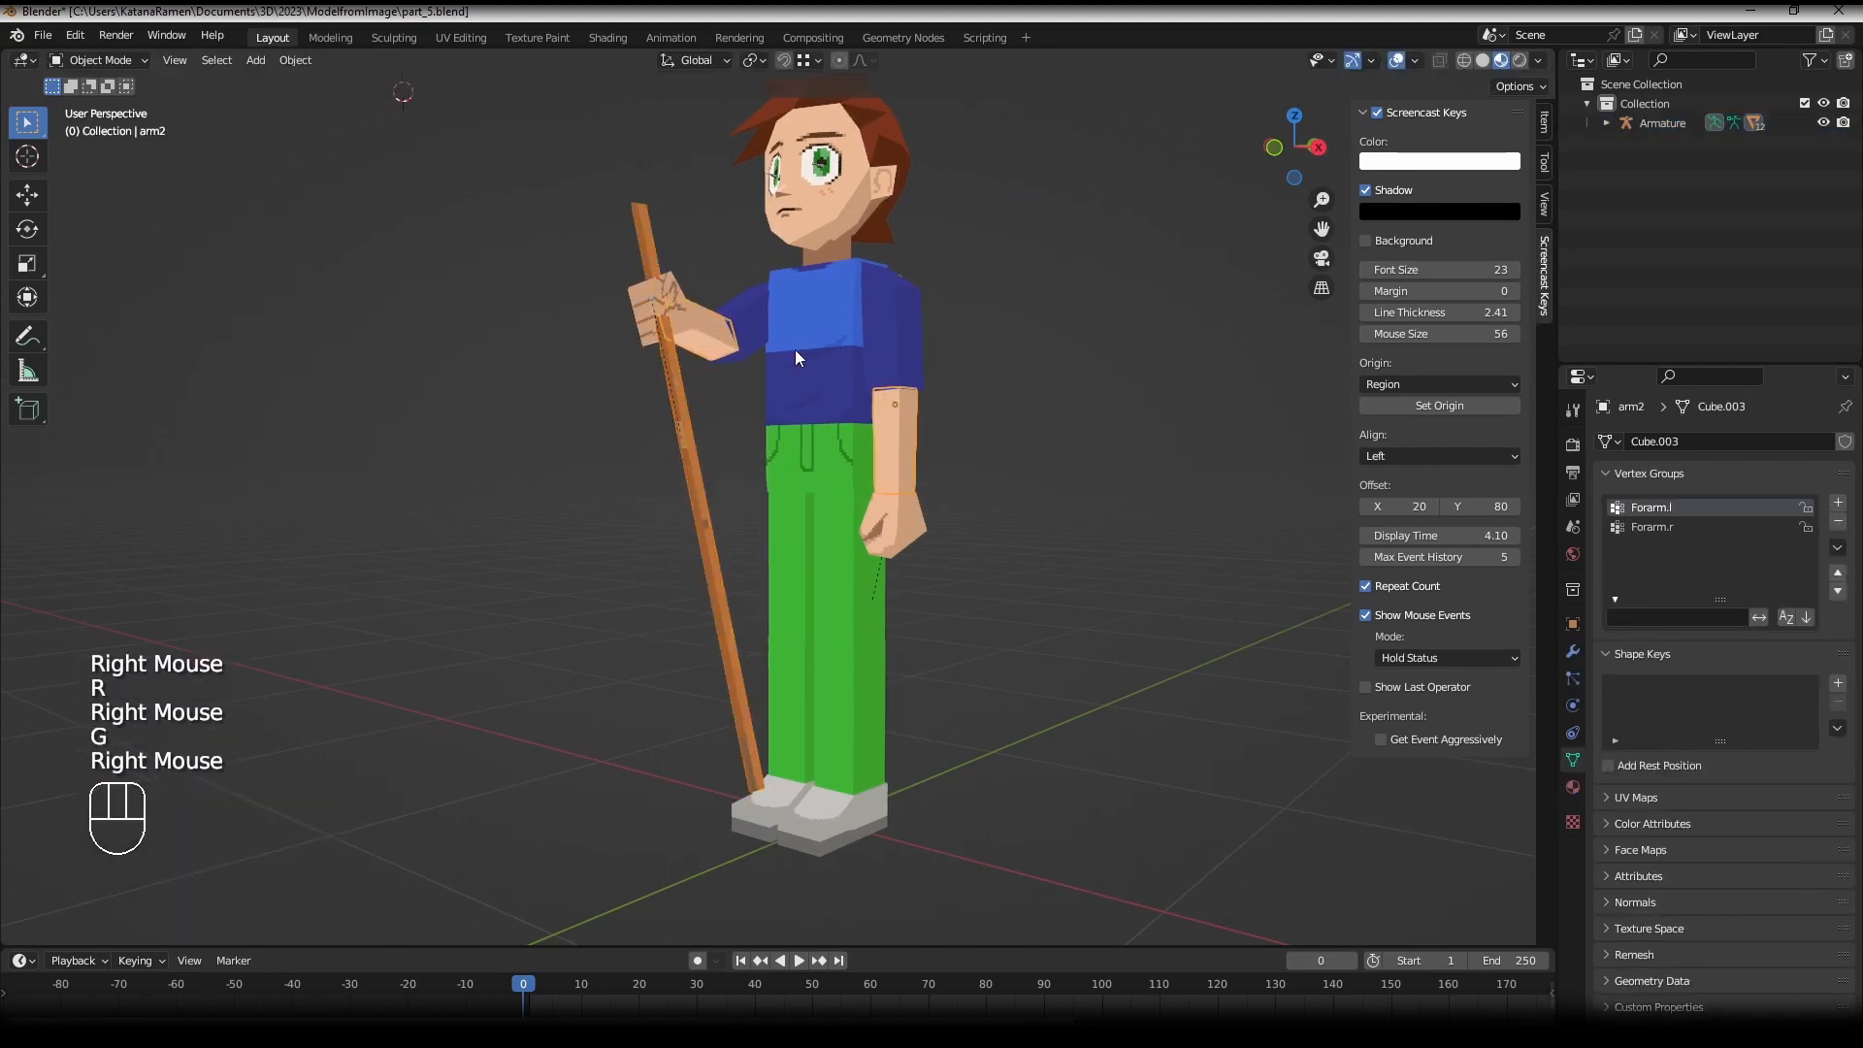
right_click(650, 294)
right_click(652, 299)
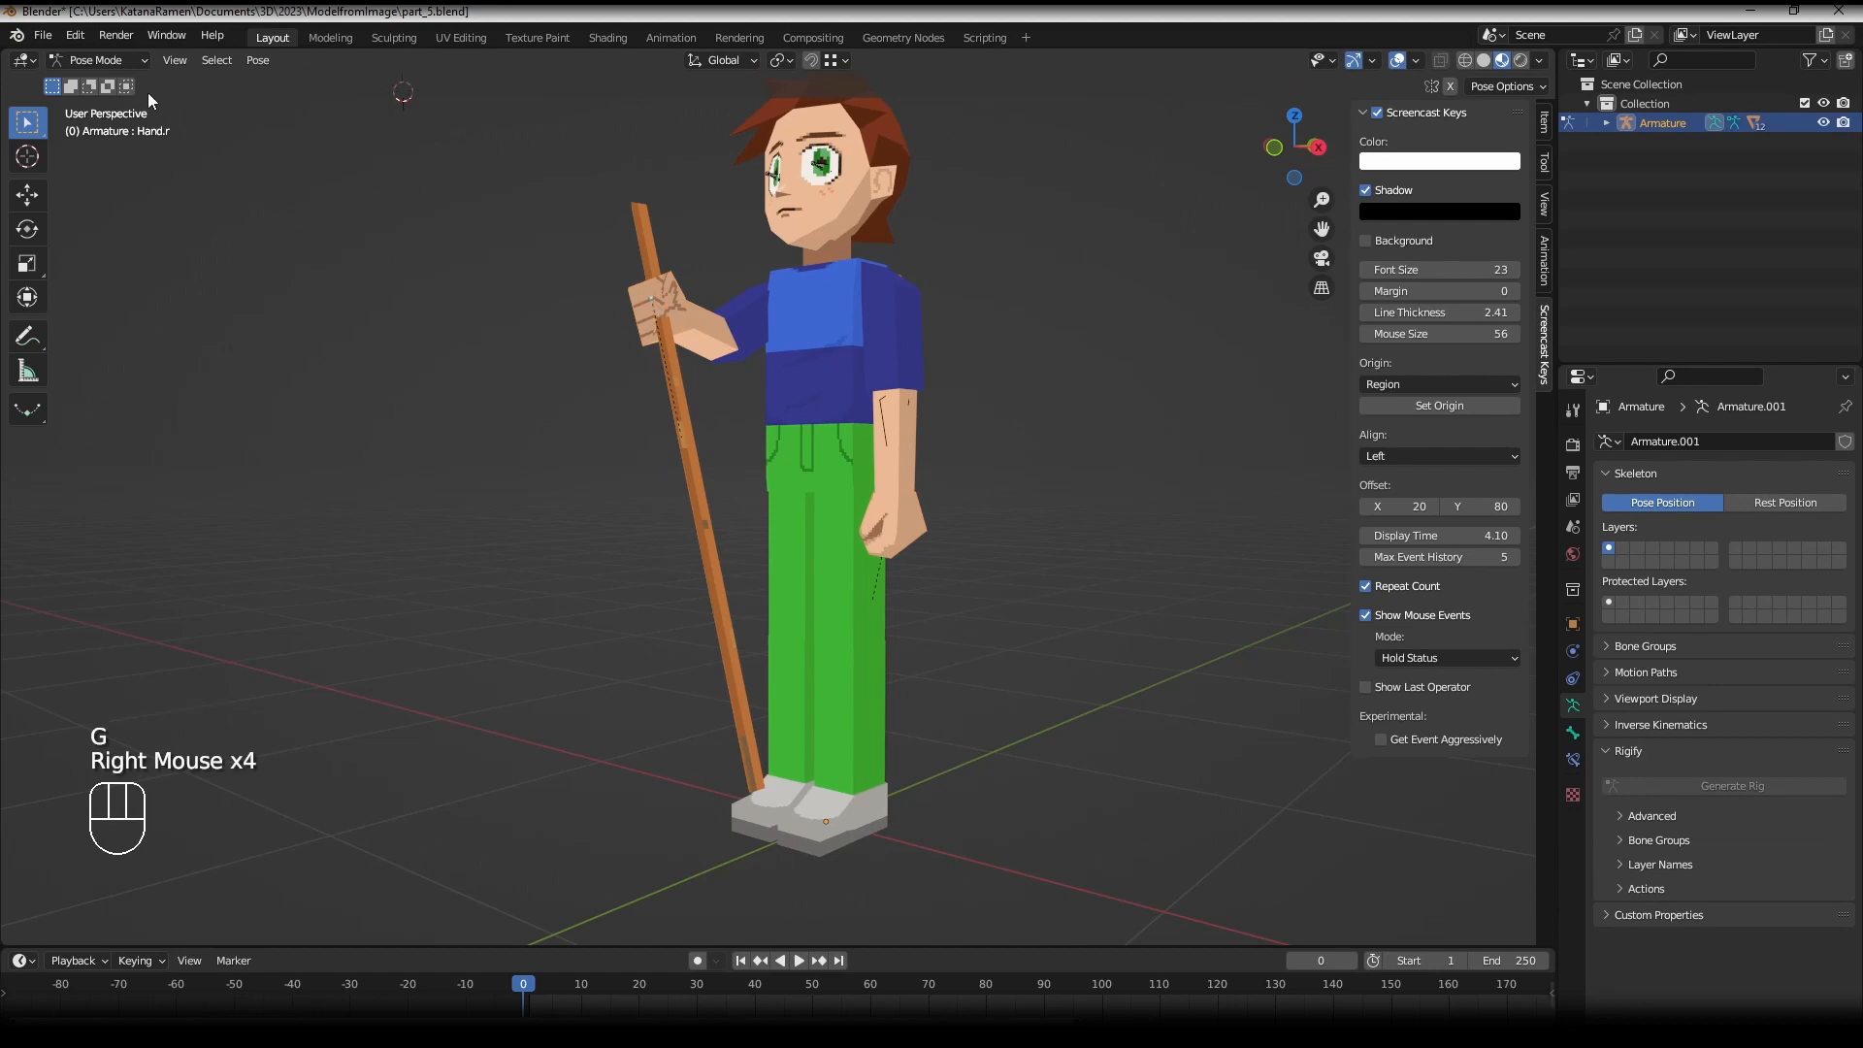
left_click(112, 60)
left_click(123, 125)
right_click(701, 317)
key("r")
key("r")
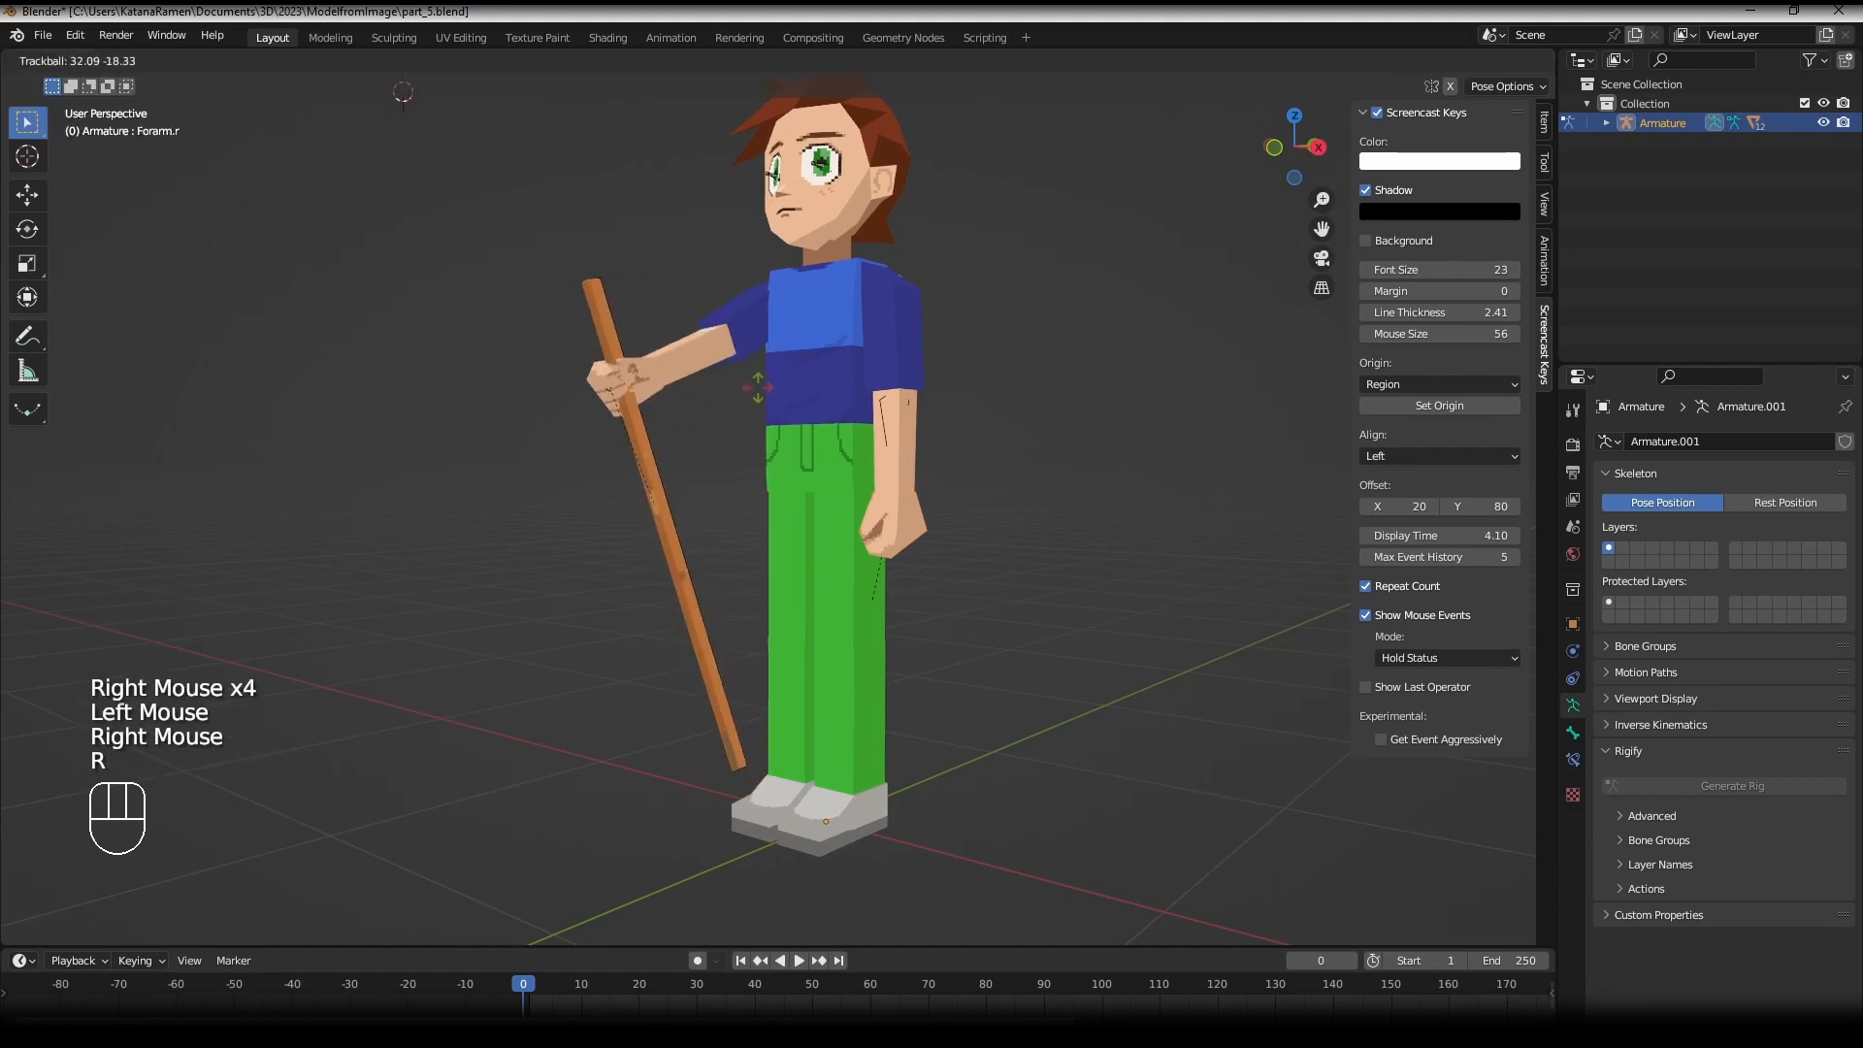
- Lower the right upper arm bone from a side view with two rotations, the second about 10.2°
right_click(768, 297)
middle_click_drag(769, 296, 1067, 413)
key("r")
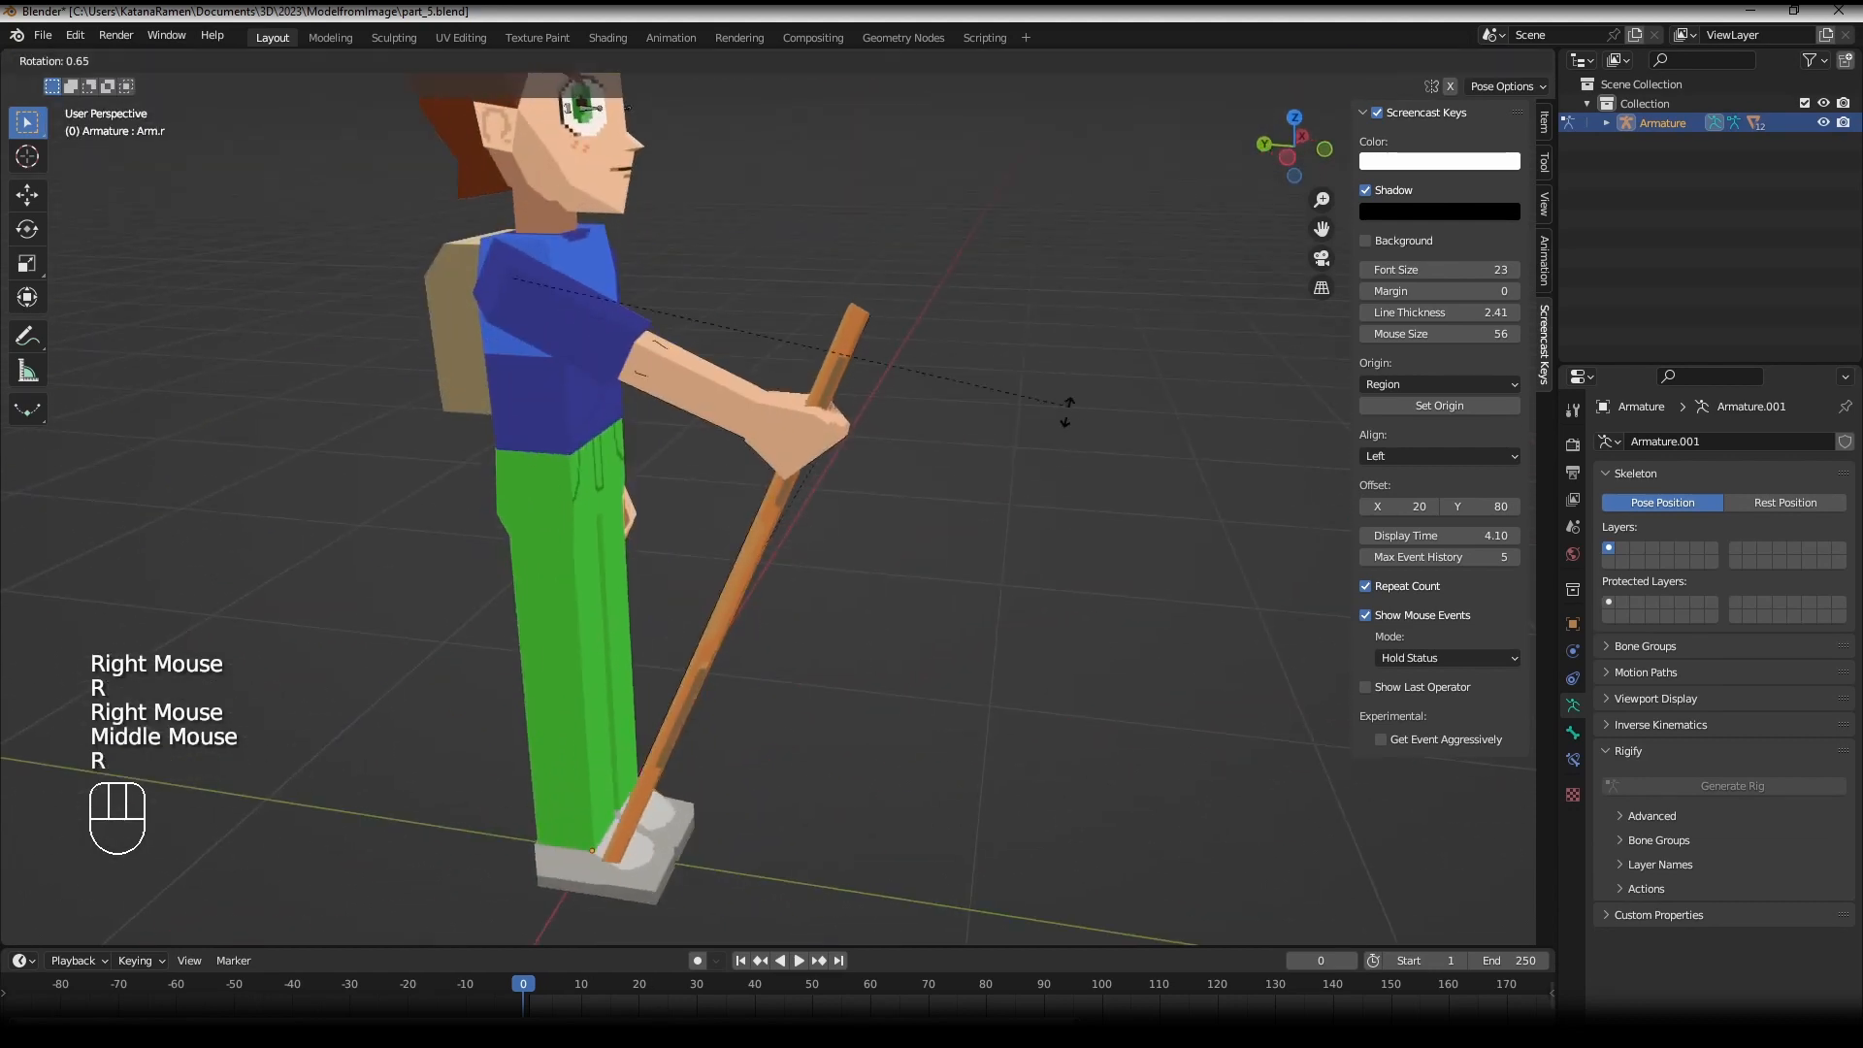
left_click(976, 503)
key("r")
left_click(926, 591)
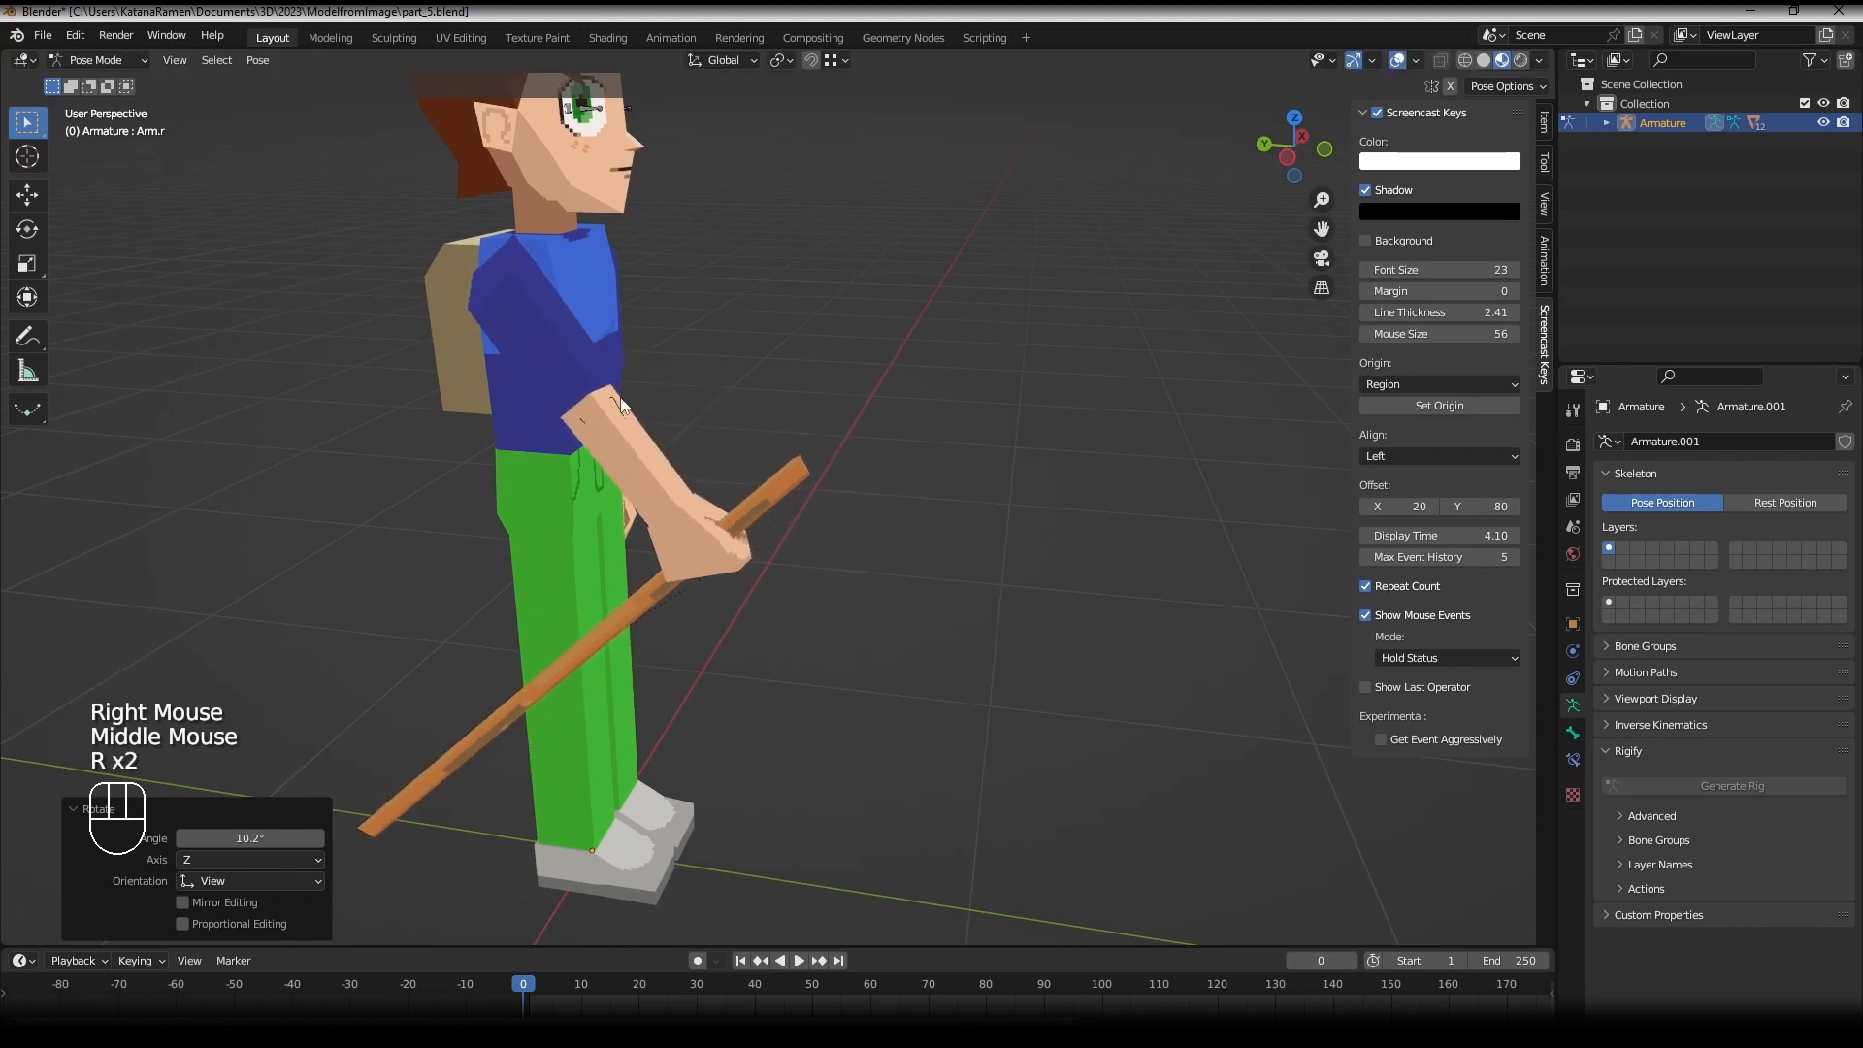
- Rotate the right forearm upward to bring the staff back toward vertical beside the character
right_click(620, 405)
key("r")
left_click(766, 336)
middle_click_drag(766, 336, 667, 441)
- Switch to Object Mode and lengthen the wooden staff along its local Z axis by a factor of about 1.156
right_click(617, 306)
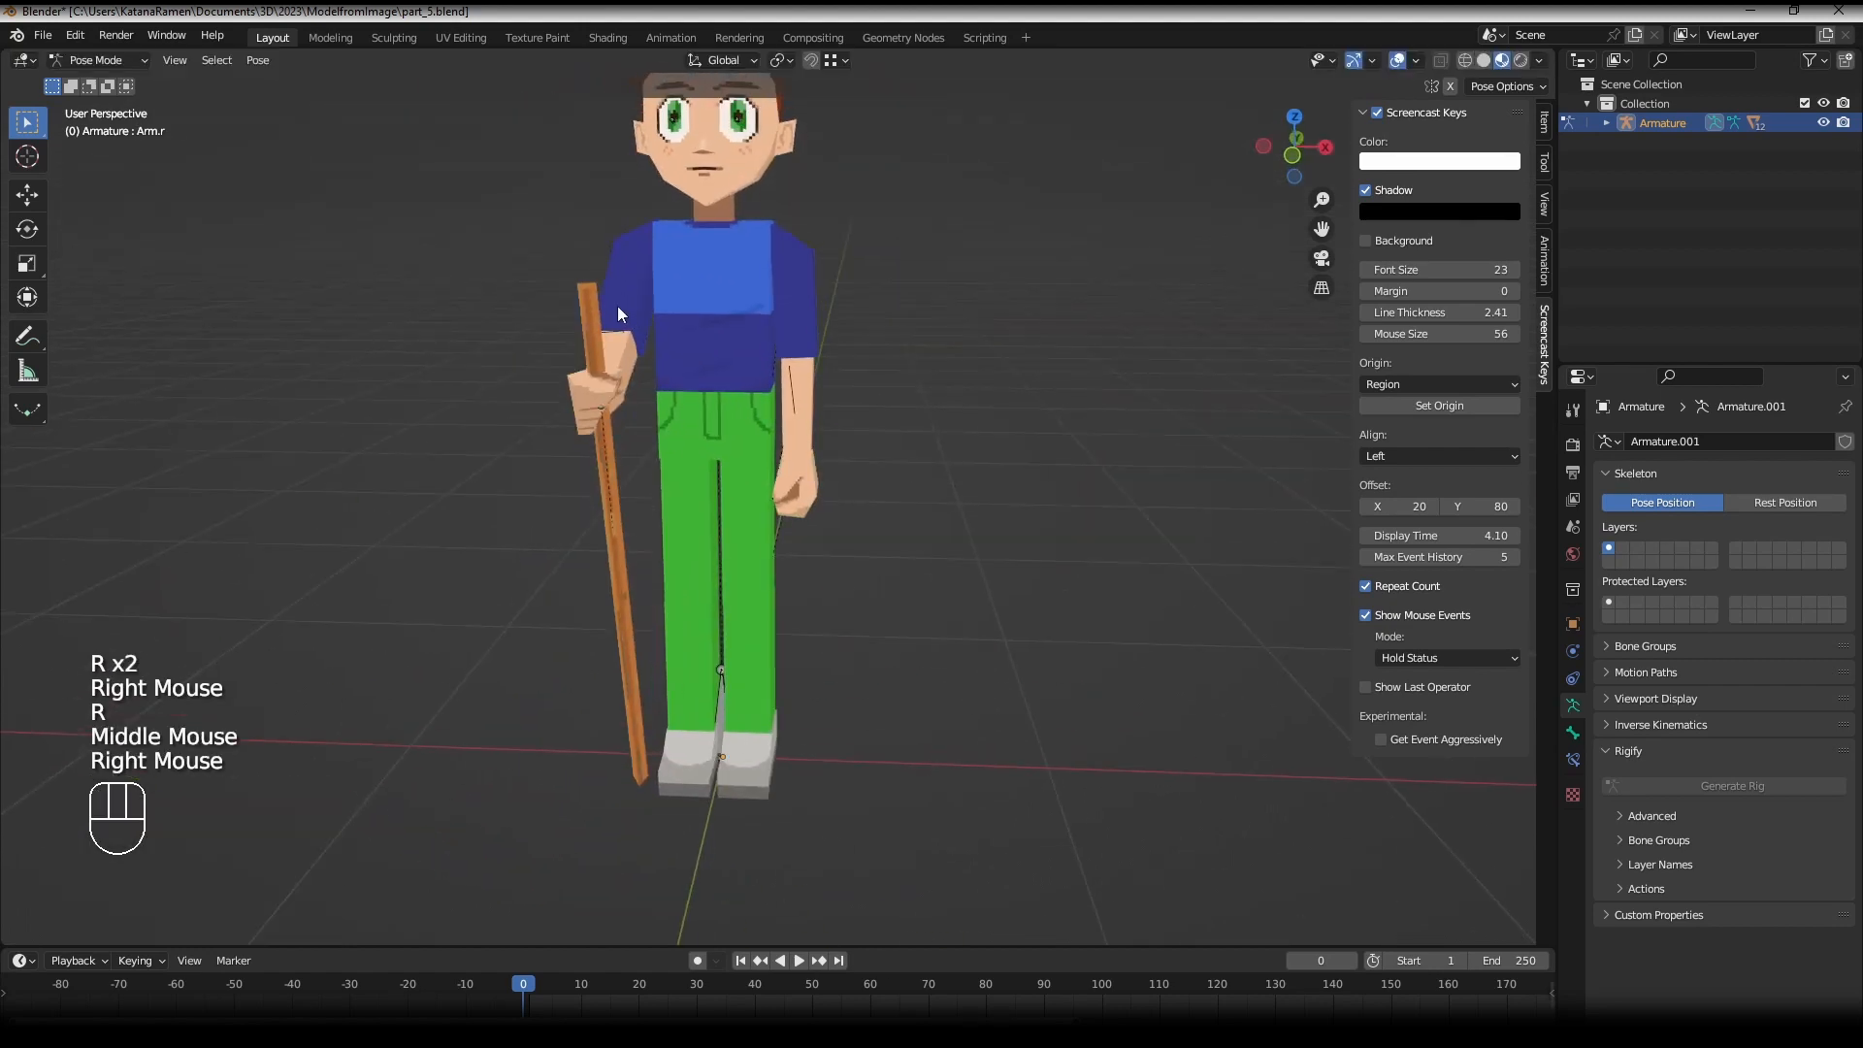
right_click(617, 305)
left_click(109, 60)
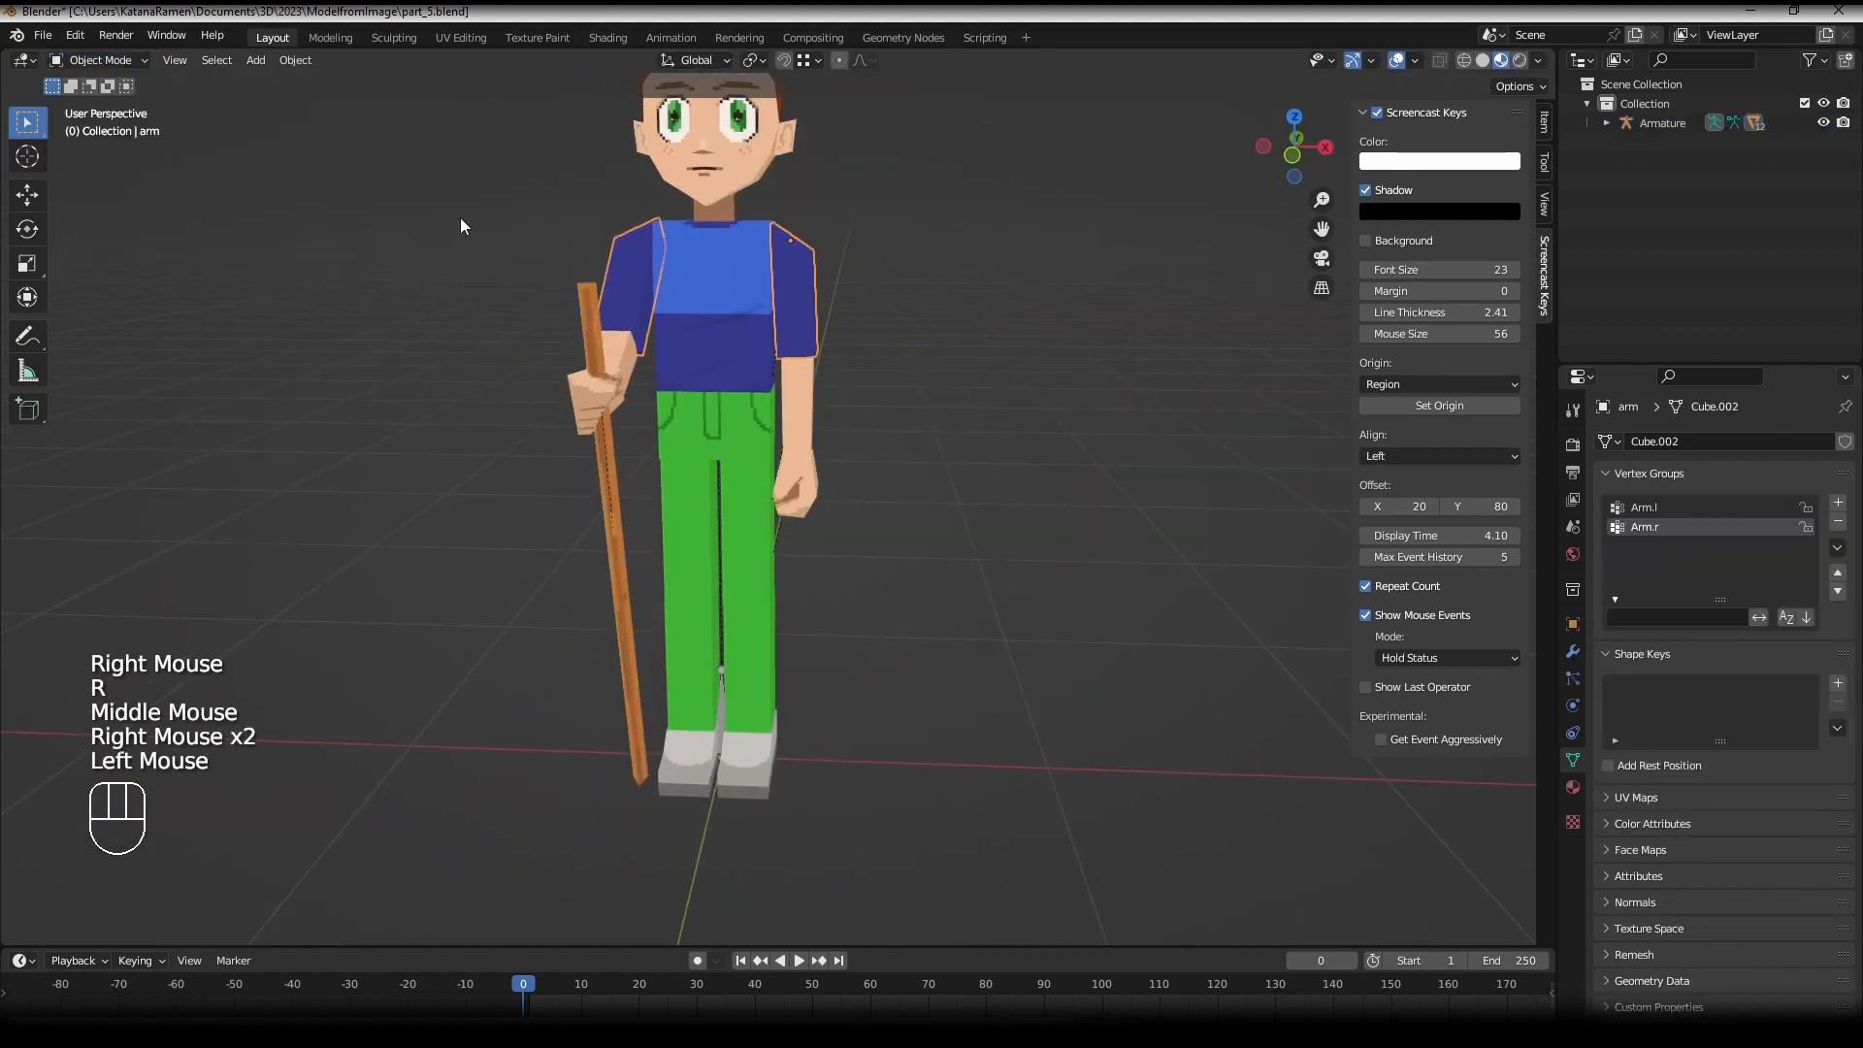
right_click(584, 299)
middle_click_drag(585, 299, 797, 348)
key("s")
key("z")
key("z")
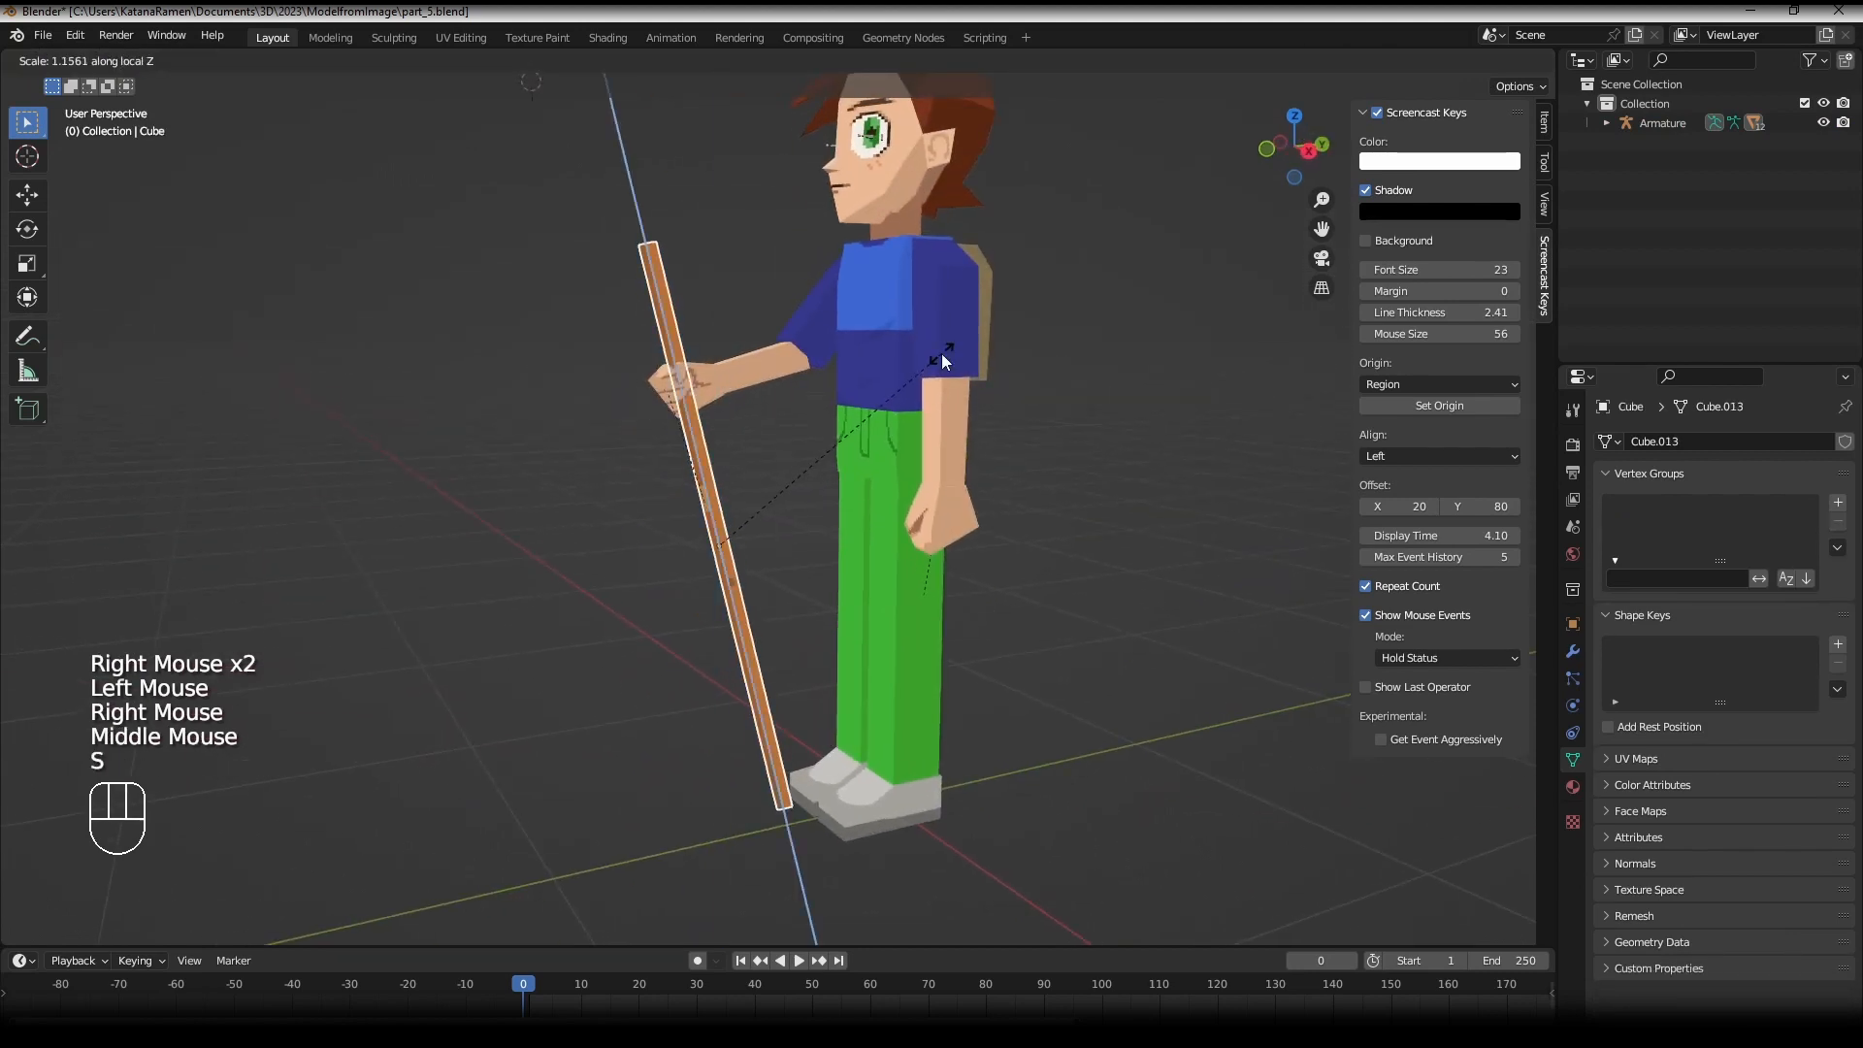
left_click(942, 353)
middle_click_drag(941, 353, 923, 463)
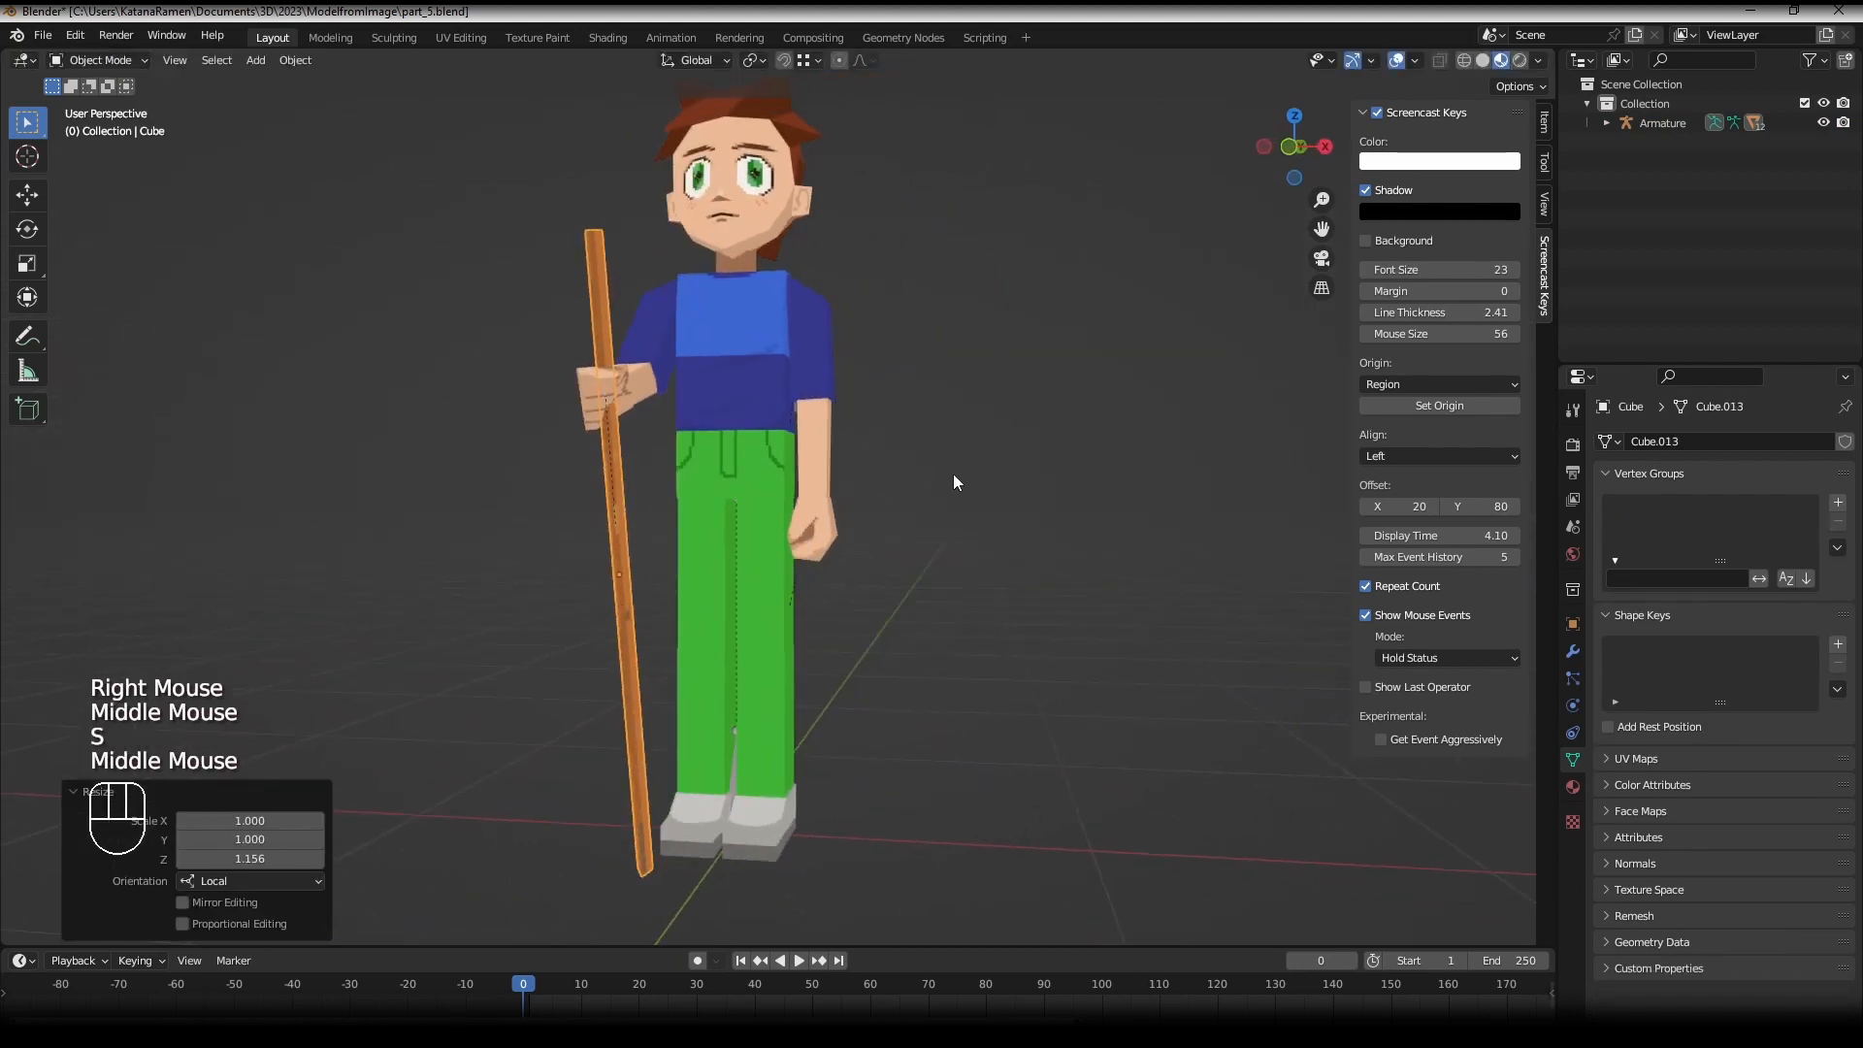
right_click(613, 281)
key("g")
right_click(861, 379)
middle_click_drag(916, 397, 960, 349)
right_click(1052, 316)
middle_click_drag(960, 349, 405, 533)
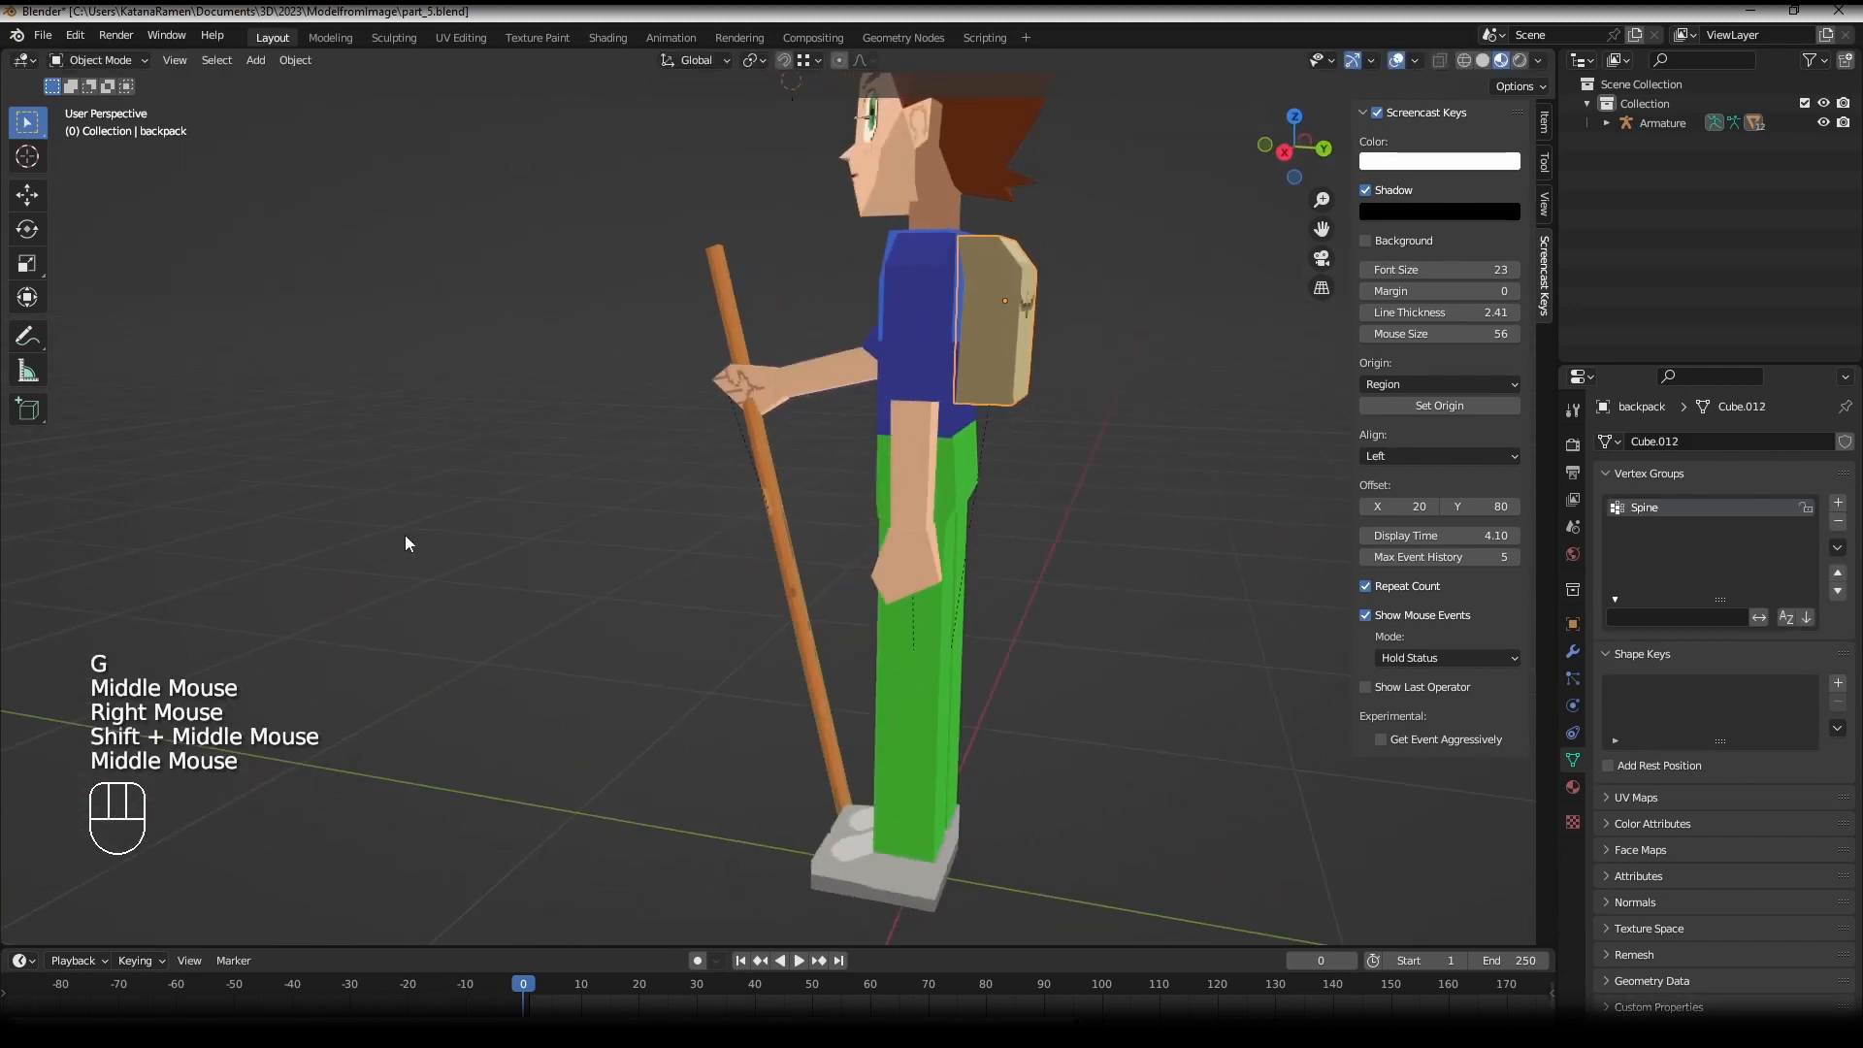
middle_click_drag(704, 432, 691, 475, "shift")
middle_click_drag(690, 476, 772, 416)
right_click(658, 361)
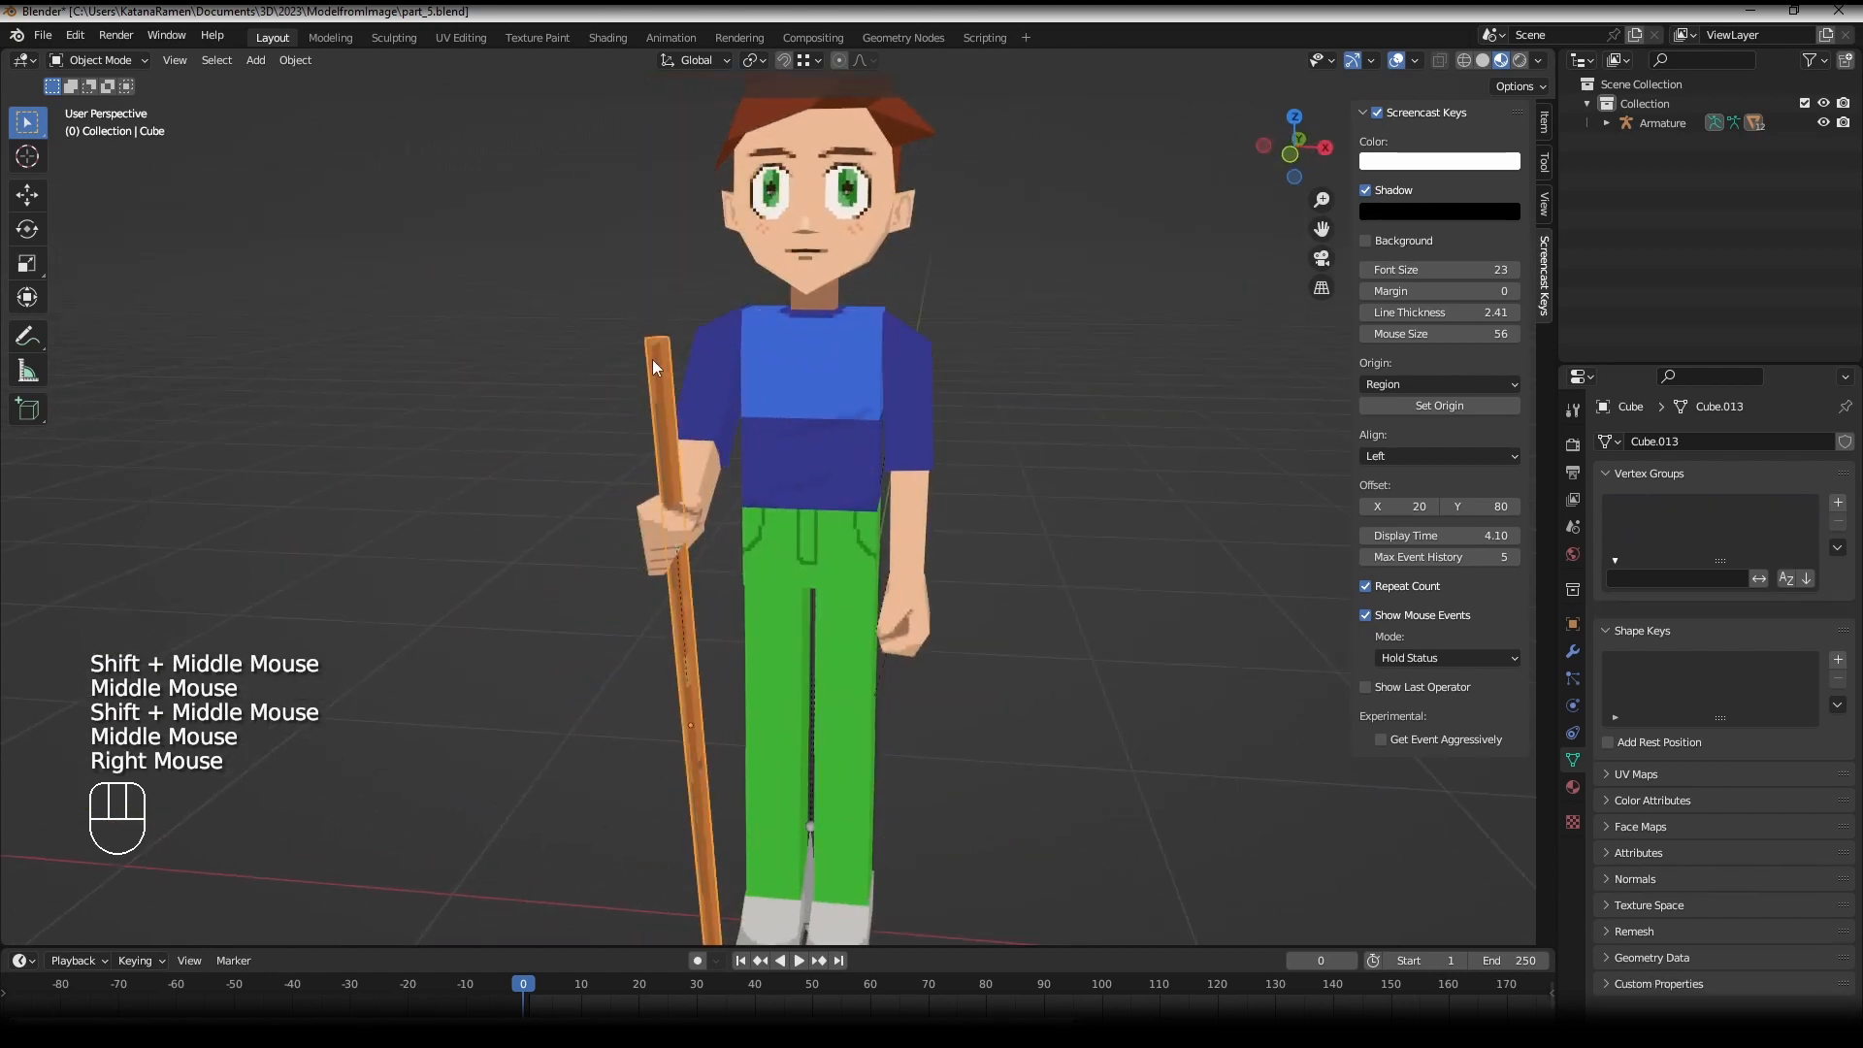
key("g")
left_click(680, 373)
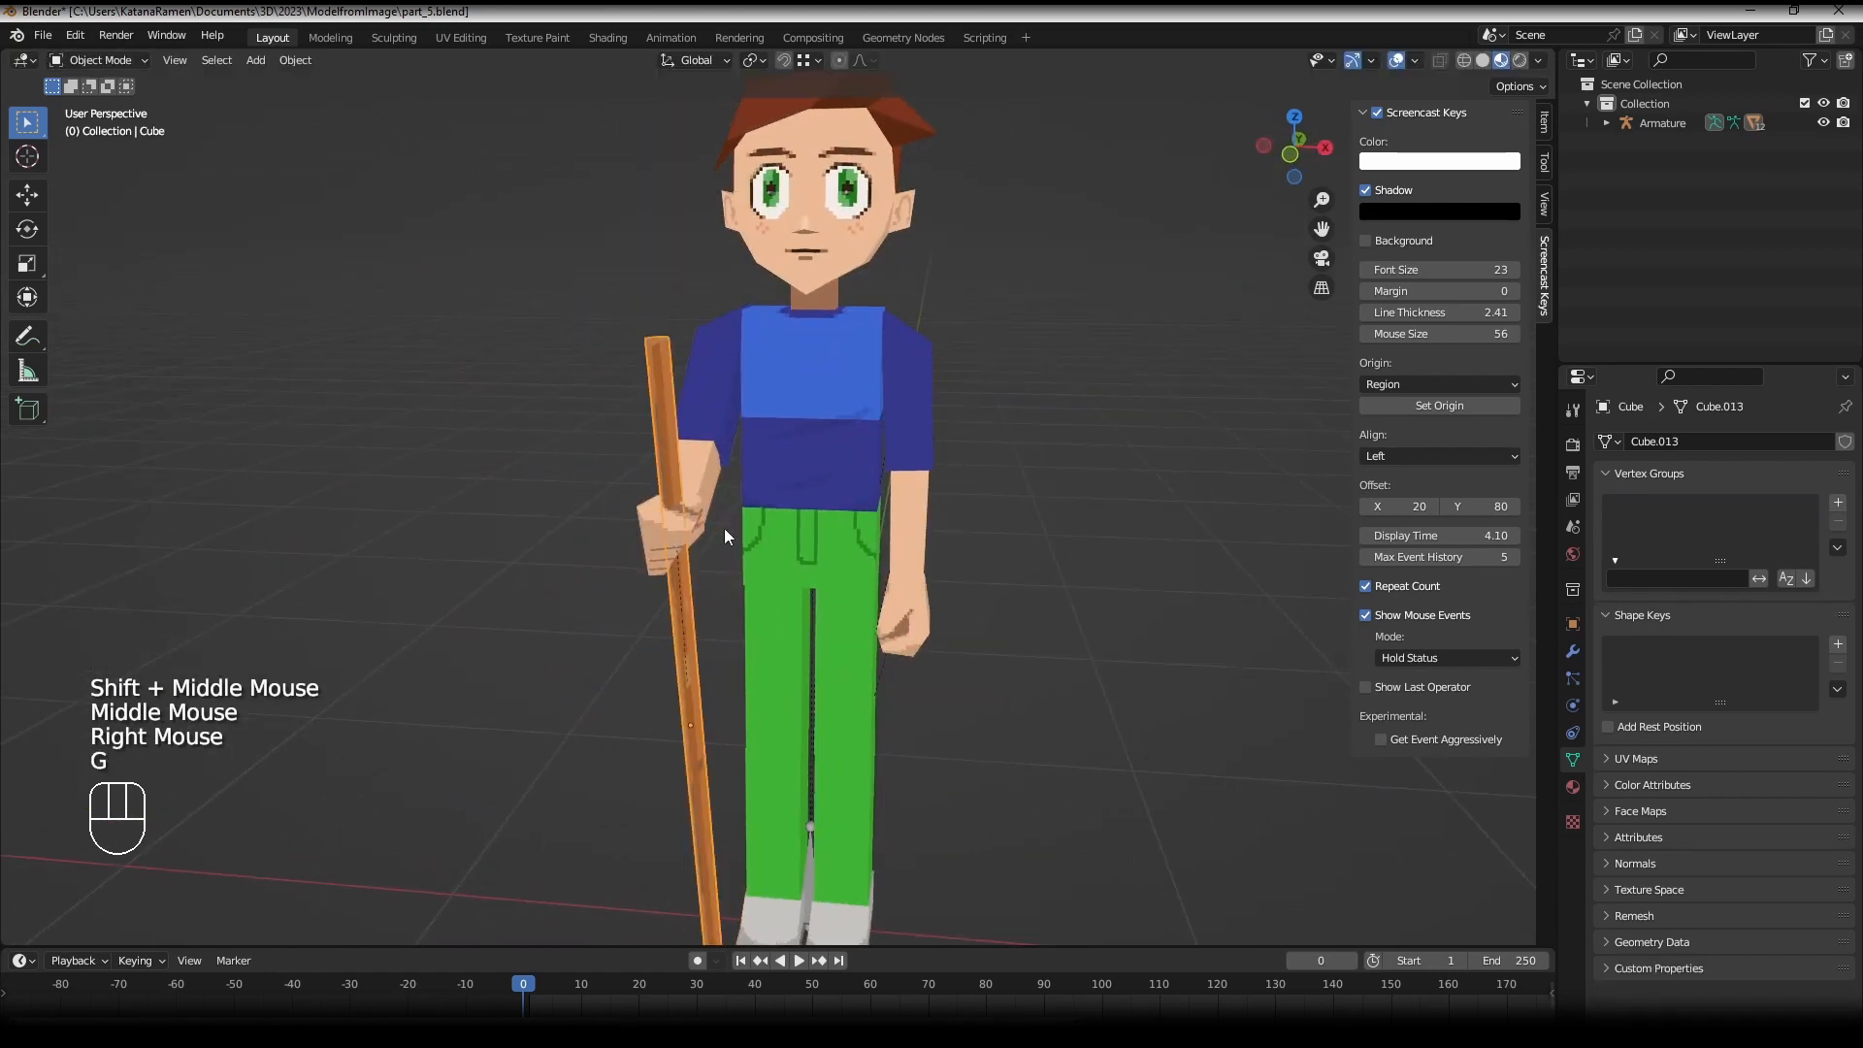
- Select all head faces using the Face material and try sliding their UVs along X toward another expression in expressions.png
middle_click_drag(826, 435, 759, 464)
scroll(705, 475, "down", 2)
scroll(719, 449, "up", 2, "shift")
scroll(976, 417, "up", 1)
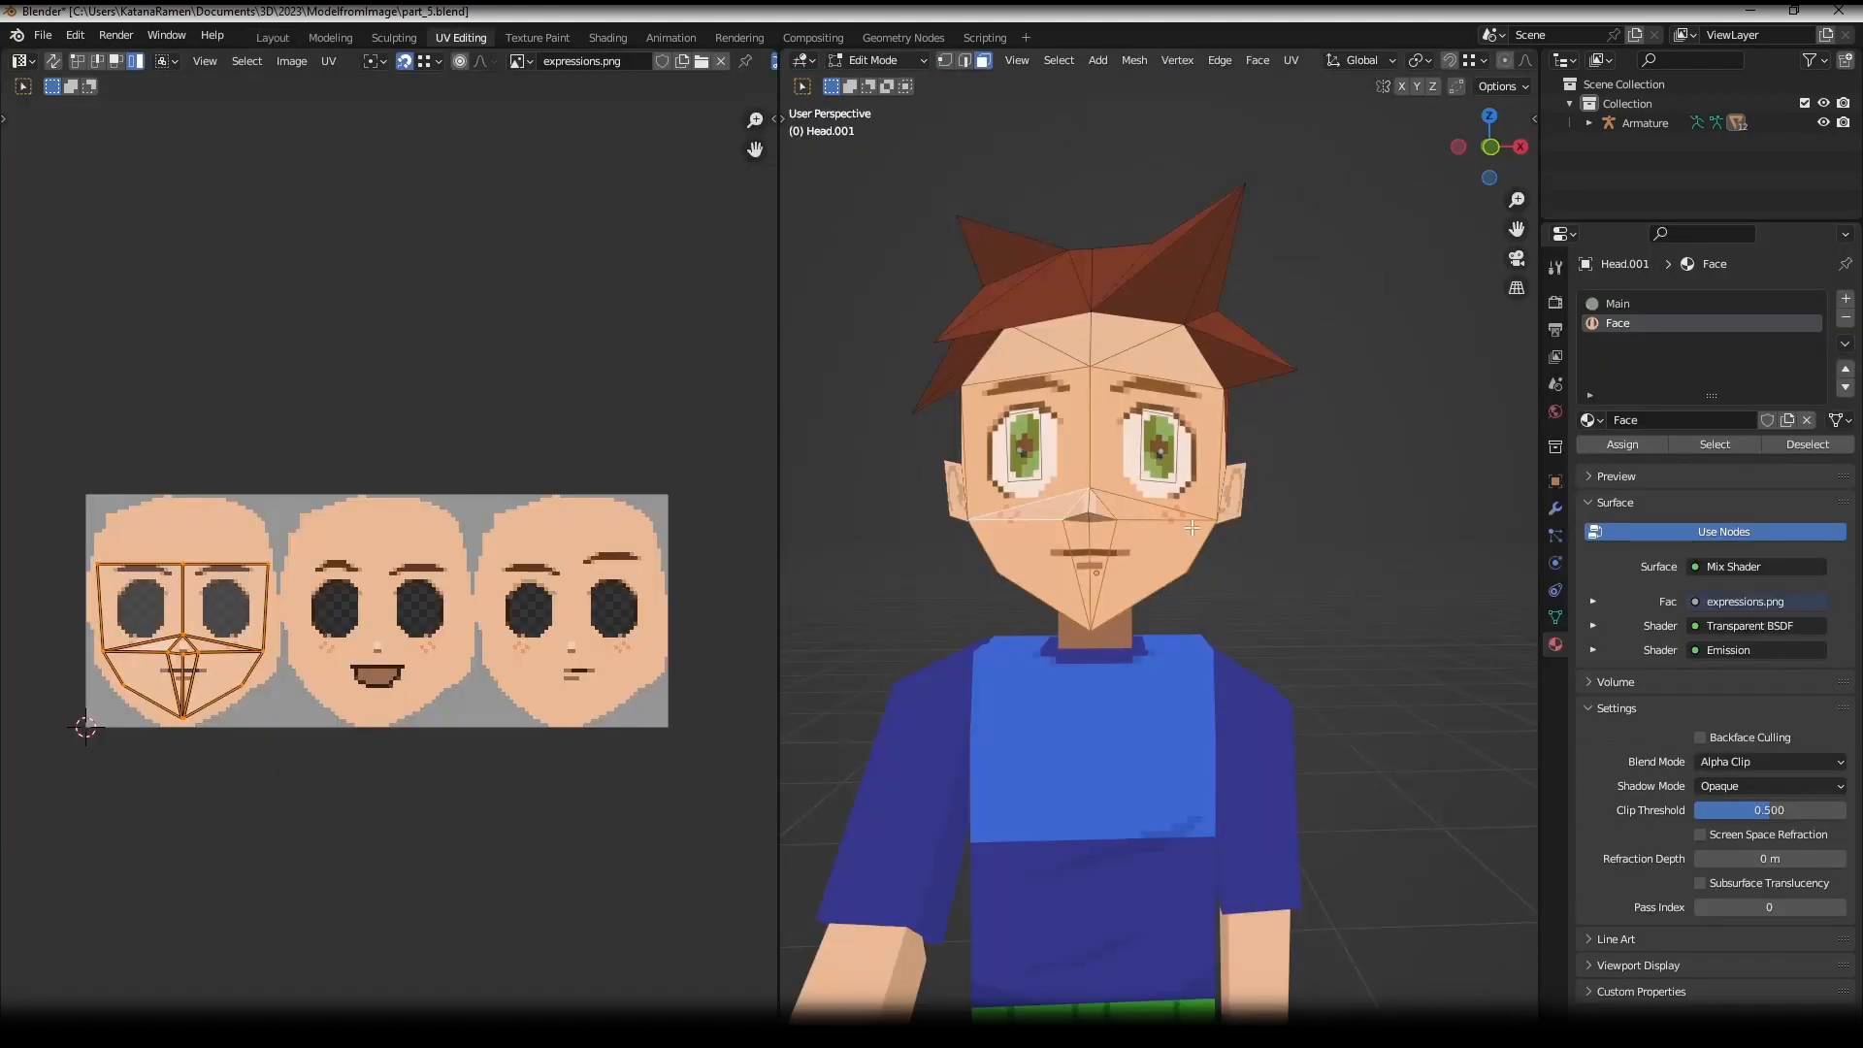
middle_click_drag(1192, 527, 1134, 586)
scroll(415, 545, "down", 1)
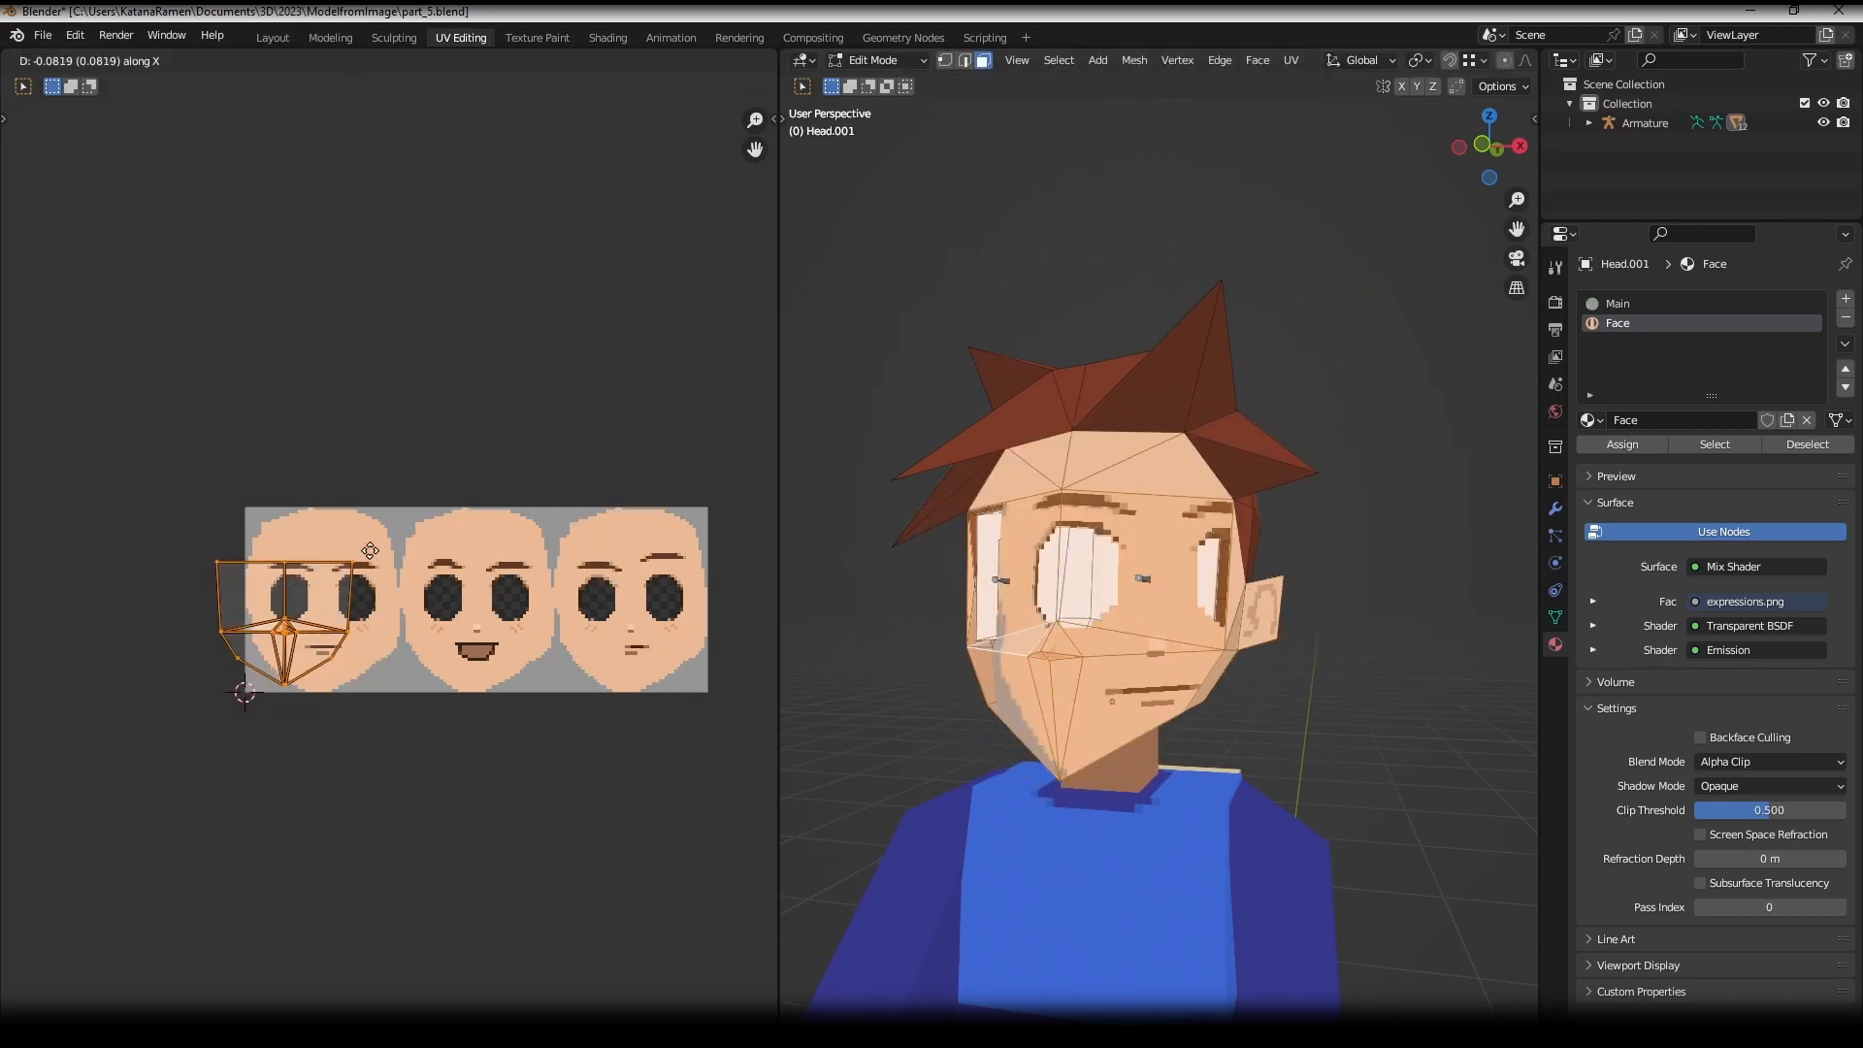
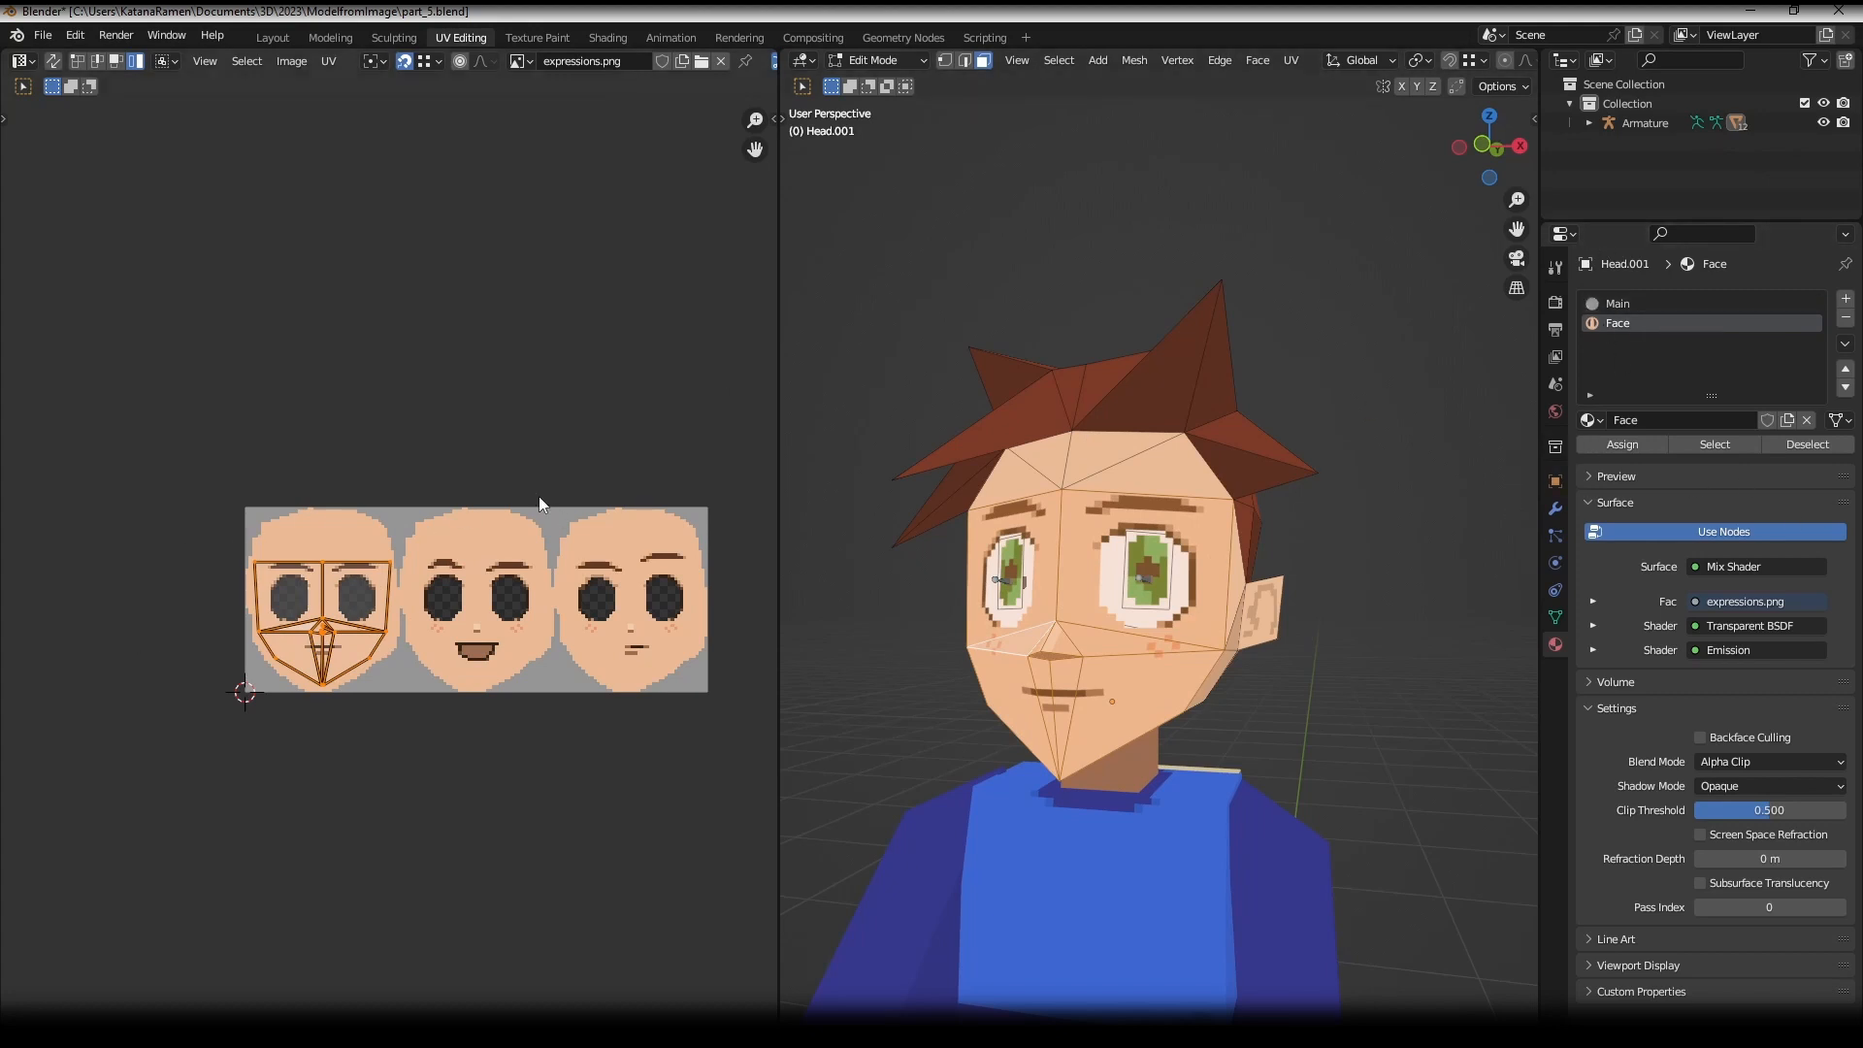
scroll(349, 638, "down", 2)
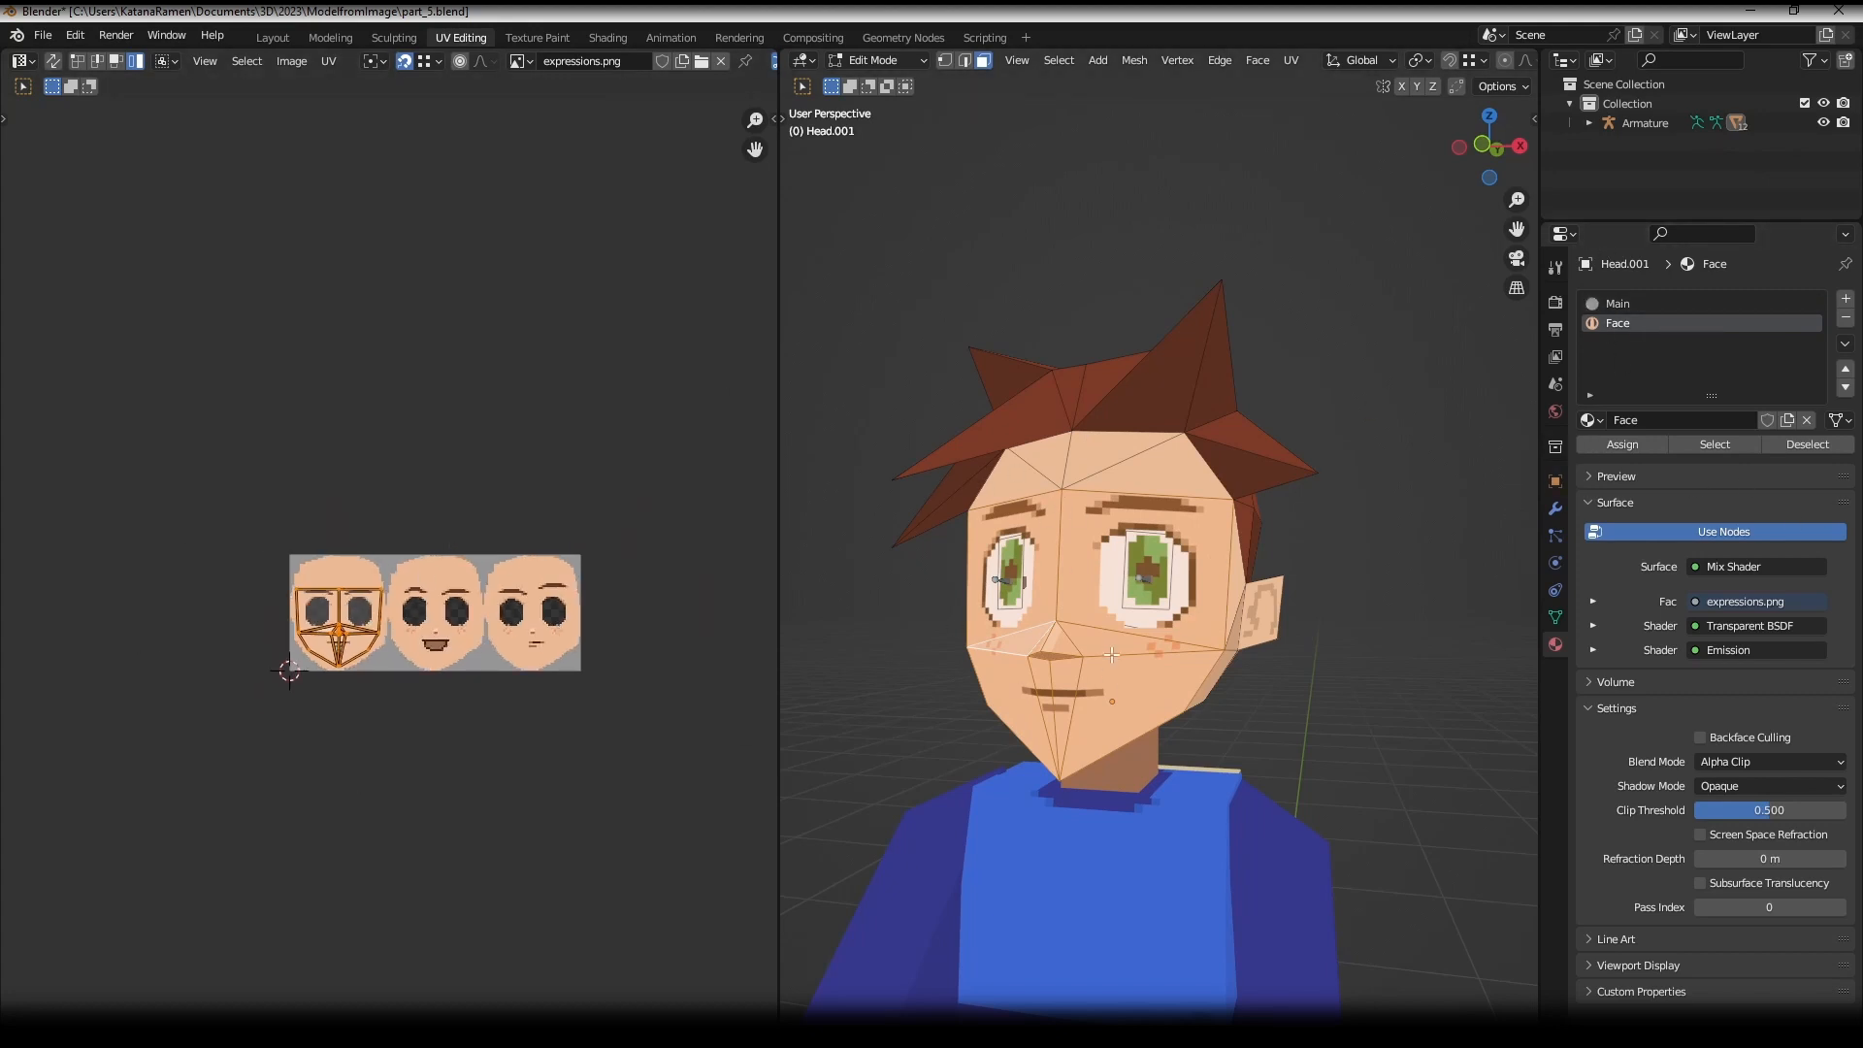
left_click(1112, 492)
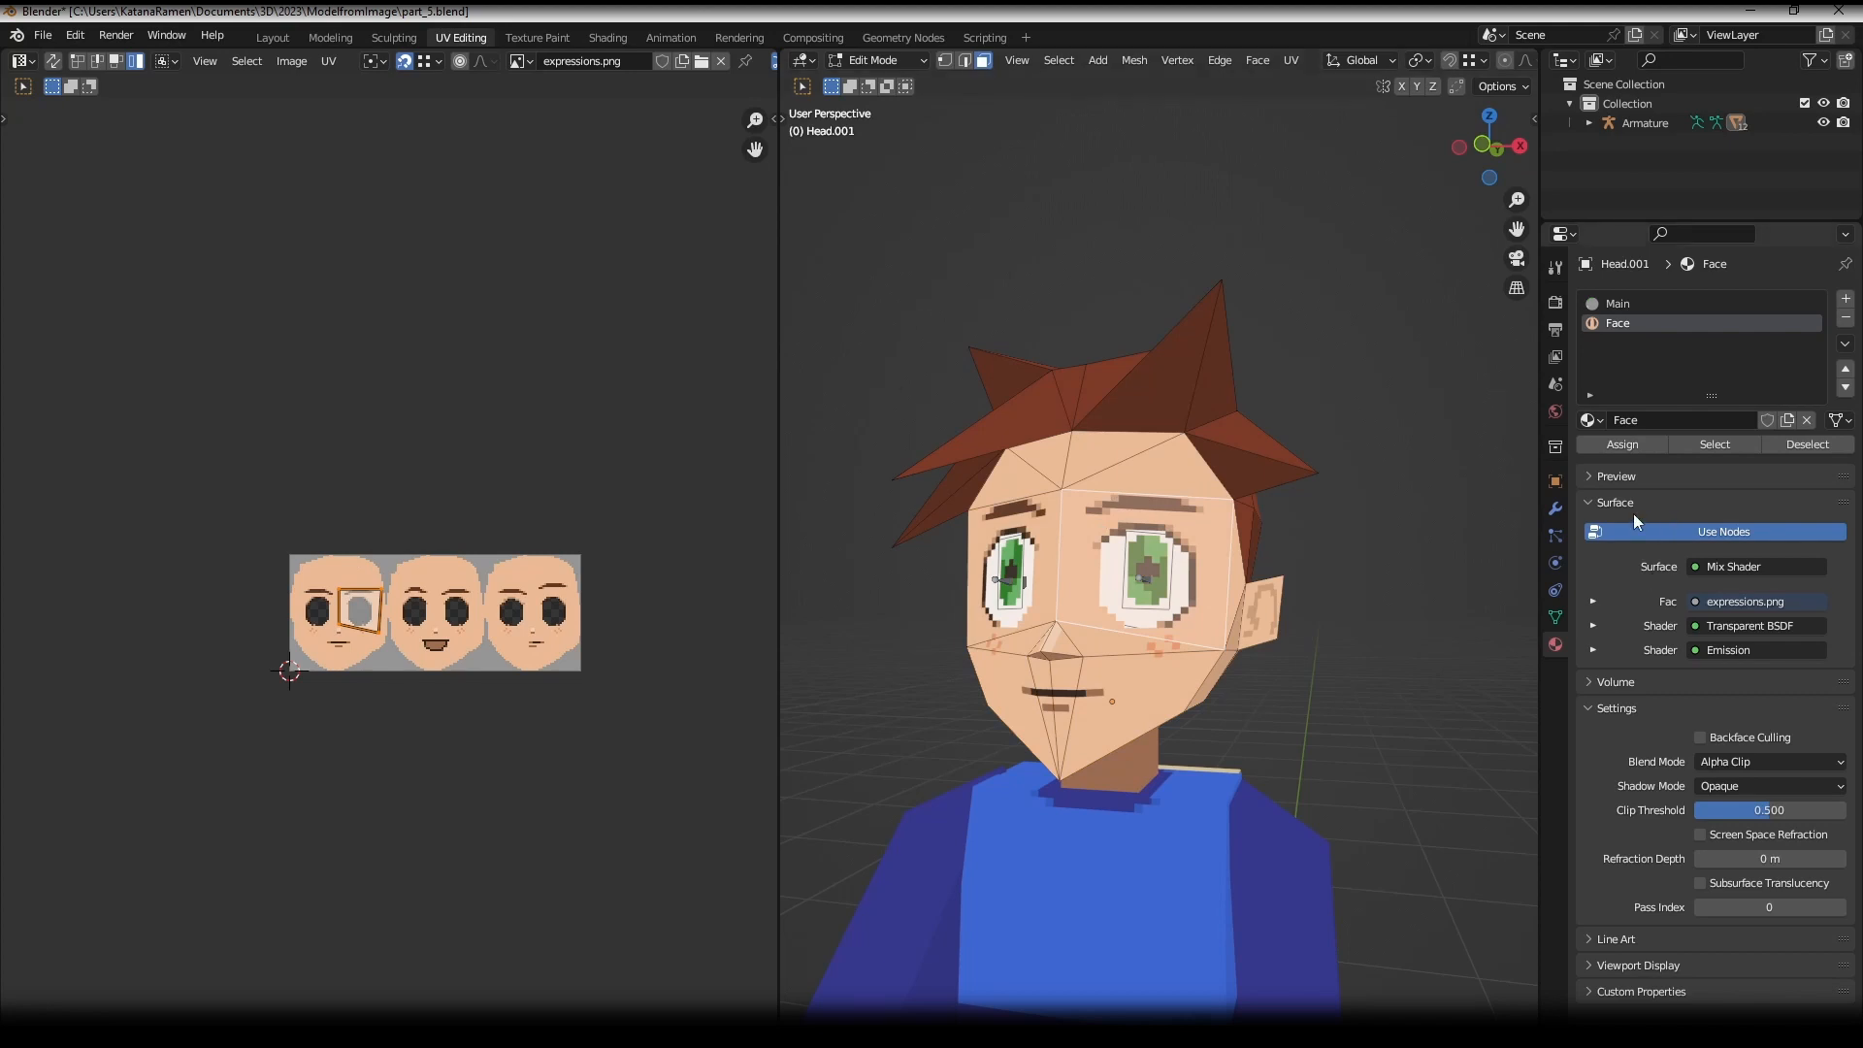
left_click(1746, 445)
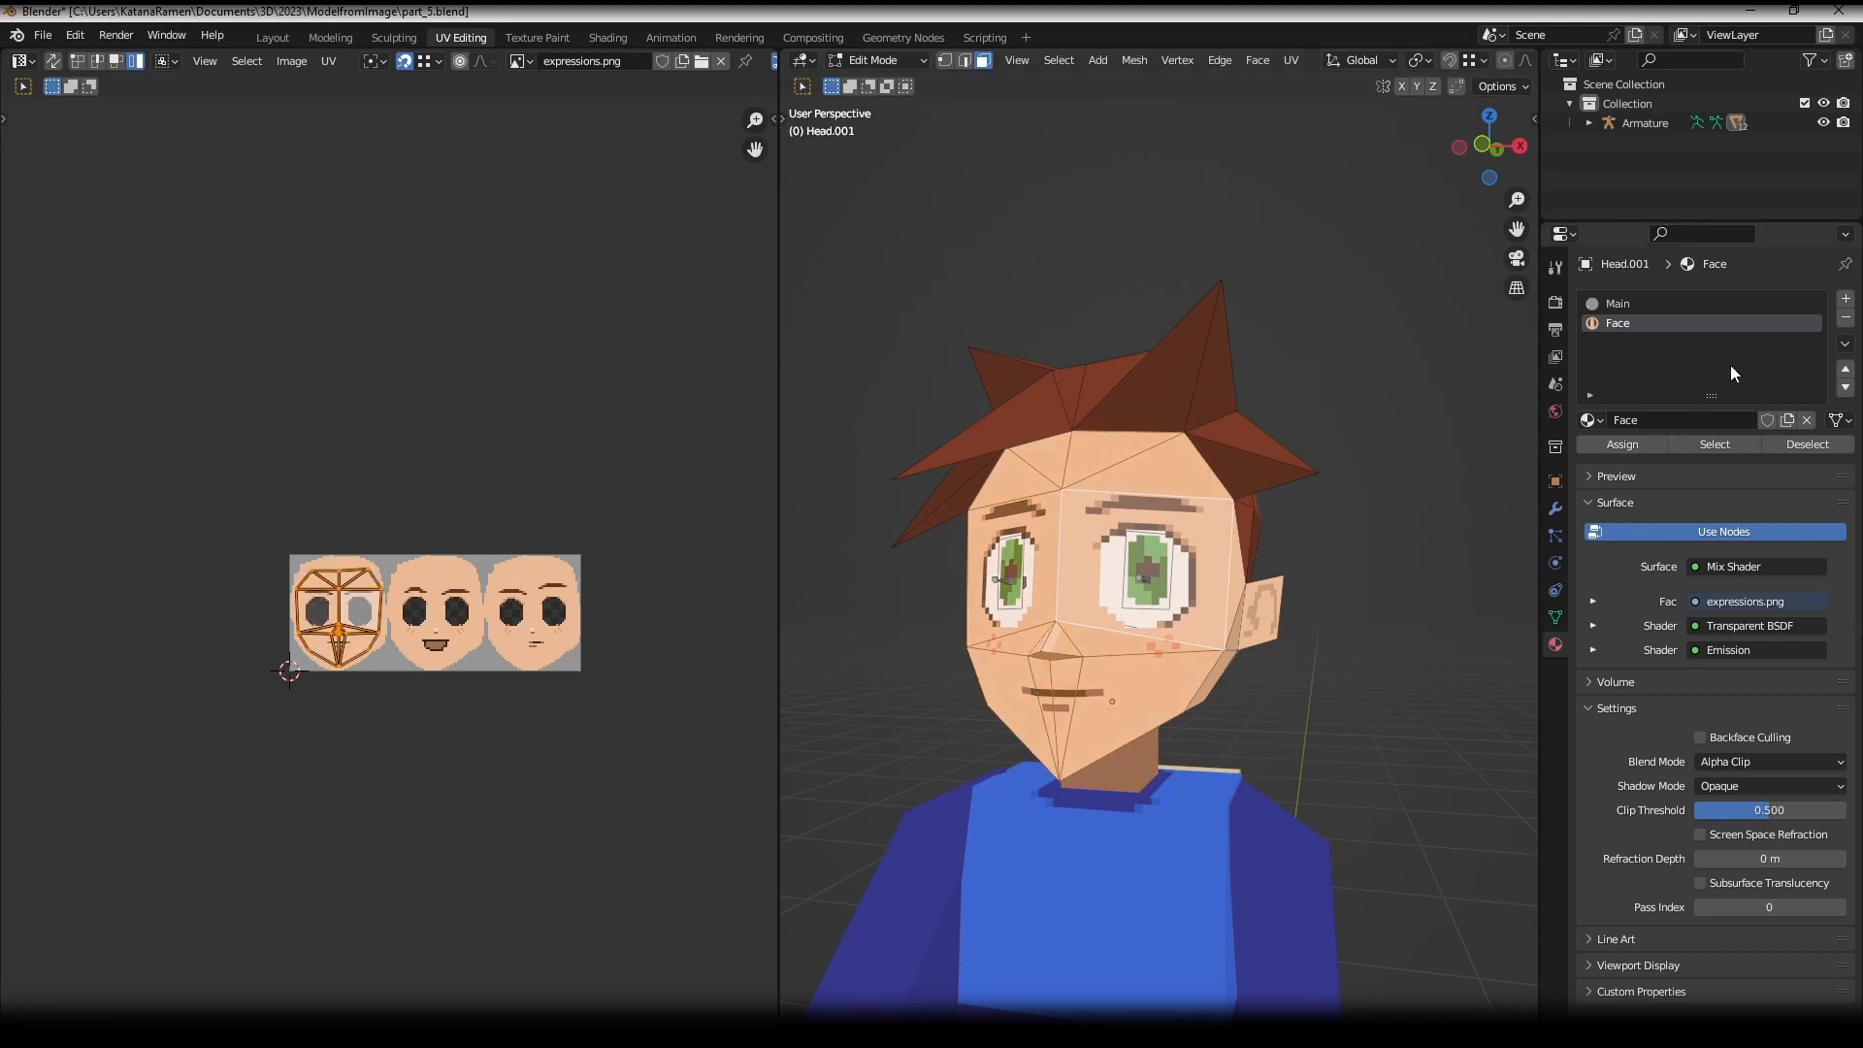
scroll(398, 592, "up", 5)
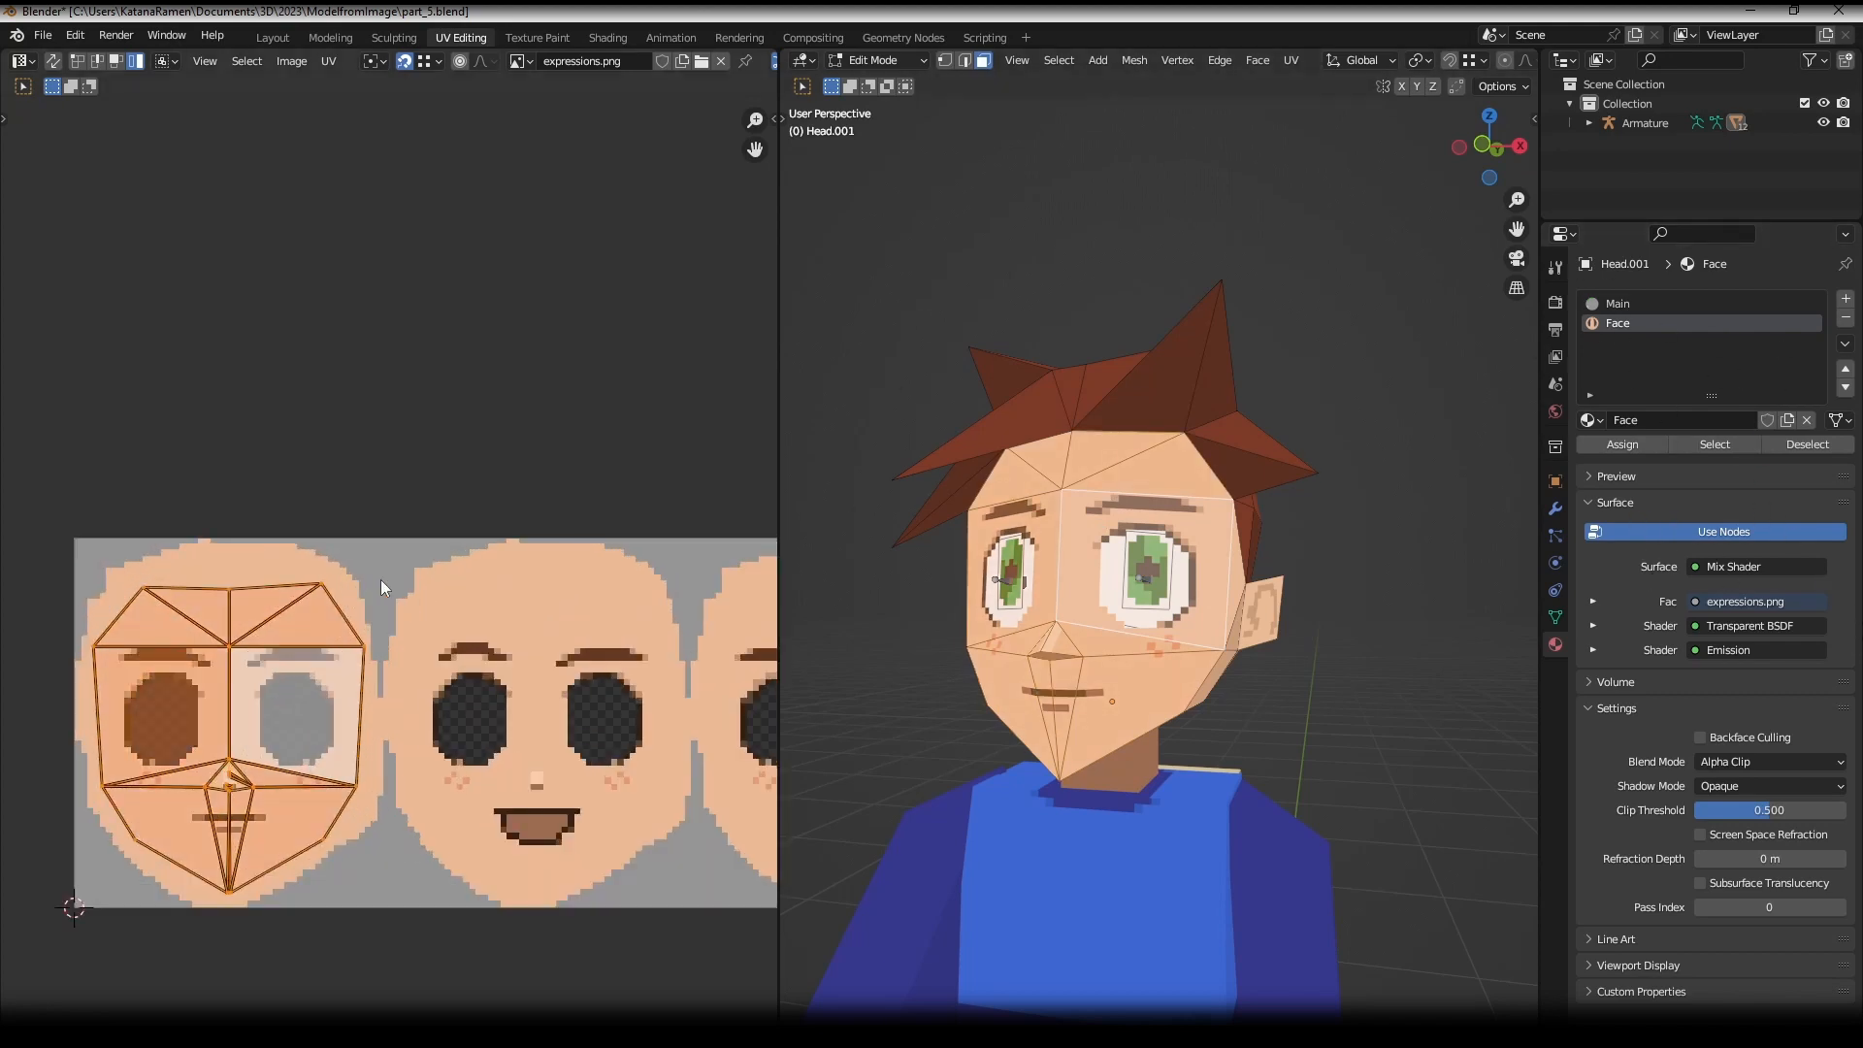
key("g")
key("x")
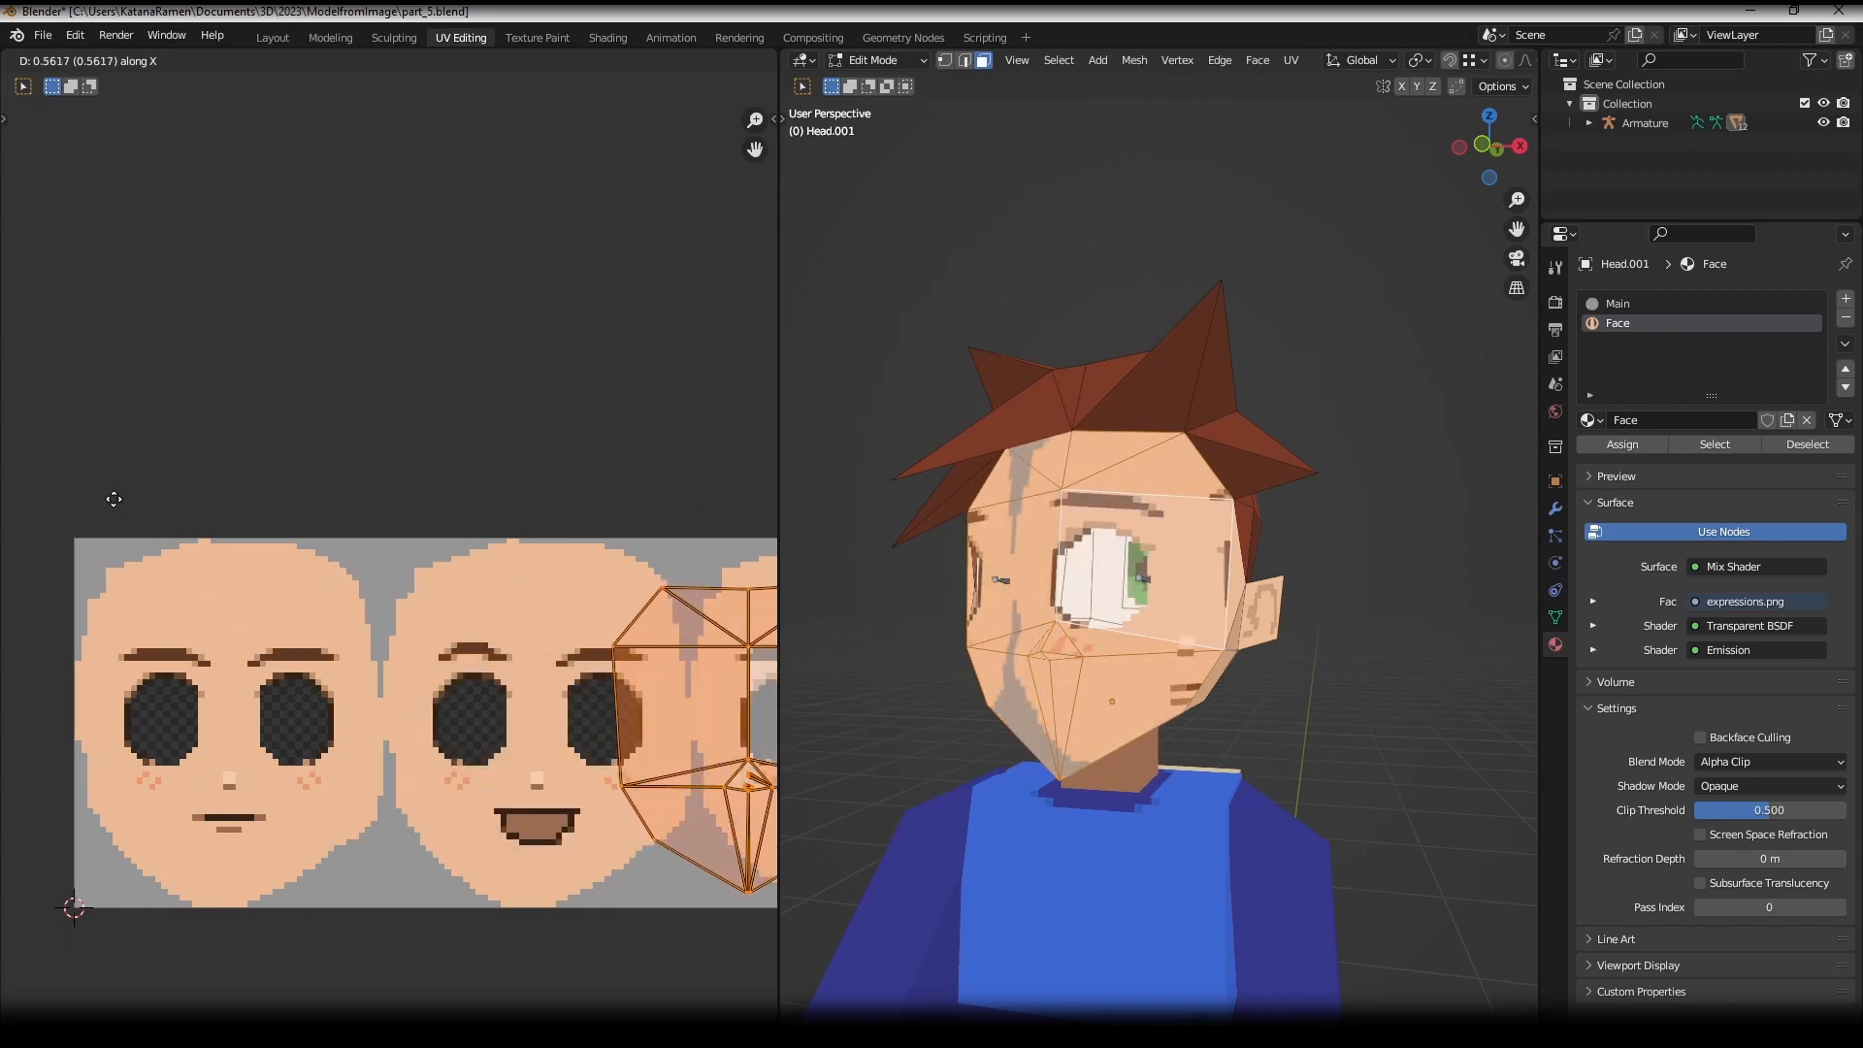
right_click(44, 456)
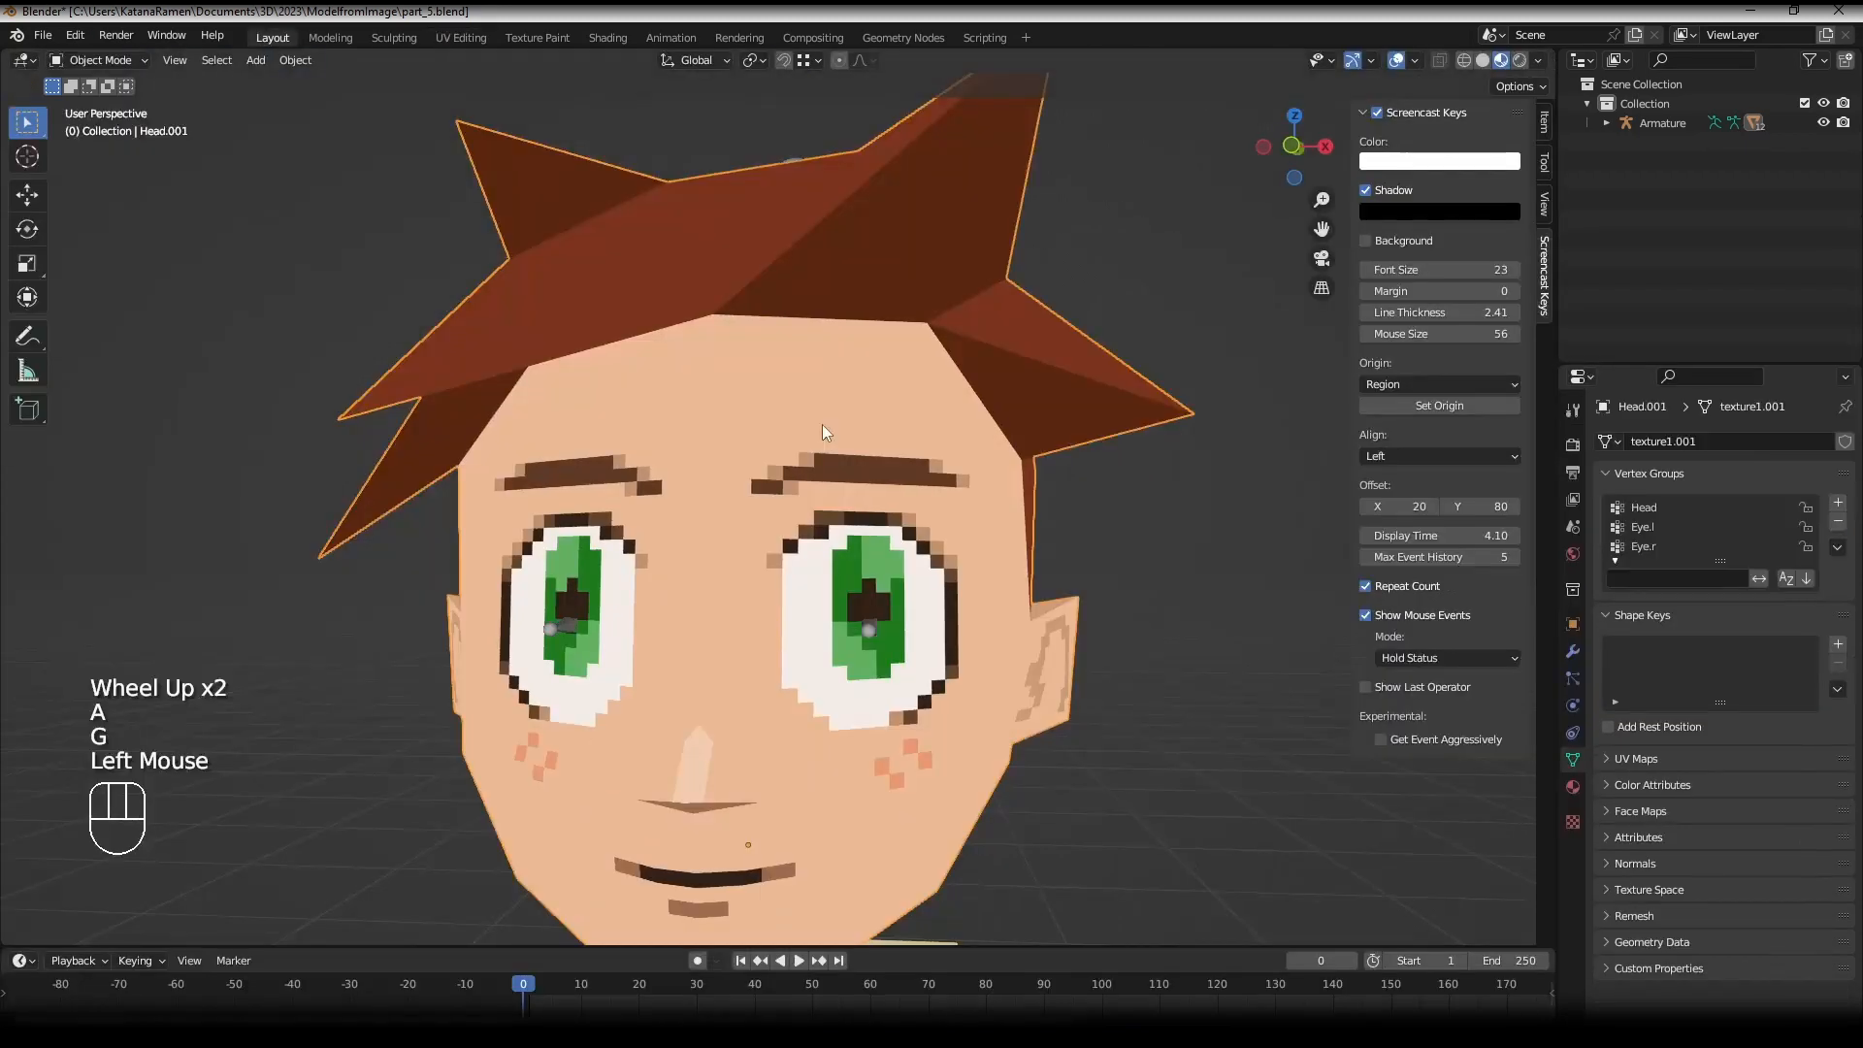
- Add a new collection under the Scene Collection and name it UI
scroll(982, 563, "down", 3)
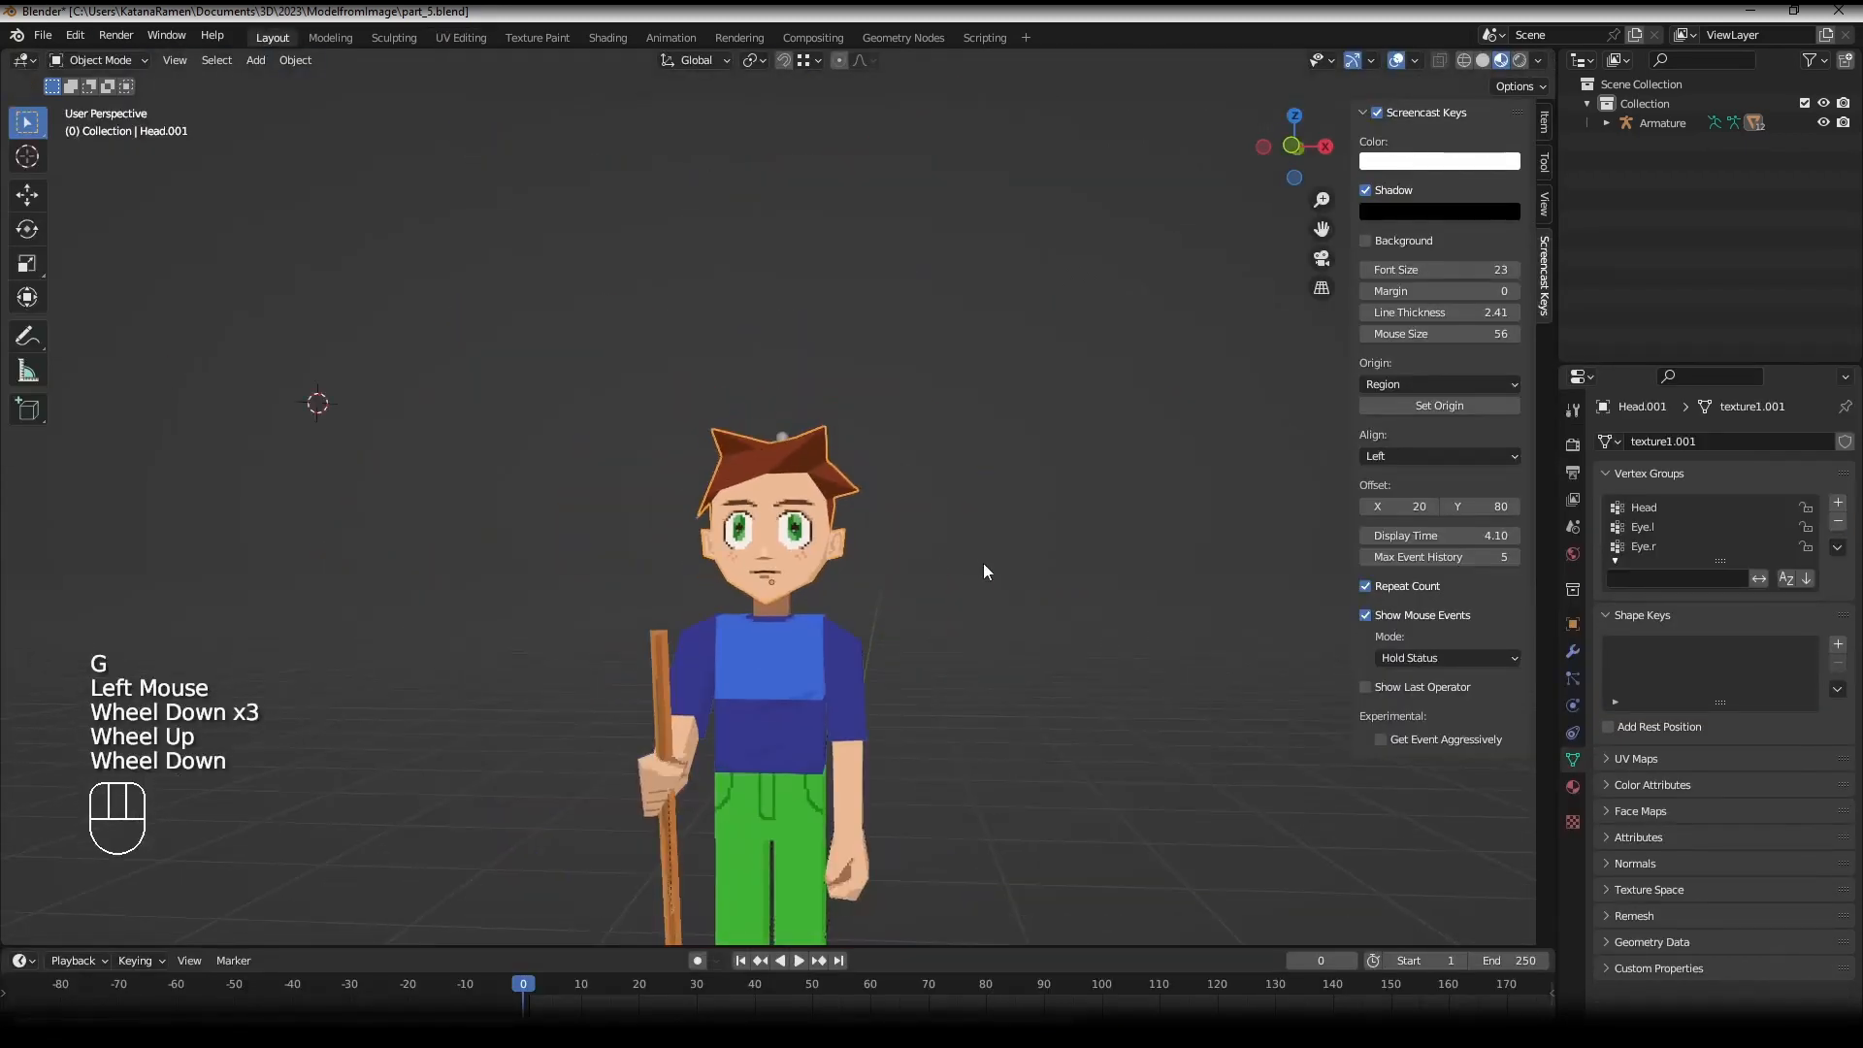
middle_click_drag(981, 562, 767, 485)
scroll(771, 498, "down", 2)
scroll(734, 561, "up", 1)
right_click(1628, 84)
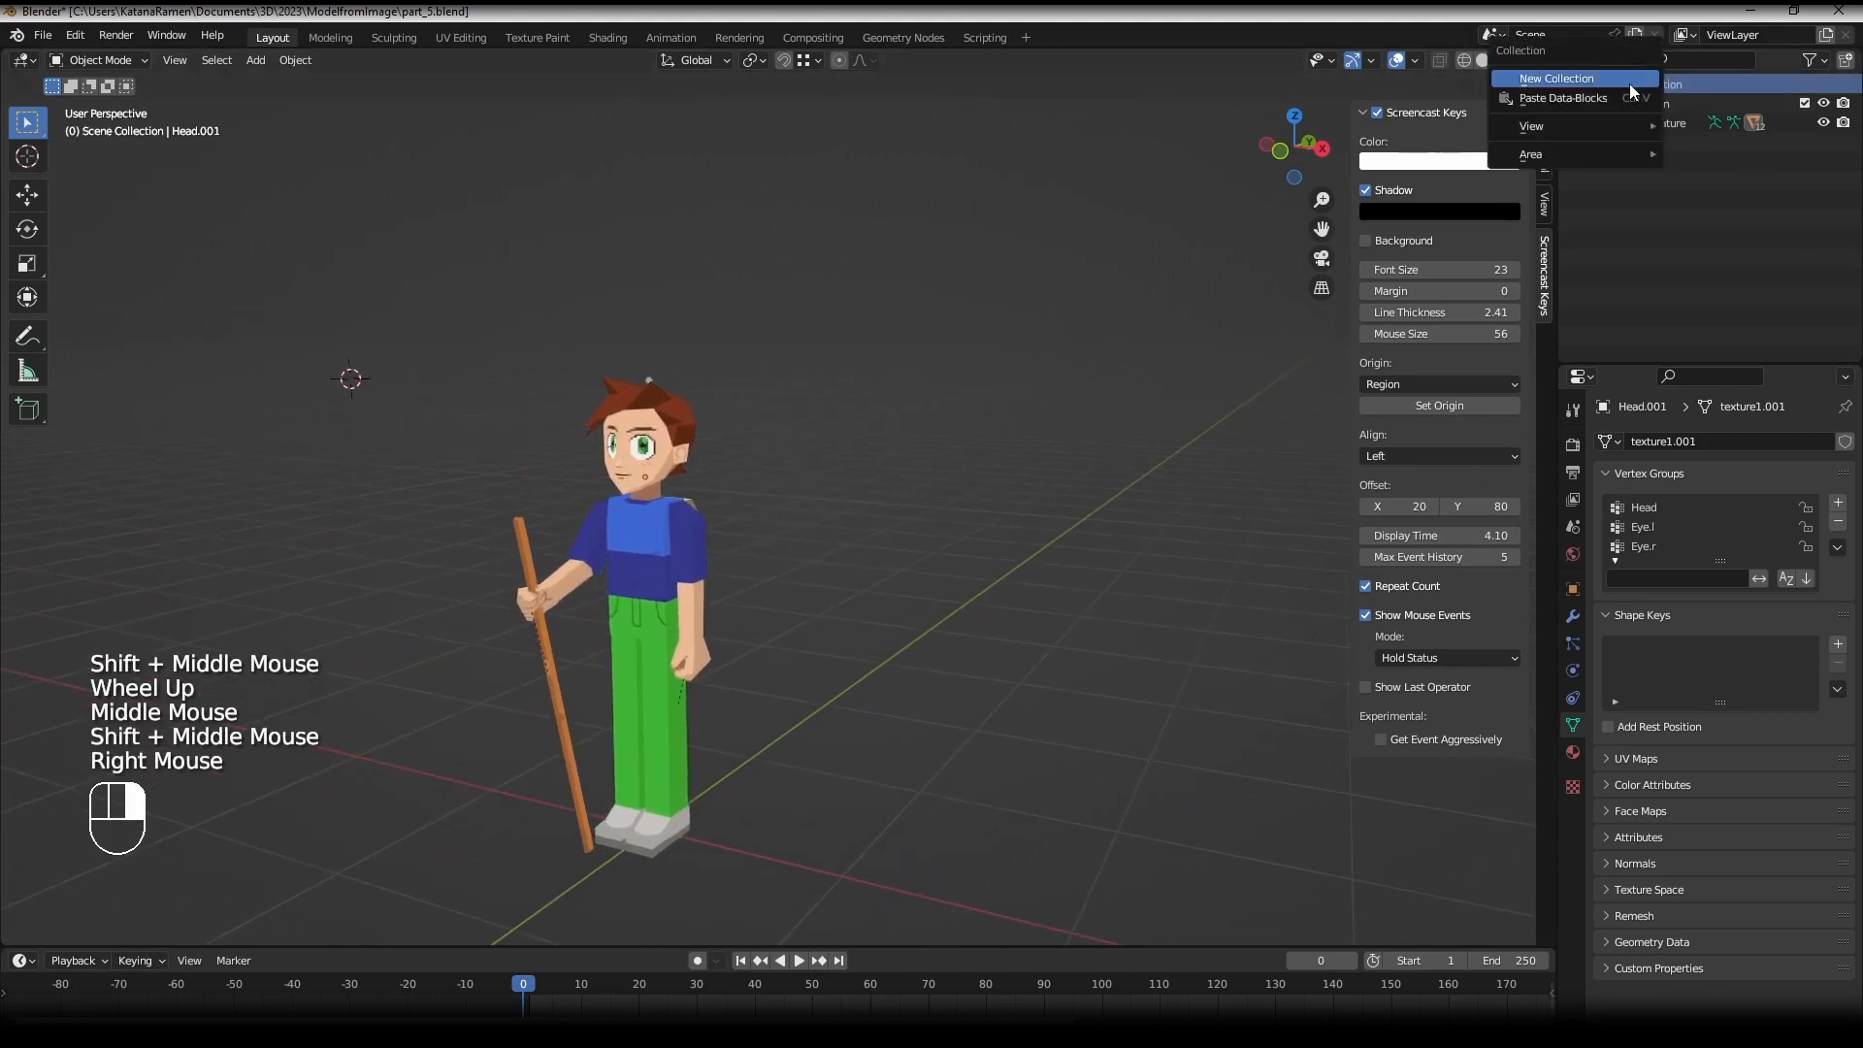
left_click(1628, 84)
double_click(1654, 140)
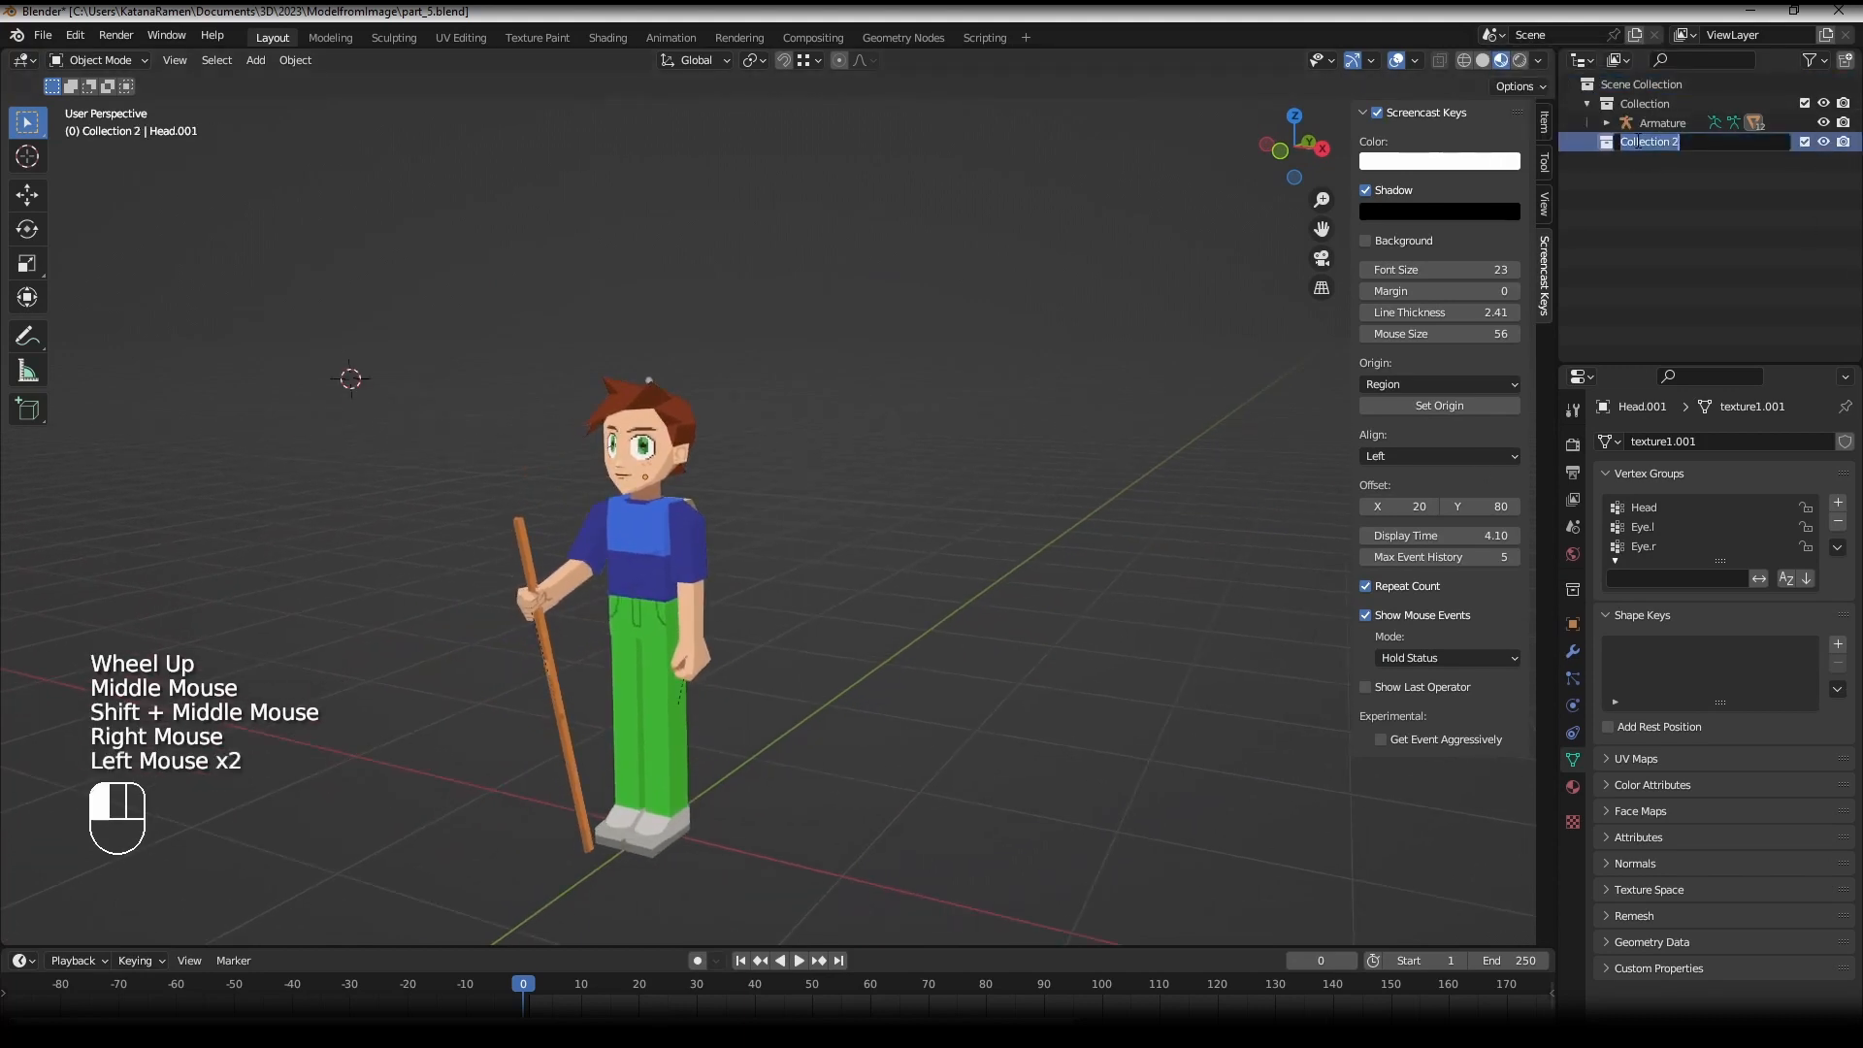
type("UI")
key("Return")
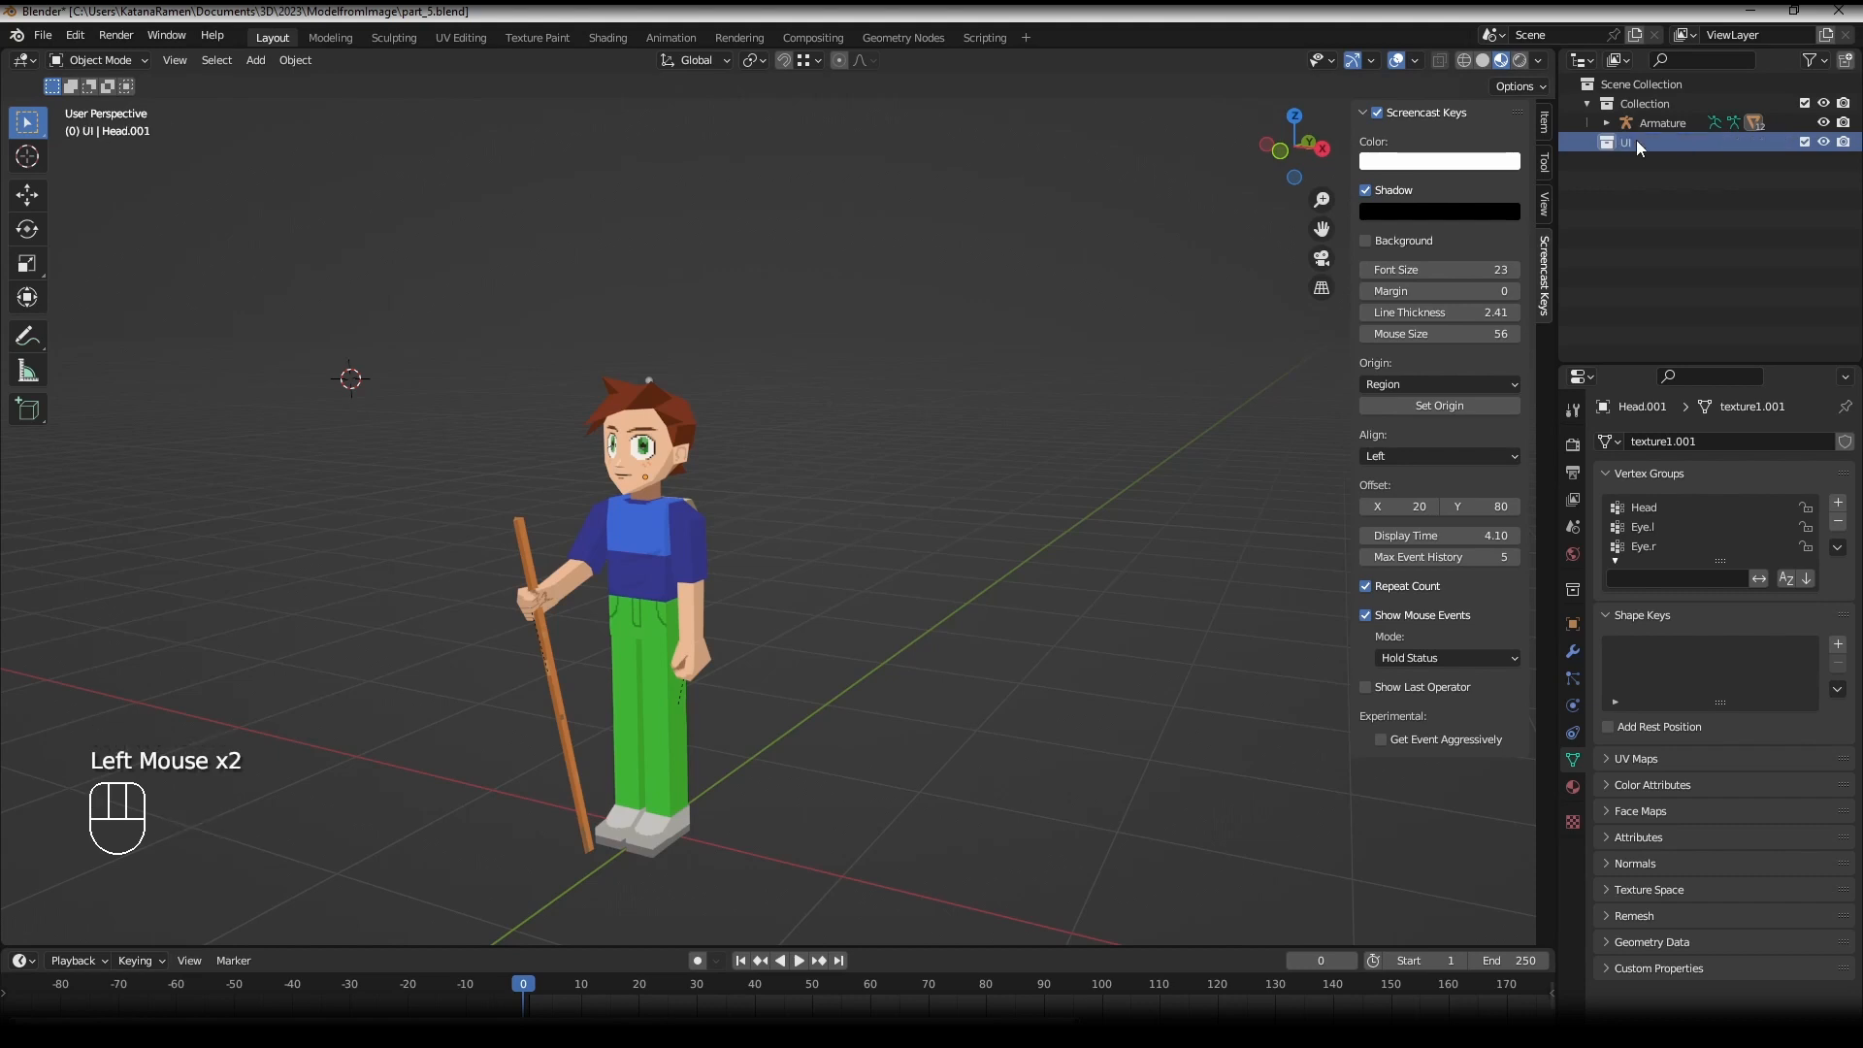
- Import the expressions.png image as a plane into the UI collection
left_click(256, 60)
left_click(43, 35)
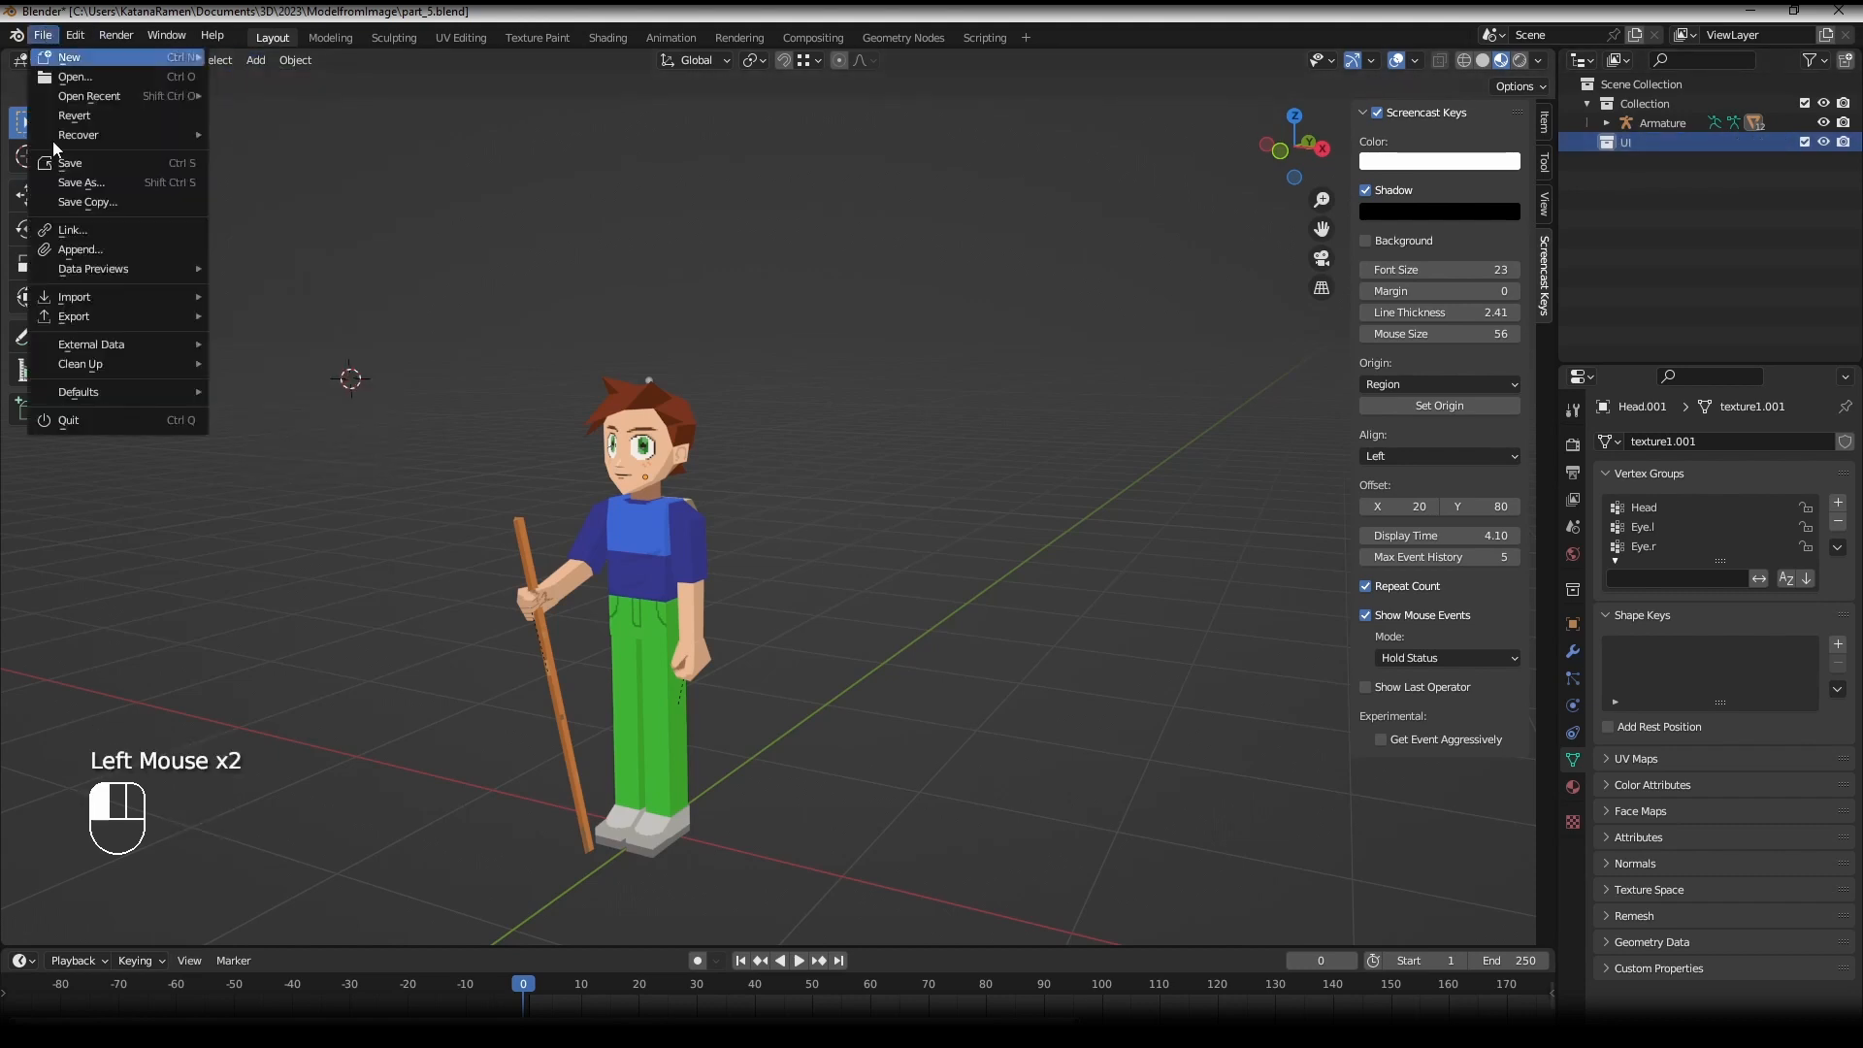
mouse_move(87, 297)
left_click(270, 588)
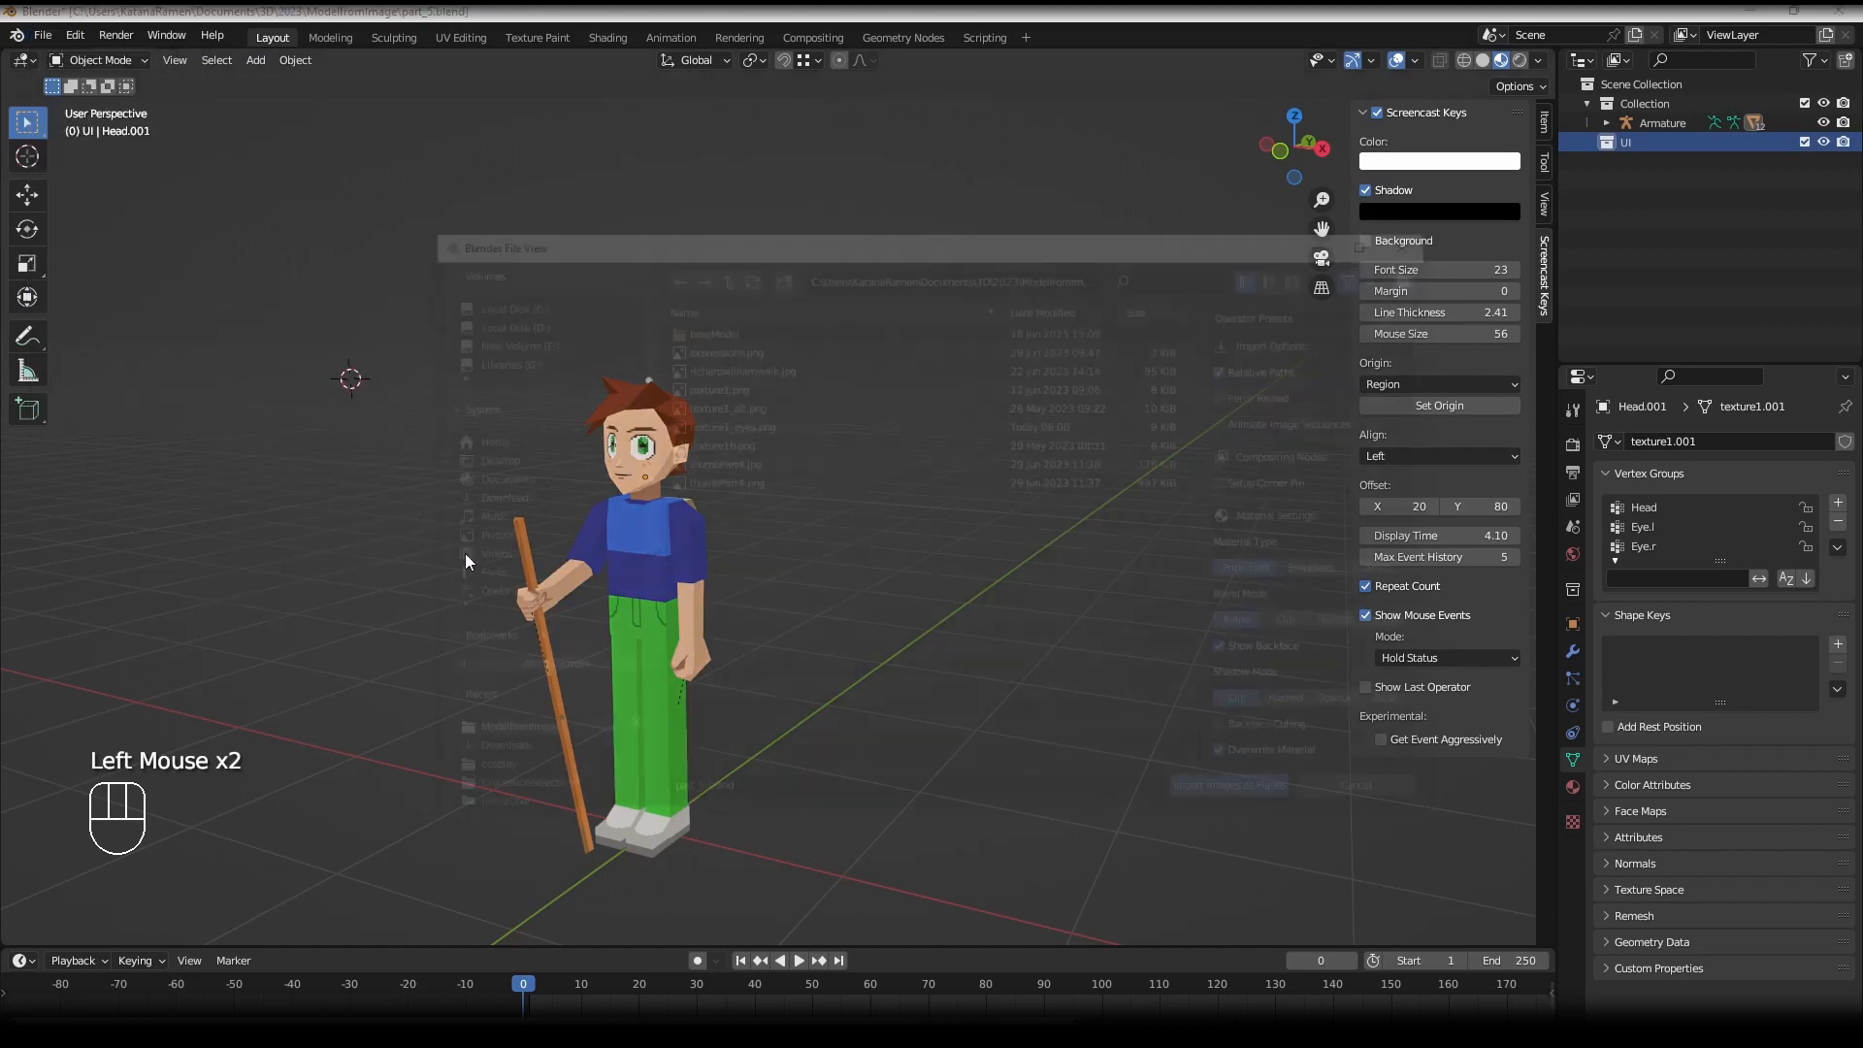
left_click(742, 347)
double_click(742, 347)
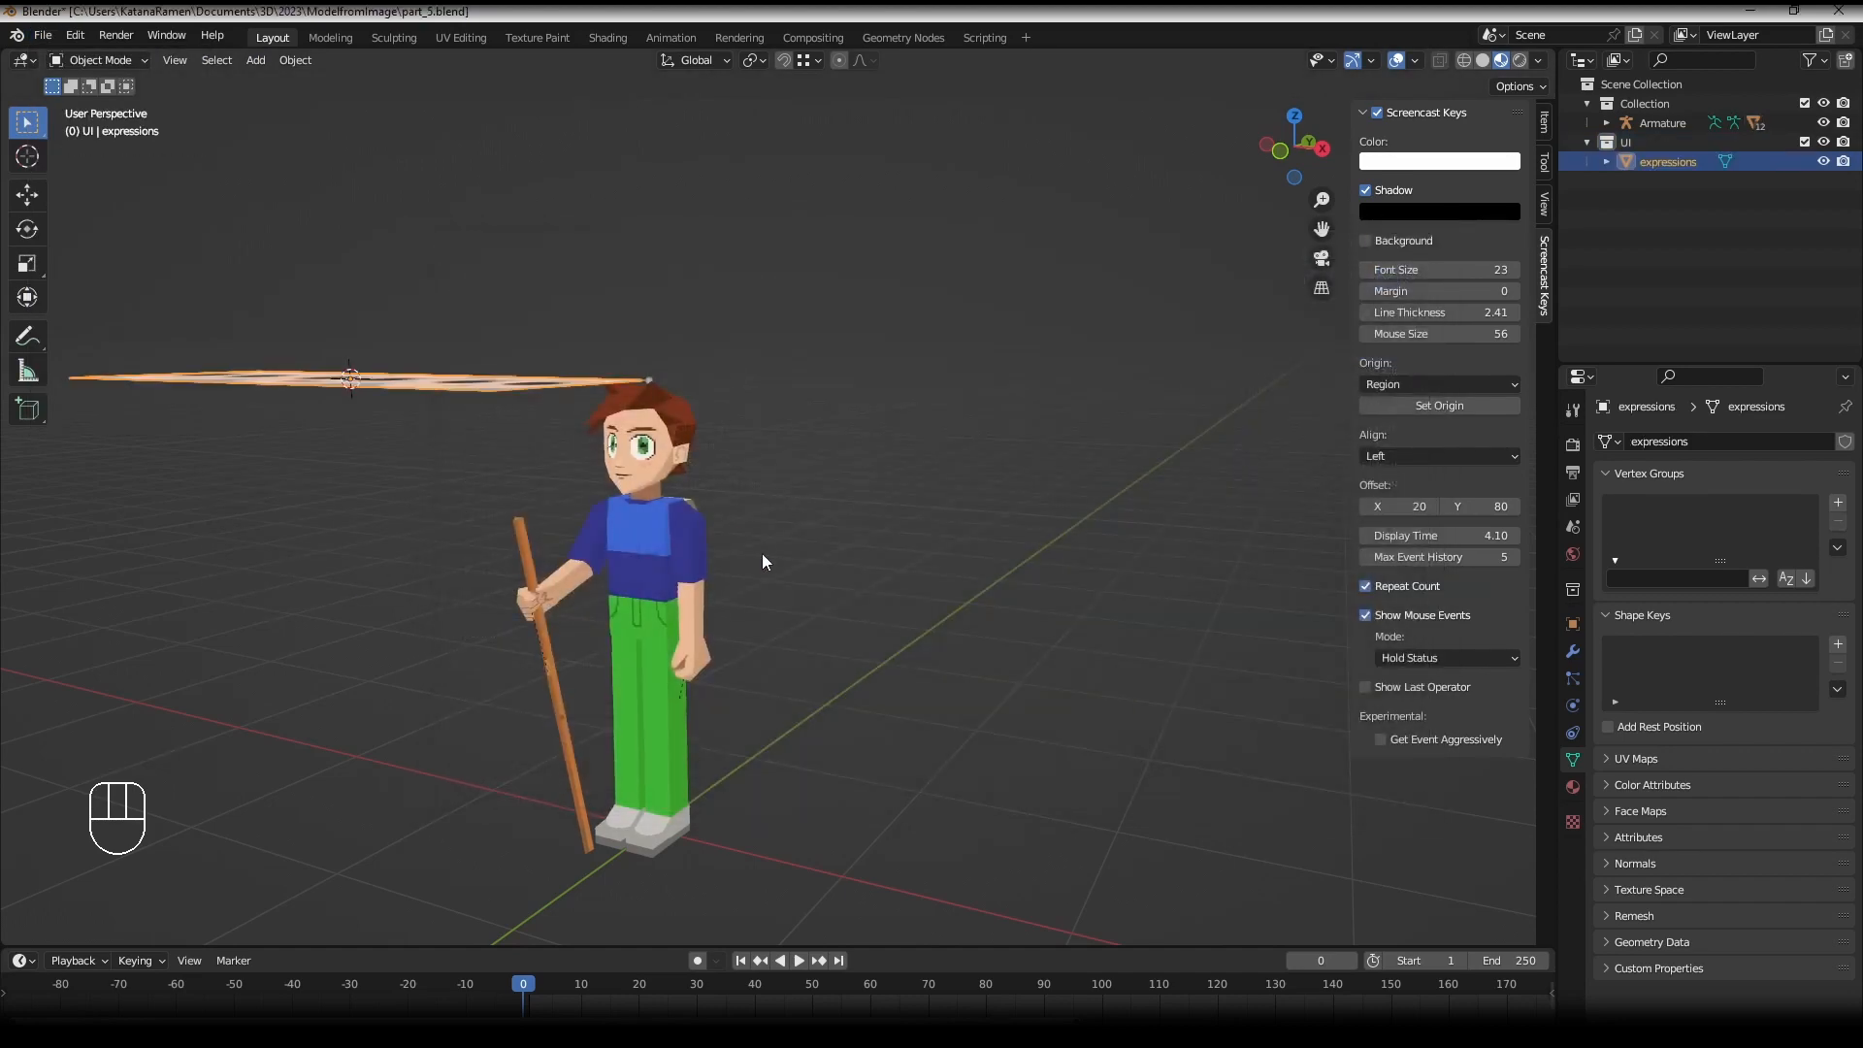
- Clear the location of the expressions plane so it sits at the world origin
key("KP_7")
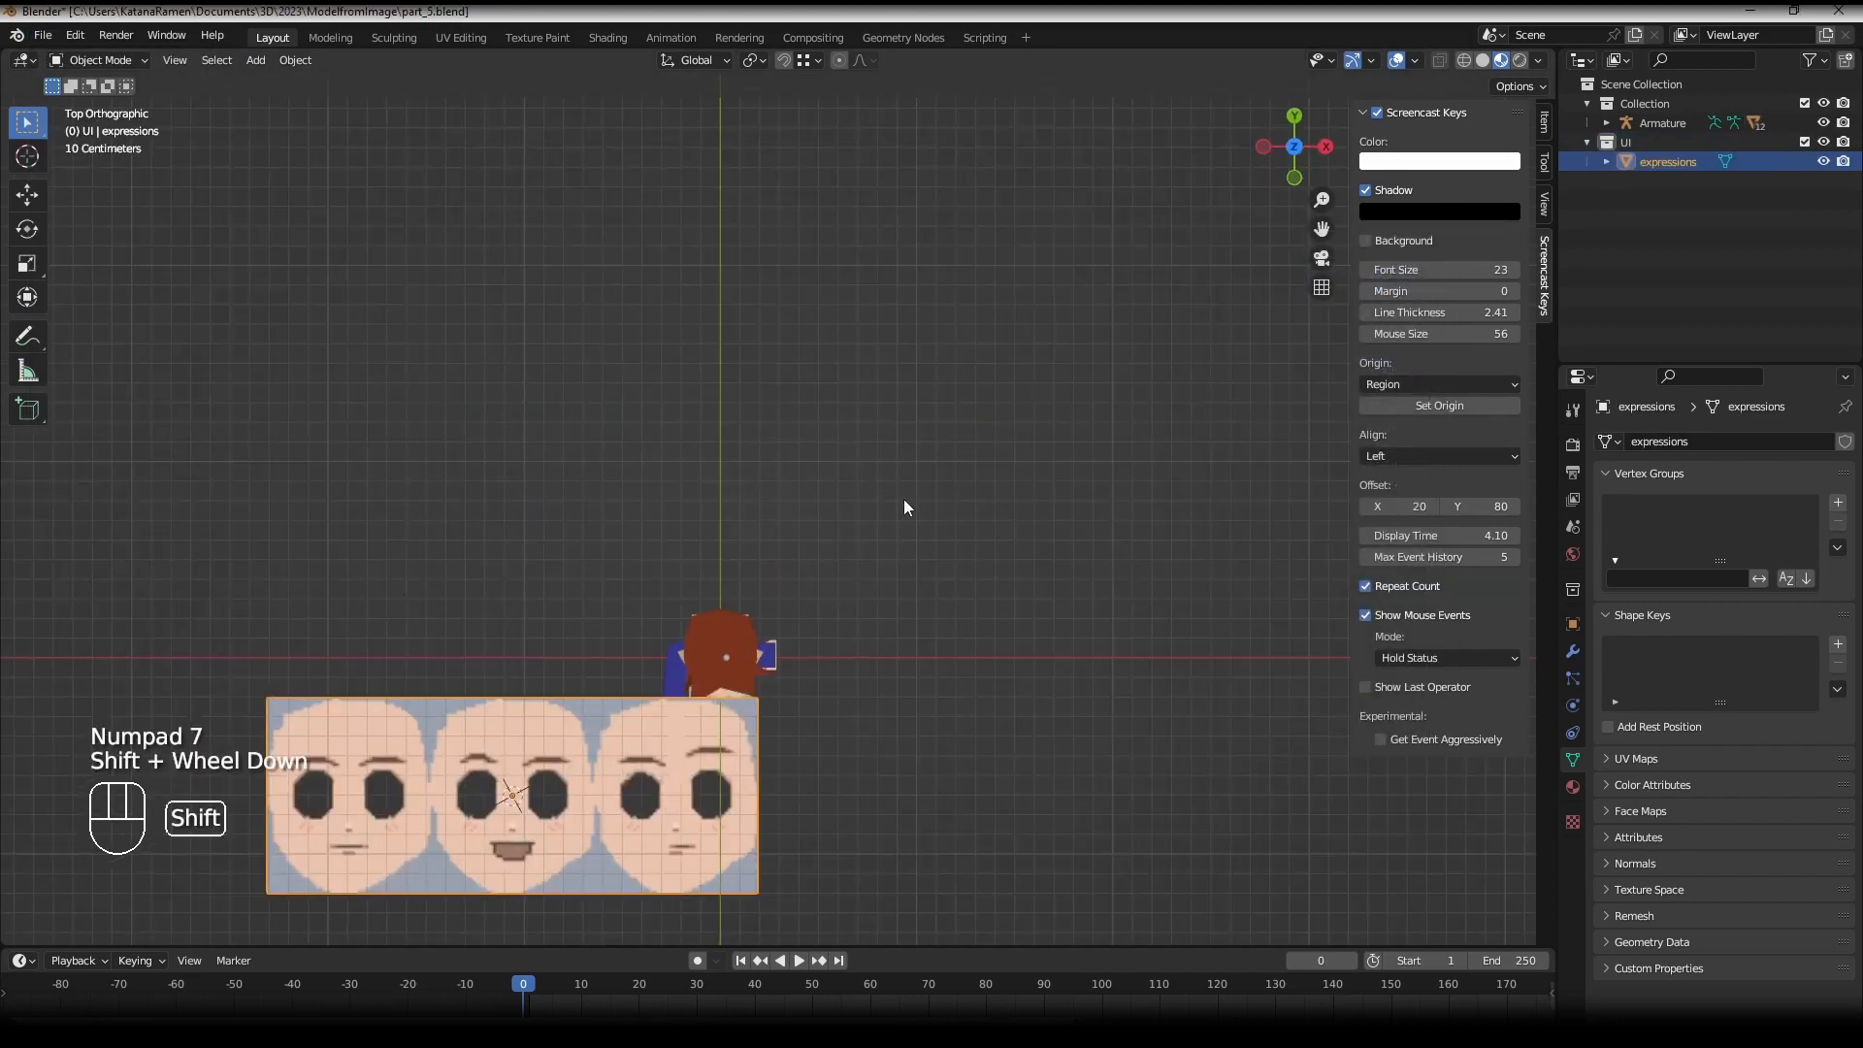
middle_click_drag(904, 498, 737, 397, "shift")
key("alt+g")
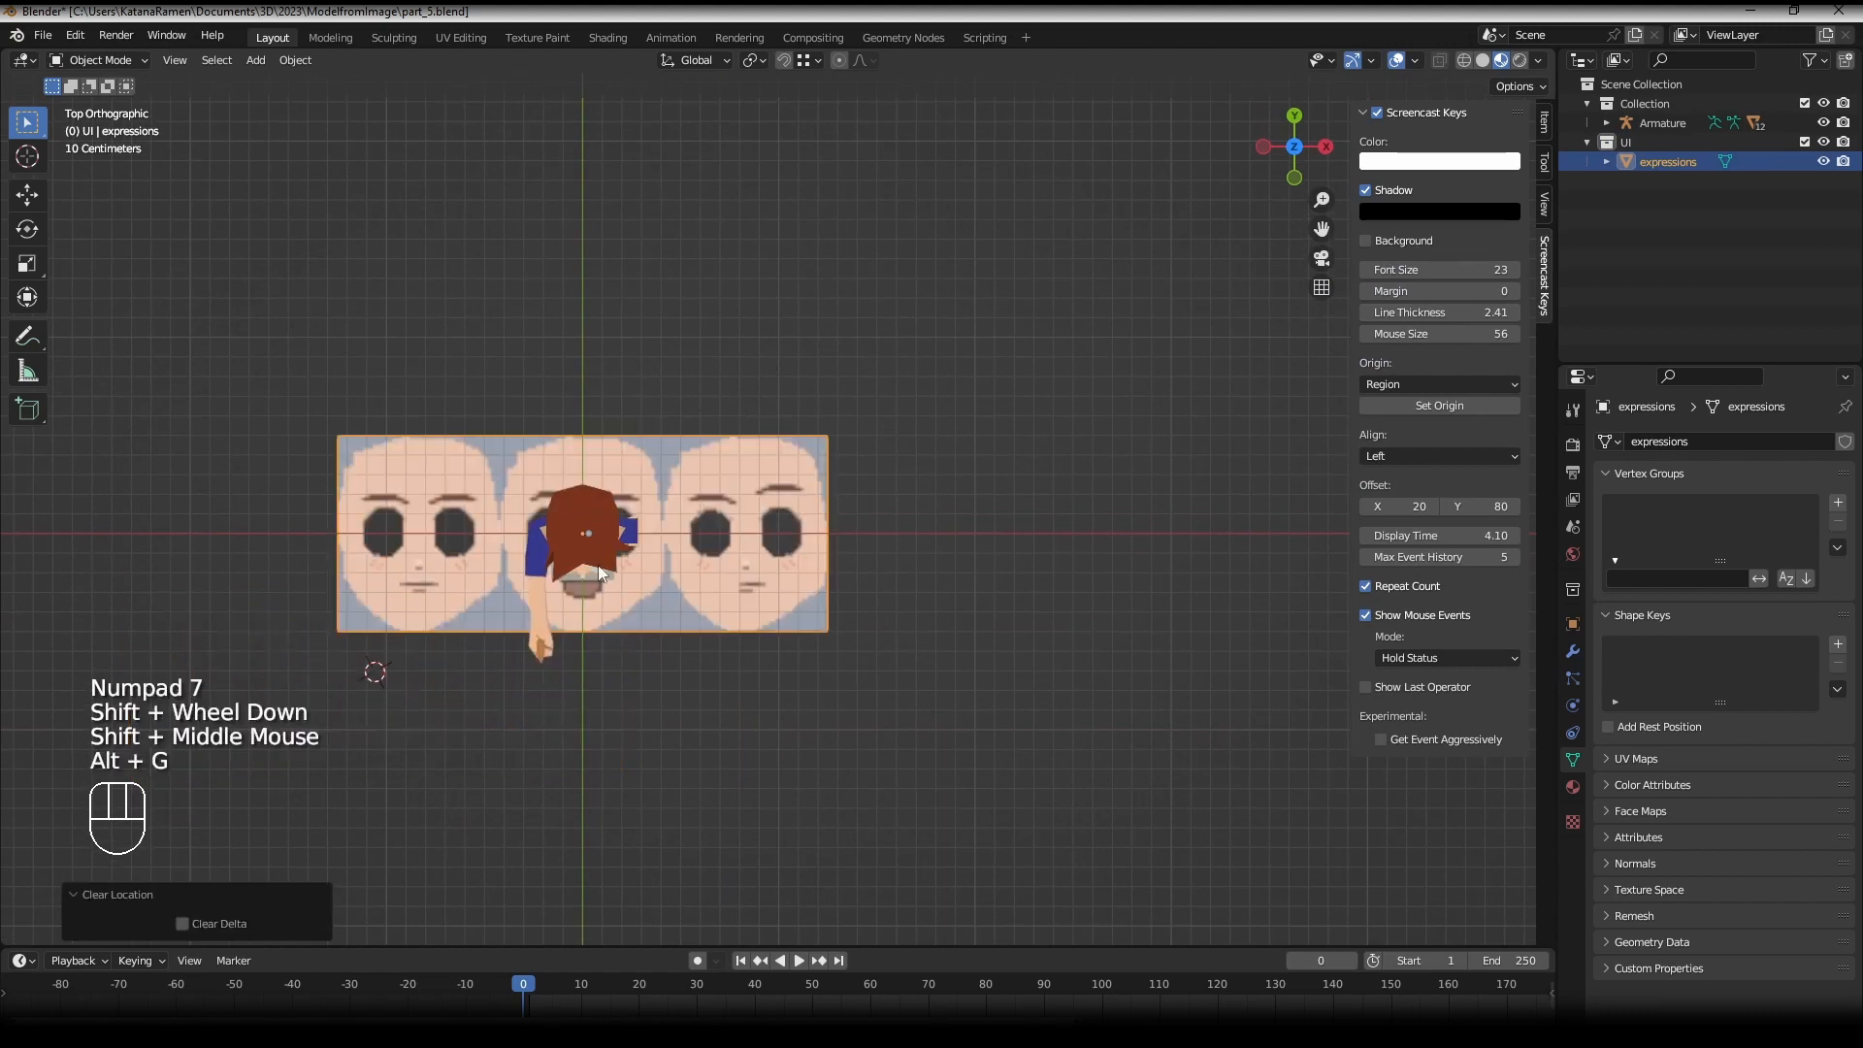
- Add a new armature to the UI collection and clear its location to the world origin
left_click(258, 62)
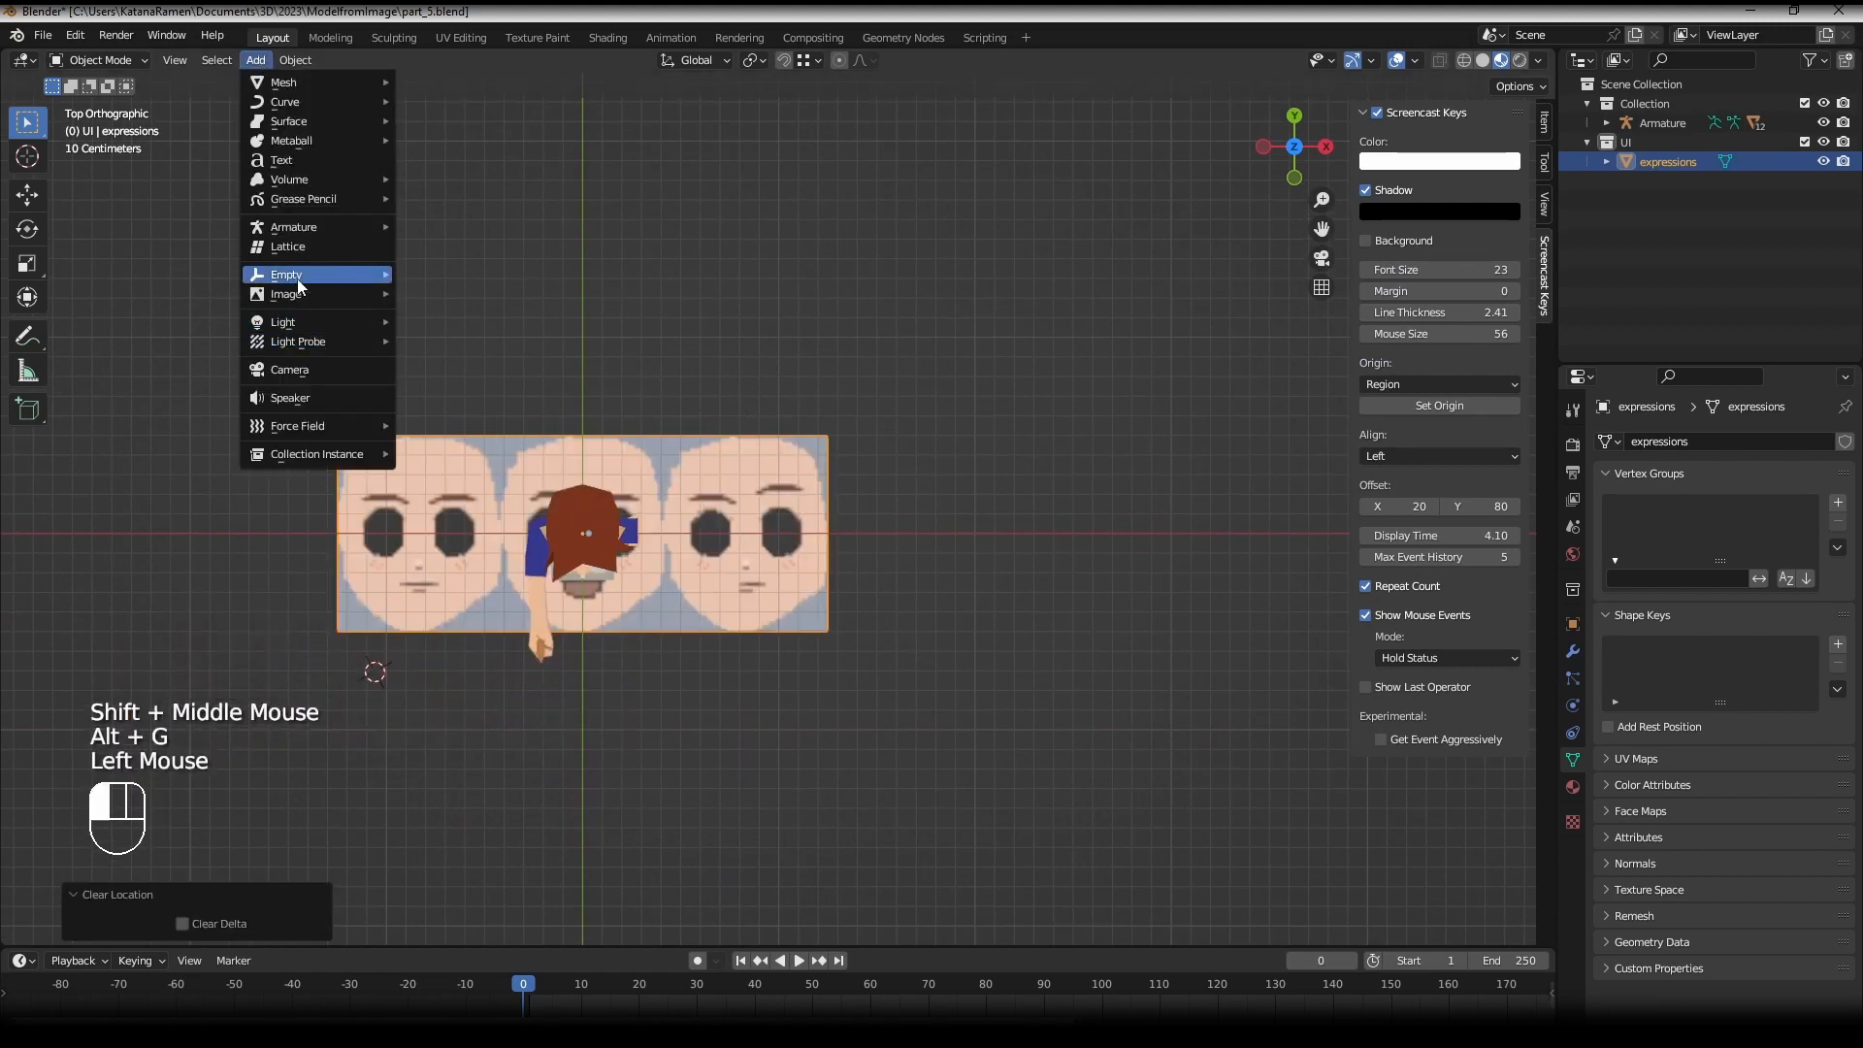
mouse_move(305, 218)
left_click(449, 226)
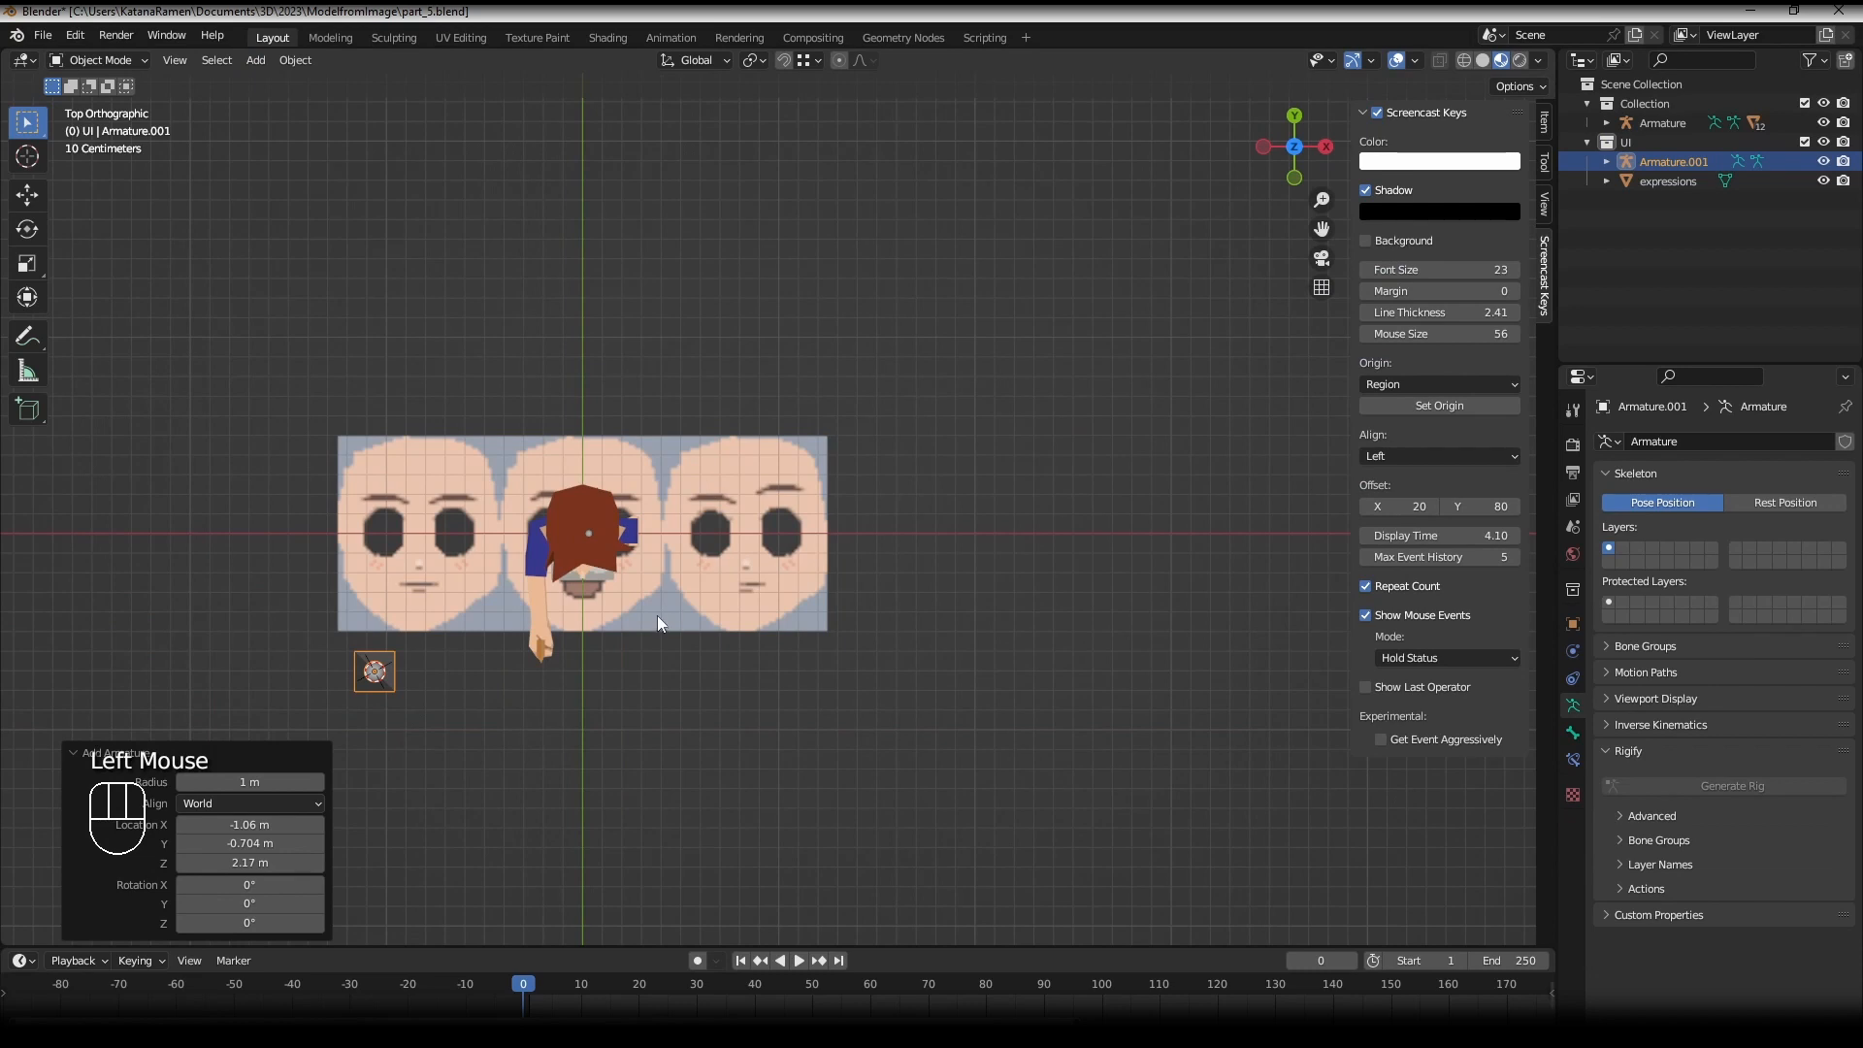
key("alt+g")
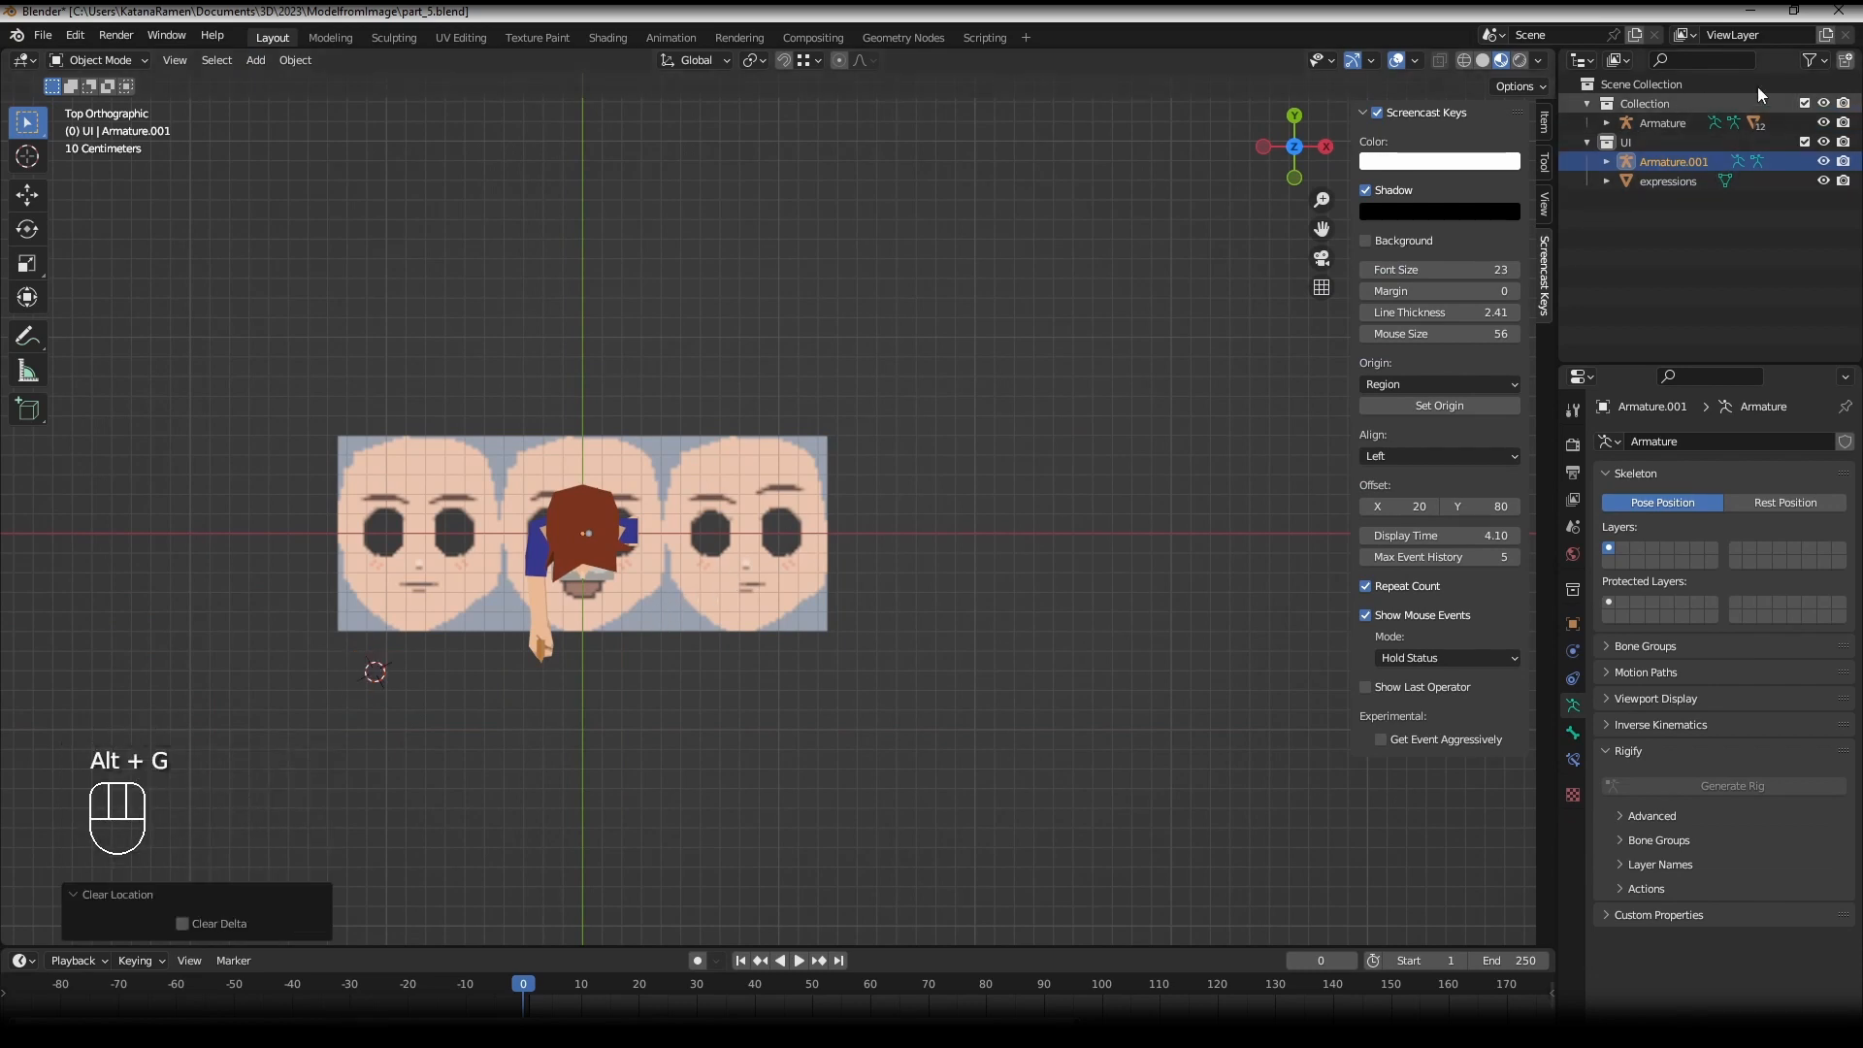
- Hide the character's collection and rename the new armature to ExpressionMenu
left_click(1827, 103)
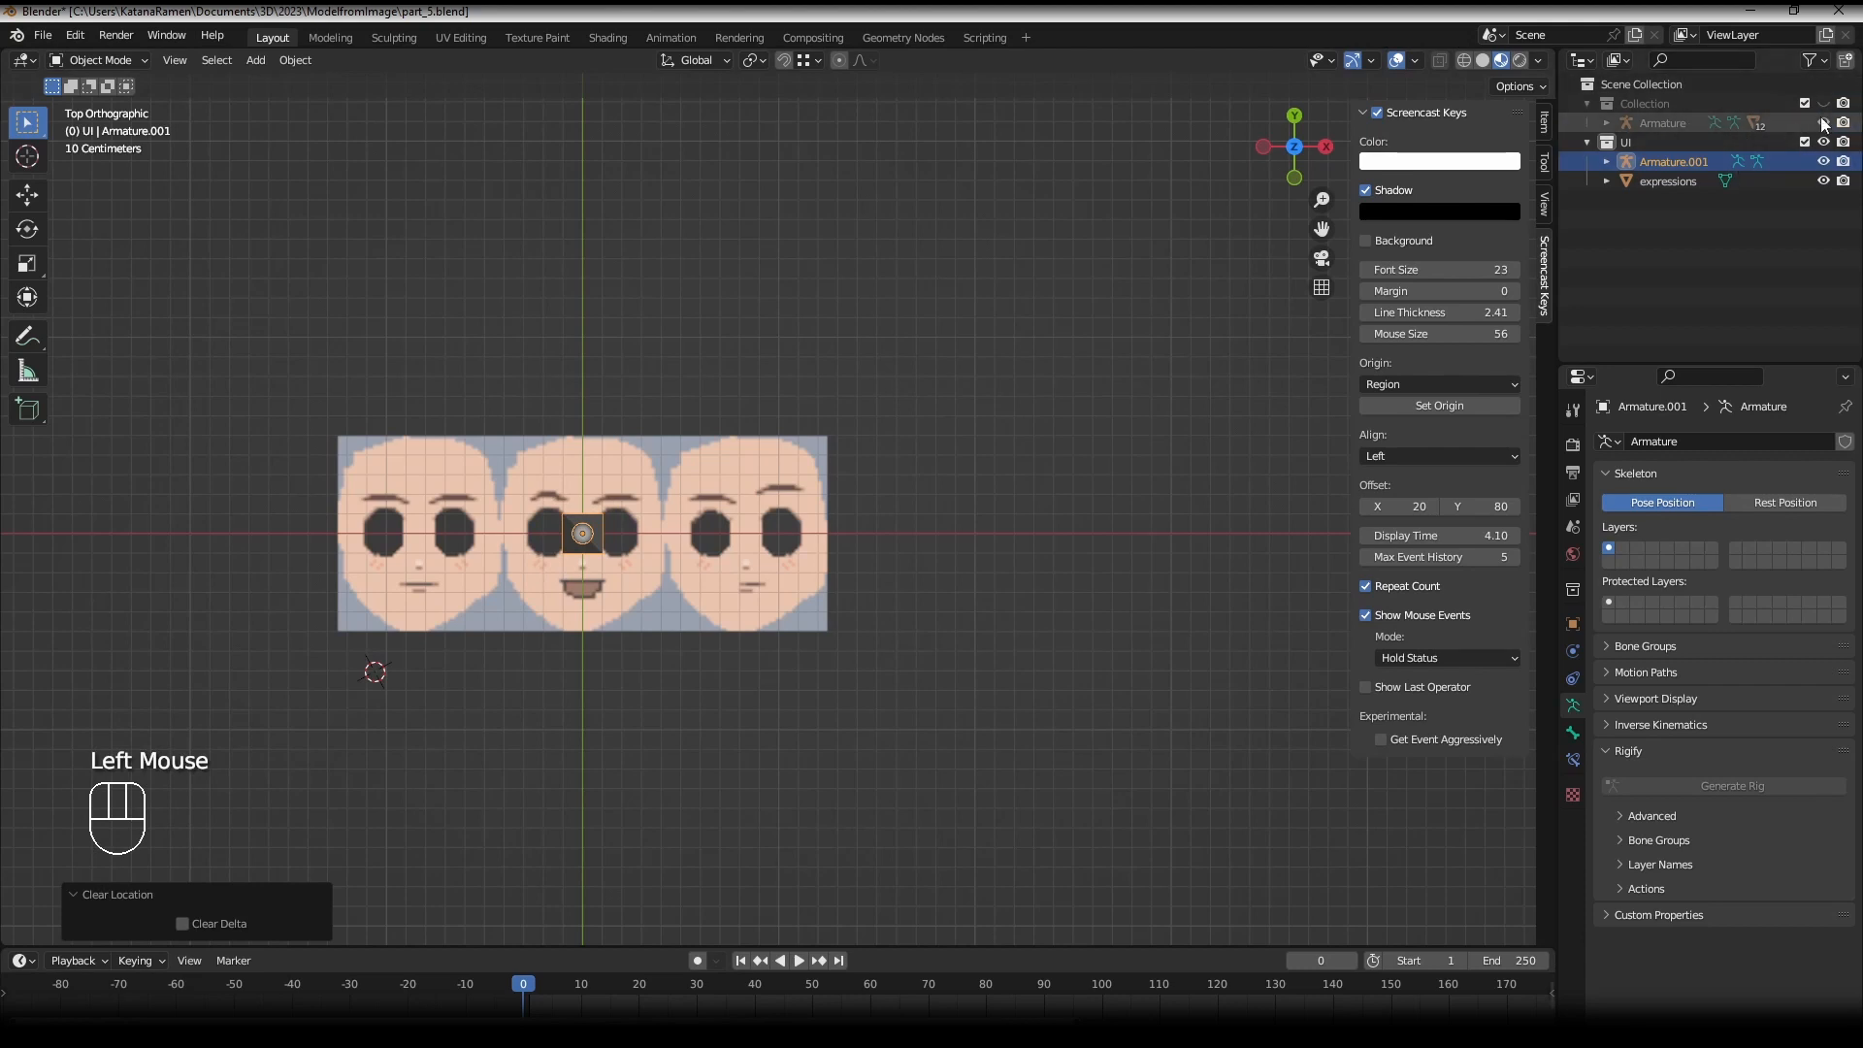
scroll(741, 471, "up", 2)
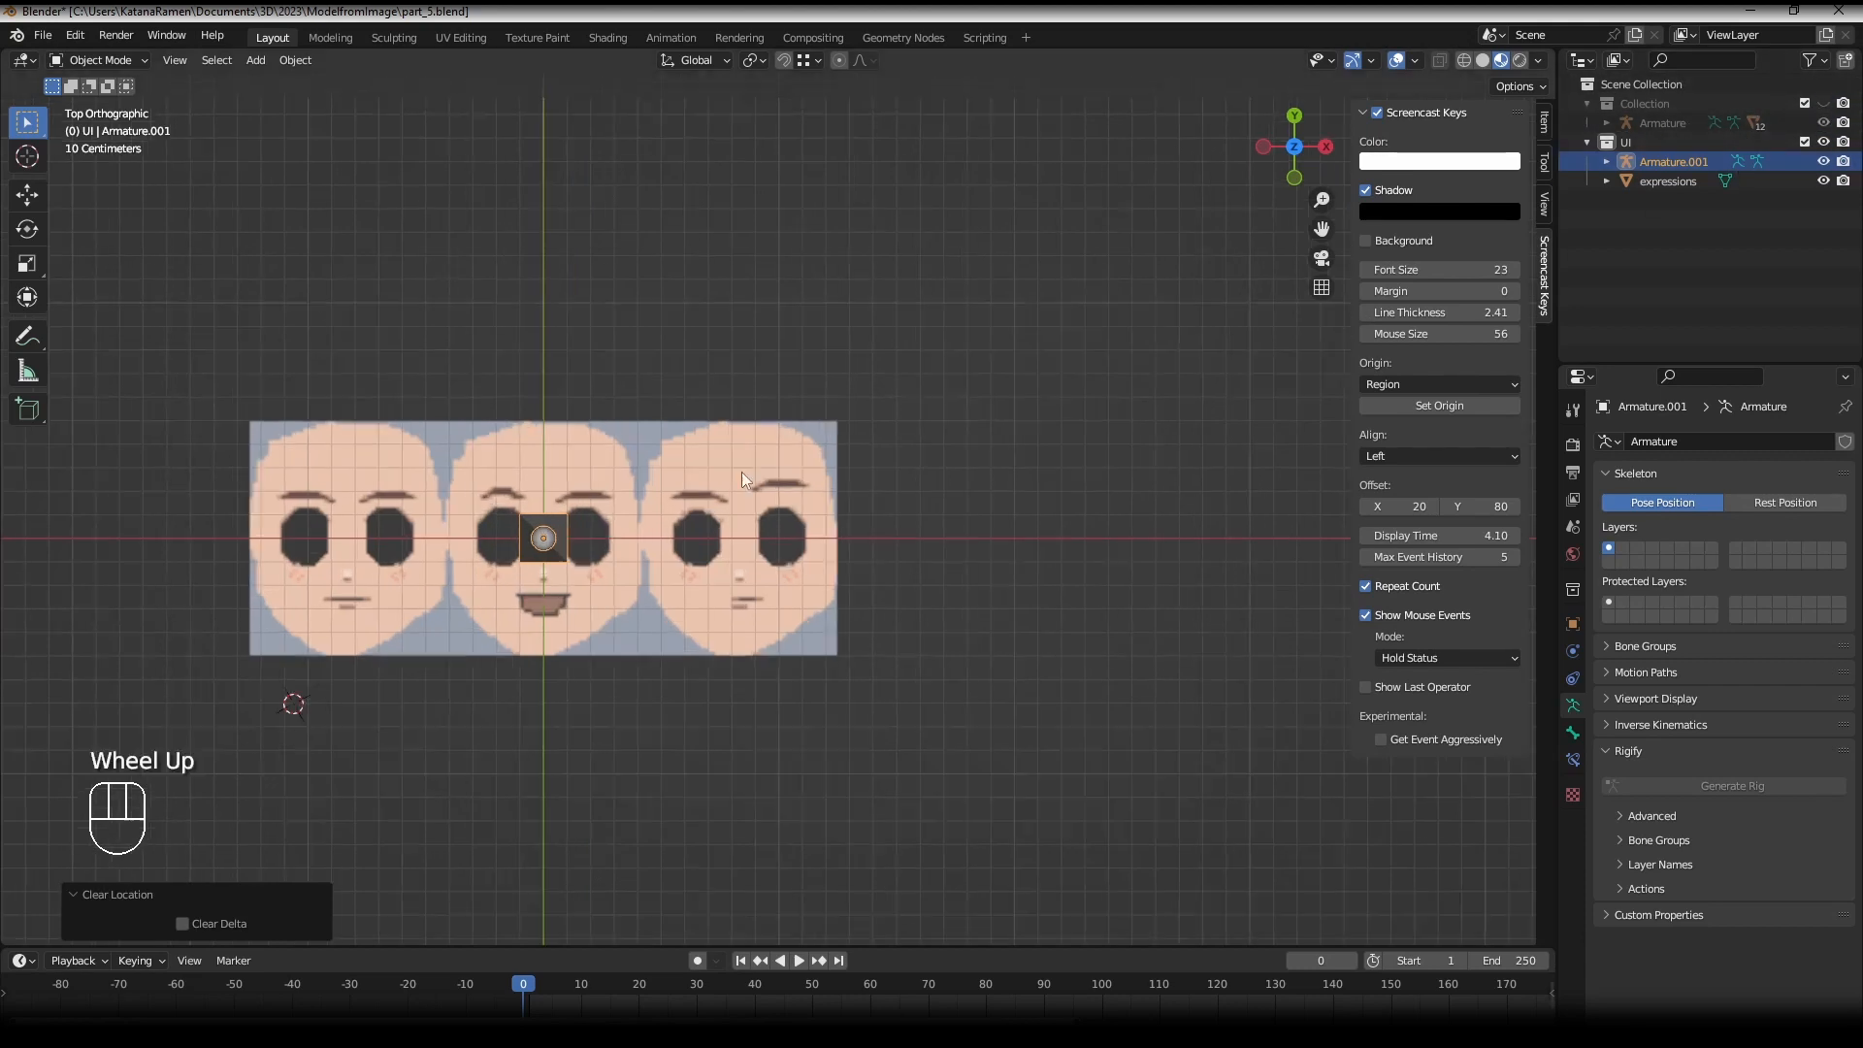
scroll(674, 627, "up", 2)
middle_click_drag(742, 471, 825, 505)
double_click(1676, 161)
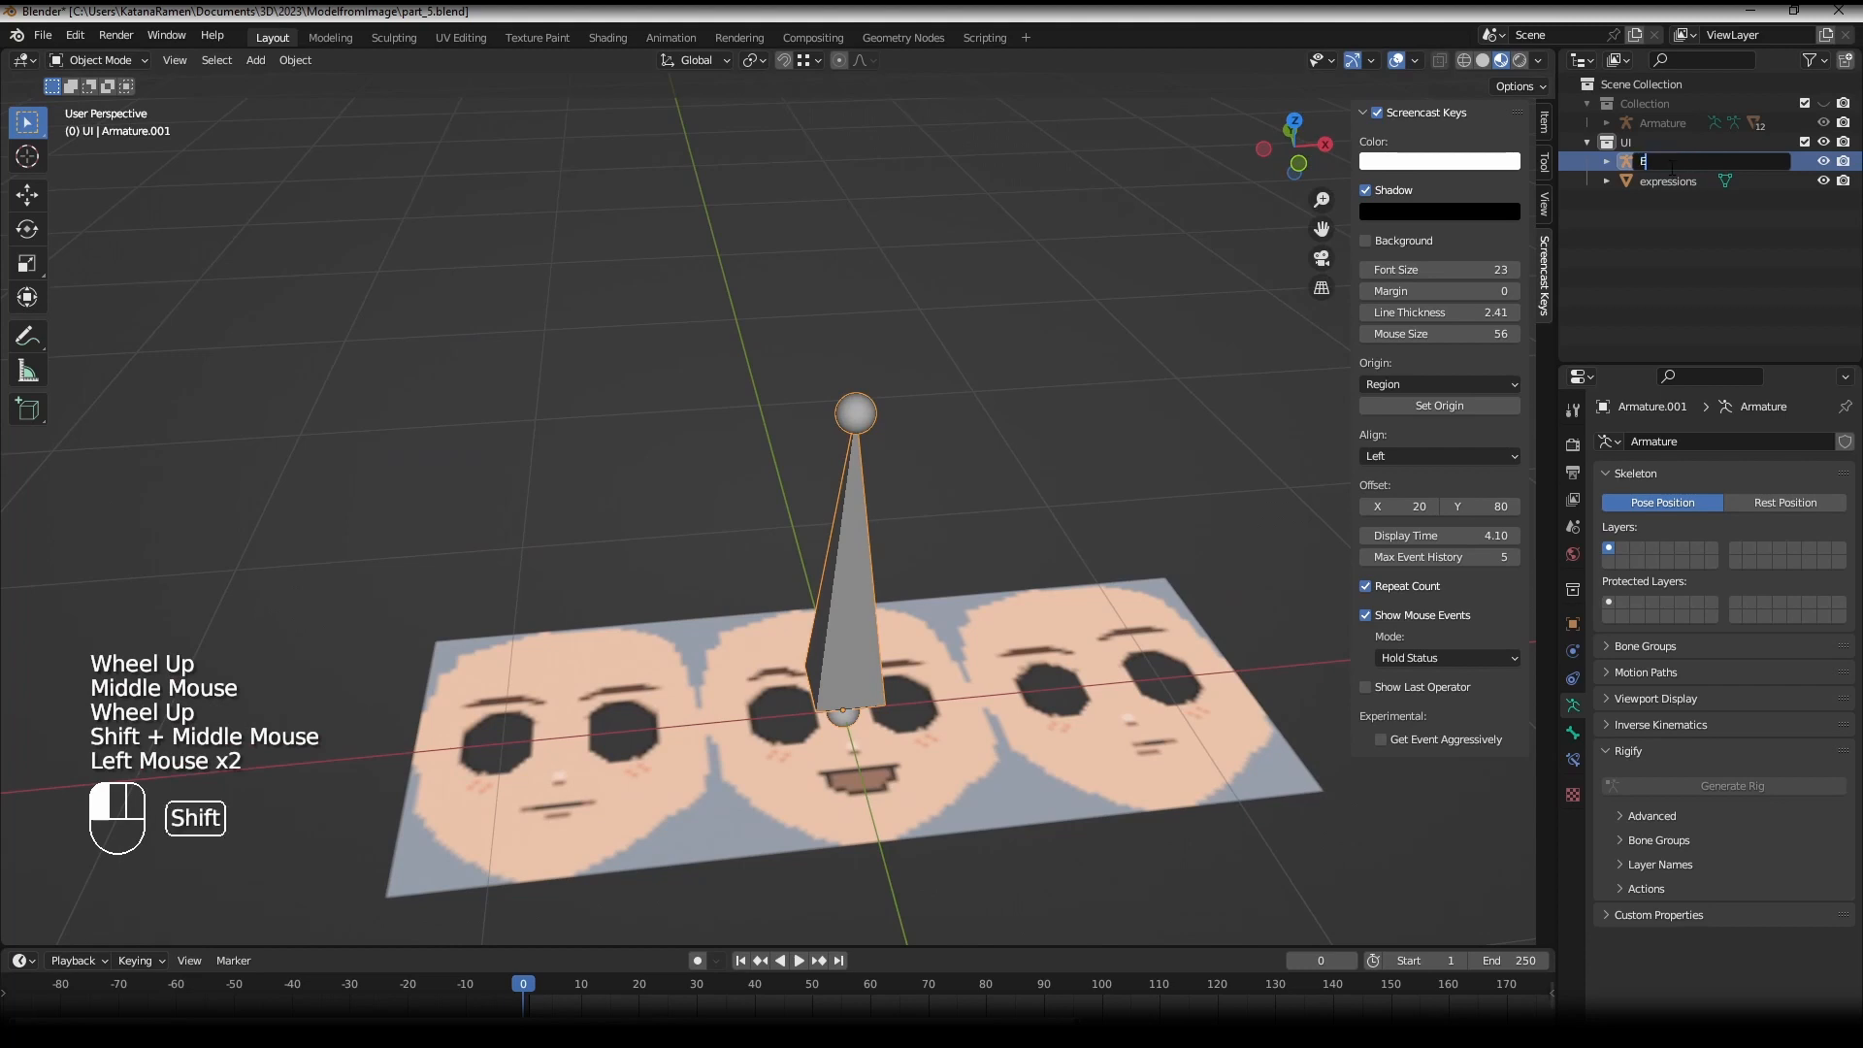
type("ExpressionMenu")
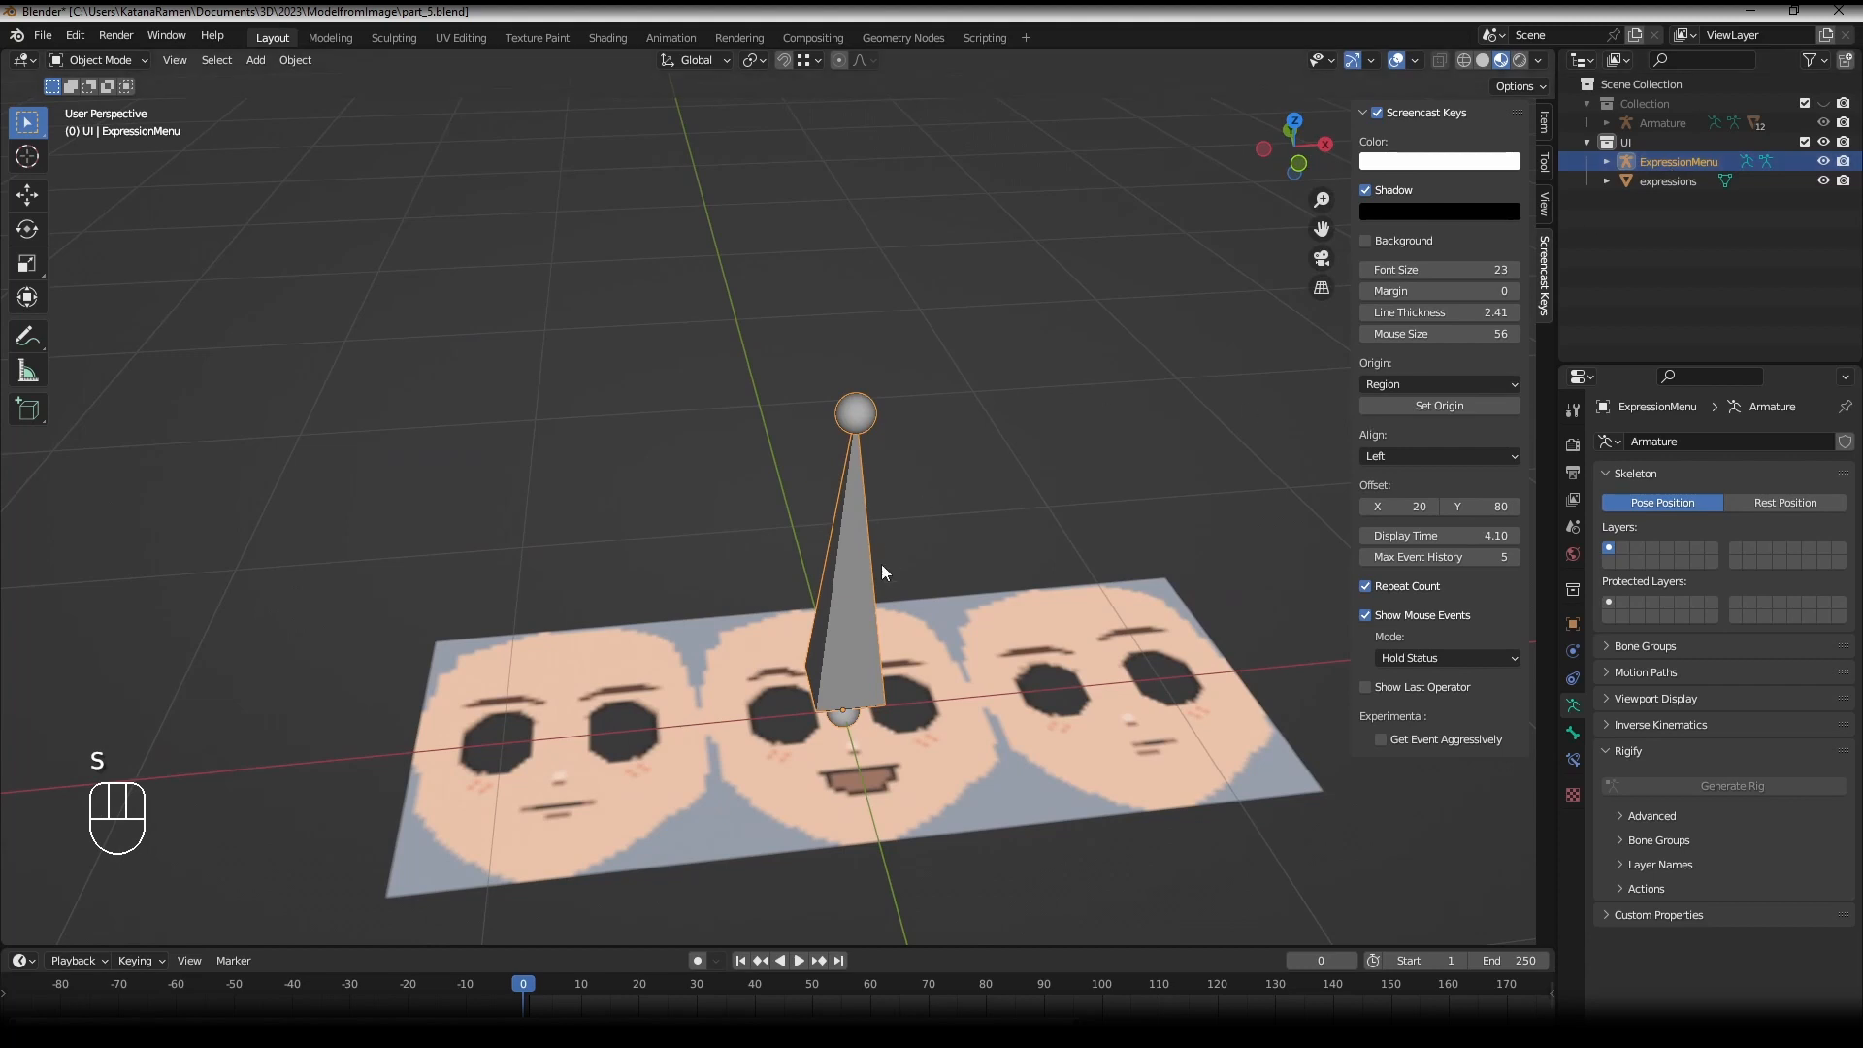
- Enter mesh editing on the expressions plane from the top view and turn on increment snapping
key("KP_7")
right_click(878, 415)
key("ctrl+z")
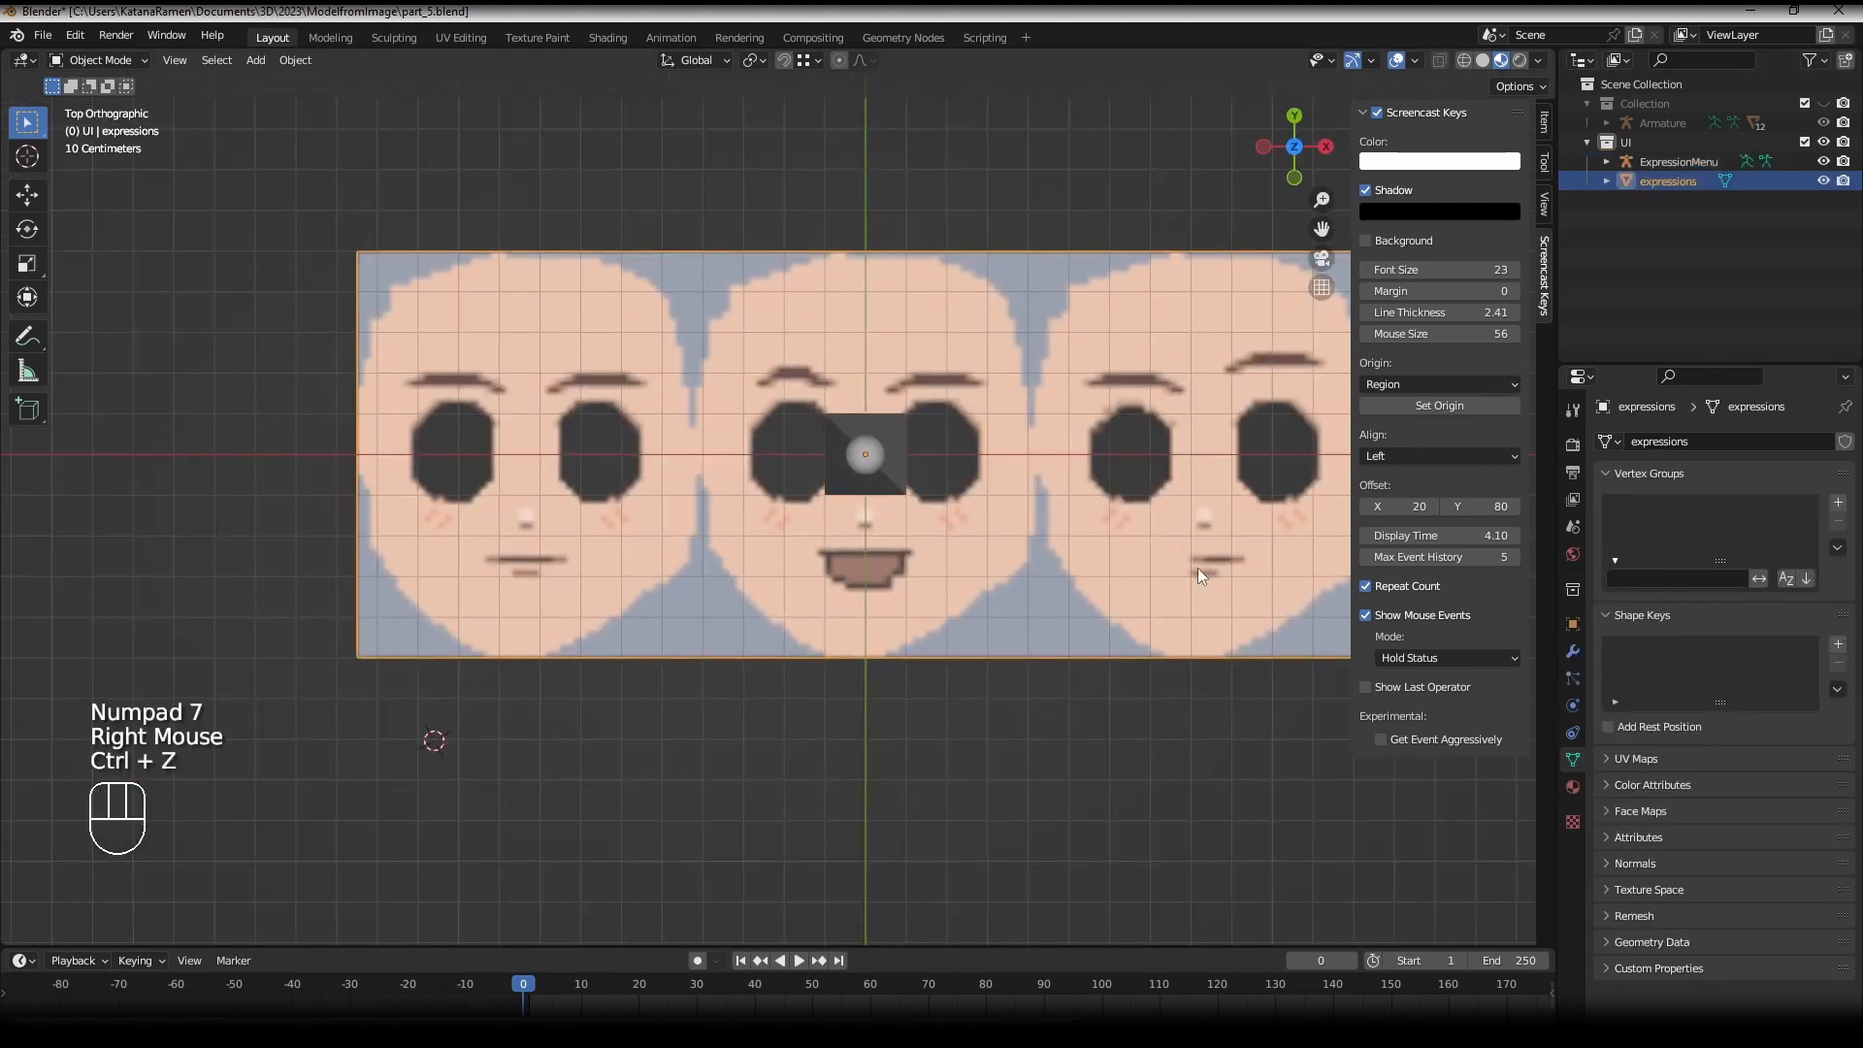
scroll(624, 333, "down", 3)
key("Tab")
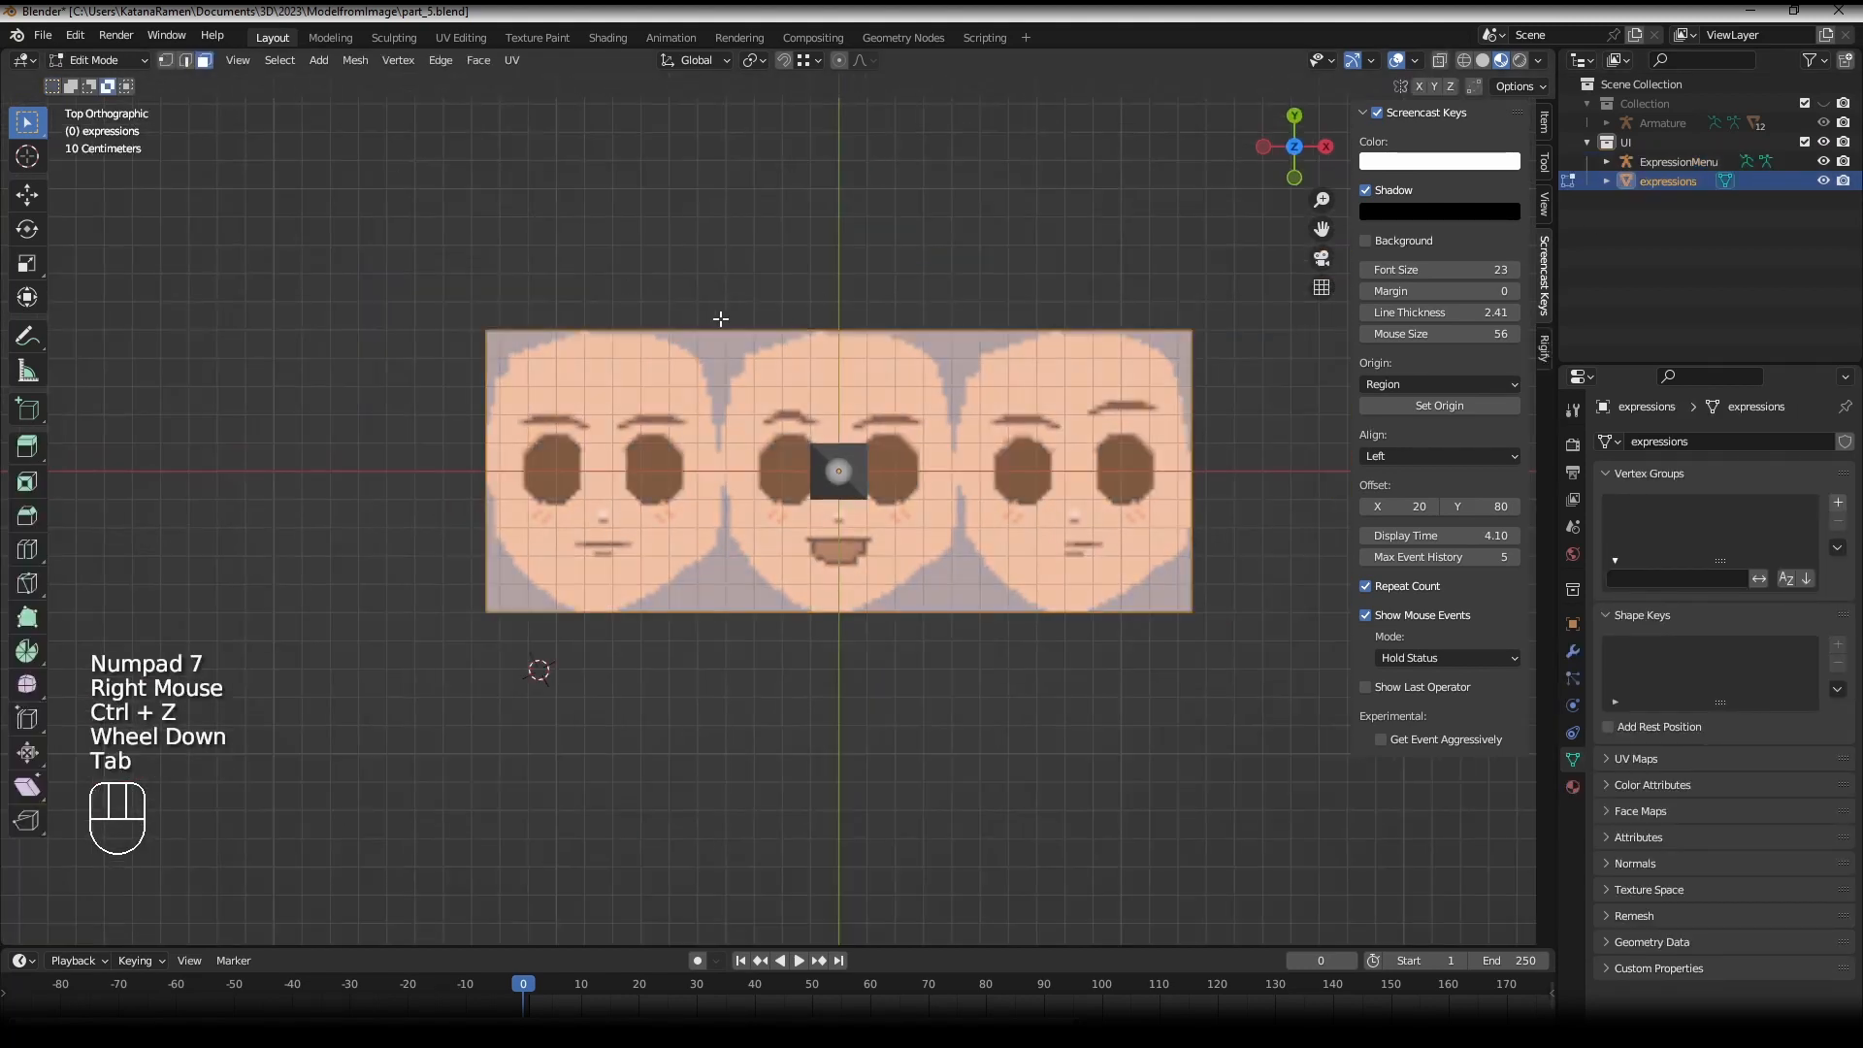
key("g")
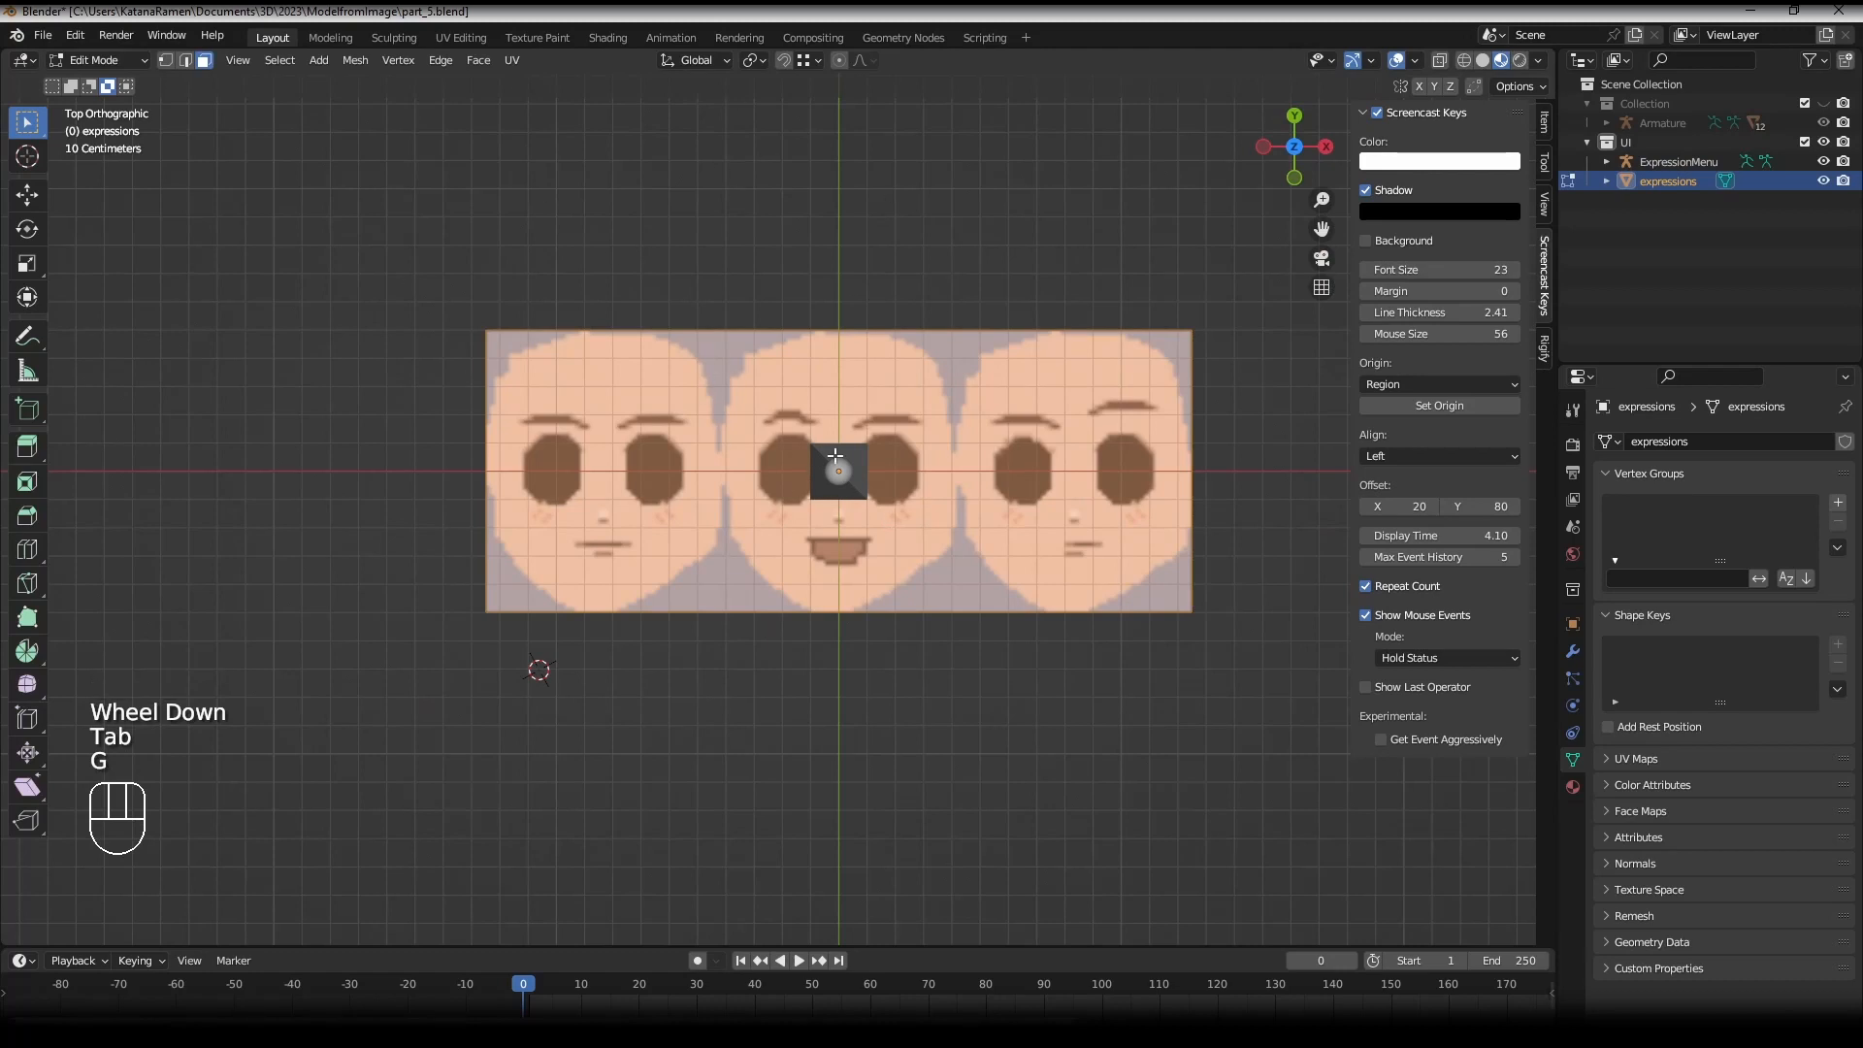
key("g")
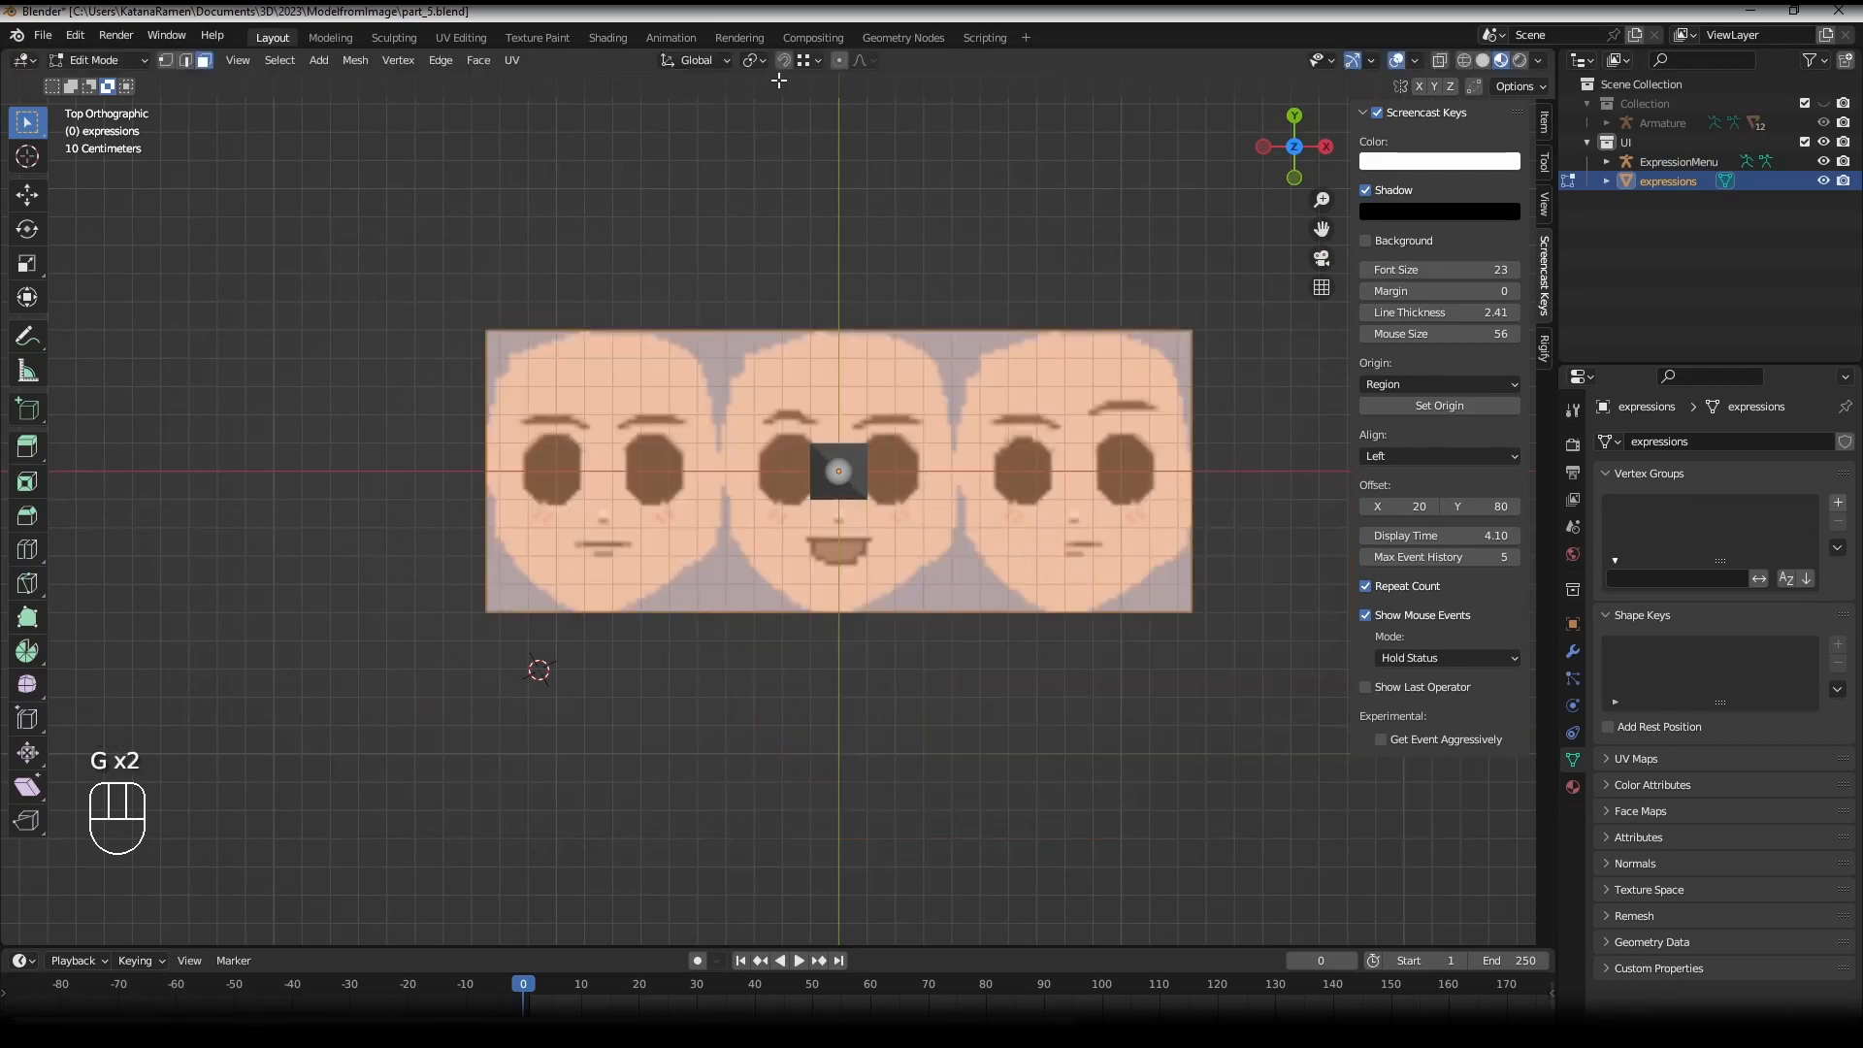
left_click(807, 60)
left_click(762, 120)
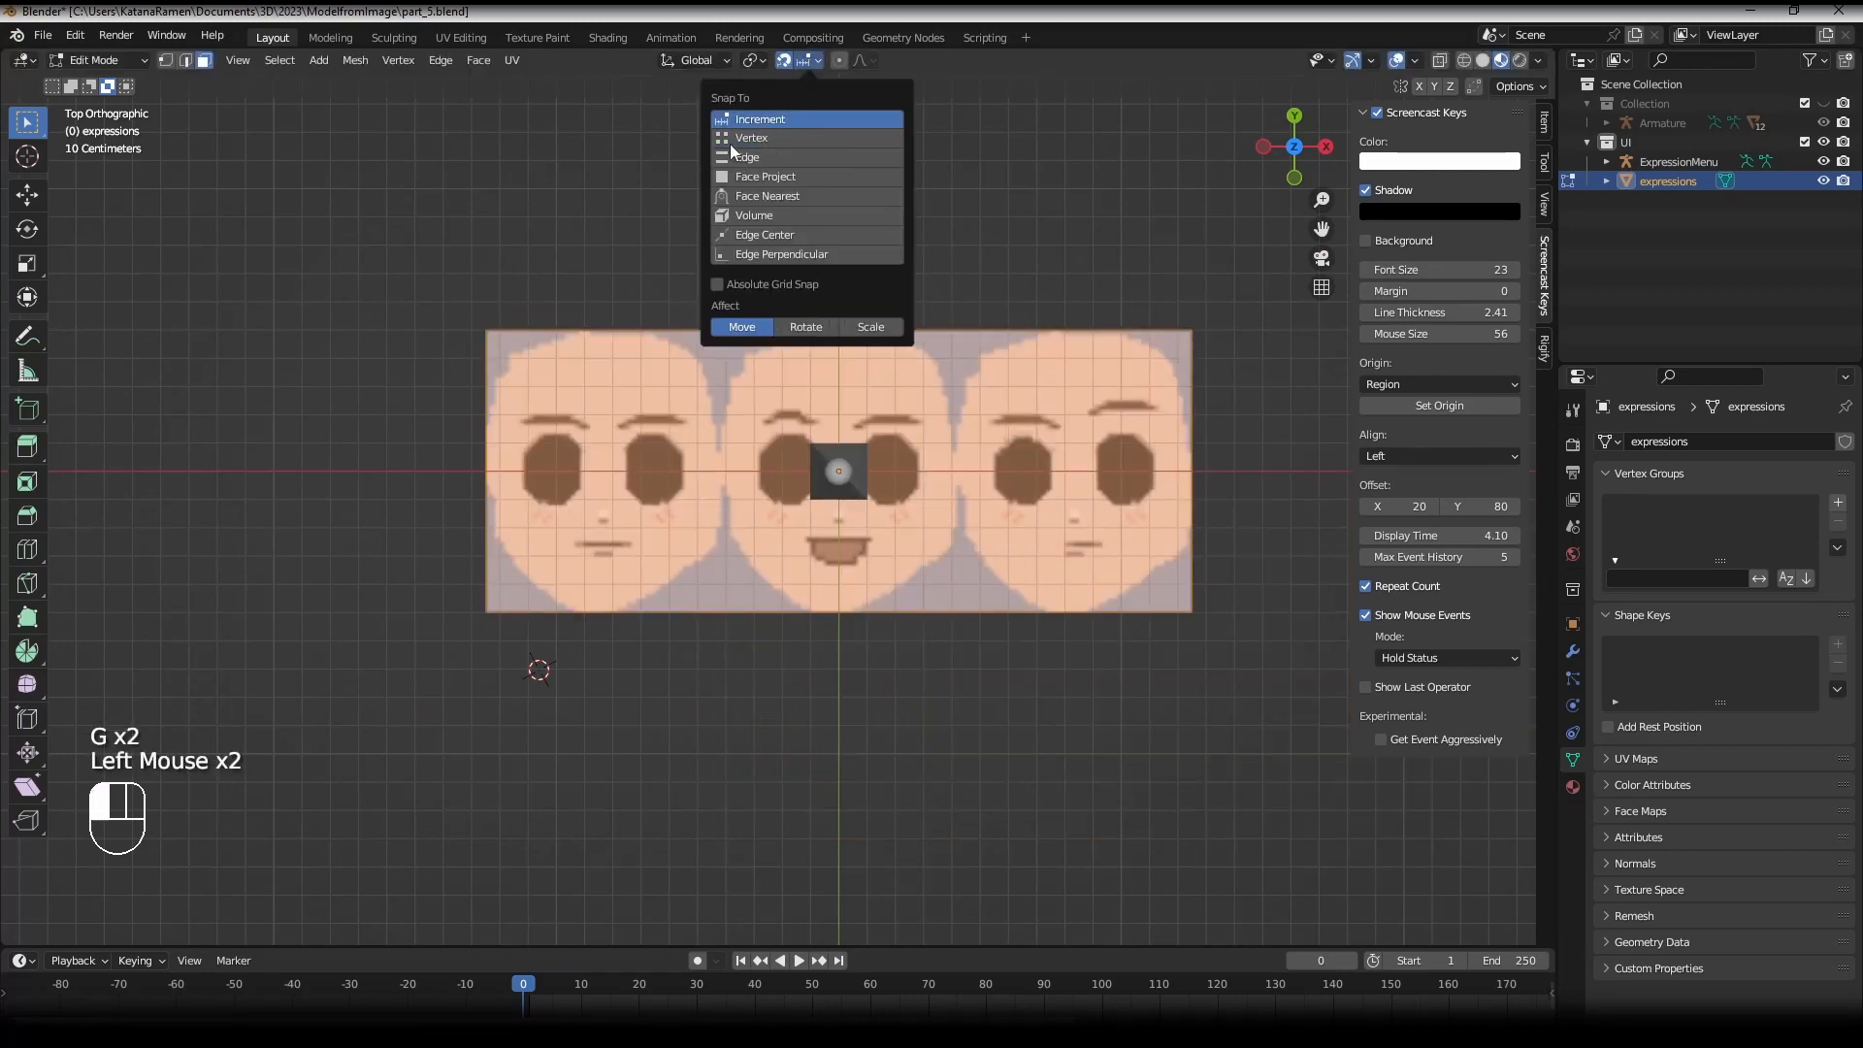
- Move the expressions plane's geometry in grid increments so its upper-left corner sits at the object's origin, then leave mesh editing
key("g")
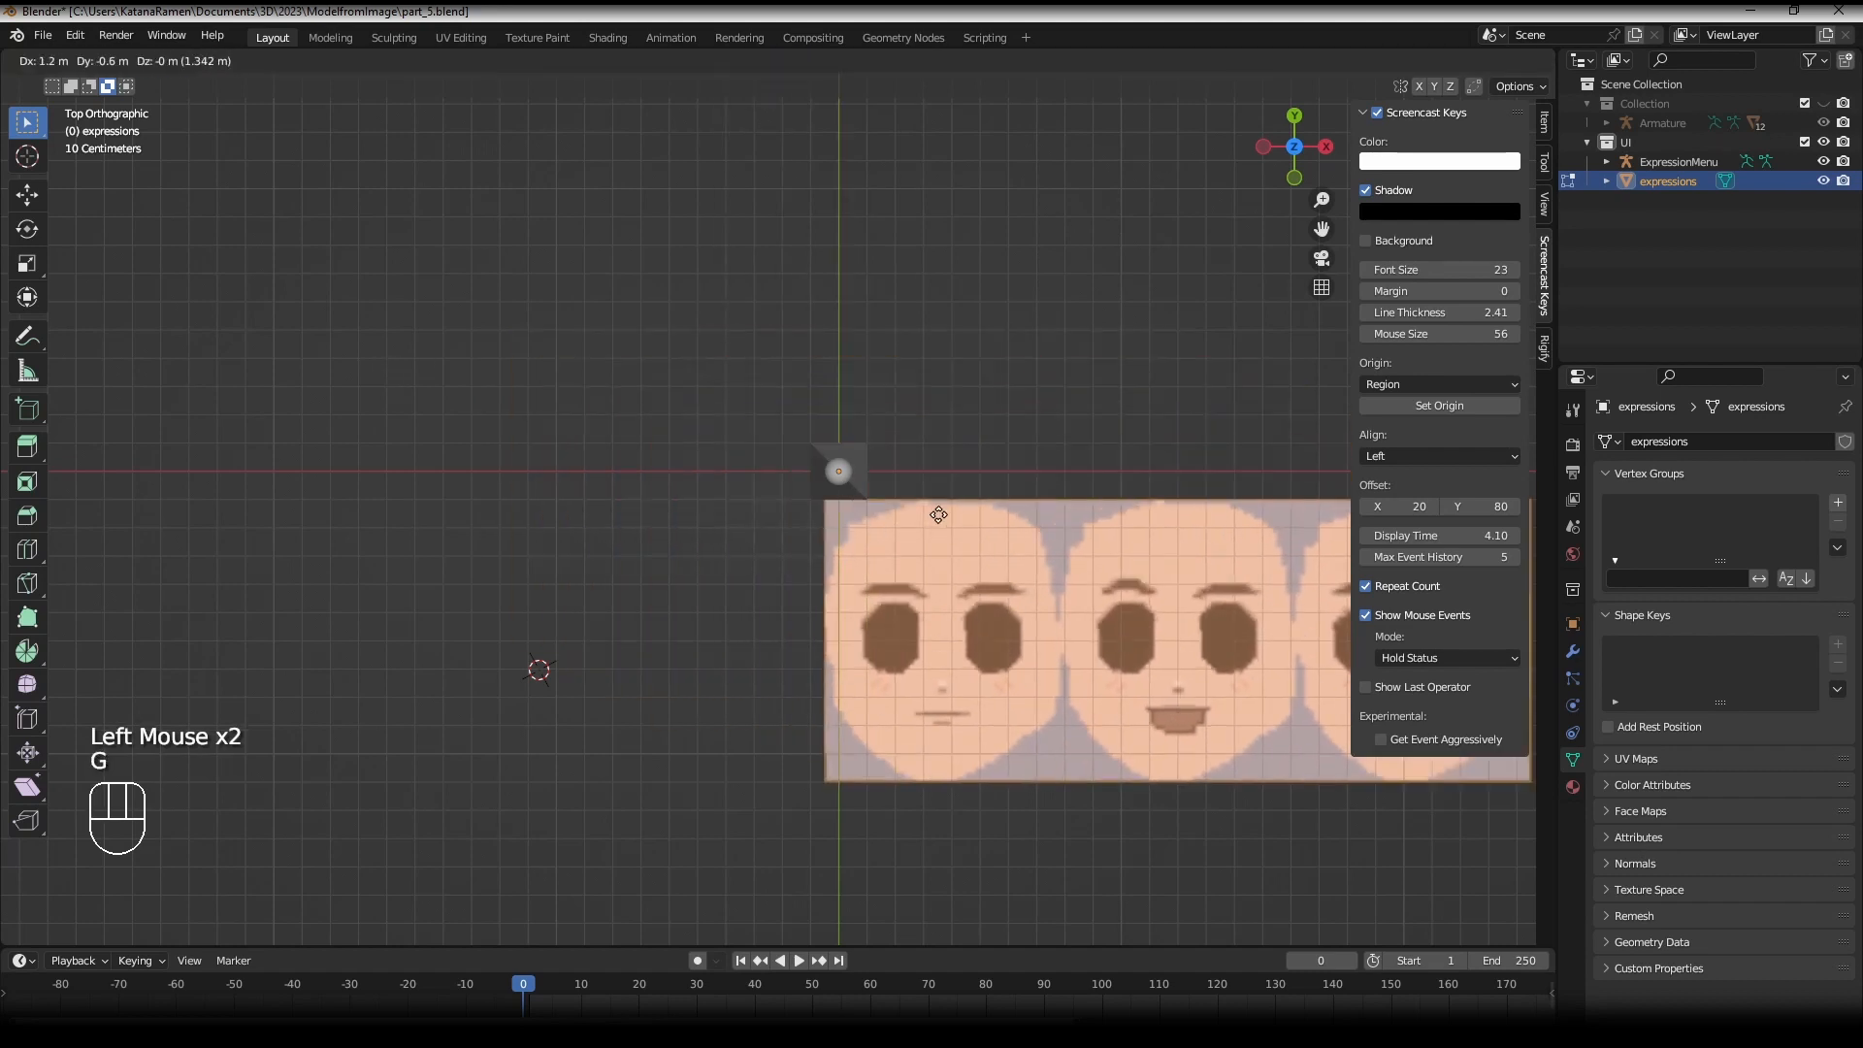
left_click(929, 495)
middle_click_drag(930, 496, 752, 501, "shift")
key("g")
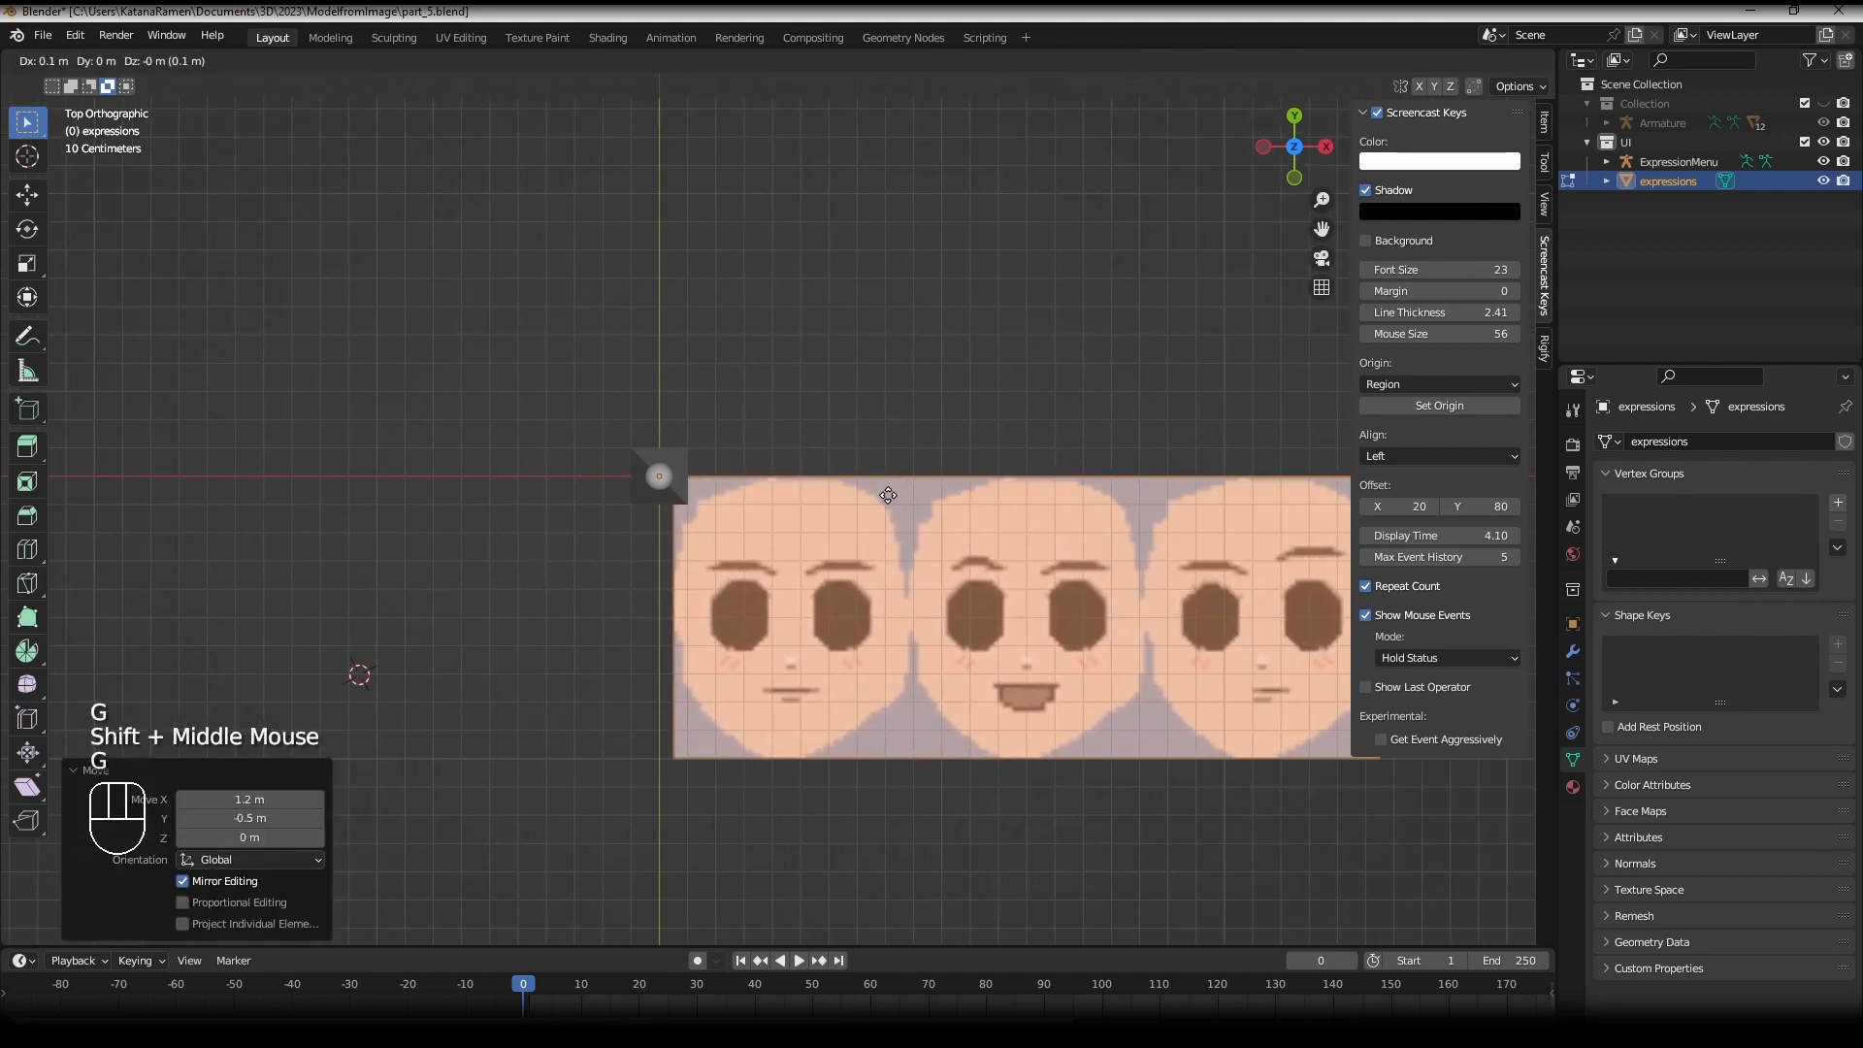
scroll(868, 492, "up", 2)
key("g")
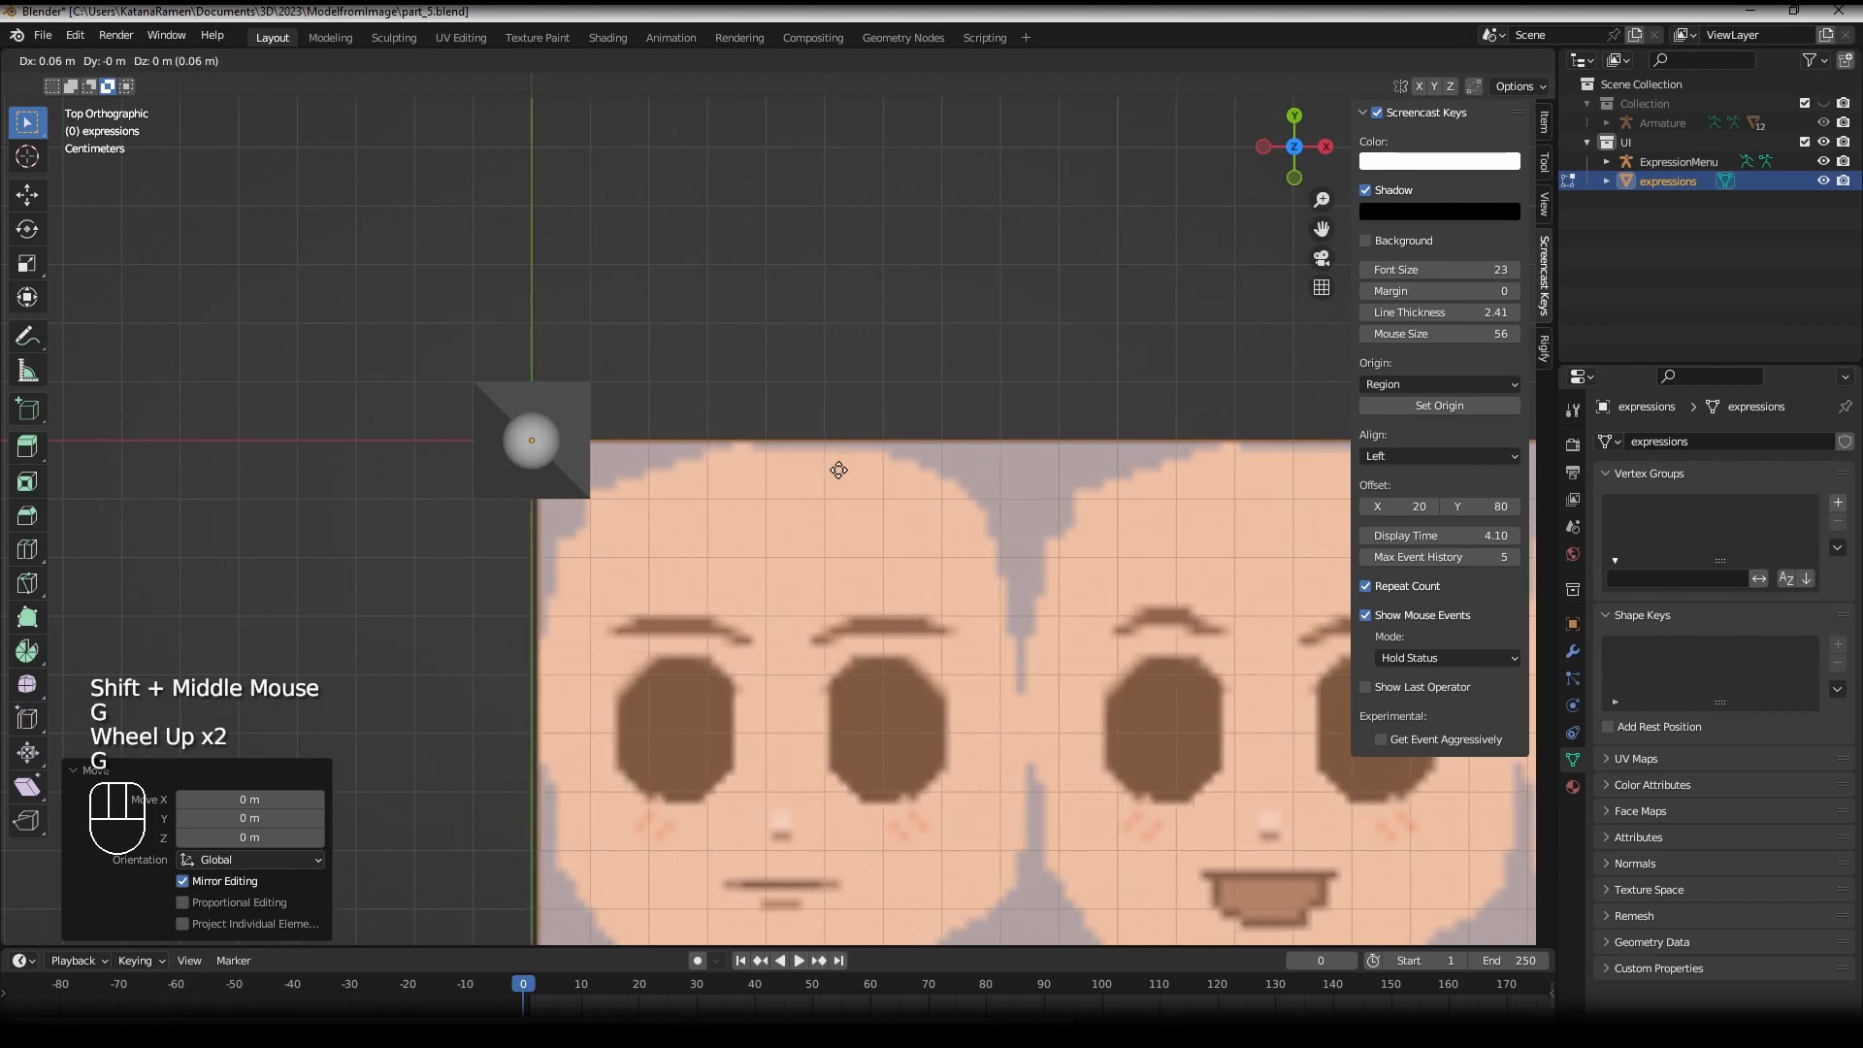
left_click(833, 466)
scroll(815, 433, "down", 3)
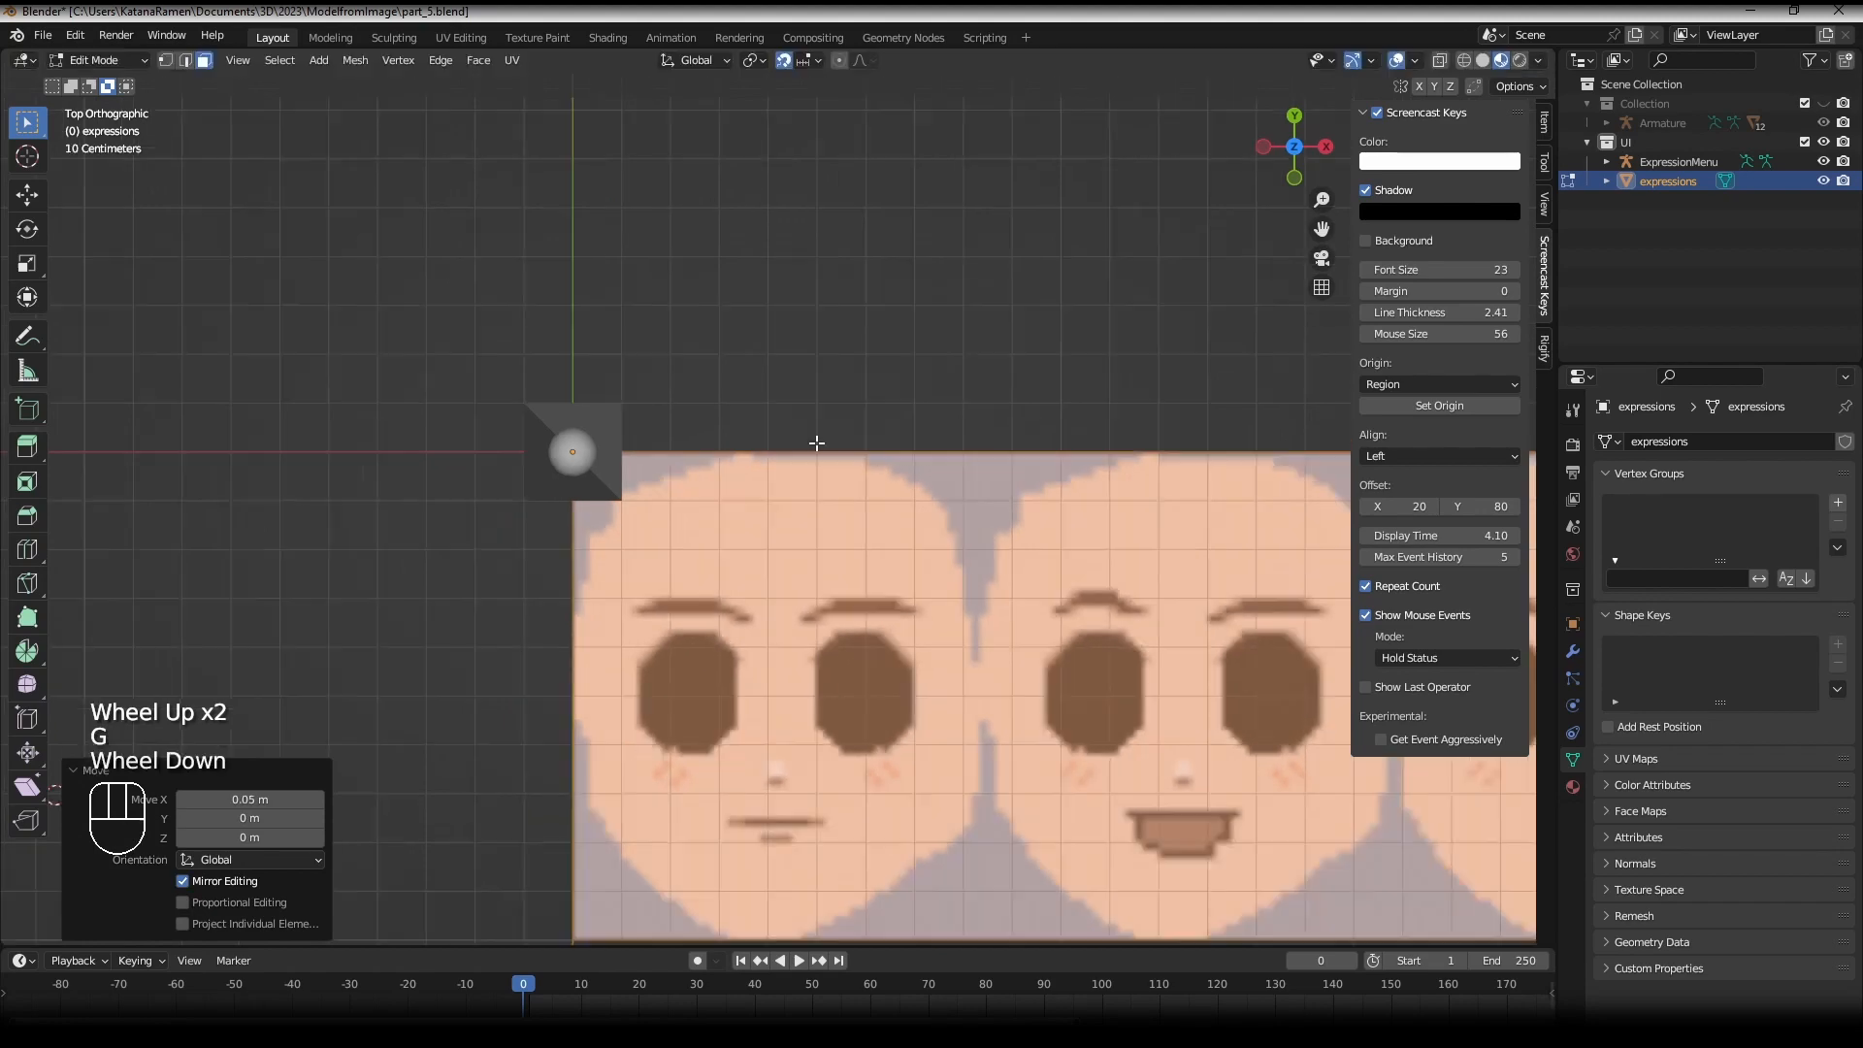
key("Tab")
- Set the expressions.png texture's interpolation to Closest in the plane's material and return to the Layout workspace
middle_click_drag(707, 468, 851, 793, "shift")
scroll(679, 500, "up", 1)
scroll(724, 520, "up", 2)
scroll(851, 793, "down", 1)
right_click(741, 685)
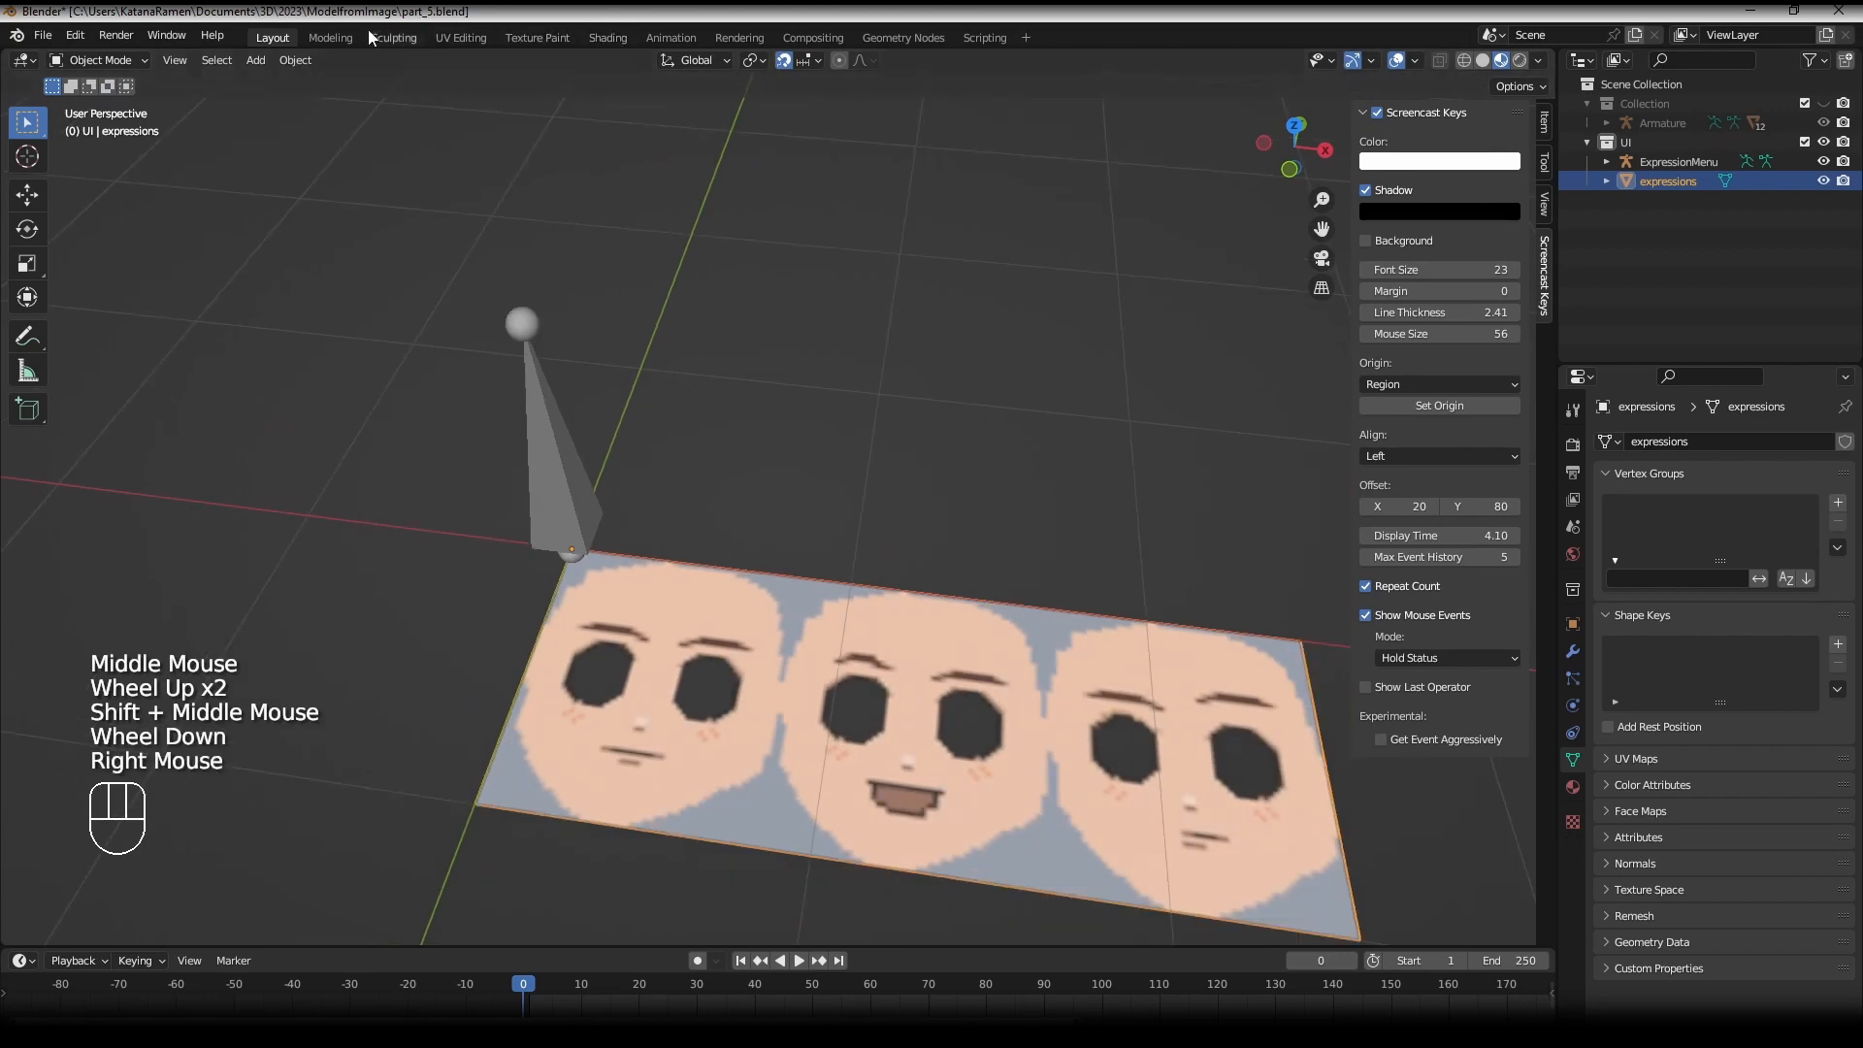
left_click(464, 39)
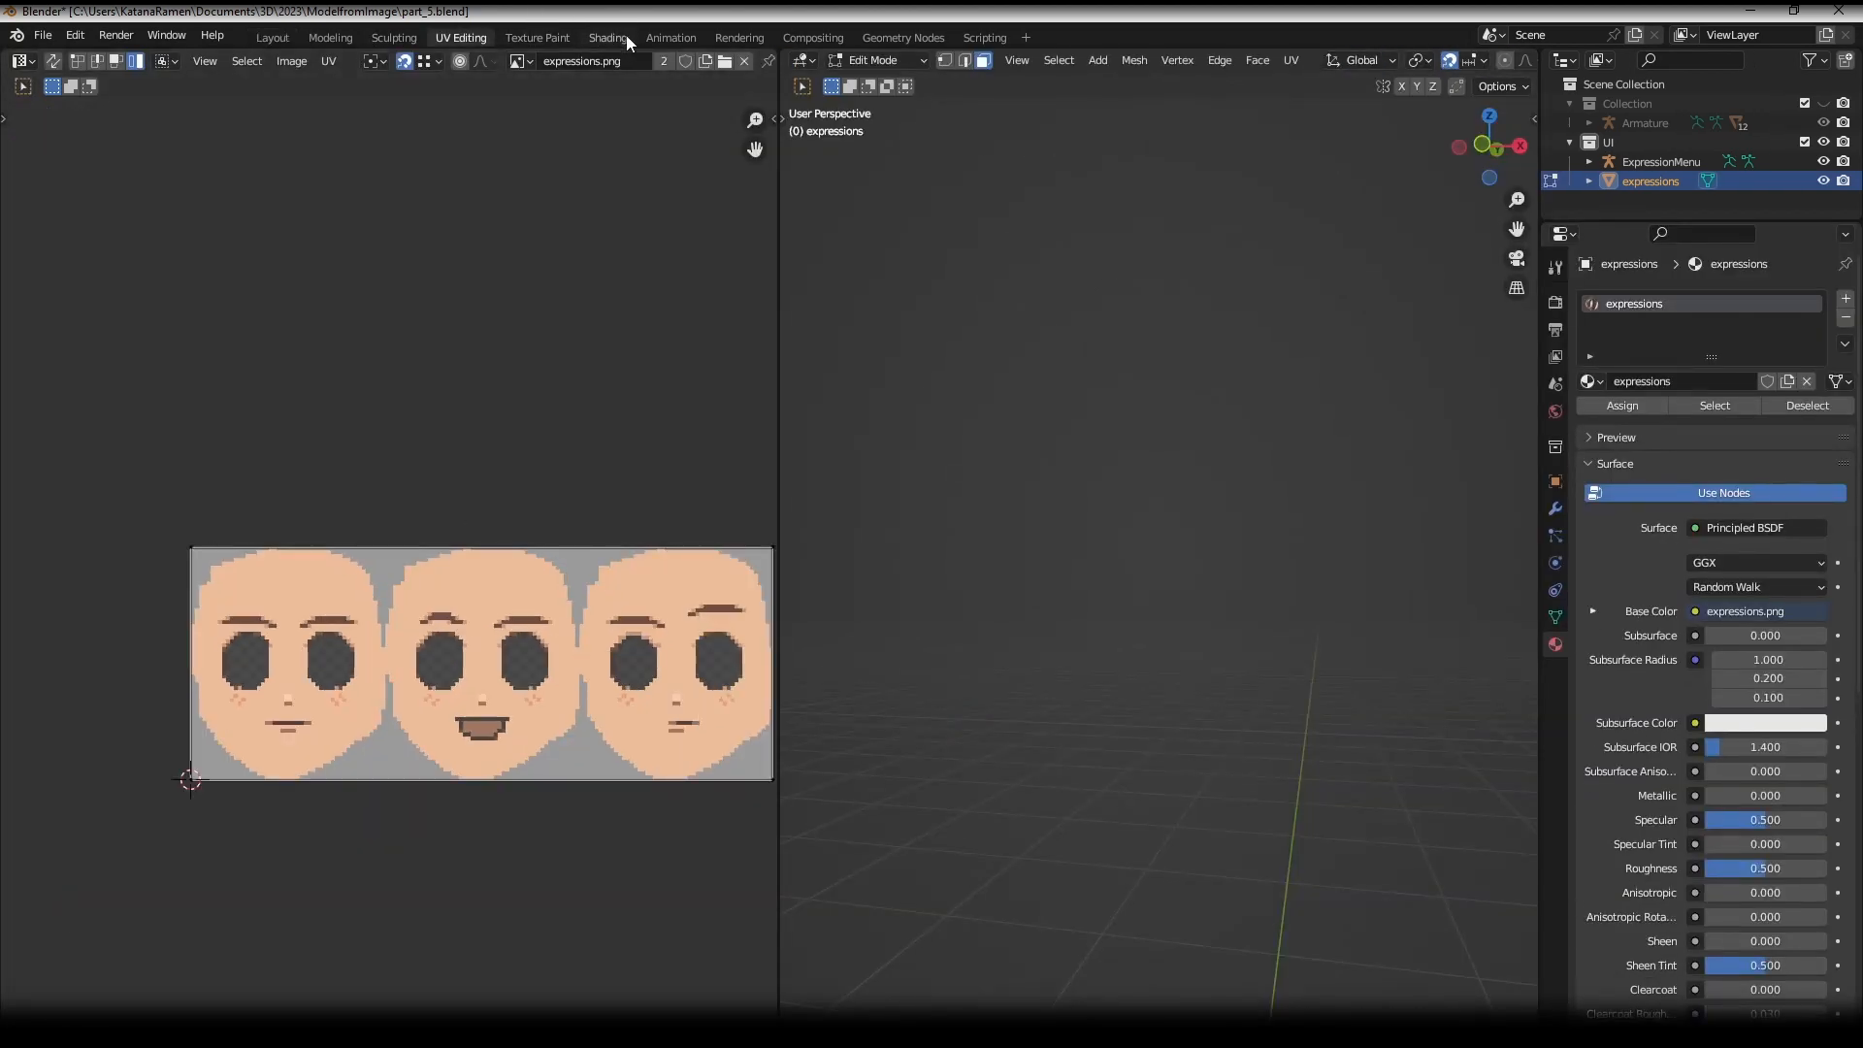
left_click(609, 37)
left_click(955, 845)
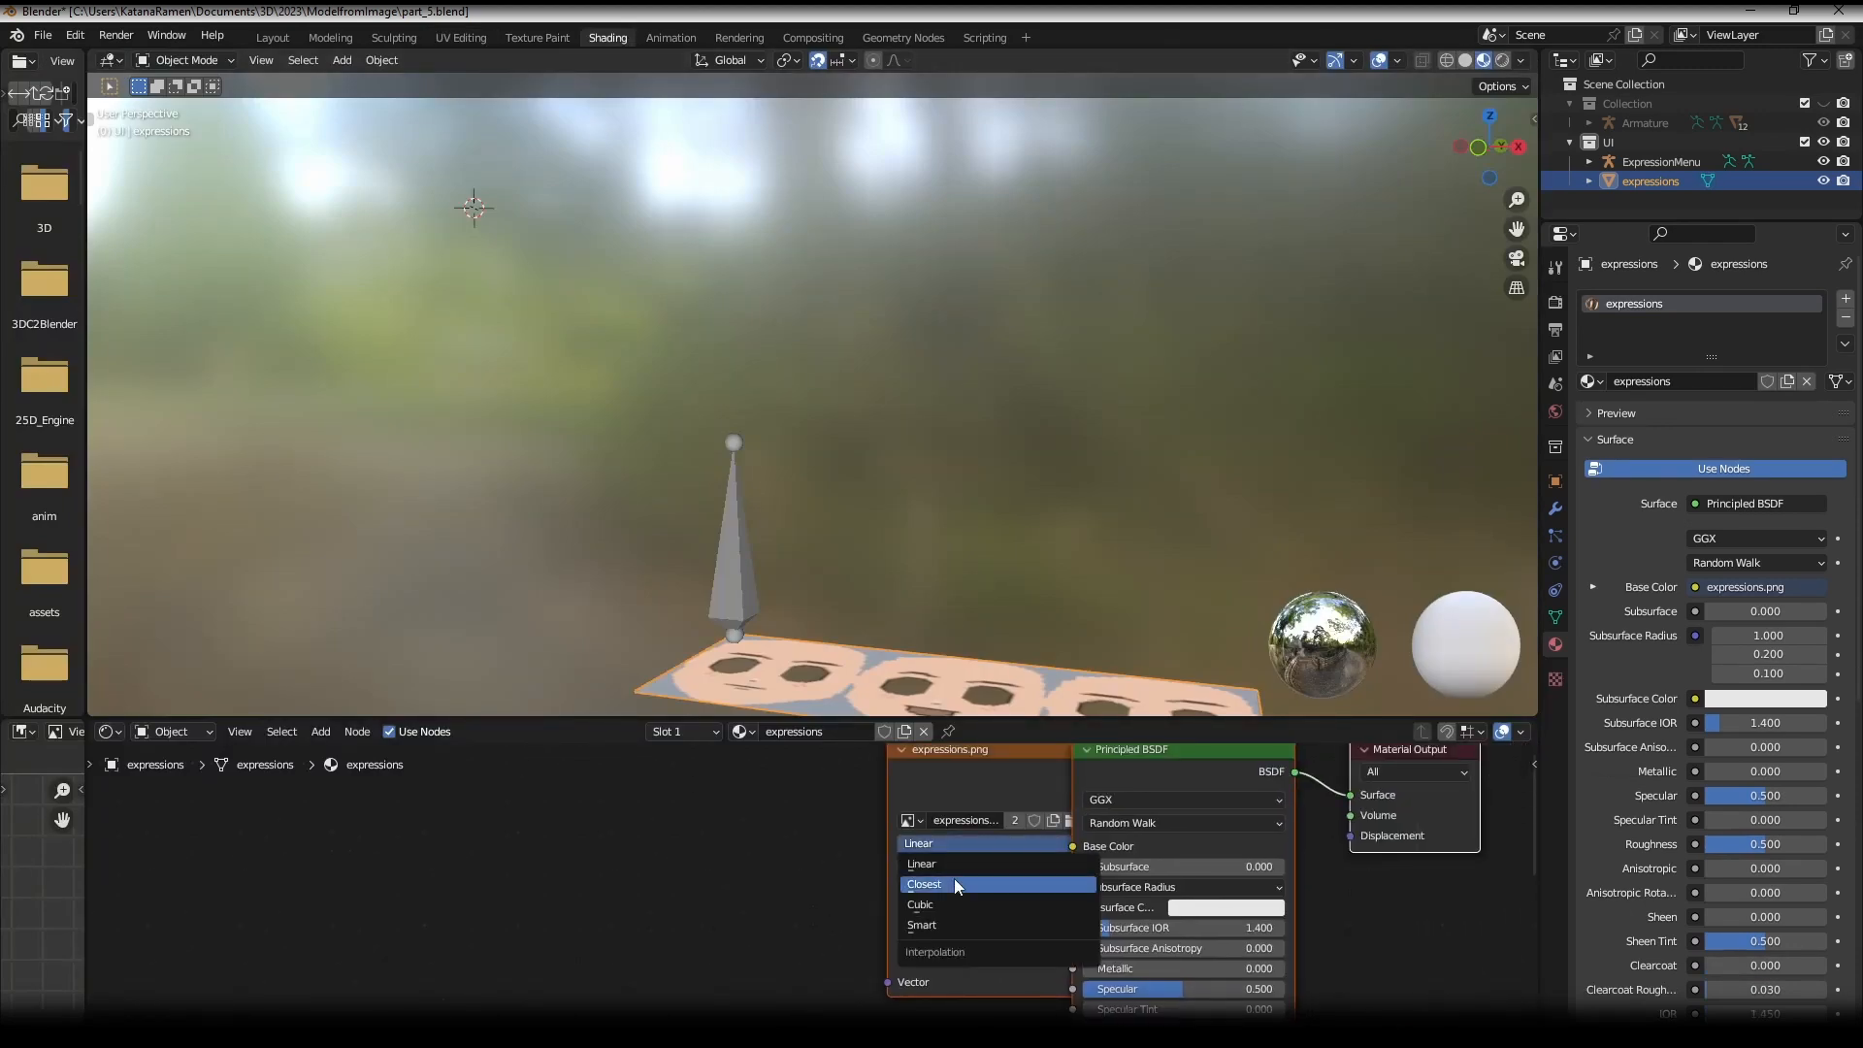
left_click(955, 885)
left_click(277, 37)
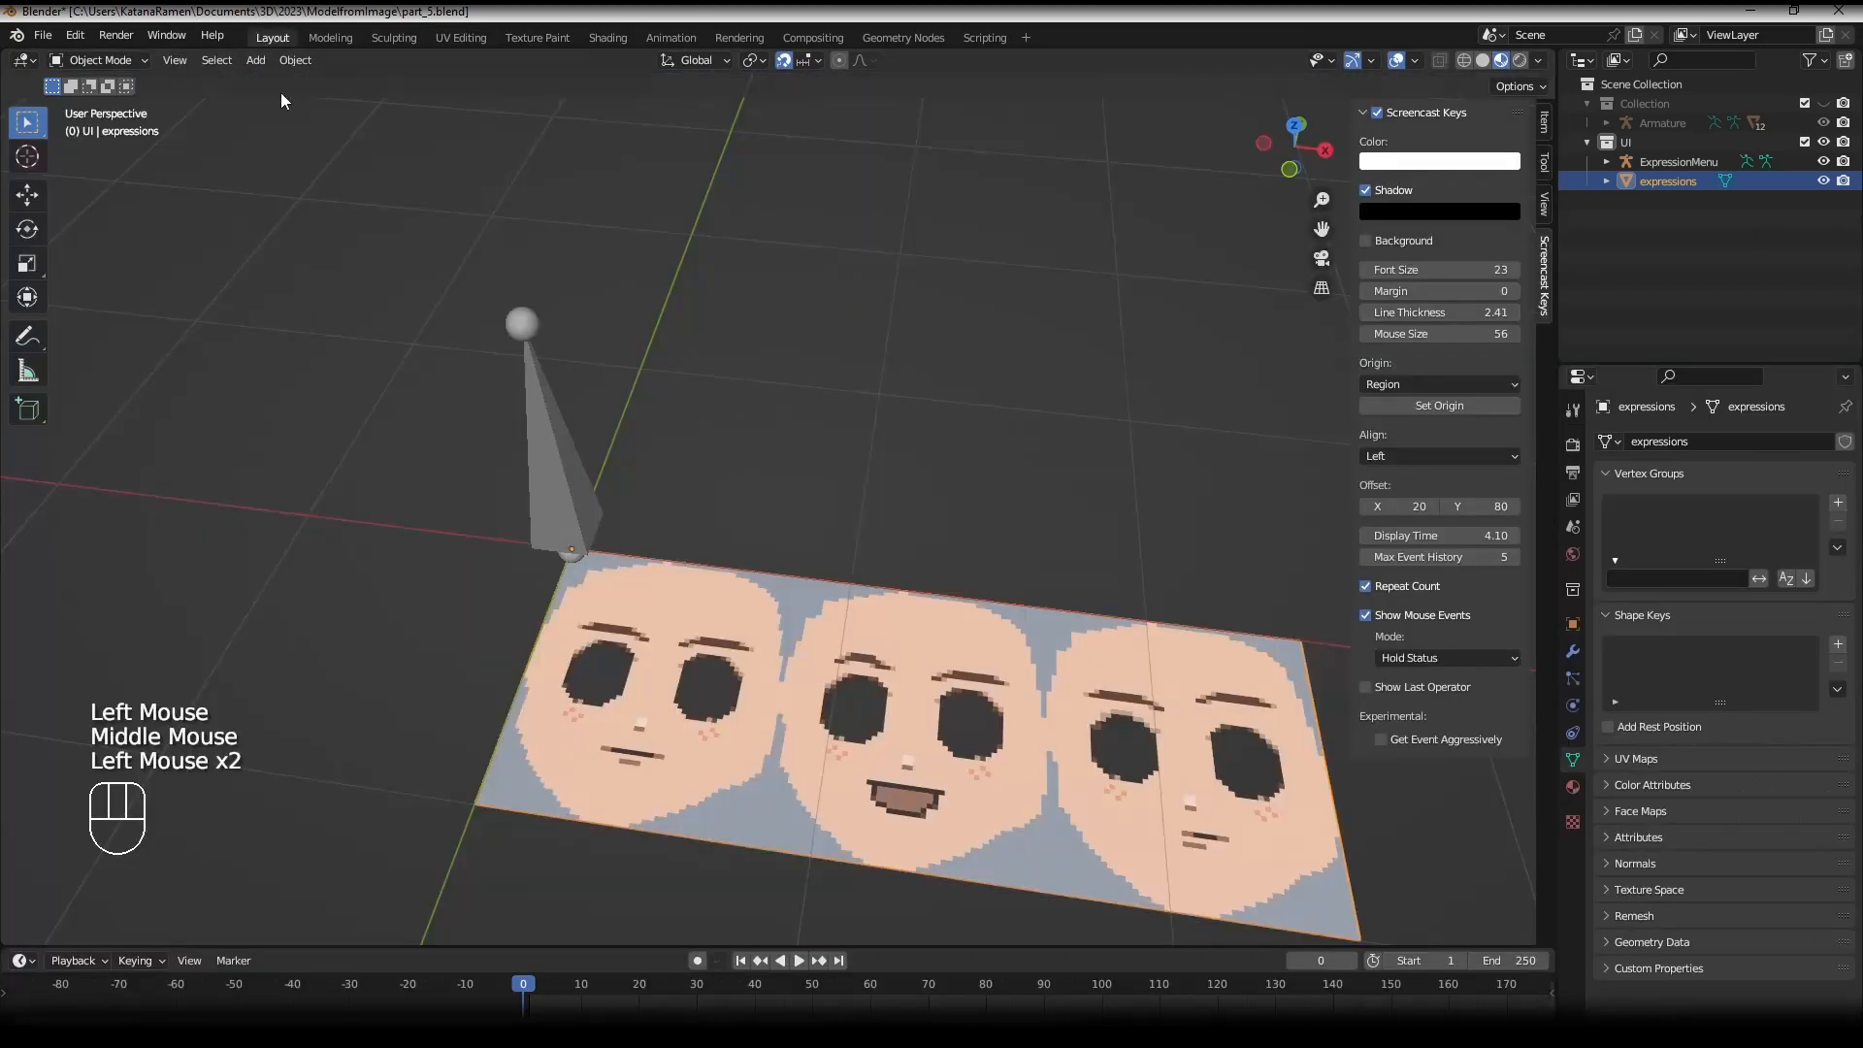
scroll(823, 533, "down", 1)
mouse_move(796, 524)
middle_mouse_down("shift")
mouse_move(823, 534)
mouse_move(848, 596)
middle_mouse_up("shift")
right_click(782, 567)
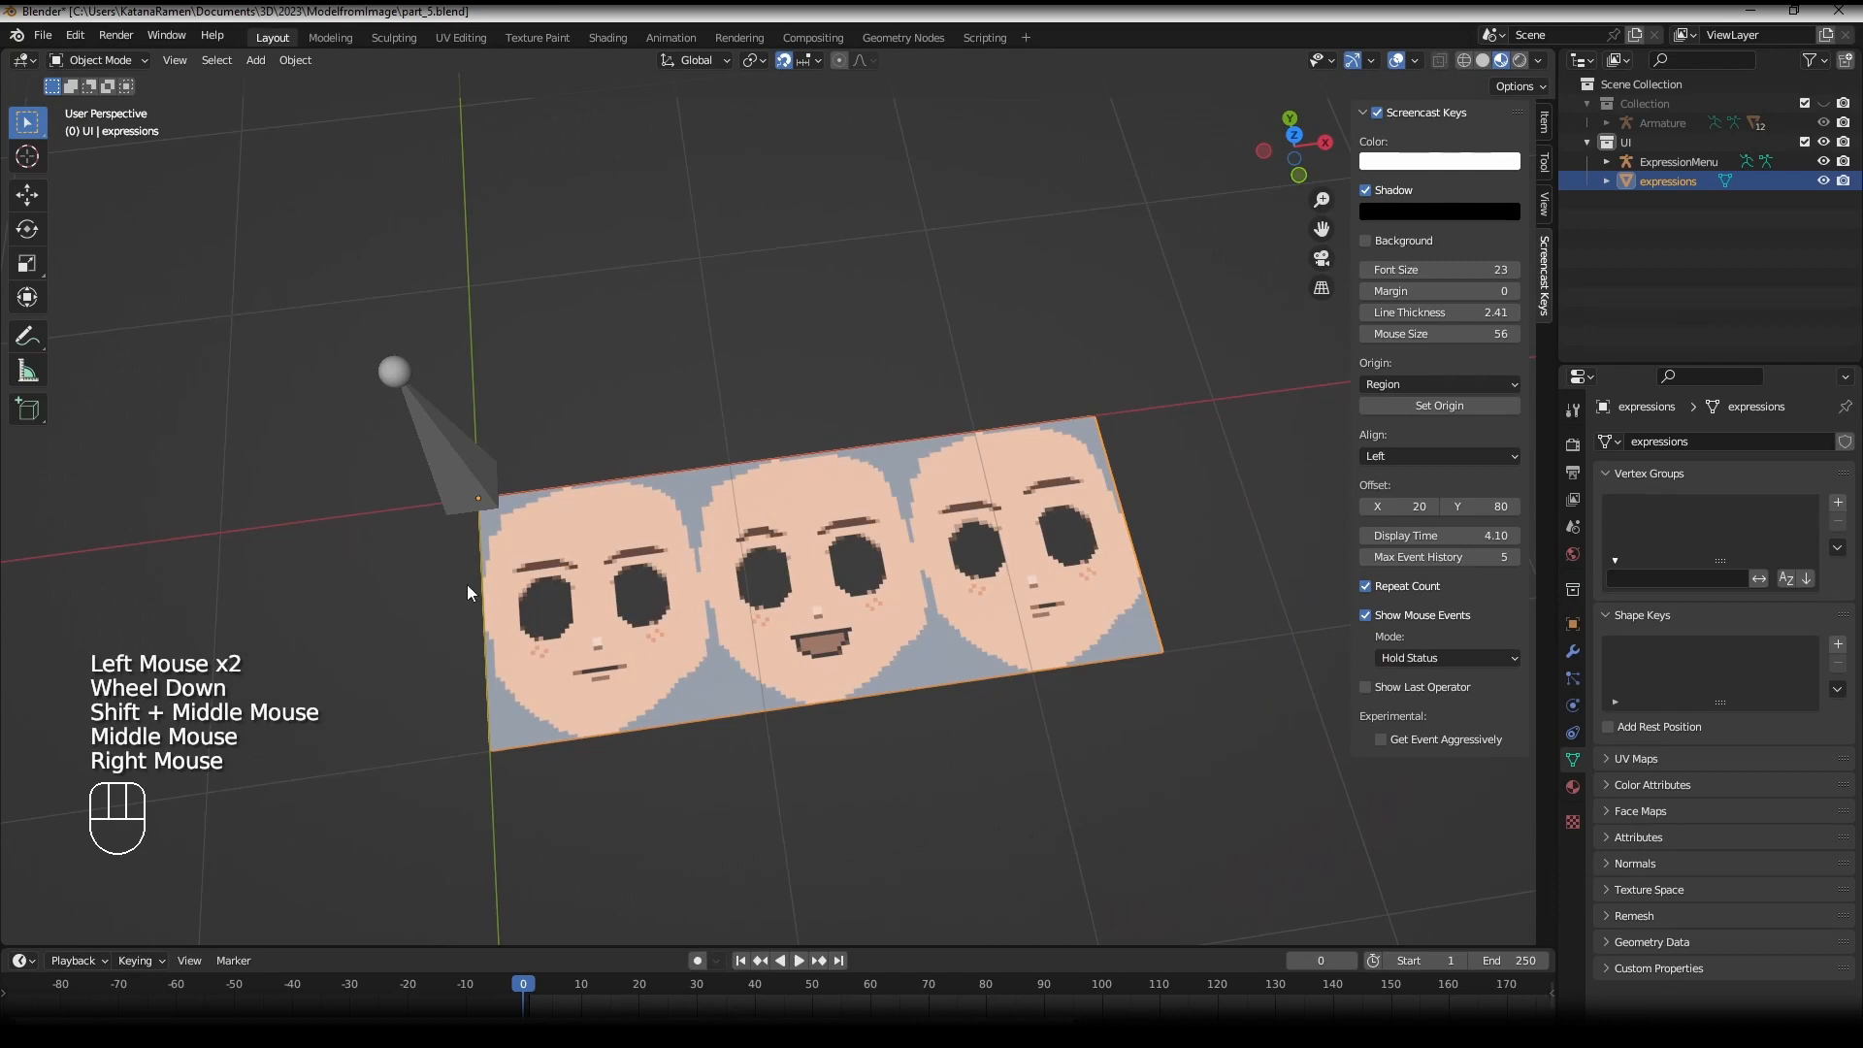
key("Tab")
scroll(695, 483, "up", 2)
key("Tab")
- Parent the expressions plane to the ExpressionMenu armature using the Object option
right_click(157, 373)
scroll(213, 429, "down", 1)
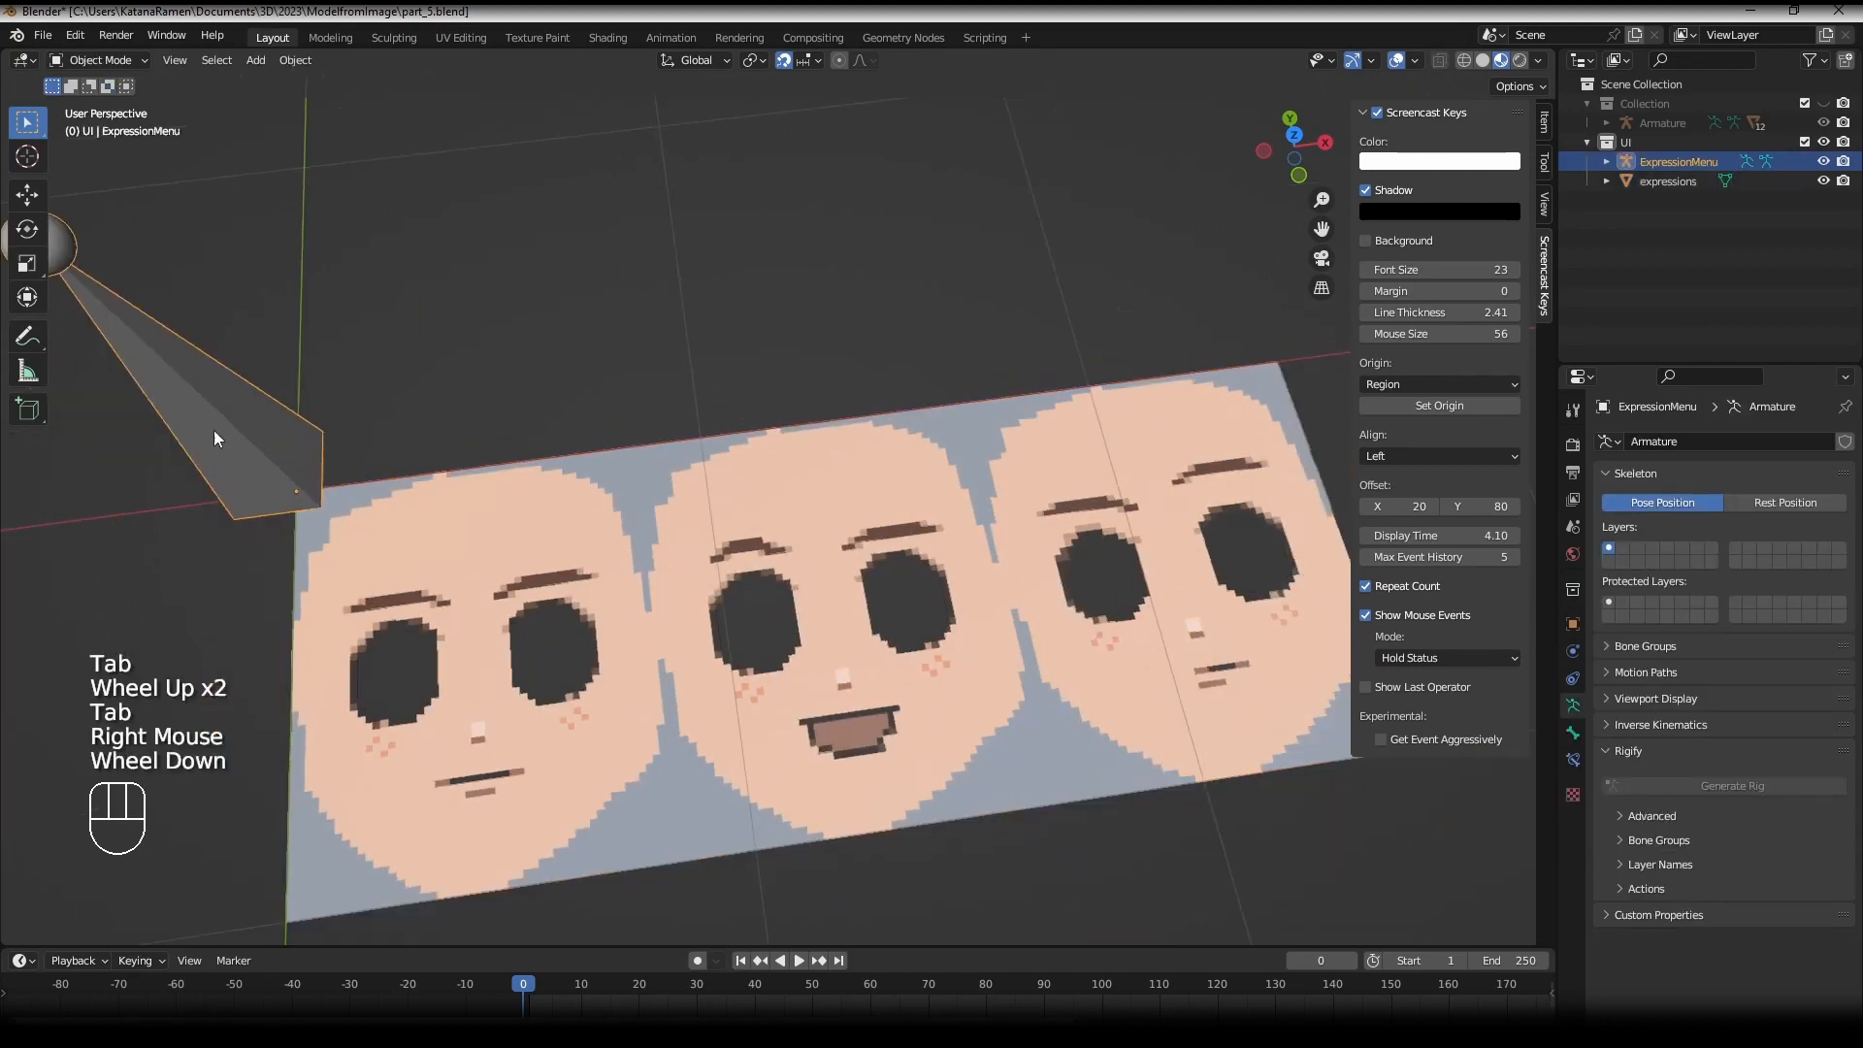
middle_click_drag(213, 429, 486, 559)
right_click(486, 559)
right_click(375, 450, "shift")
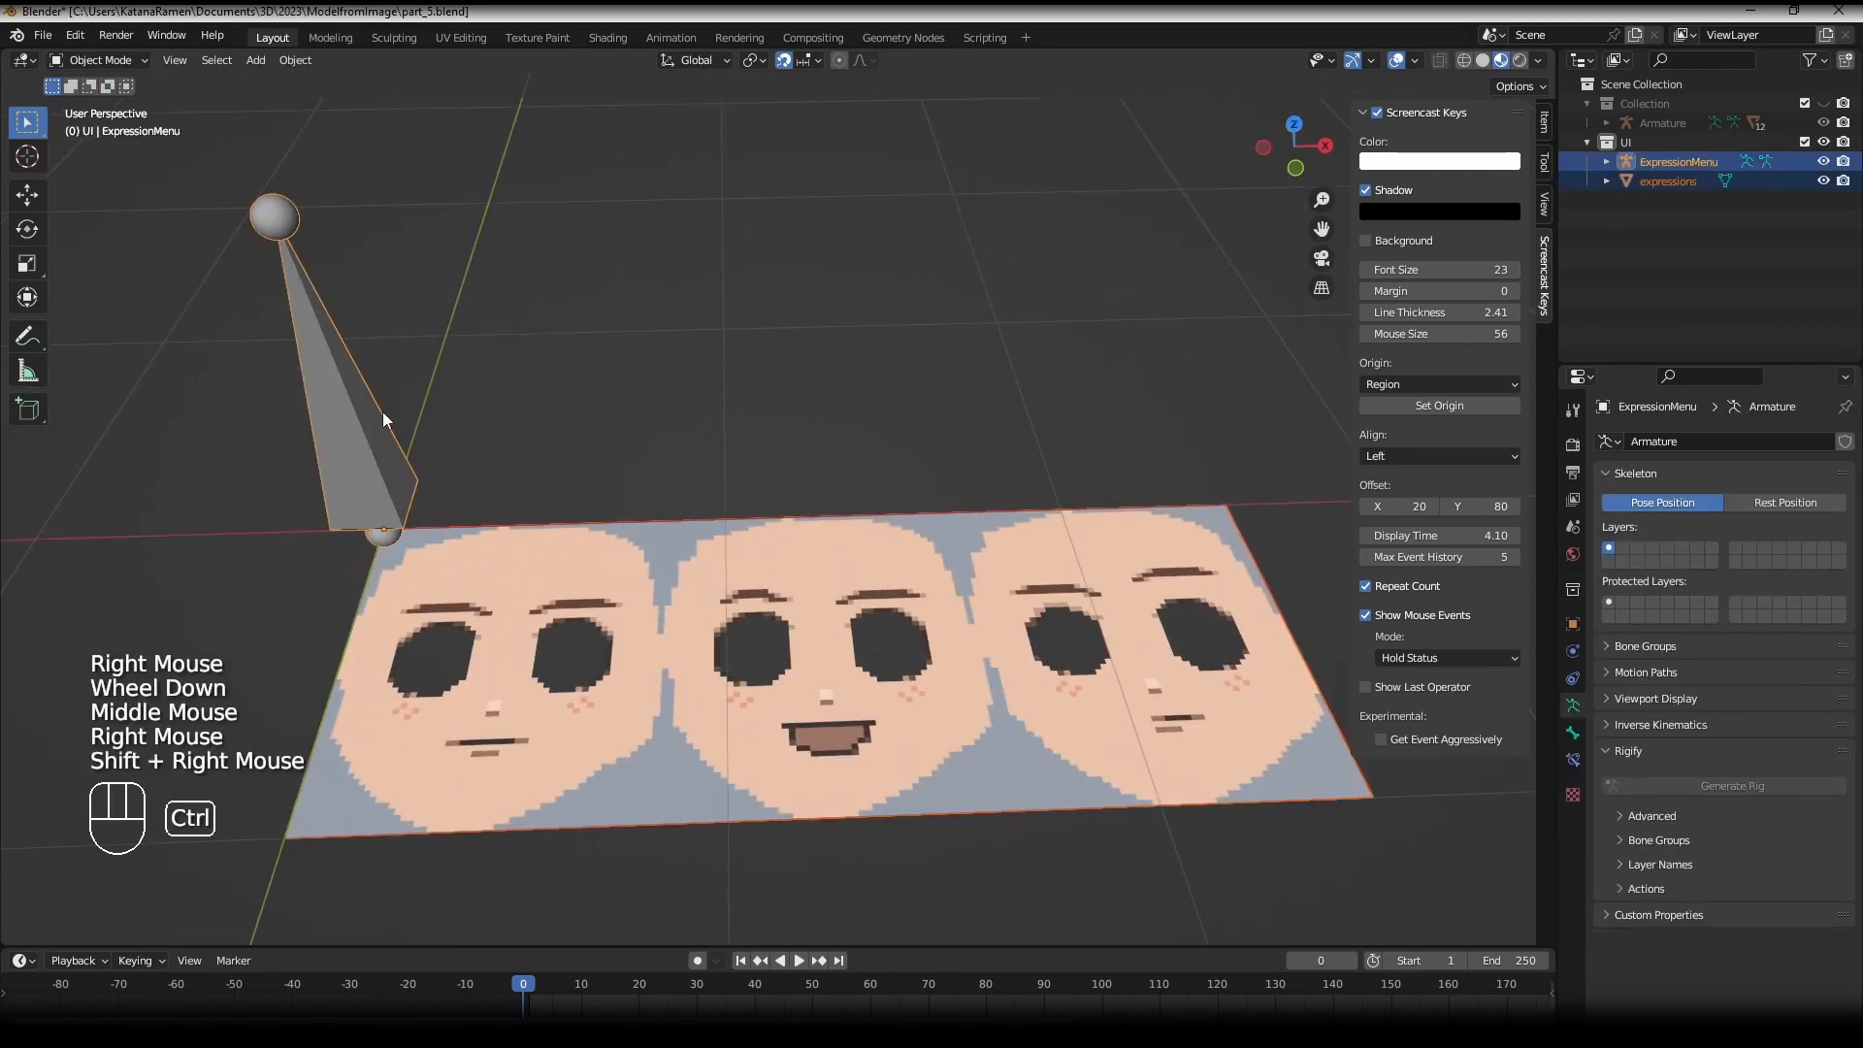
right_click(742, 683)
right_click(335, 432, "shift")
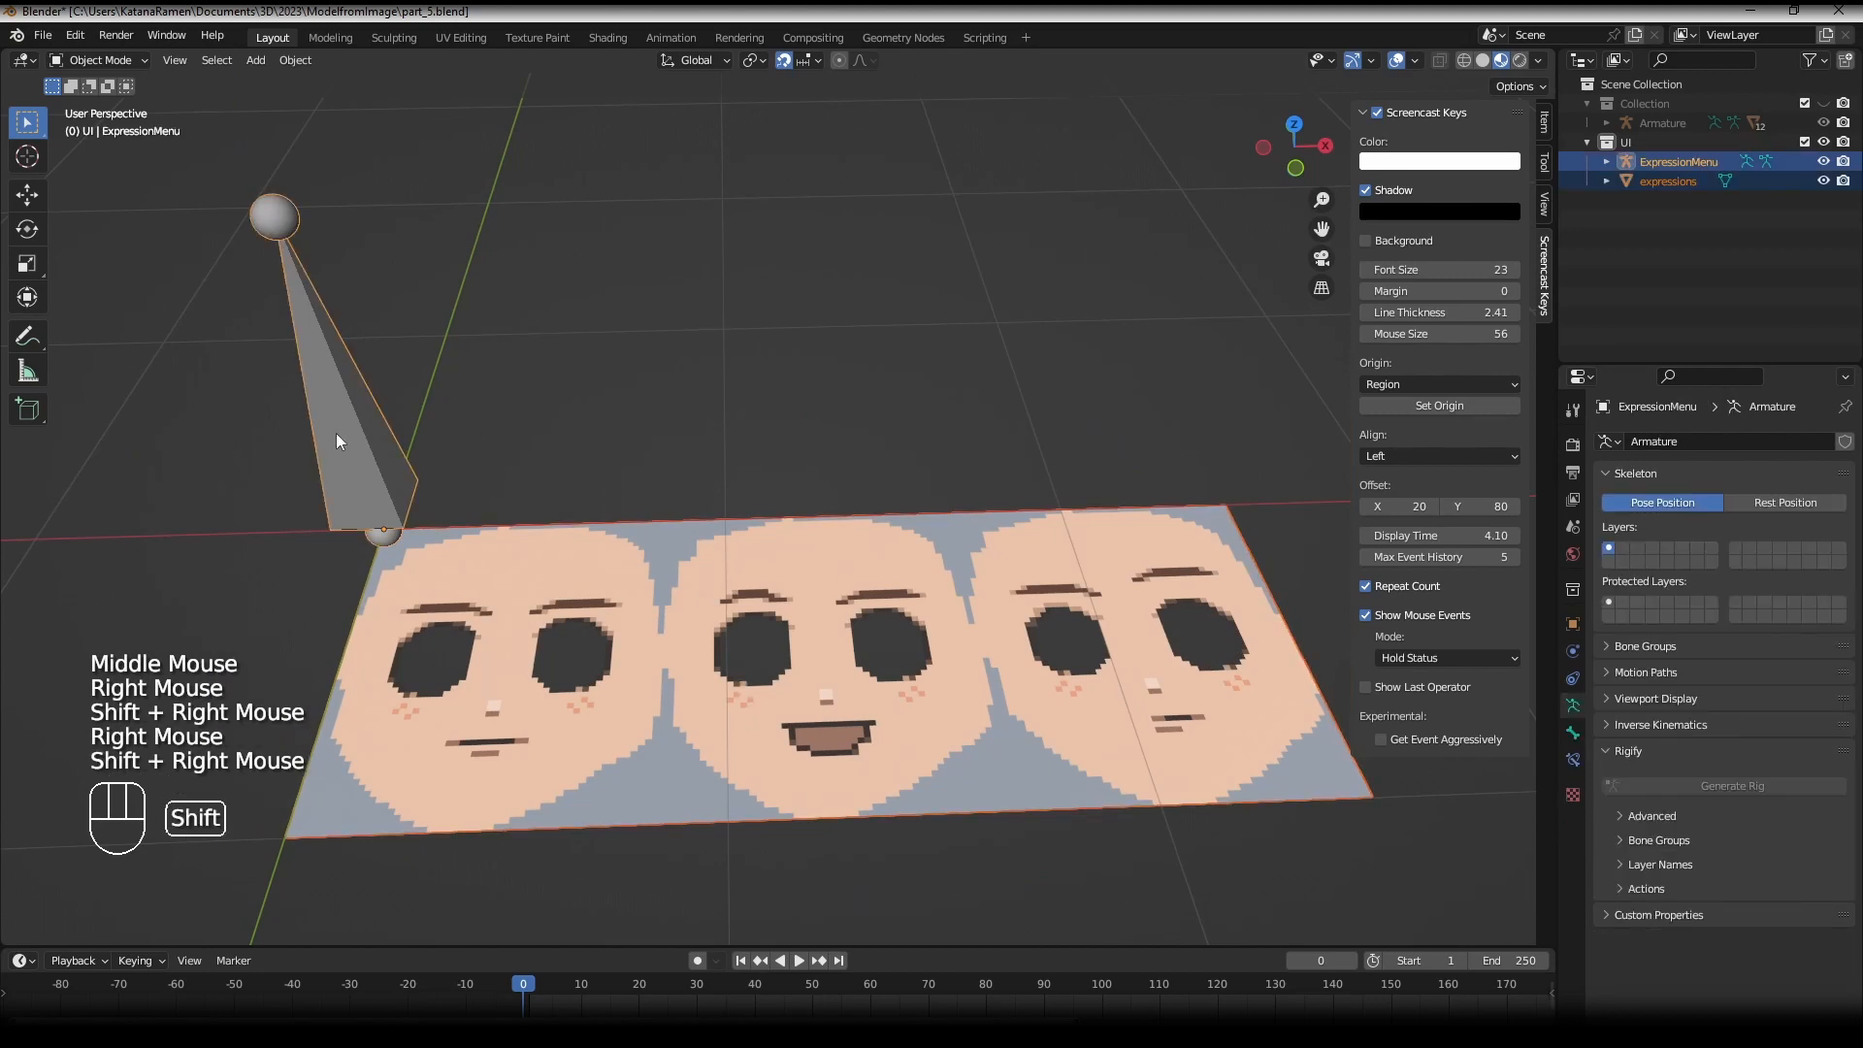
key("ctrl+p")
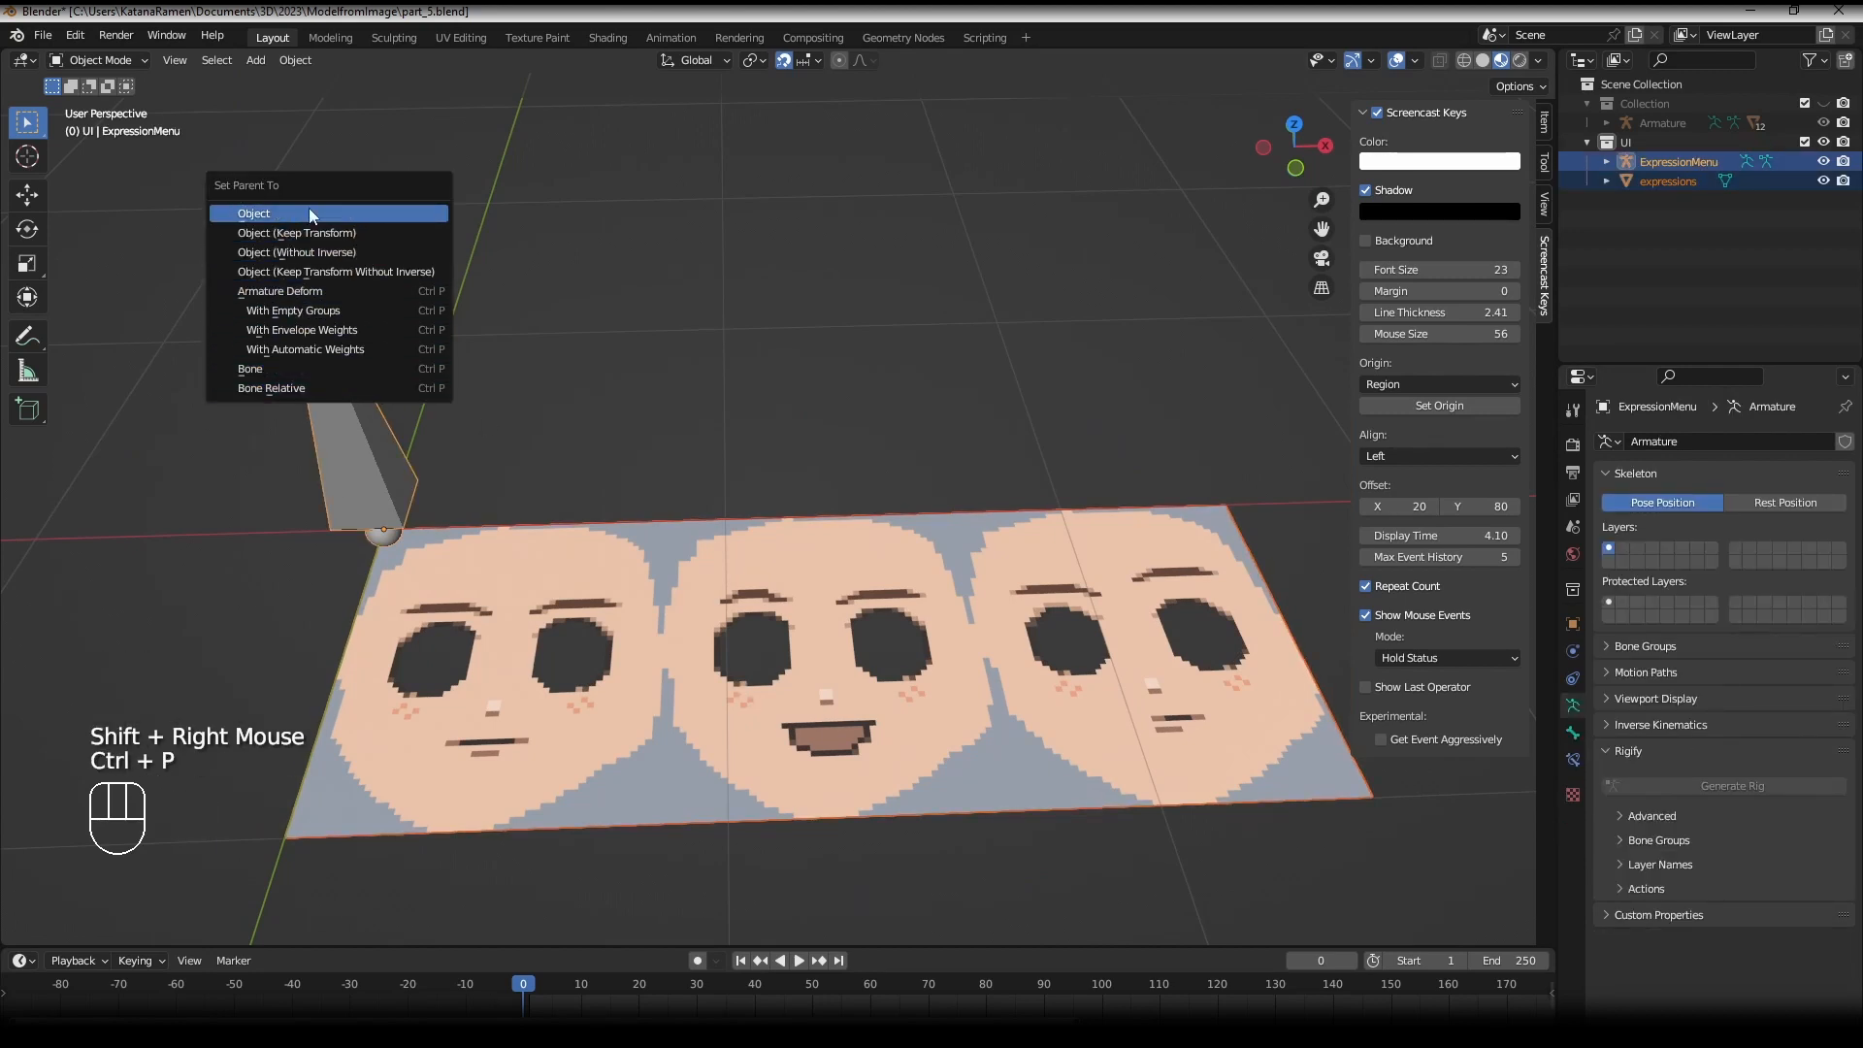
left_click(255, 215)
- Try moving the ExpressionMenu armature to test whether the expressions plane follows it
right_click(390, 377)
key("g")
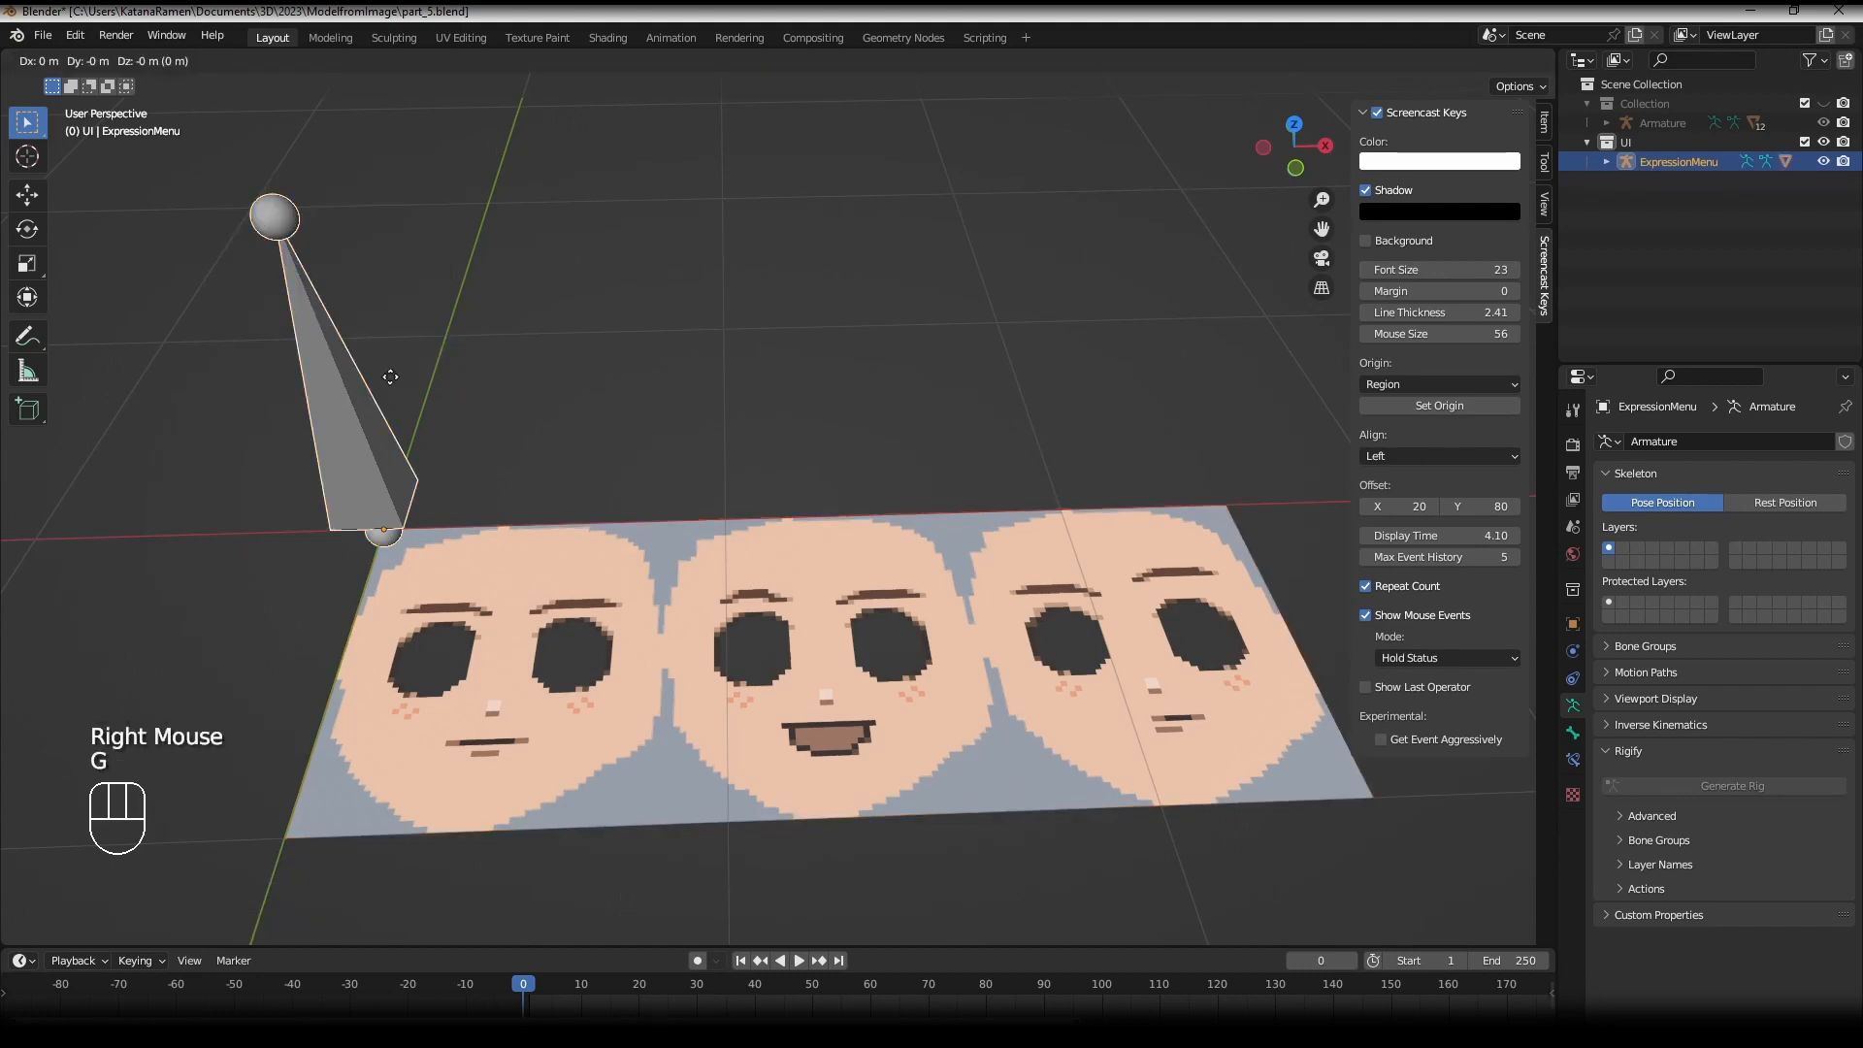
right_click(420, 470)
right_click(301, 348)
key("g")
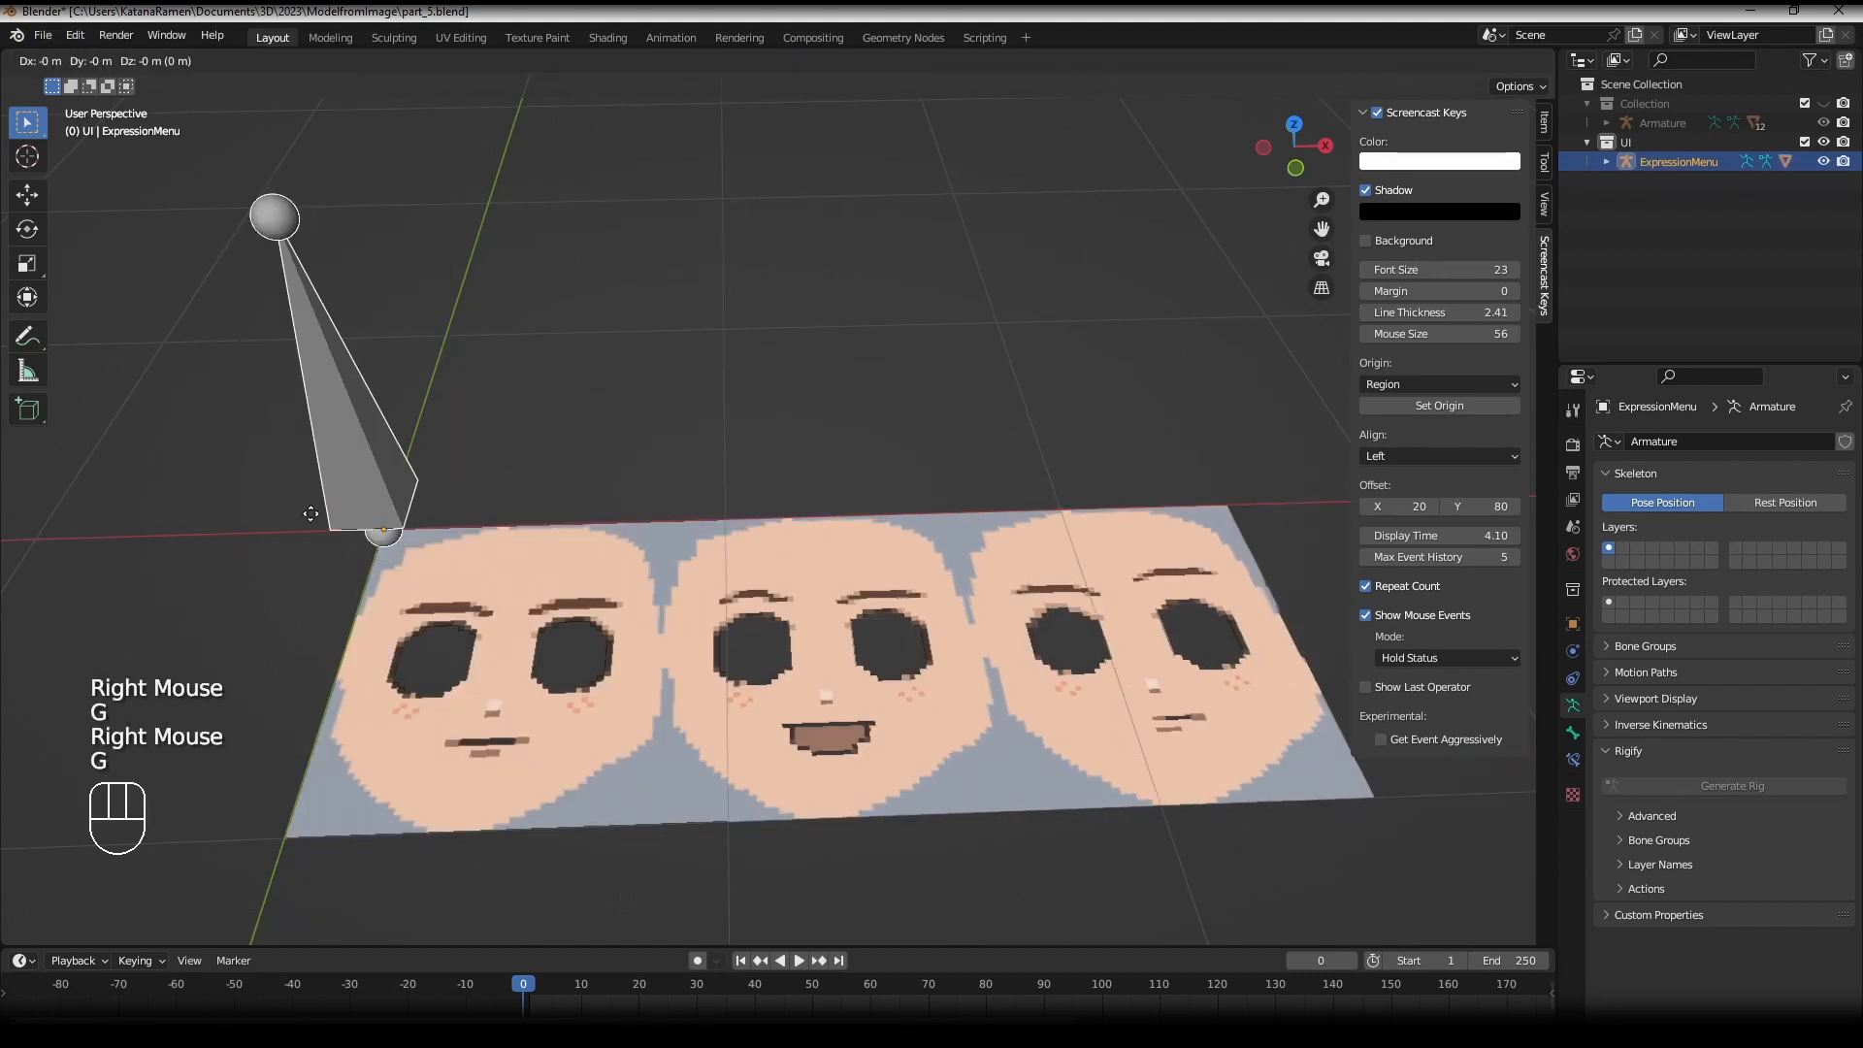
right_click(823, 293)
- Turn off snapping and test moving and rotating the ExpressionMenu armature with its parented plane
left_click(783, 43)
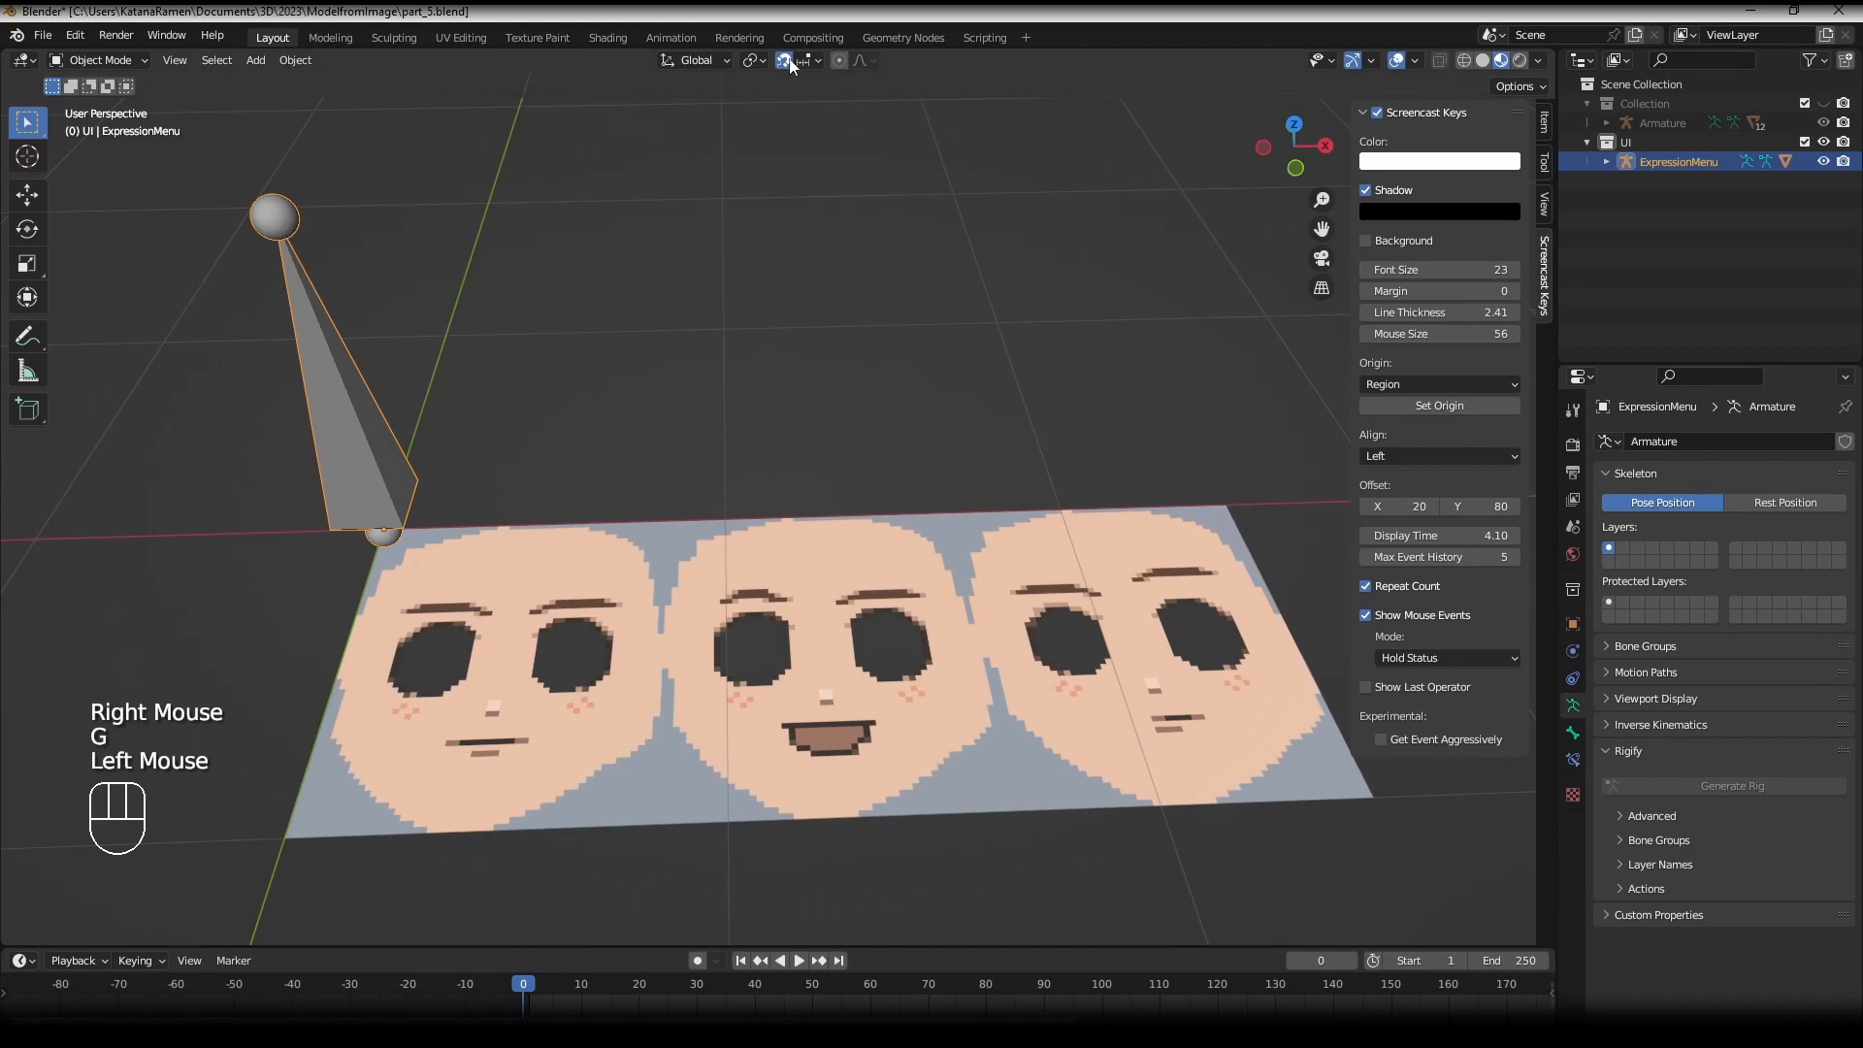
left_click(784, 60)
key("g")
right_click(782, 680)
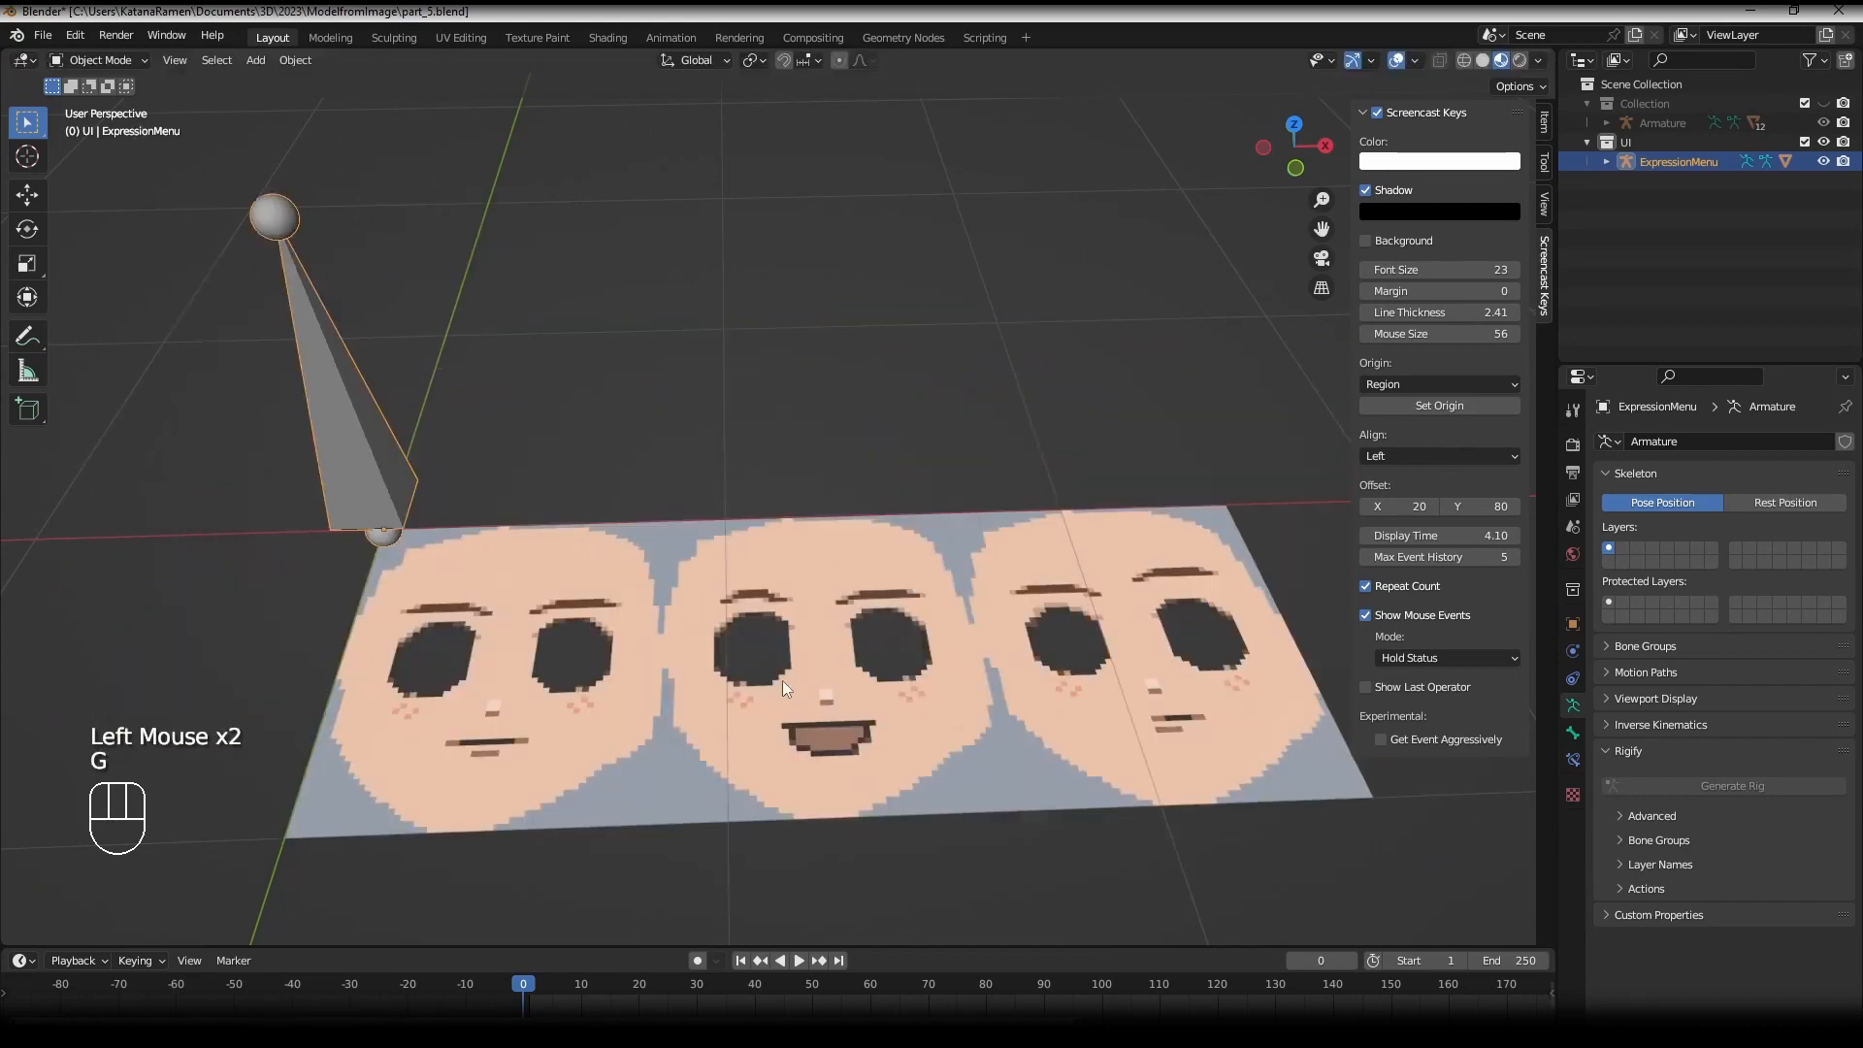
key("r")
right_click(713, 366)
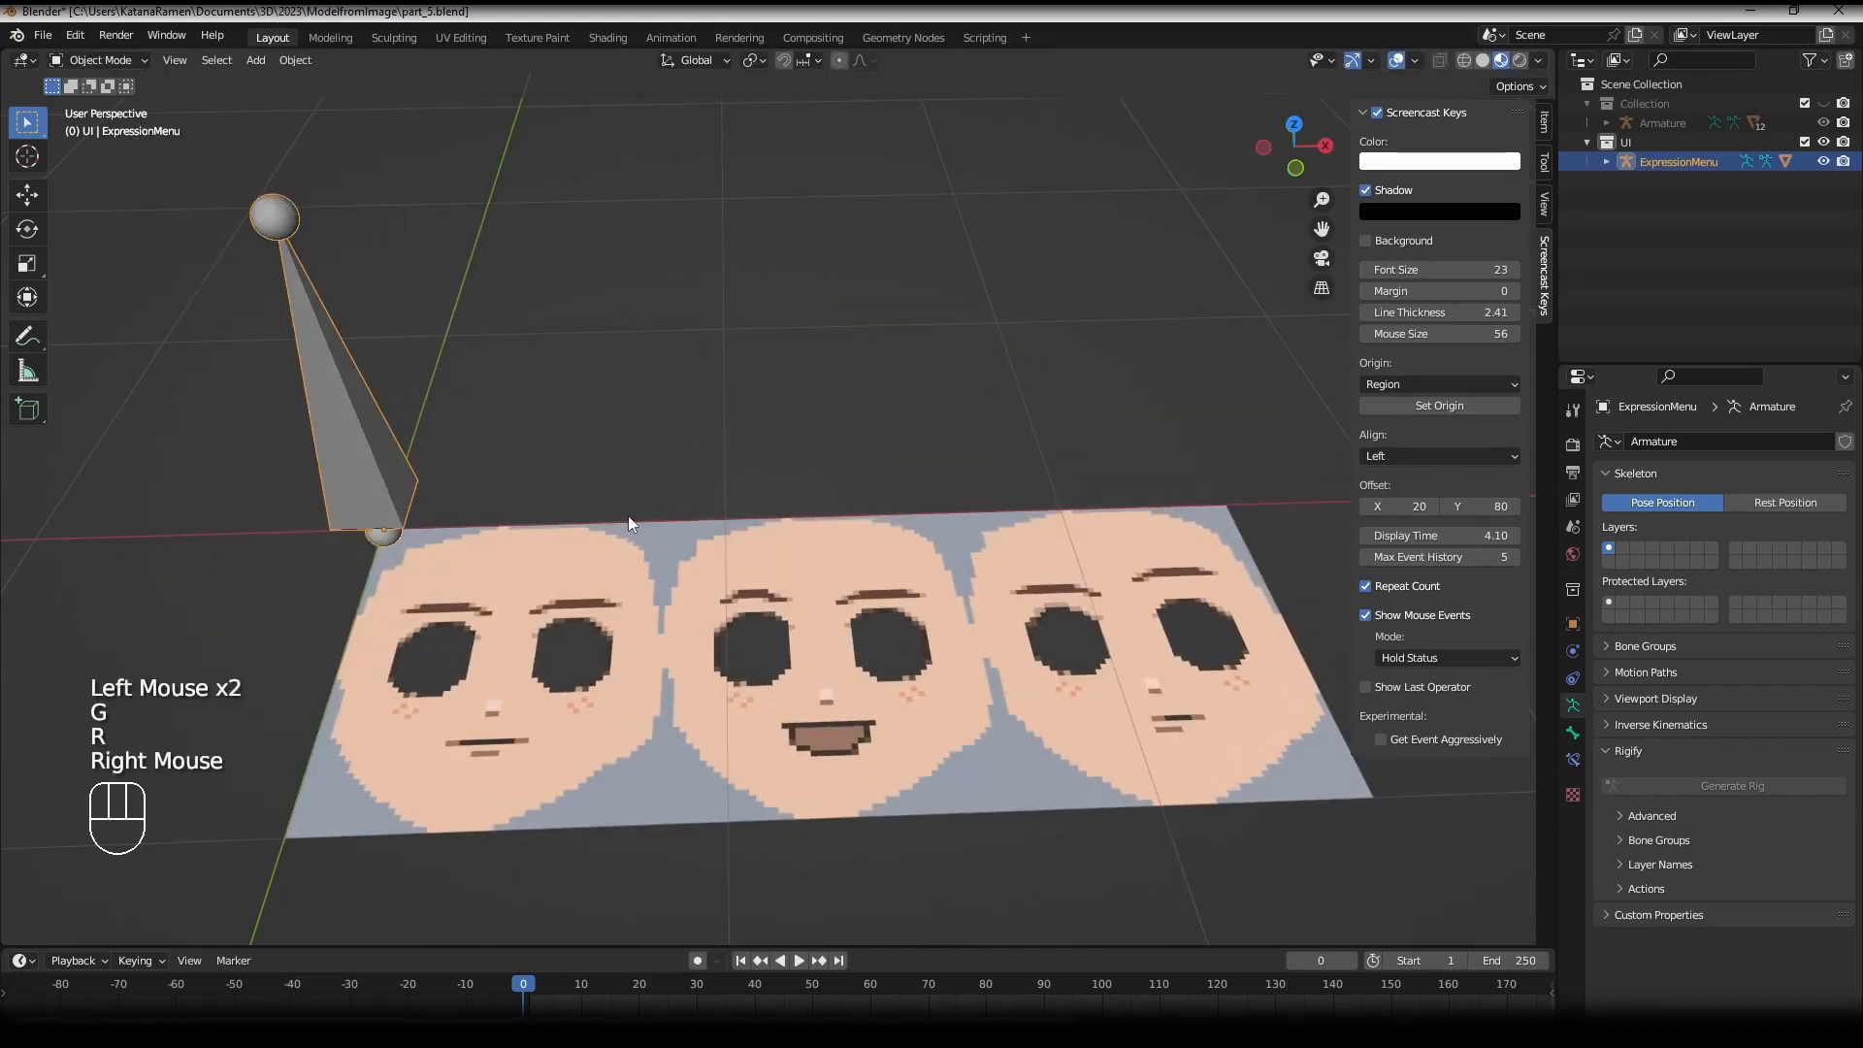
- Duplicate the ExpressionMenu armature's bone in place from the top view
key("KP_7")
key("Tab")
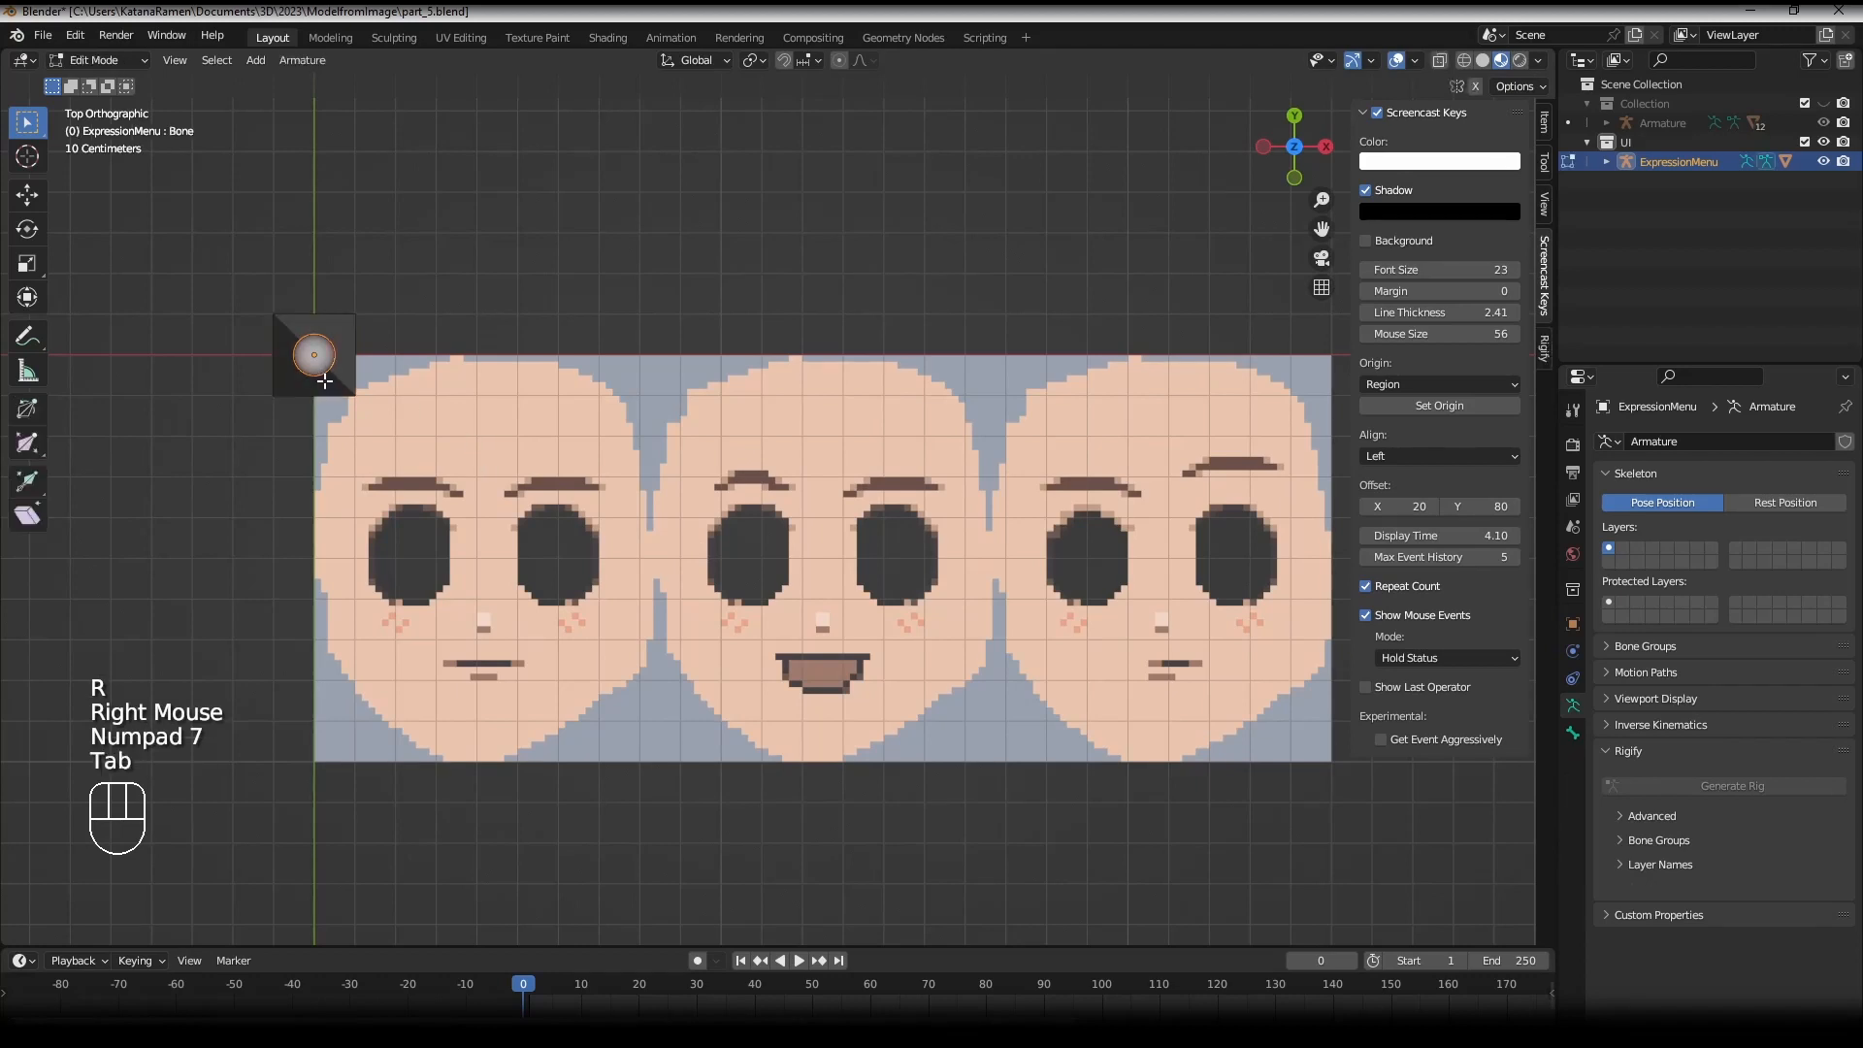
right_click(341, 375)
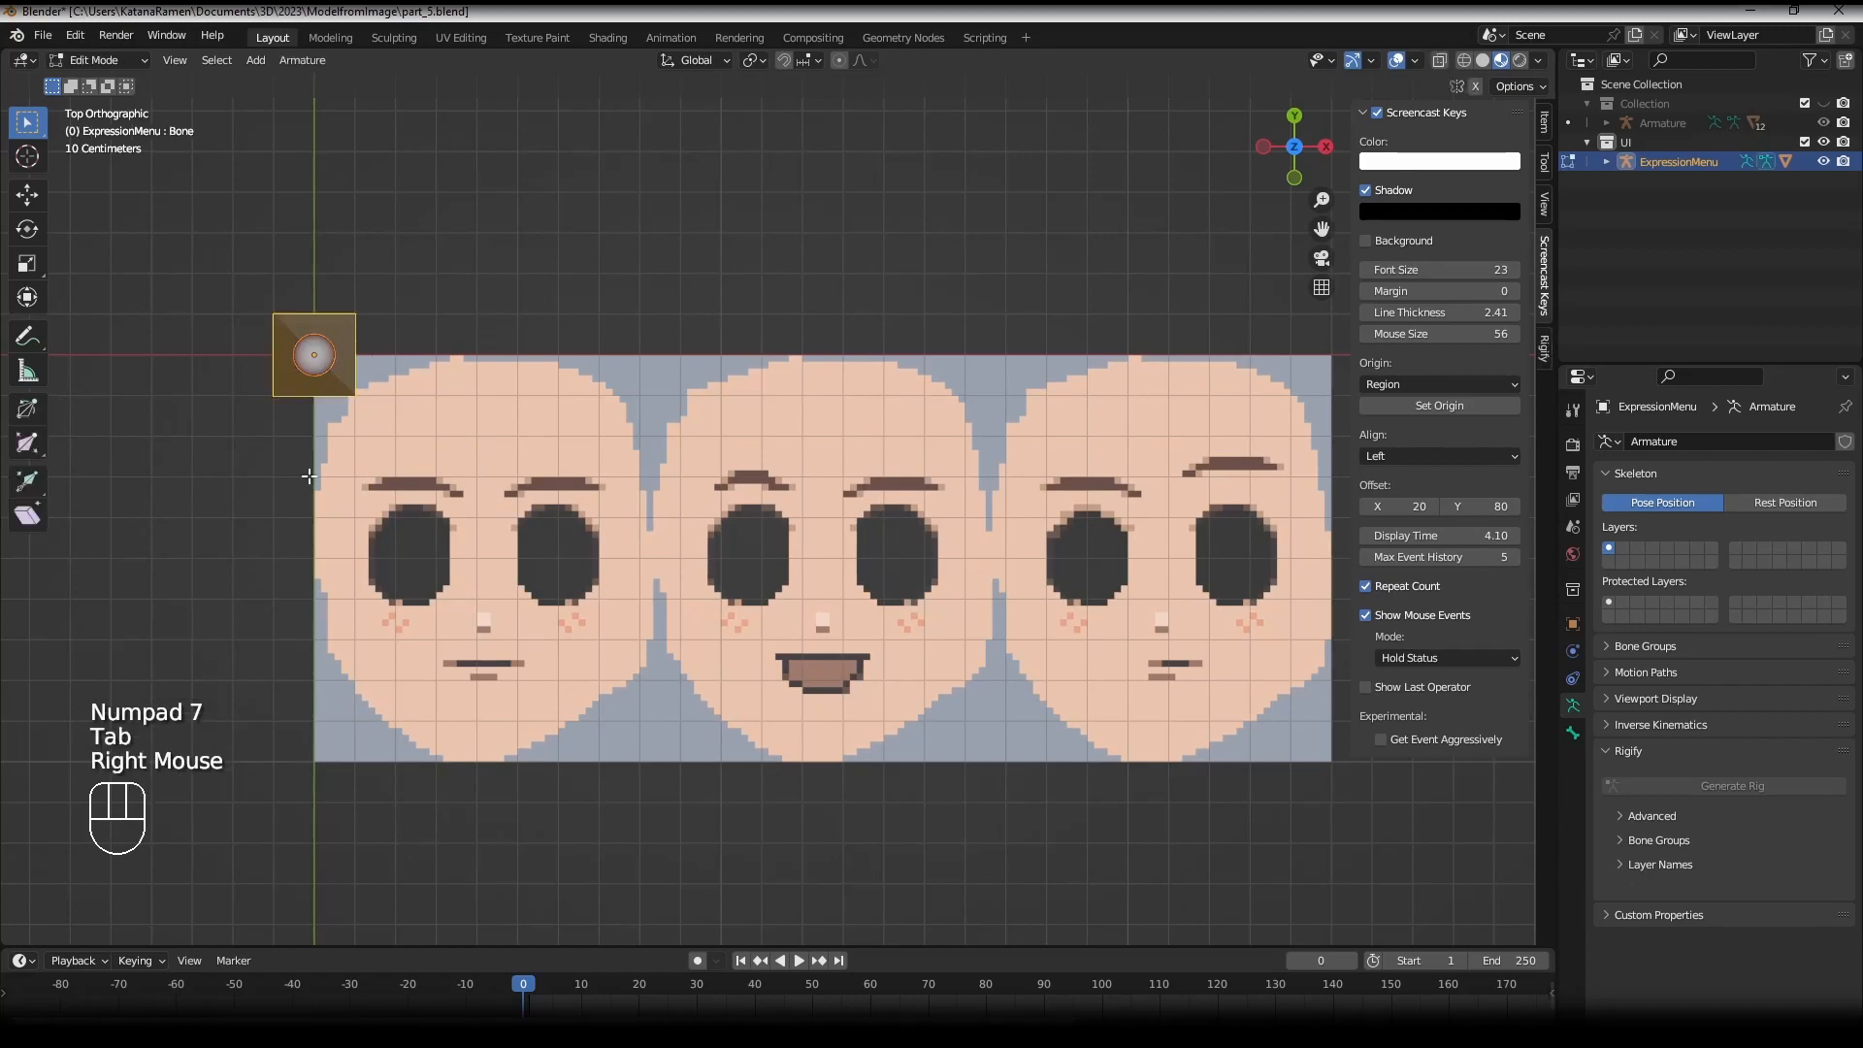
key("shift+d")
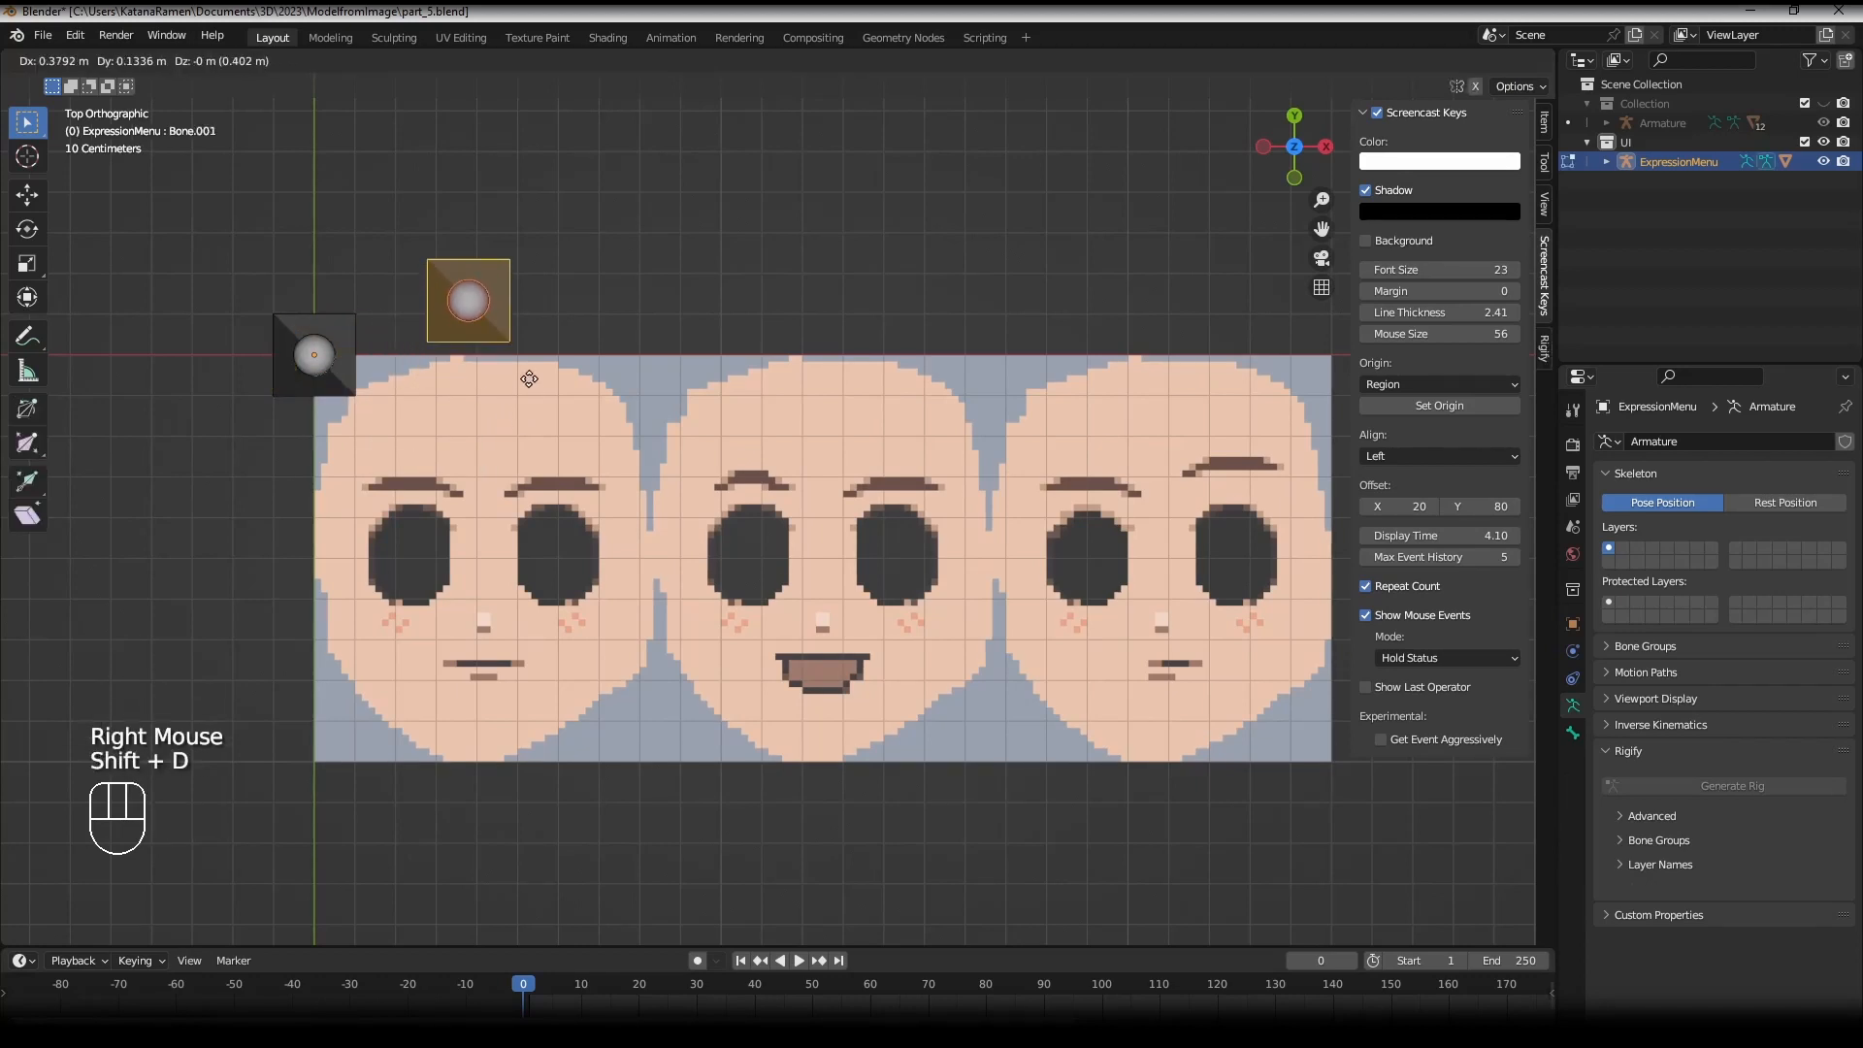
right_click(528, 378)
- Rename the duplicated bone to cursor
left_click(1573, 734)
left_click(1687, 444)
key("BackSpace")
key("BackSpace")
key("BackSpace")
key("BackSpace")
key("BackSpace")
key("BackSpace")
key("BackSpace")
type("cursor")
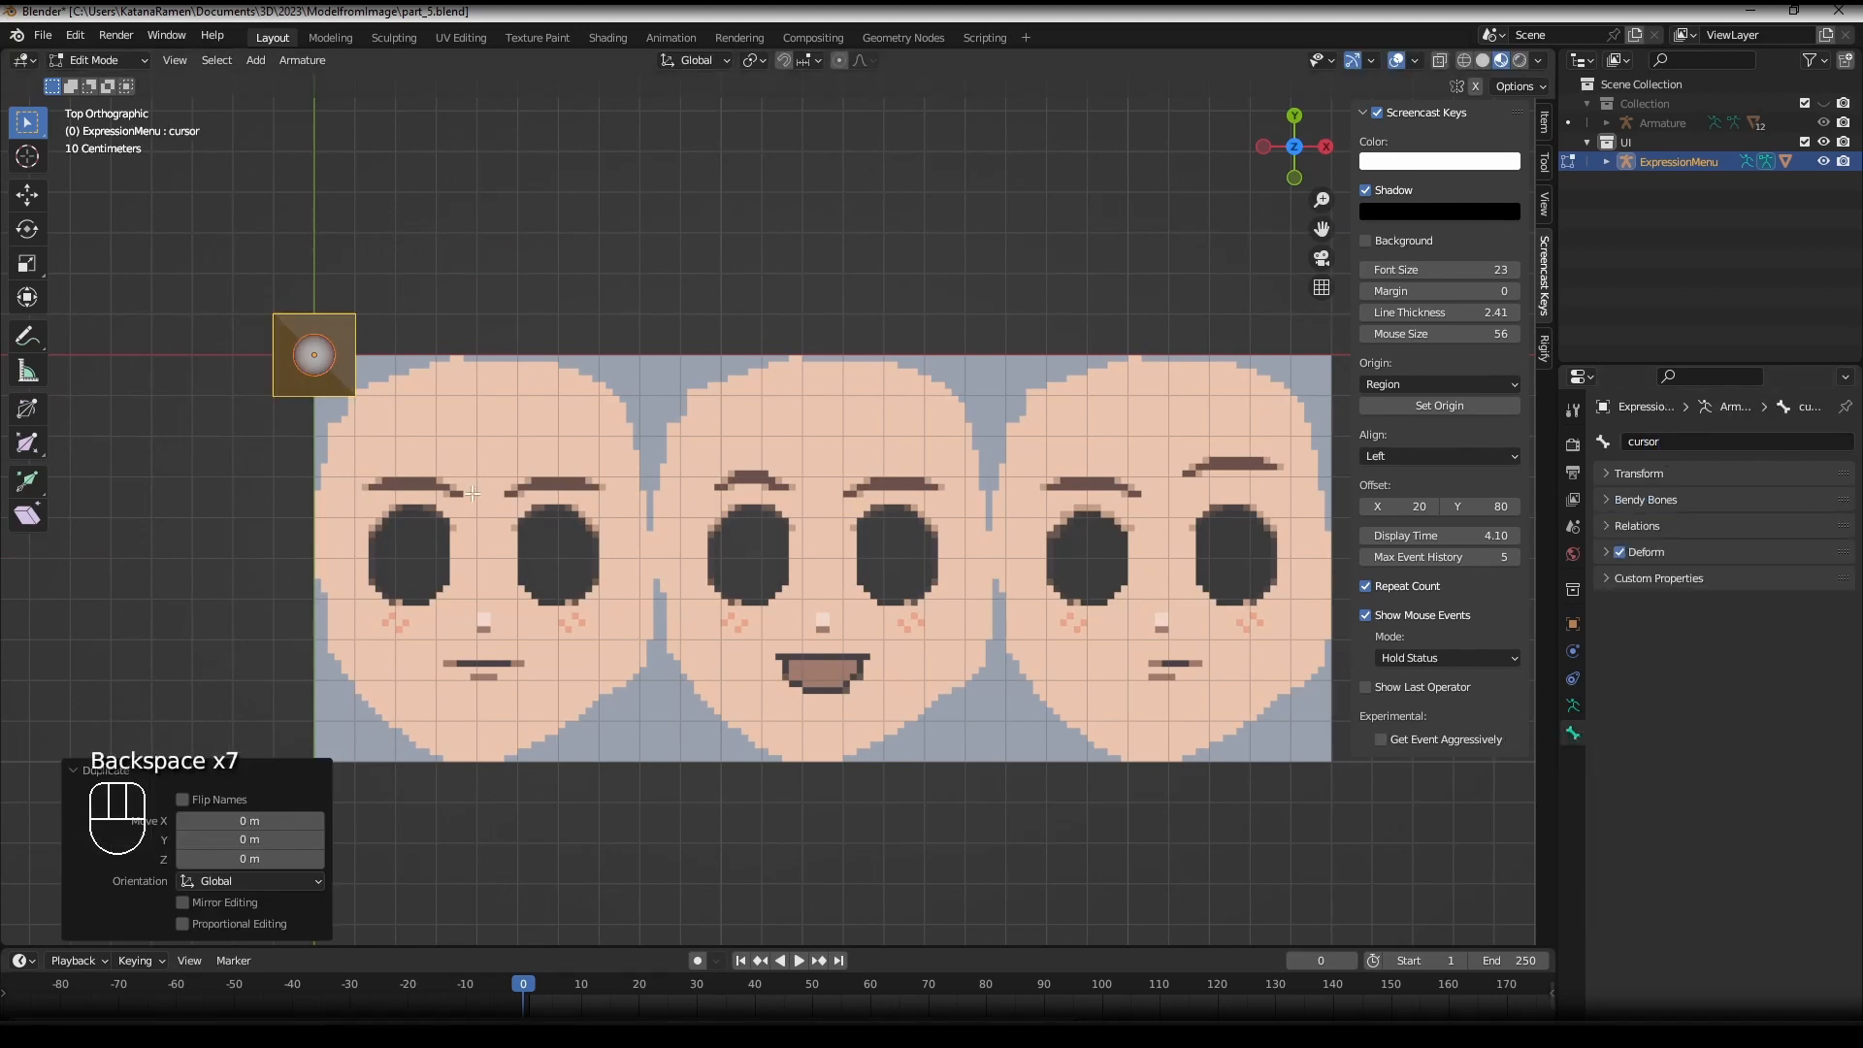
- Display the ExpressionMenu armature's bones as sticks and open the cursor bone's custom shape settings in Pose Mode
middle_click_drag(472, 493, 737, 456)
middle_click_drag(738, 456, 446, 304, "shift")
scroll(695, 443, "up", 1)
scroll(696, 444, "down", 1)
scroll(444, 285, "down", 1)
key("Tab")
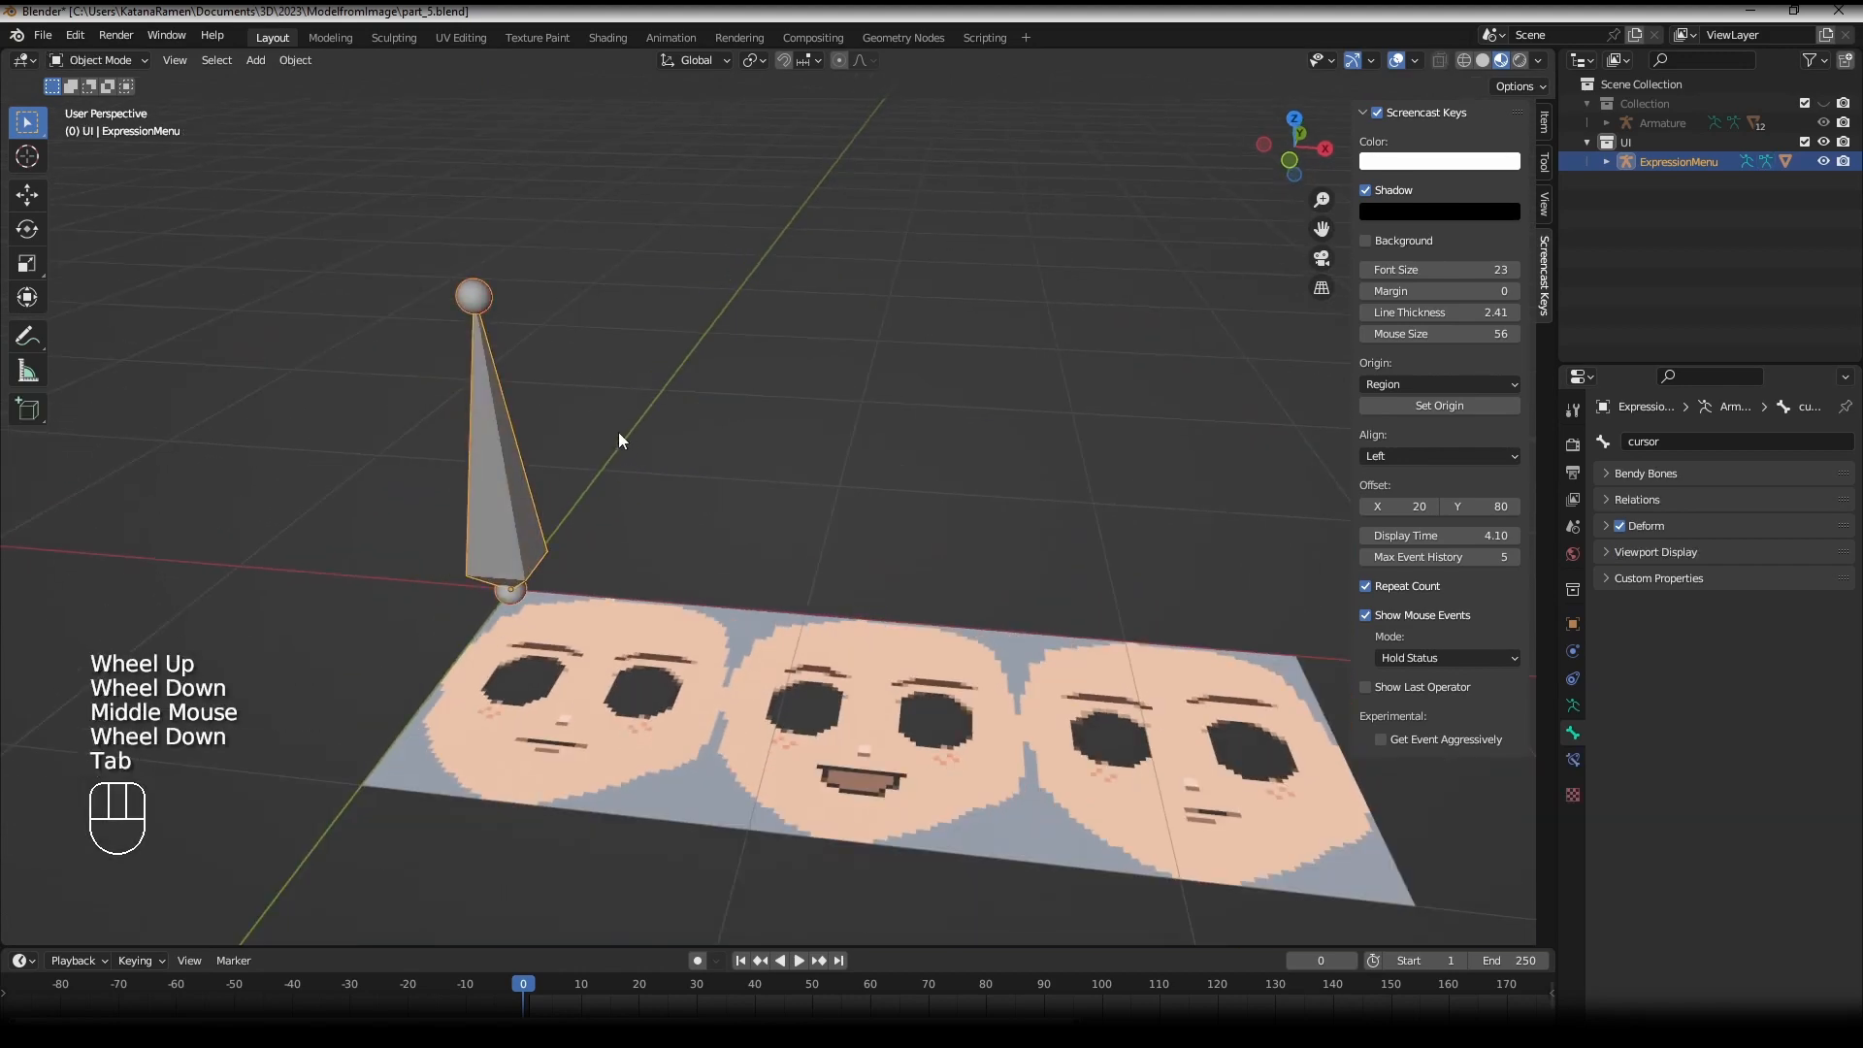
left_click(1573, 705)
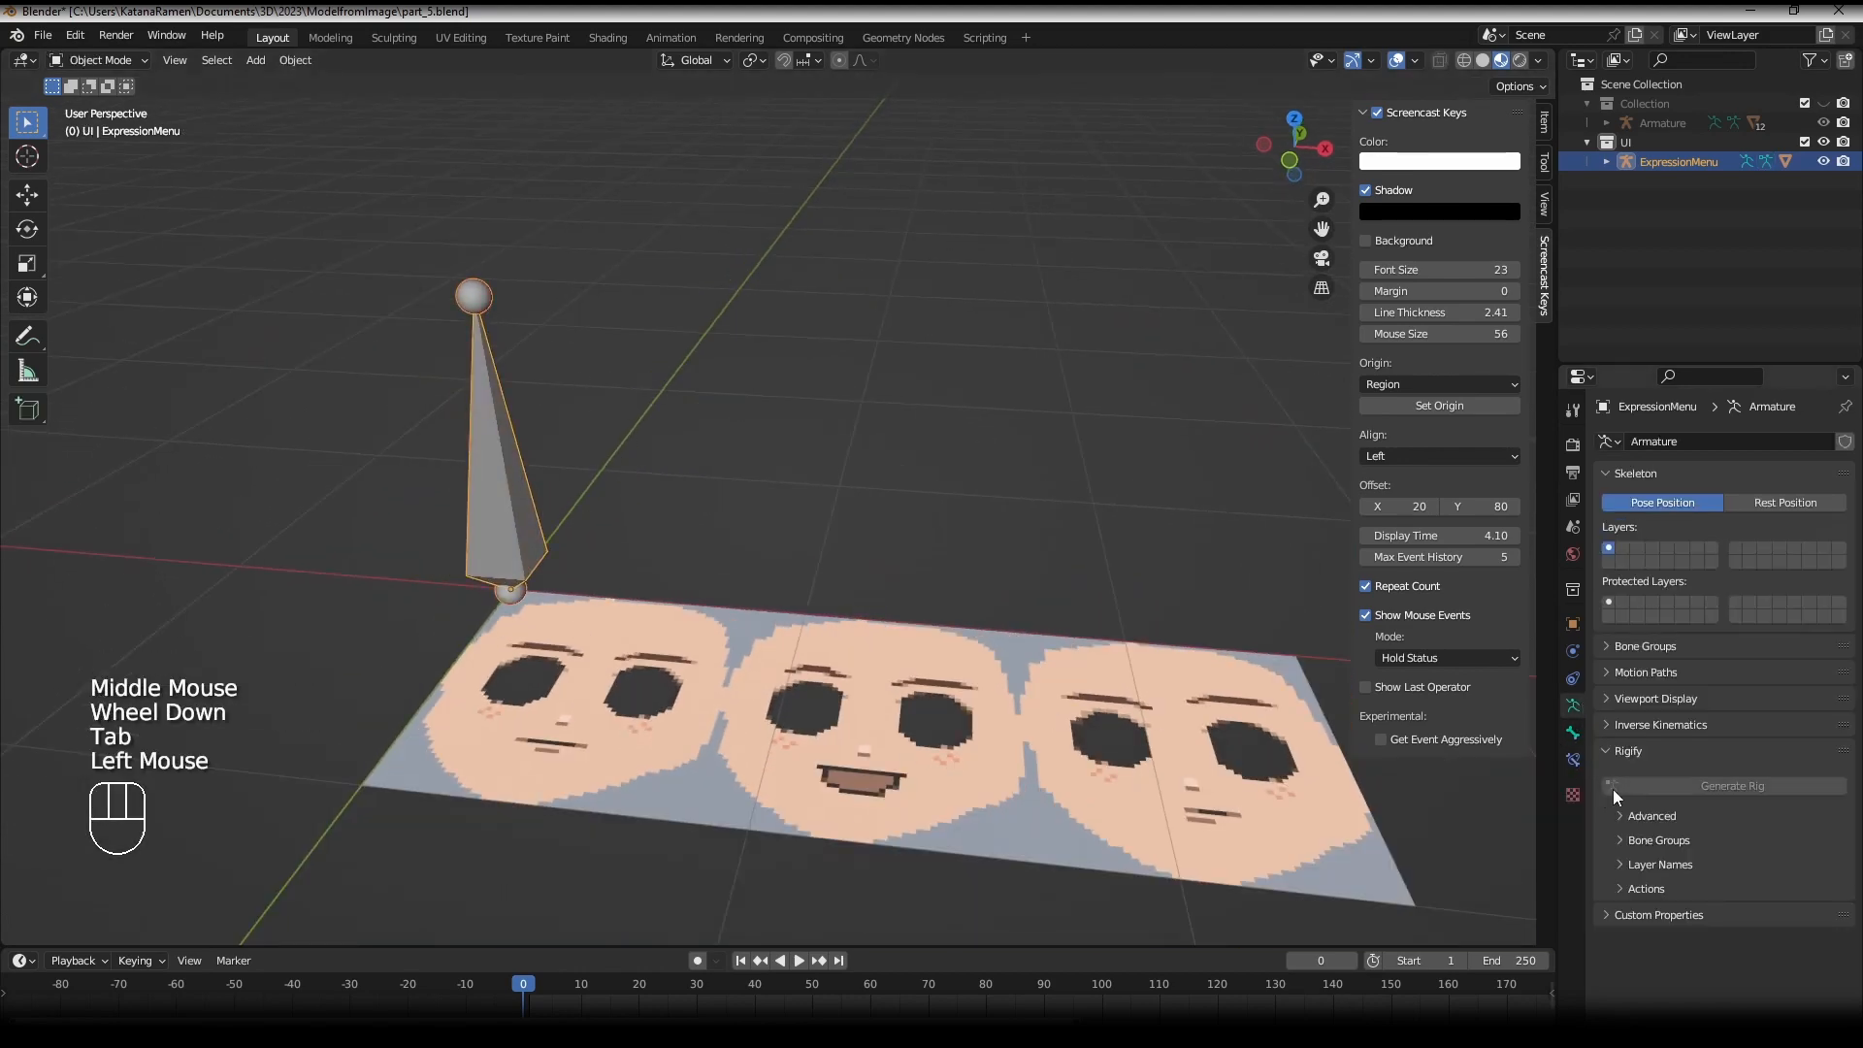
left_click(1673, 694)
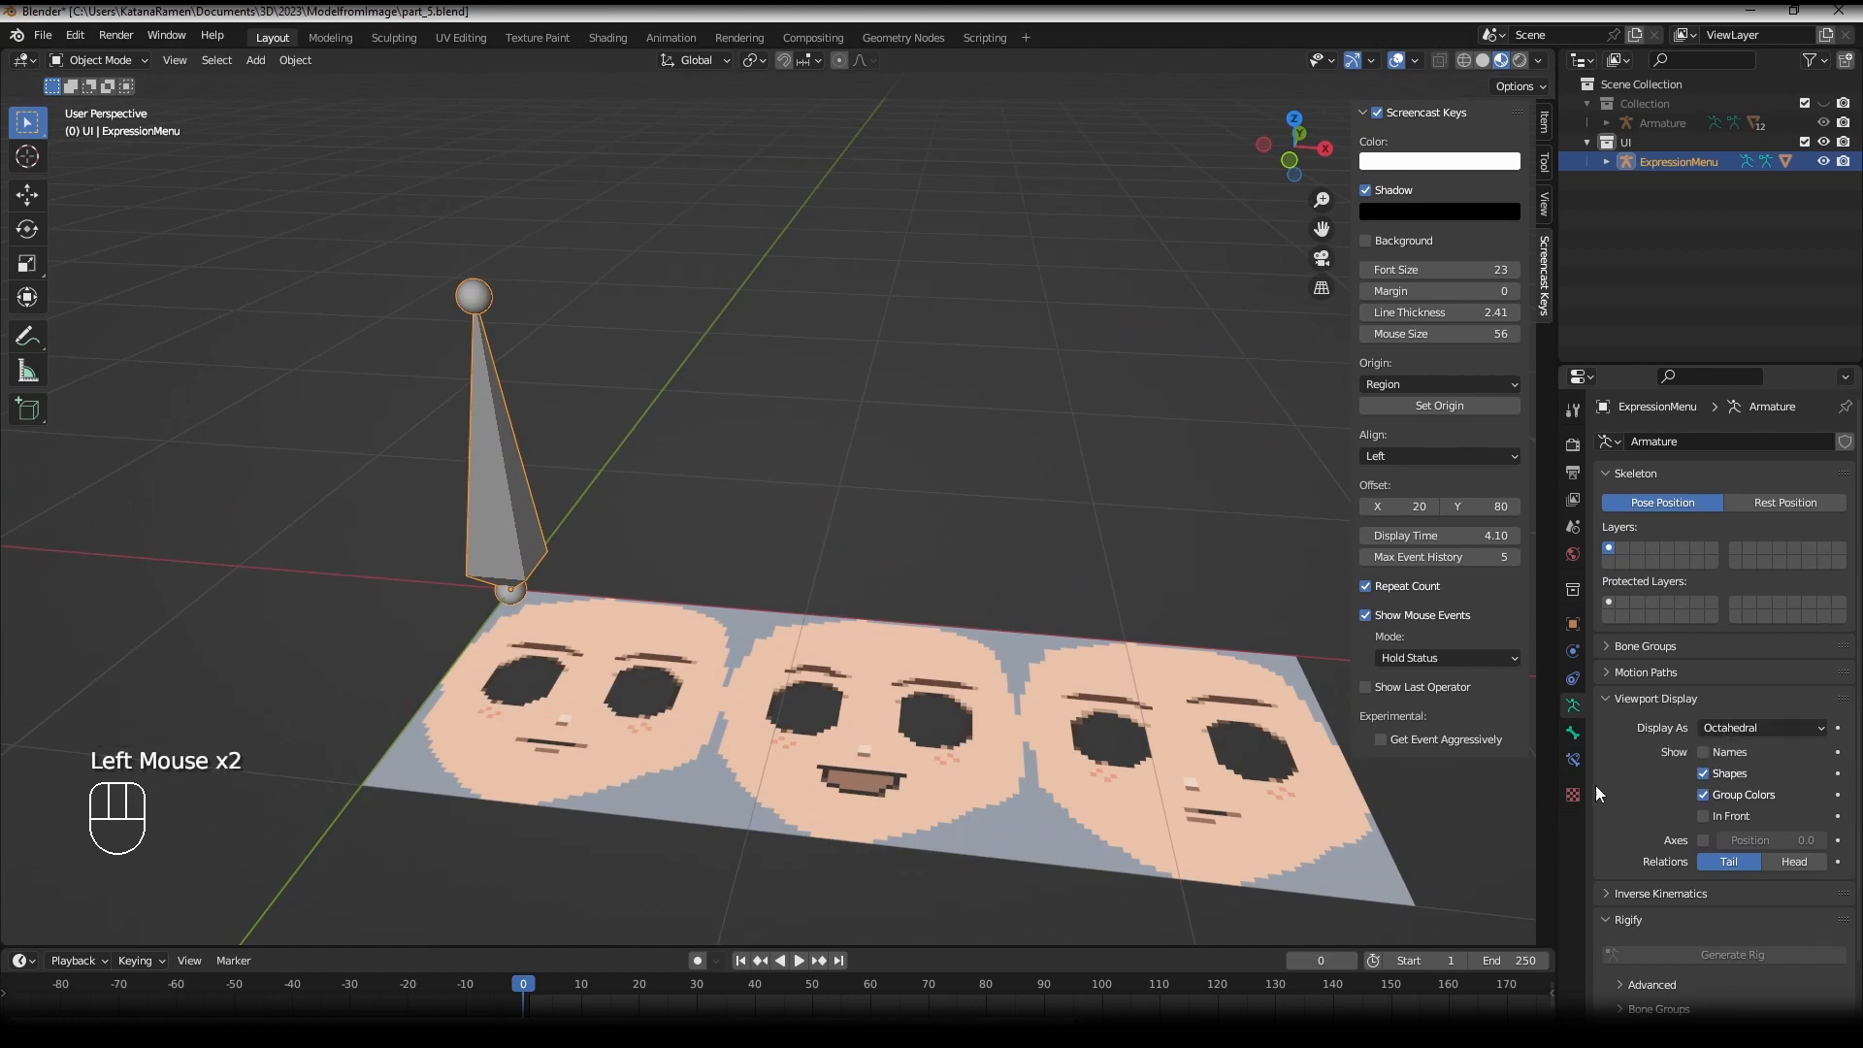
scroll(1673, 683, "down", 2)
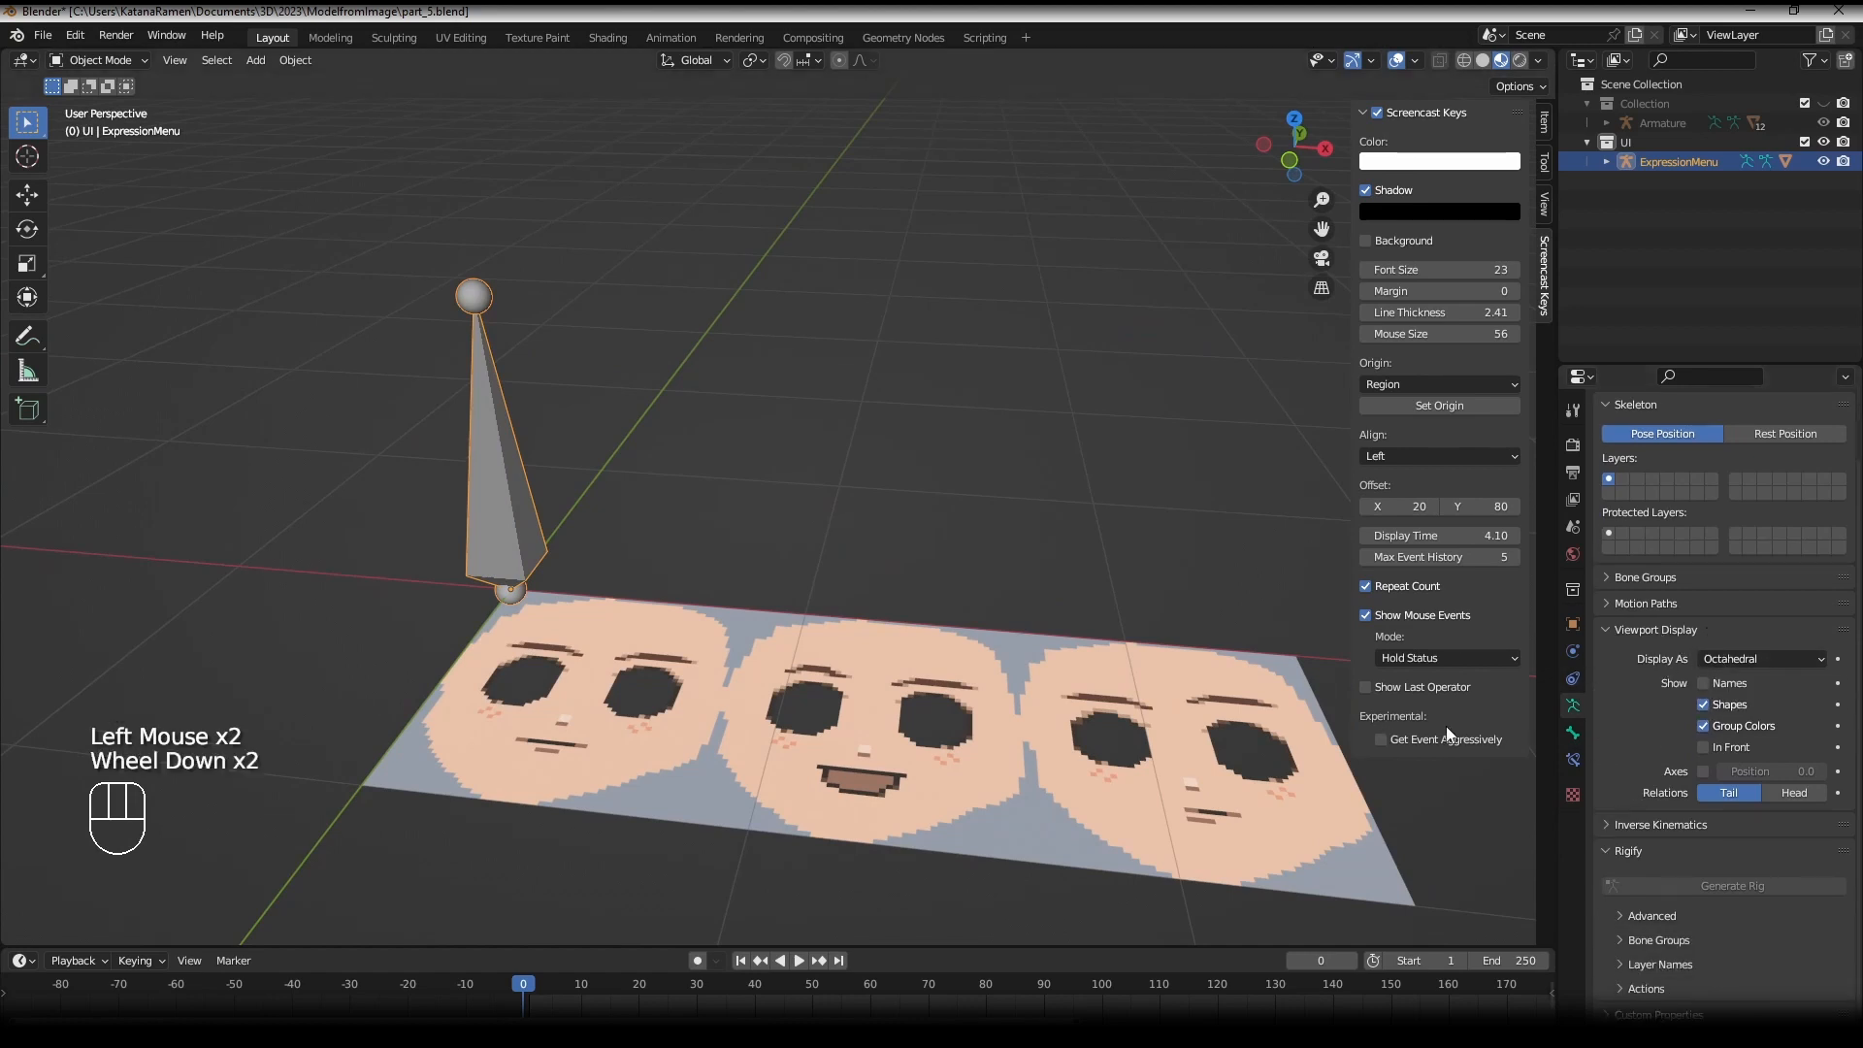
key("Tab")
left_click(1573, 734)
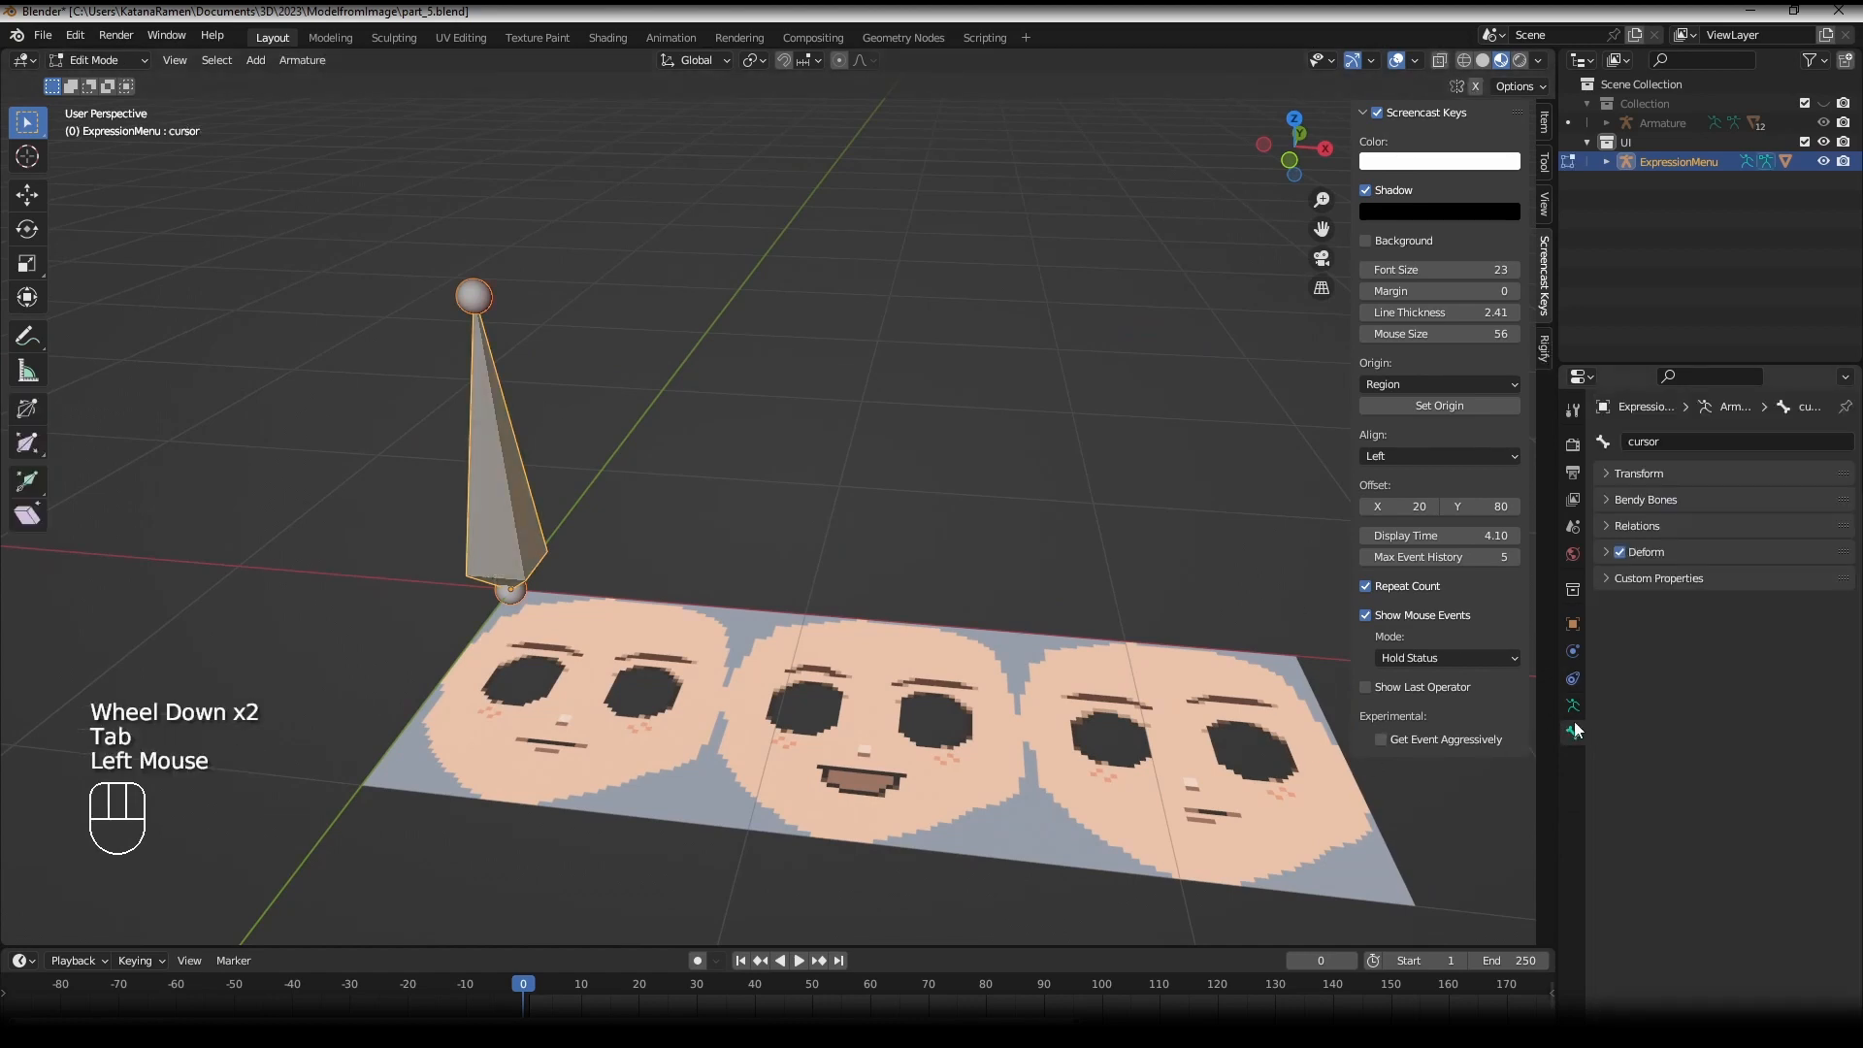
scroll(1669, 956, "down", 4)
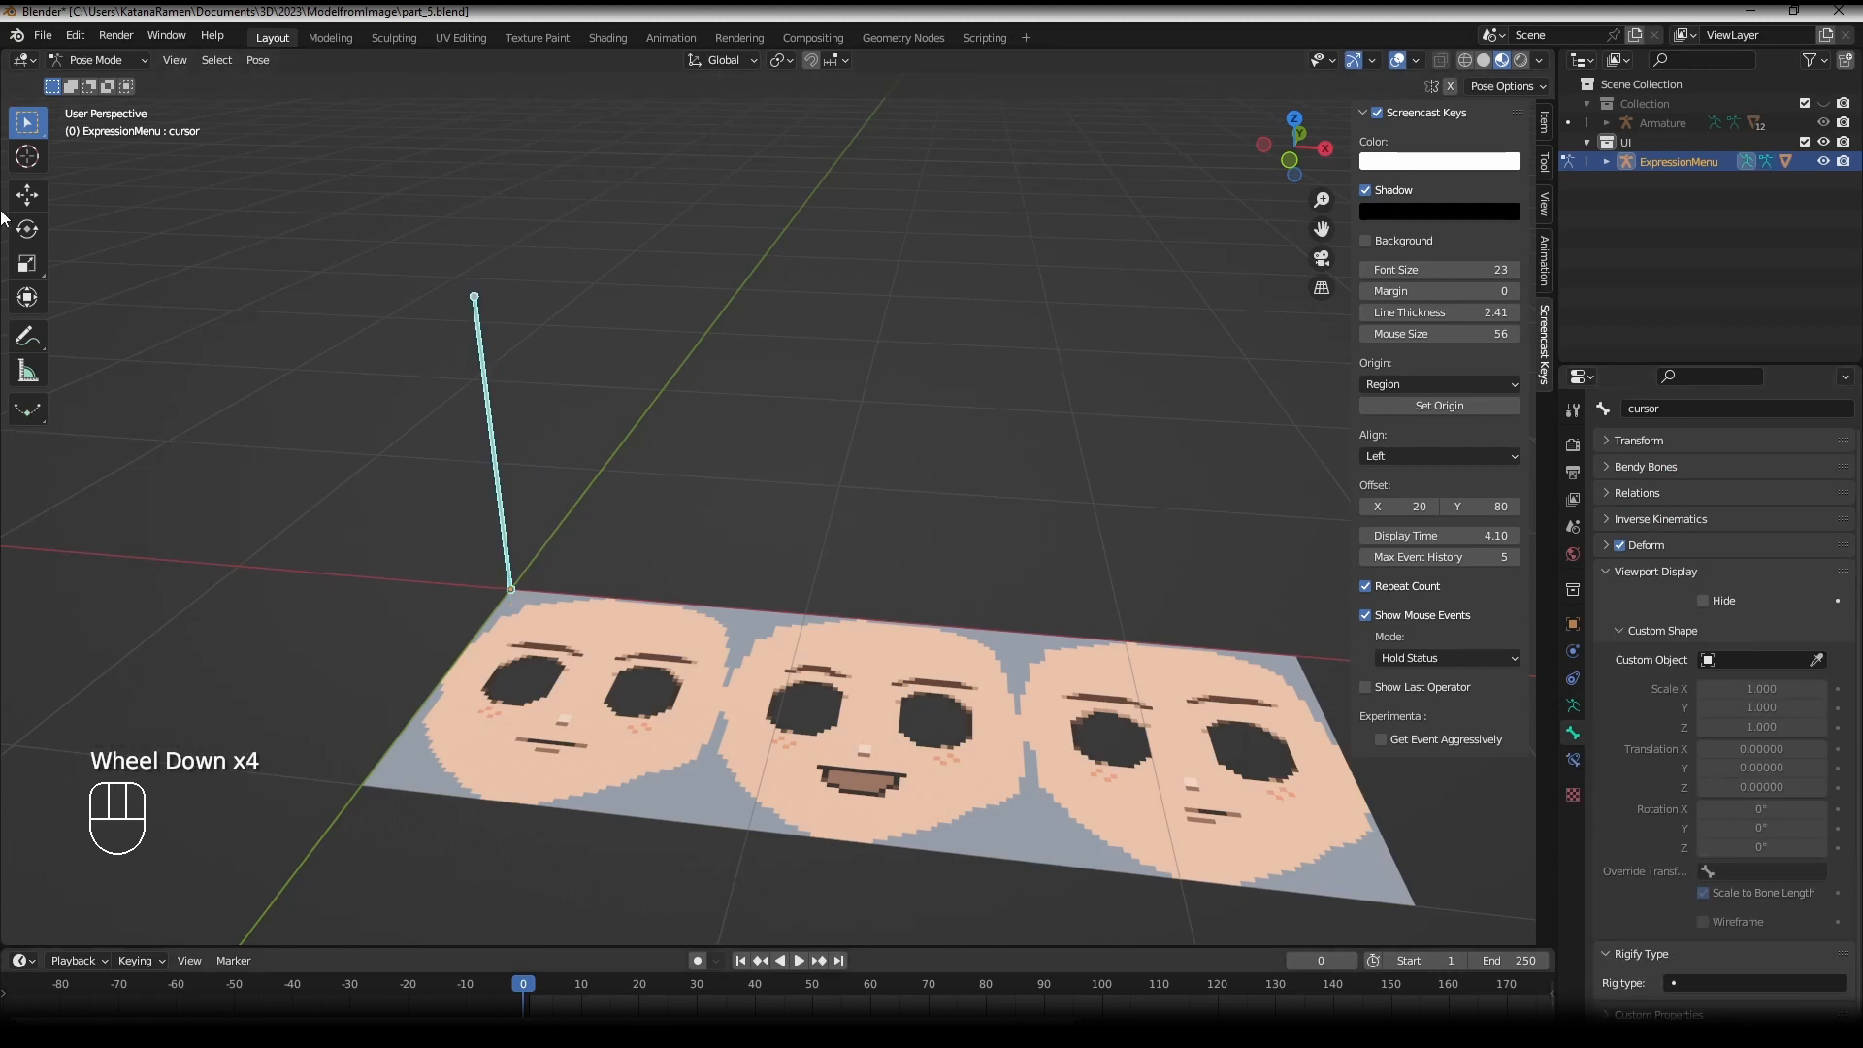
- Return to Object Mode and add a plane mesh to the UI collection
left_click(97, 60)
left_click(92, 82)
left_click(255, 60)
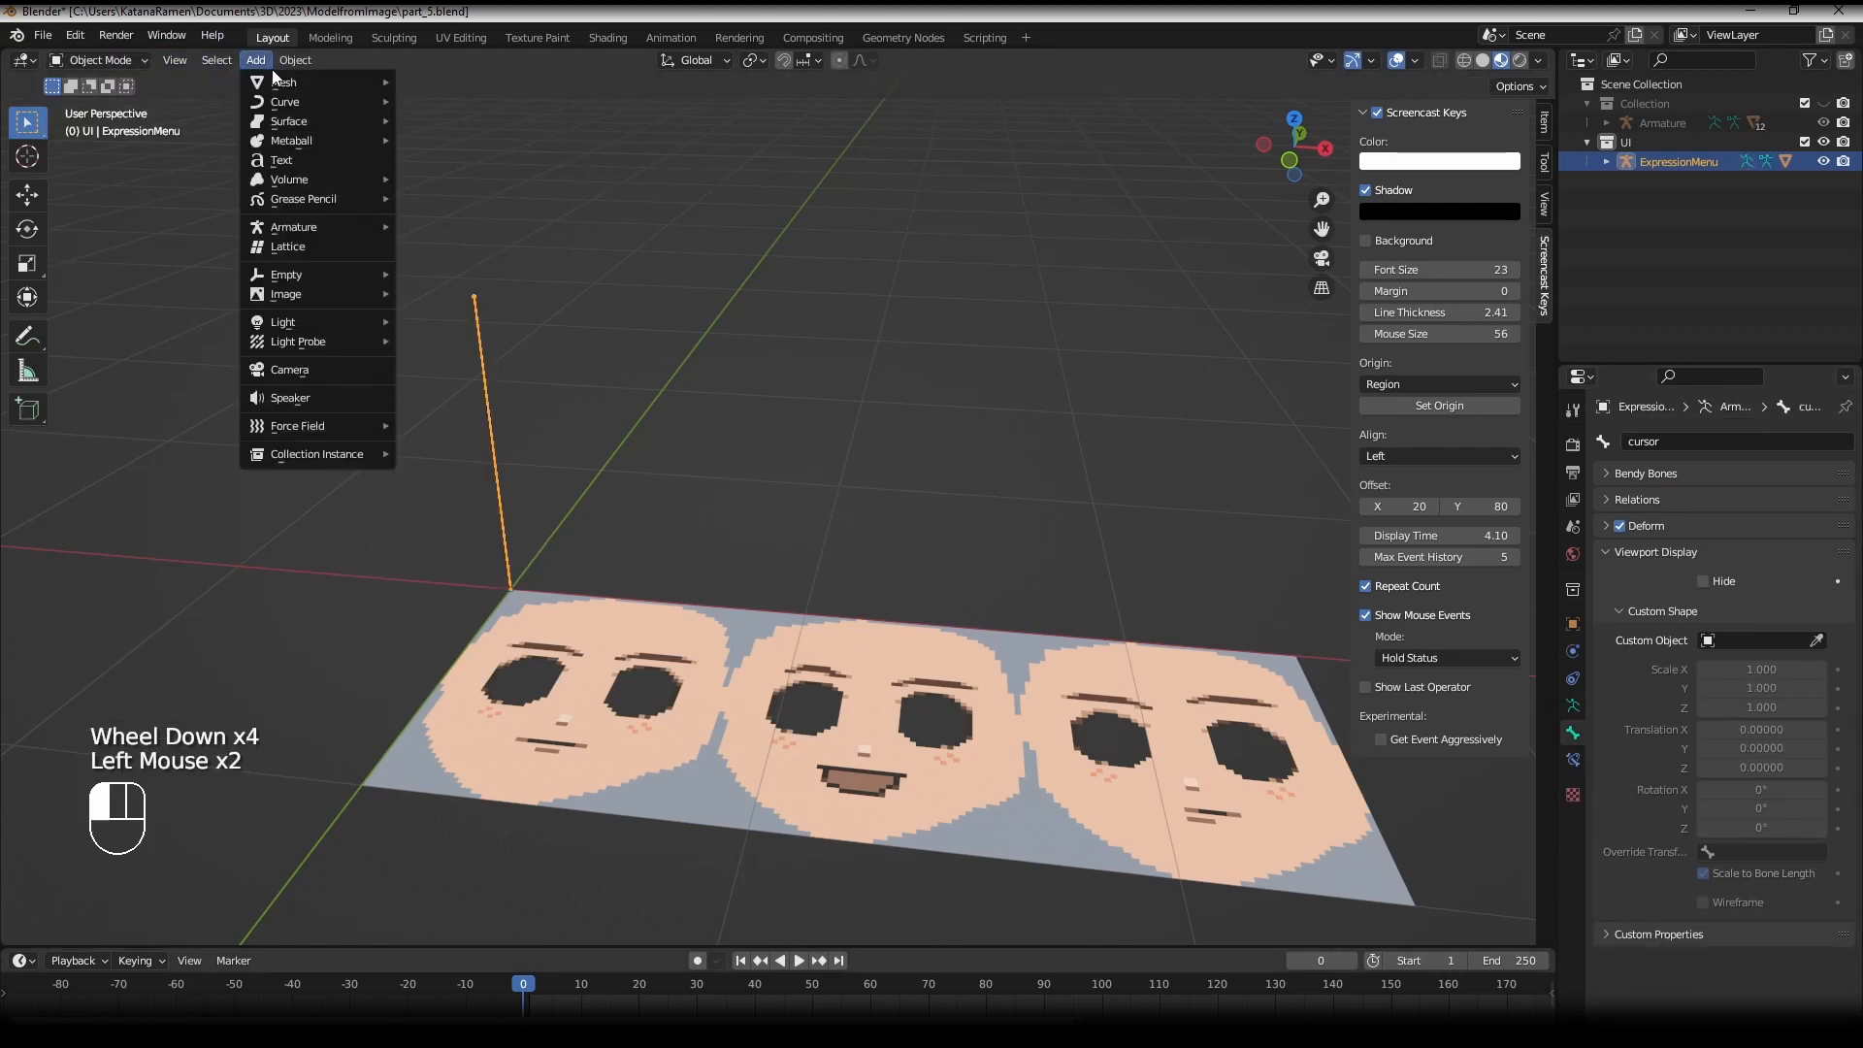
mouse_move(277, 84)
left_click(464, 70)
scroll(630, 325, "down", 2)
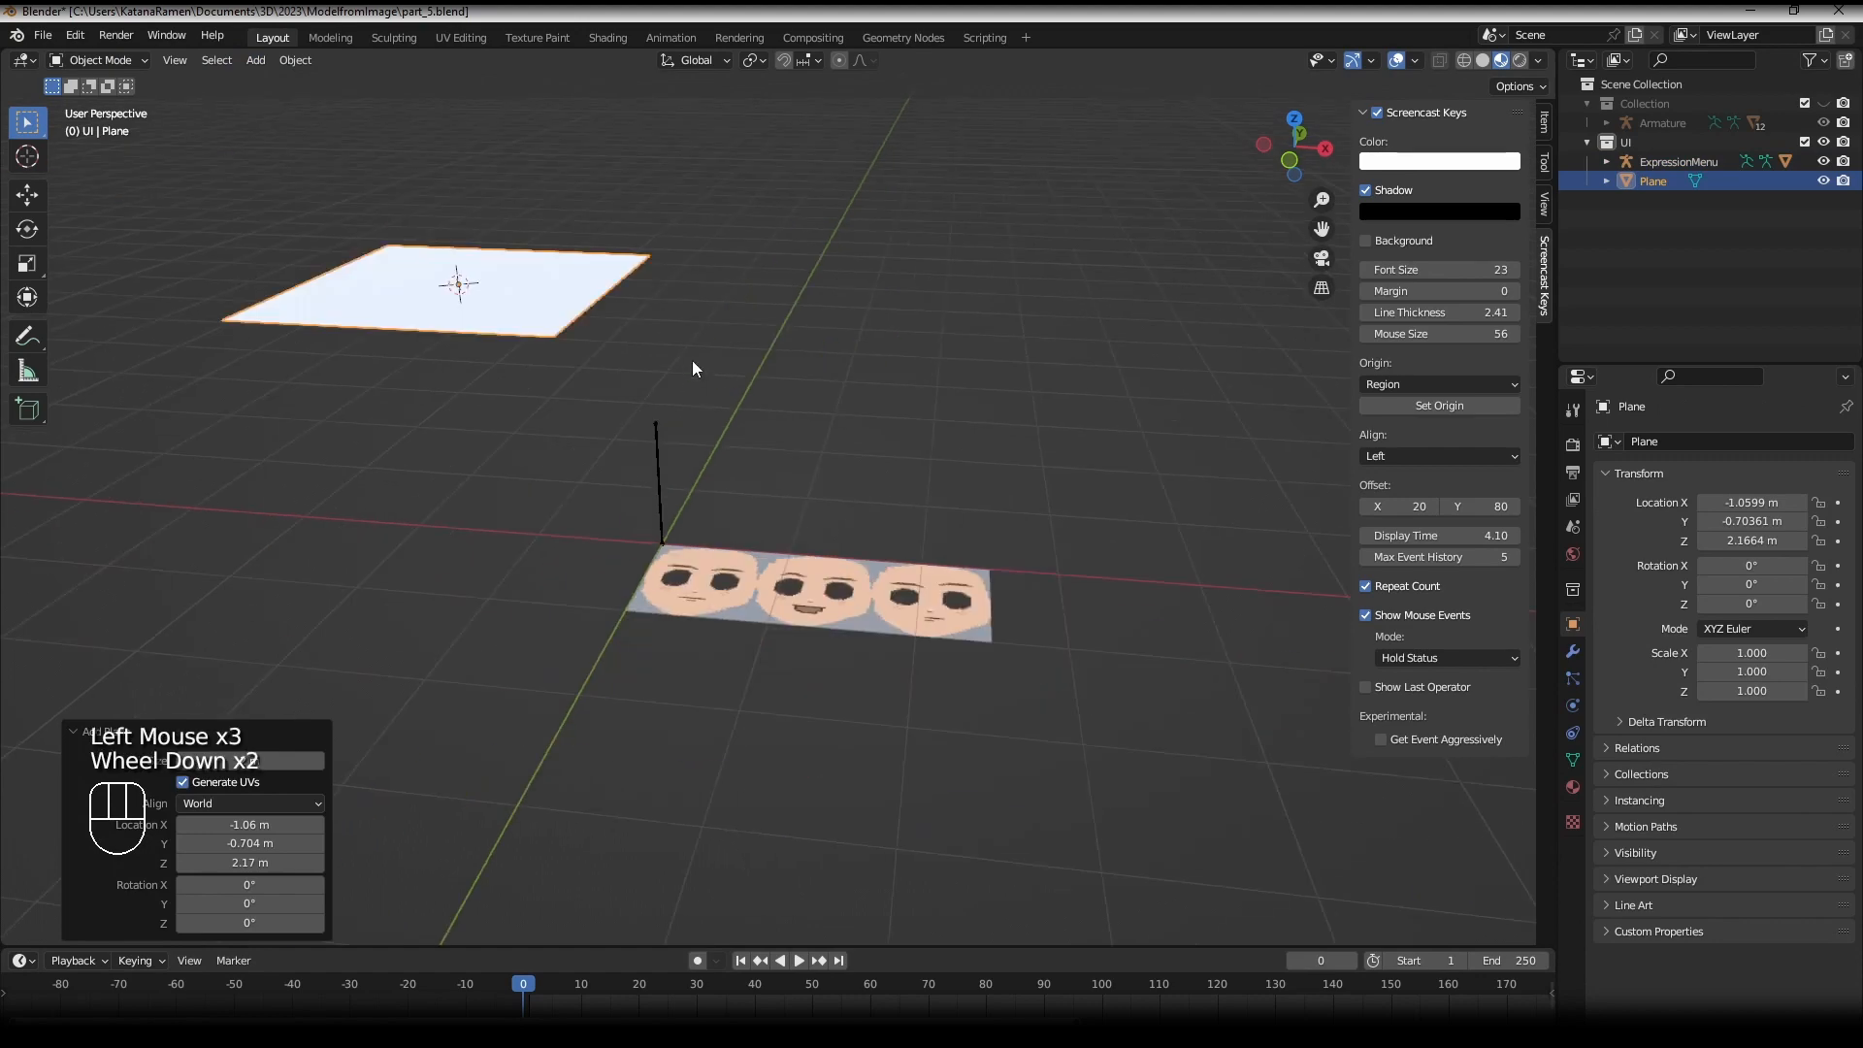
- Reset the plane's location to the world origin and inset its face by about 0.14 m
key("alt+g")
key("Tab")
scroll(805, 427, "up", 3)
middle_click_drag(806, 427, 1053, 416)
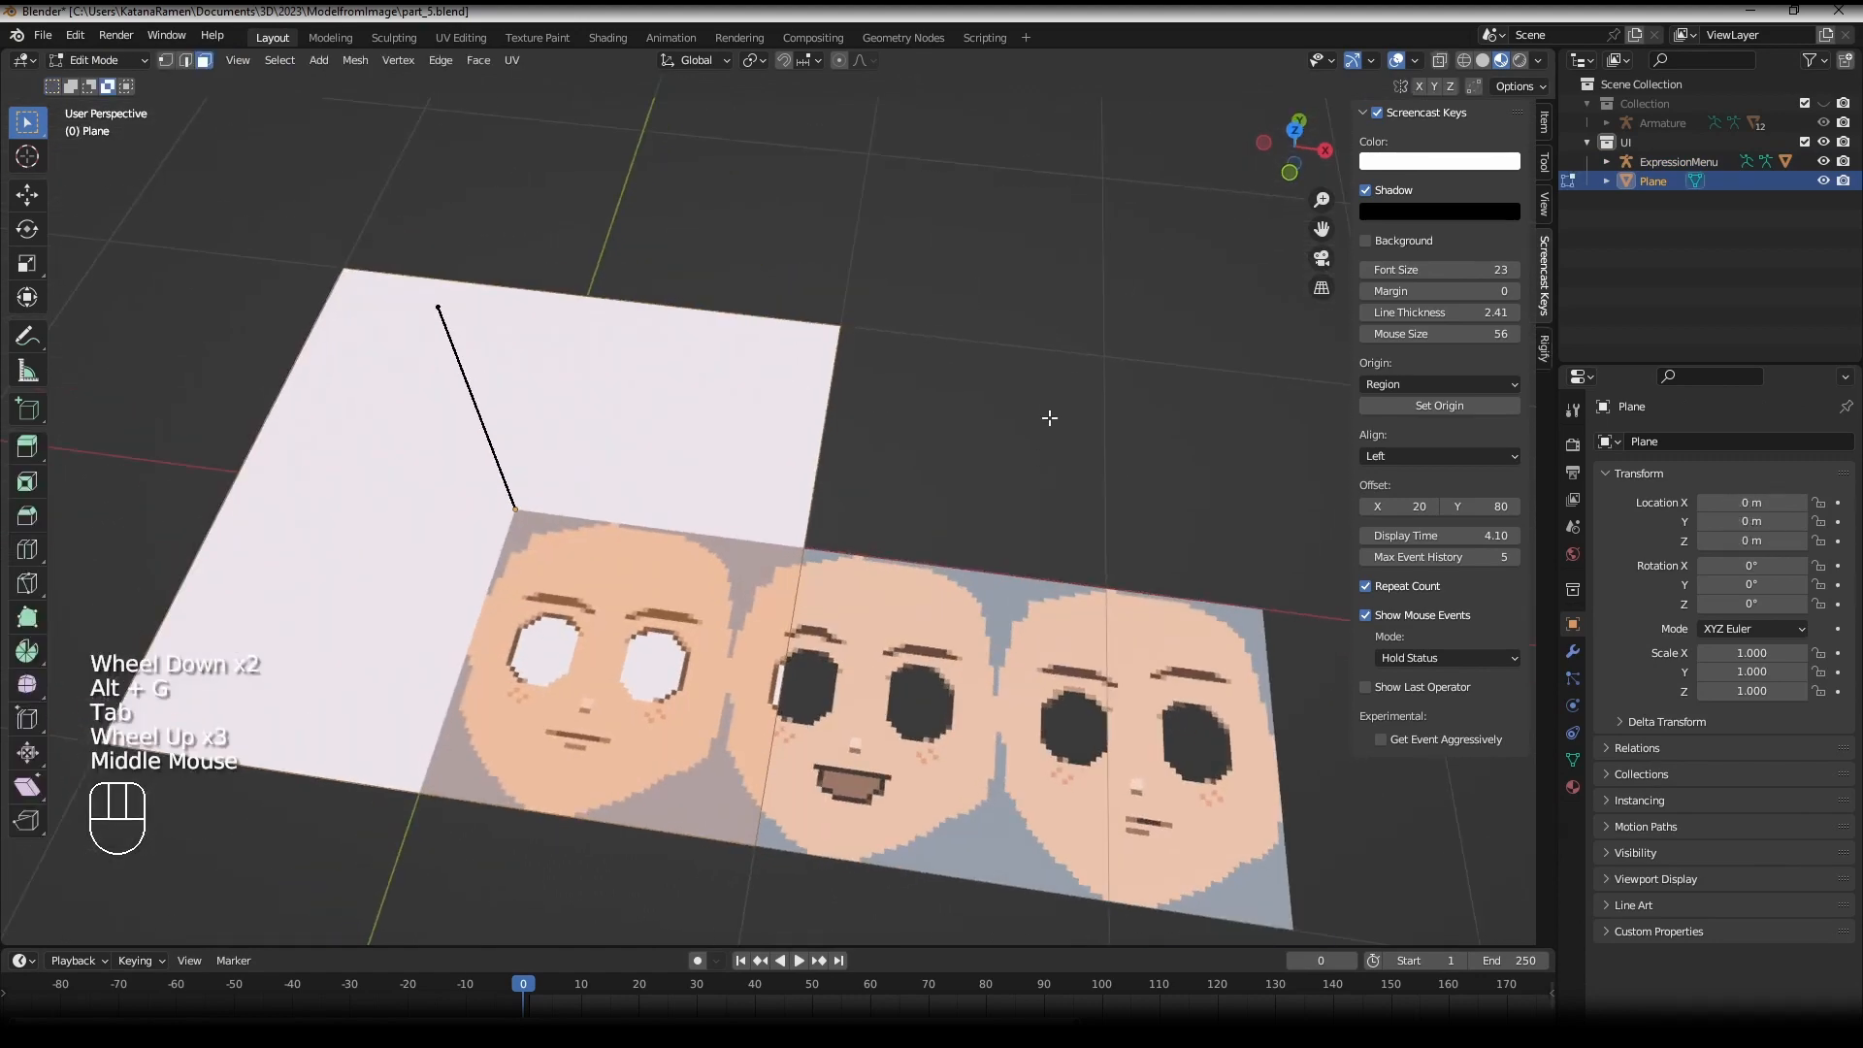
key("i")
left_click(1019, 416)
- Delete the inset inner face to leave a square frame and rename the object viewport
key("Delete")
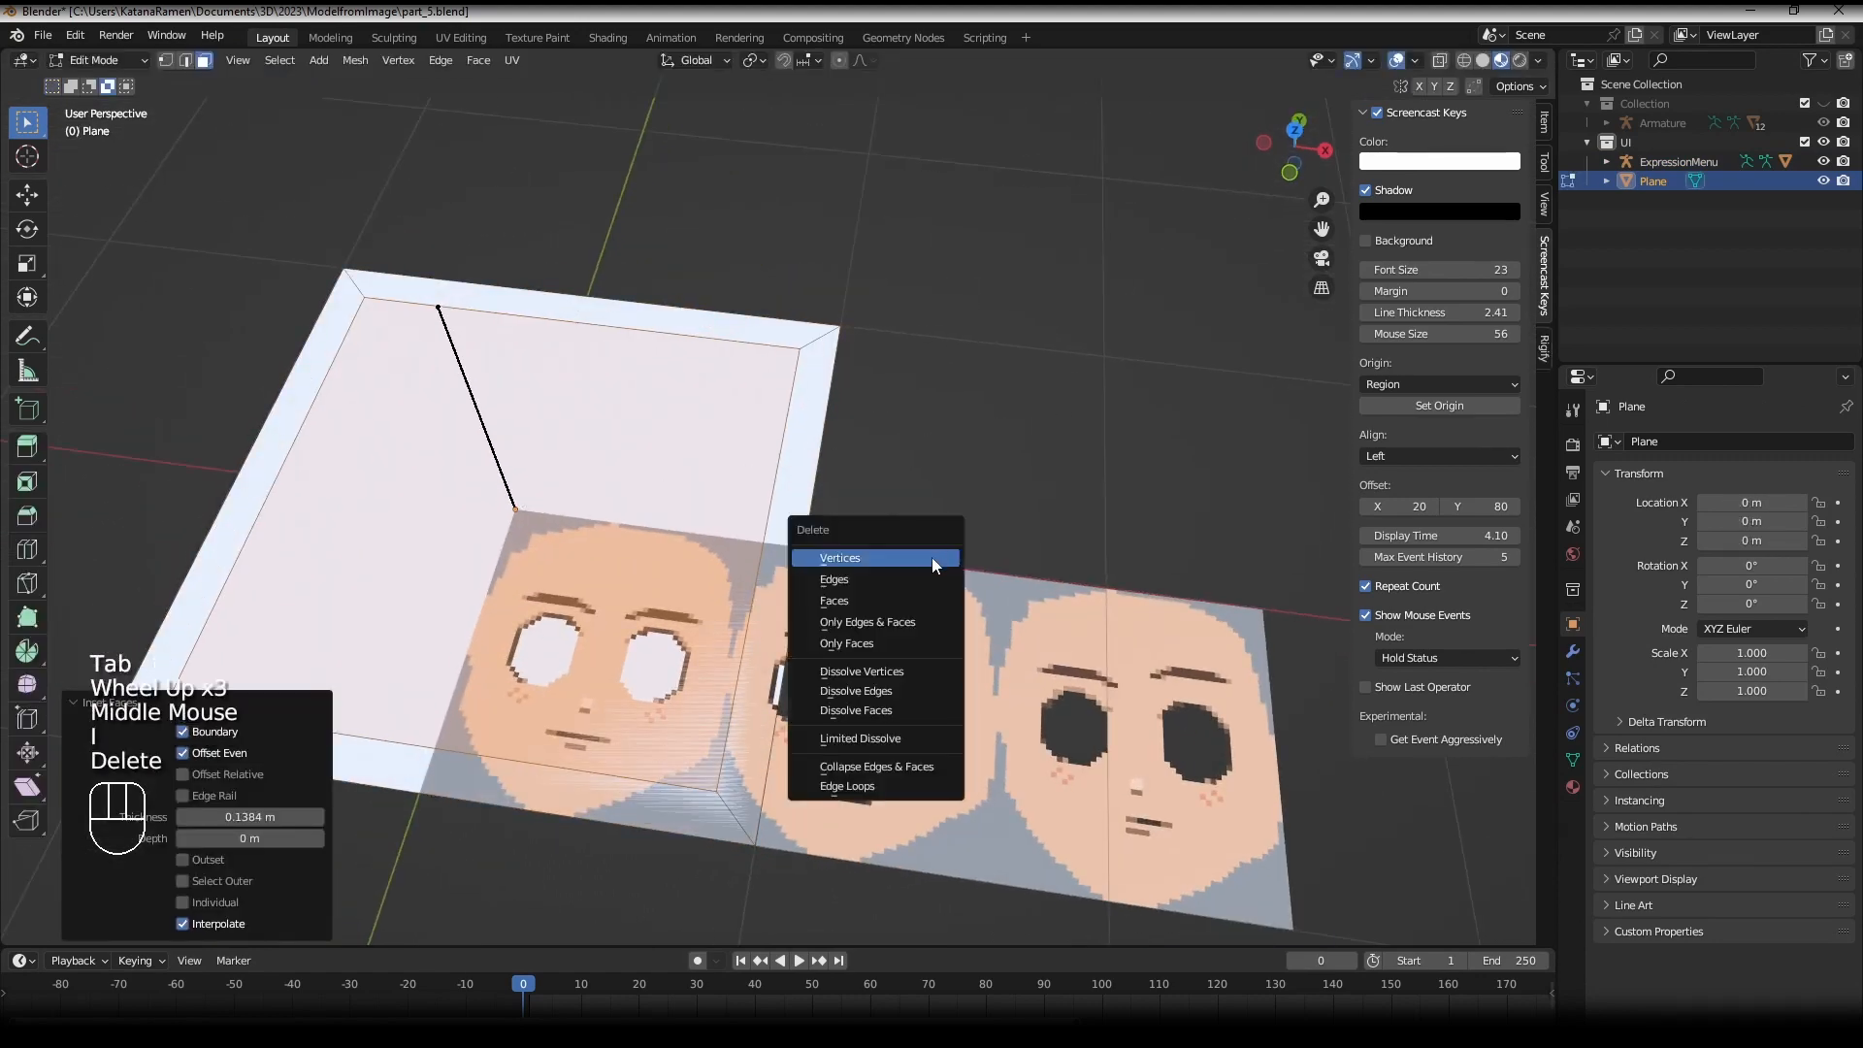
left_click(883, 601)
key("Tab")
scroll(874, 478, "down", 1)
middle_click_drag(873, 479, 854, 393)
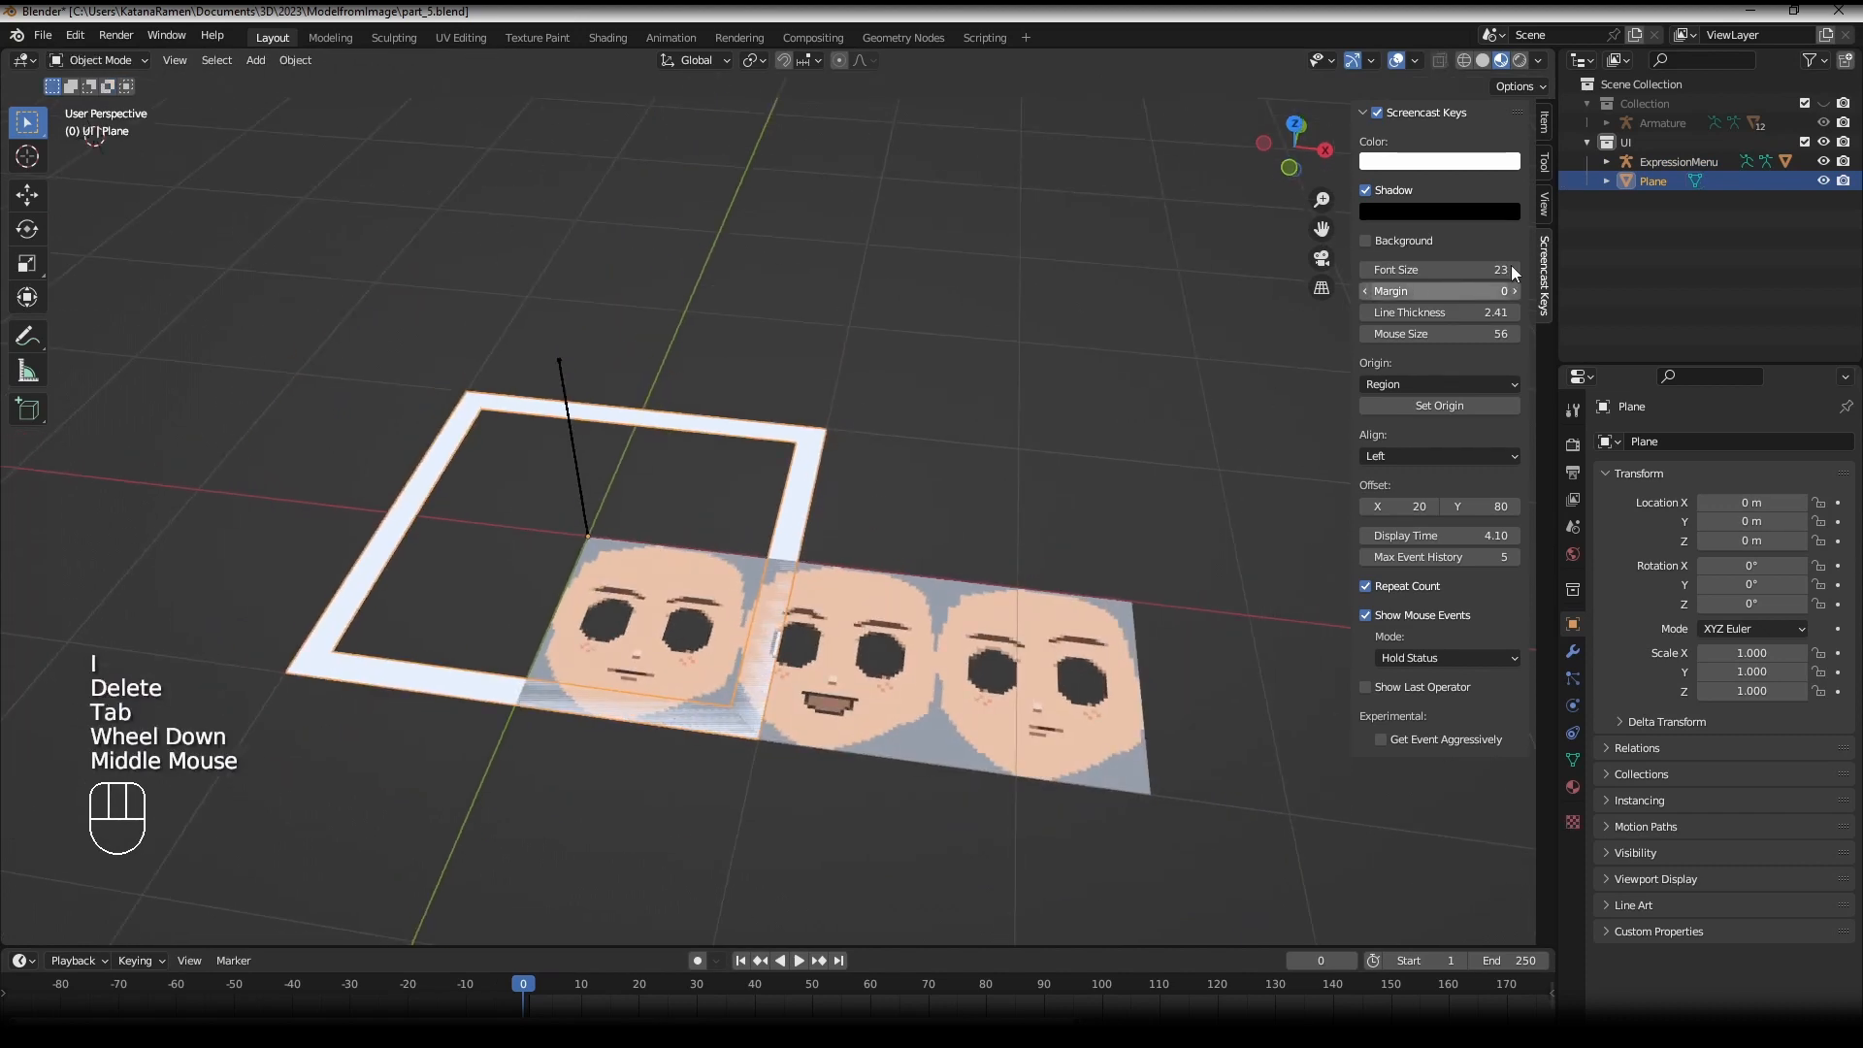
double_click(1665, 184)
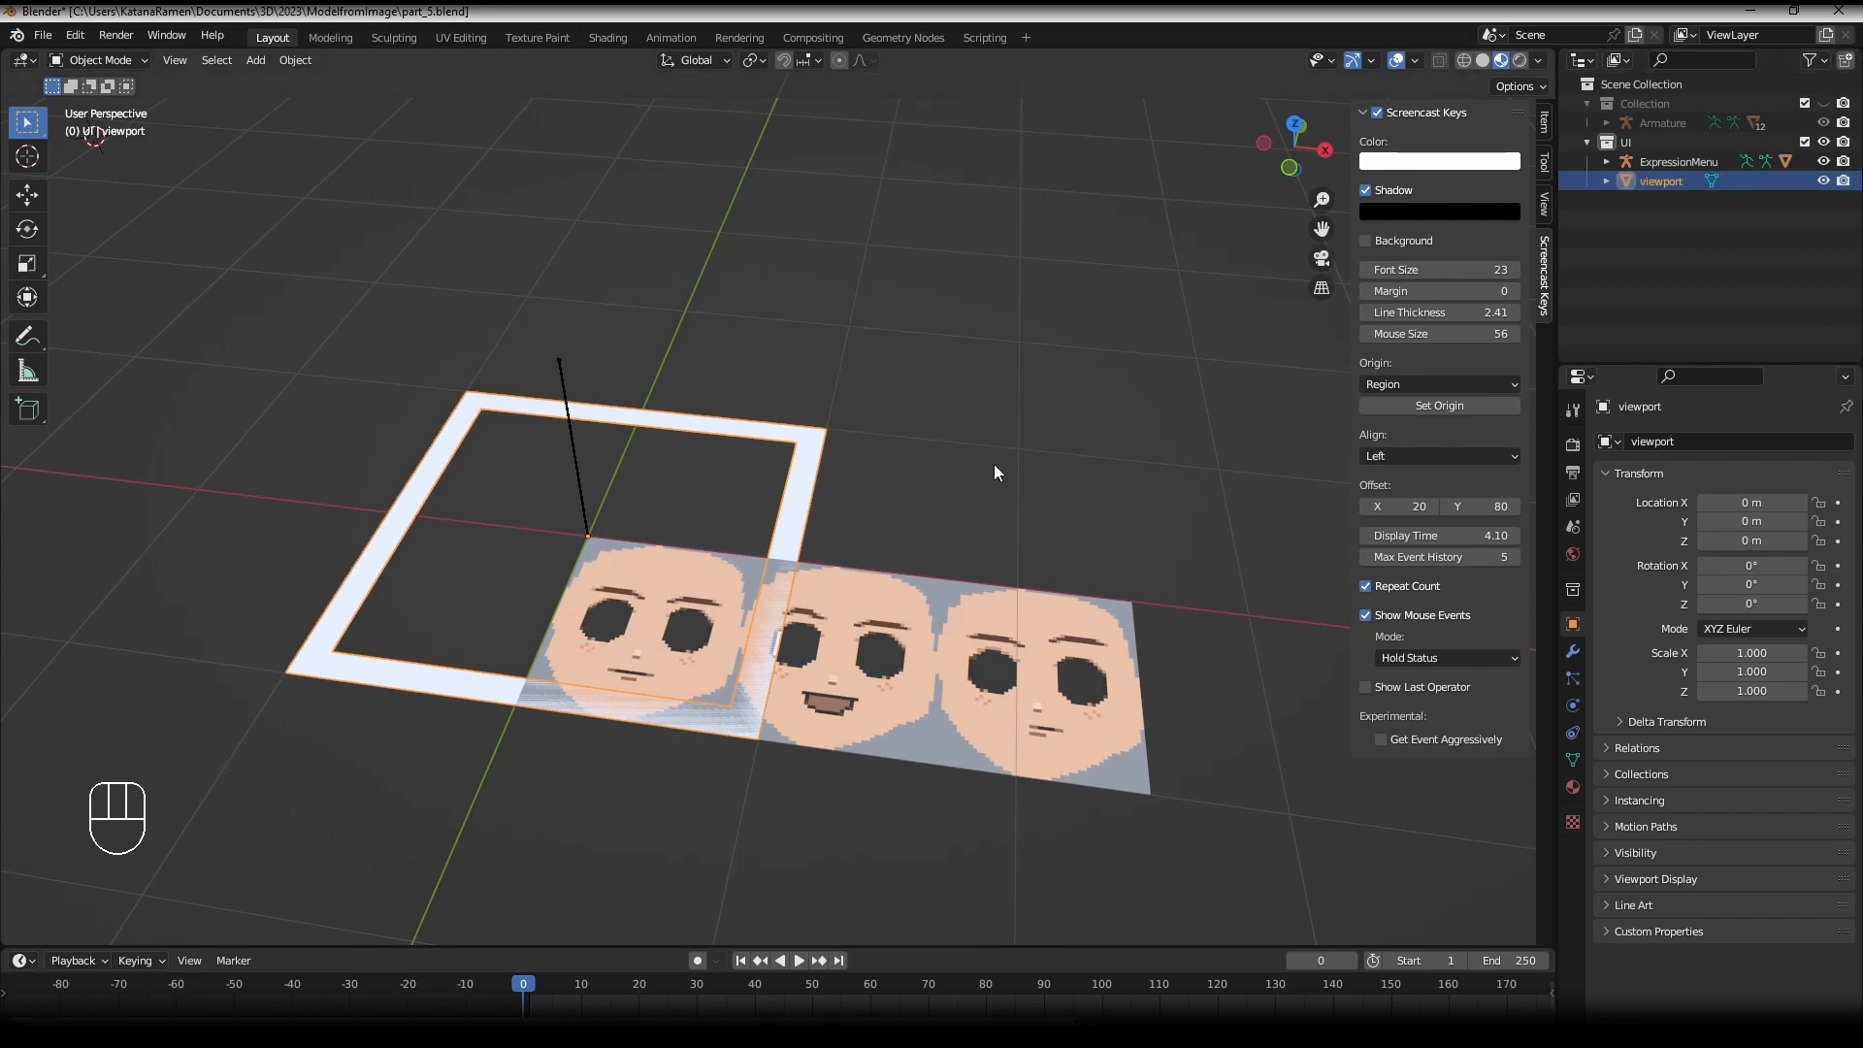
- Move all the viewport frame's faces in top view so the frame's upper-left corner sits at the object's origin
key("Tab")
right_click(818, 452)
key("ctrl+KP_Add")
key("ctrl+KP_Add")
key("ctrl+KP_Add")
key("ctrl+KP_Add")
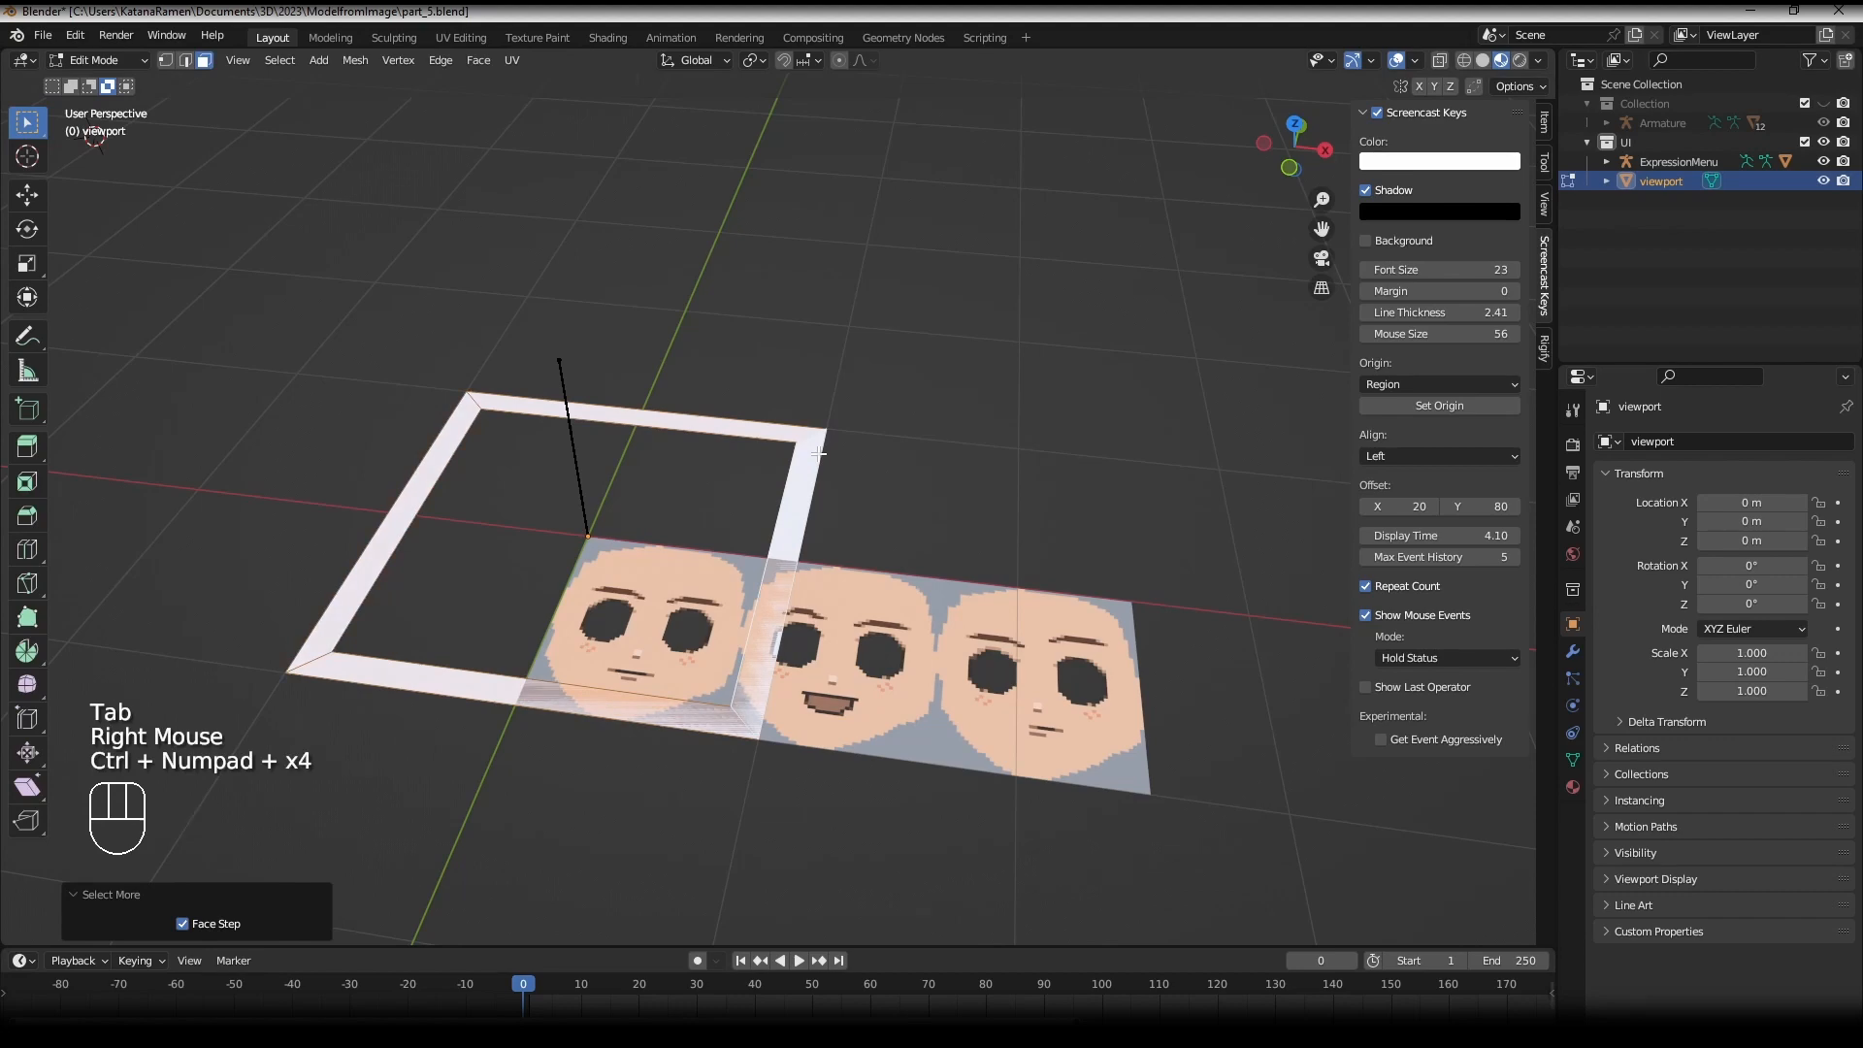
key("KP_7")
key("g")
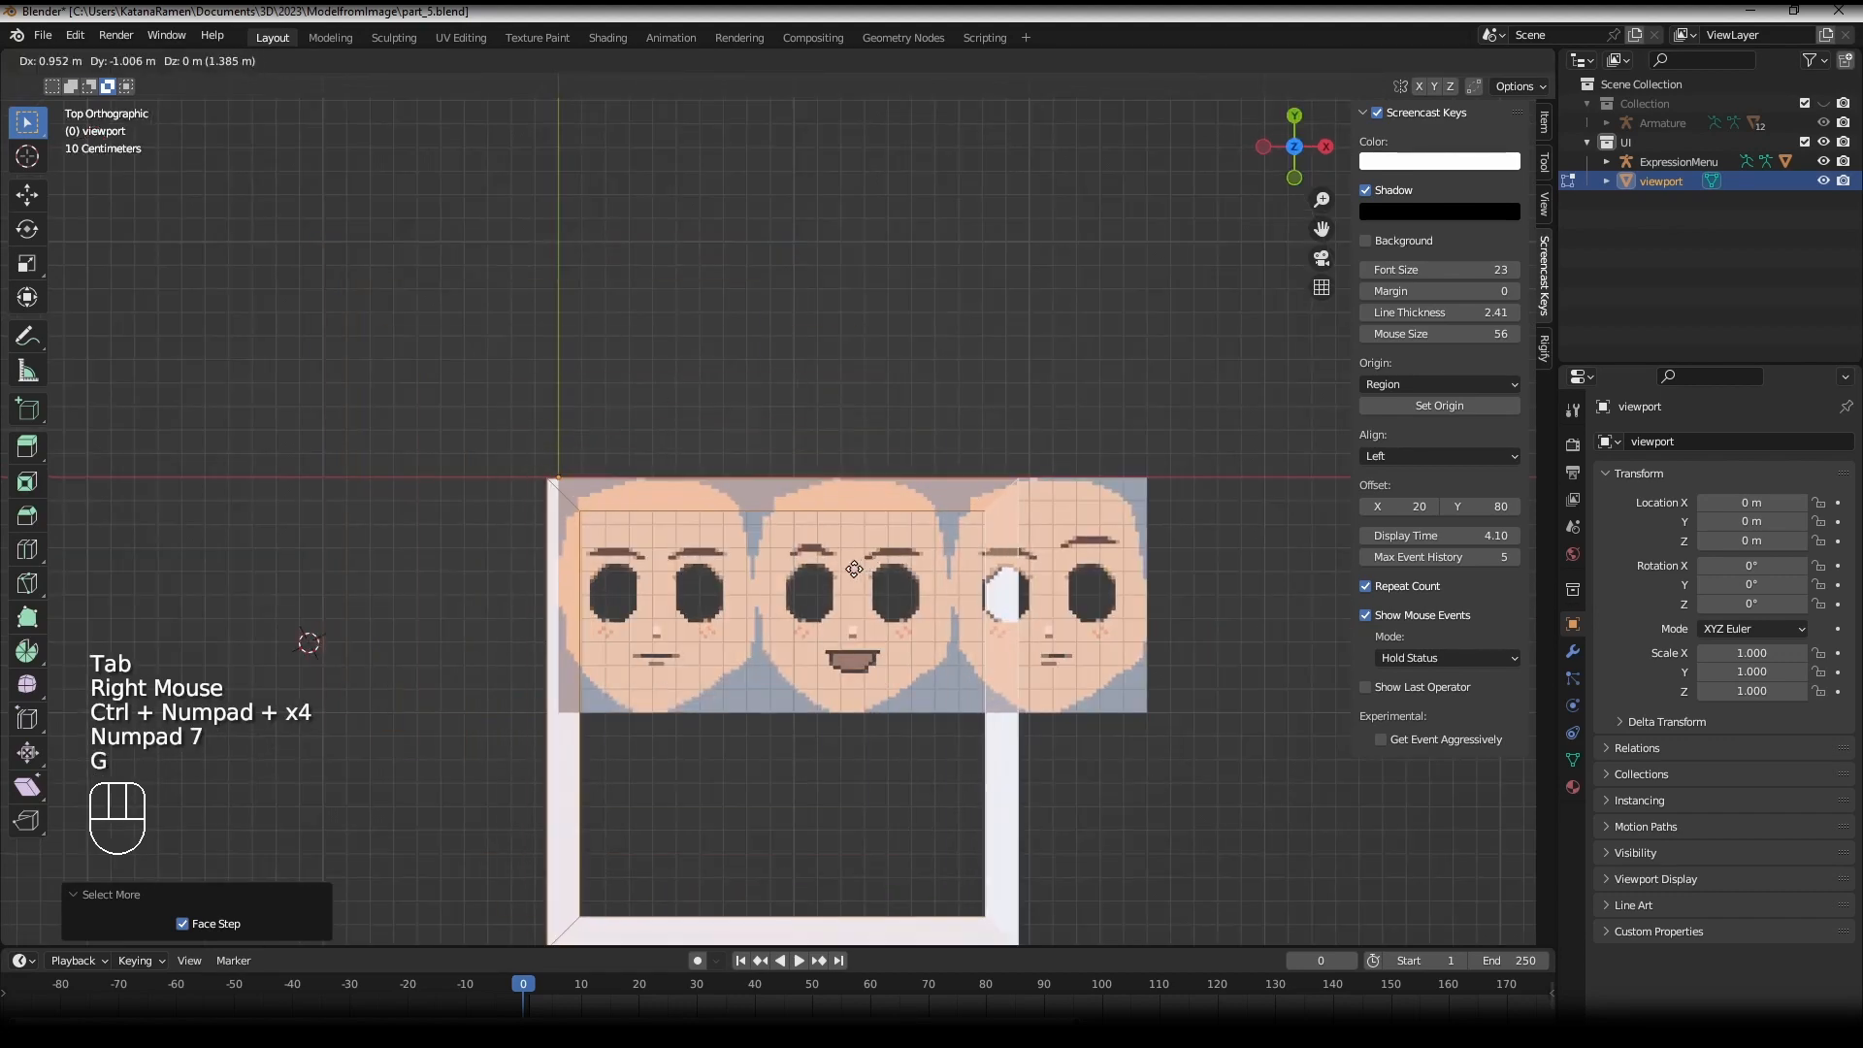
left_click(865, 568)
key("Tab")
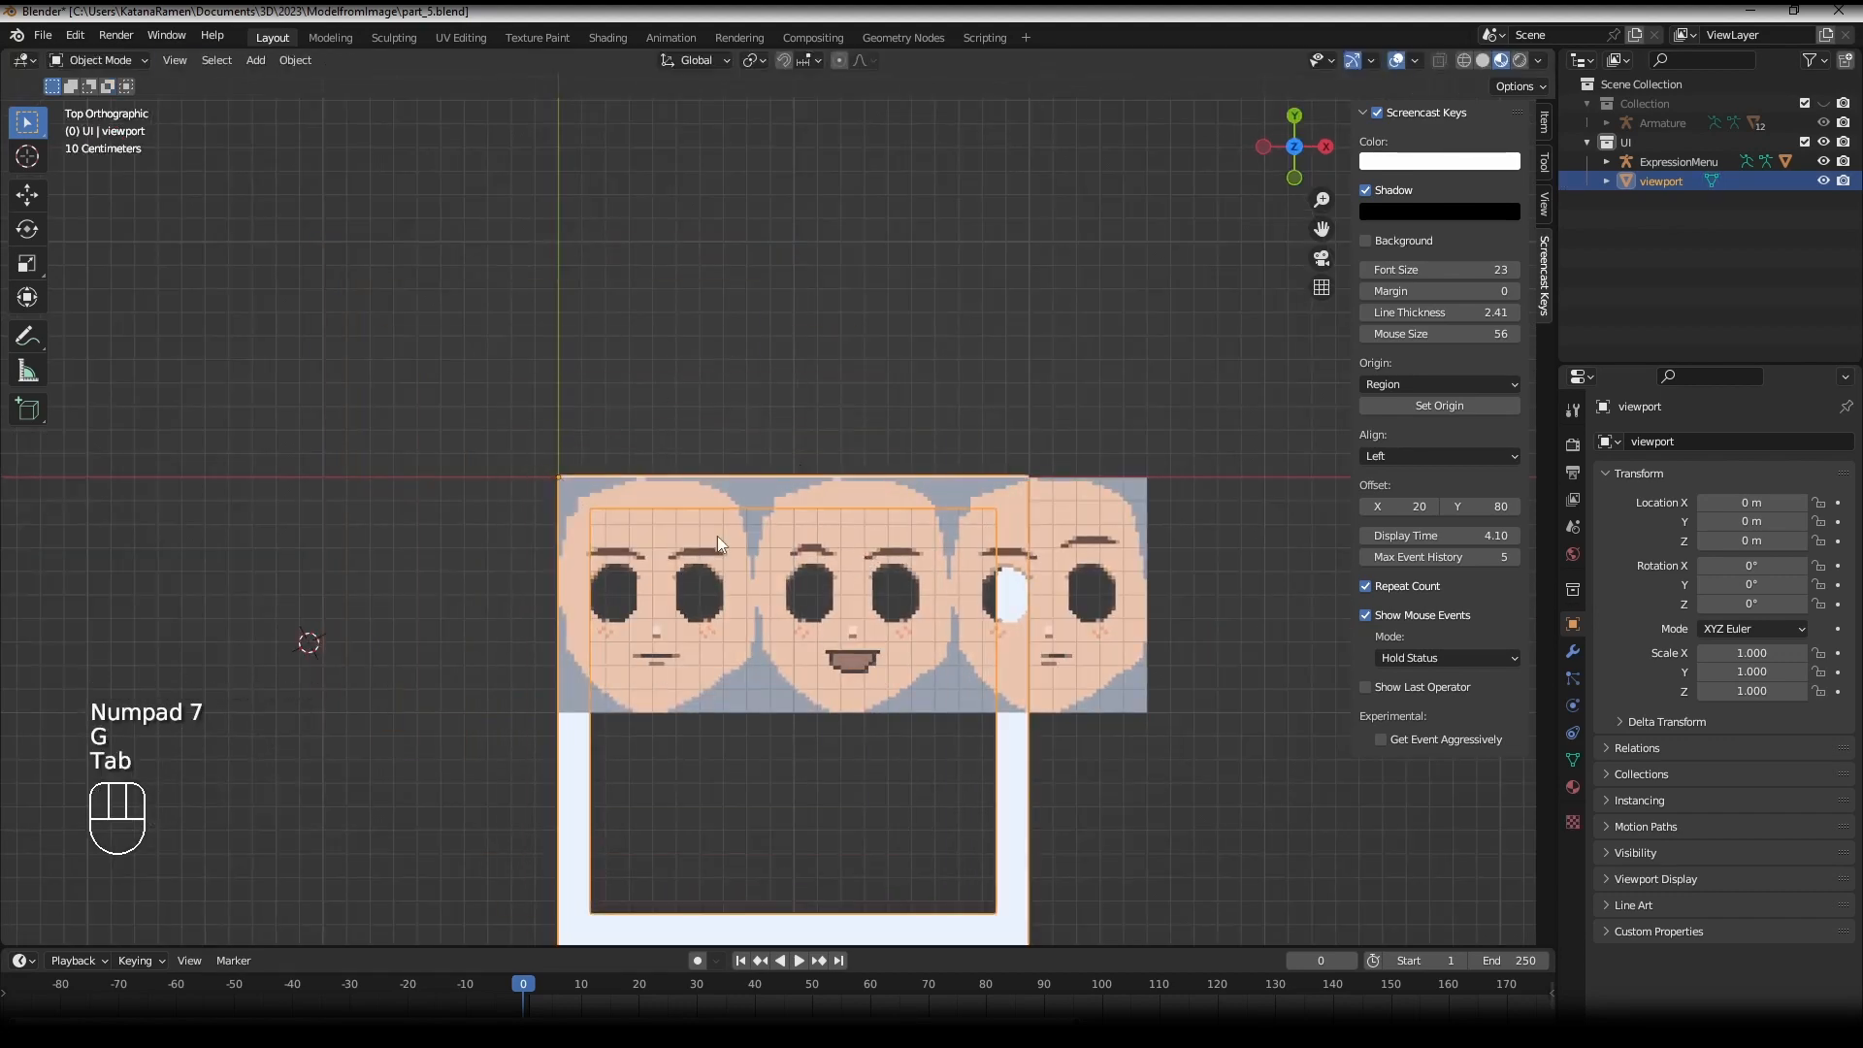
- Assign the viewport object as the cursor bone's custom shape in Pose Mode
scroll(718, 535, "up", 1)
middle_click_drag(718, 536, 709, 441)
right_click(511, 445)
right_click(510, 444)
key("Tab")
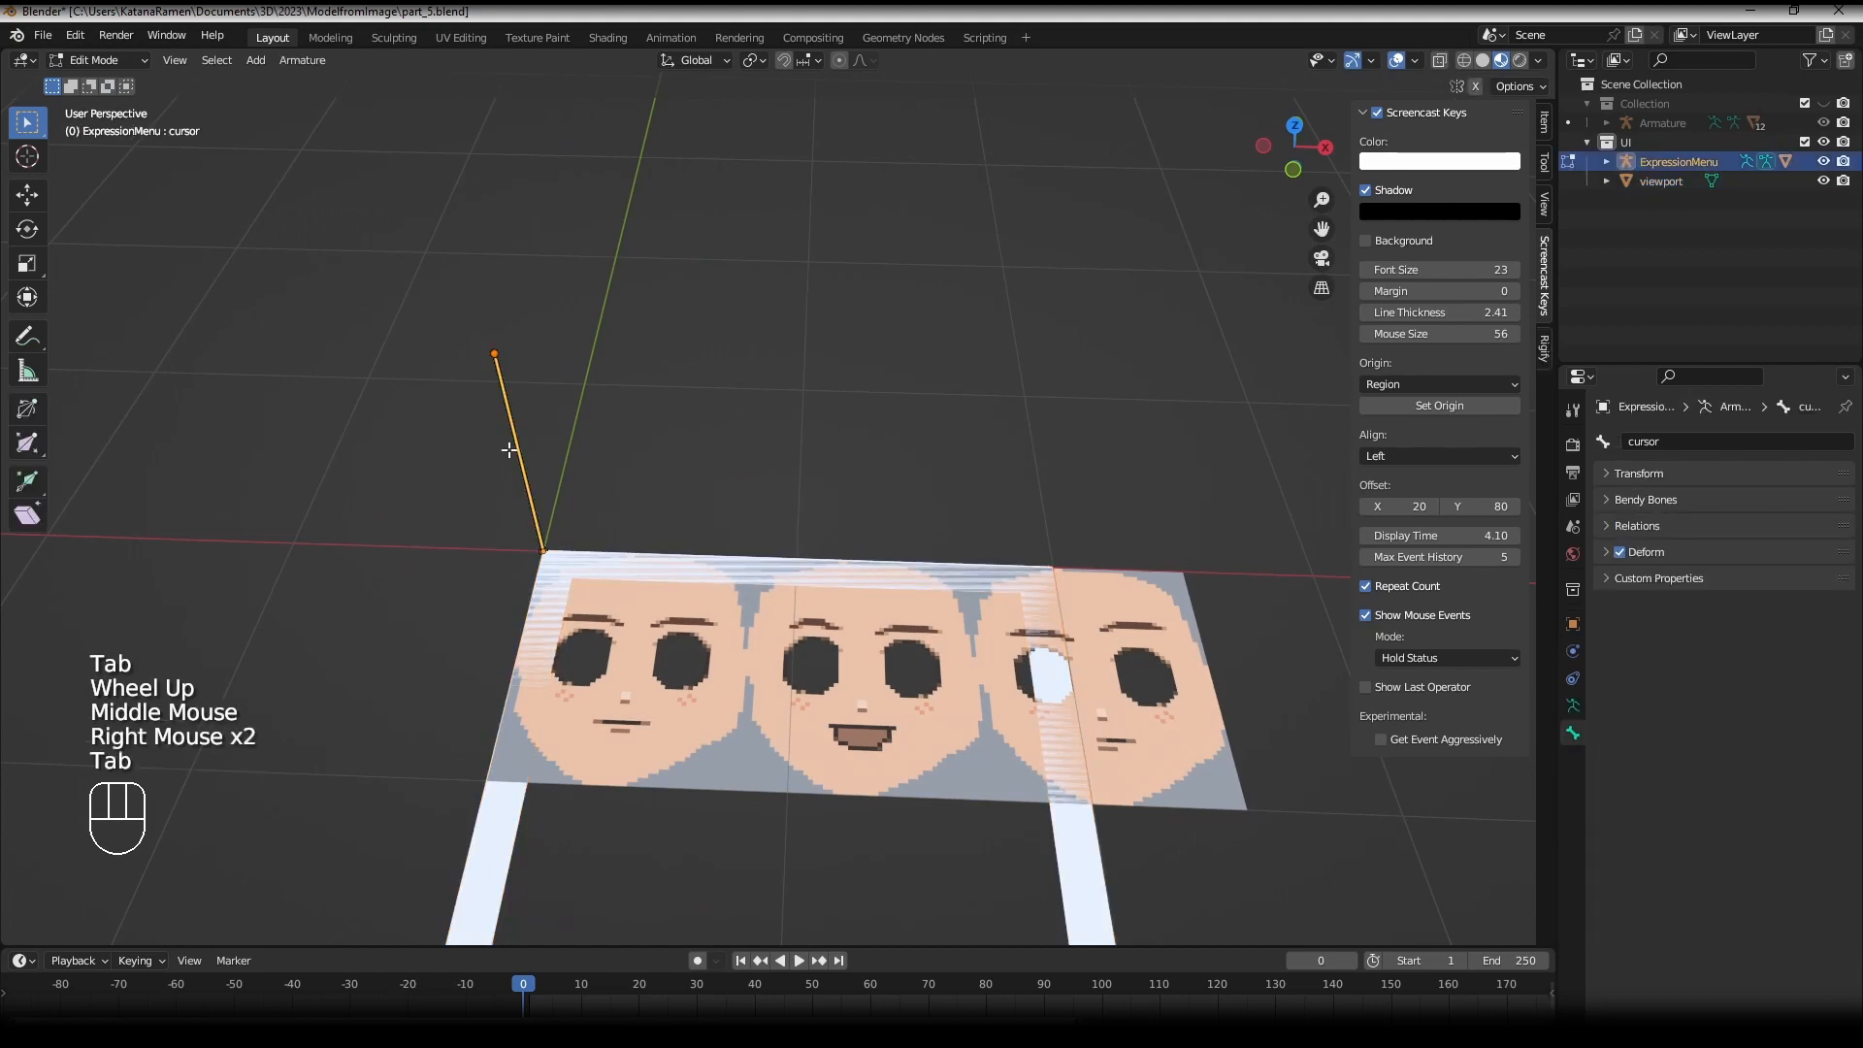
left_click(95, 60)
left_click(102, 131)
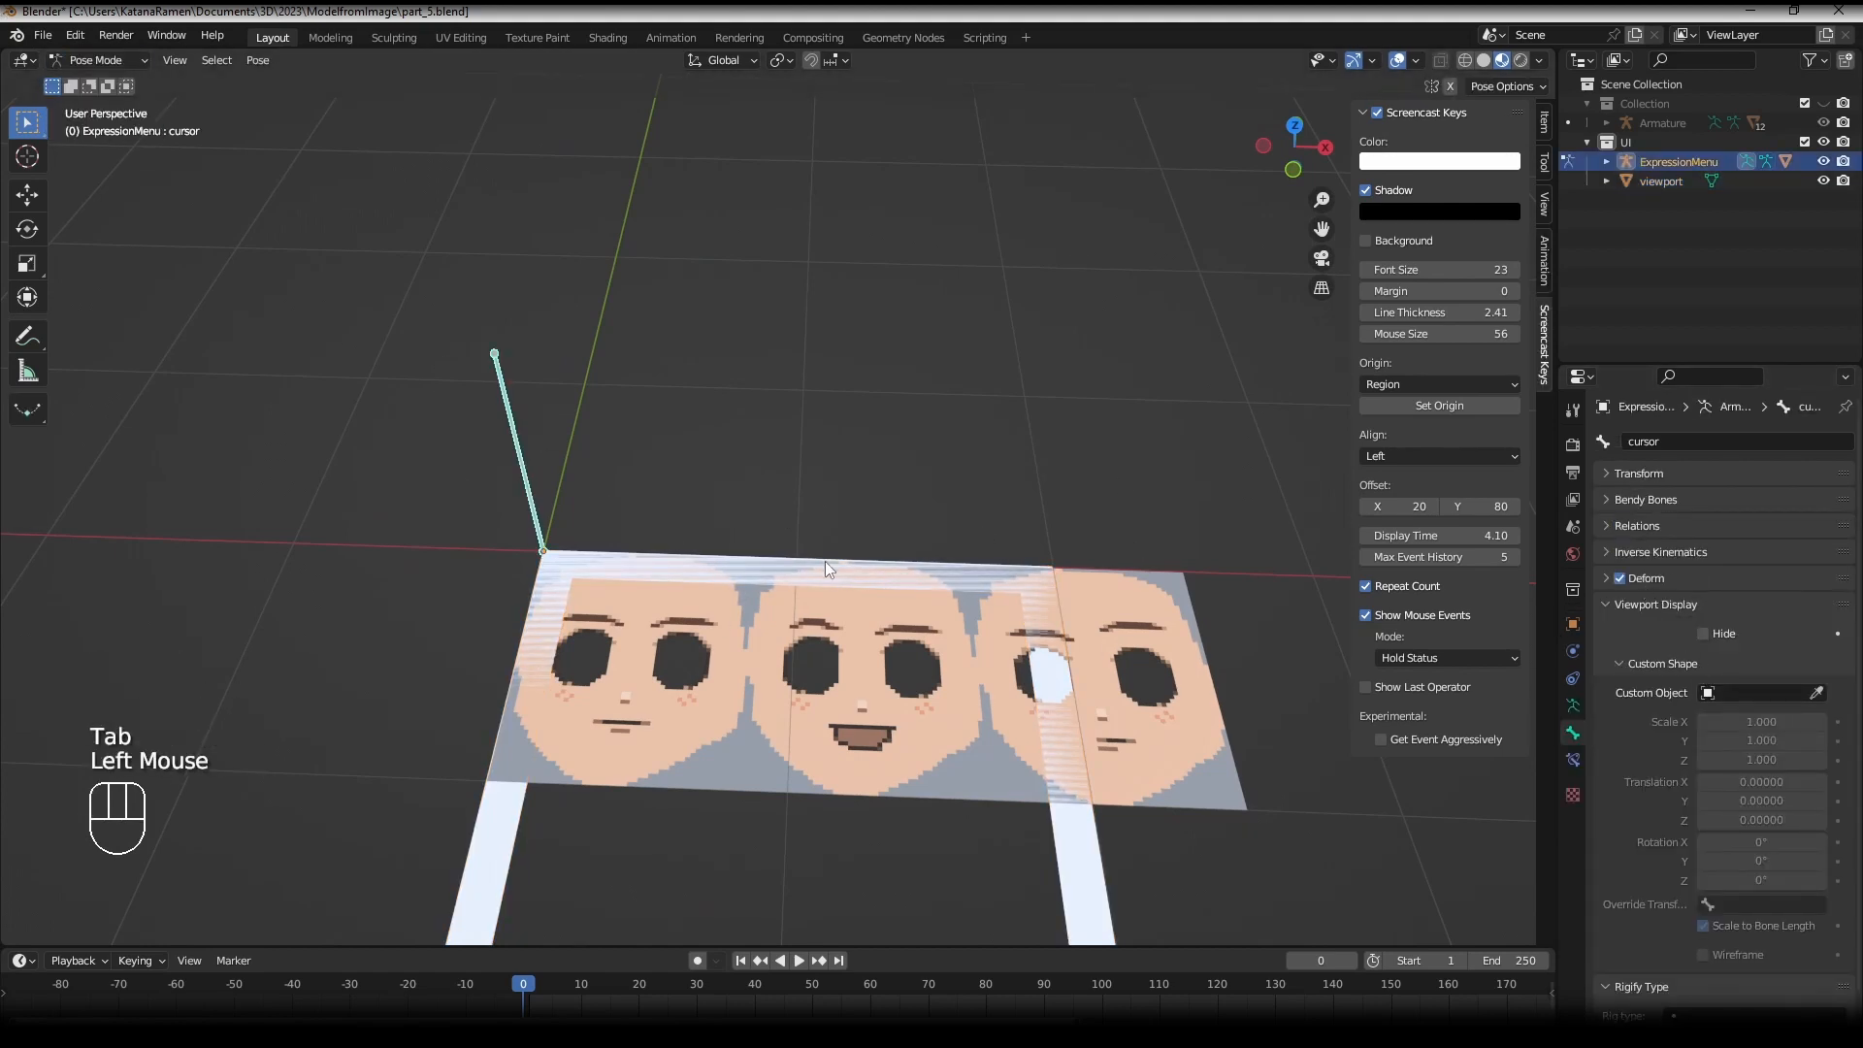
left_click(1758, 692)
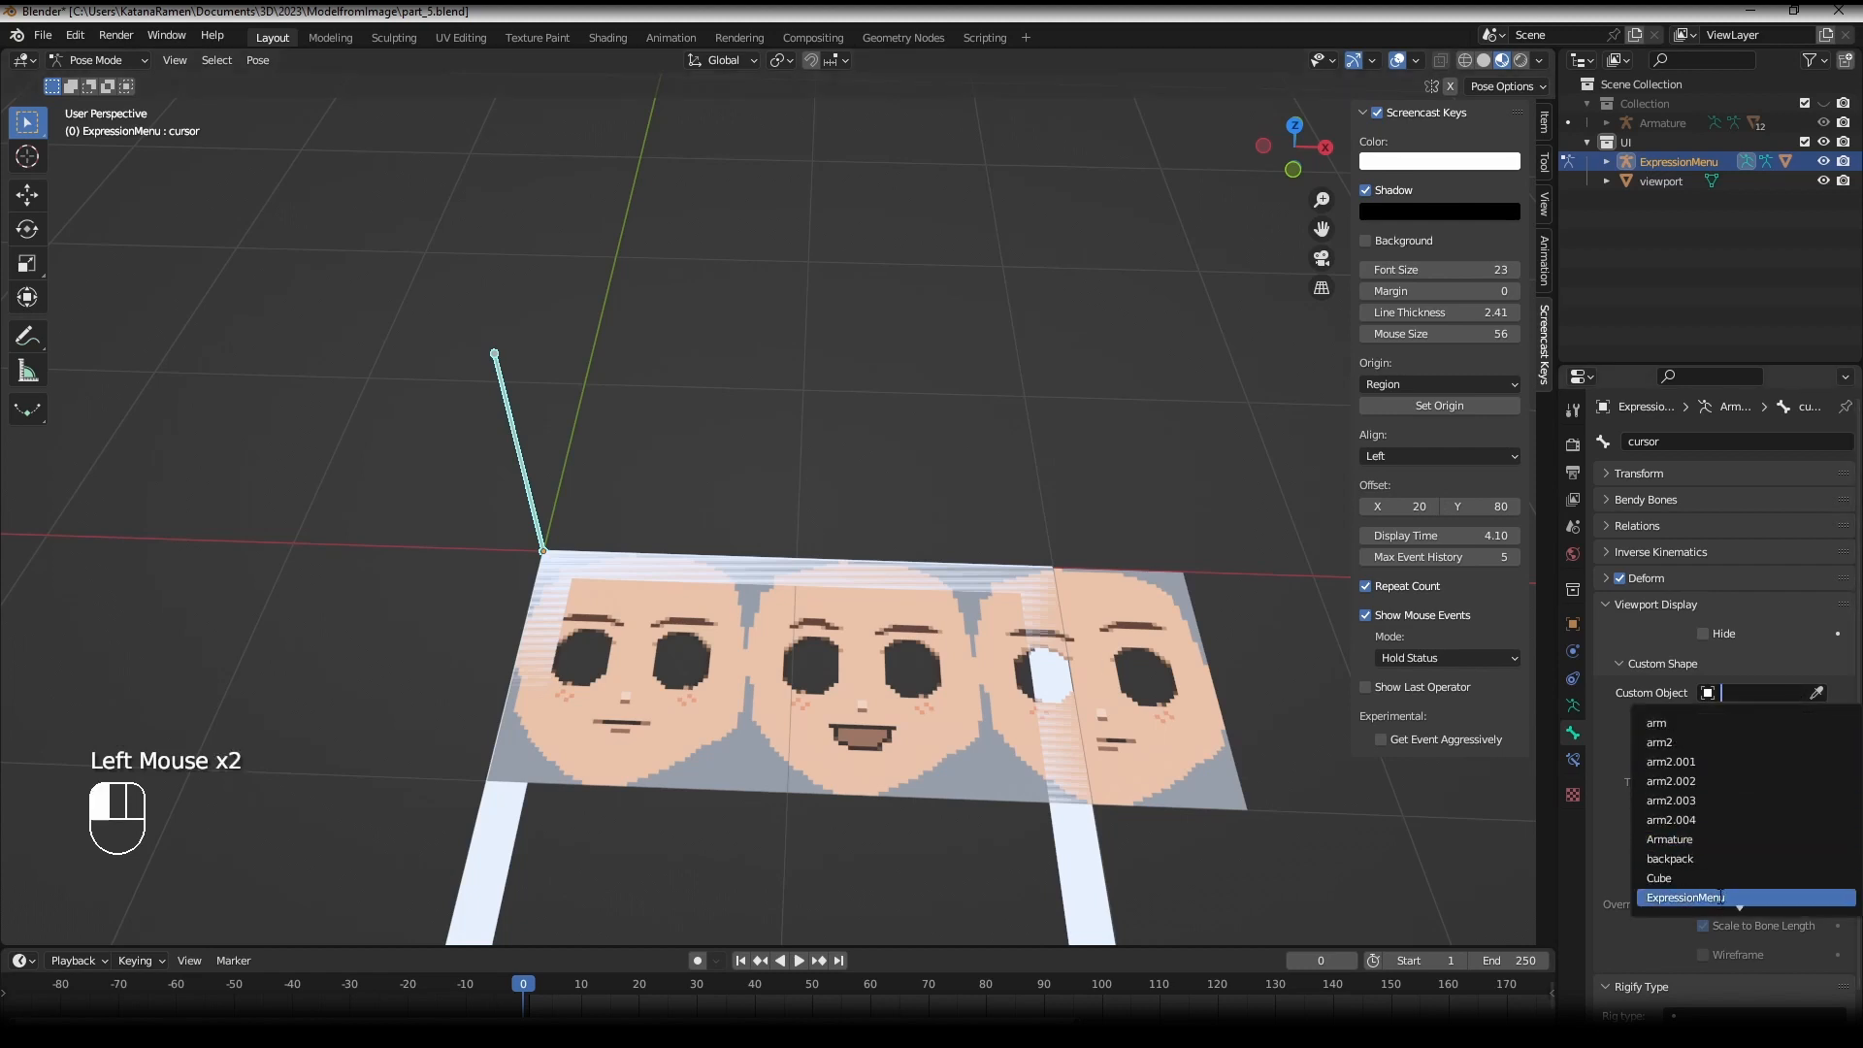
scroll(1711, 879, "down", 5)
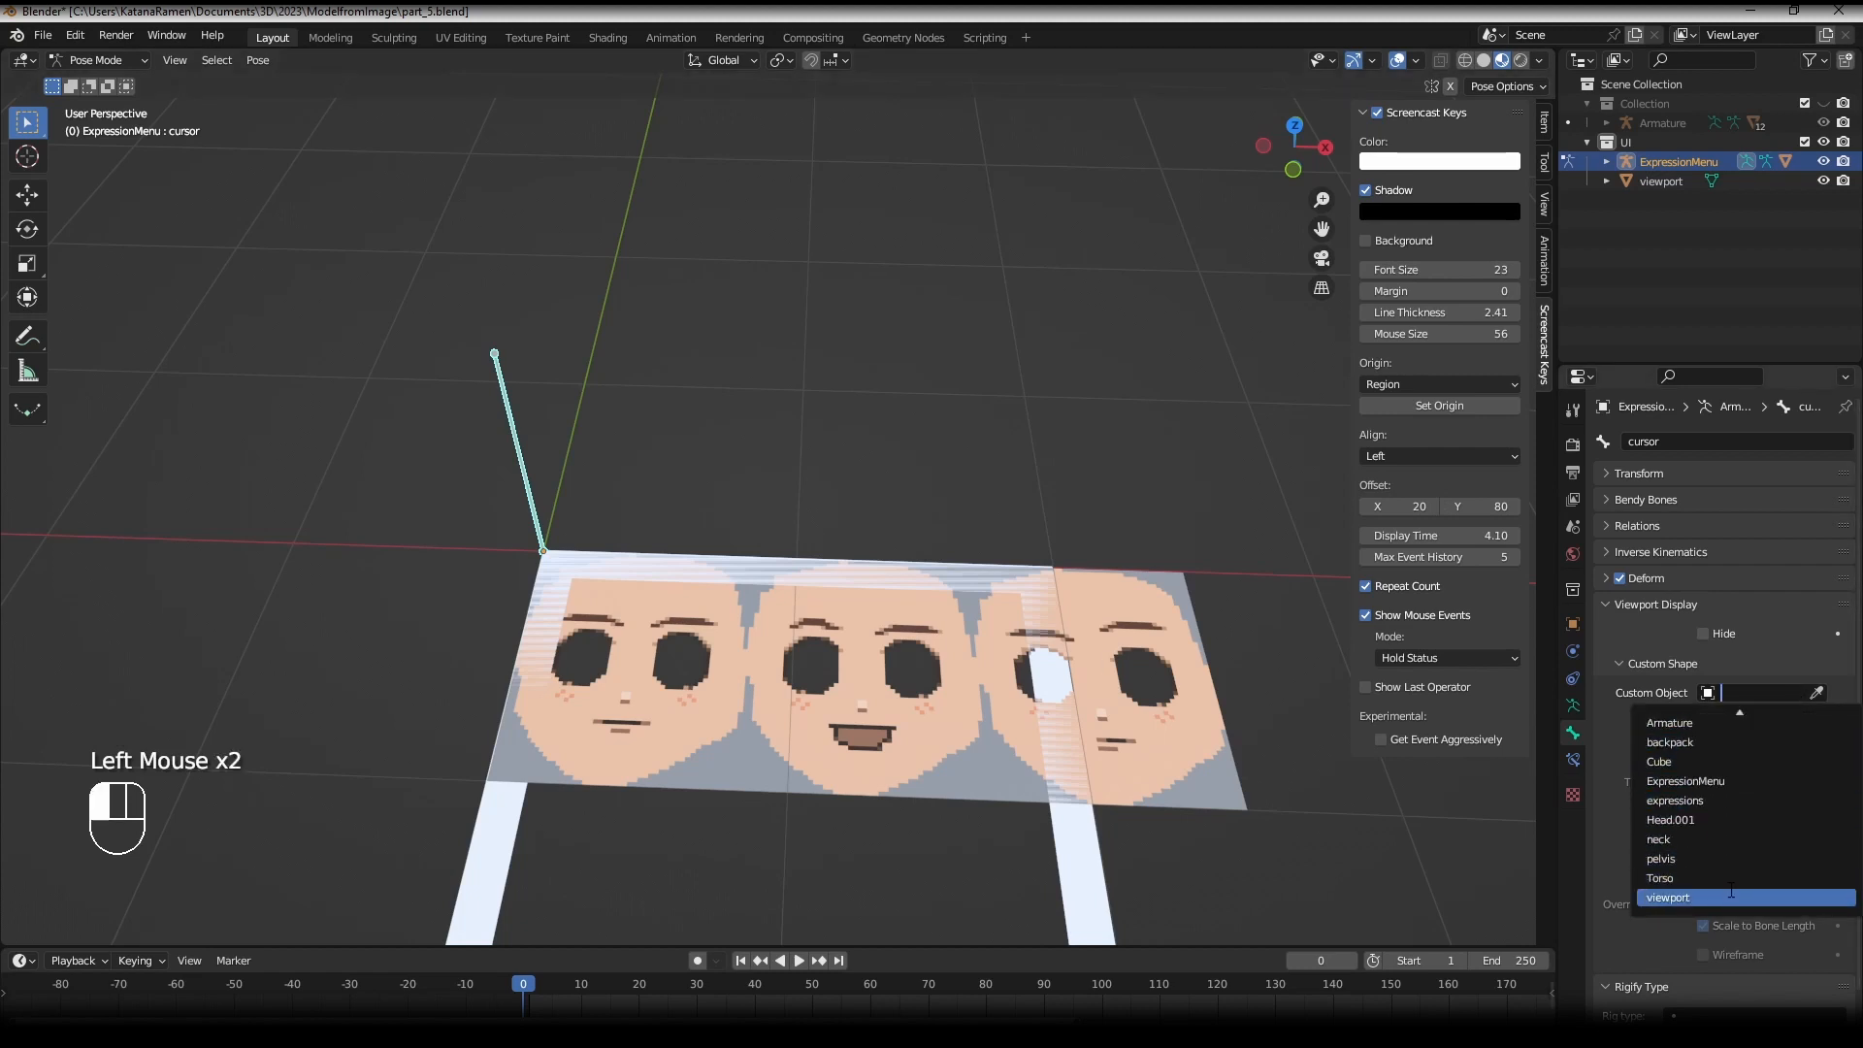
left_click(1730, 894)
- Open the viewport frame's mesh for editing, reset the 3D cursor to the world origin and make it the pivot point
scroll(997, 672, "down", 2)
middle_click_drag(997, 672, 629, 654)
right_click(386, 734)
key("Tab")
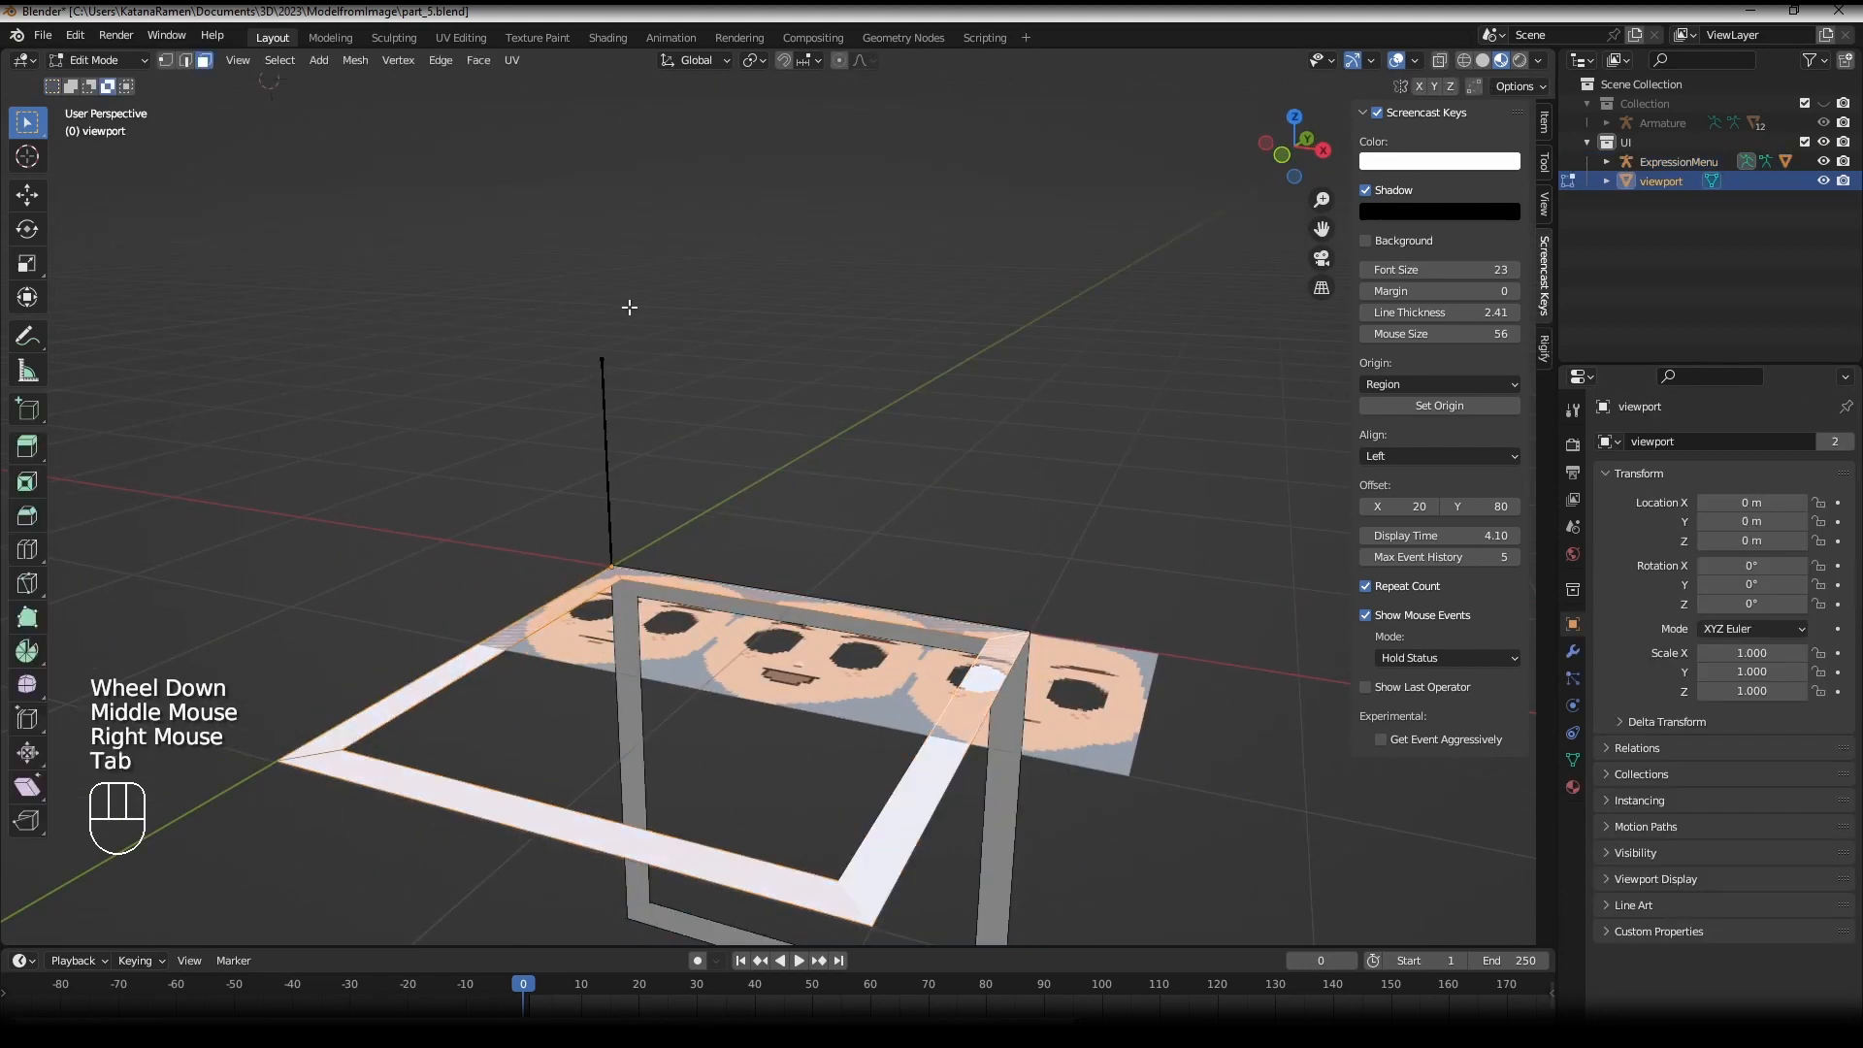
key("shift+d")
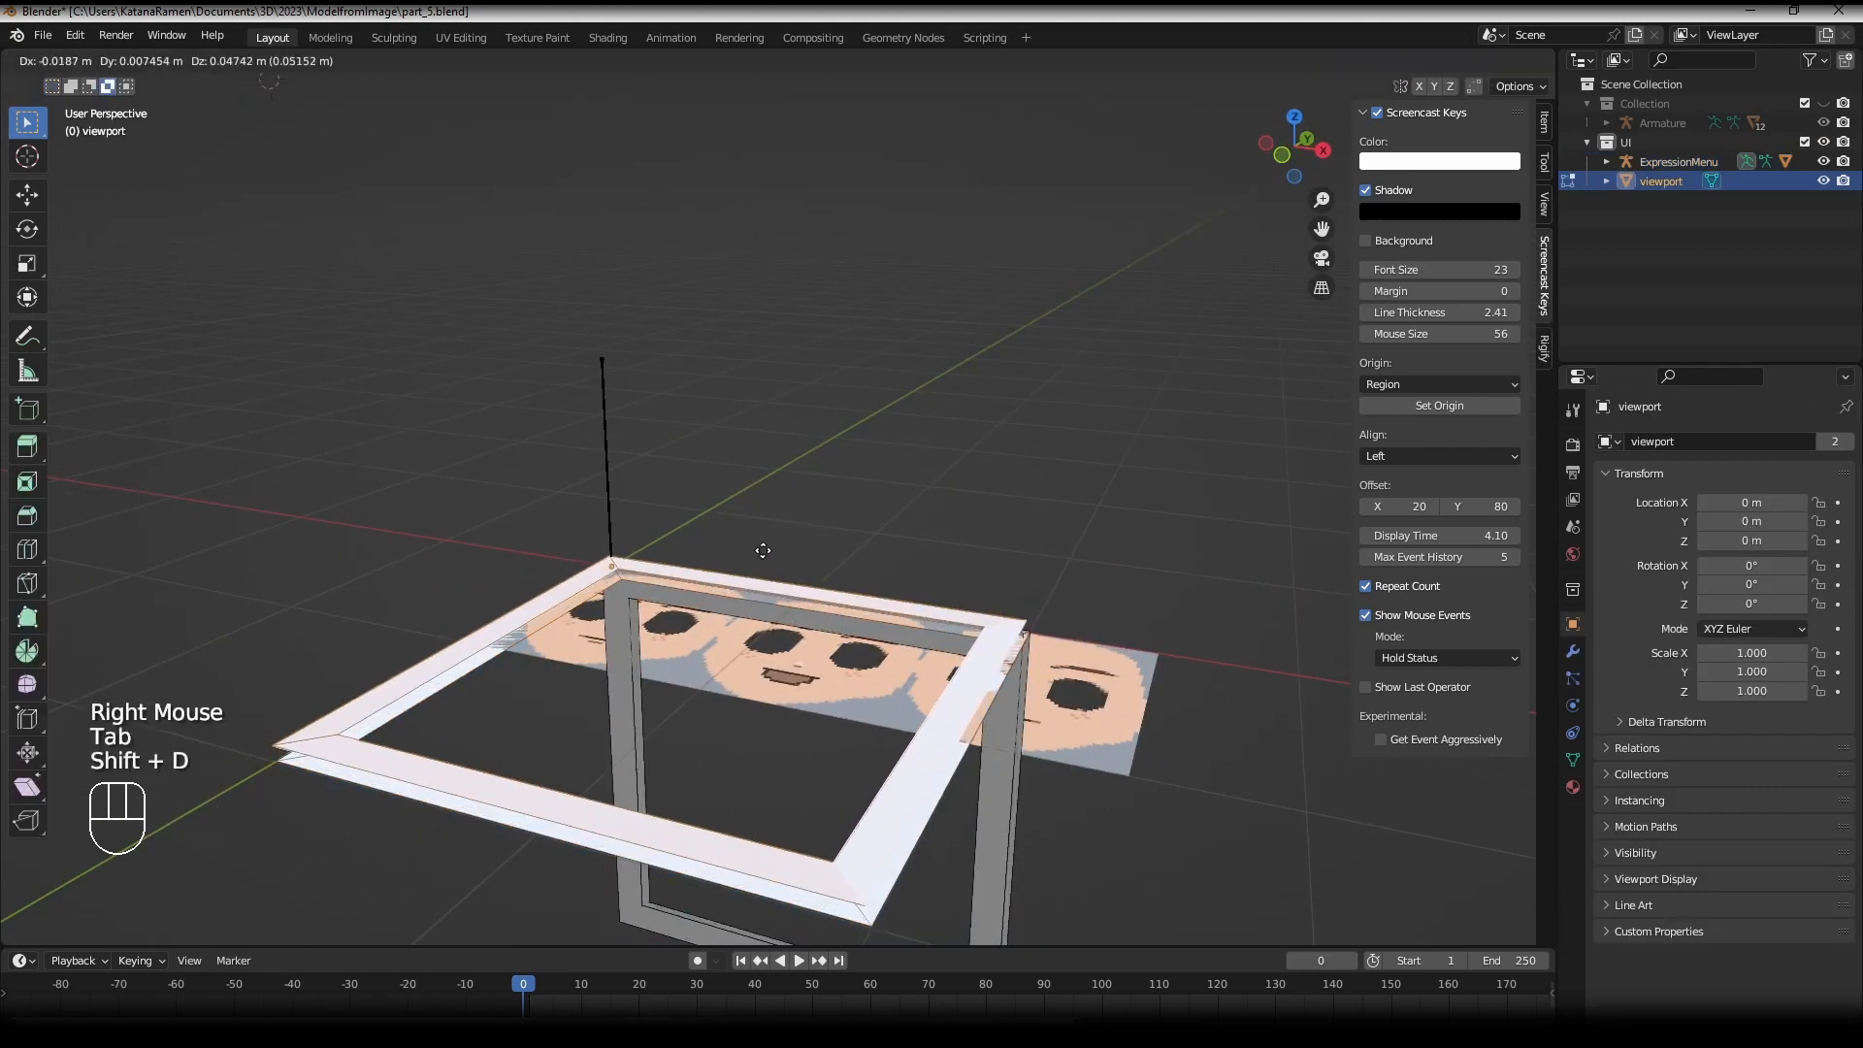
key("ctrl+z")
key("shift+c")
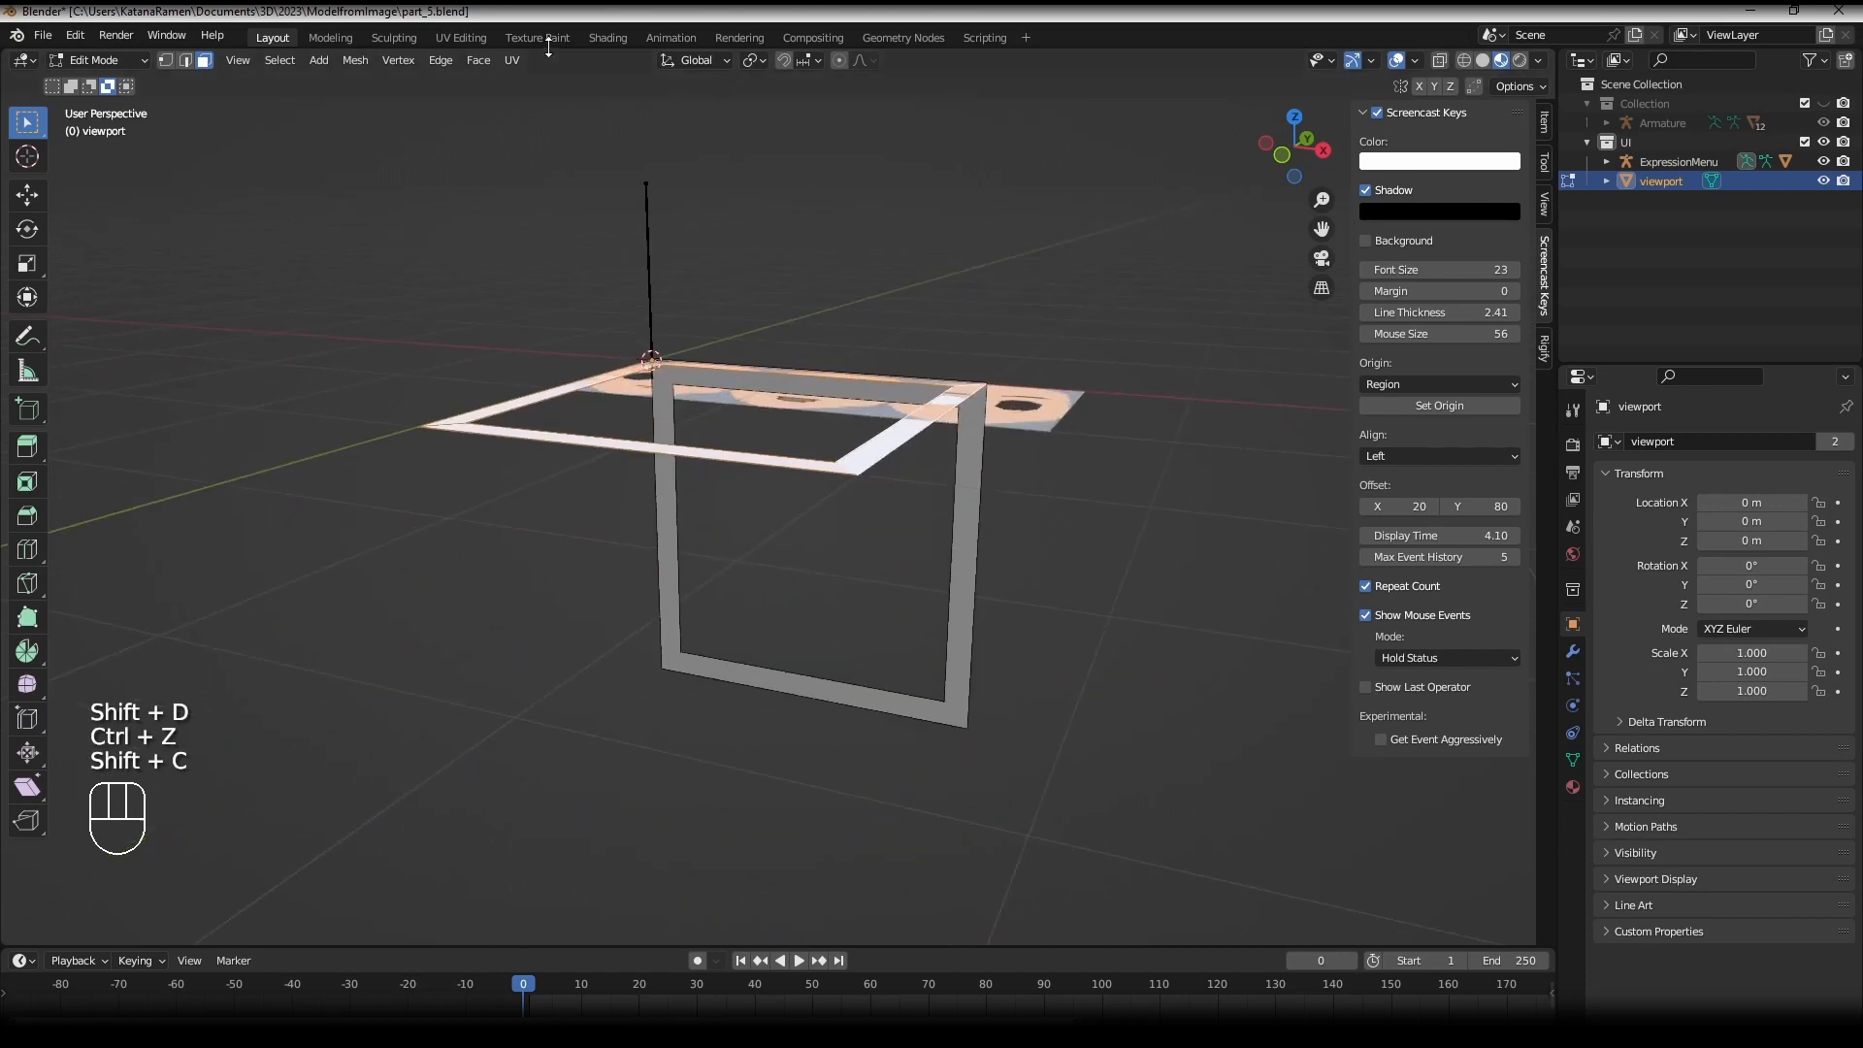
middle_click_drag(820, 479, 765, 42, "shift")
left_click(763, 60)
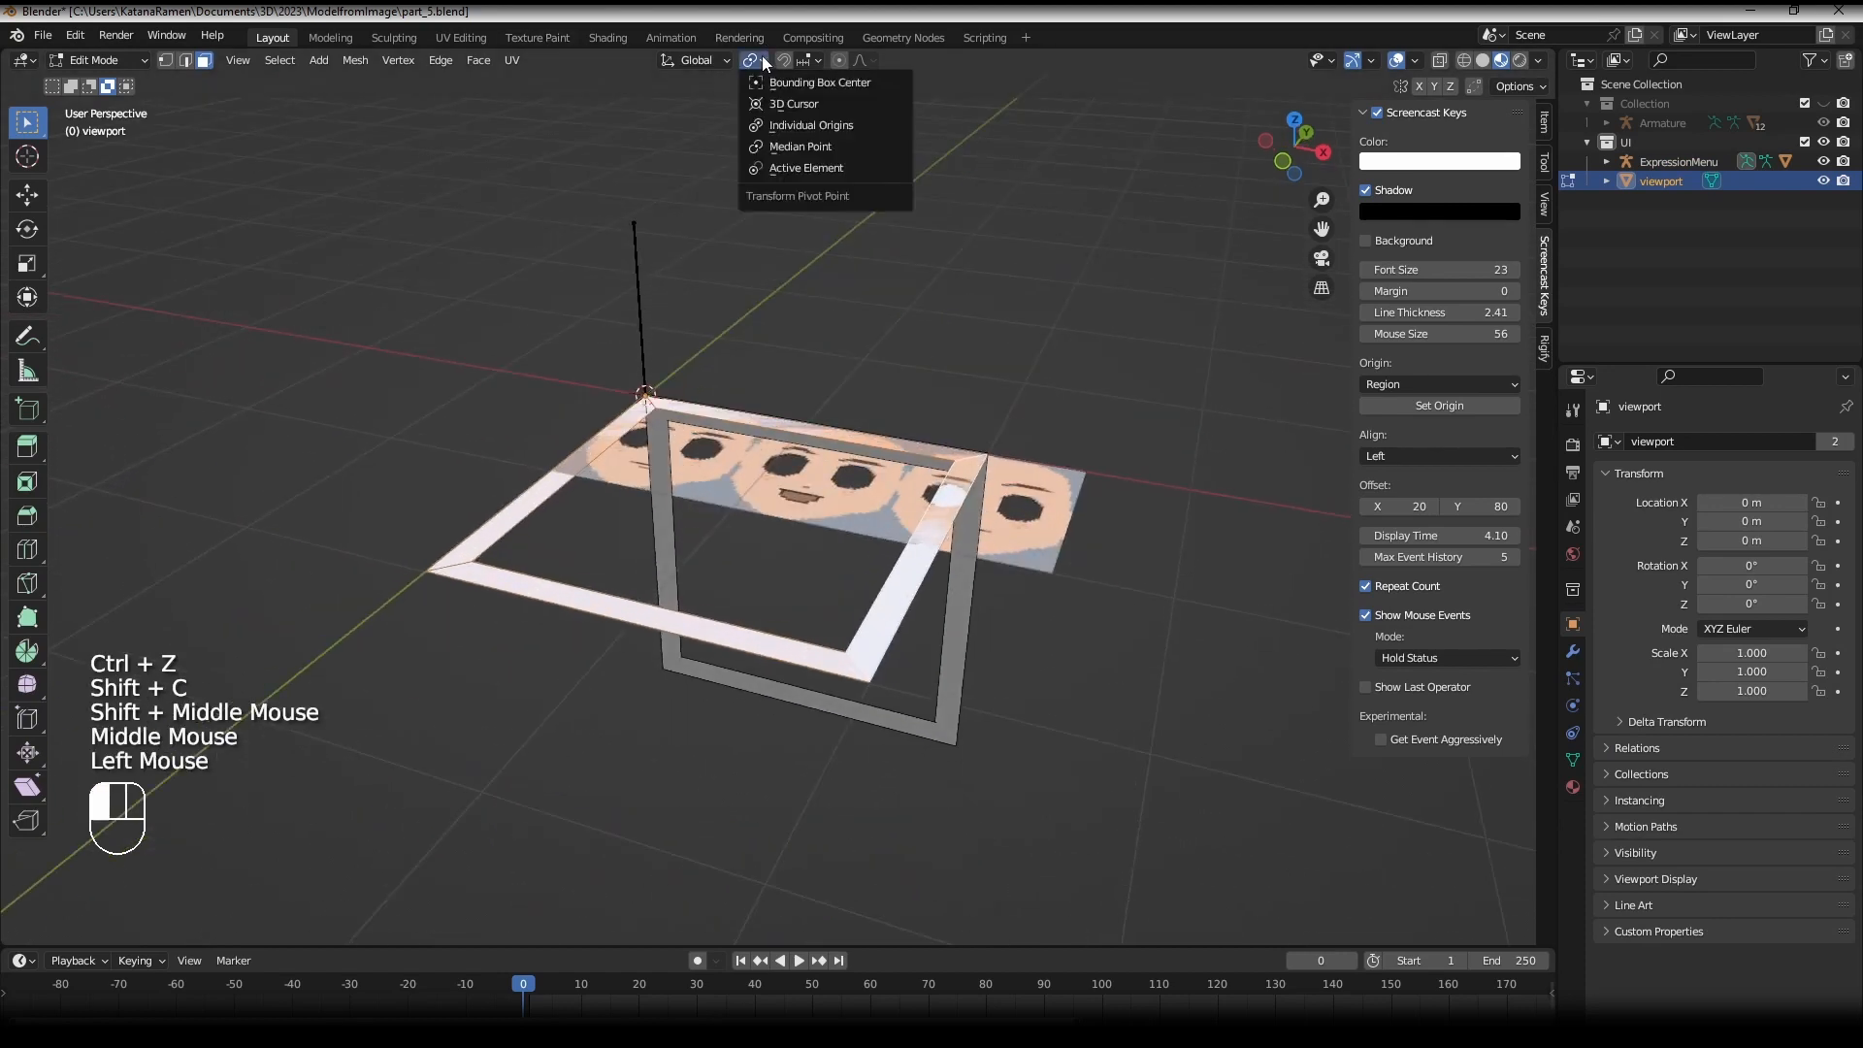
left_click(804, 158)
- Rotate the viewport frame's mesh -90° about the global X axis and return to Object Mode
key("r")
key("x")
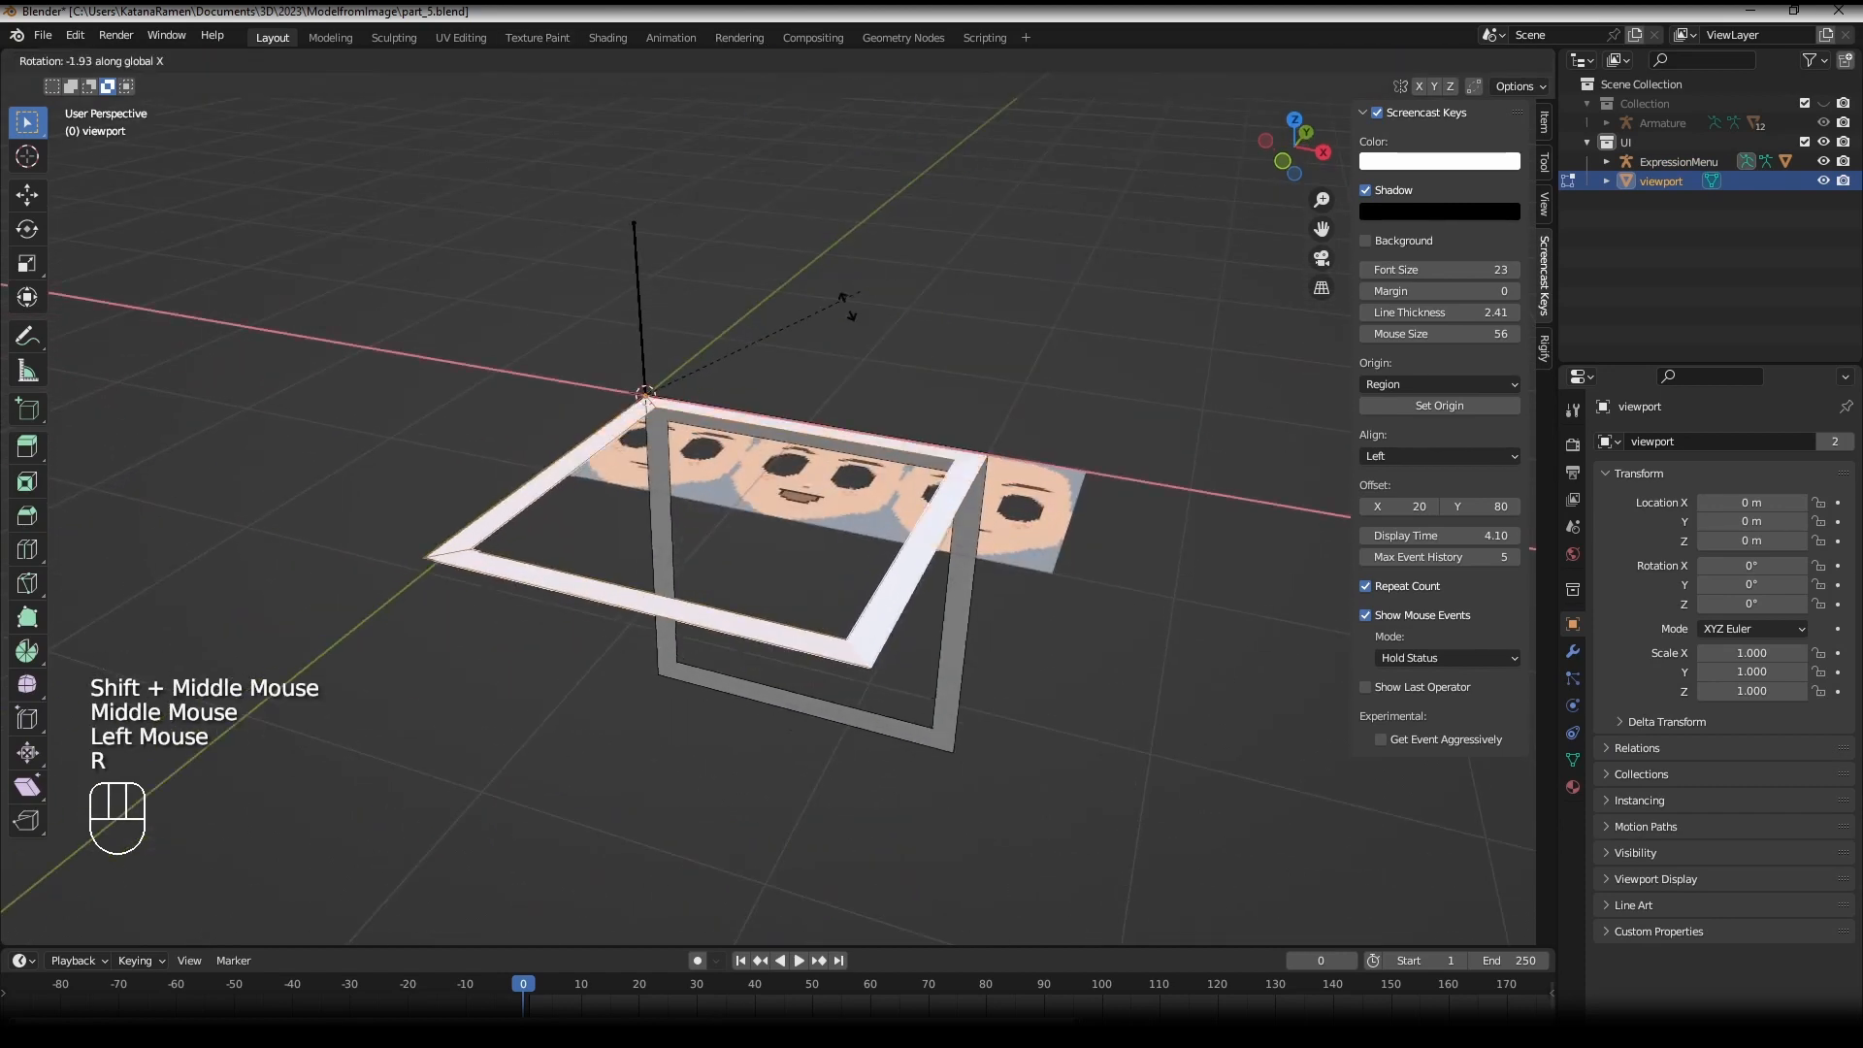
type("90")
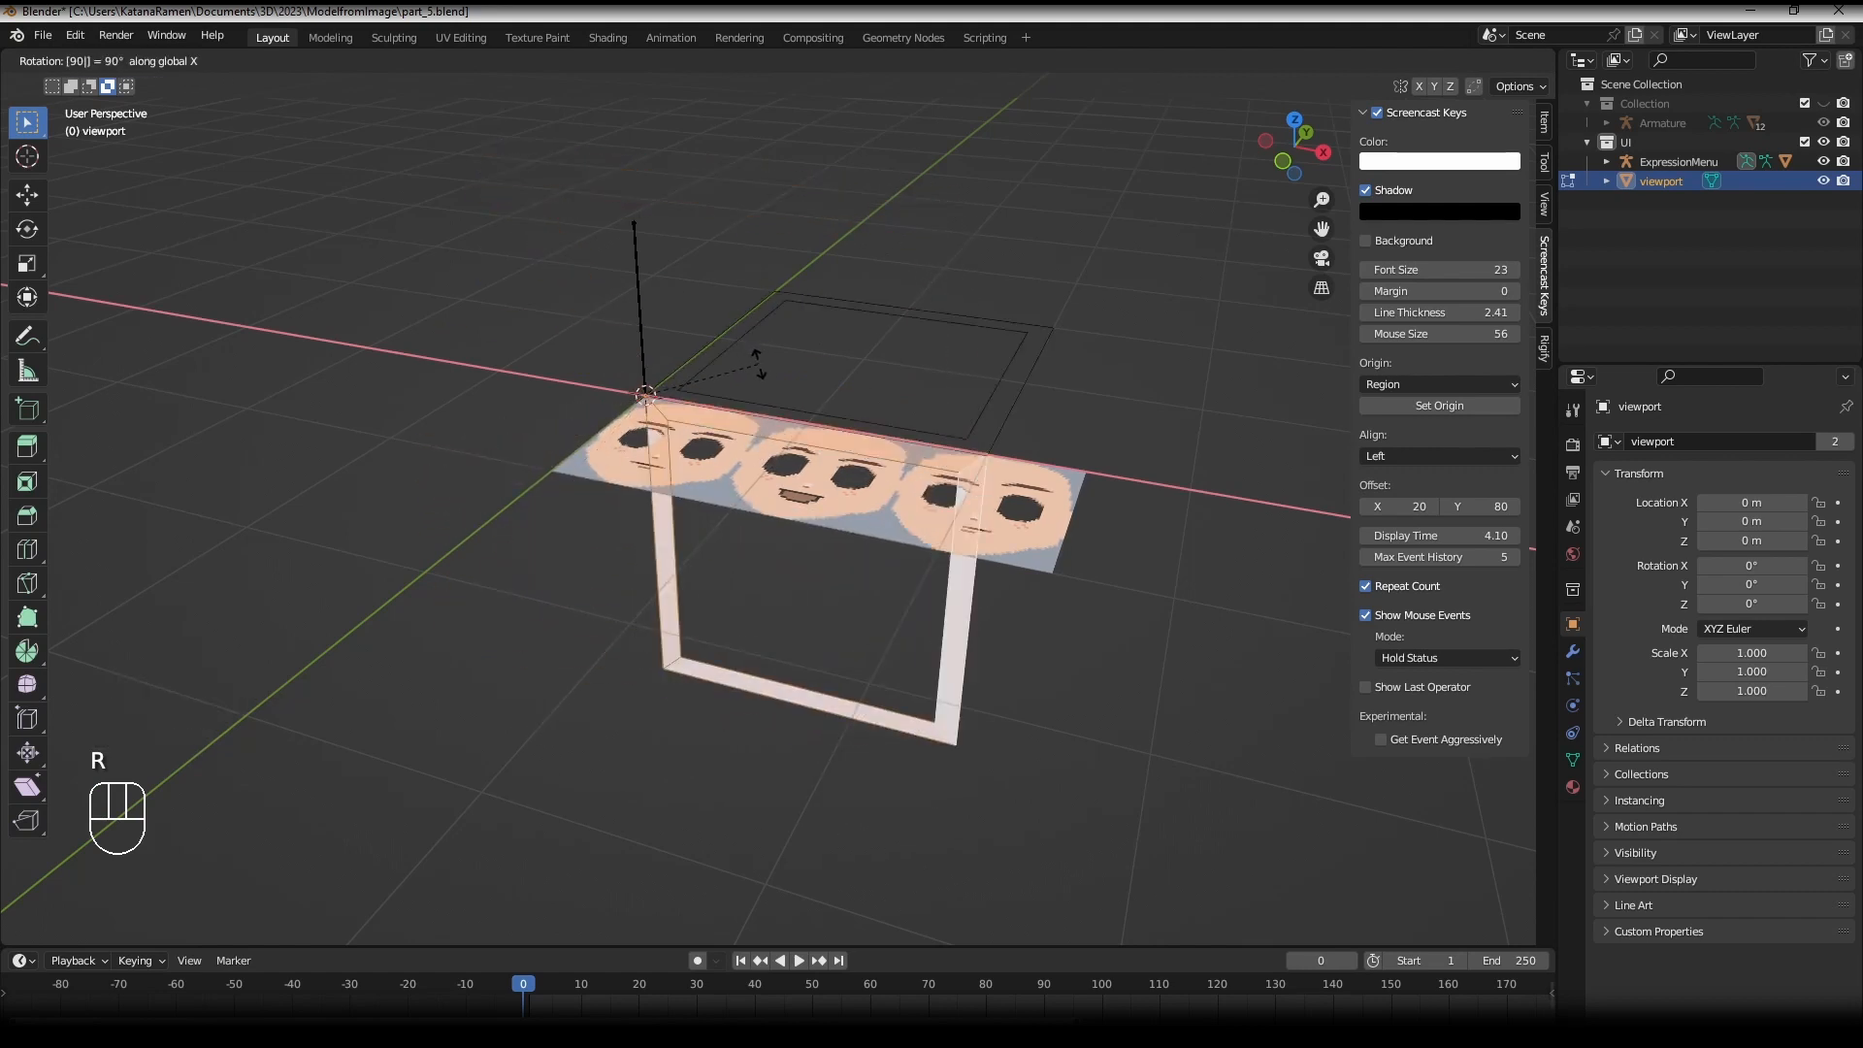
key("Return")
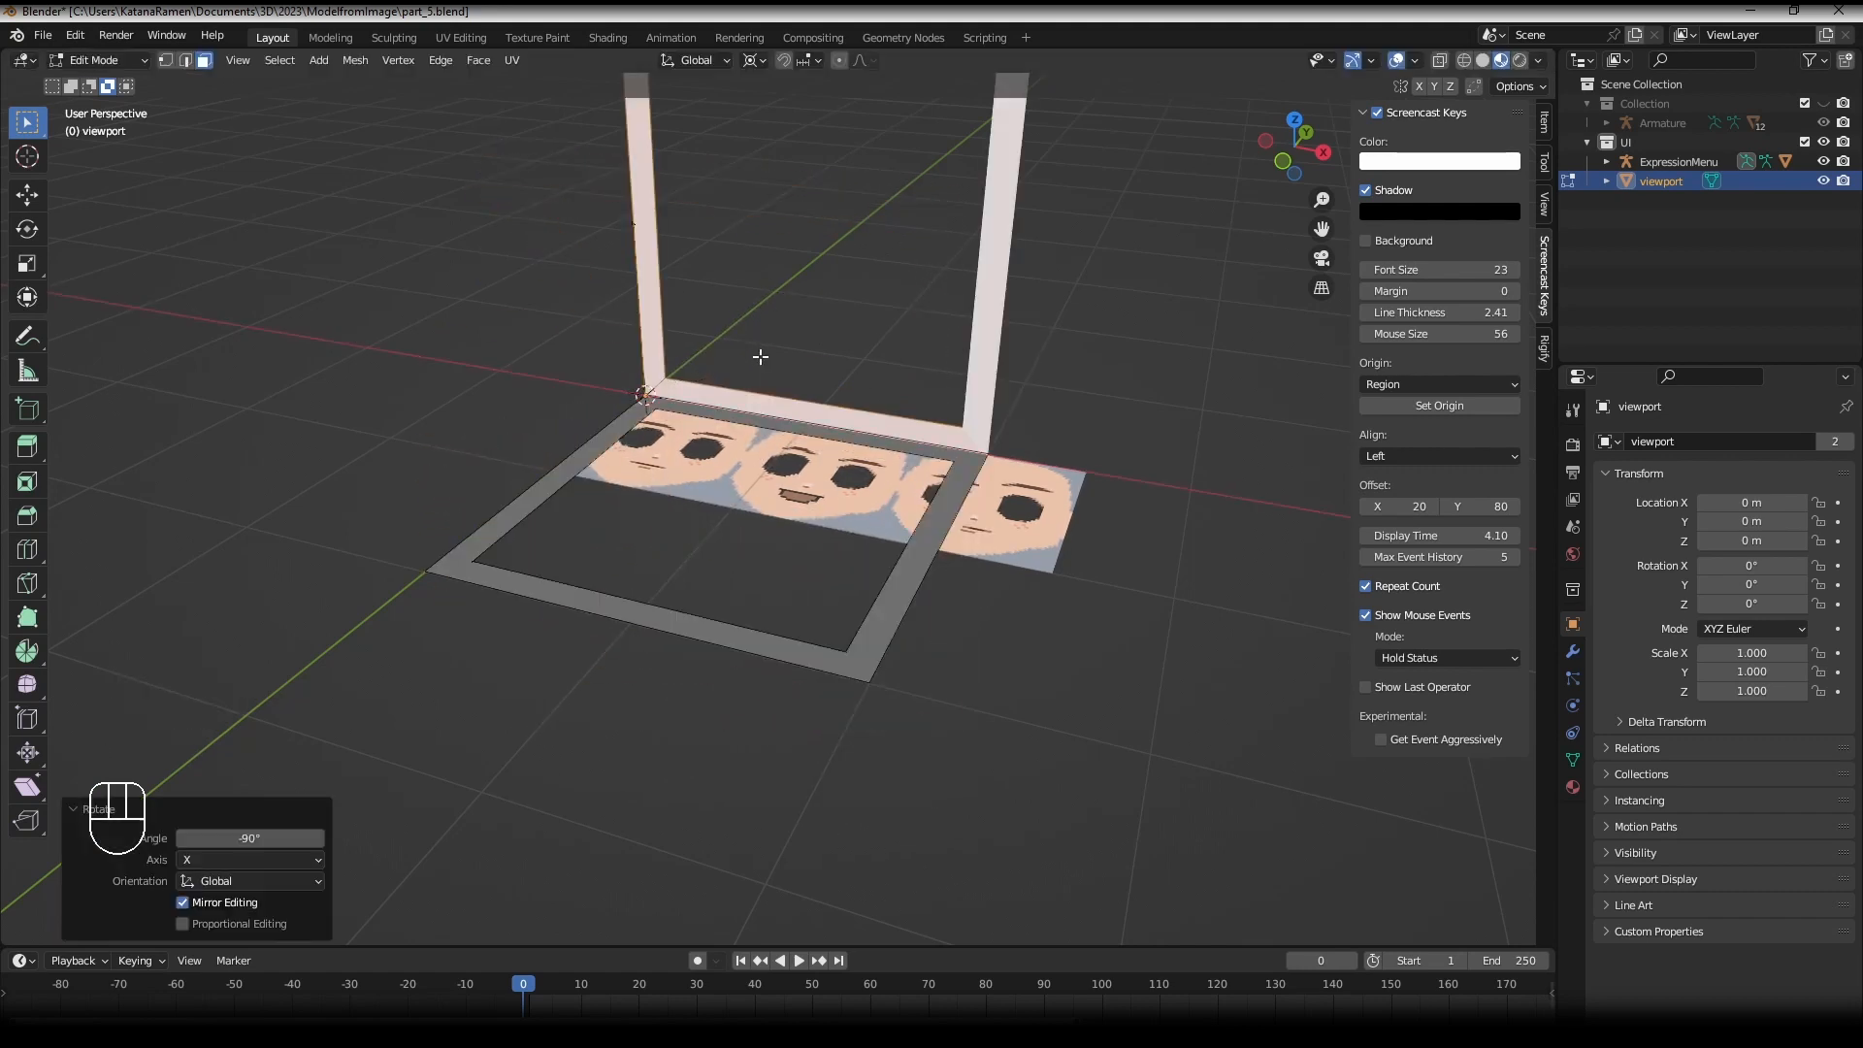
key("Tab")
- Hide the viewport object from the 3D view and disable it in renders
middle_click_drag(840, 340, 906, 346)
right_click(923, 275)
right_click(963, 293)
key("h")
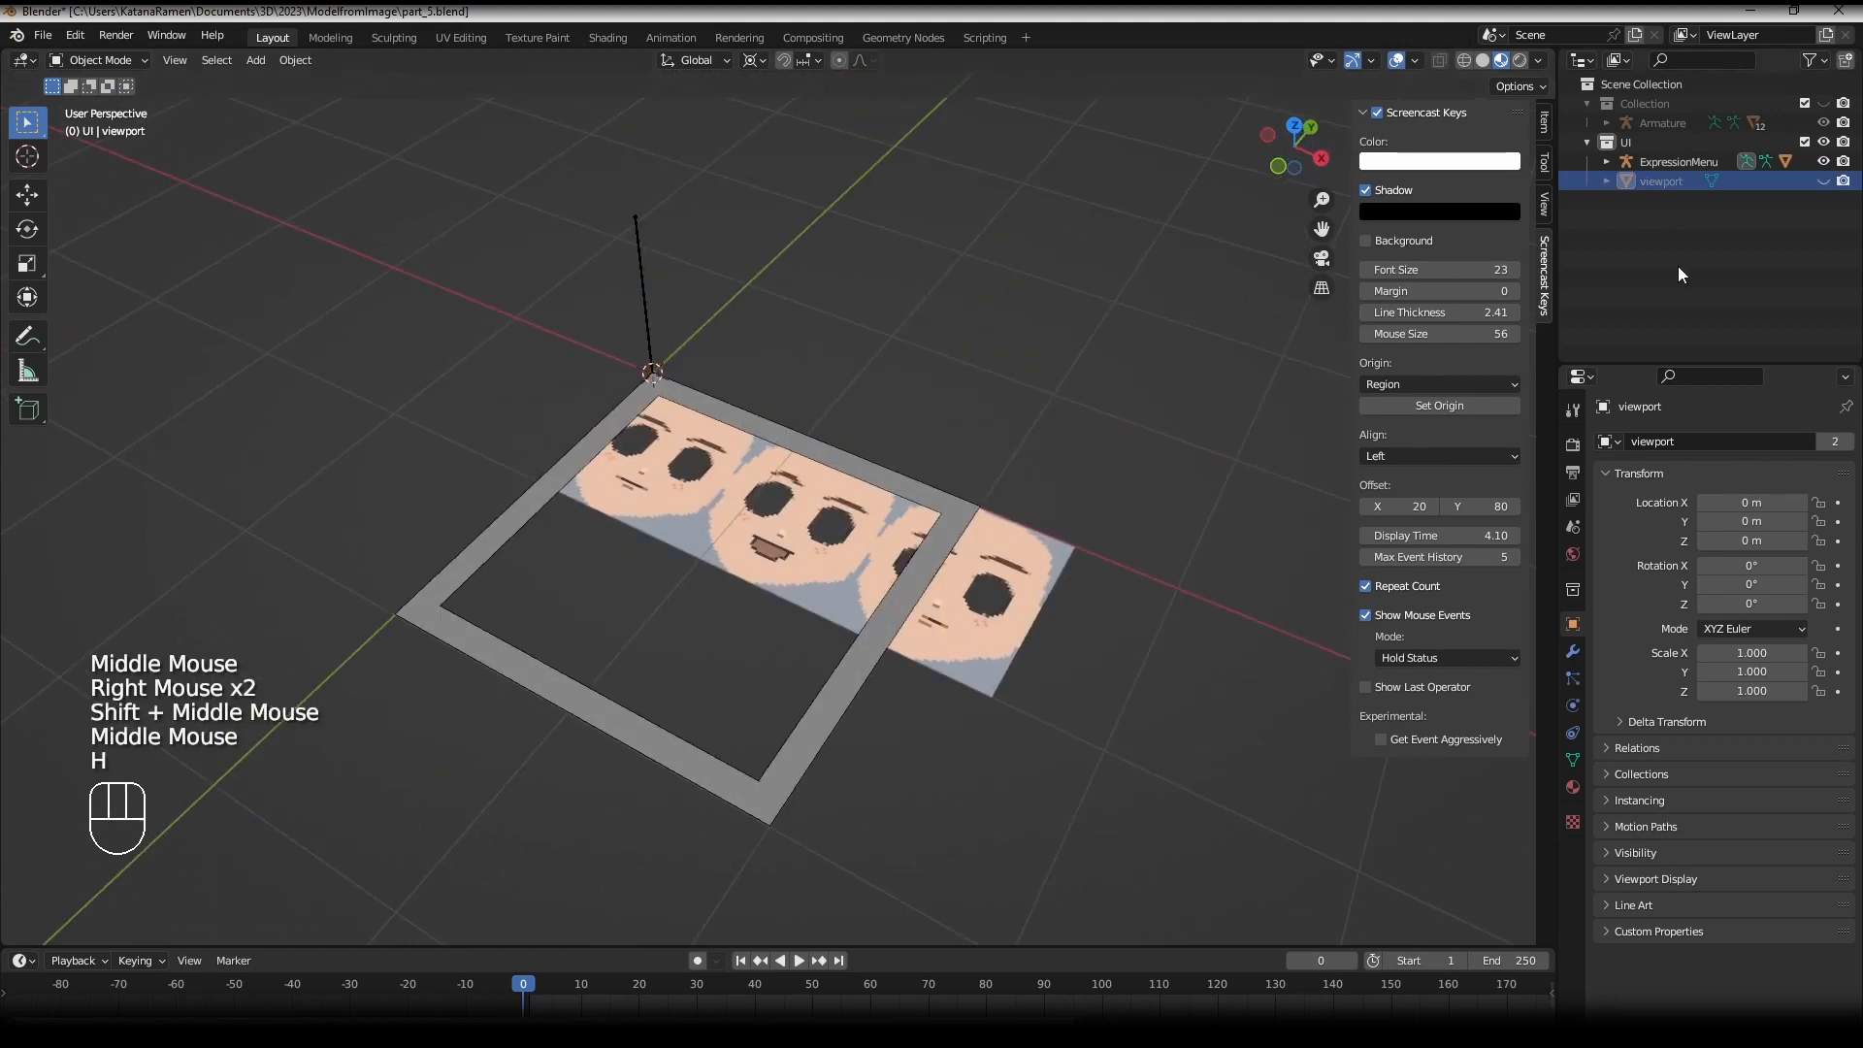
left_click(1843, 181)
- Scale the cursor bone to about 0.5, and to about 0.87 along global X, to frame the first face
scroll(646, 301, "up", 1)
middle_click_drag(646, 301, 951, 590)
right_click(963, 591)
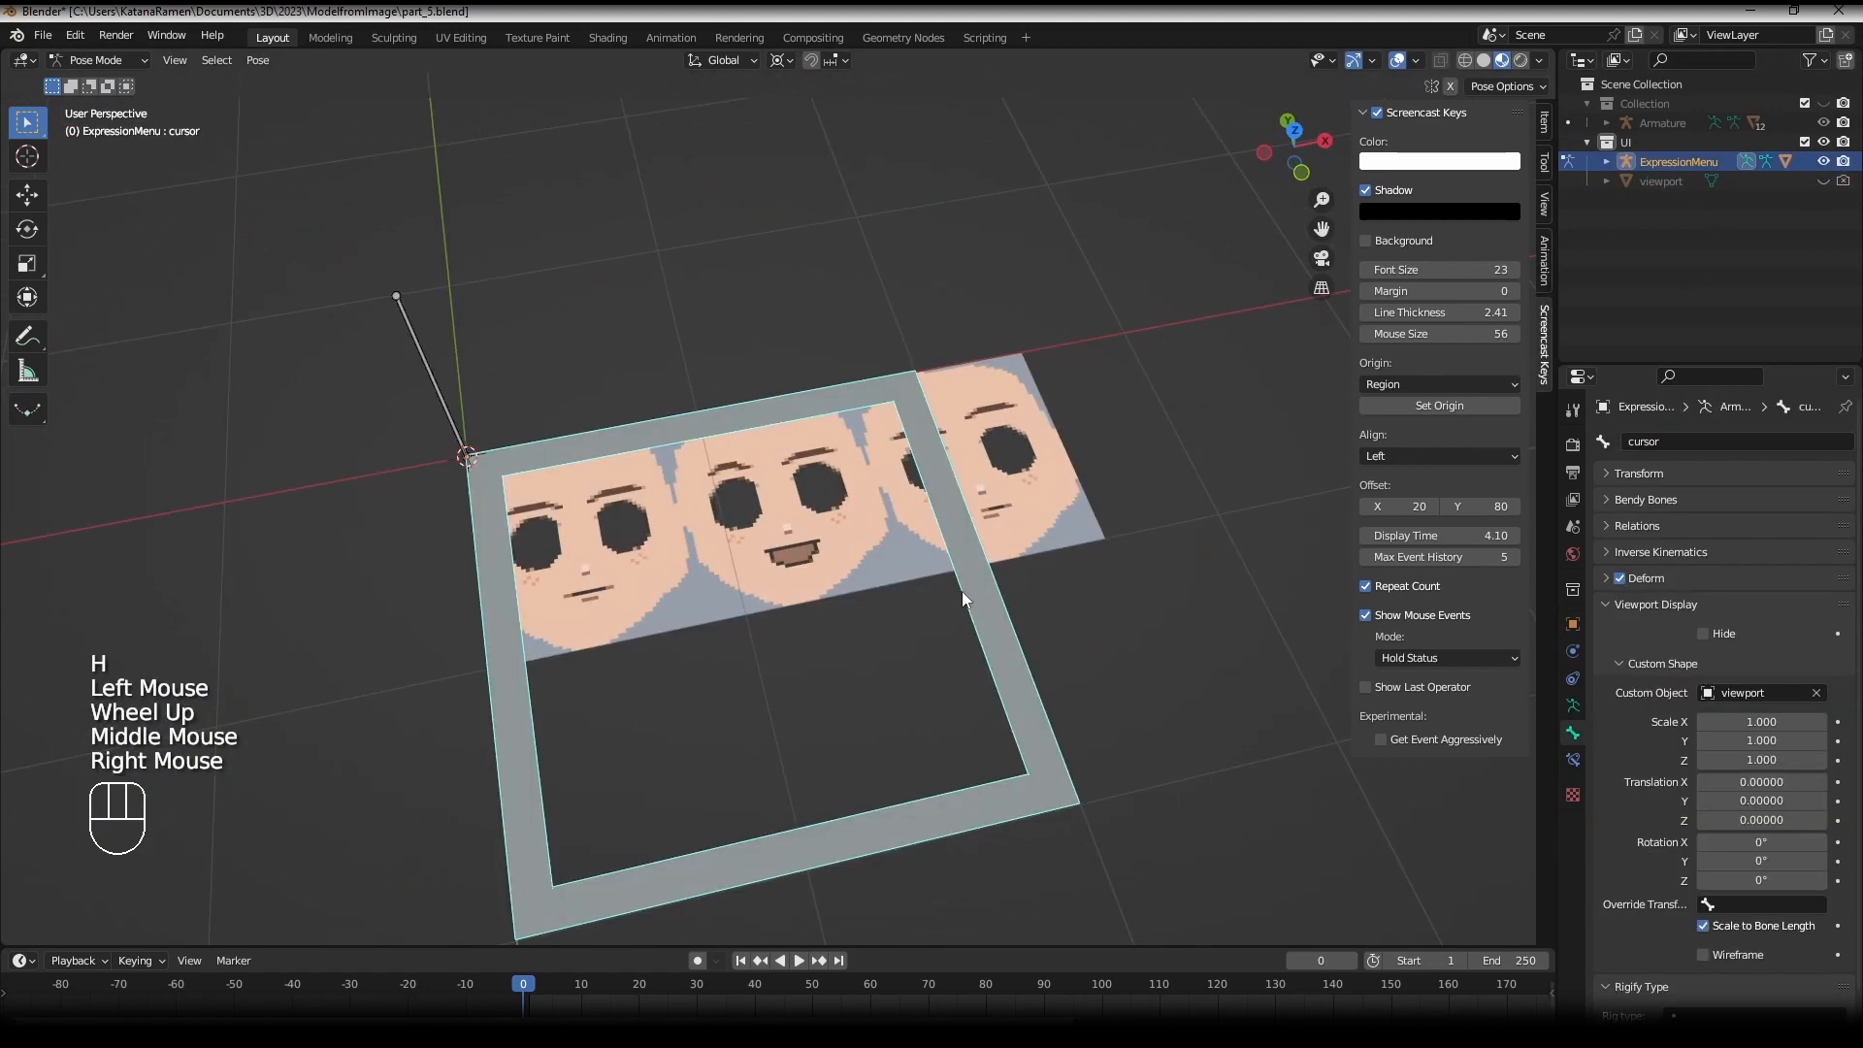
key("s")
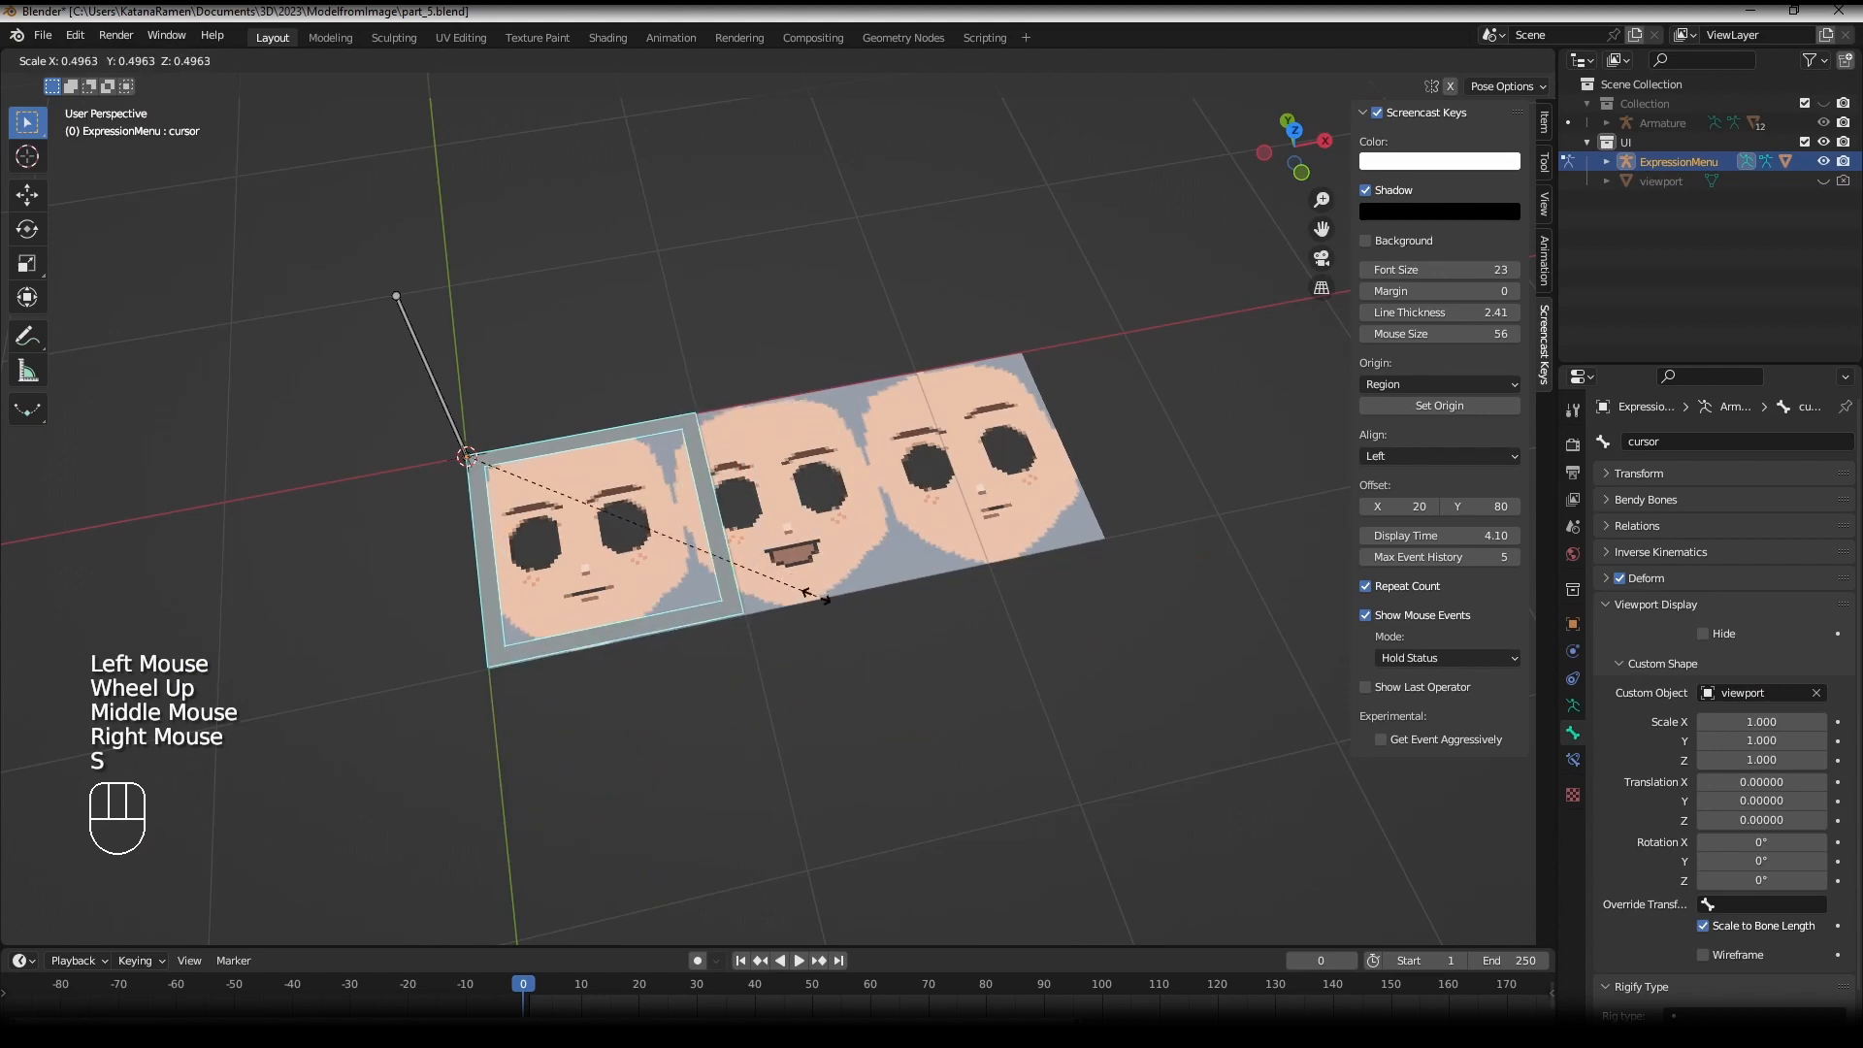
left_click(830, 594)
key("s")
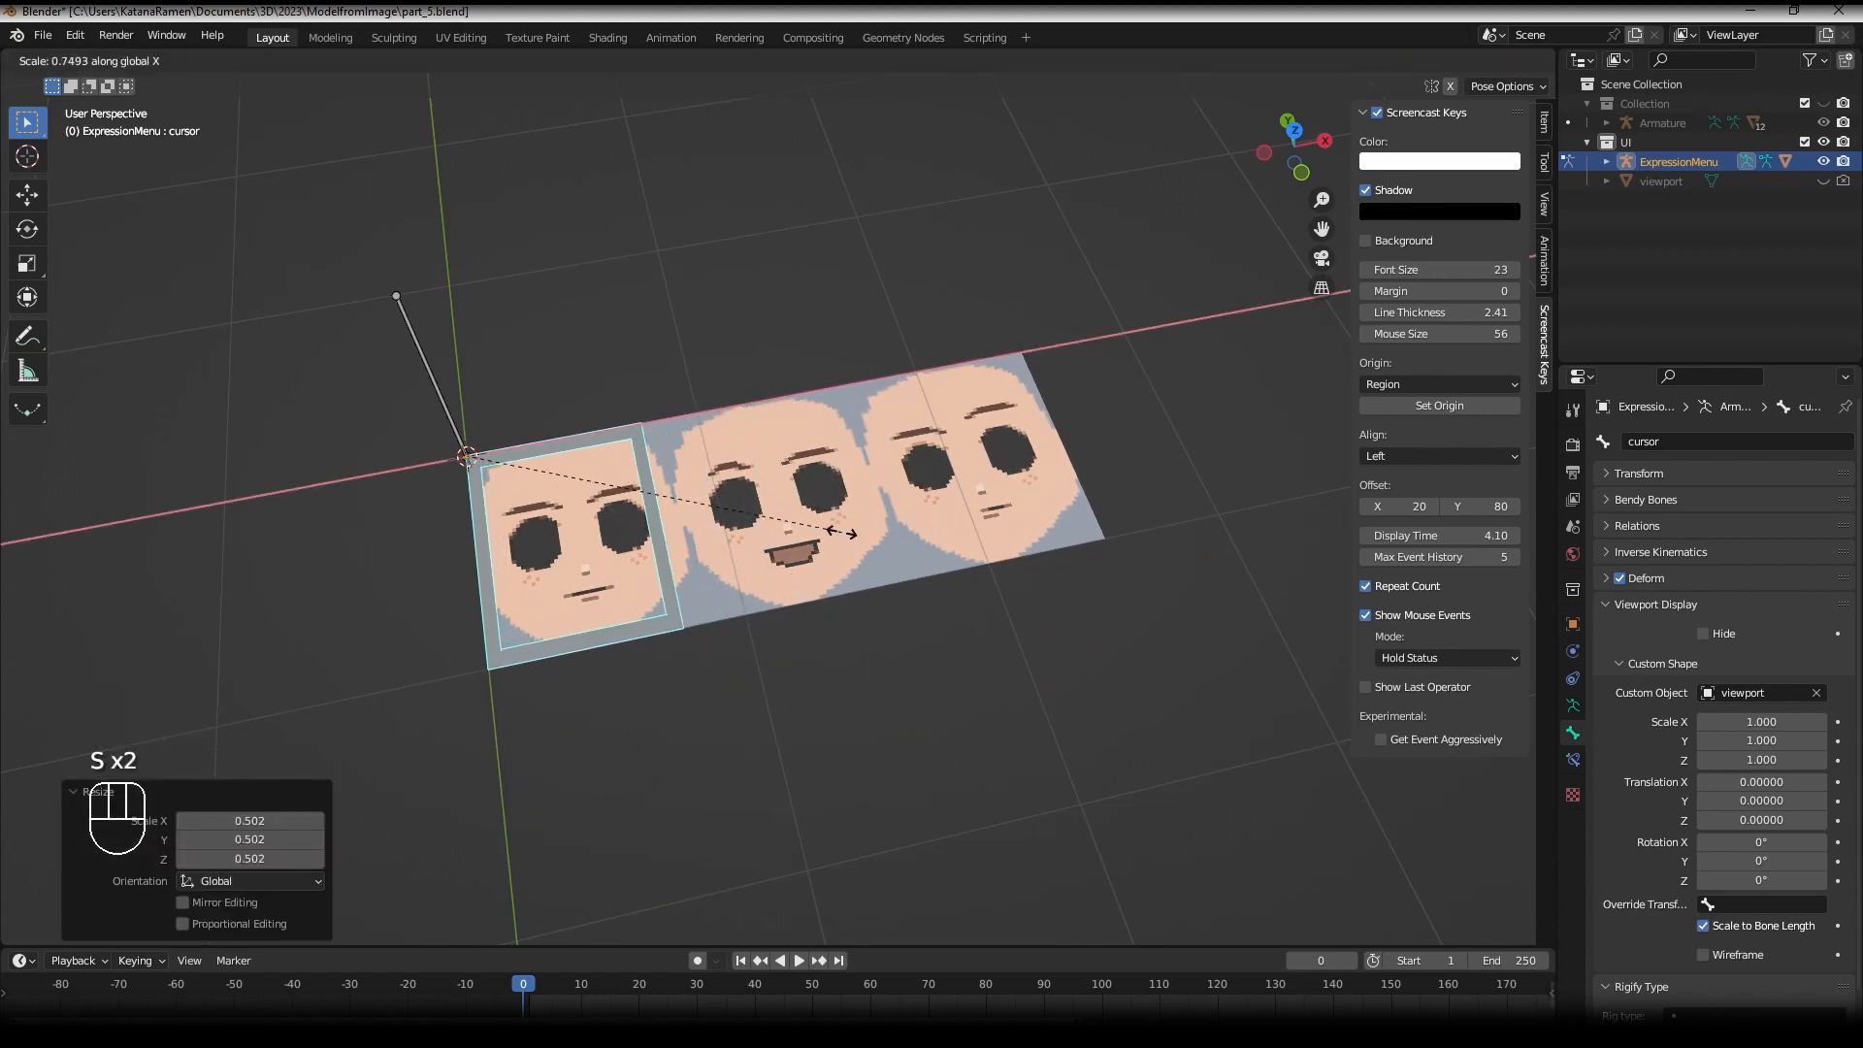
key("x")
left_click(866, 533)
scroll(866, 534, "up", 2)
middle_click_drag(866, 534, 731, 450)
scroll(649, 603, "up", 1)
scroll(776, 586, "down", 1)
scroll(731, 450, "up", 1)
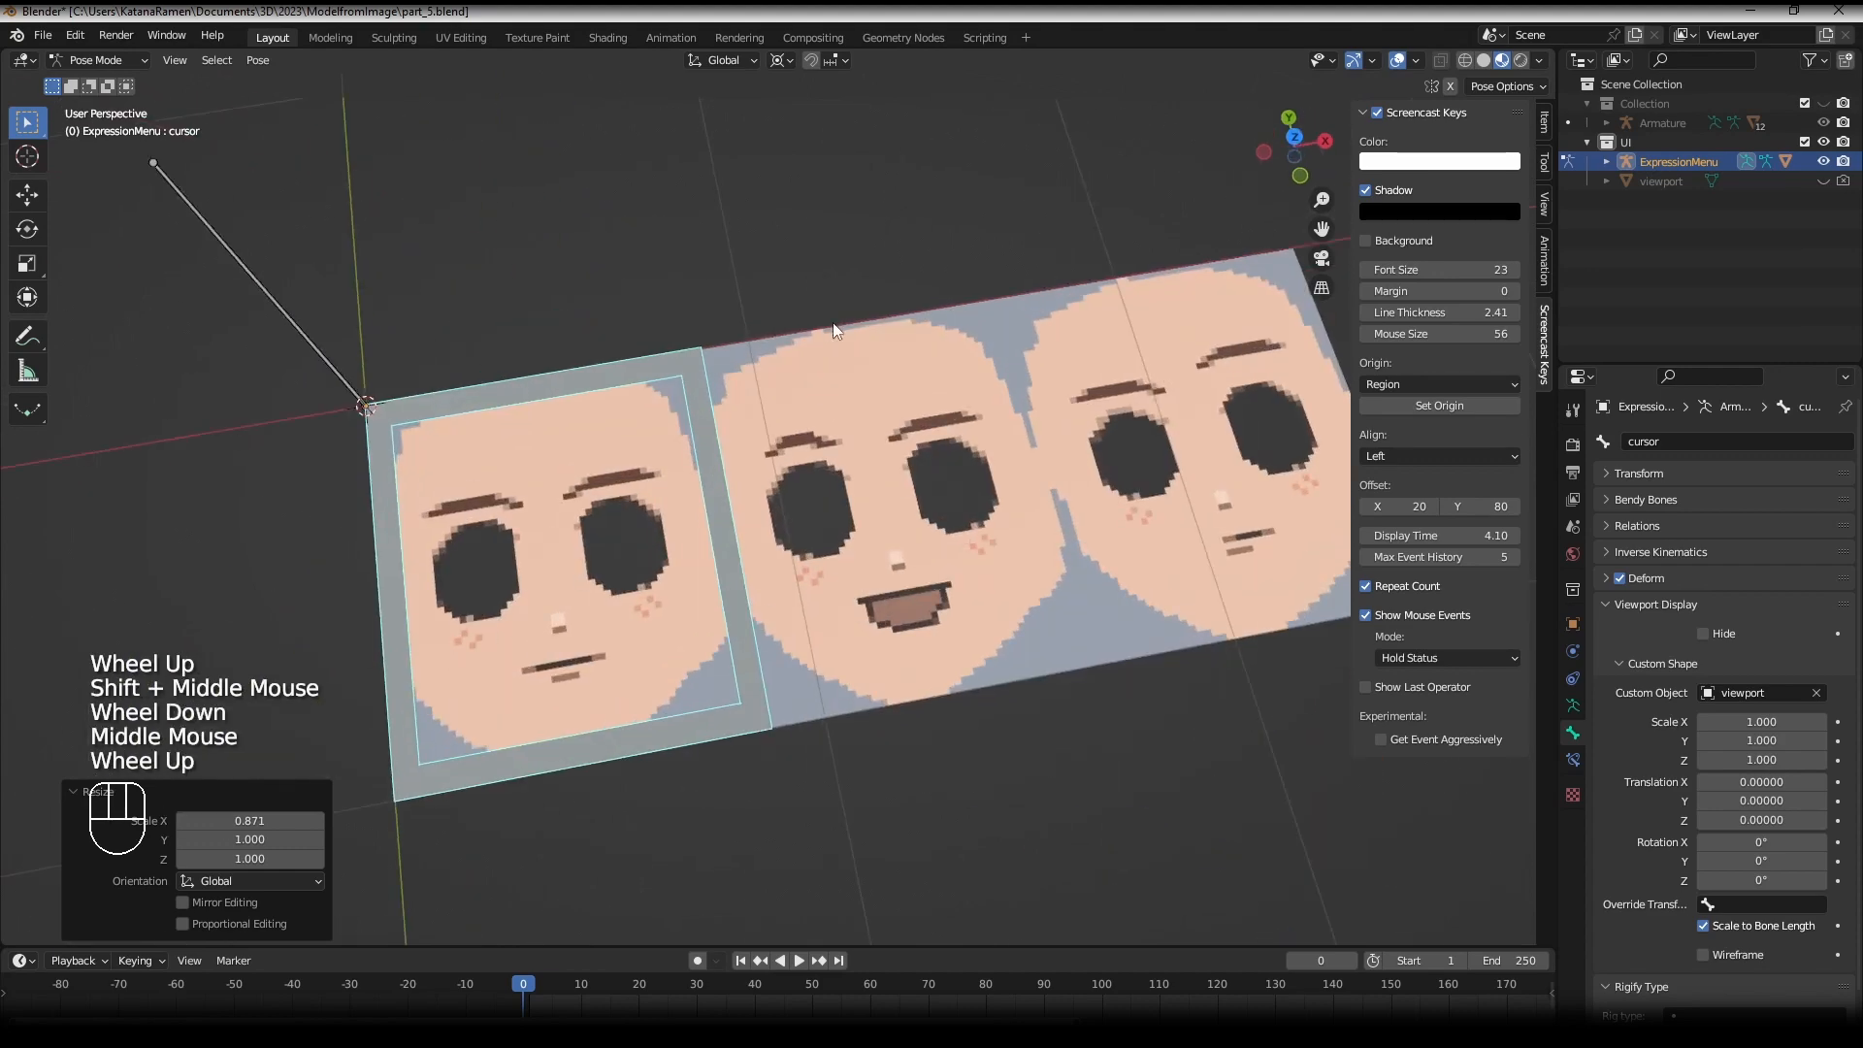
key("Tab")
key("Tab")
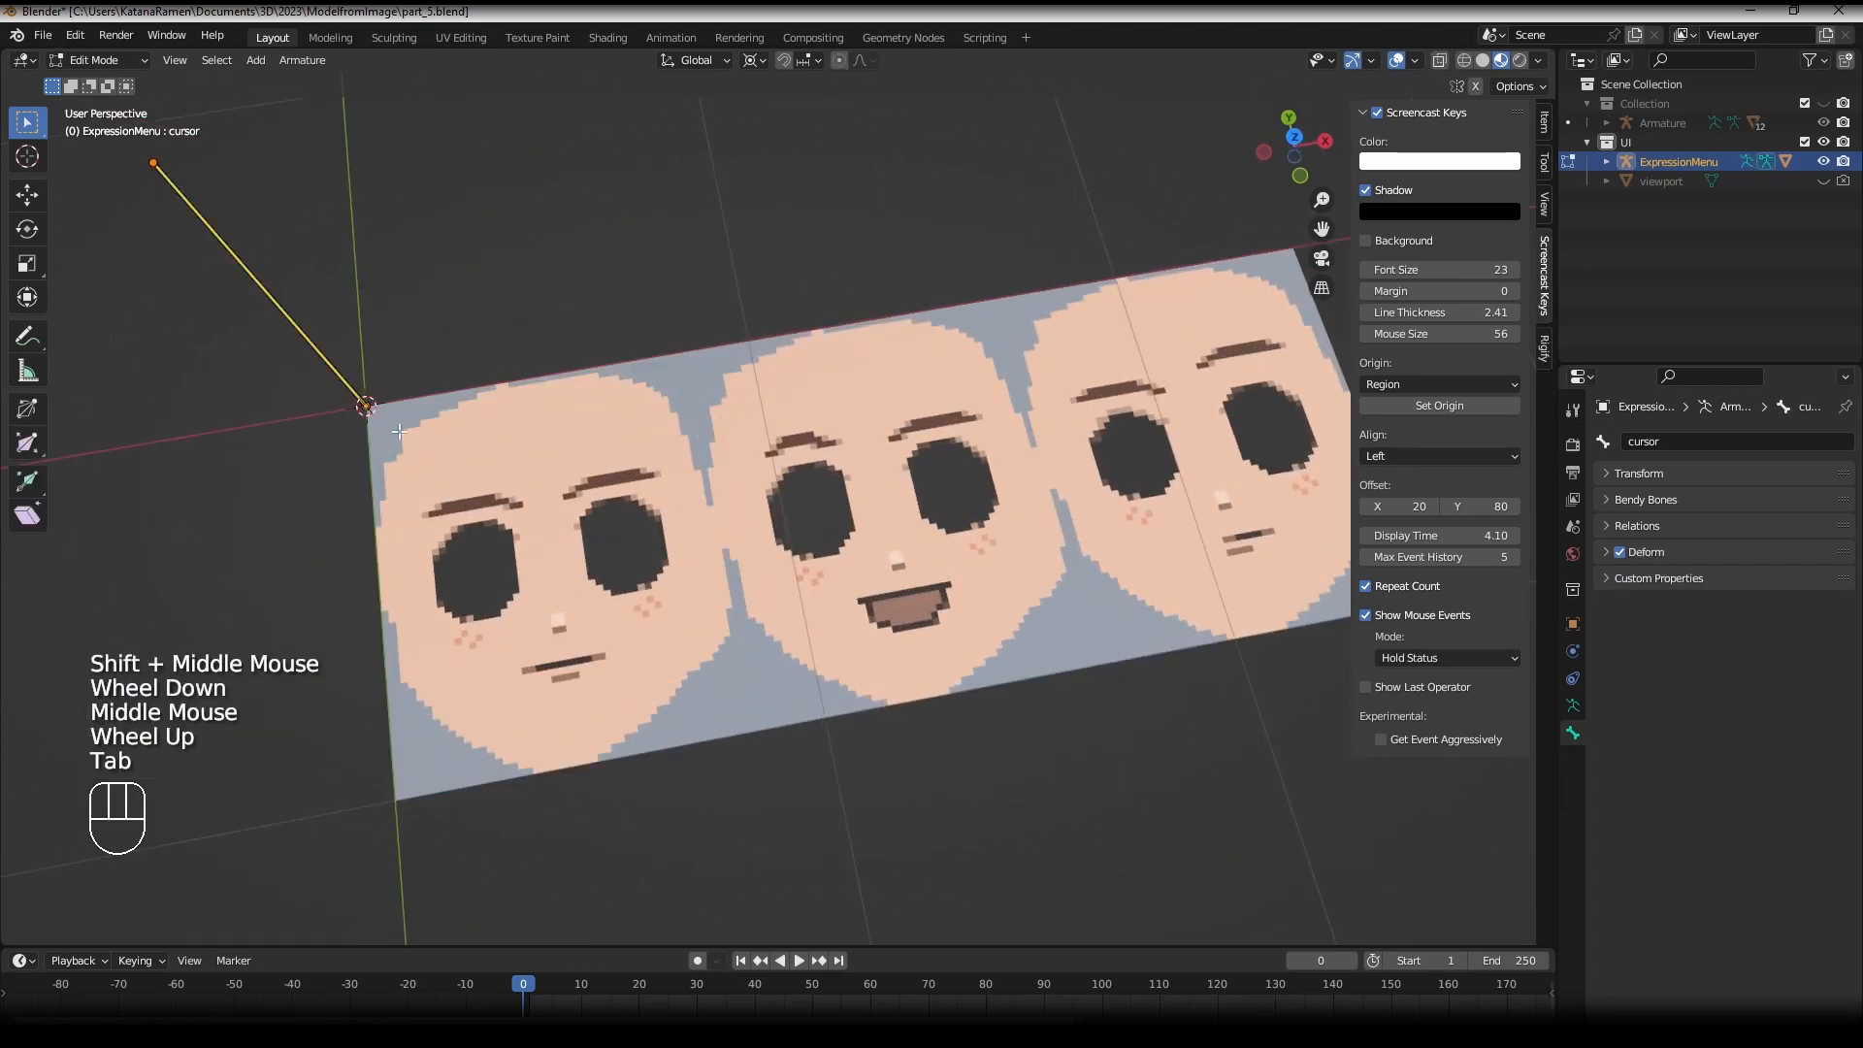
- Reselect the ExpressionMenu armature and switch it to Object Mode
right_click(791, 364)
right_click(343, 341)
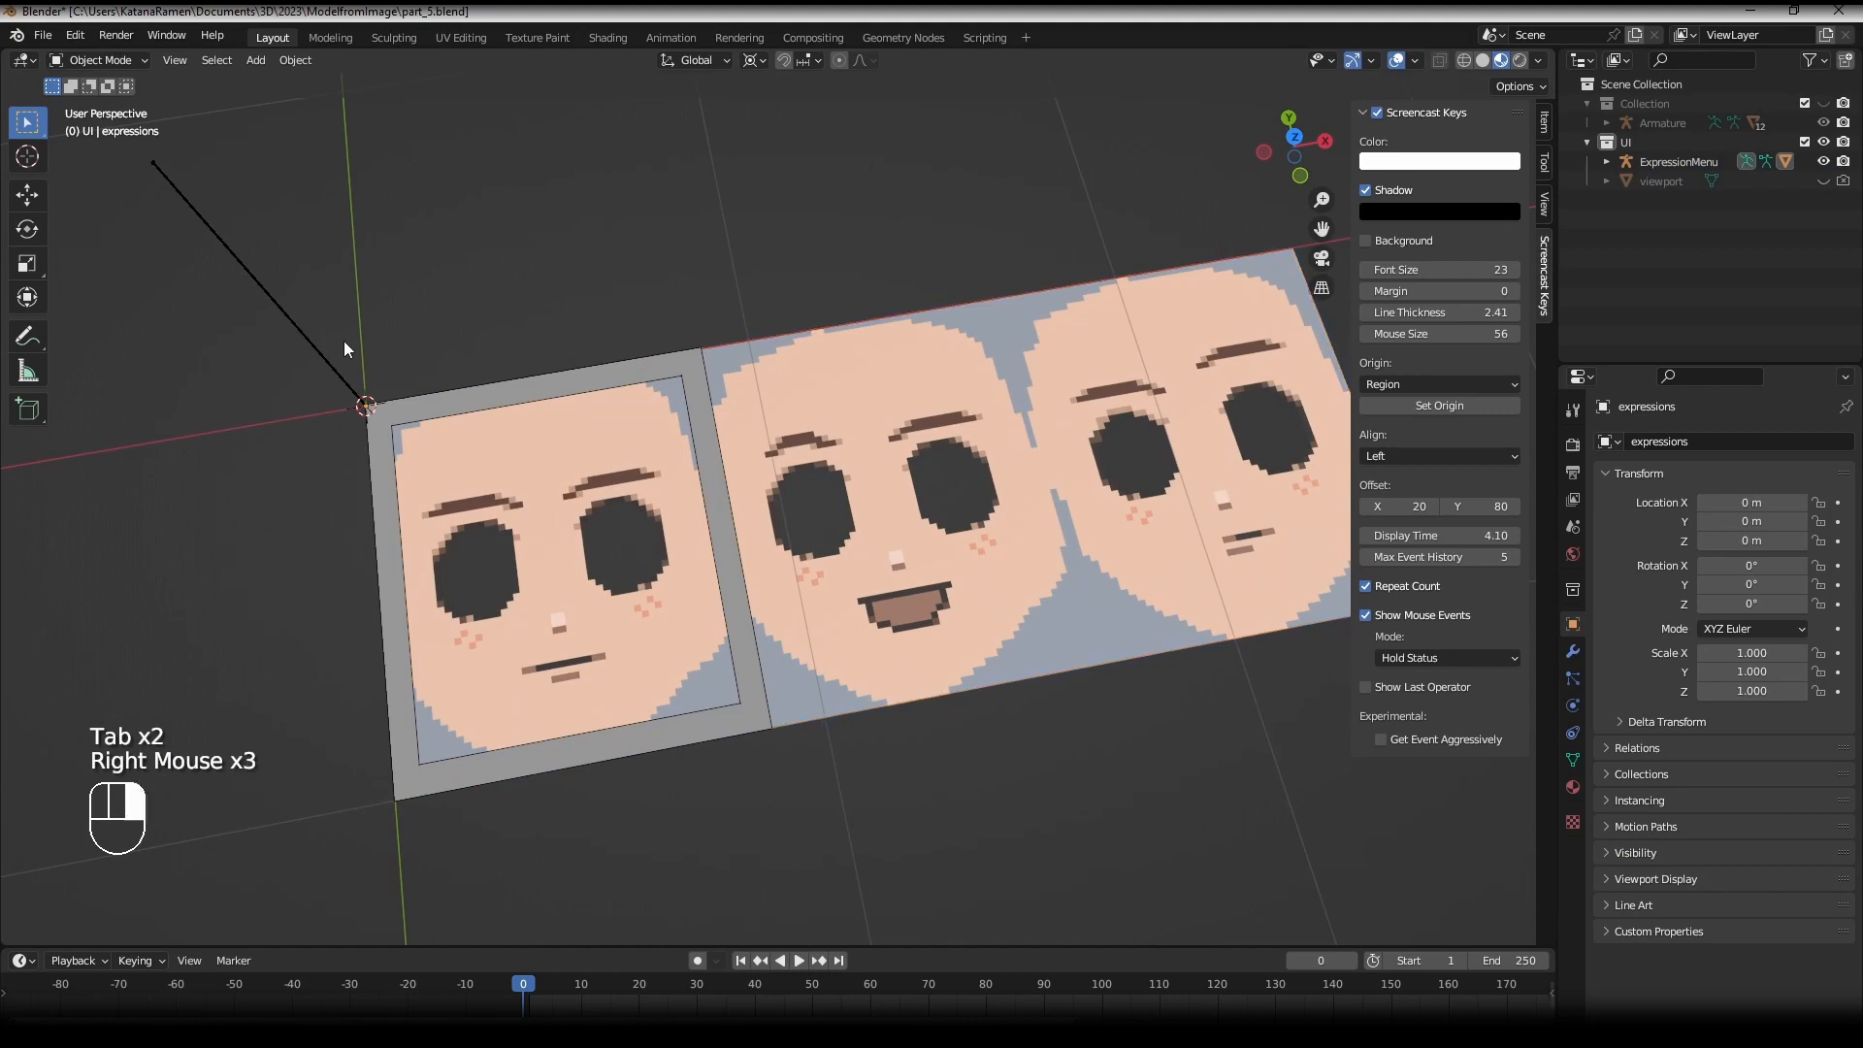
right_click(332, 350)
key("g")
left_click(125, 64)
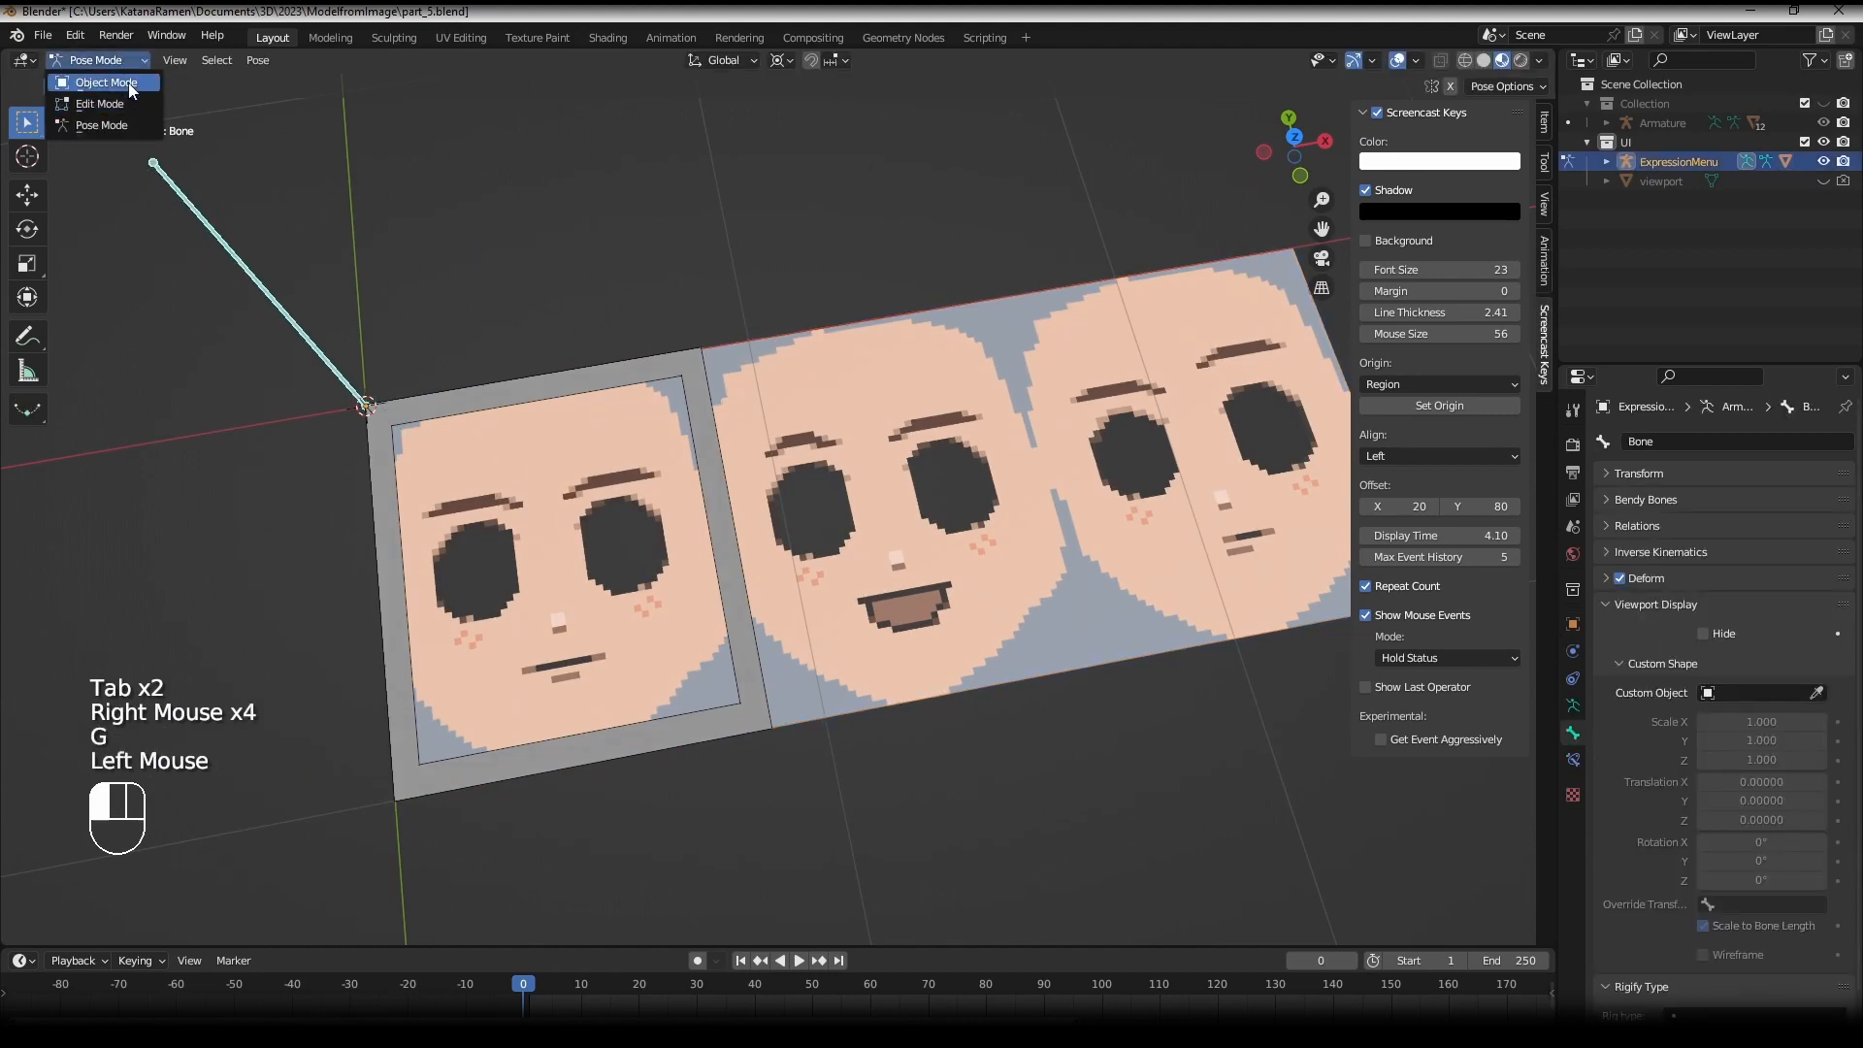
left_click(129, 86)
- Rotate the ExpressionMenu armature freely with trackball rotation by about 66° and 20° to tilt the menu upright
key("g")
right_click(518, 575)
scroll(518, 574, "down", 2)
scroll(519, 579, "down", 1)
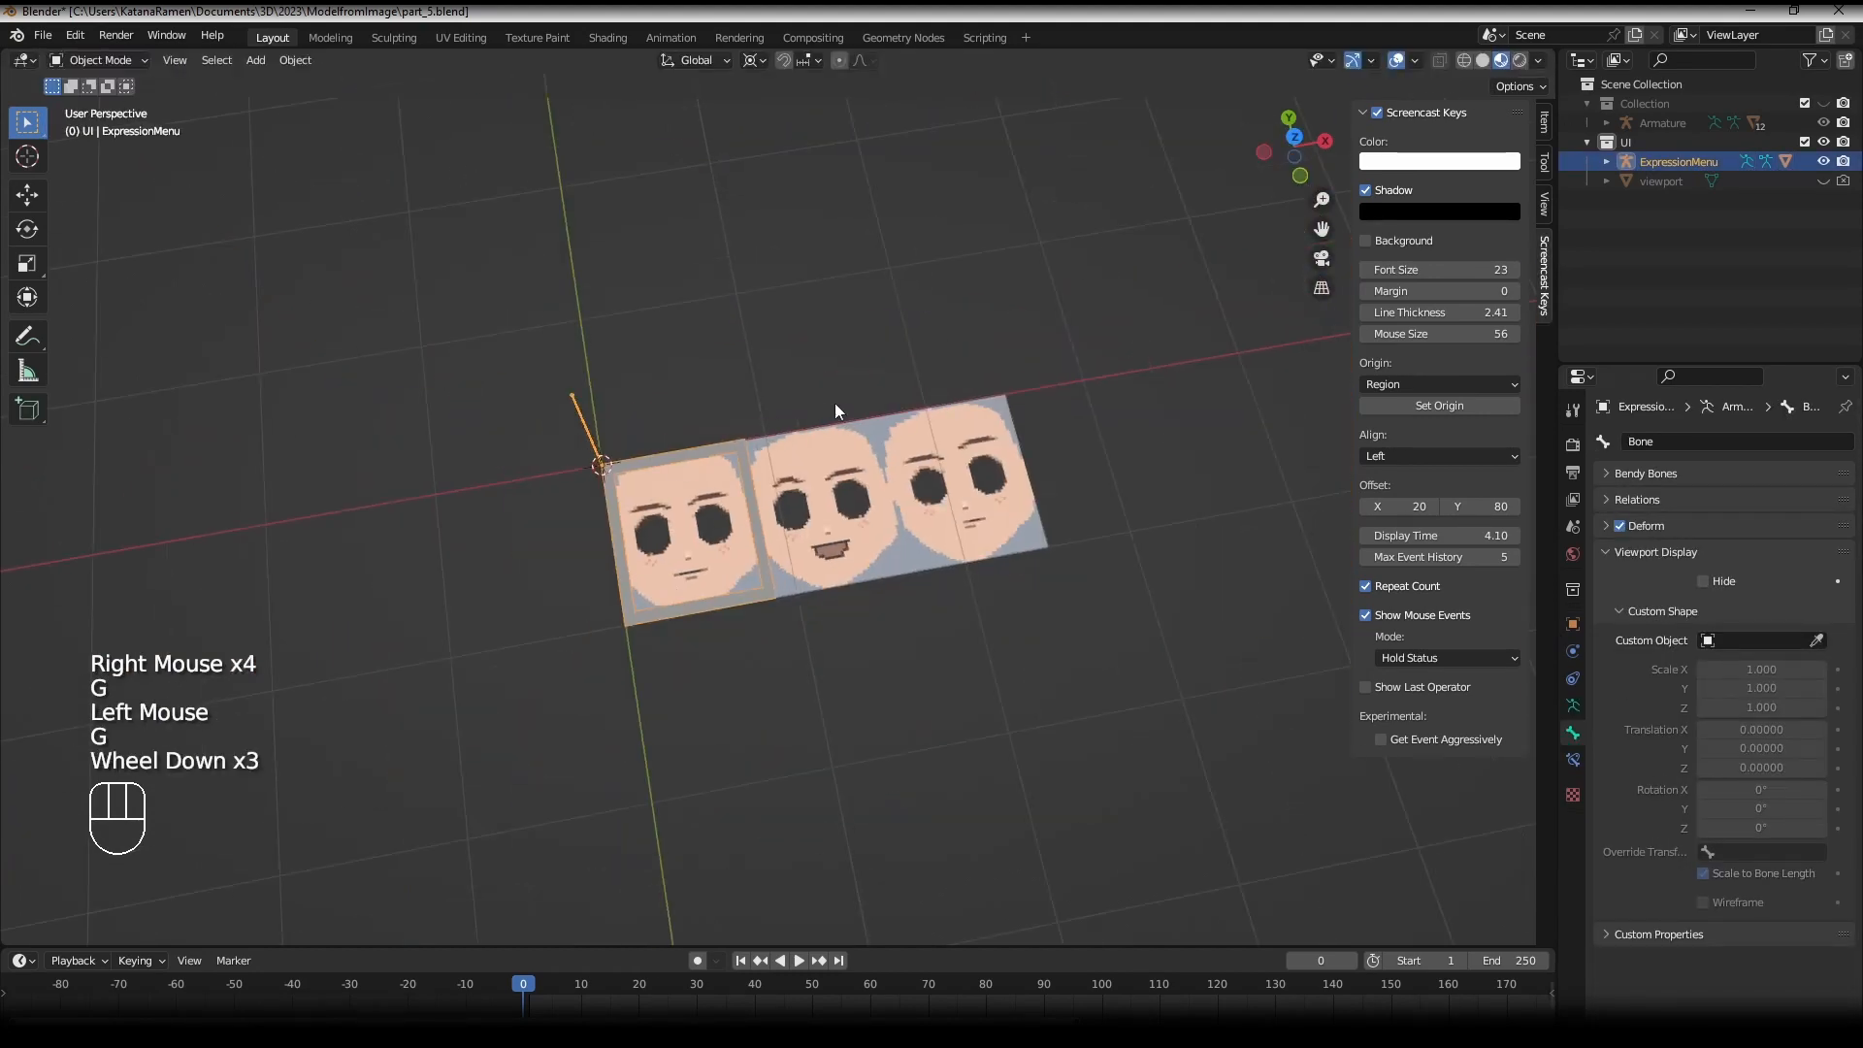
key("e")
key("e")
key("r")
key("r")
left_click(923, 727)
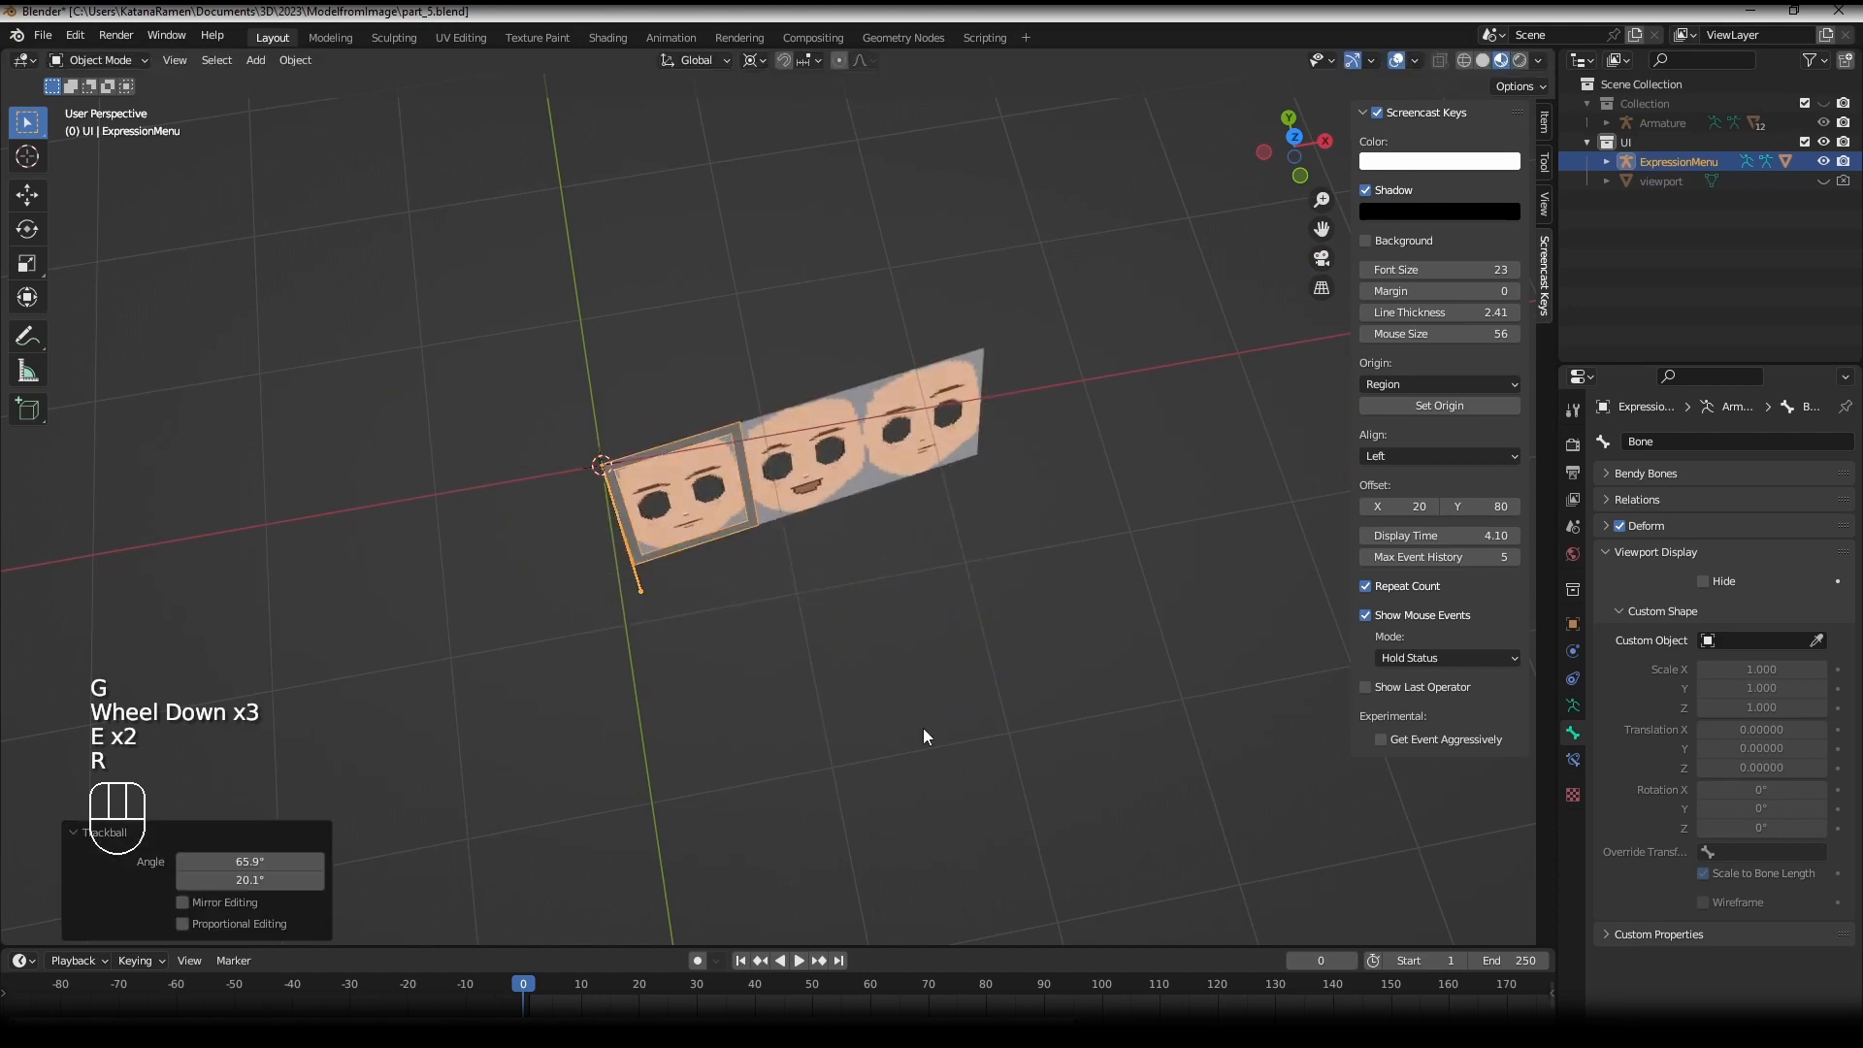
- Move the ExpressionMenu armature about 0.83 m in X, 1.41 m in Y and 1.97 m in Z, and raise it further
scroll(923, 728, "down", 2)
middle_click_drag(776, 596, 693, 456)
key("g")
left_click(838, 199)
middle_click_drag(868, 575, 825, 505, "shift")
key("g")
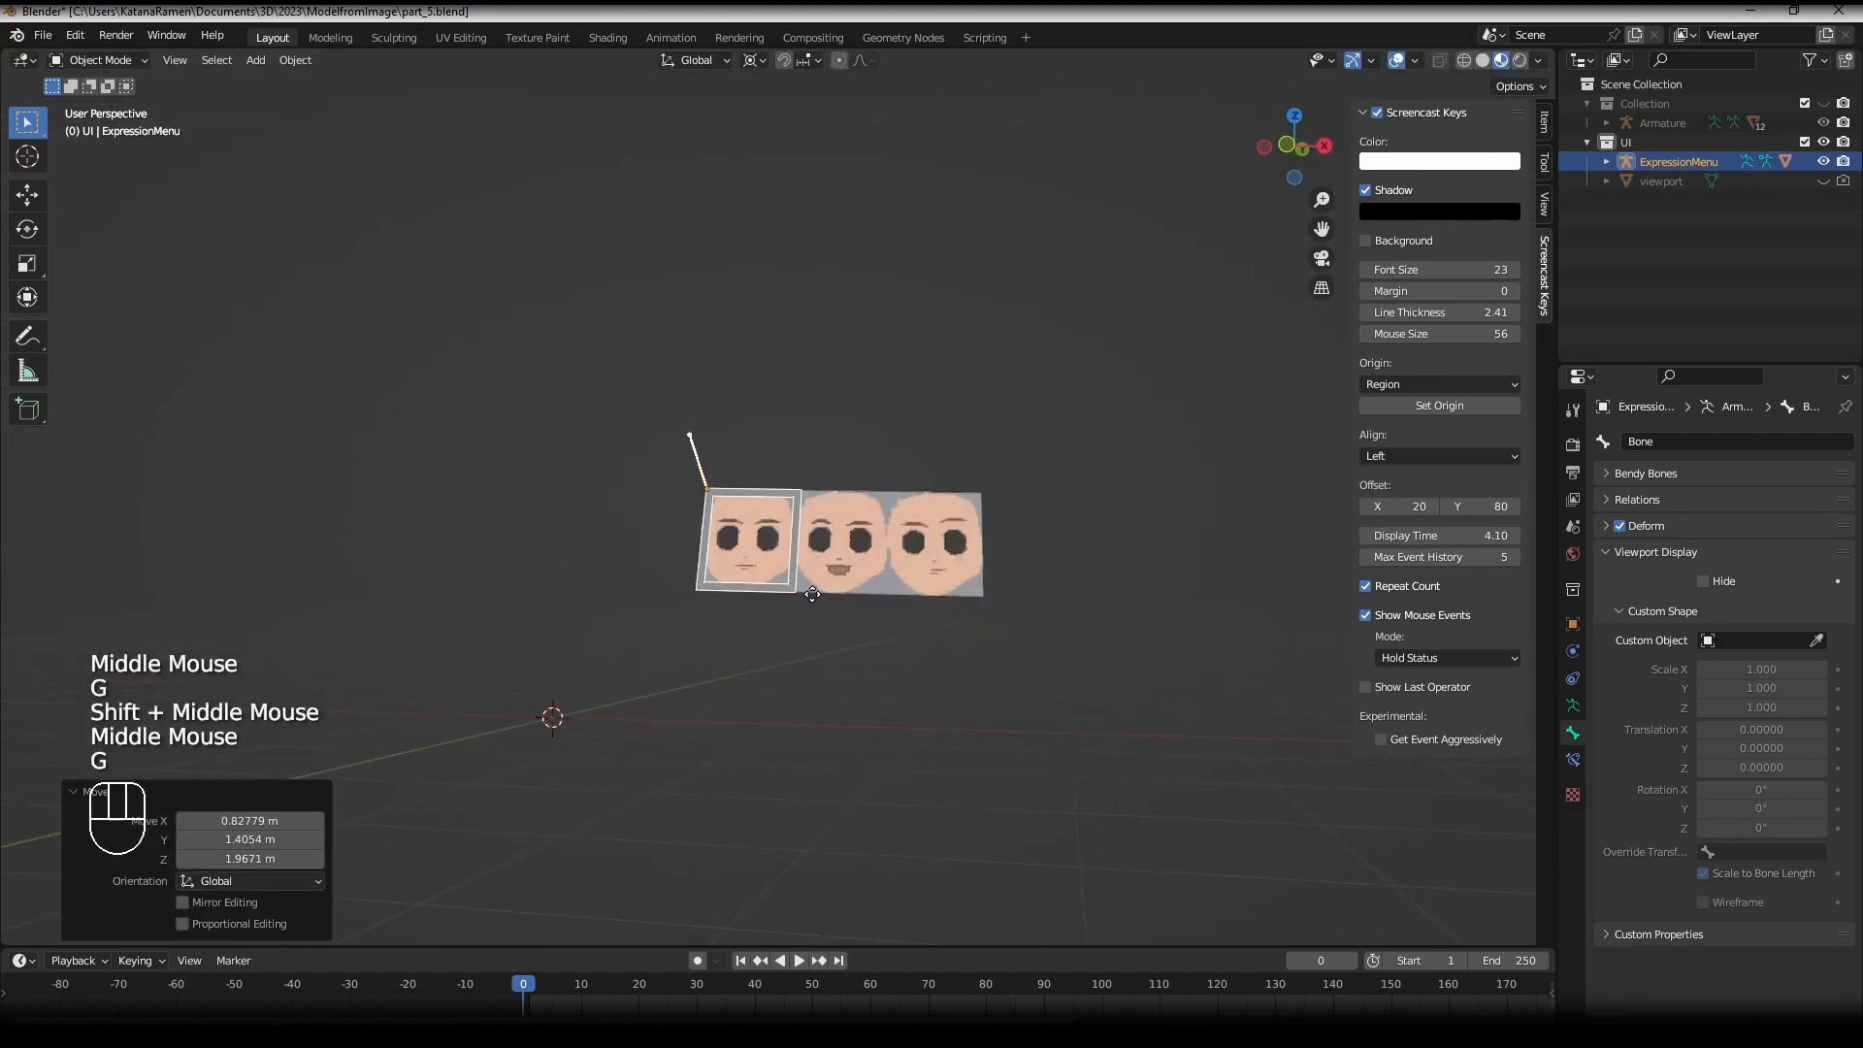
left_click(832, 468)
key("alt+h")
right_click(779, 579)
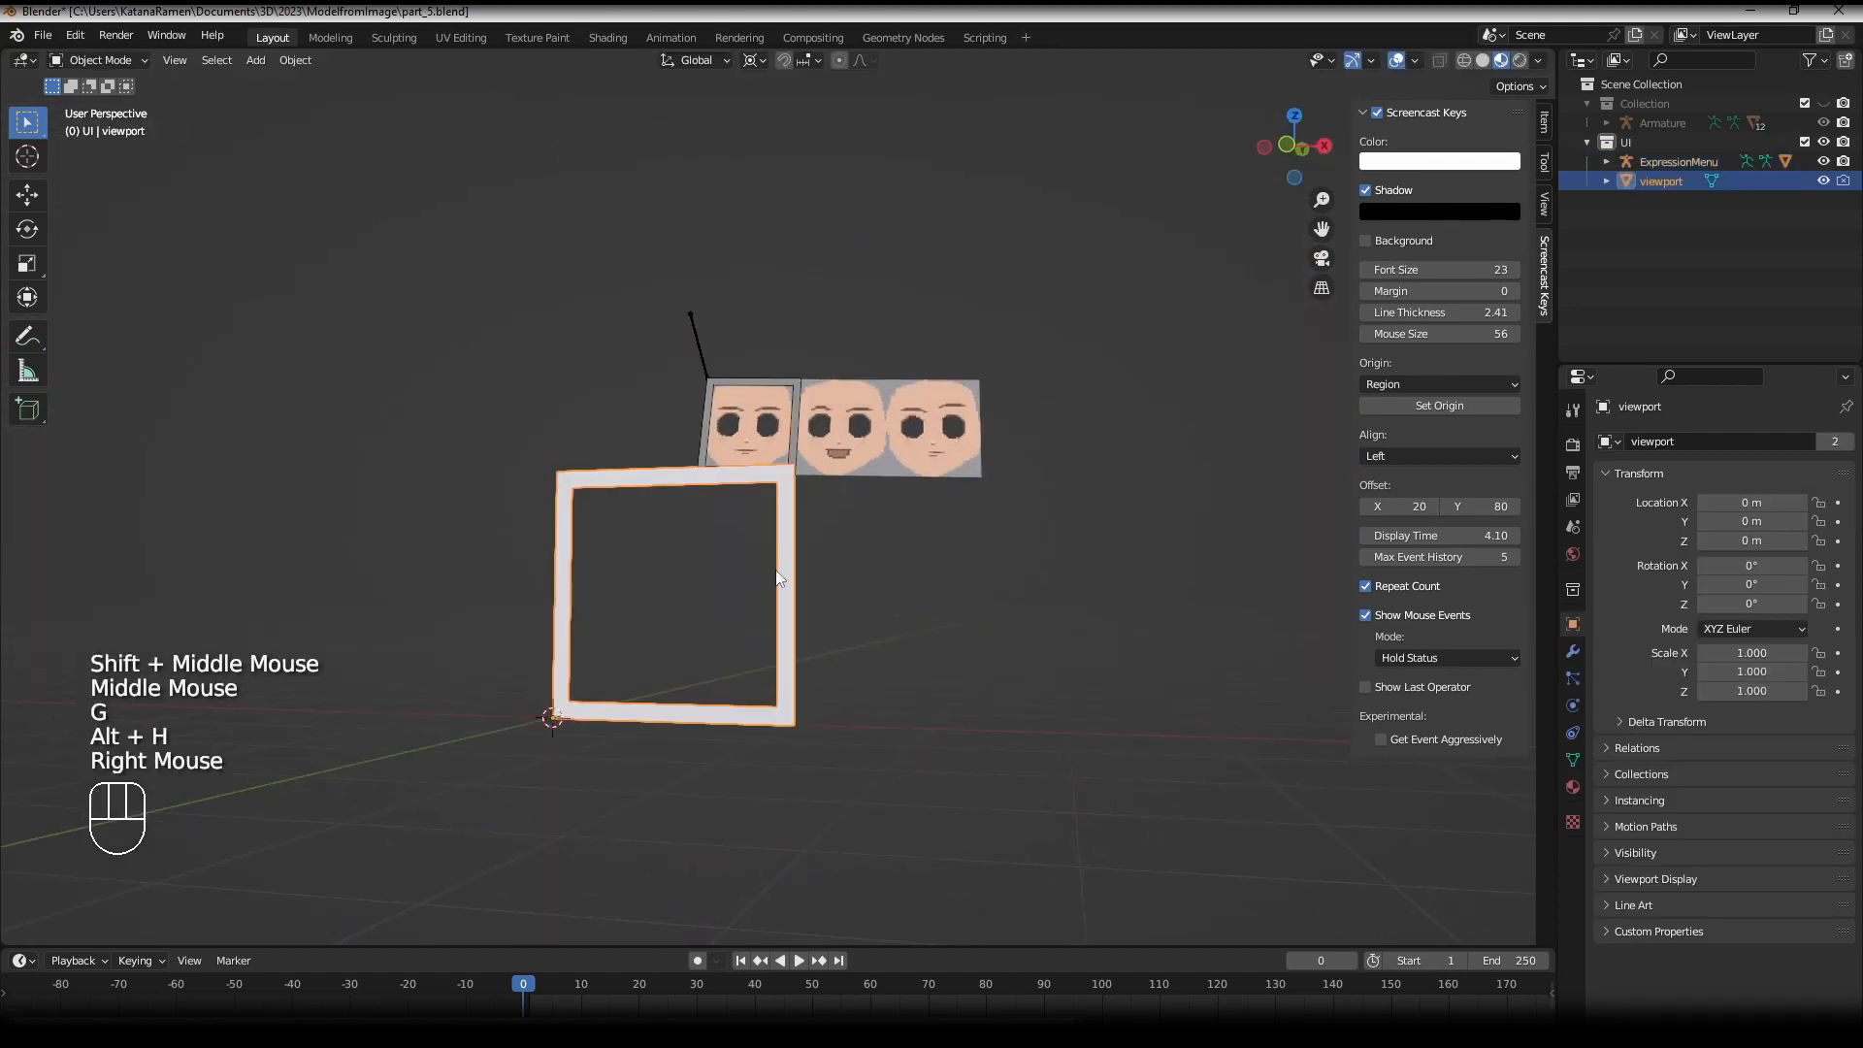
key("h")
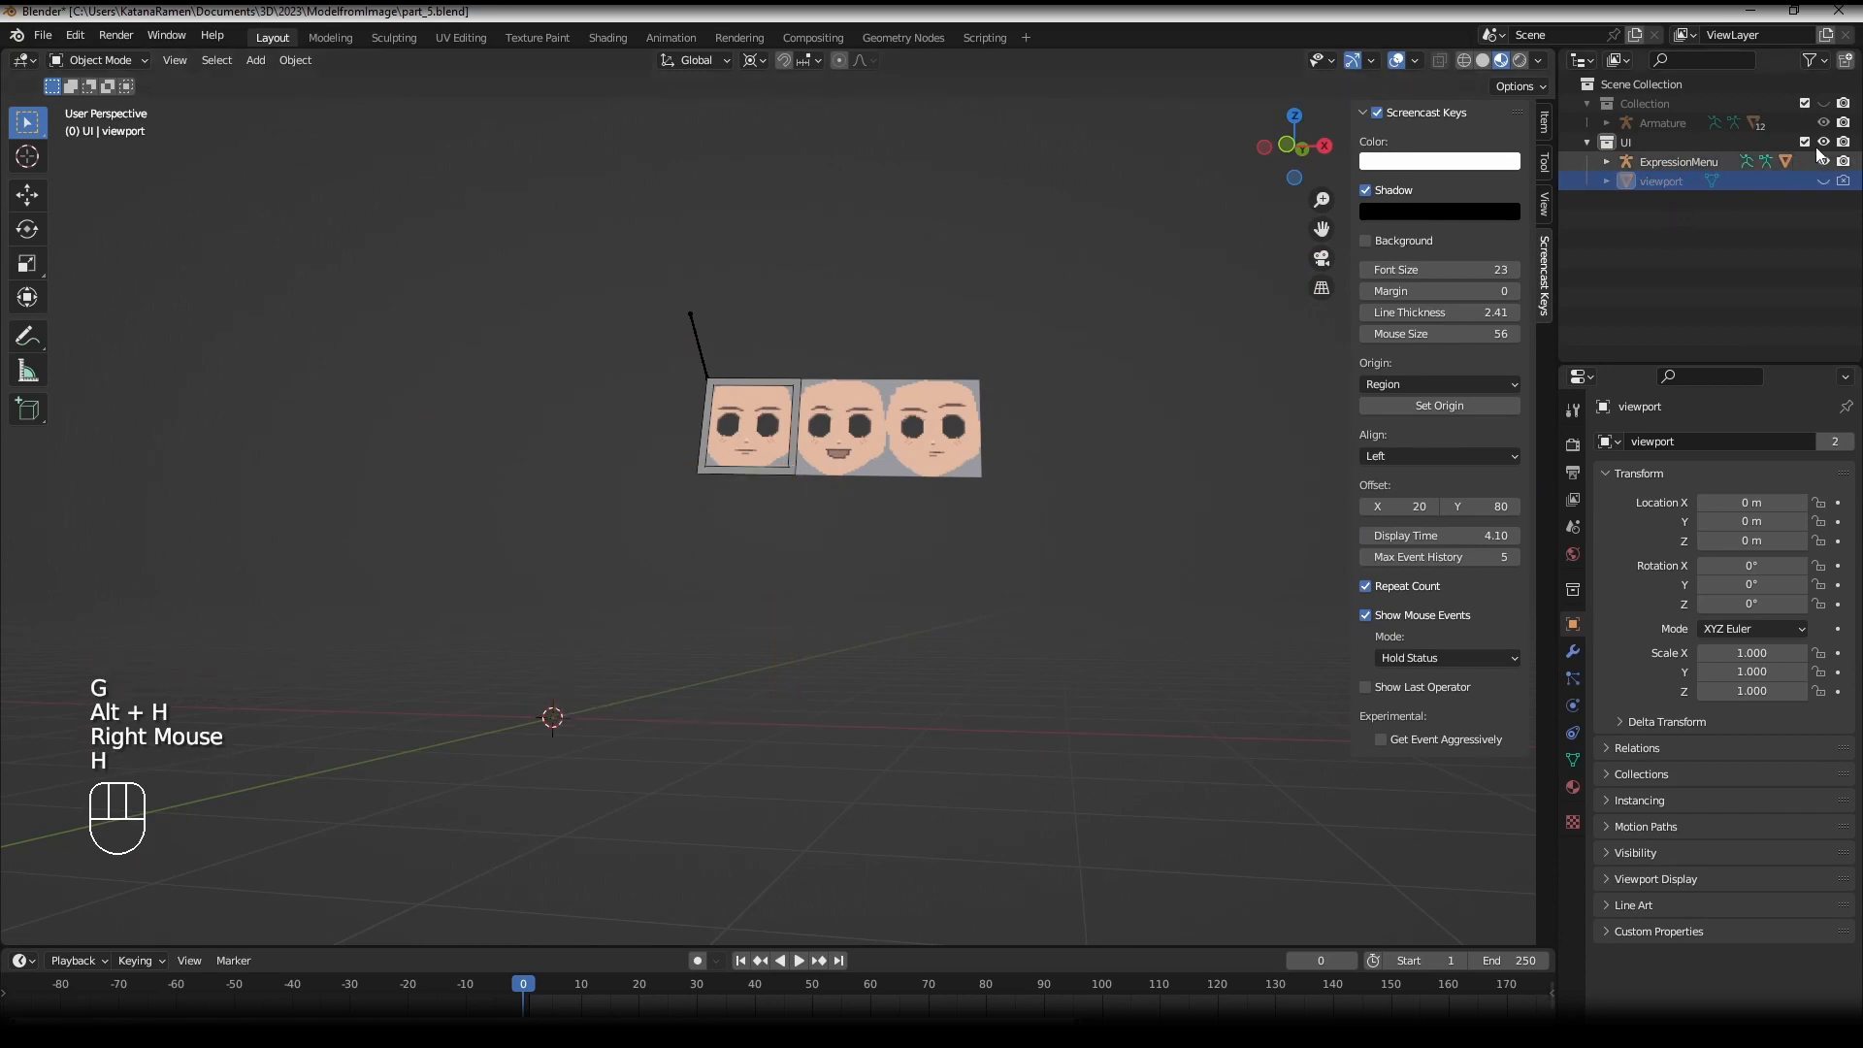
- Show the character's collection and move the ExpressionMenu armature about -0.54 m in X, -0.41 m in Y and -0.66 m in Z
left_click(1825, 104)
middle_click_drag(342, 539, 625, 376)
right_click(669, 386)
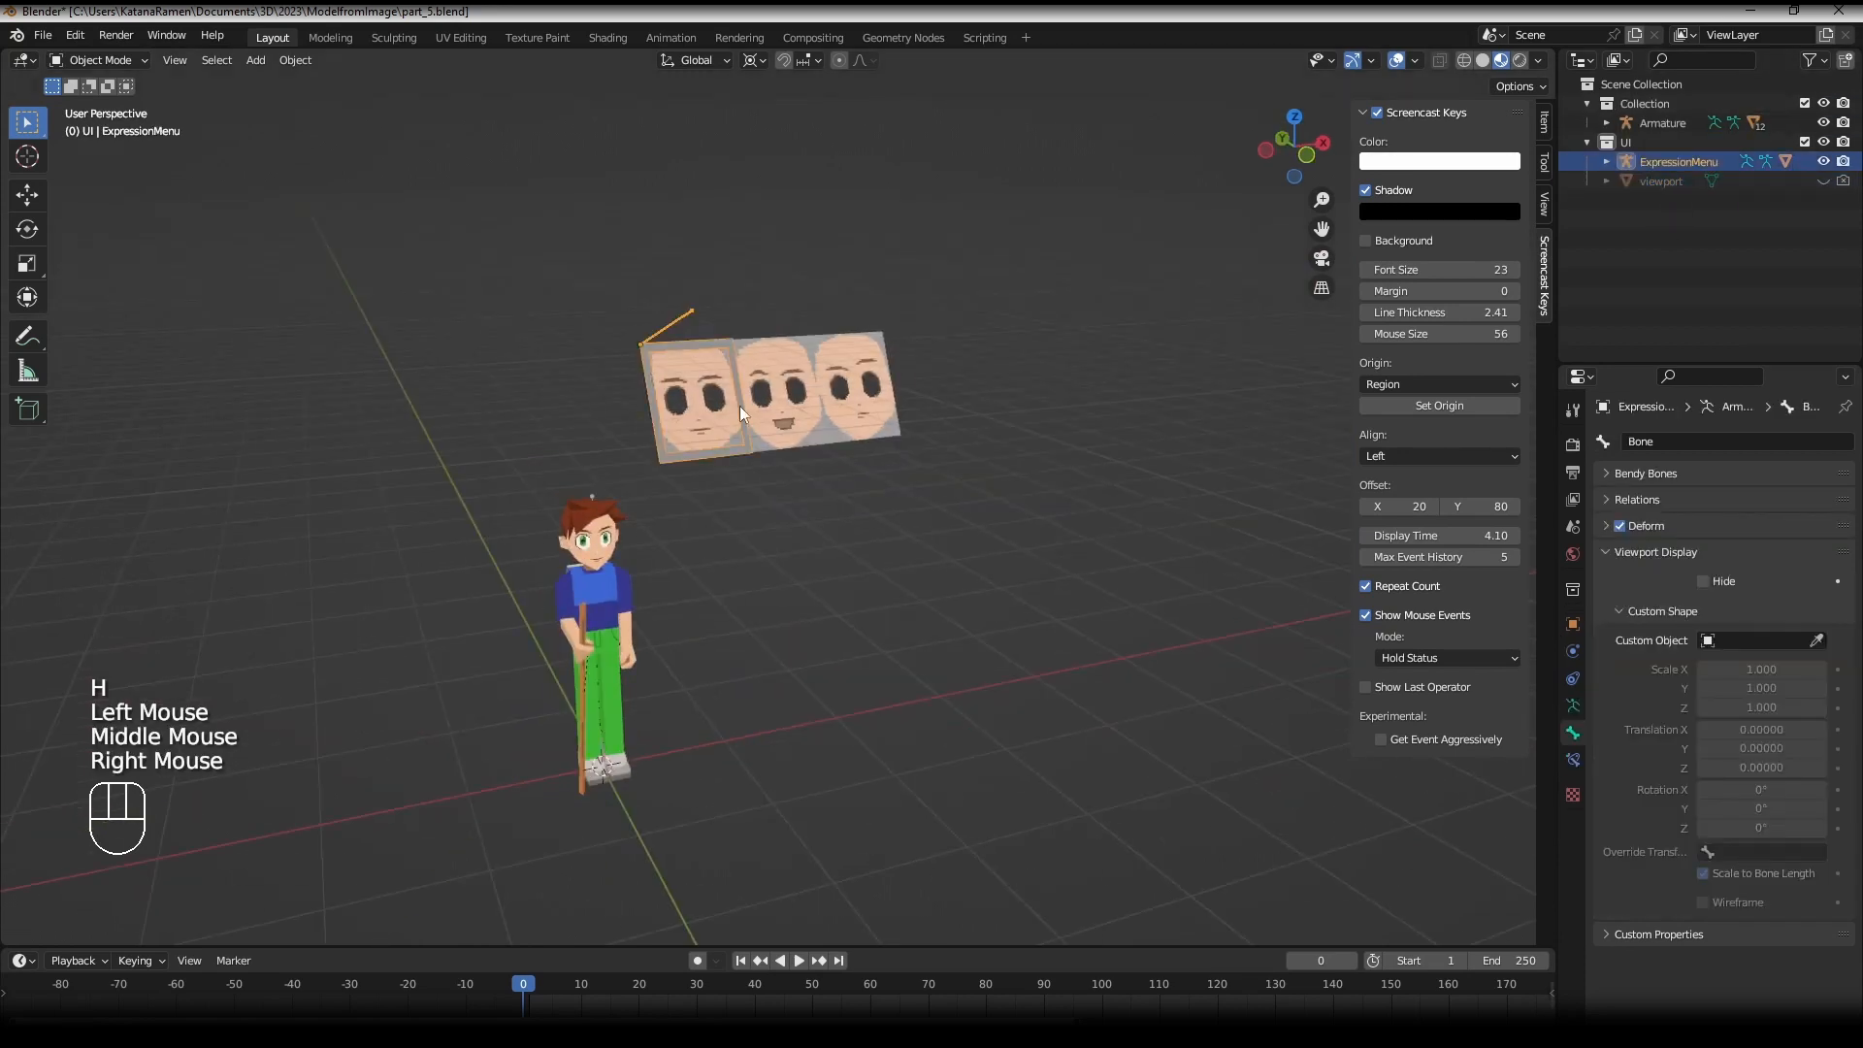
middle_click_drag(740, 406, 695, 328)
right_click(694, 326)
key("g")
left_click(788, 596)
- Move the ExpressionMenu armature along the Y axis away from the character and shift it to the character's side
middle_click_drag(1335, 534, 1112, 515)
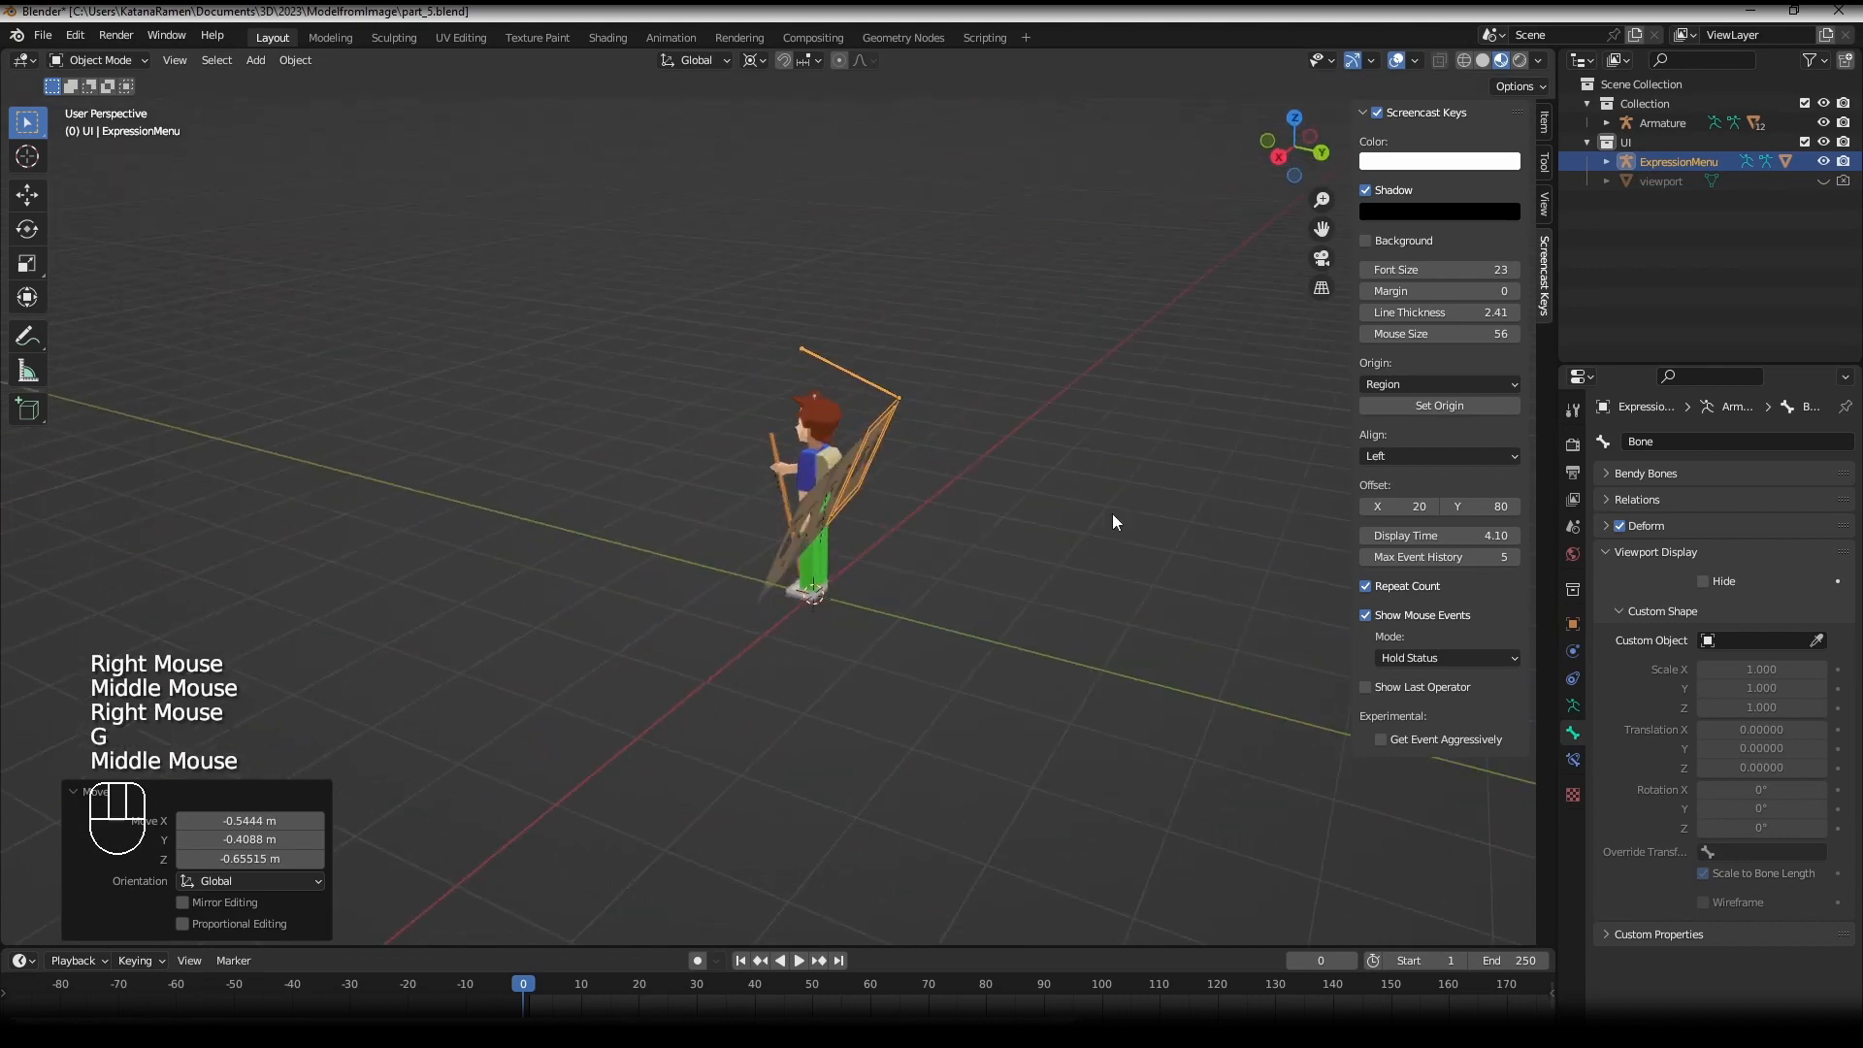
key("g")
key("y")
left_click(969, 499)
middle_click_drag(799, 491, 989, 495)
key("g")
left_click(1034, 495)
- Fine-tune the ExpressionMenu armature's position beside the character by about -0.15 m in X, 0.16 m in Y and 0.06 m in Z
middle_click_drag(757, 528, 823, 535)
scroll(742, 592, "up", 2)
middle_click_drag(742, 592, 671, 691)
key("g")
left_click(788, 627)
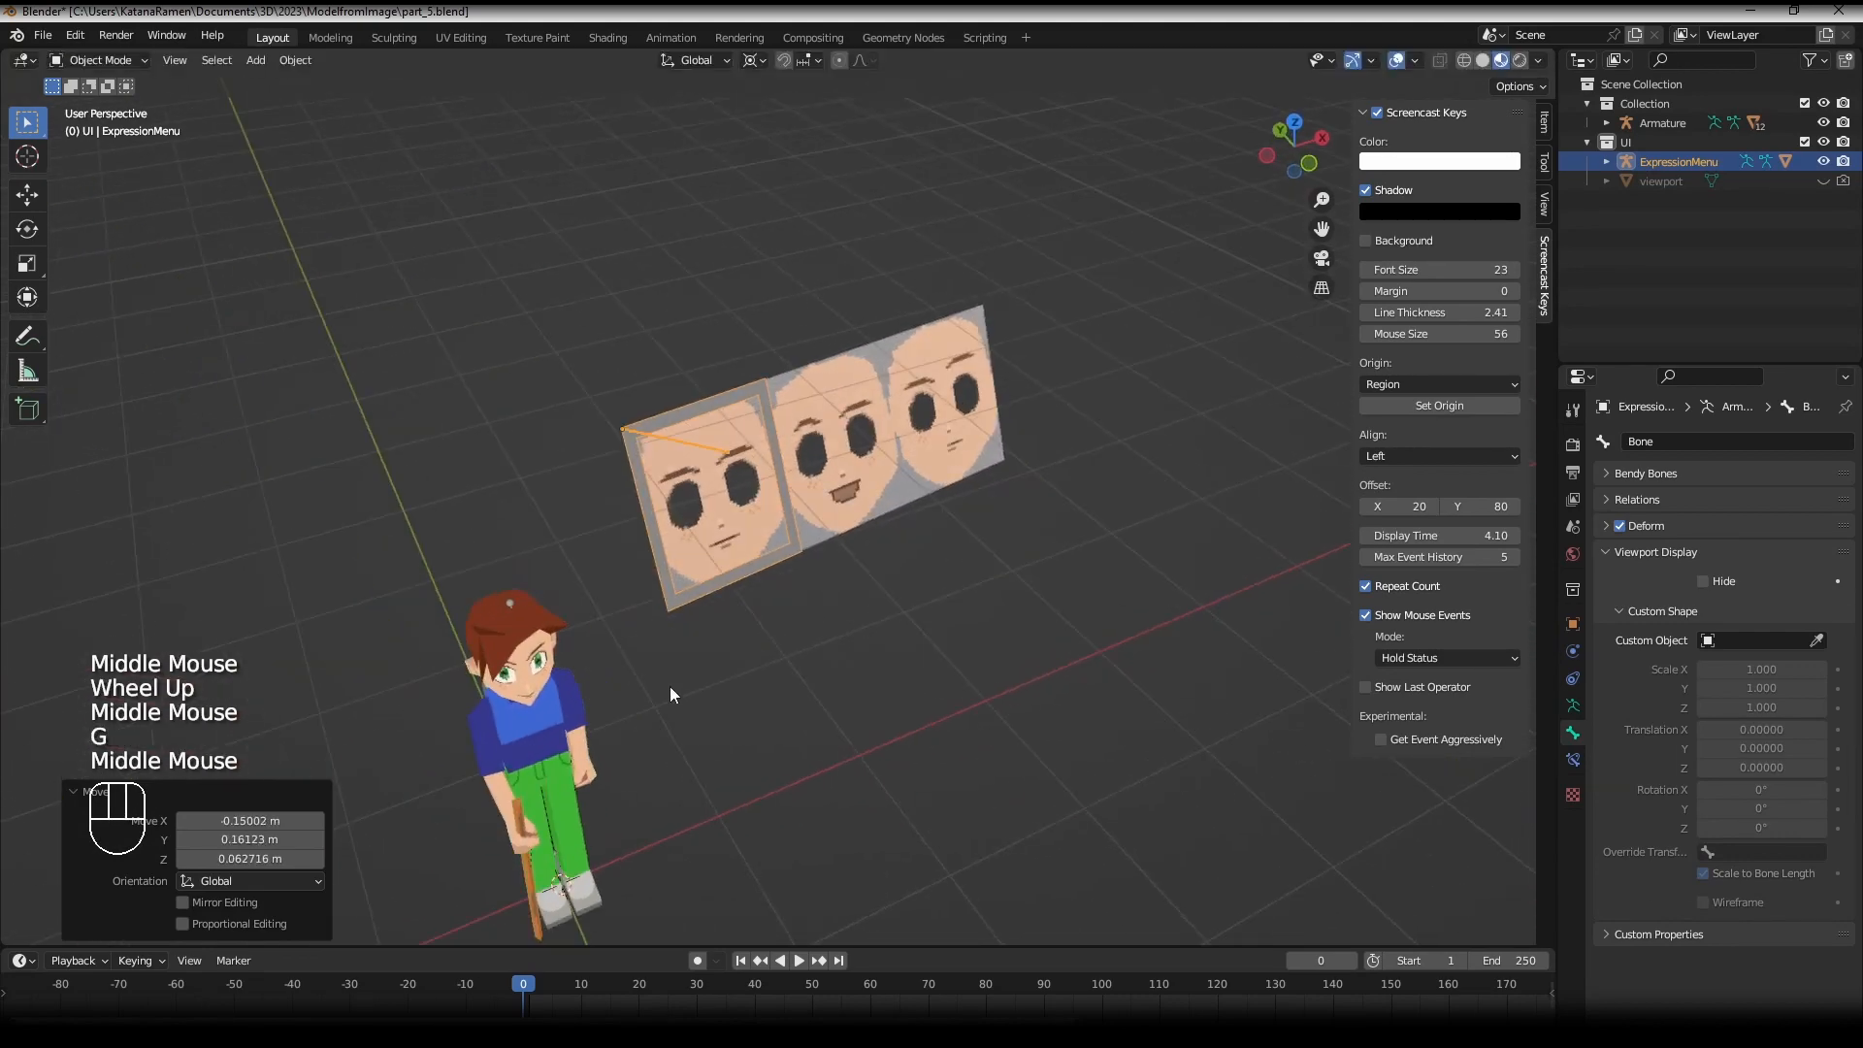
key("KP_7")
middle_click_drag(513, 685, 677, 526)
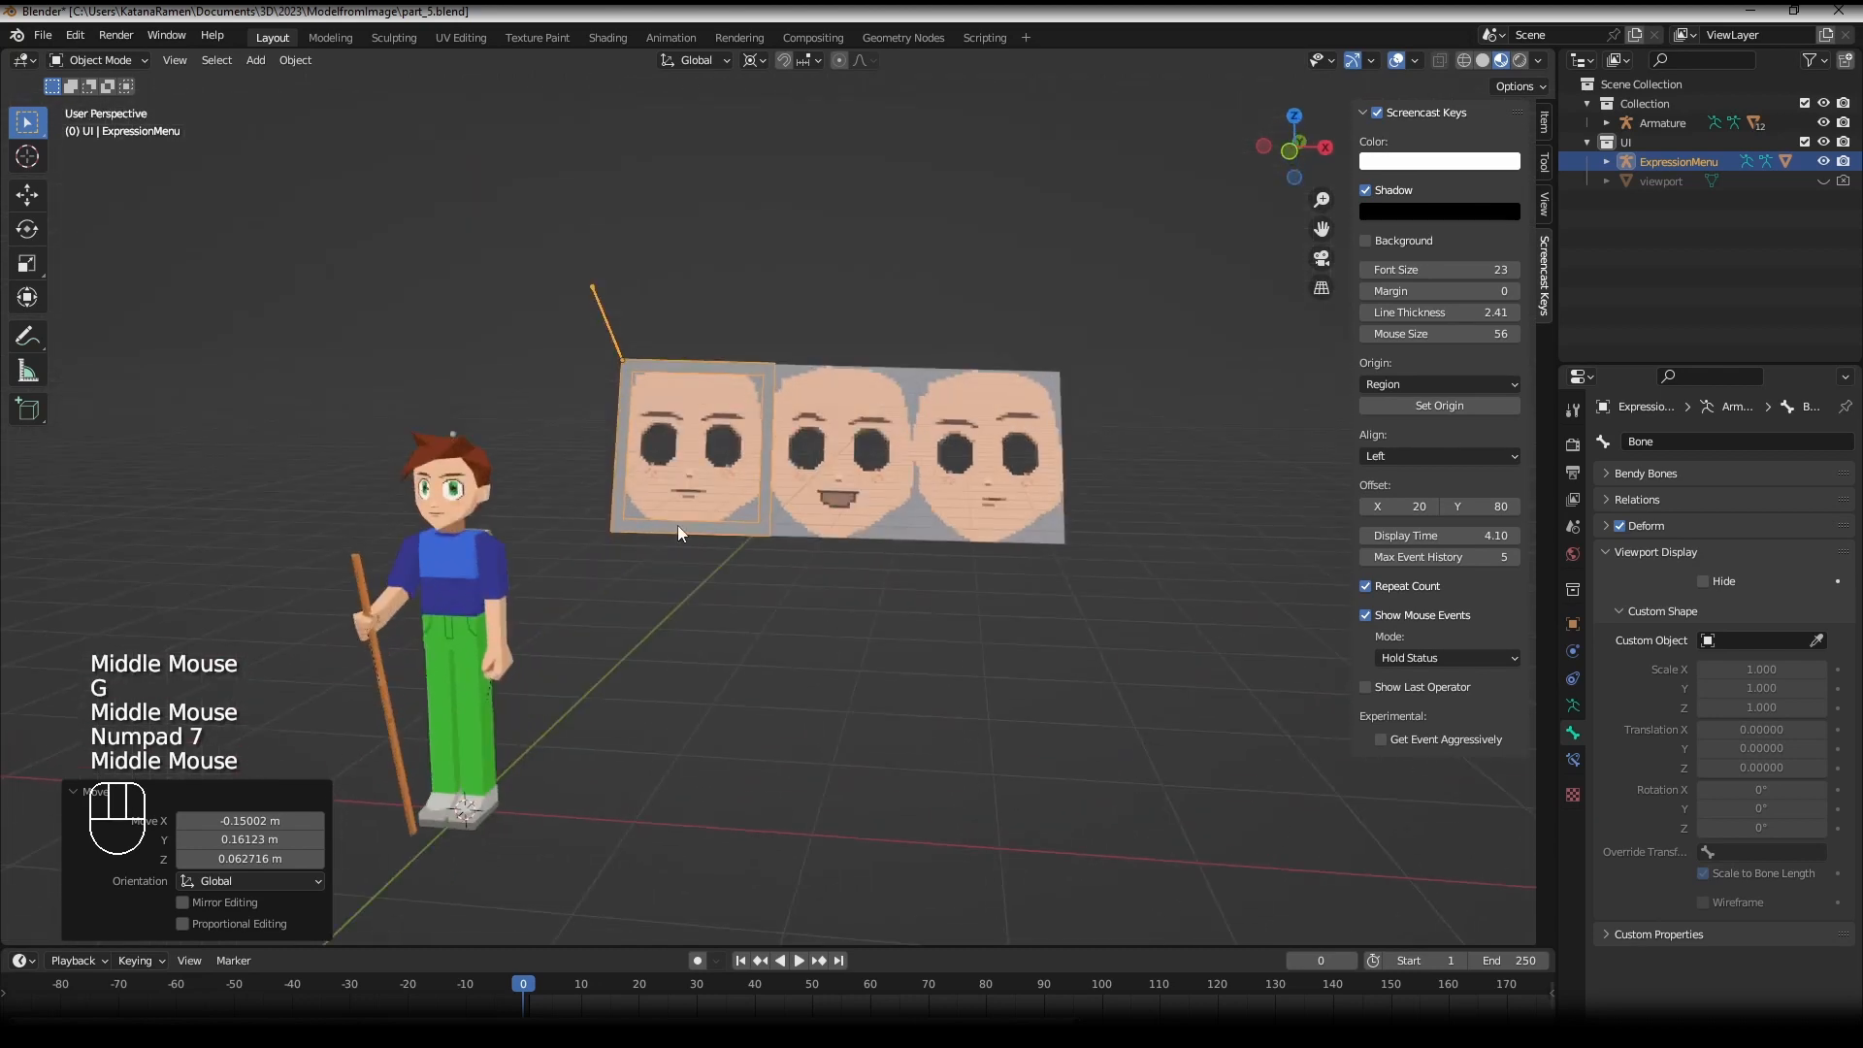
- Put the ExpressionMenu armature in Pose Mode and select its cursor bone
right_click(719, 365)
left_click(123, 62)
left_click(121, 127)
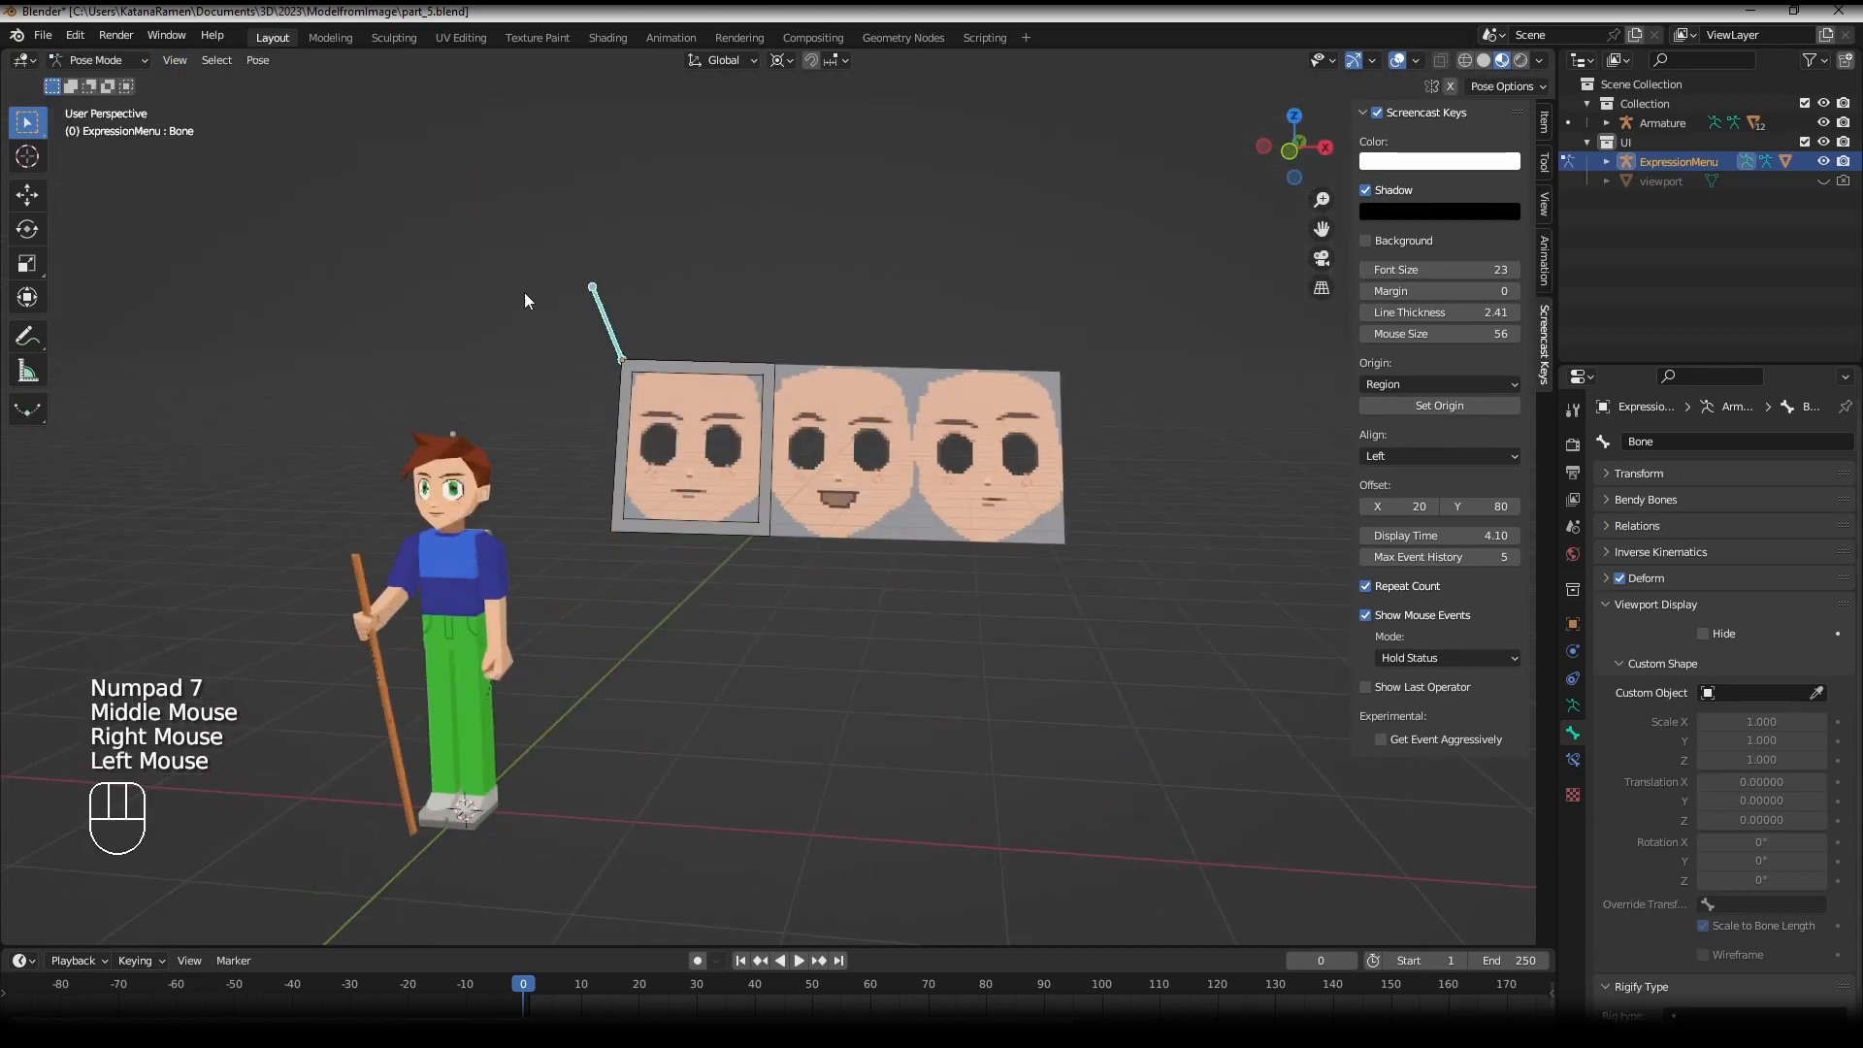
right_click(777, 375)
- Test moving the cursor bone along its local Z axis, away from the row of faces
key("g")
key("g")
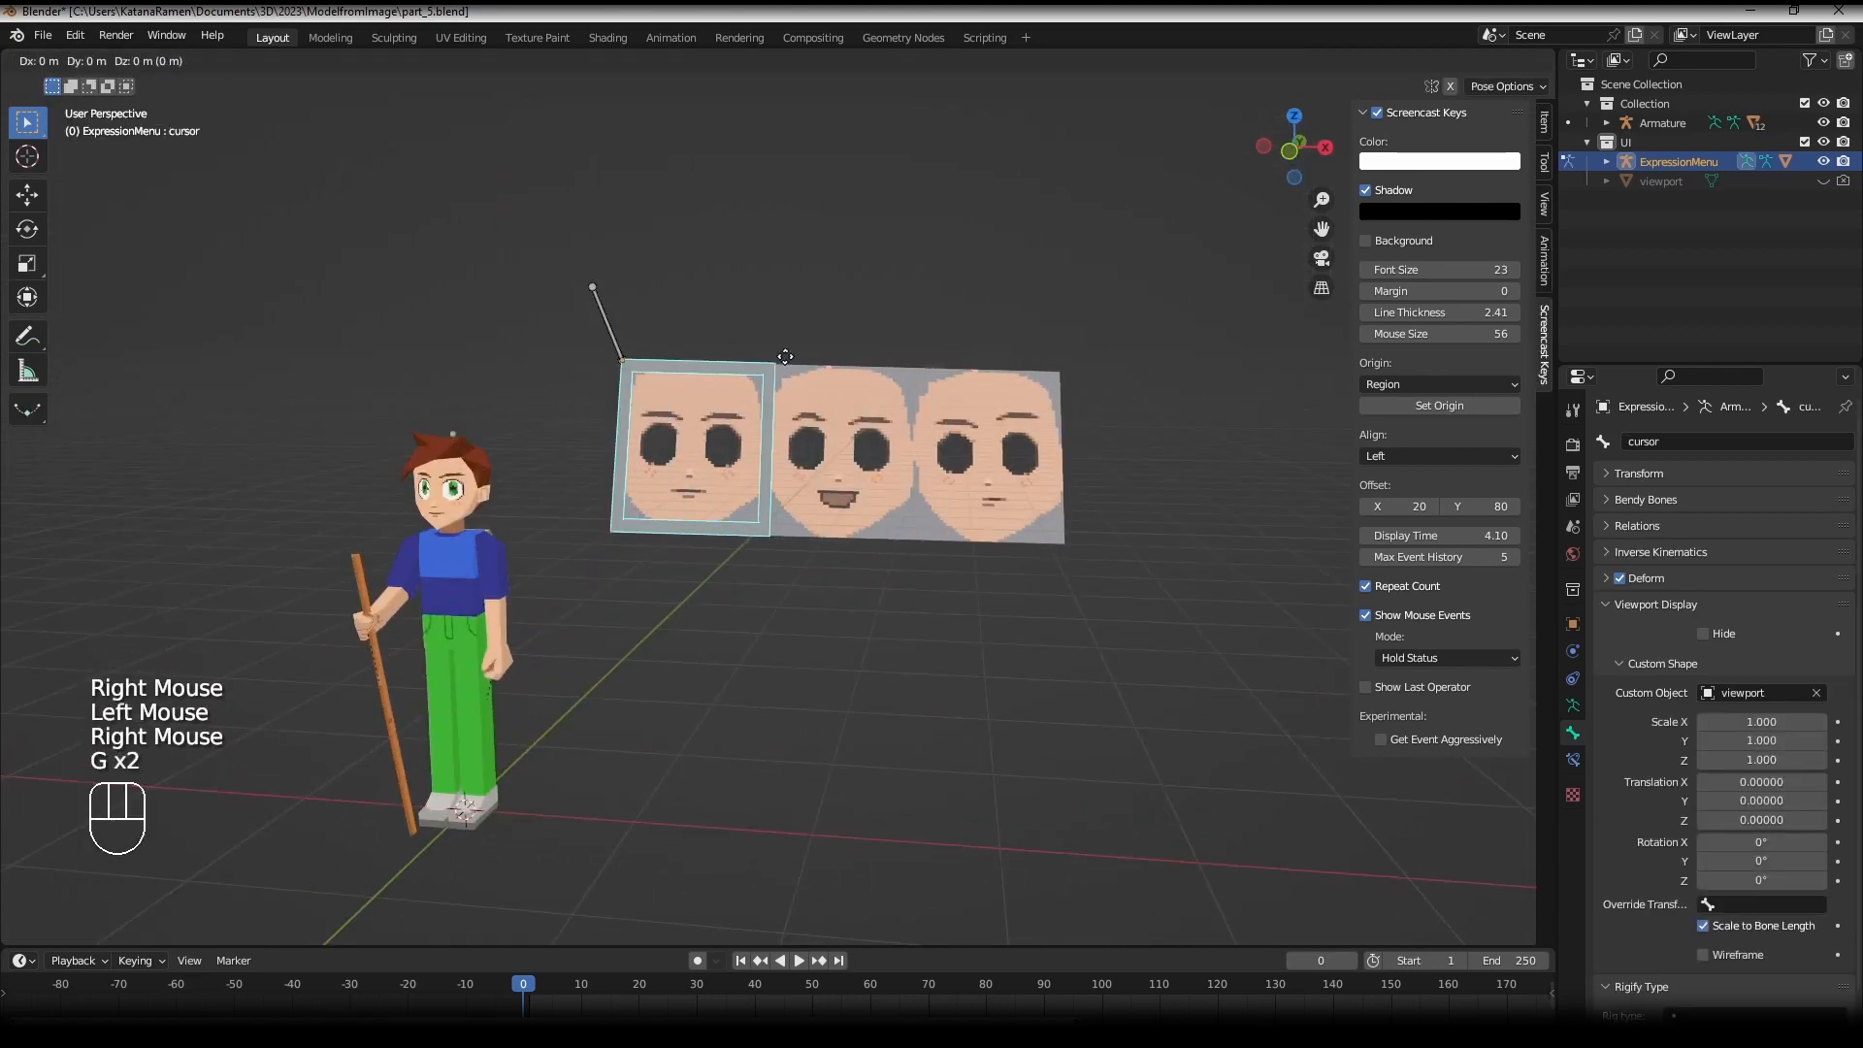
key("g")
key("z")
key("z")
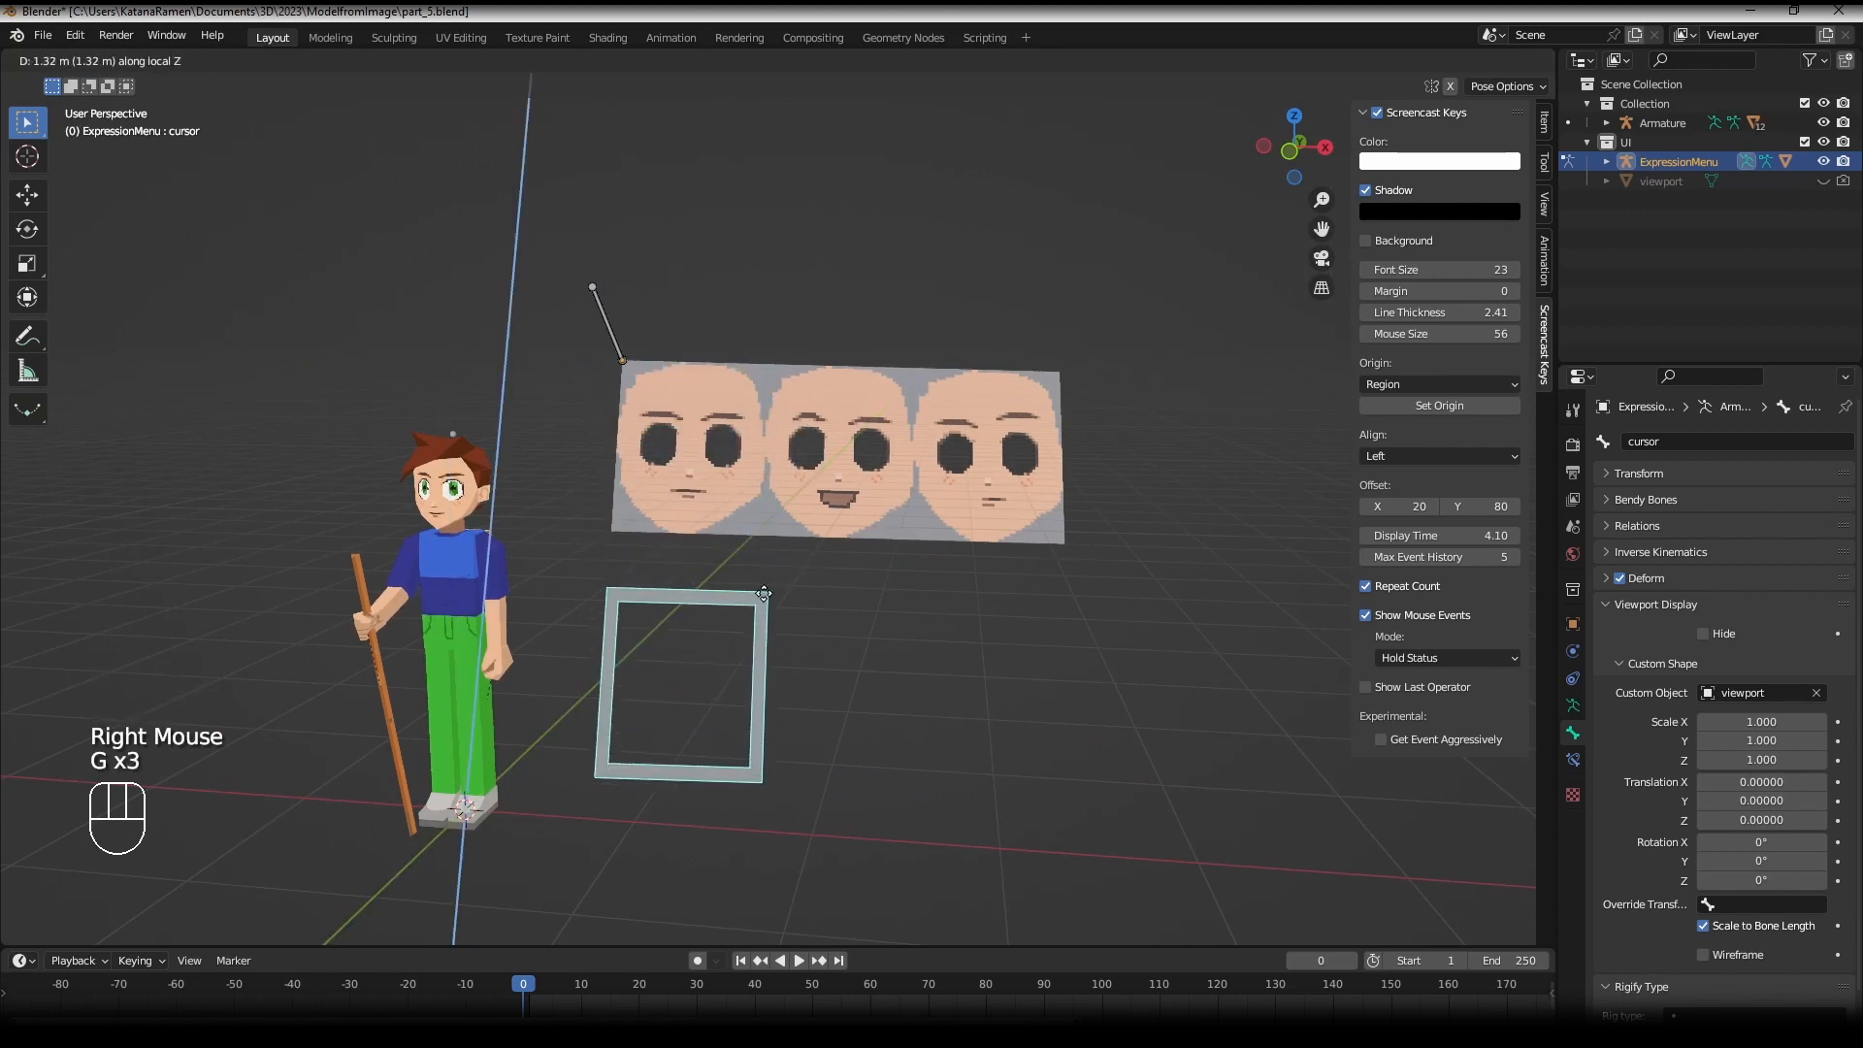
right_click(781, 539)
key("Tab")
key("Tab")
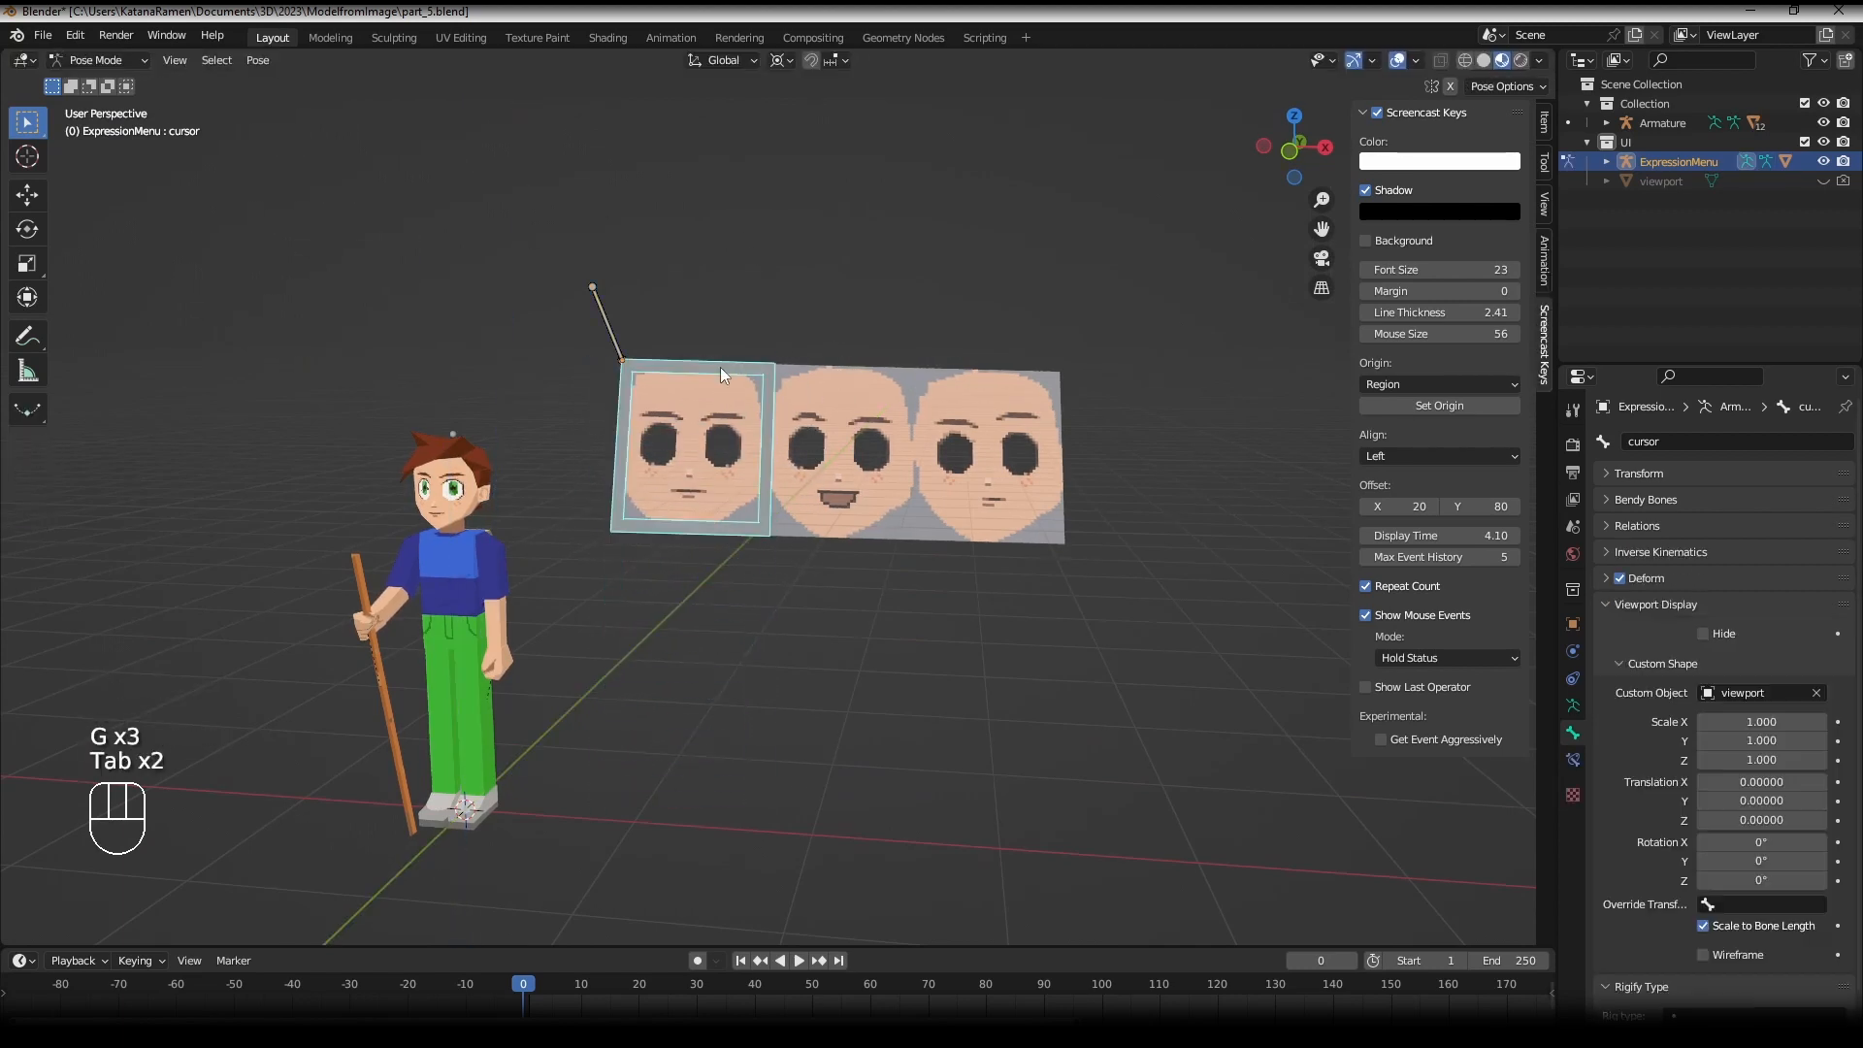
right_click(615, 381)
- Select the character's head mesh and bring up its Face material nodes in the Shading workspace
middle_click_drag(615, 380, 582, 417)
right_click(449, 472)
scroll(491, 468, "up", 2)
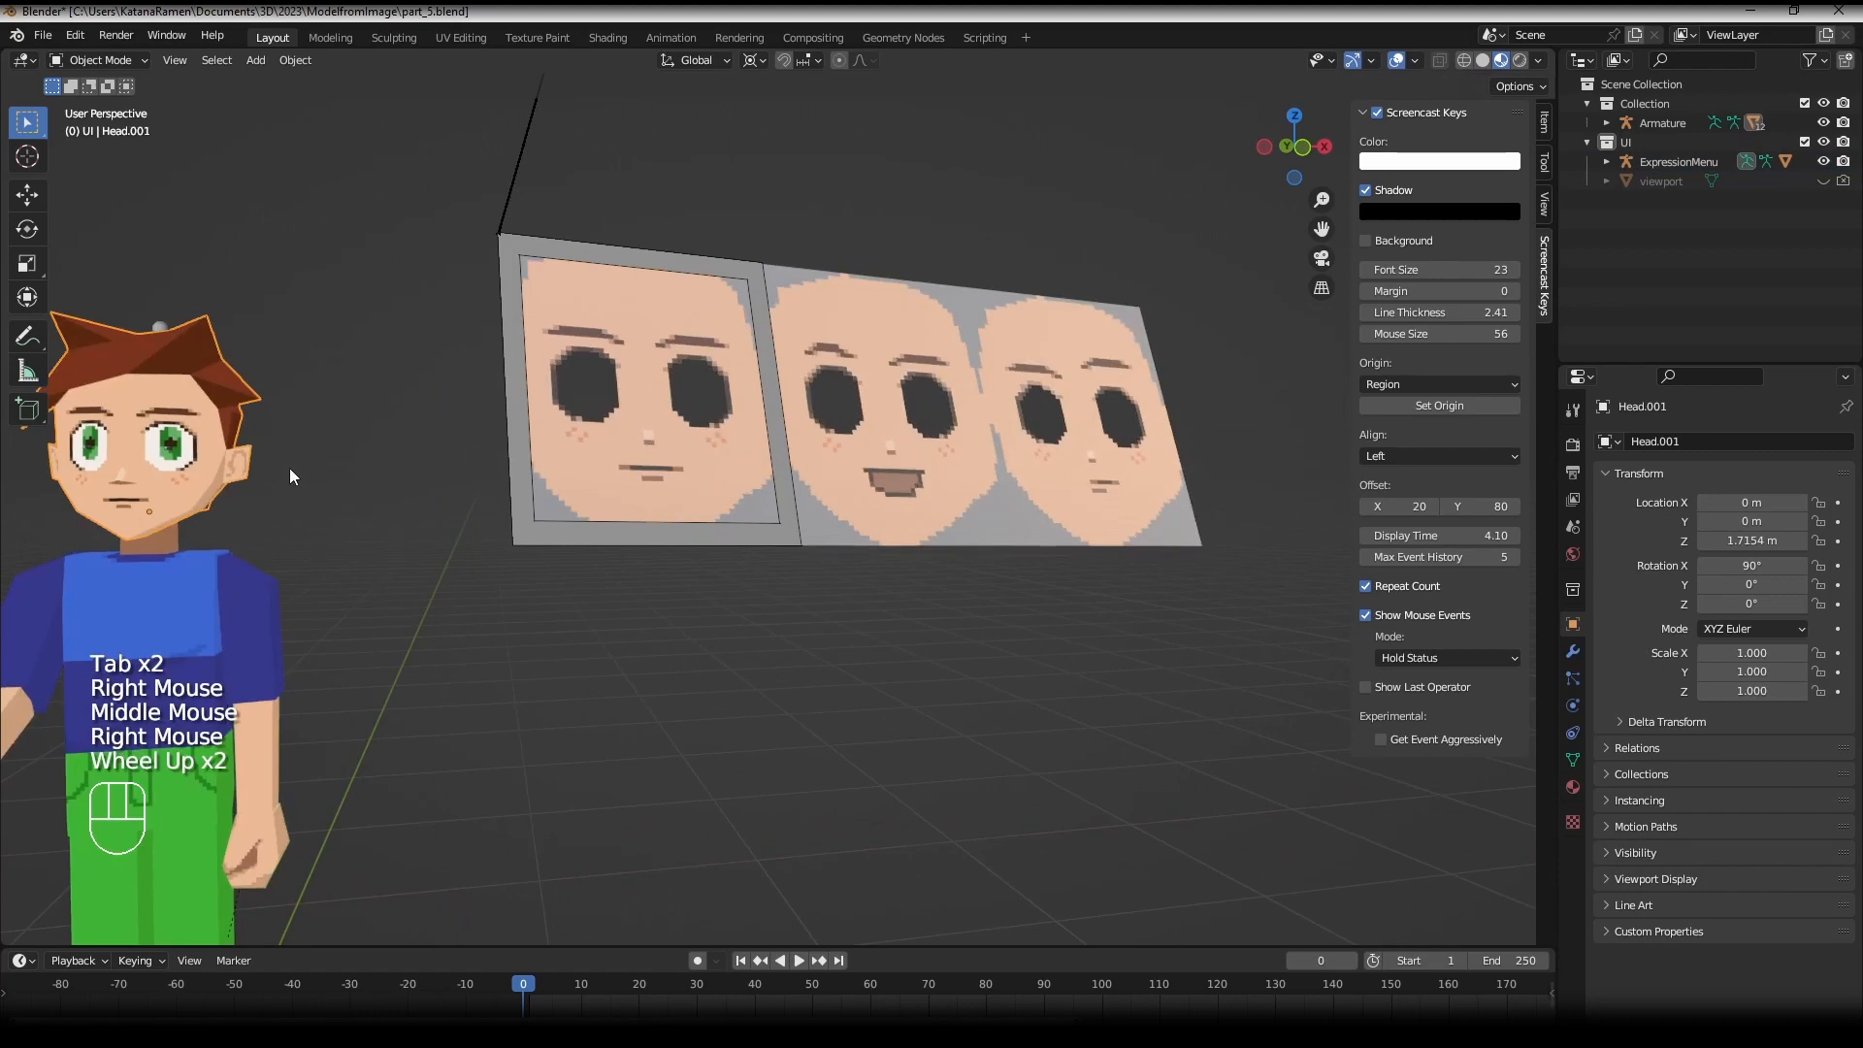
middle_click_drag(491, 467, 891, 594, "shift")
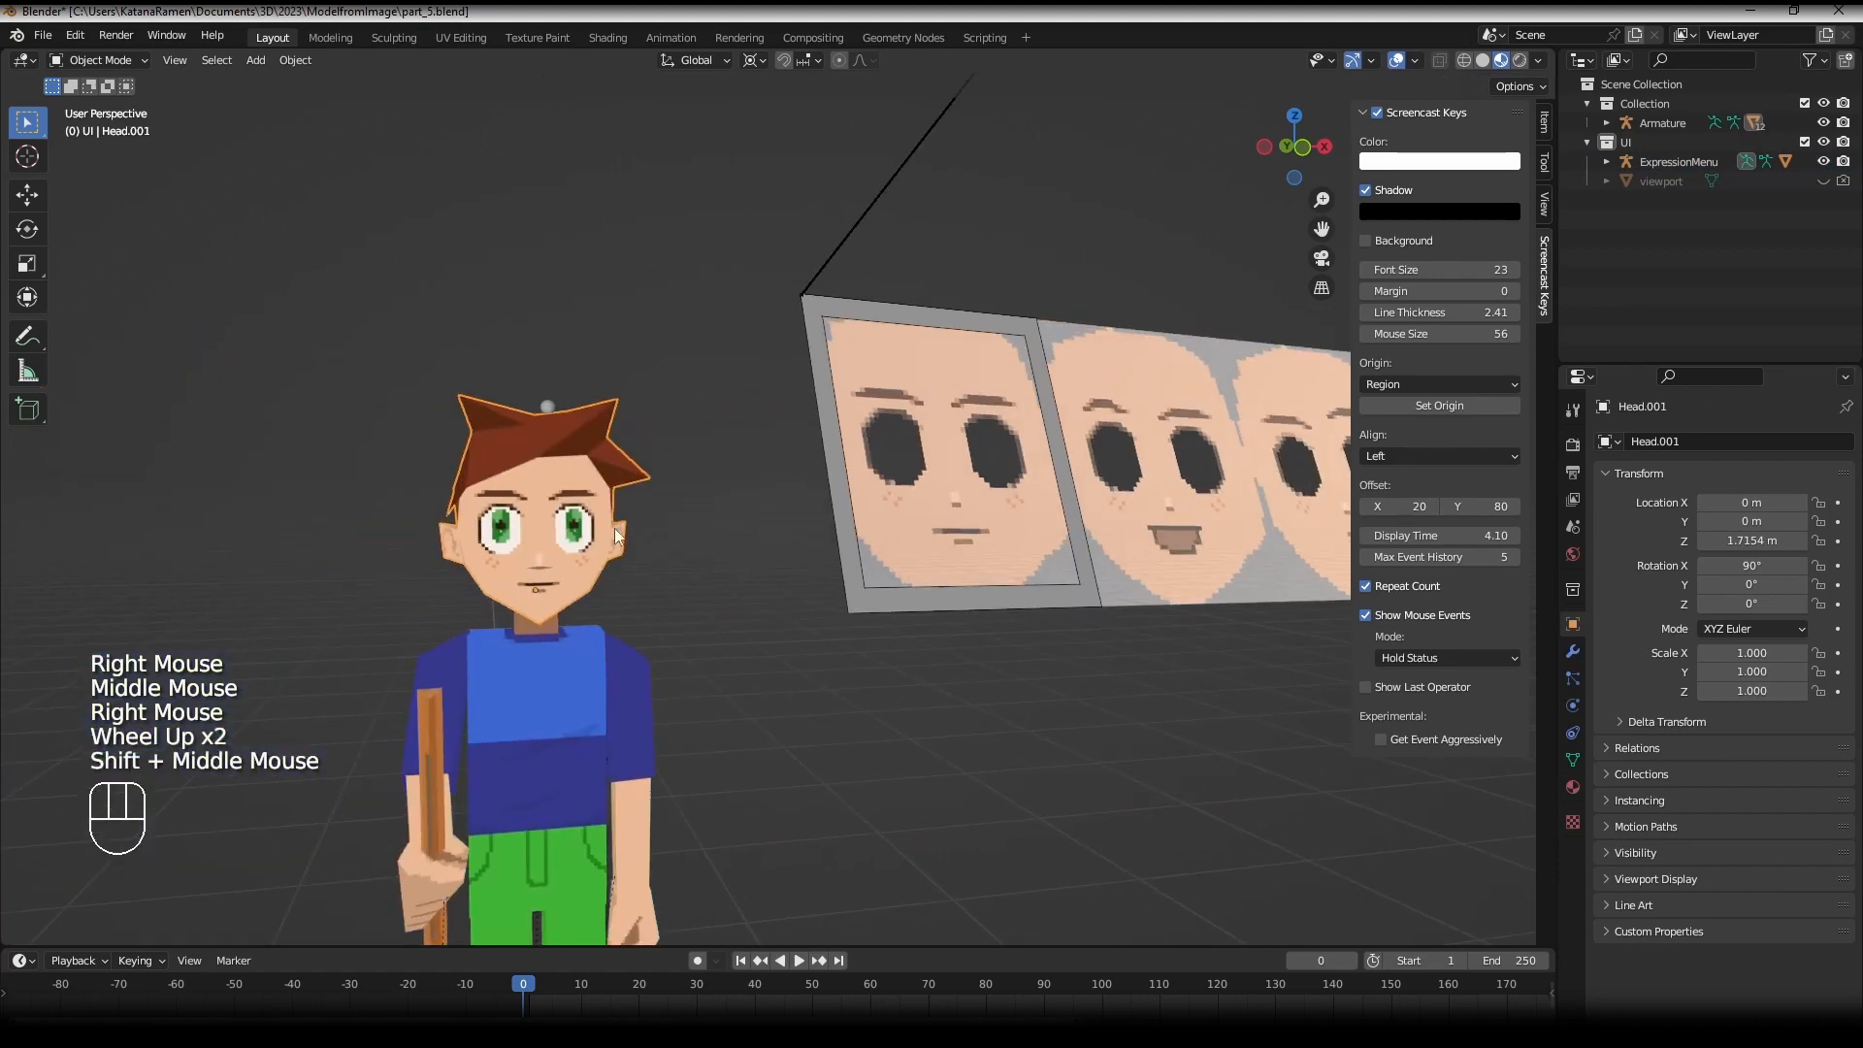
left_click(608, 37)
left_click_drag(540, 717, 539, 521)
middle_click_drag(245, 871, 476, 871)
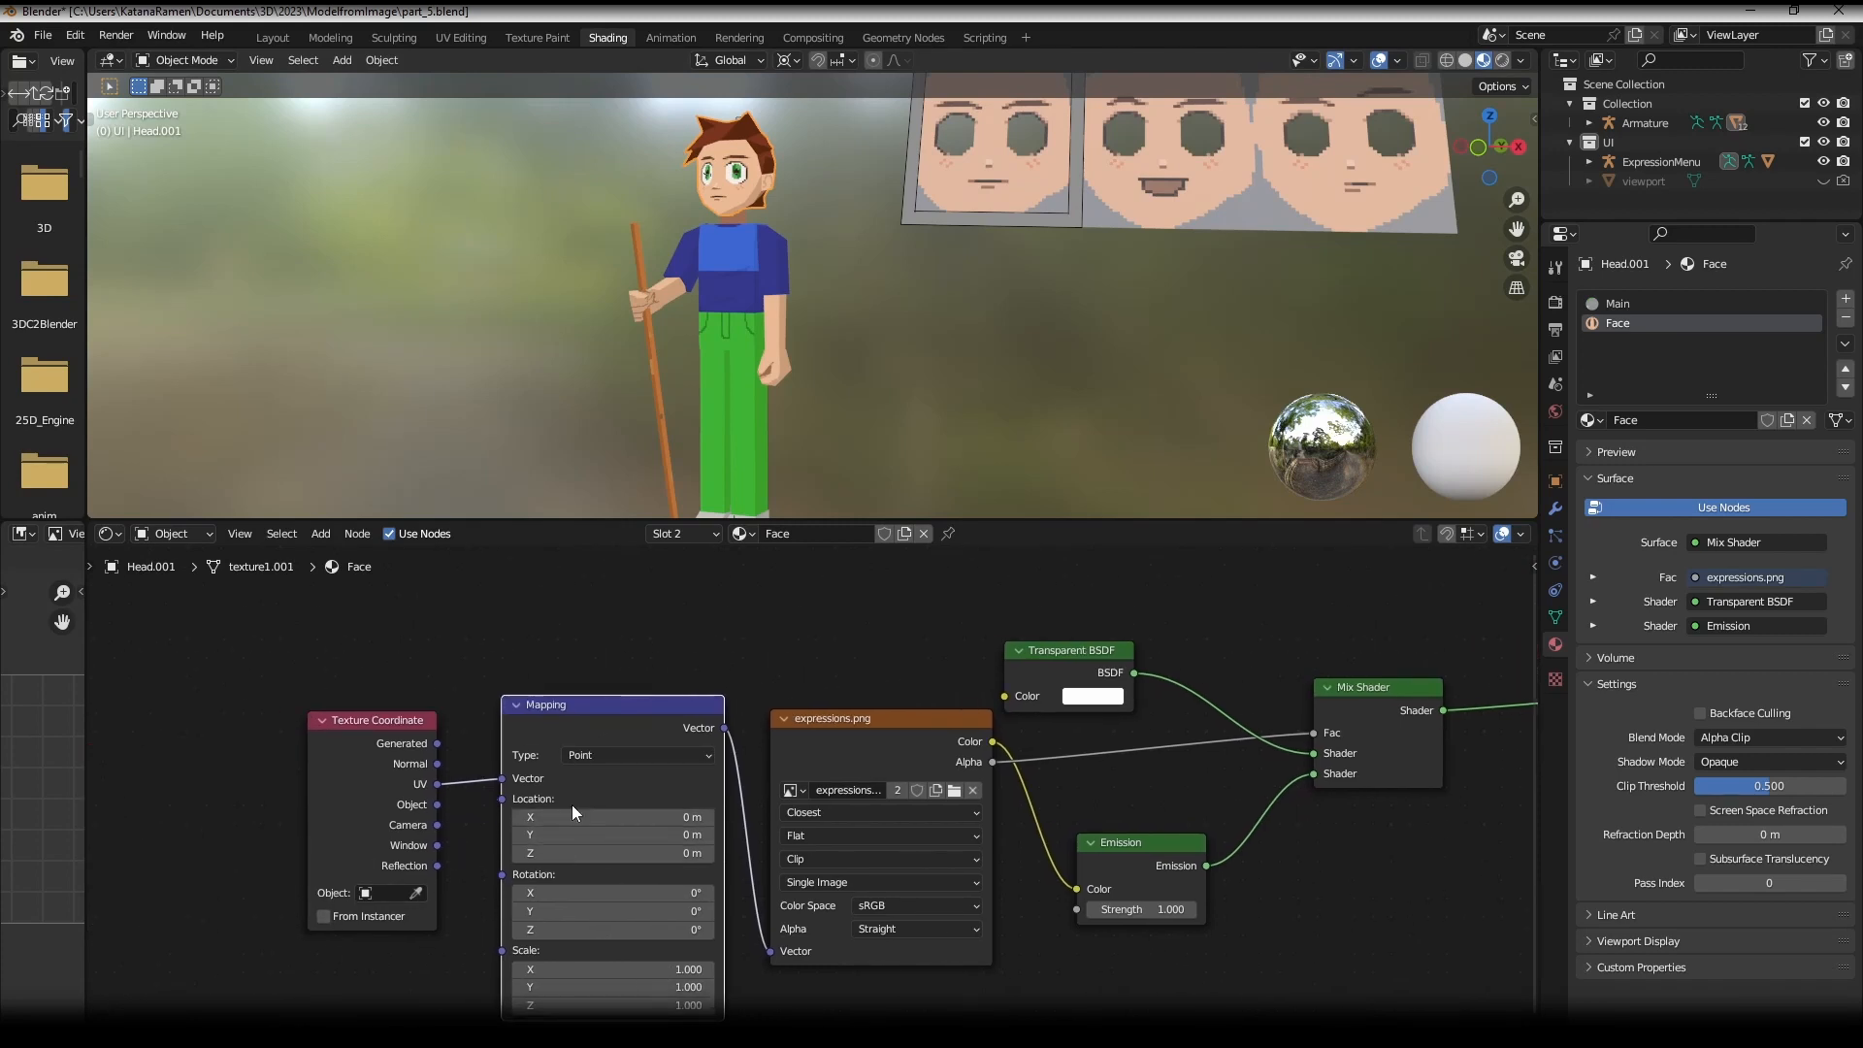
- Add a driver to the Mapping node's Location X that uses the X Location of ExpressionMenu's cursor bone in Local Space
right_click(613, 817)
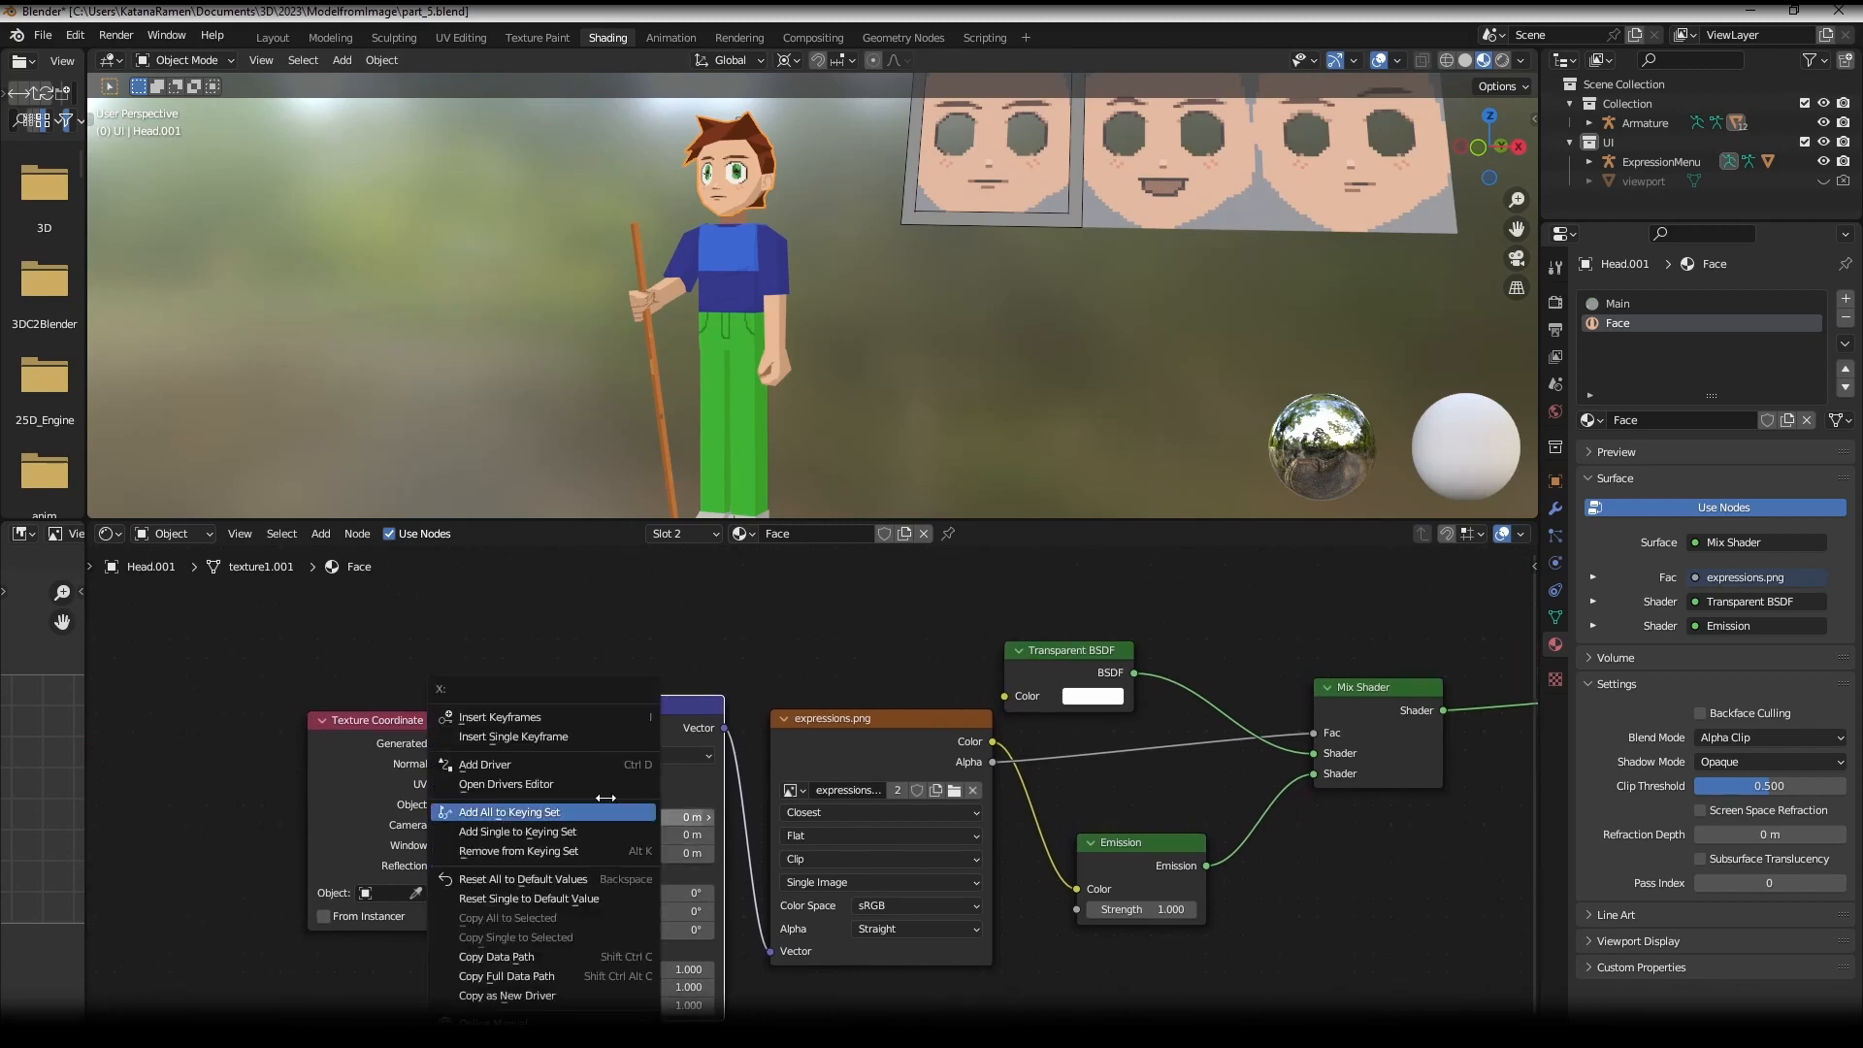
left_click(560, 765)
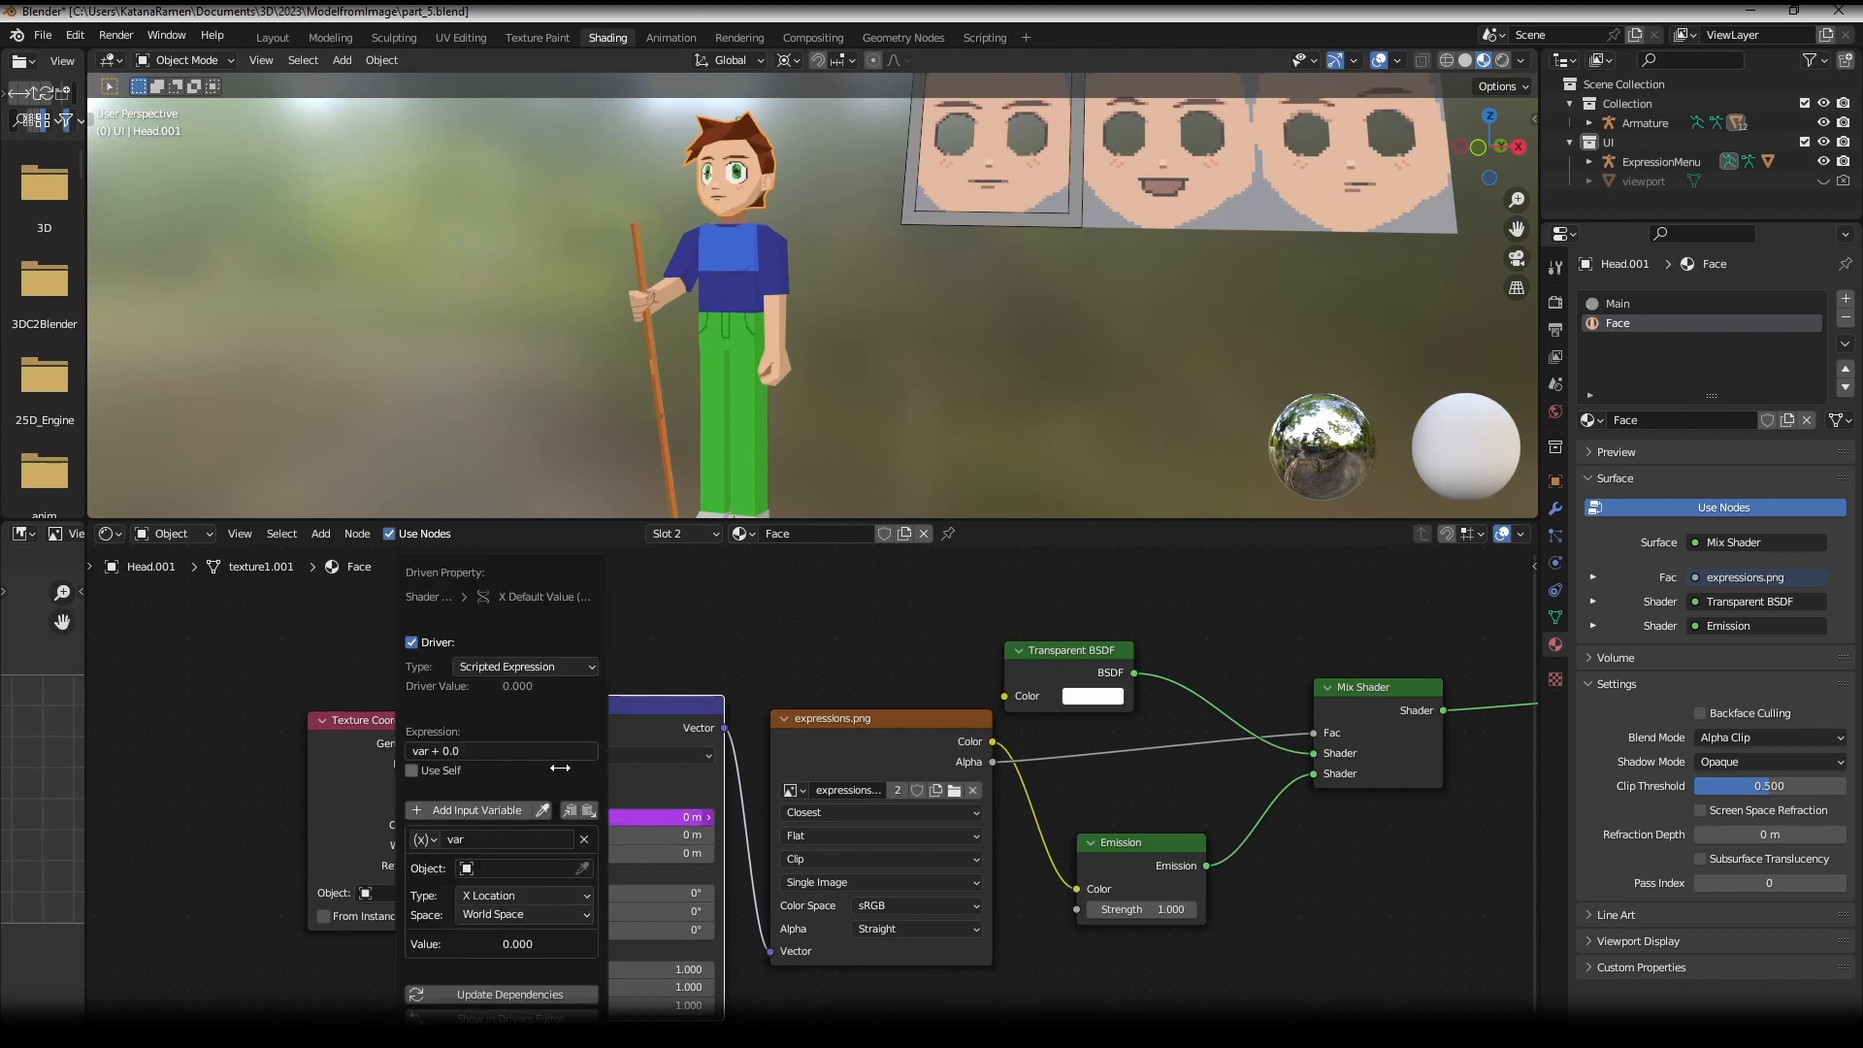
left_click(501, 870)
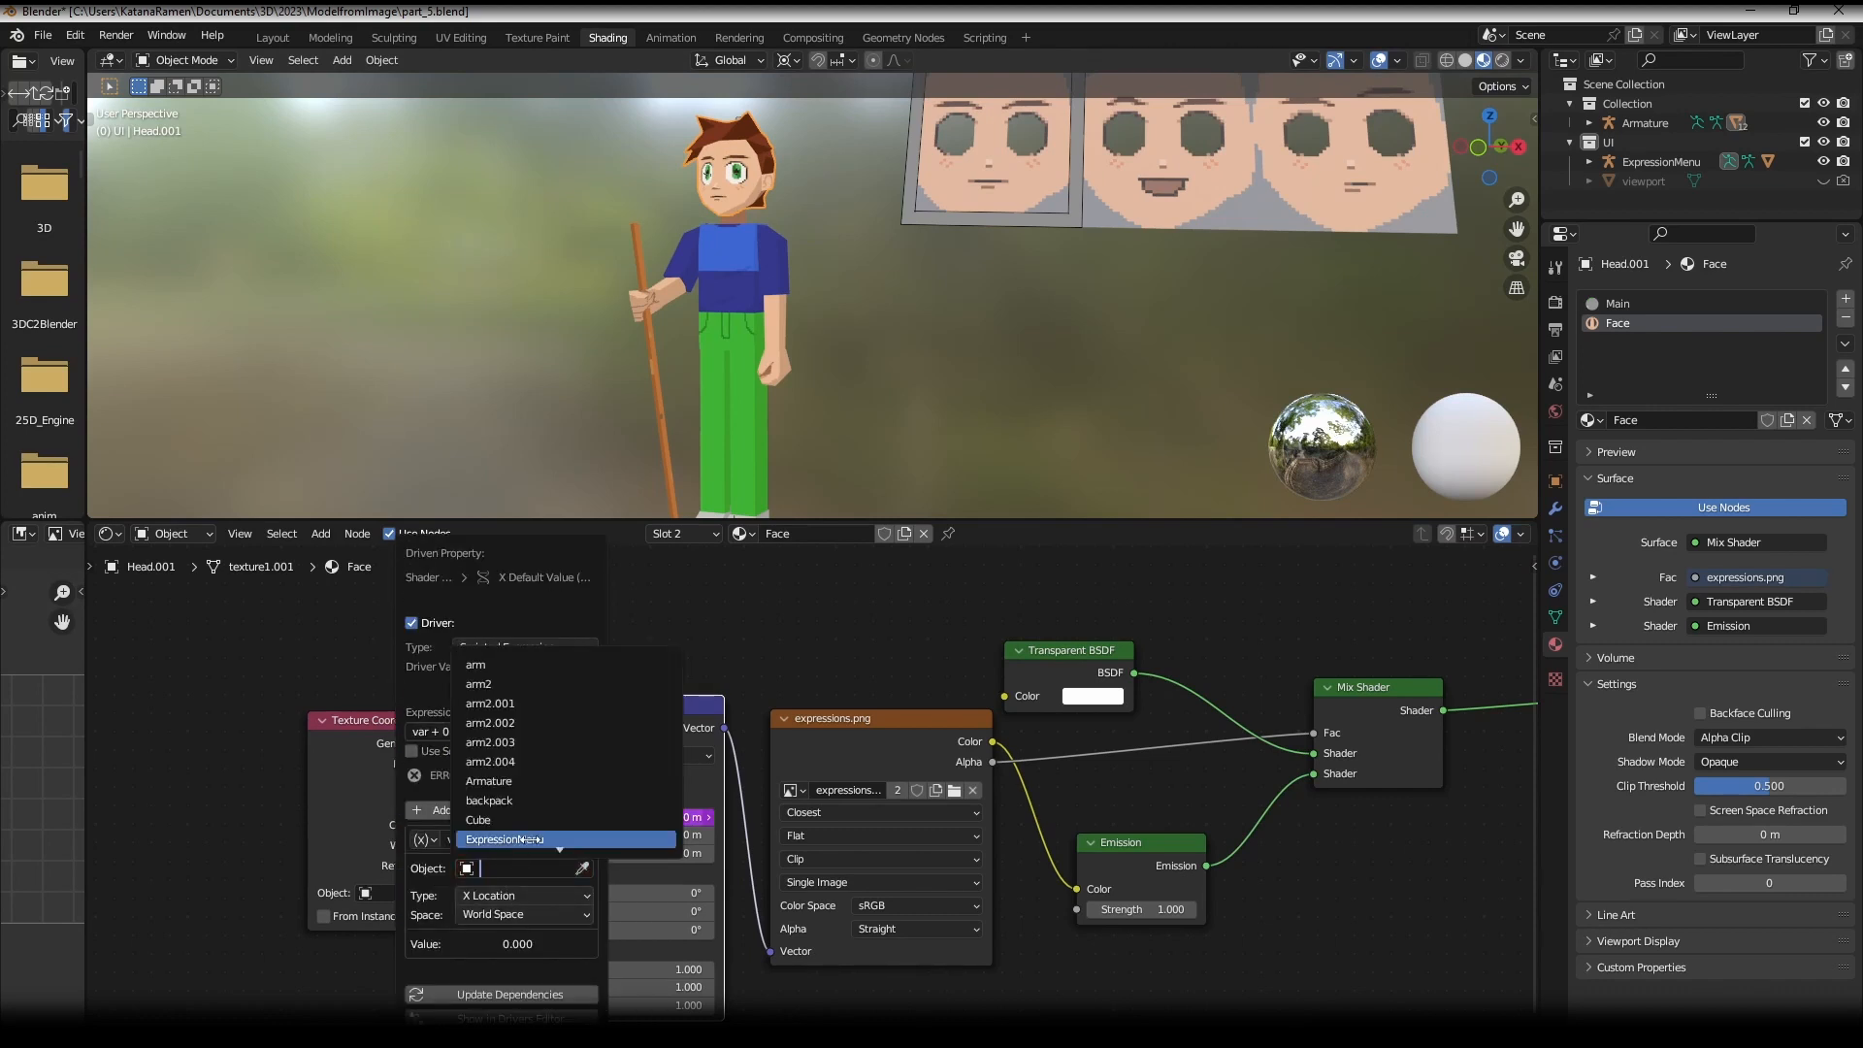
scroll(529, 838, "down", 6)
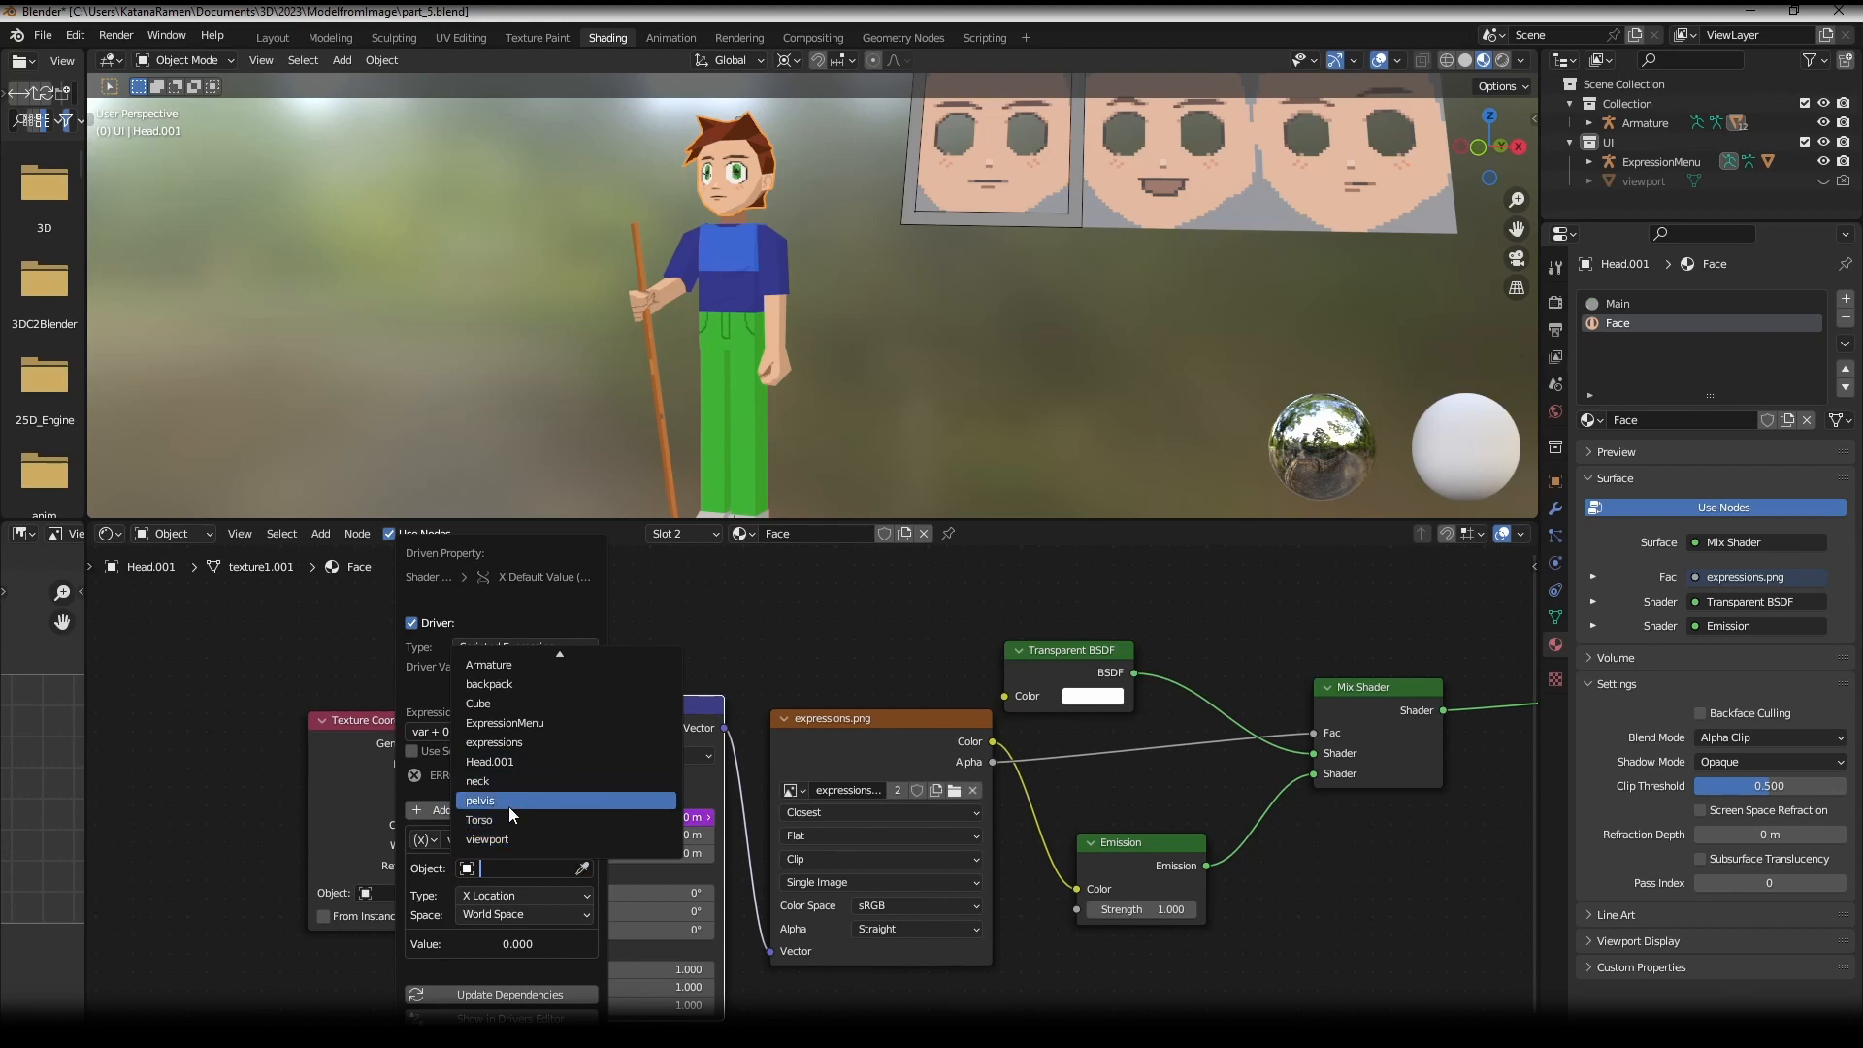
left_click(528, 724)
left_click(504, 868)
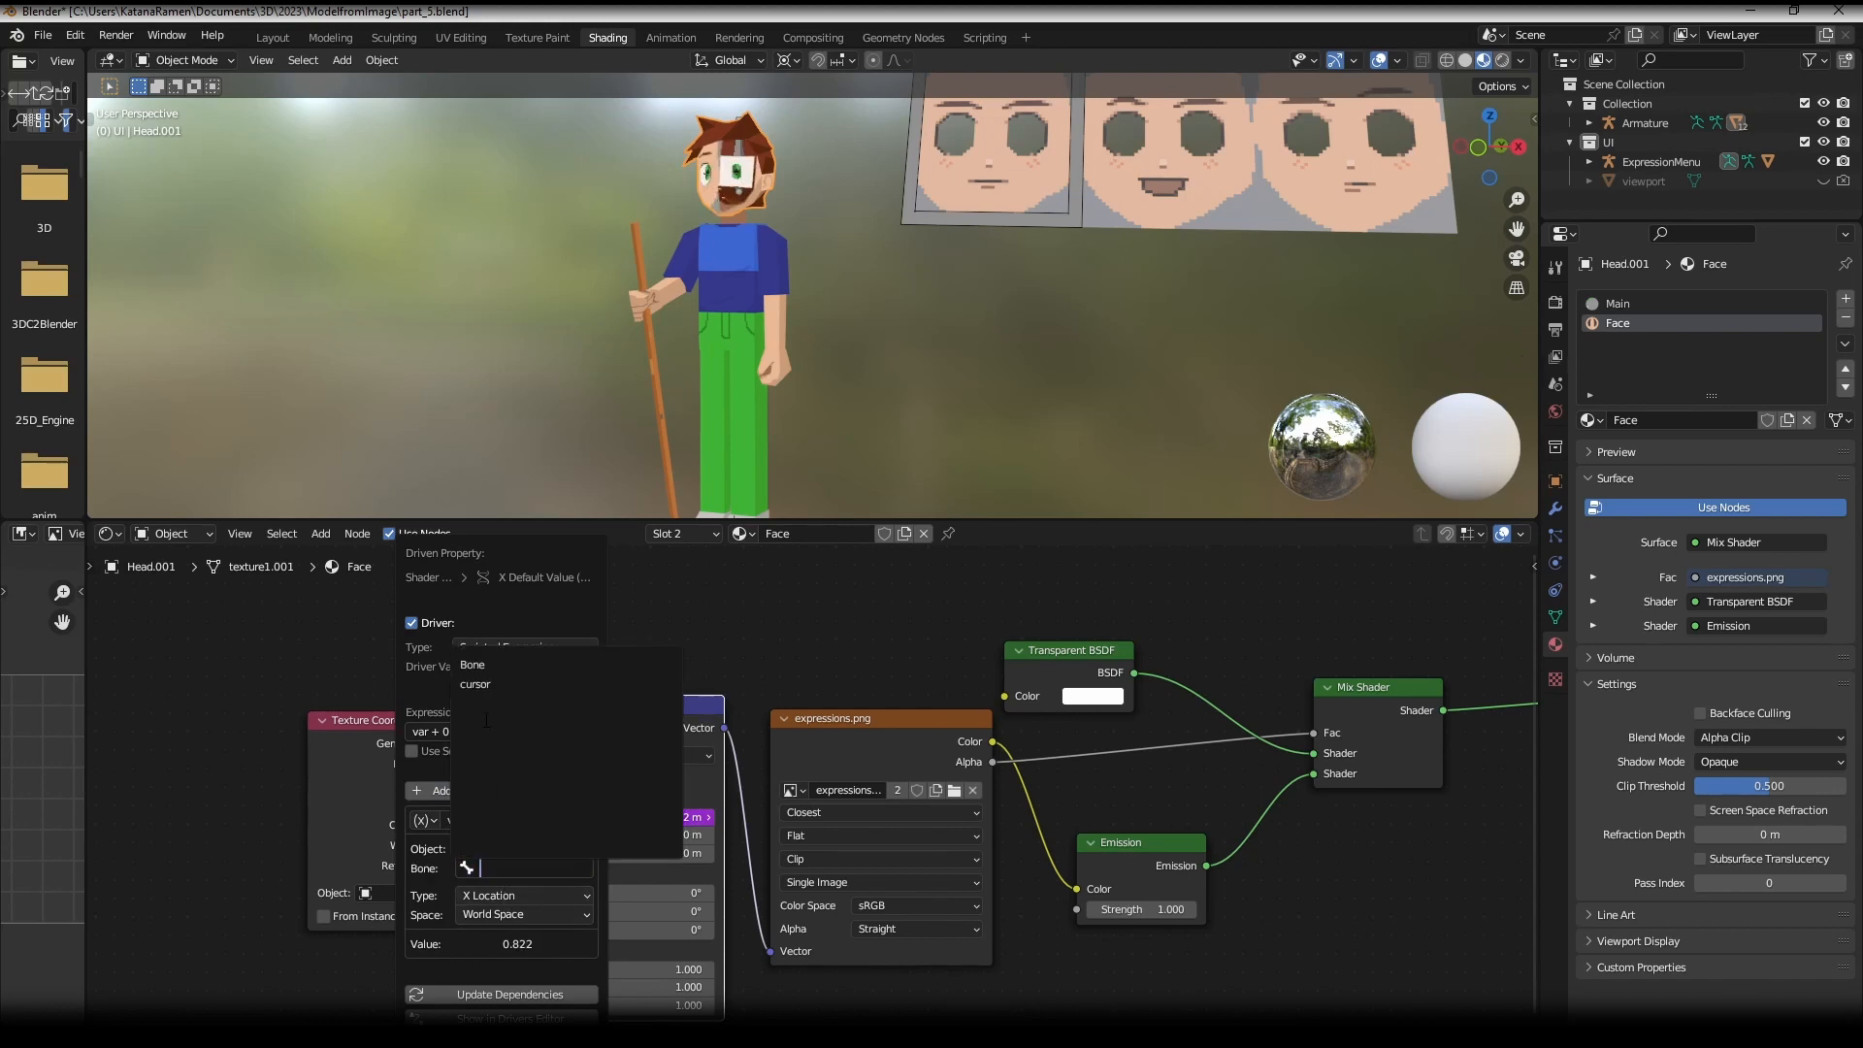
left_click(514, 684)
left_click(515, 915)
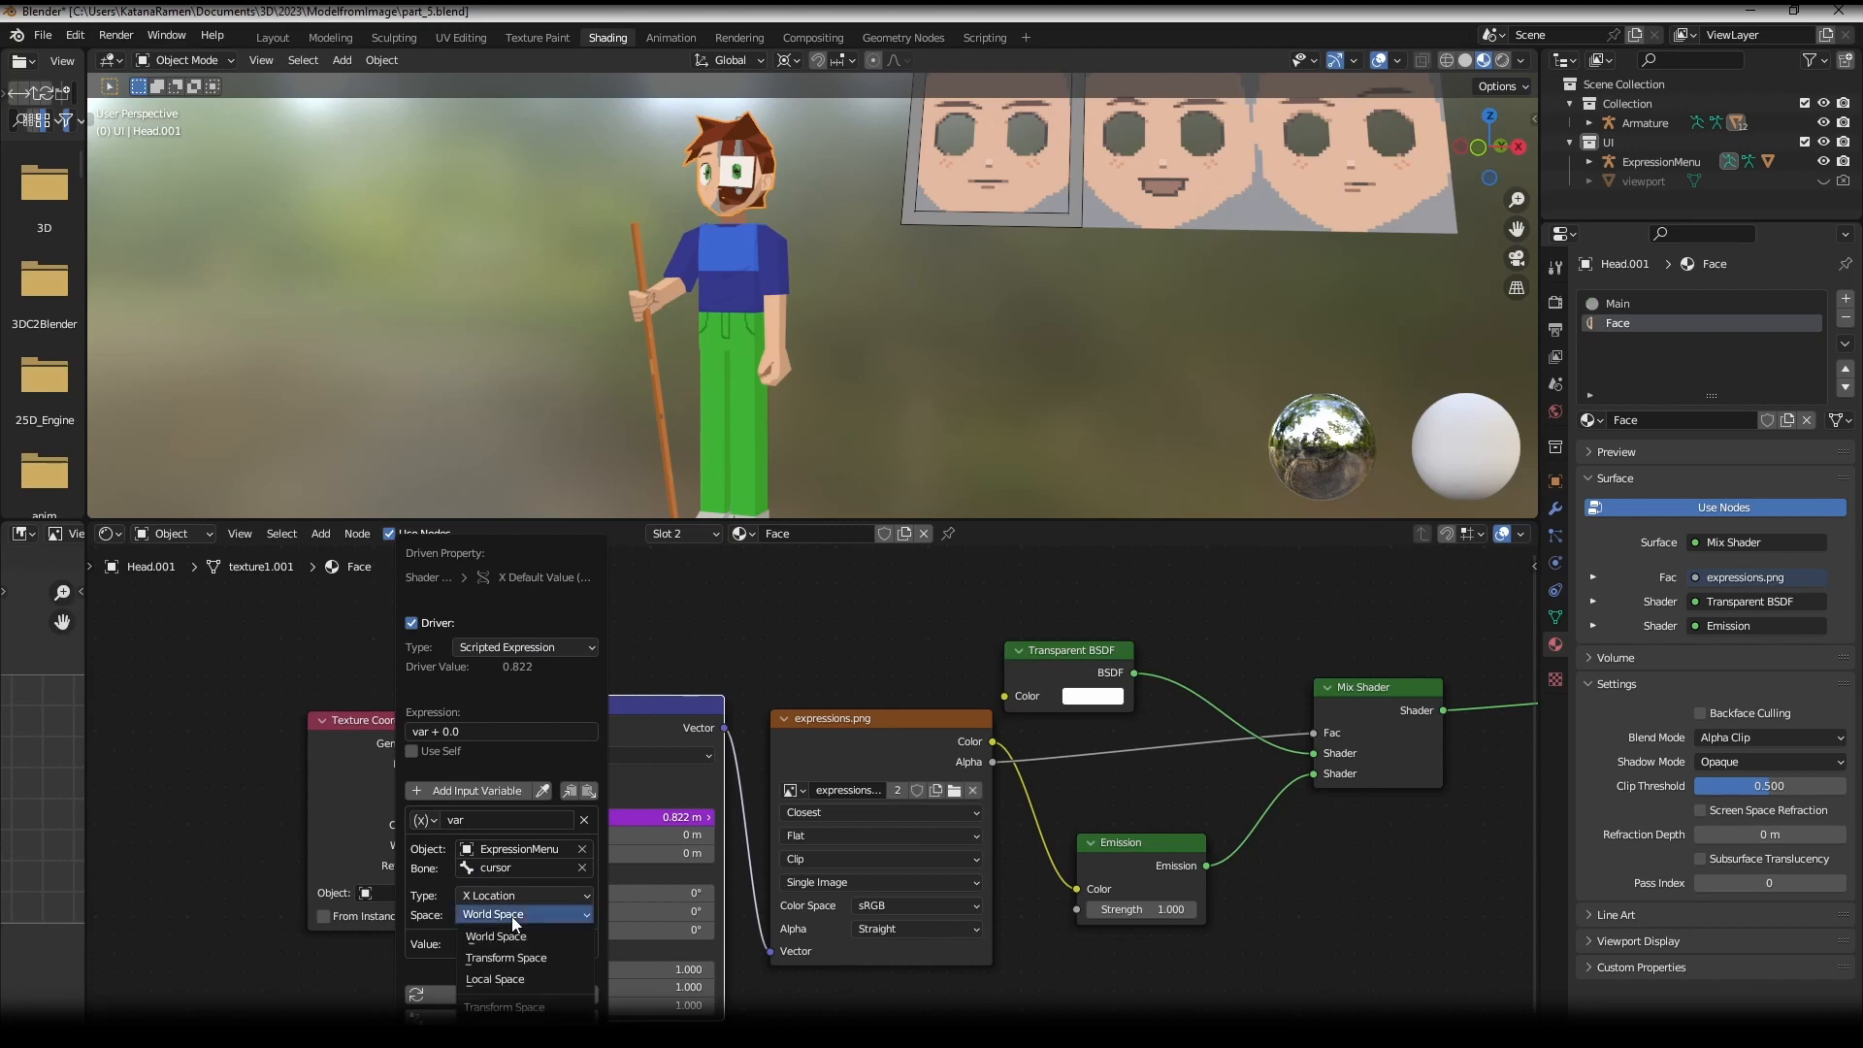
left_click(502, 979)
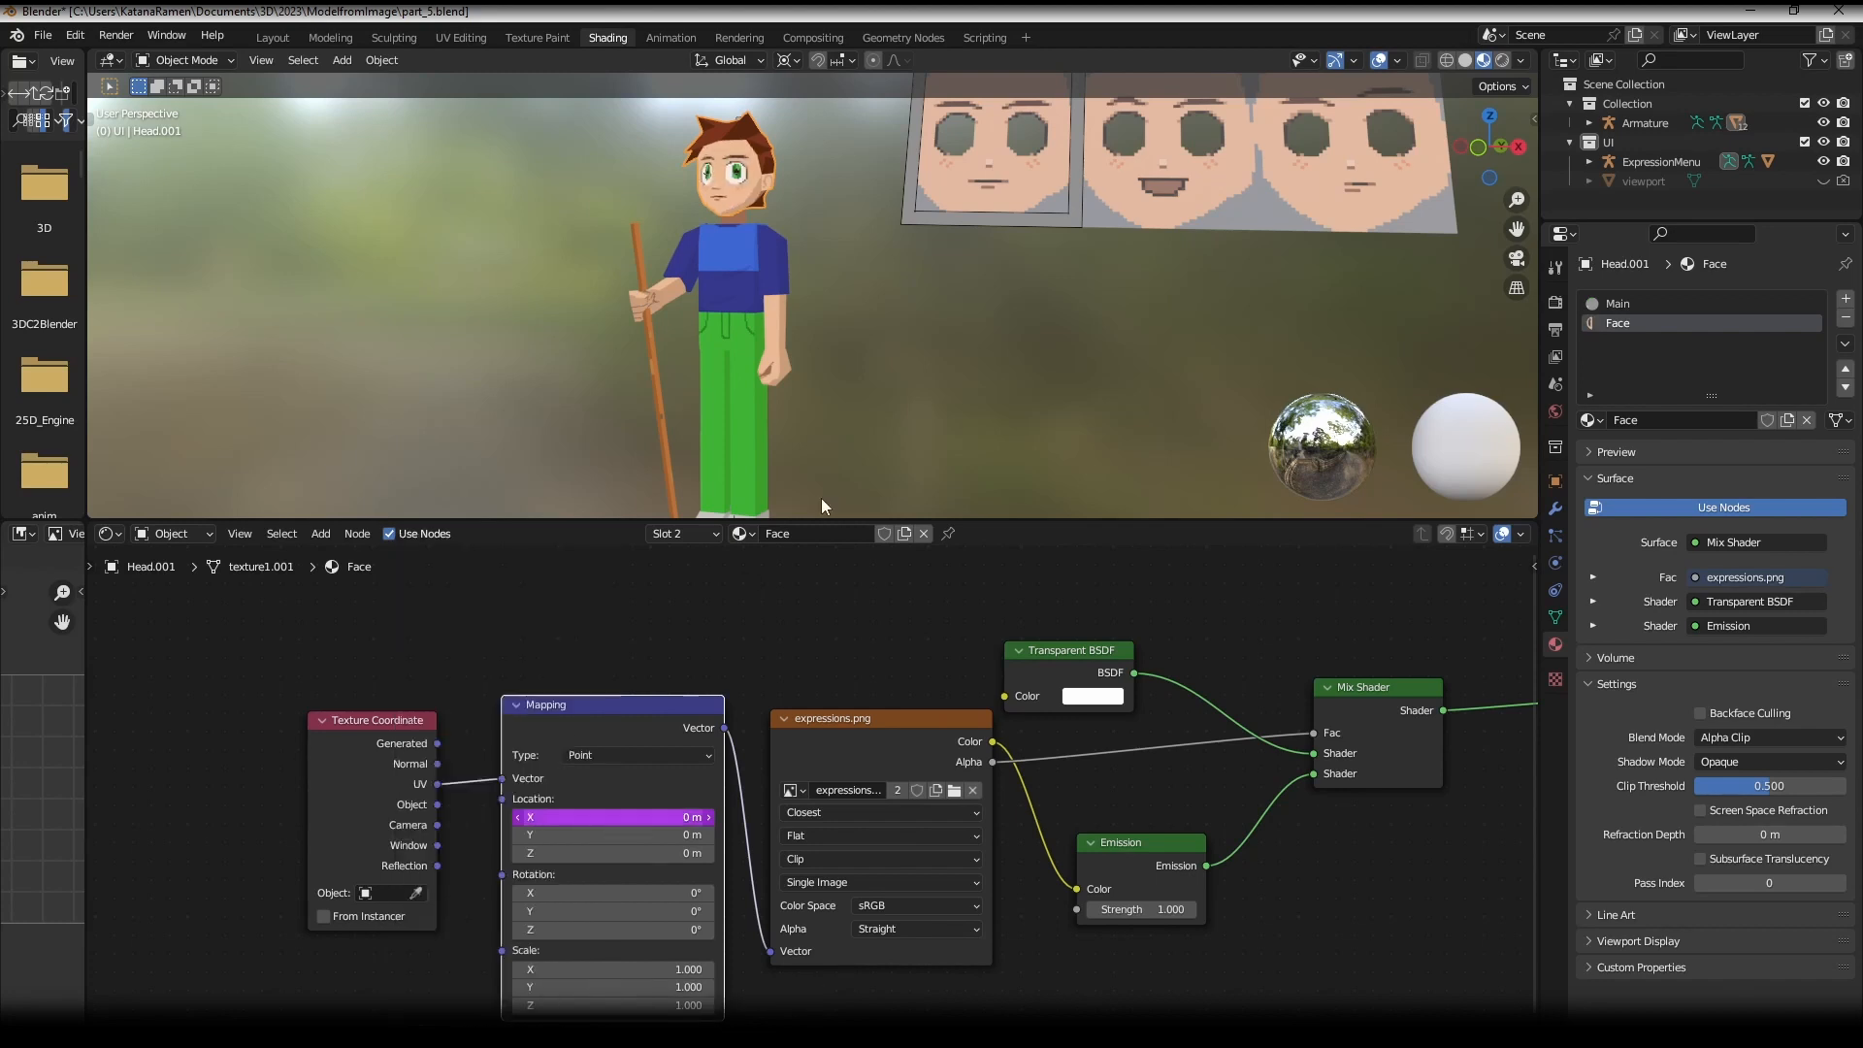
- Test the face driver by moving the cursor bone along X toward the second expression
middle_click_drag(951, 240, 790, 331, "shift")
left_click(802, 192)
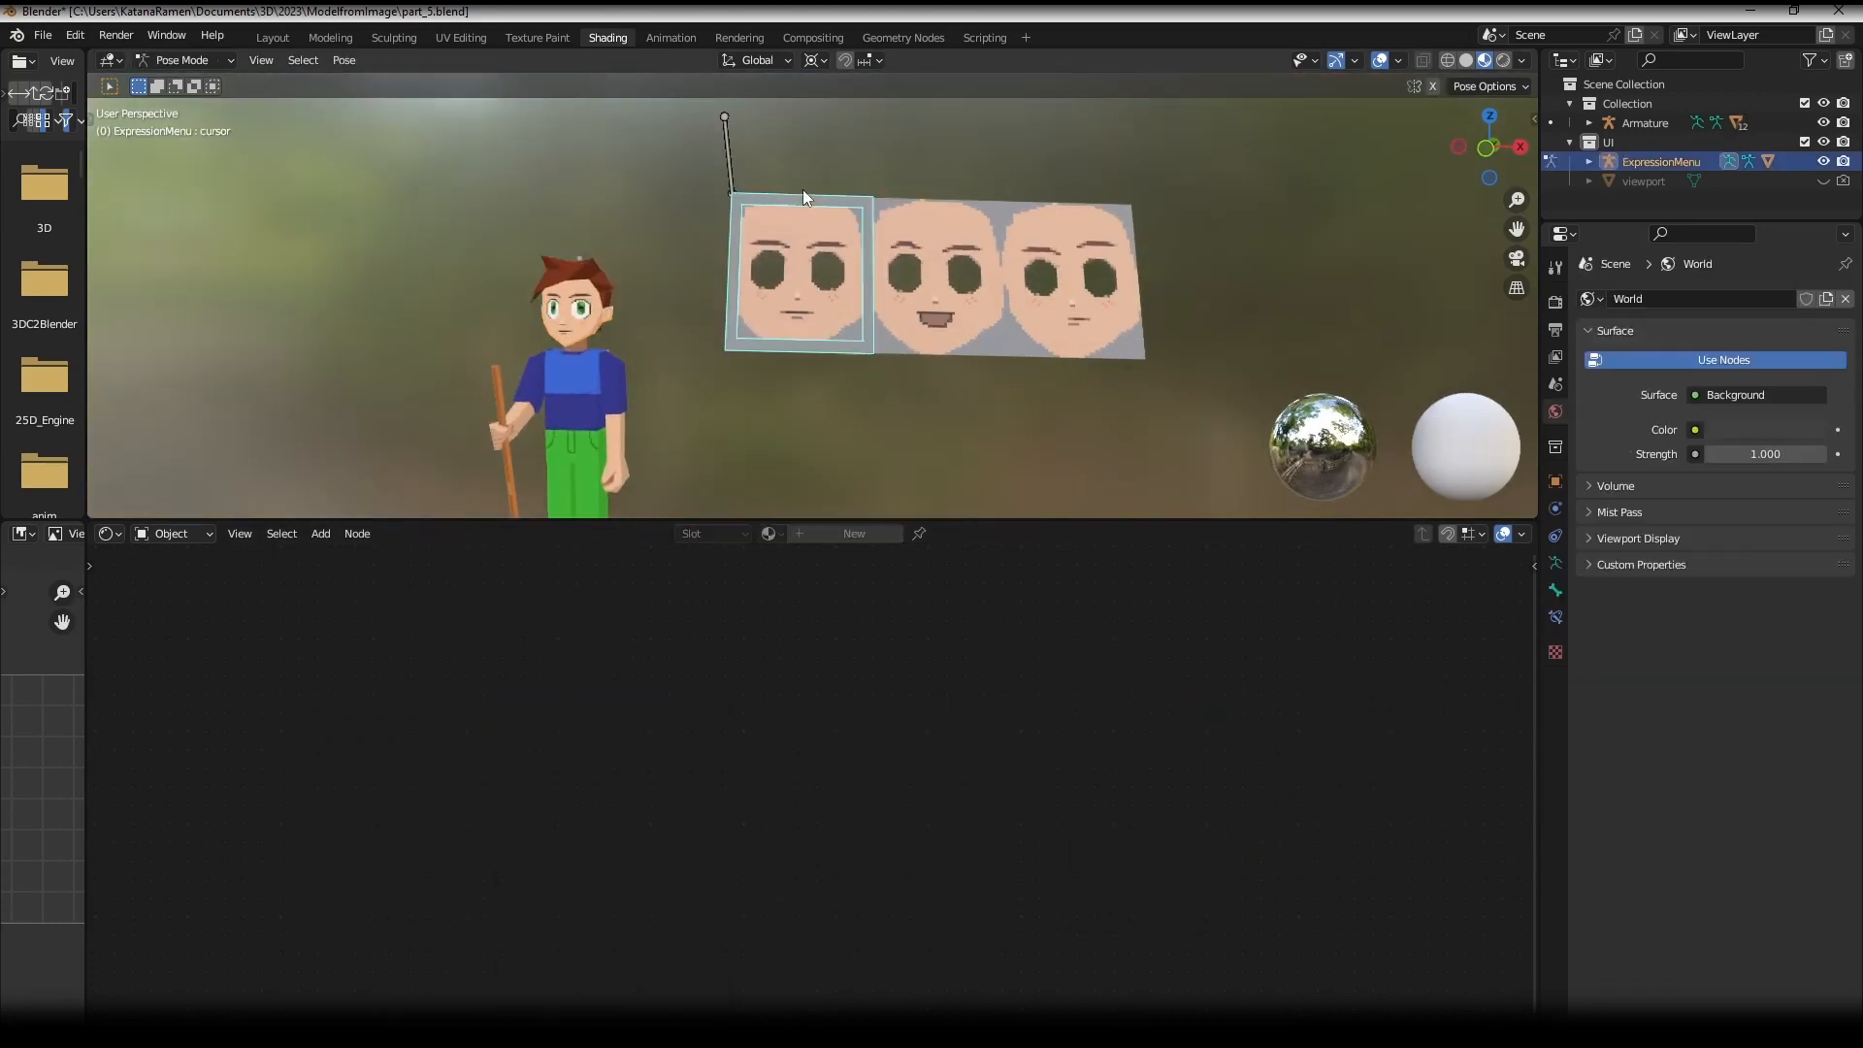
key("g")
key("x")
key("x")
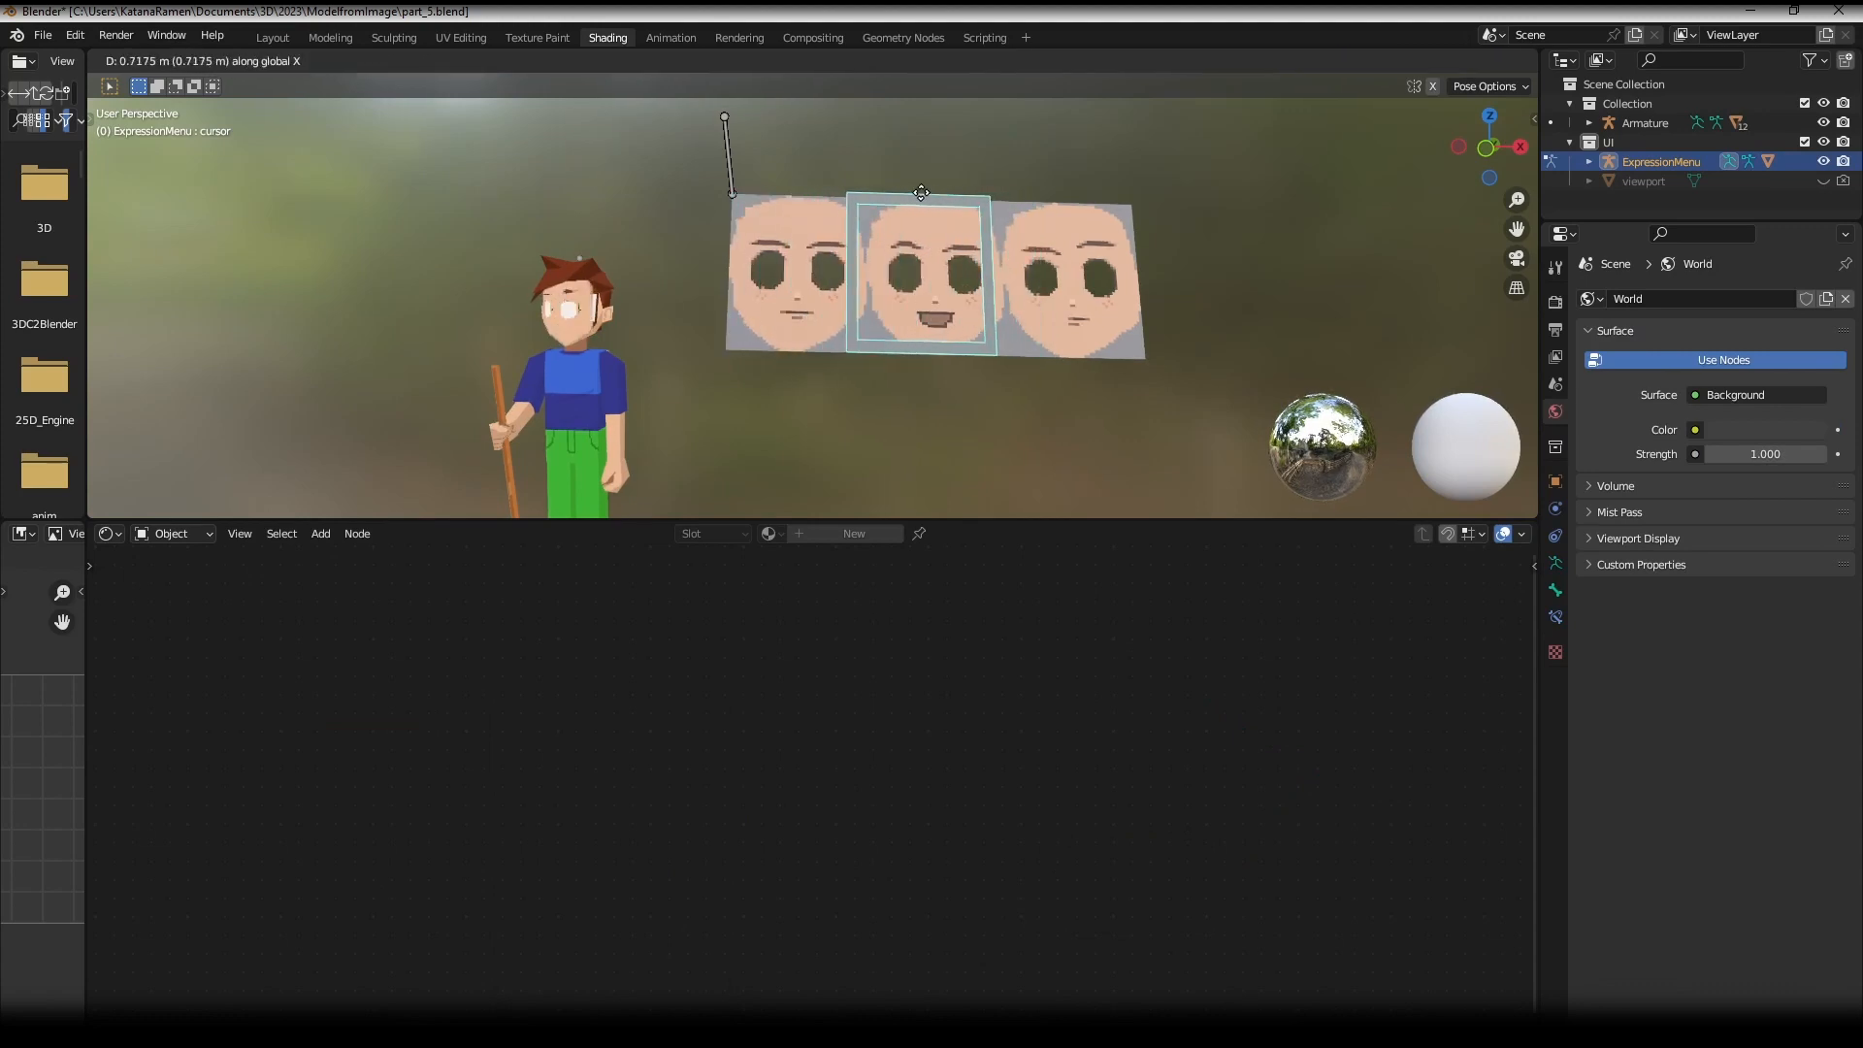
right_click(853, 172)
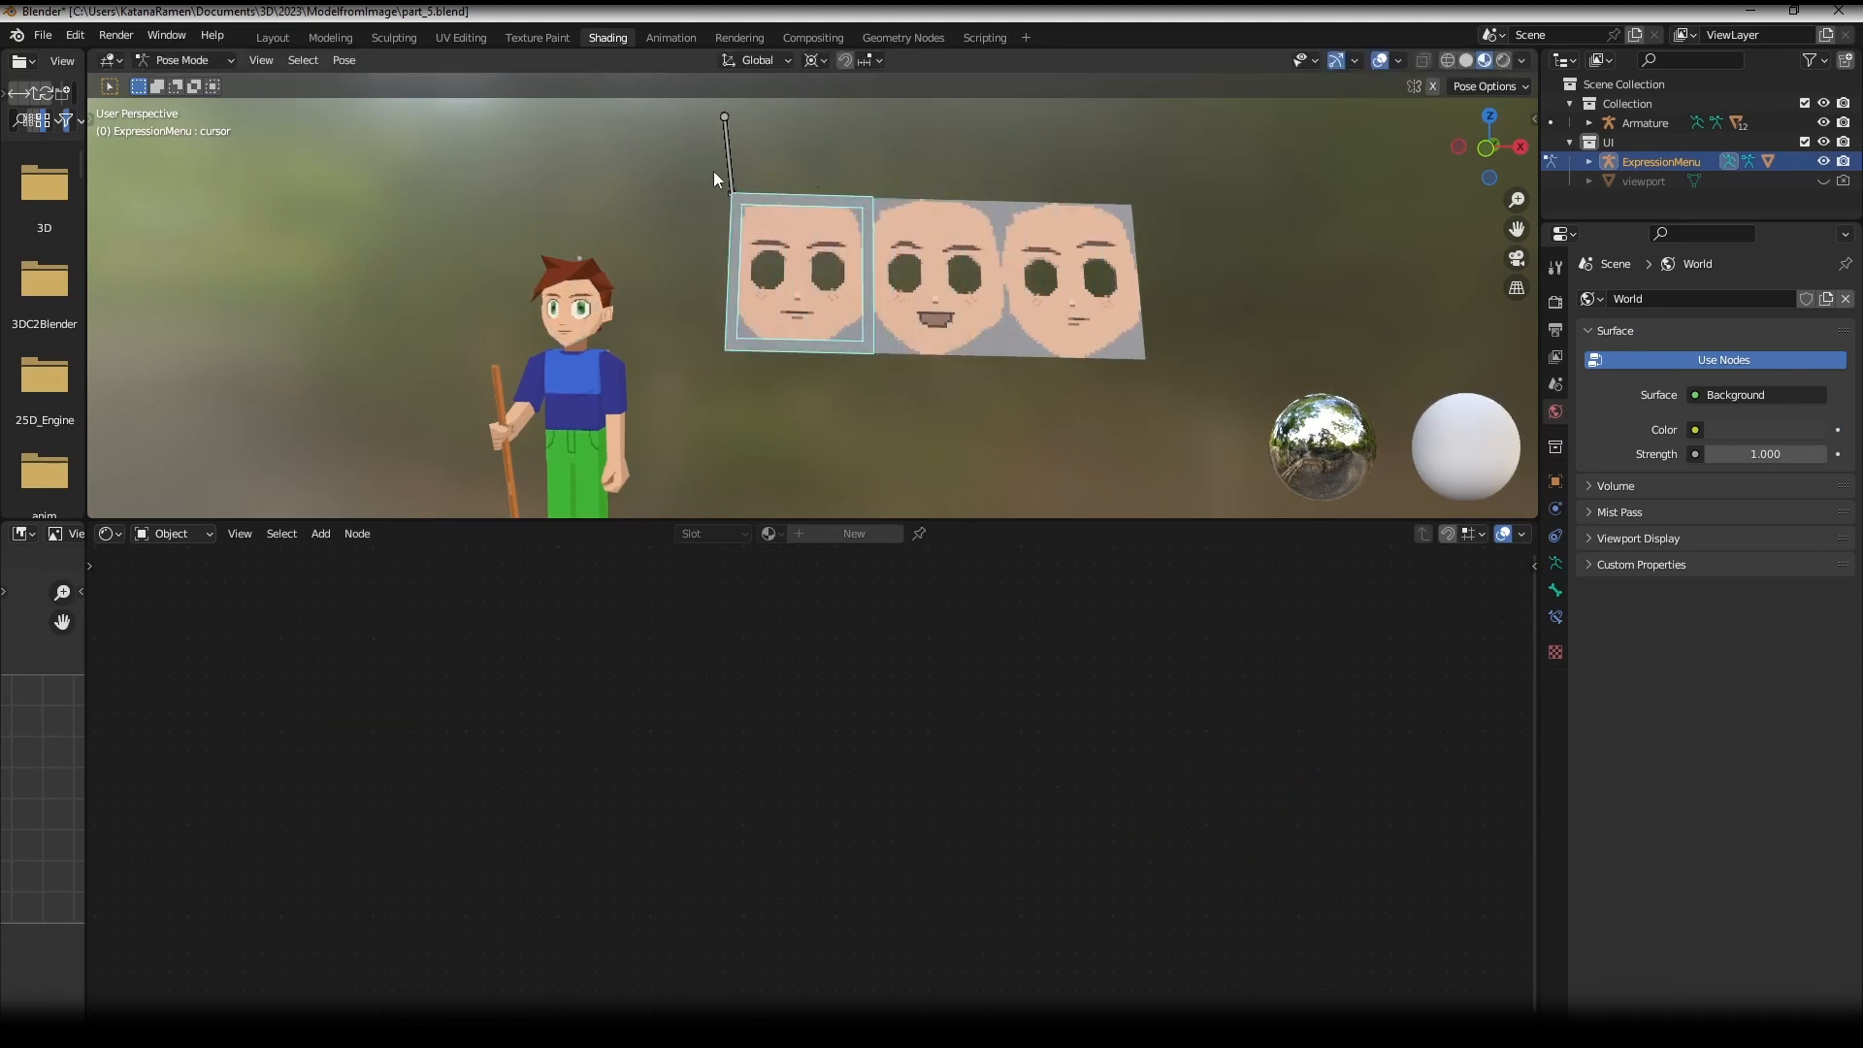
- Test grabbing the menu's main bone and moving the cursor bone slightly along global X
left_click(715, 171)
key("g")
right_click(752, 167)
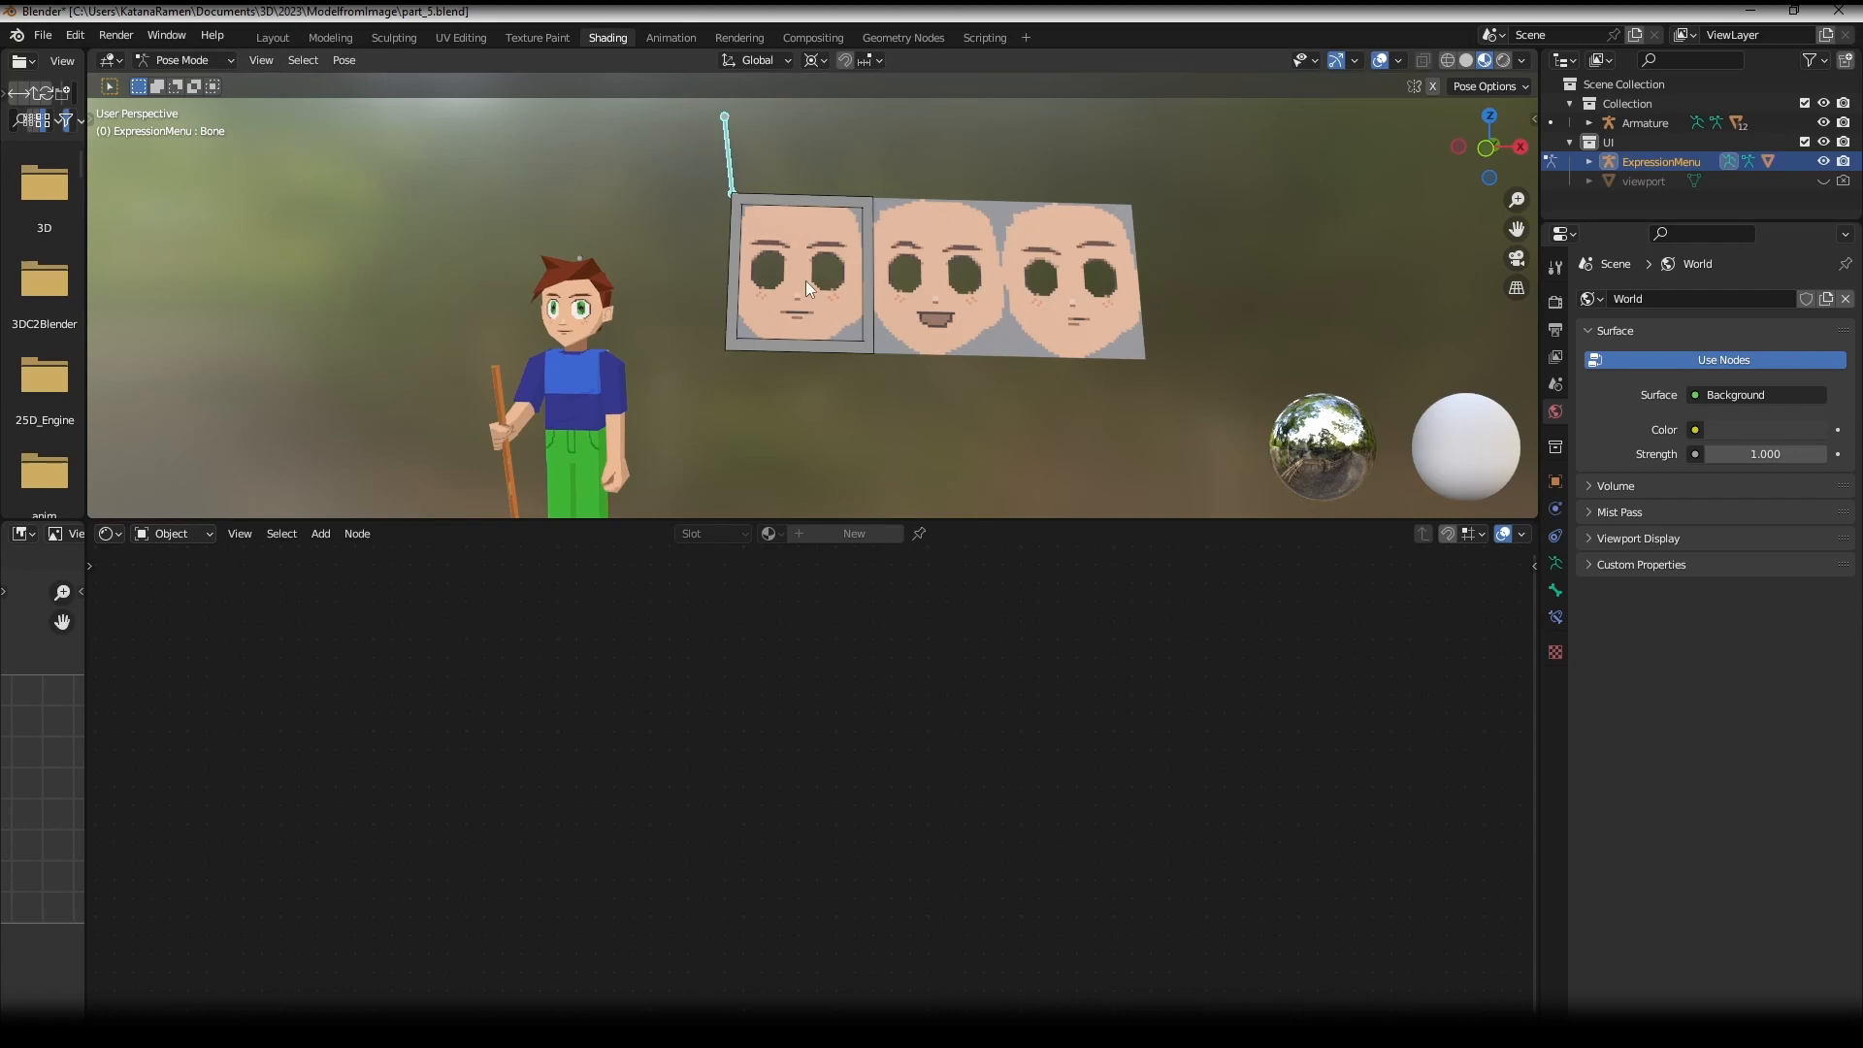
left_click(794, 206)
key("g")
key("x")
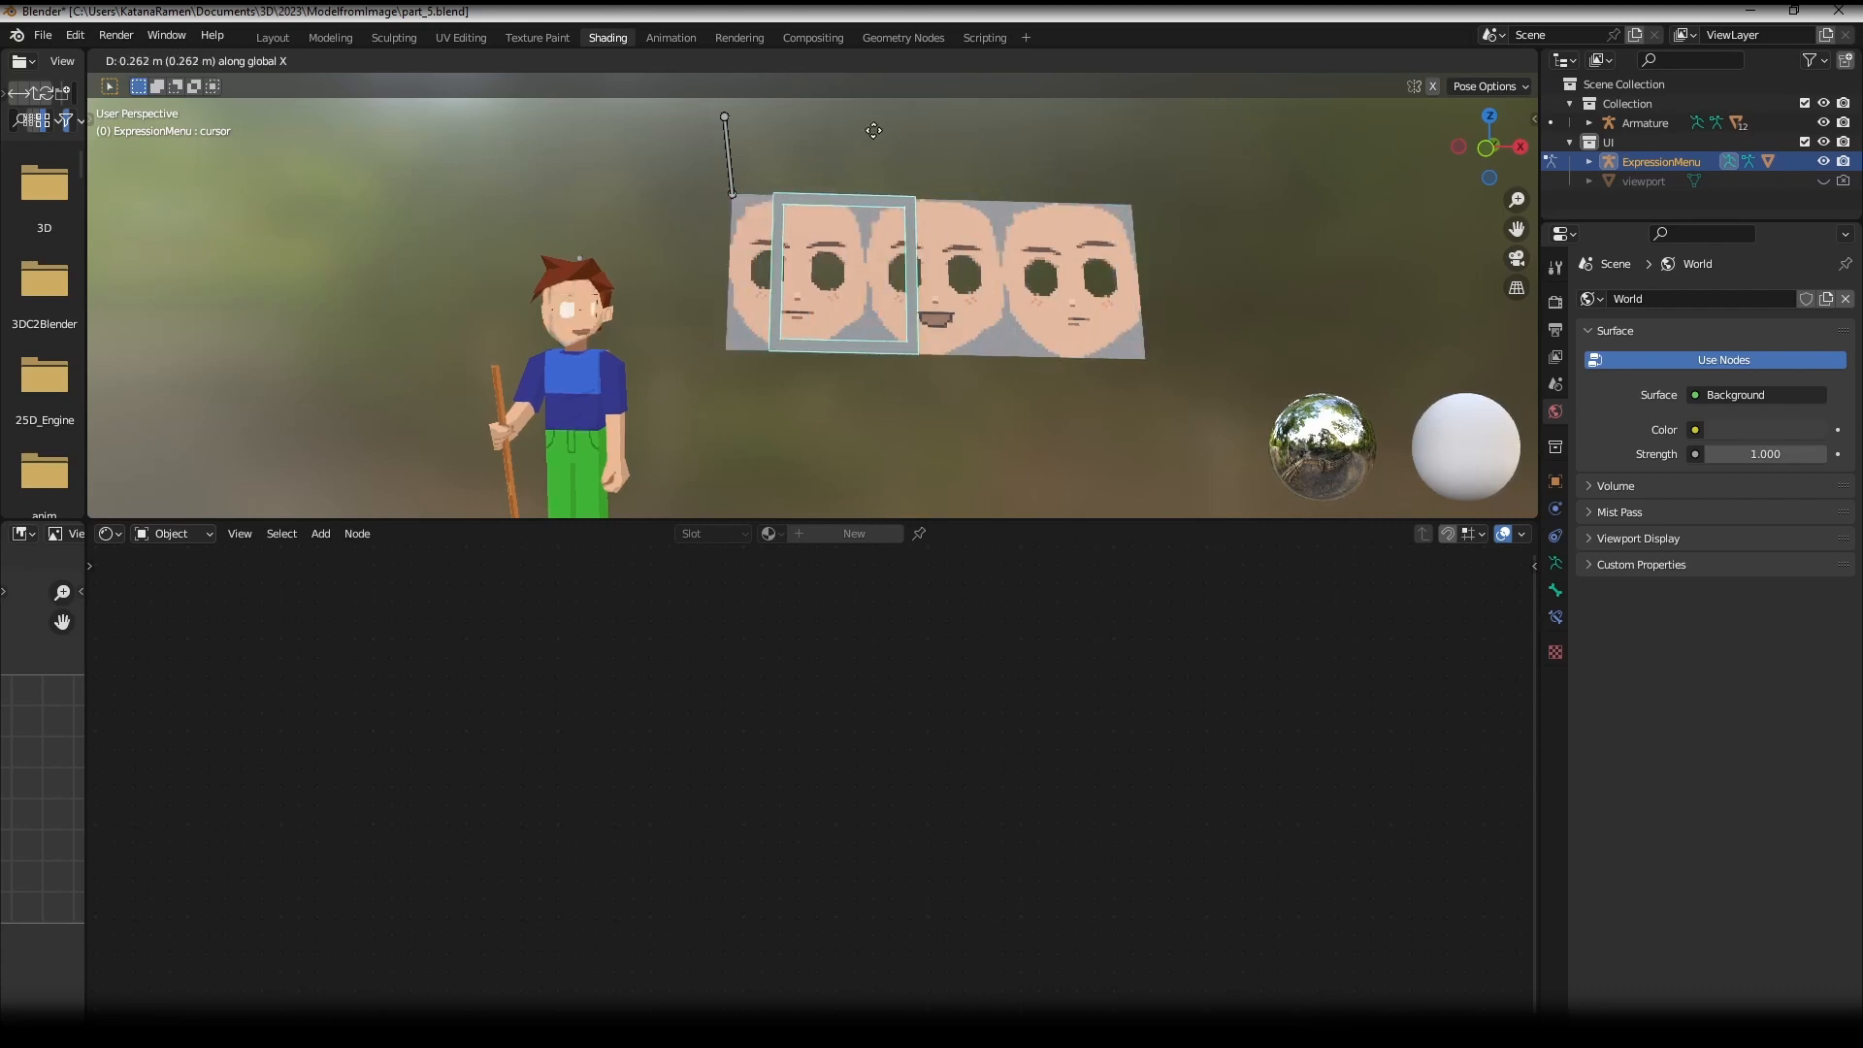
left_click(801, 191)
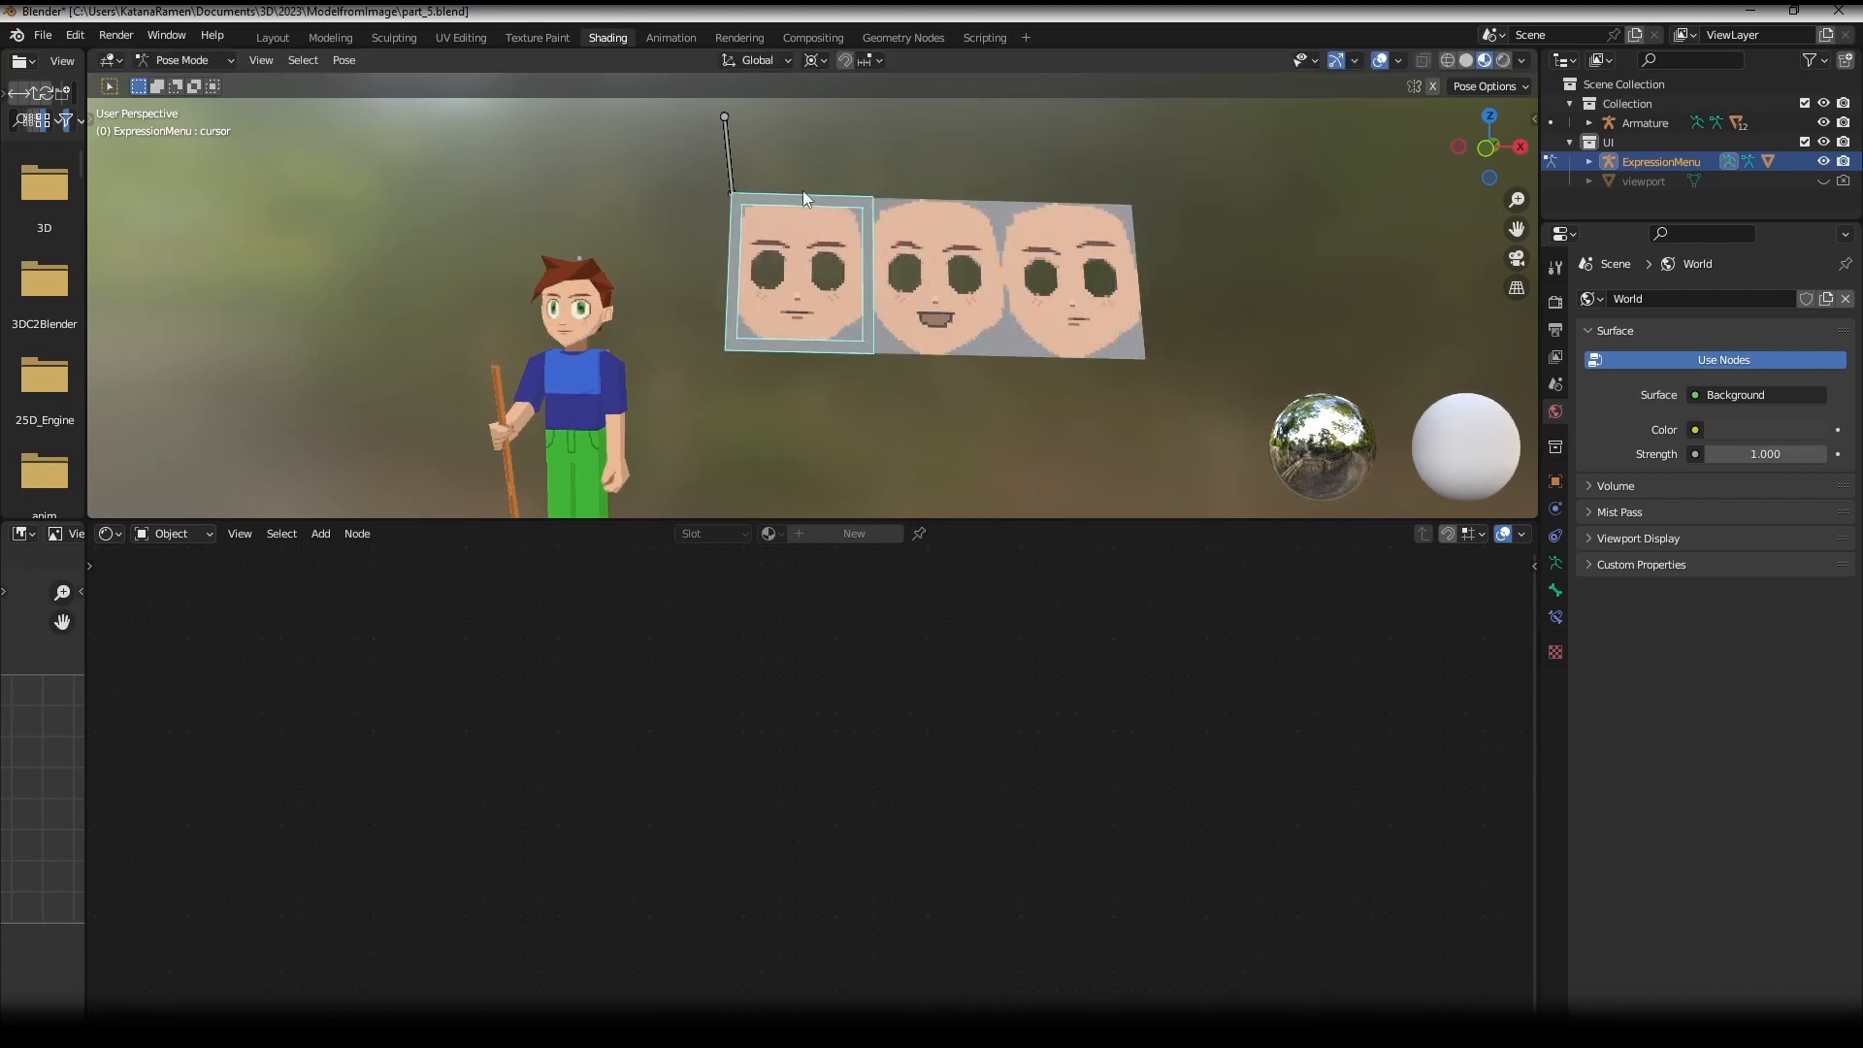
- Test how the character's face reacts to moving the cursor bone along its local X axis
key("g")
key("x")
key("x")
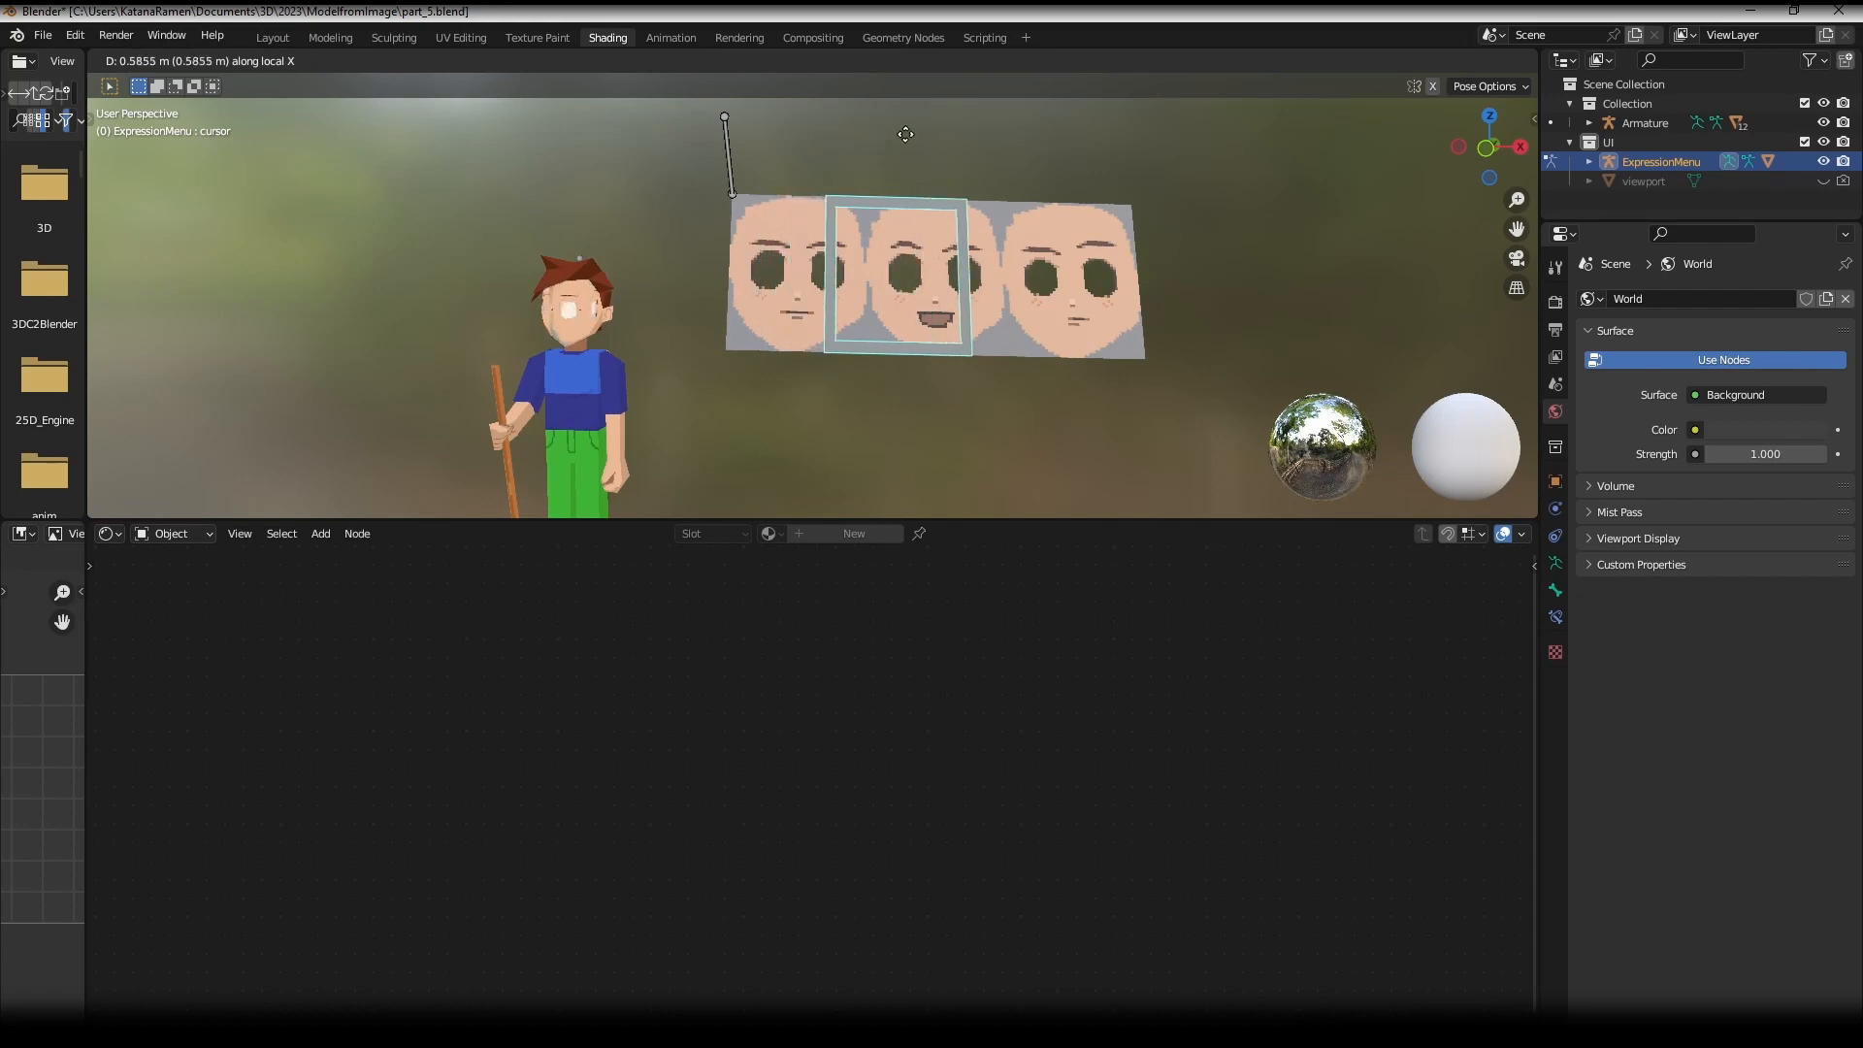
right_click(901, 136)
left_click(902, 138)
- Examine the expressions plane's object transform and test the cursor bone on the second face again
left_click(1025, 255)
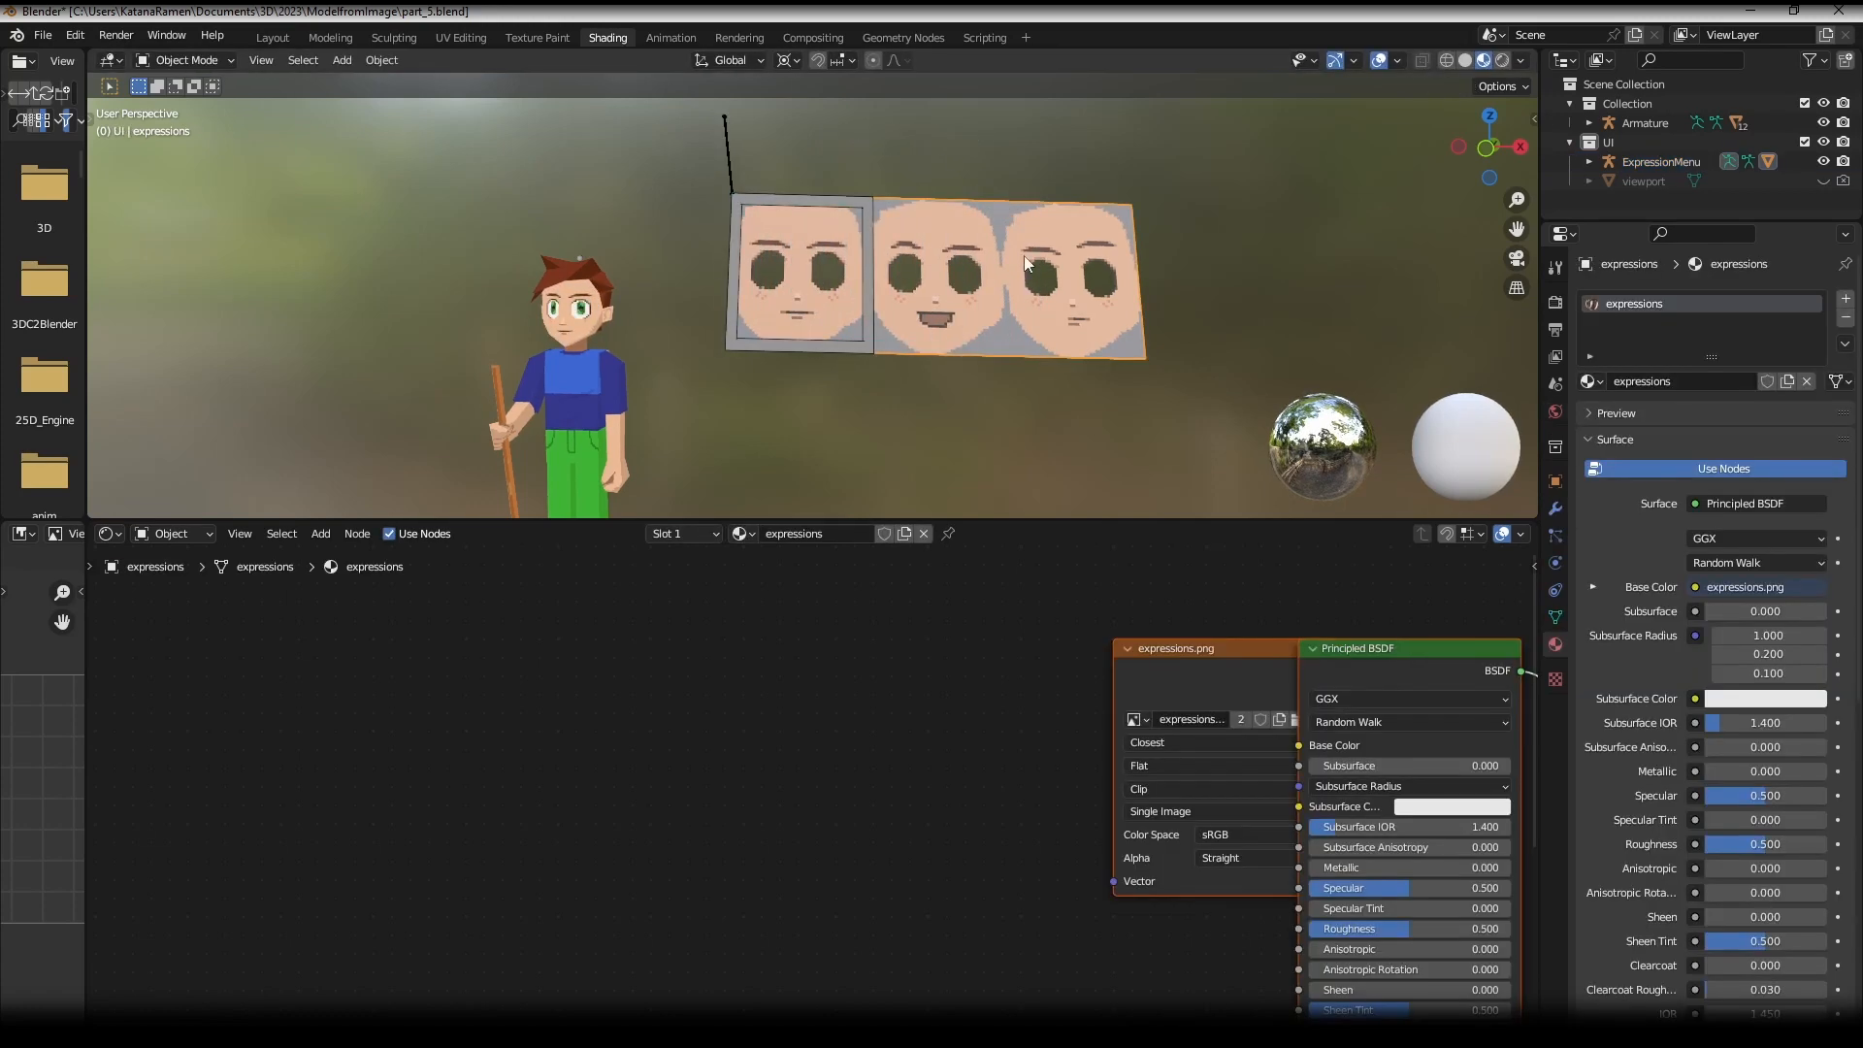
left_click(1555, 478)
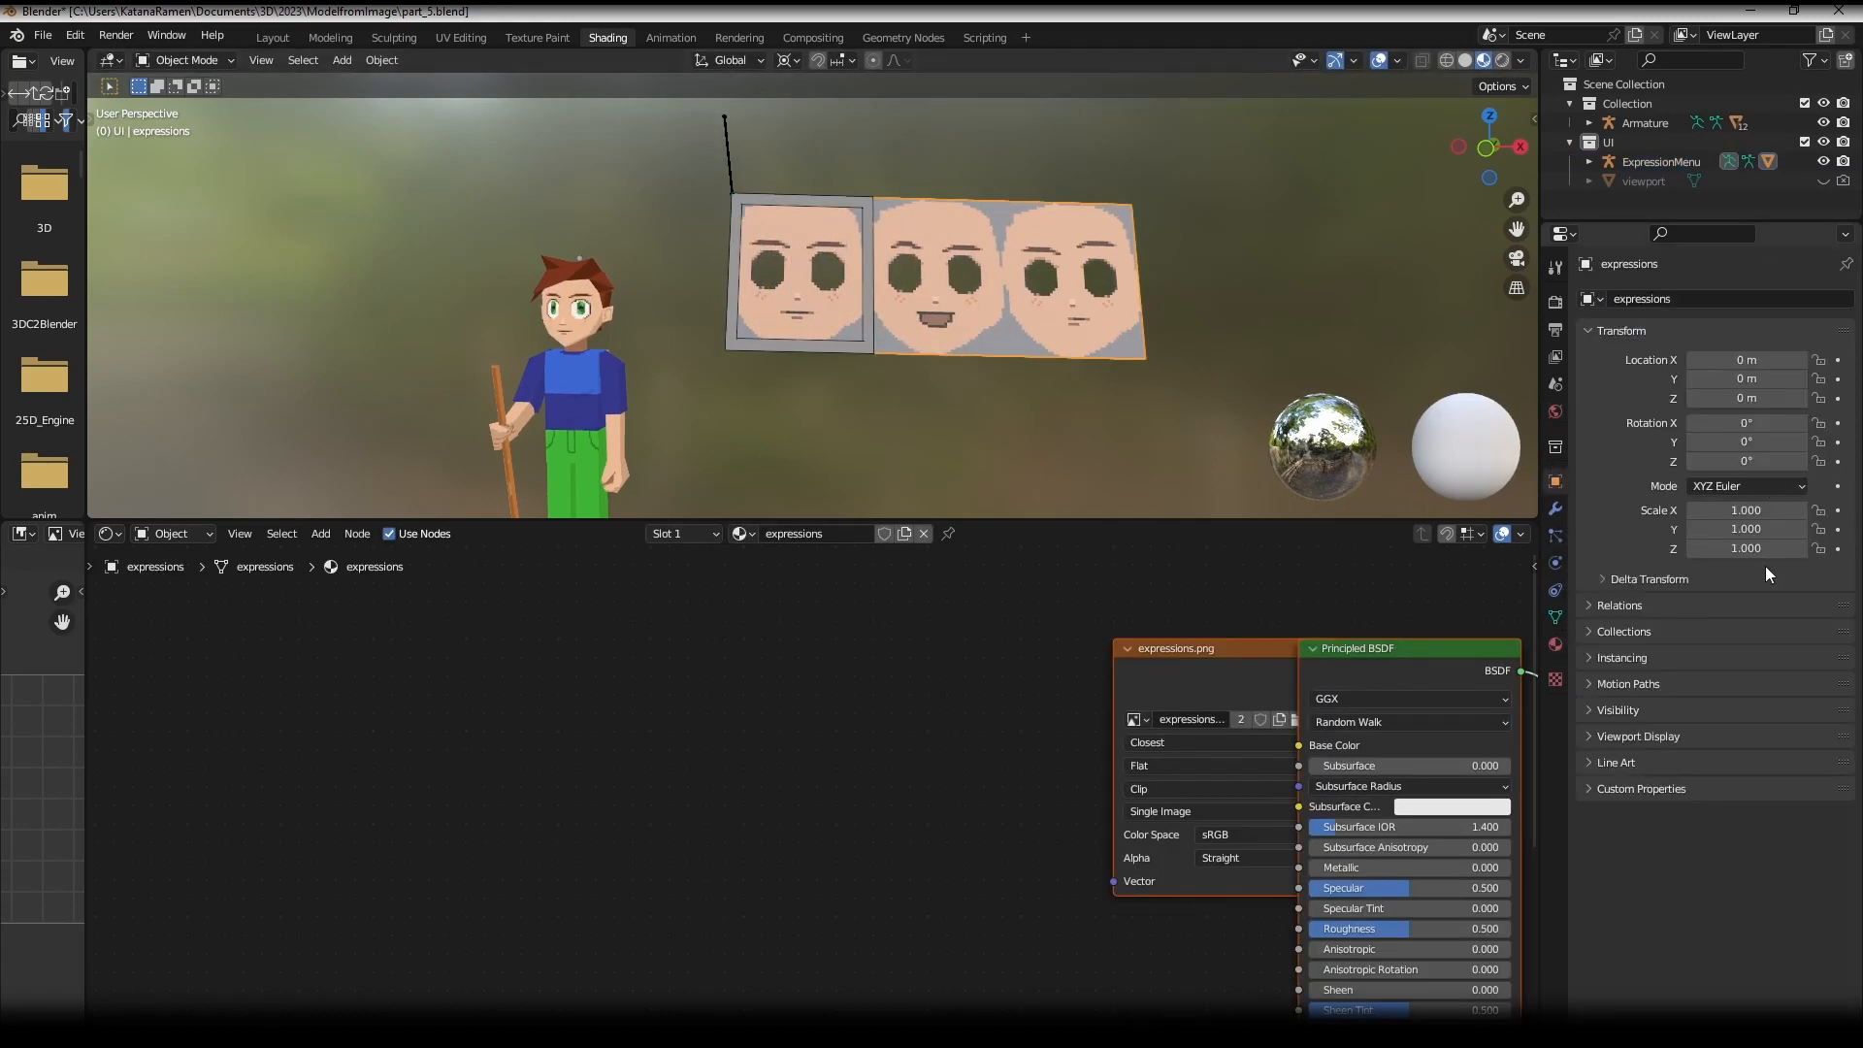
left_click(837, 202)
key("g")
key("x")
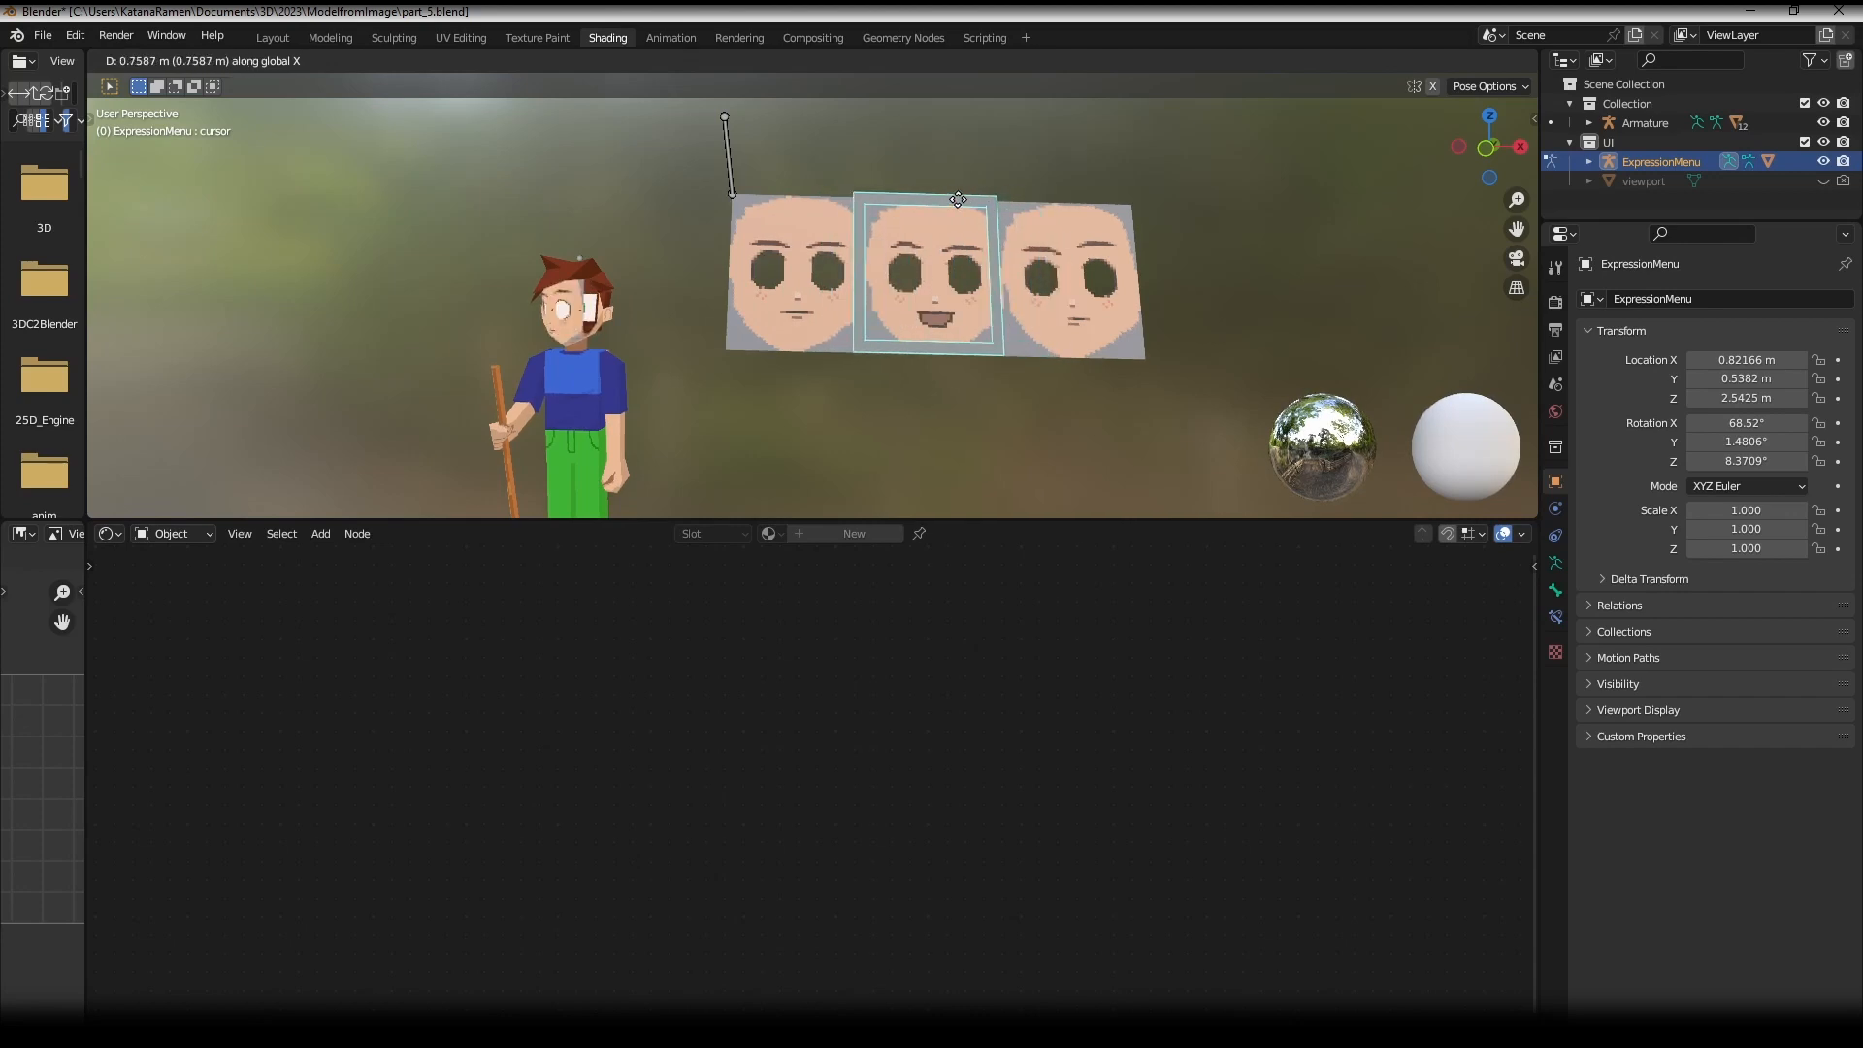
right_click(951, 200)
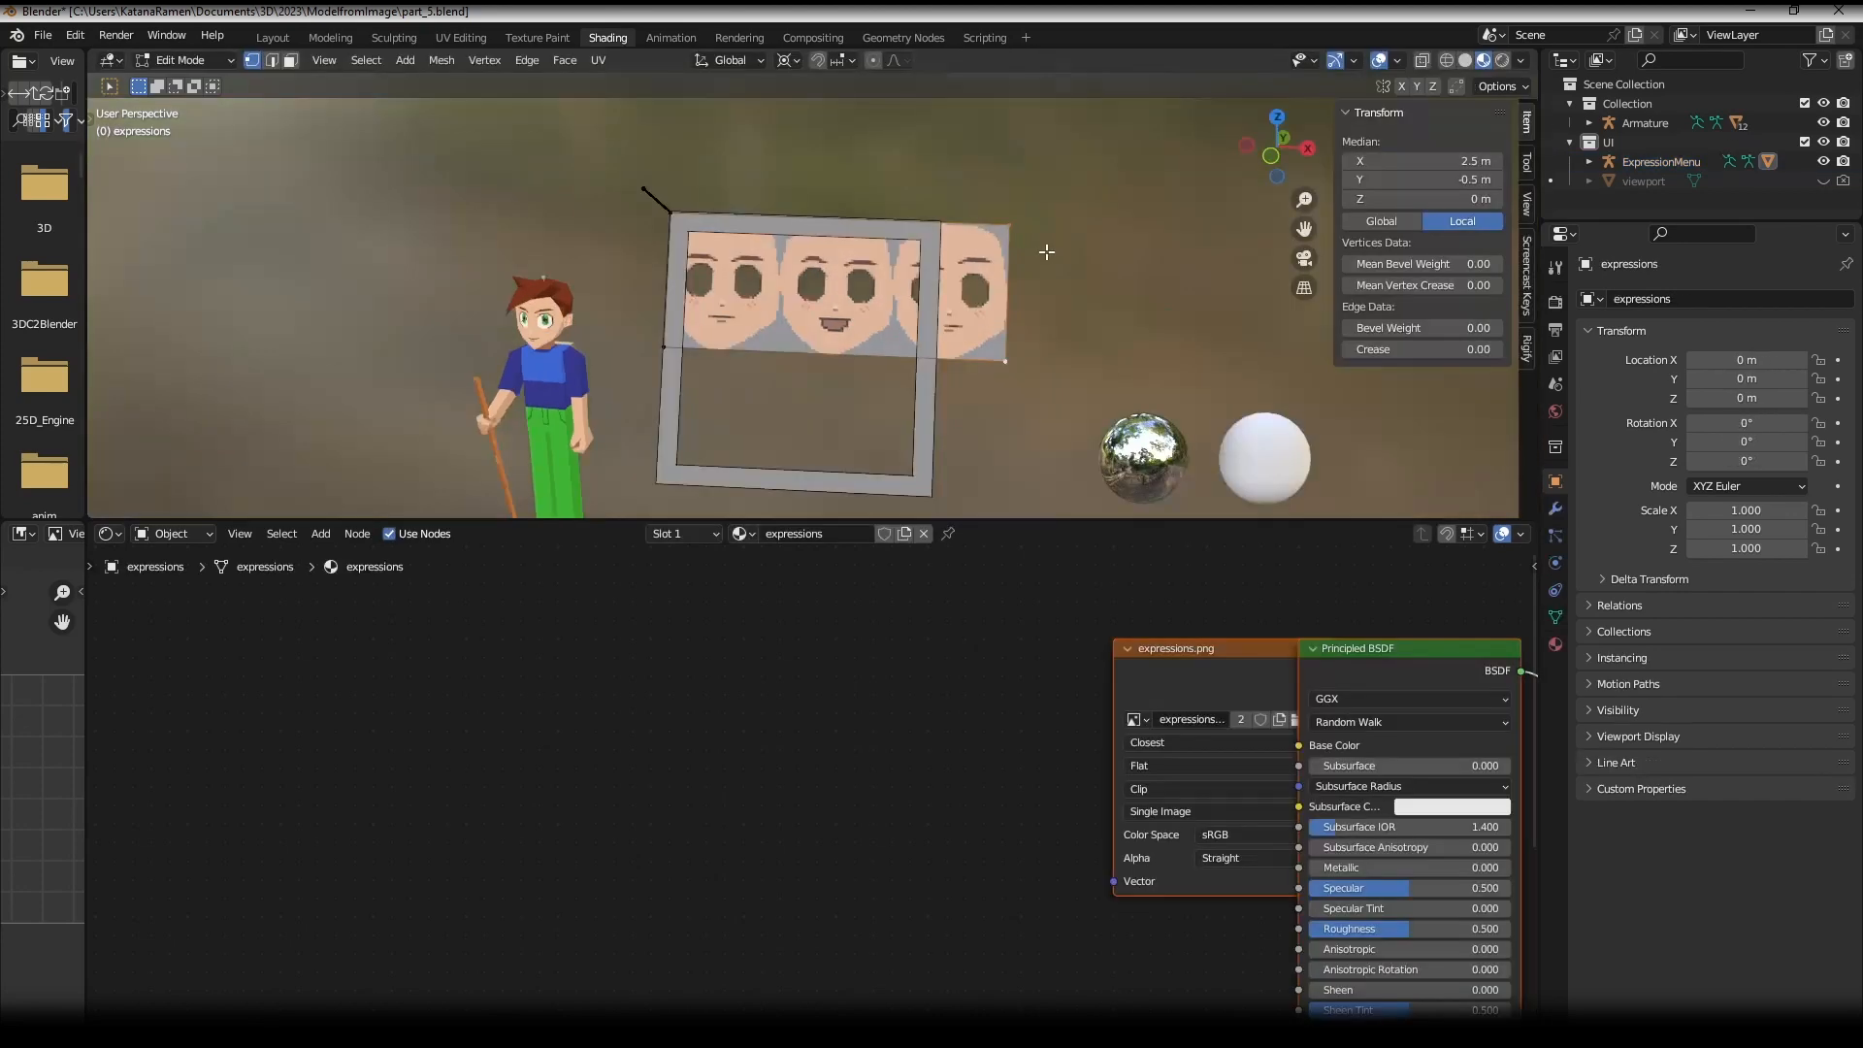
- Try to move the right-edge vertices of the expressions plane inward along the global X axis
key("g")
key("x")
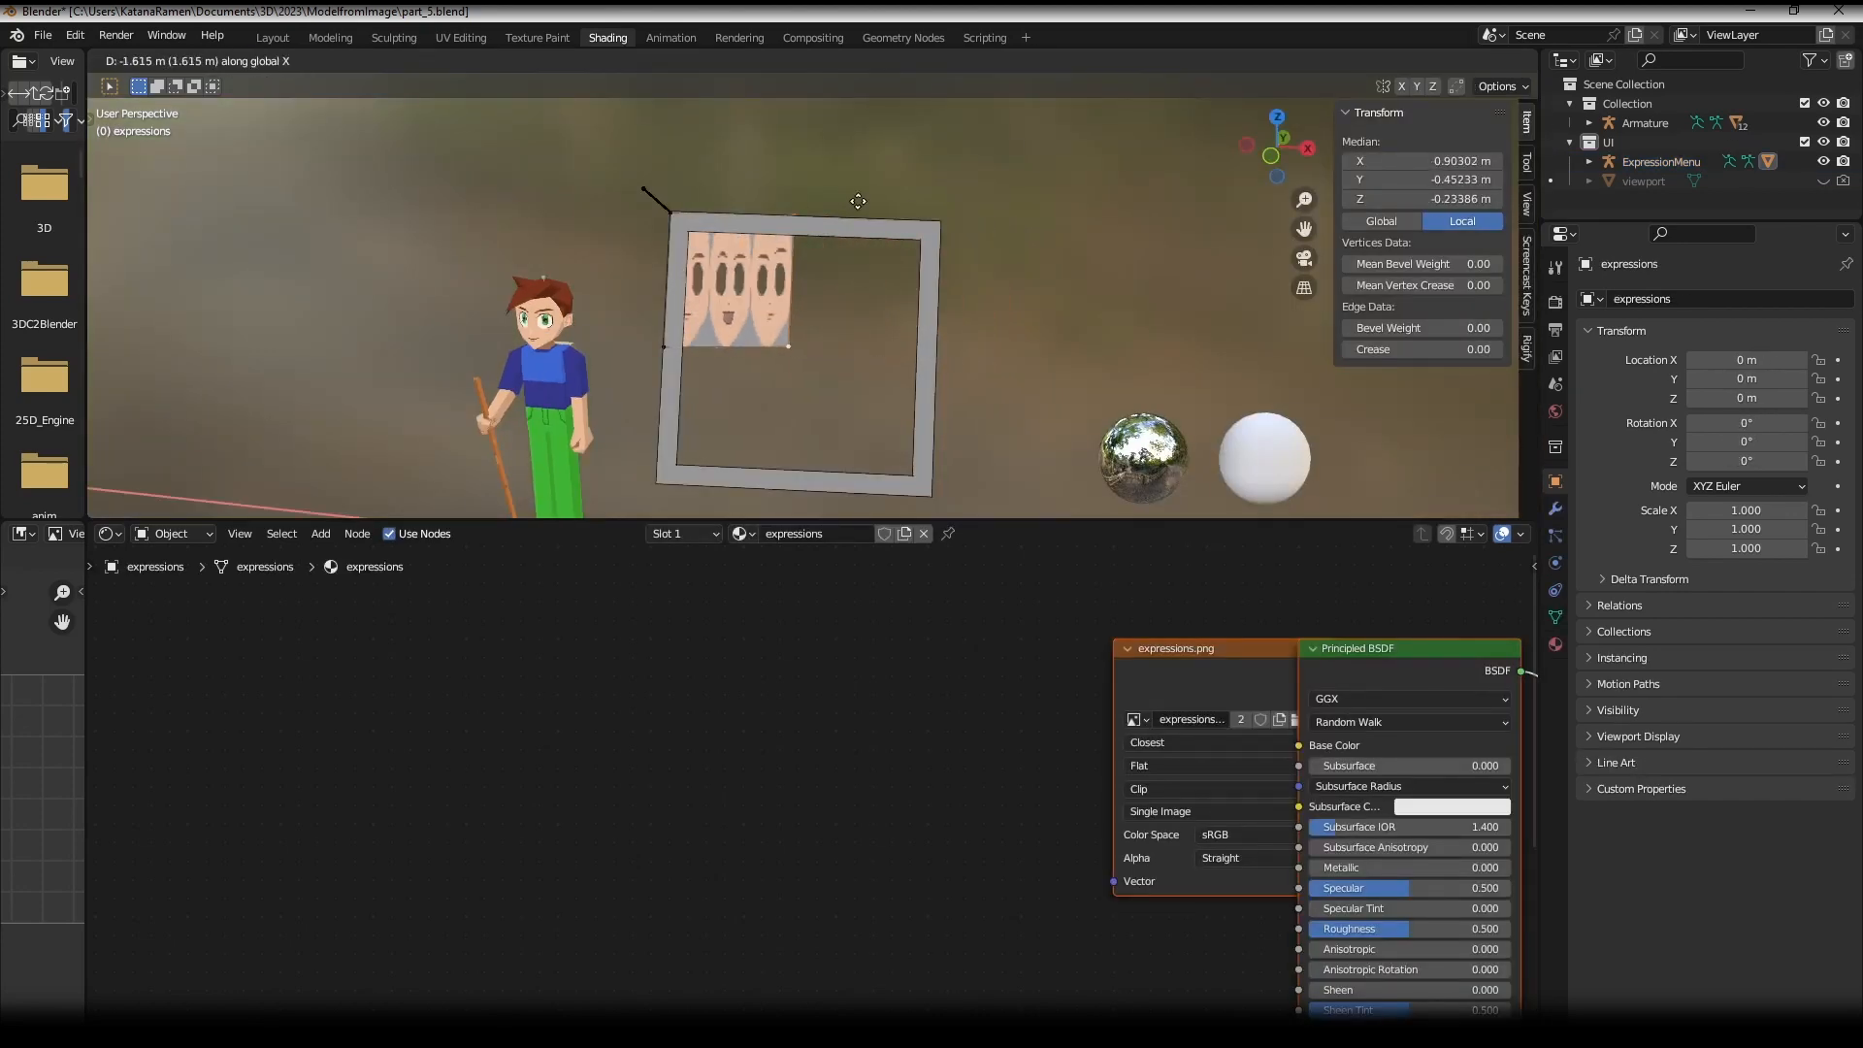
right_click(980, 222)
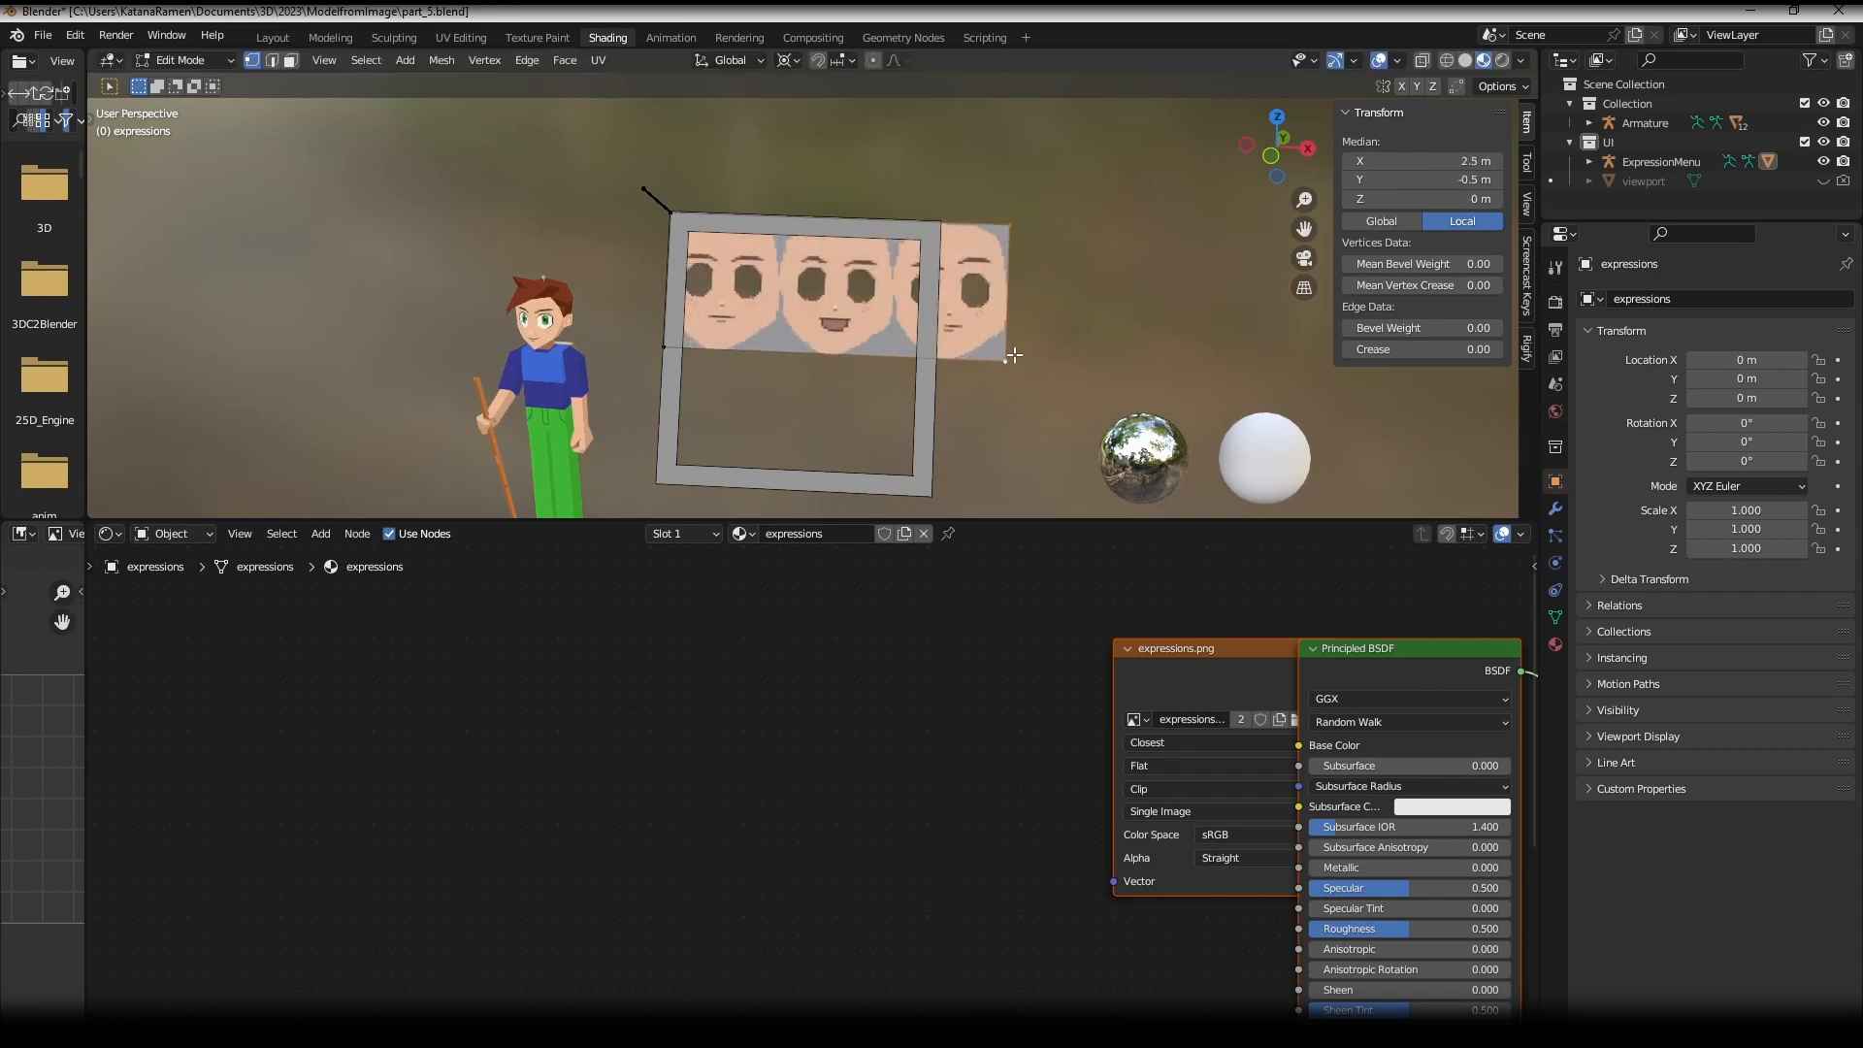
- Try to raise the bottom vertices of the expressions plane along the global Z axis
left_click(685, 337)
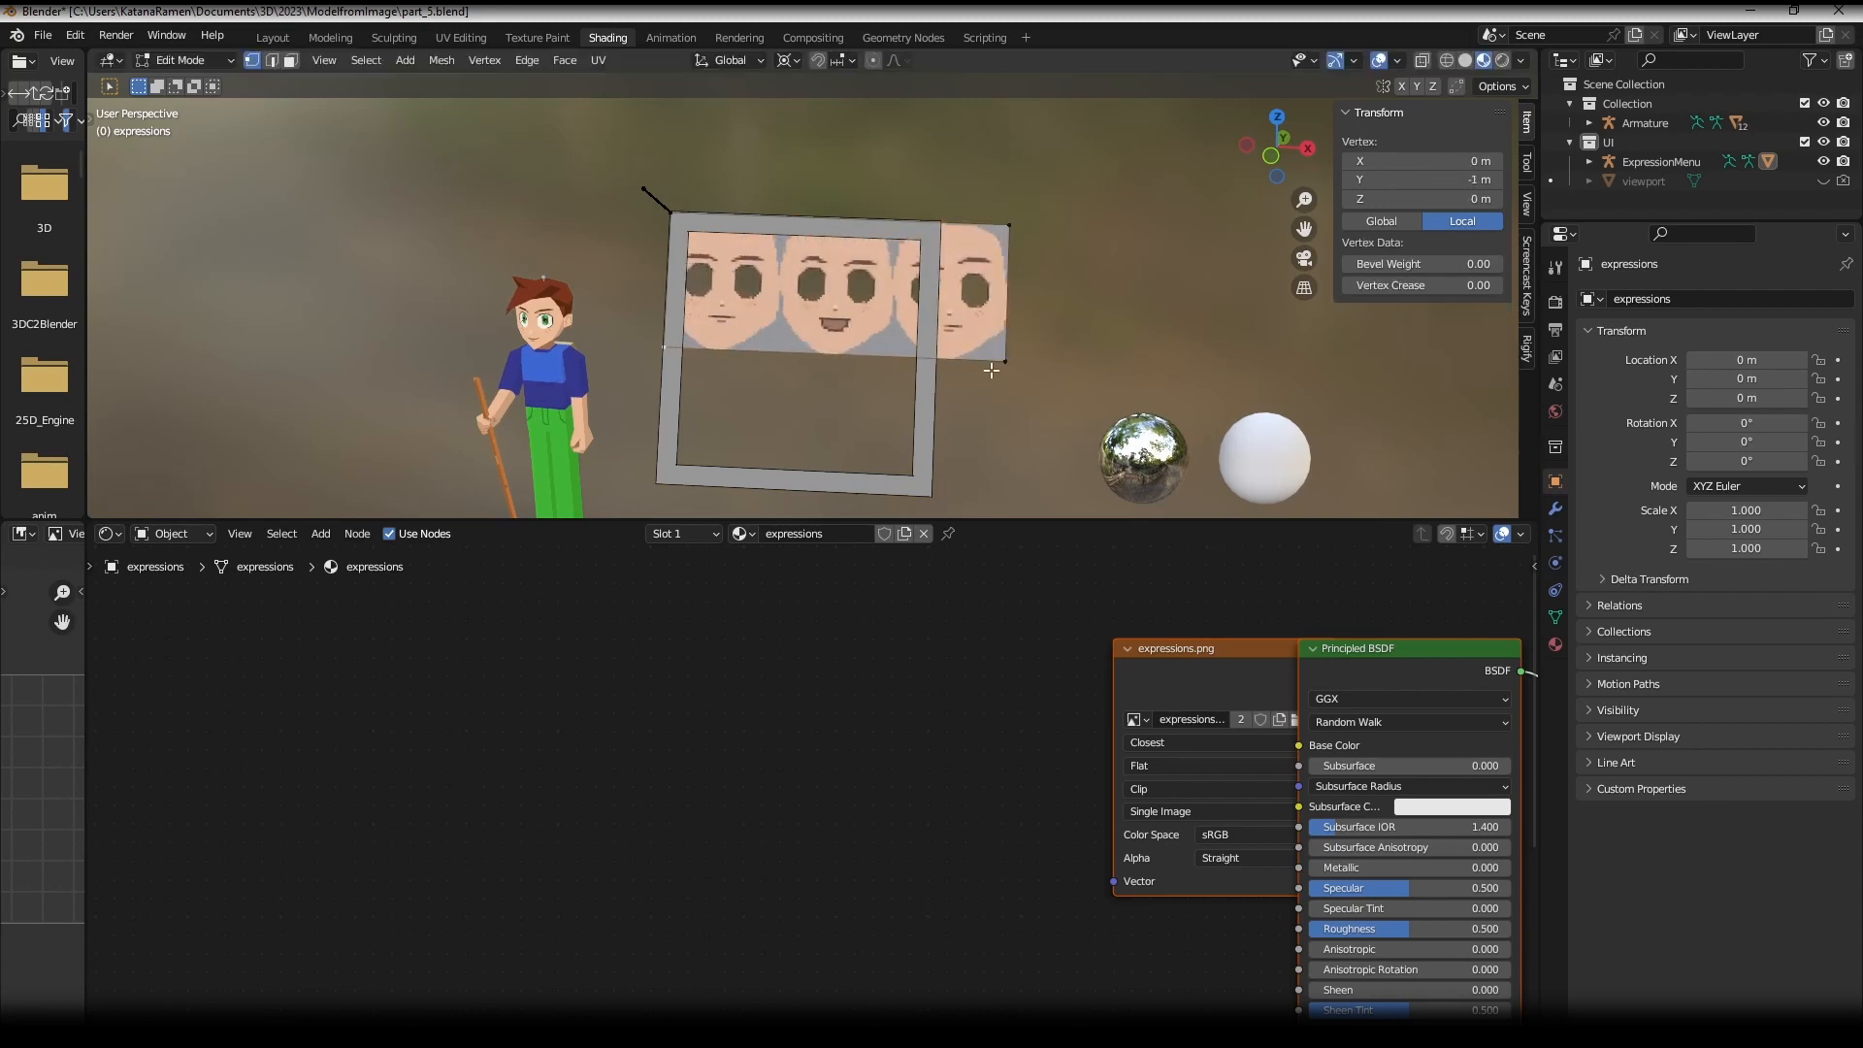
left_click(998, 367, "shift")
key("g")
key("z")
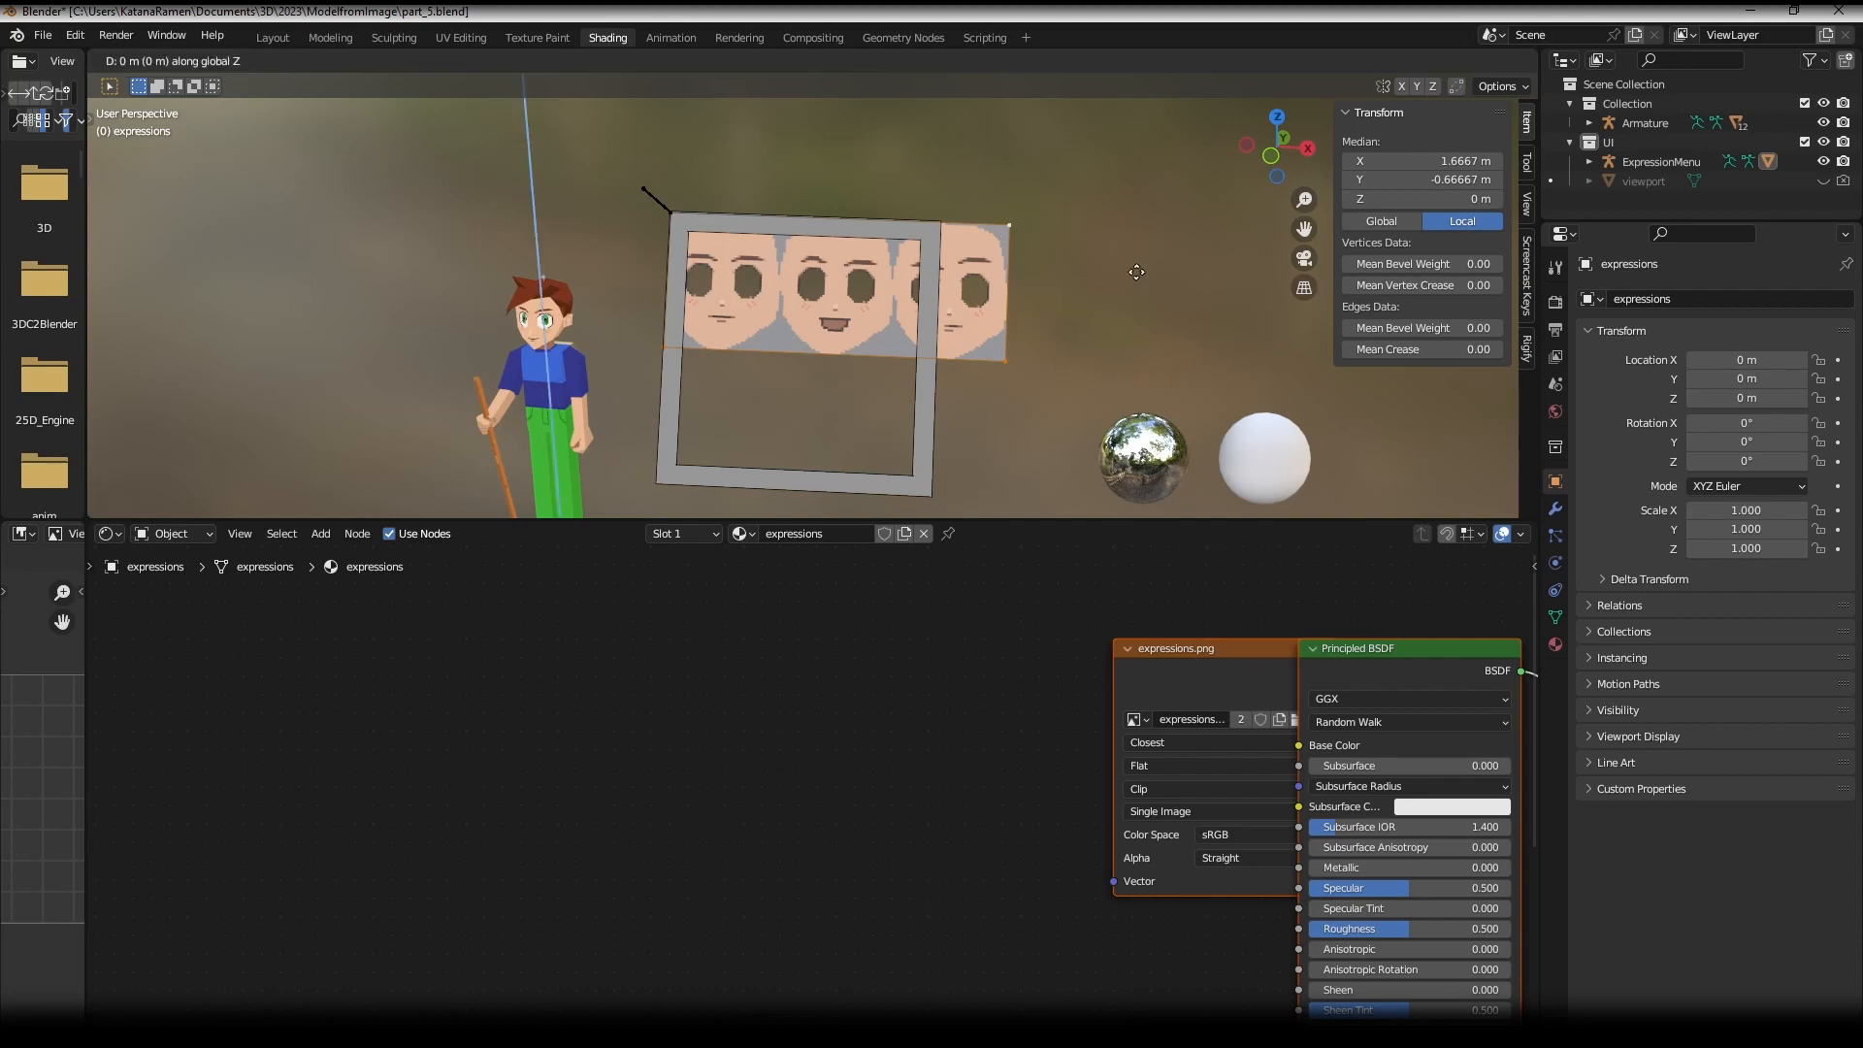
right_click(1072, 267)
key("g")
key("z")
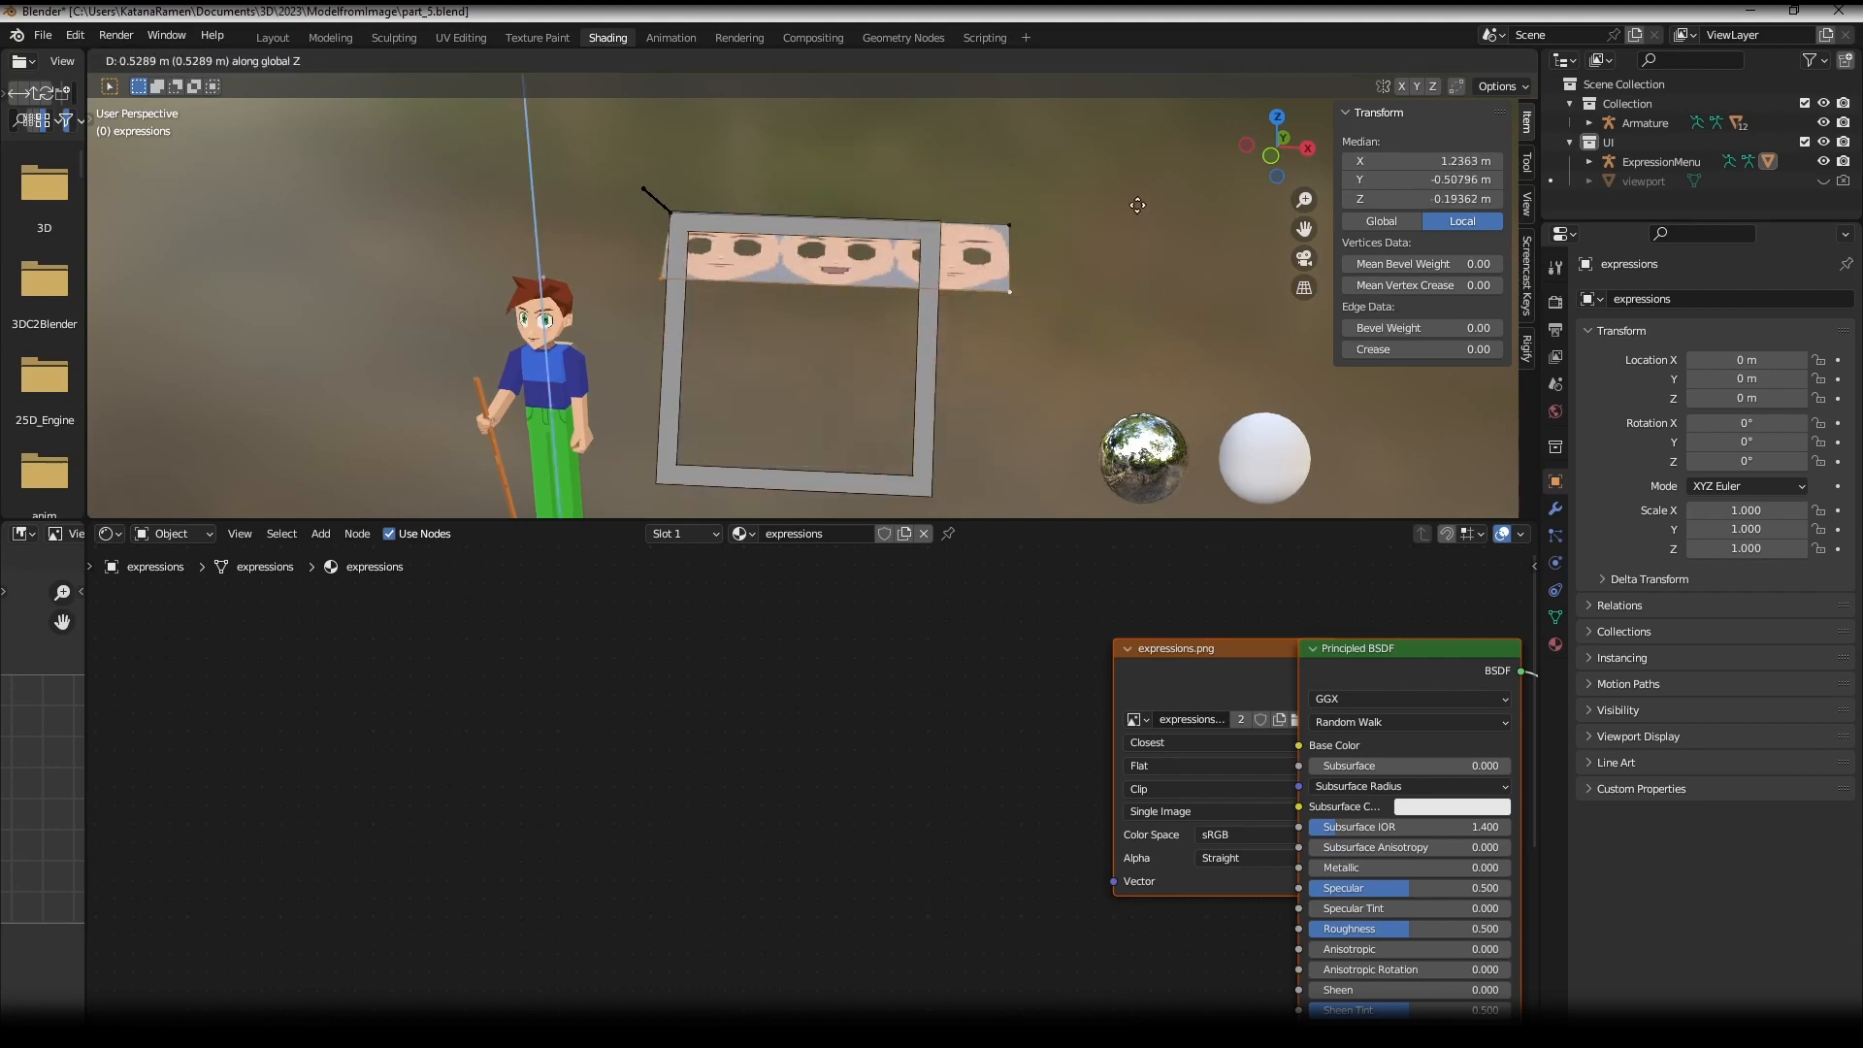
left_click(1251, 263)
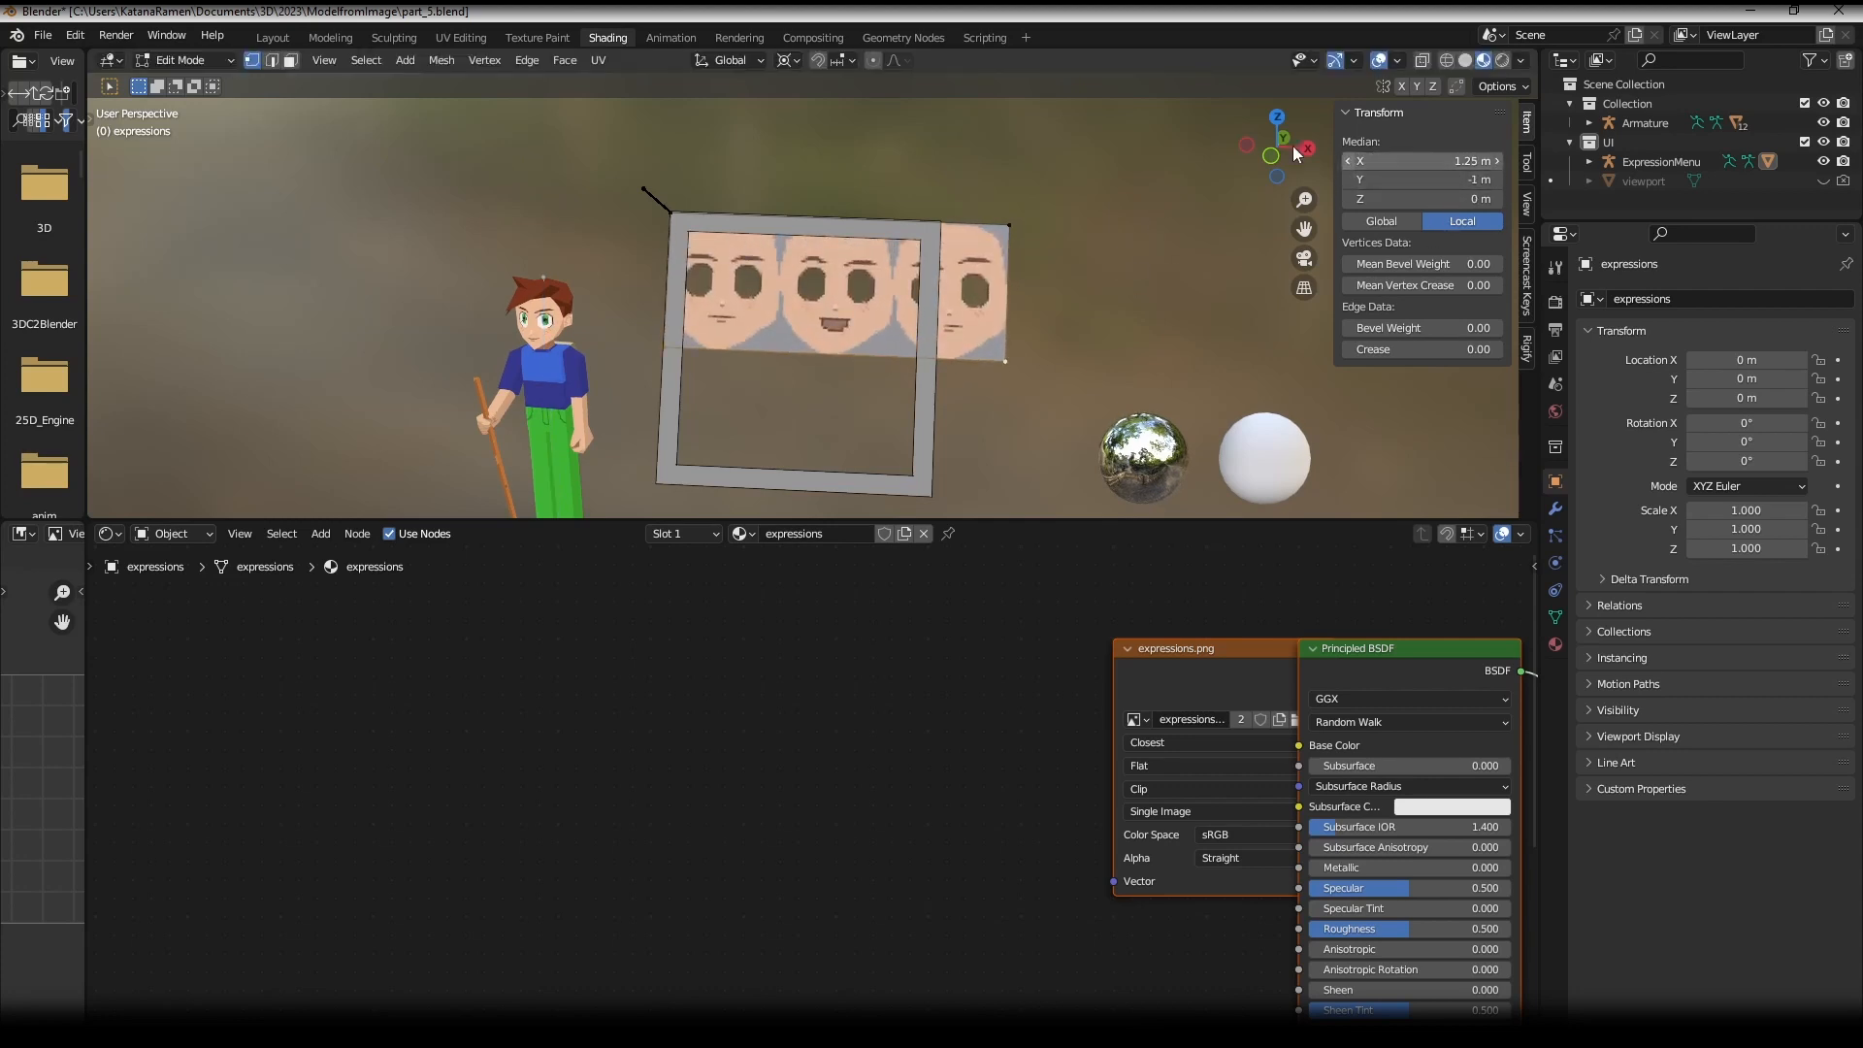
- Select the two right-edge vertices of the expressions plane and set their local median X to 1 m
left_click(1029, 225)
left_click(1016, 357, "shift")
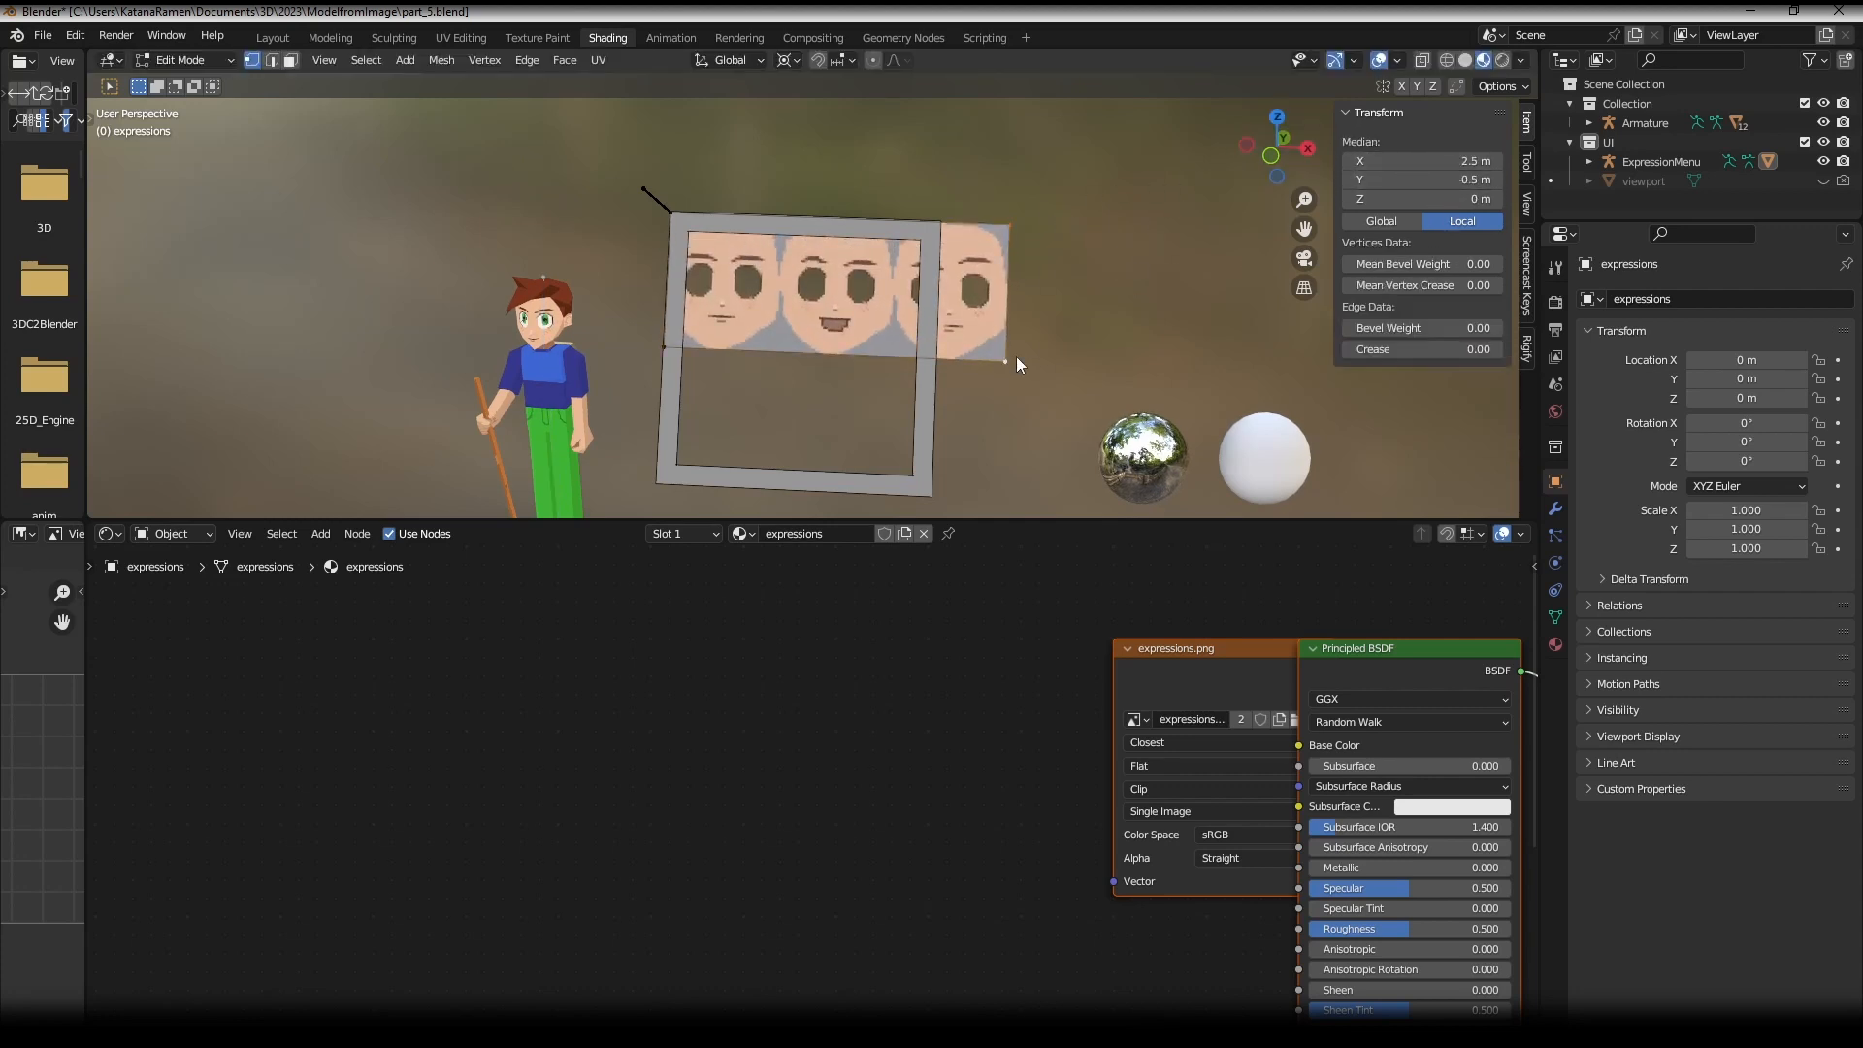
key("g")
key("x")
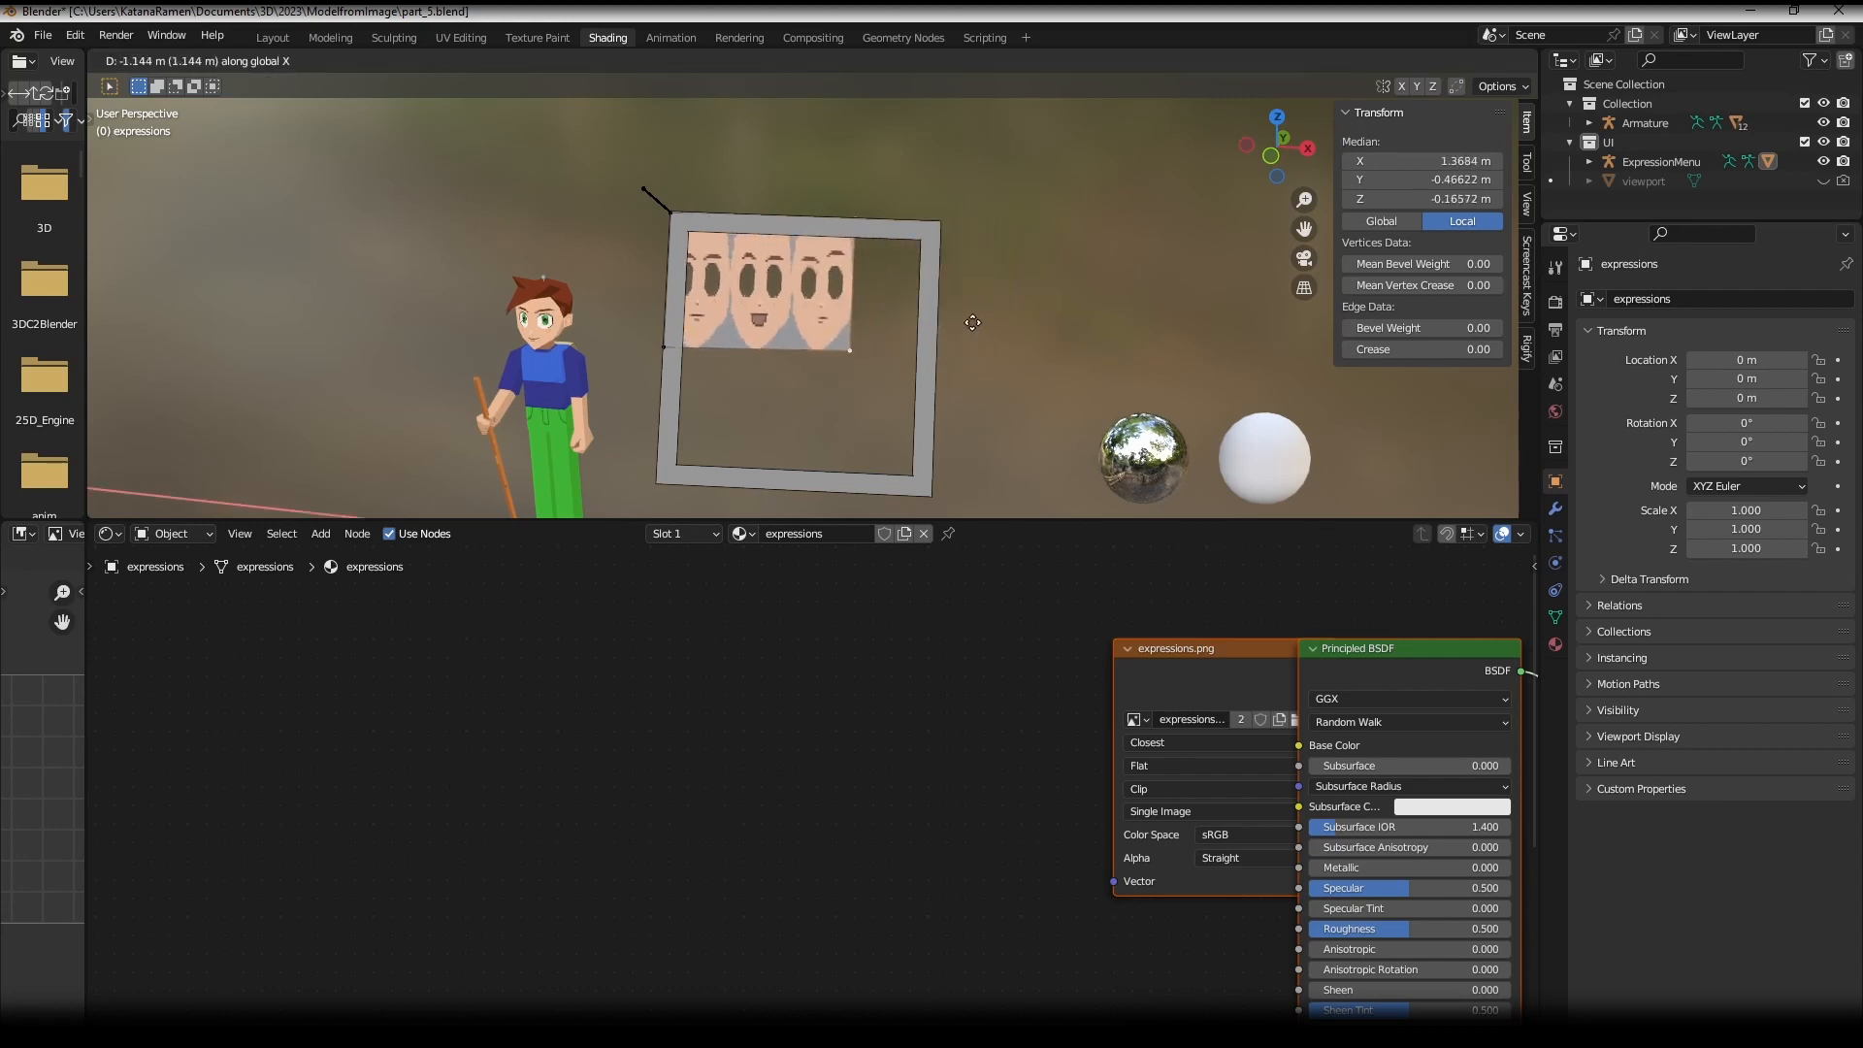
right_click(972, 322)
left_click(1426, 158)
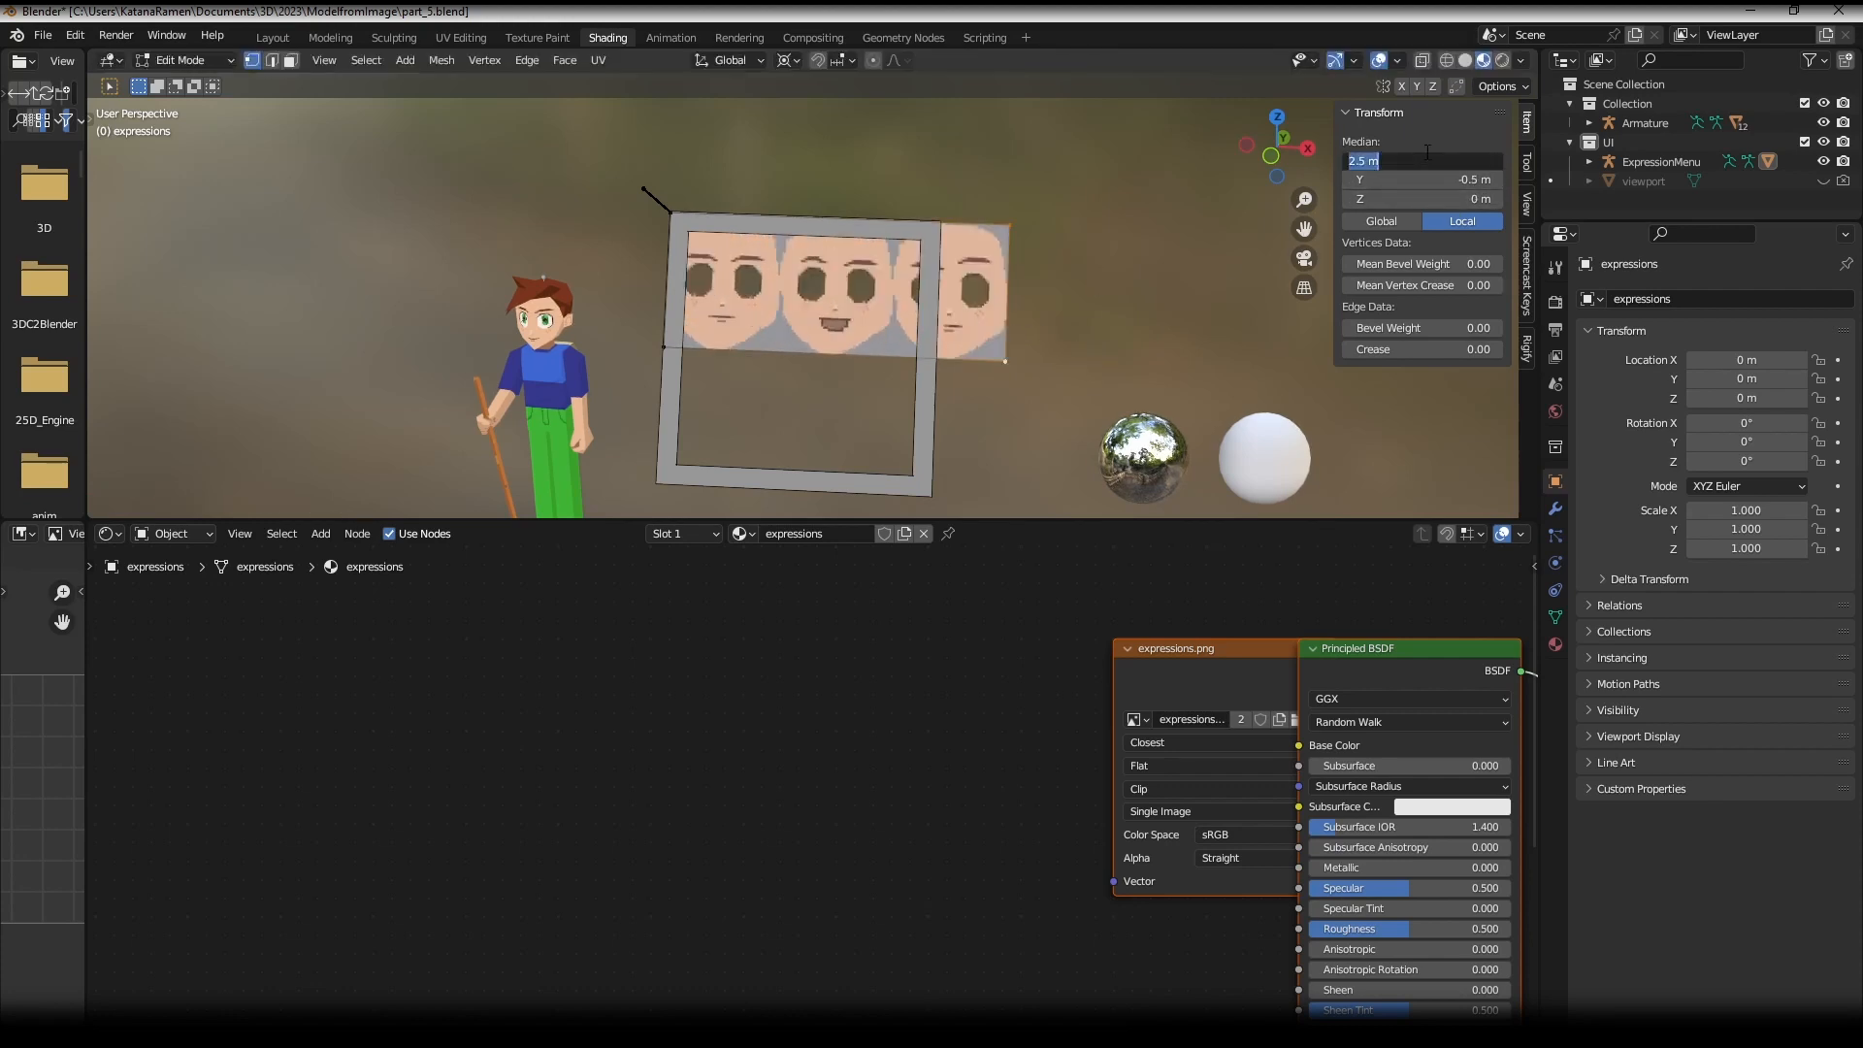
type("1")
key("Return")
- Select the two bottom-edge vertices of the expressions plane inside the menu frame
left_click(757, 369)
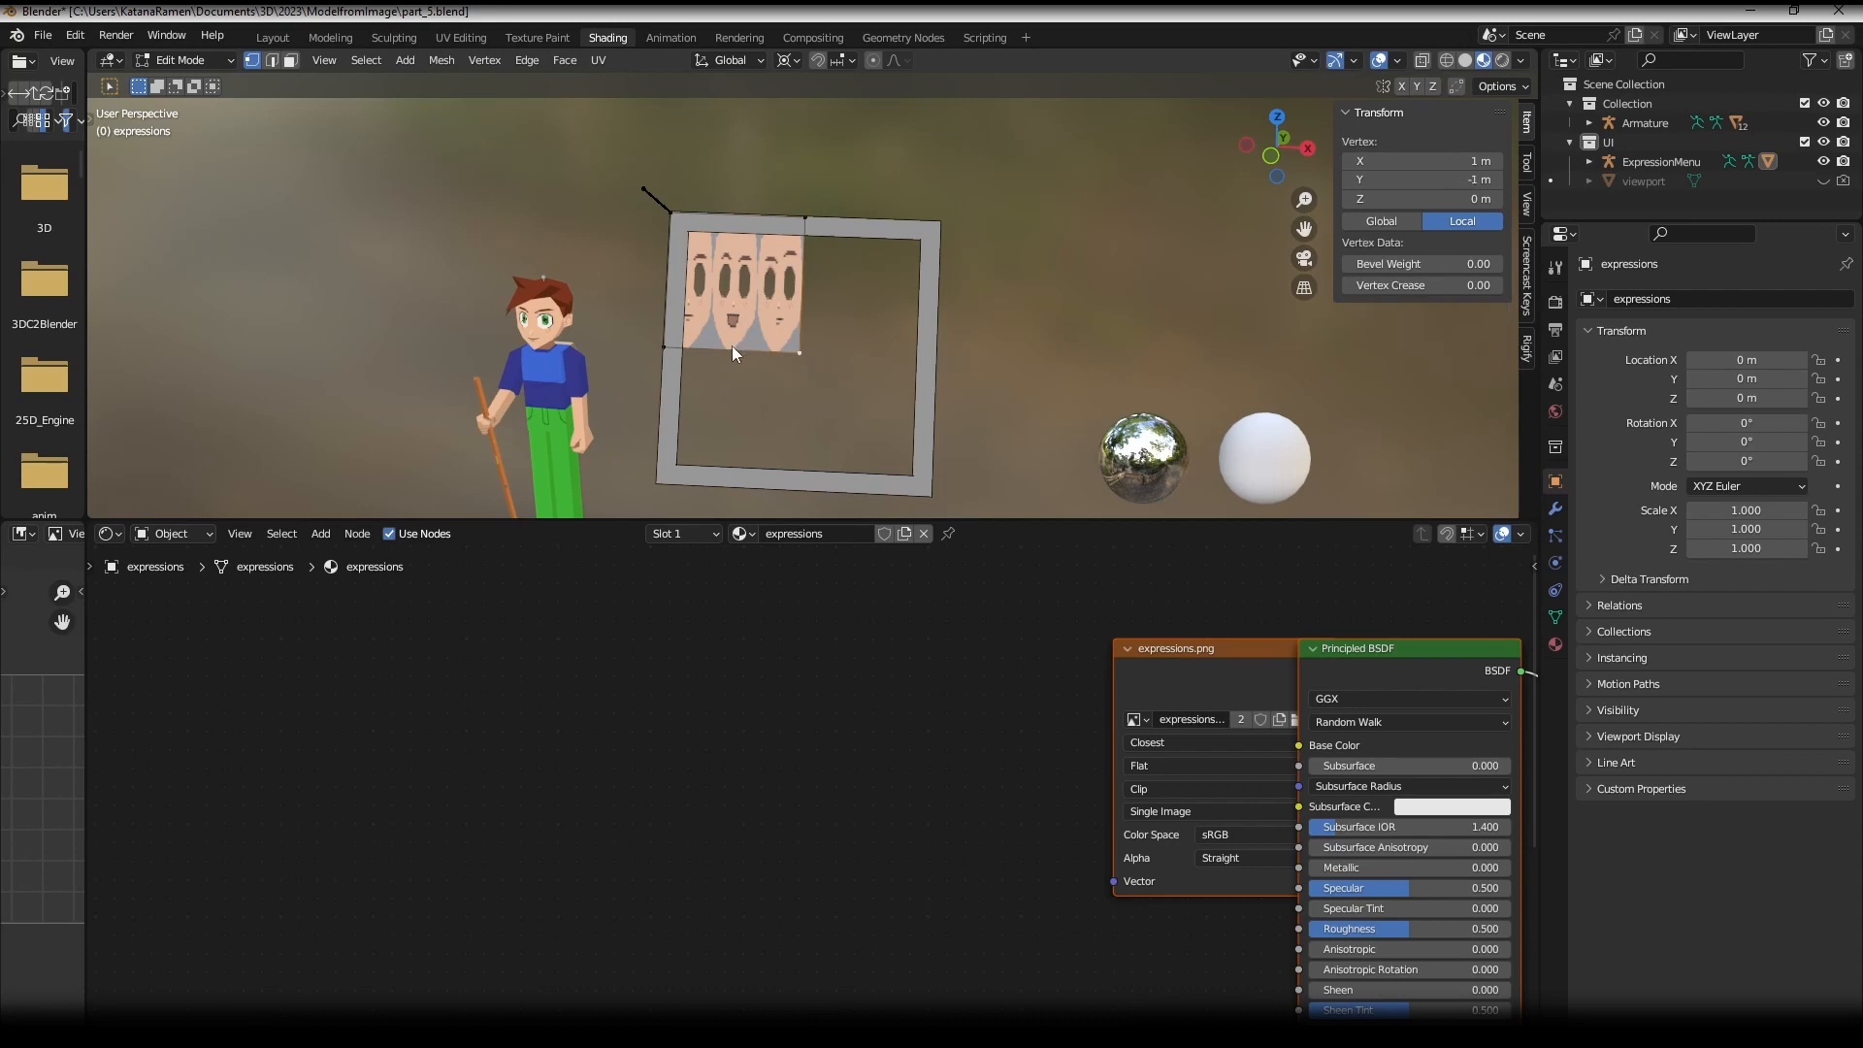
left_click(664, 346, "shift")
scroll(751, 279, "up", 2)
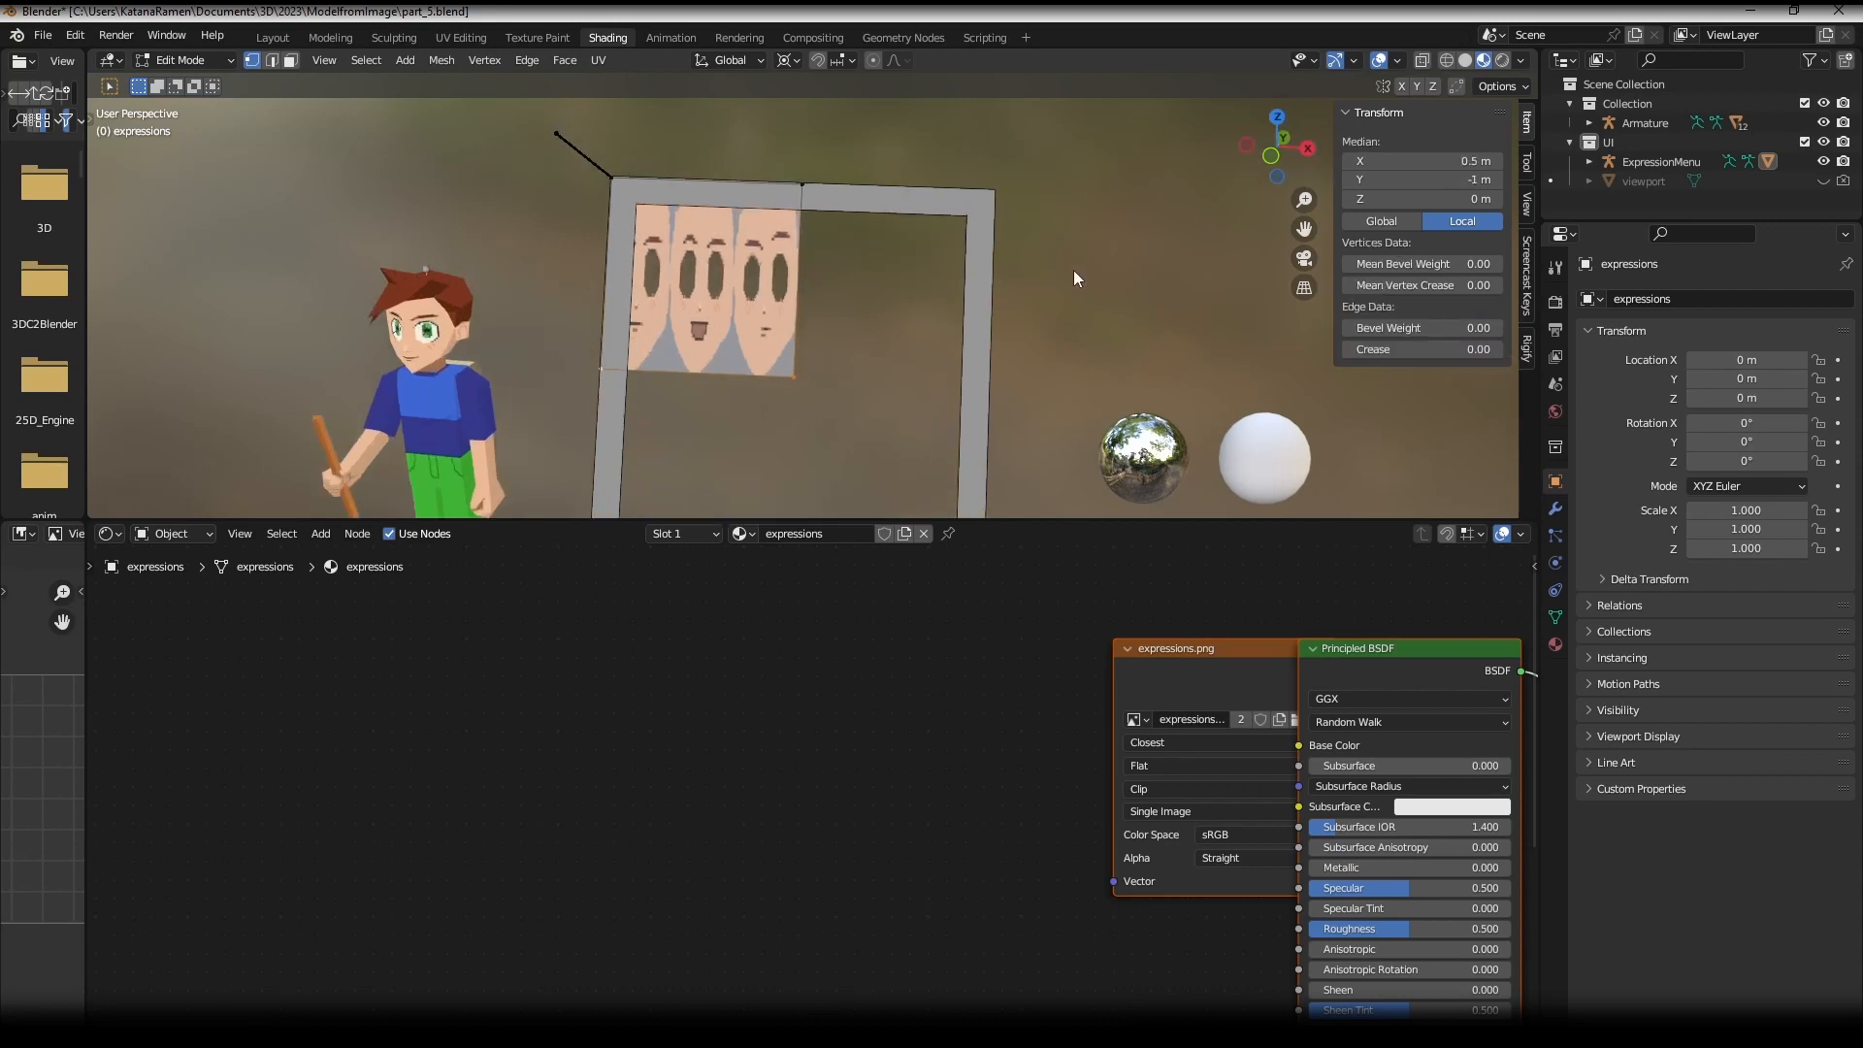
- Try to raise the selected bottom-edge vertices of the expressions plane along the global Z axis
key("g")
key("z")
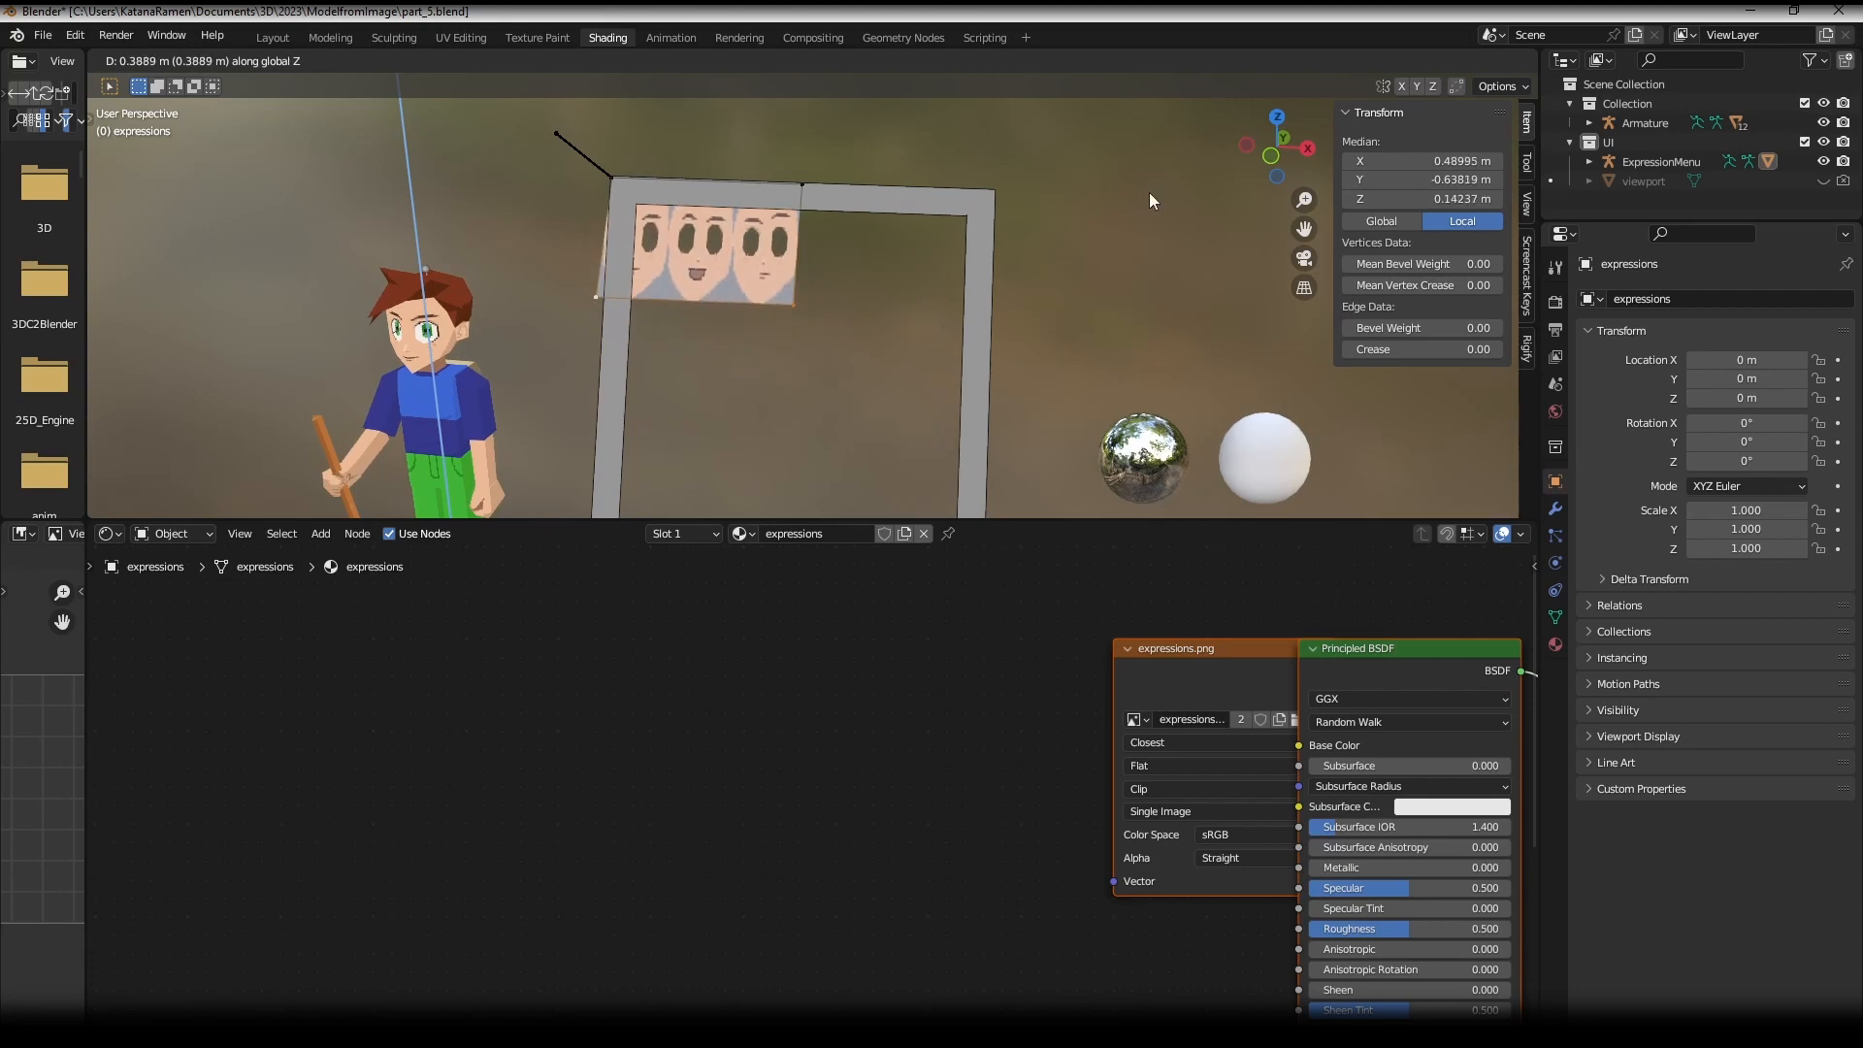
left_click(1149, 192)
middle_click_drag(898, 272, 980, 247)
key("ctrl+z")
- Move the bottom-edge vertices up along the plane's local Y axis to about -0.5 m and return to Object Mode
key("g")
key("z")
key("z")
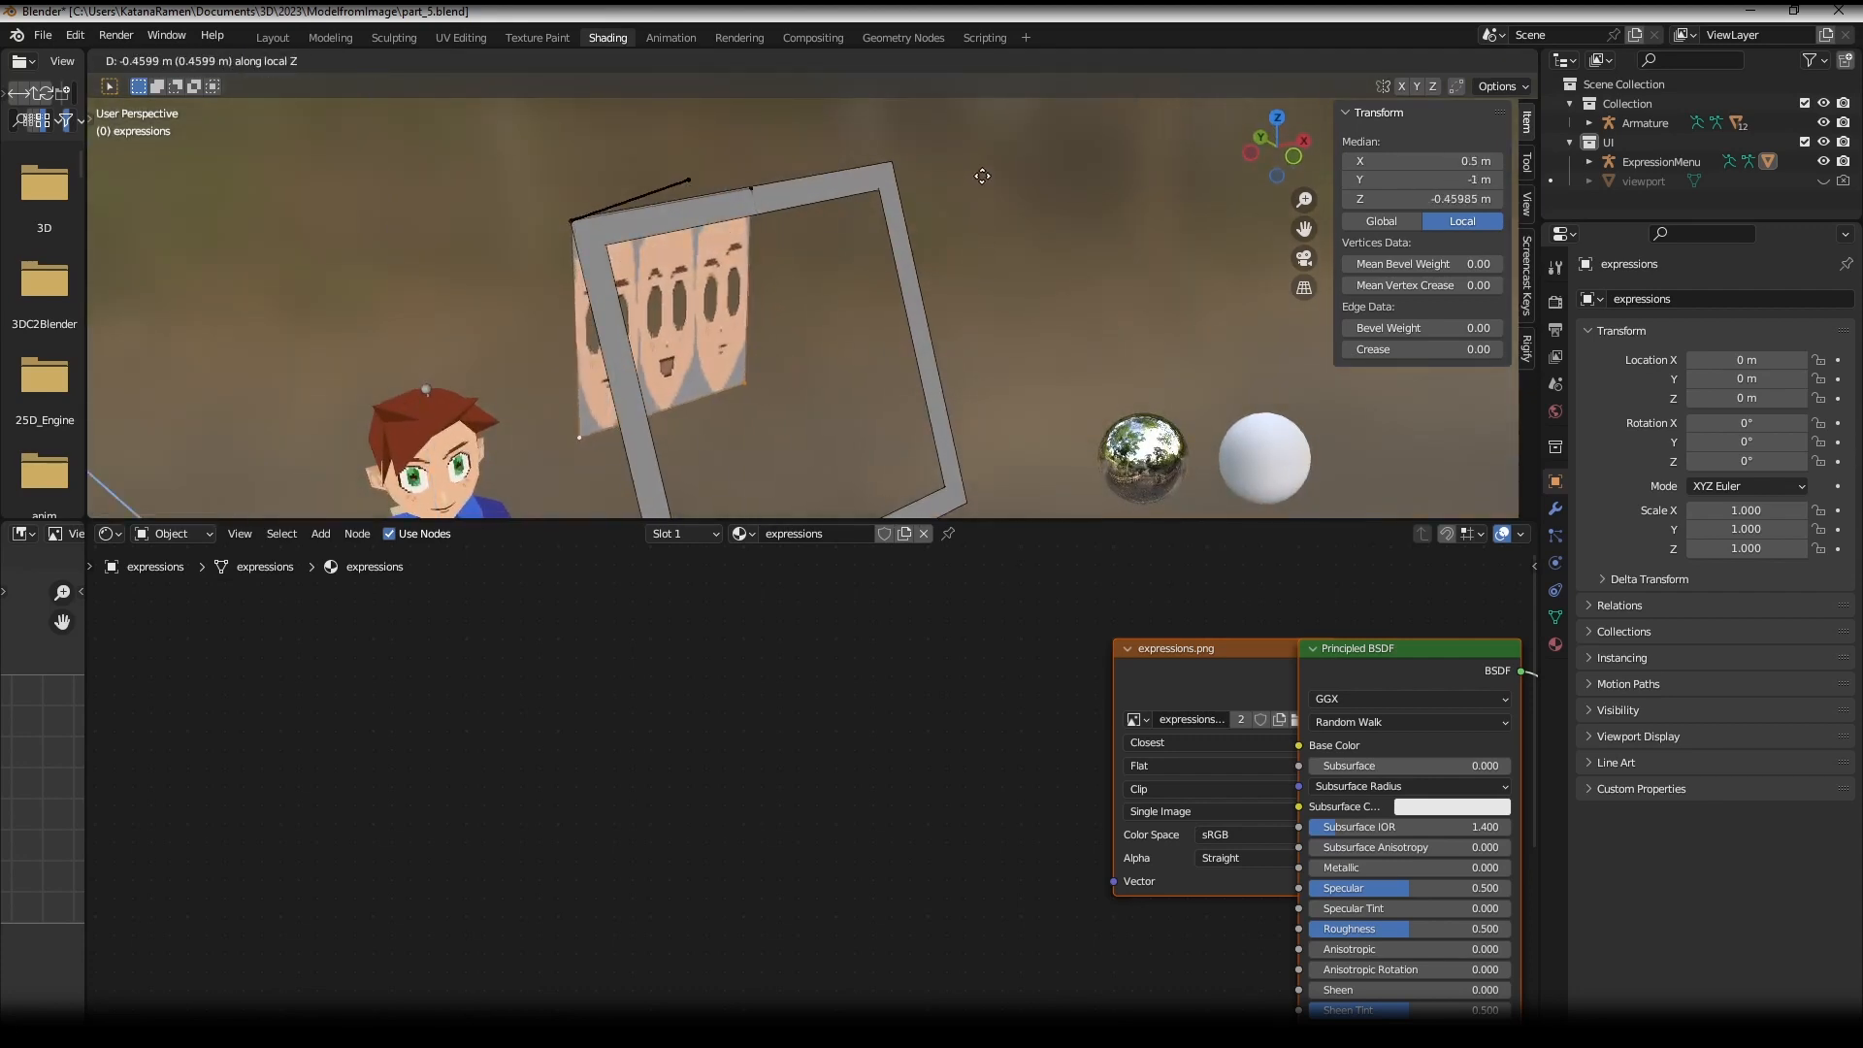
key("y")
key("y")
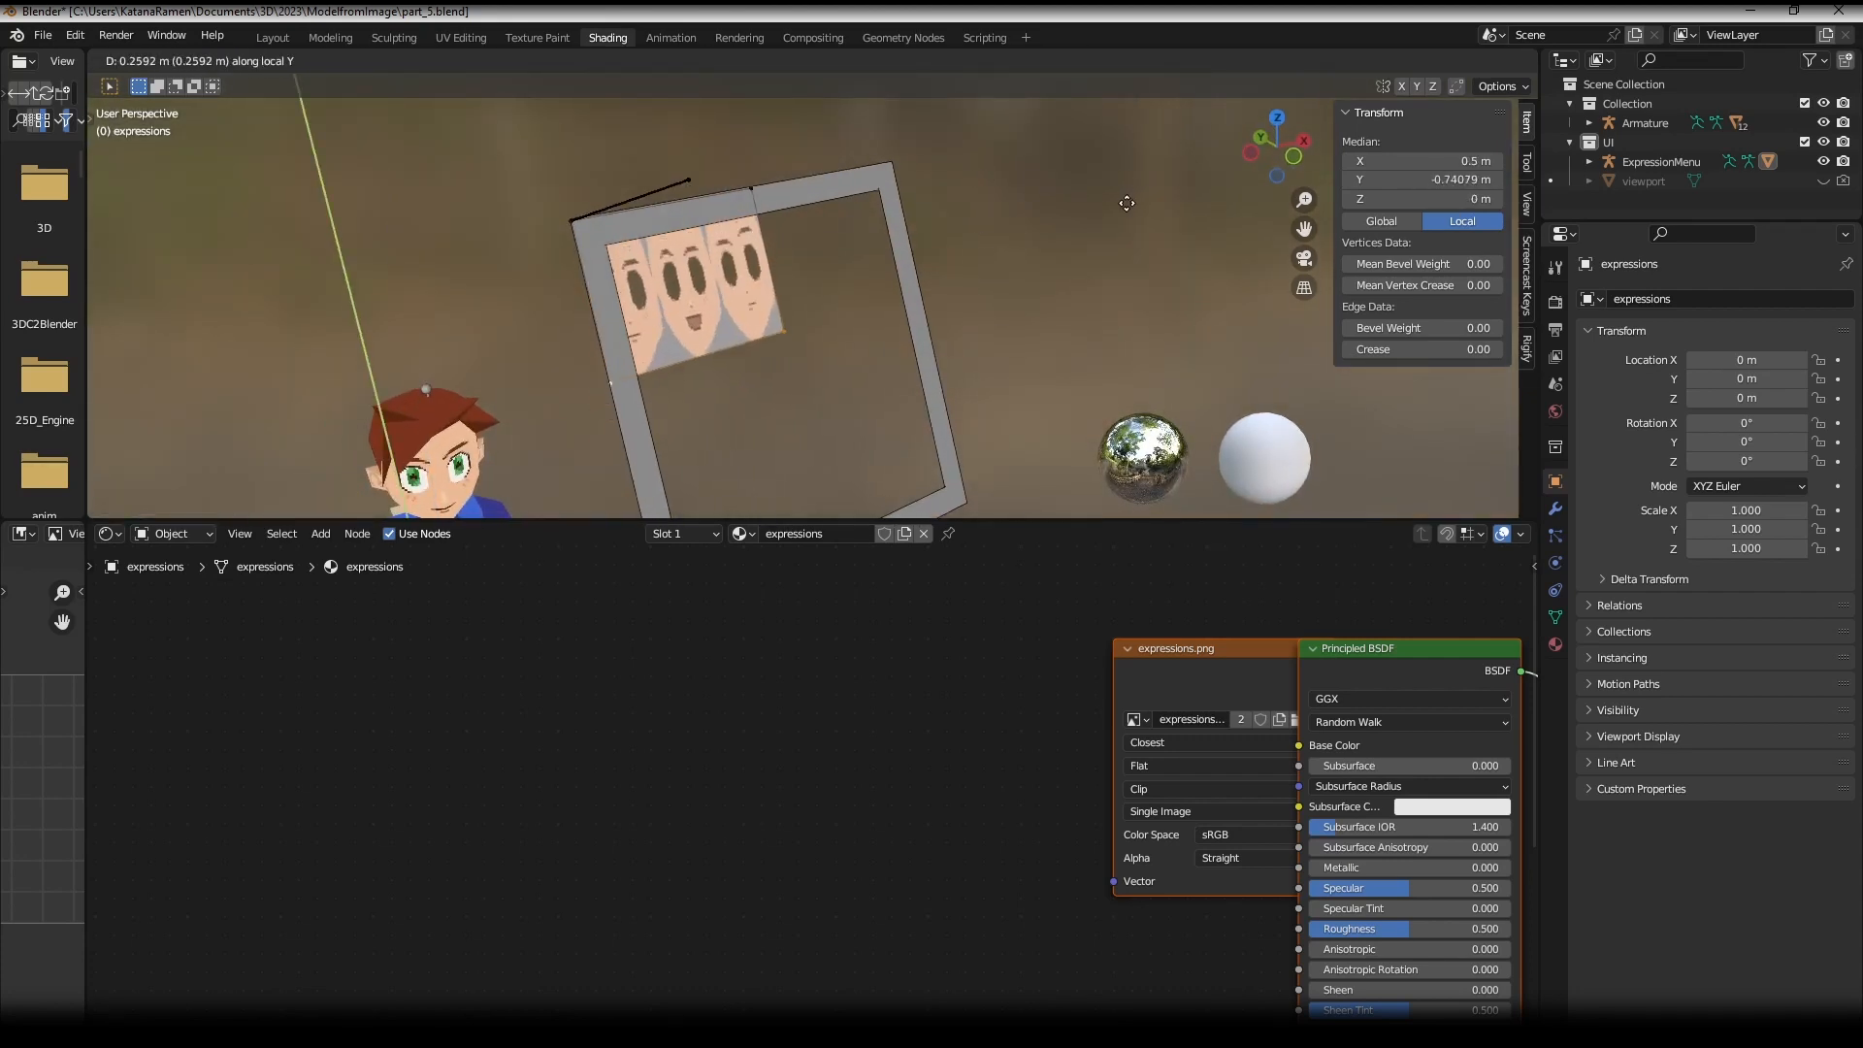
left_click(1130, 156)
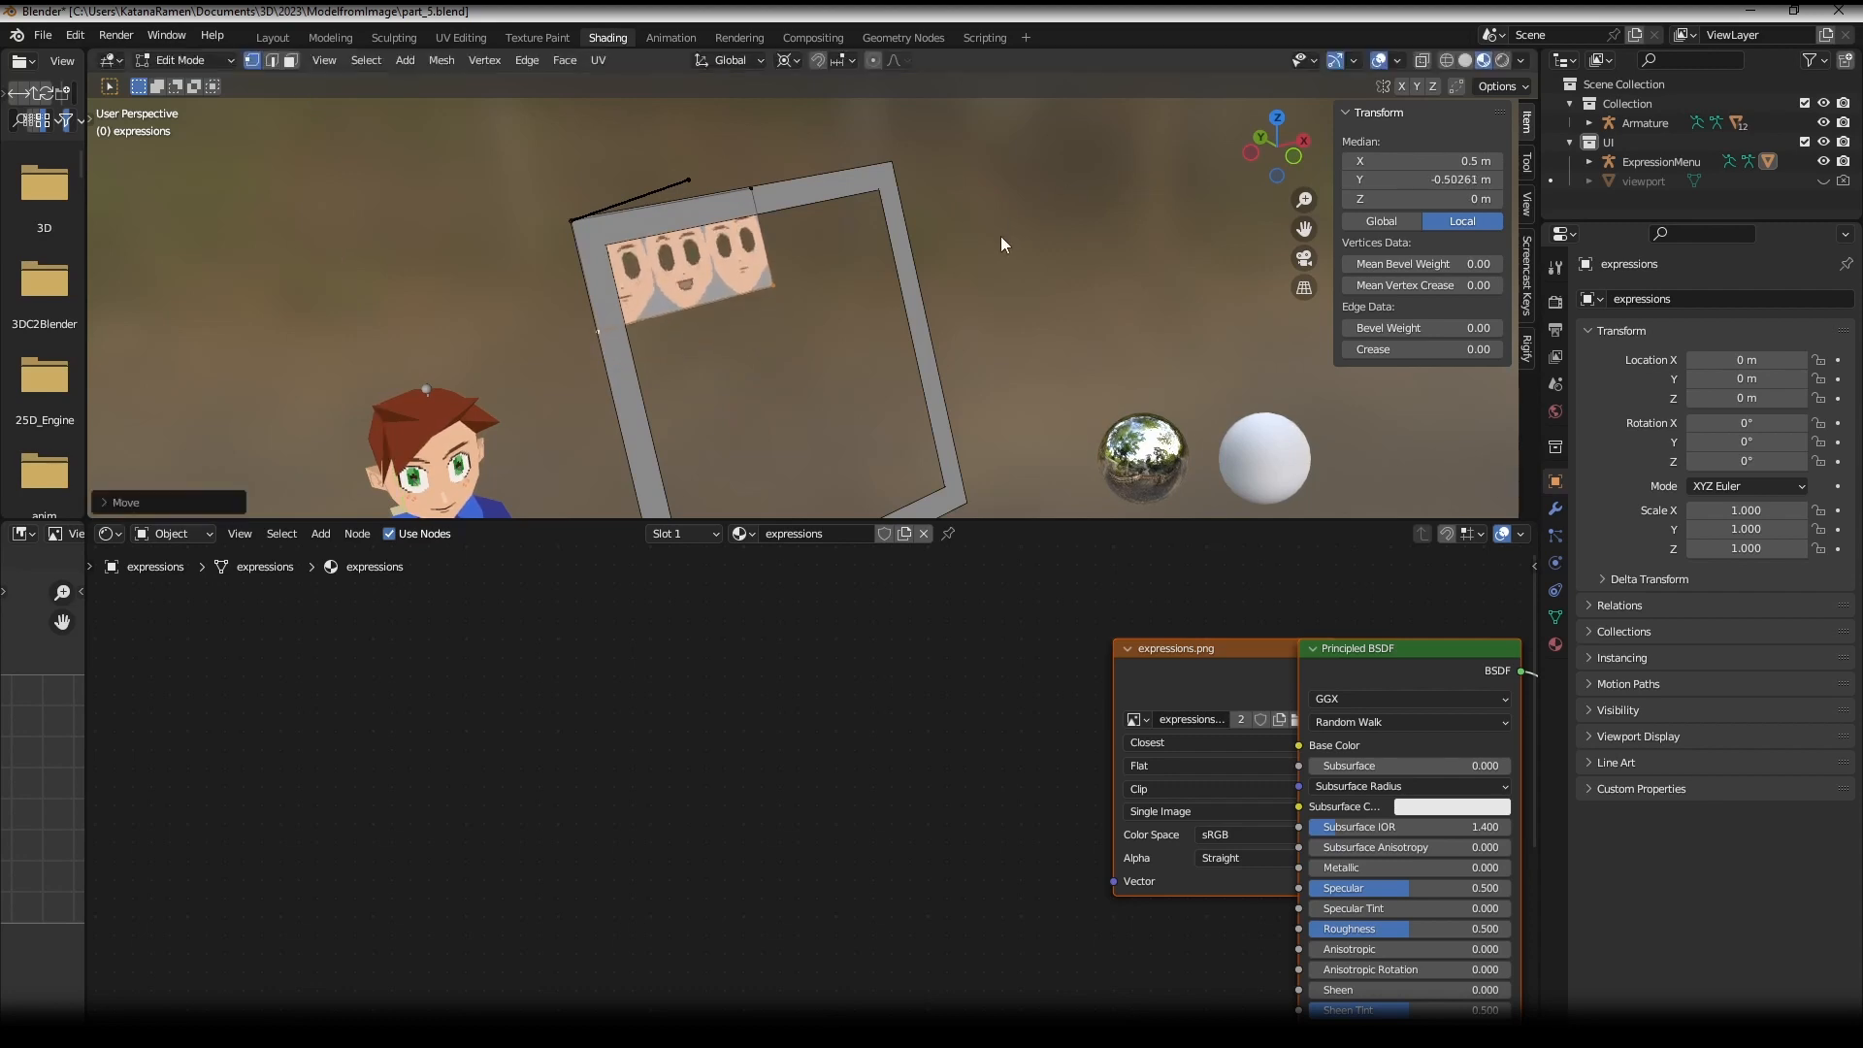
key("Tab")
- Import expressions.png again as a second image plane for comparison
scroll(900, 389, "down", 3)
middle_click_drag(898, 388, 827, 417)
left_click(42, 34)
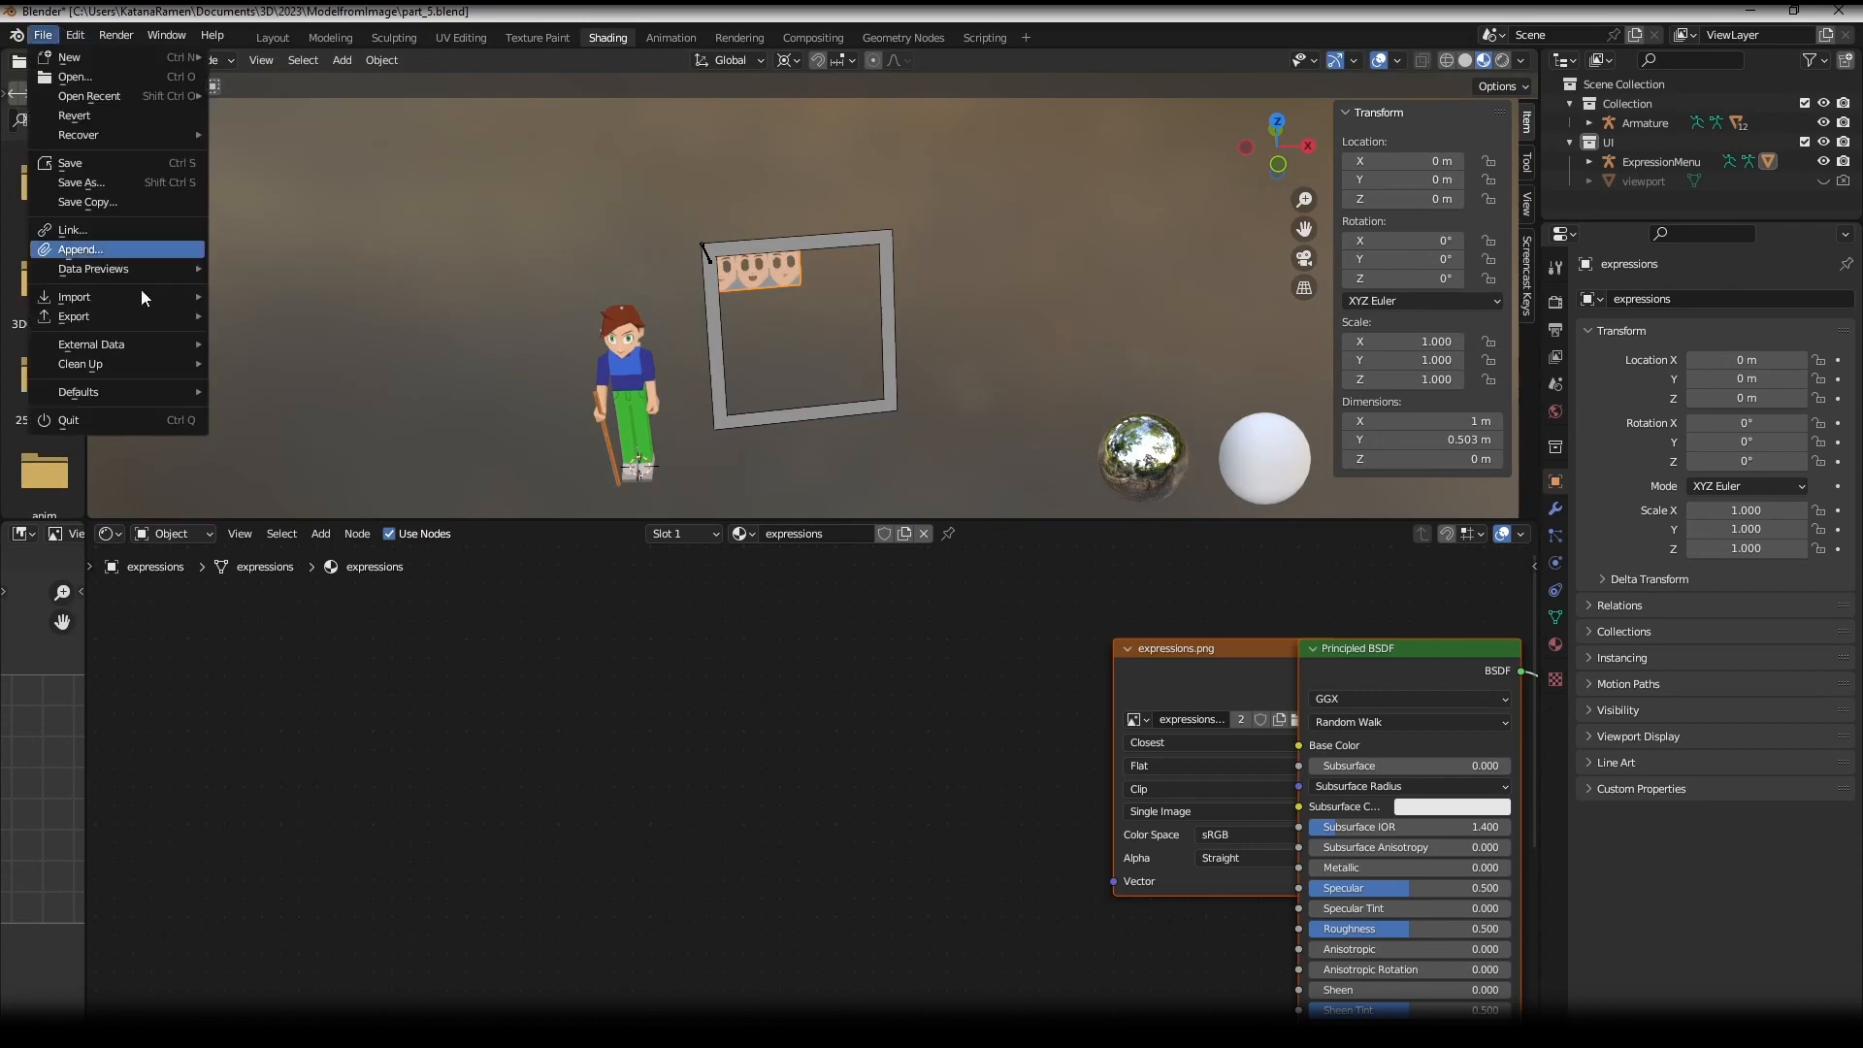
mouse_move(142, 292)
left_click(291, 580)
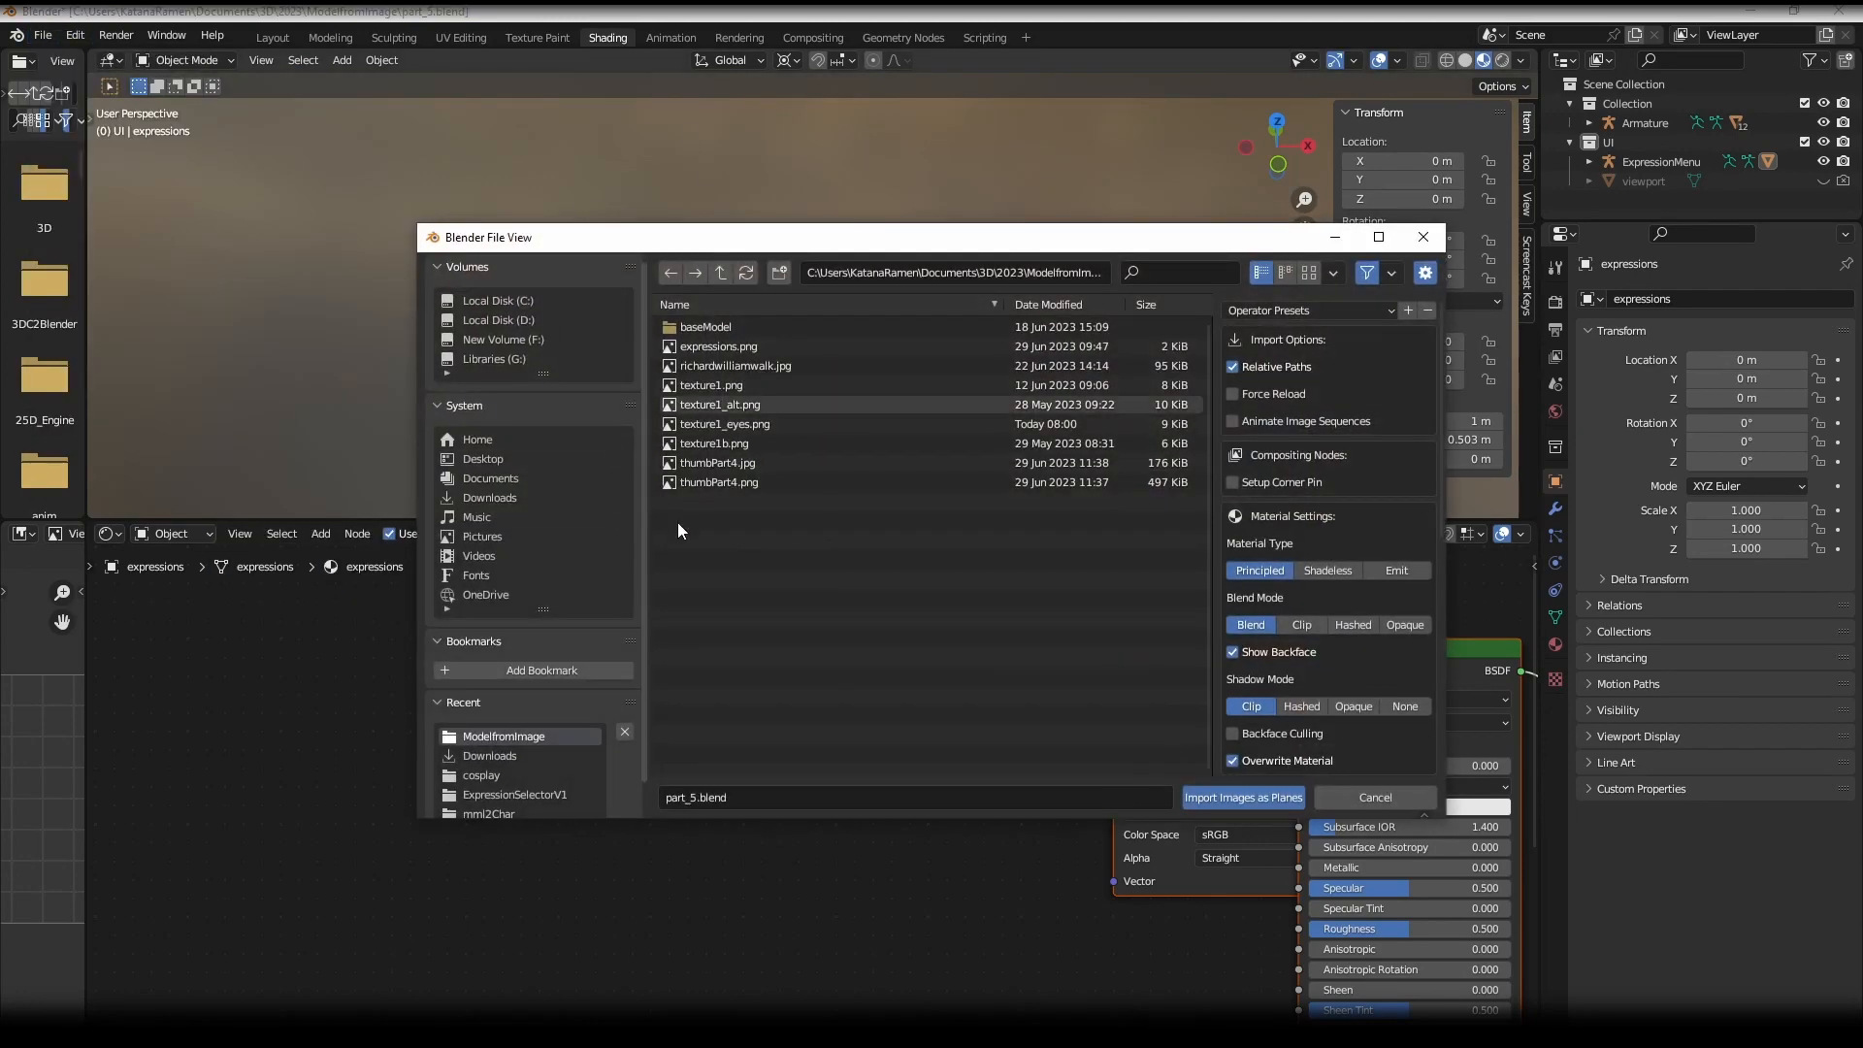
double_click(726, 346)
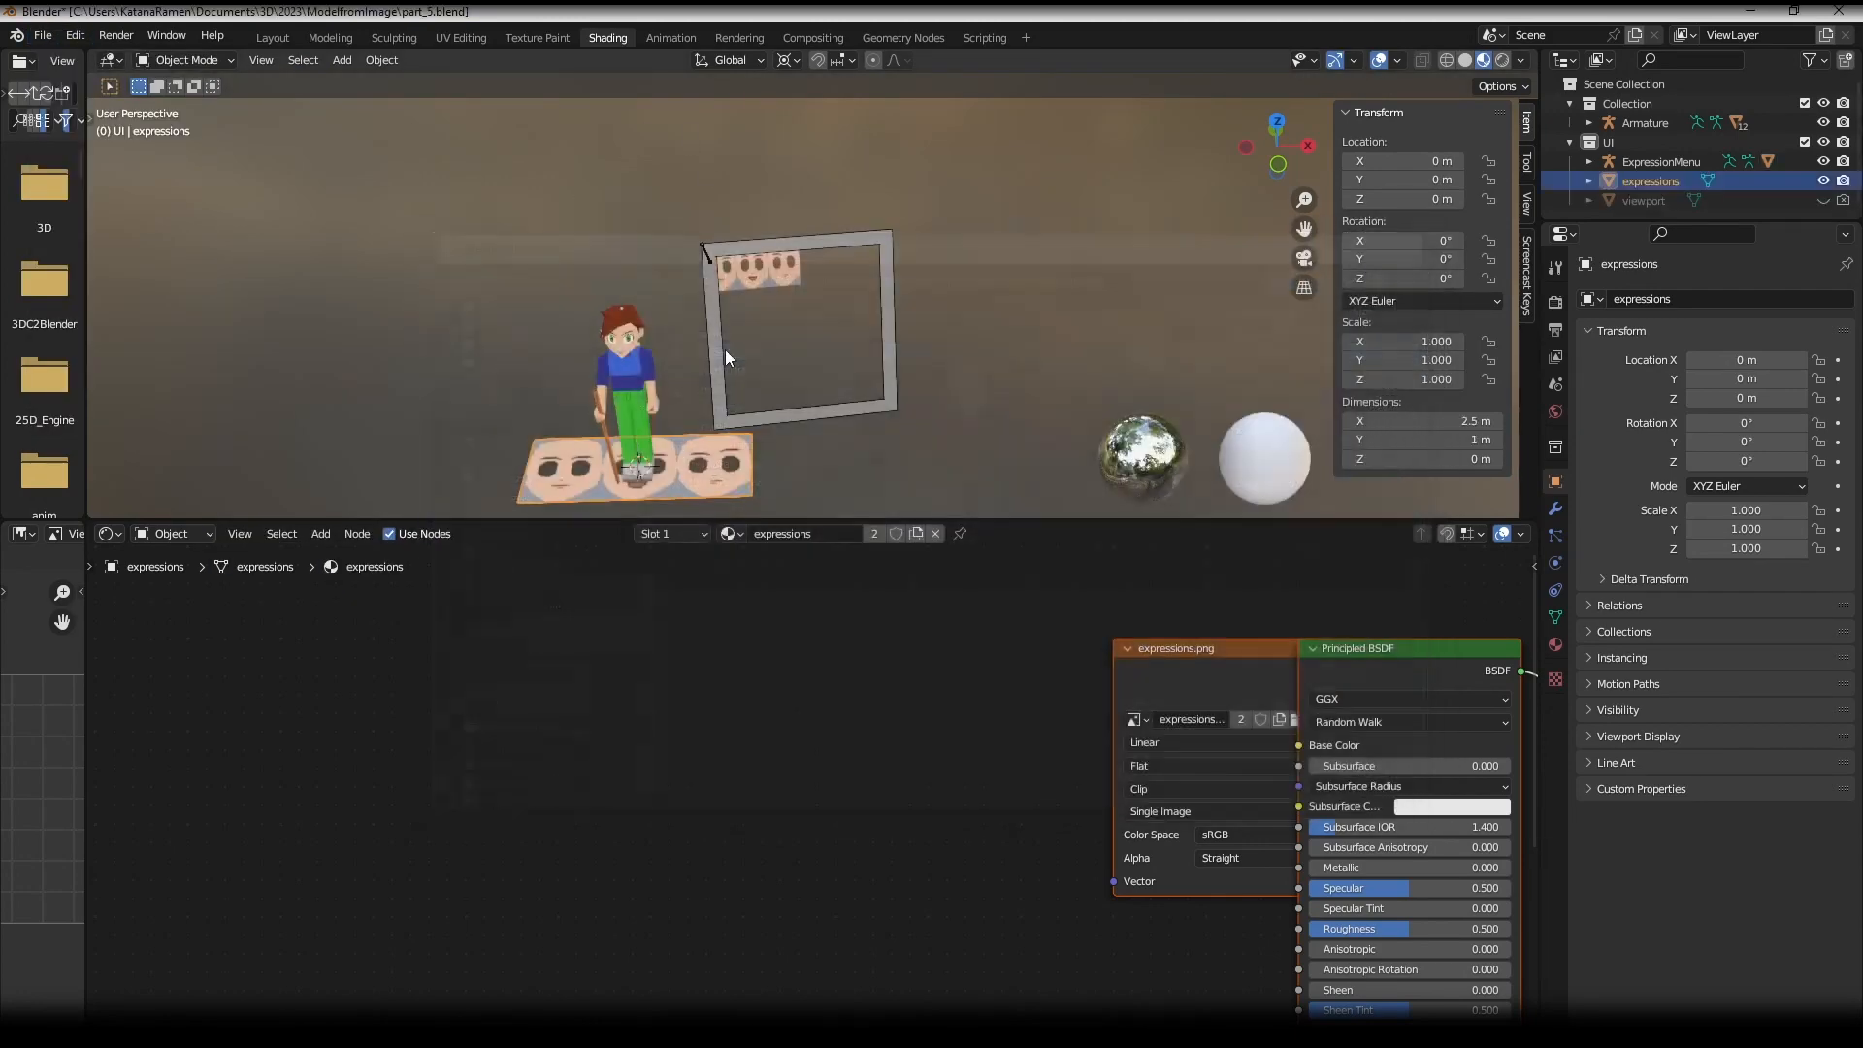
middle_click_drag(725, 349, 865, 386)
- Examine the local coordinates of the newly imported plane's right-edge vertices in Edit Mode
key("Tab")
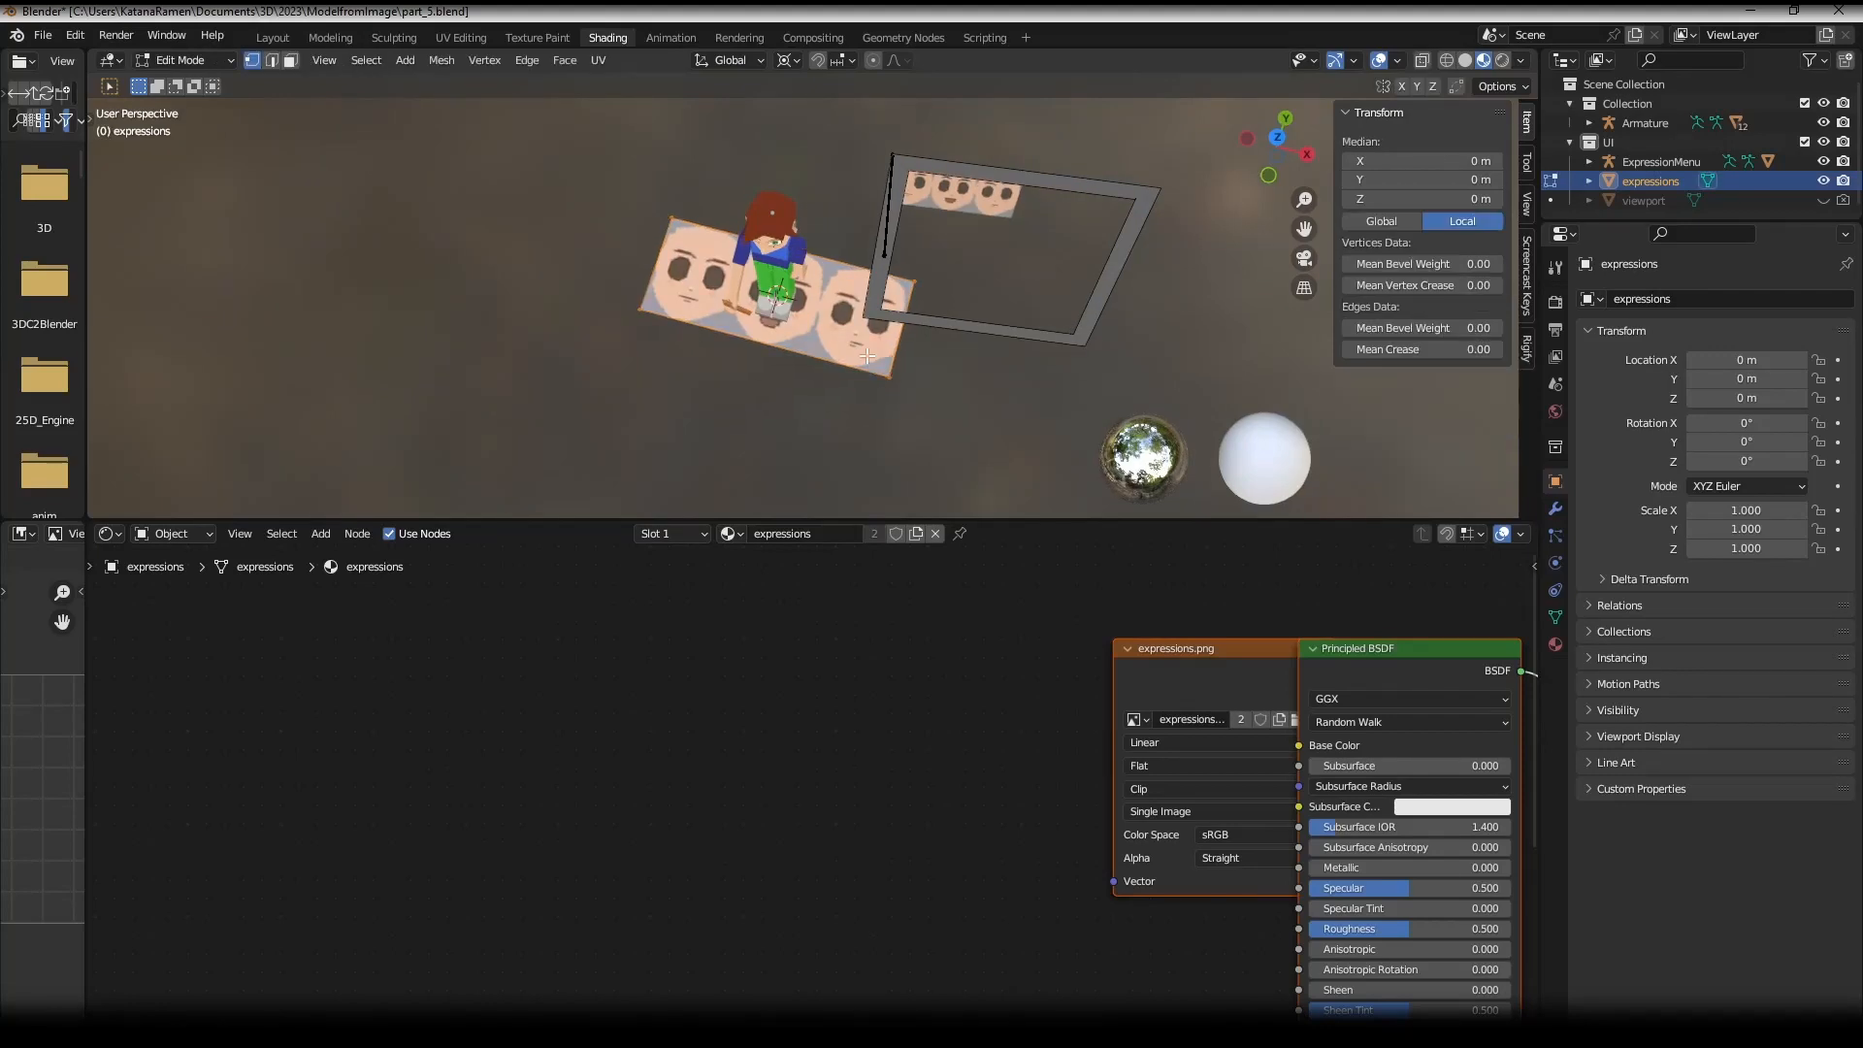
left_click(920, 293, "shift")
middle_click_drag(859, 313, 899, 262)
scroll(914, 350, "up", 2)
scroll(1141, 282, "up", 1)
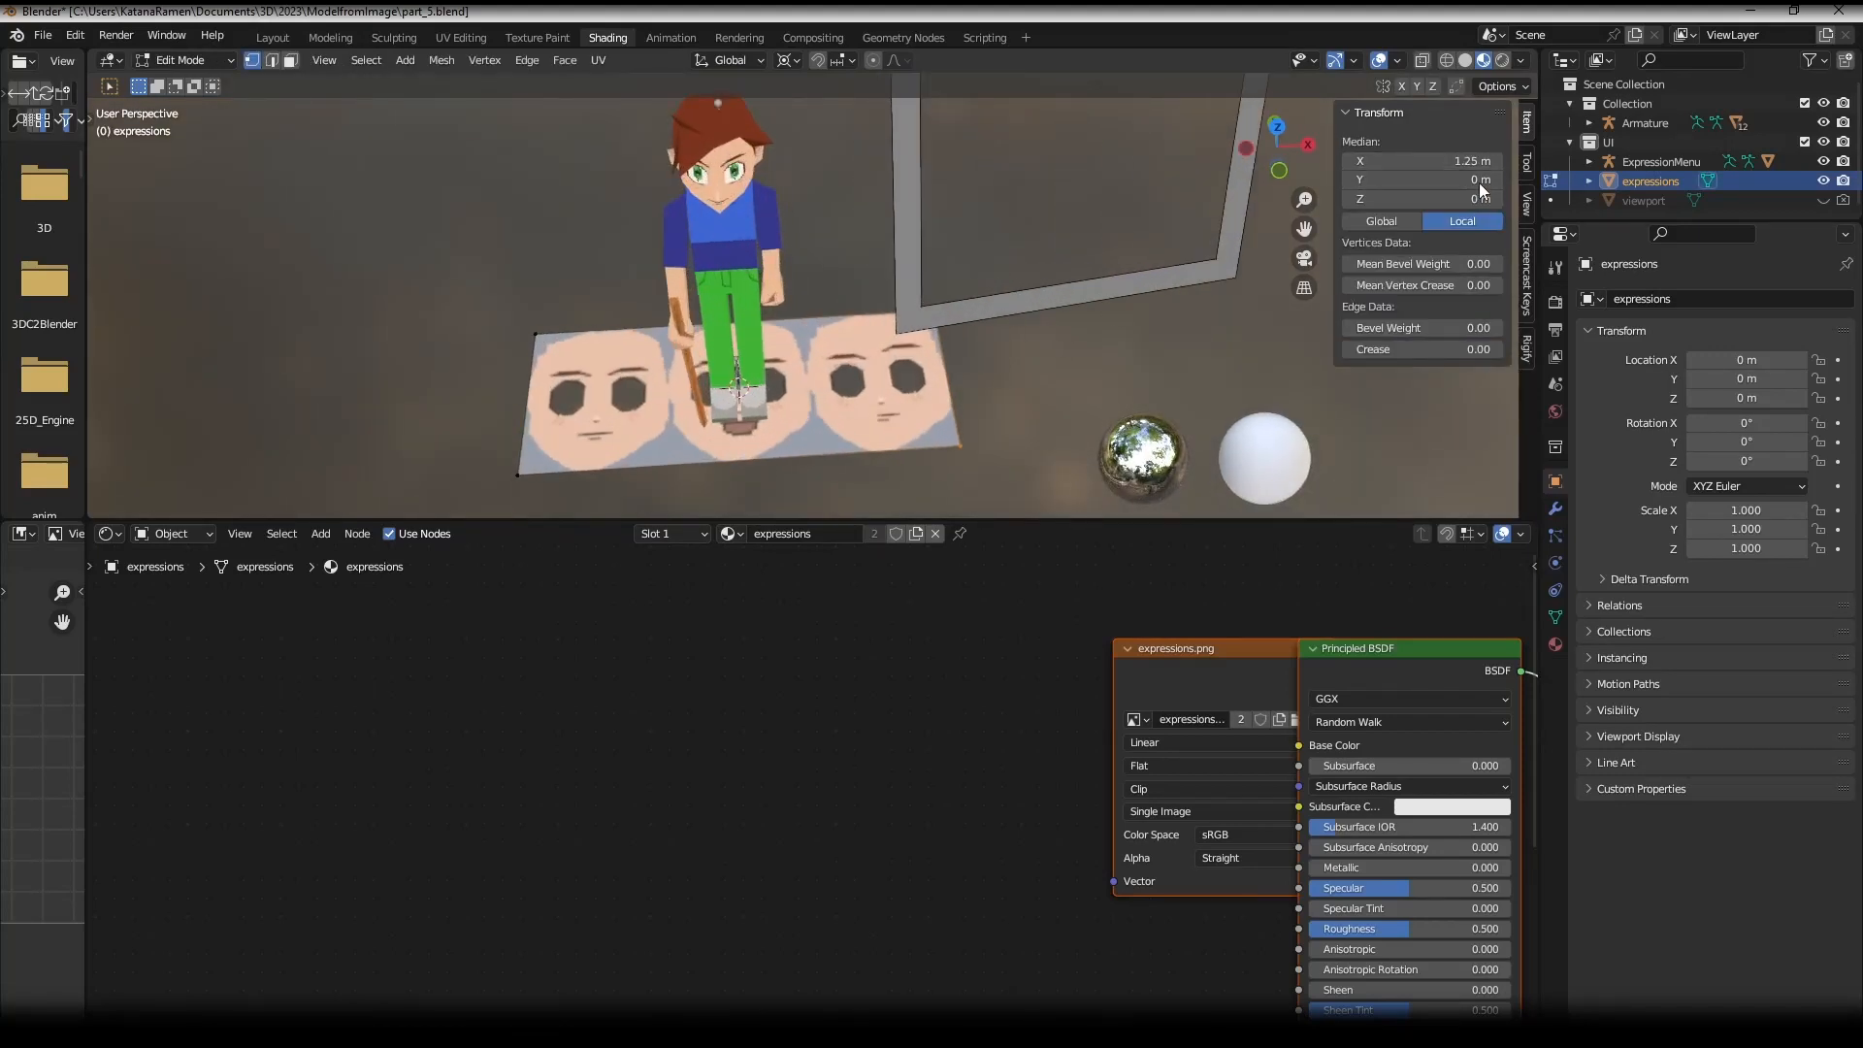
- Try to scale corner vertices of the imported plane along the global X axis
left_click(974, 319)
left_click(946, 430)
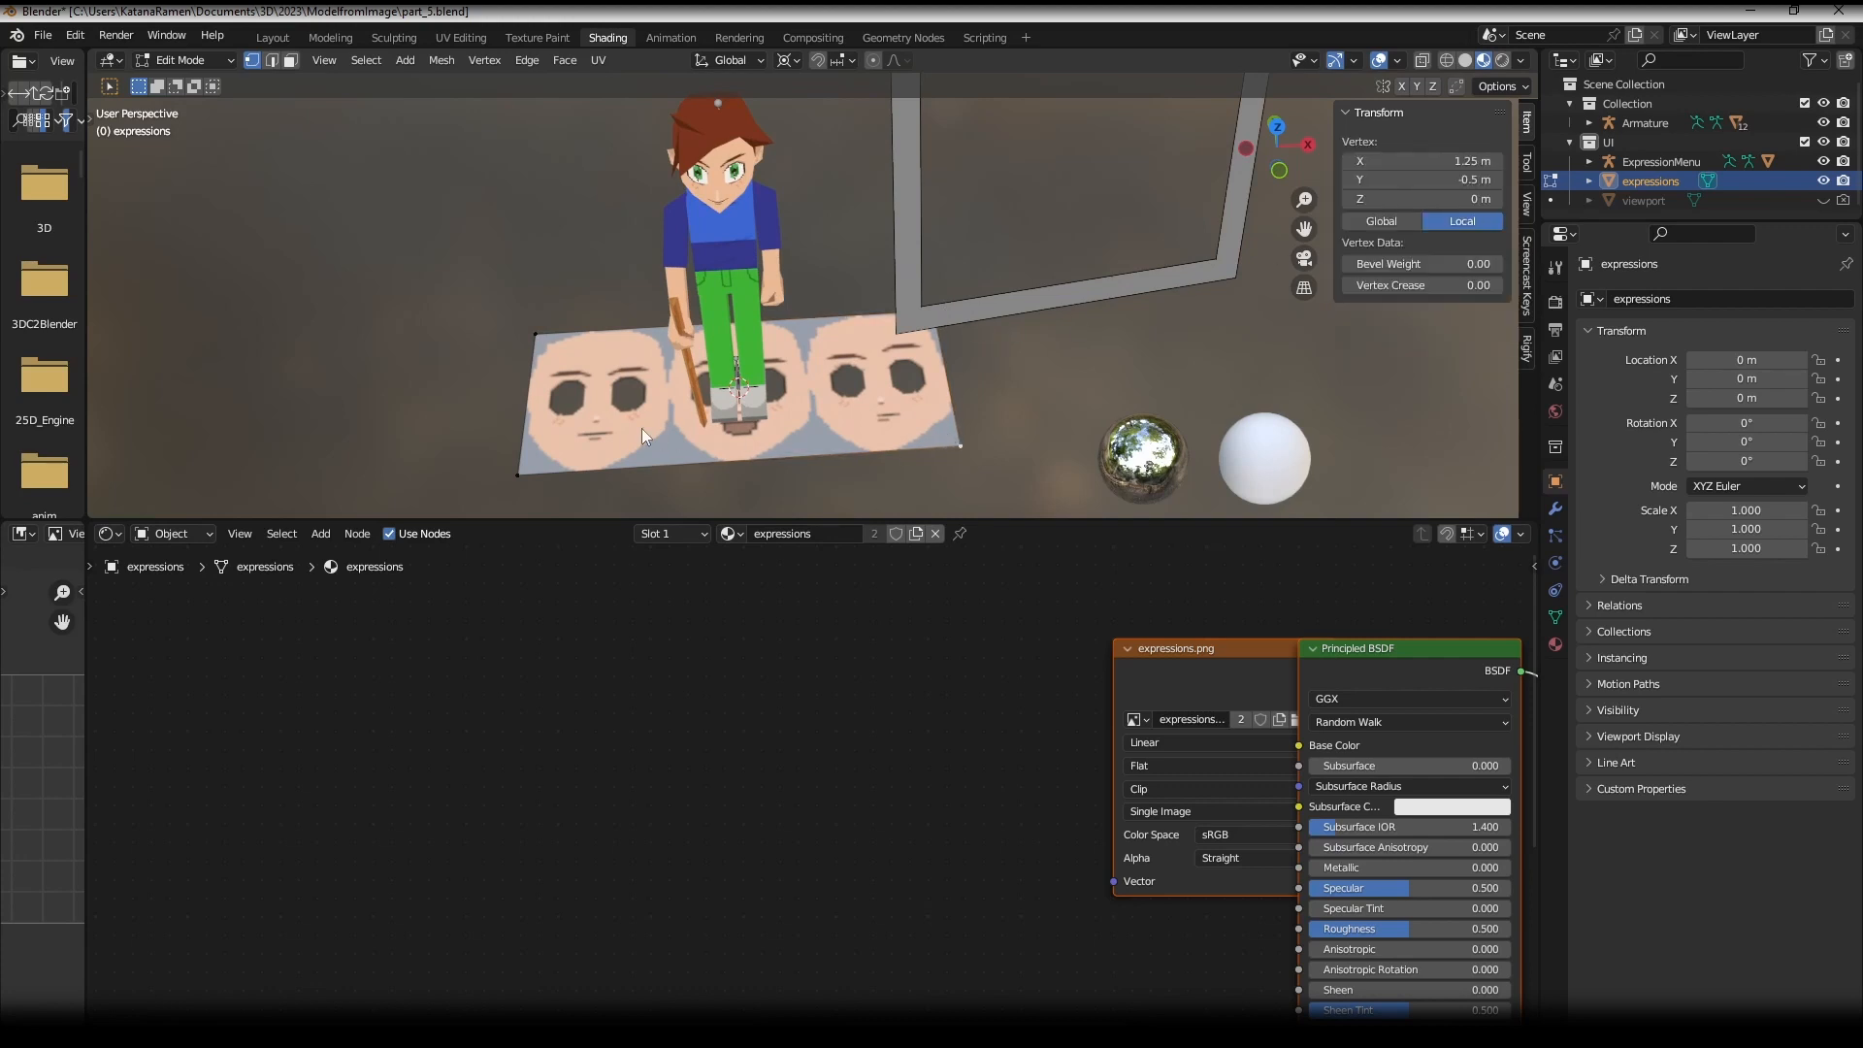
left_click(534, 331, "ctrl")
key("s")
key("x")
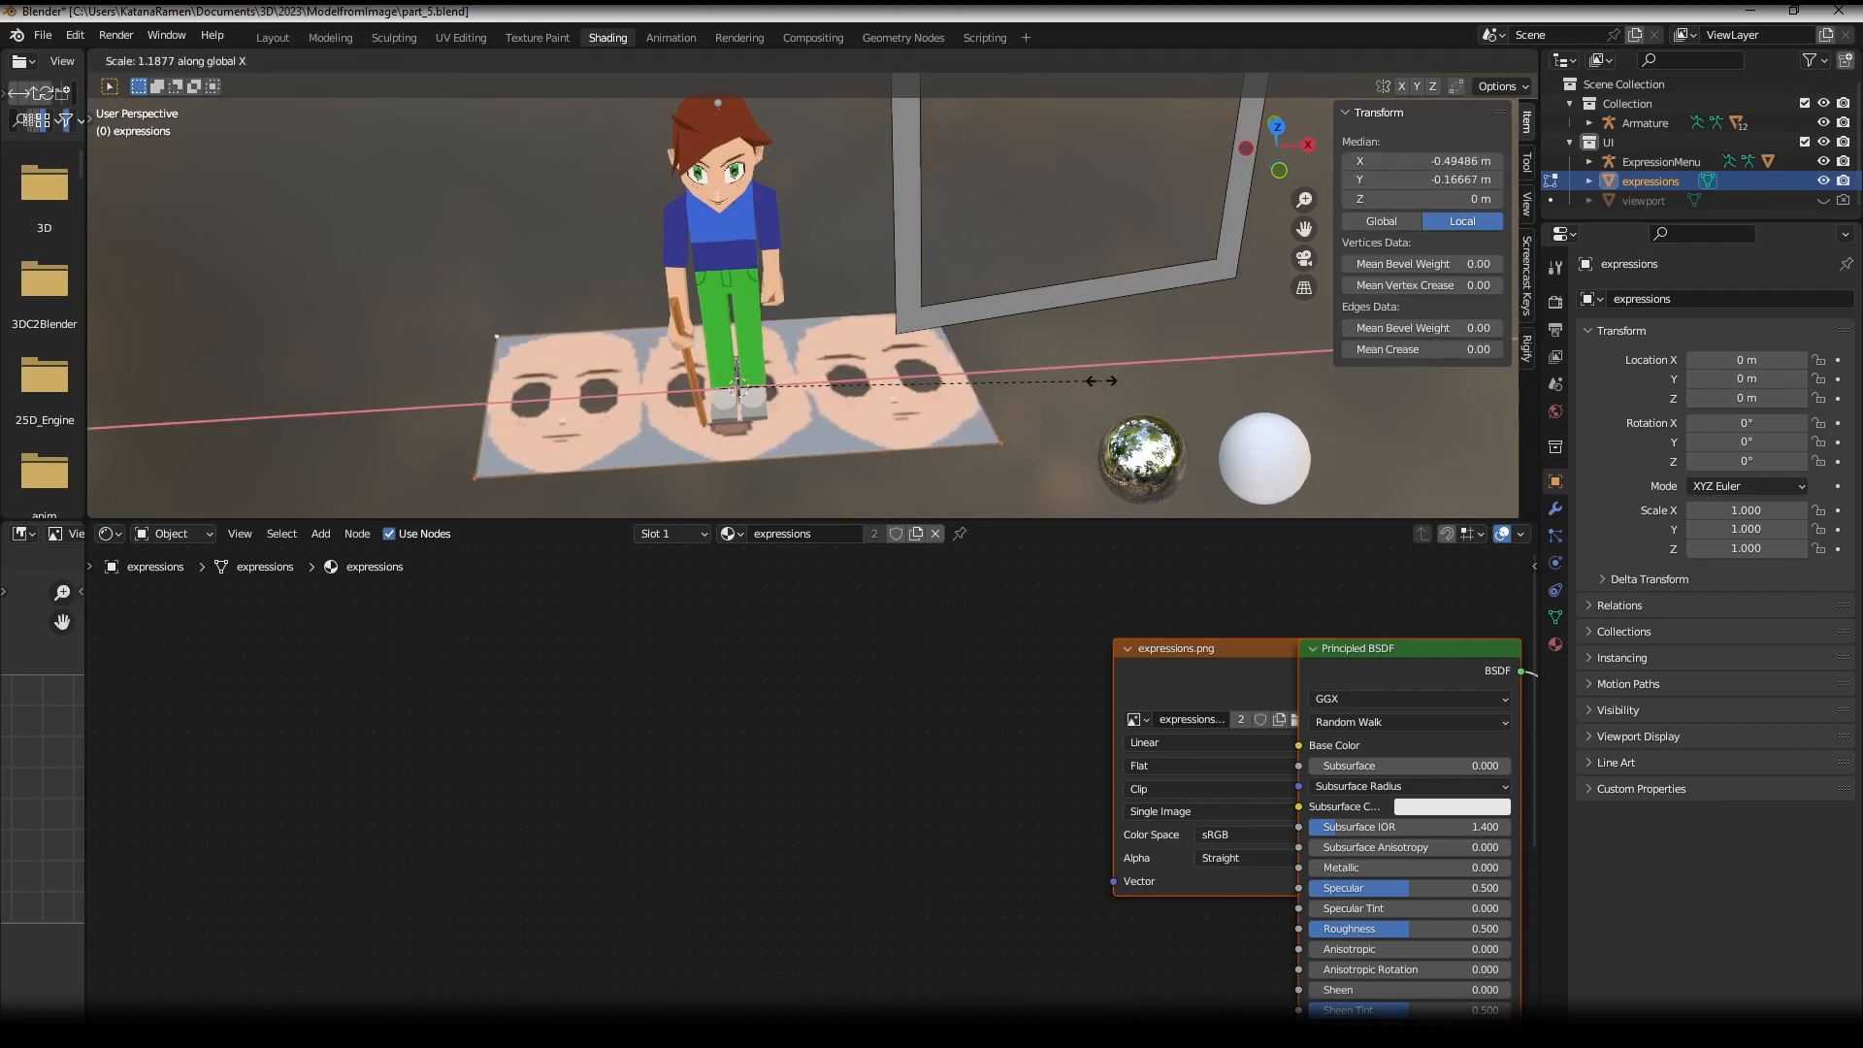
right_click(1101, 381)
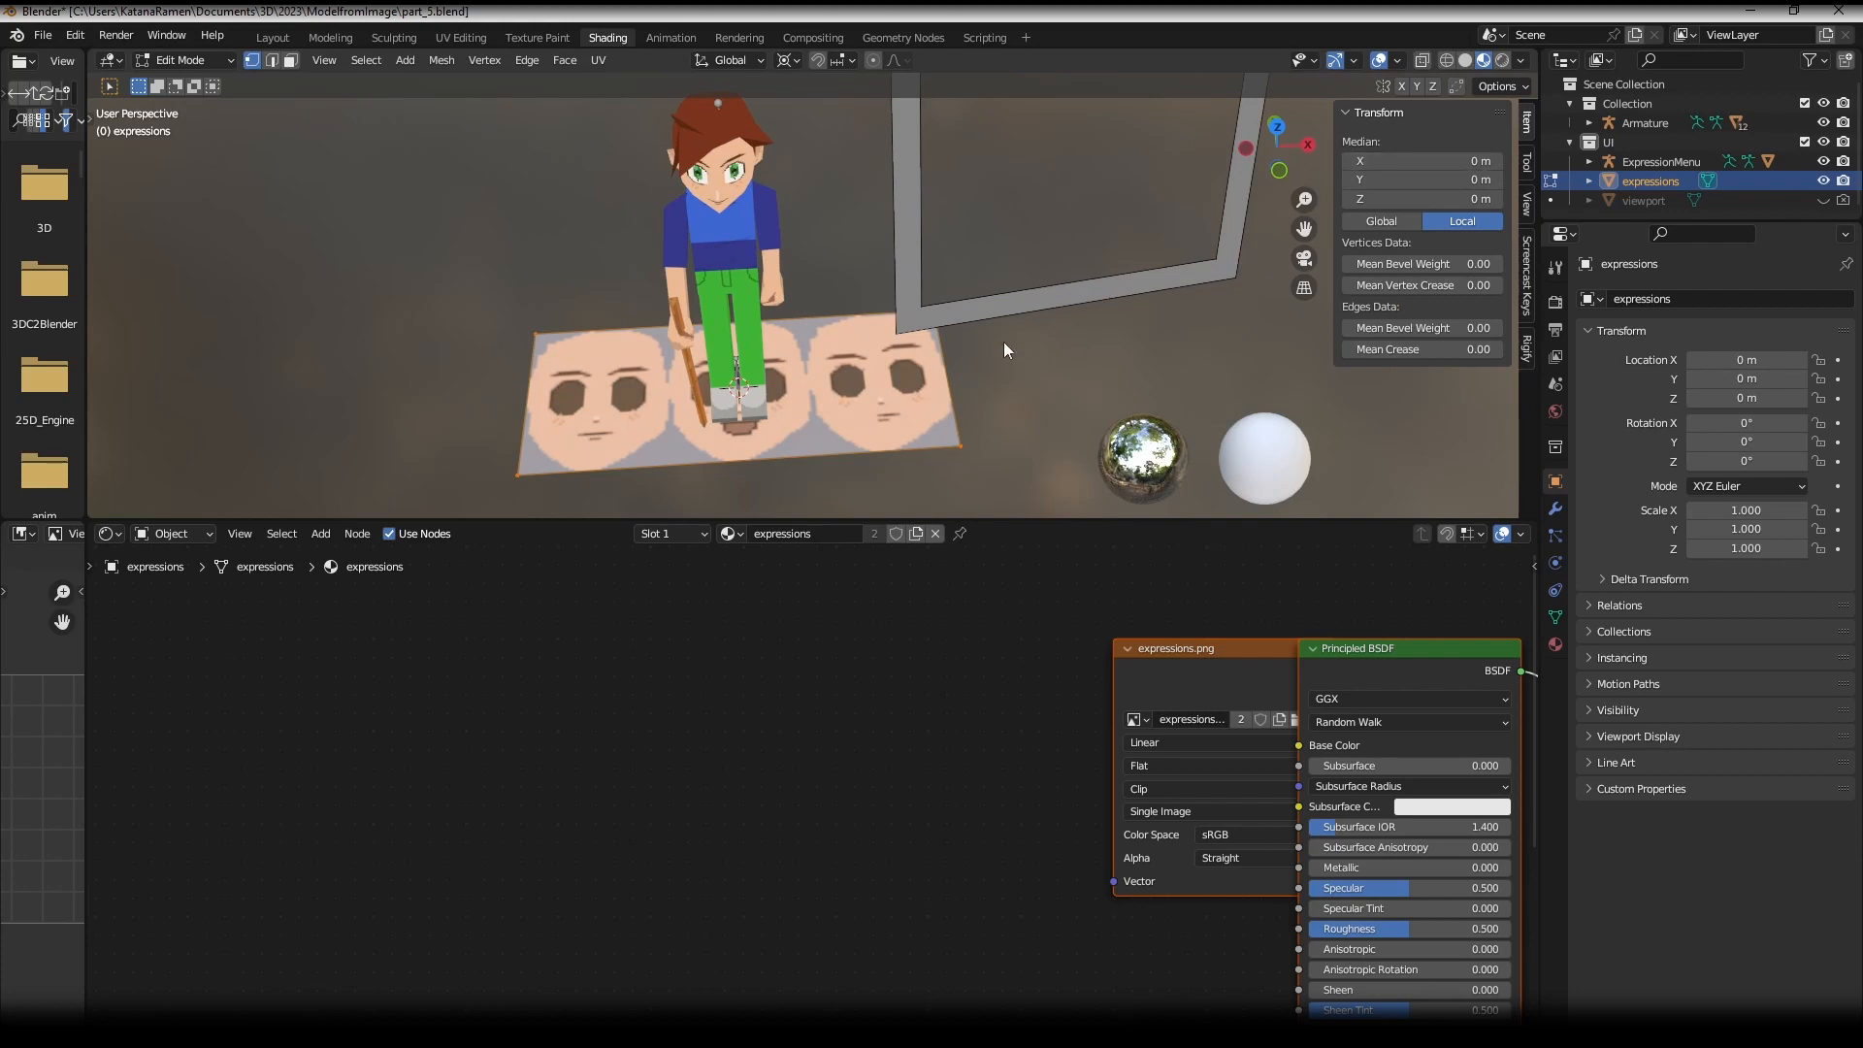
- Select the imported plane's left-edge vertices and try to move them along the global Y axis
key("Tab")
scroll(932, 373, "down", 1)
middle_click_drag(935, 342, 898, 379)
scroll(899, 378, "up", 1)
key("Tab")
left_click(530, 339)
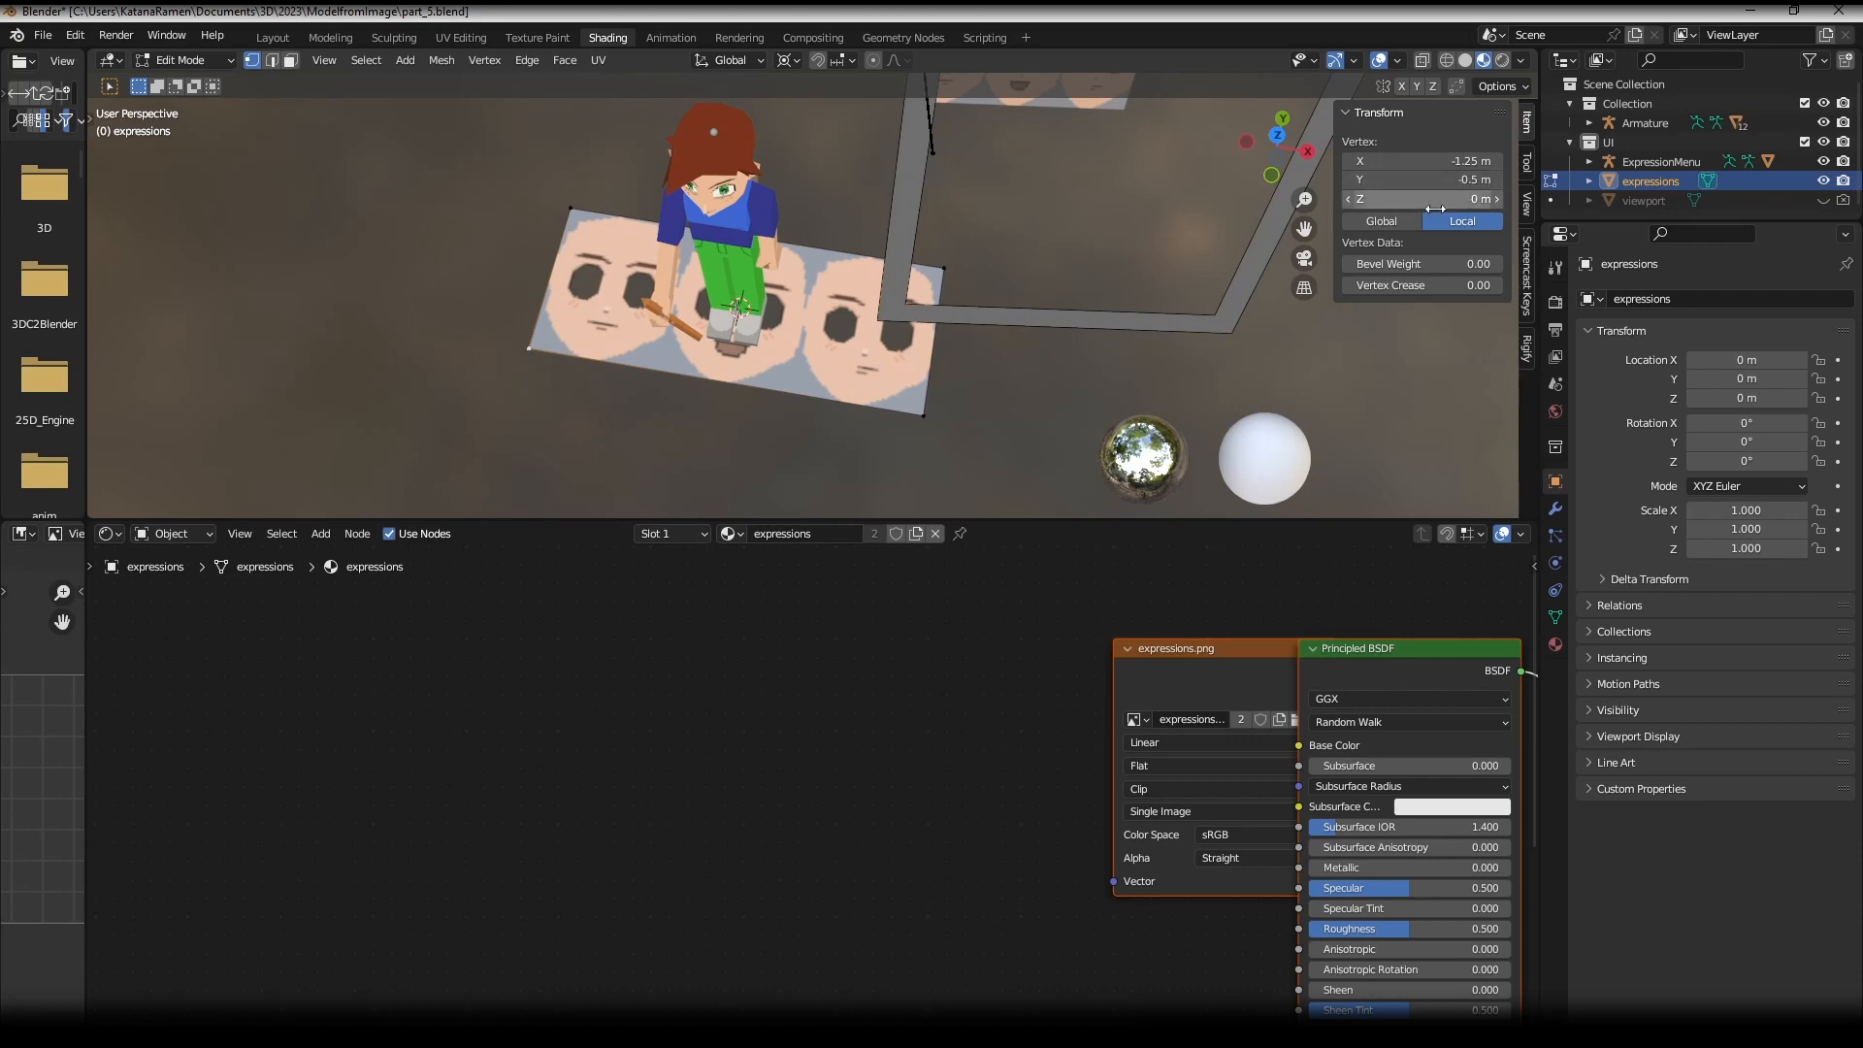
middle_click_drag(755, 348, 953, 283)
middle_click_drag(961, 382, 976, 239, "shift")
left_click(722, 425, "shift")
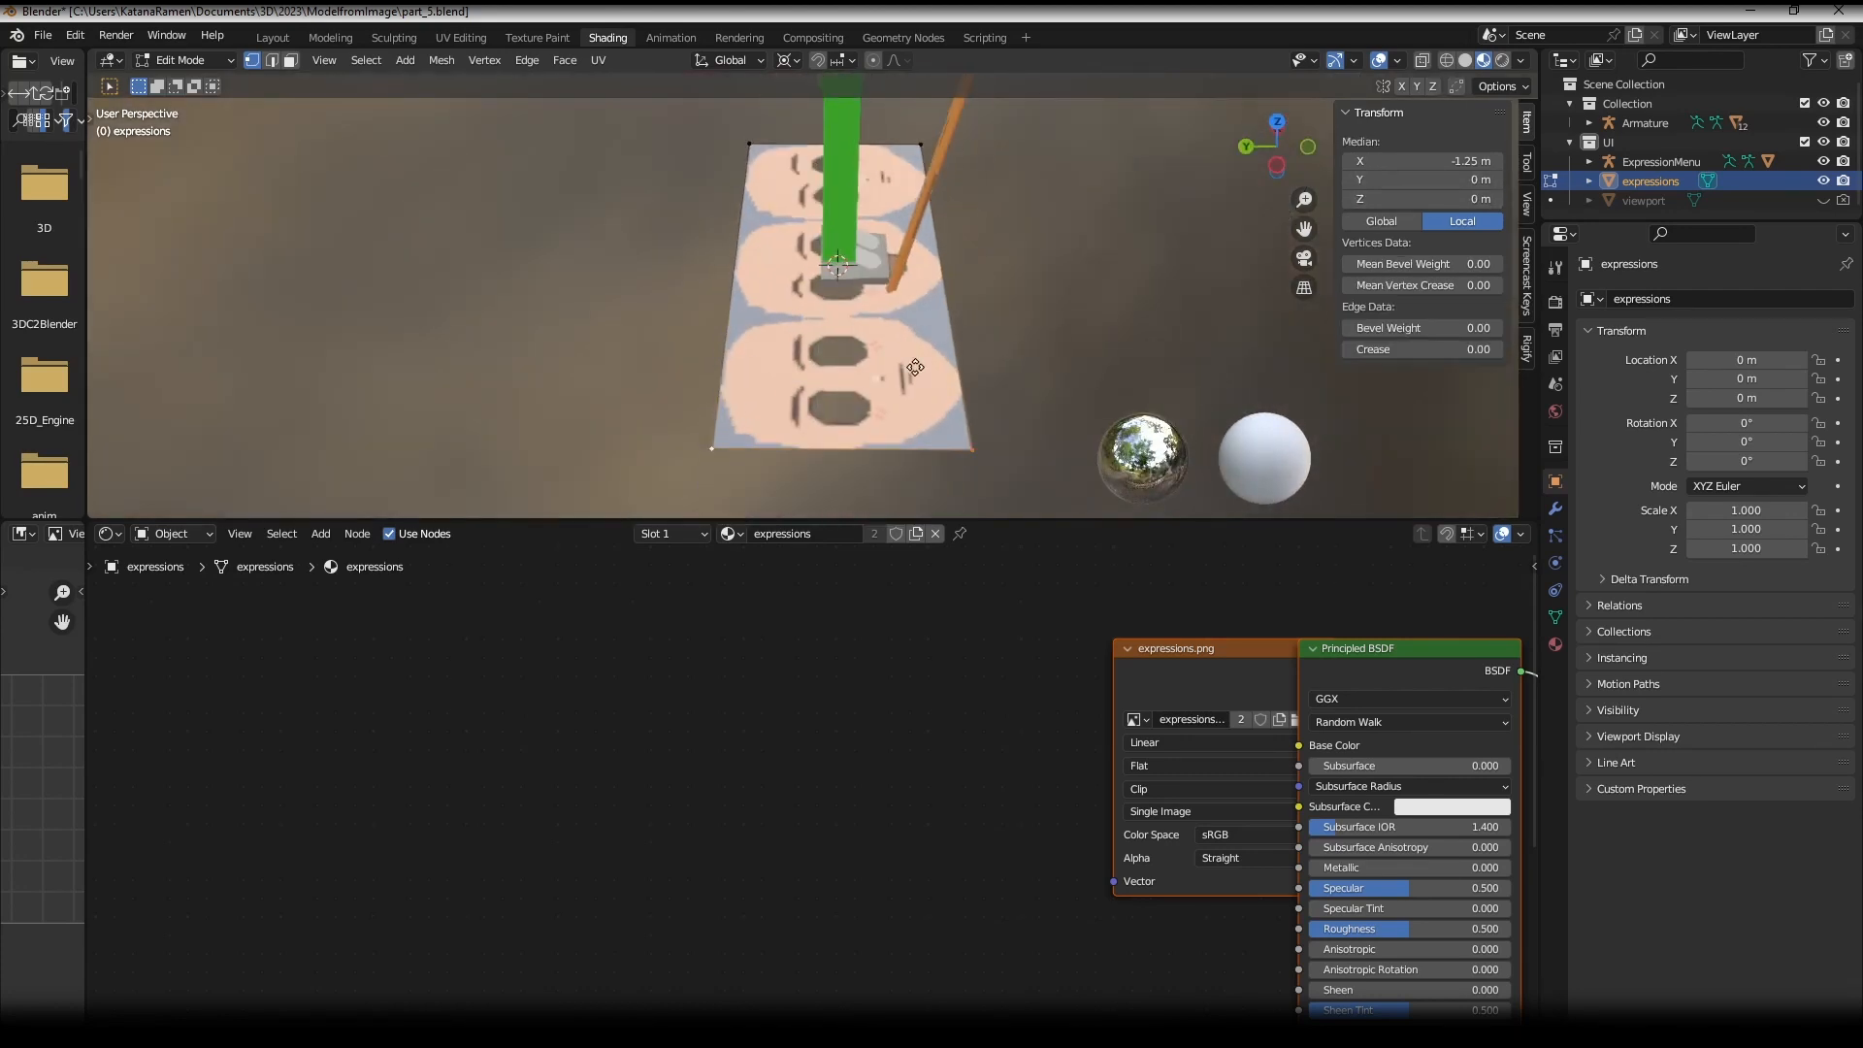
key("g")
key("y")
right_click(795, 330)
left_click(840, 268)
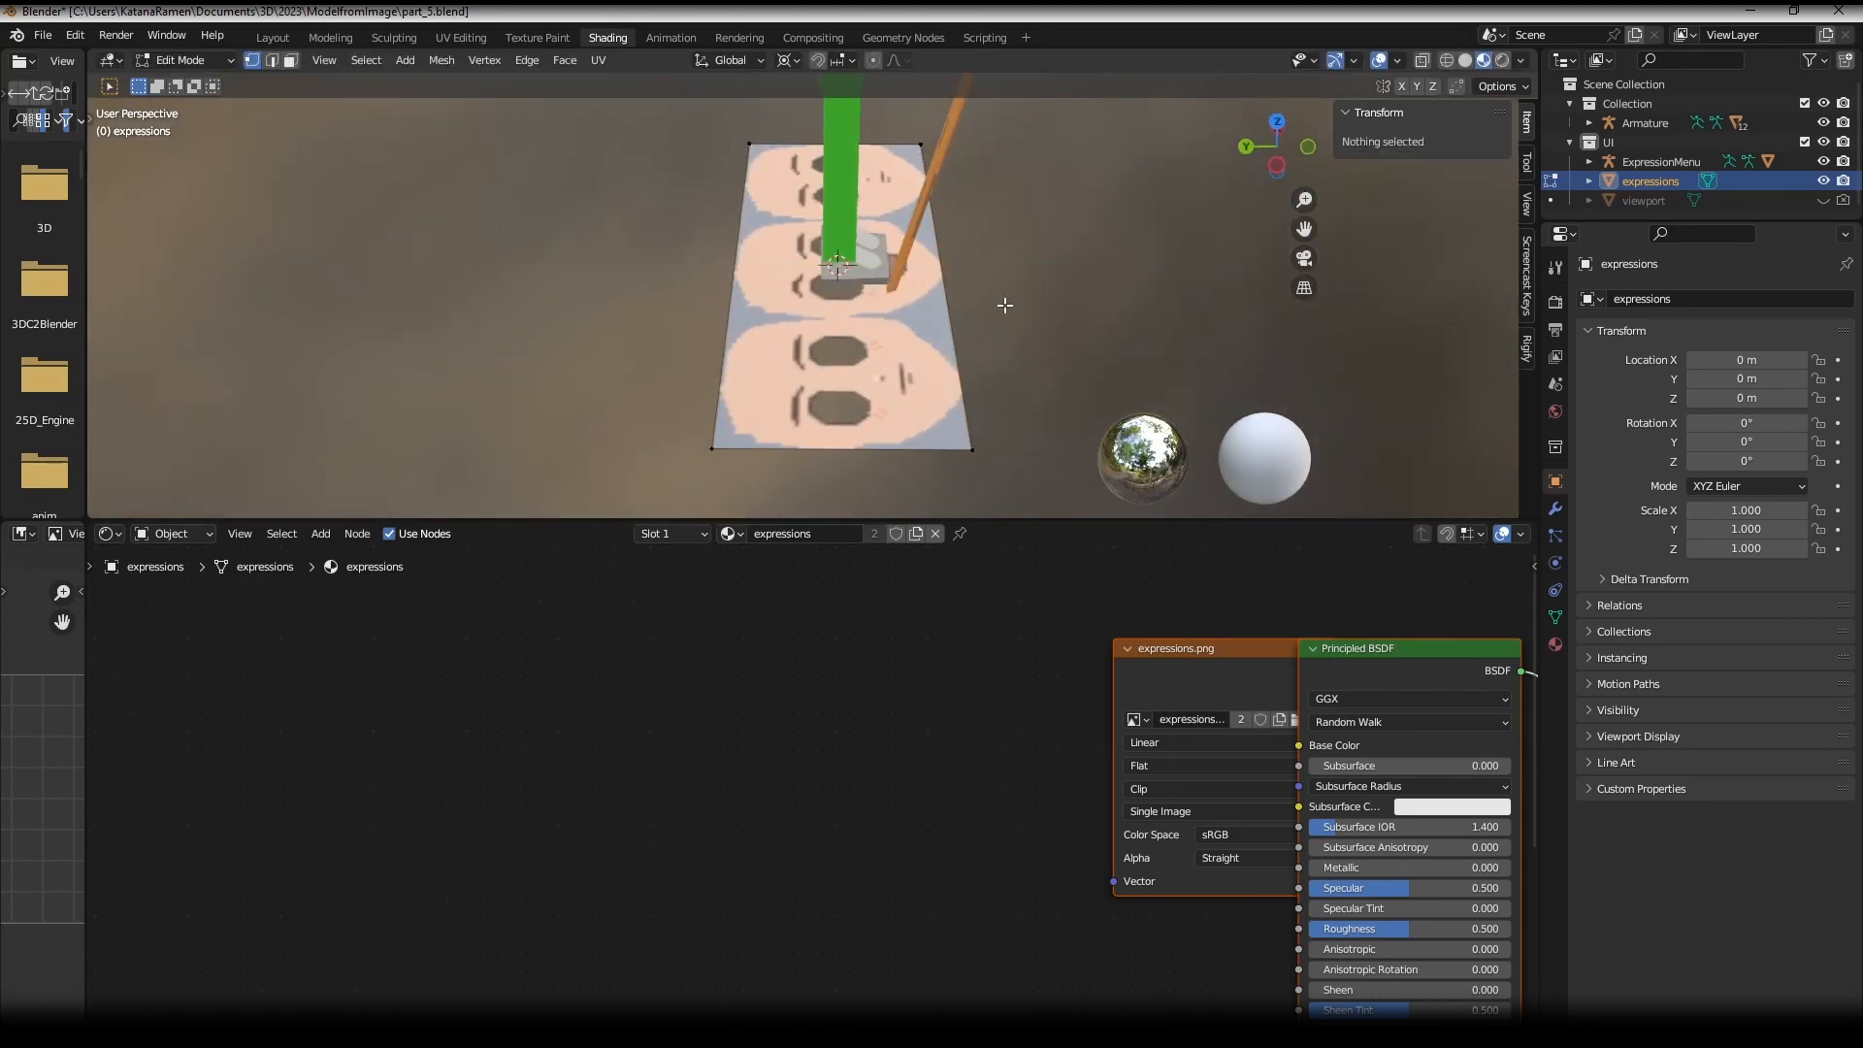
- Try to move the whole imported plane freely in Object Mode
middle_click_drag(1006, 305, 788, 267)
key("Tab")
key("g")
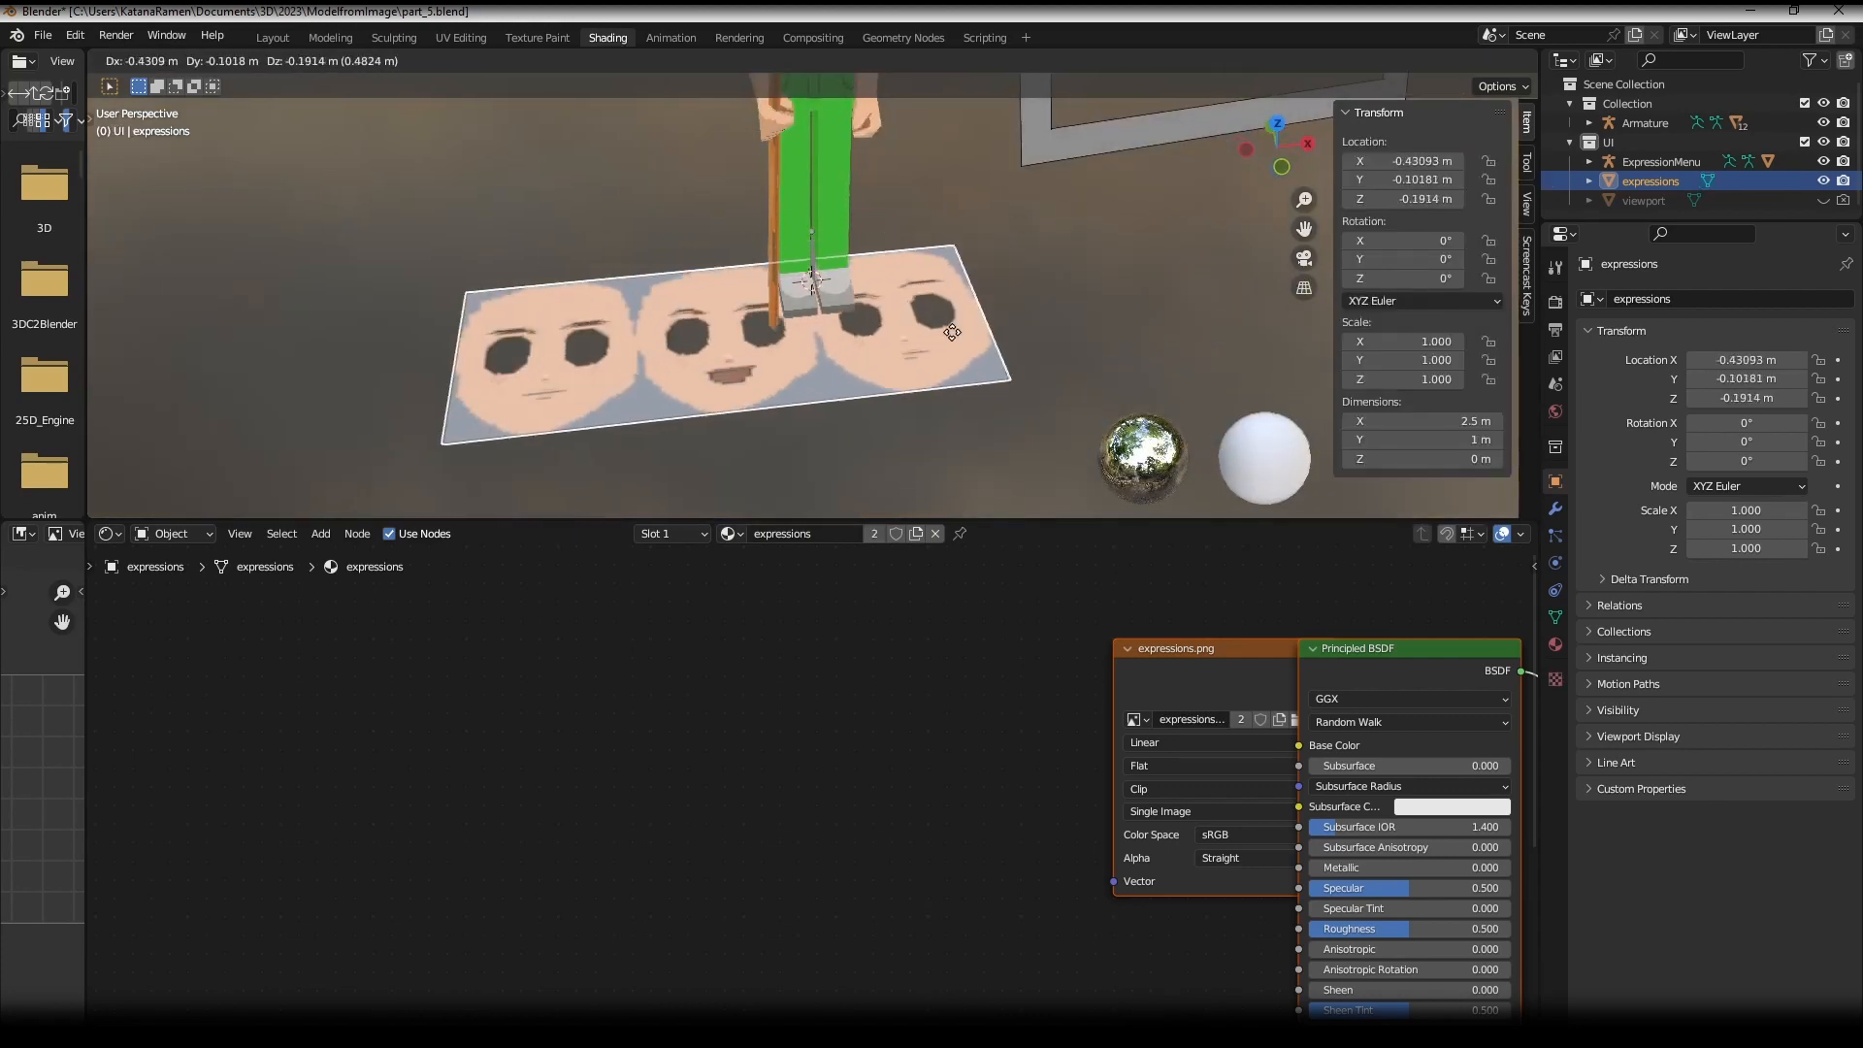
right_click(952, 331)
- Select the imported plane's right-edge vertices and check their local median
key("Tab")
scroll(1019, 242, "up", 1)
left_click(1072, 187)
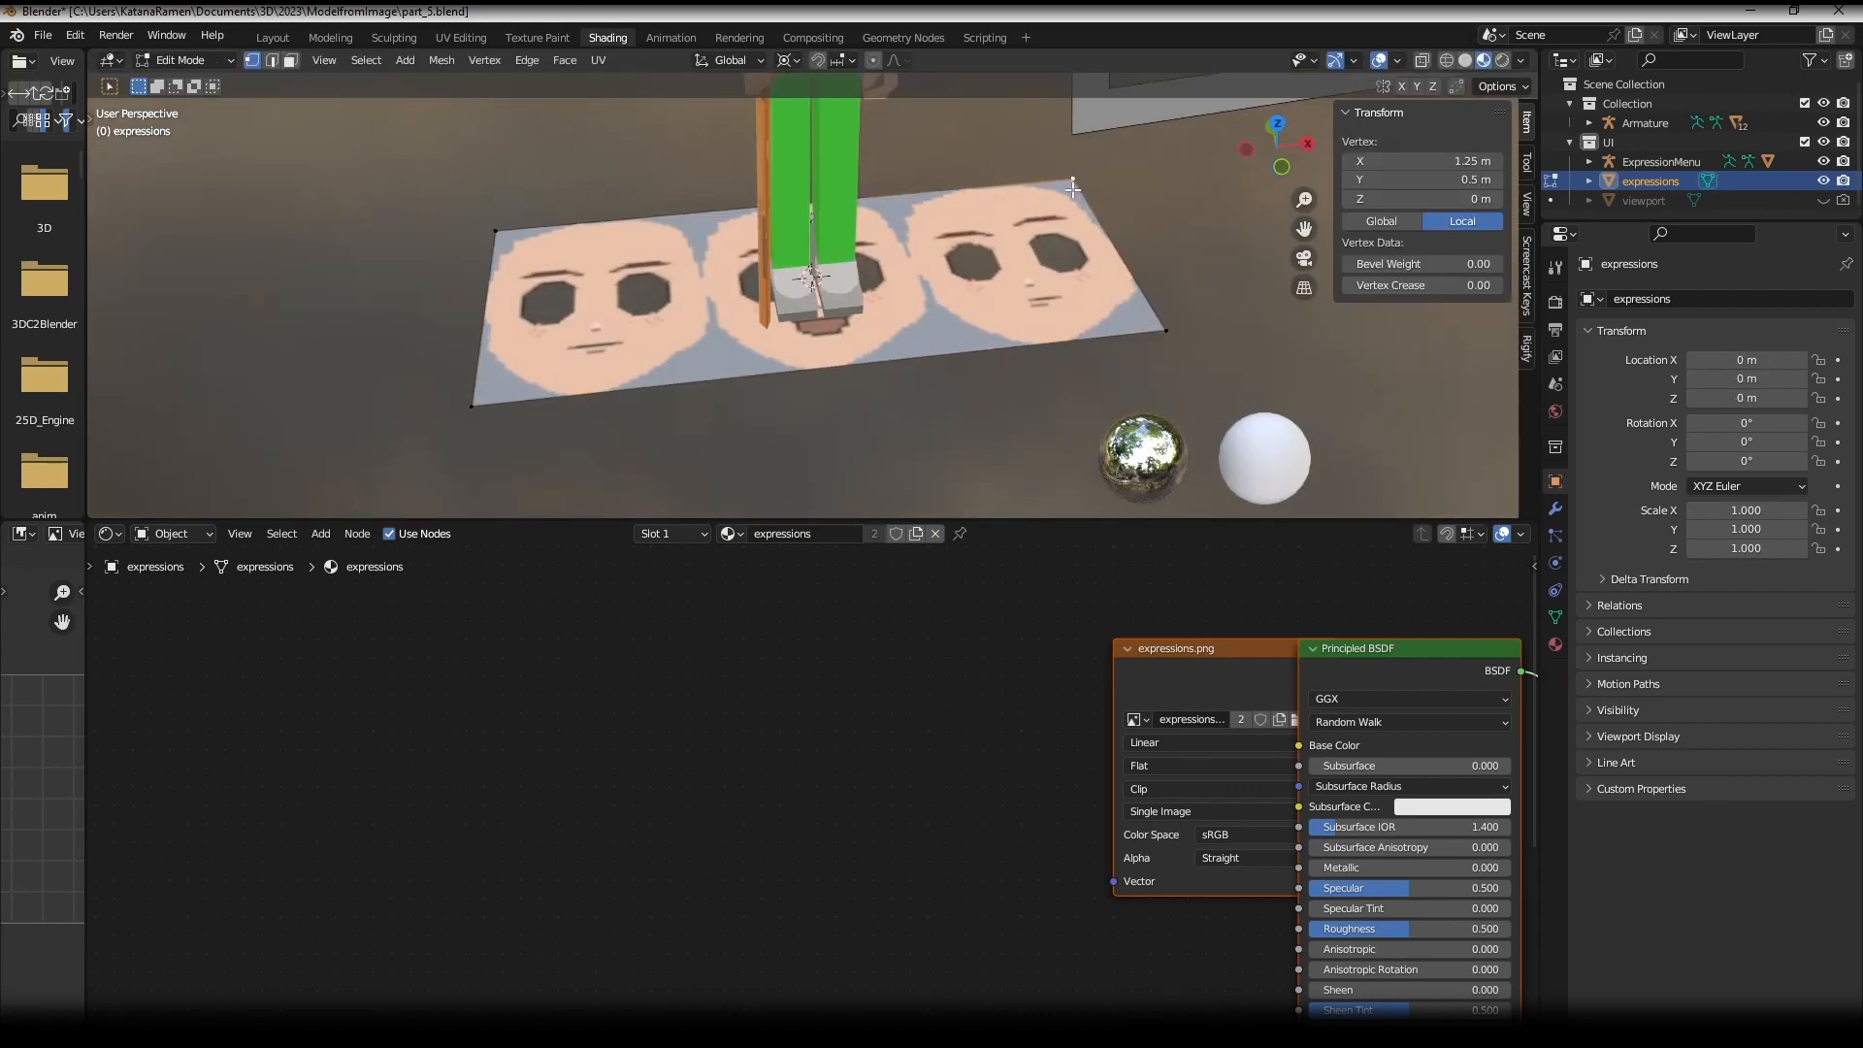
left_click(1167, 331, "shift")
middle_click_drag(1178, 333, 977, 331)
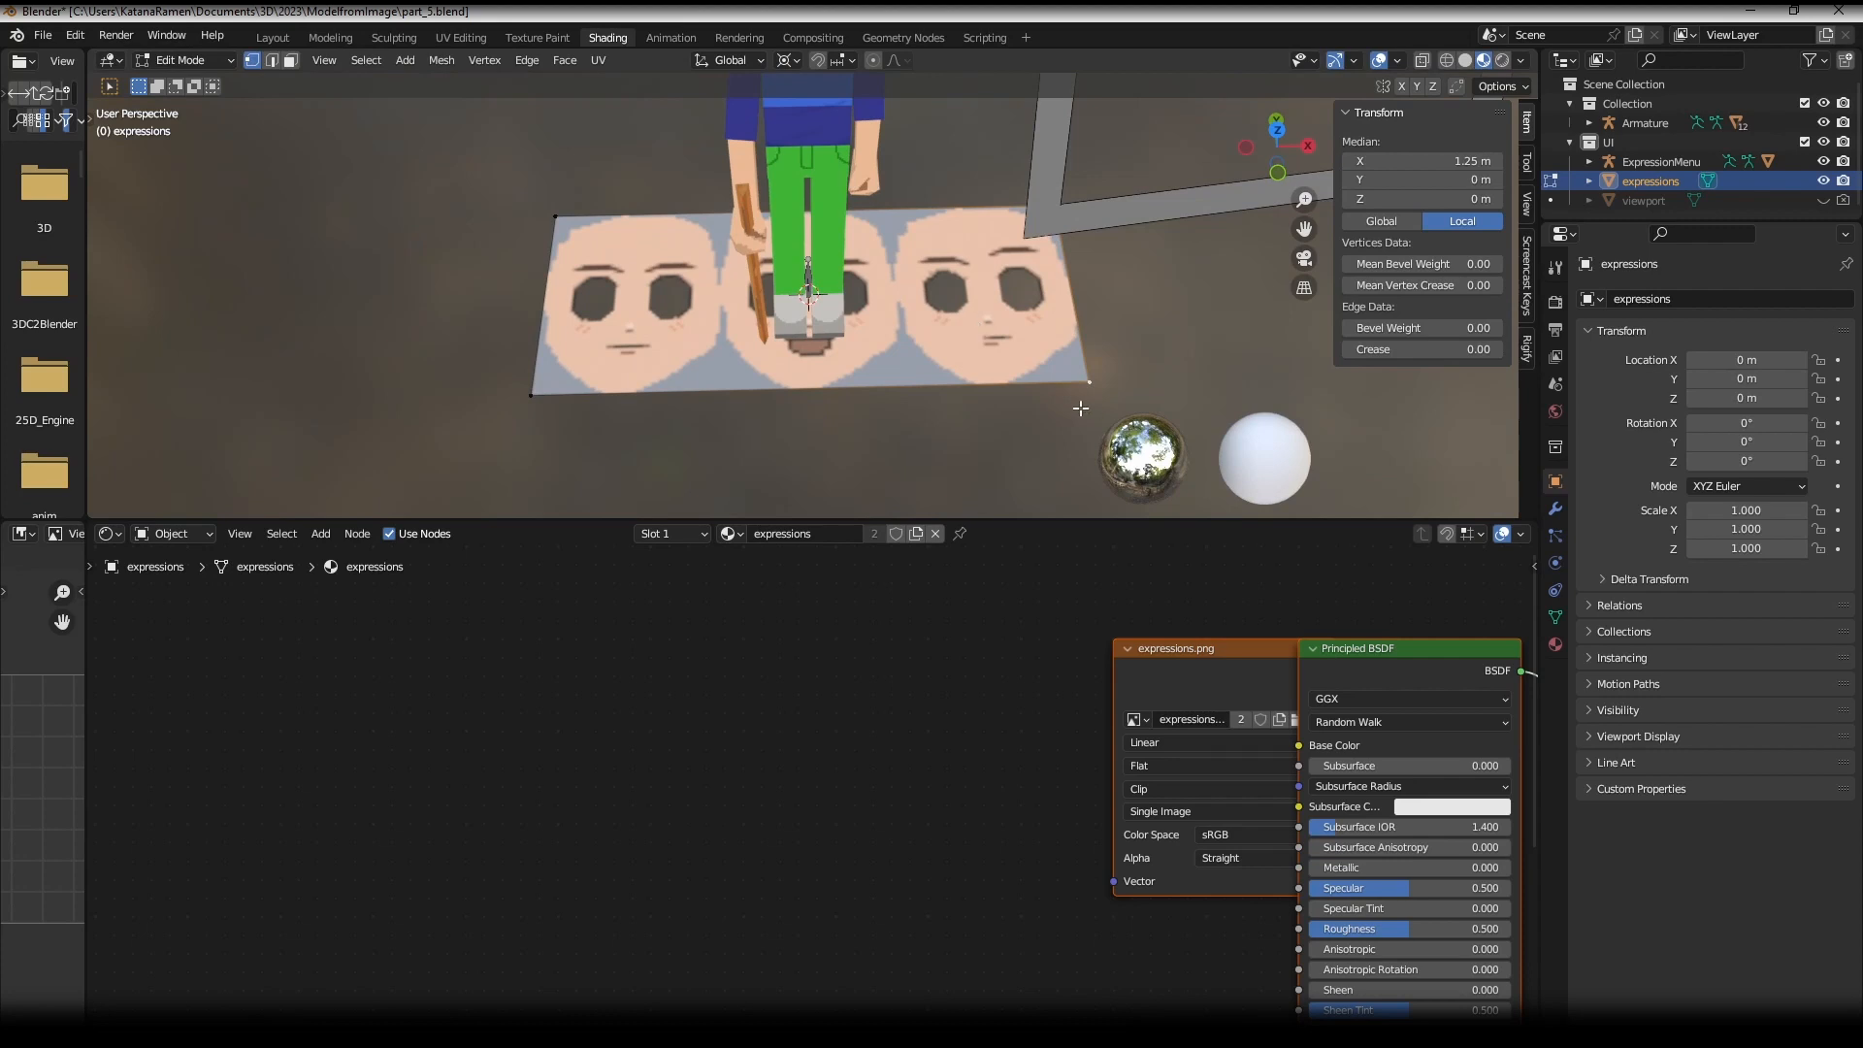
- Select the imported plane's bottom-edge vertices and try to move them along the Y axis
middle_click_drag(1080, 407, 1117, 336)
left_click(1125, 331)
left_click(619, 340, "shift")
scroll(777, 325, "down", 1)
key("g")
middle_click_drag(970, 308, 931, 316)
key("y")
right_click(613, 388)
scroll(1002, 266, "down", 2)
scroll(932, 316, "up", 3)
middle_click_drag(881, 122, 893, 182)
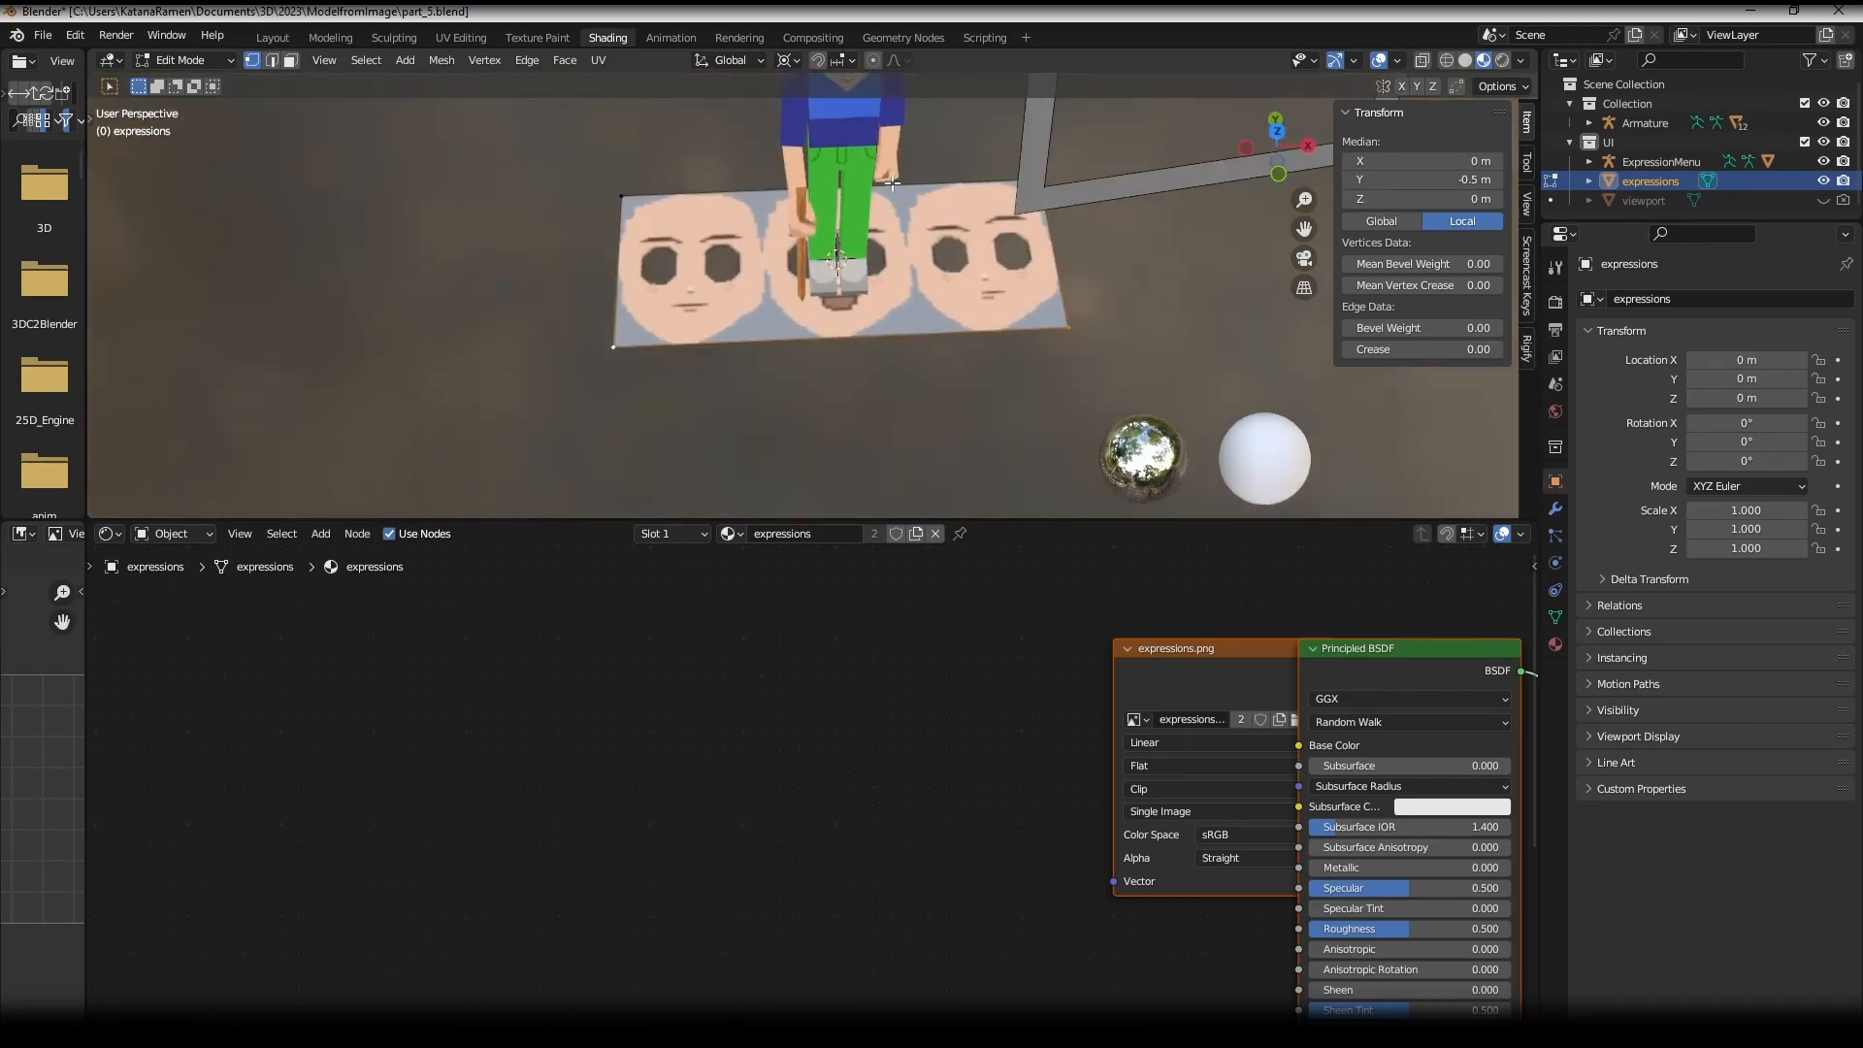
scroll(948, 283, "up", 2)
key("Tab")
- Open the small expressions plane in the menu frame for mesh editing and select its two bottom-edge vertices
scroll(991, 216, "down", 3)
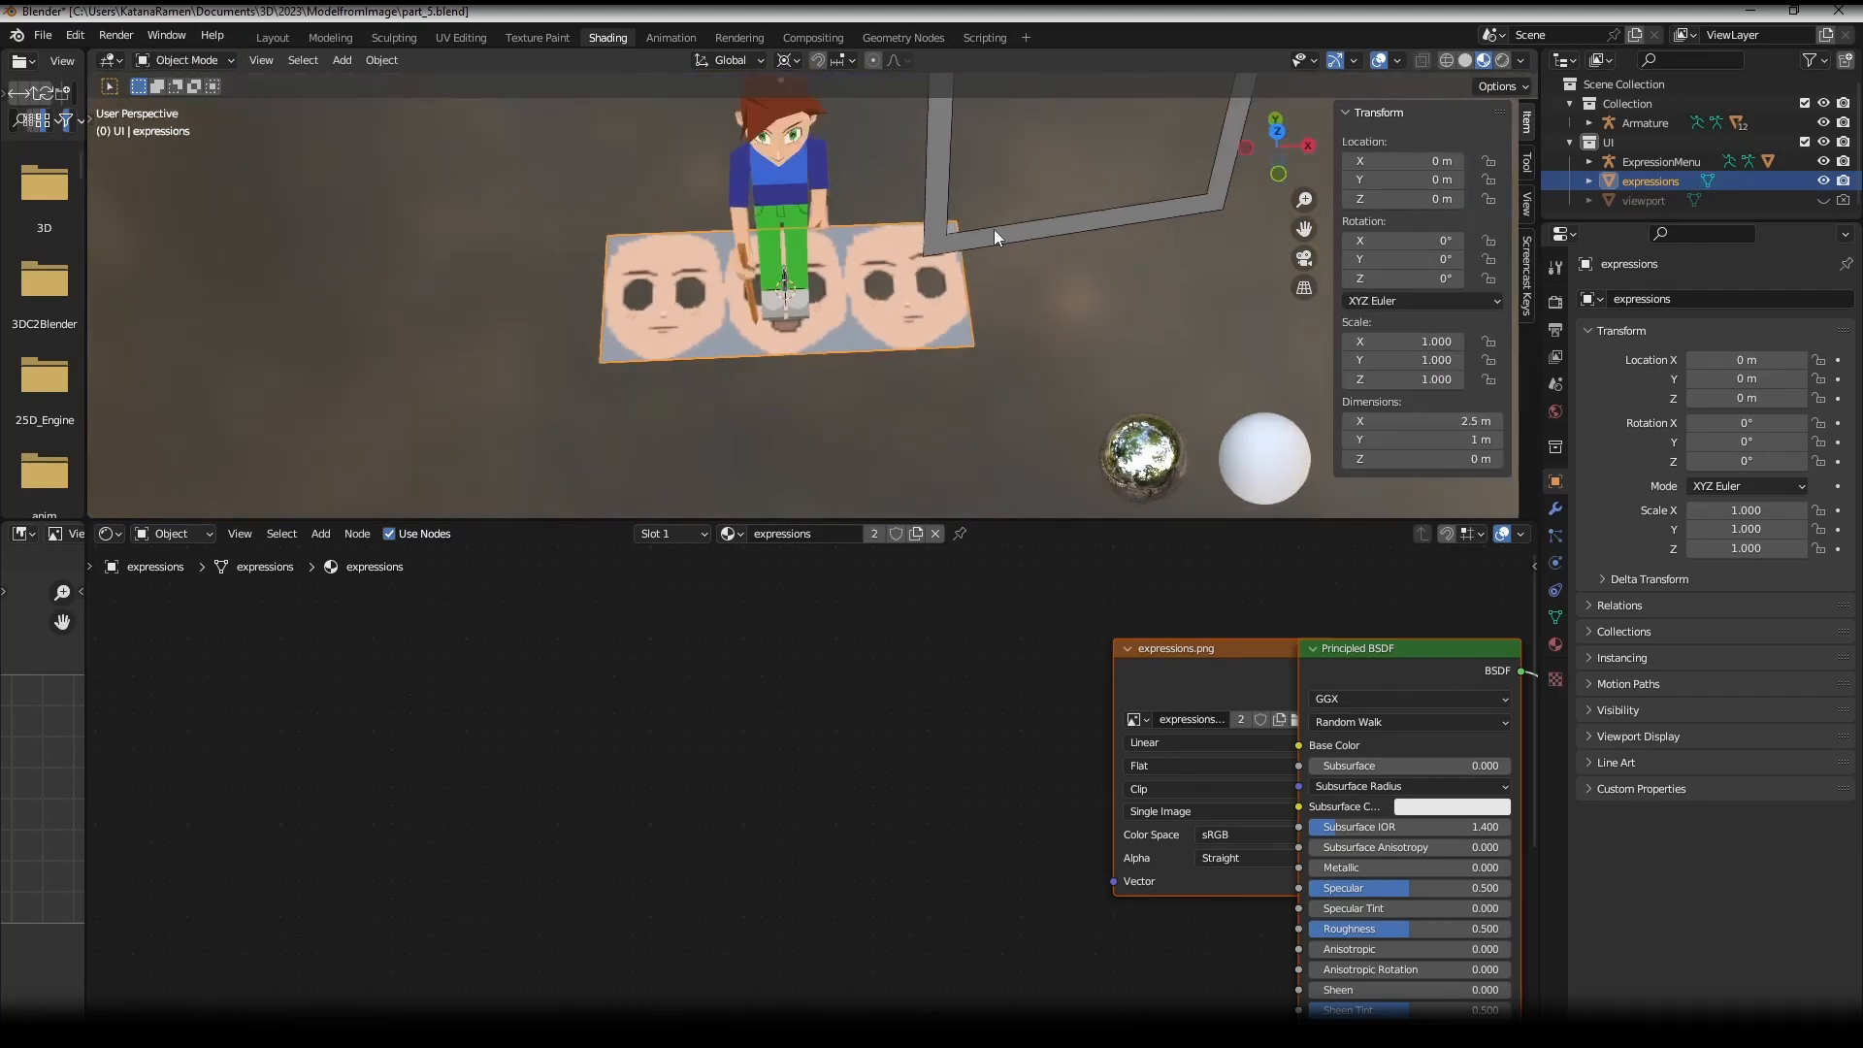
middle_click_drag(982, 325, 965, 235)
middle_click_drag(917, 182, 846, 367, "shift")
left_click(919, 262)
scroll(922, 266, "up", 3)
key("Tab")
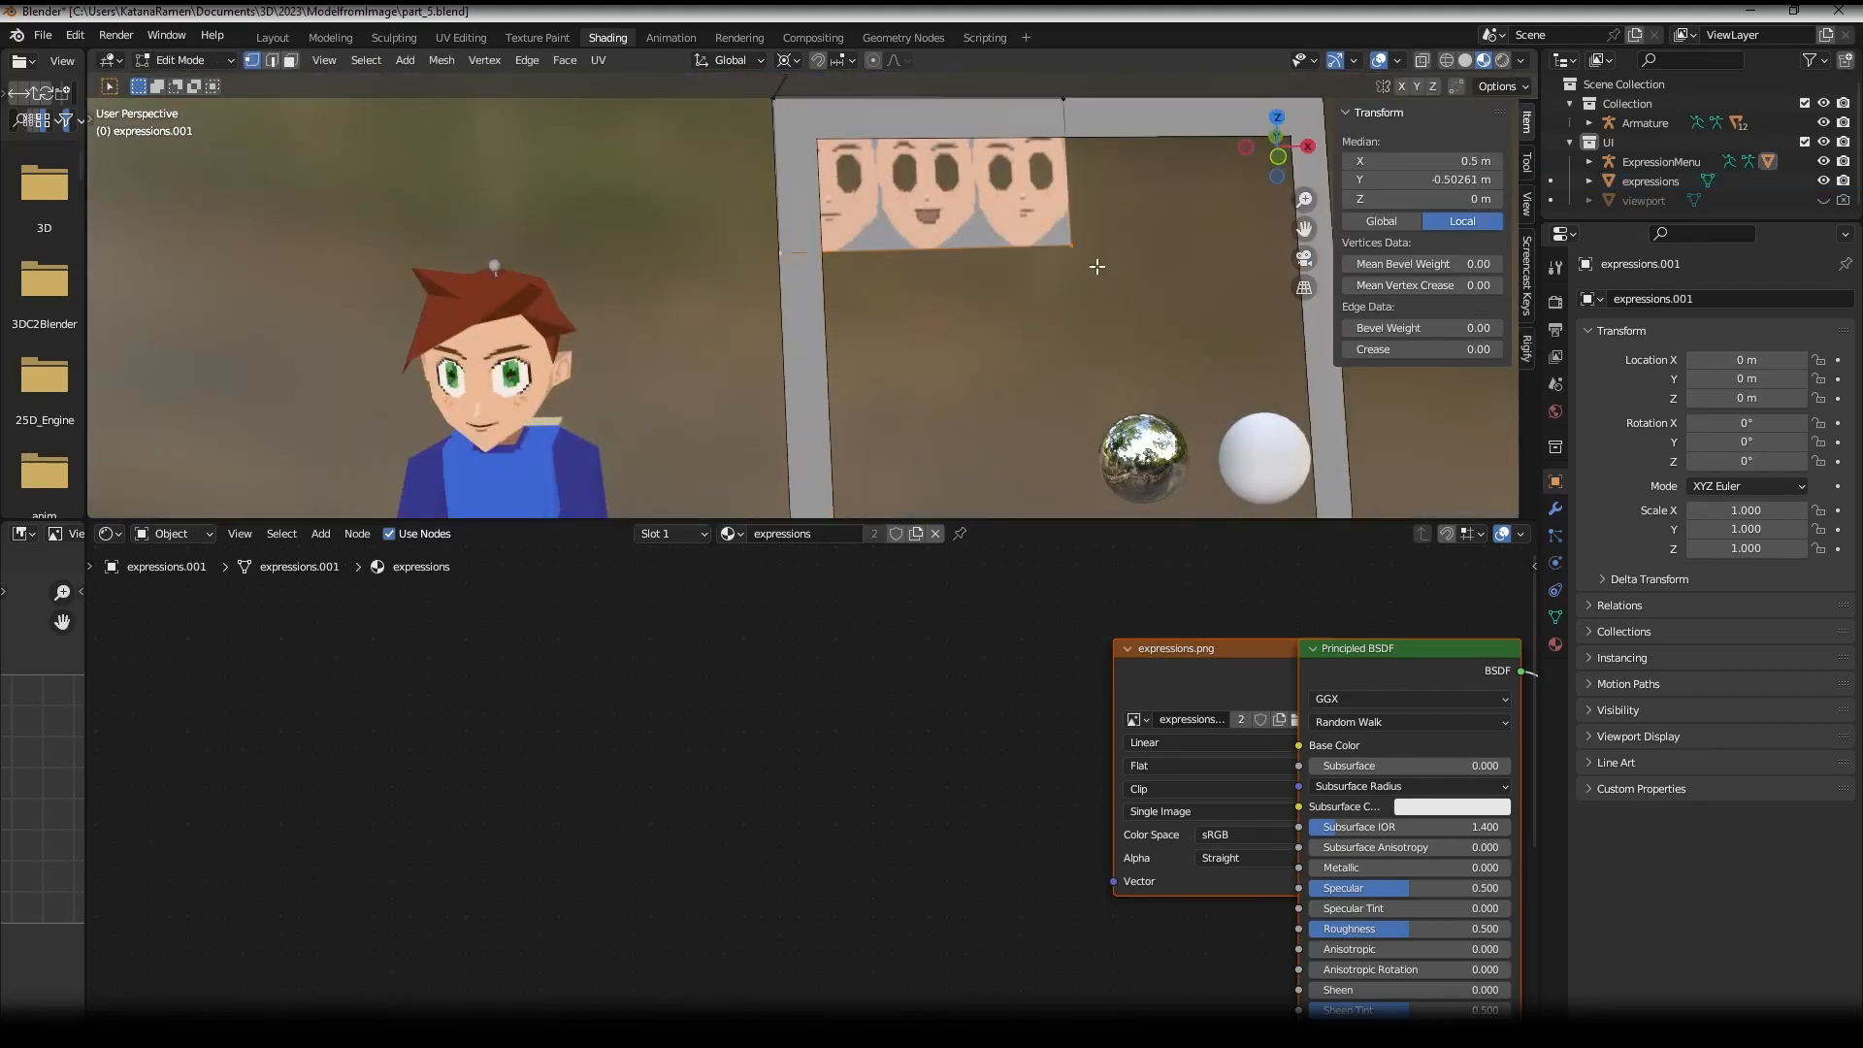
middle_click_drag(922, 266, 964, 222)
left_click(956, 175)
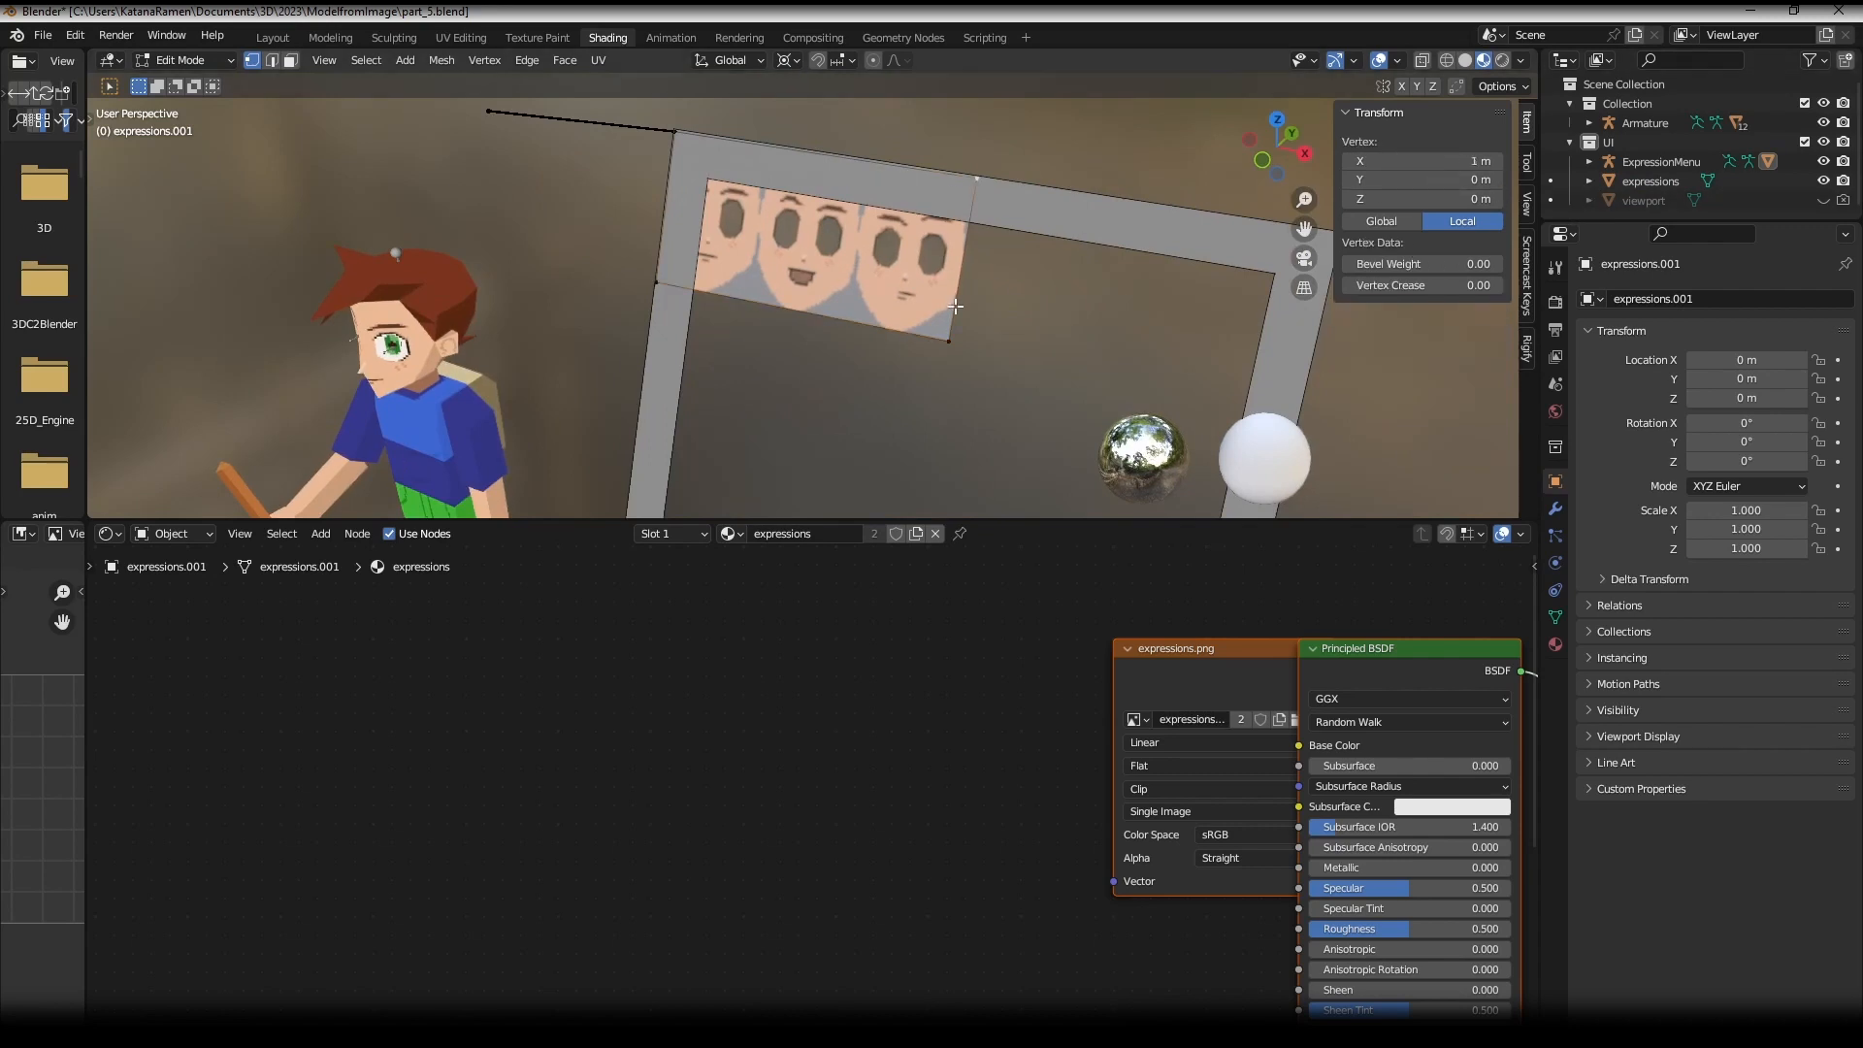
left_click(950, 339, "shift")
left_click(632, 278, "shift")
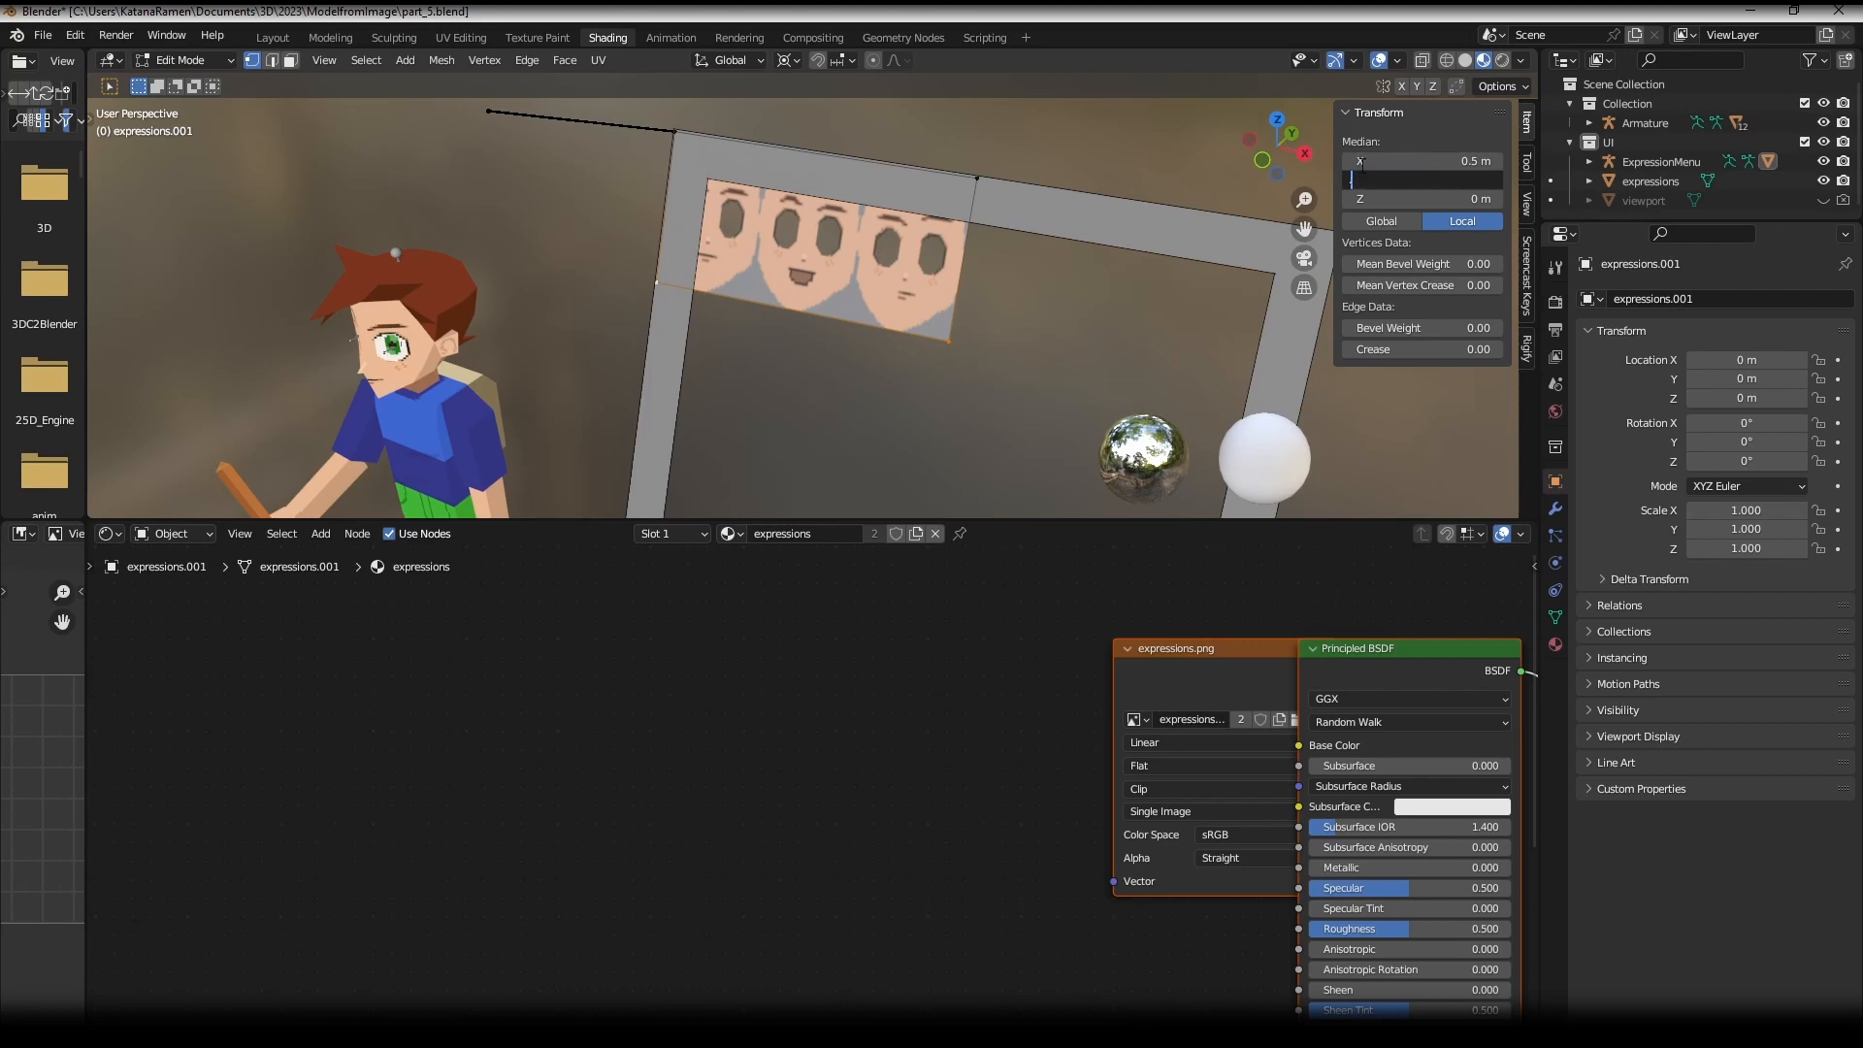
- Set the local median Y of the bottom-edge vertices to -0.5 m and return to Object Mode
key("Return")
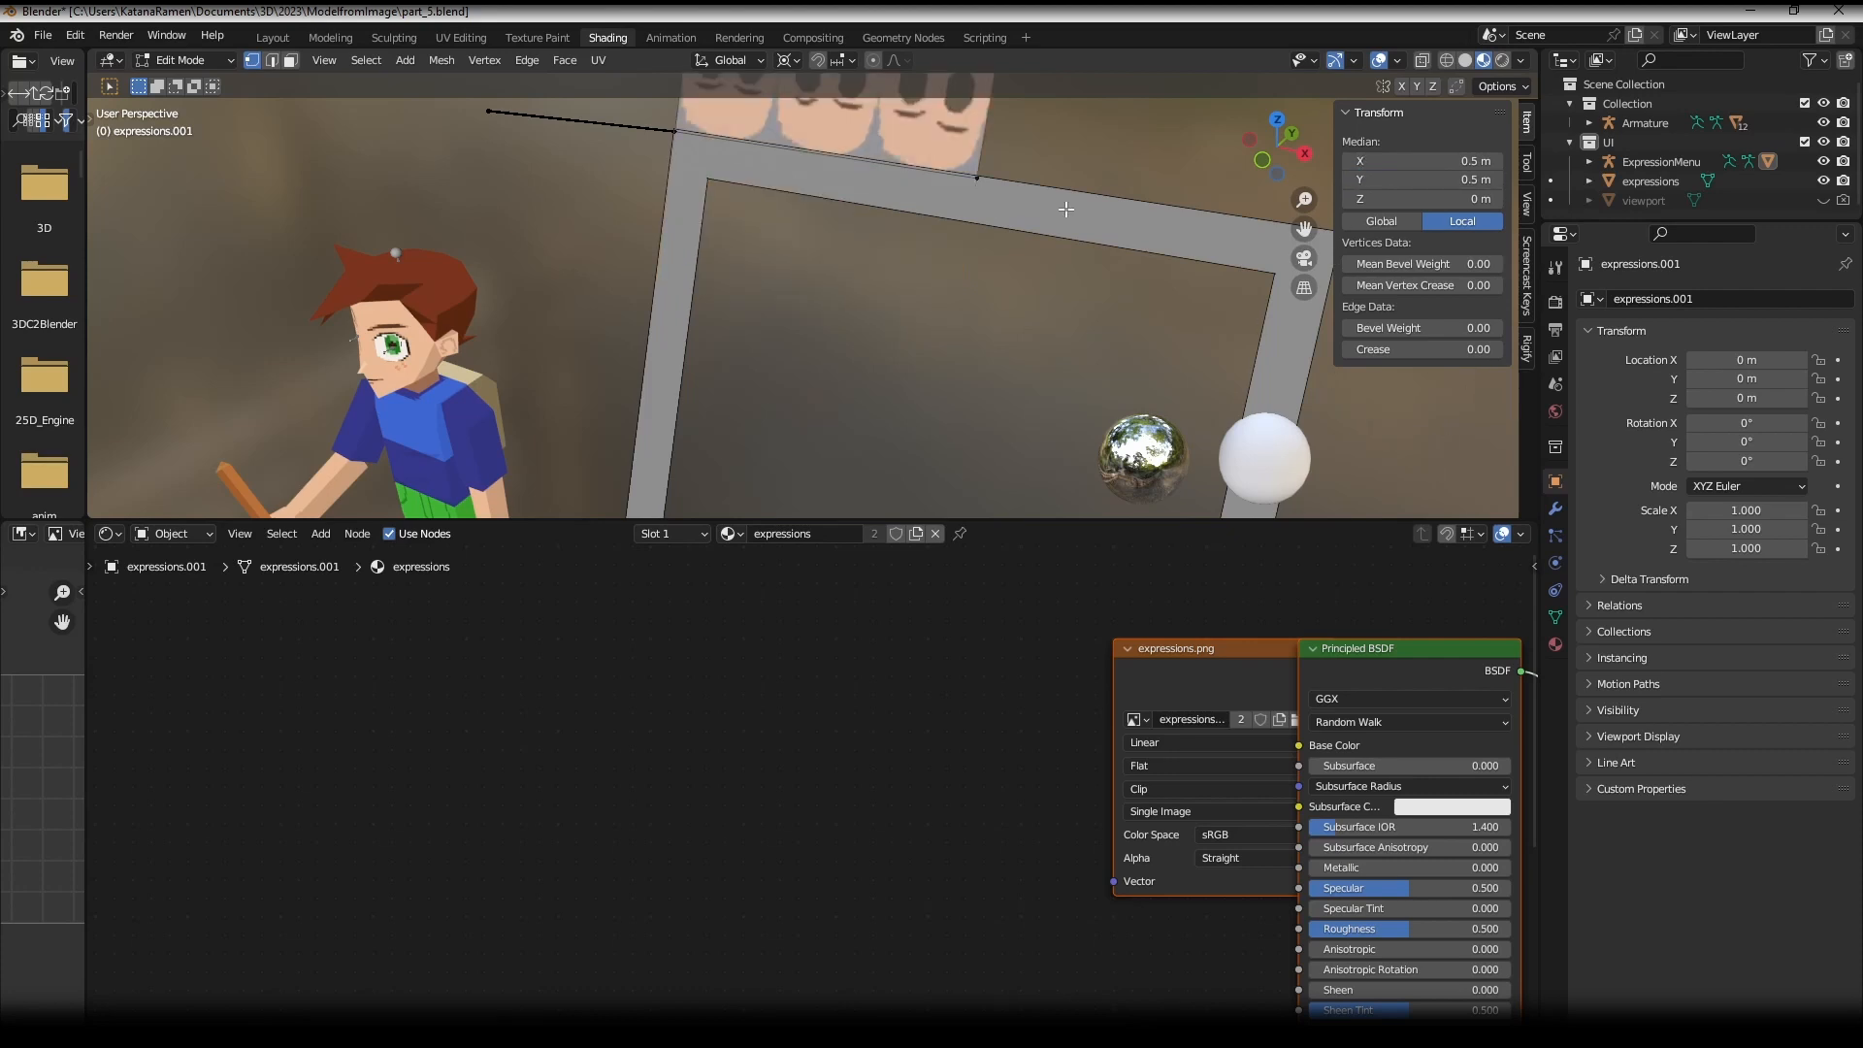
key("ctrl+z")
left_click(1430, 181)
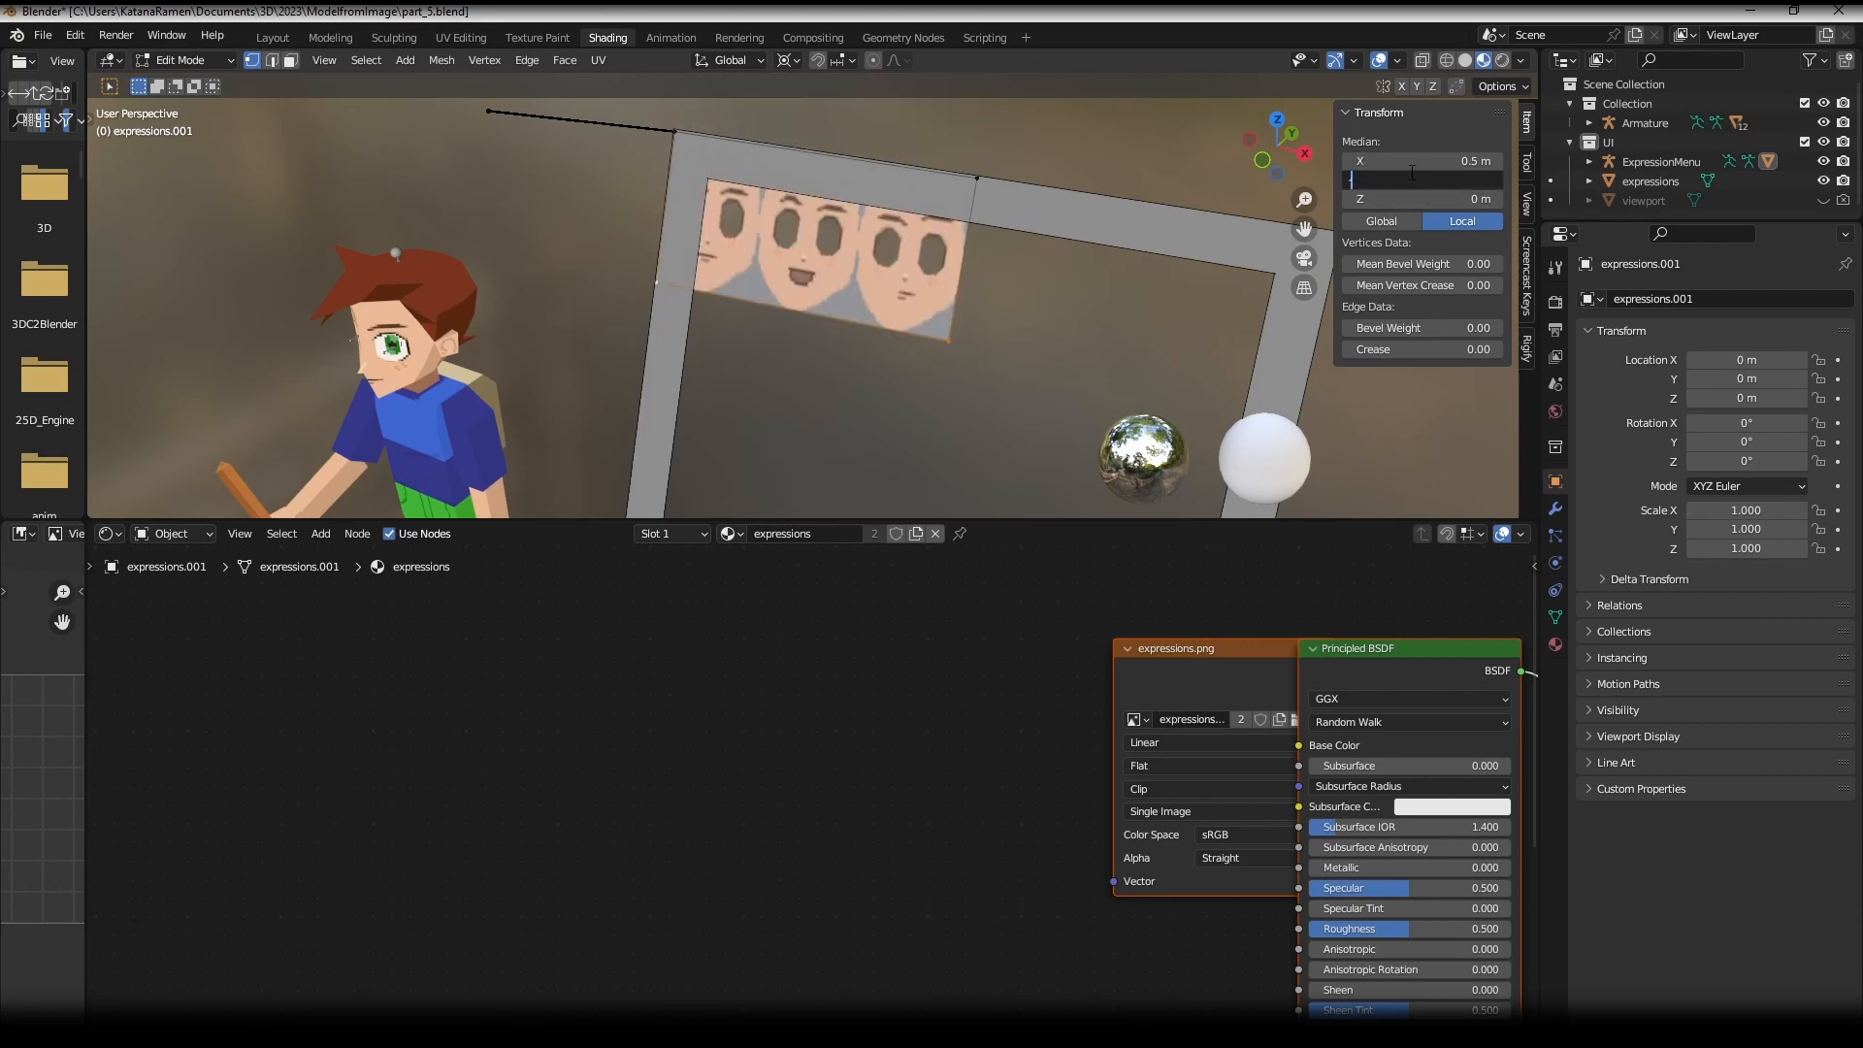
key("Return")
middle_click_drag(784, 339, 817, 366)
key("Tab")
- Delete the large imported expressions plane lying under the character
middle_click_drag(935, 278, 905, 404)
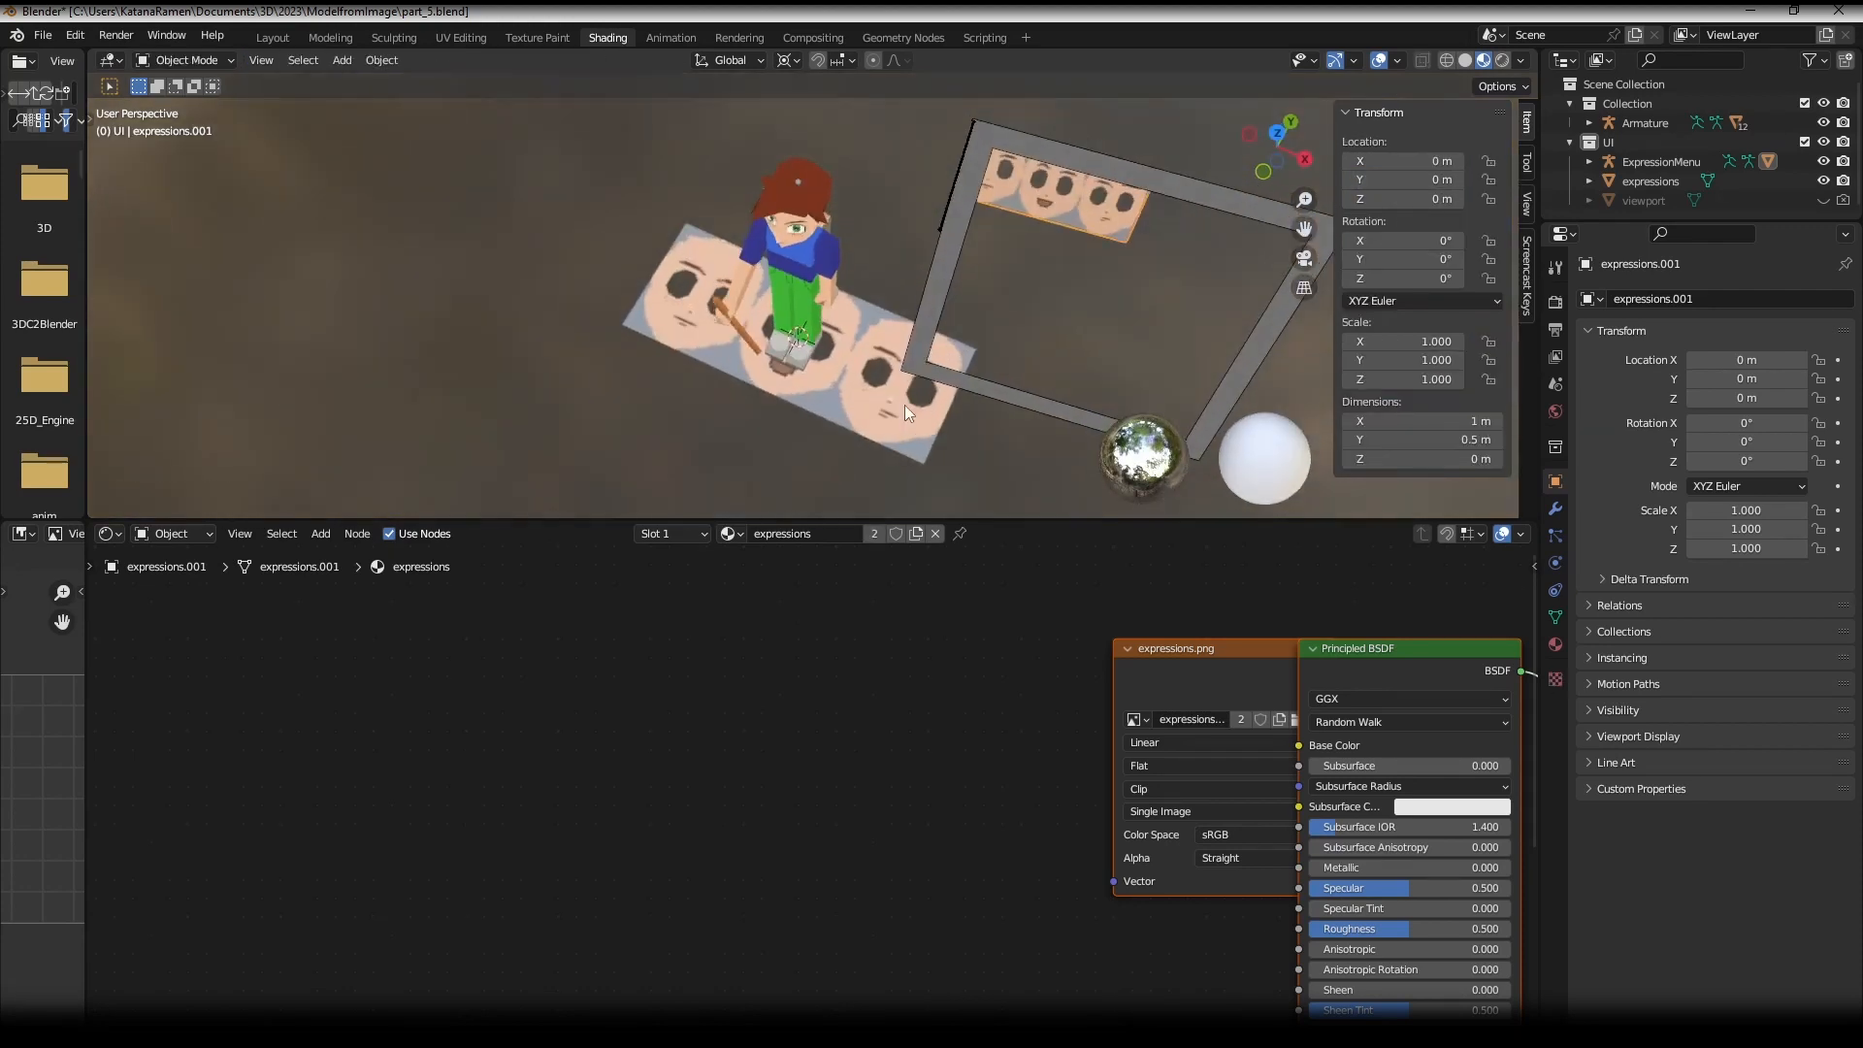
left_click(918, 369)
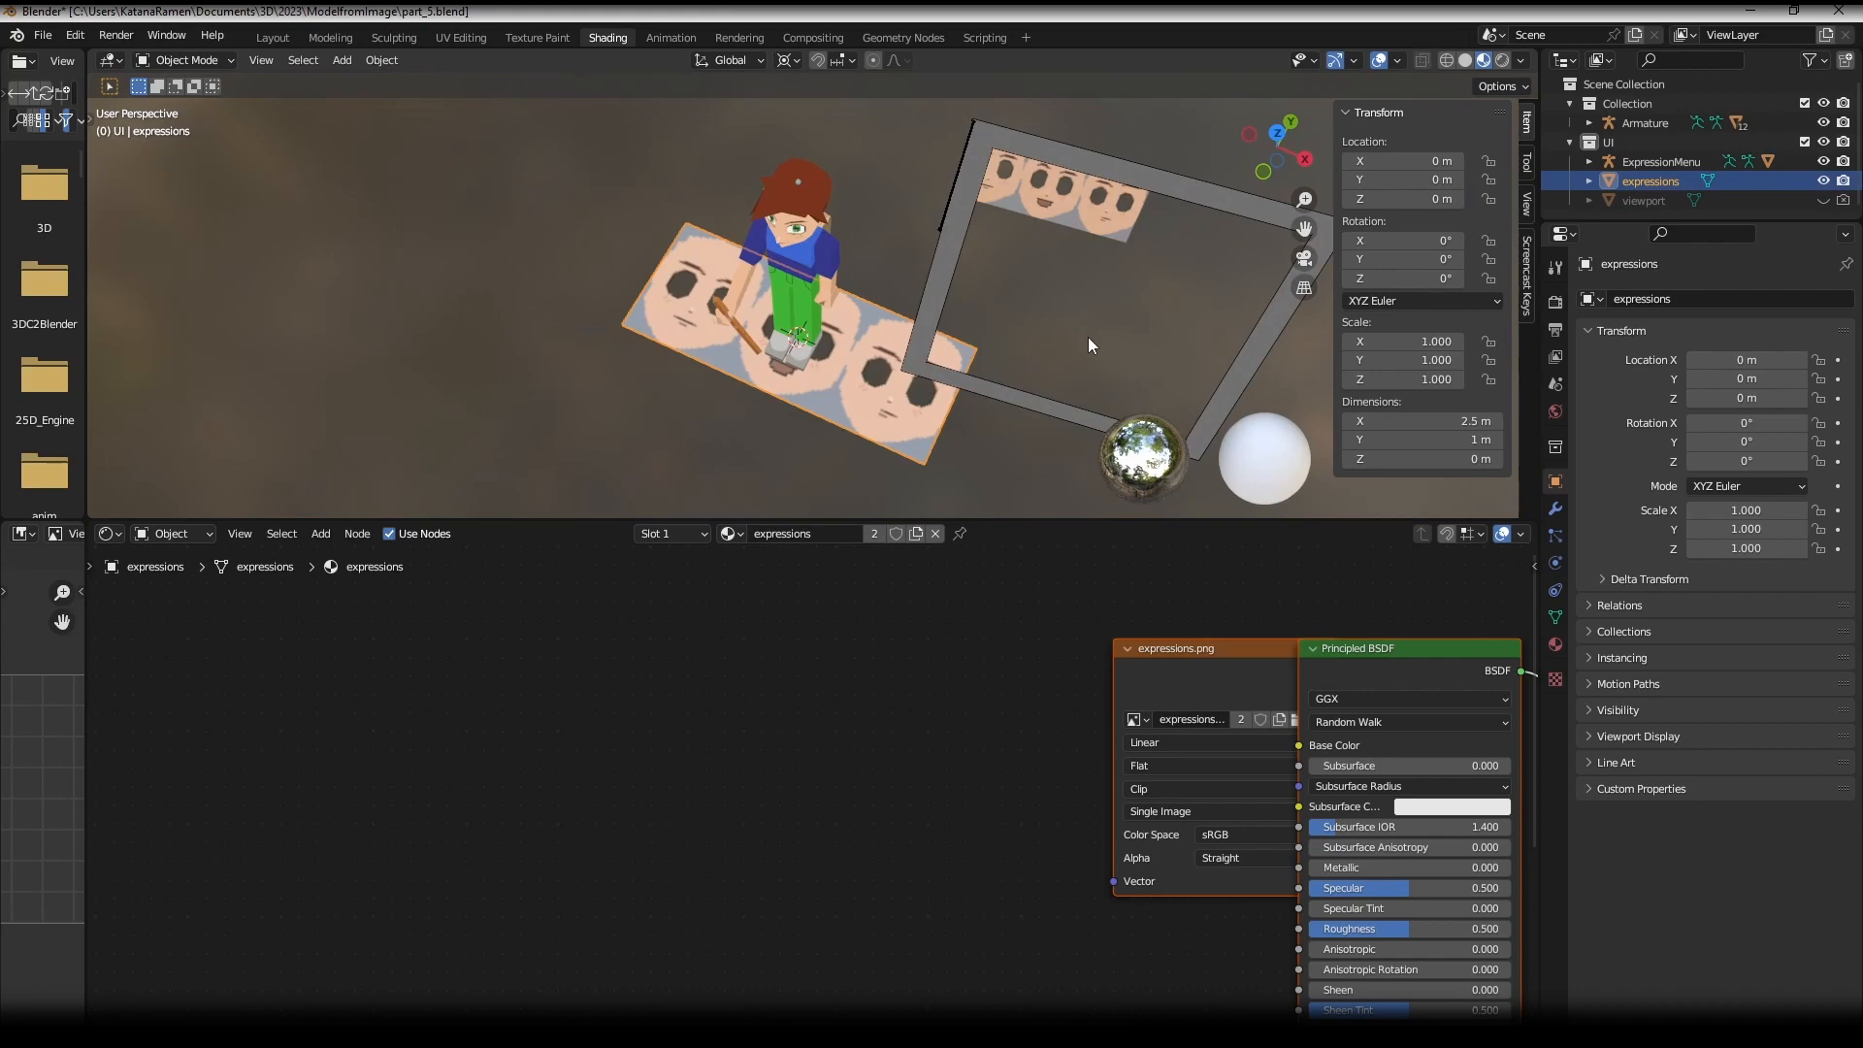
middle_click_drag(1040, 303, 840, 361)
key("Delete")
- Select the ExpressionMenu armature and switch it to Pose Mode
left_click(1100, 176)
scroll(854, 314, "up", 3)
left_click(928, 201)
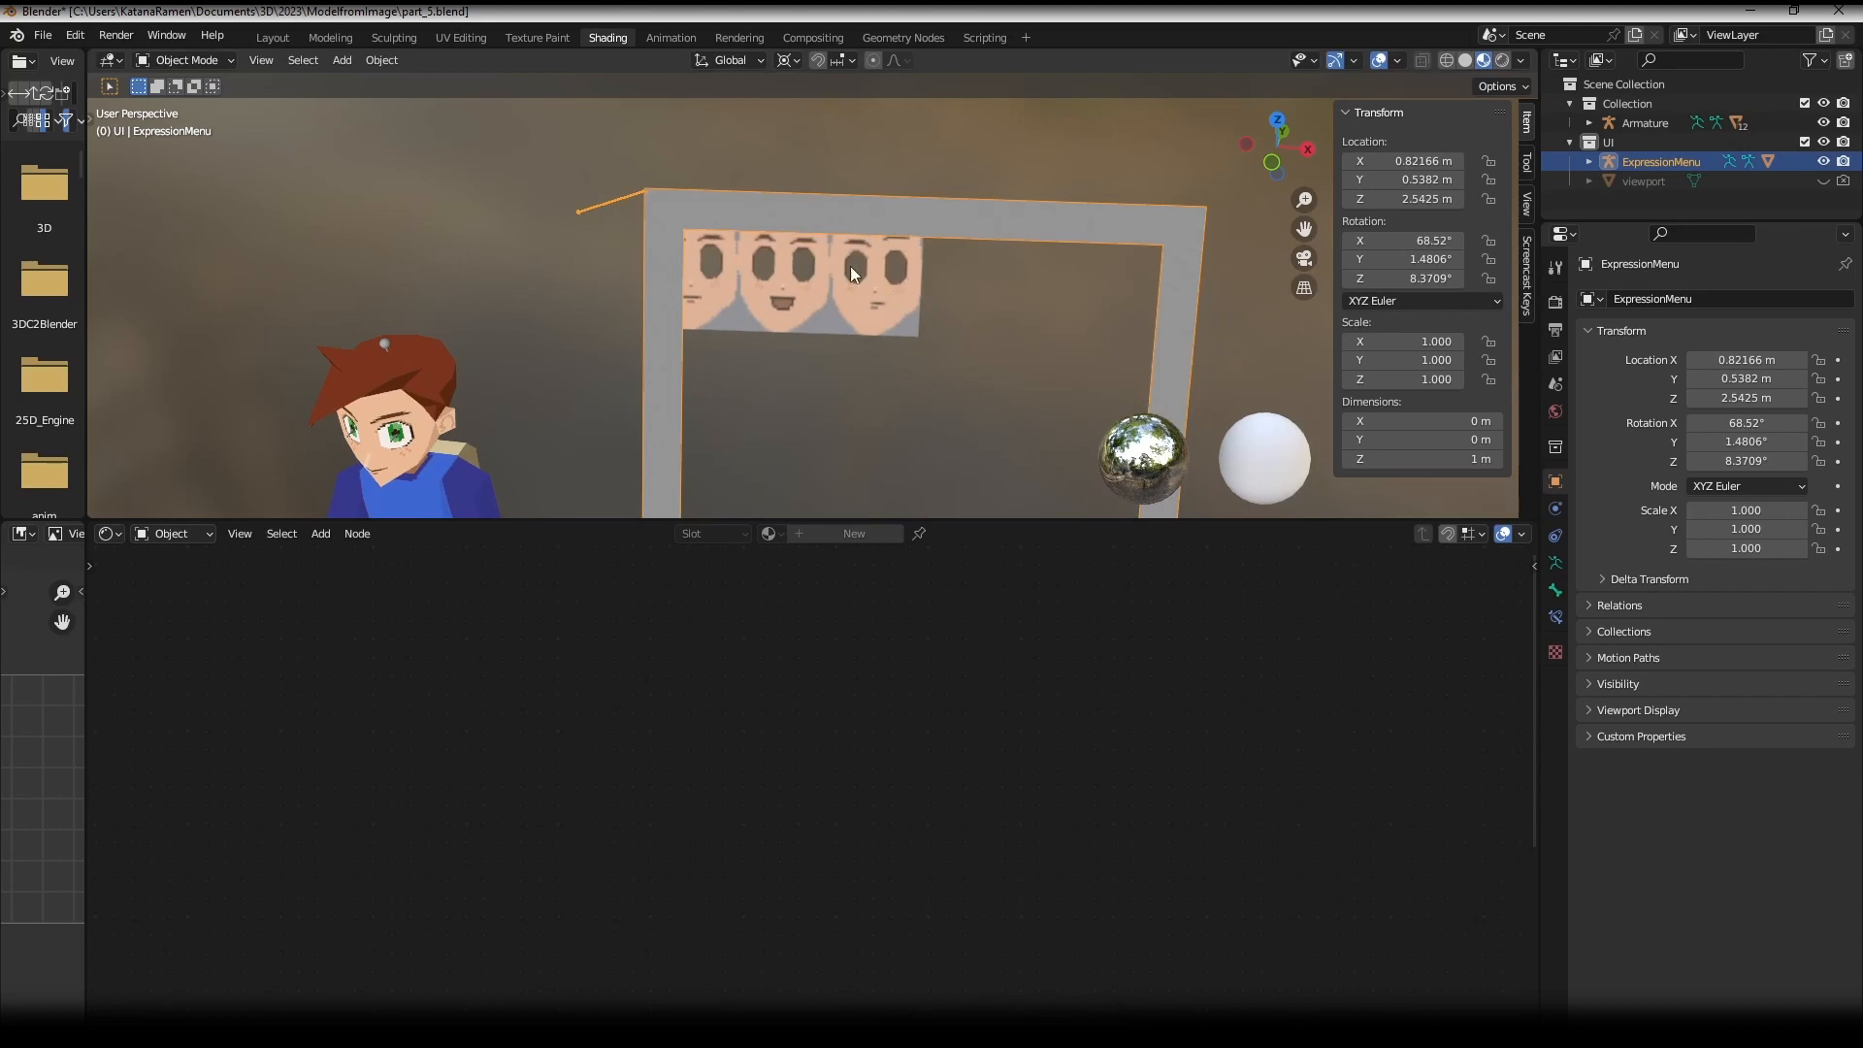
left_click(184, 60)
left_click(175, 124)
- Try to move the cursor bone along the global X axis, and try rotating and scaling it
key("g")
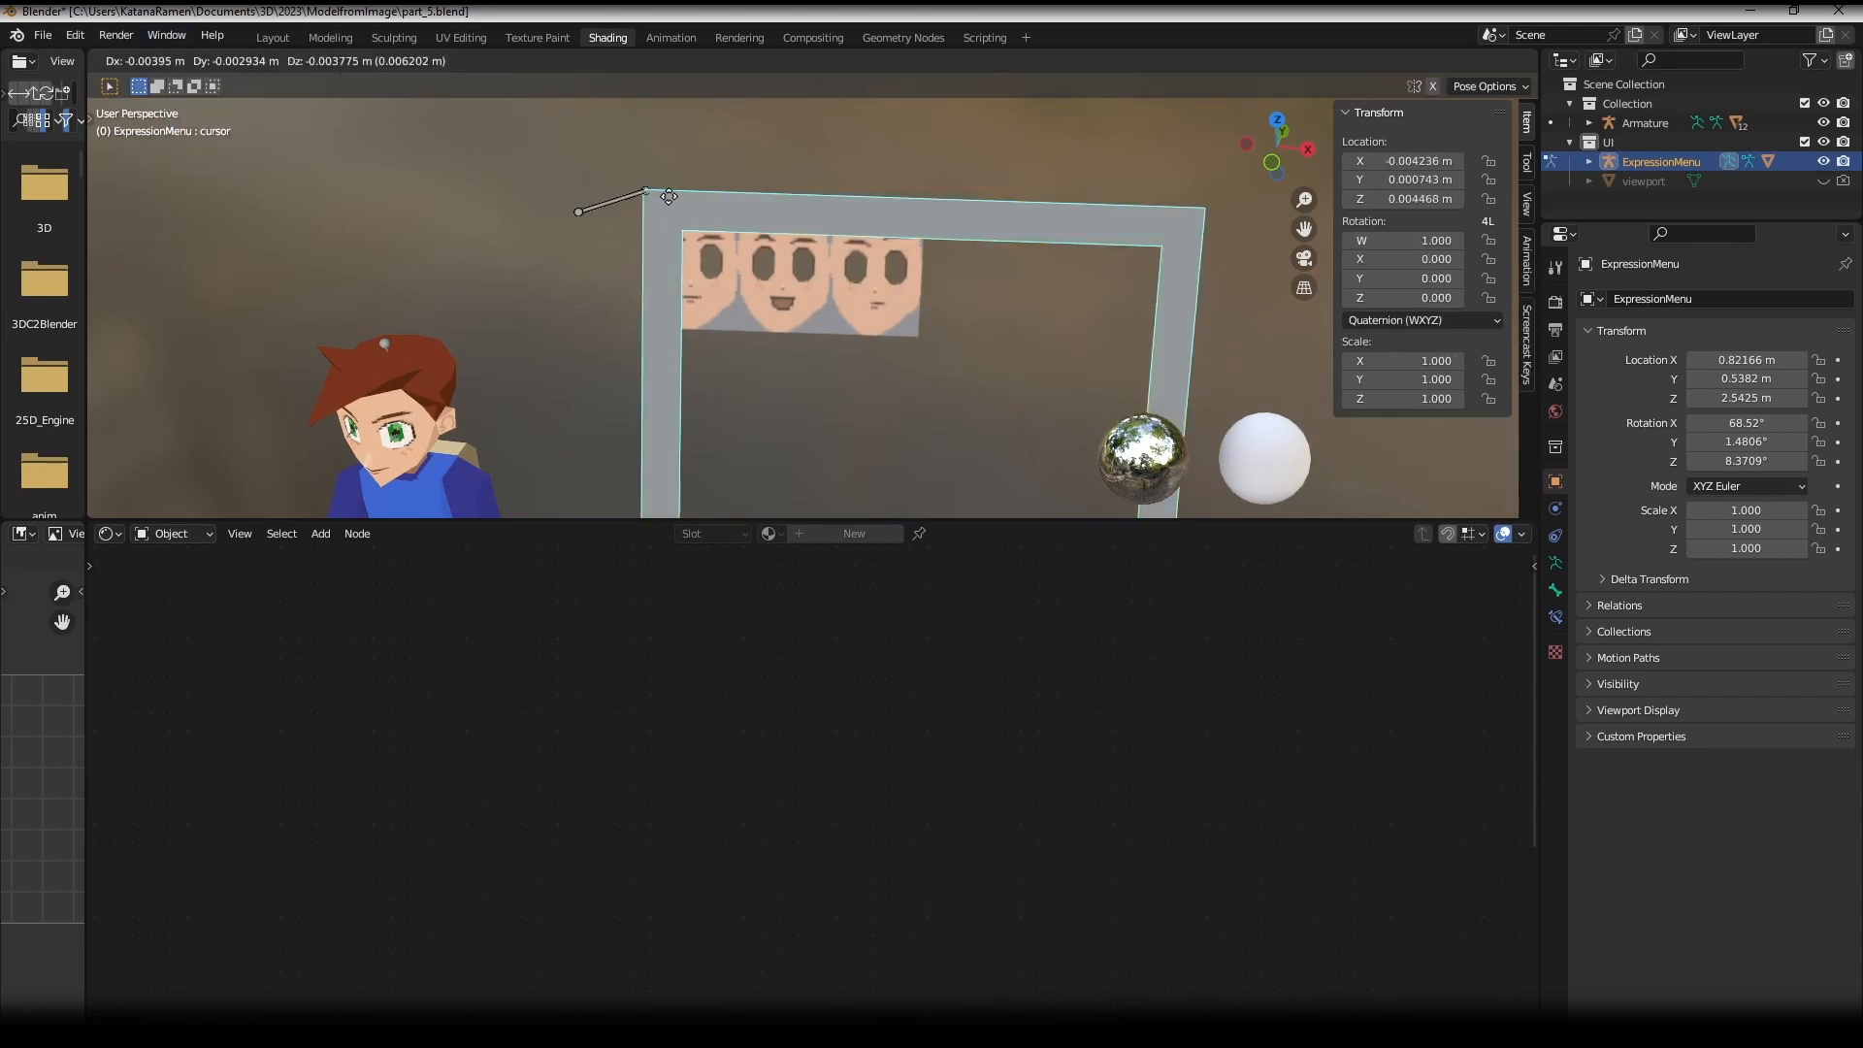
key("x")
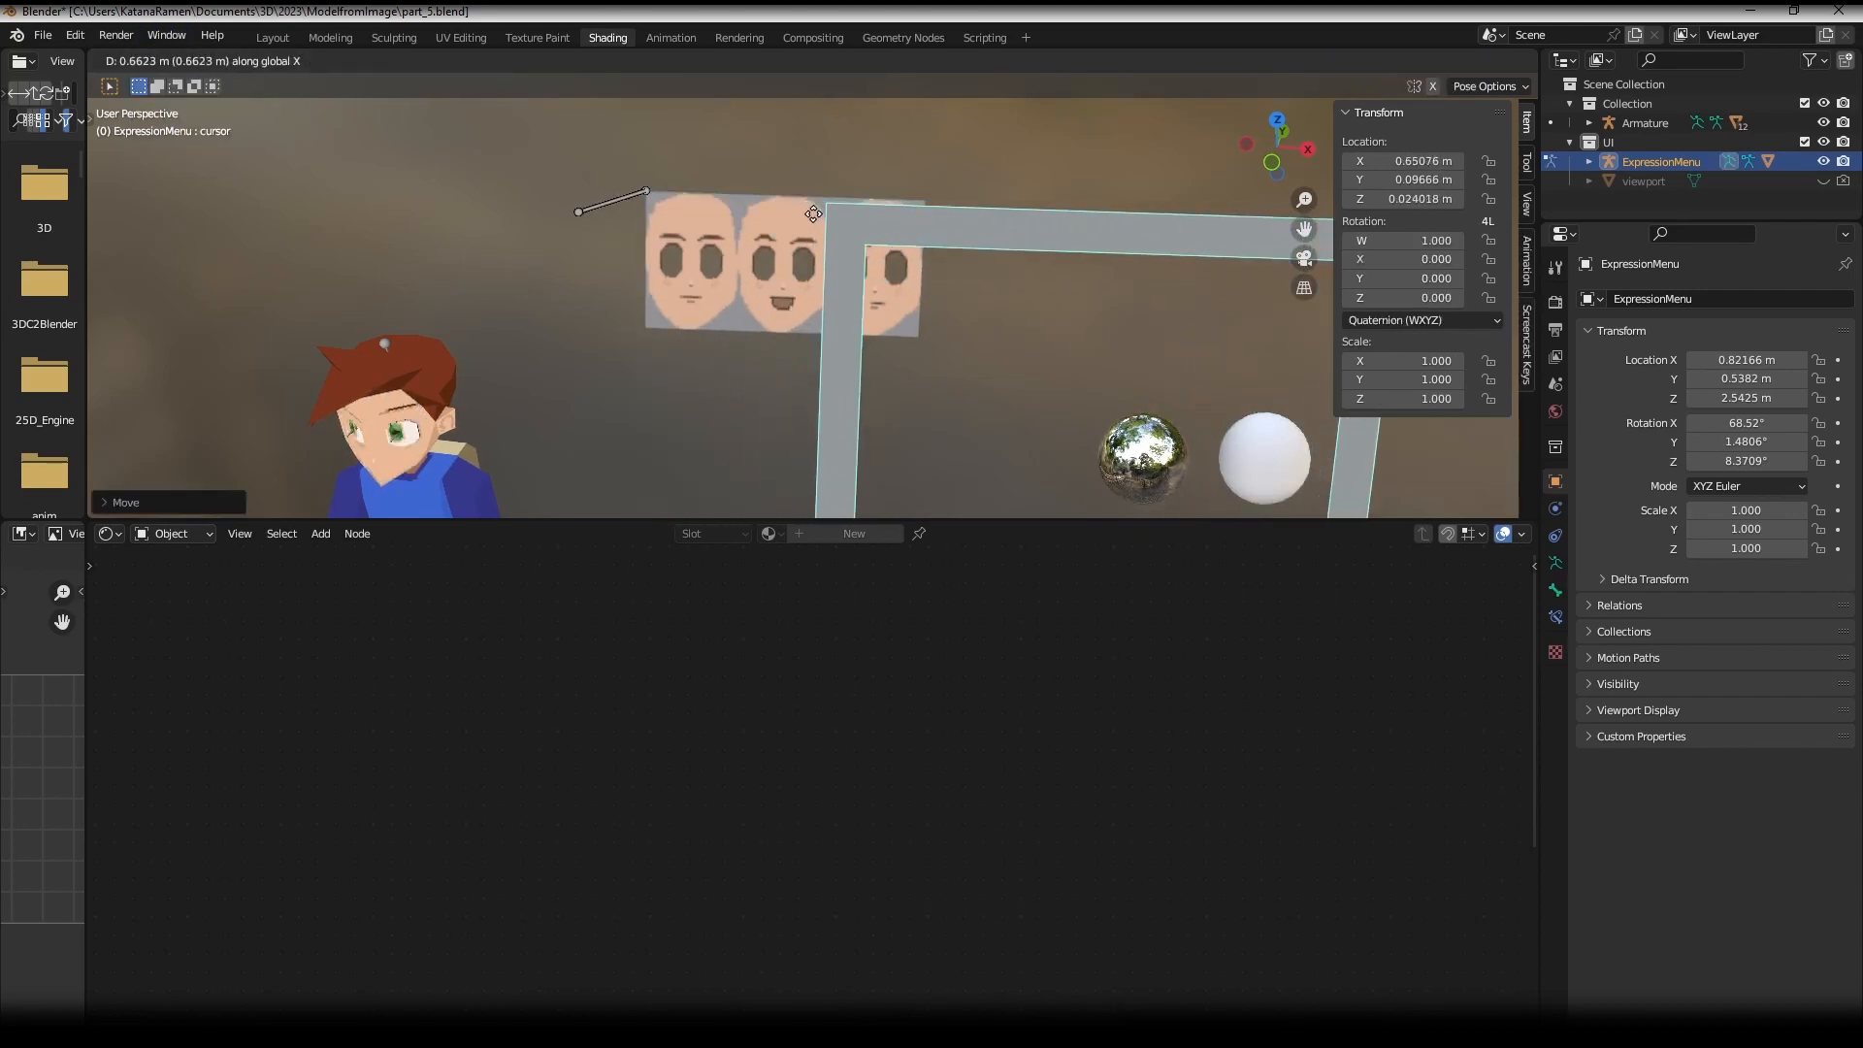
right_click(799, 181)
key("r")
right_click(1036, 252)
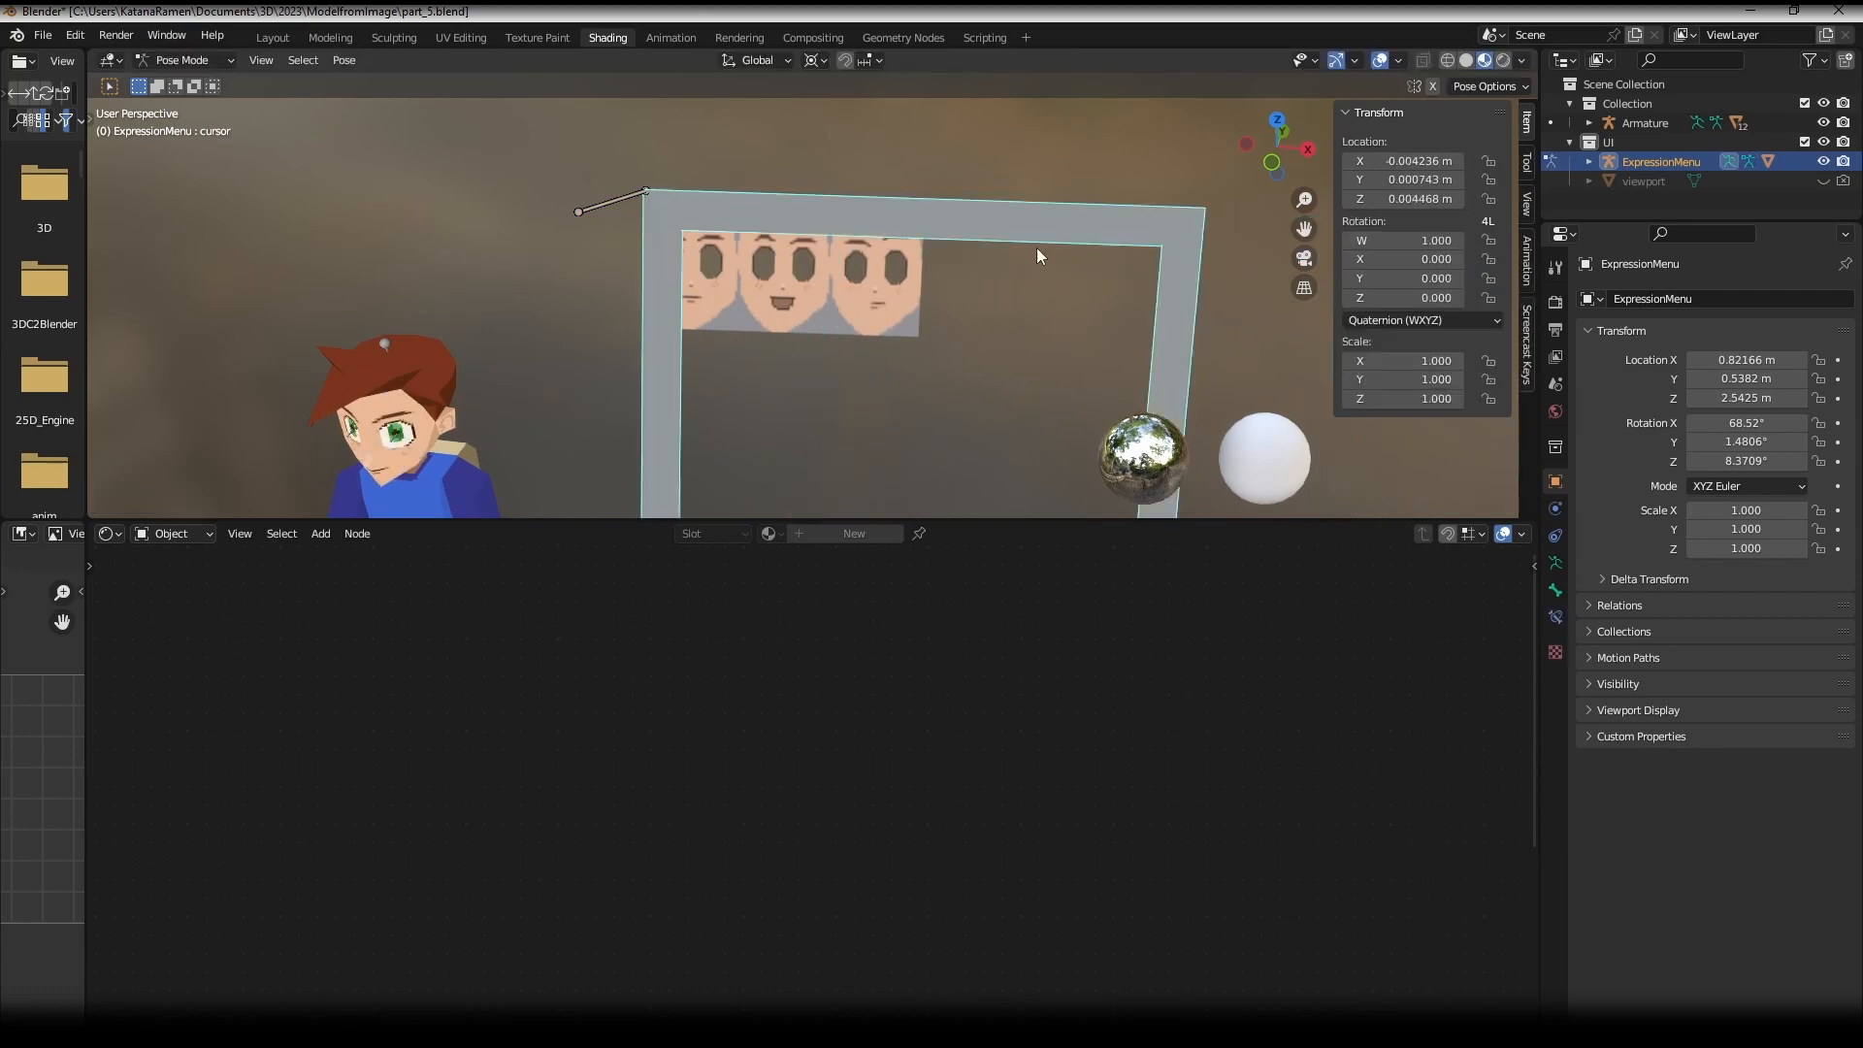
key("s")
right_click(922, 258)
- Change the pivot point and scale the cursor bone to about 0.26, with global X about 0.176, so the frame fits the first face
left_click(815, 60)
left_click(886, 125)
key("s")
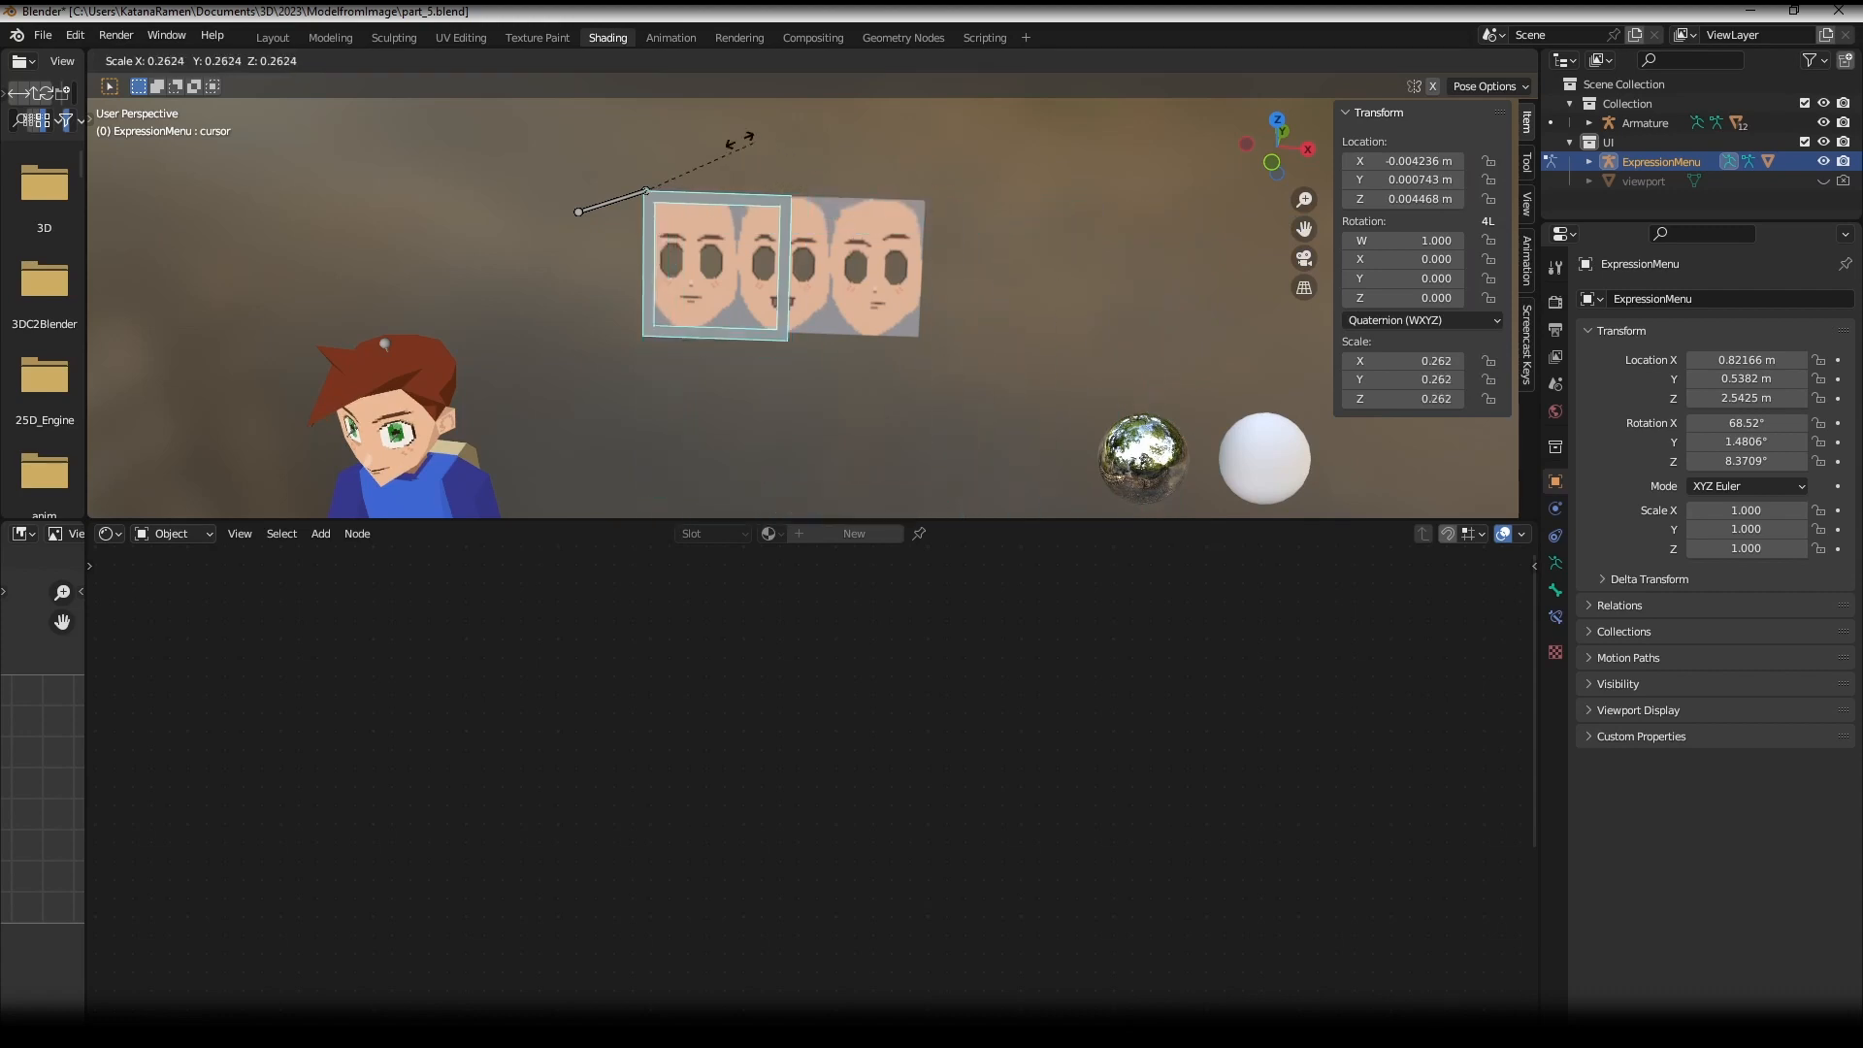
left_click(741, 142)
key("s")
key("x")
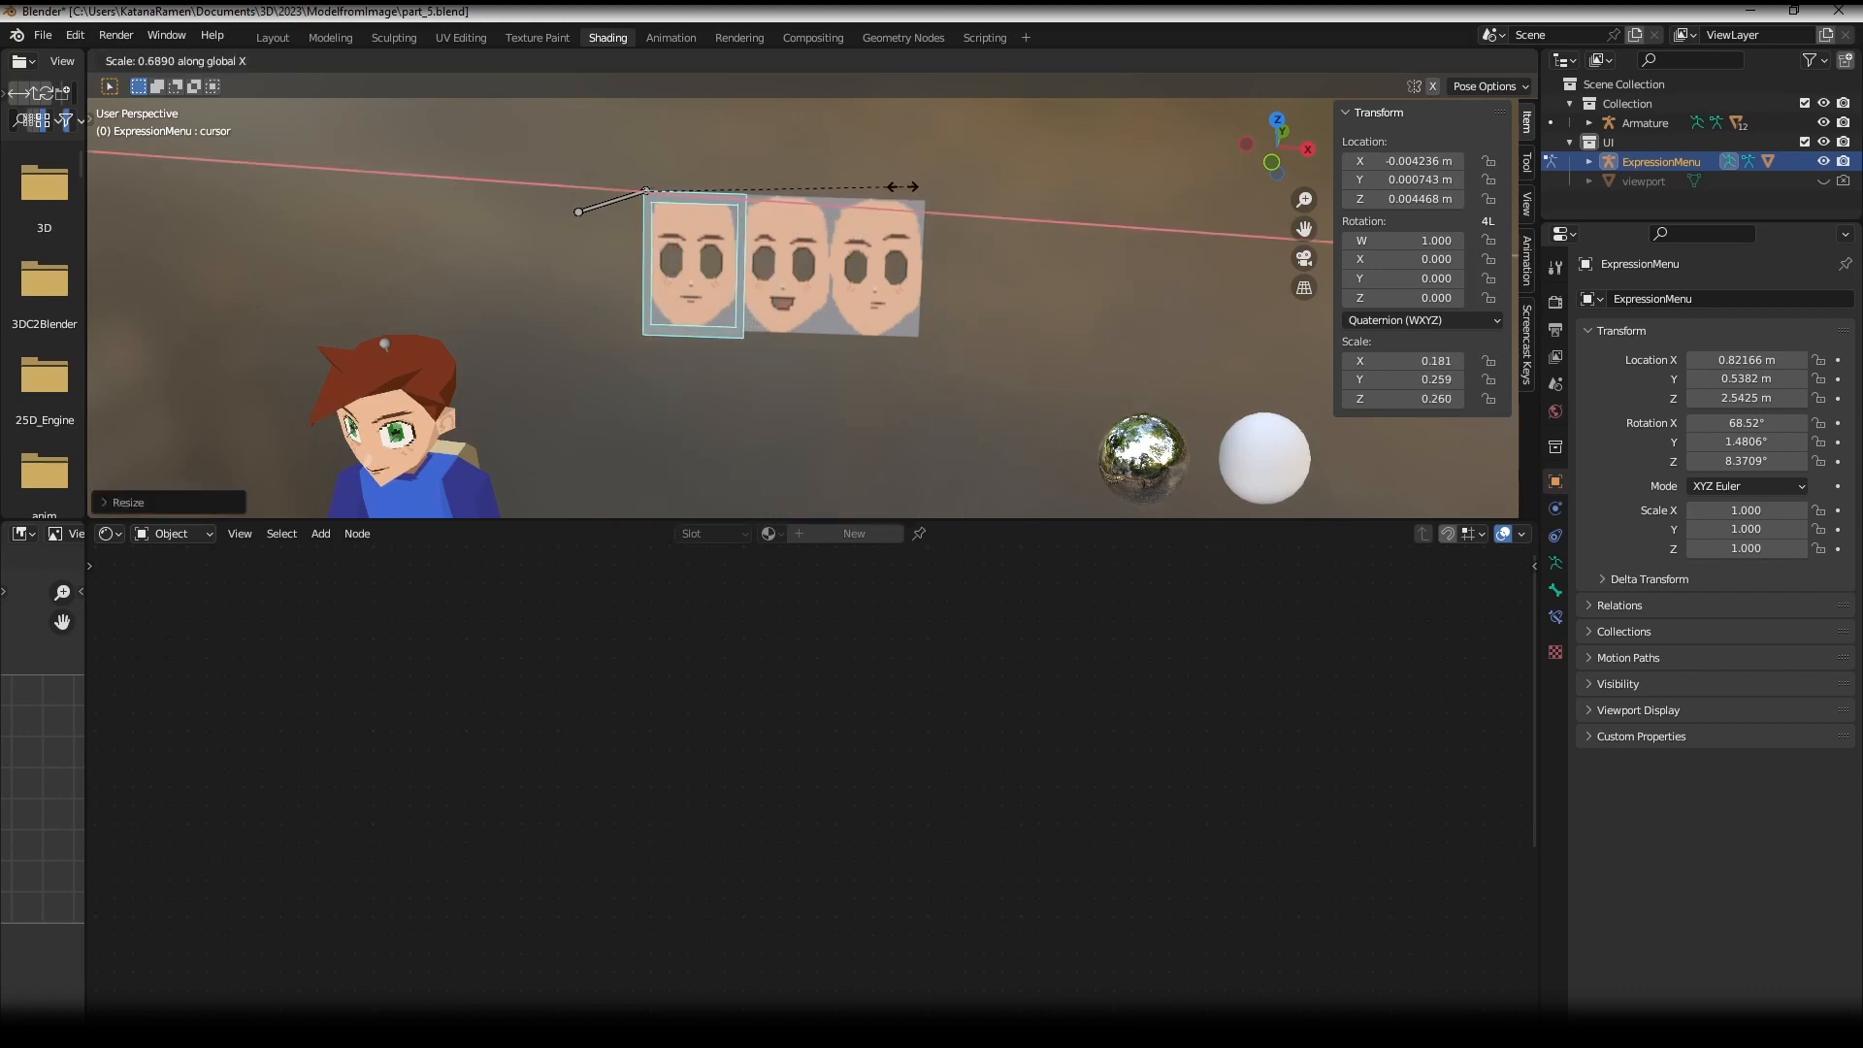
left_click(897, 188)
- Try to move the selected bottom-edge vertices of the expressions plane along the global Z axis in Edit Mode
middle_click_drag(802, 219, 898, 238, "shift")
middle_click_drag(896, 239, 891, 207)
left_click(896, 204)
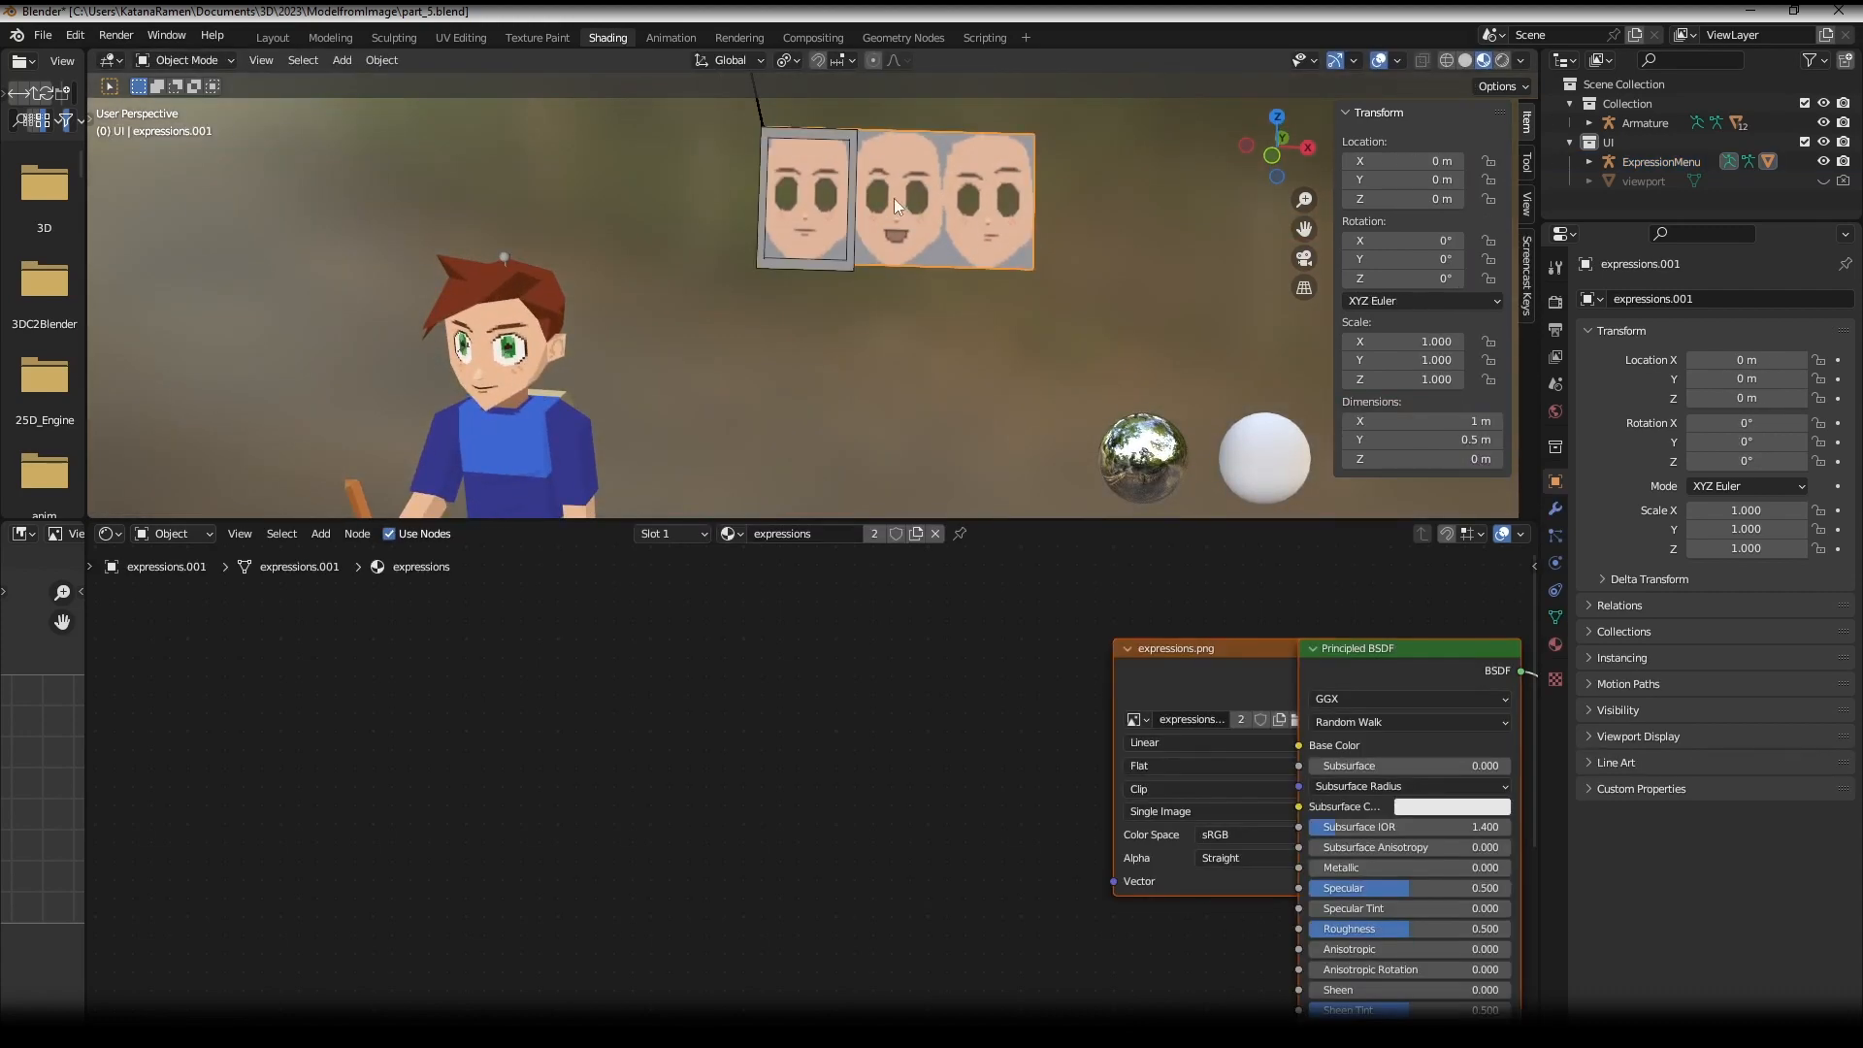
key("Tab")
key("g")
right_click(878, 257)
left_click(798, 278, "shift")
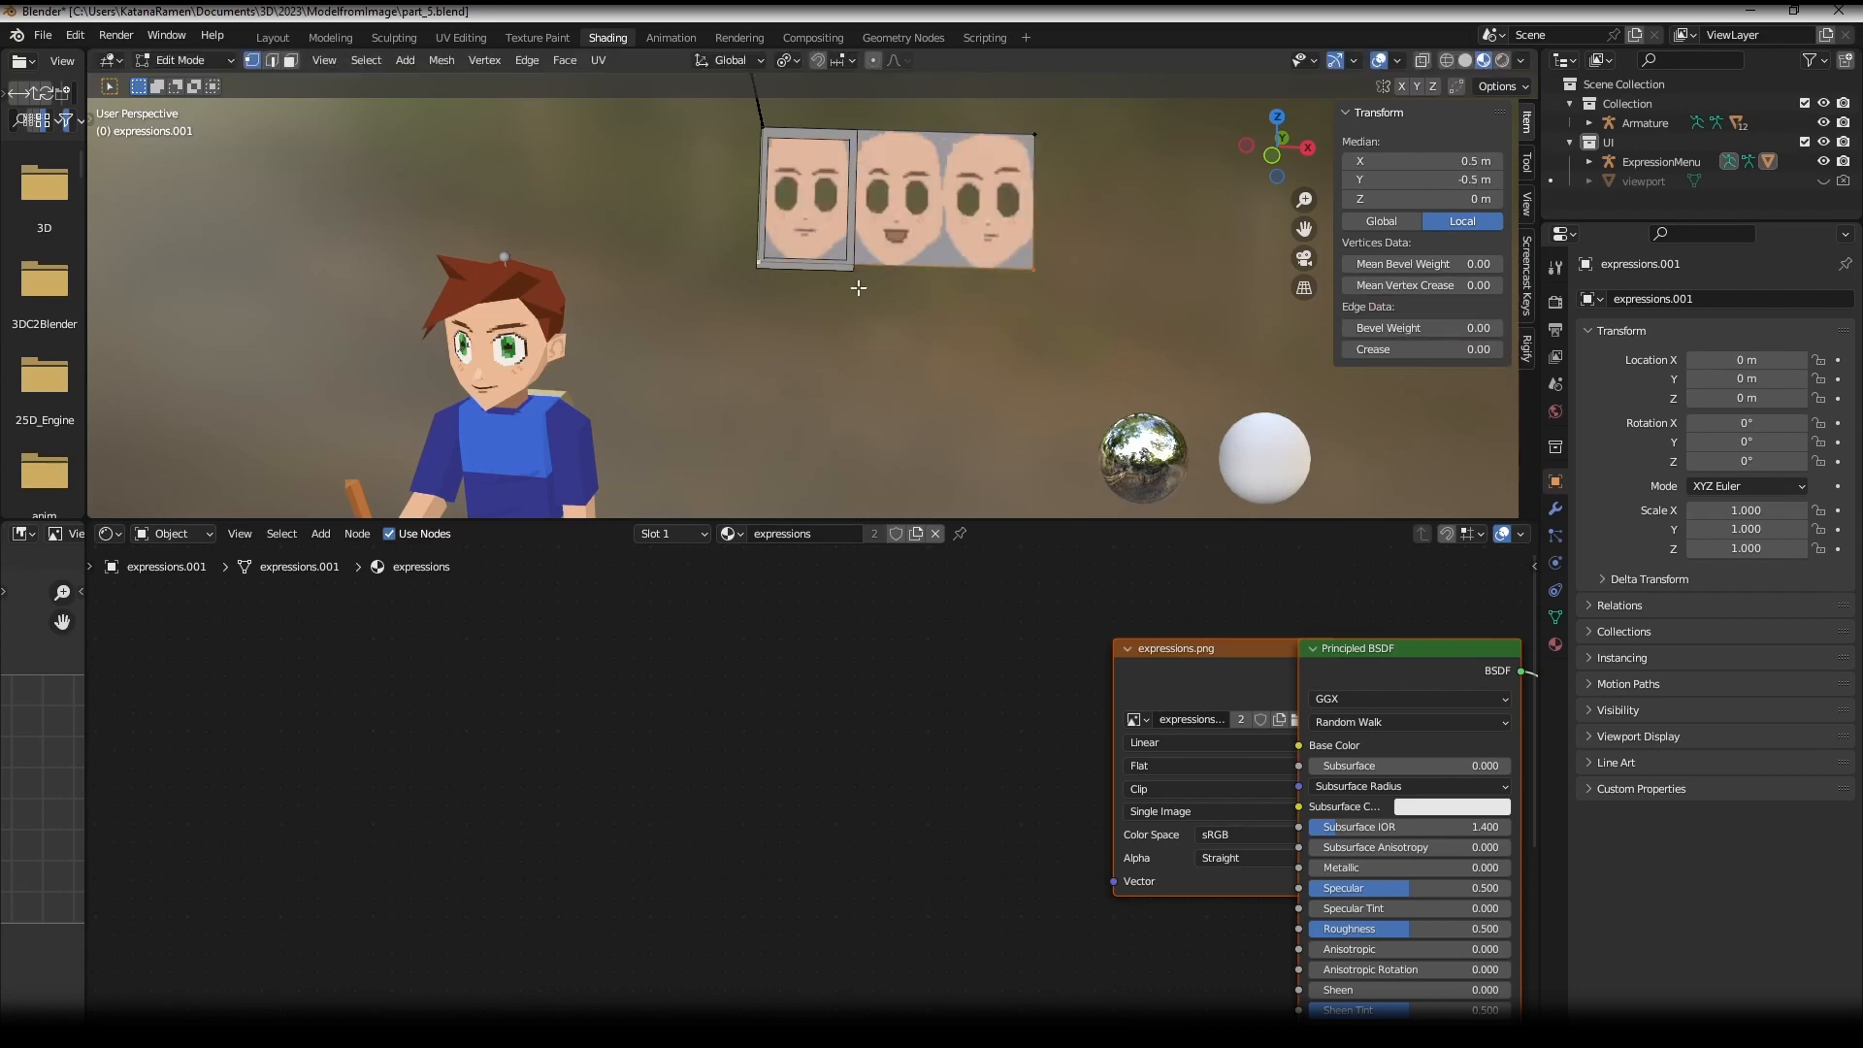
key("g")
key("z")
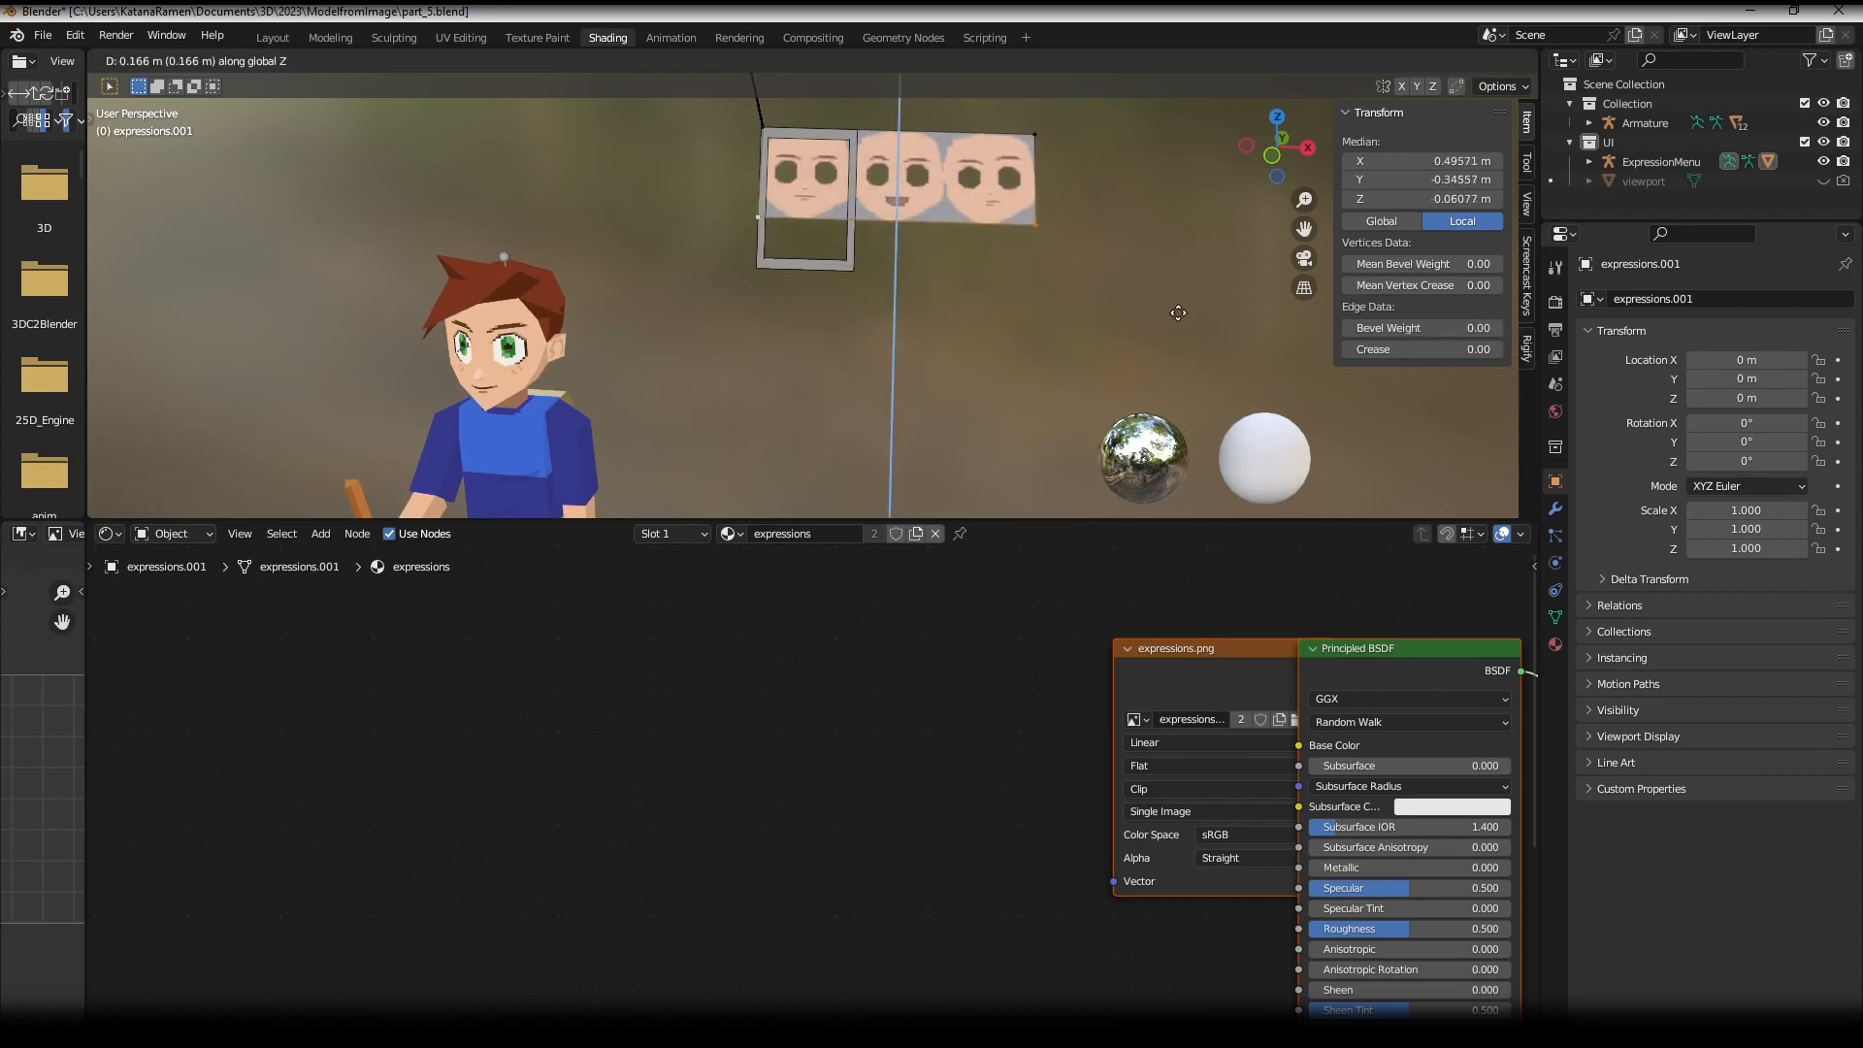
right_click(1086, 258)
key("Tab")
- Examine the Face material nodes of the character's head and the driver options for the Mapping node's Location Y
left_click(846, 139)
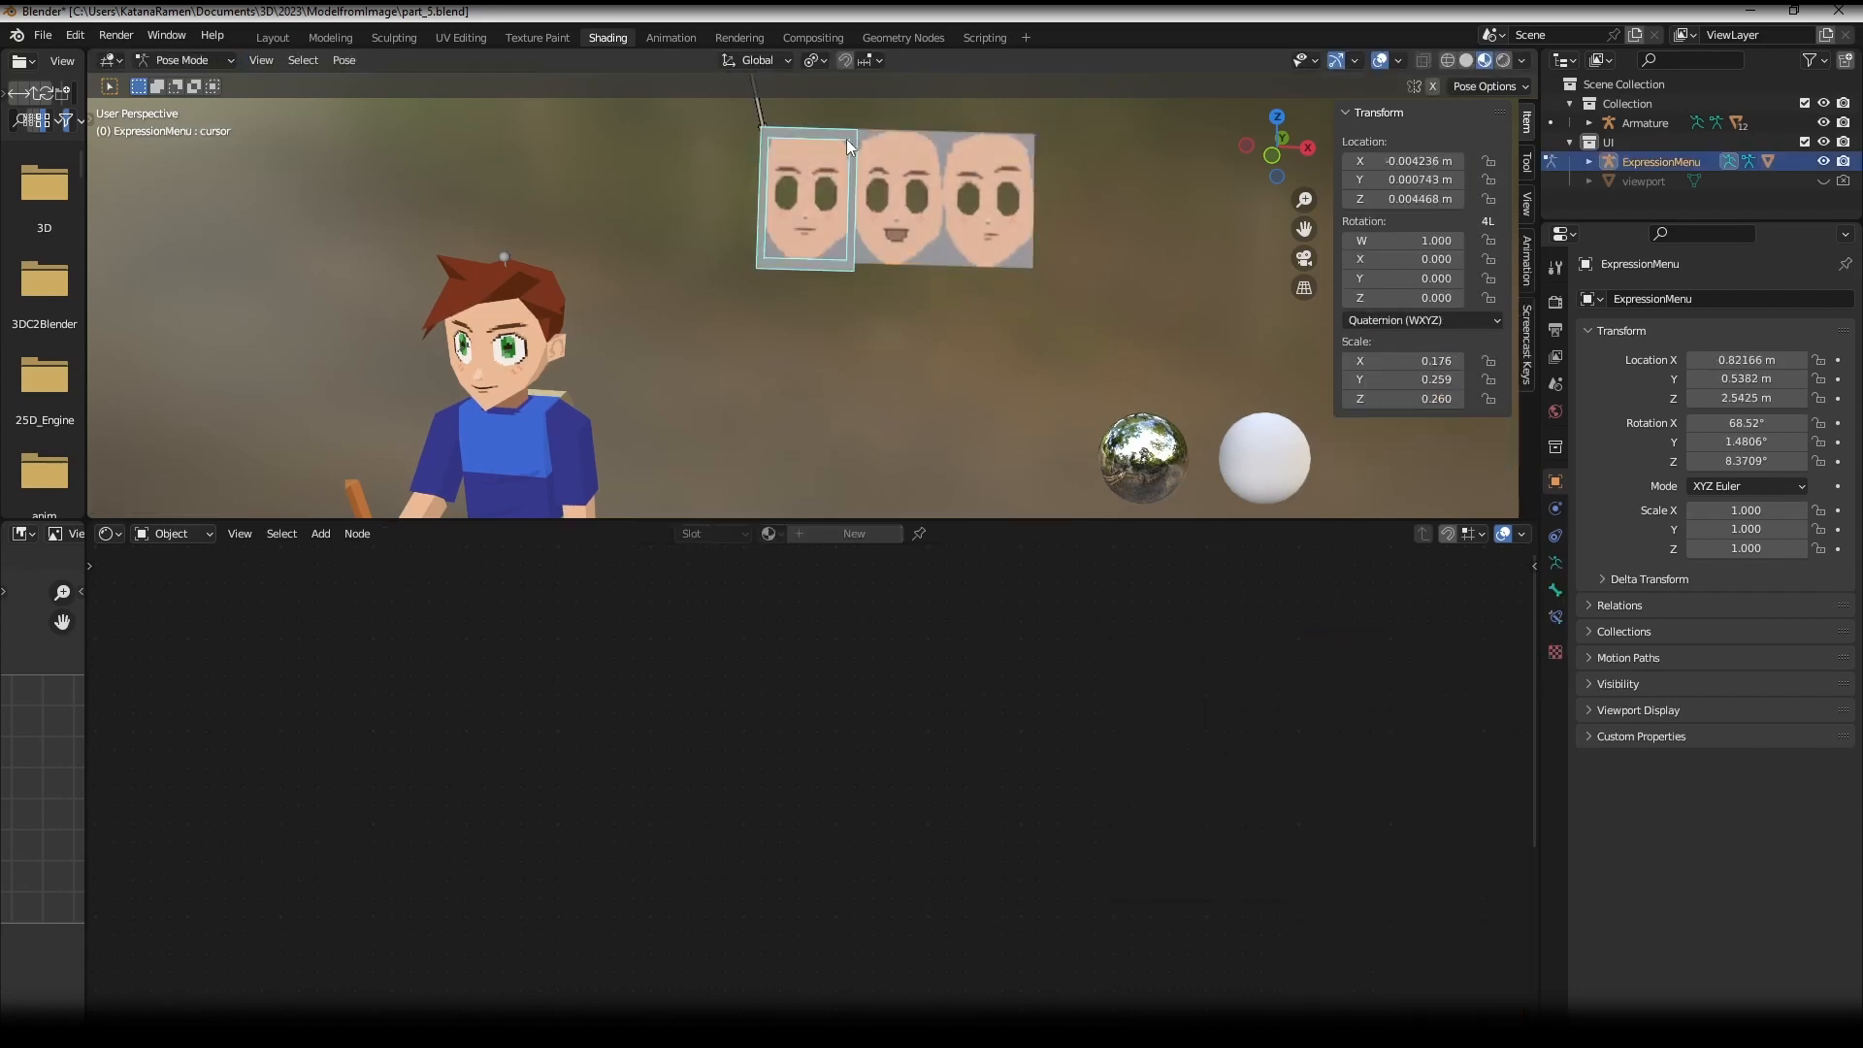
left_click(846, 139)
left_click(846, 139)
left_click(544, 328)
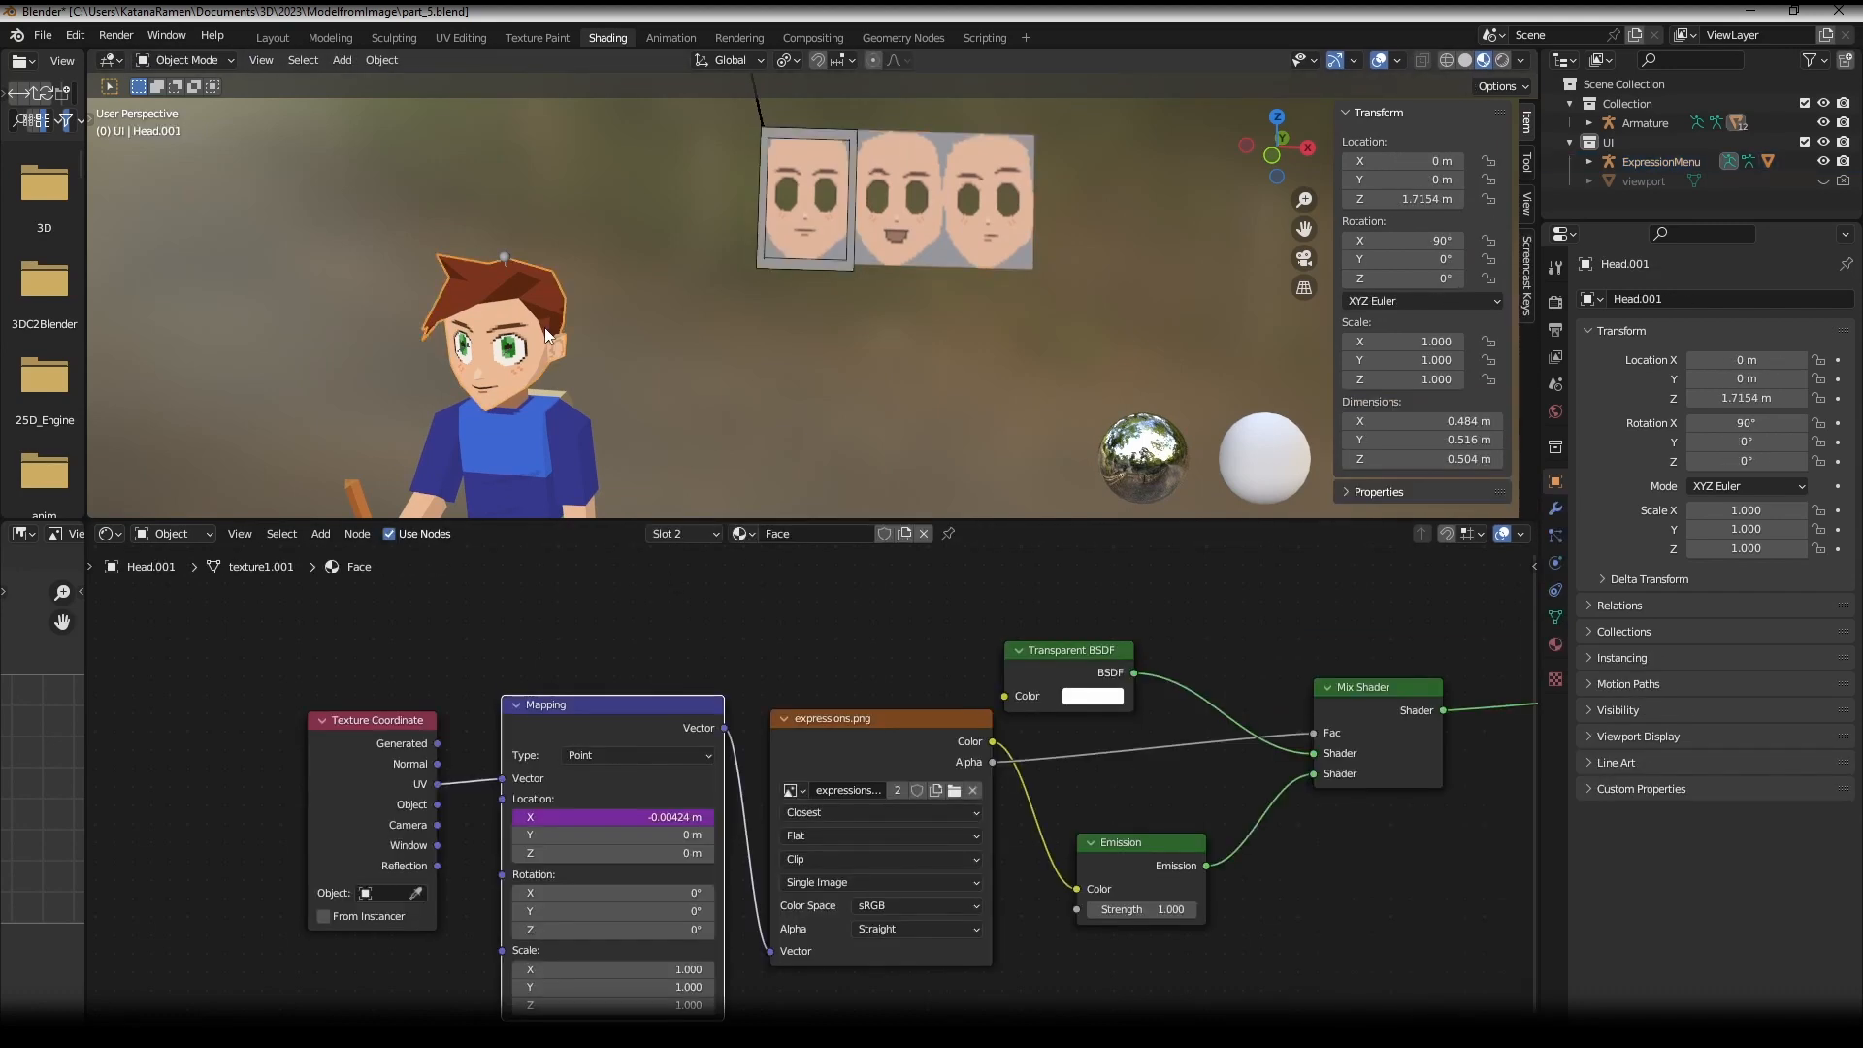
right_click(592, 834)
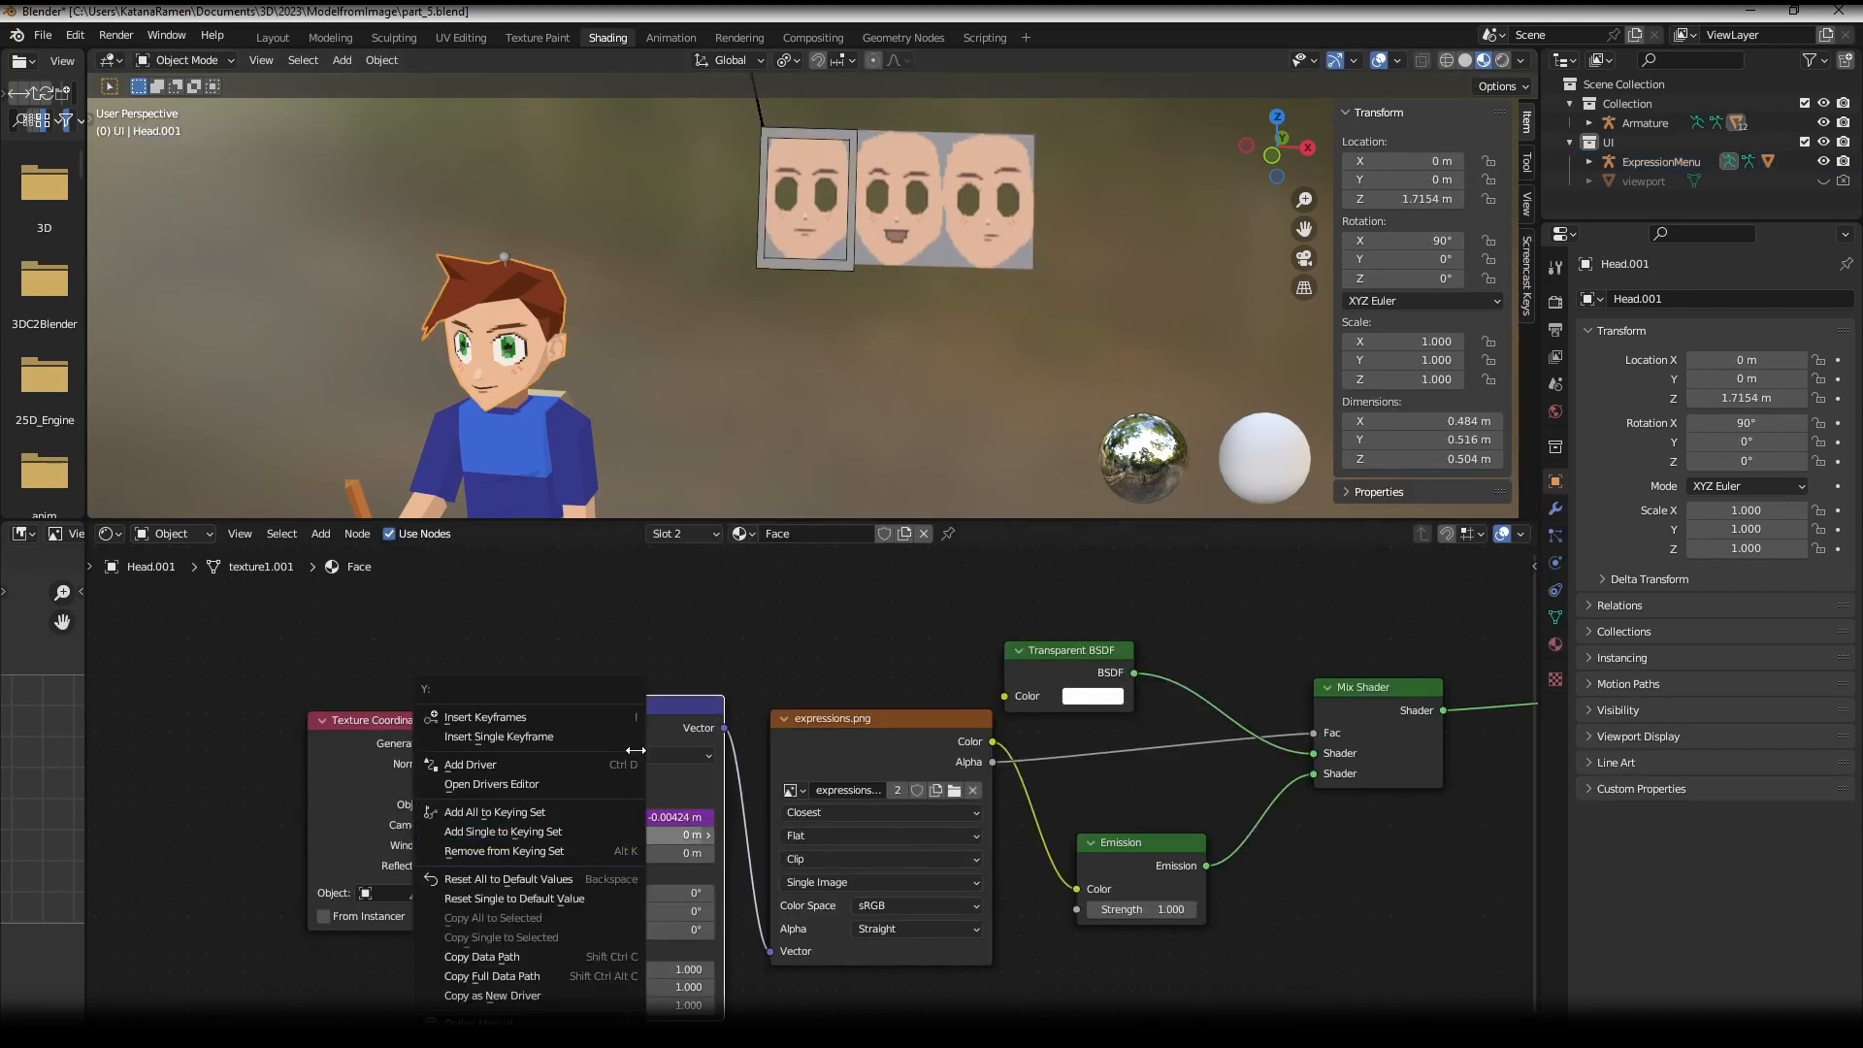
left_click(872, 289)
- Try to move the cursor frame along the global X axis toward the second face
left_click(846, 270)
key("g")
key("x")
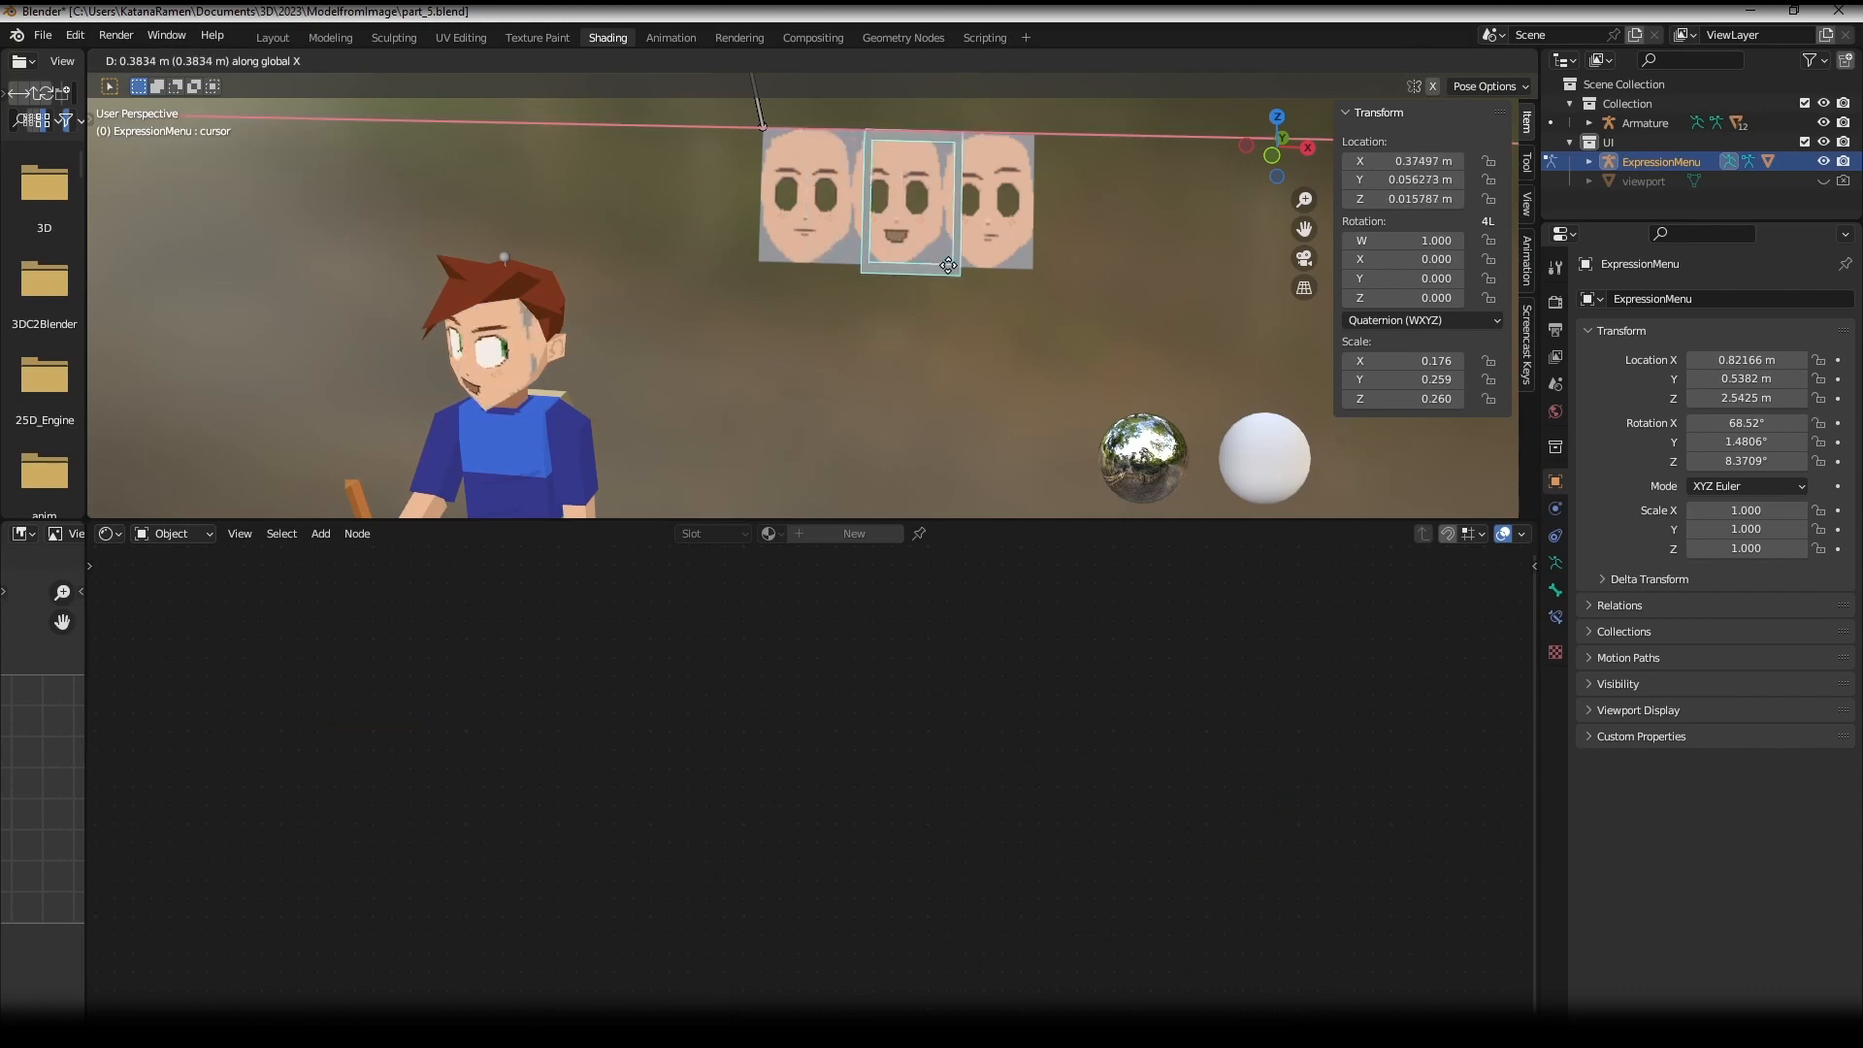
right_click(956, 196)
- Add two vertical loop cuts to the expressions plane, dividing it into three equal columns, one per face
left_click(959, 196)
key("Tab")
middle_click_drag(884, 135, 852, 265, "shift")
scroll(852, 265, "up", 3)
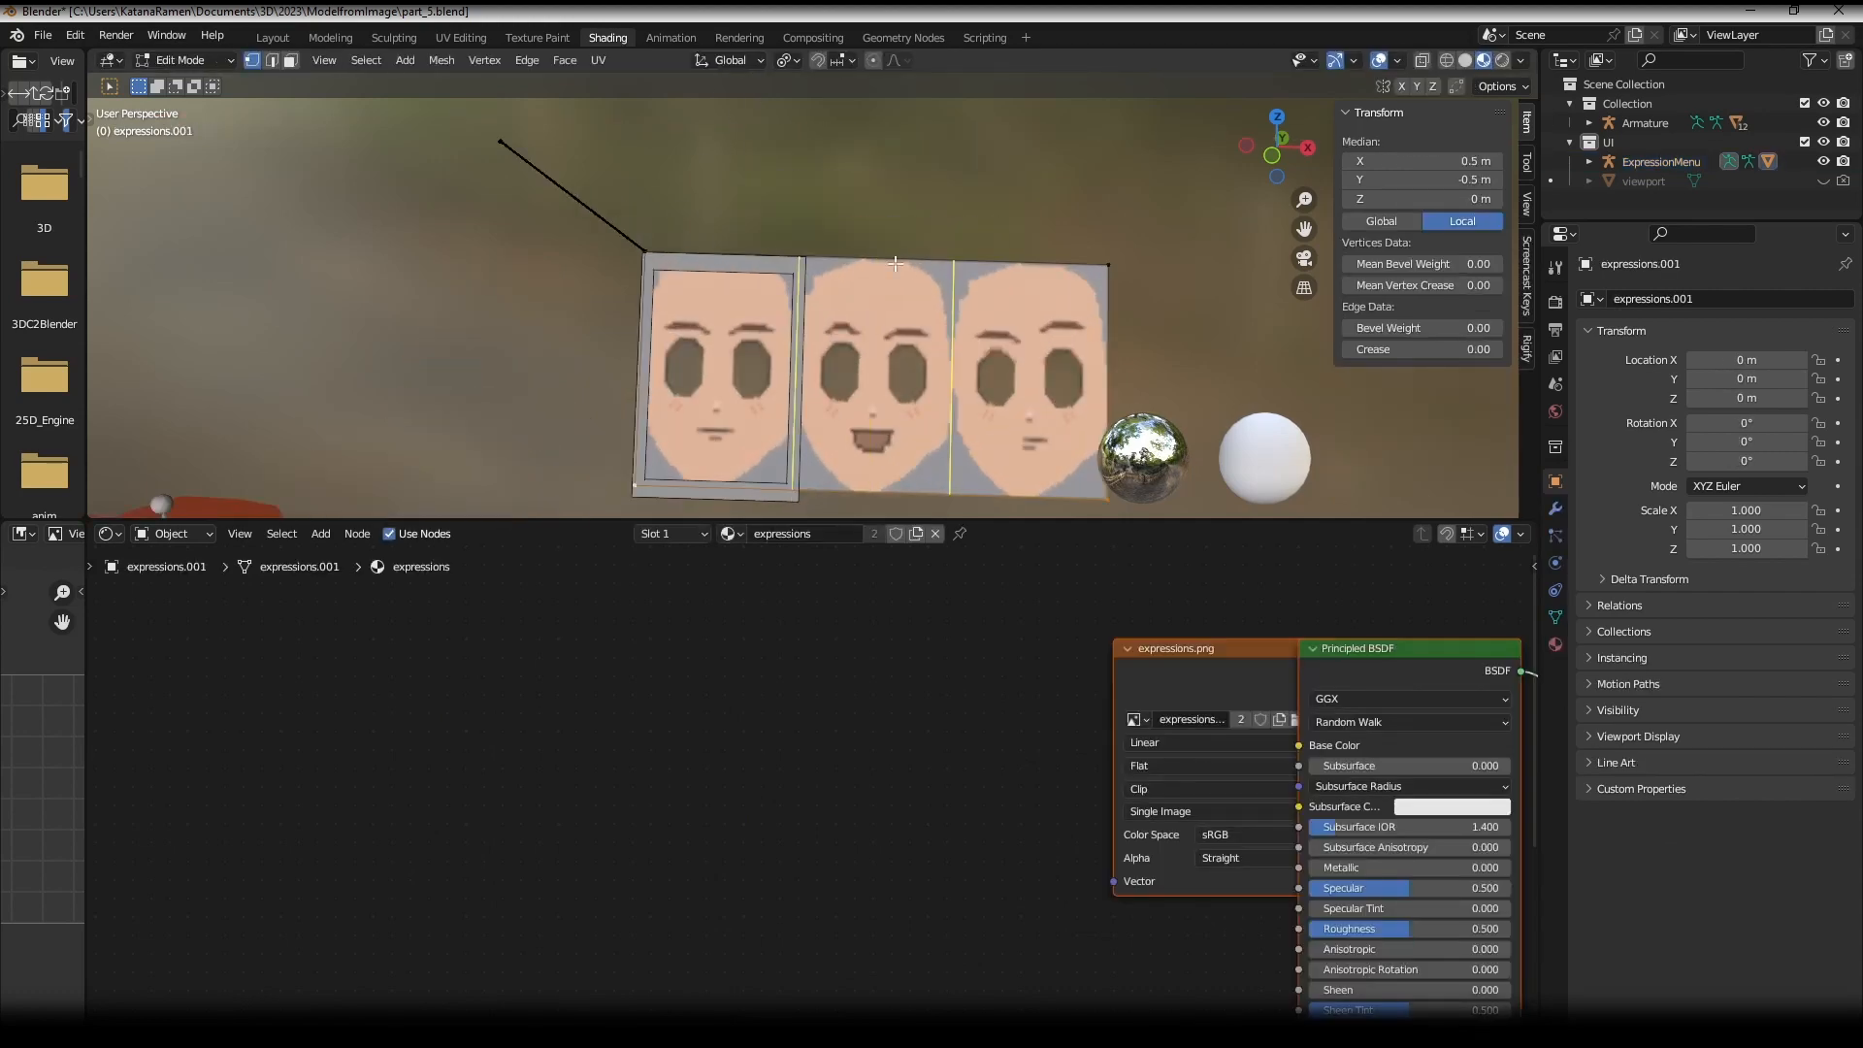
left_click(895, 263)
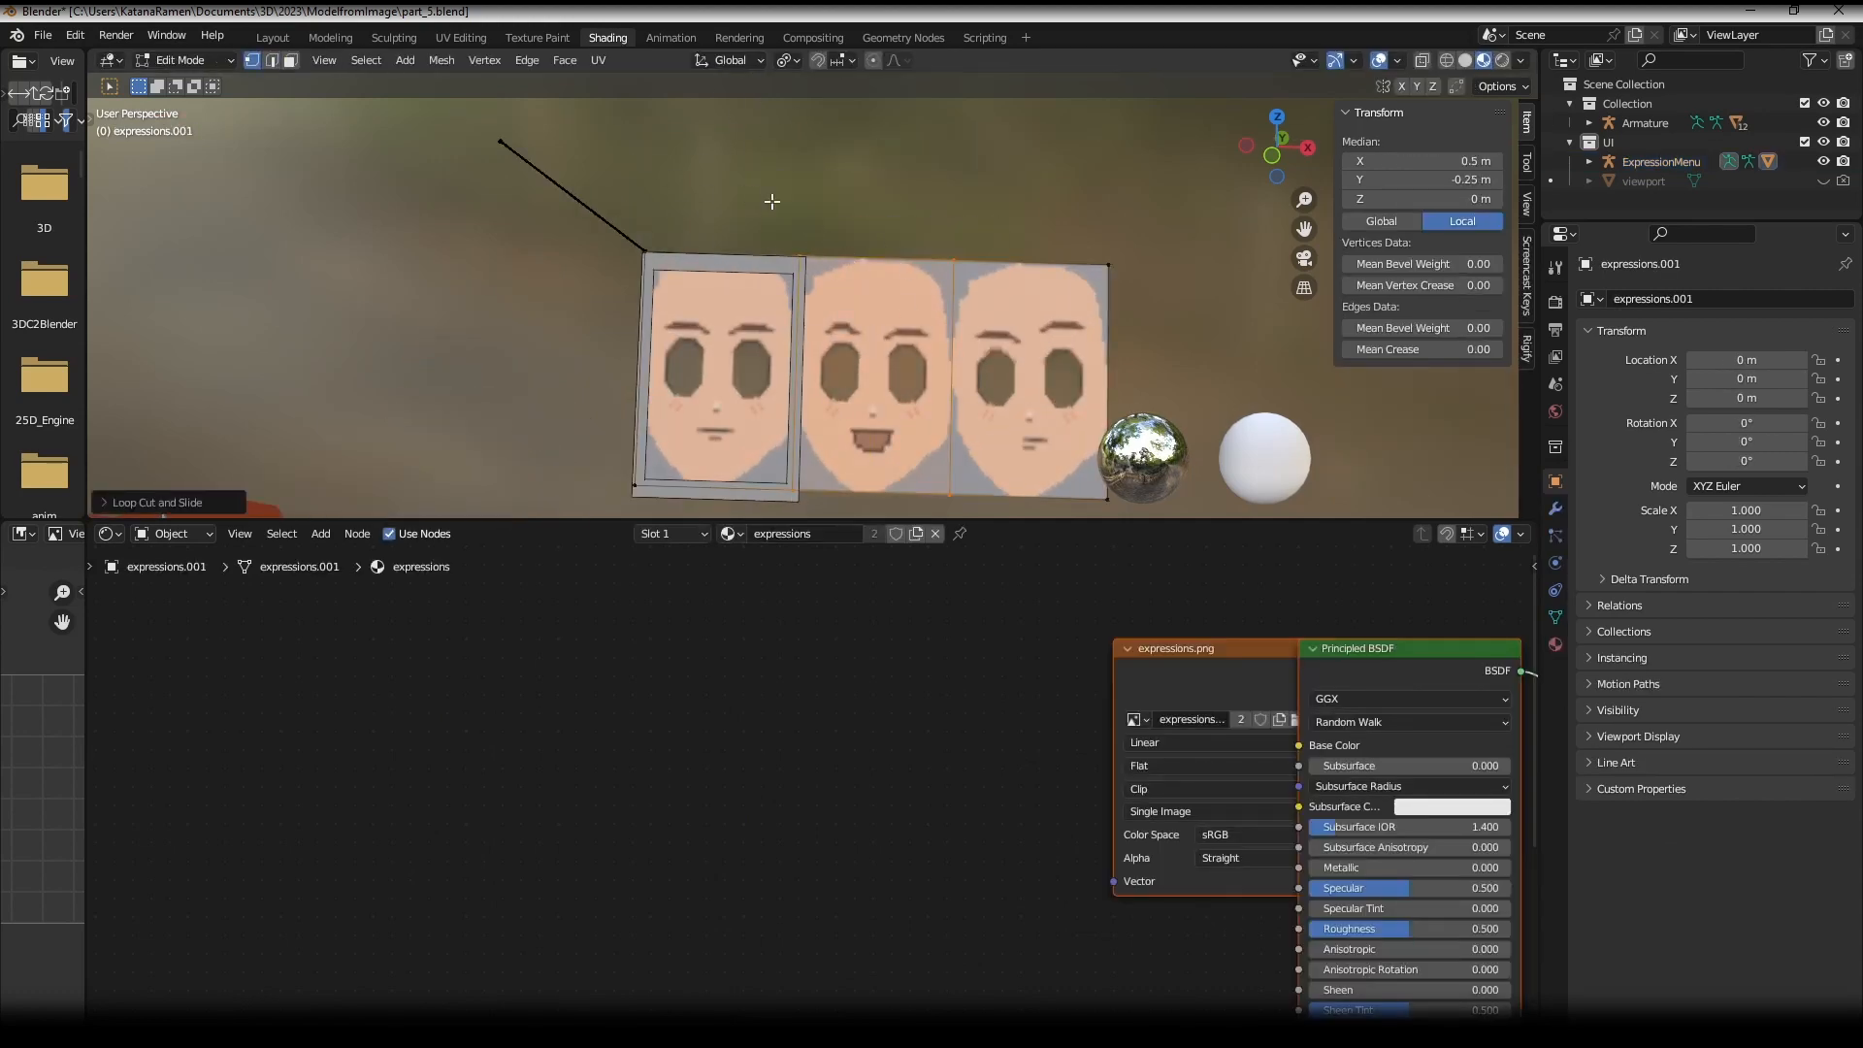
- Turn on vertex snapping and move the cursor bone onto the second face
left_click(696, 254)
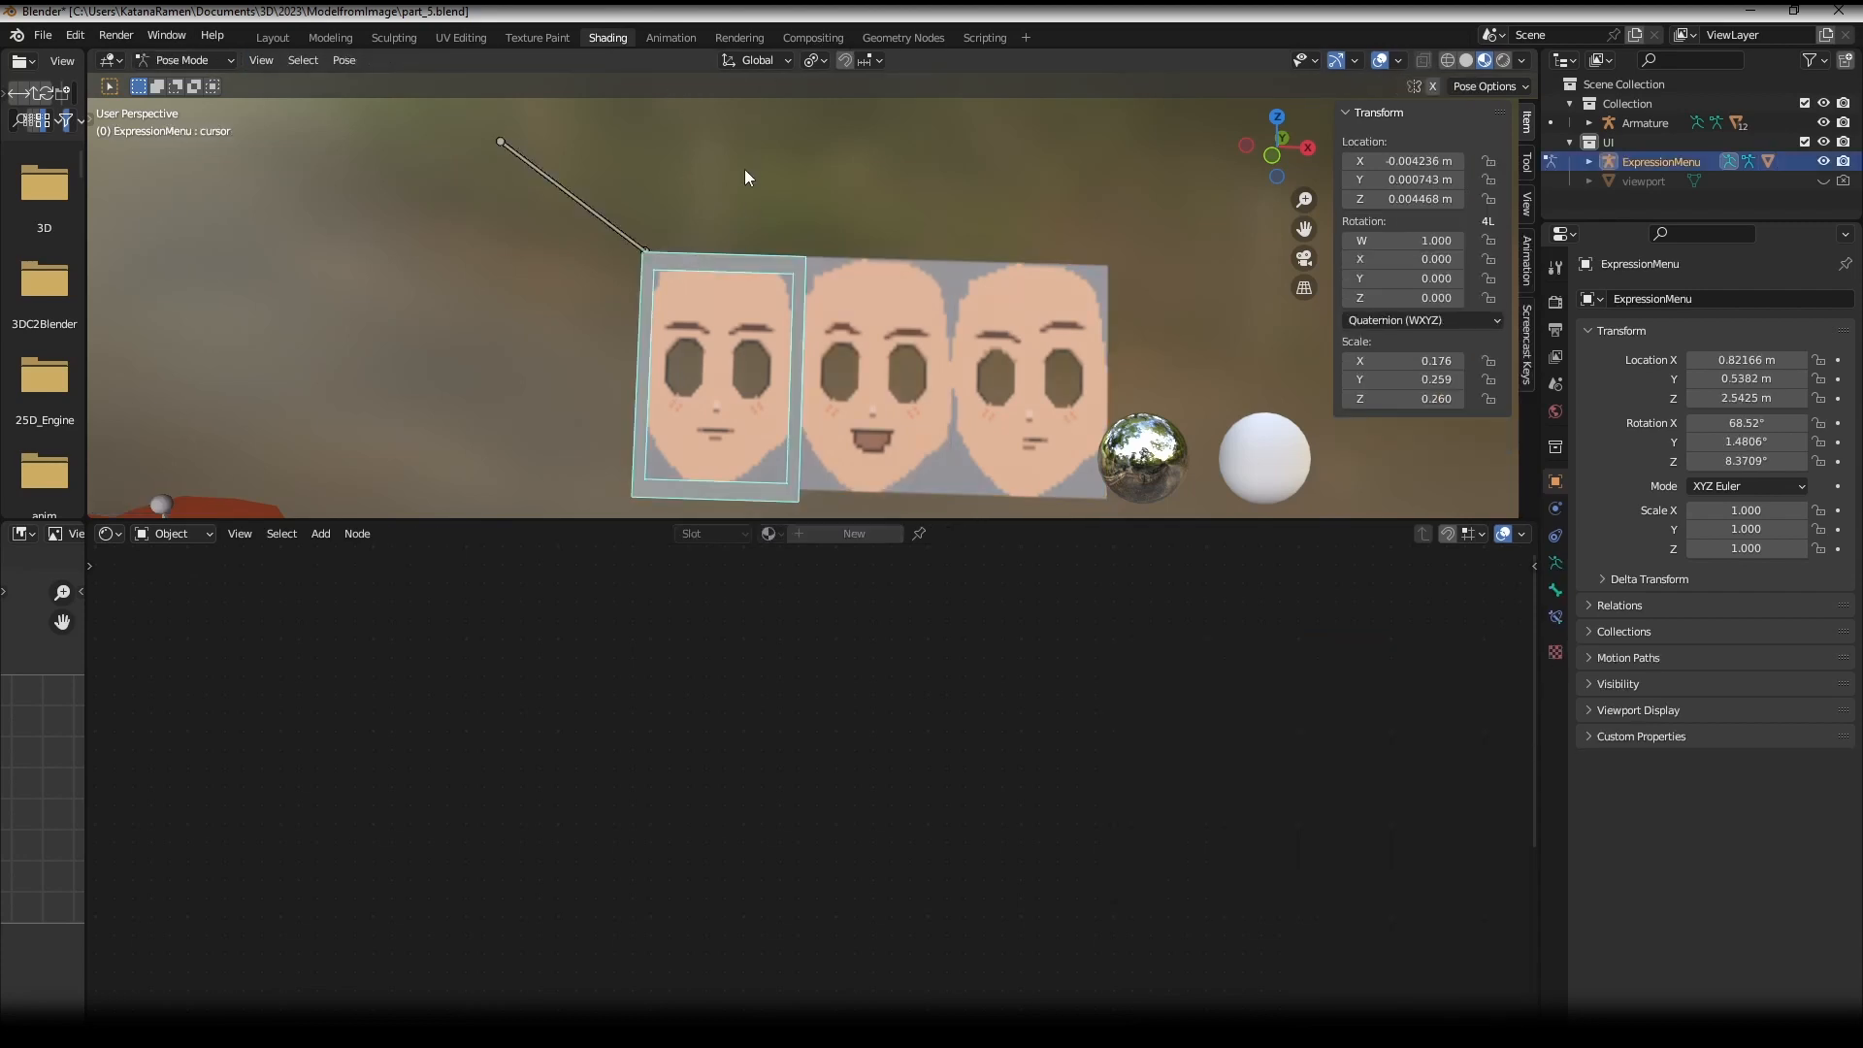
left_click(811, 61)
left_click(845, 60)
left_click(878, 60)
left_click(805, 138)
key("g")
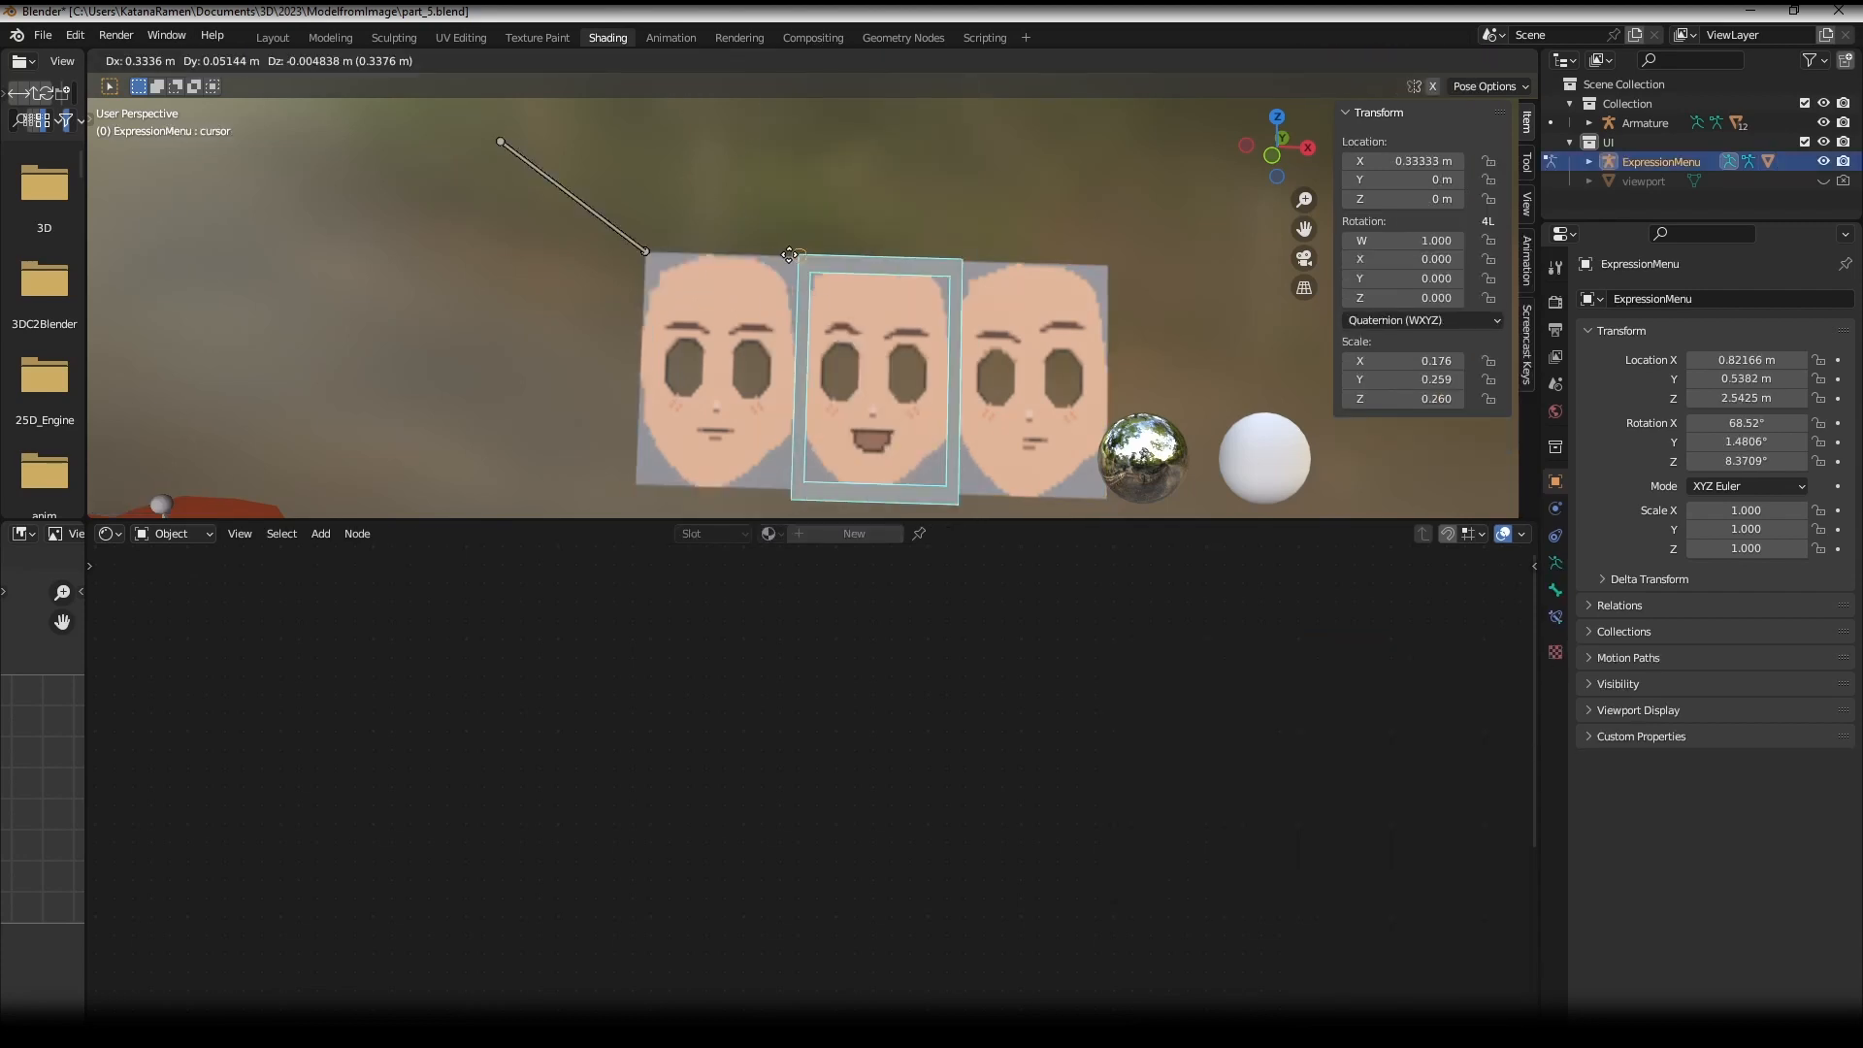
left_click(789, 254)
- Snap the cursor frame from face to face across the expressions plane, ending on the first face
scroll(789, 256, "down", 5)
mouse_move(776, 311)
middle_mouse_down()
mouse_move(660, 365)
mouse_move(800, 294)
middle_mouse_up()
key("g")
left_click(895, 266)
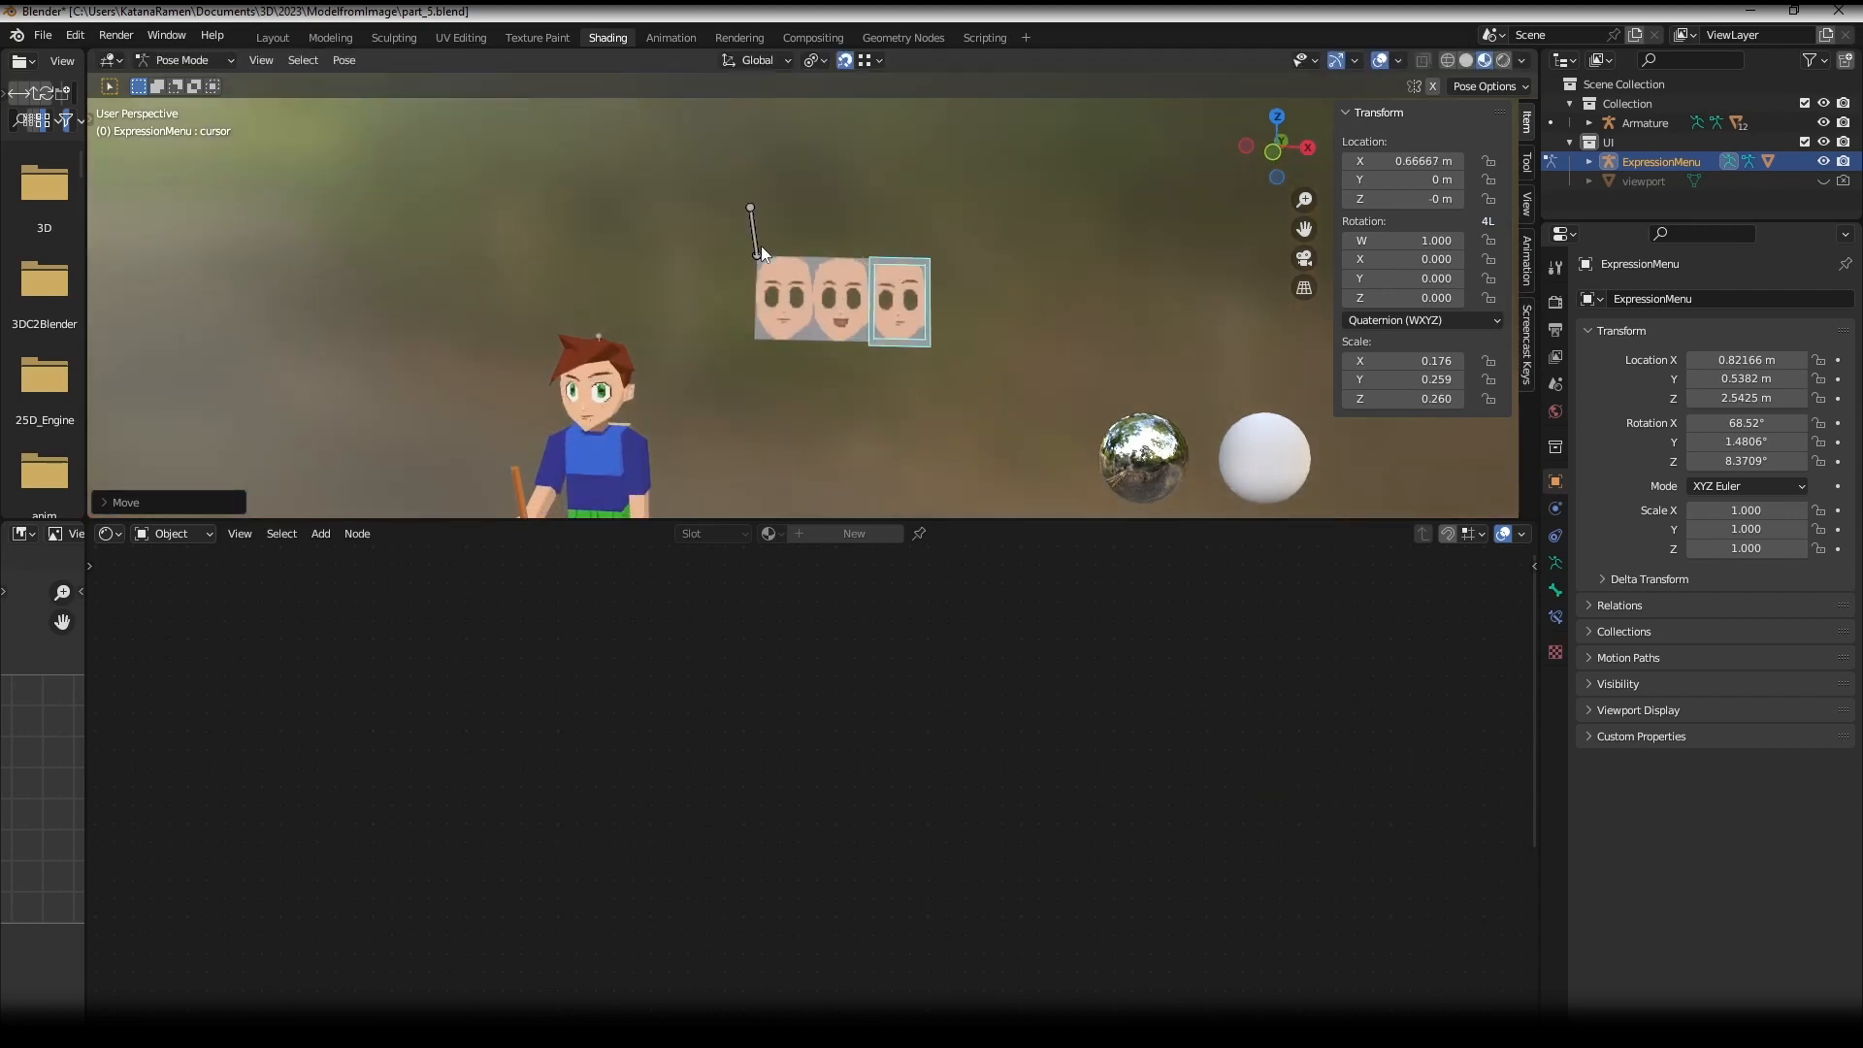
key("g")
left_click(766, 255)
key("g")
left_click(823, 266)
key("g")
left_click(886, 272)
key("g")
left_click(766, 266)
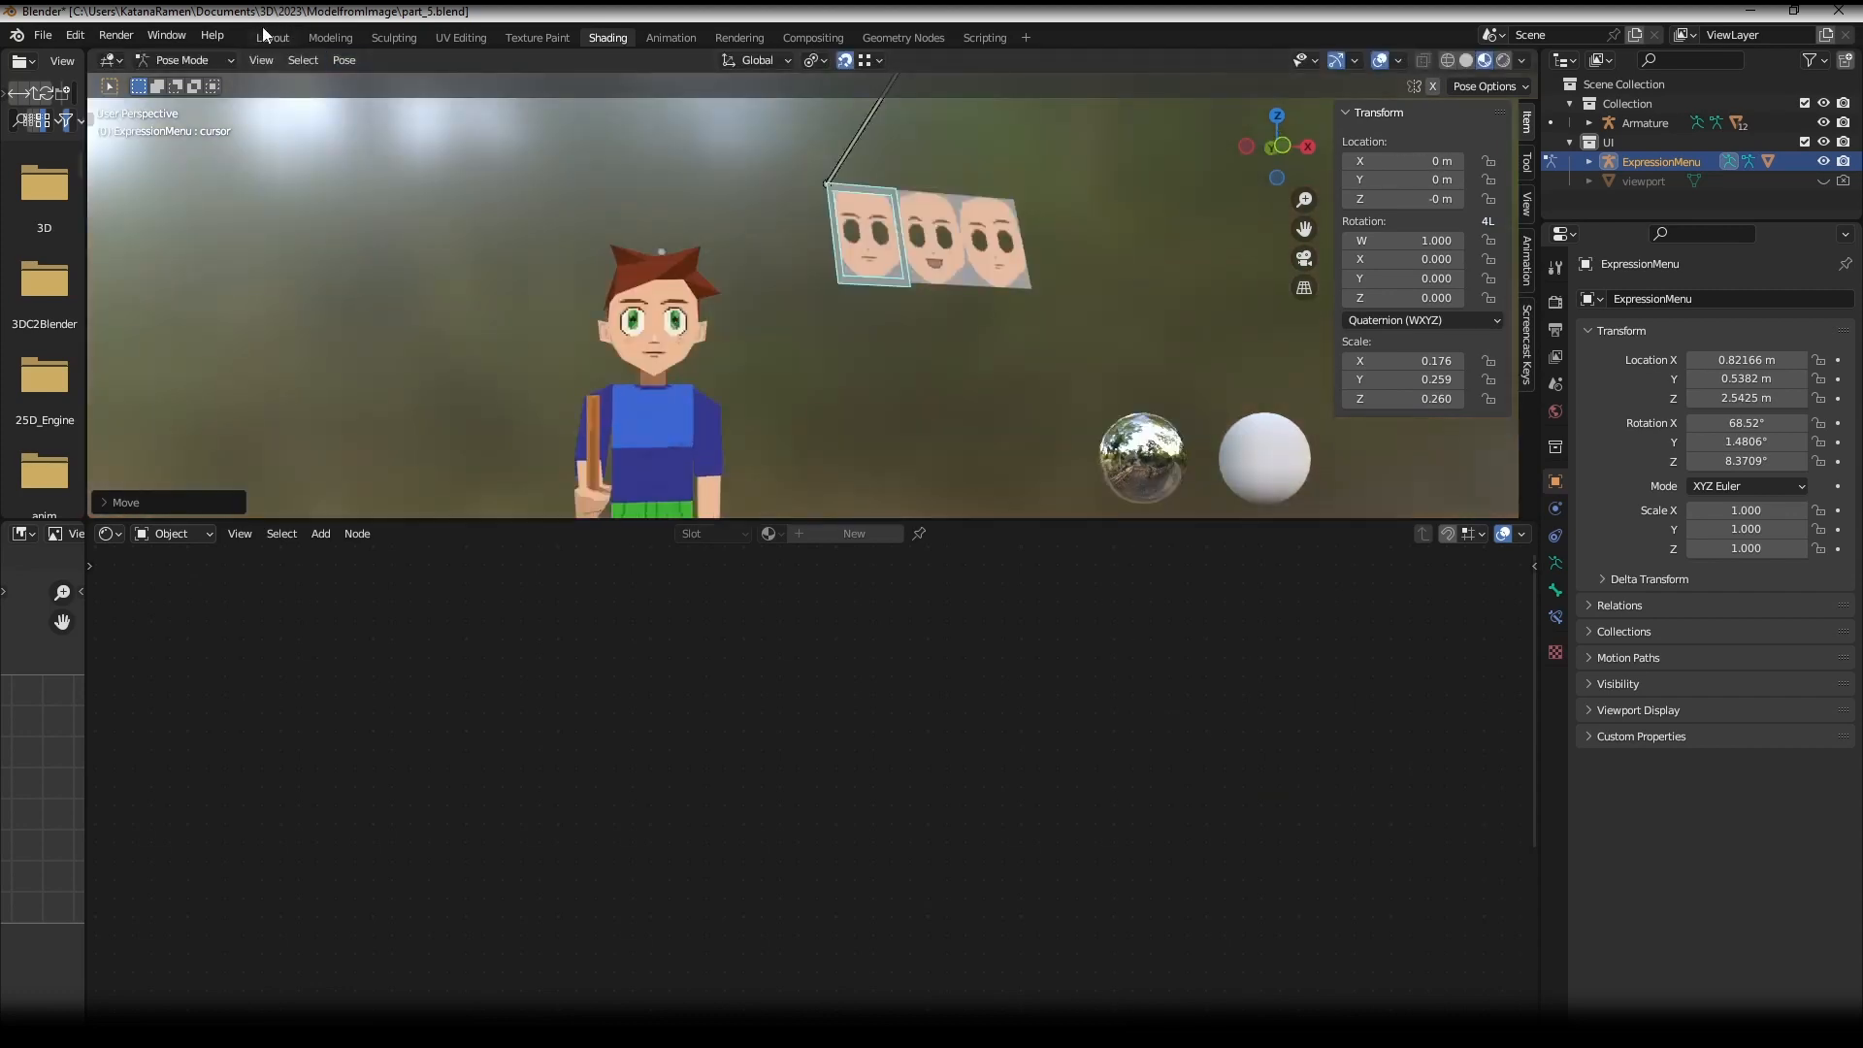
- Switch to the Layout workspace and insert a keyframe at frame 0 for the cursor bone on the first face
left_click(264, 36)
scroll(603, 412, "down", 3)
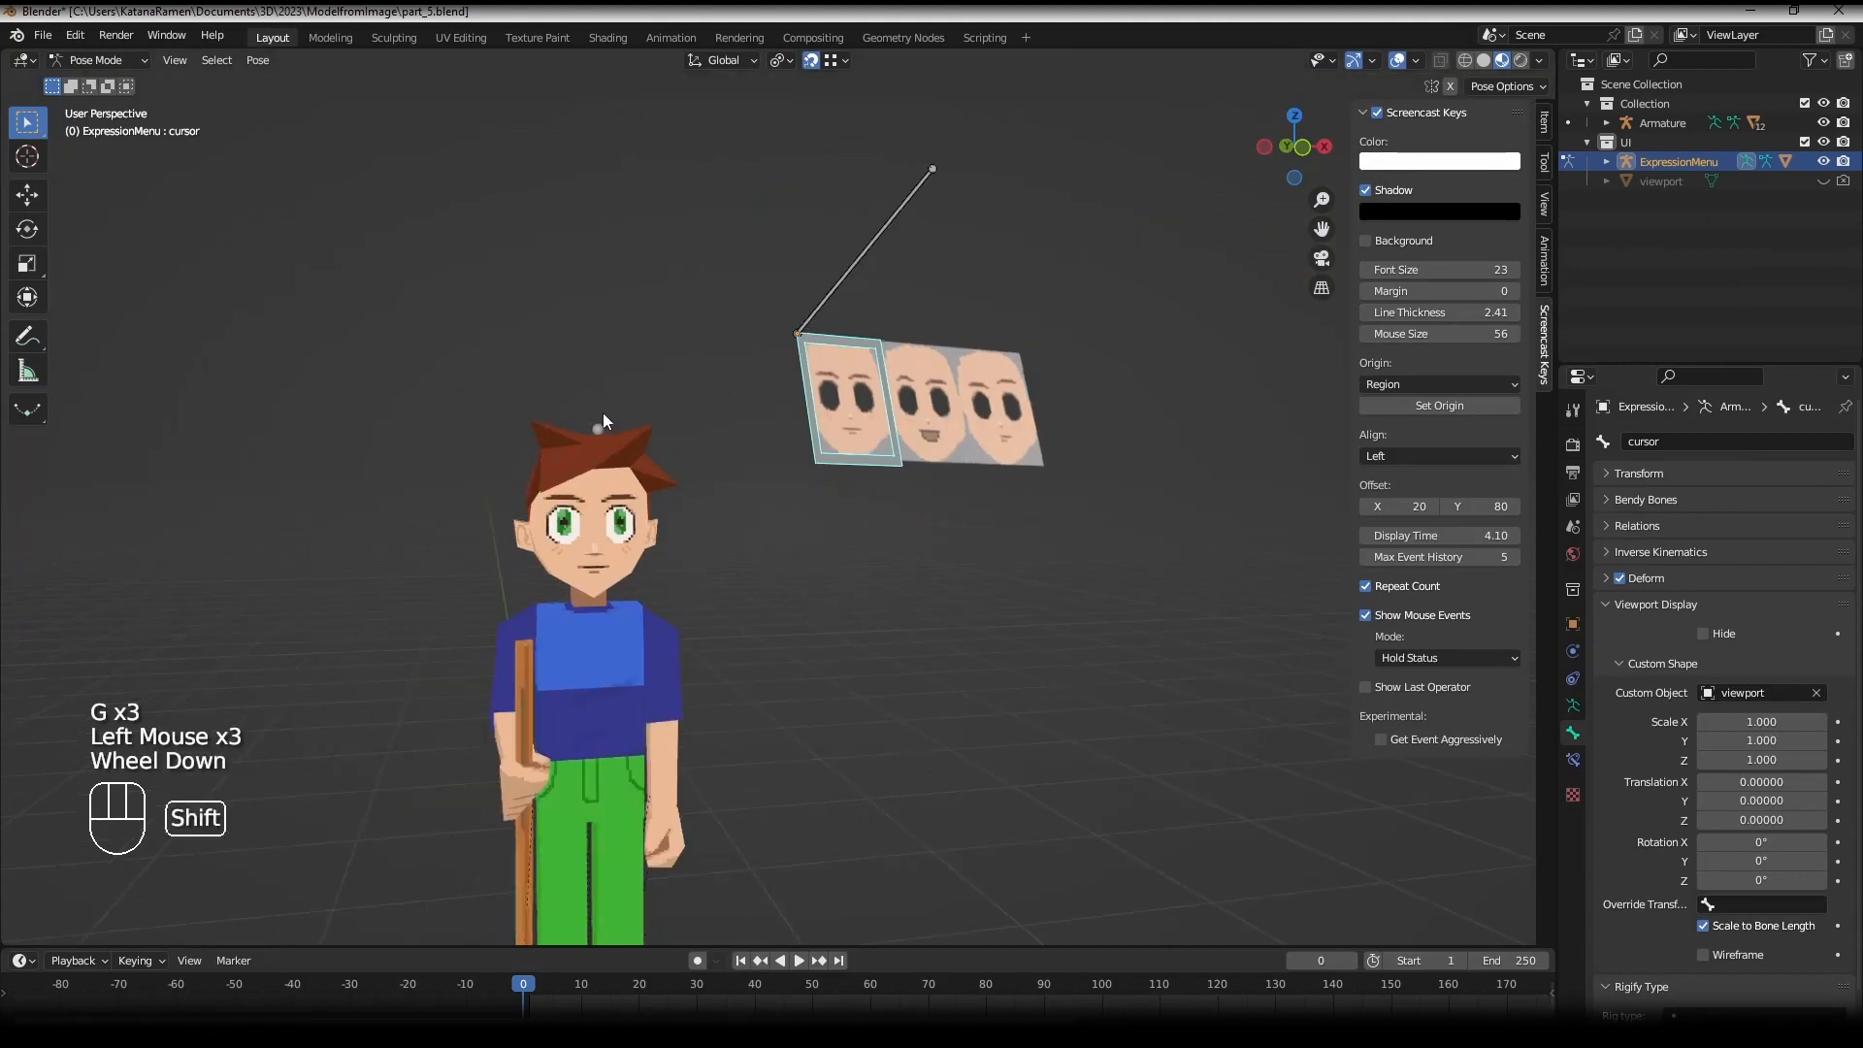
middle_click_drag(602, 412, 728, 500, "shift")
mouse_move(728, 500)
middle_mouse_down()
mouse_move(854, 588)
mouse_move(940, 443)
middle_mouse_up()
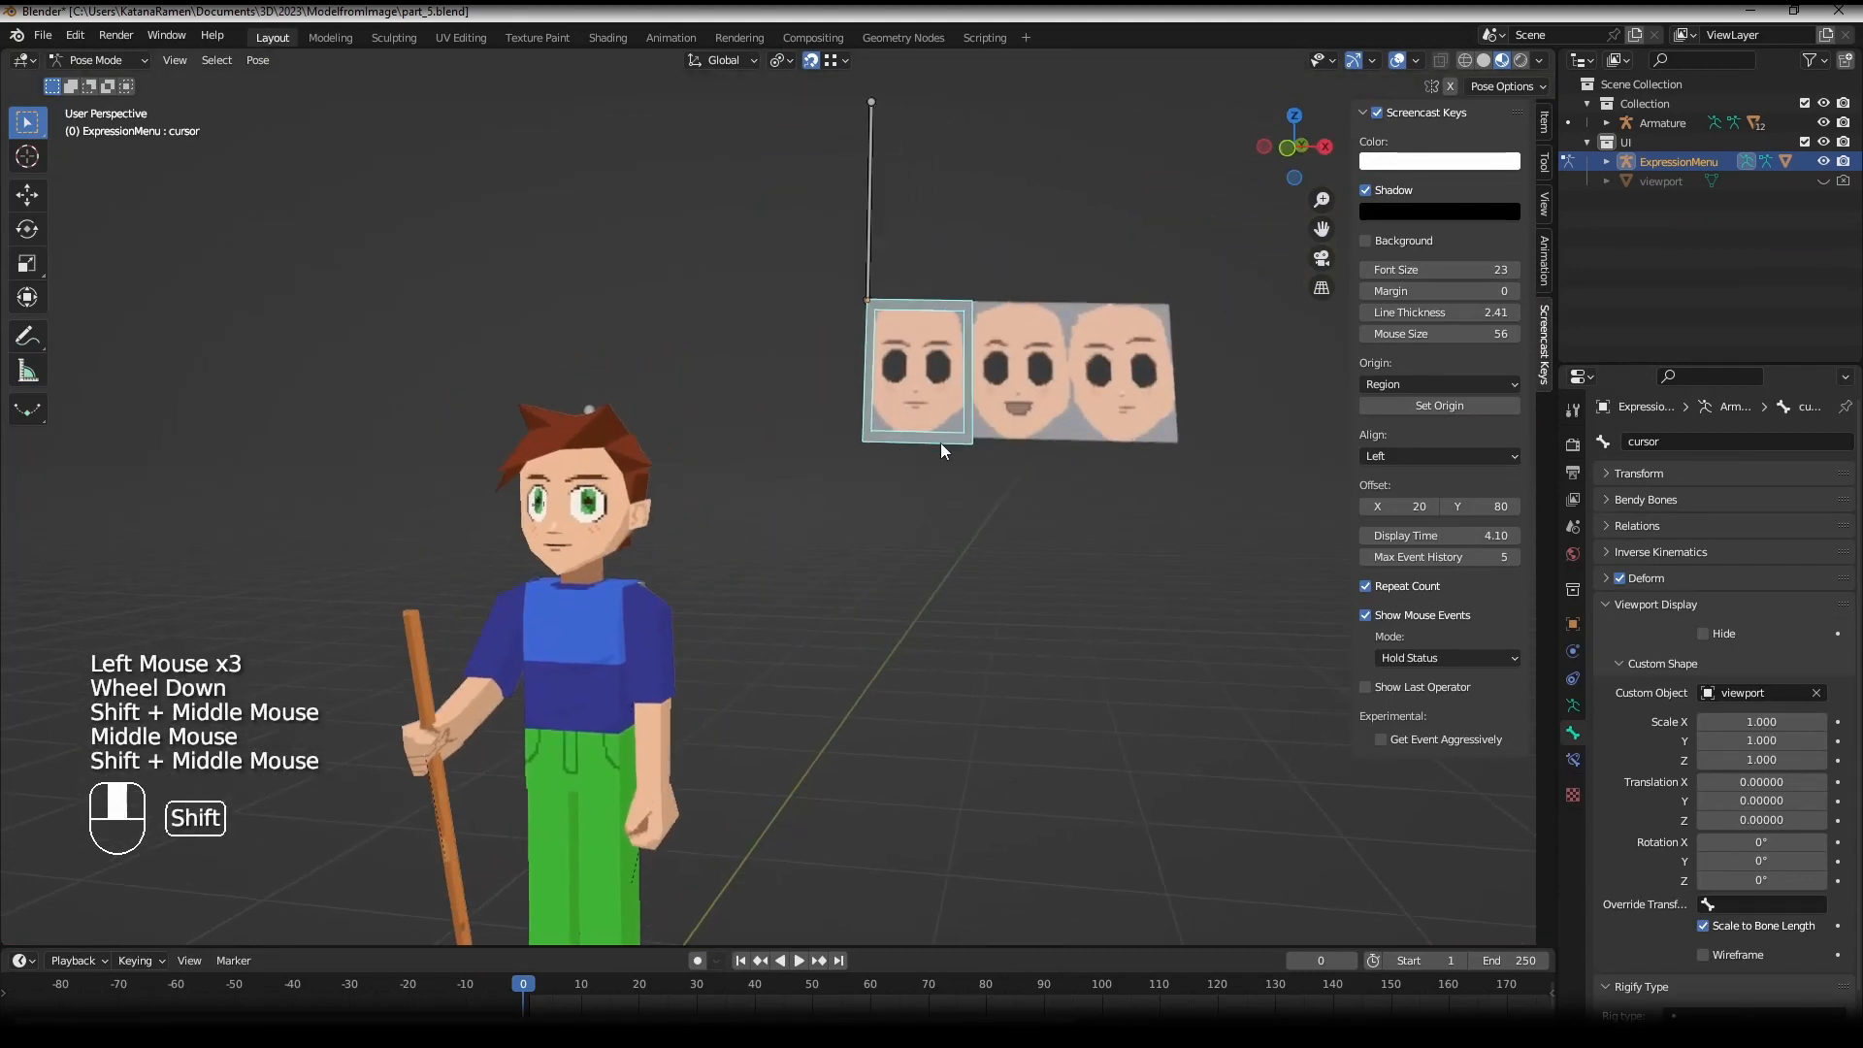
key("i")
left_click(935, 346)
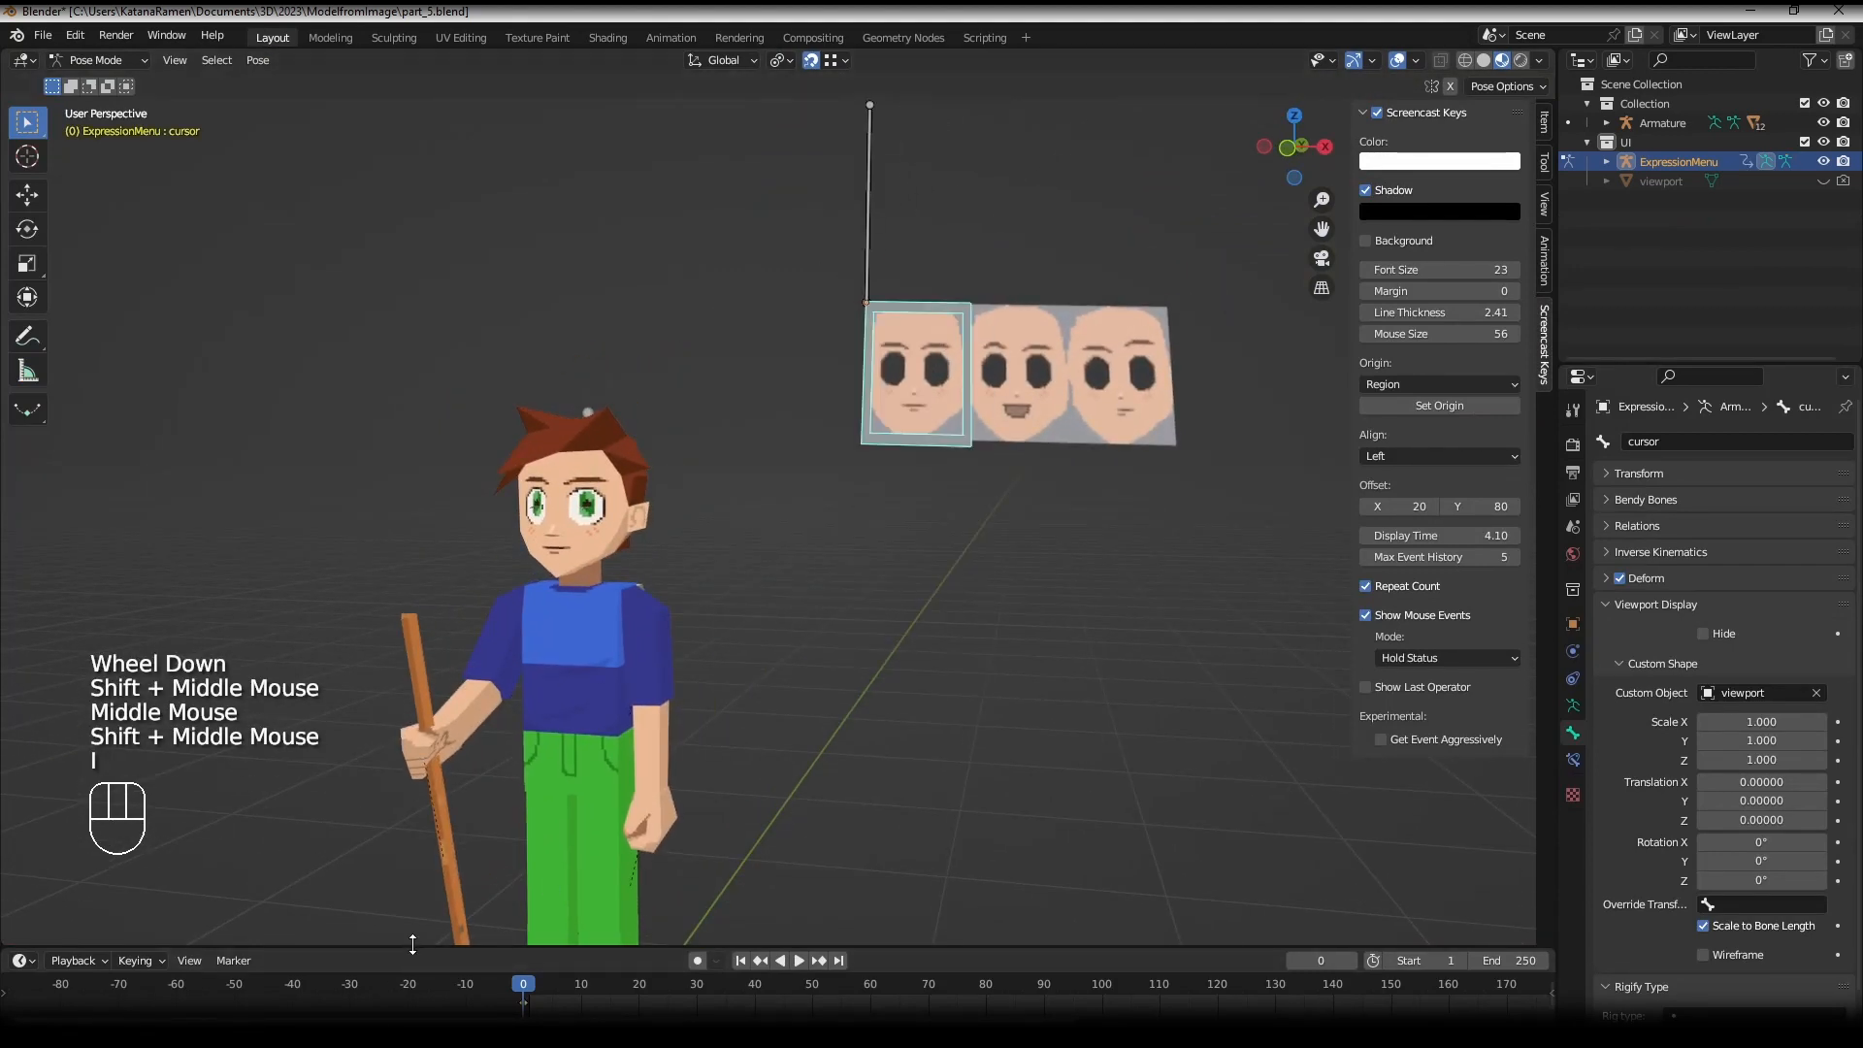
- Enlarge the timeline, then snap the cursor frame to the second face at frame 8 and insert a keyframe
left_click_drag(413, 943, 415, 830)
left_click(569, 908)
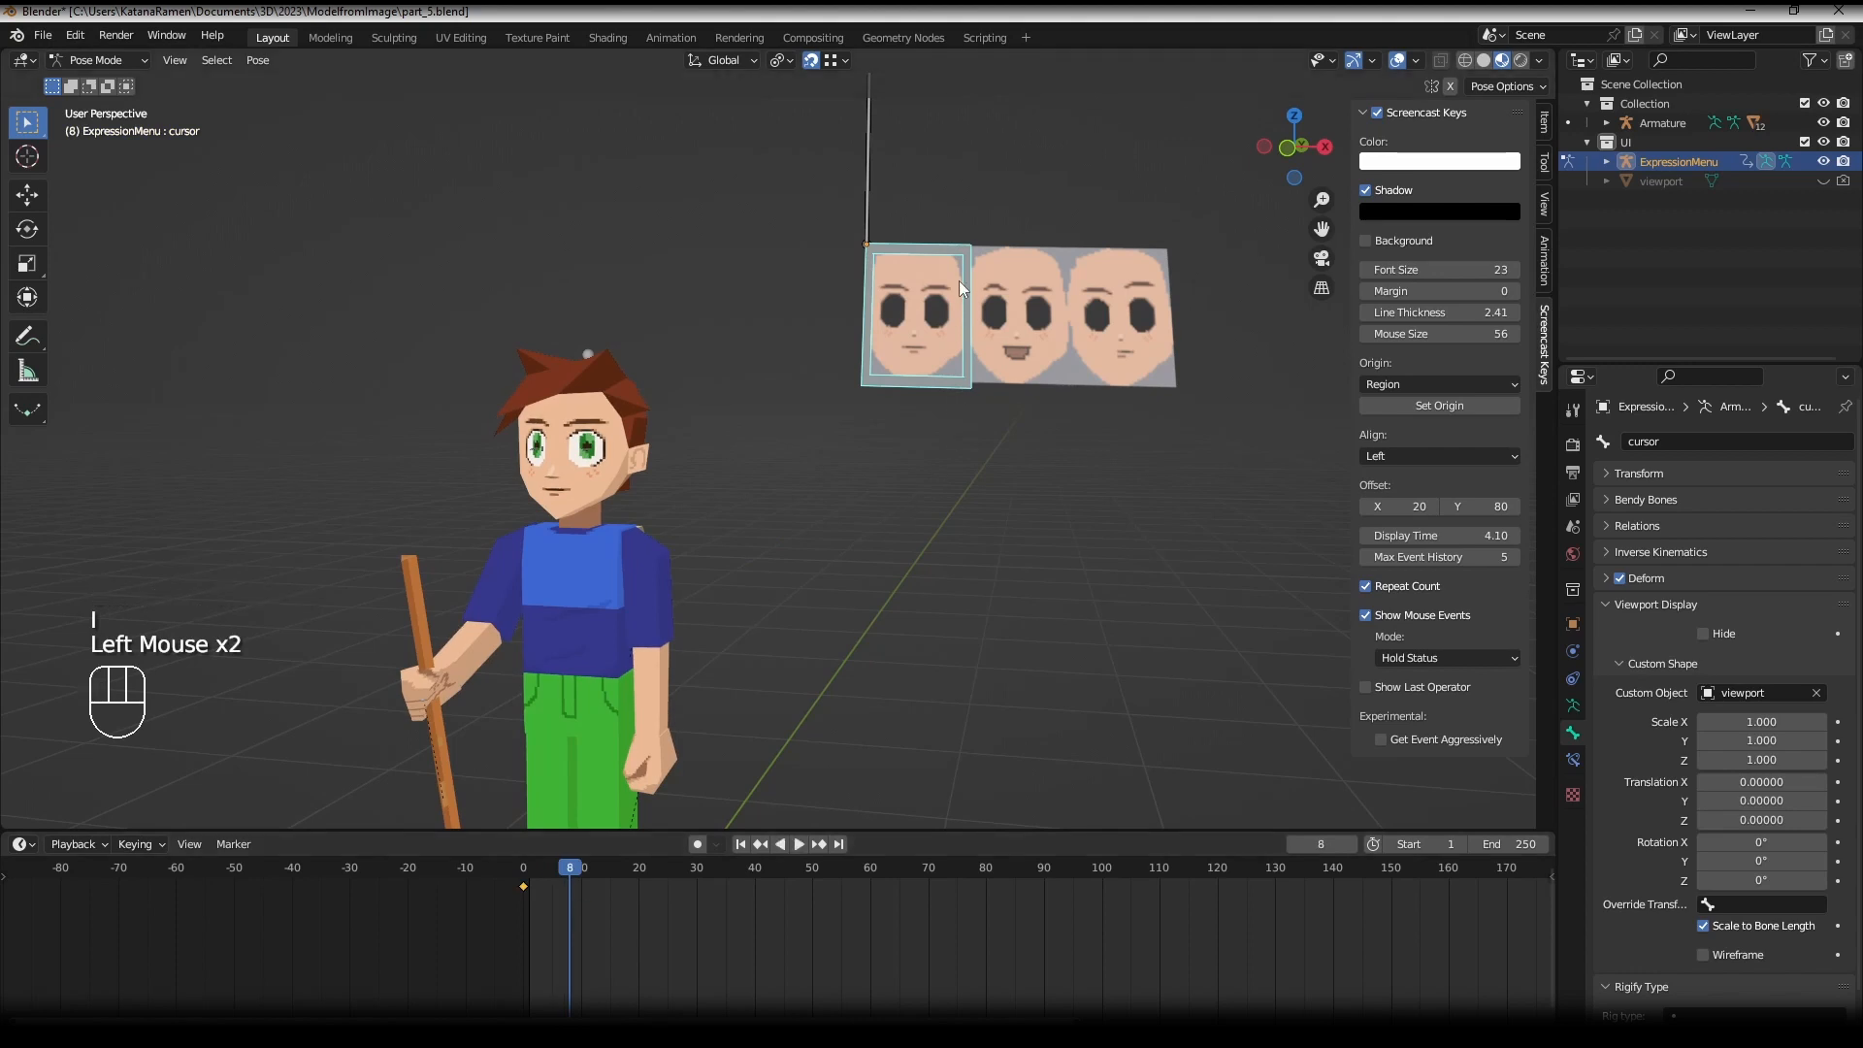
key("g")
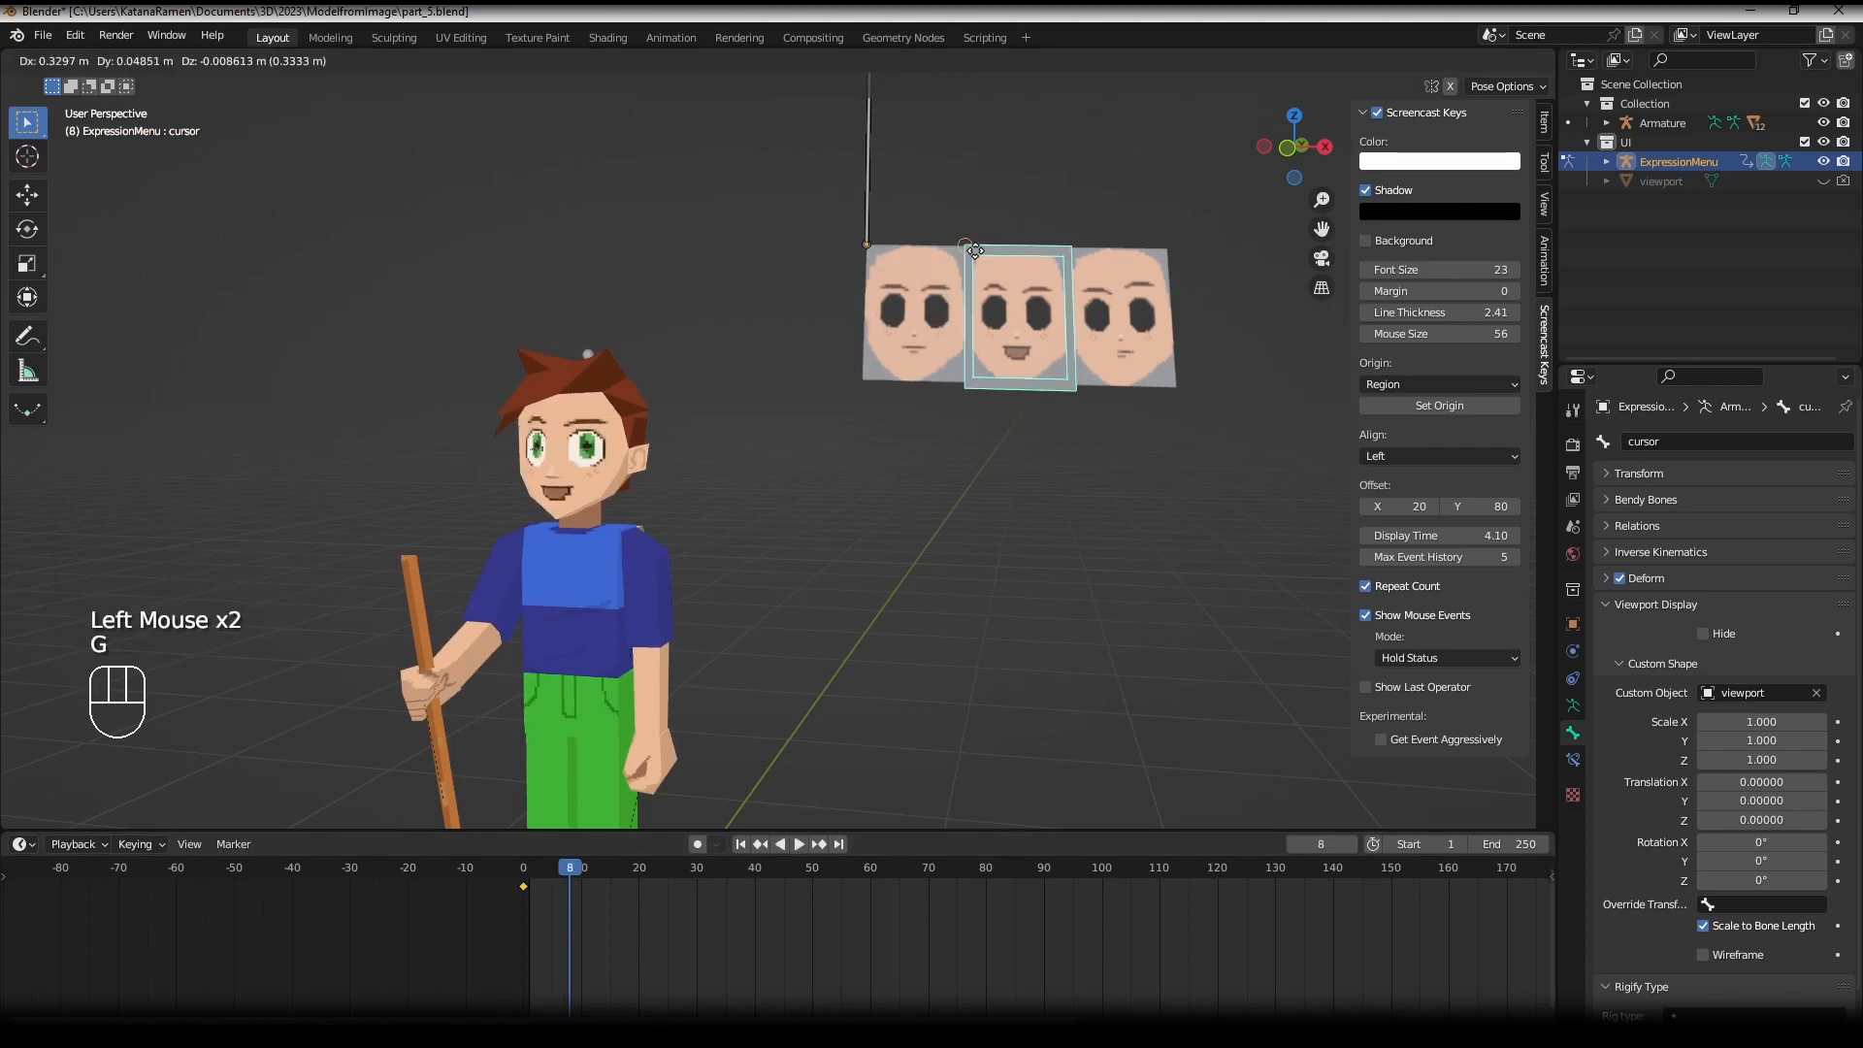
left_click(975, 250)
key("i")
left_click(975, 251)
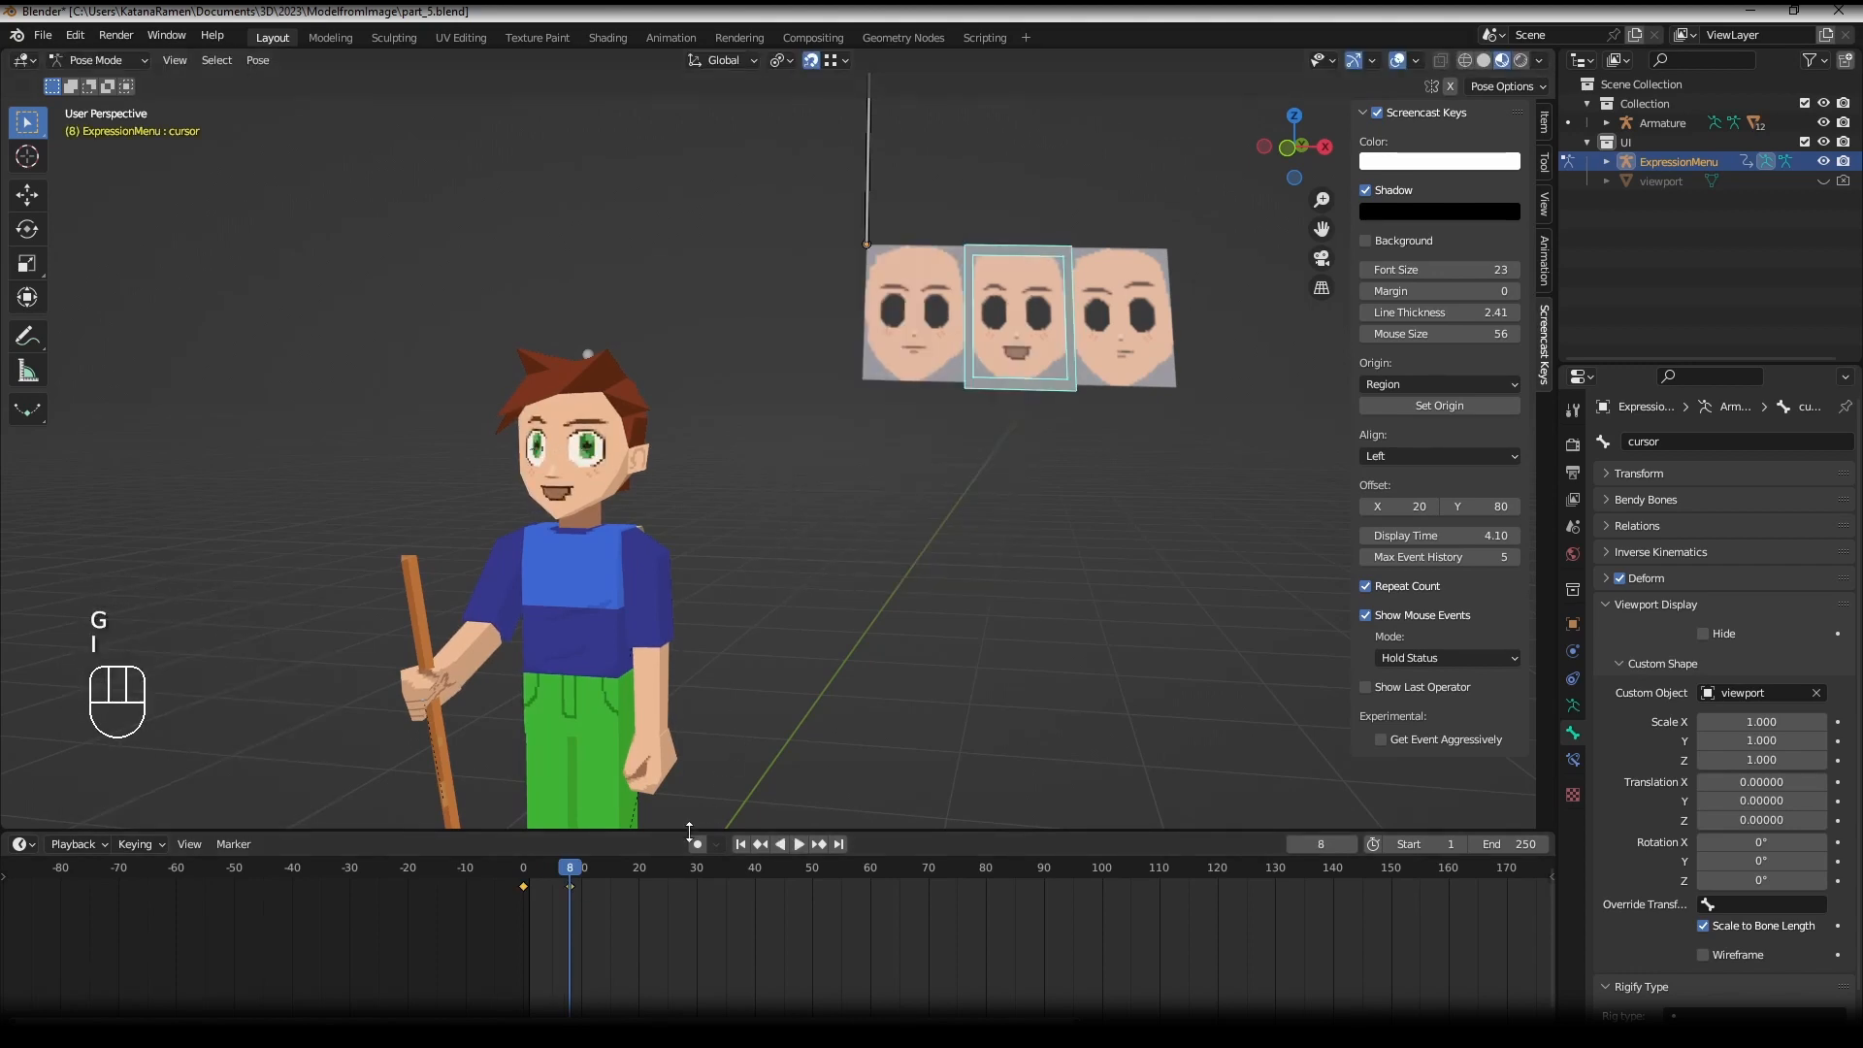
- With auto keying on, snap the cursor frame to the third face at frame 14 and the first face at frame 11
left_click(602, 920)
key("g")
left_click(1077, 257)
left_click(587, 920)
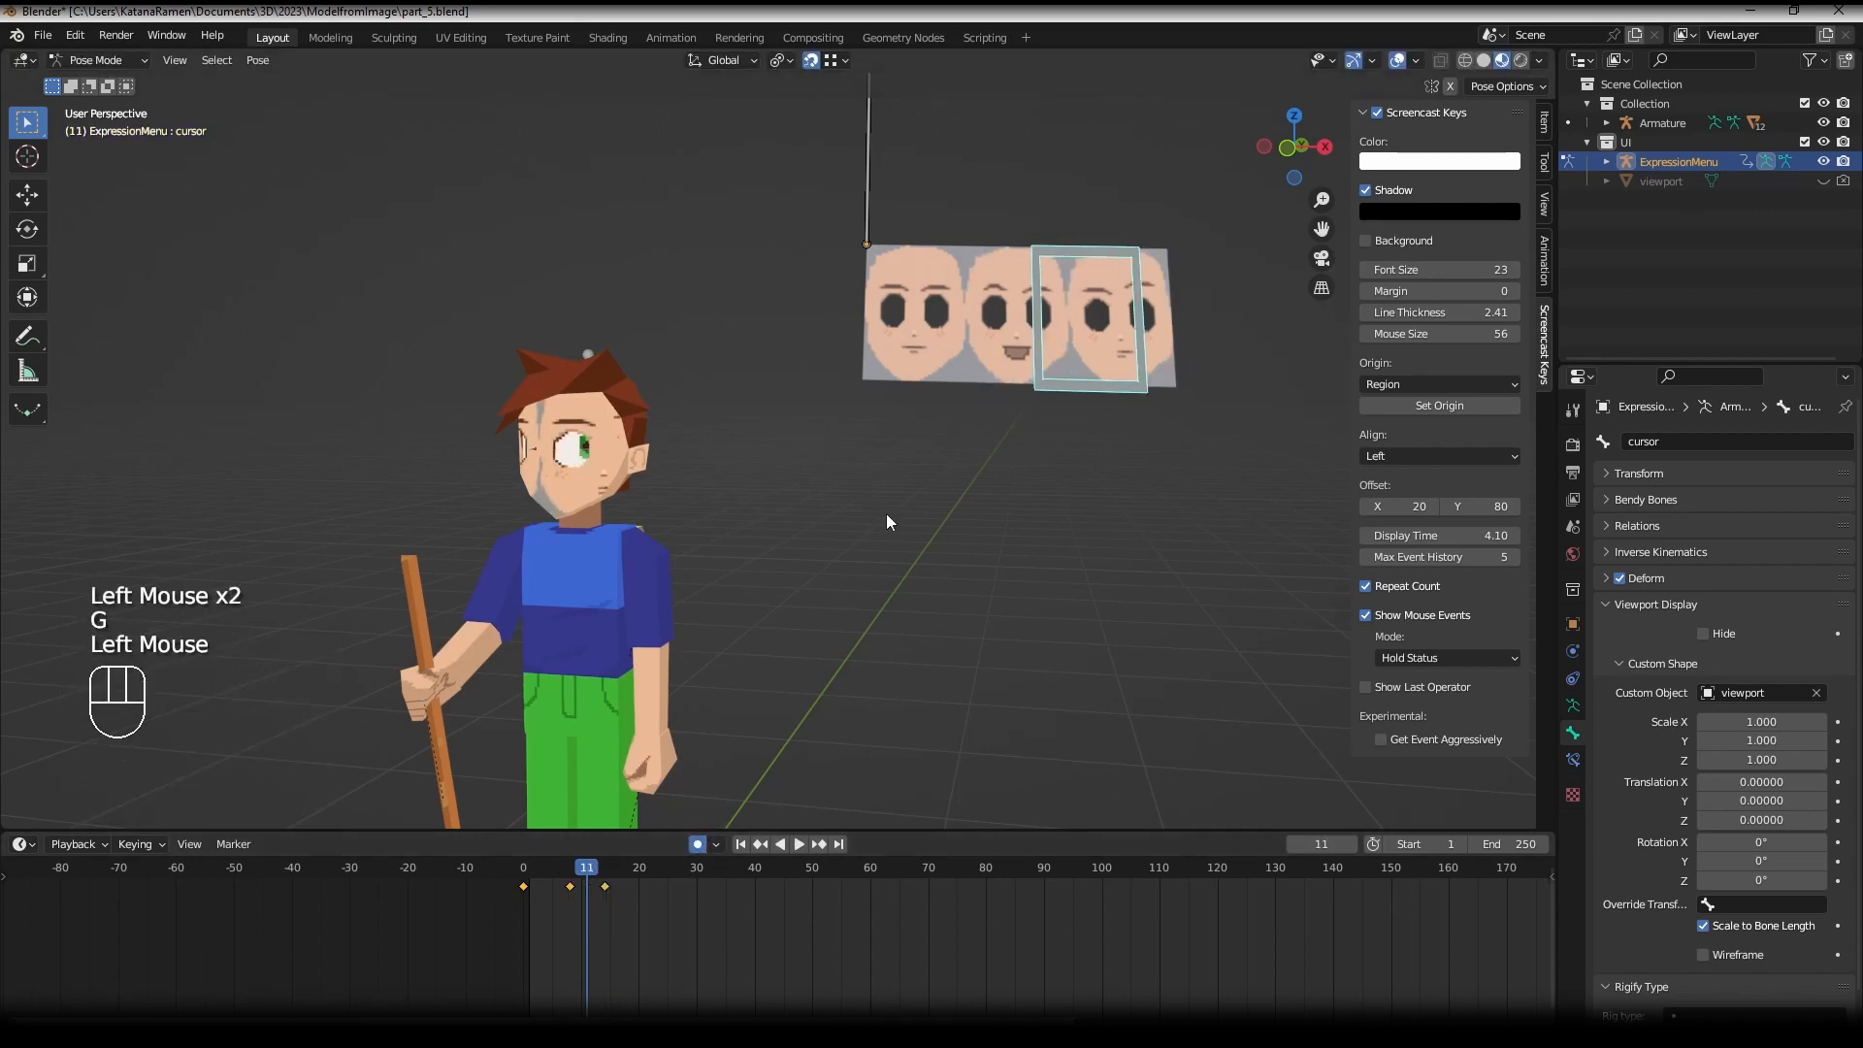
key("g")
left_click(870, 253)
- Auto-key the cursor frame on the second face at frame 21, the first face at frame 27 and the third face at frame 32
left_click(644, 917)
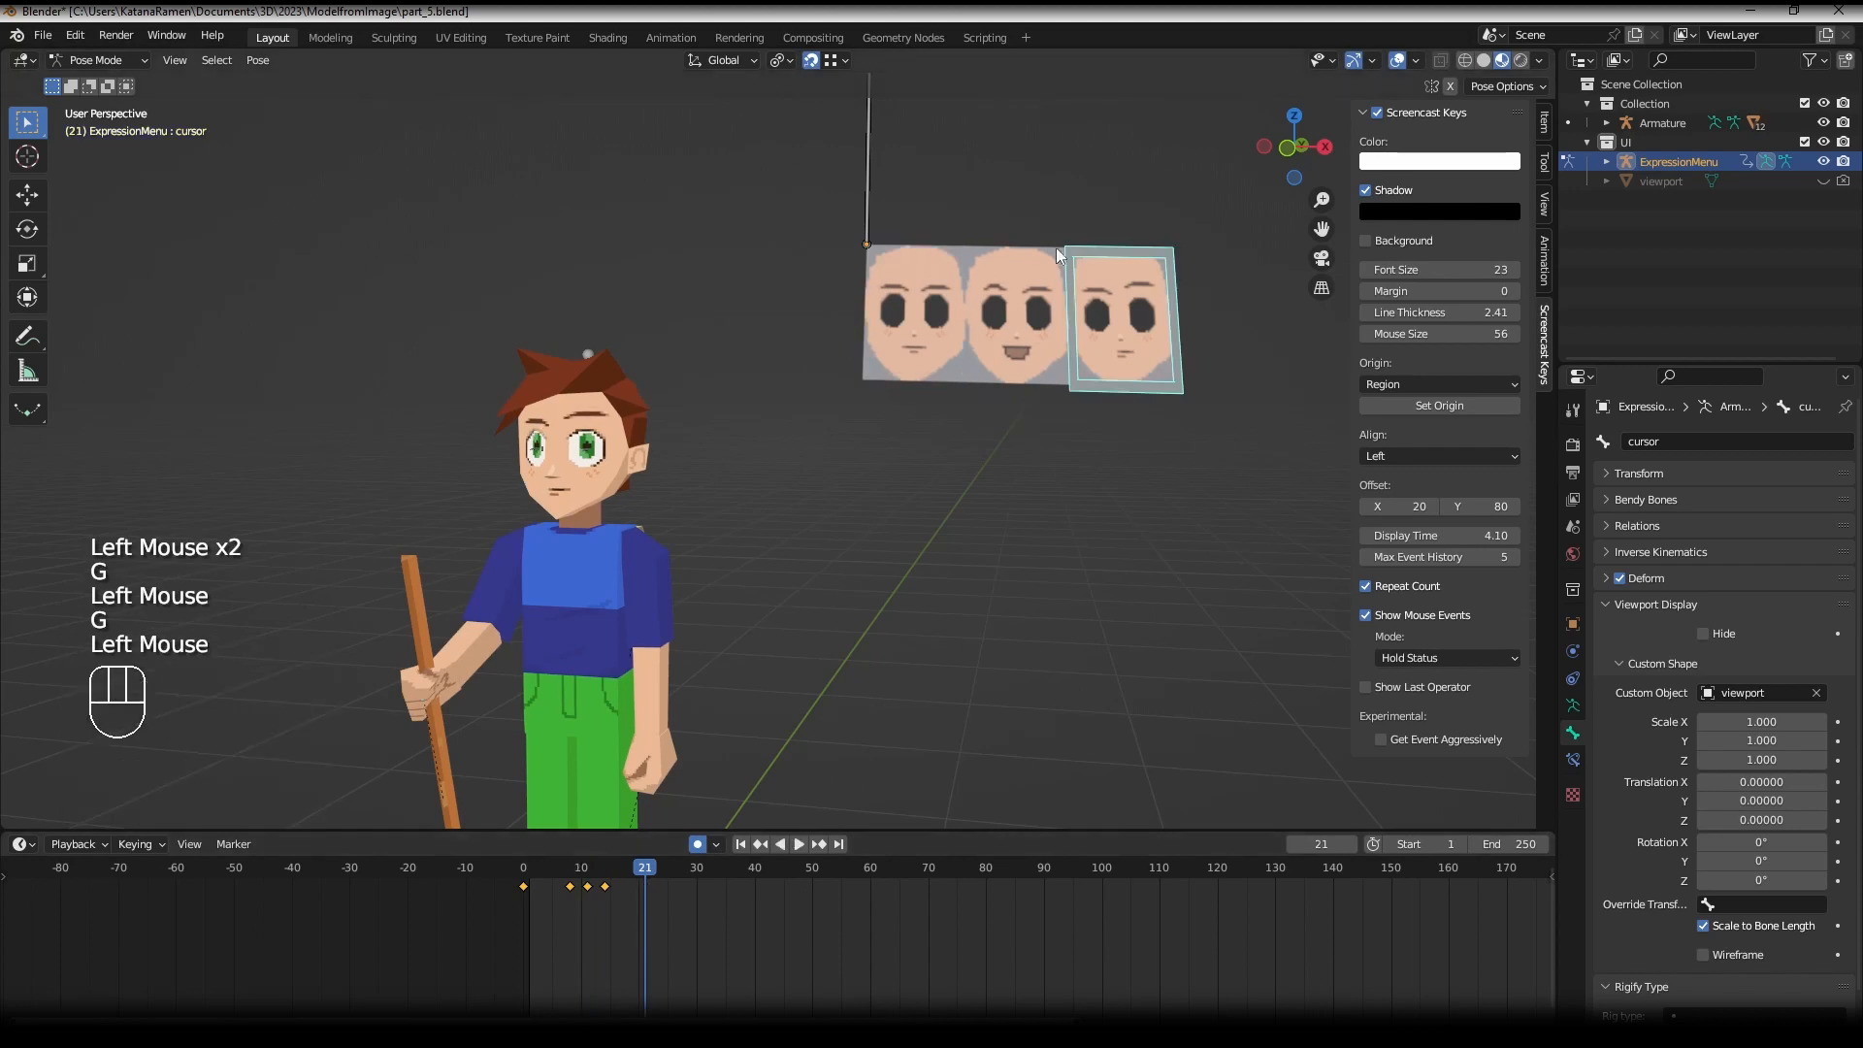
key("g")
left_click(970, 259)
left_click(681, 922)
key("g")
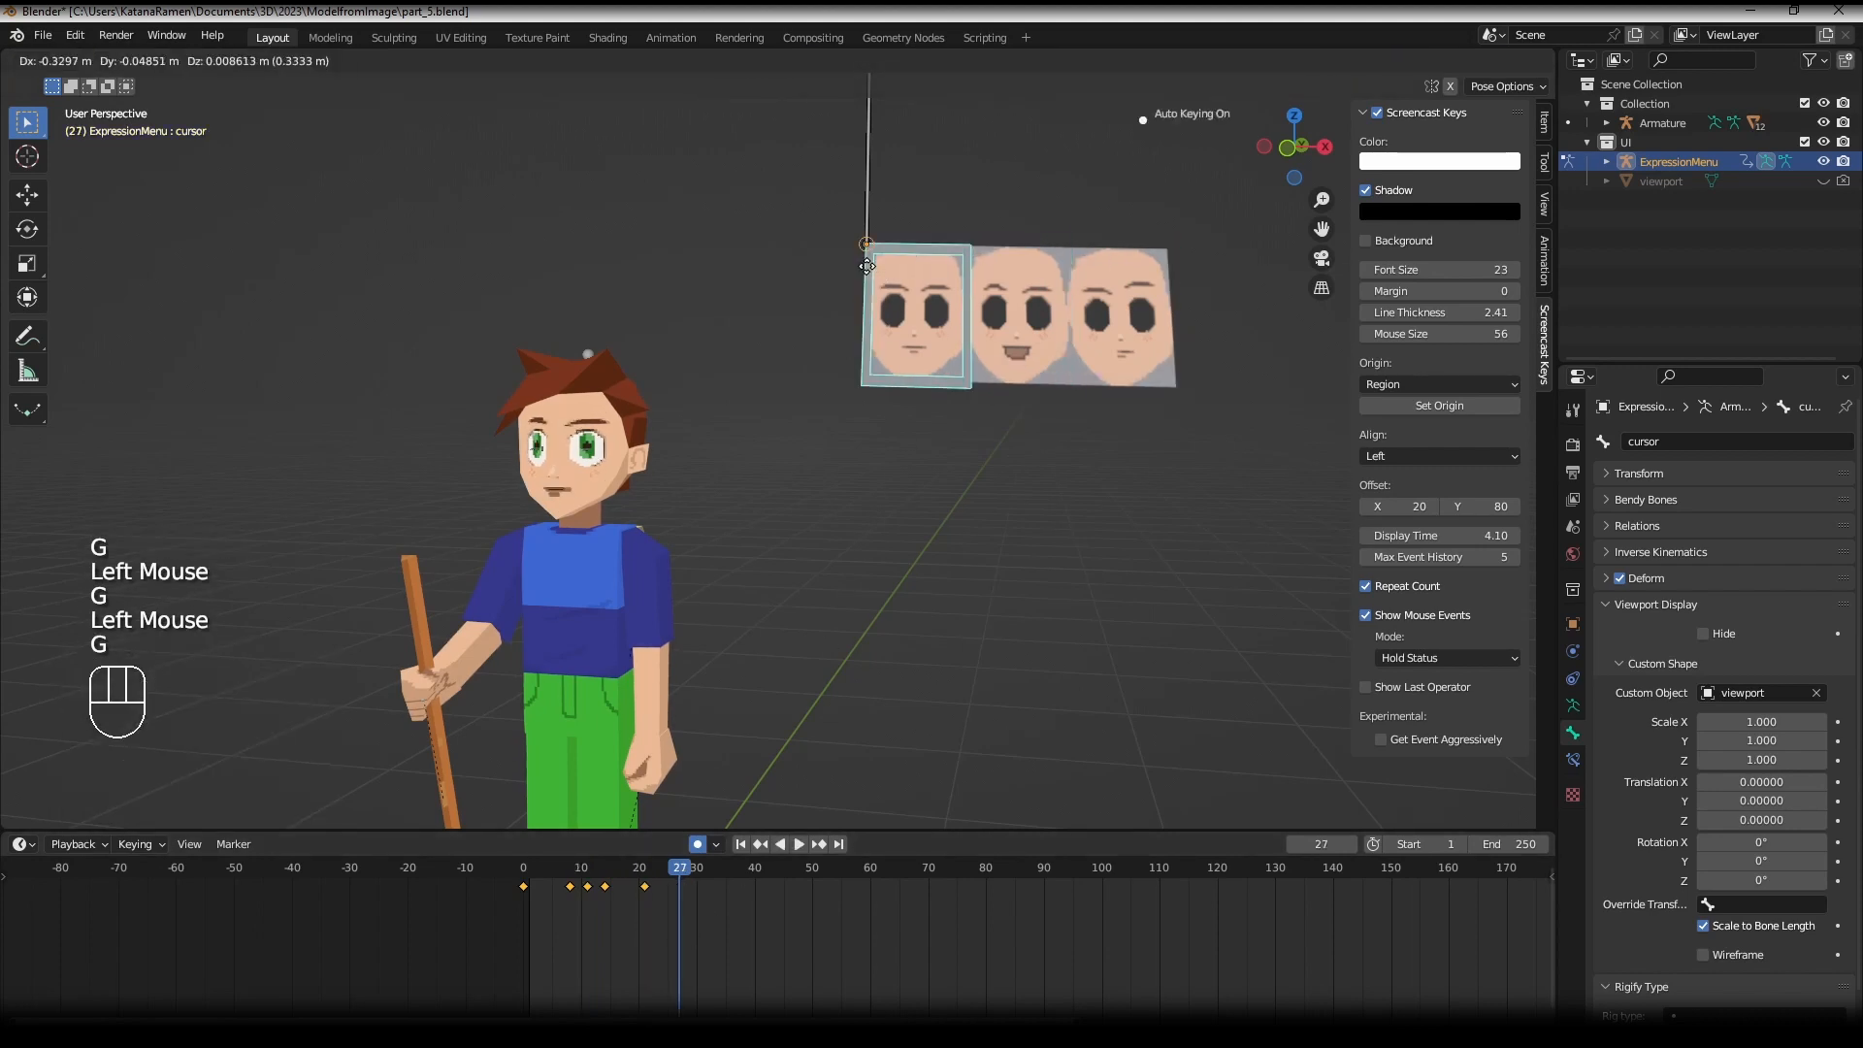
left_click(856, 275)
left_click(708, 946)
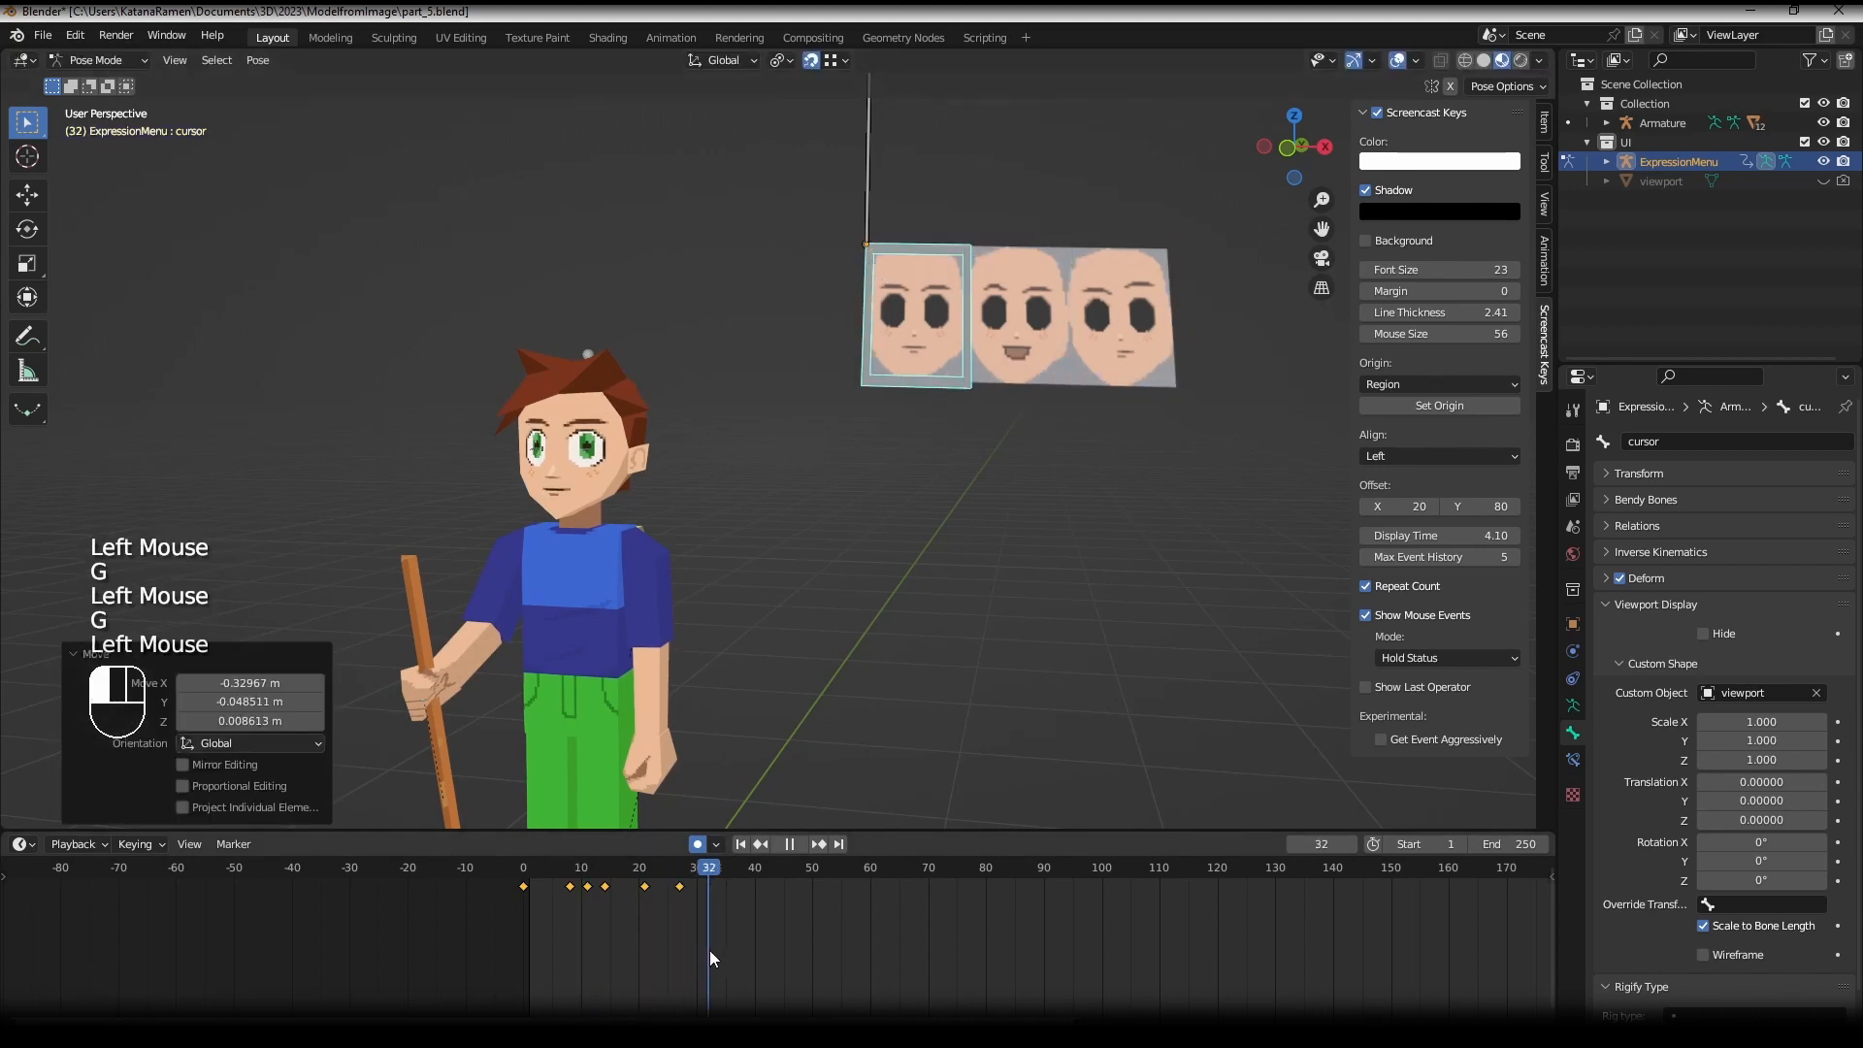
key("g")
left_click(1064, 273)
- Set the interpolation of all the cursor keyframes to Constant and scrub through the first frames
key("a")
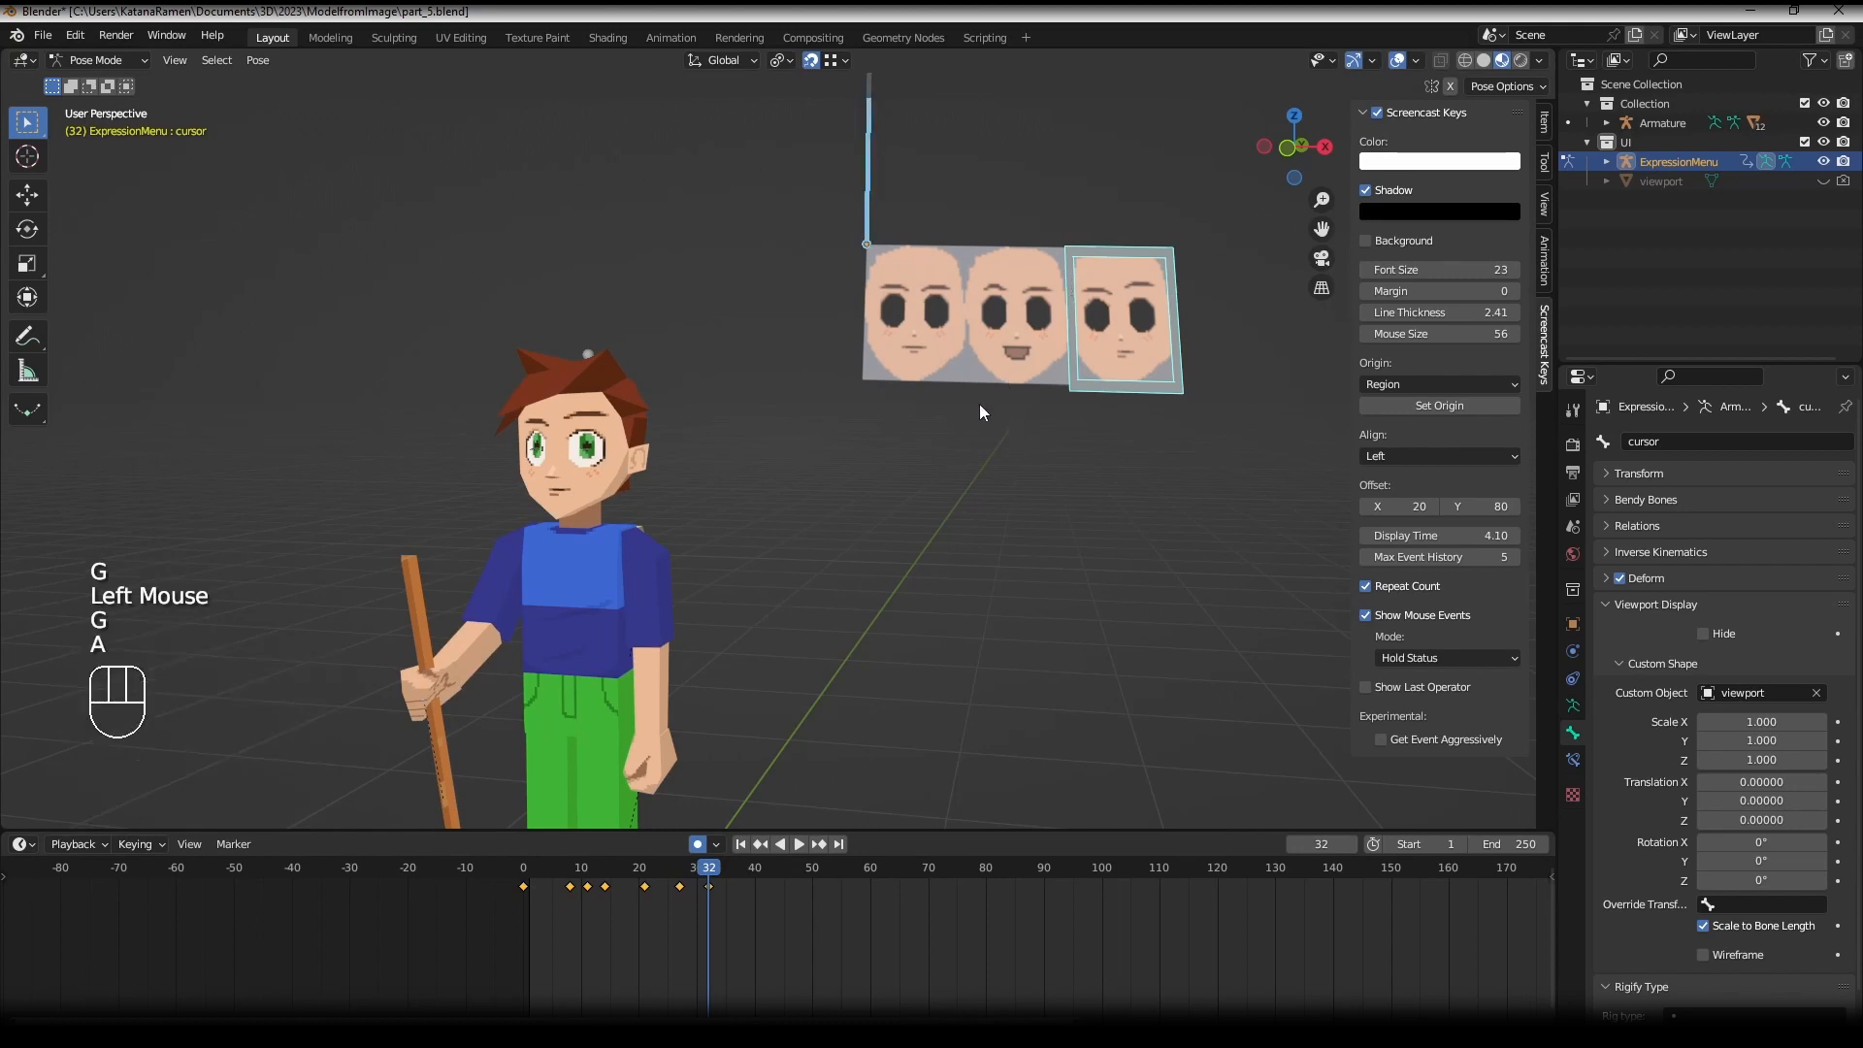
middle_click_drag(817, 919, 833, 919)
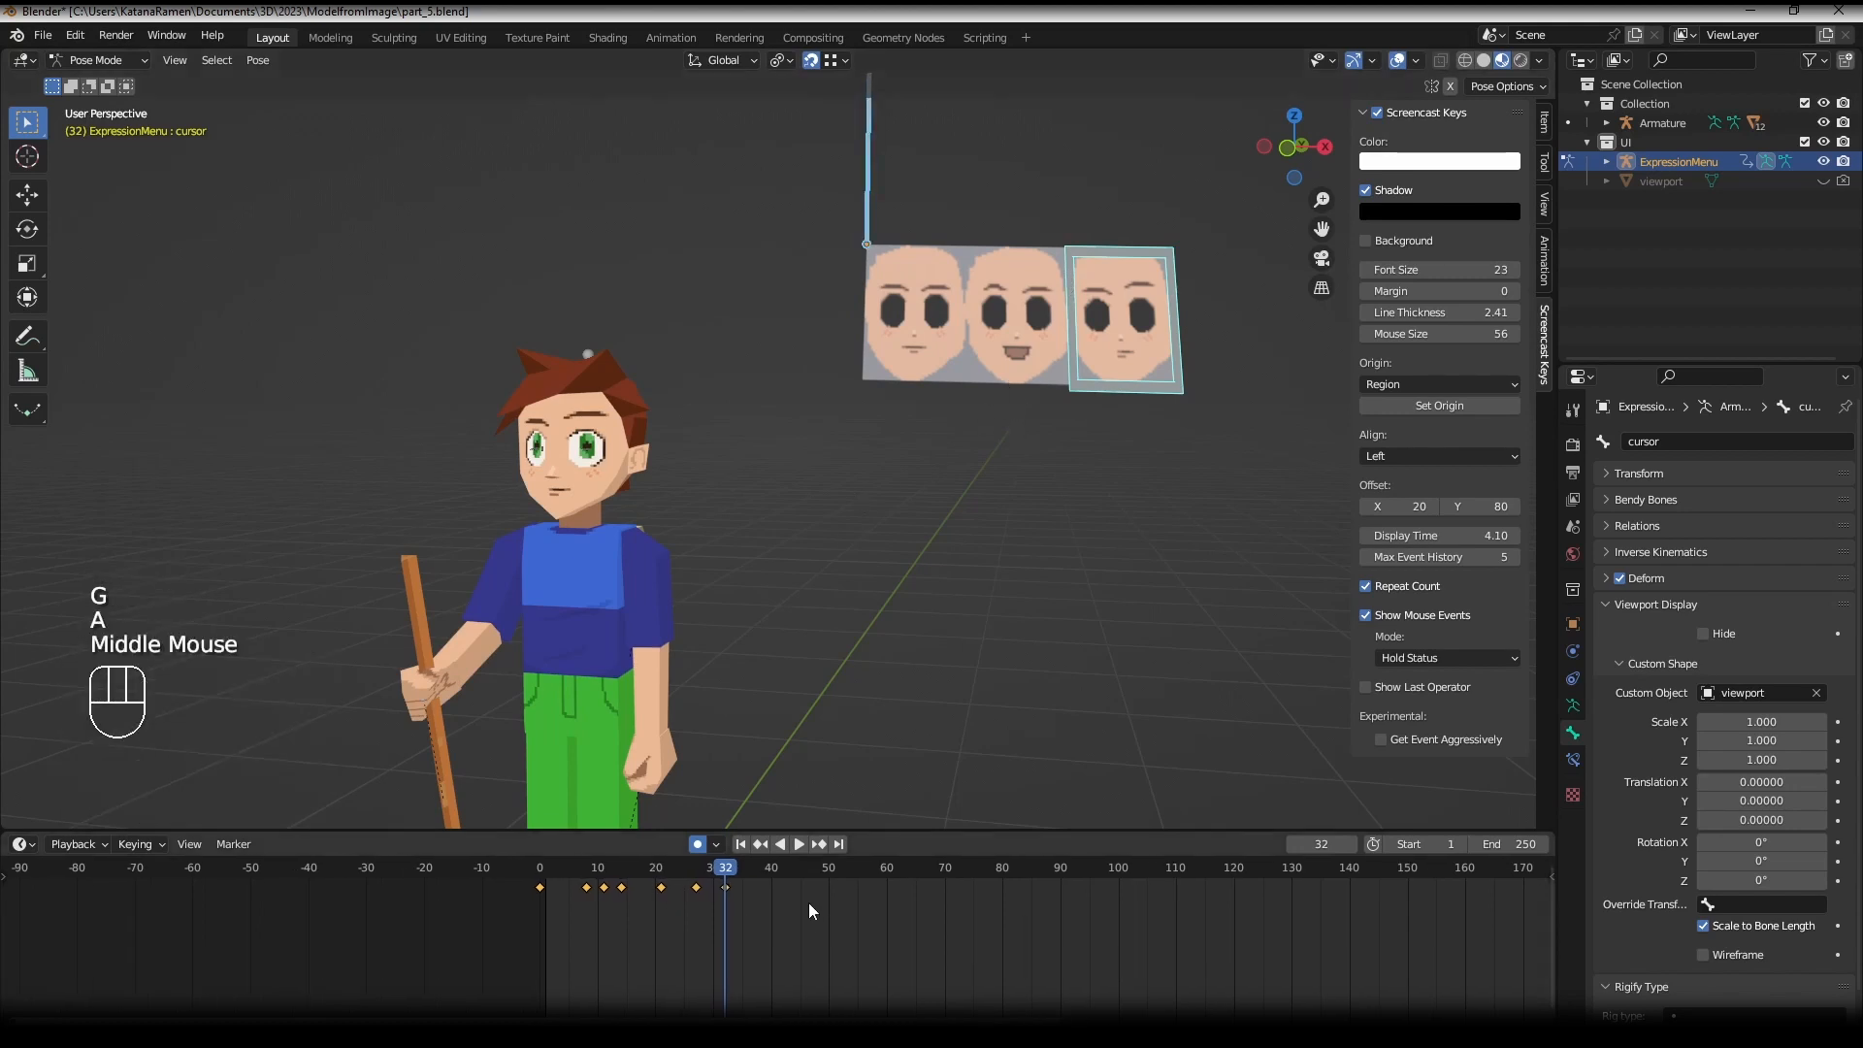
key("t")
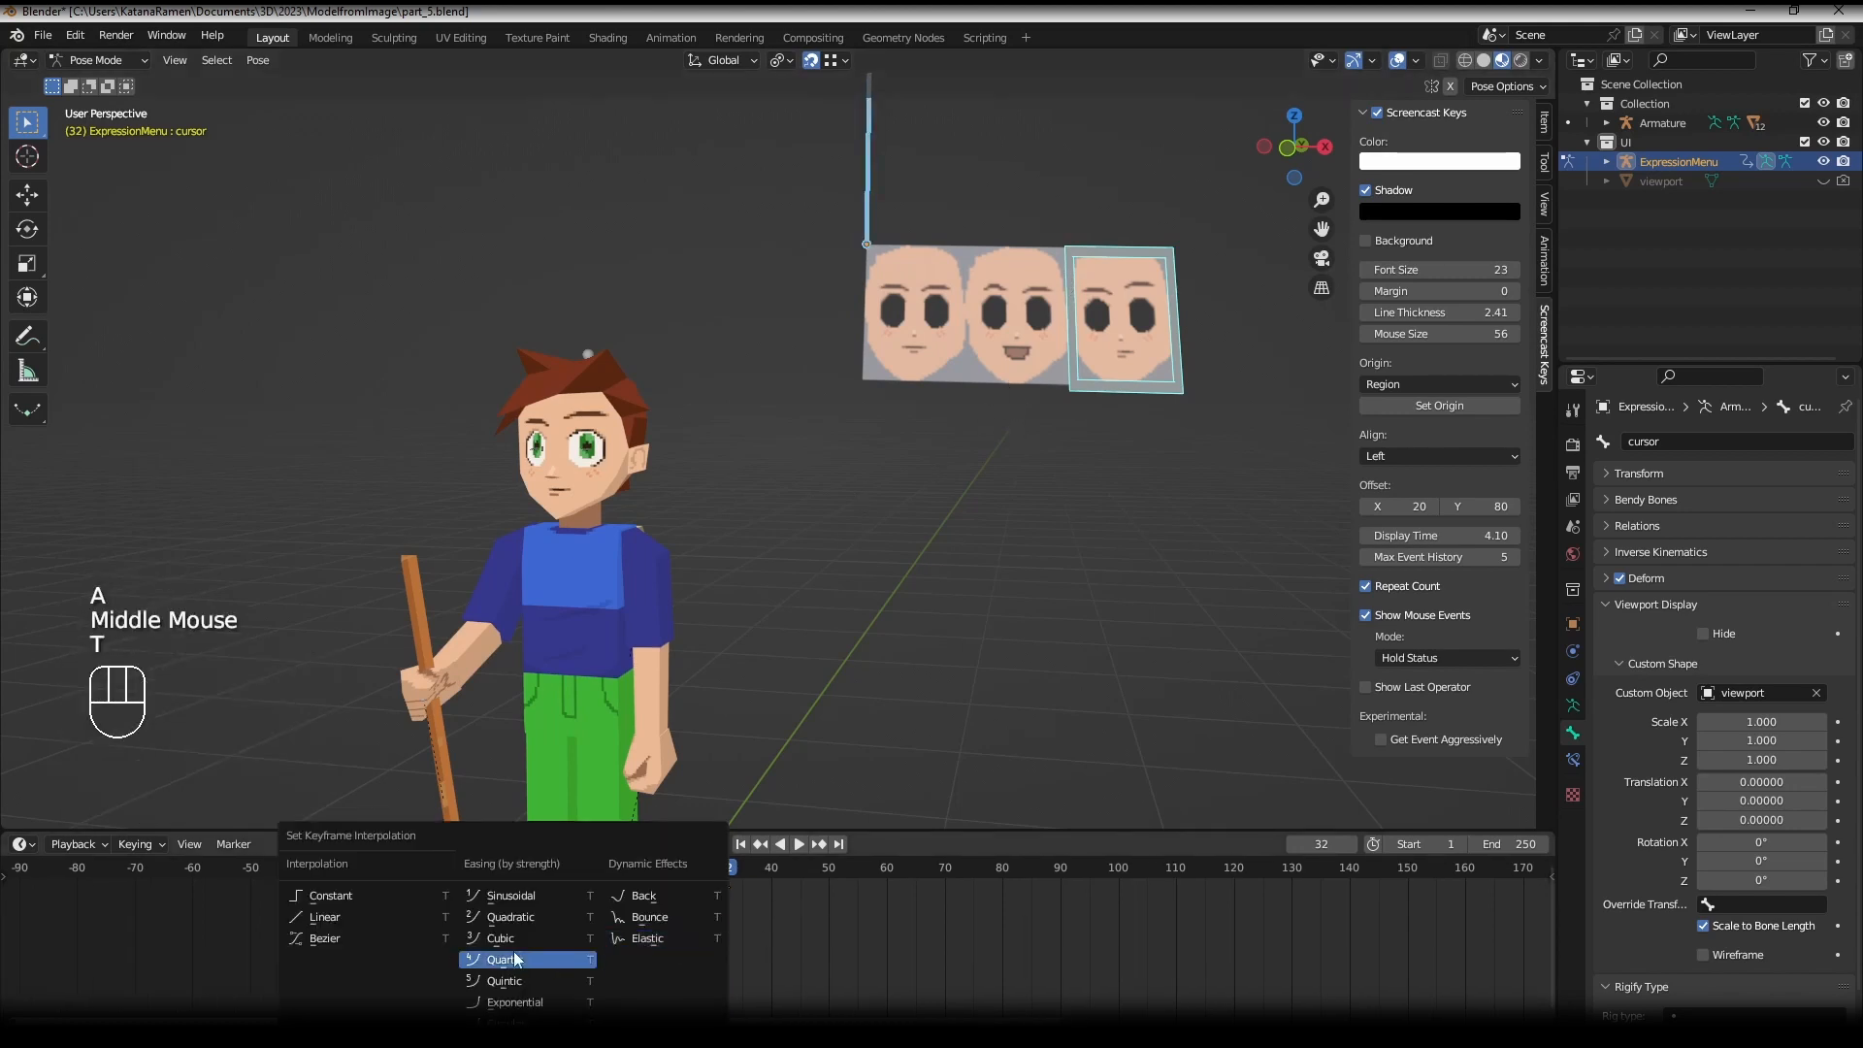
left_click(345, 900)
left_click(559, 911)
left_click_drag(559, 910, 609, 904)
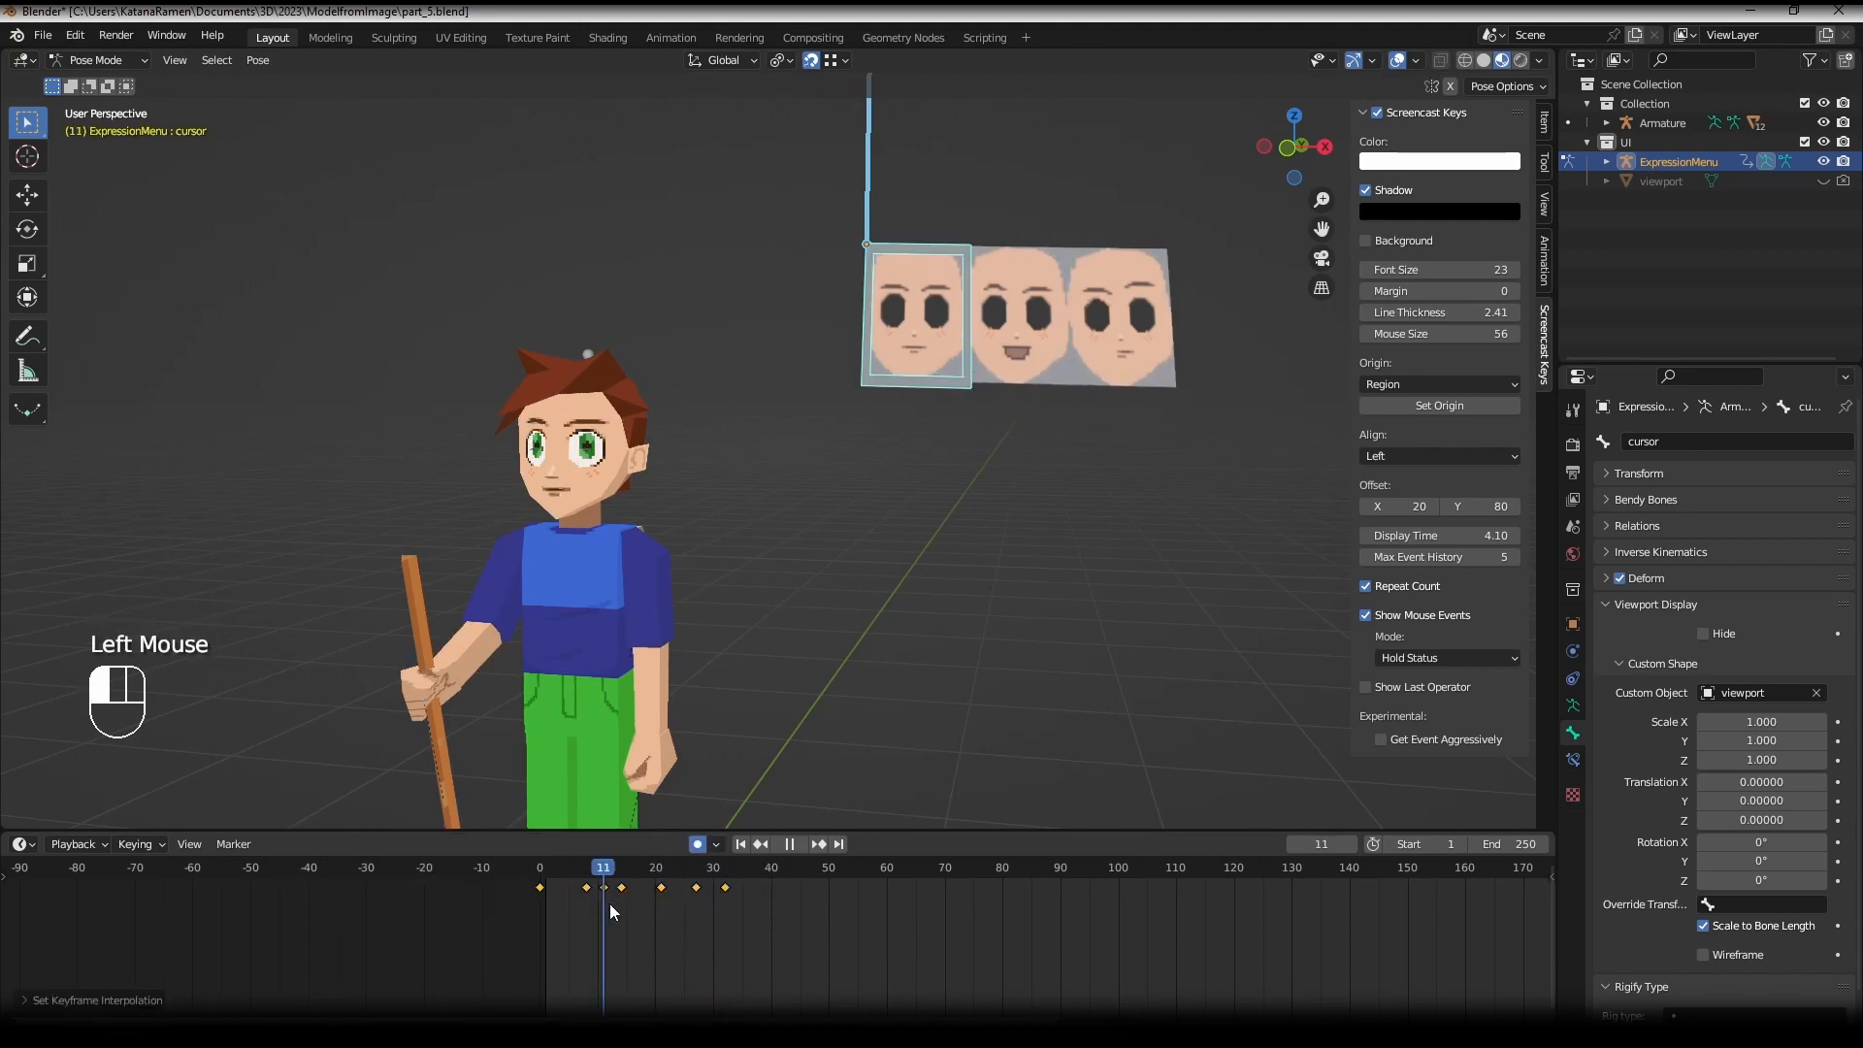
- Switch to Object Mode and play the animation from the start, checking the expression changes on the face up close
left_click(111, 60)
left_click(123, 80)
scroll(626, 280, "up", 3)
right_click(628, 284)
middle_click_drag(573, 694, 611, 719)
left_click(741, 844)
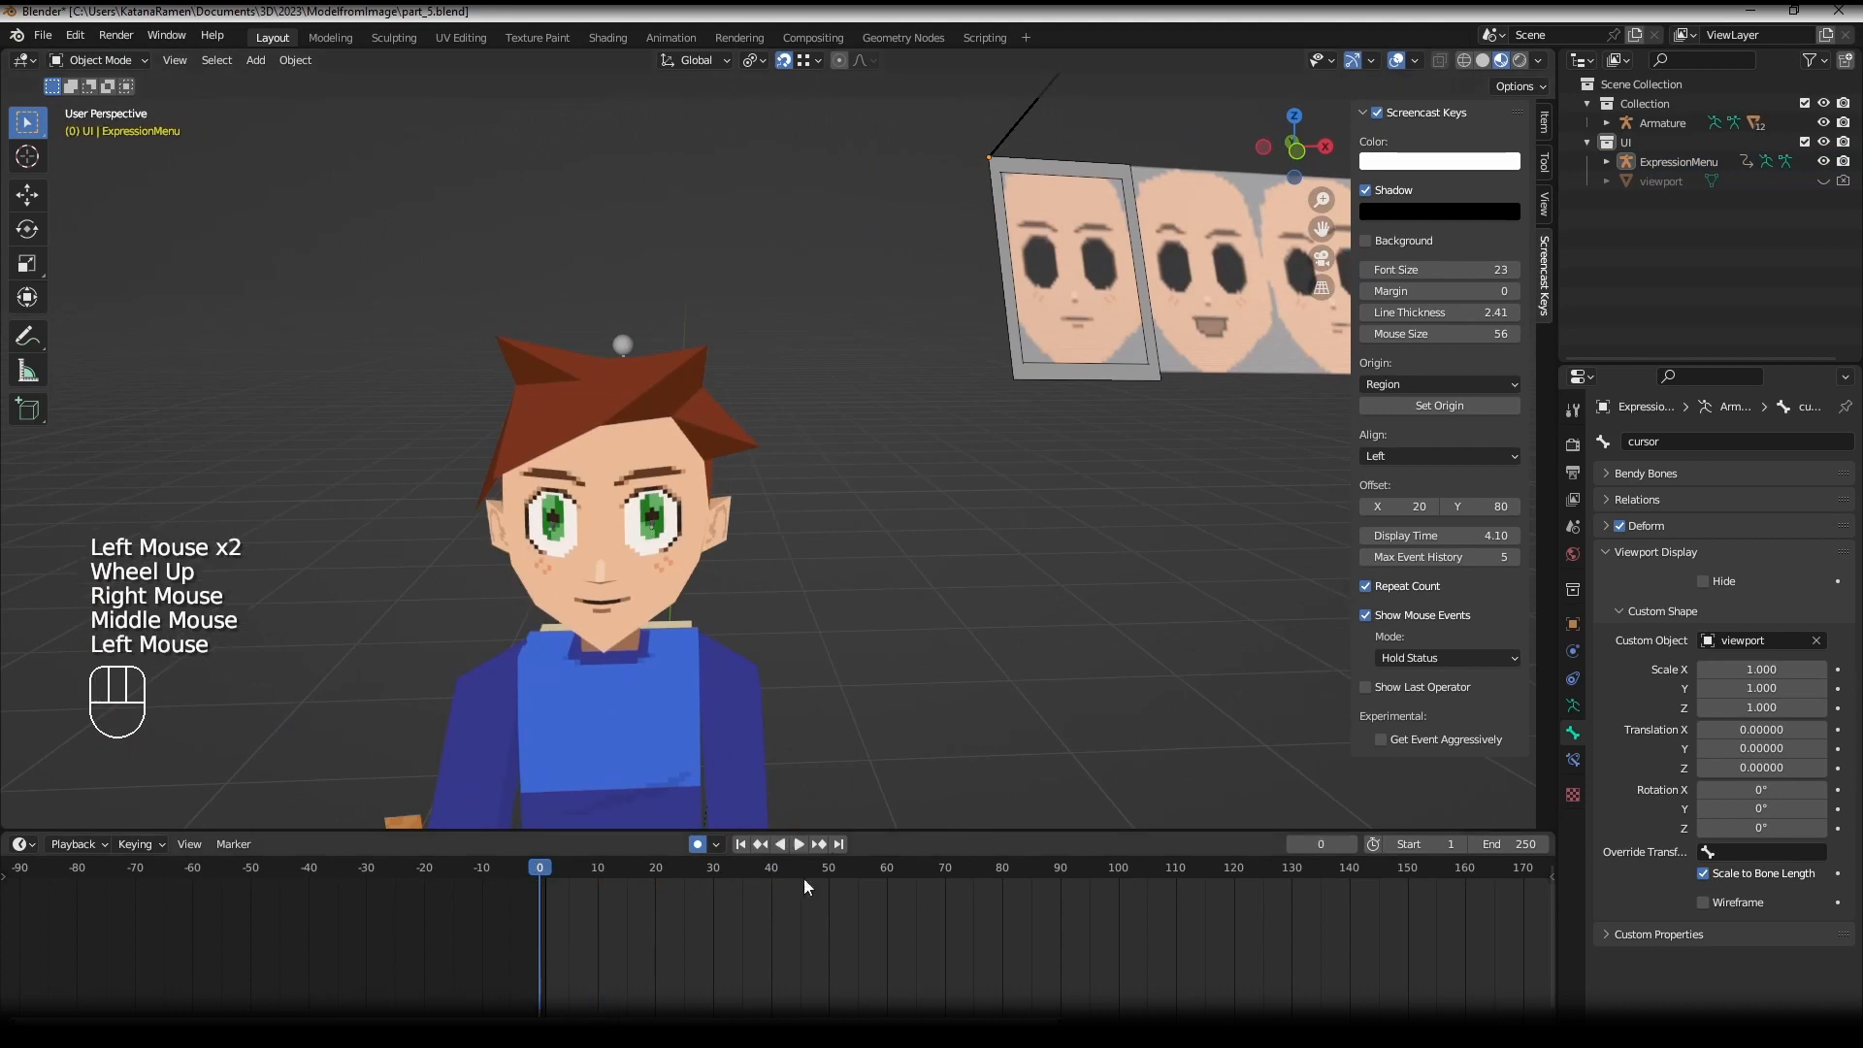
left_click(799, 843)
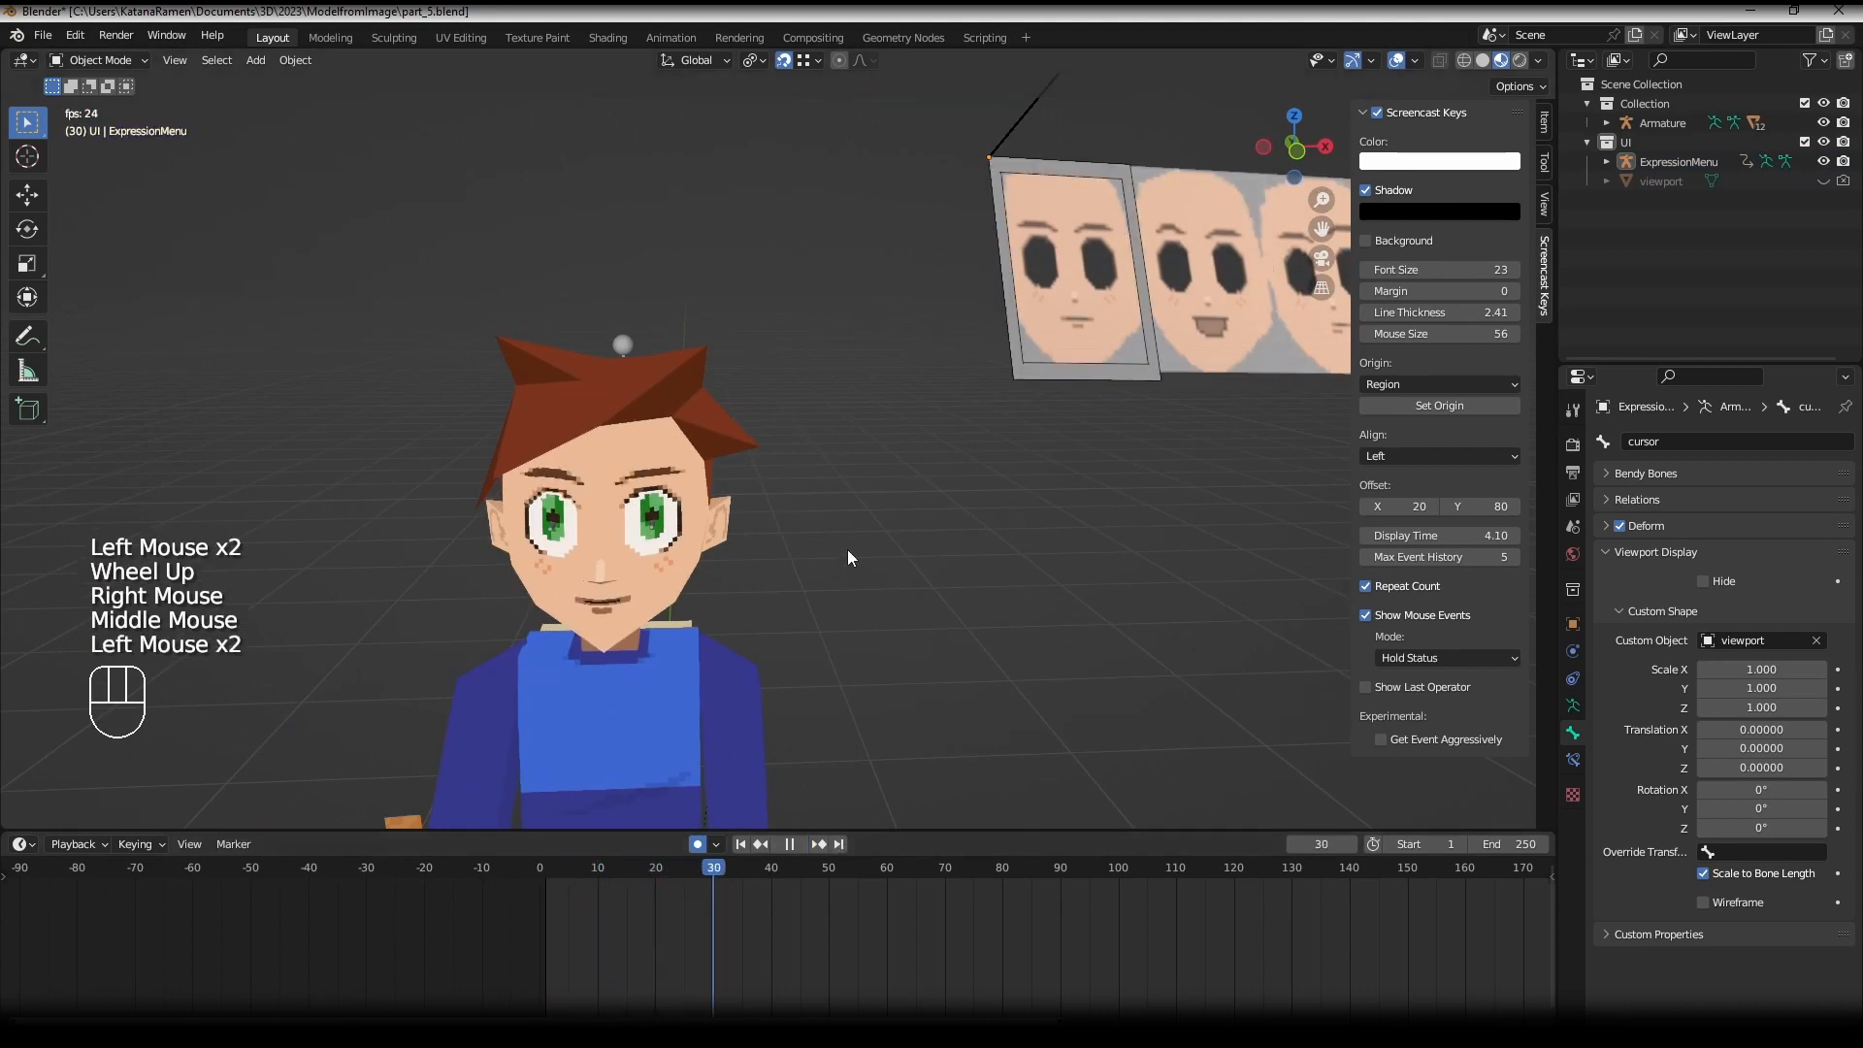
middle_click_drag(847, 549, 850, 515)
left_click(434, 935)
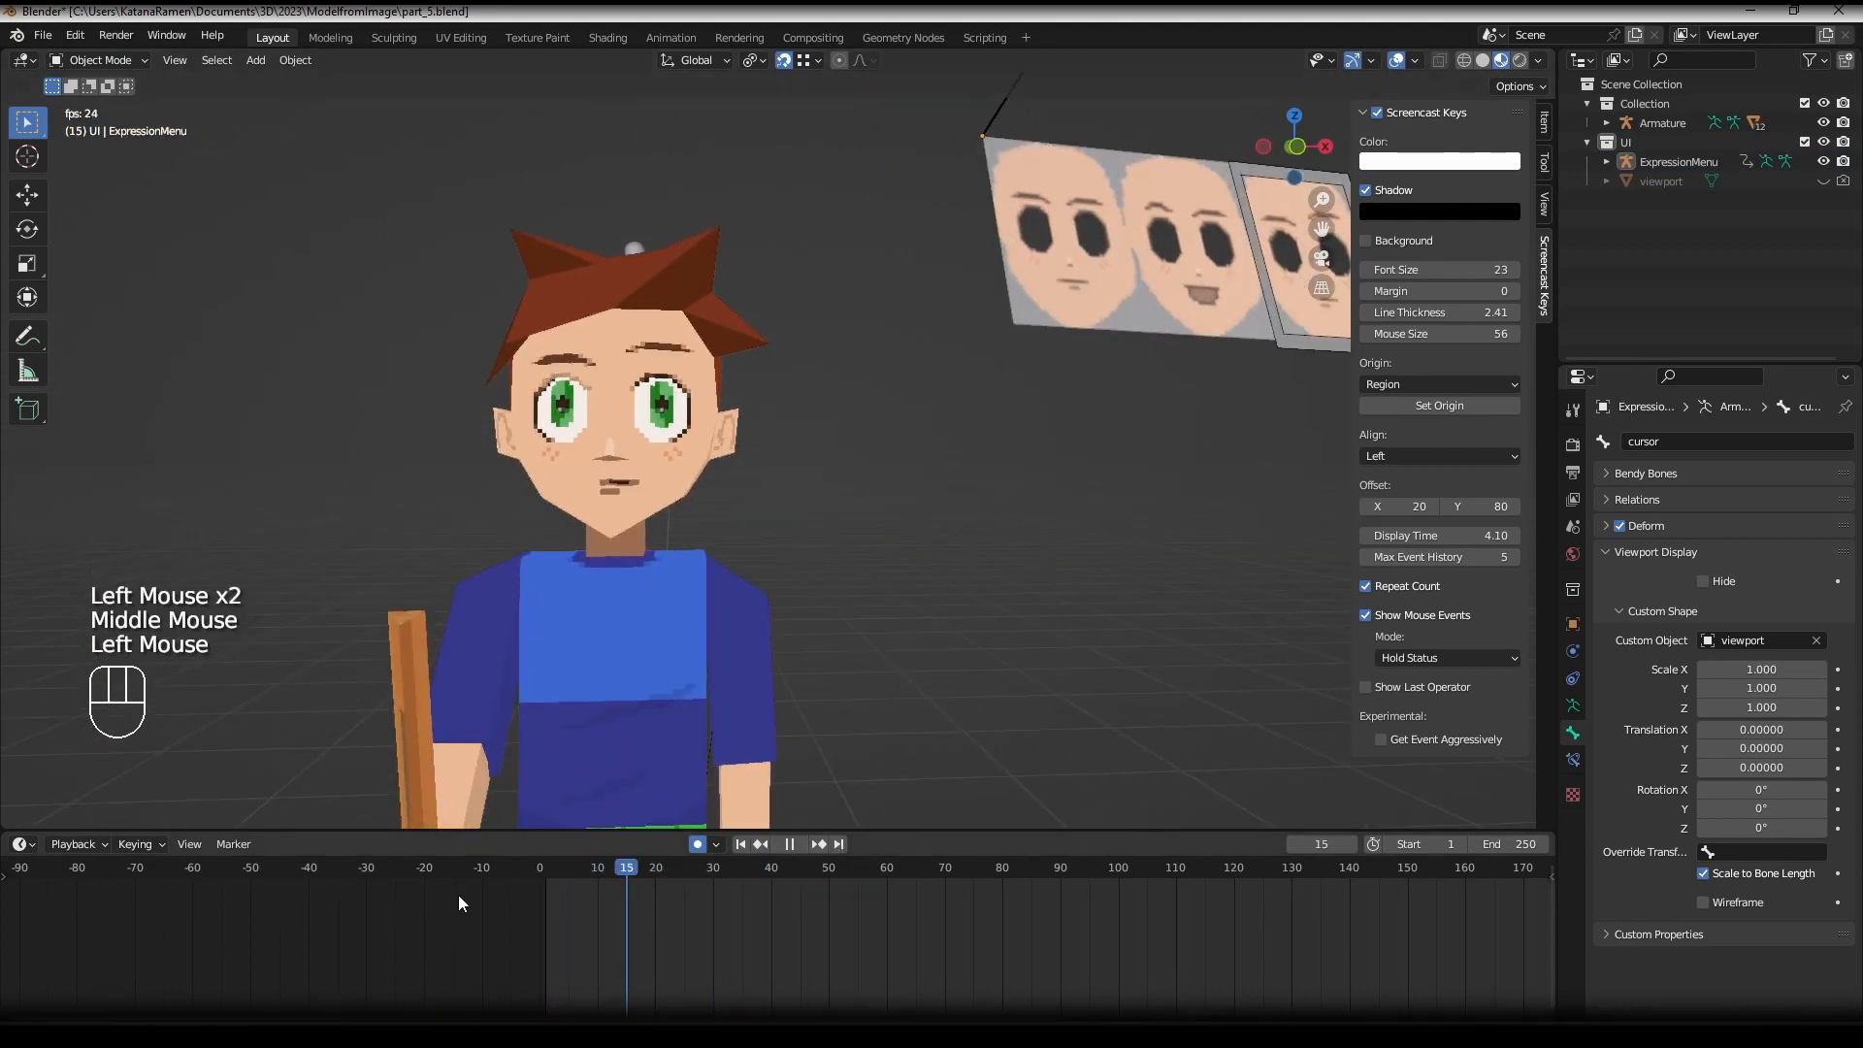
left_click(538, 952)
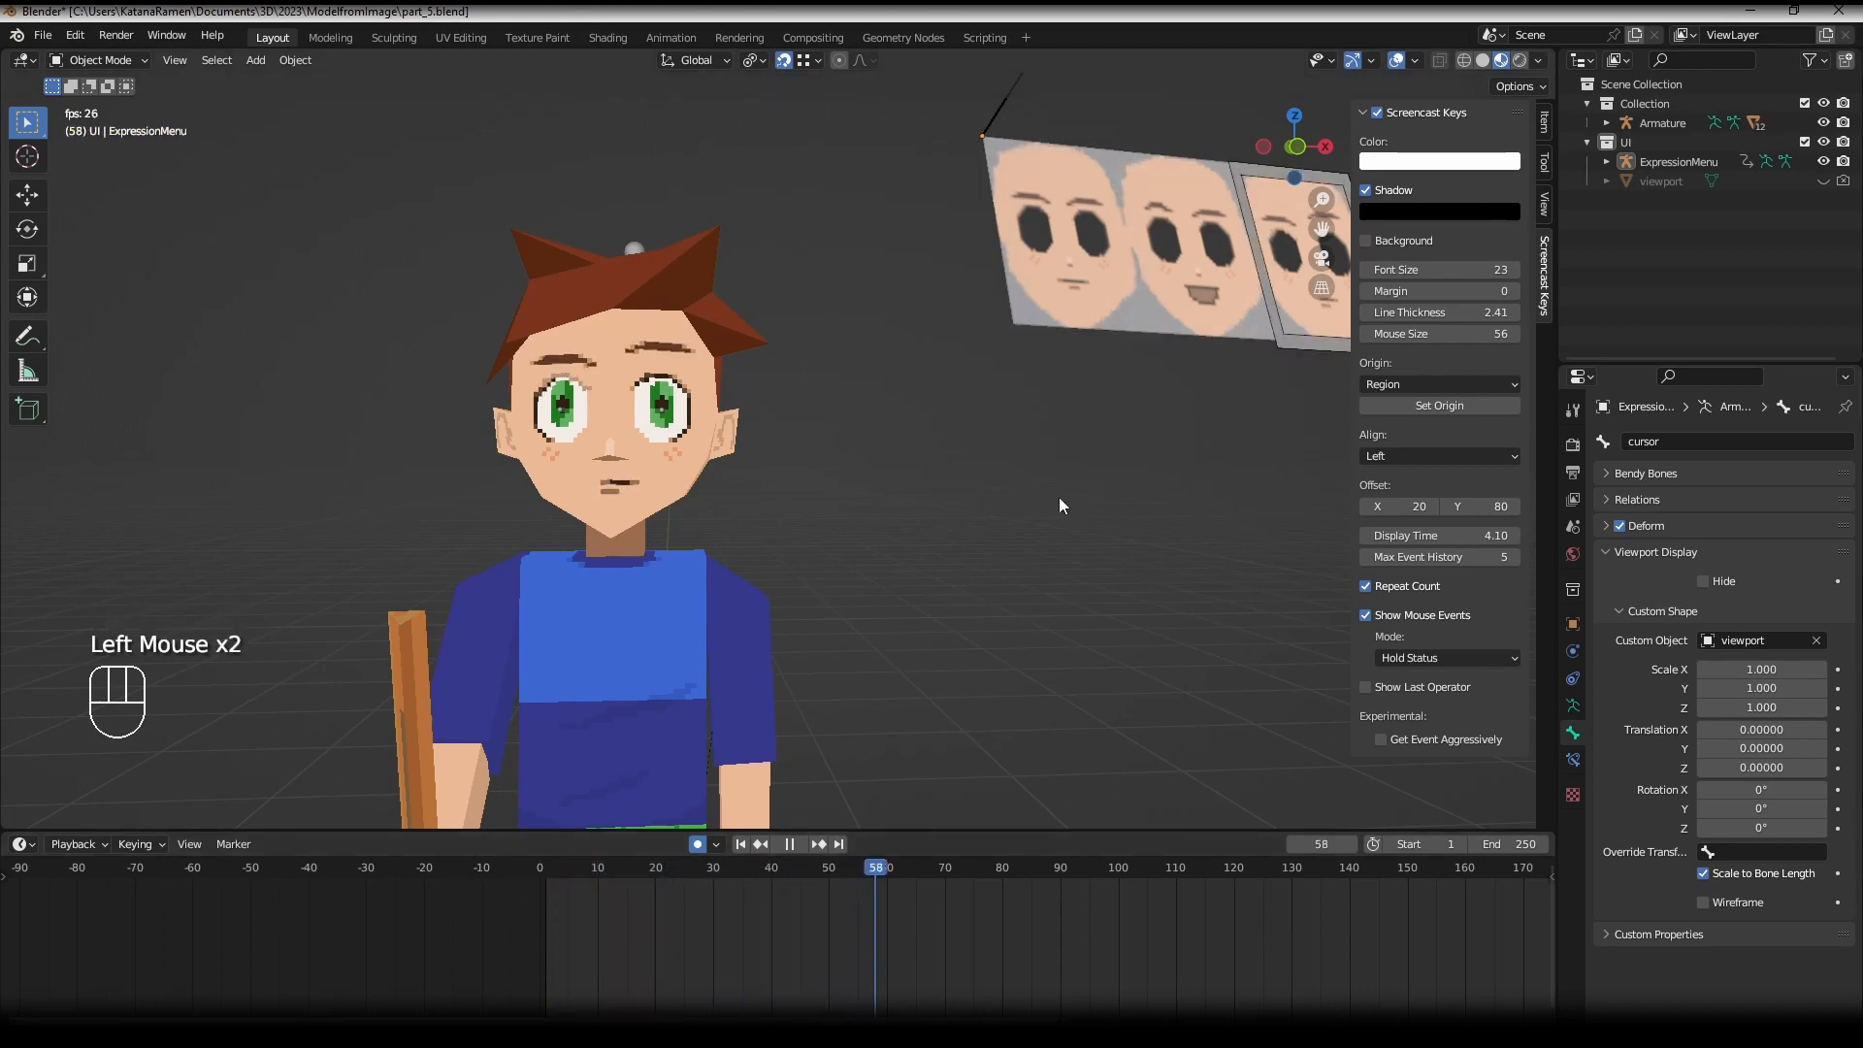
key("Escape")
scroll(1022, 449, "down", 2)
middle_click_drag(1026, 450, 943, 349)
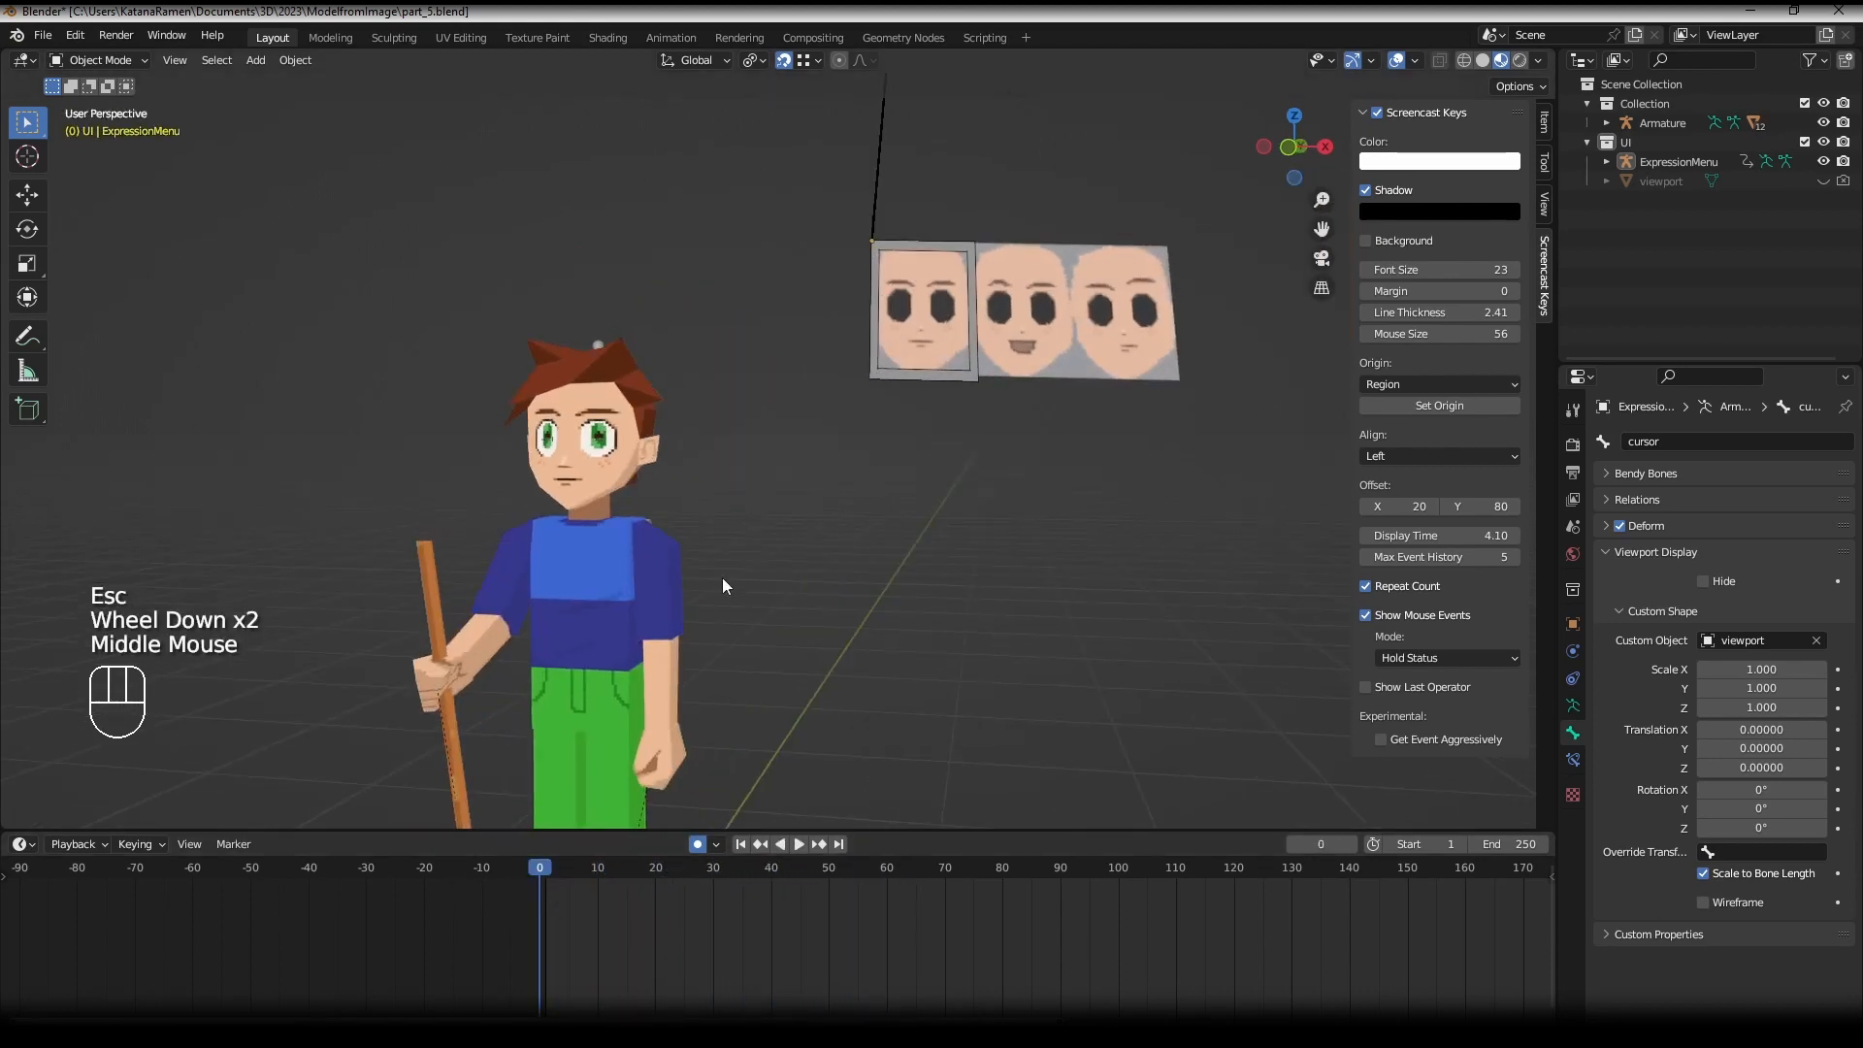
middle_click_drag(527, 666, 810, 554, "shift")
middle_click_drag(810, 554, 843, 555)
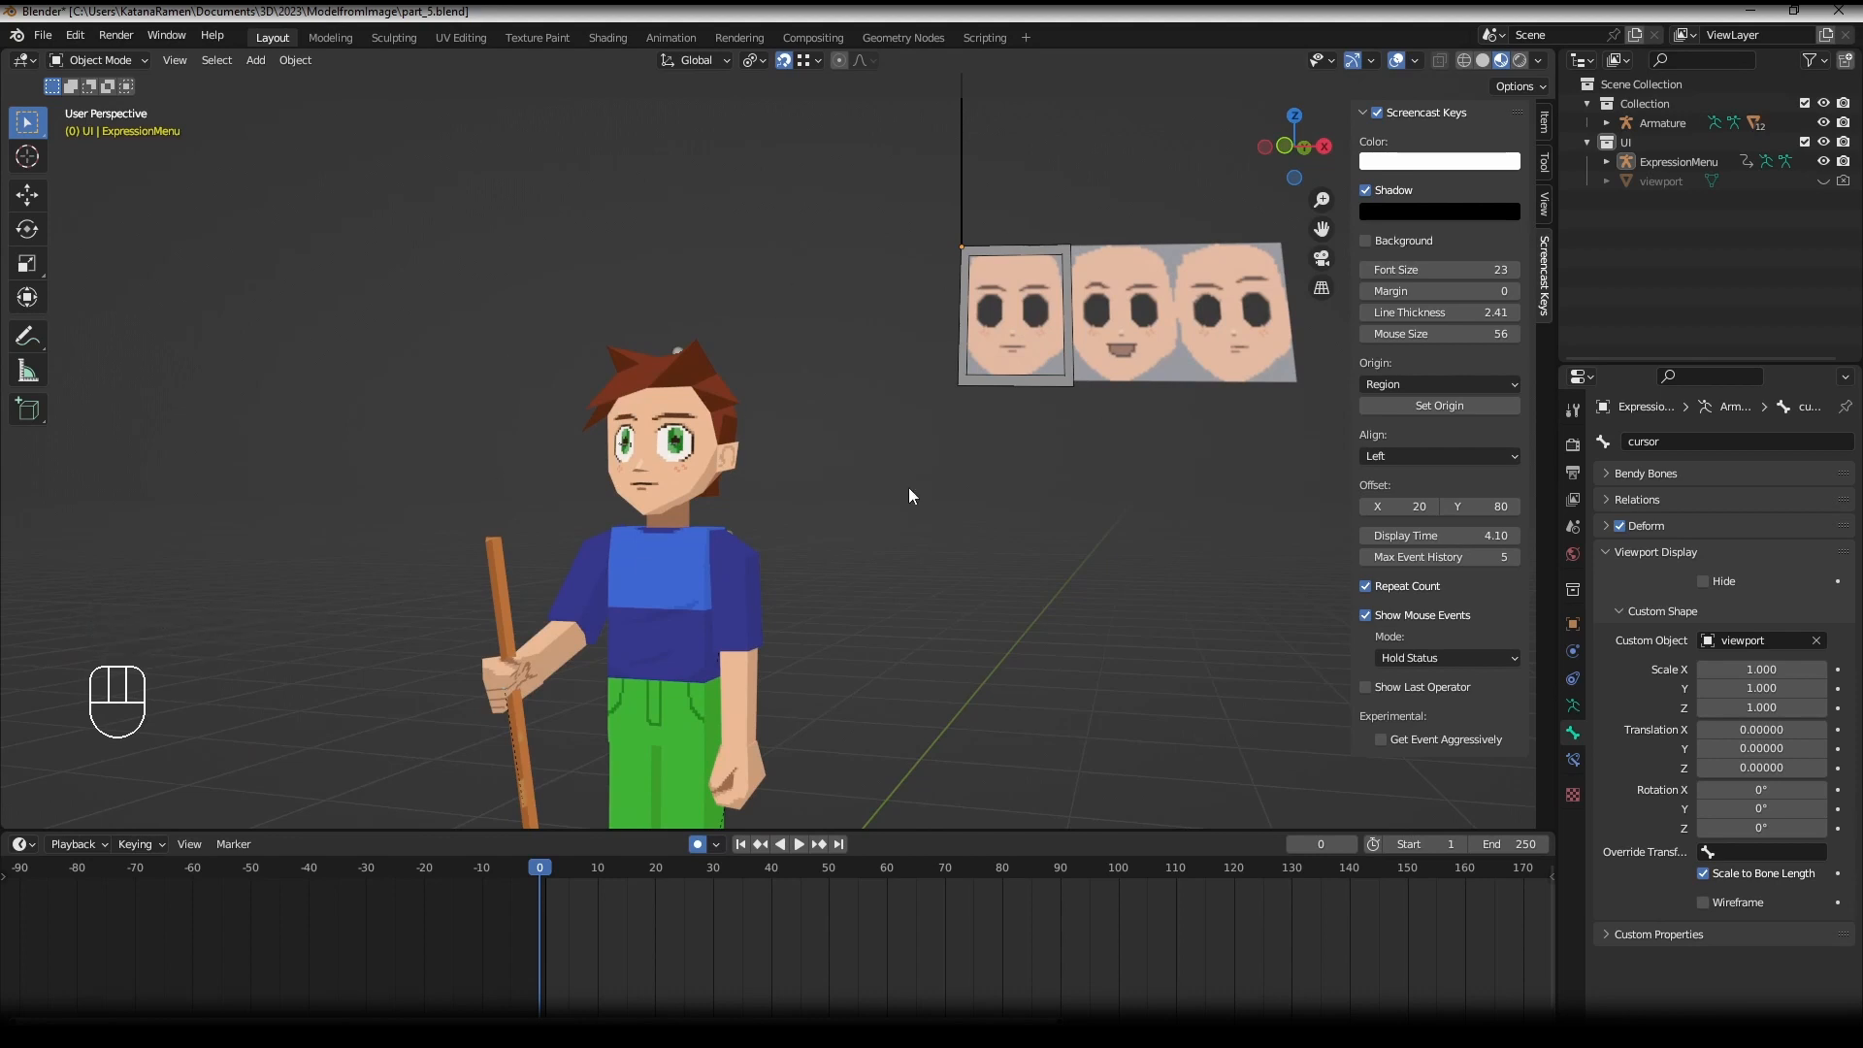
- Select the ExpressionMenu armature and the expressions.001 face sheet in turn, viewing them beside the character
right_click(952, 237)
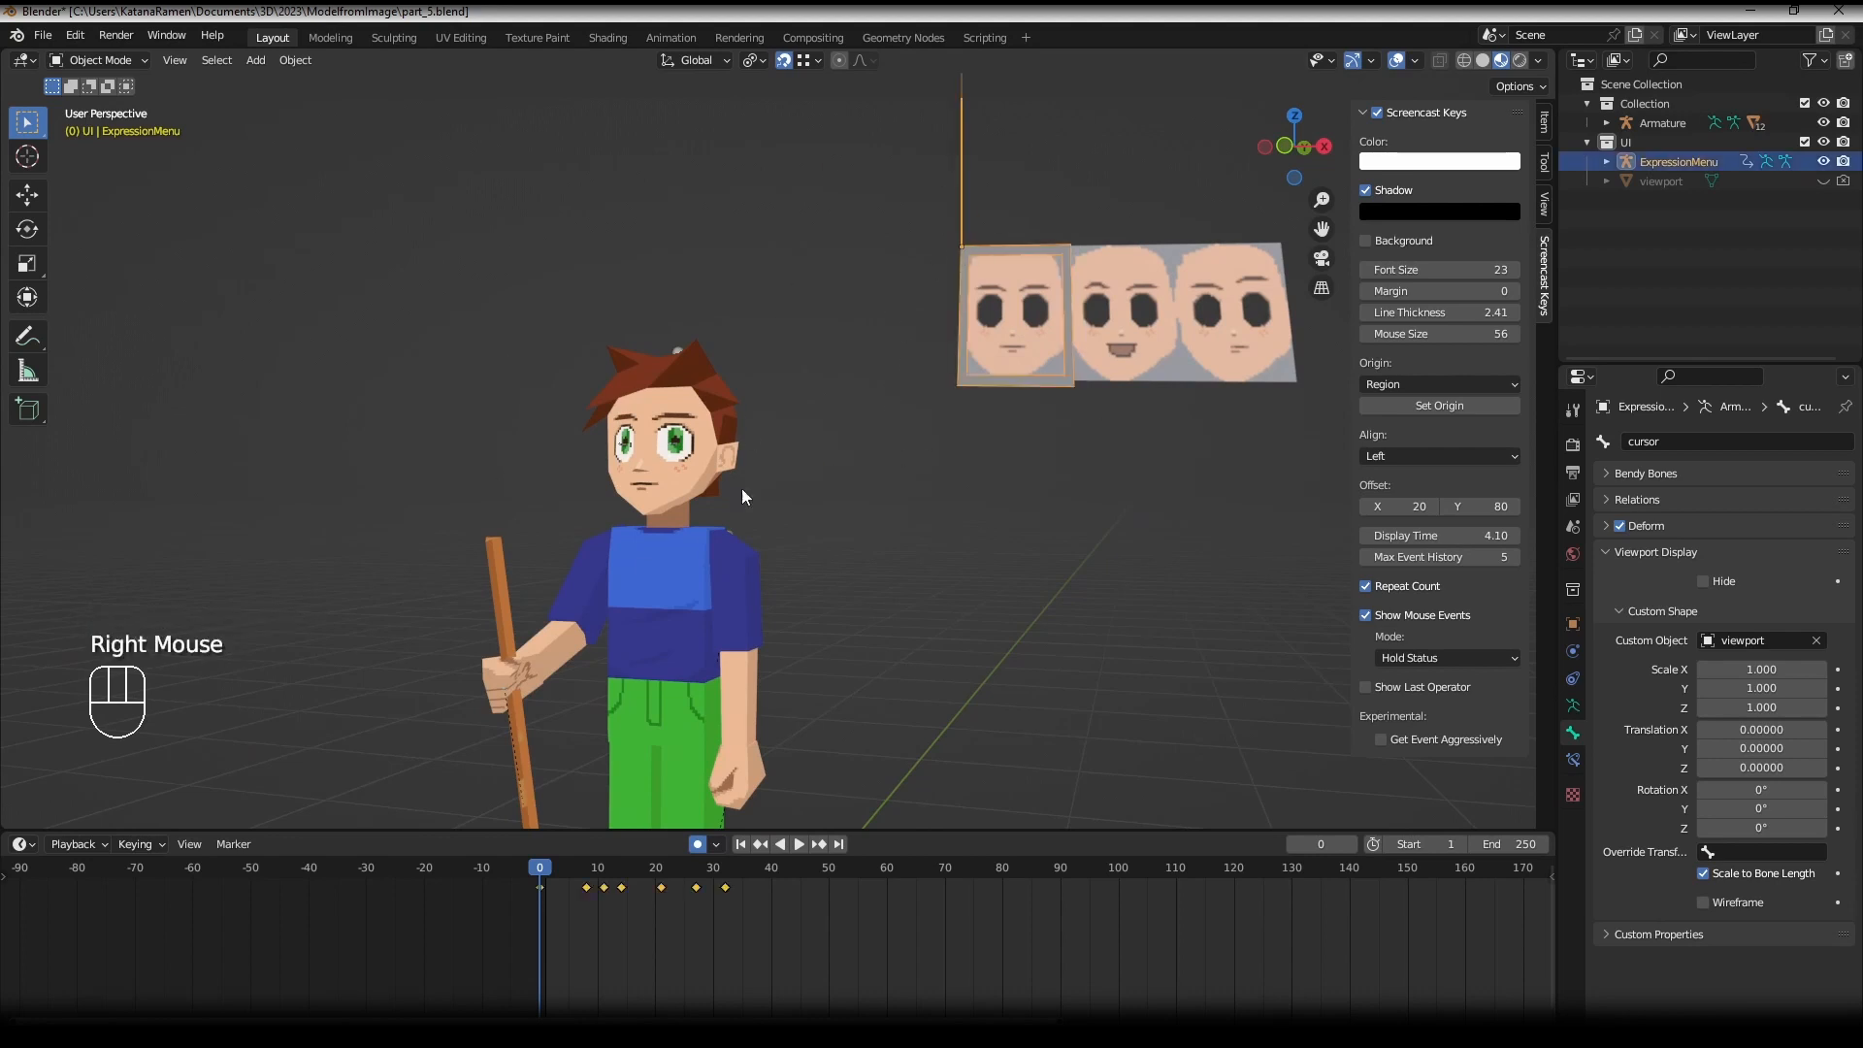
scroll(1075, 474, "up", 1)
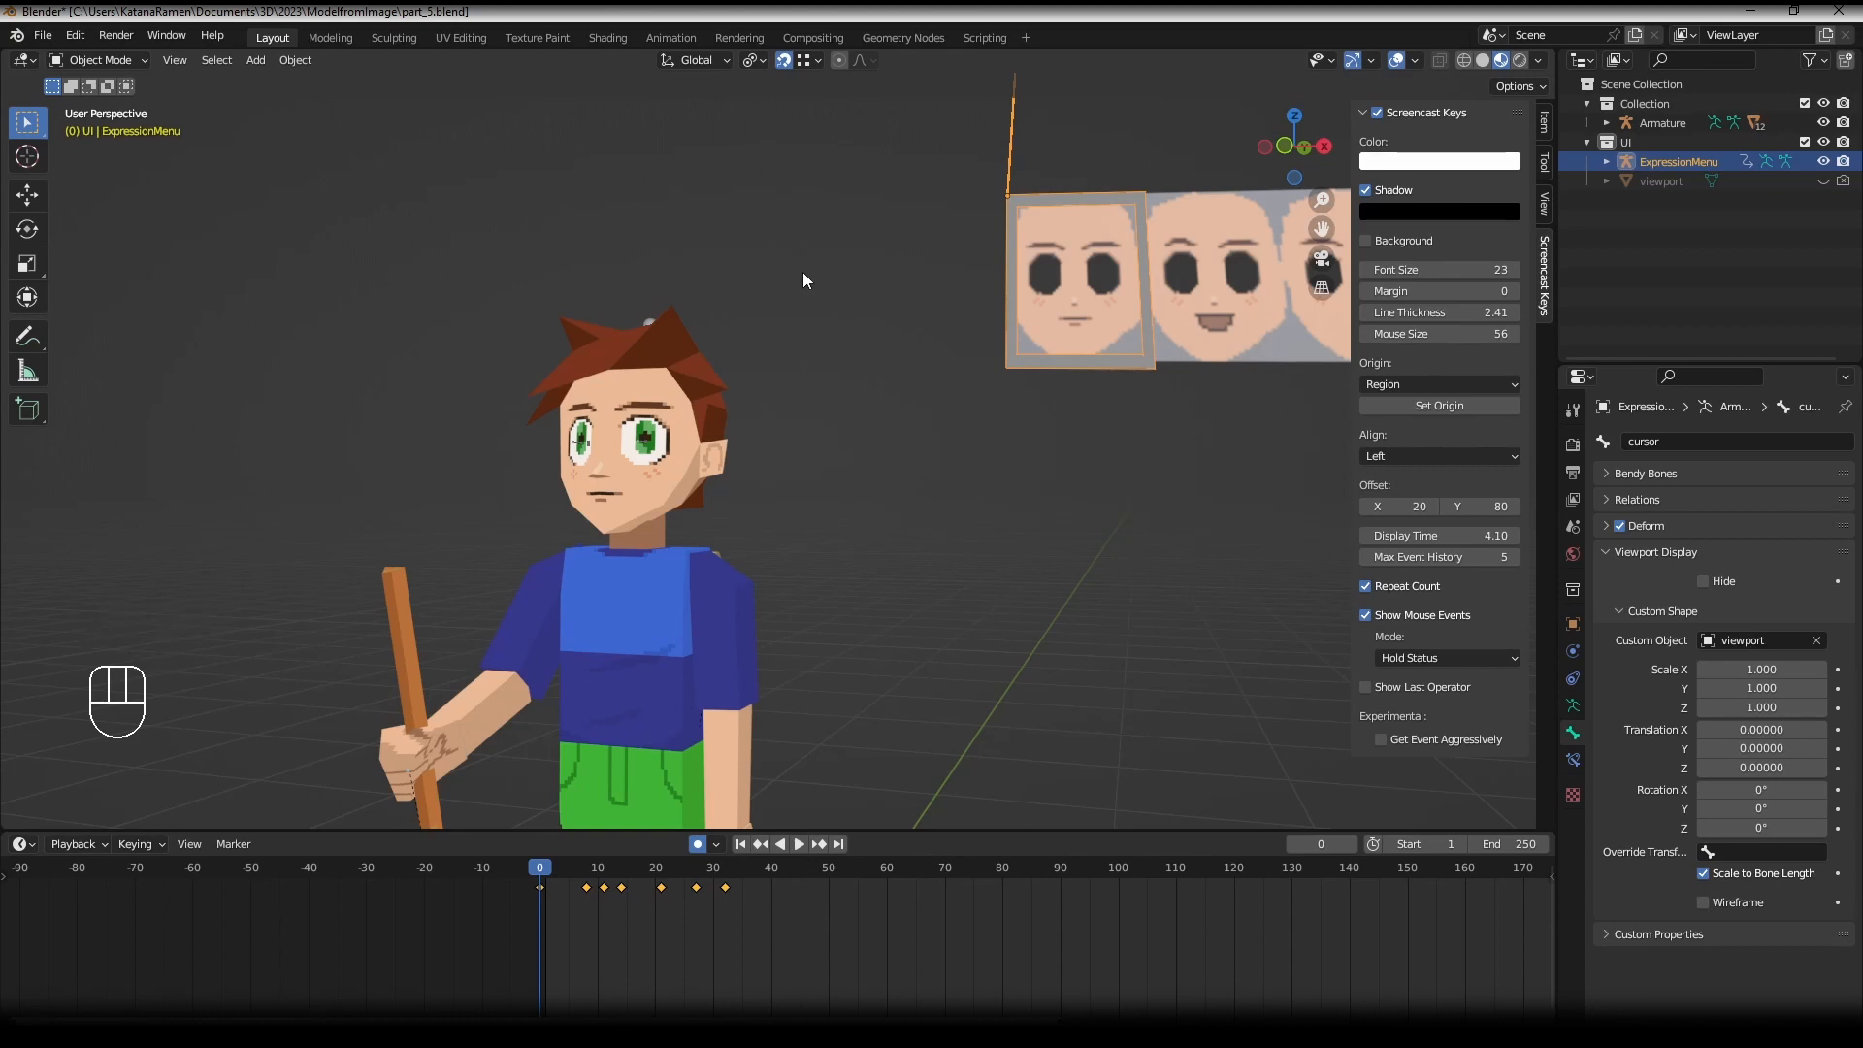
scroll(1044, 390, "down", 2)
right_click(1085, 283)
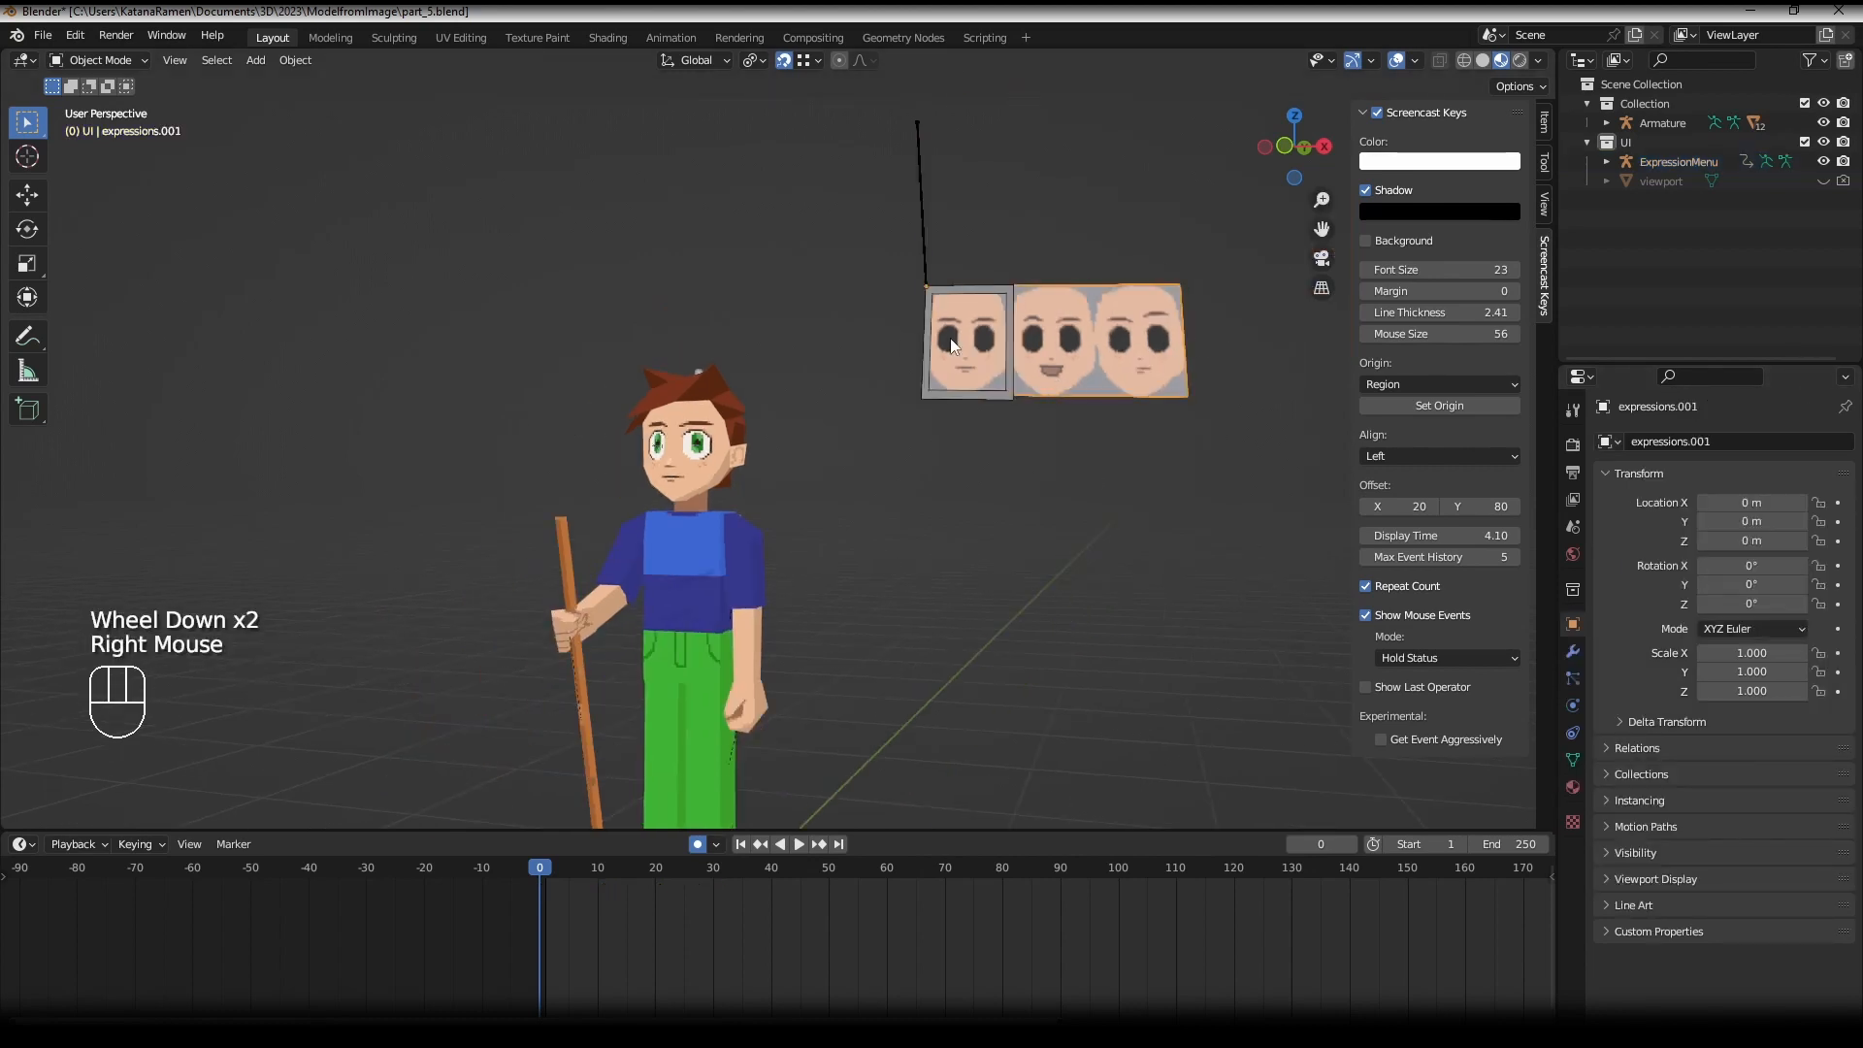
middle_click_drag(819, 282, 886, 553)
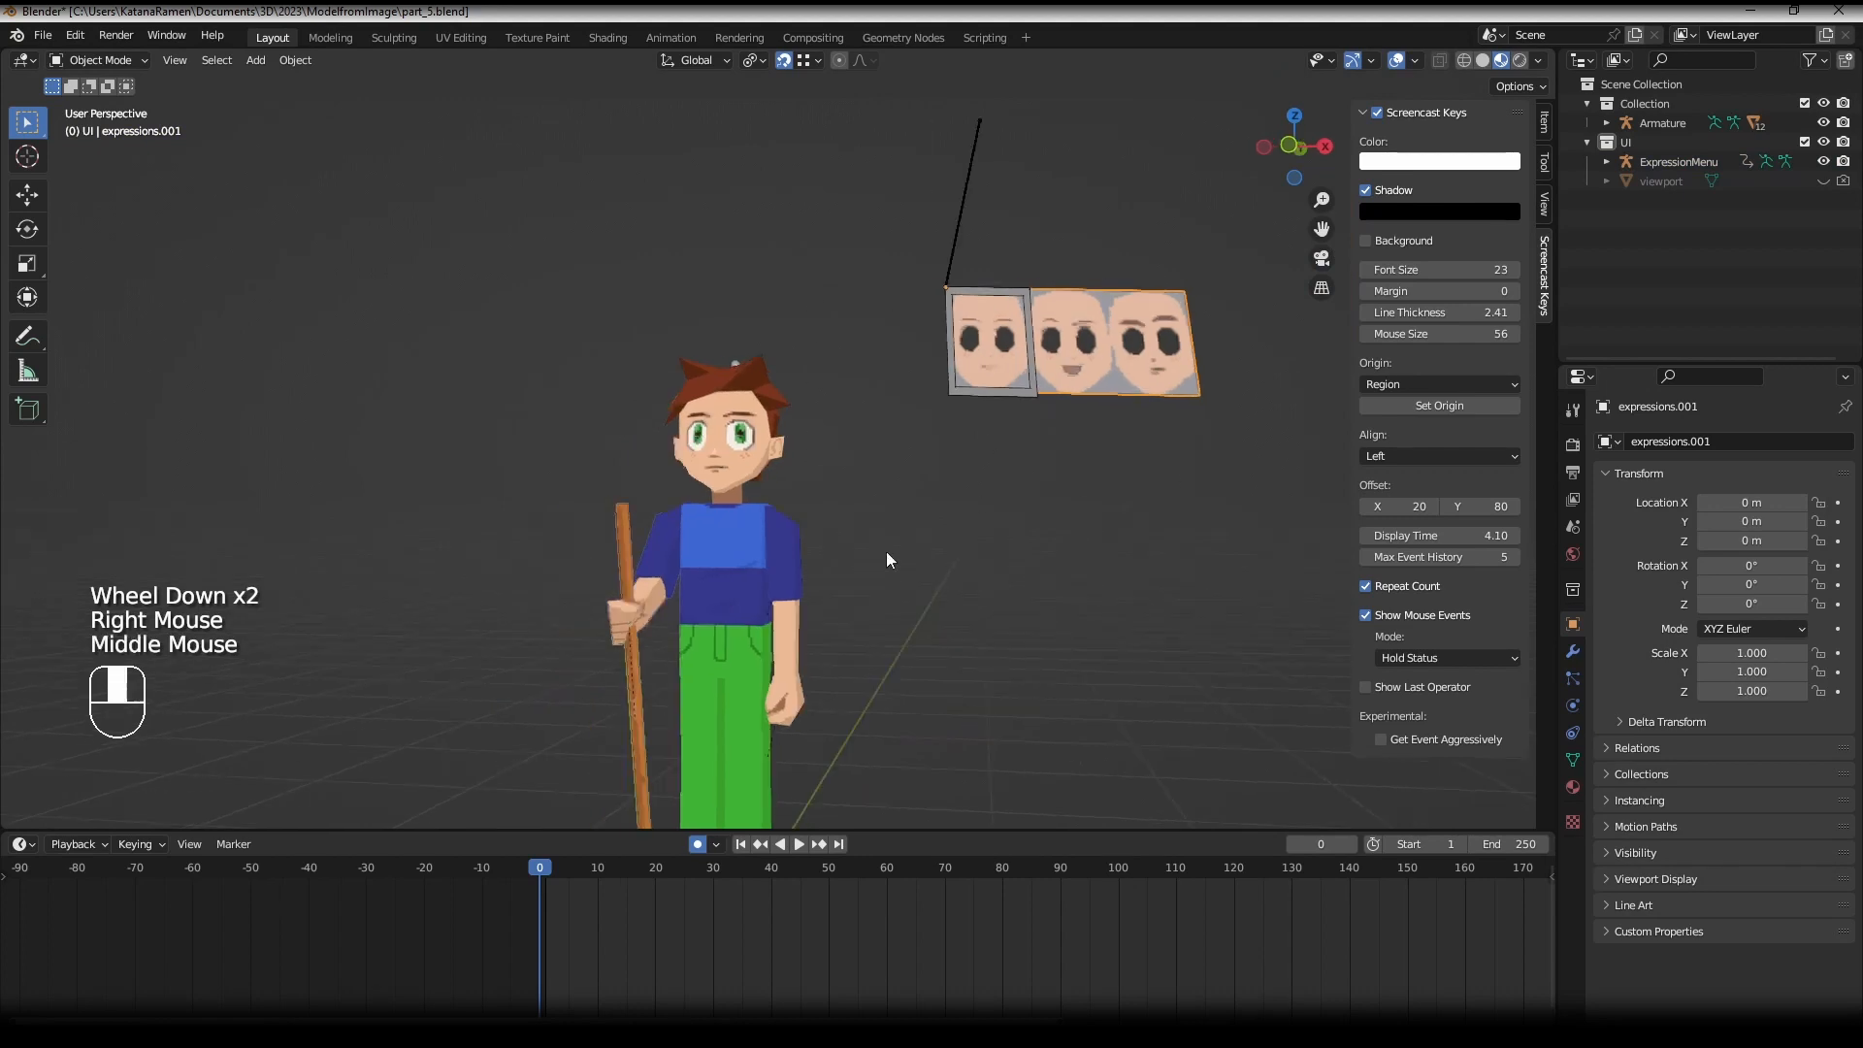
scroll(898, 505, "up", 1)
scroll(907, 476, "up", 1, "shift")
middle_click_drag(910, 453, 909, 436, "shift")
middle_click_drag(908, 437, 931, 514)
scroll(883, 406, "down", 1)
- Try to move the character's Head.001 mesh away from the body
right_click(865, 403)
scroll(862, 402, "down", 1)
scroll(883, 417, "up", 1)
scroll(912, 466, "up", 1)
scroll(917, 446, "down", 1)
scroll(929, 388, "down", 1)
middle_click_drag(932, 514, 837, 353, "shift")
scroll(864, 374, "up", 1)
scroll(859, 384, "up", 1)
right_click(804, 250)
key("g")
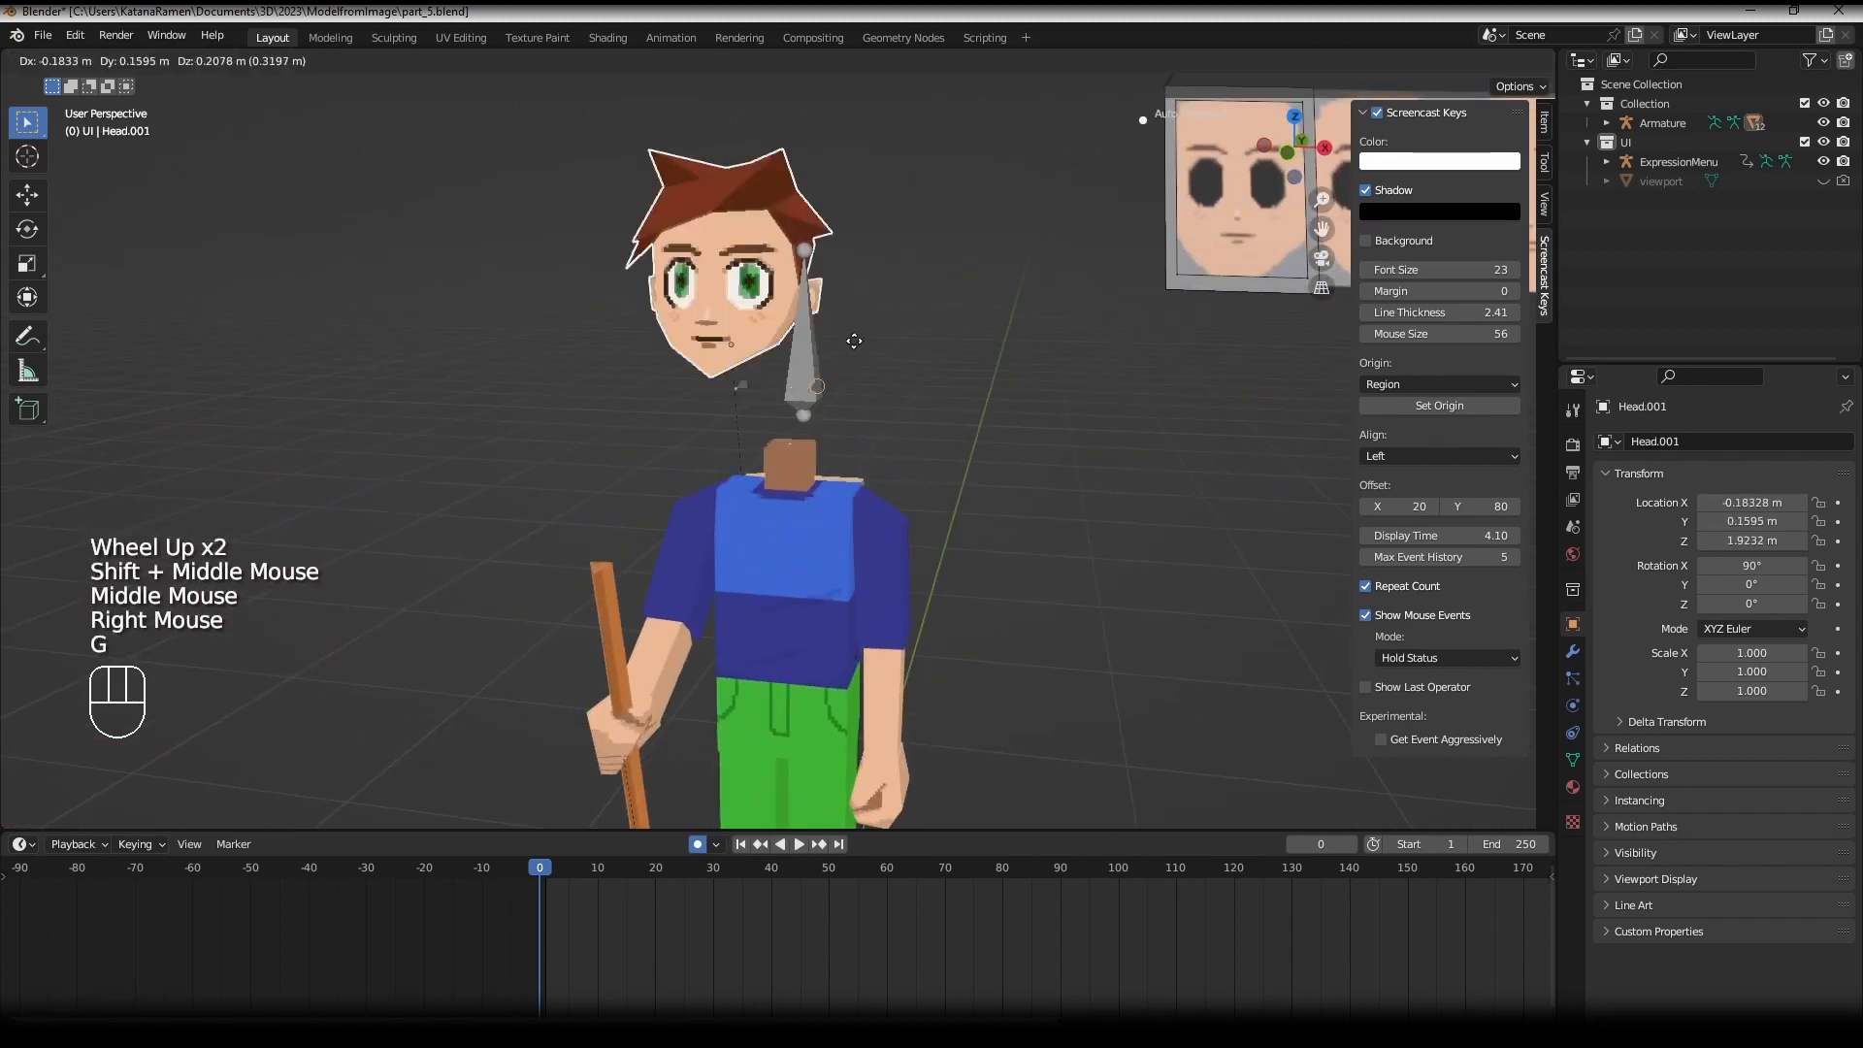
right_click(754, 324)
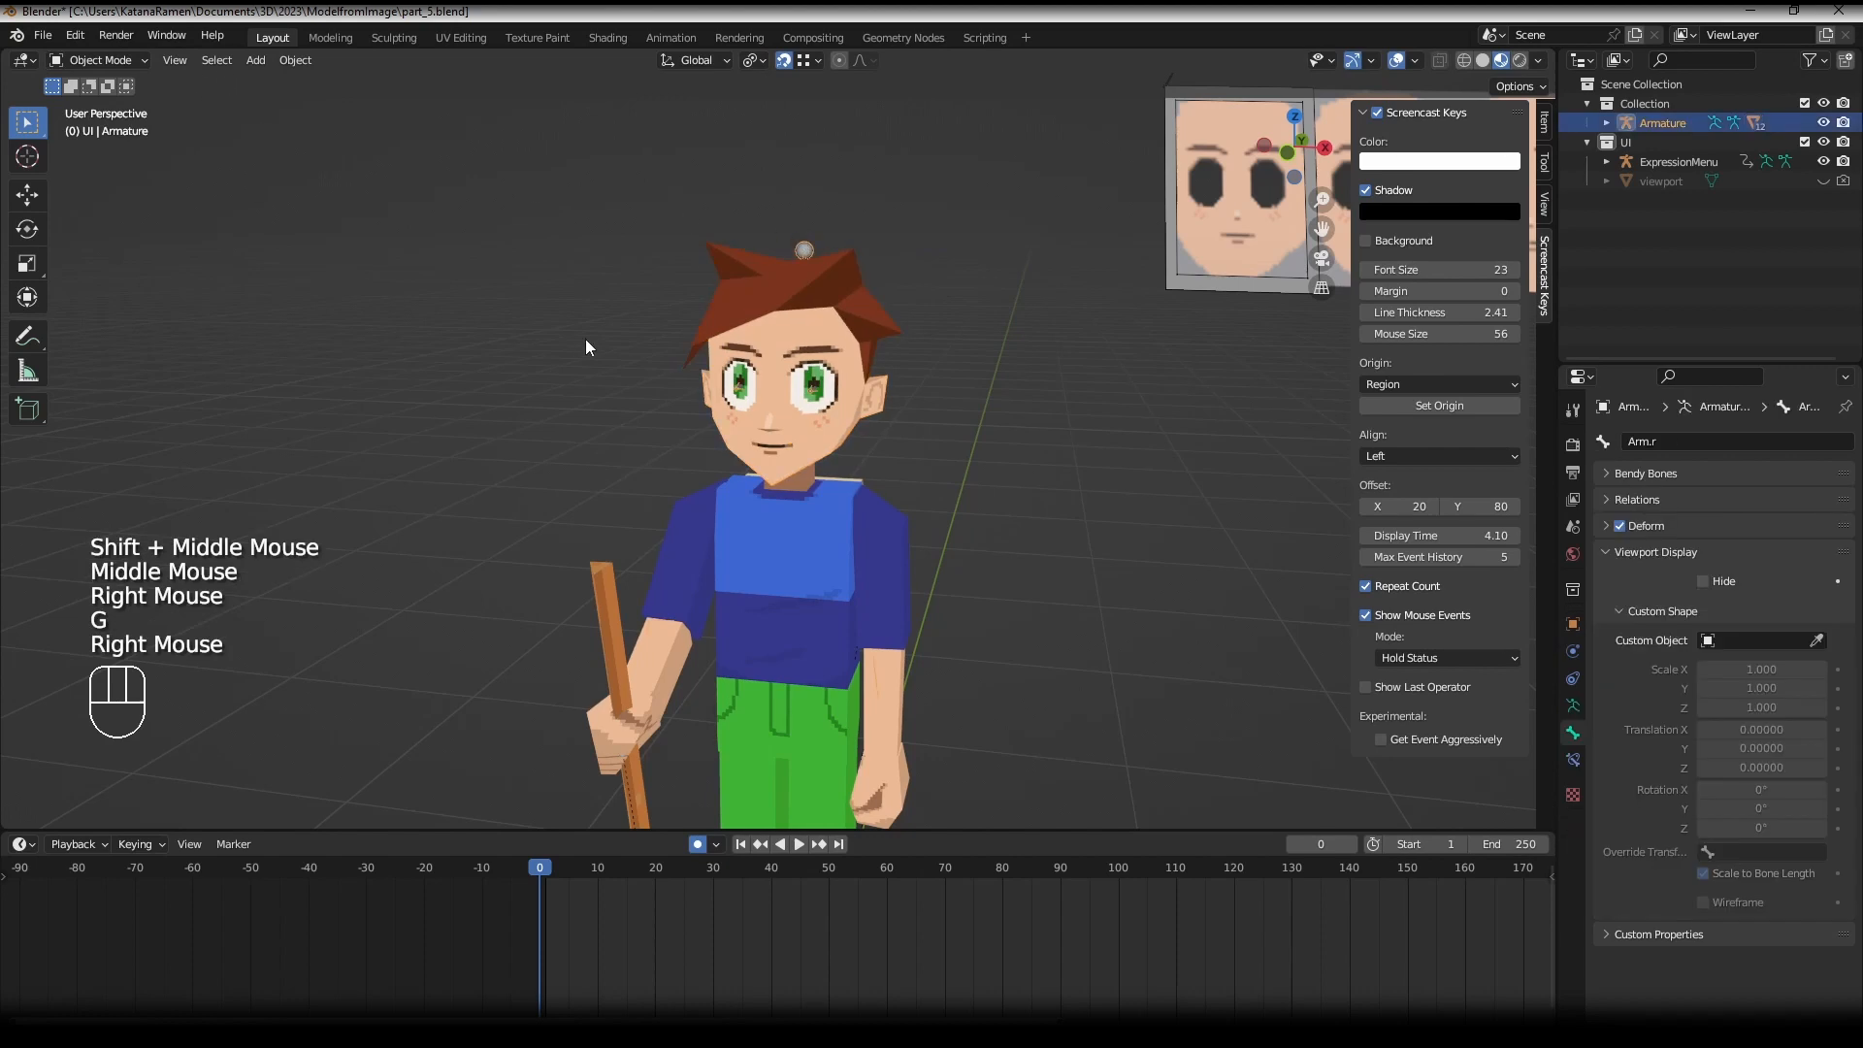